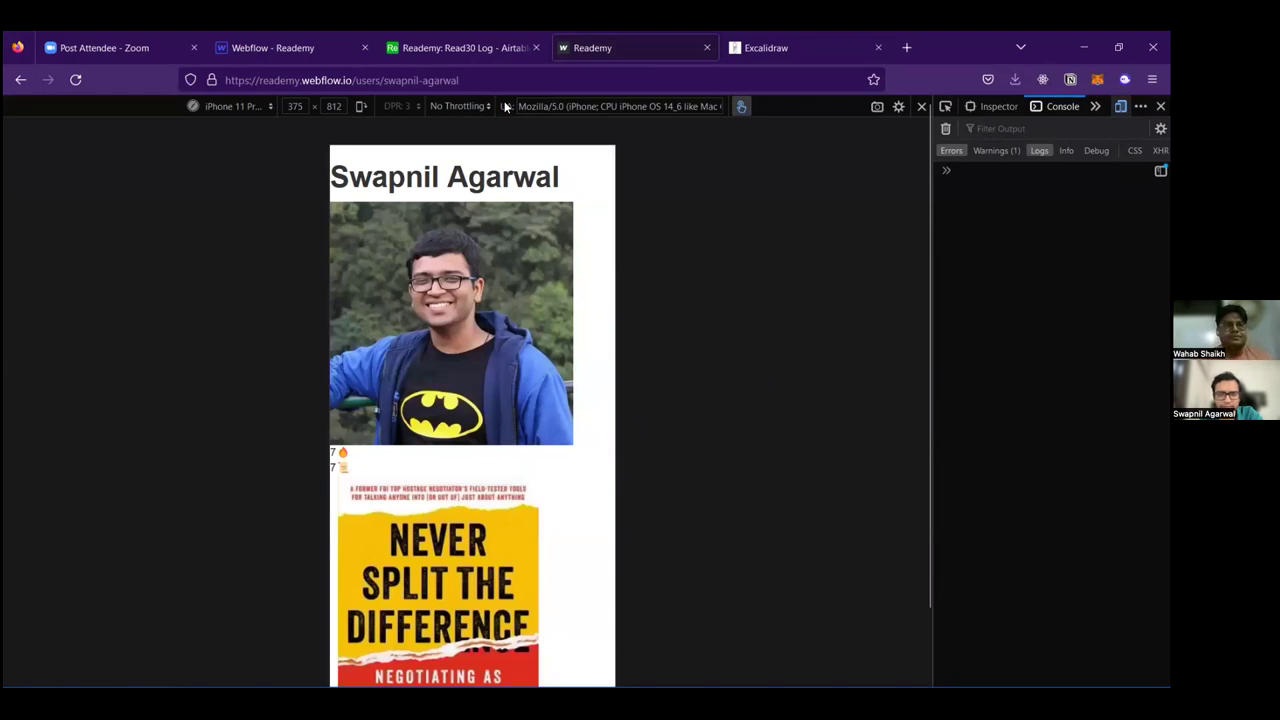
Go back to the Webflow Designer tab showing the Users Template in mobile view.
key("ctrl+2")
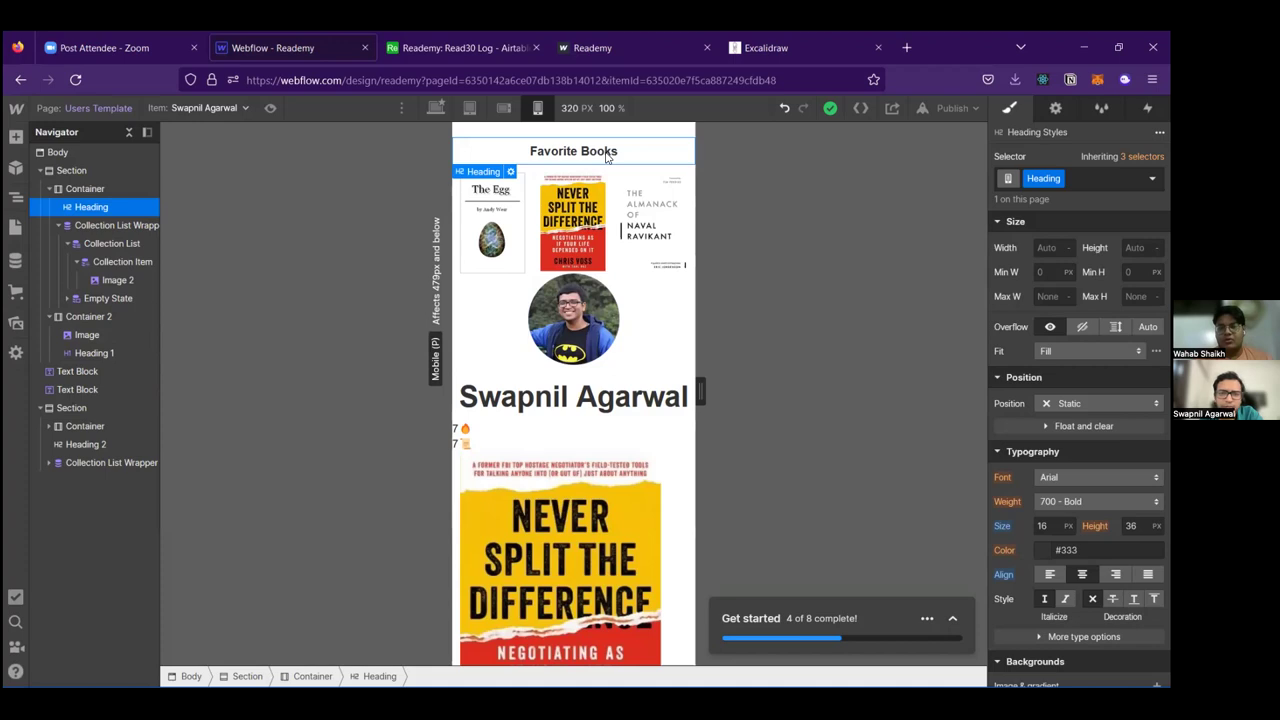
Retype the 'Favorite Books' heading as 'FAVORITE BOOKS' in all capitals.
double_click(607, 152)
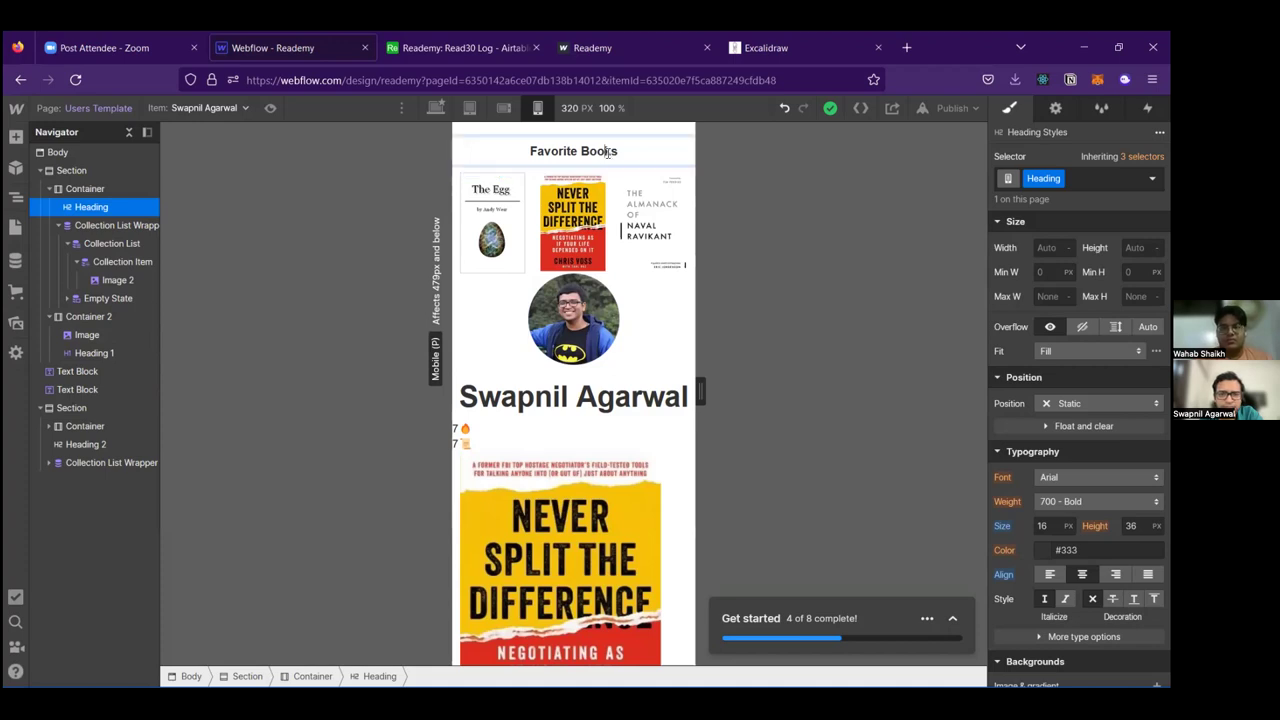
double_click(607, 152)
key("BackSpace")
key("BackSpace")
key("BackSpace")
key("BackSpace")
key("BackSpace")
key("BackSpace")
key("BackSpace")
key("BackSpace")
key("BackSpace")
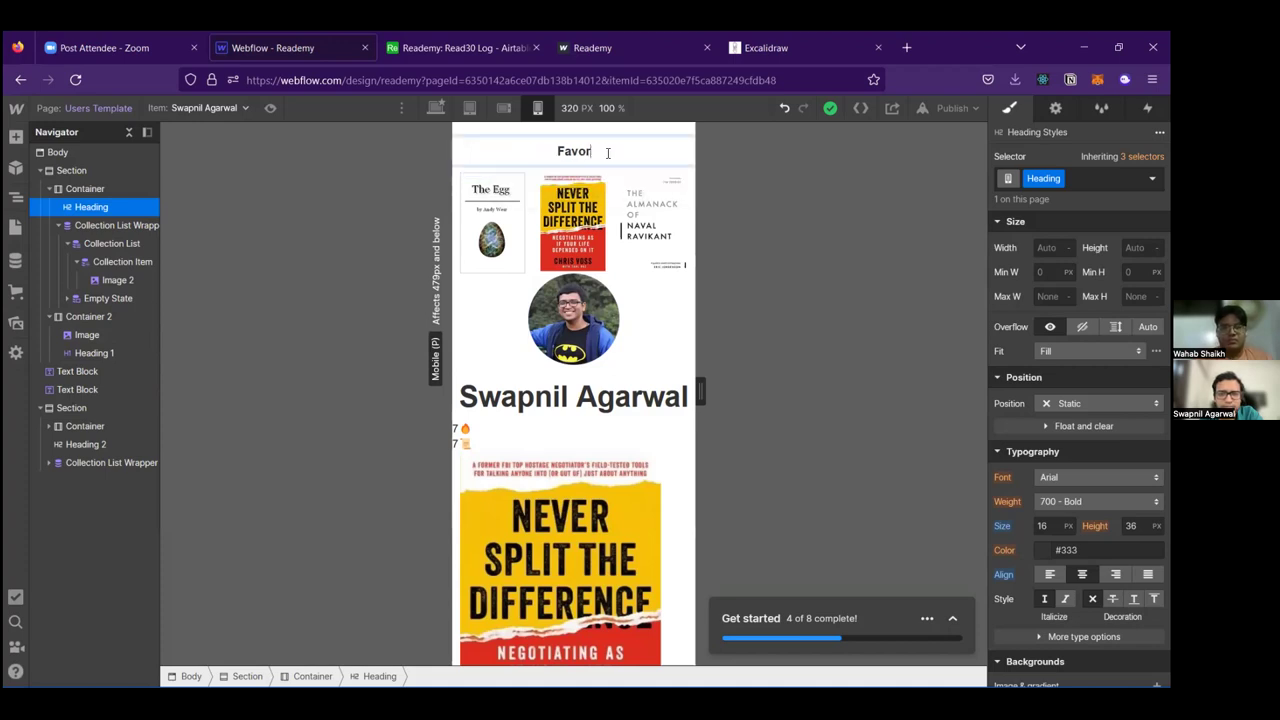
type("AVORITE BOOKS")
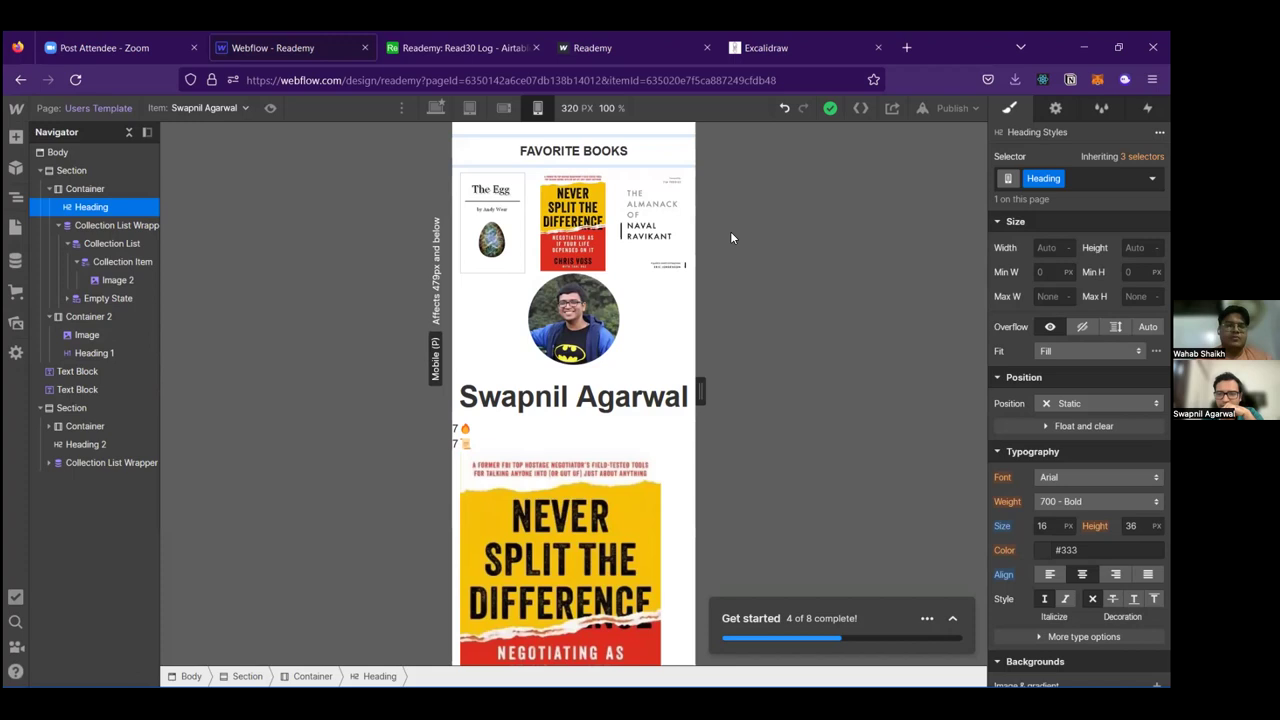
key("Escape")
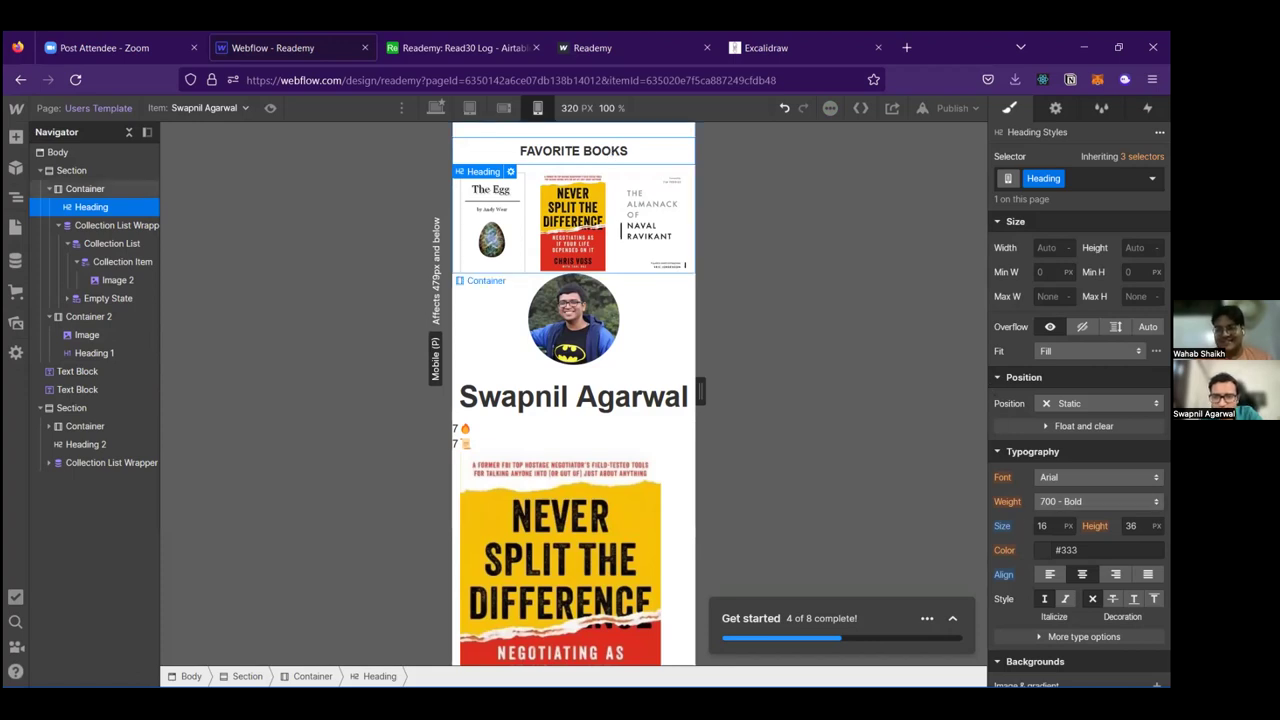
Through Add fonts, add Google font Nunito with regular, 600, 700 and 800 weights.
left_click(1098, 477)
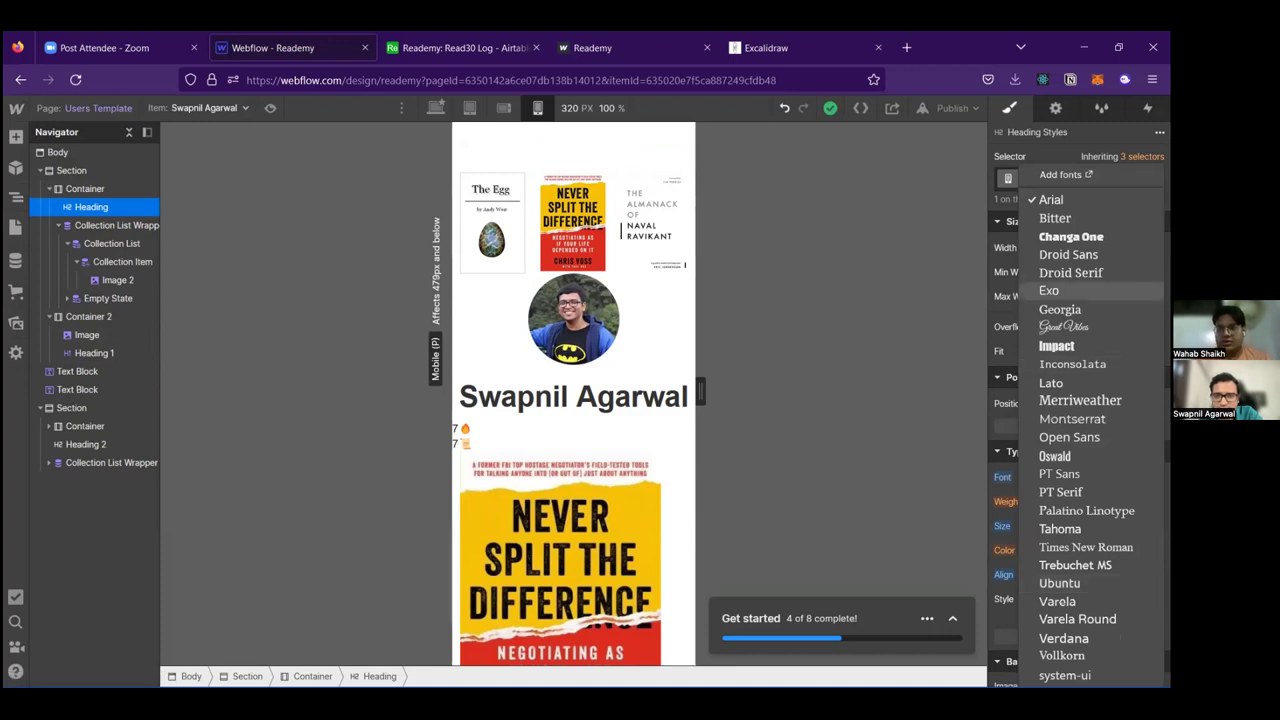
left_click(1062, 174)
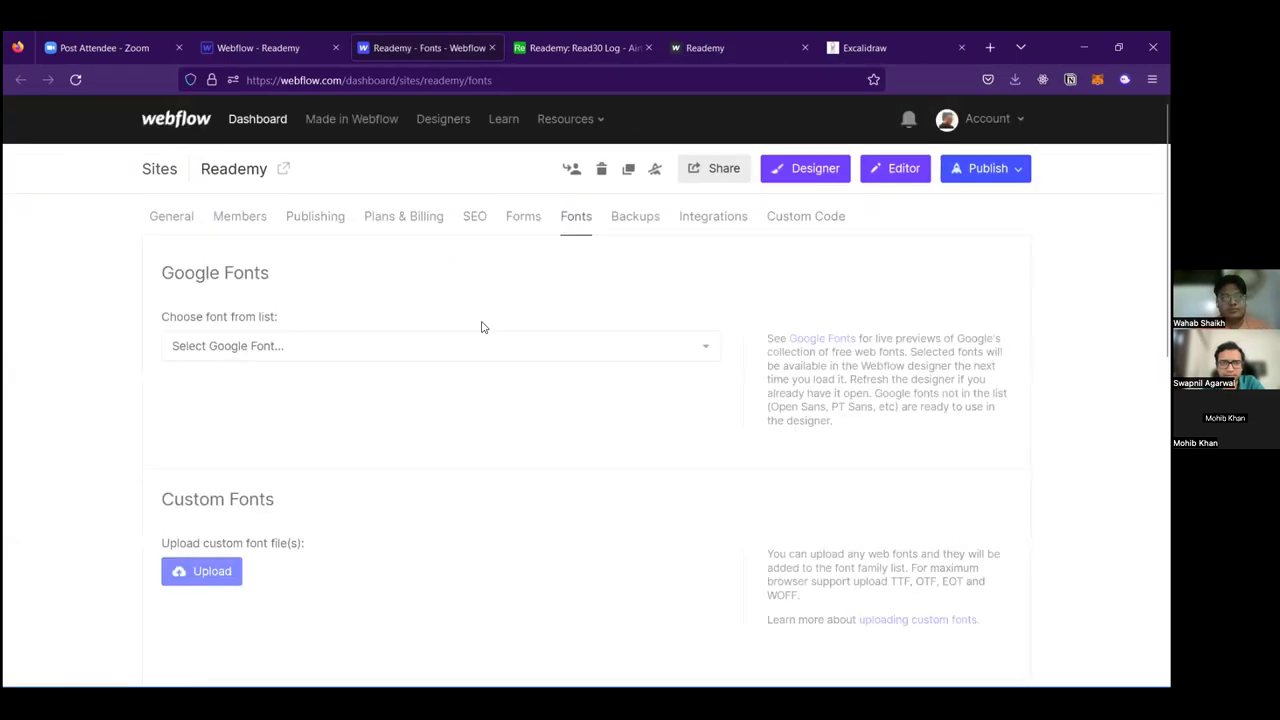
left_click(452, 350)
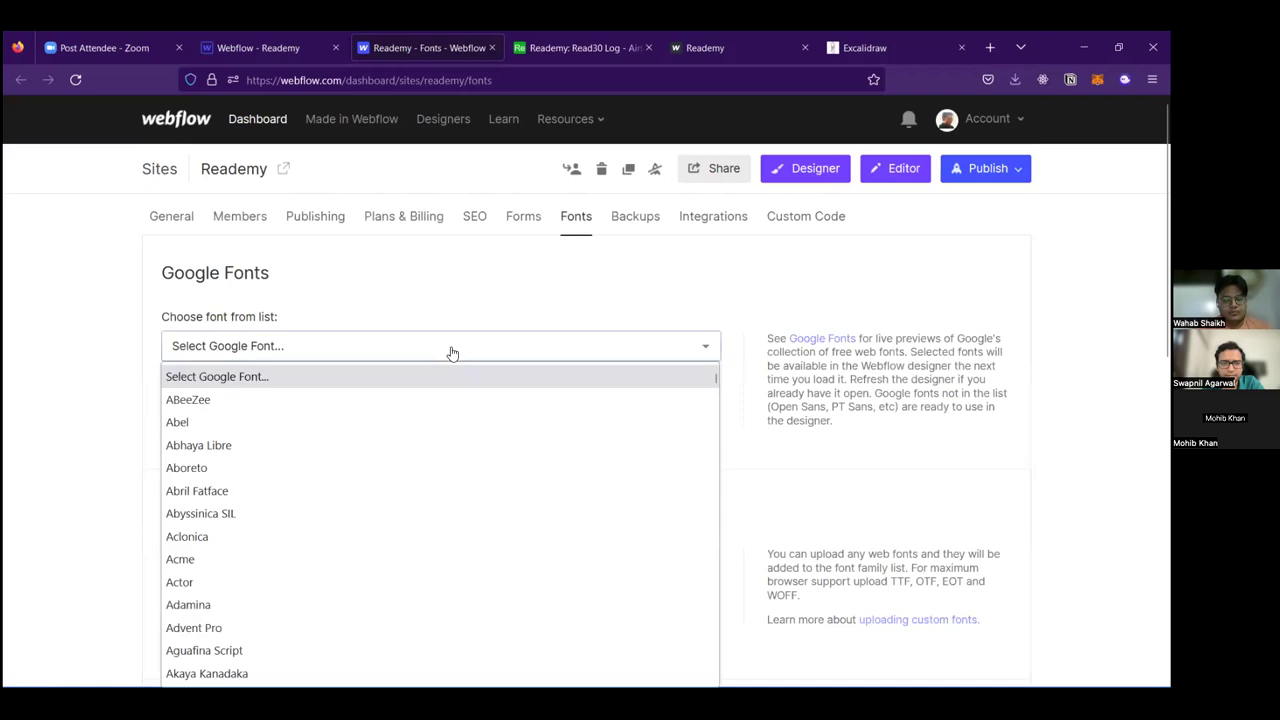
type("nunito")
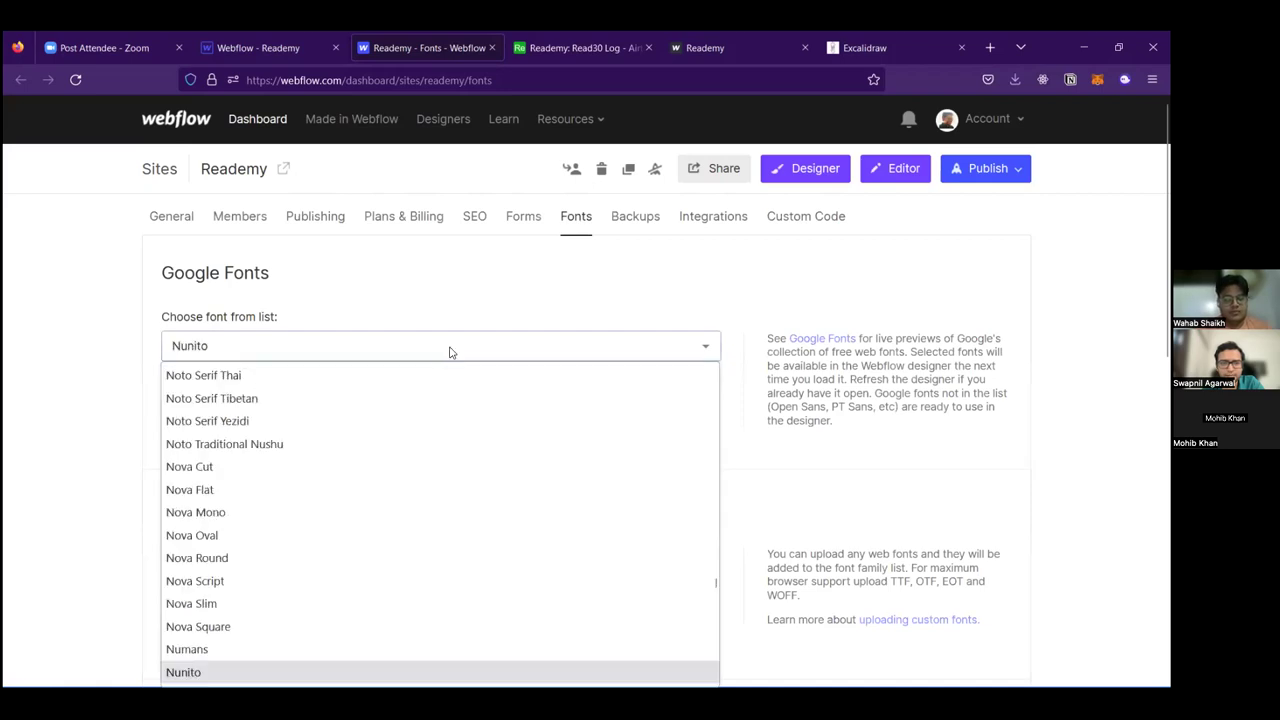
key("Return")
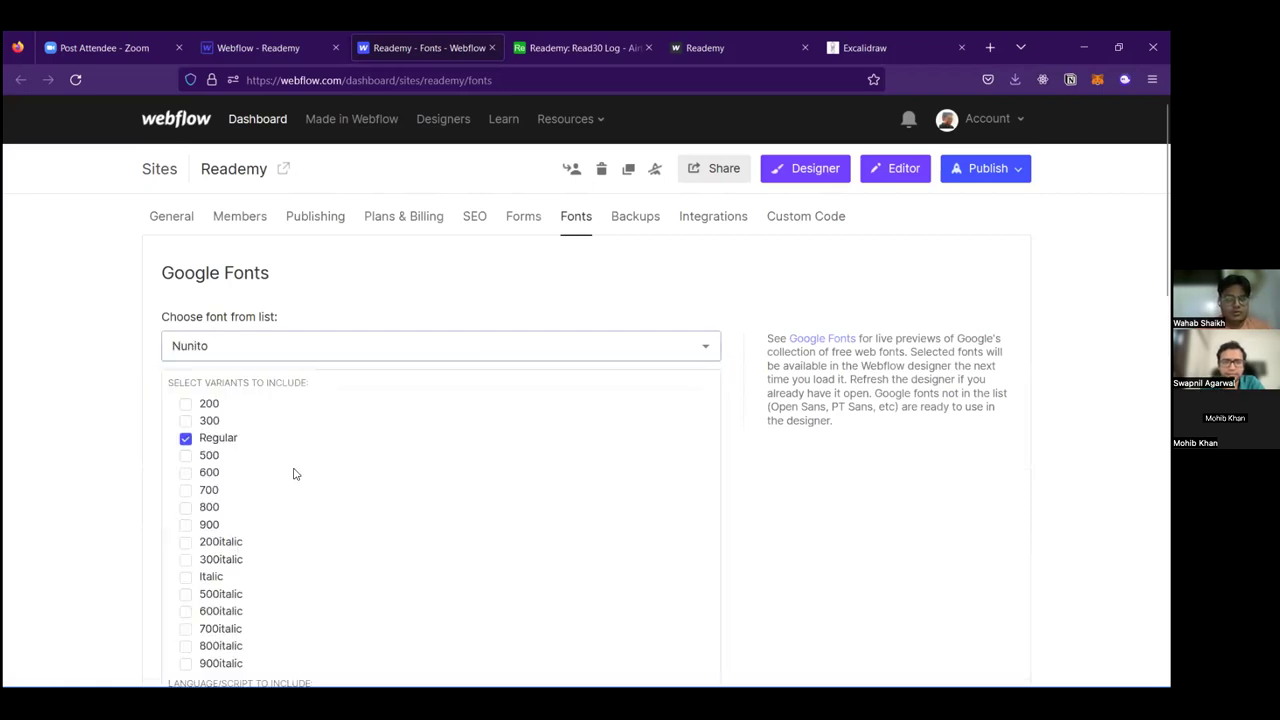
scroll(186, 483, "down", 1)
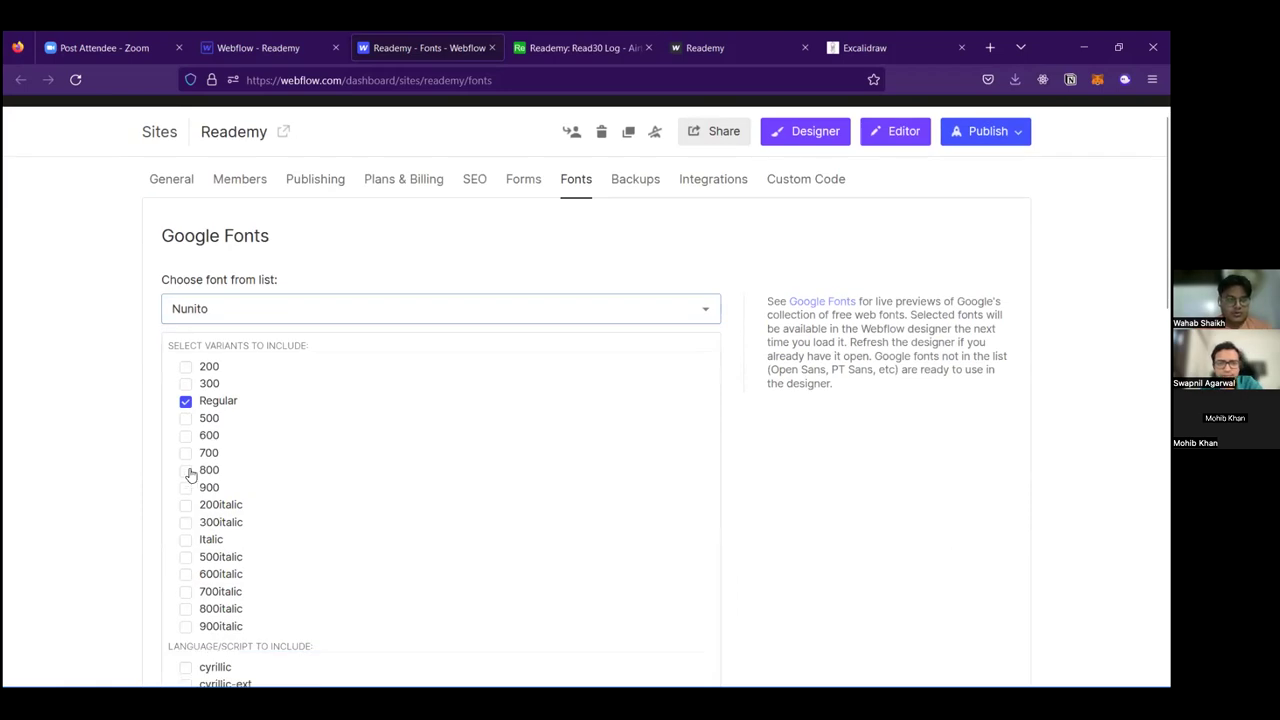
left_click(186, 466)
left_click(186, 455)
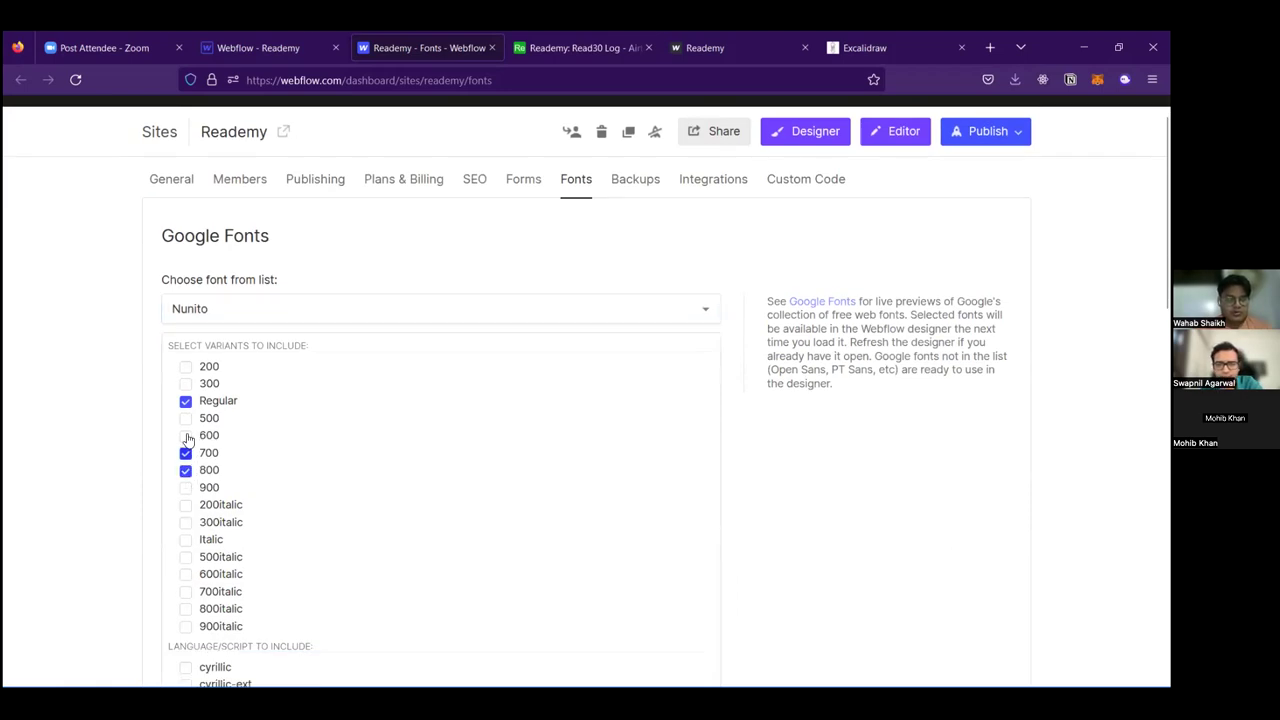
left_click(186, 436)
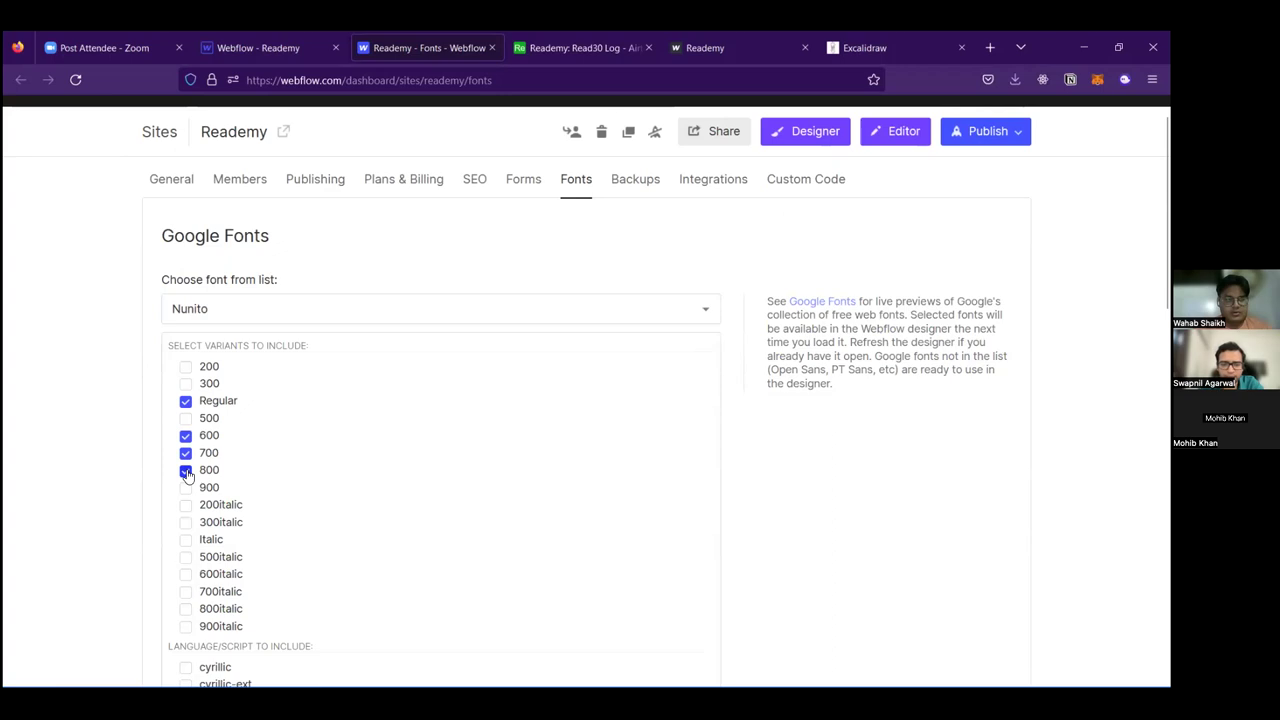
left_click(186, 471)
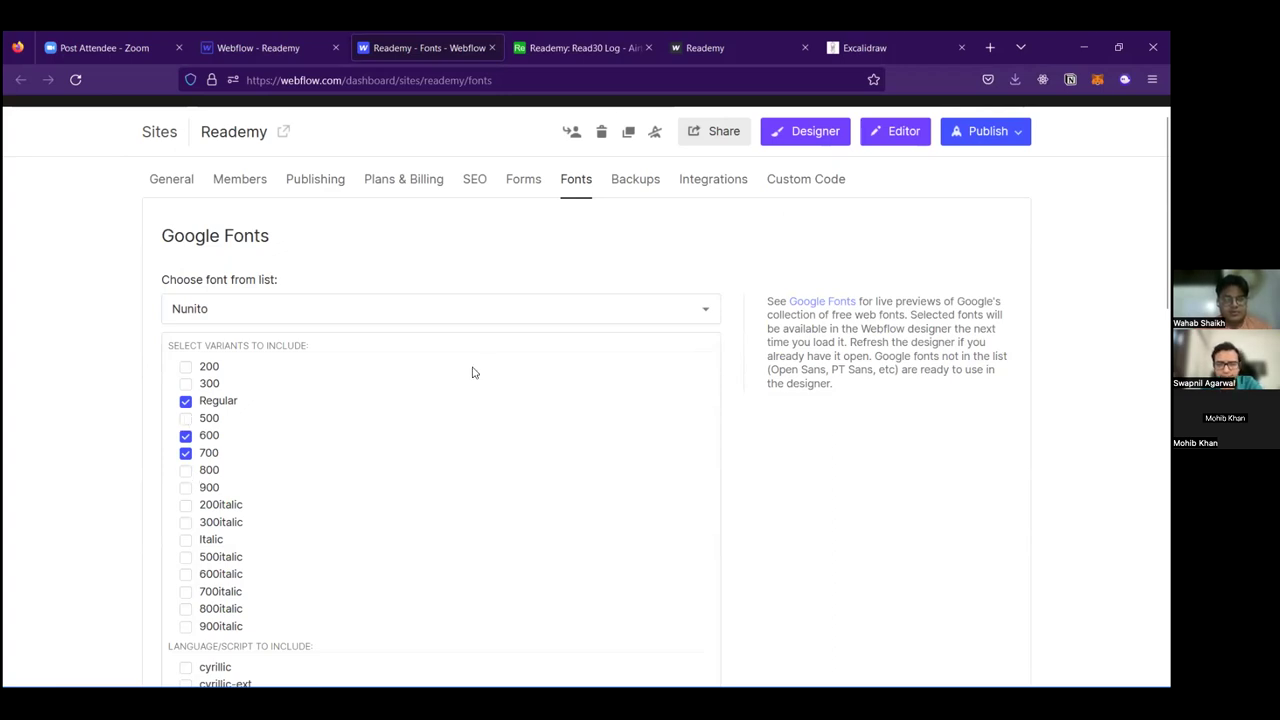
scroll(474, 373, "down", 2)
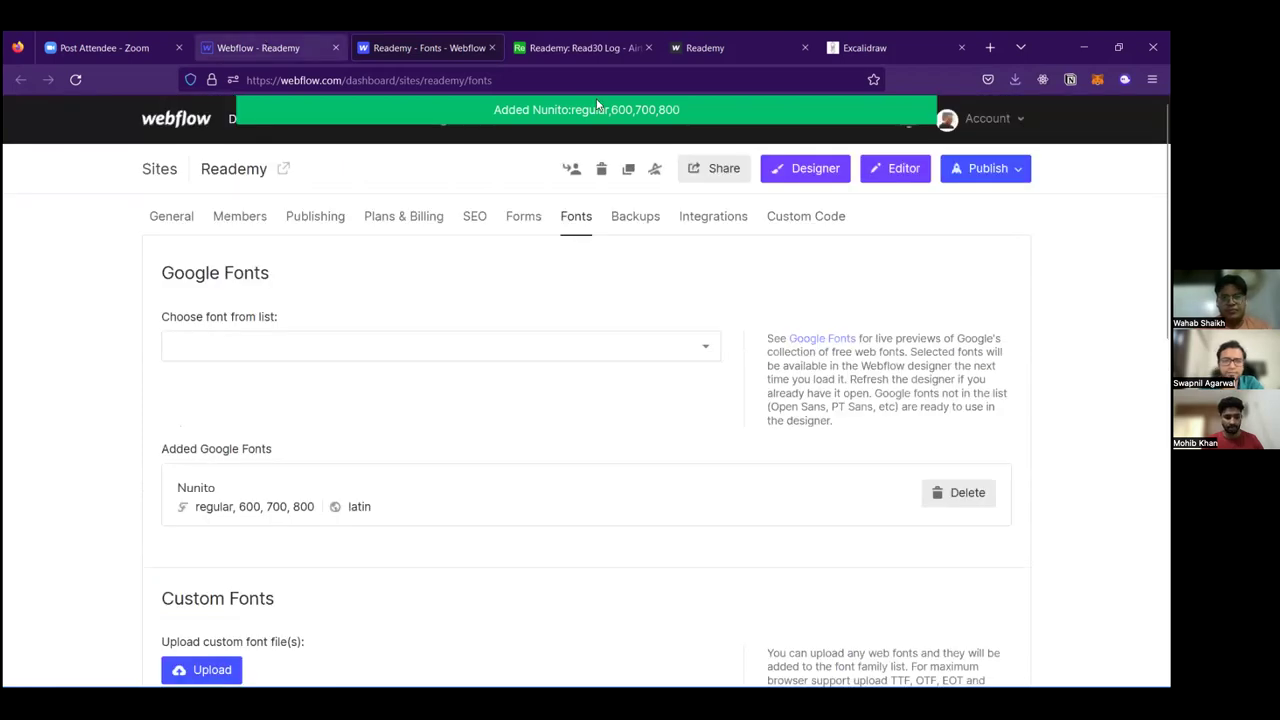
key("ctrl+Page_Up")
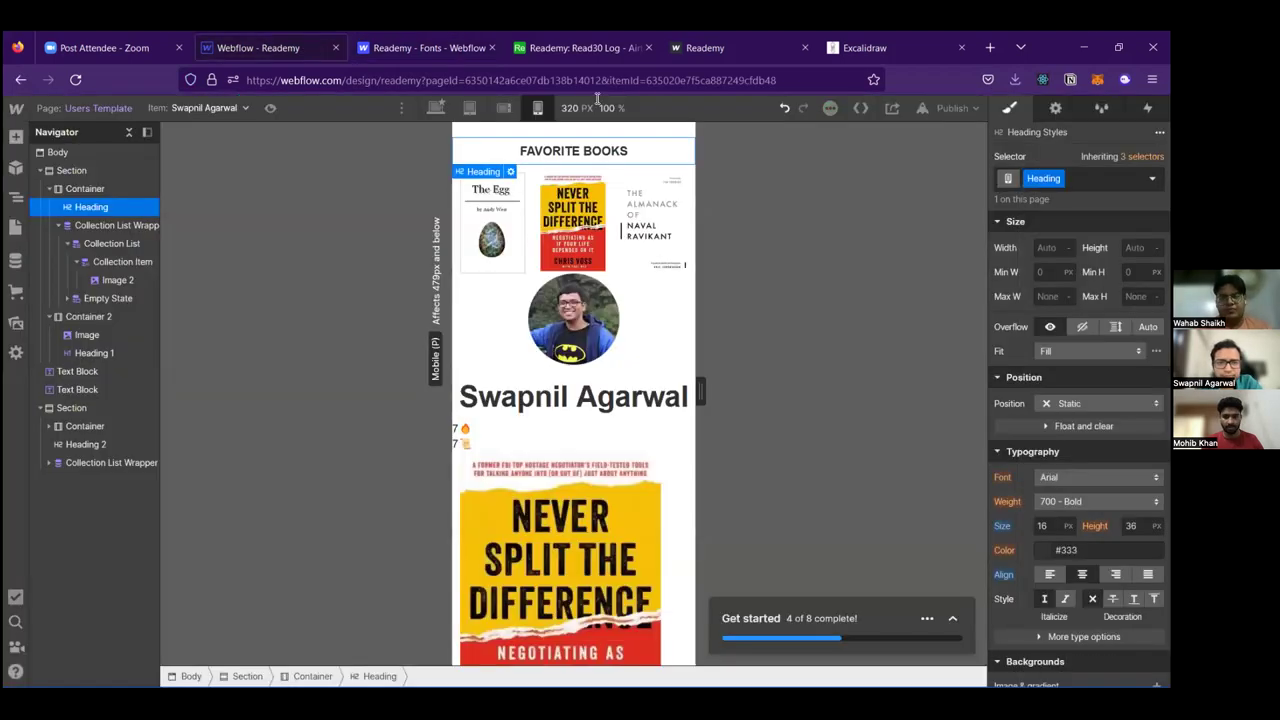
Reload the Designer page from the address bar so the new Nunito font loads.
key("F5")
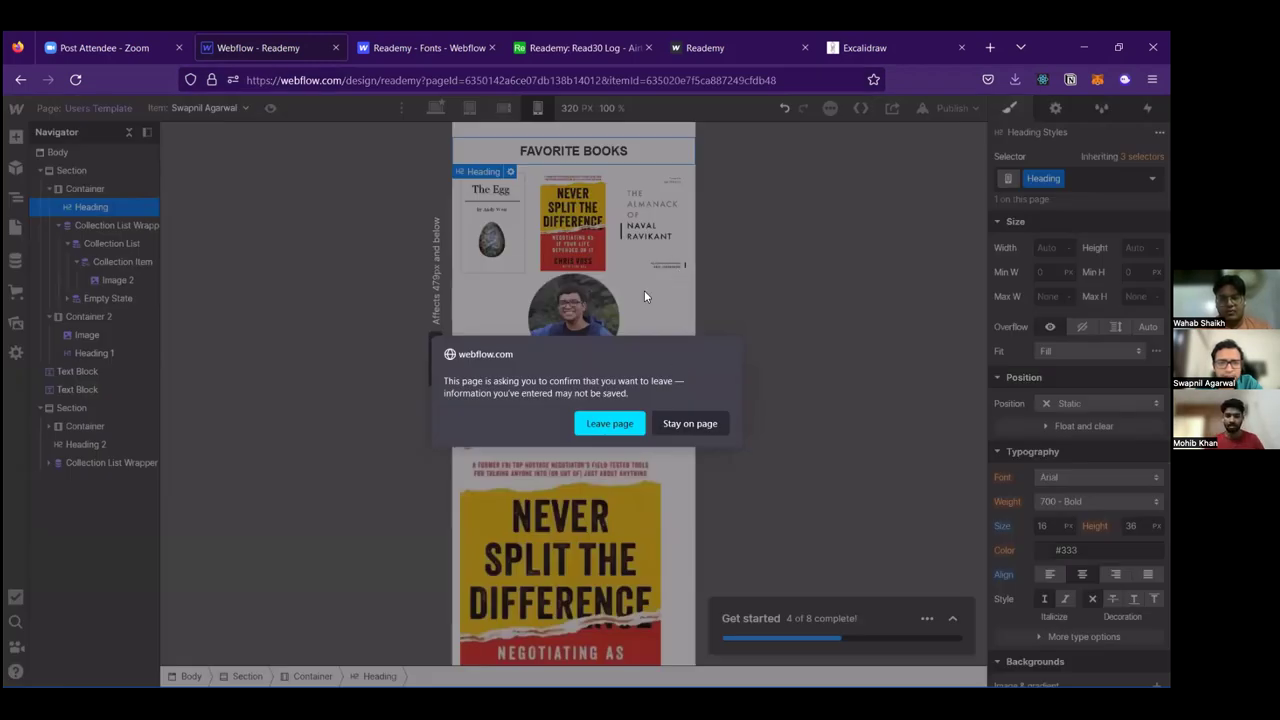
key("Escape")
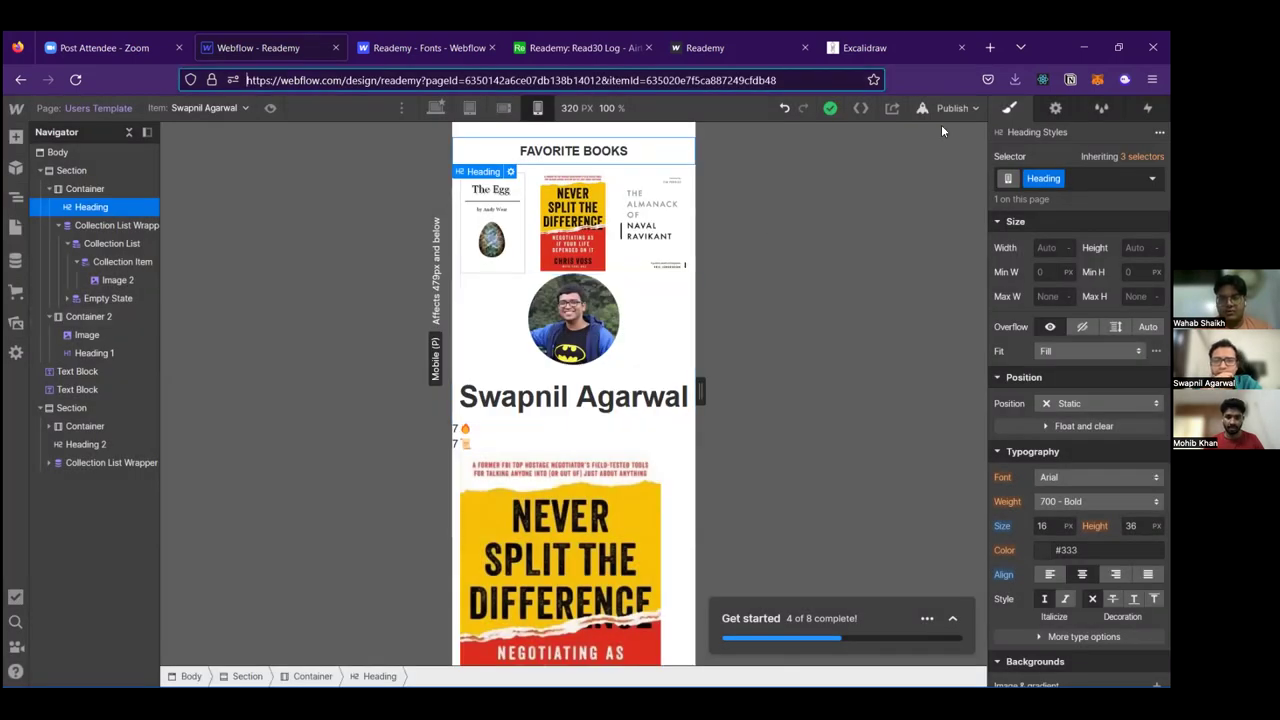
key("shift+p")
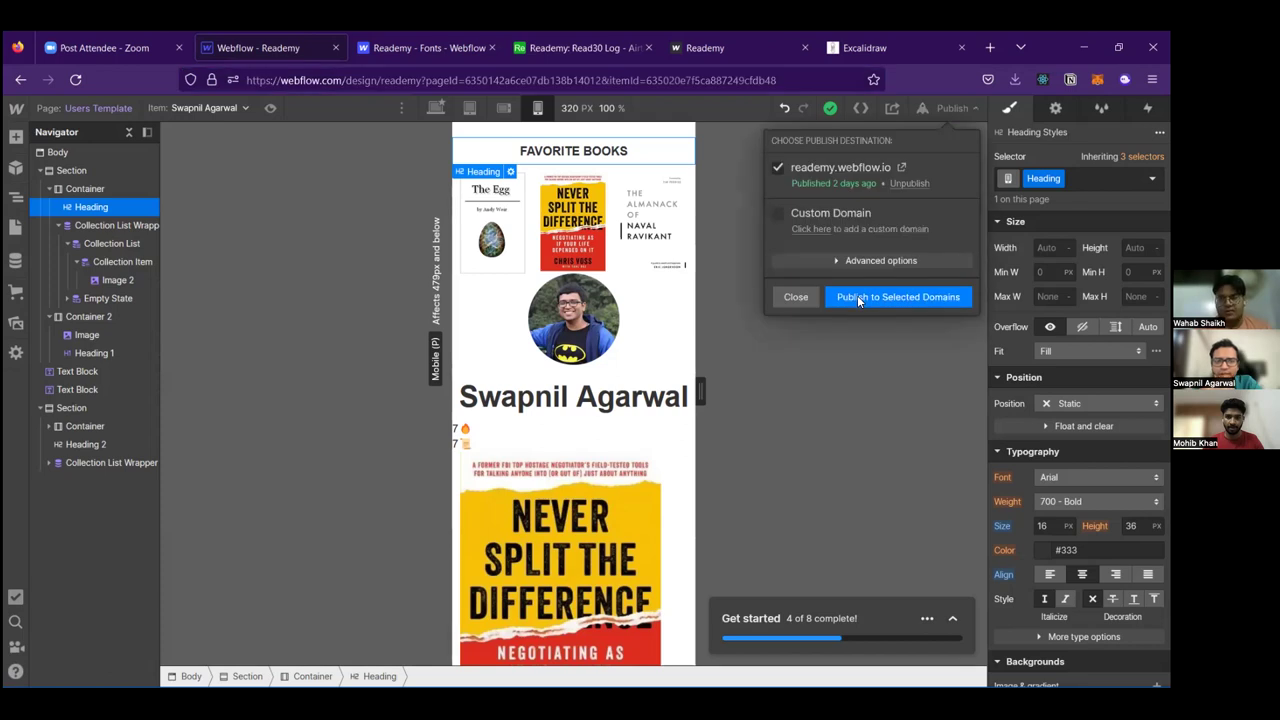
key("Escape")
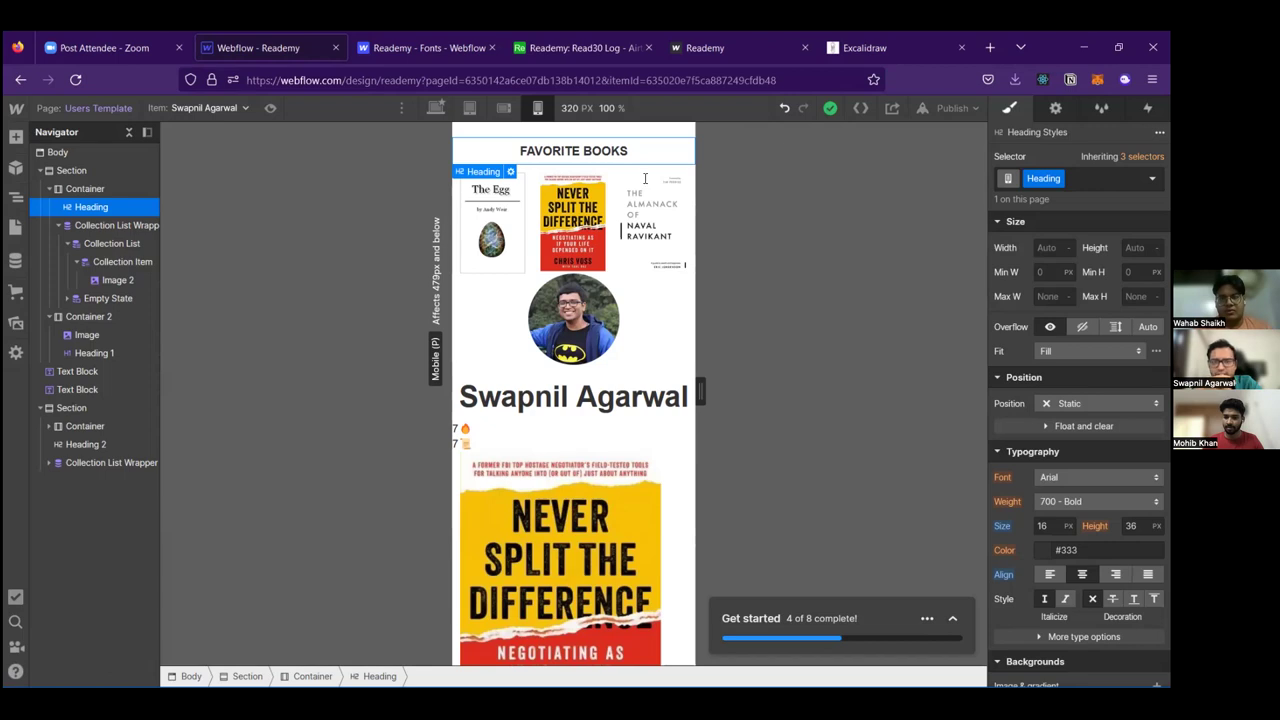
left_click(701, 80)
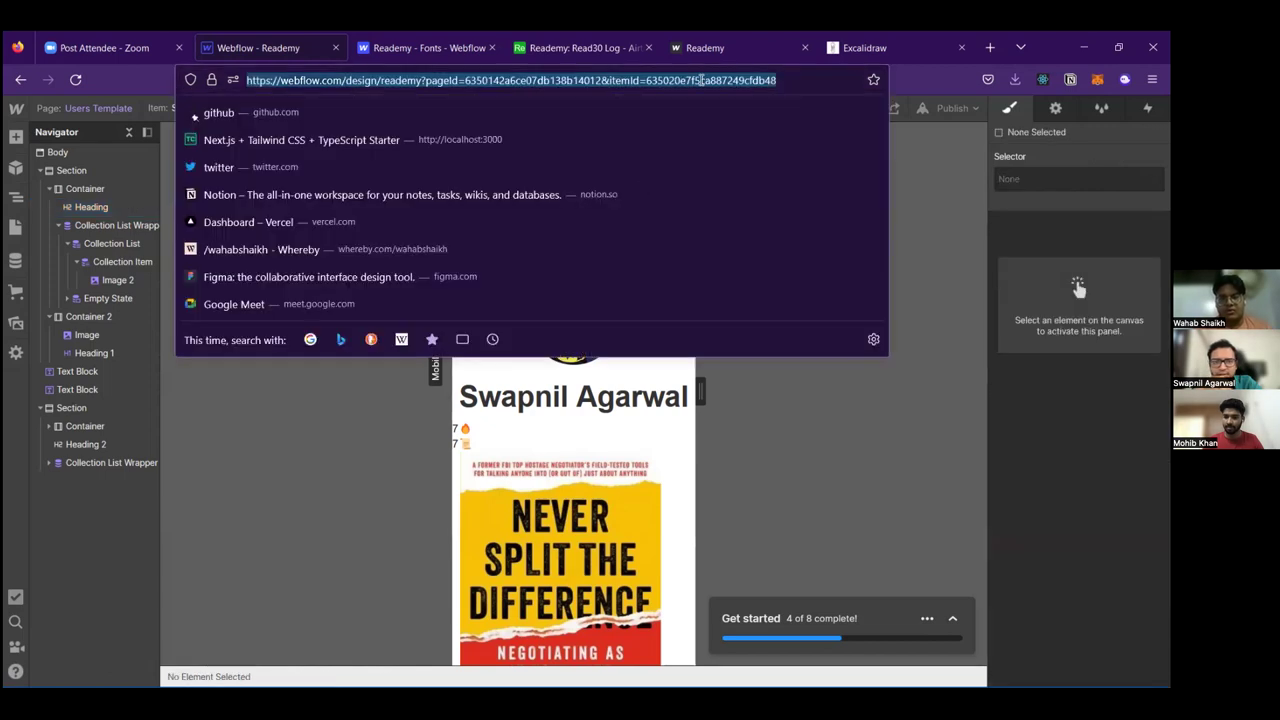
key("Return")
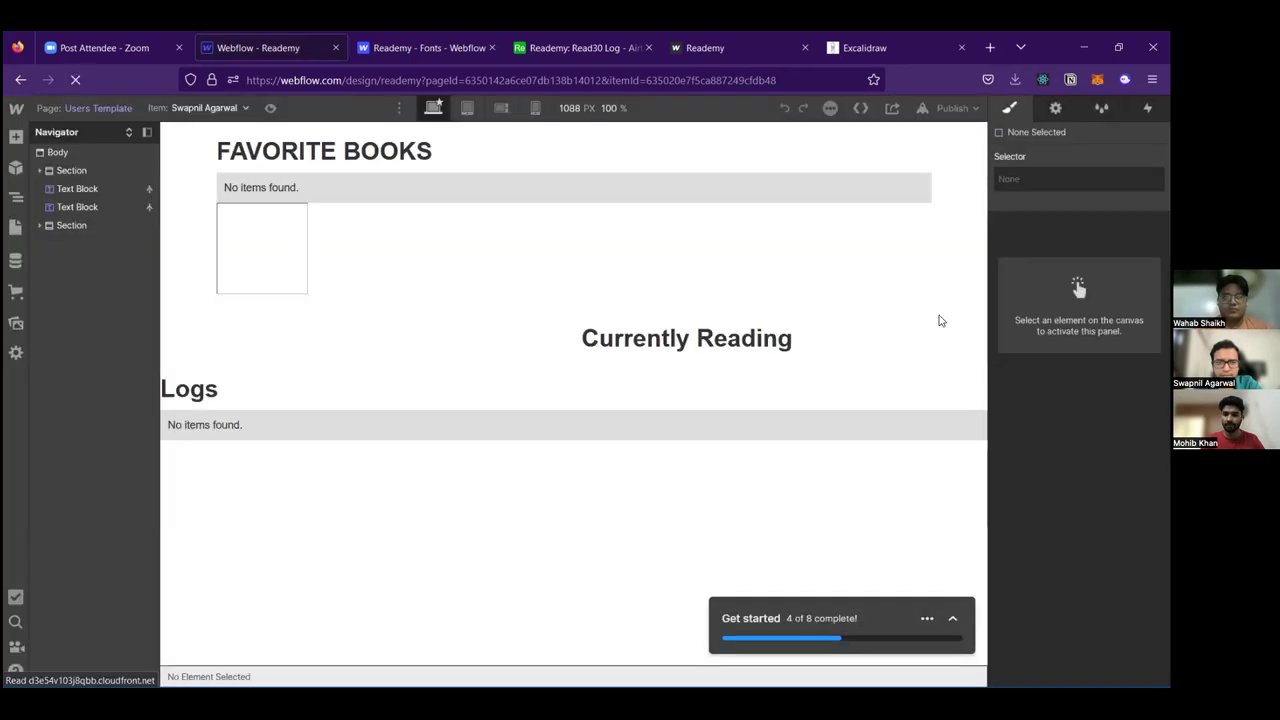
Switch to mobile portrait preview and set the page Body font to Nunito.
left_click(537, 108)
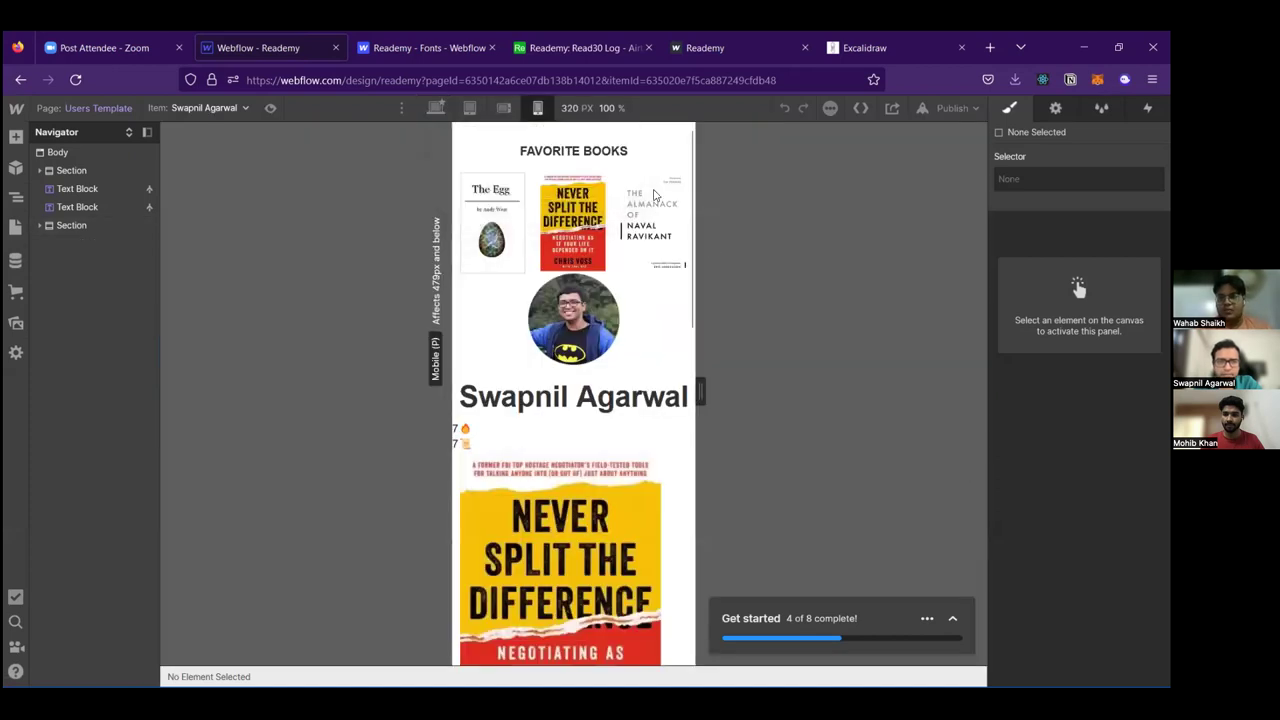
left_click(685, 152)
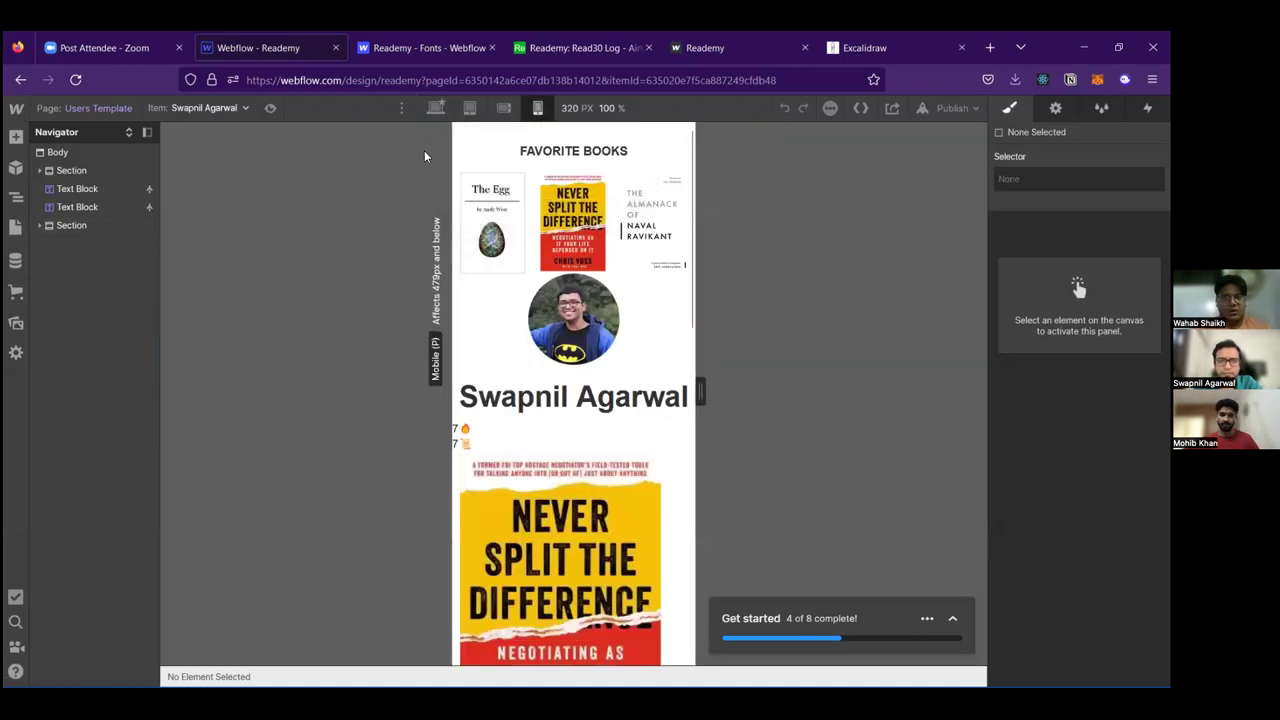
left_click(80, 150)
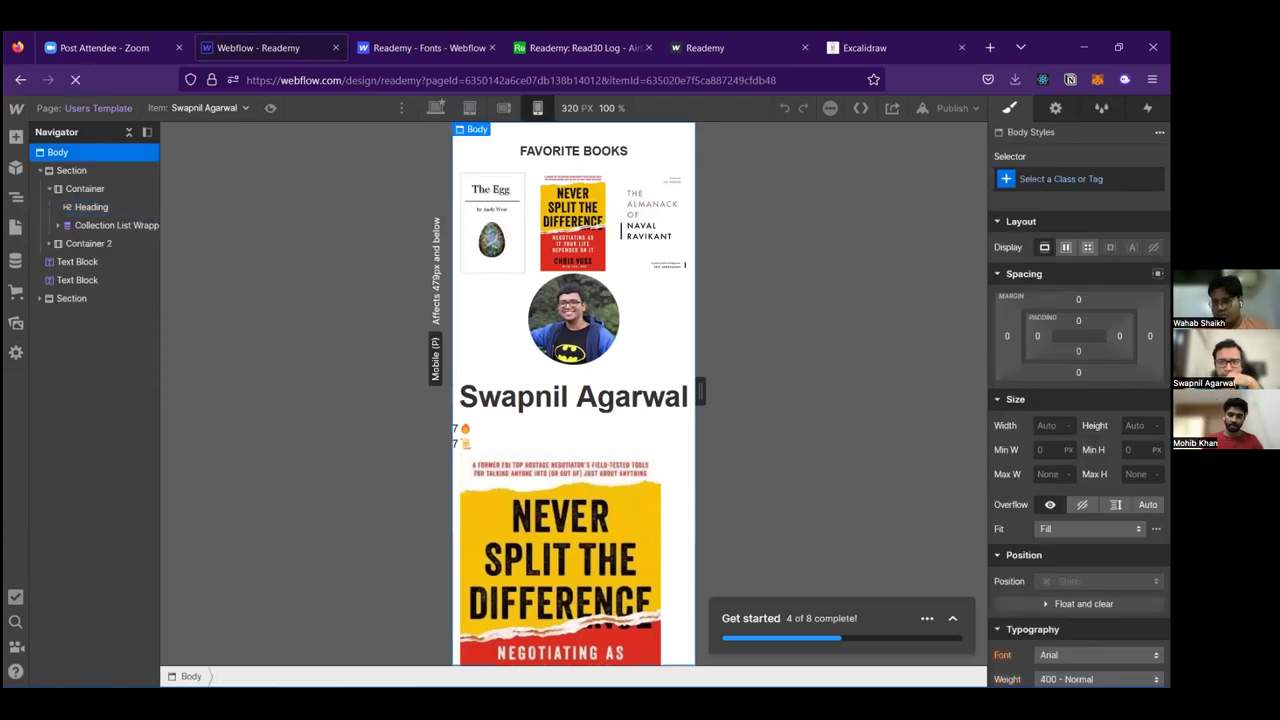
scroll(1078, 450, "down", 2)
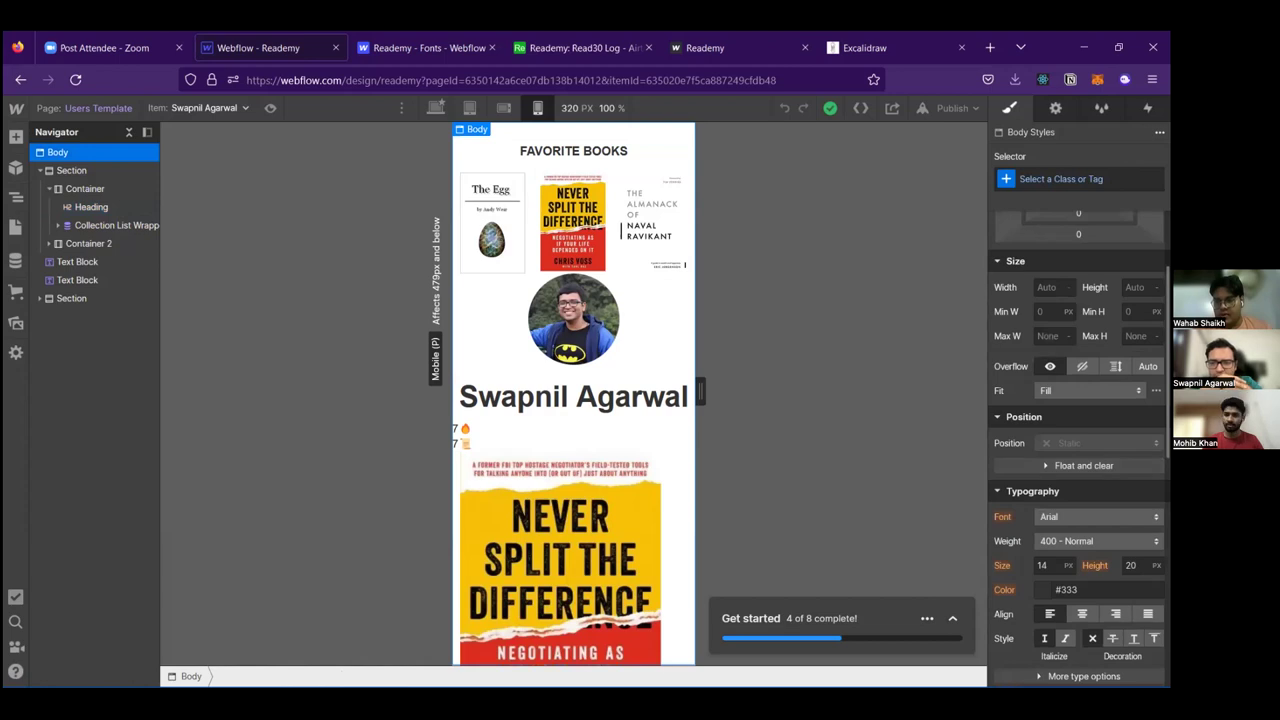
left_click(1098, 516)
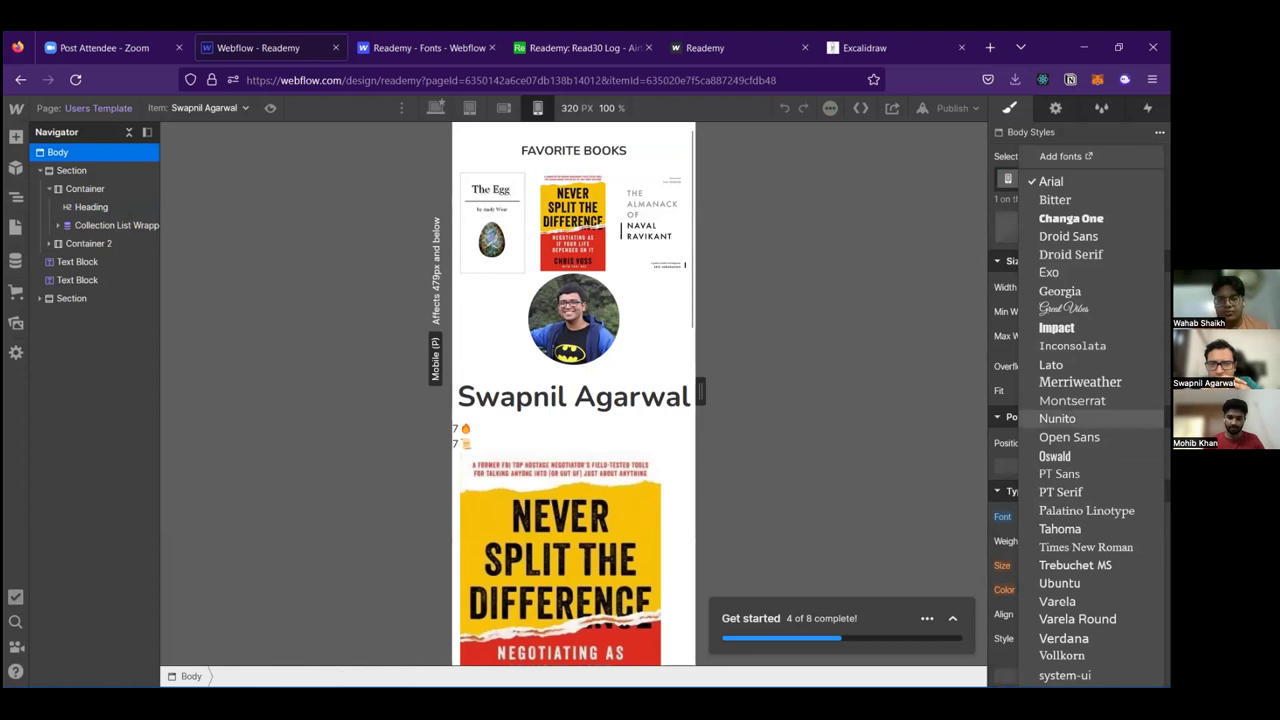
left_click(626, 403)
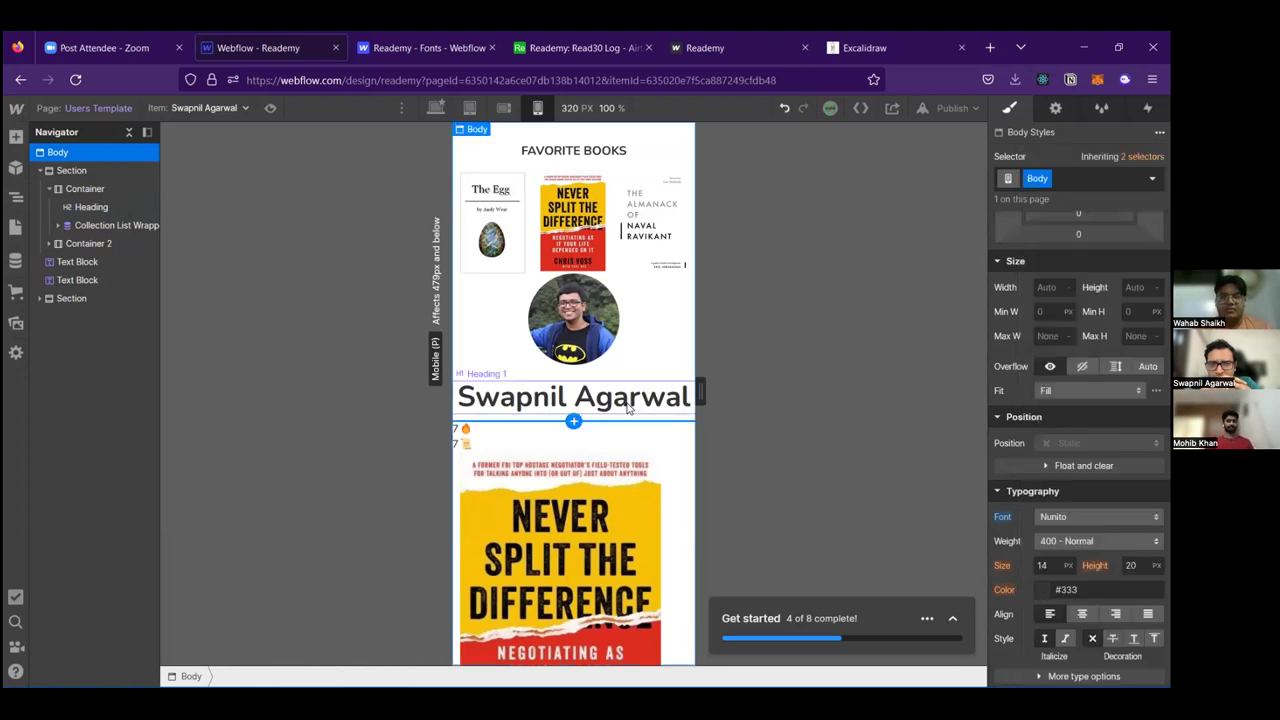
Check the FAVORITE BOOKS heading's font weight, select the profile photo, then view the Excalidraw wireframe.
left_click(618, 158)
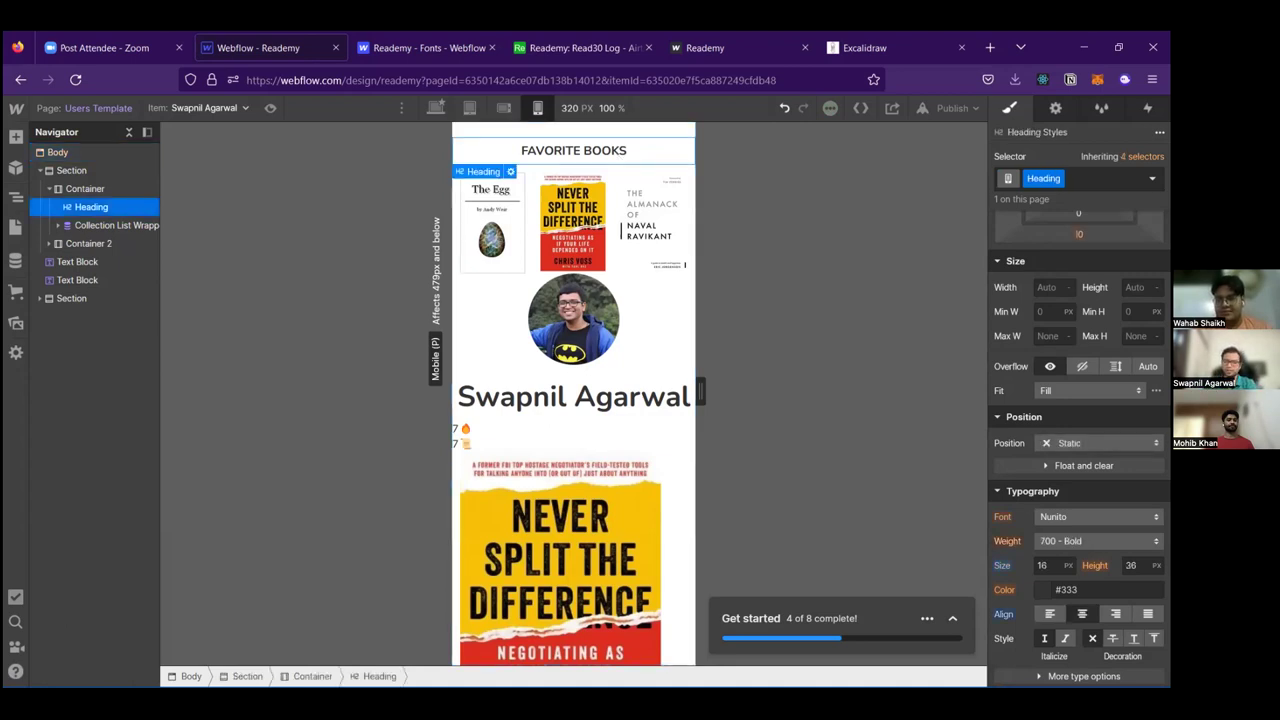
left_click(1097, 541)
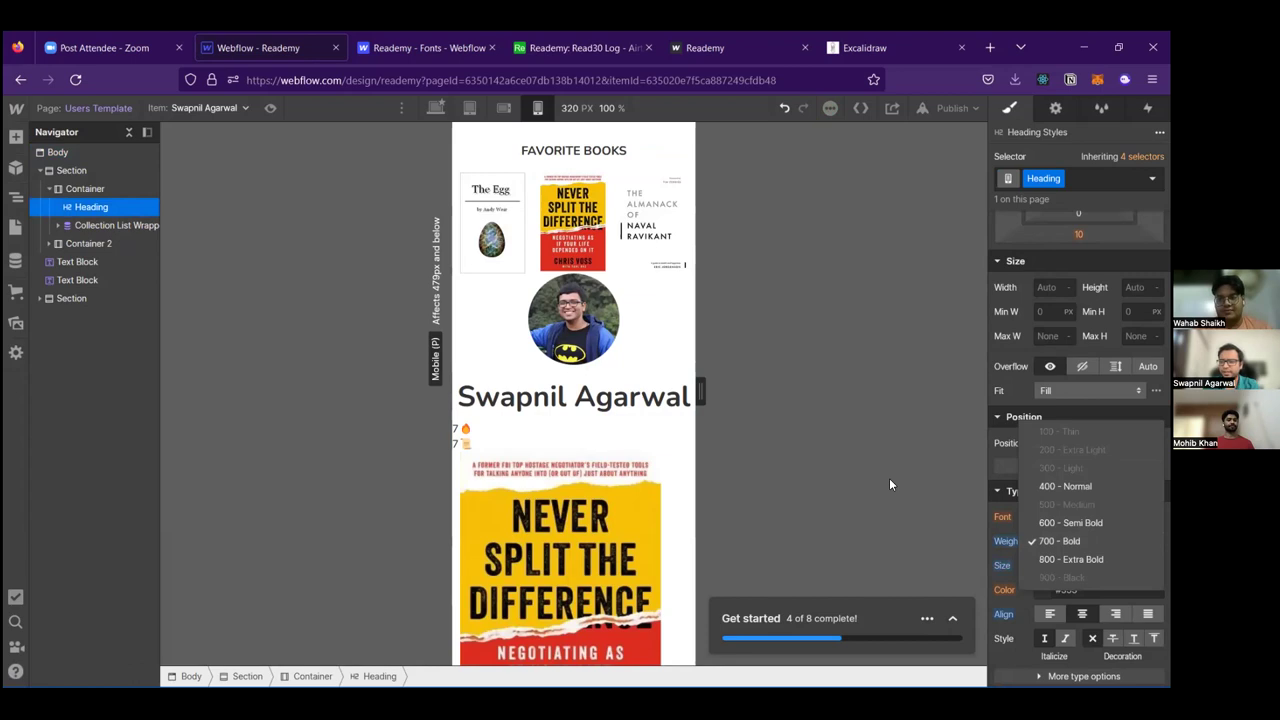
left_click(788, 351)
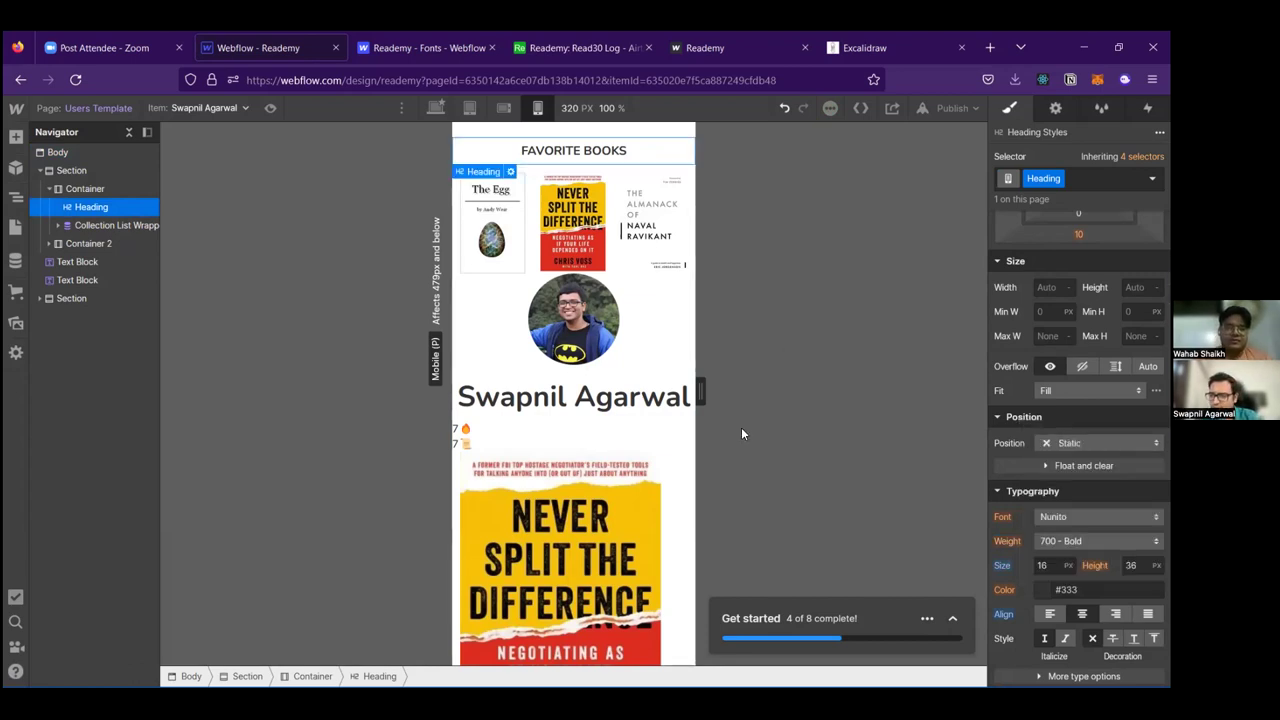
left_click(585, 312)
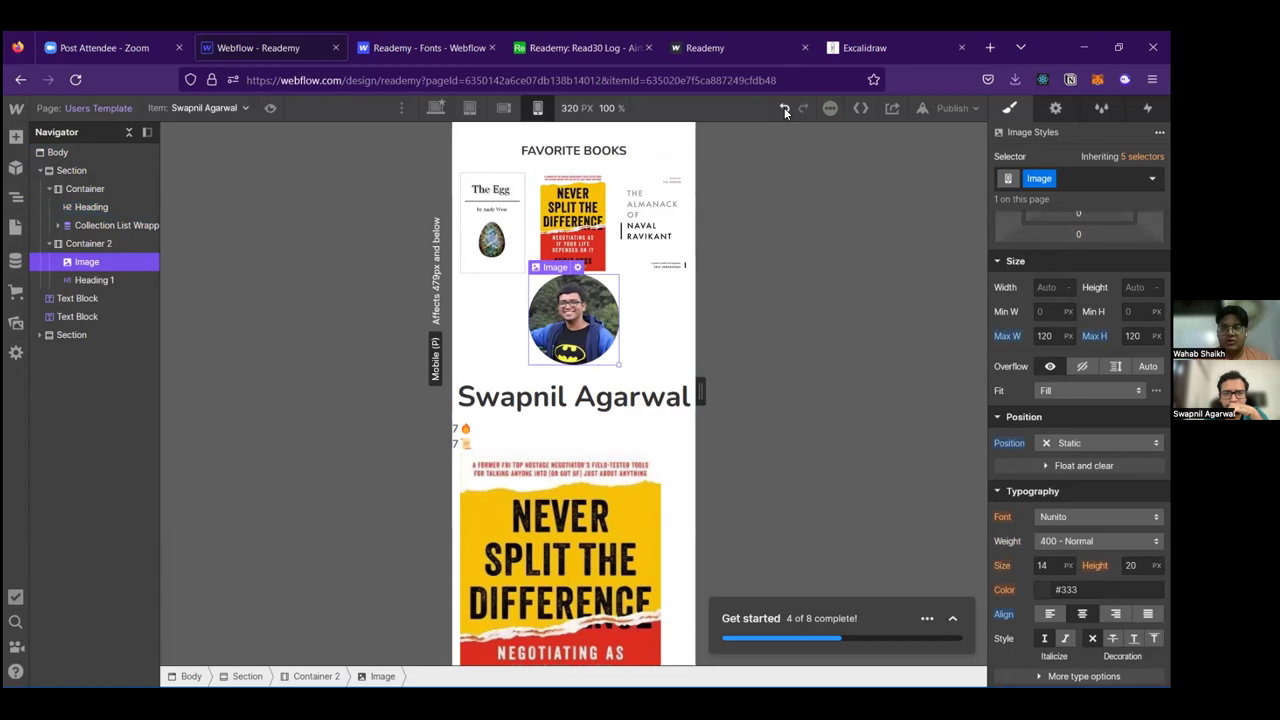
left_click(865, 47)
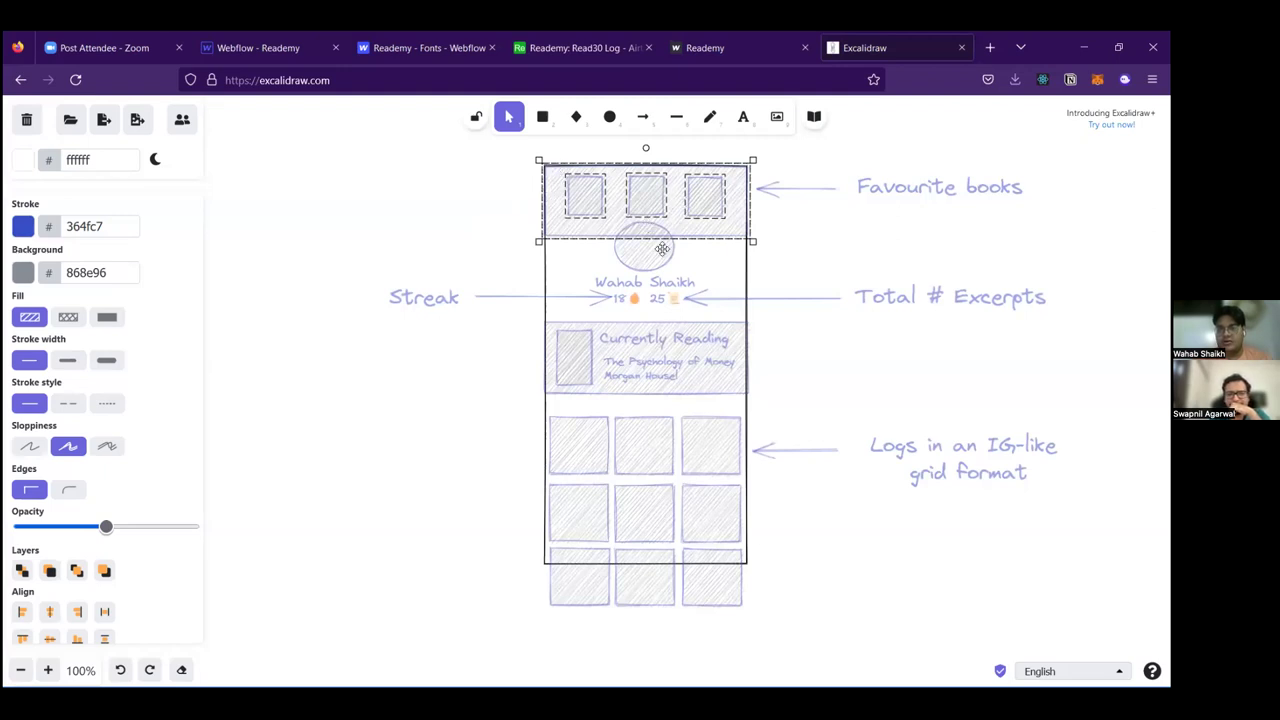
Select the favourite-books block in the Excalidraw wireframe, then view the live Reademy profile.
left_click(768, 212)
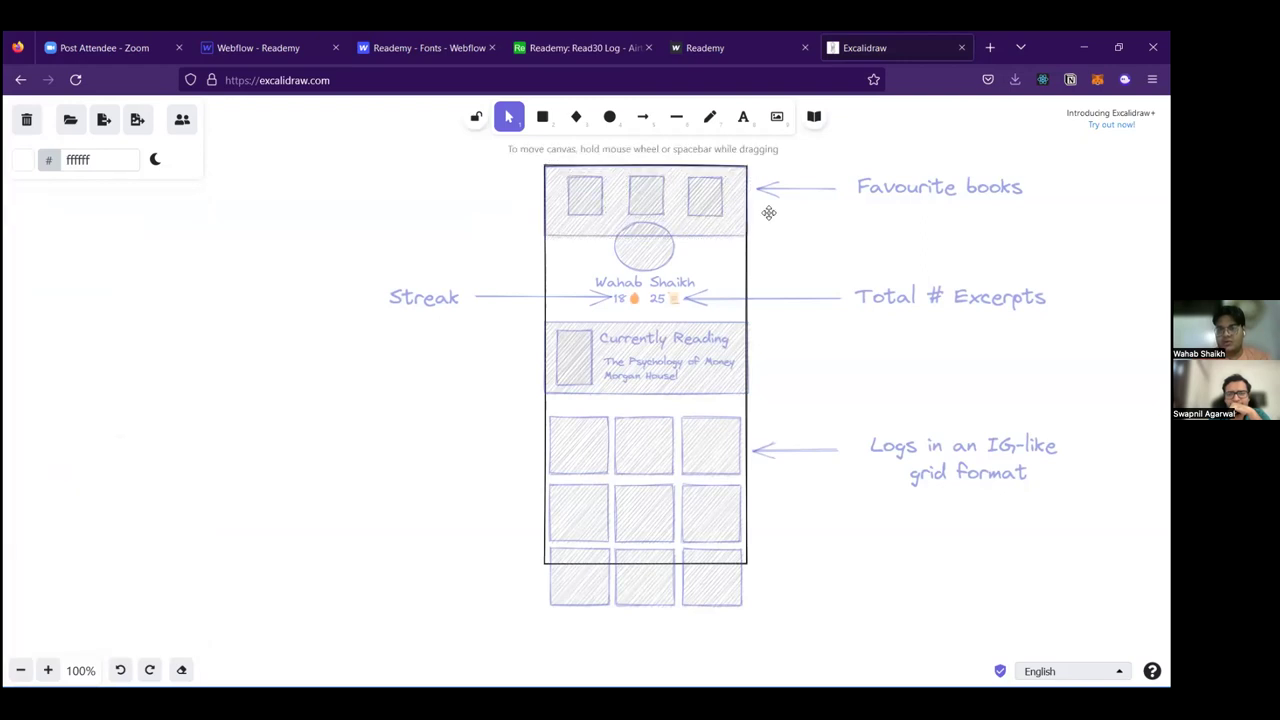
left_click(746, 230)
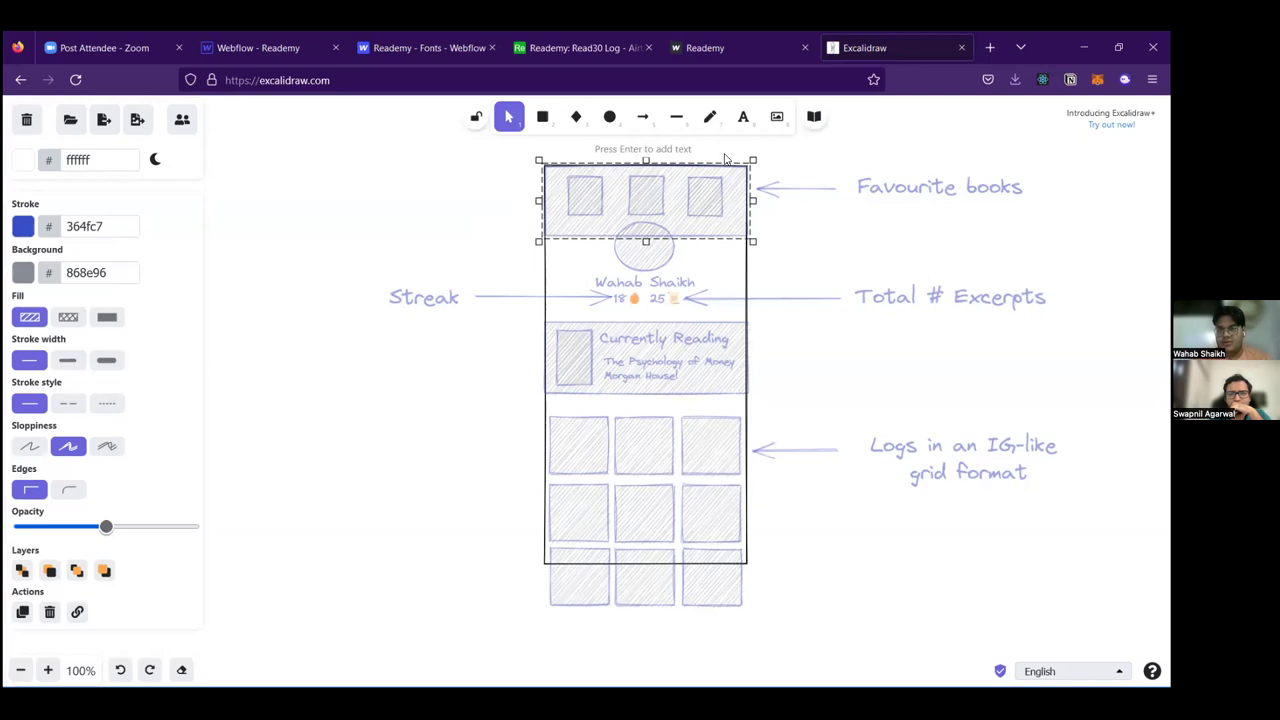
left_click_drag(765, 240, 741, 226)
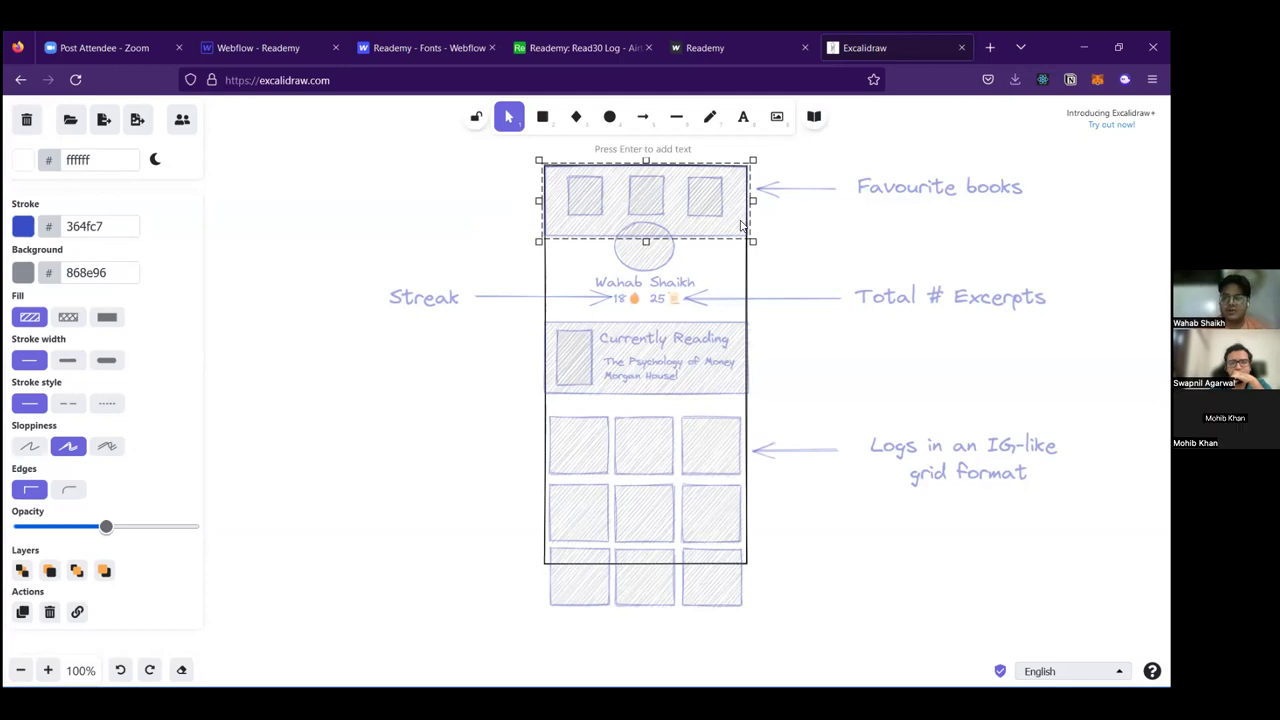
left_click(734, 56)
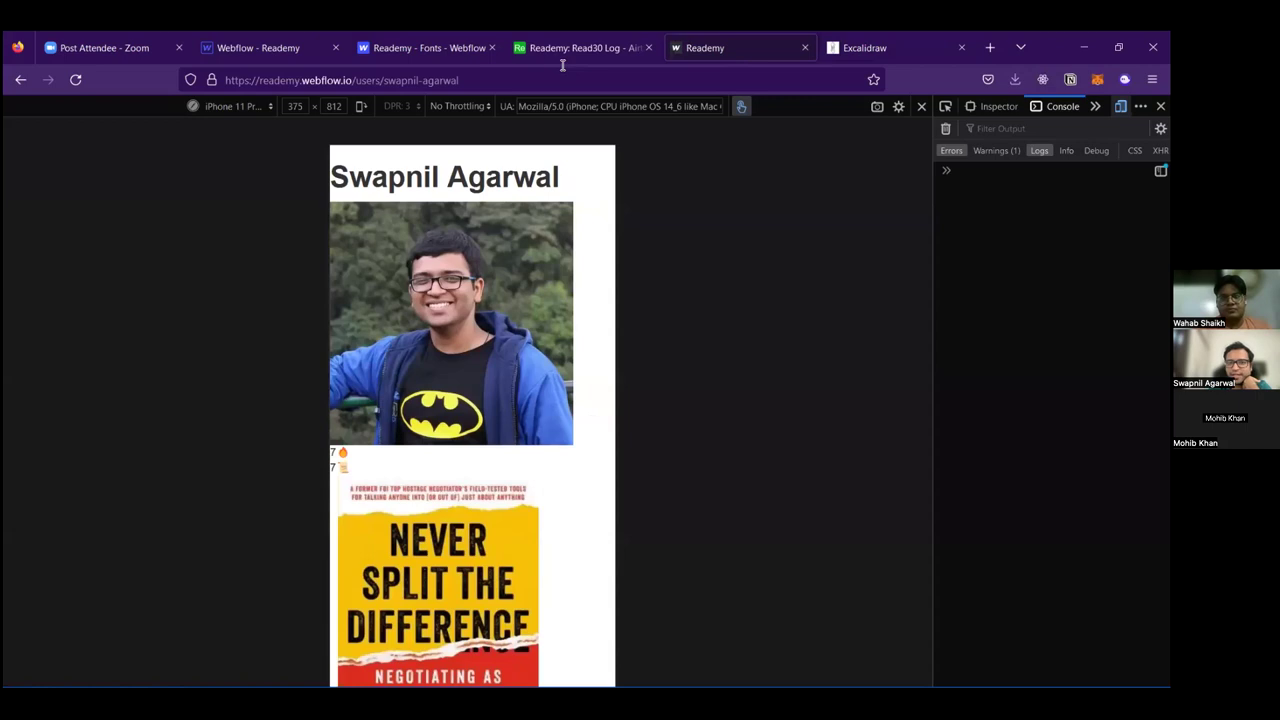
Return to the Users Template Designer and select the FAVORITE BOOKS heading.
left_click(470, 49)
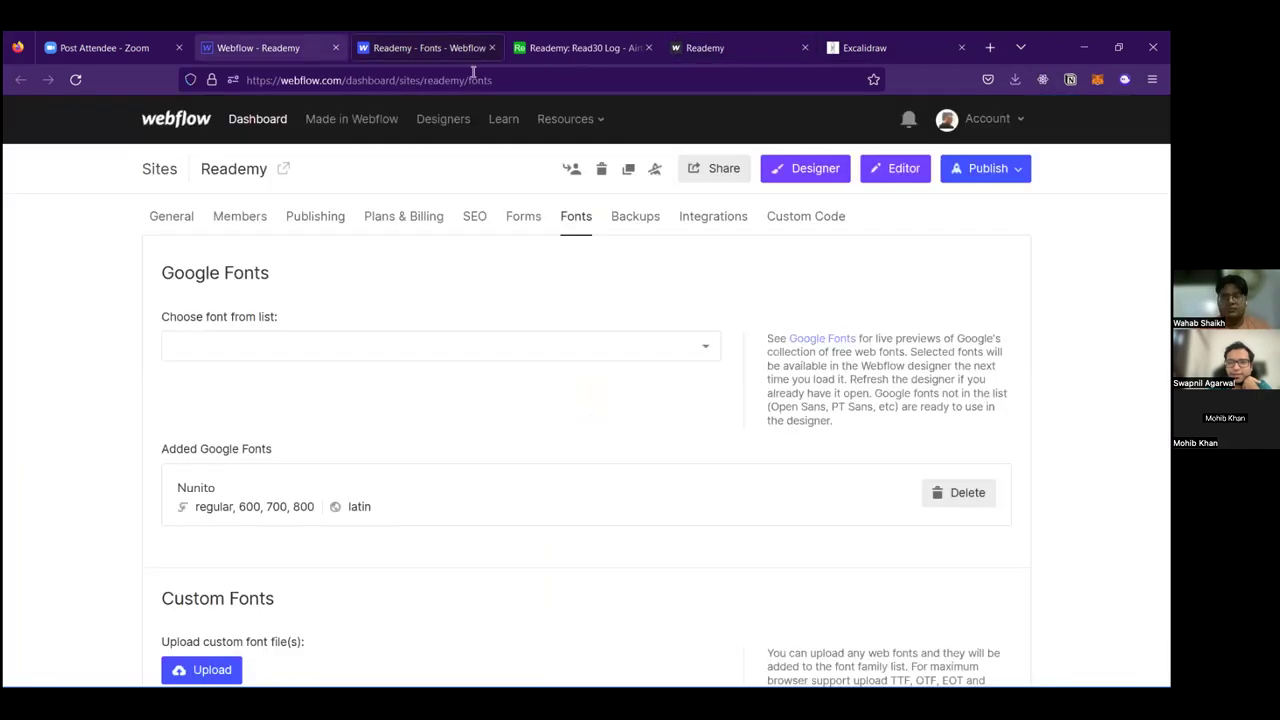
key("ctrl+shift+Tab")
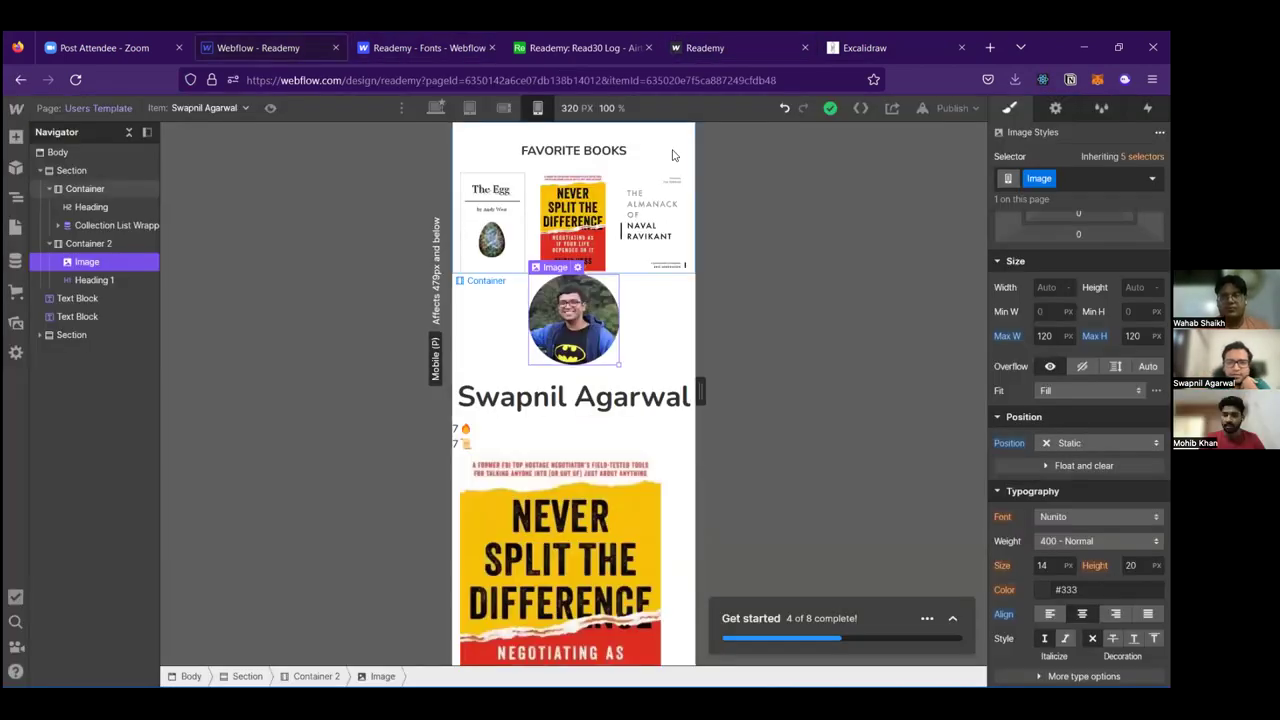
left_click(673, 151)
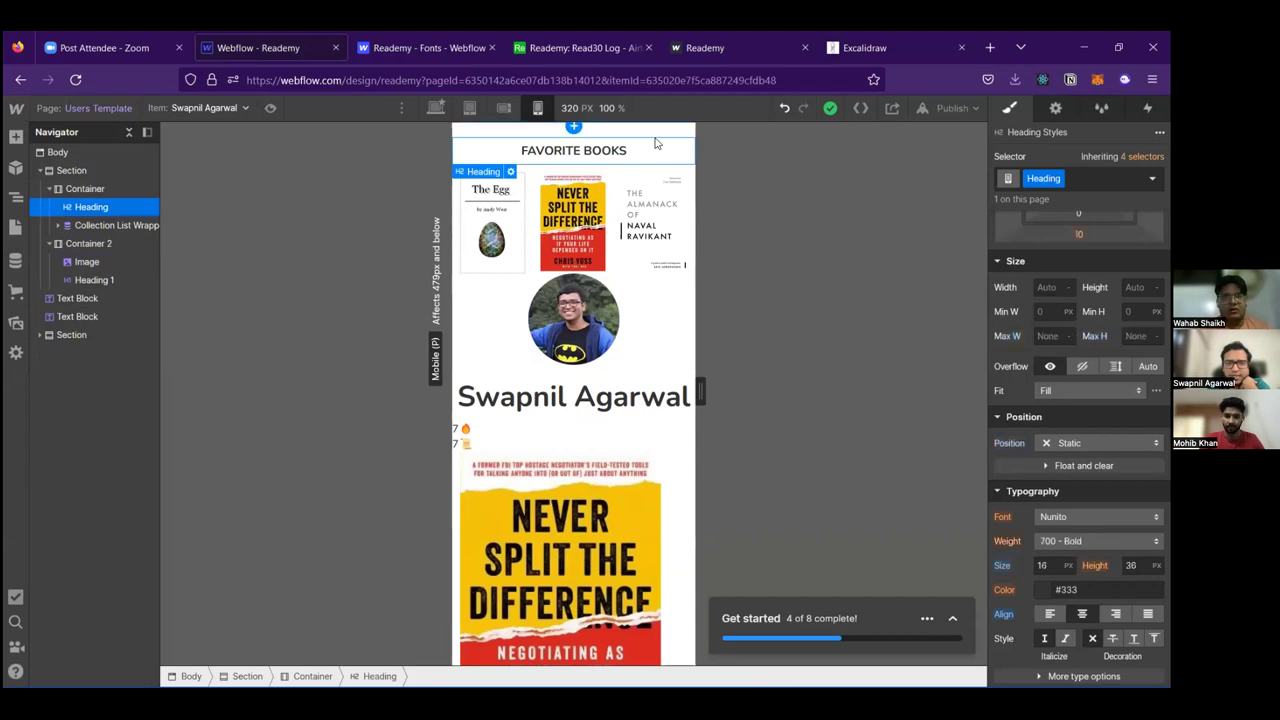
Select the favourite-books Container and open its Backgrounds colour picker.
left_click(104, 189)
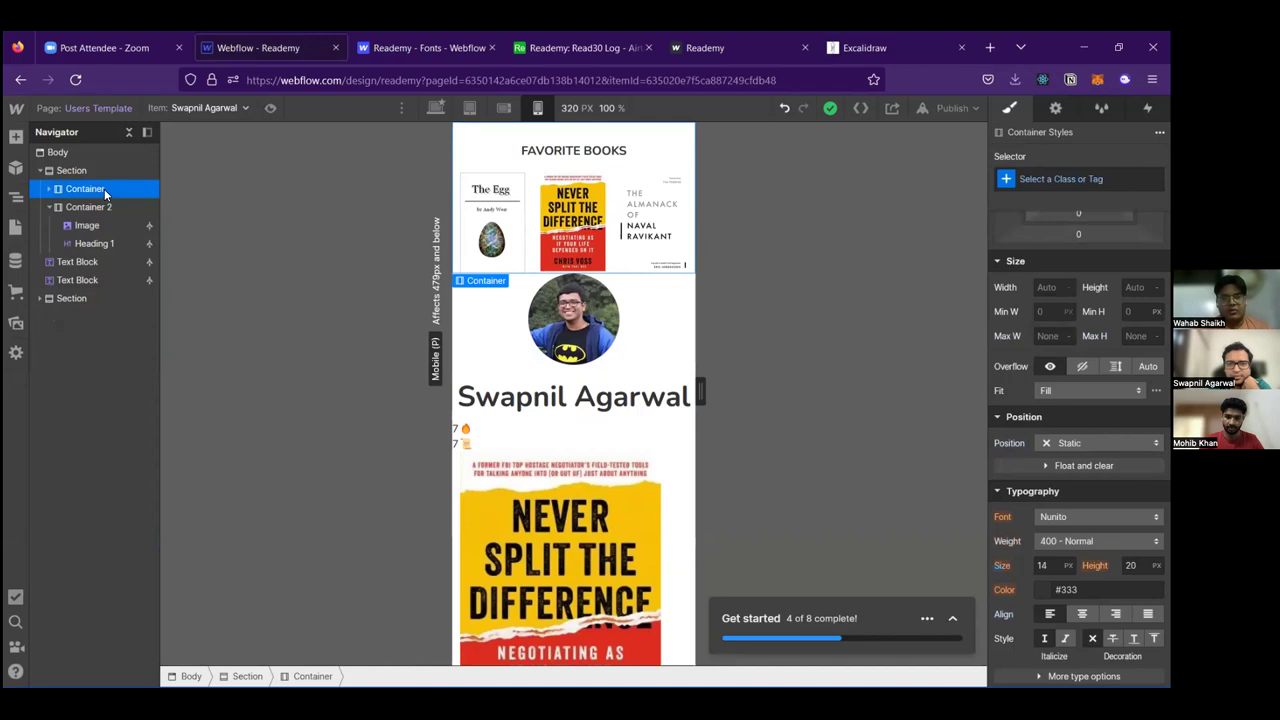
scroll(1078, 450, "up", 2)
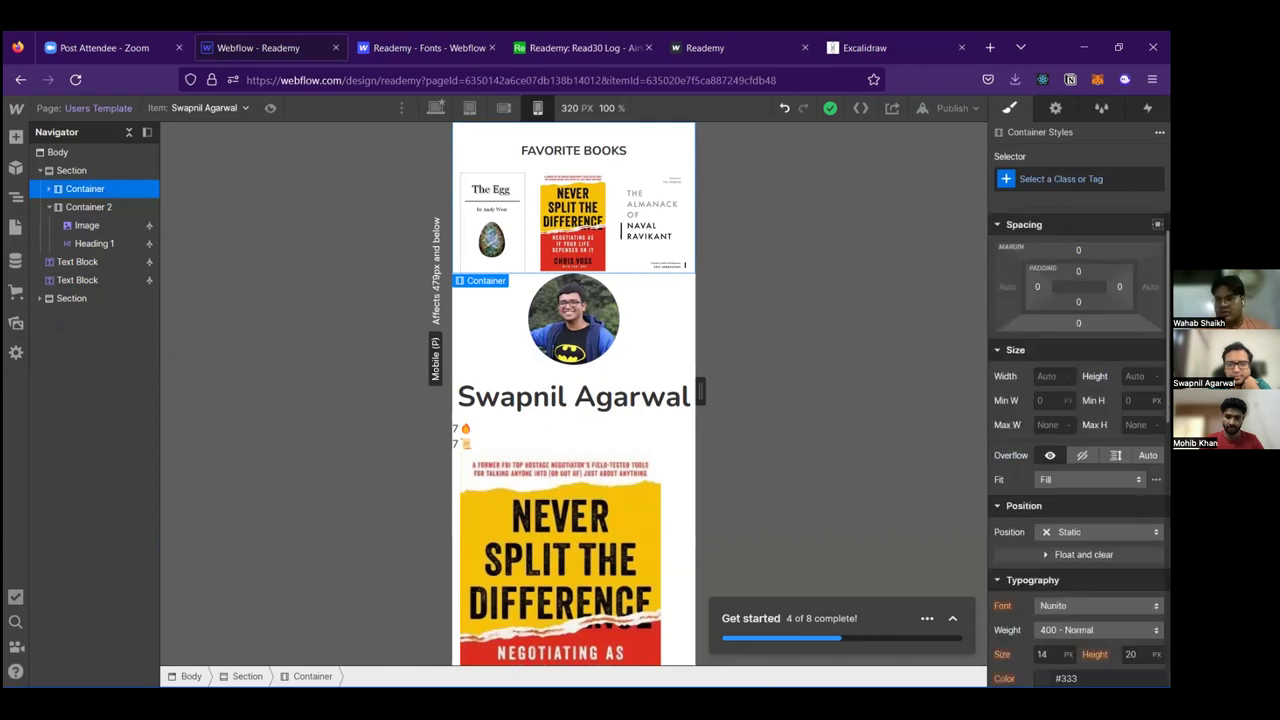
scroll(1078, 450, "down", 4)
scroll(1078, 450, "down", 3)
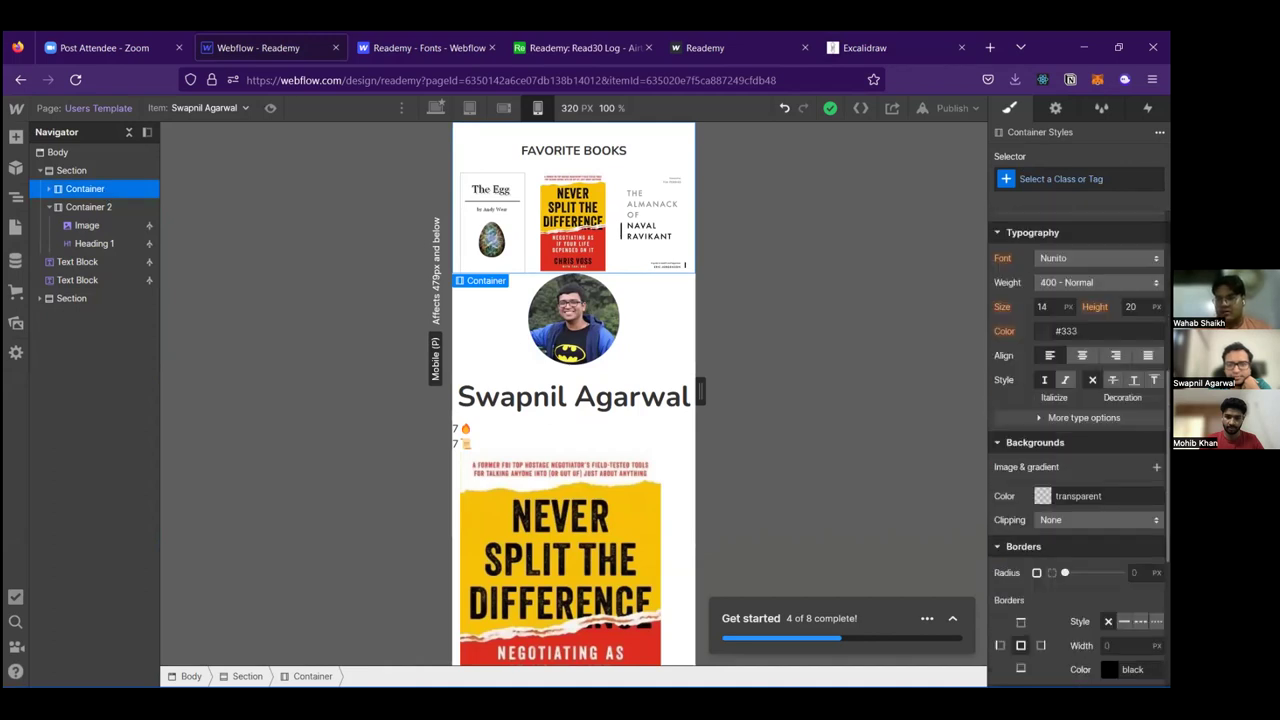
scroll(1078, 450, "up", 2)
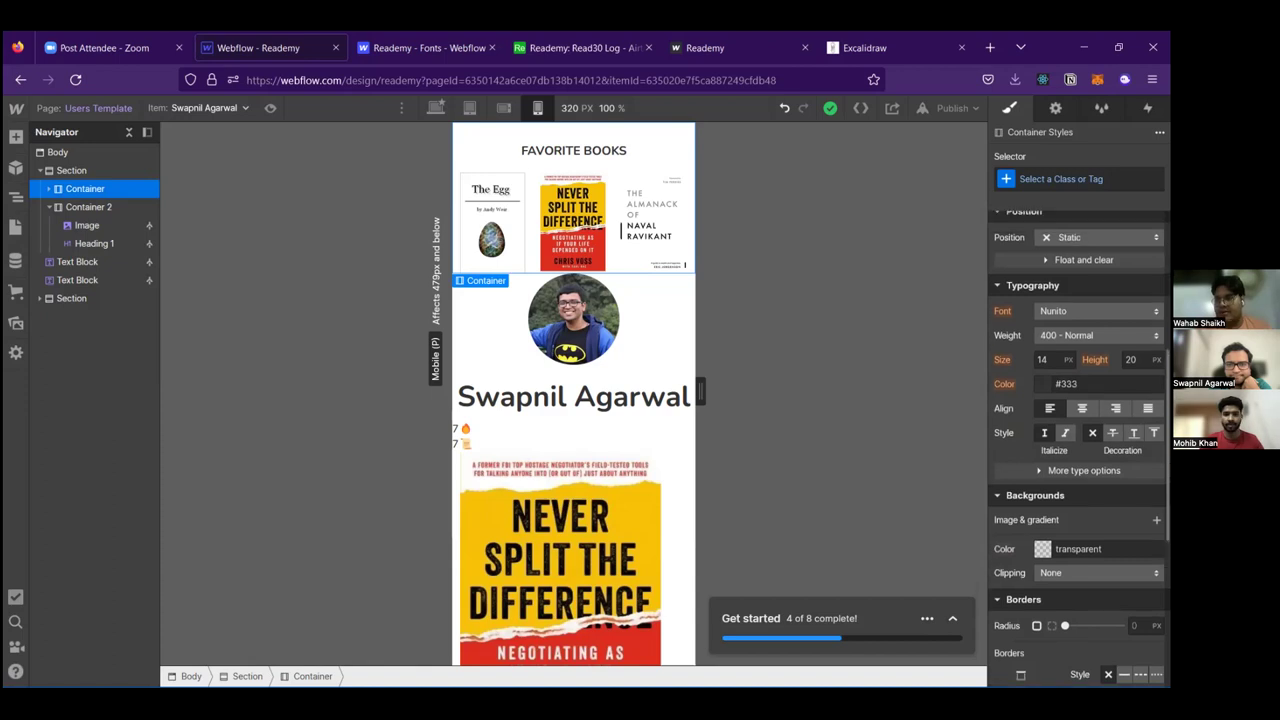
scroll(1078, 450, "up", 4)
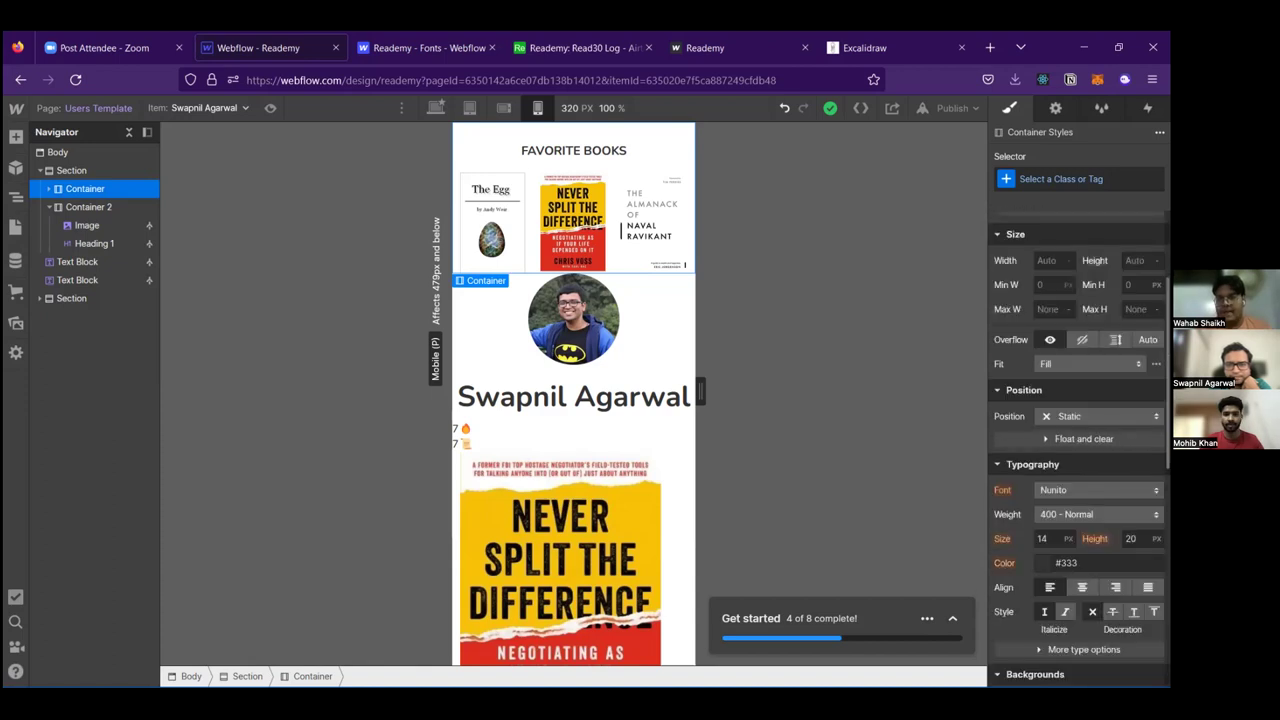
scroll(1078, 450, "up", 3)
scroll(1078, 450, "down", 7)
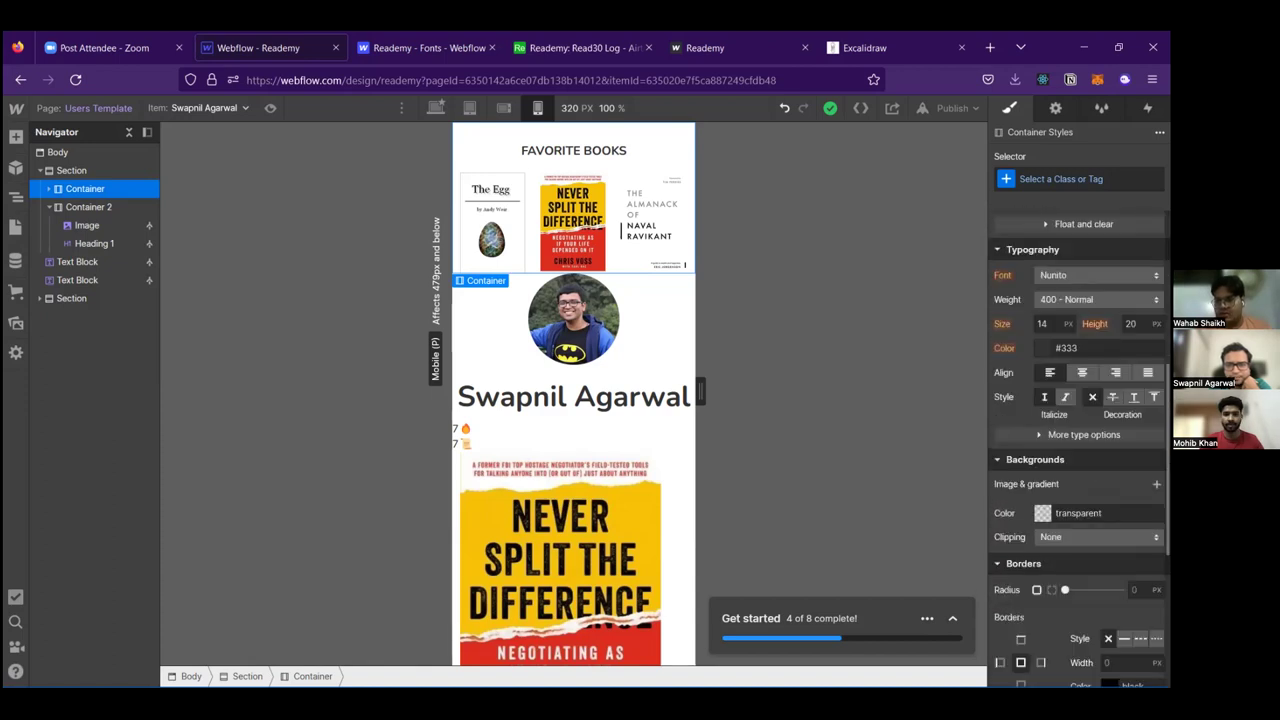
scroll(1078, 450, "down", 2)
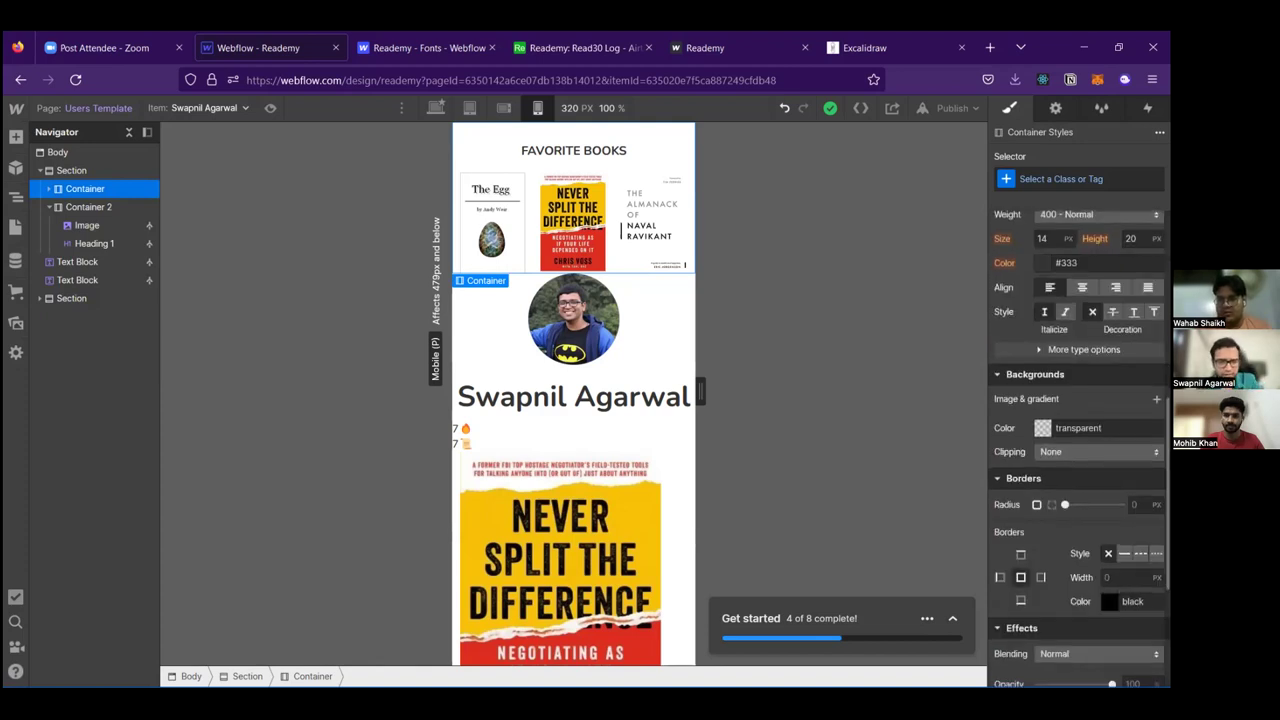
left_click(1043, 428)
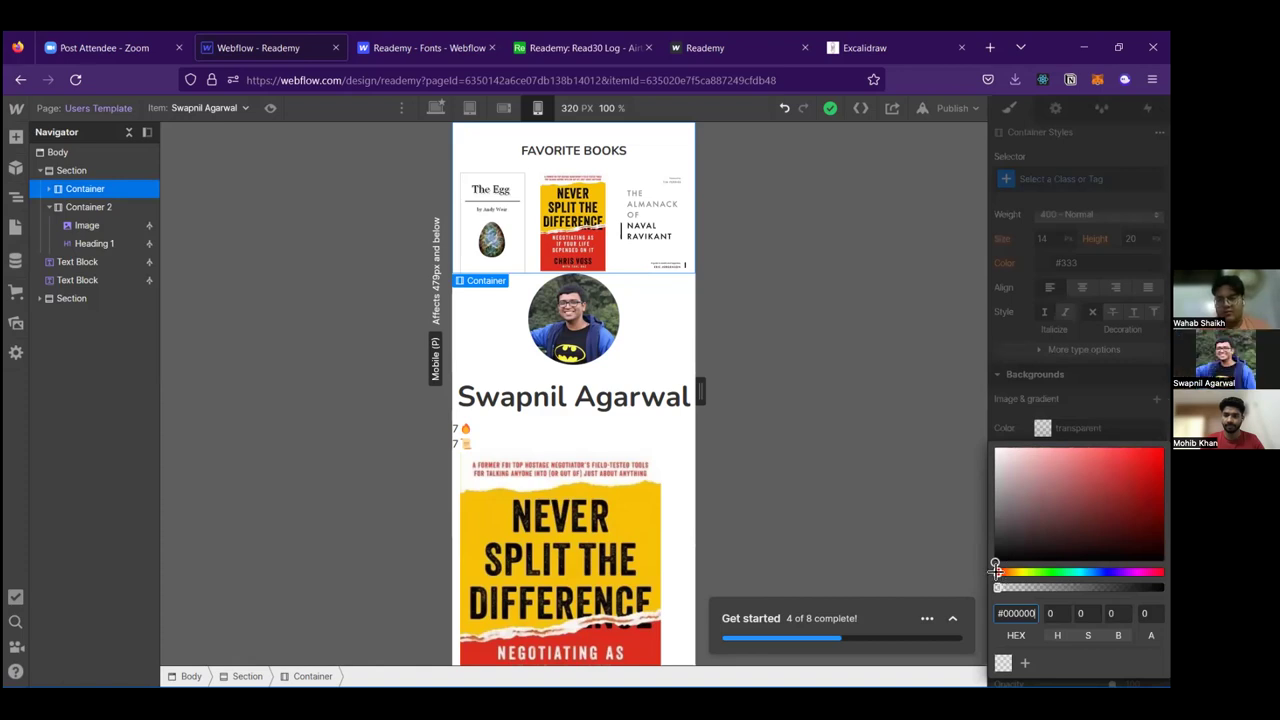
Try yellow, dark red, blue and purple hues for the container background.
left_click_drag(998, 574, 1001, 574)
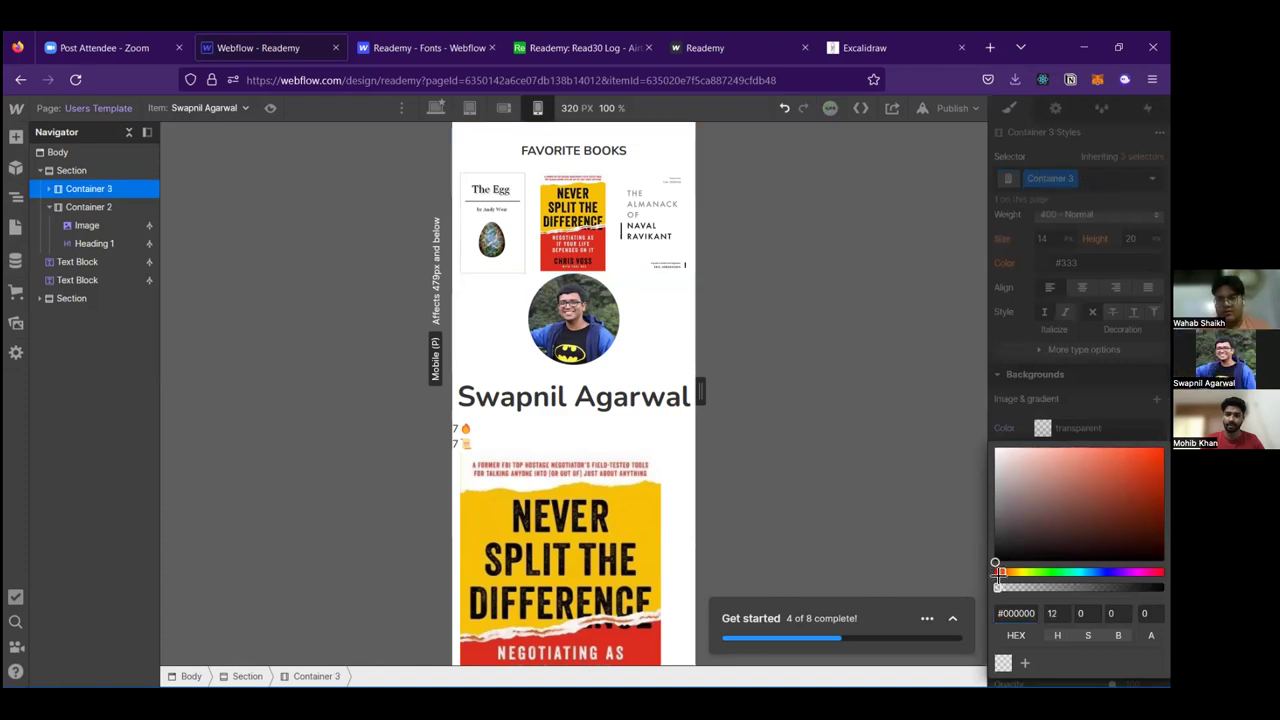
left_click(1026, 572)
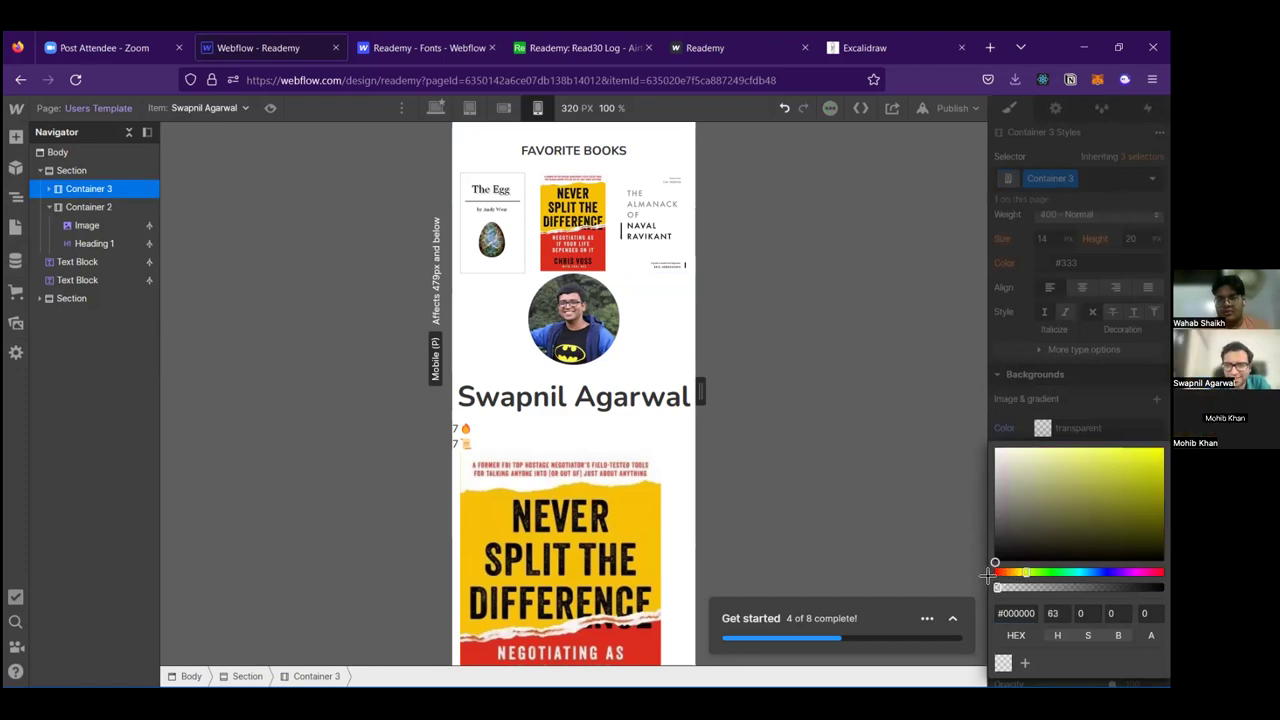
left_click_drag(981, 575, 976, 576)
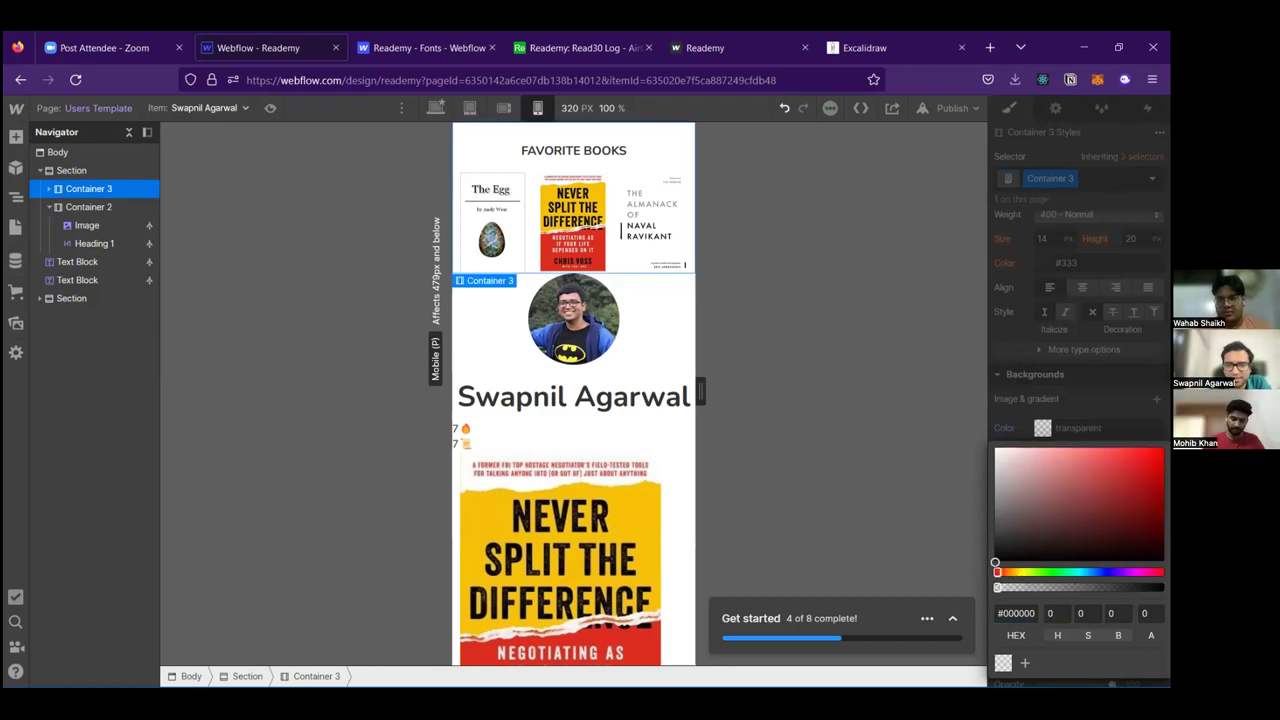
left_click(1144, 487)
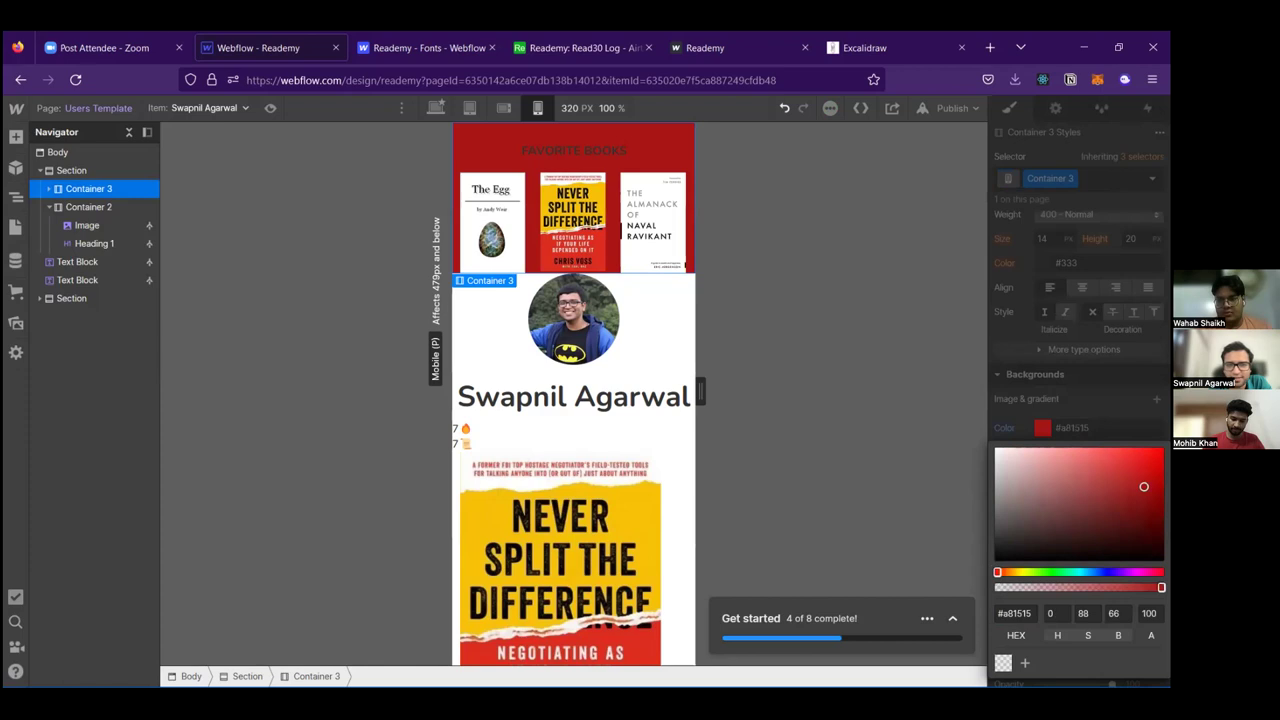
left_click(1102, 572)
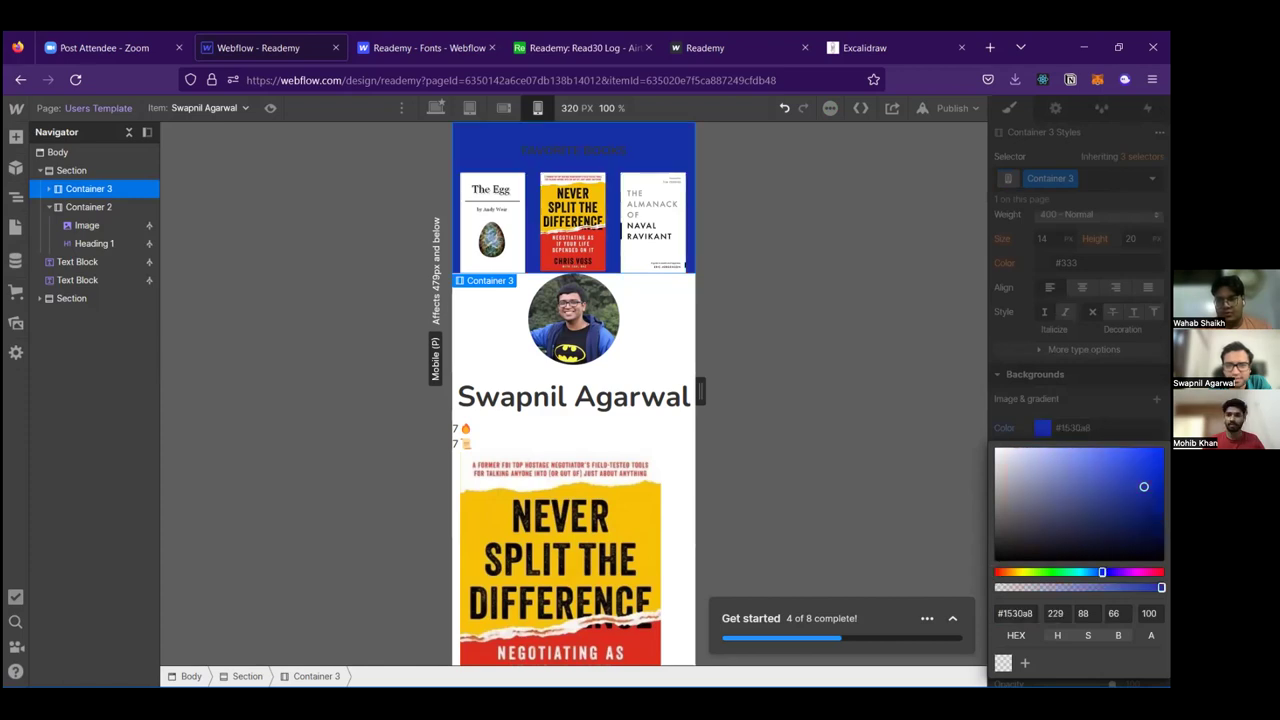
left_click_drag(1102, 572, 1122, 572)
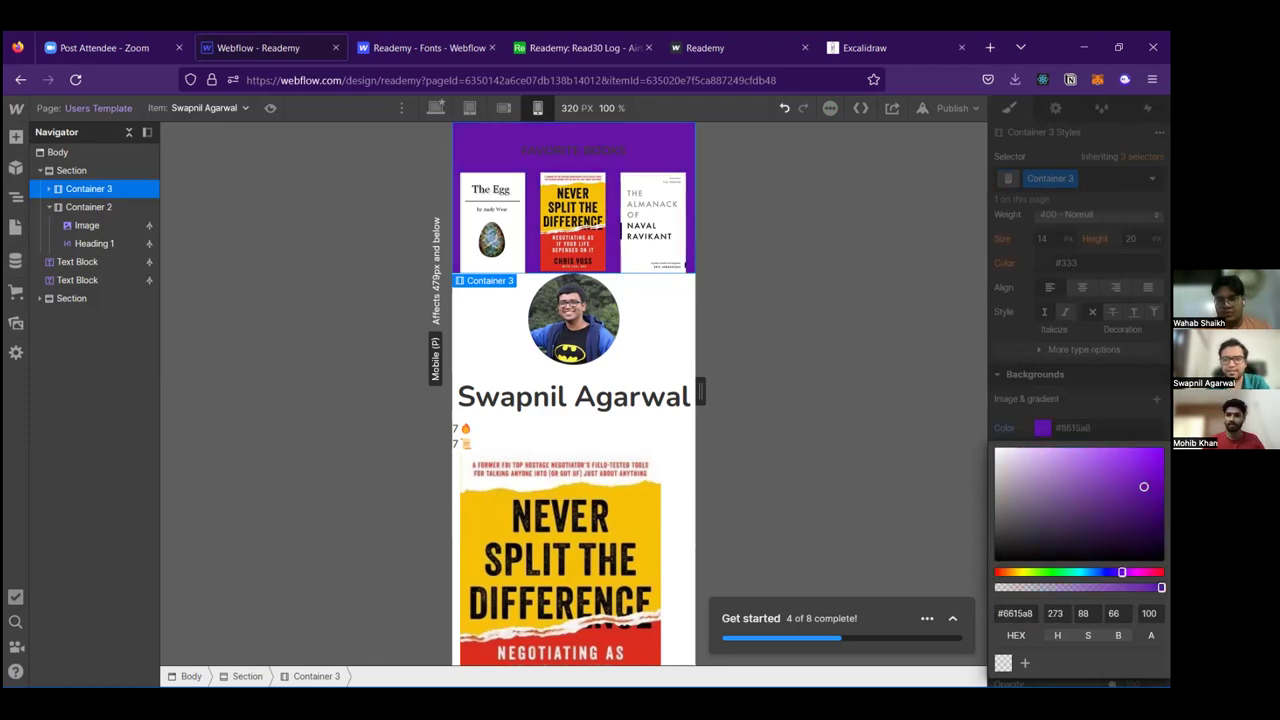
left_click(1089, 572)
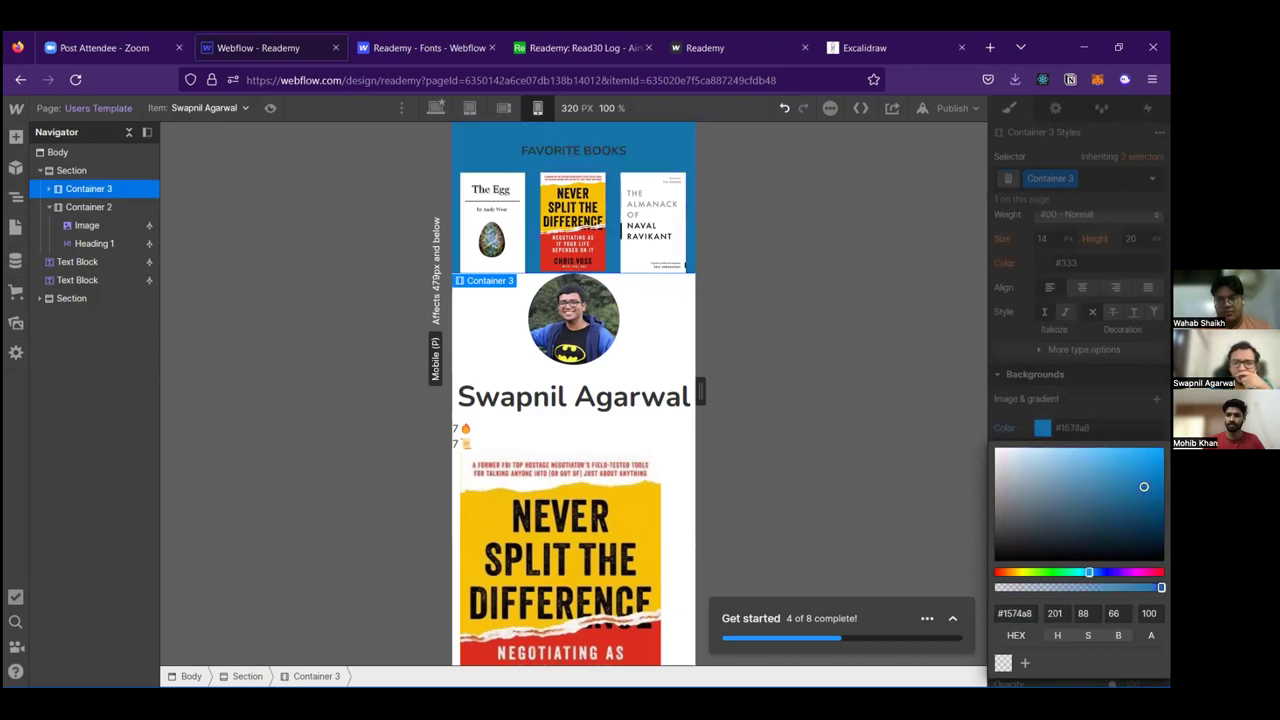
Tune the hue from blue to green, settling on #15a877, and close the picker.
left_click(1091, 572)
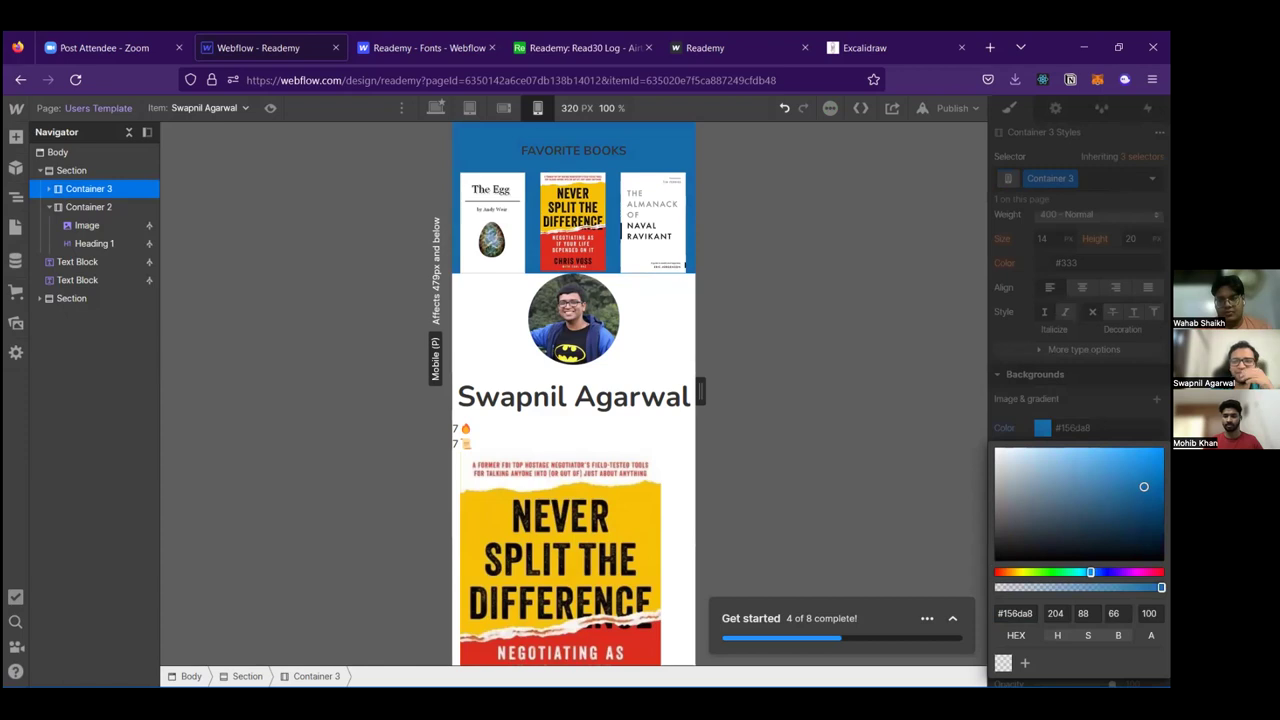
left_click(1084, 572)
left_click(1072, 572)
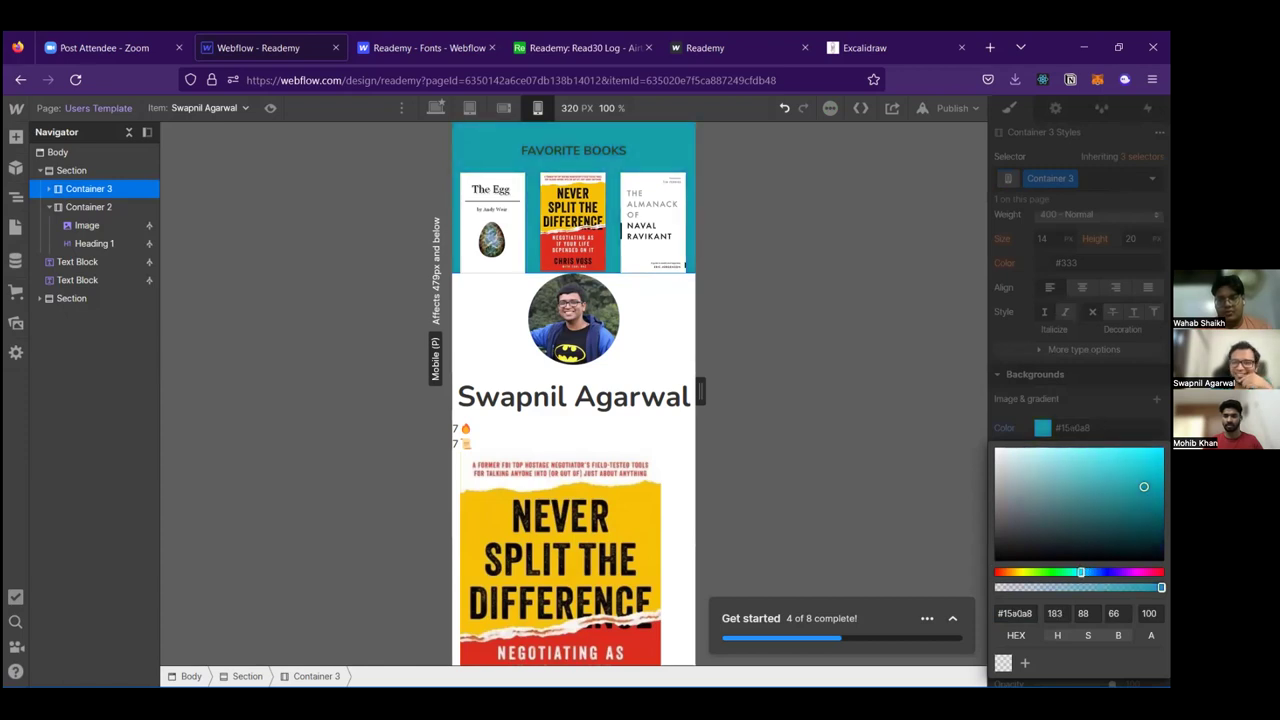
left_click(1095, 572)
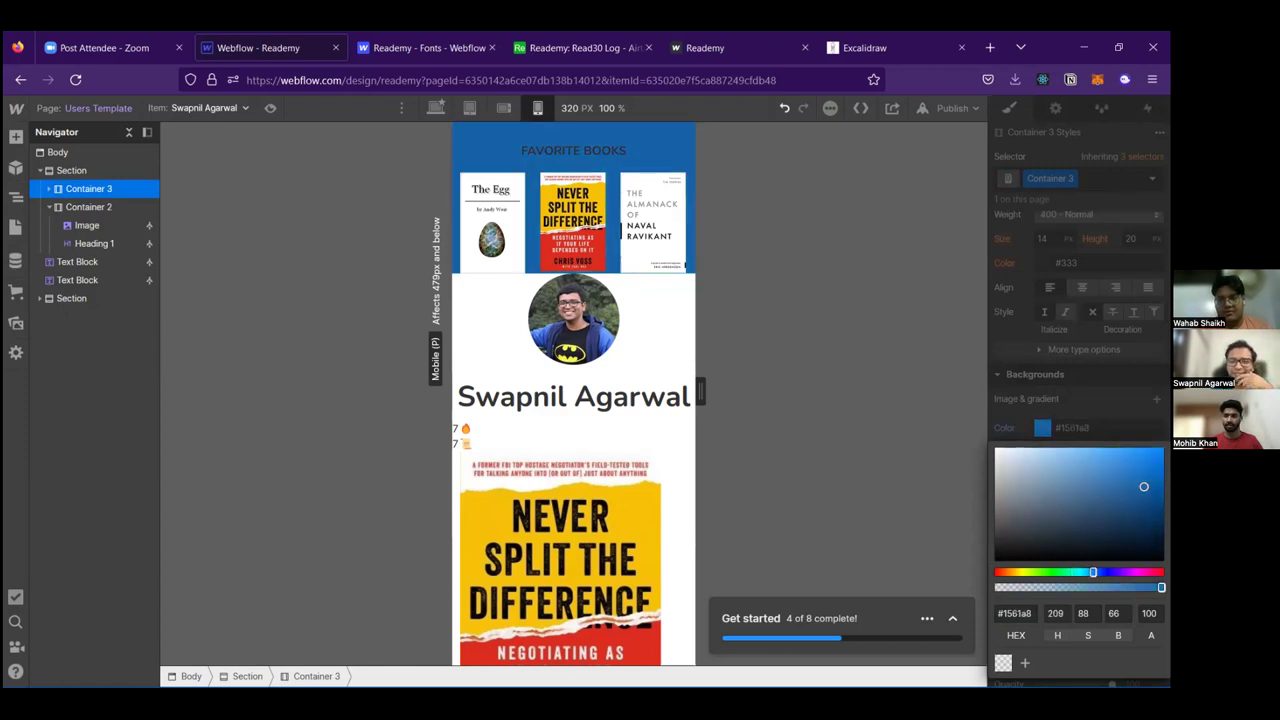
left_click(1087, 572)
left_click(1084, 572)
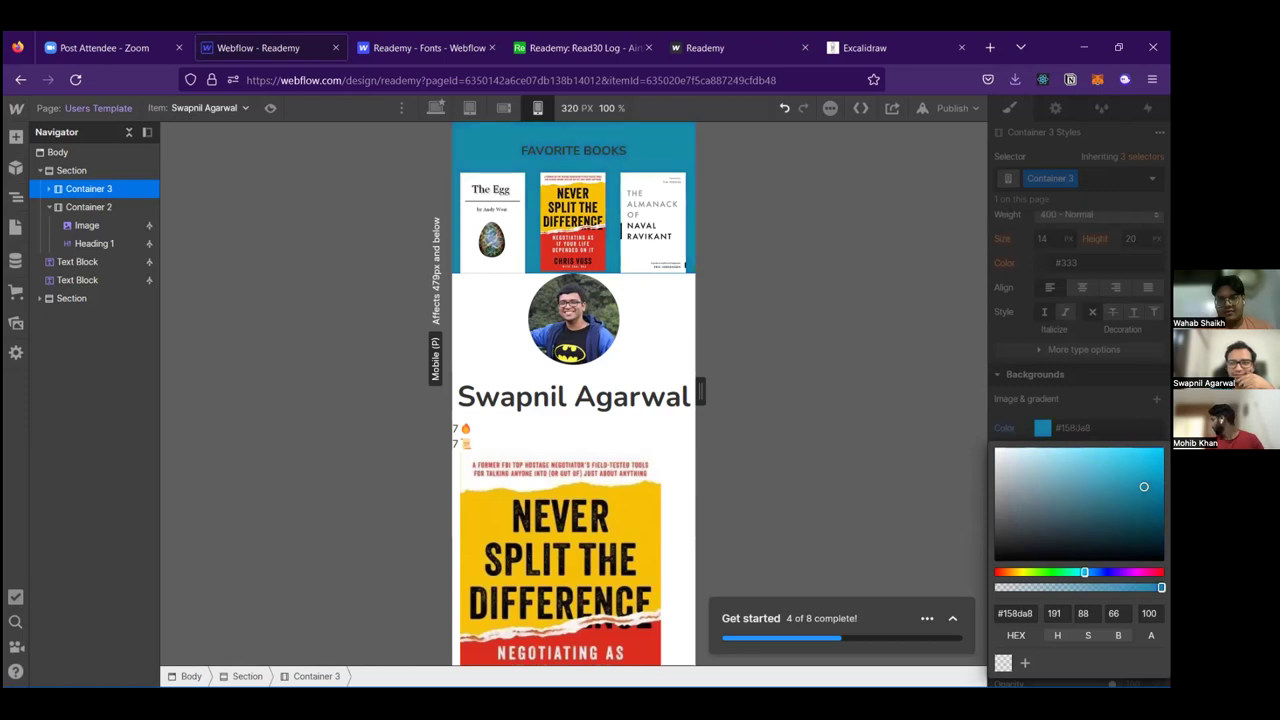
left_click(1073, 572)
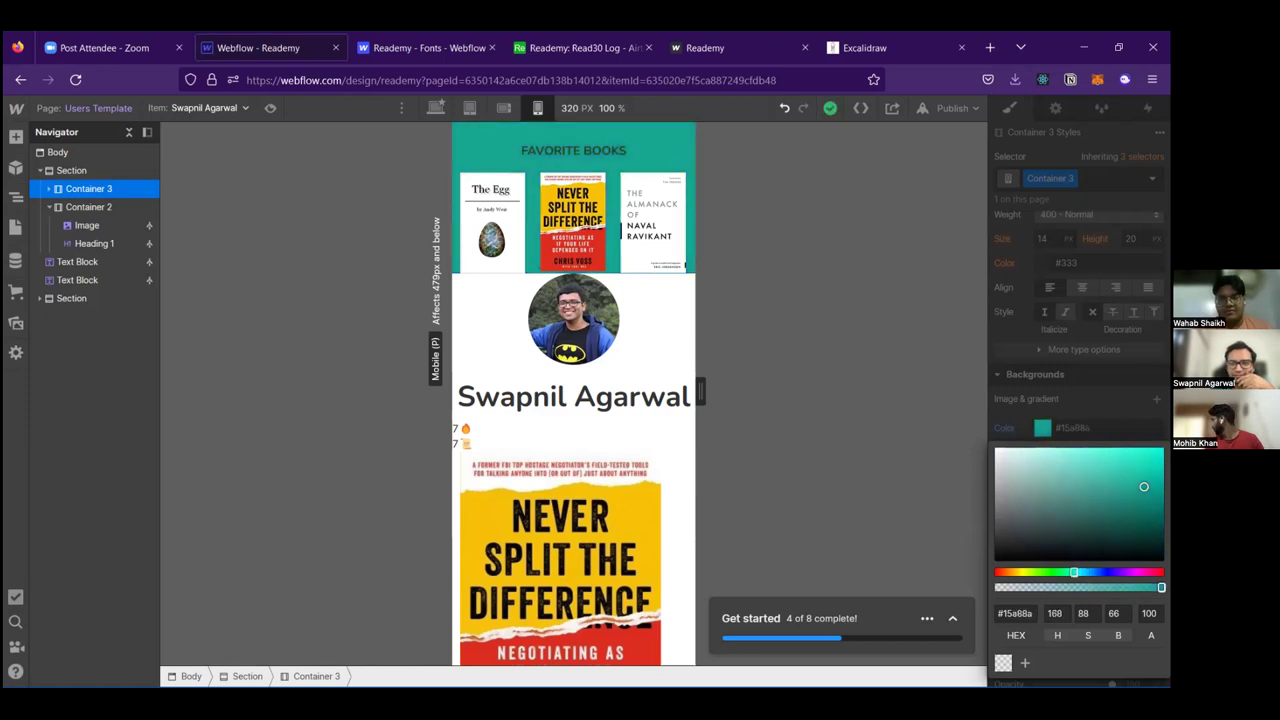
left_click(1070, 572)
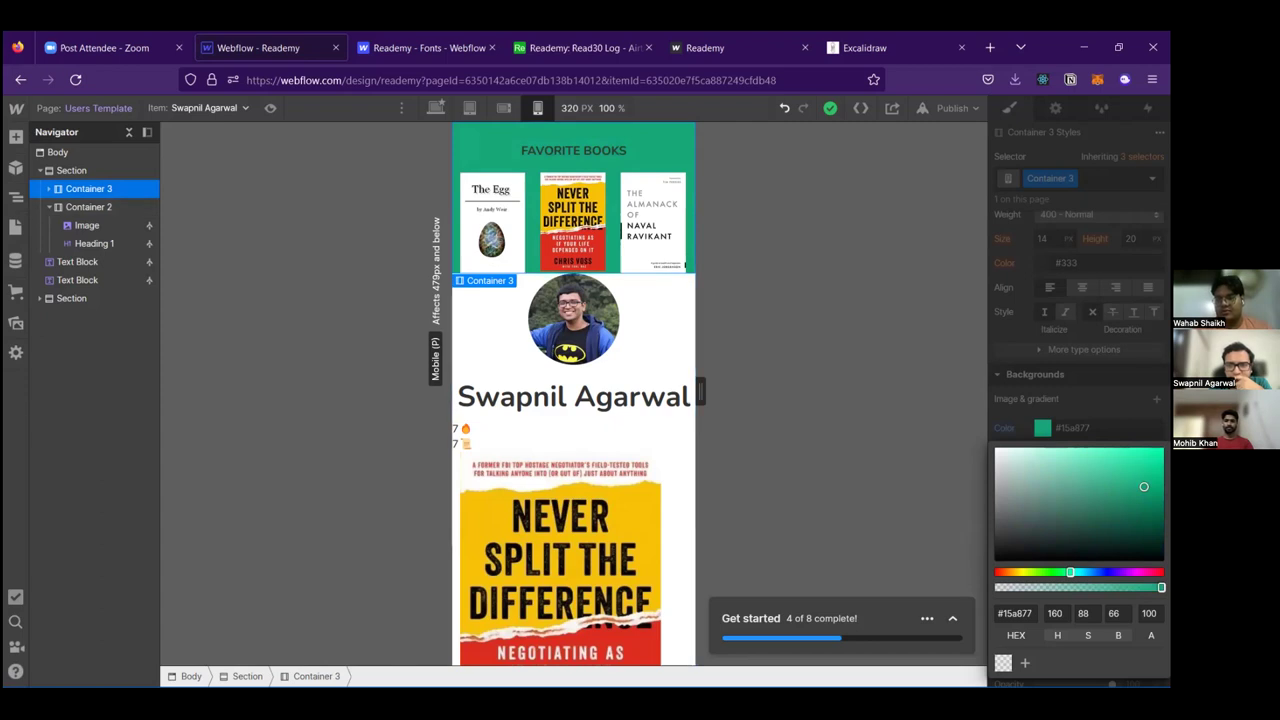
left_click(893, 376)
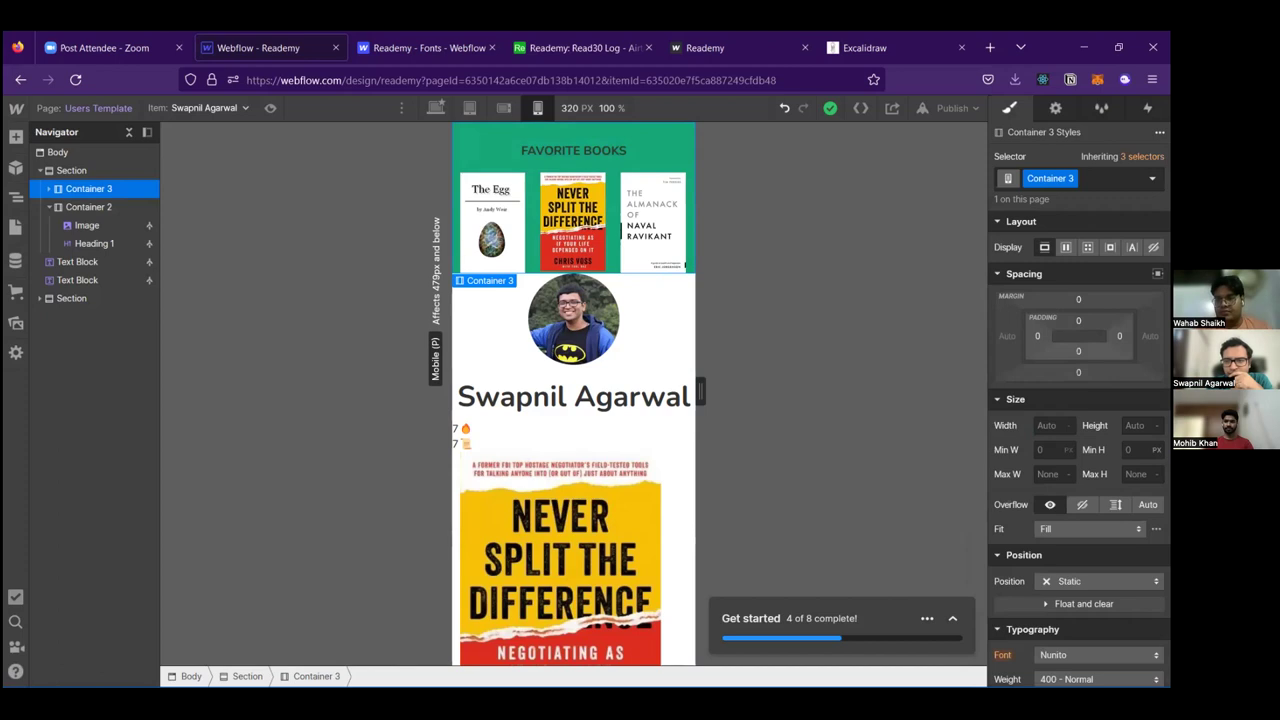
Set Container 3's bottom padding to 40 px using the Spacing presets.
left_click(1078, 351)
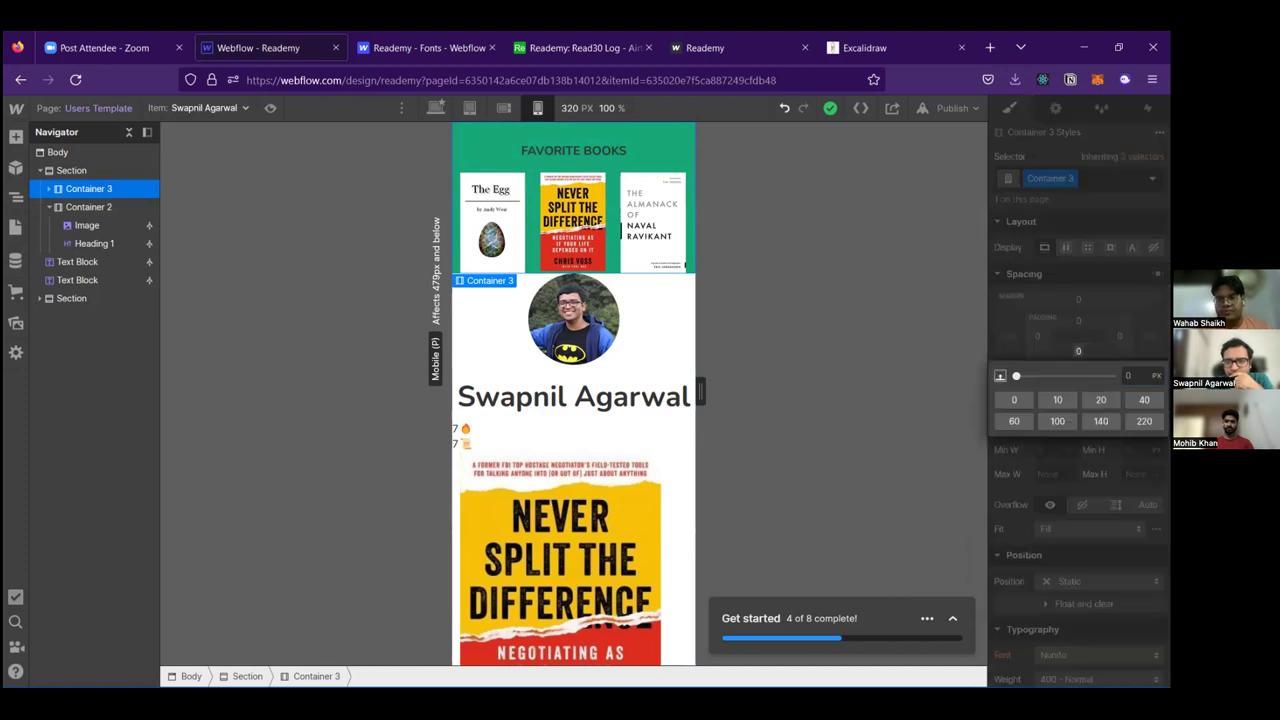
left_click(1100, 399)
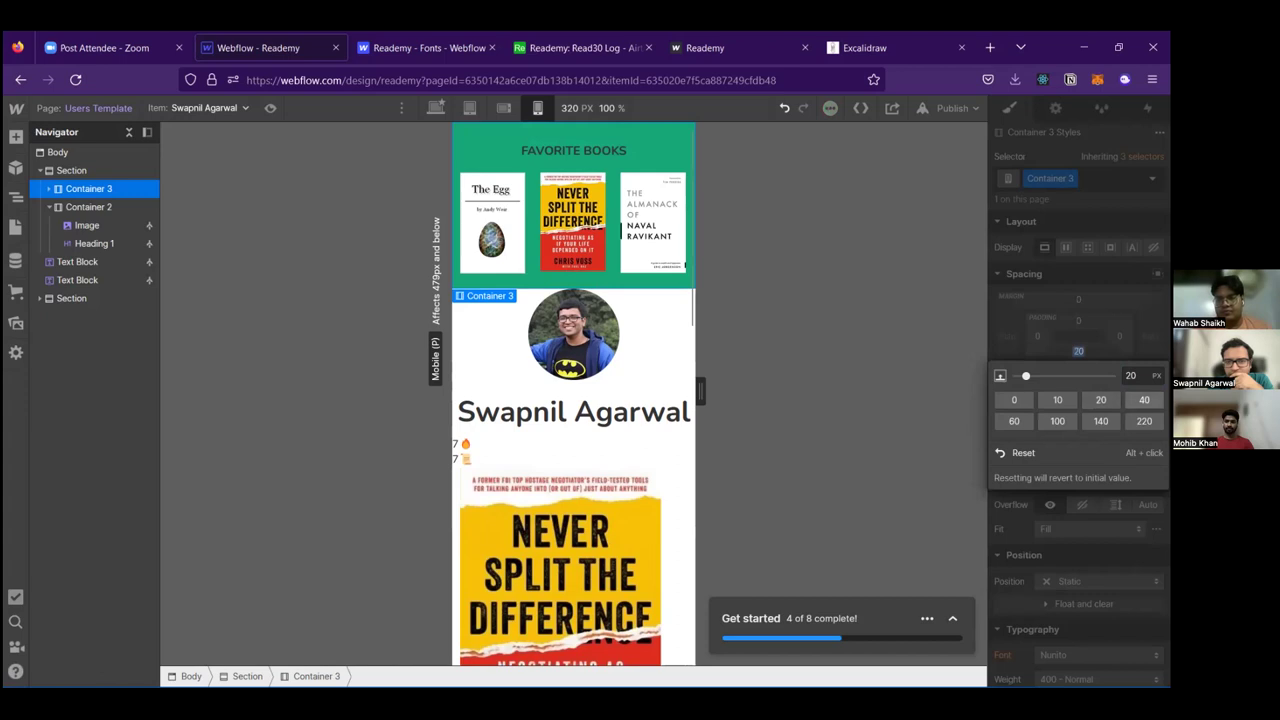
left_click(1144, 399)
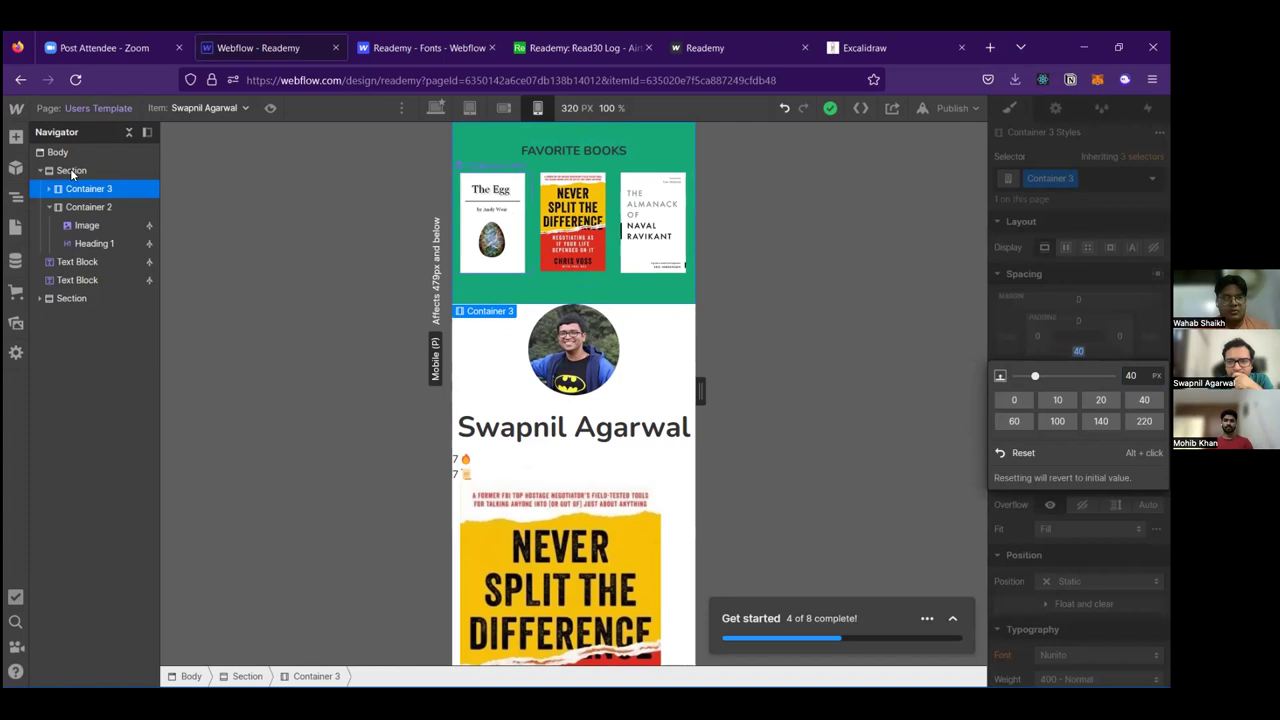
Inspect the Section's spacing, then reselect Container 3 and the Favorite Books heading.
left_click(85, 173)
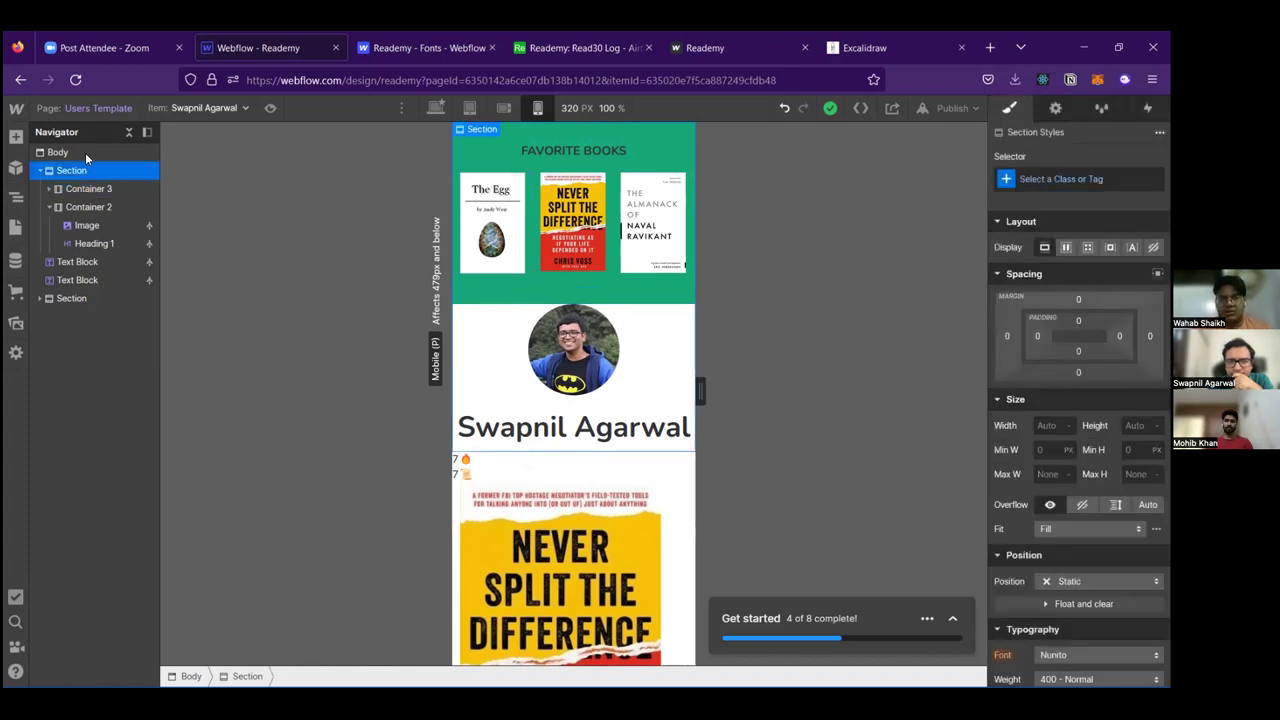
left_click(78, 189)
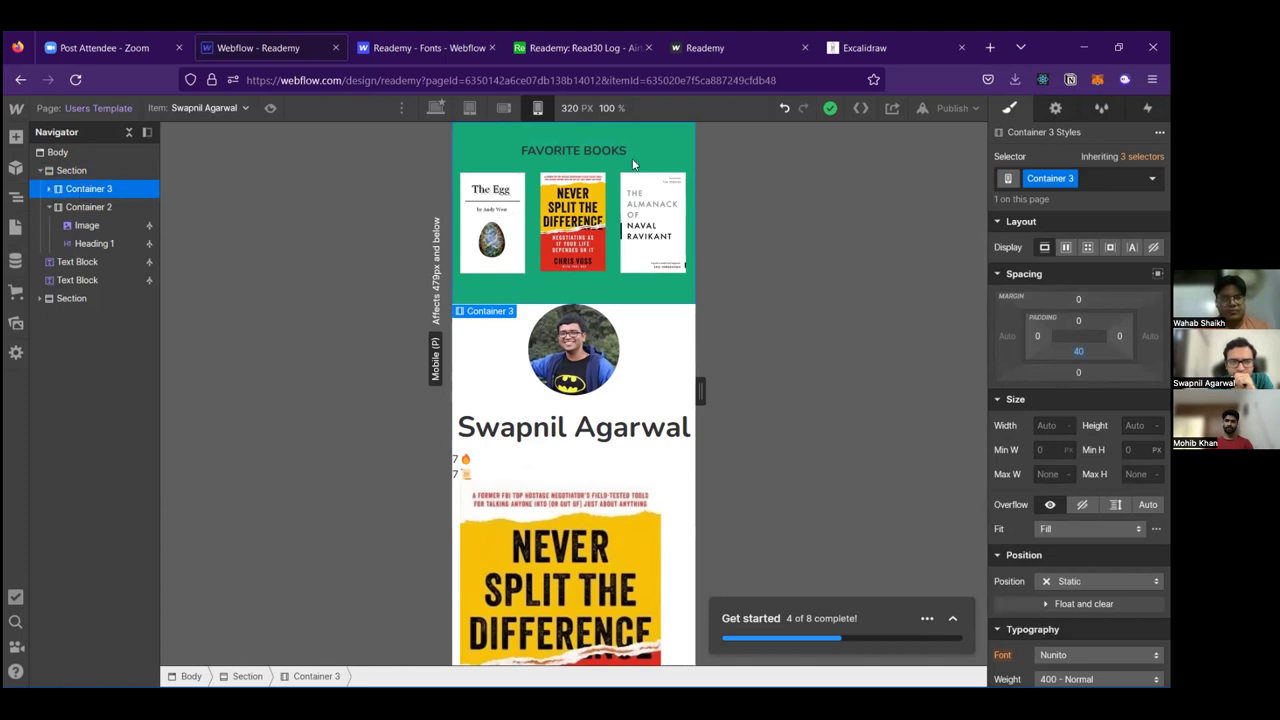
left_click(597, 156)
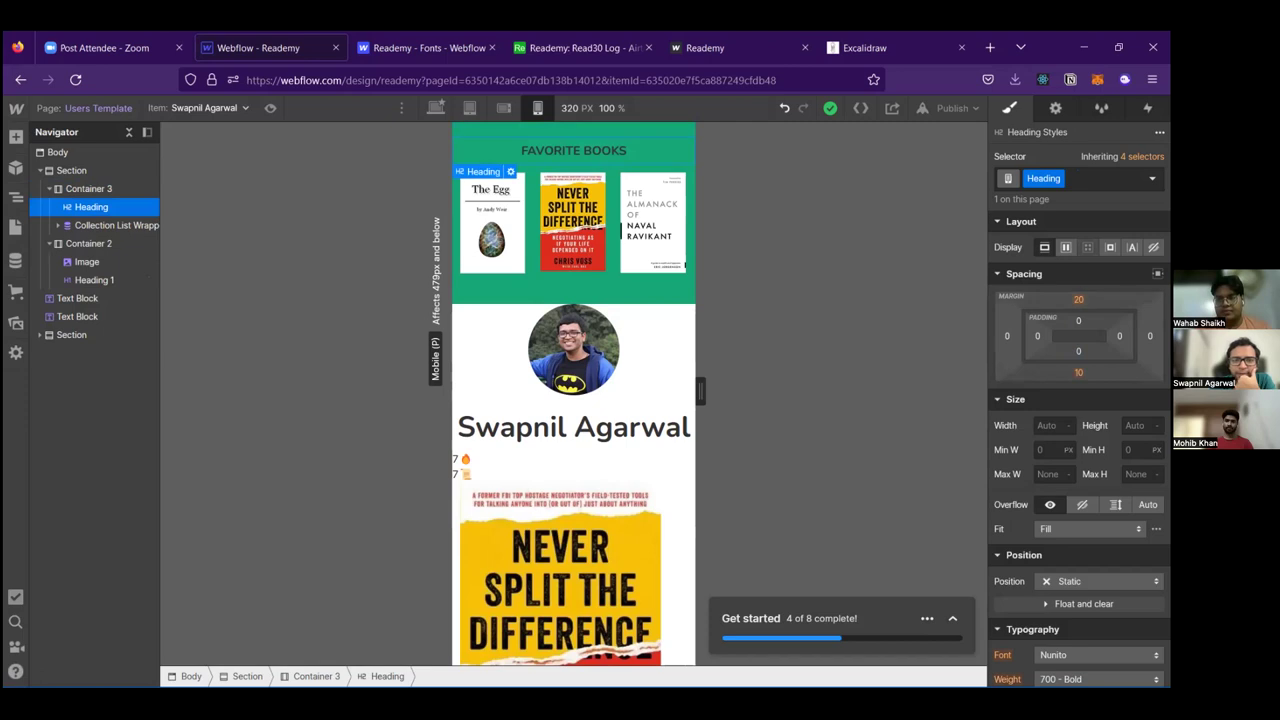
left_click(1078, 299)
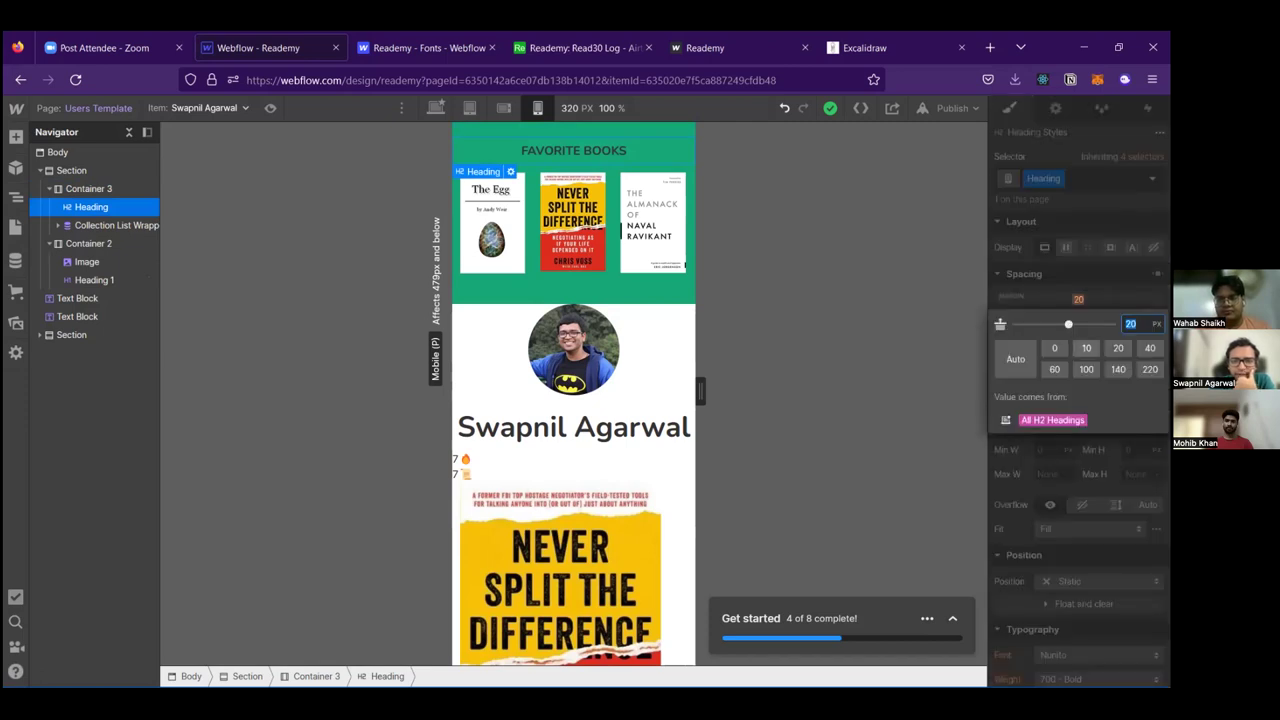
key("Return")
key("shift+Down")
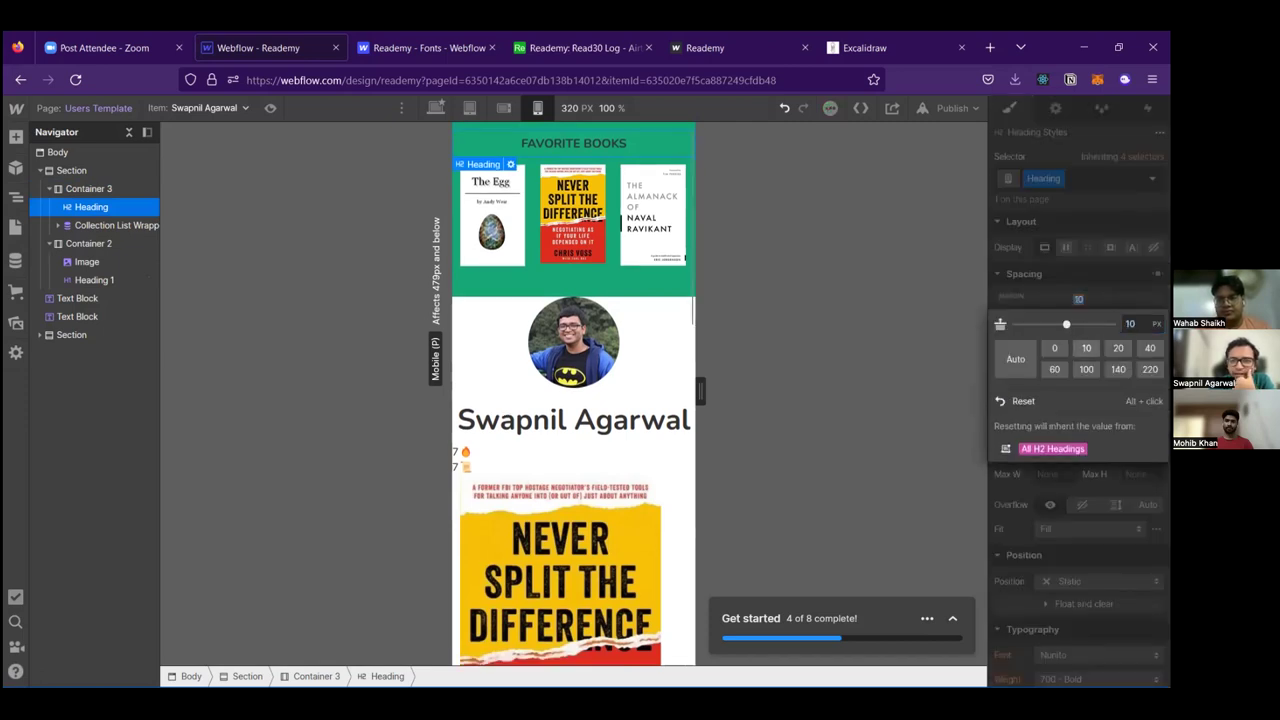
key("shift+Down")
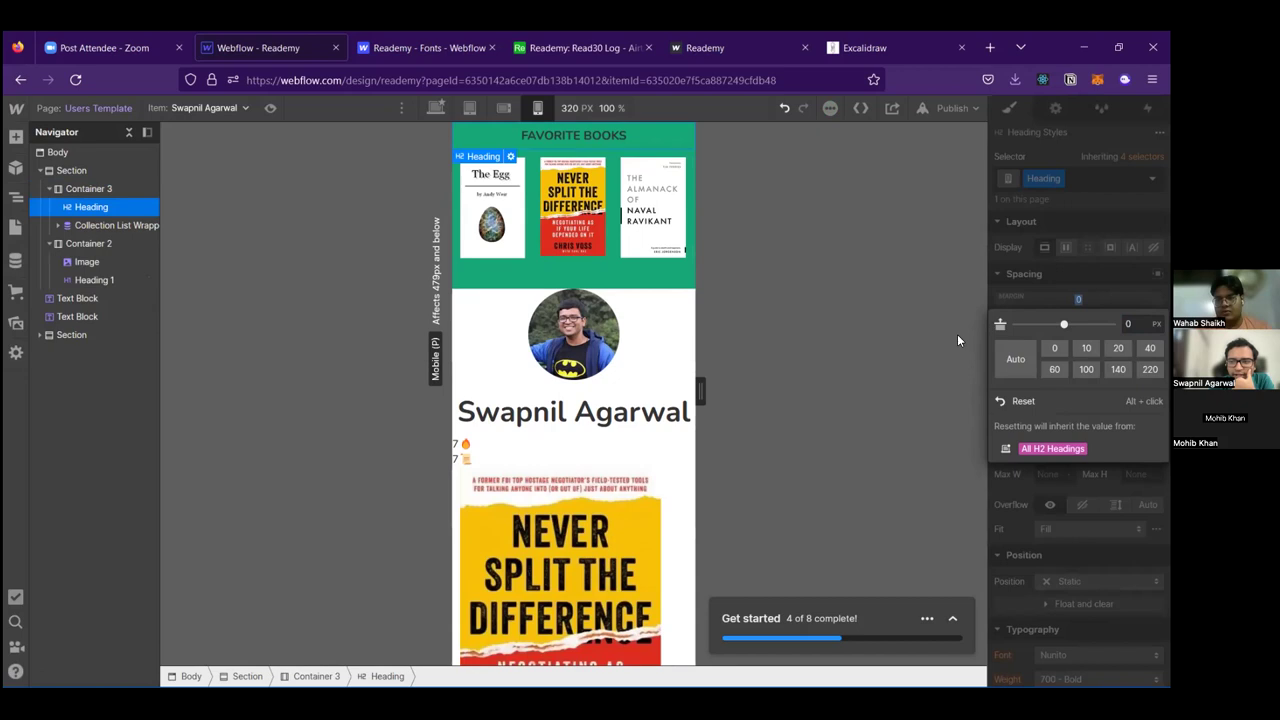
left_click(1001, 398)
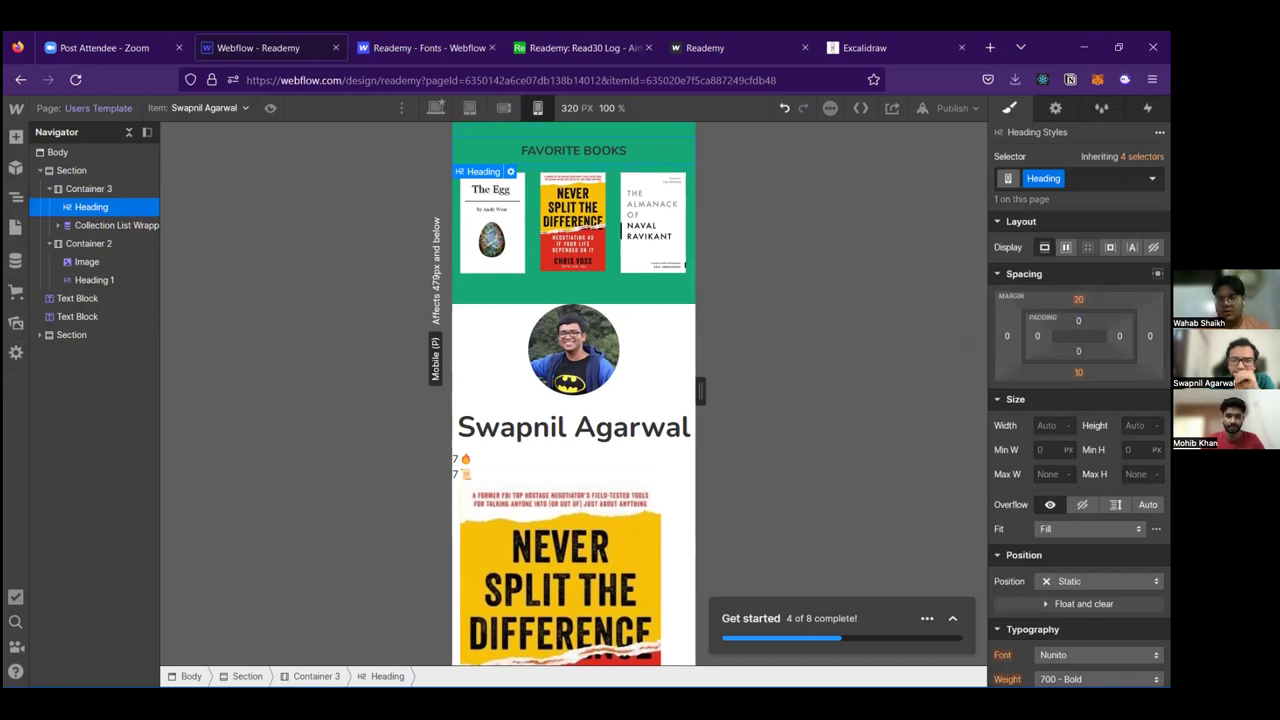
left_click(1078, 299)
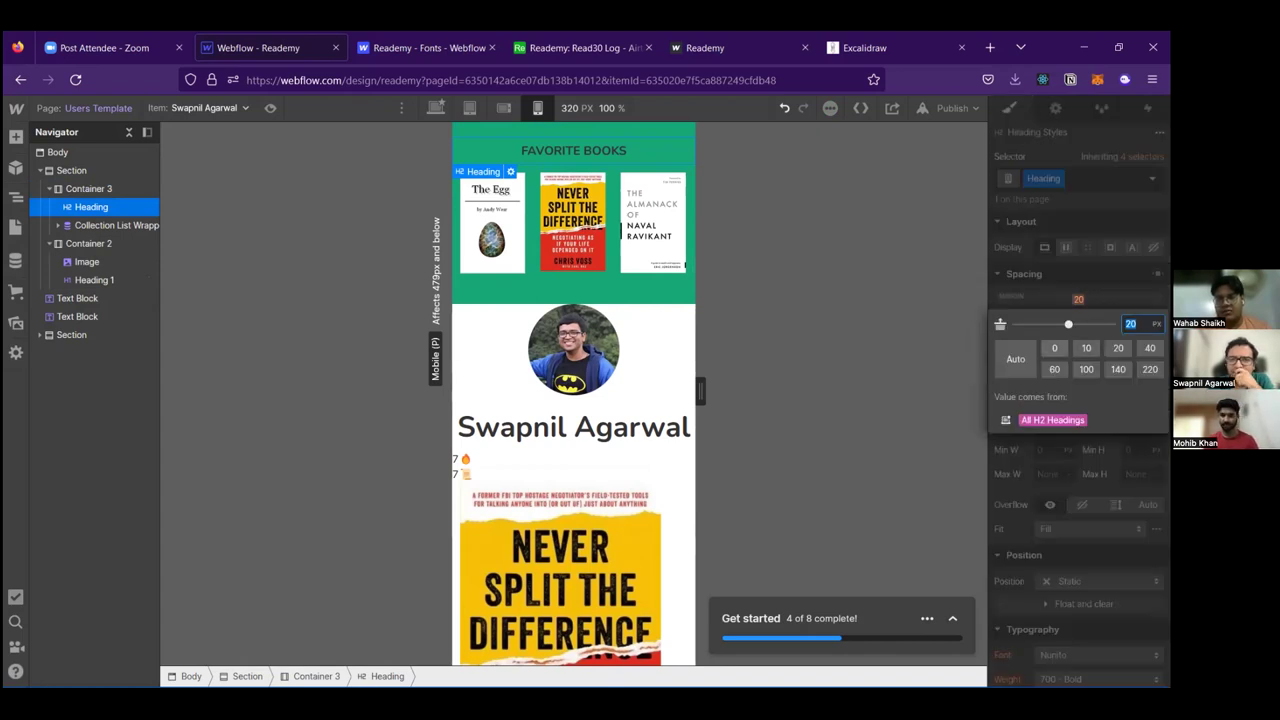
left_click(881, 363)
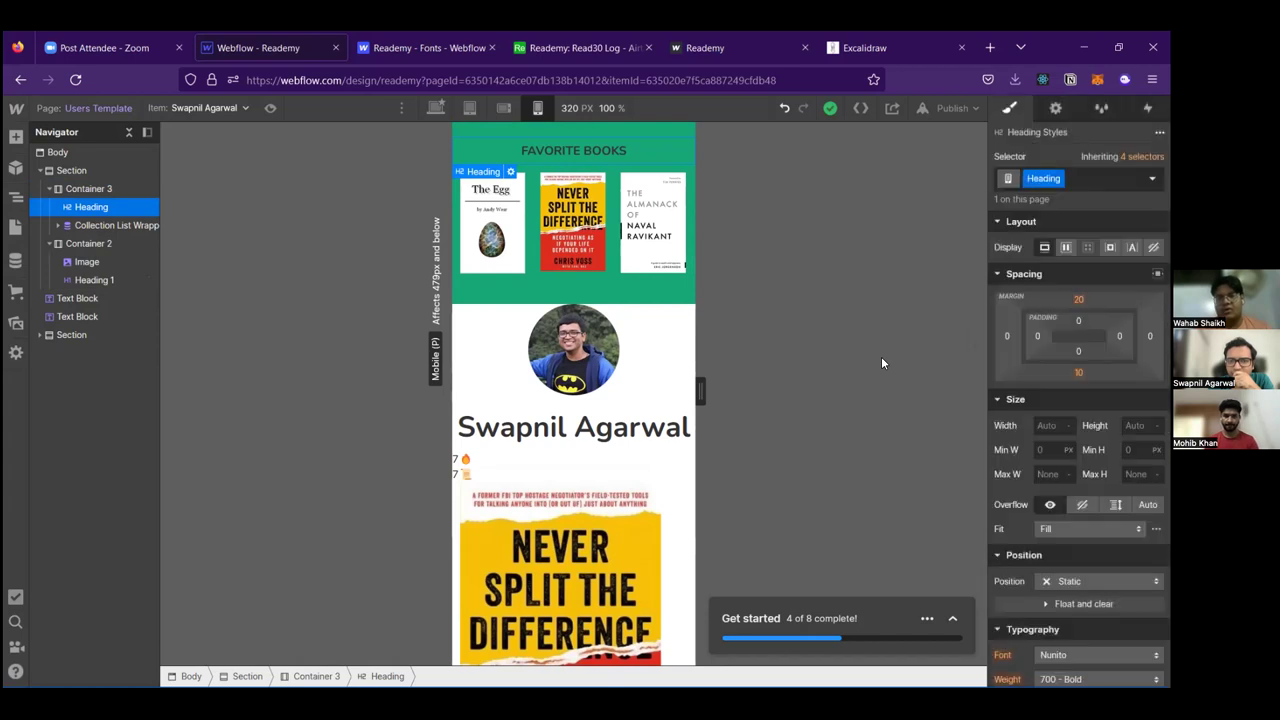
left_click(881, 363)
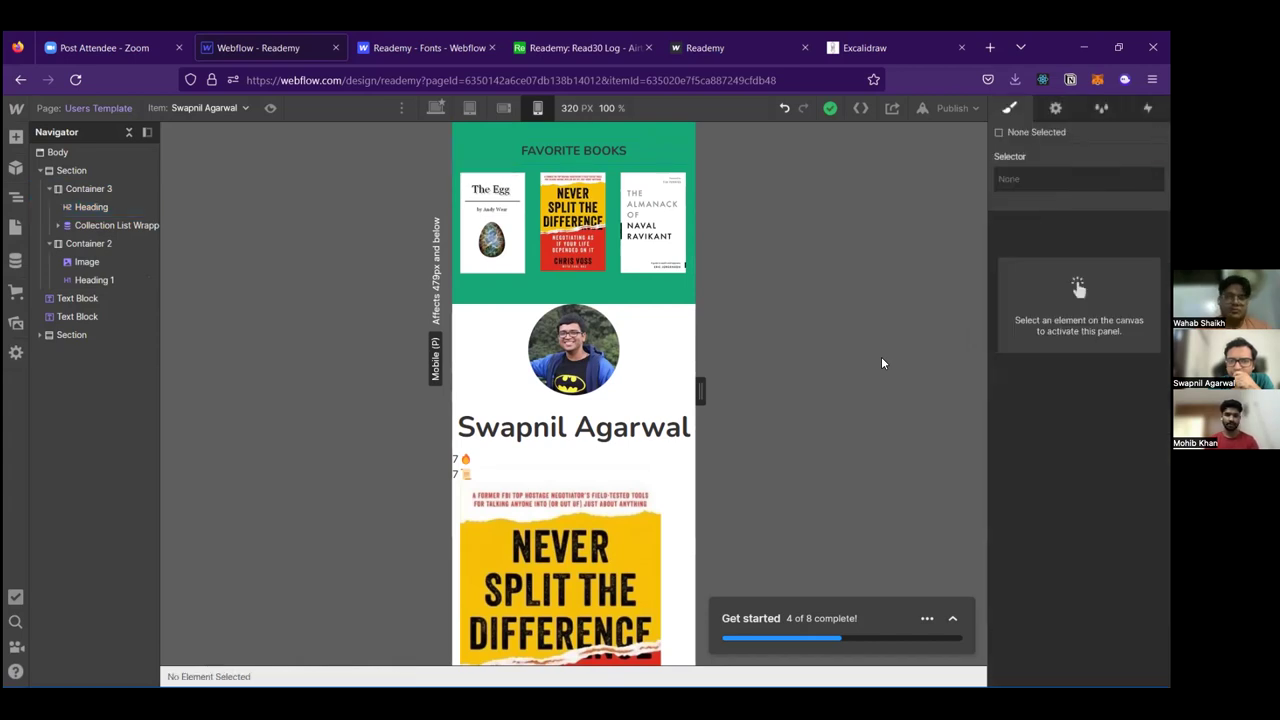
Give the profile photo Image a -20 px top margin in the Spacing panel.
left_click(589, 368)
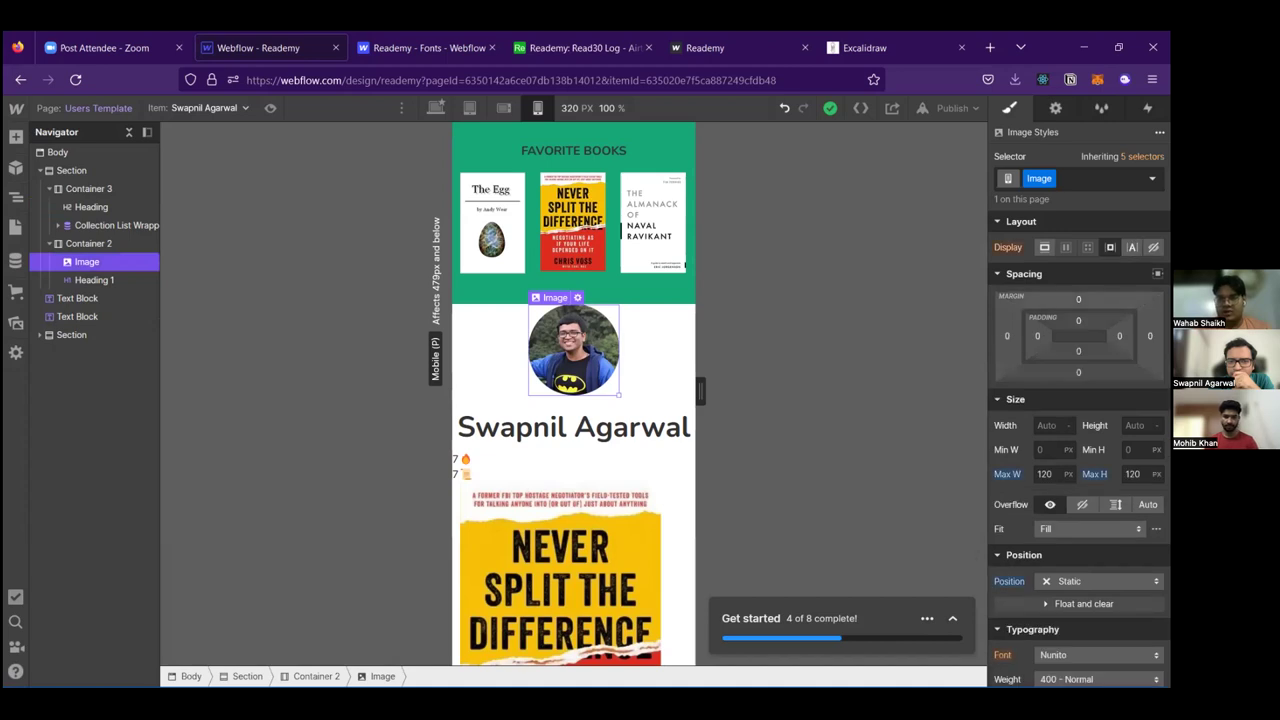
left_click(1078, 299)
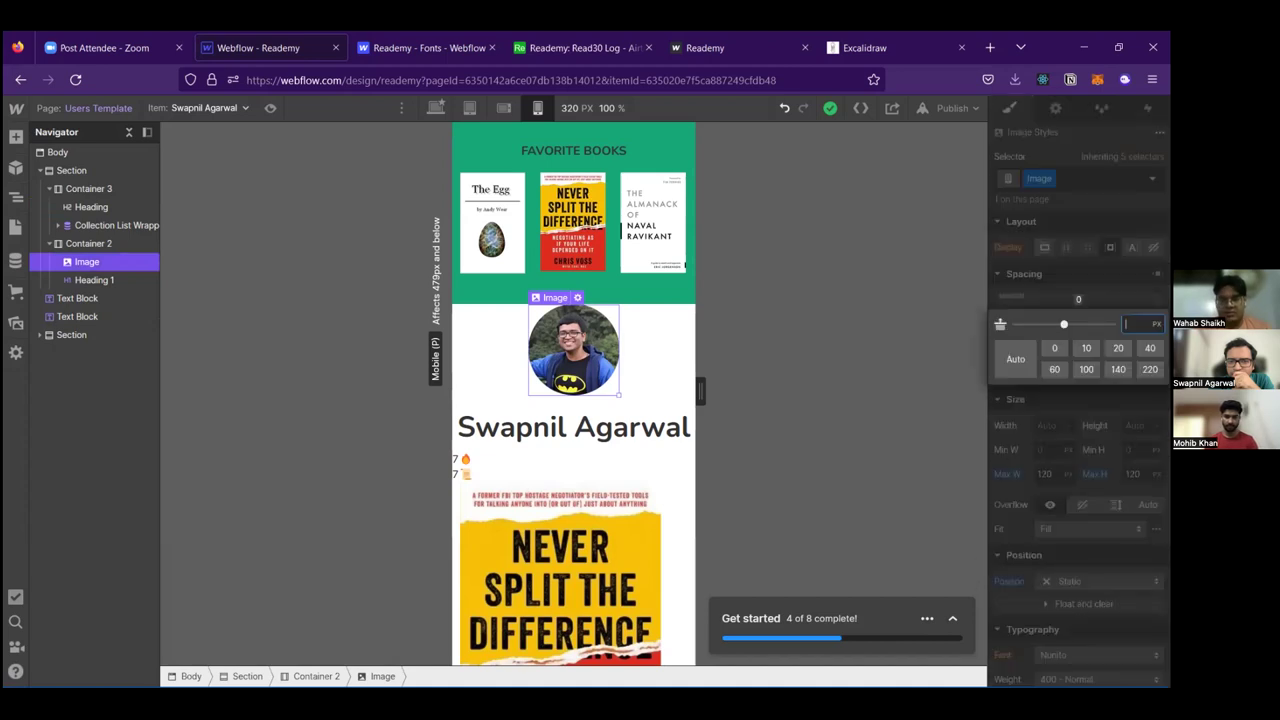
type("-20")
key("Return")
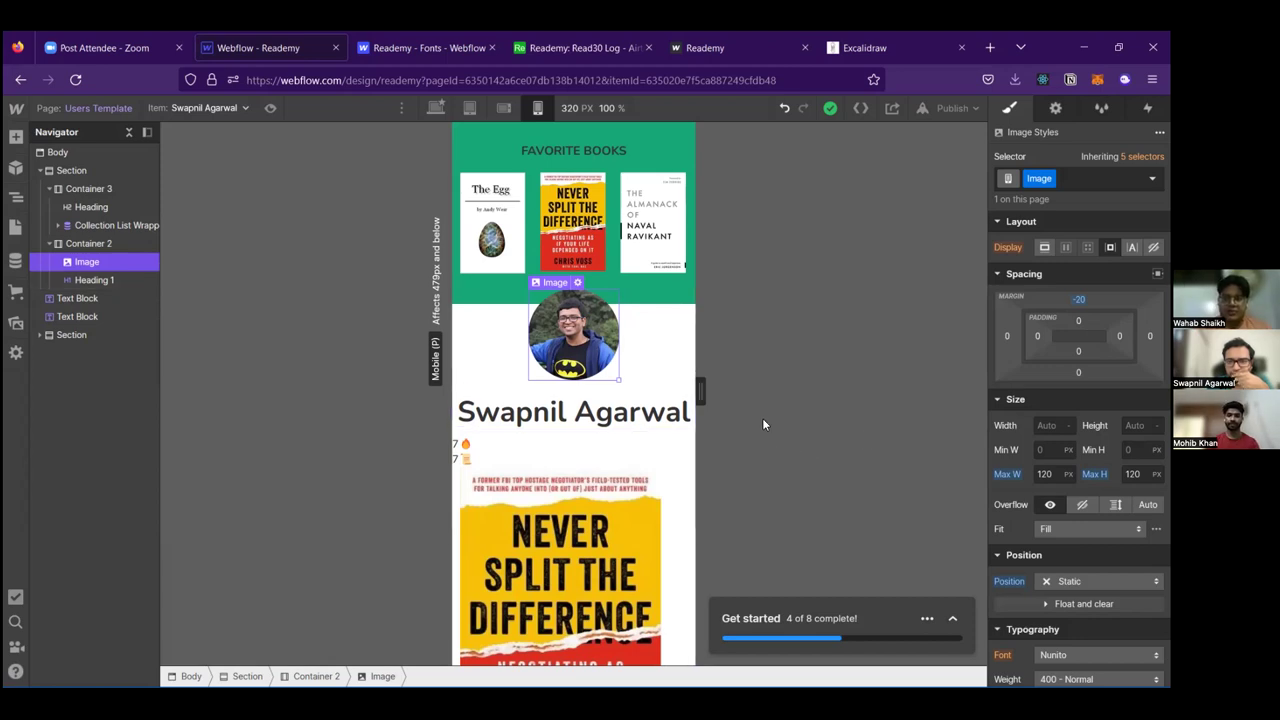
left_click(988, 48)
type("tw")
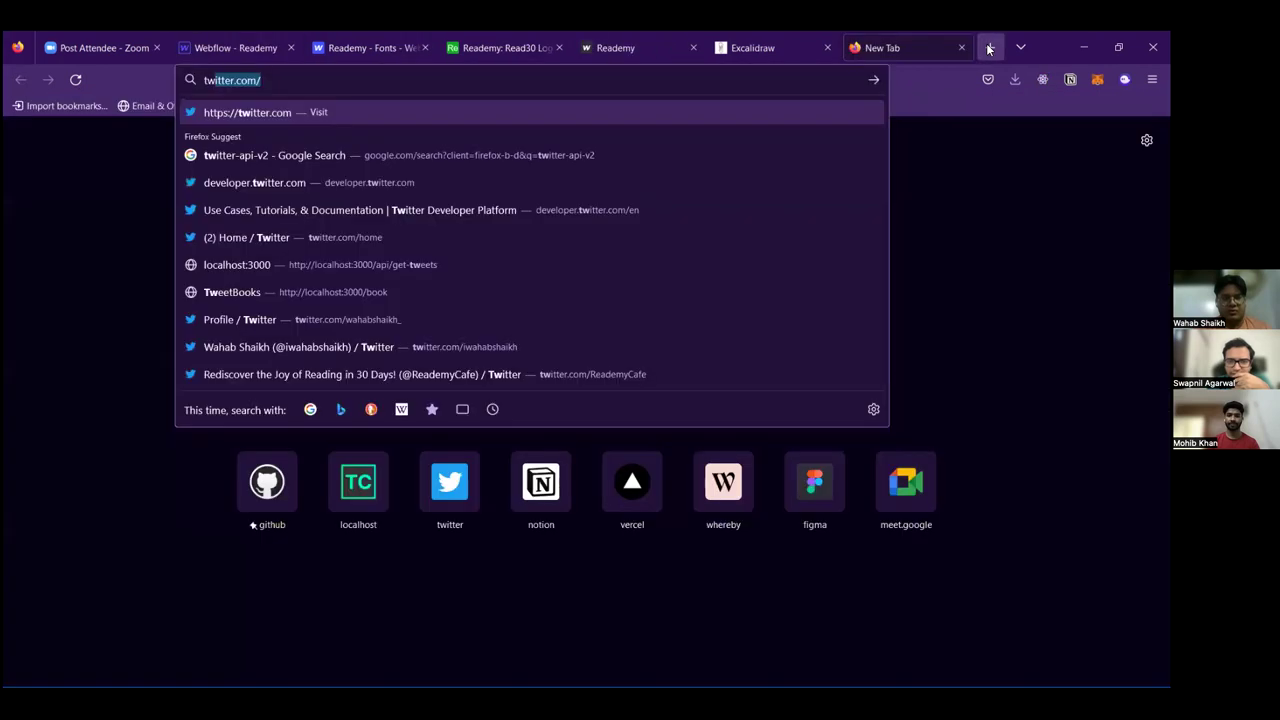
type("itter.com/")
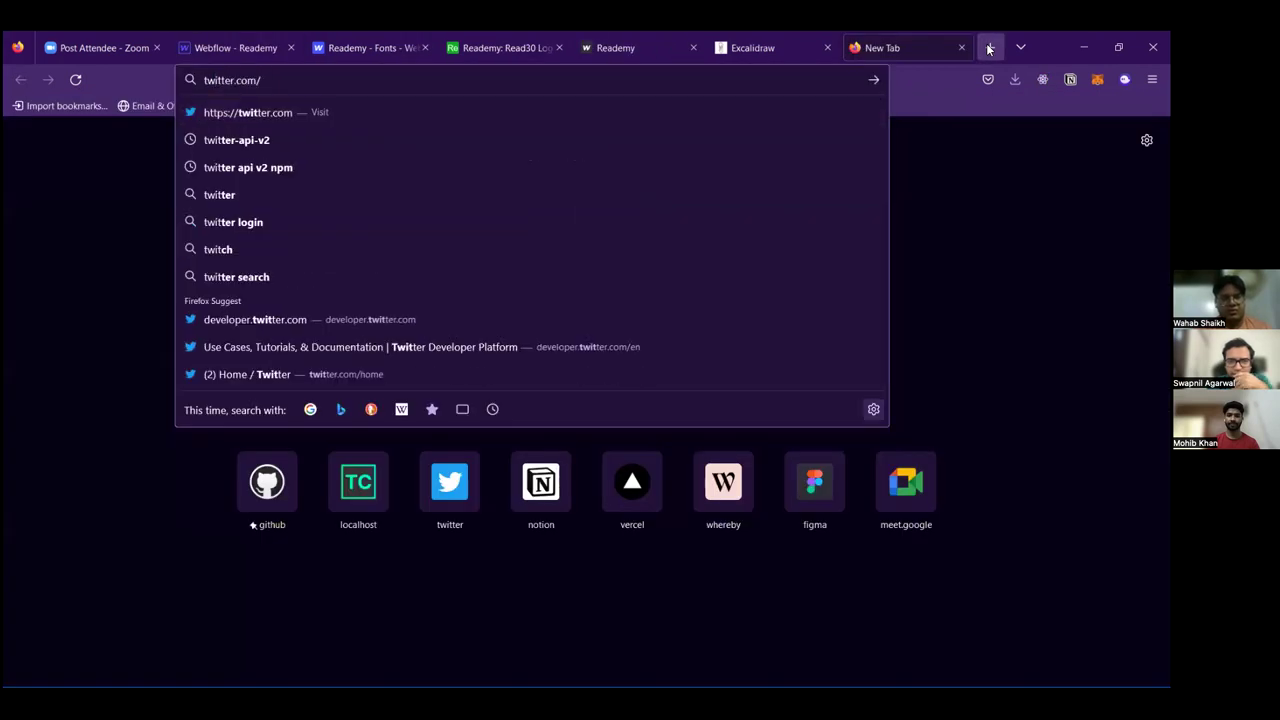
type("swapnil")
key("Tab")
key("Return")
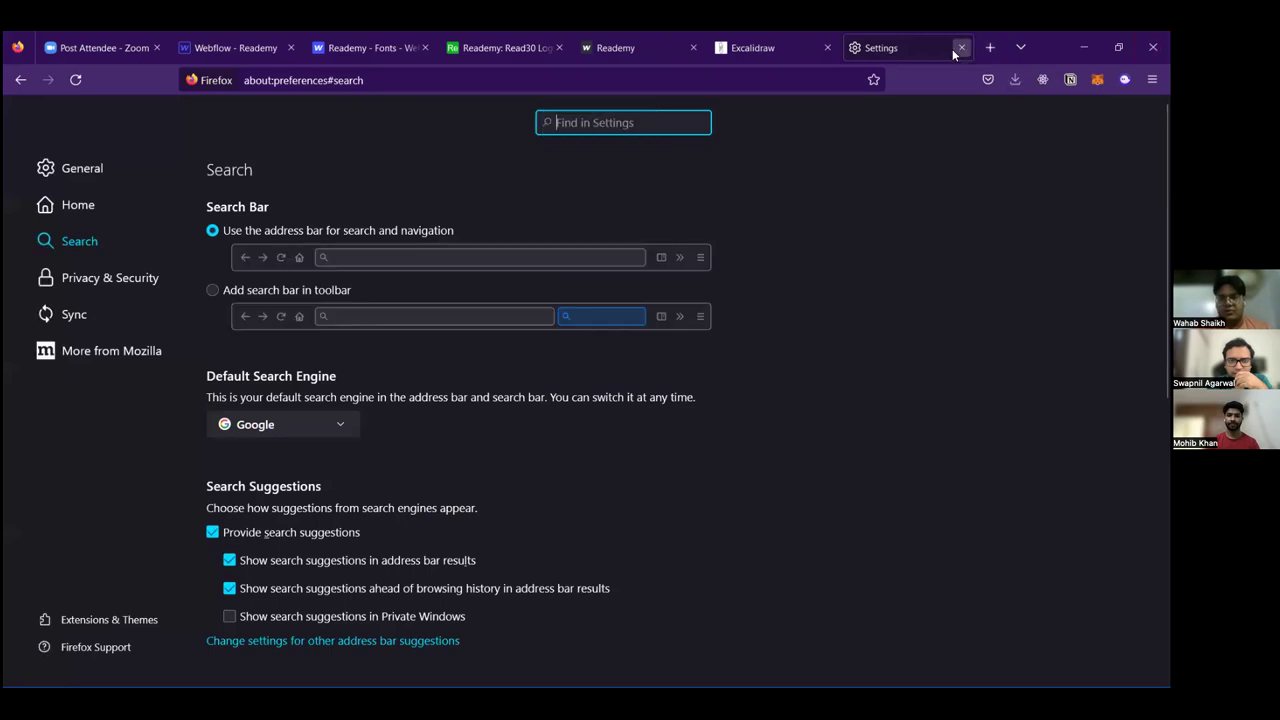
left_click(961, 47)
left_click(989, 47)
type("t")
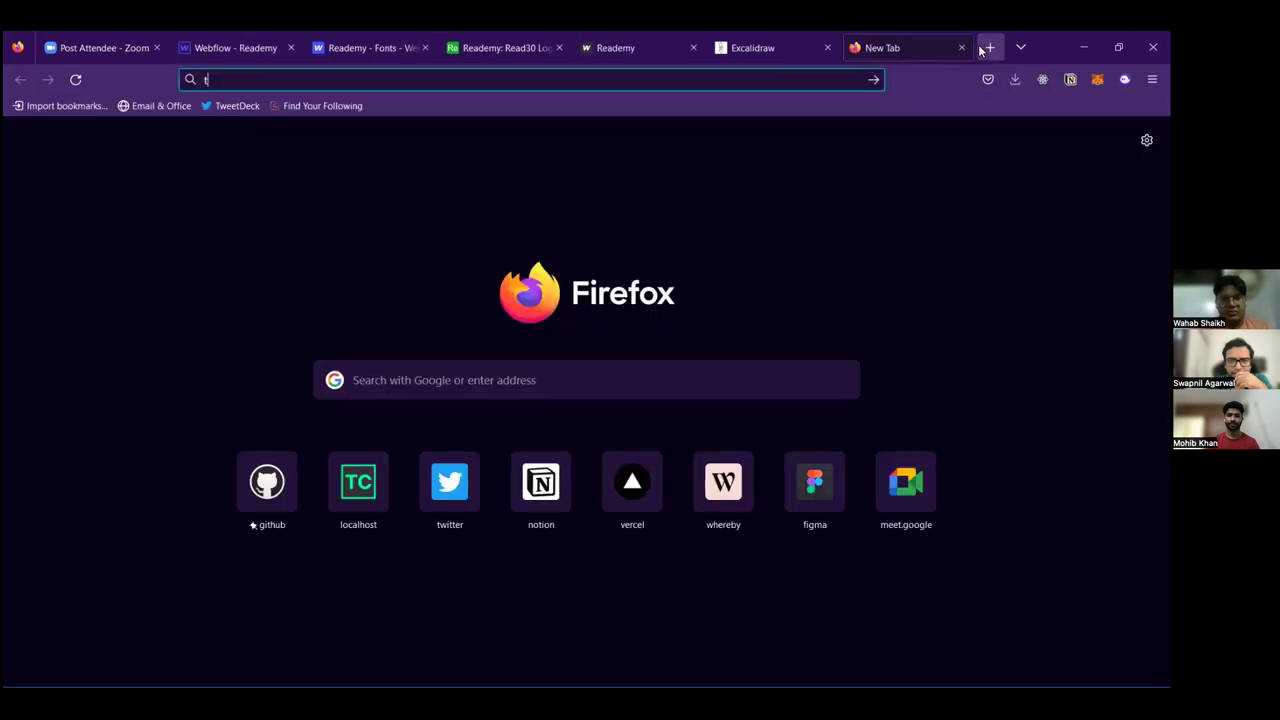
type("witter.com/")
key("Return")
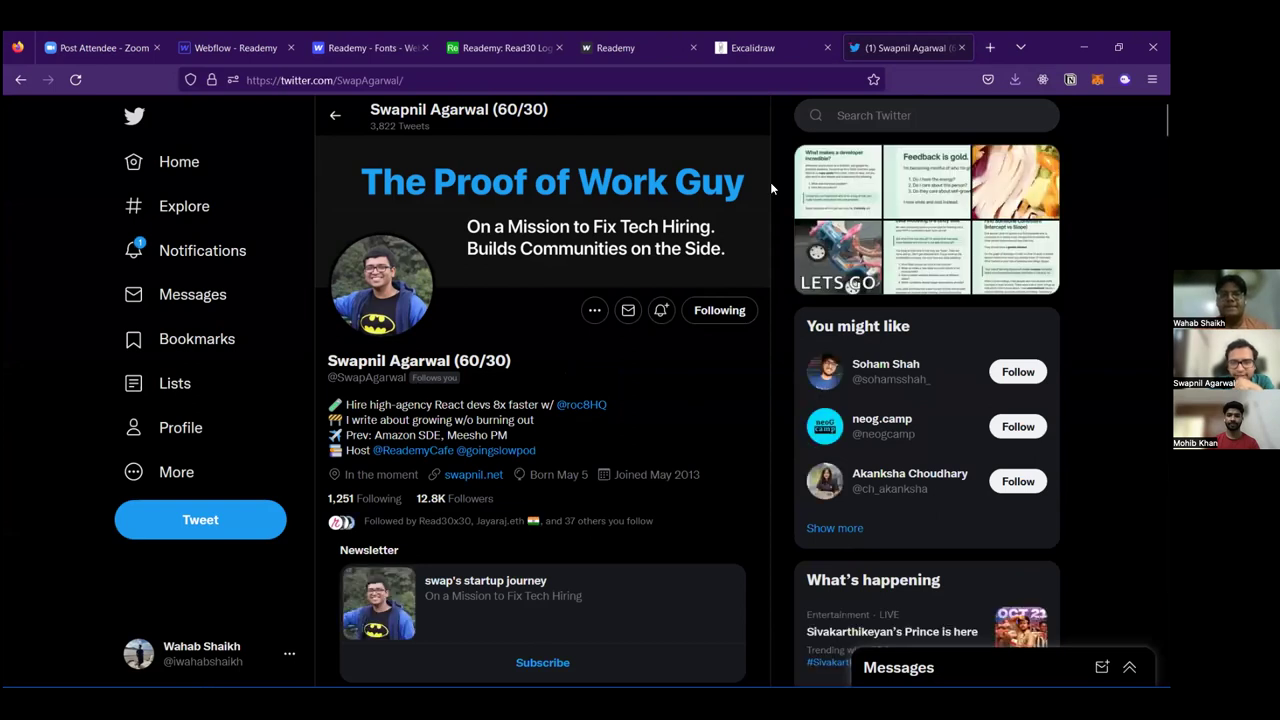
left_click(957, 47)
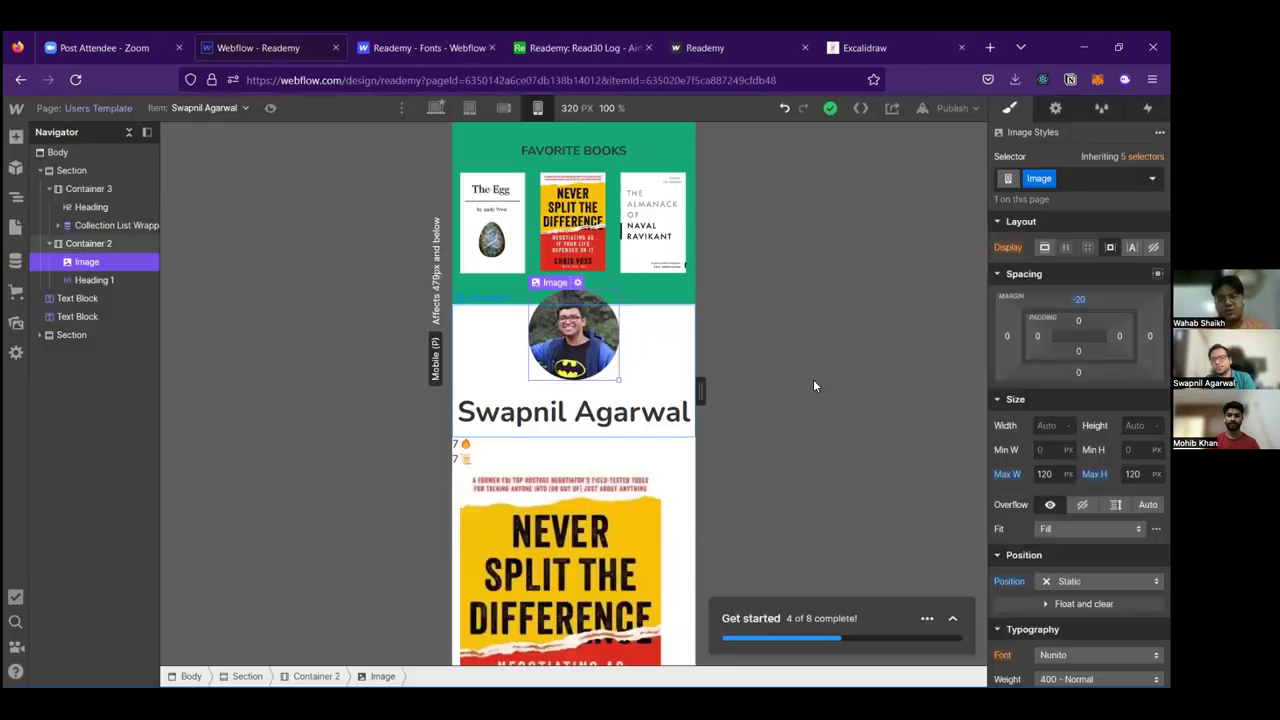
Give the profile name heading a 22 px font size and clear its fixed line height.
left_click(678, 424)
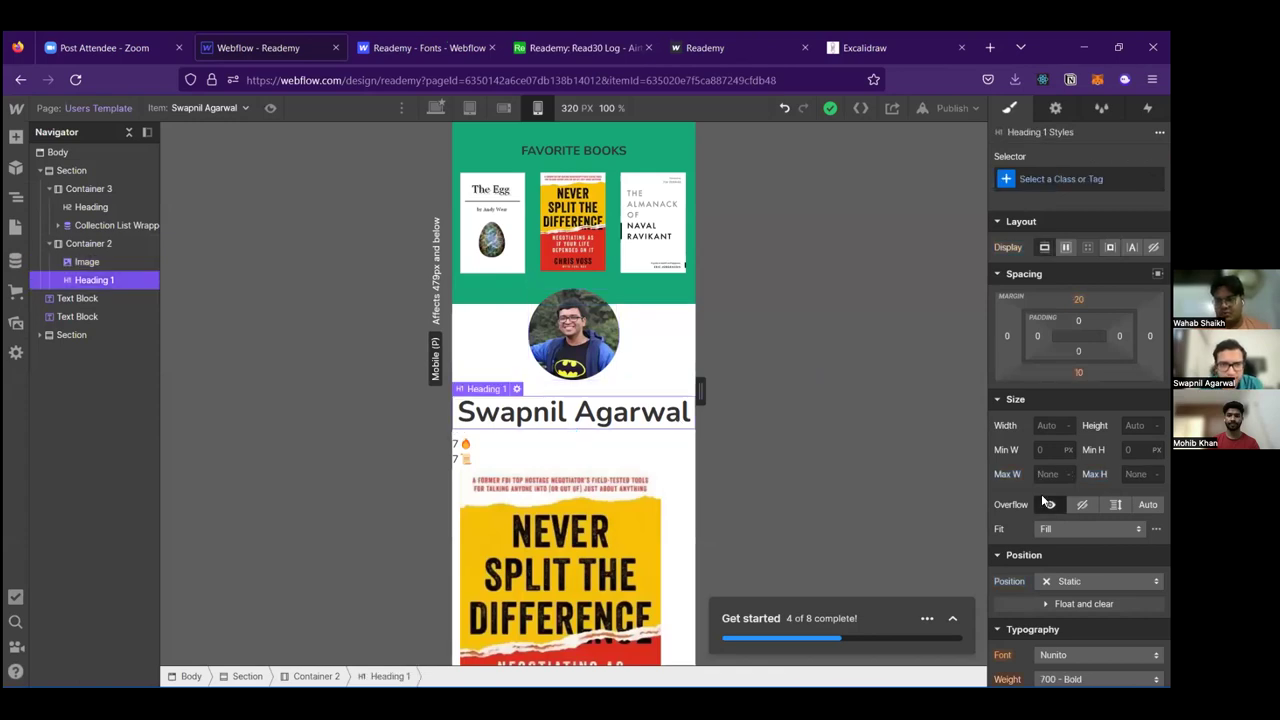
scroll(1041, 494, "down", 4)
scroll(1046, 417, "down", 1)
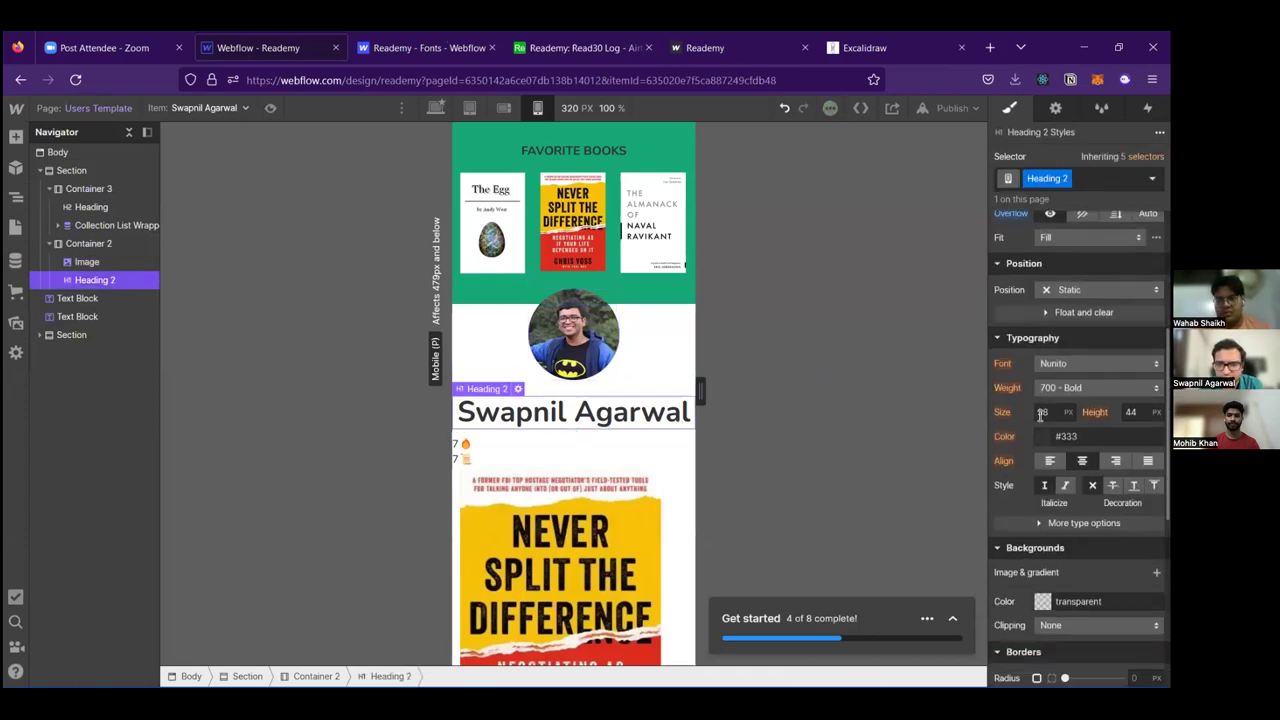
left_click(1041, 412)
type("22")
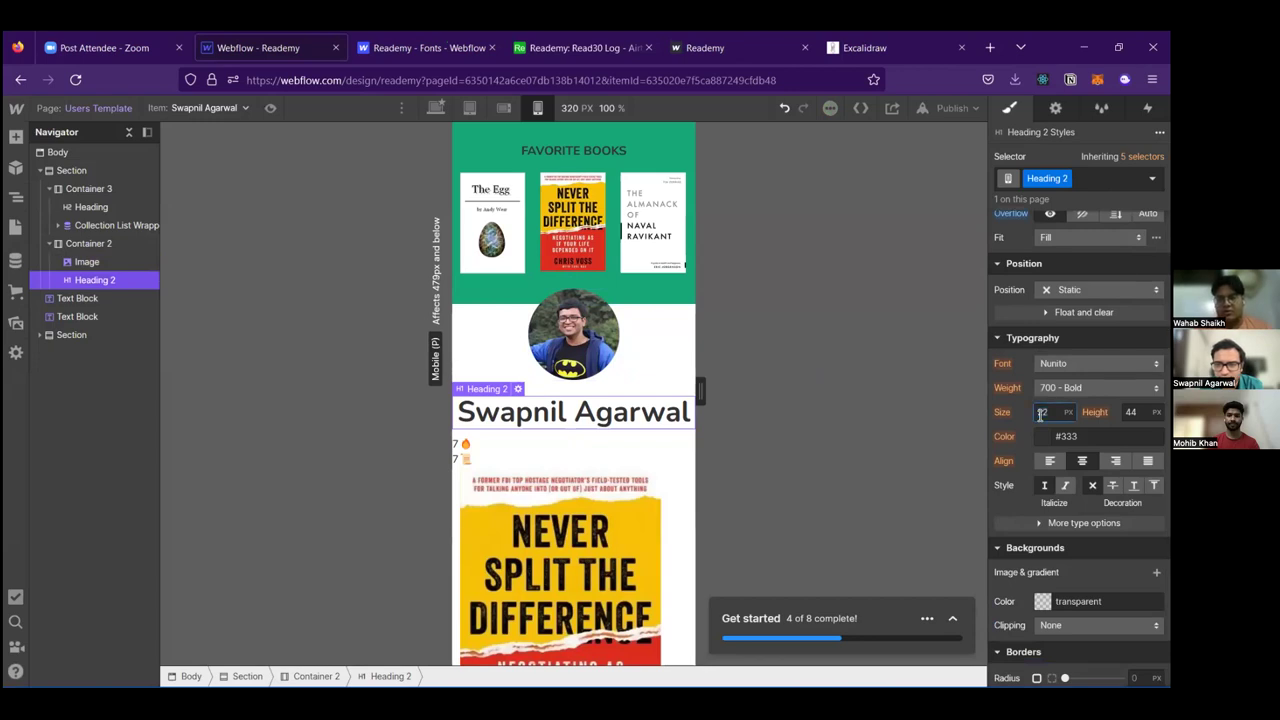
key("Return")
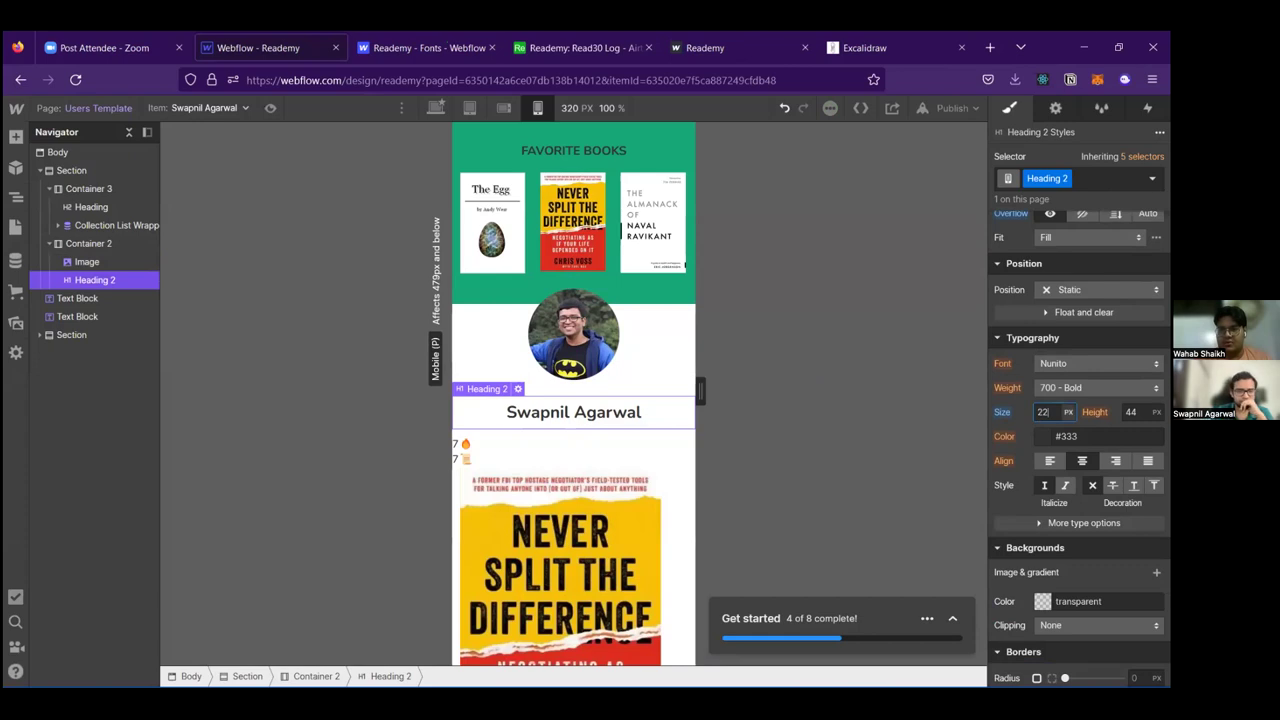
key("Tab")
key("BackSpace")
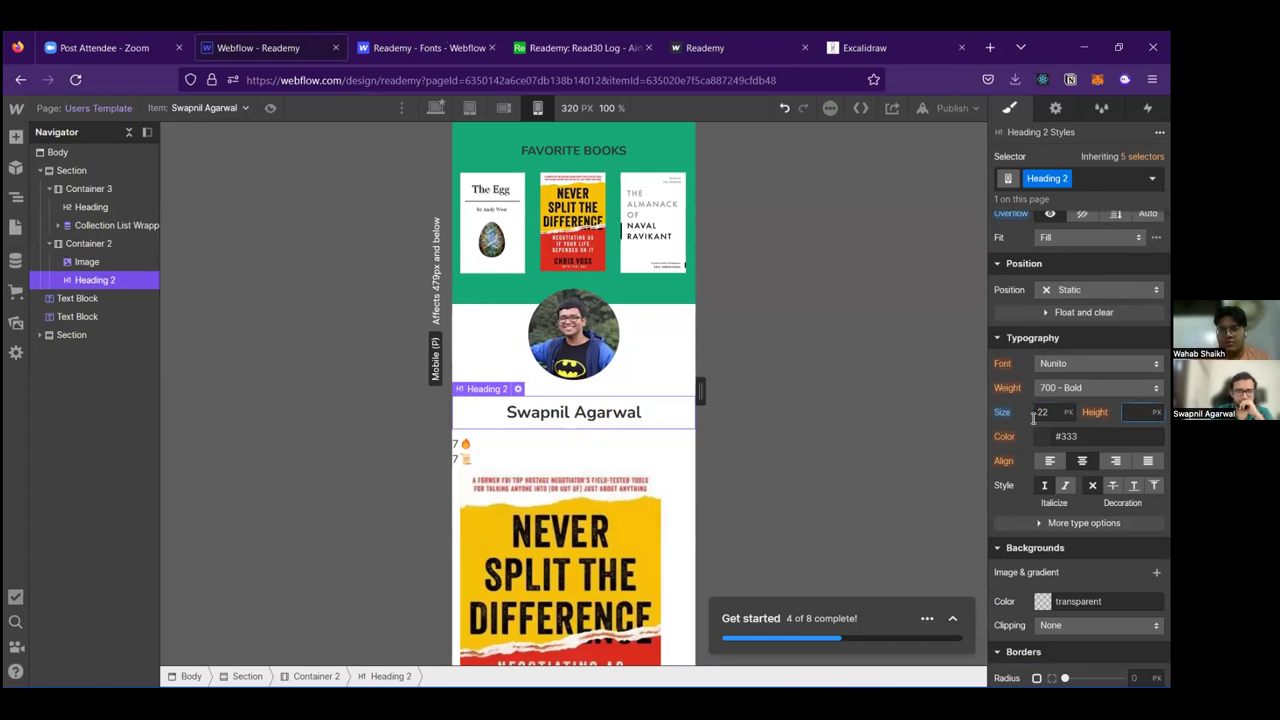
Set the name heading's top margin to 0 px so it sits closer to the photo.
scroll(1078, 450, "up", 2)
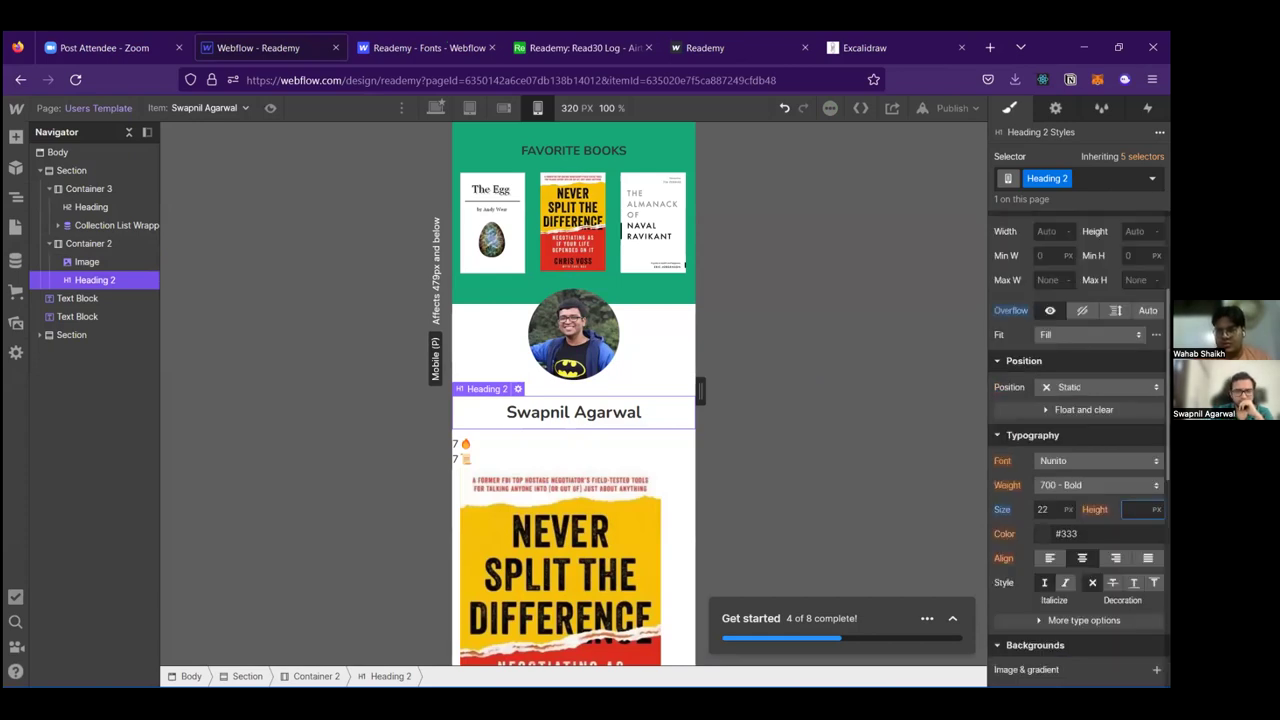
scroll(1078, 450, "up", 3)
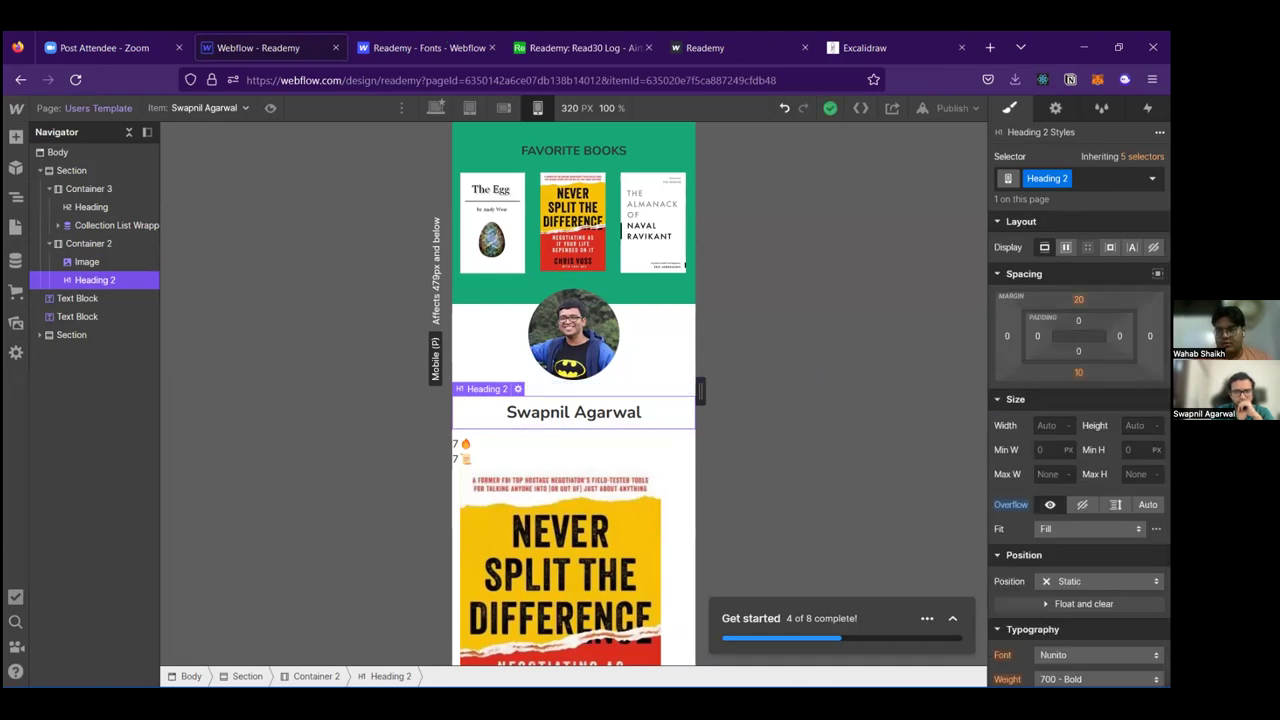
left_click(1078, 299)
type("10")
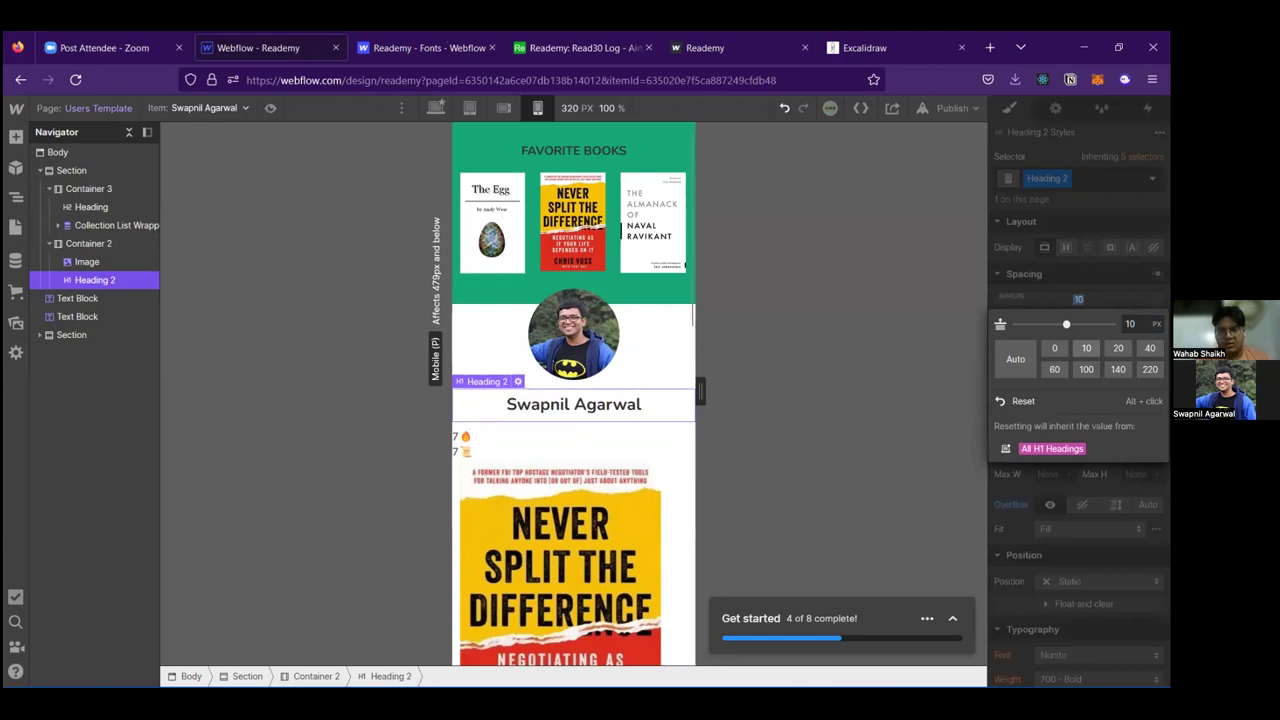
type("0")
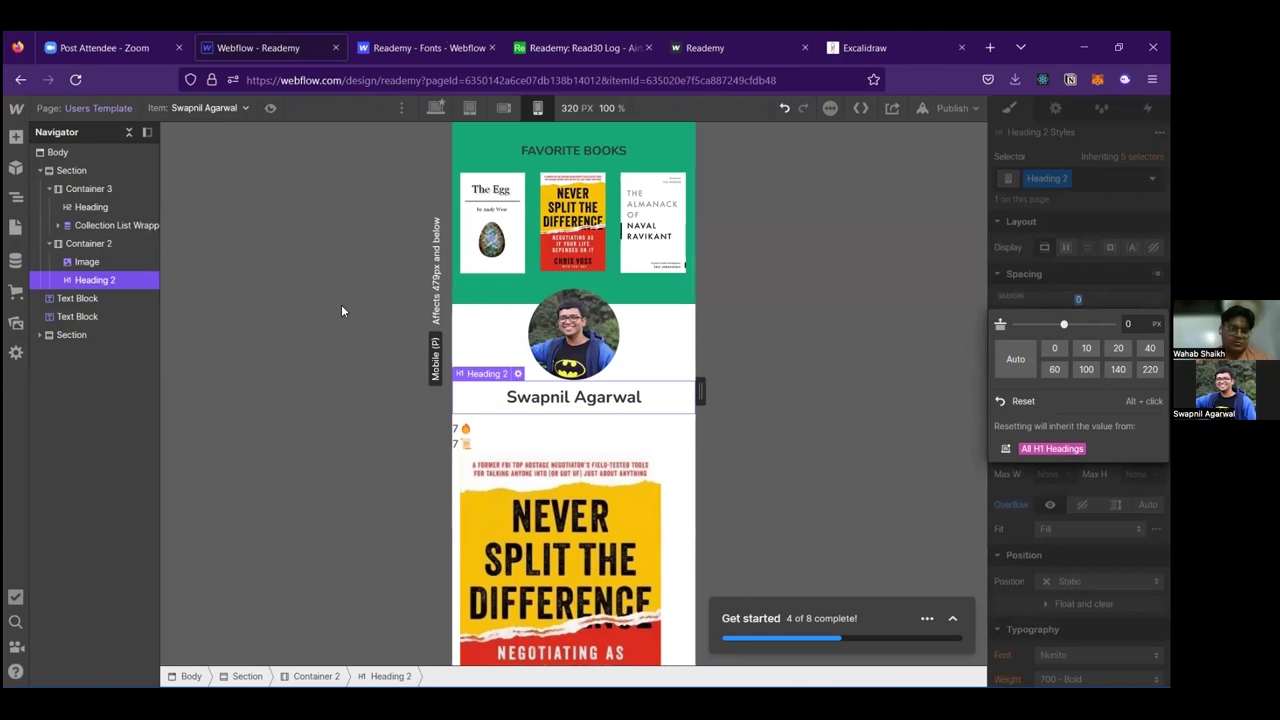
left_click(405, 426)
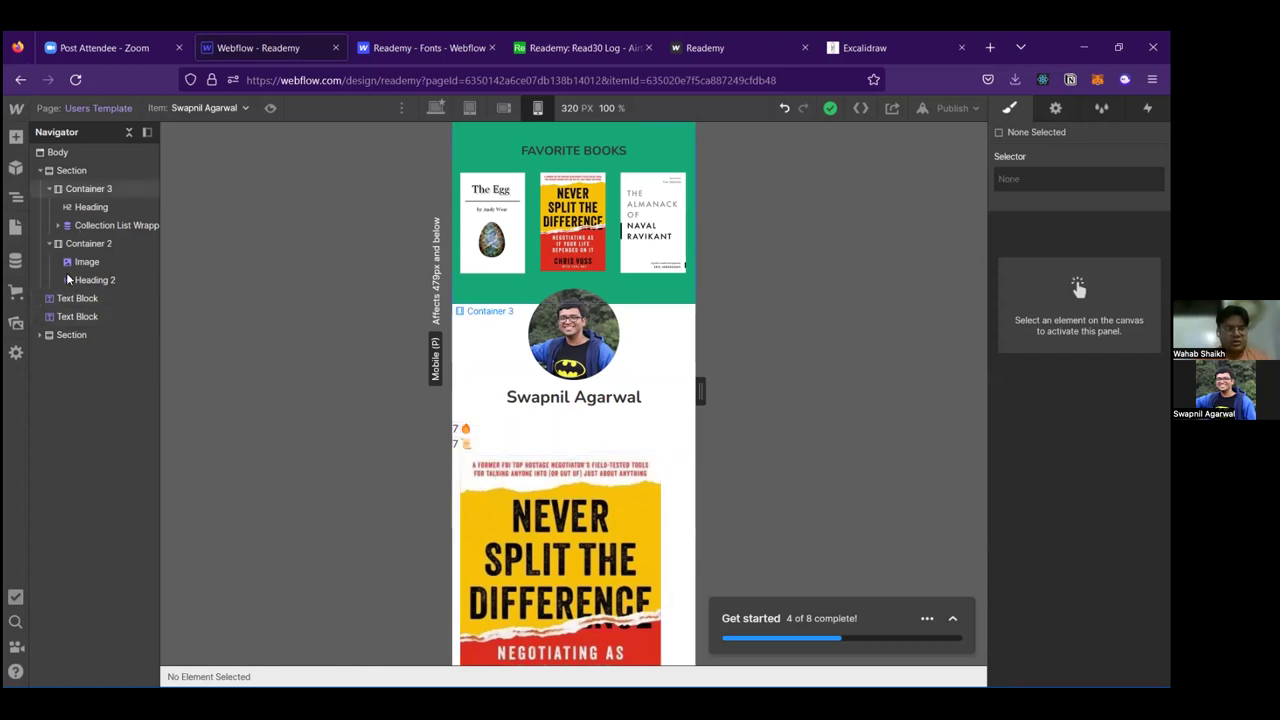
Add a new Container after Container 2 and move the streak and book-count text blocks into it.
left_click(40, 173)
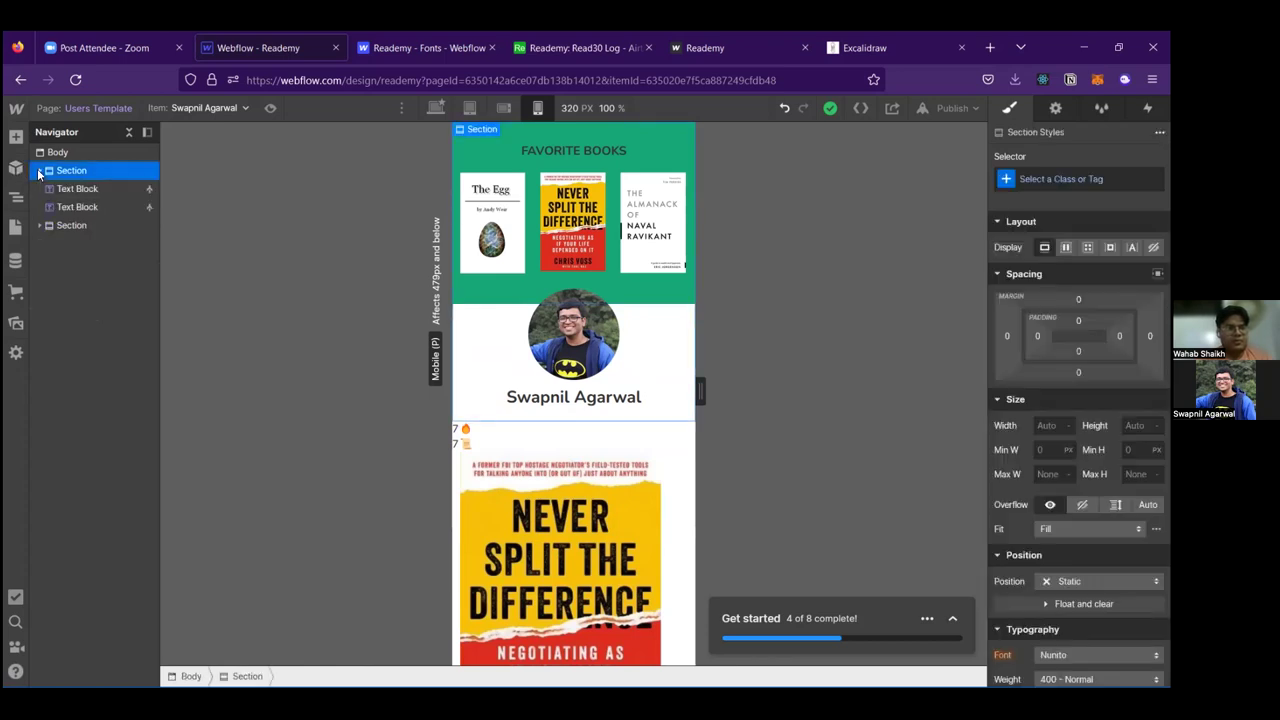
left_click(40, 172)
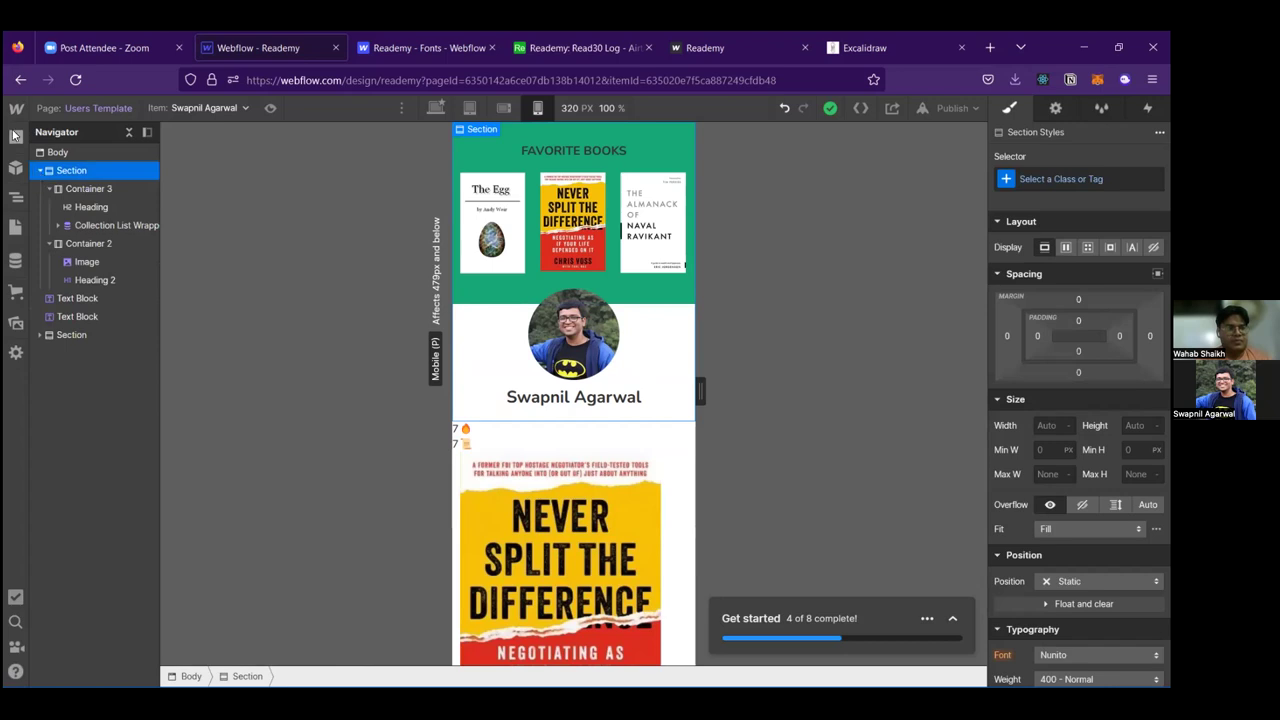
left_click(15, 136)
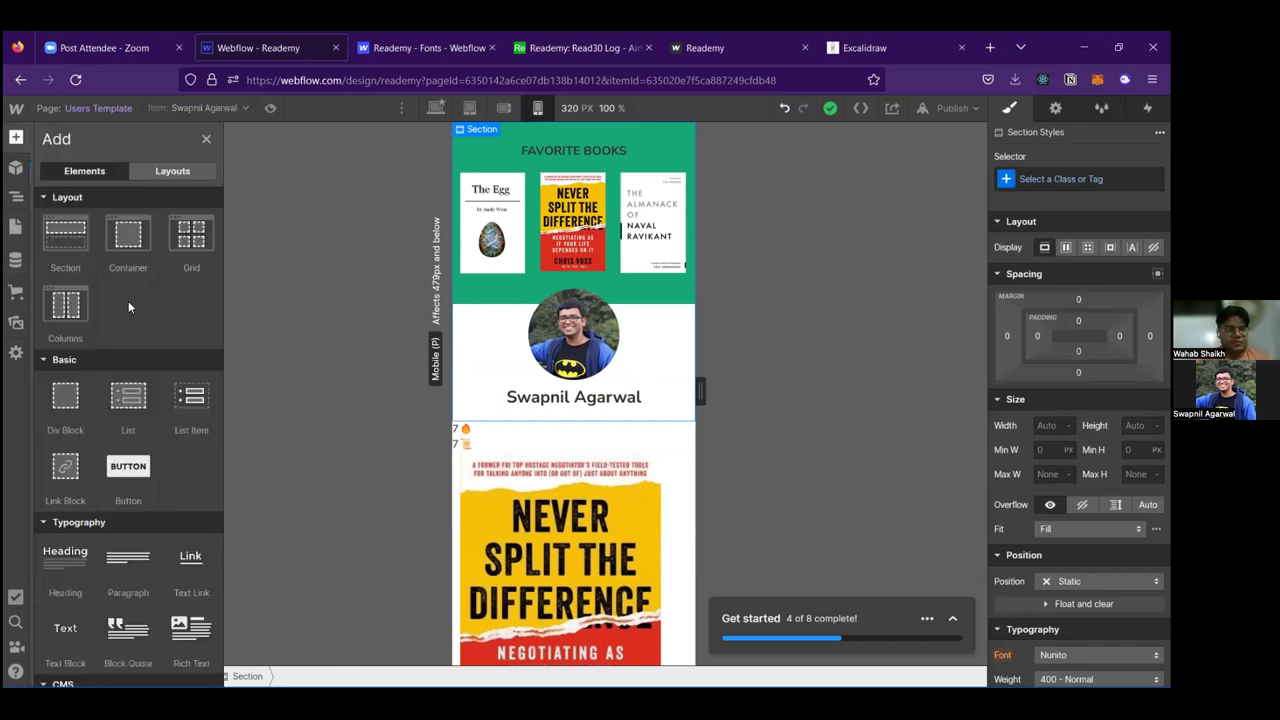
left_click_drag(128, 267, 128, 294)
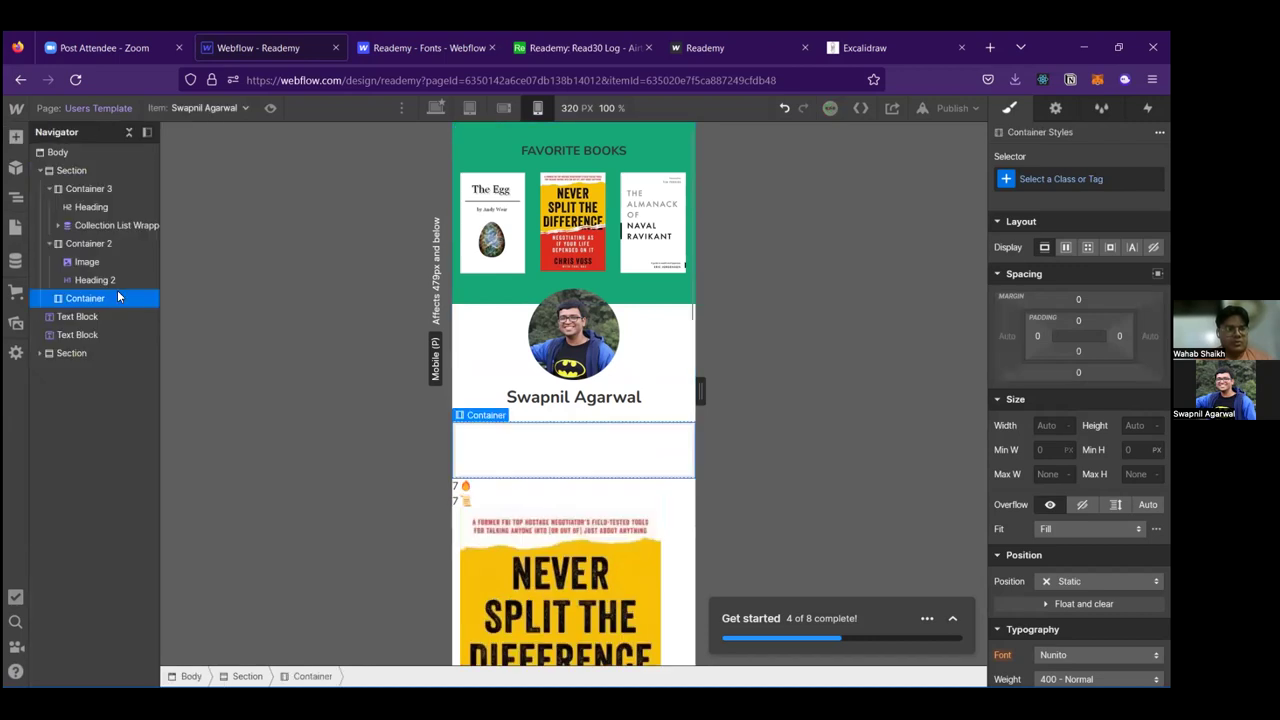
left_click(97, 316)
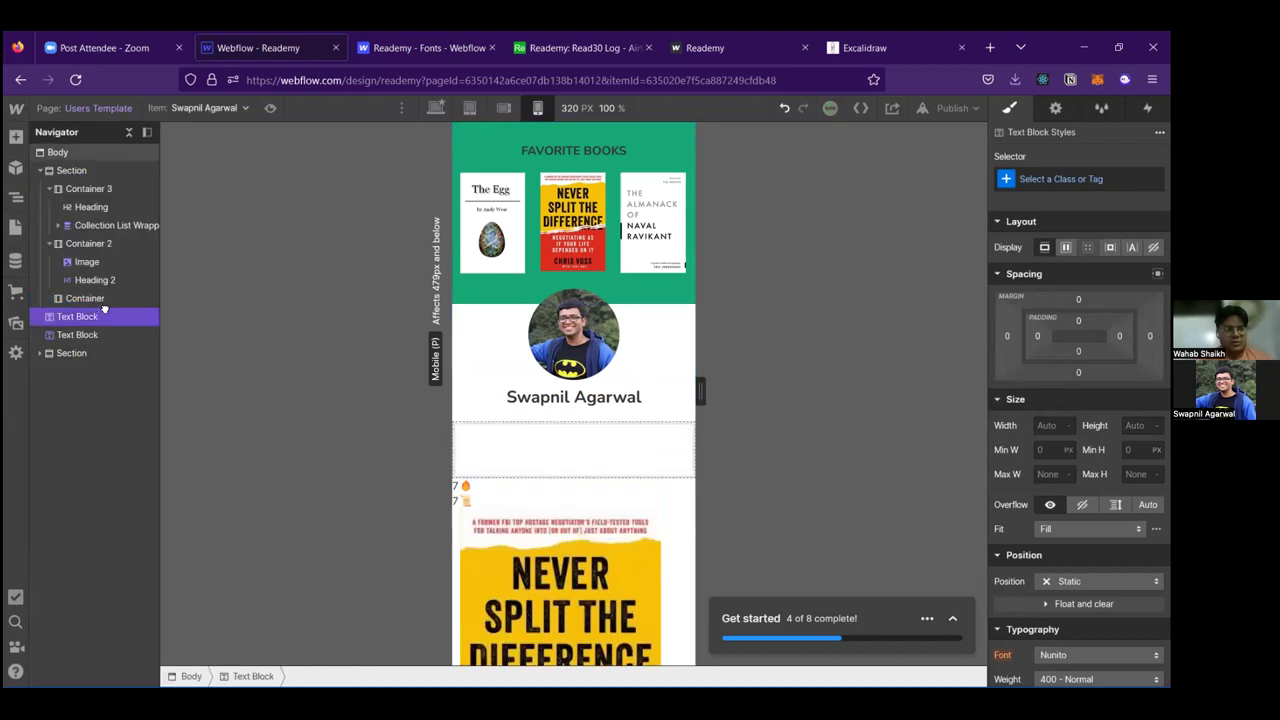
left_click_drag(106, 302, 112, 328)
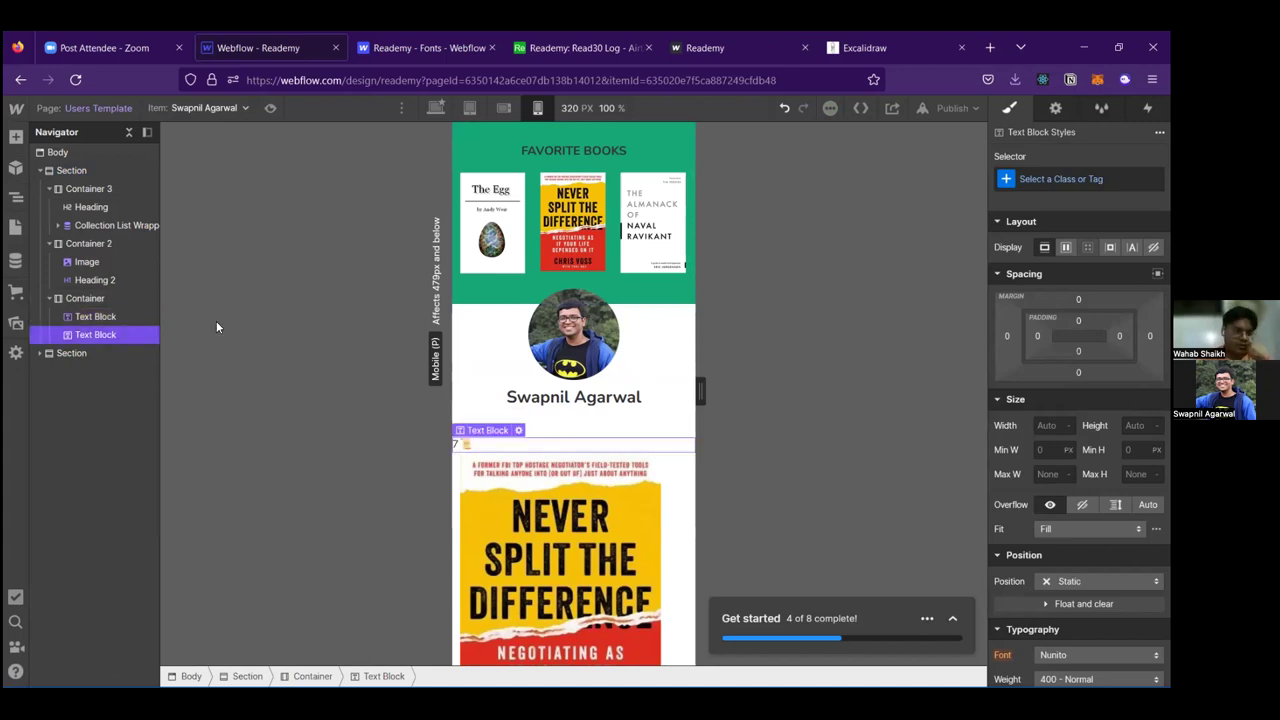
left_click(113, 297)
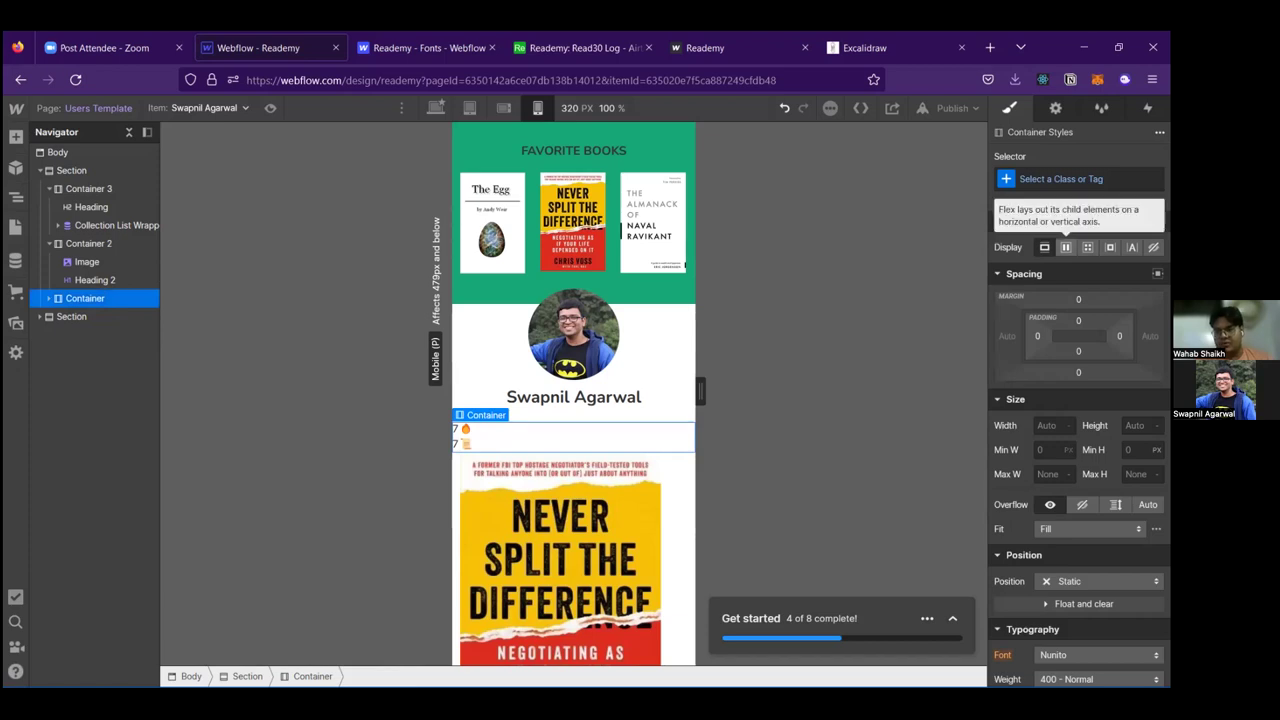
Set the count container's display to Flex with its contents centered.
left_click(1065, 247)
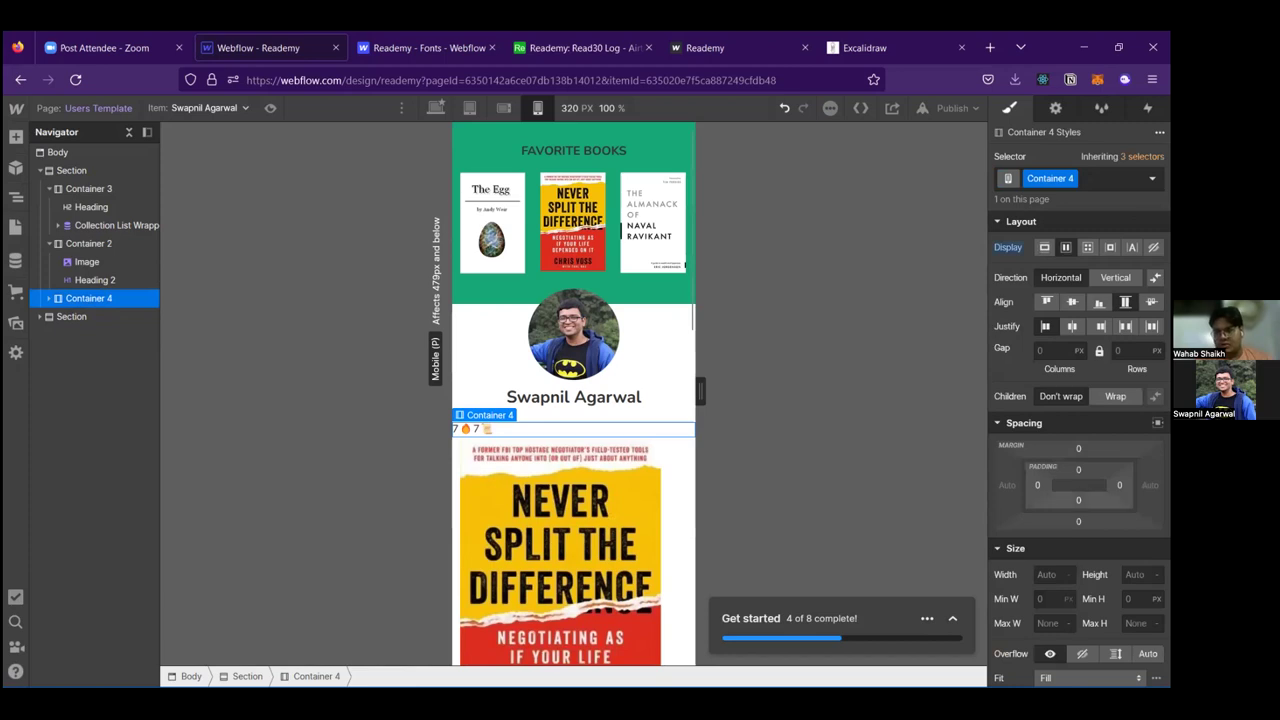
scroll(1080, 420, "down", 2)
scroll(1078, 420, "down", 2)
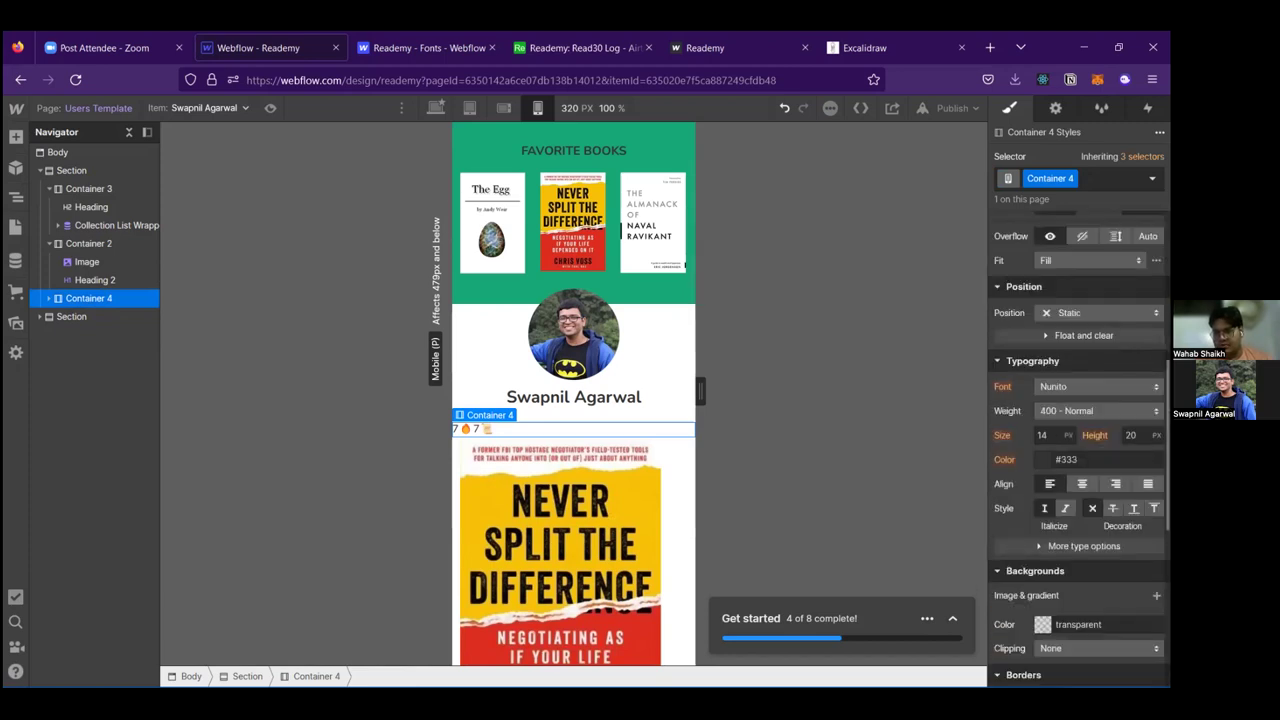
left_click(1082, 483)
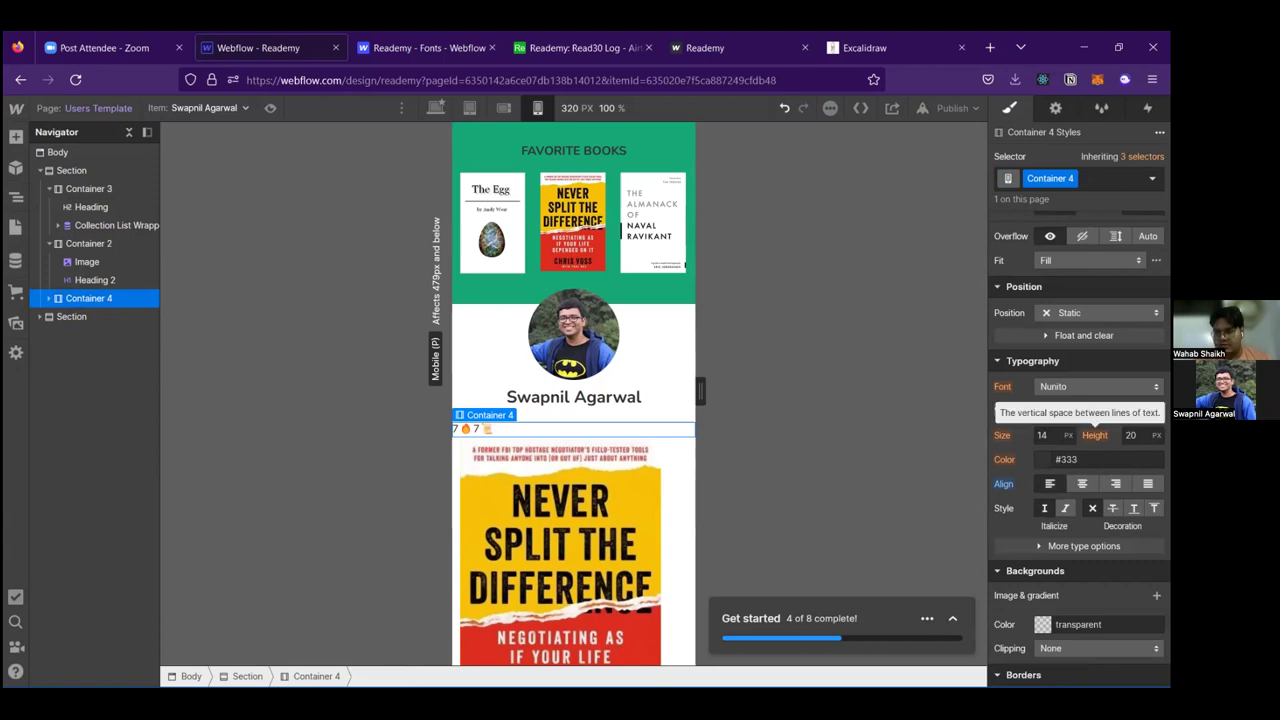
Make the counts 700 Bold and center-align their text under the profile name.
scroll(1078, 430, "down", 2)
scroll(1078, 430, "up", 6)
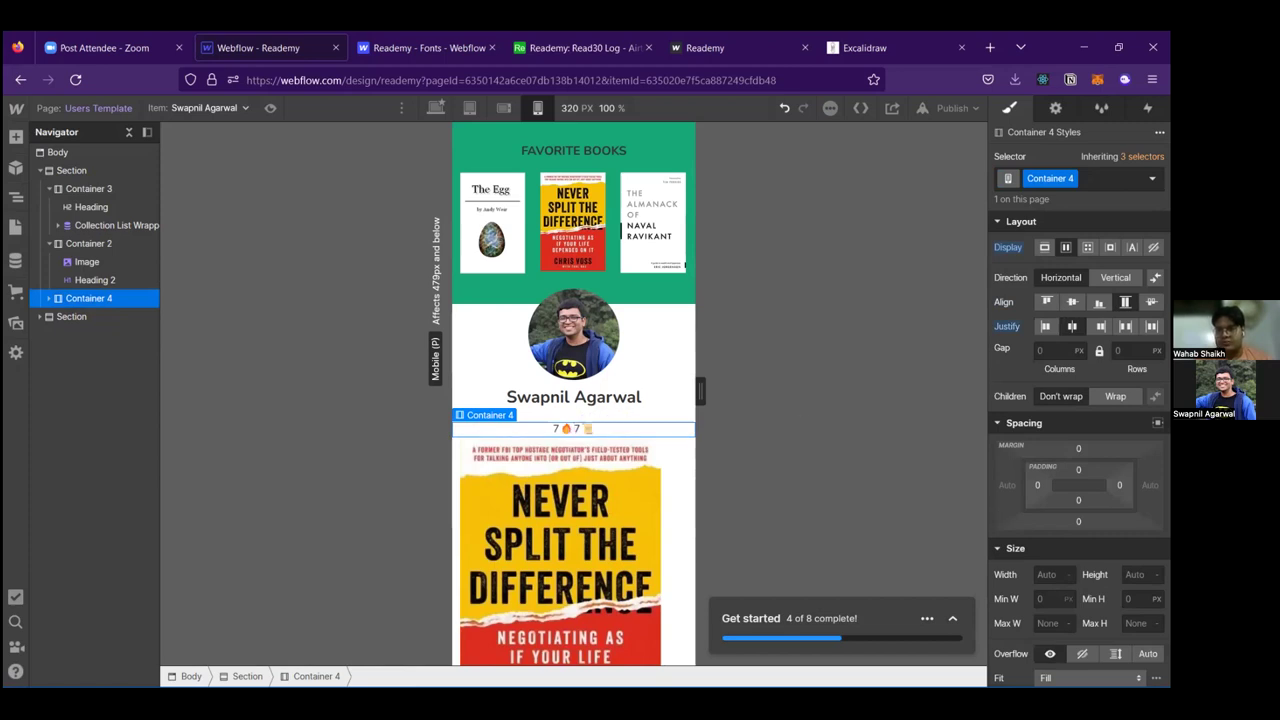
scroll(1080, 400, "down", 4)
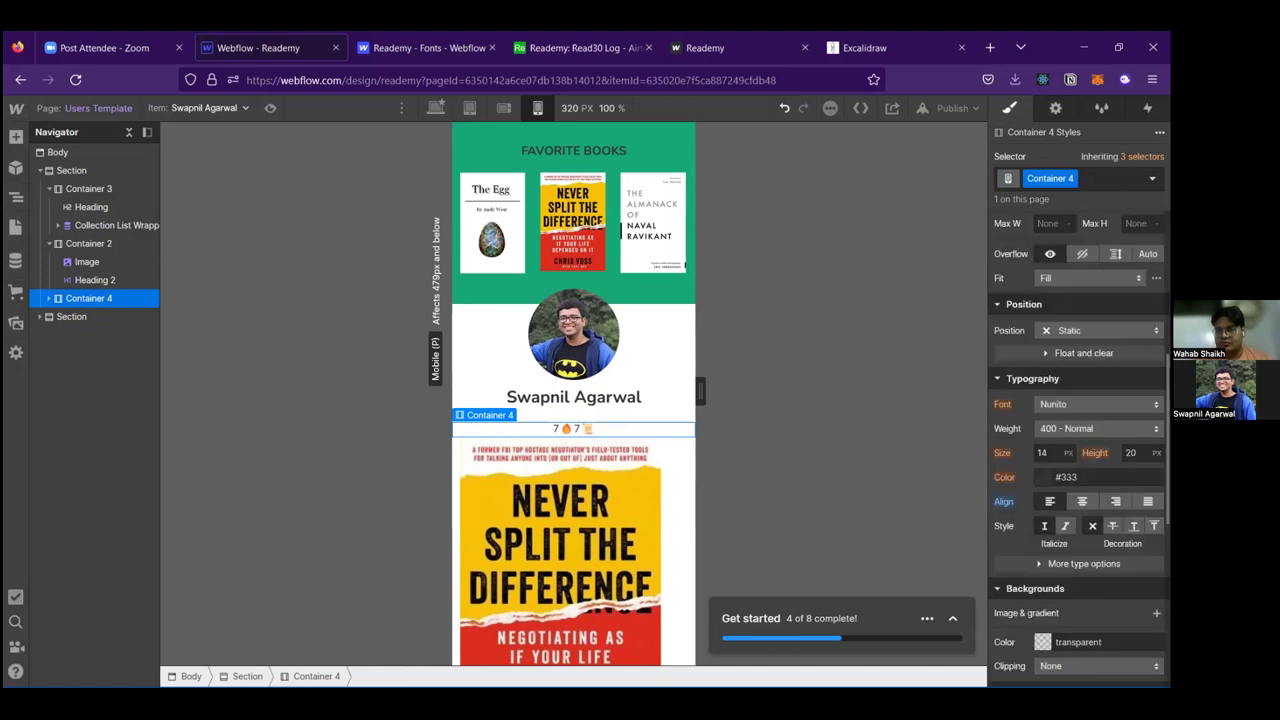
scroll(1080, 450, "down", 2)
scroll(1080, 400, "down", 1)
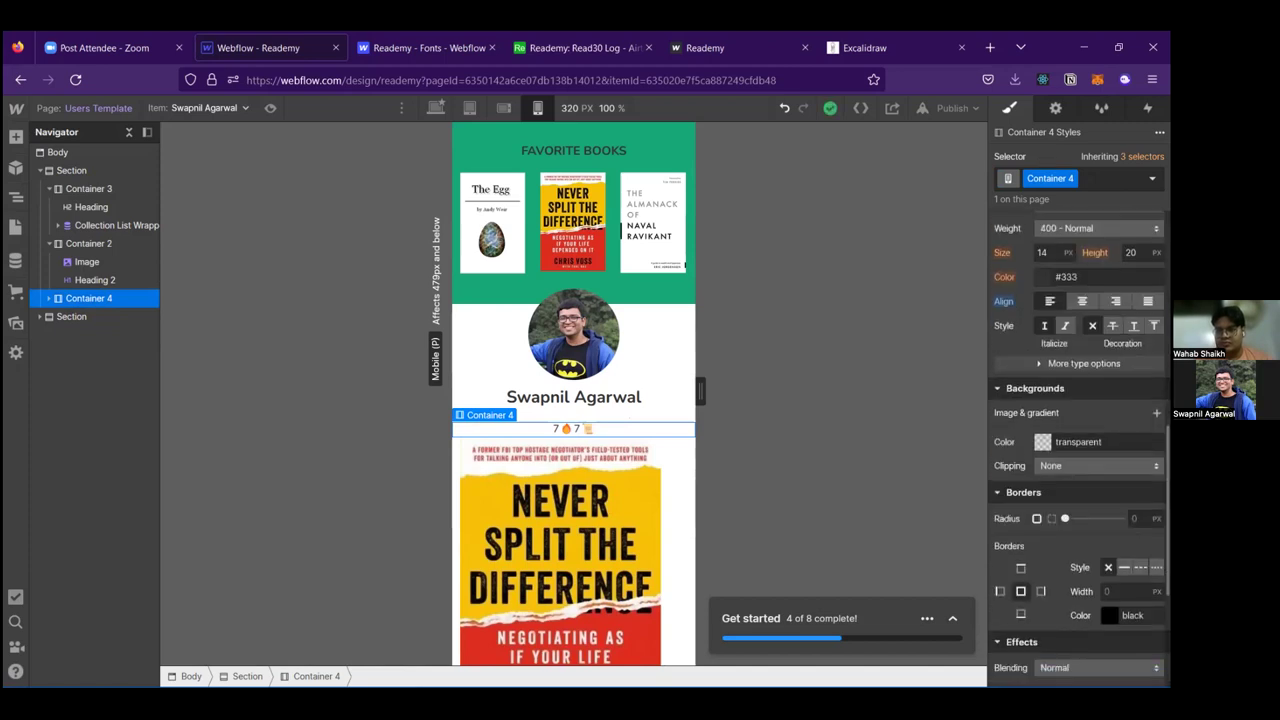
scroll(1080, 450, "up", 1)
left_click(1098, 252)
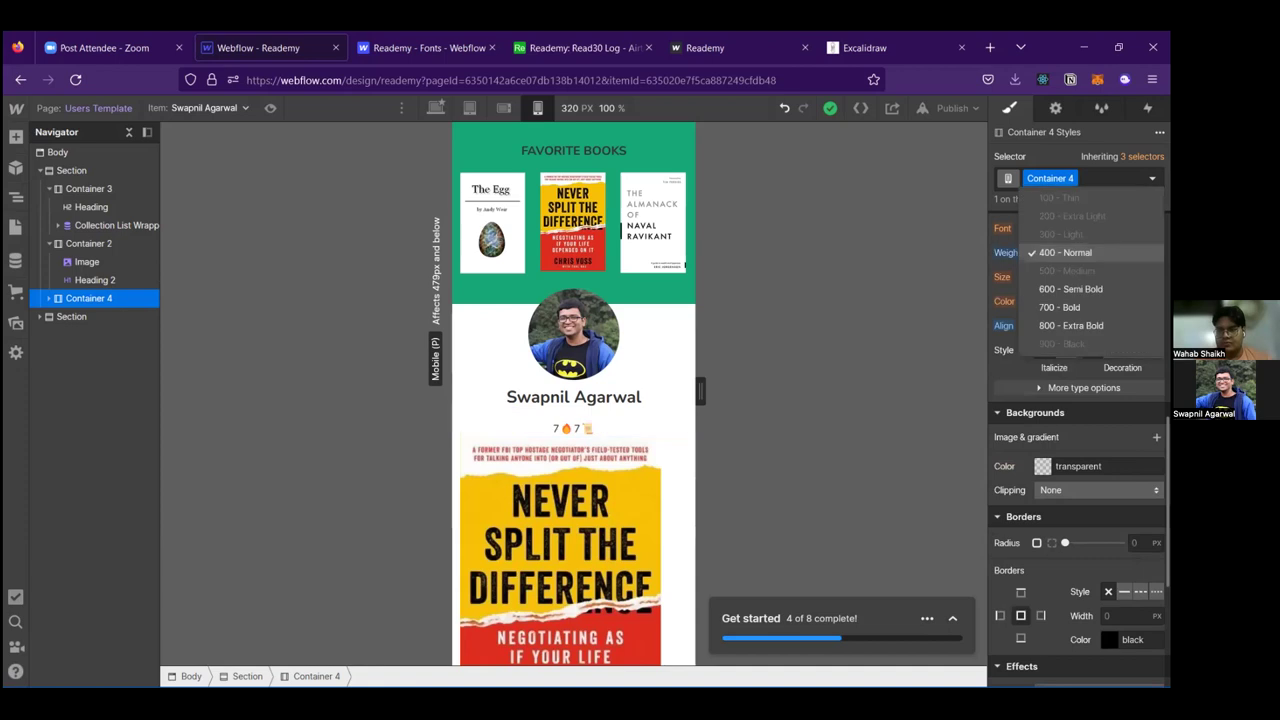
left_click(1059, 307)
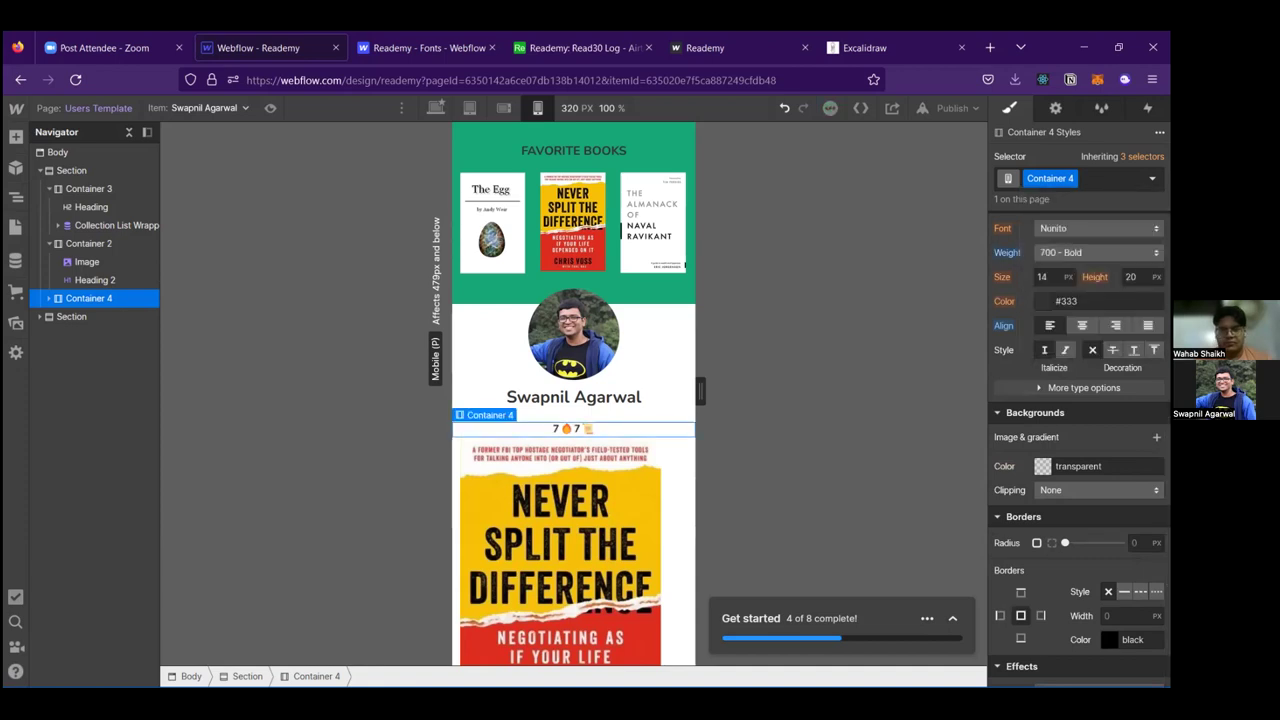
left_click(1082, 325)
scroll(1030, 437, "up", 2)
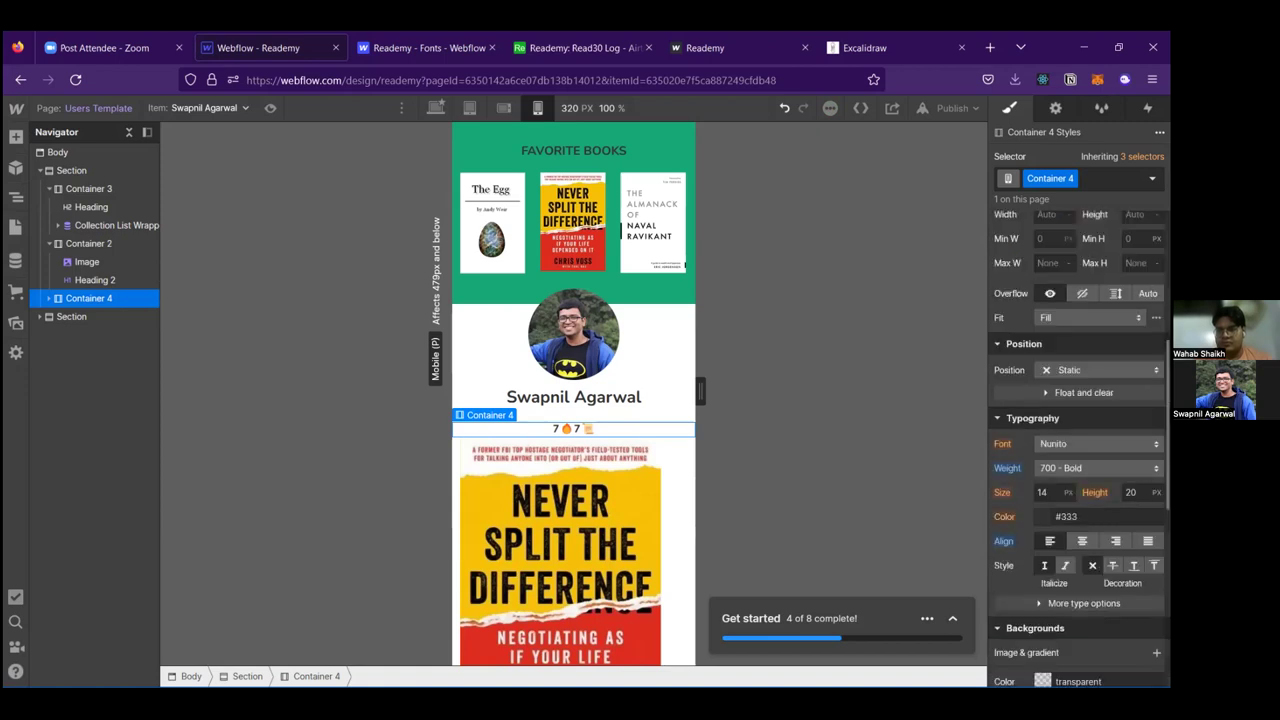
left_click(558, 430)
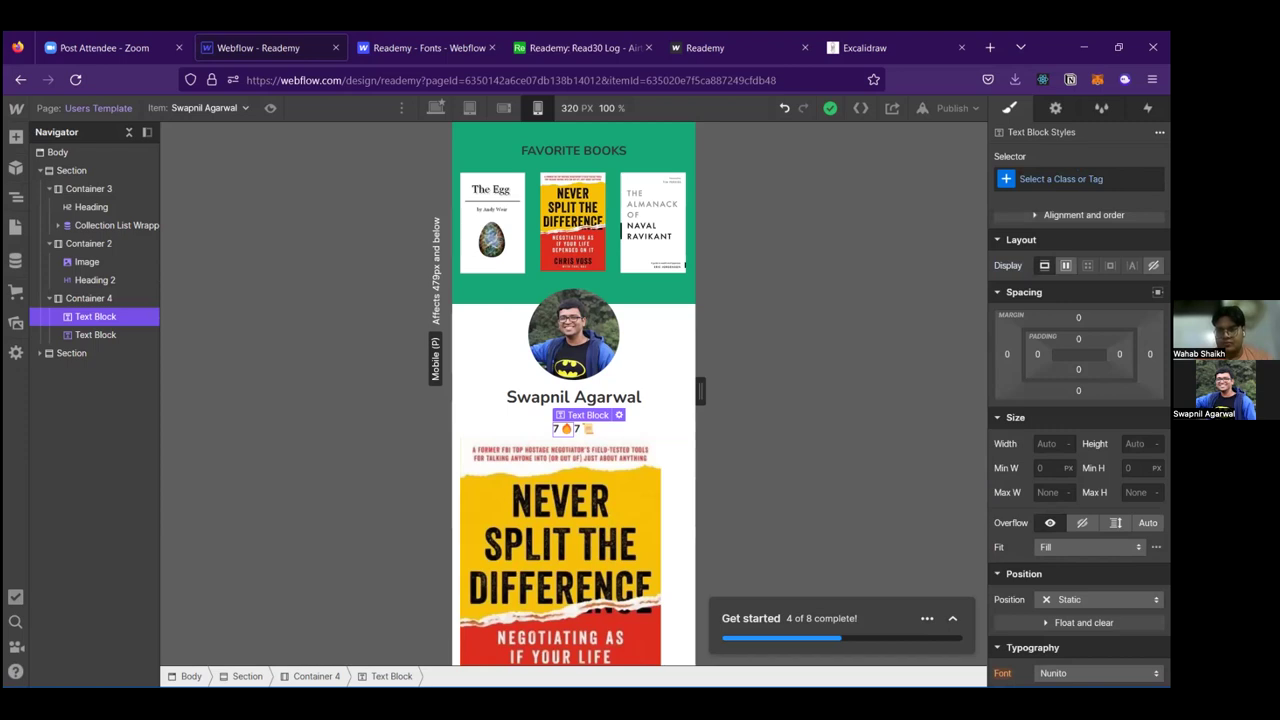
Give the streak count a 10 px right margin, separating it from the book count.
left_click(1150, 354)
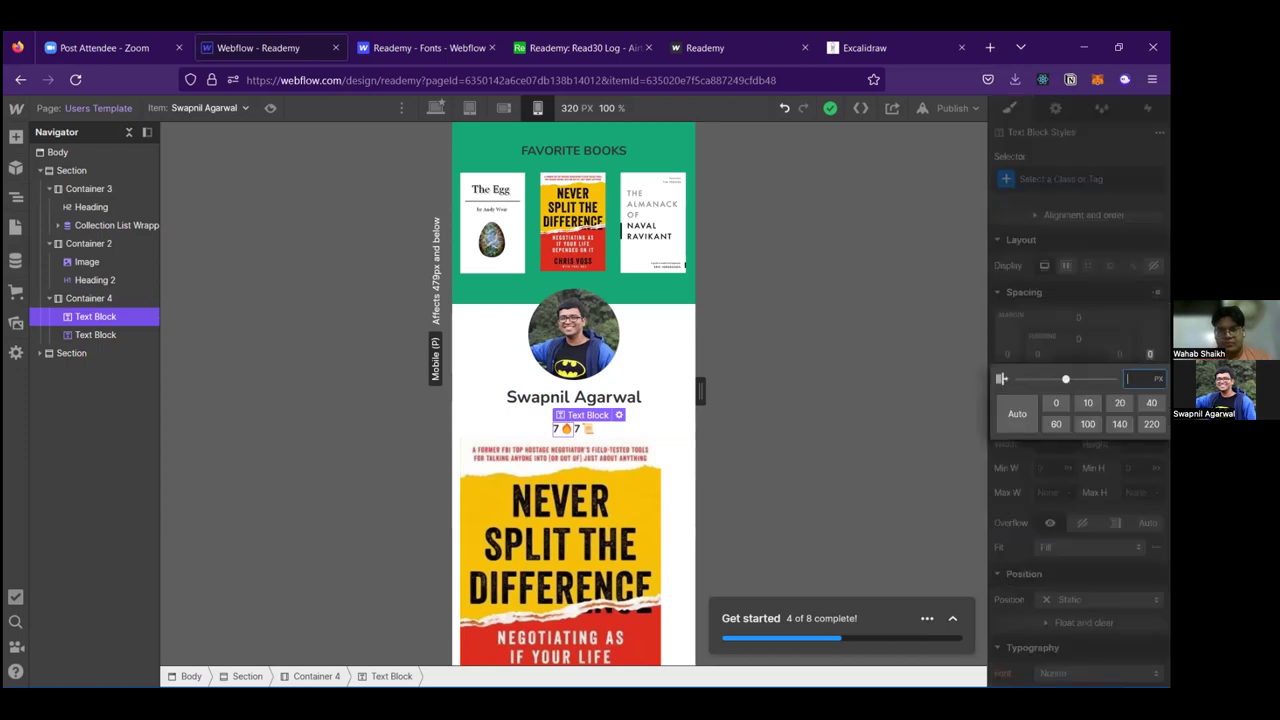
type("4")
key("Return")
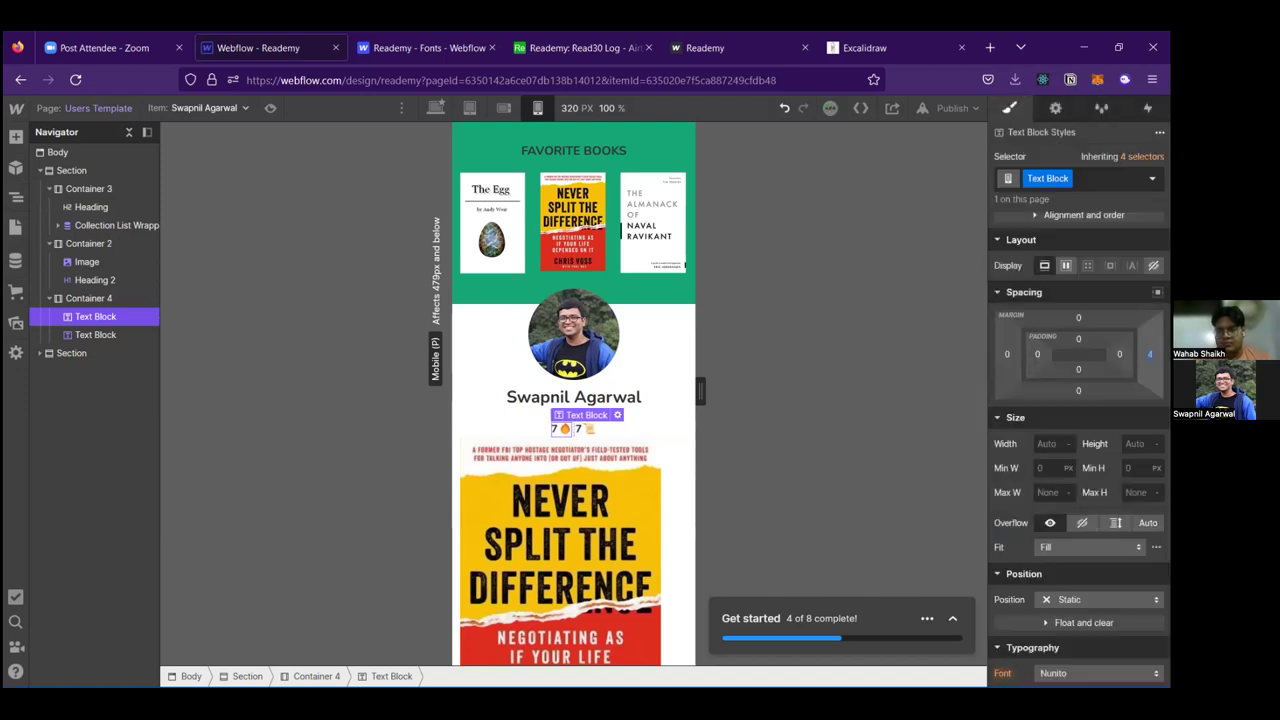
left_click(1149, 354)
left_click(1087, 402)
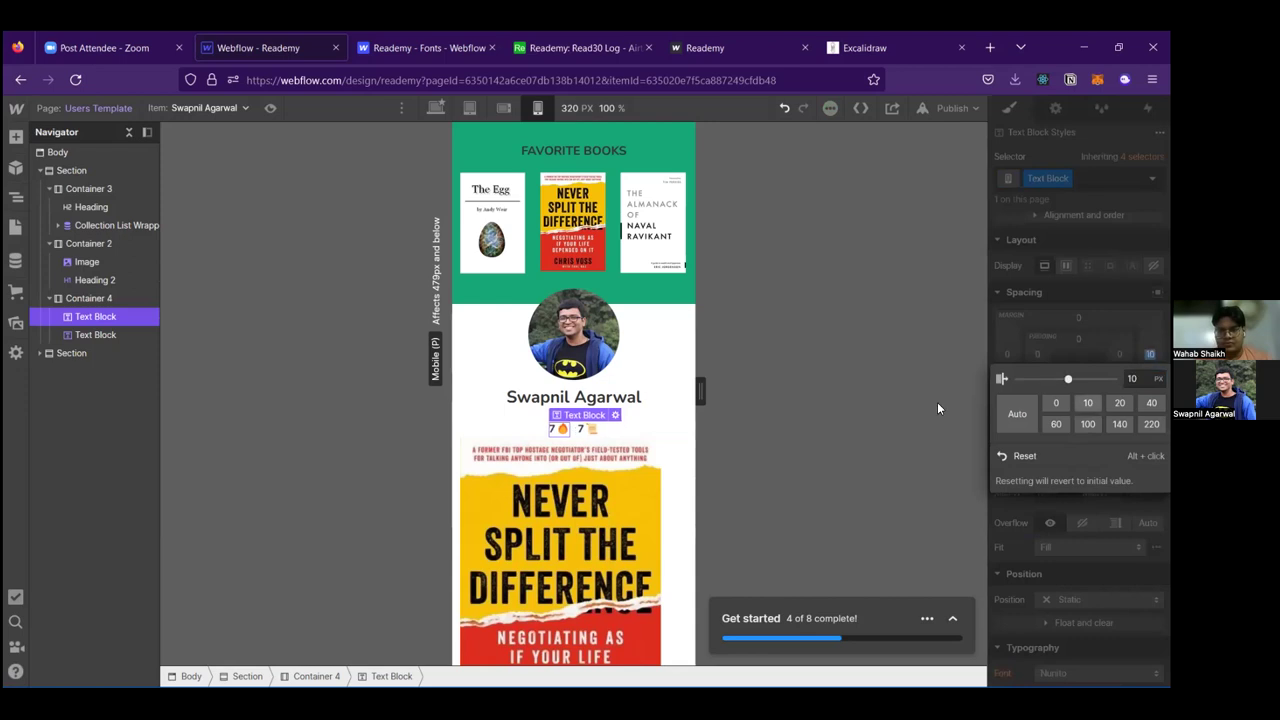
left_click(615, 432)
left_click(615, 430)
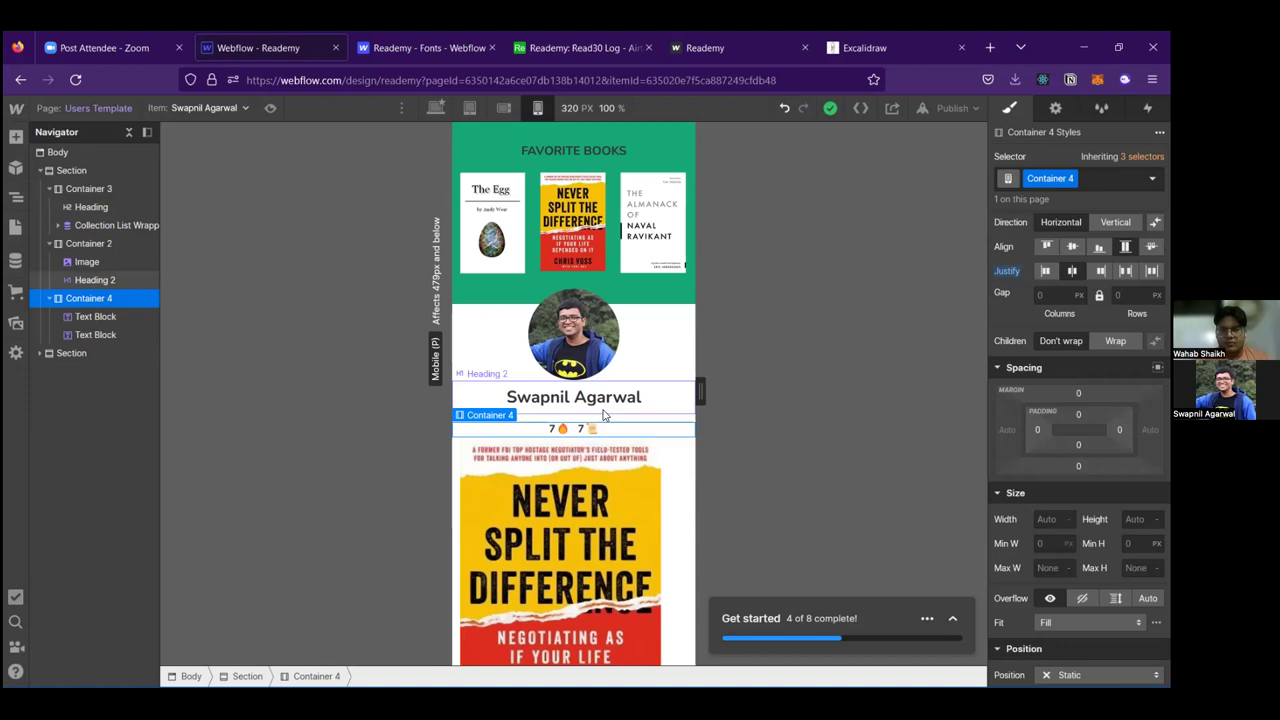
Set the profile name heading's bottom margin to 0 px.
left_click(603, 405)
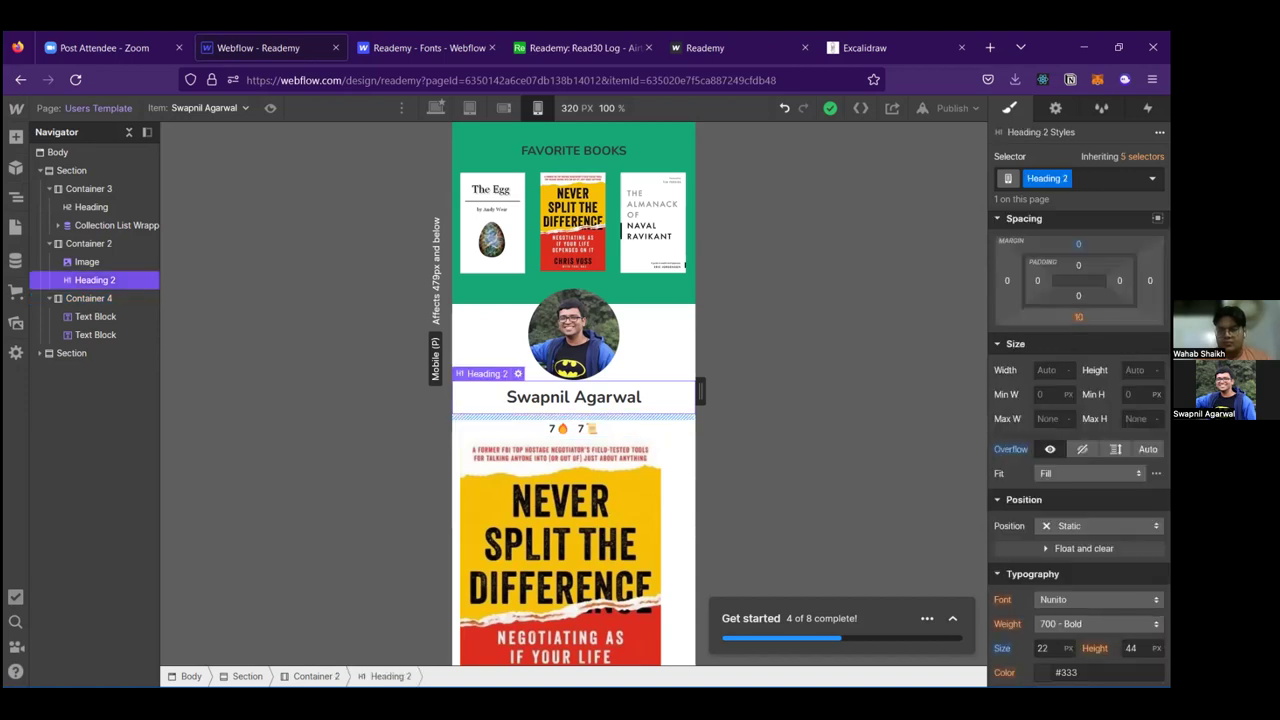
left_click(1078, 316)
type("0")
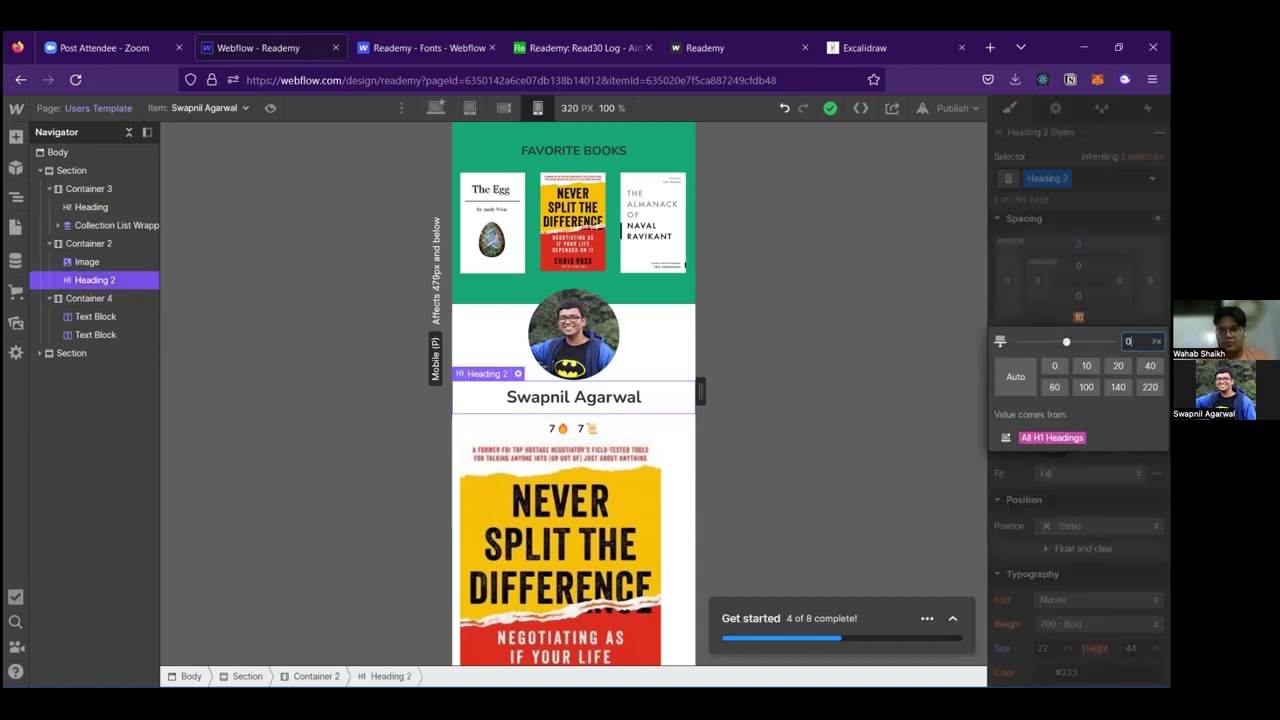
key("Return")
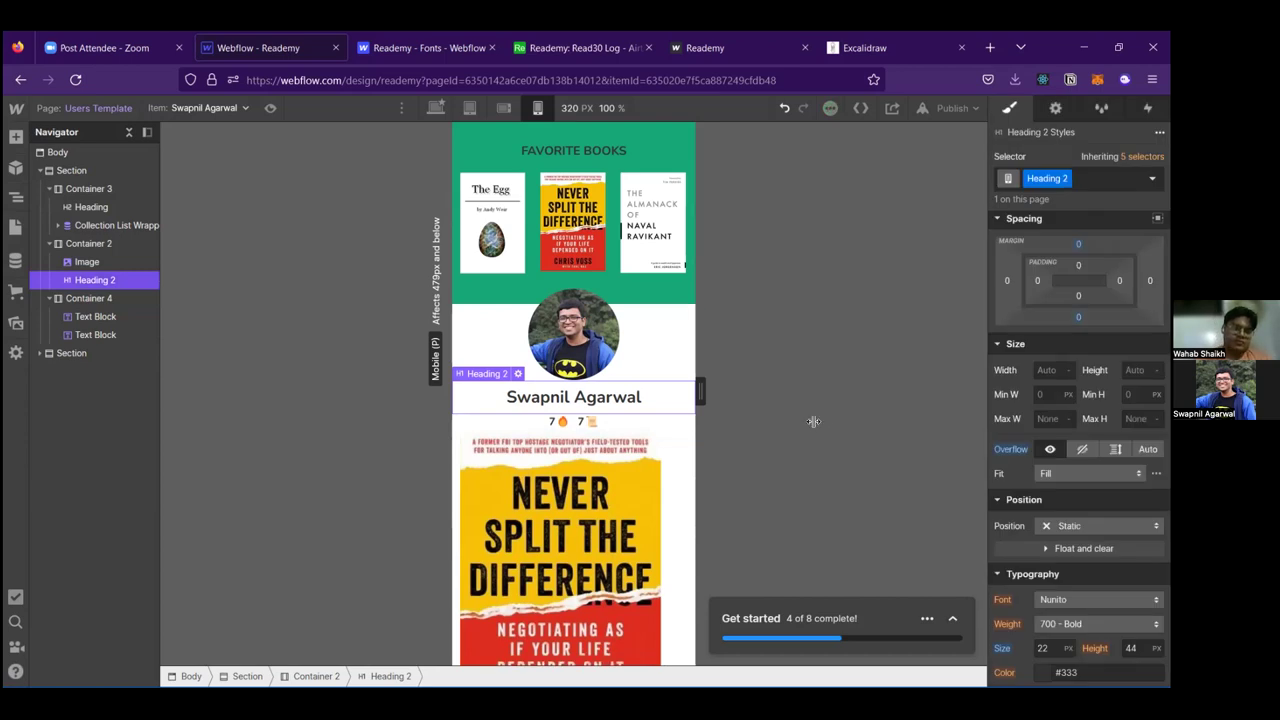
left_click(573, 428)
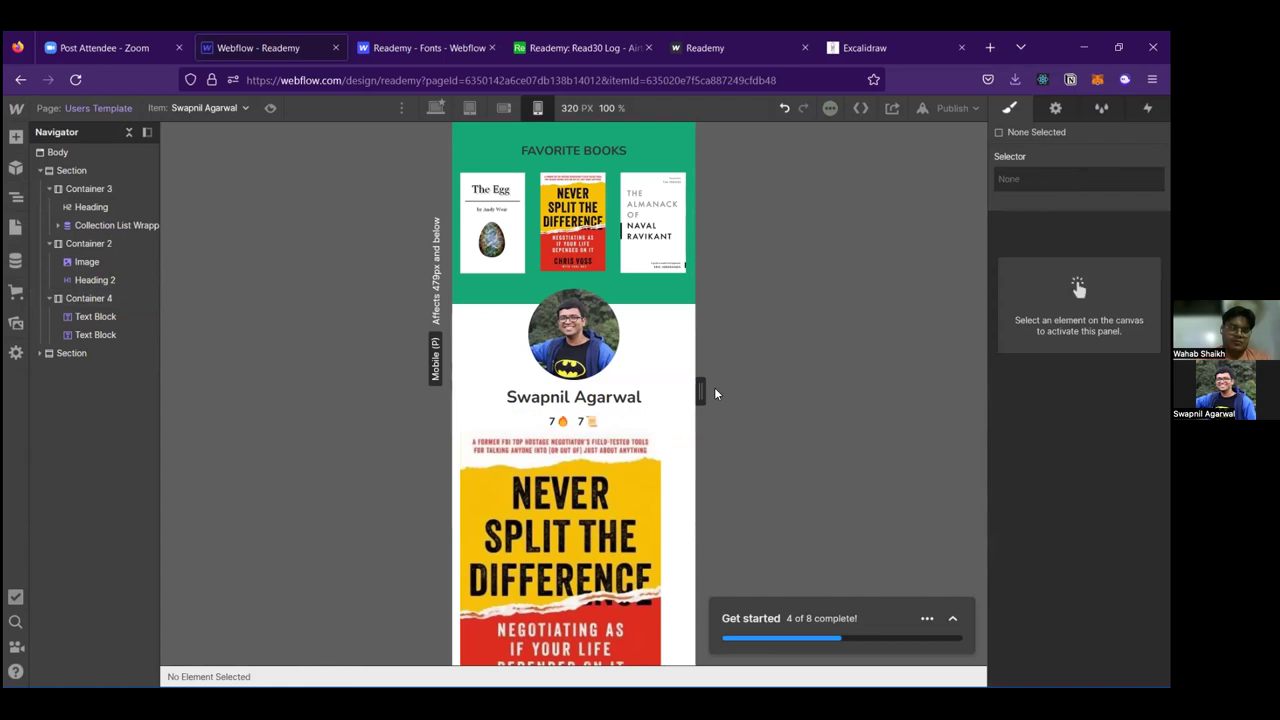
Set the streak count's right spacing to 8 px and confirm it gets text from Users: Streak.
left_click(573, 424)
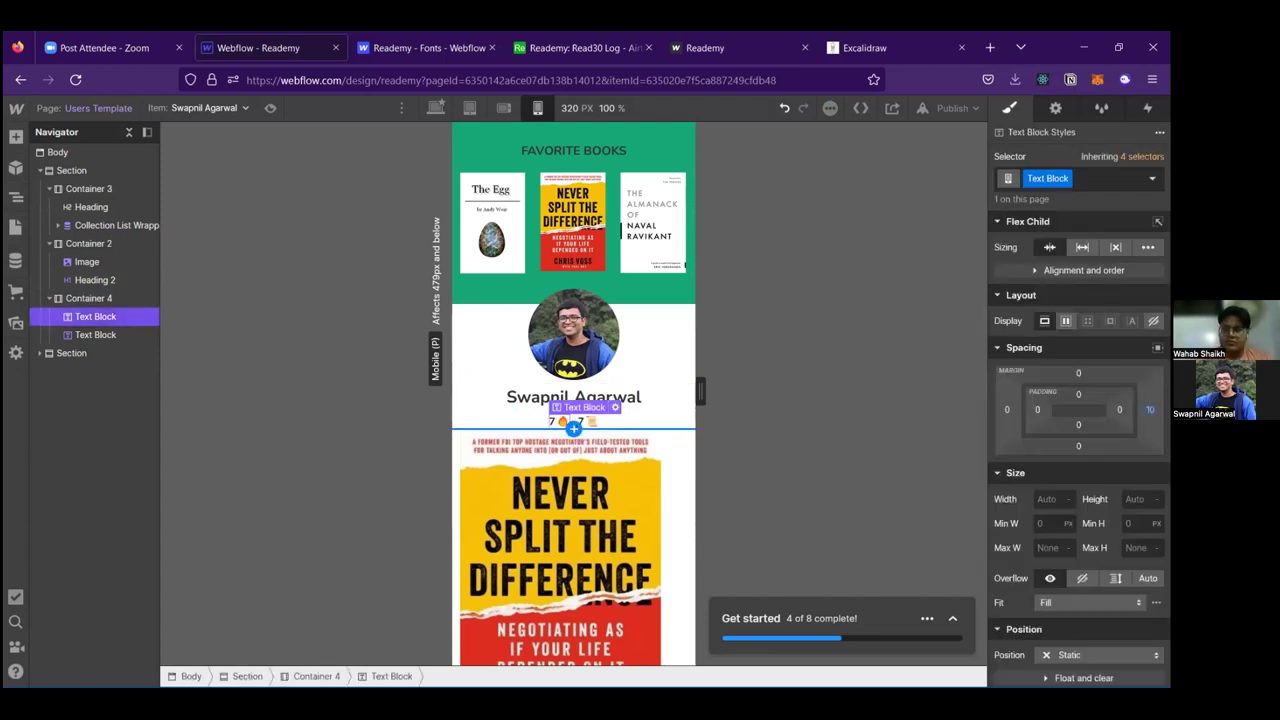
left_click(1150, 409)
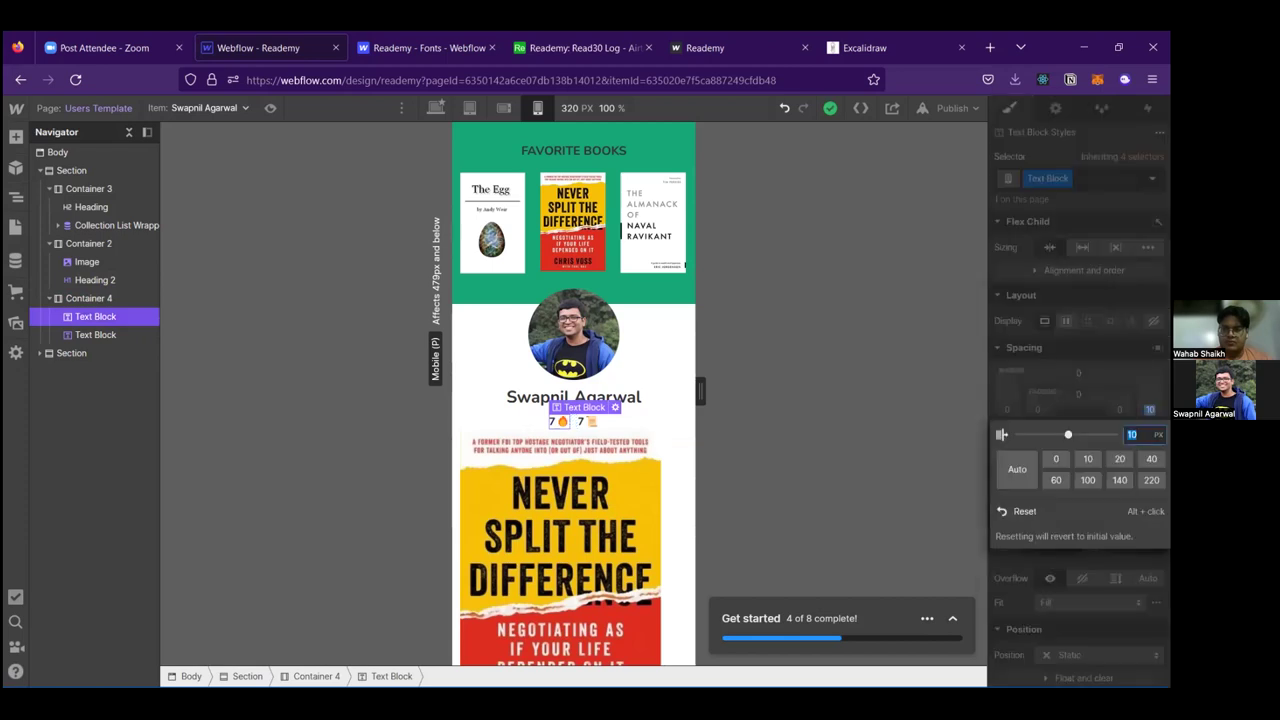
type("8")
key("Return")
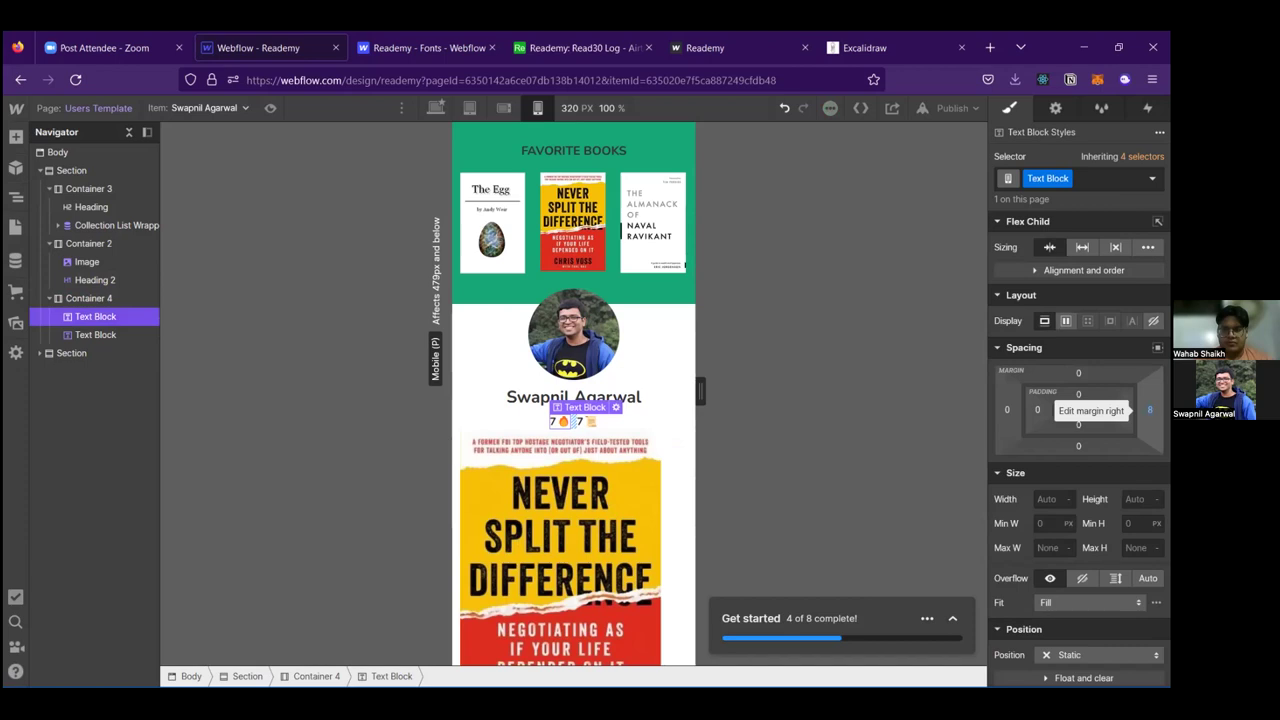
key("Return")
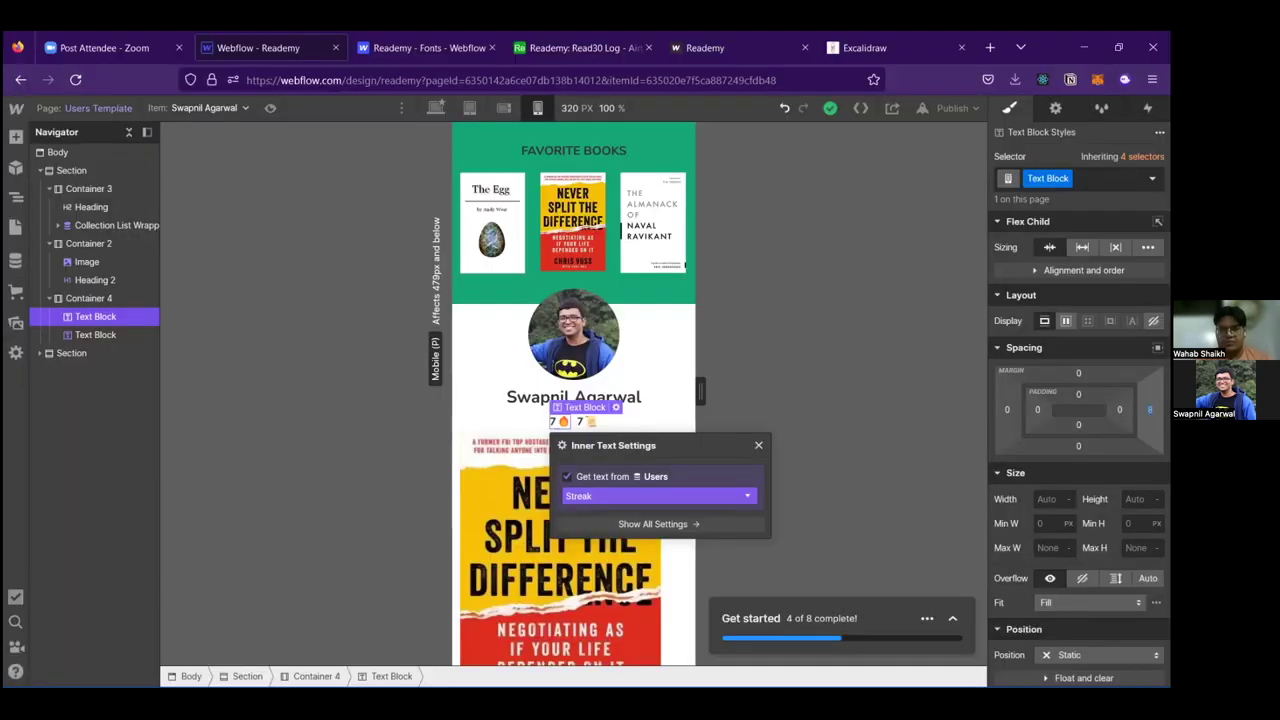
left_click(709, 385)
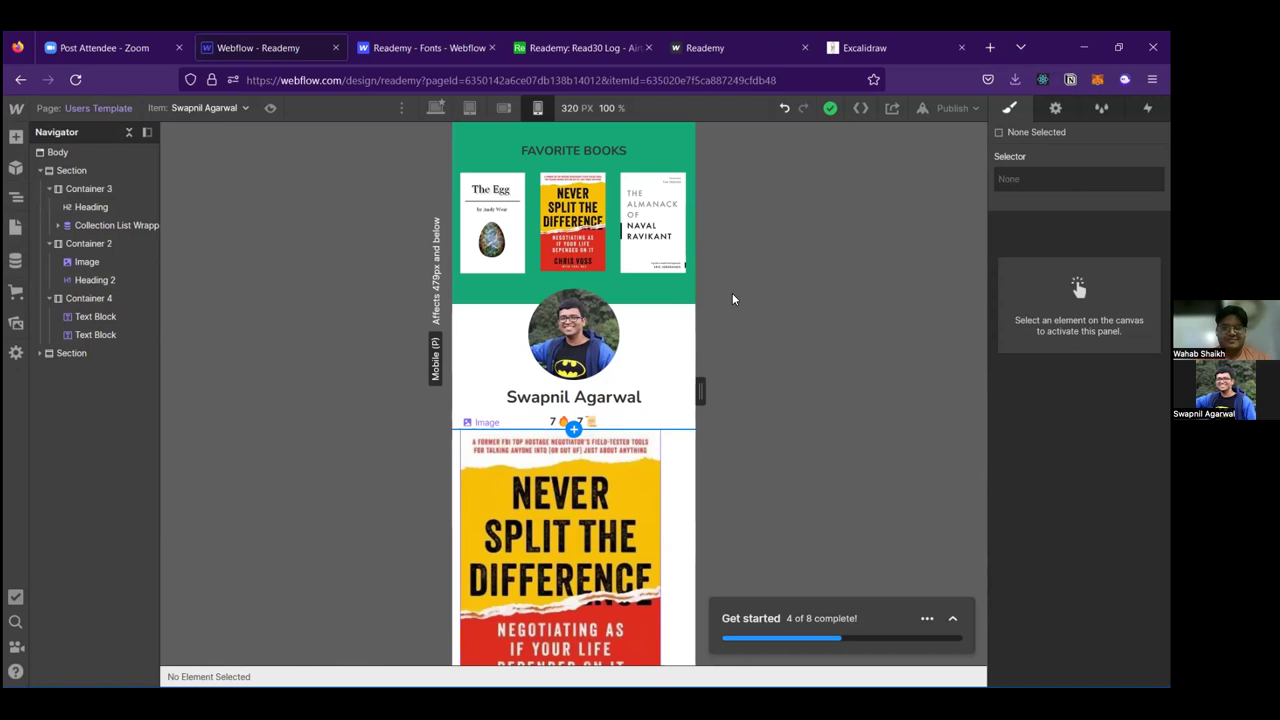
Inspect the book cover and Currently Reading section, then bring up the Excalidraw wireframe.
scroll(669, 355, "down", 2)
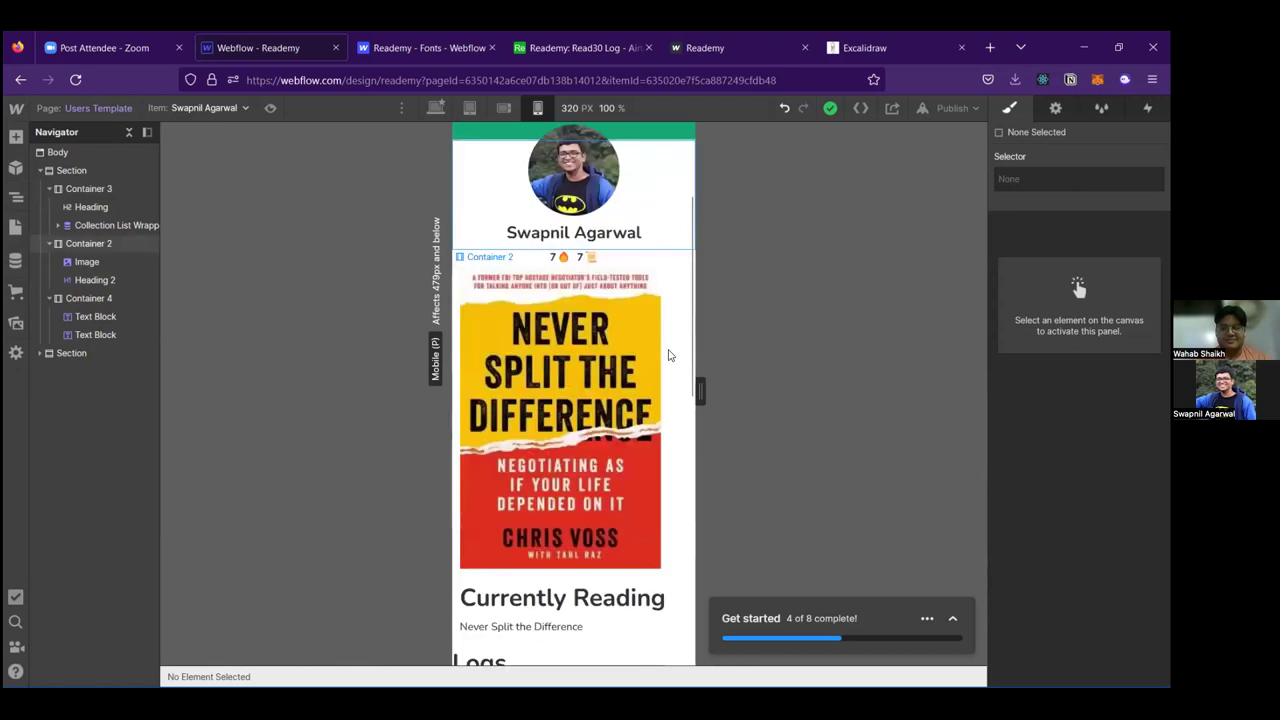
scroll(669, 355, "down", 1)
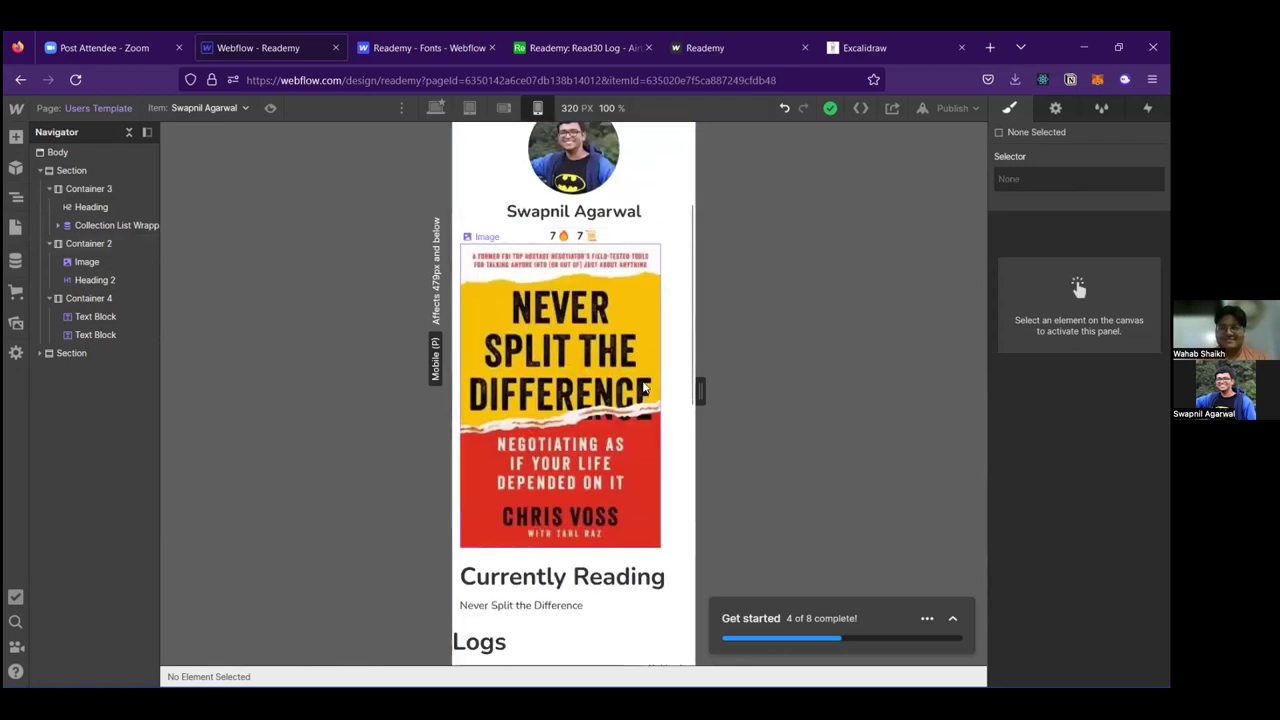
scroll(644, 388, "up", 2)
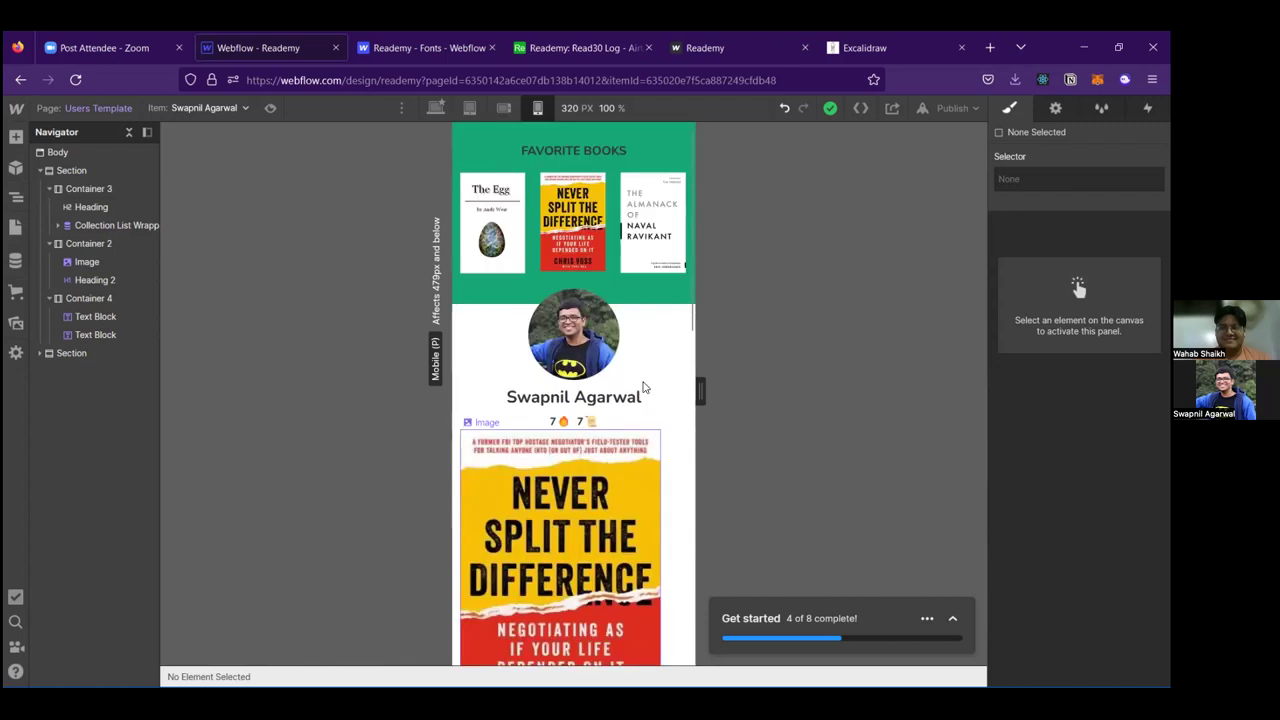
scroll(620, 410, "down", 1)
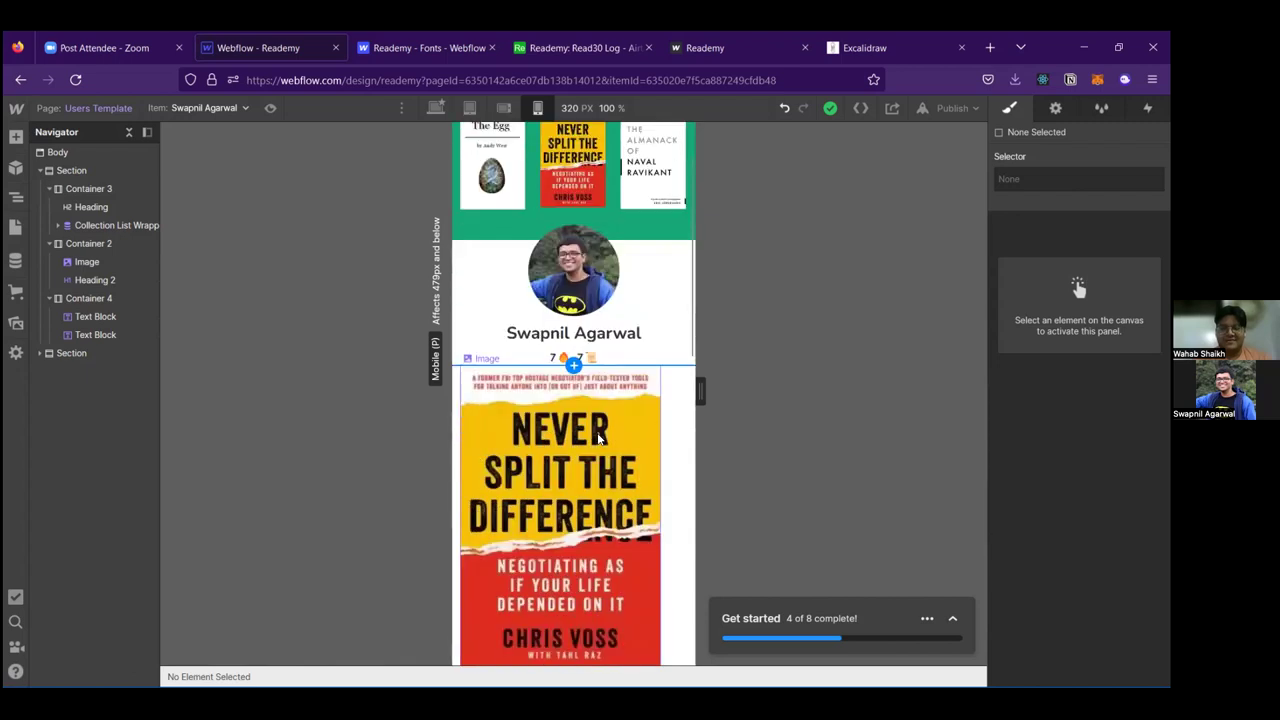
scroll(599, 438, "down", 1)
scroll(599, 438, "down", 1)
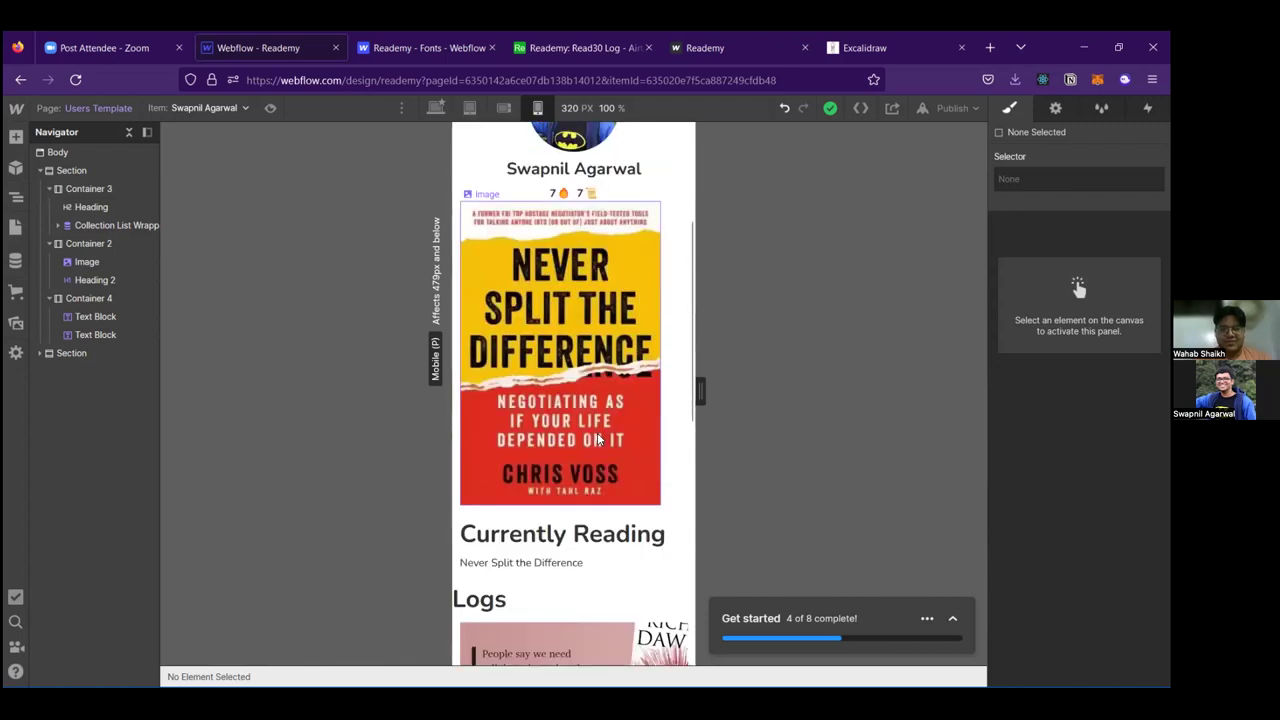
left_click(597, 484)
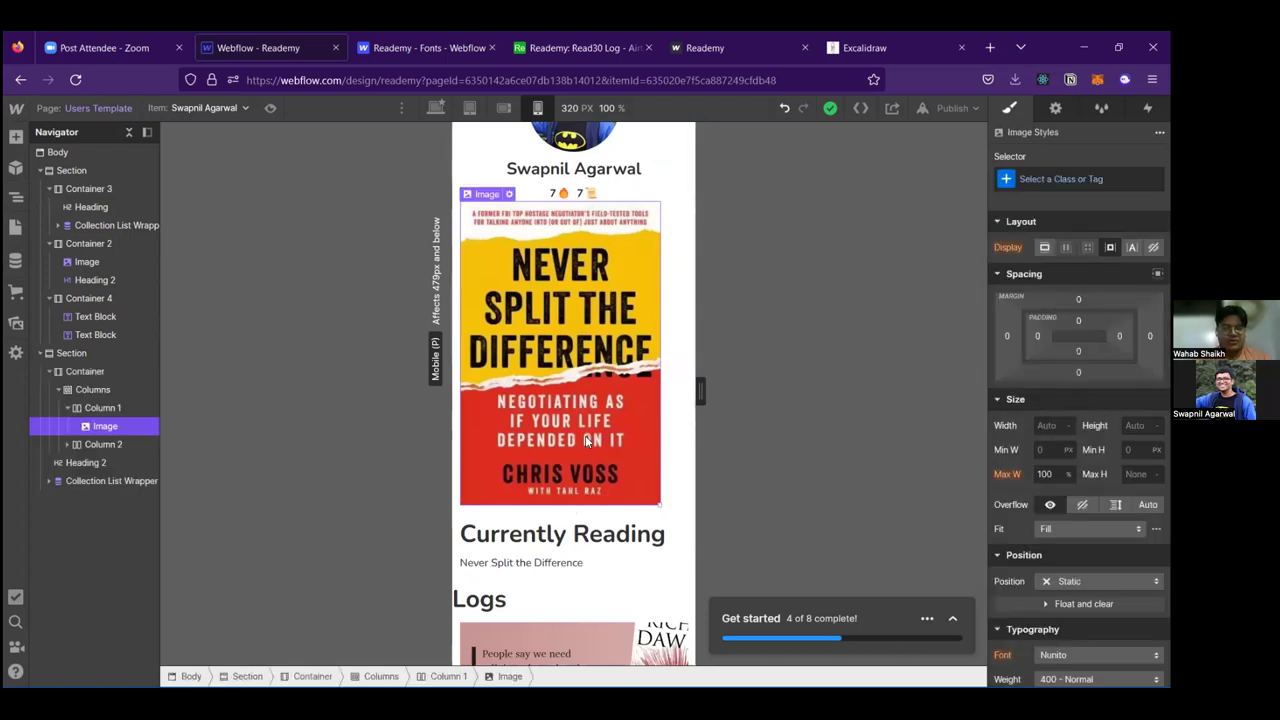
scroll(588, 445, "up", 2)
scroll(592, 475, "down", 1)
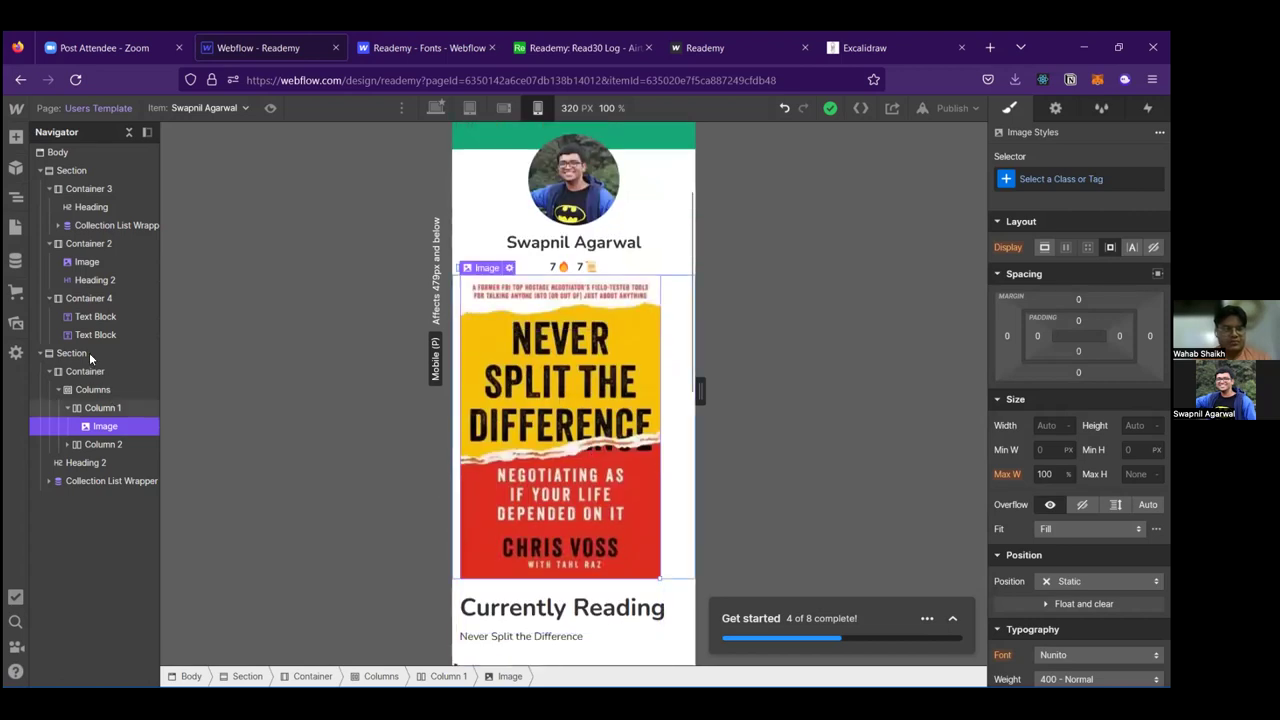
left_click(41, 354)
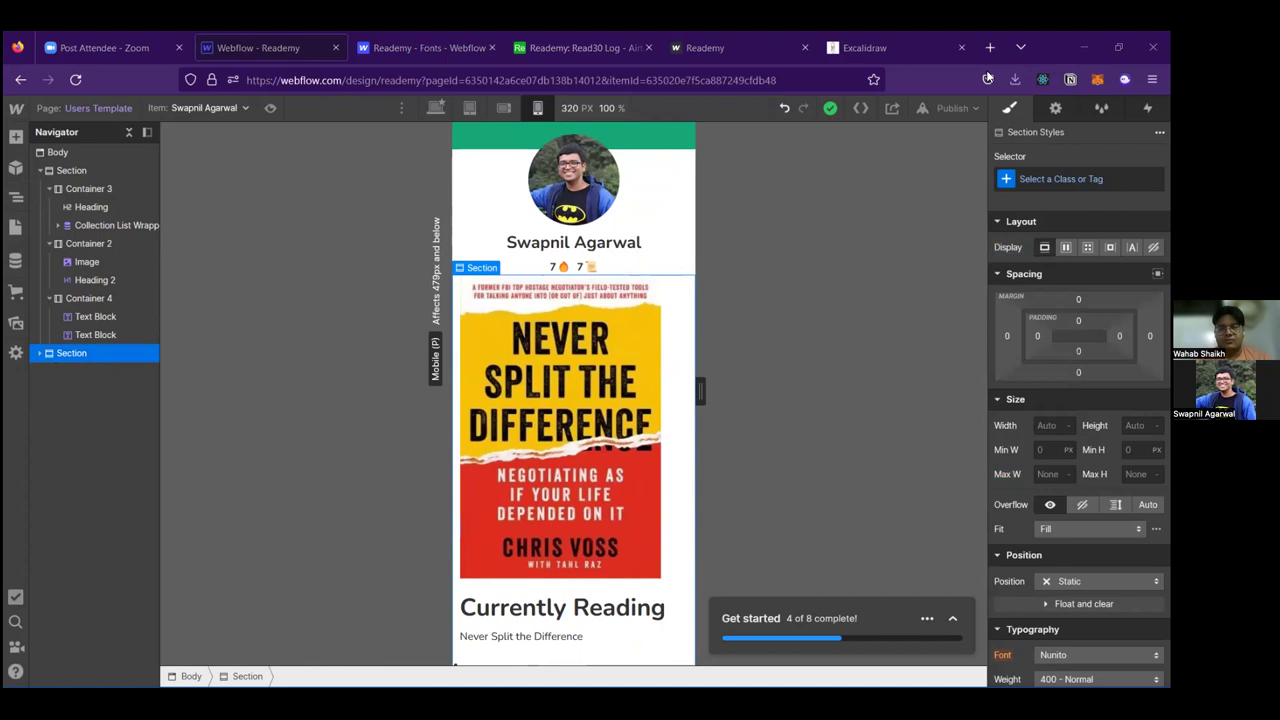
key("ctrl+6")
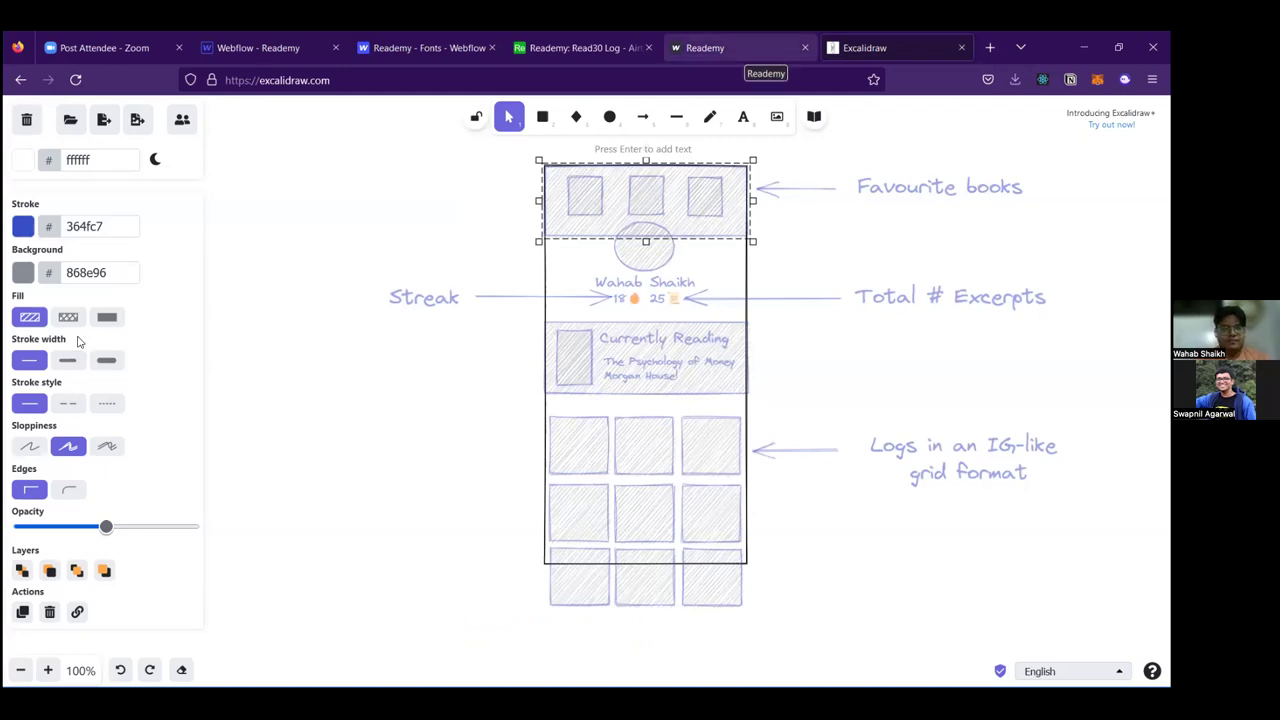
Return from the Excalidraw wireframe to the Webflow Reademy profile template.
key("ctrl+2")
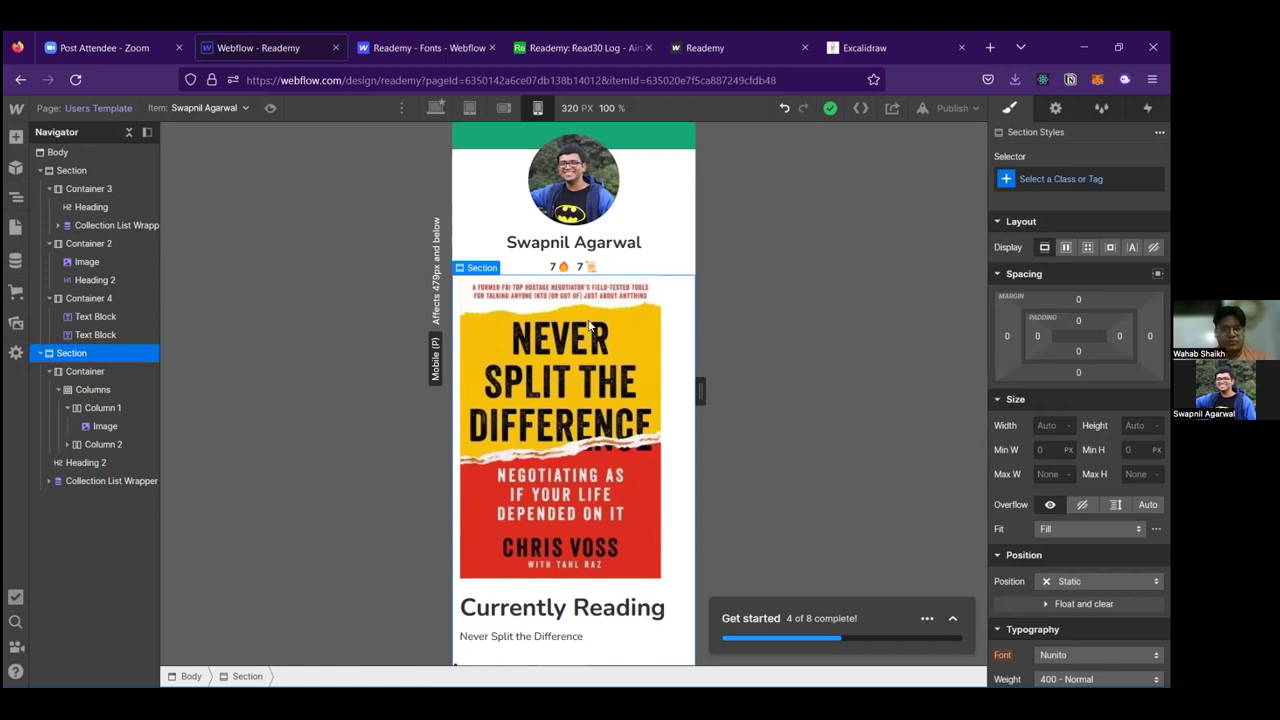
Cap the Currently Reading book cover image's maximum width at 33%.
scroll(560, 420, "up", 1)
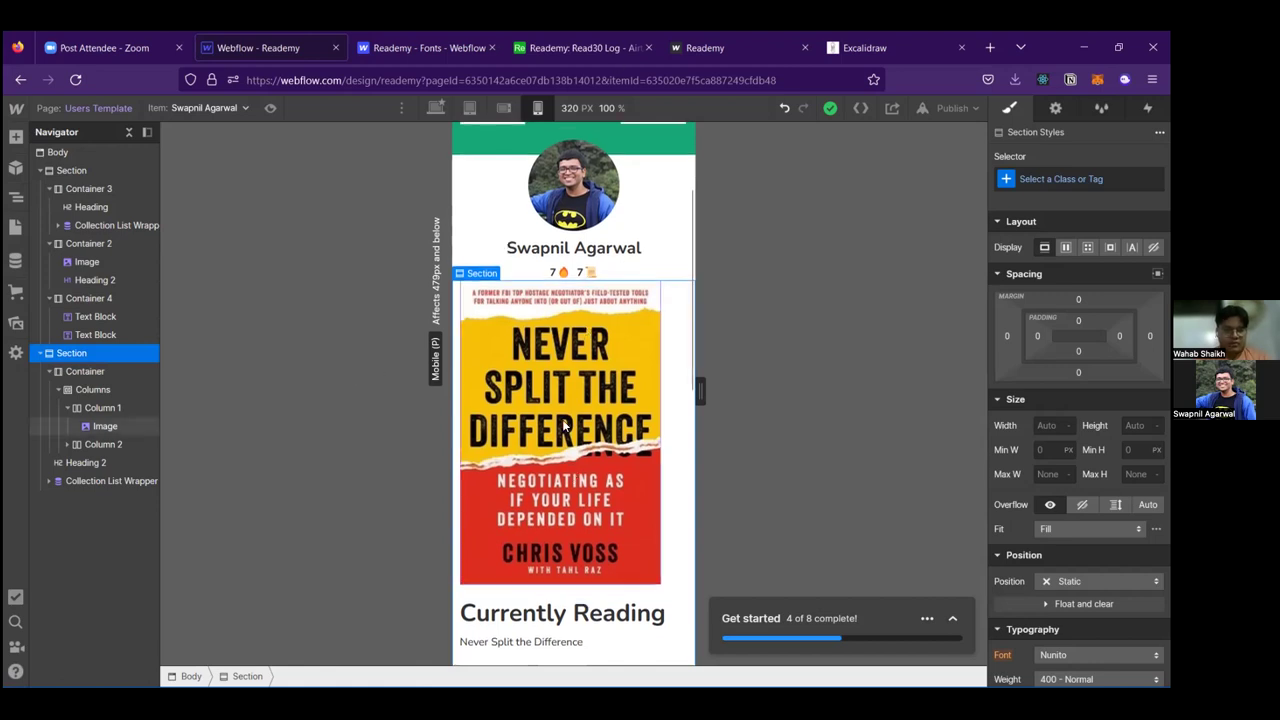
left_click(120, 427)
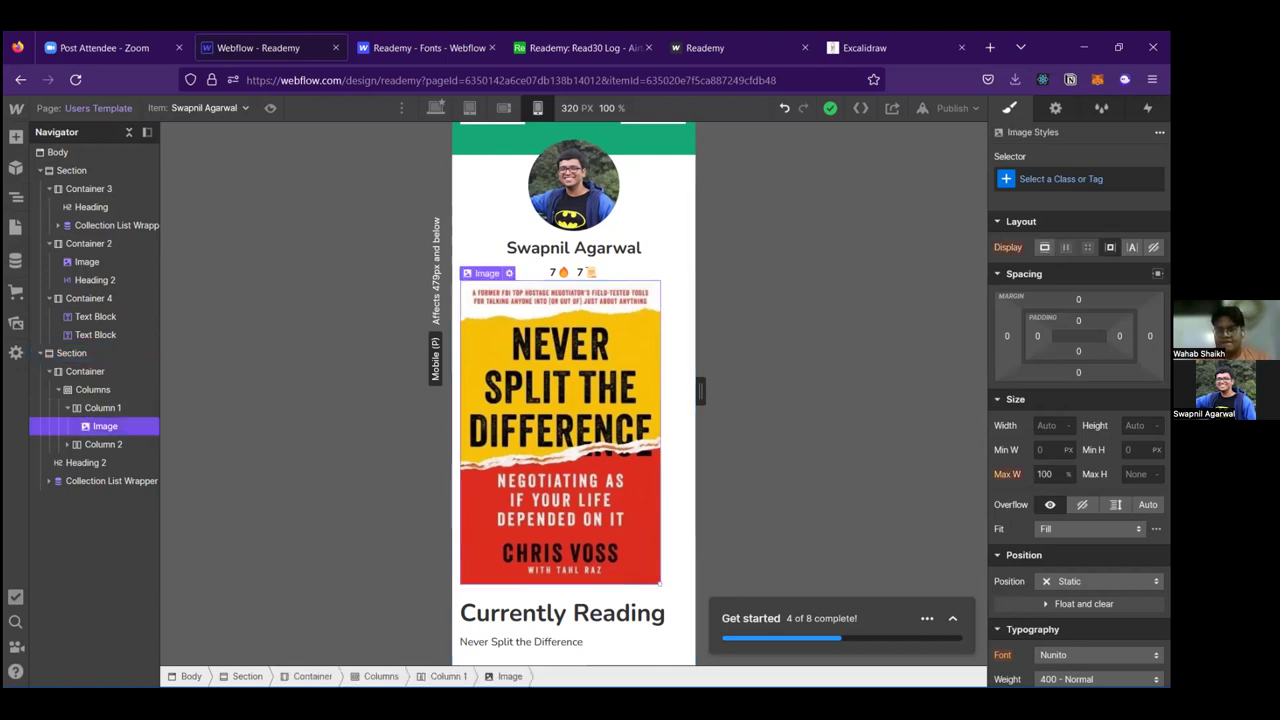
scroll(1040, 368, "down", 1)
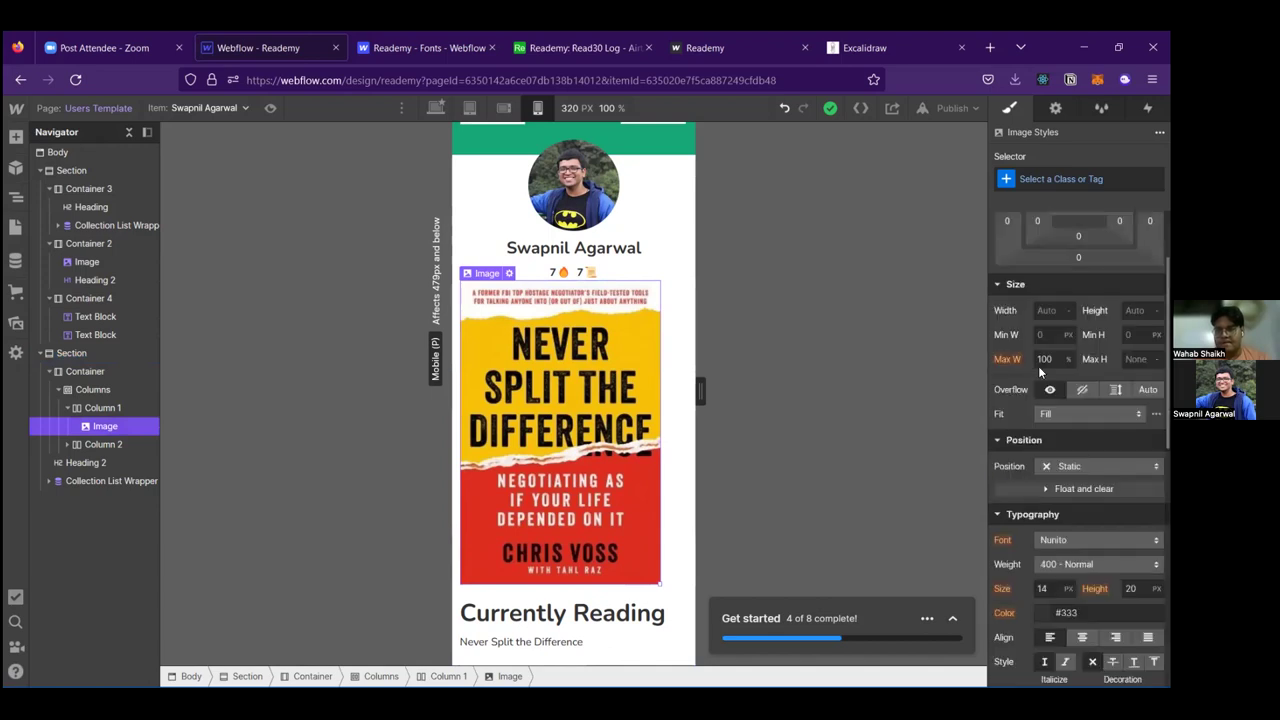
left_click(1044, 357)
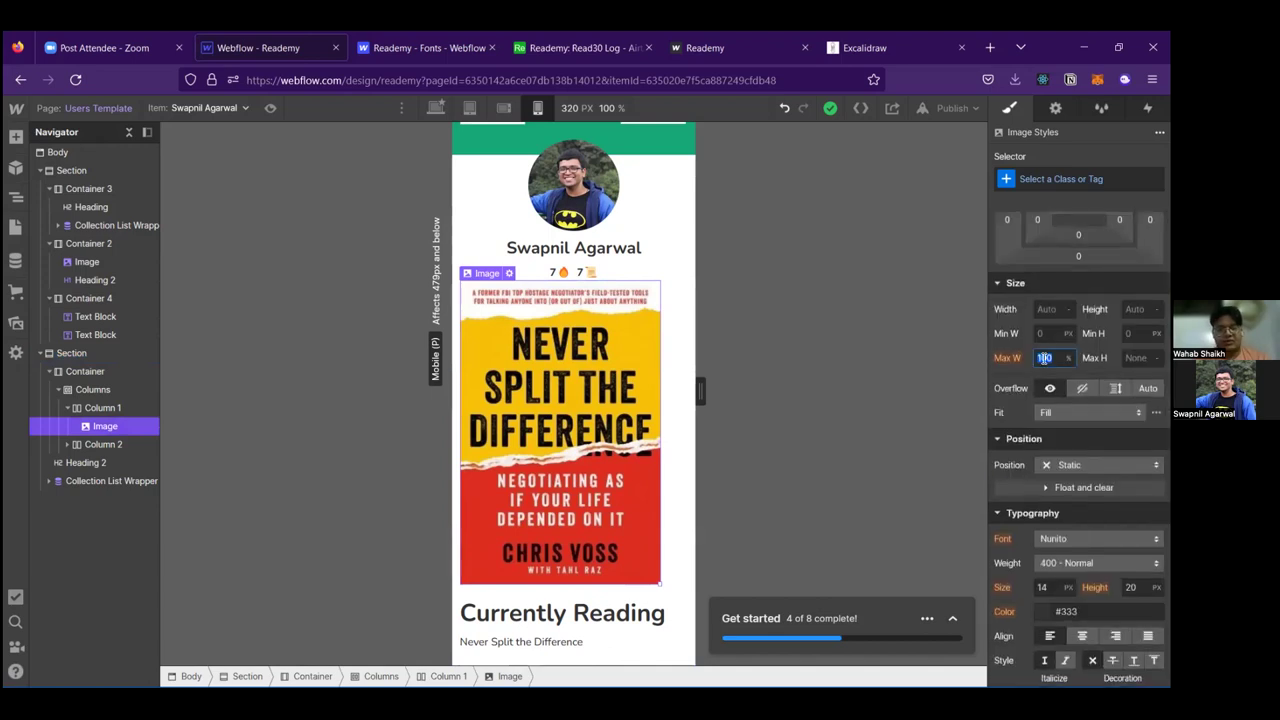
type("30")
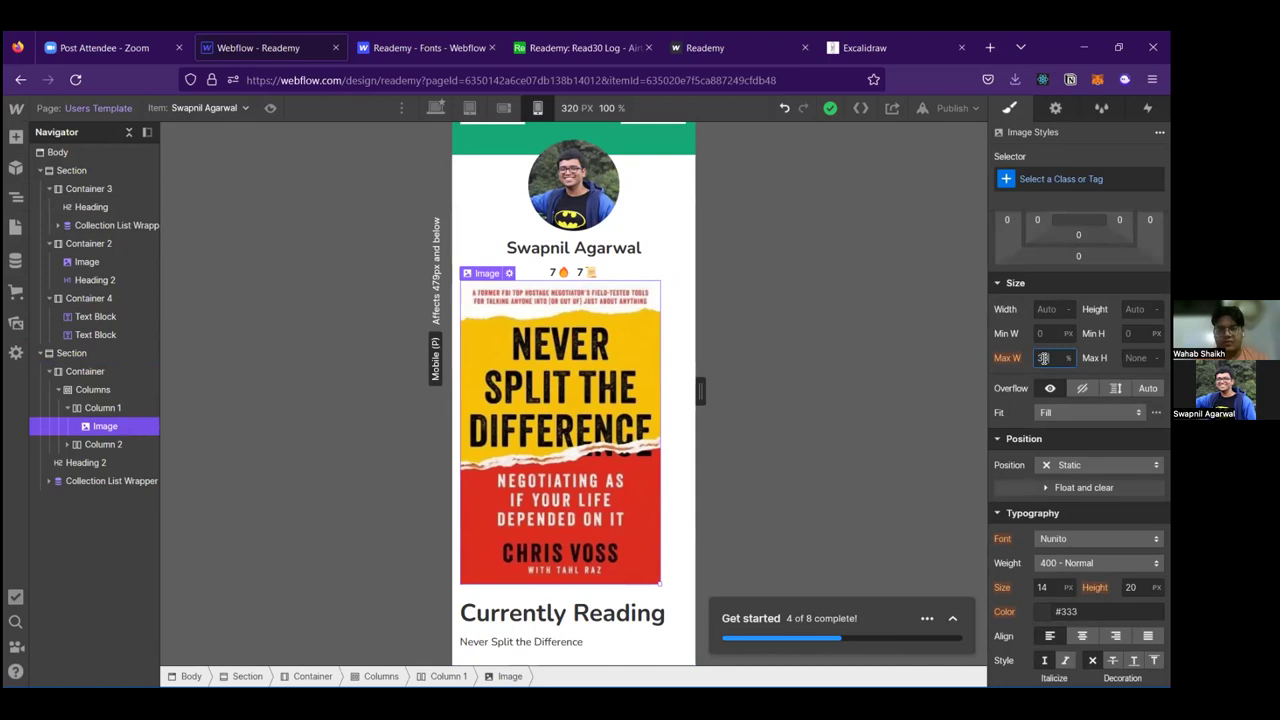
key("Return")
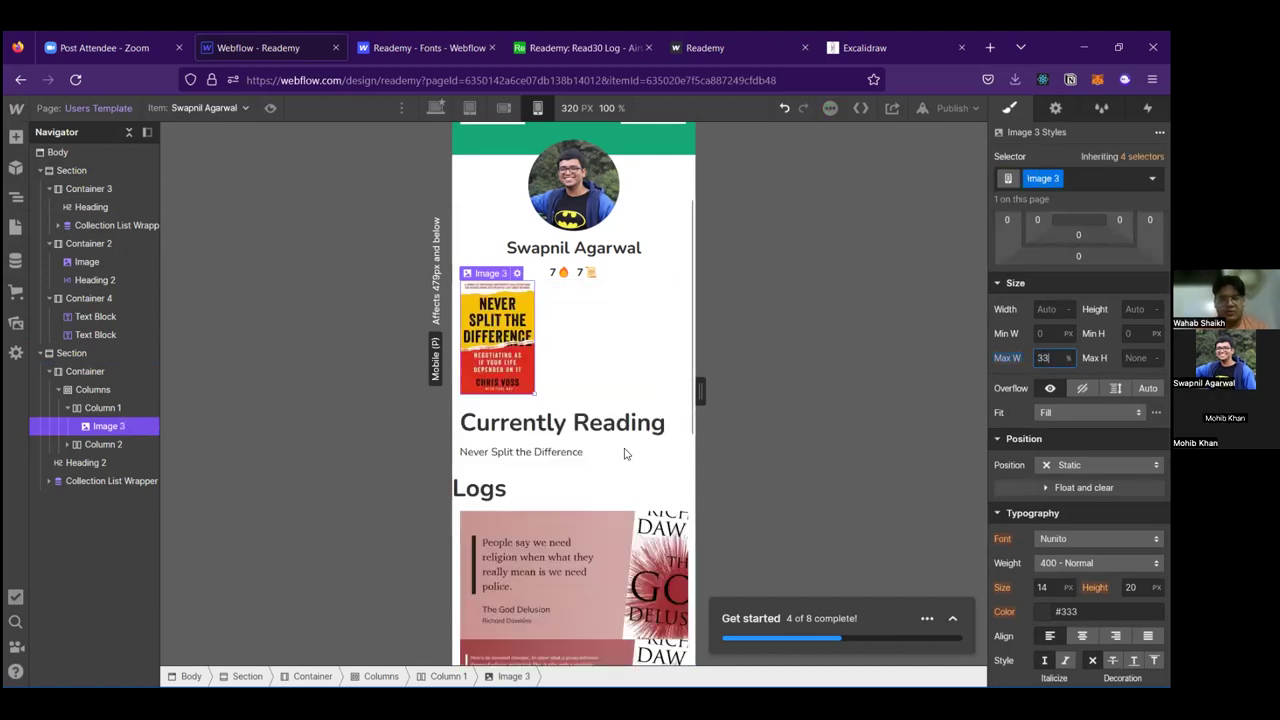
scroll(519, 242, "up", 1)
scroll(519, 242, "up", 1)
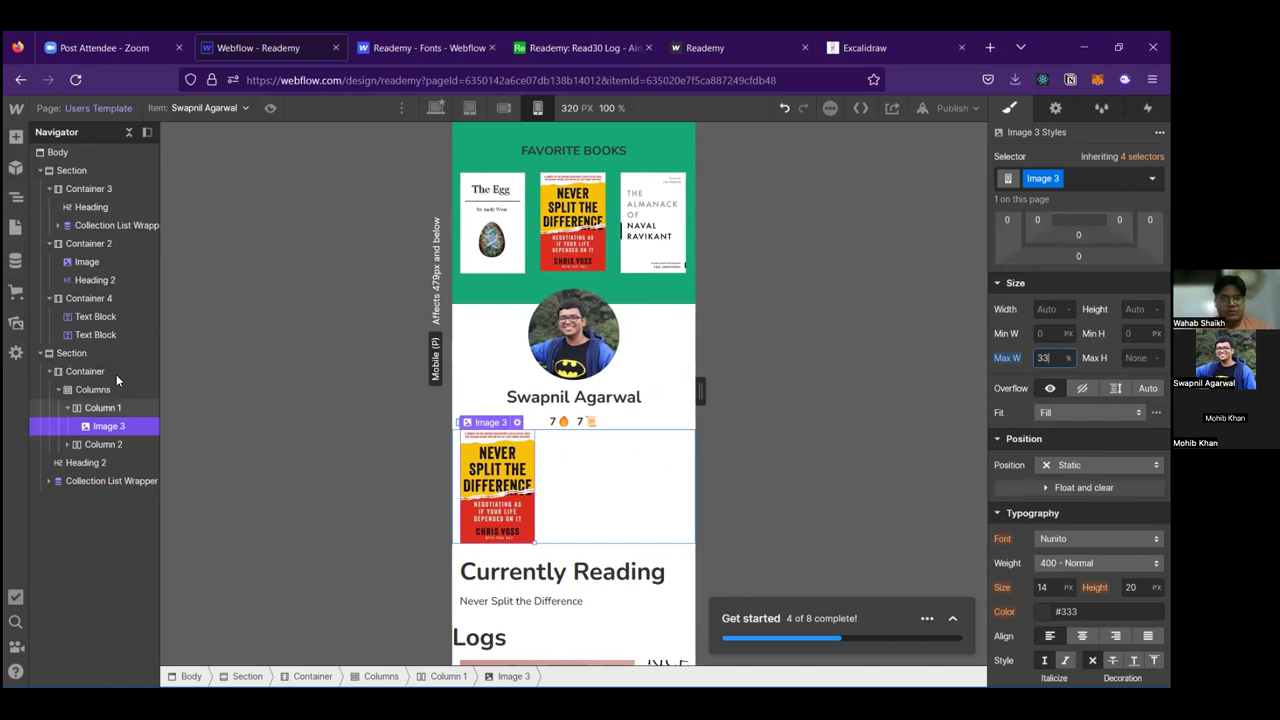
left_click(112, 382)
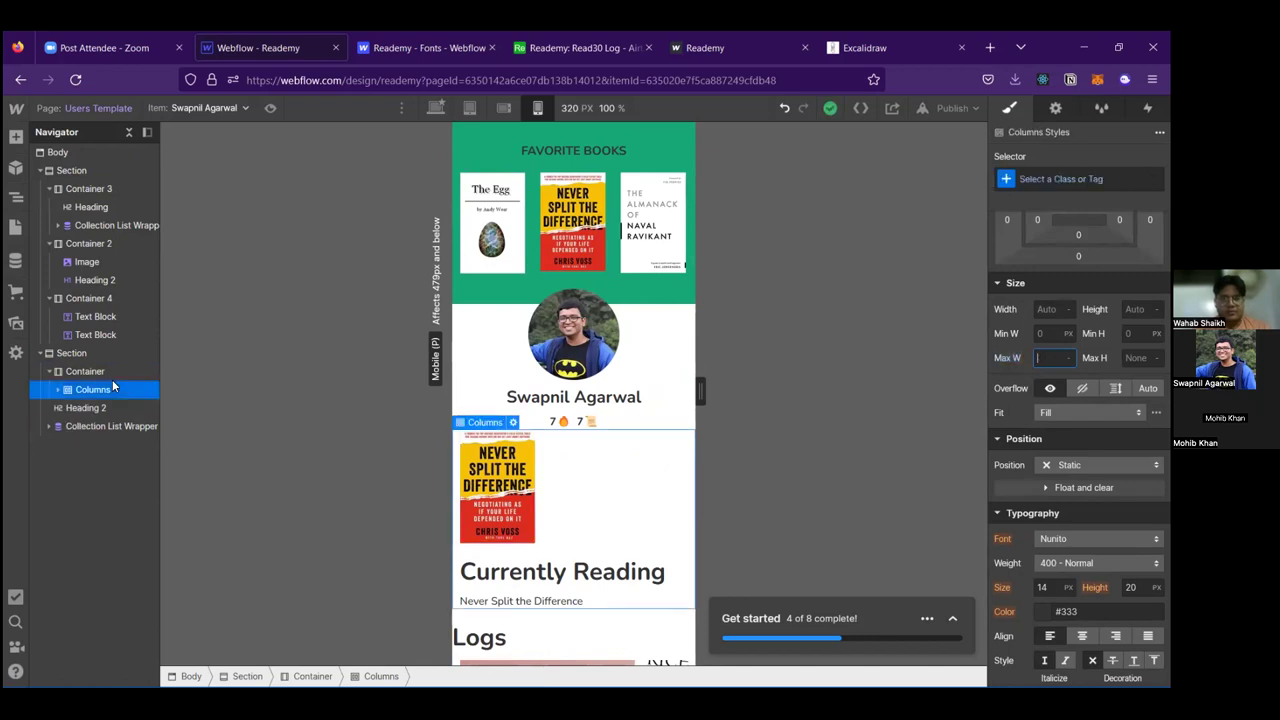
Set the container around the Currently Reading columns to Flex display.
left_click(50, 371)
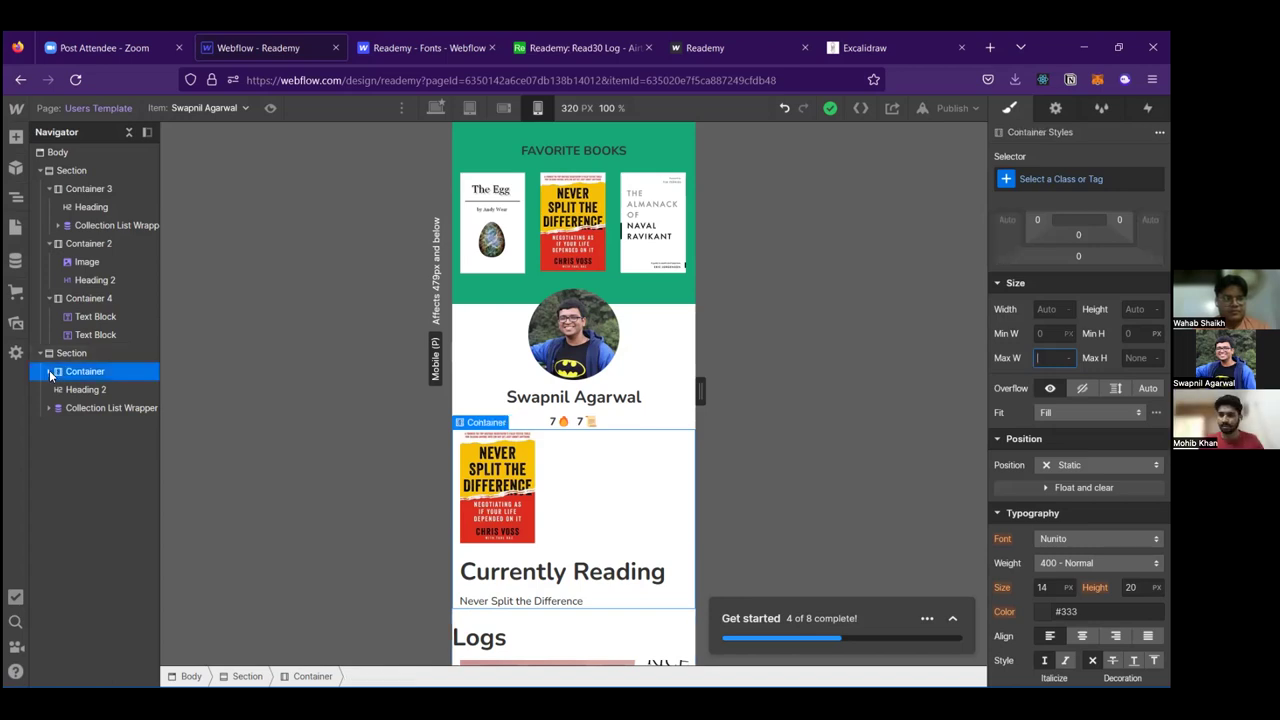
left_click(50, 372)
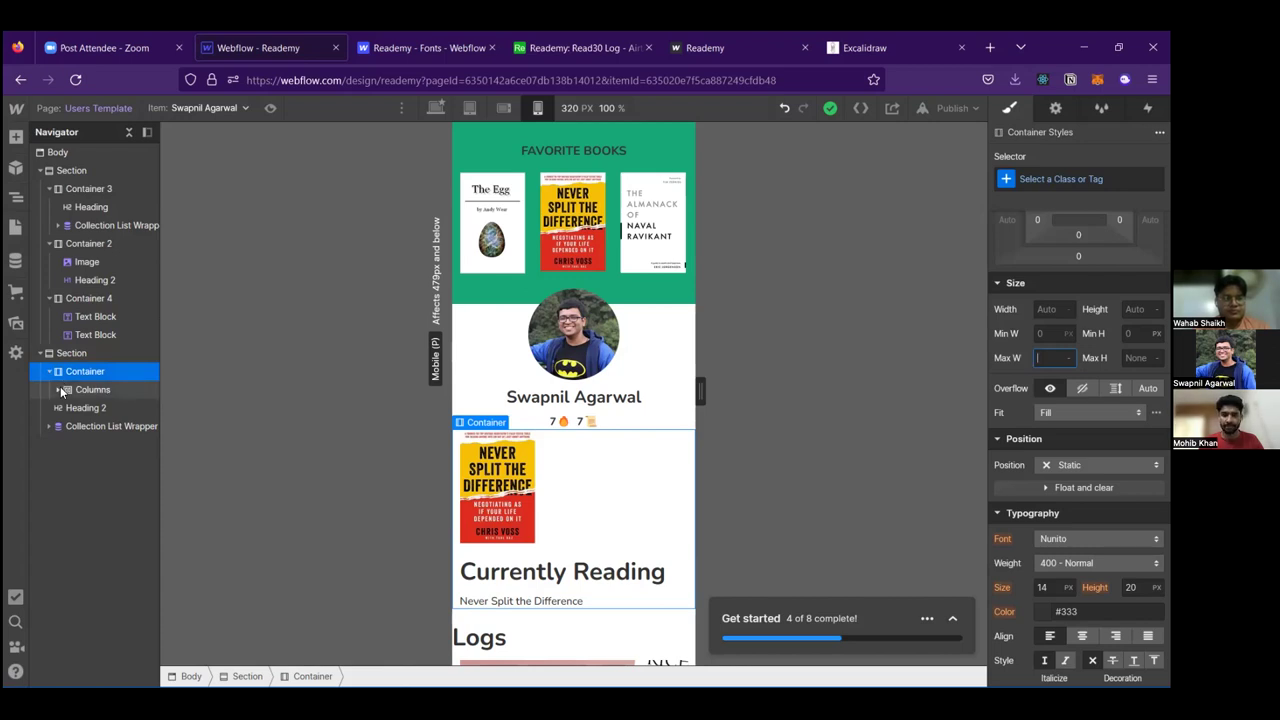
left_click(66, 390)
left_click(49, 372)
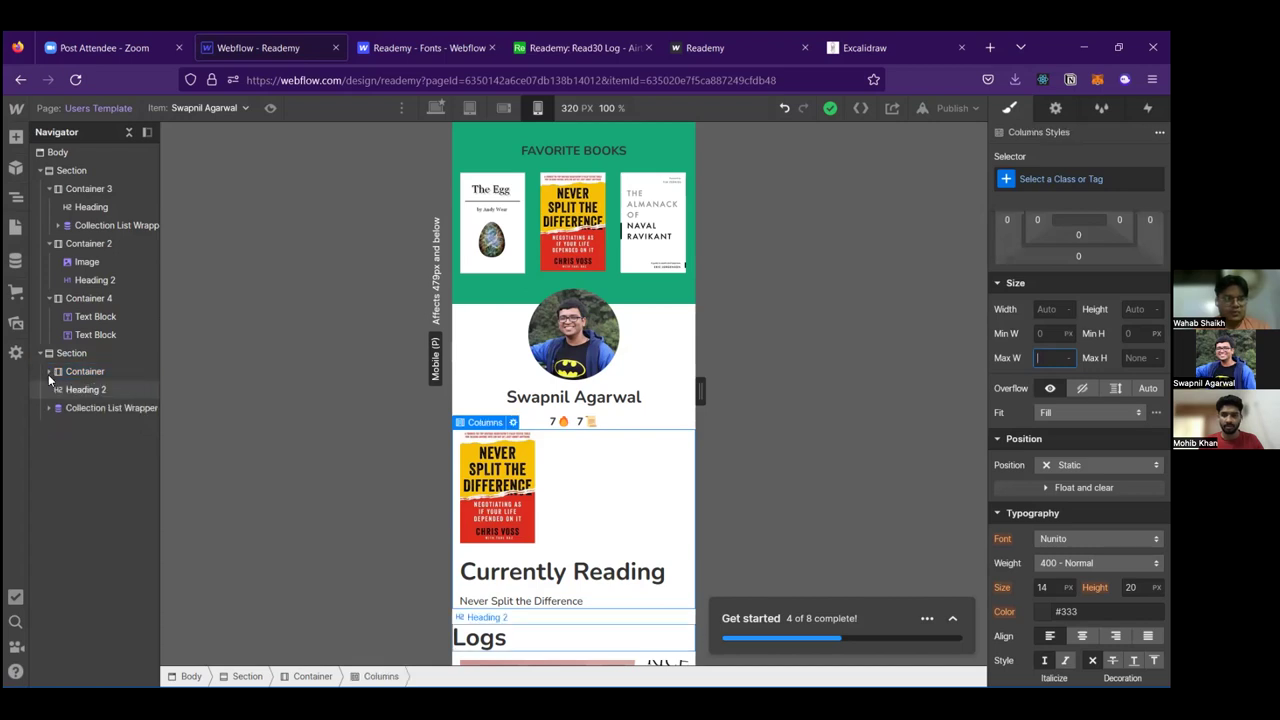
left_click(58, 374)
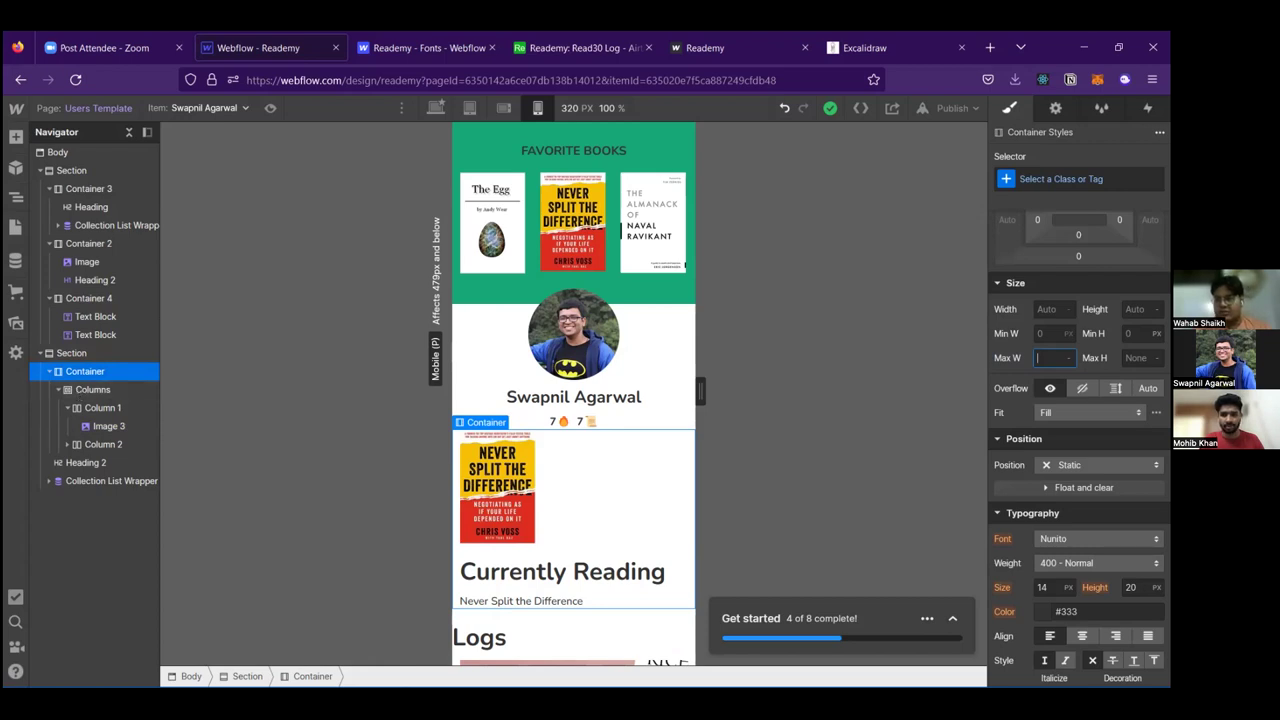
scroll(1078, 450, "up", 2)
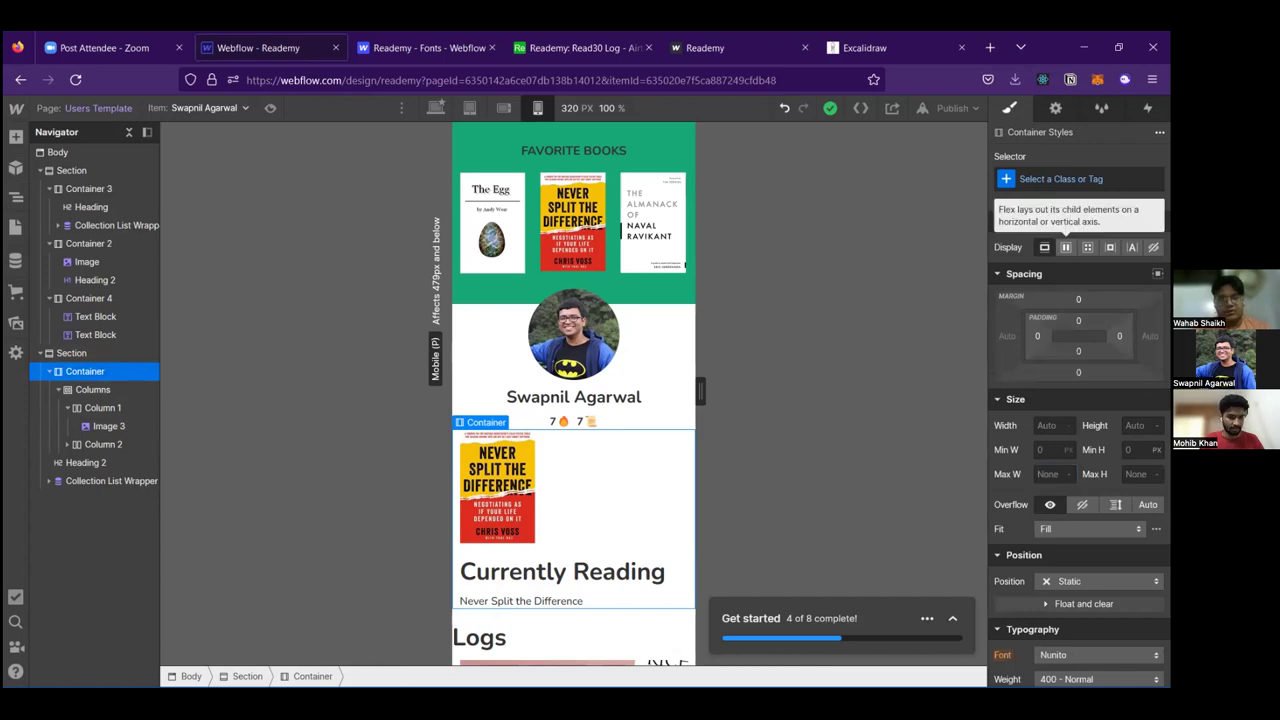
left_click(1065, 247)
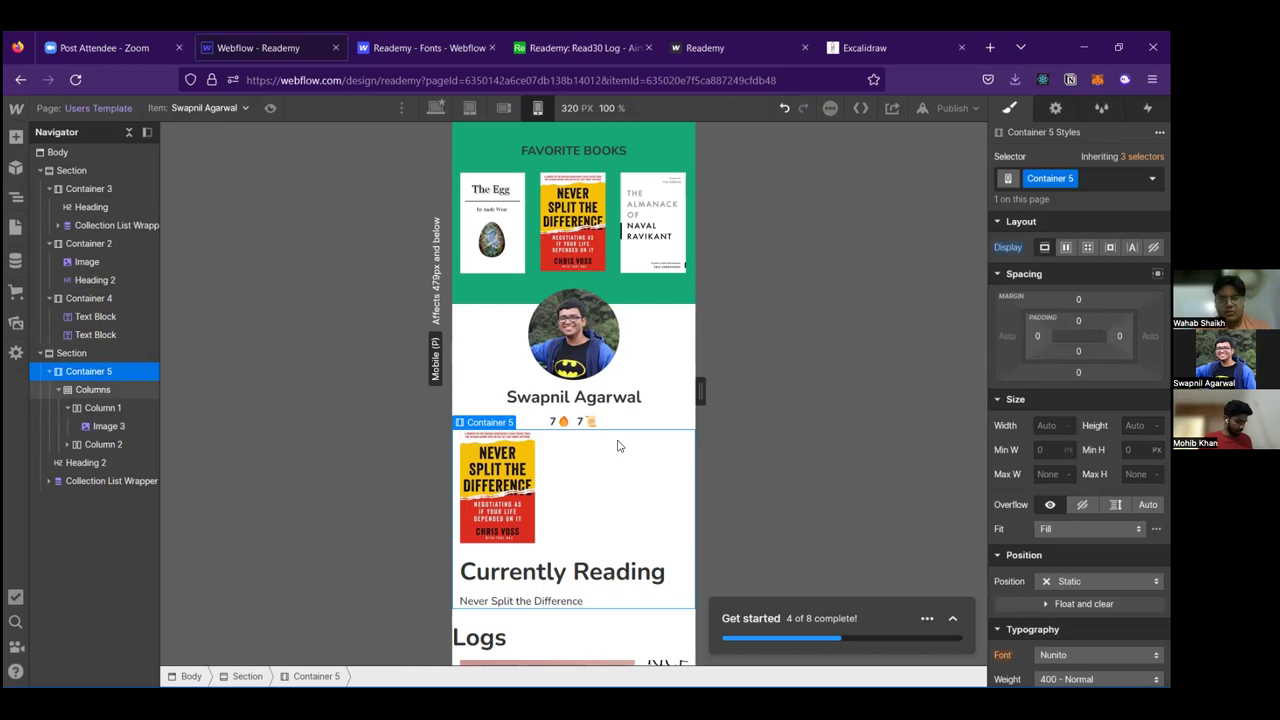
In the Navigator, drag Image 3 out of Column 1 so the book cover sits above Columns.
left_click(96, 390)
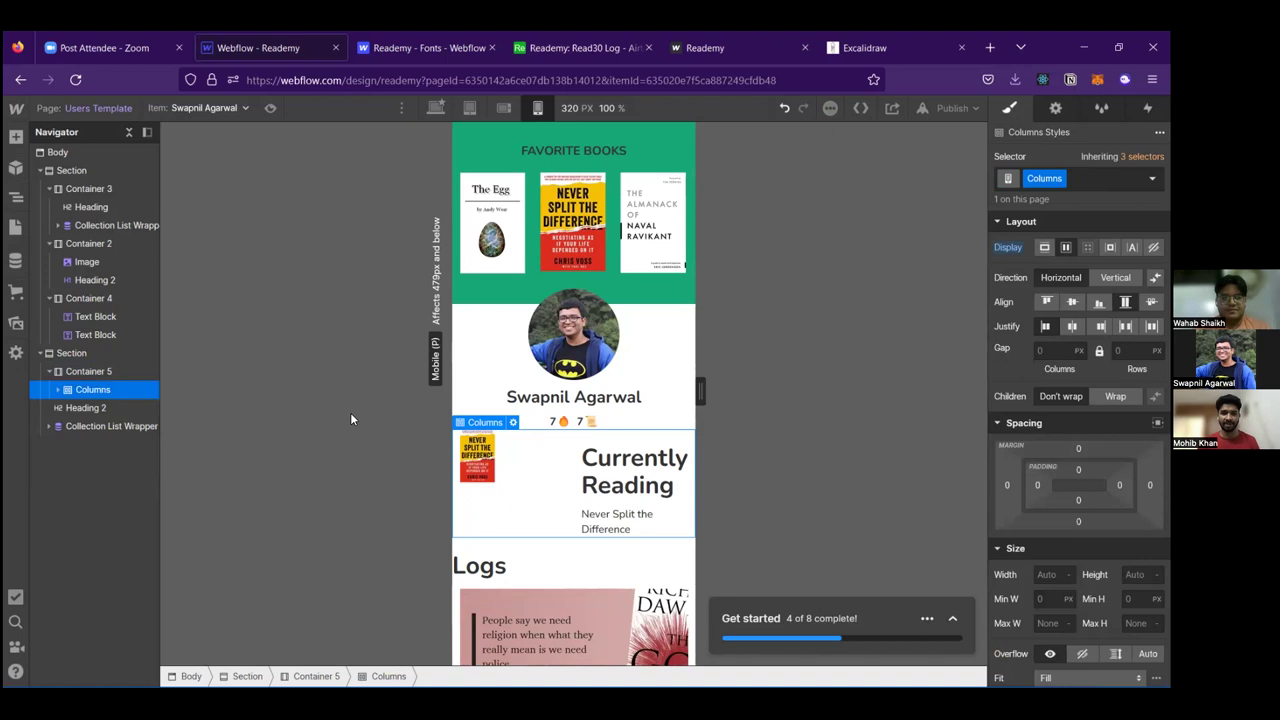
left_click(58, 392)
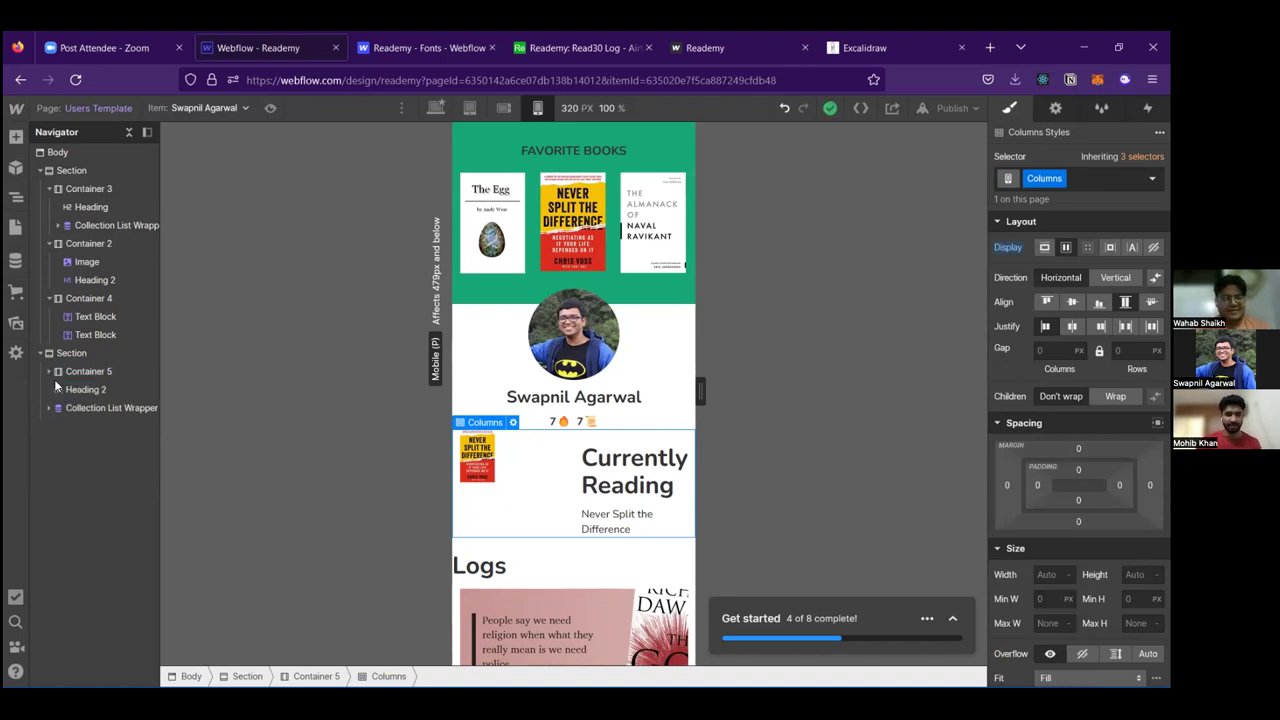
left_click(52, 375)
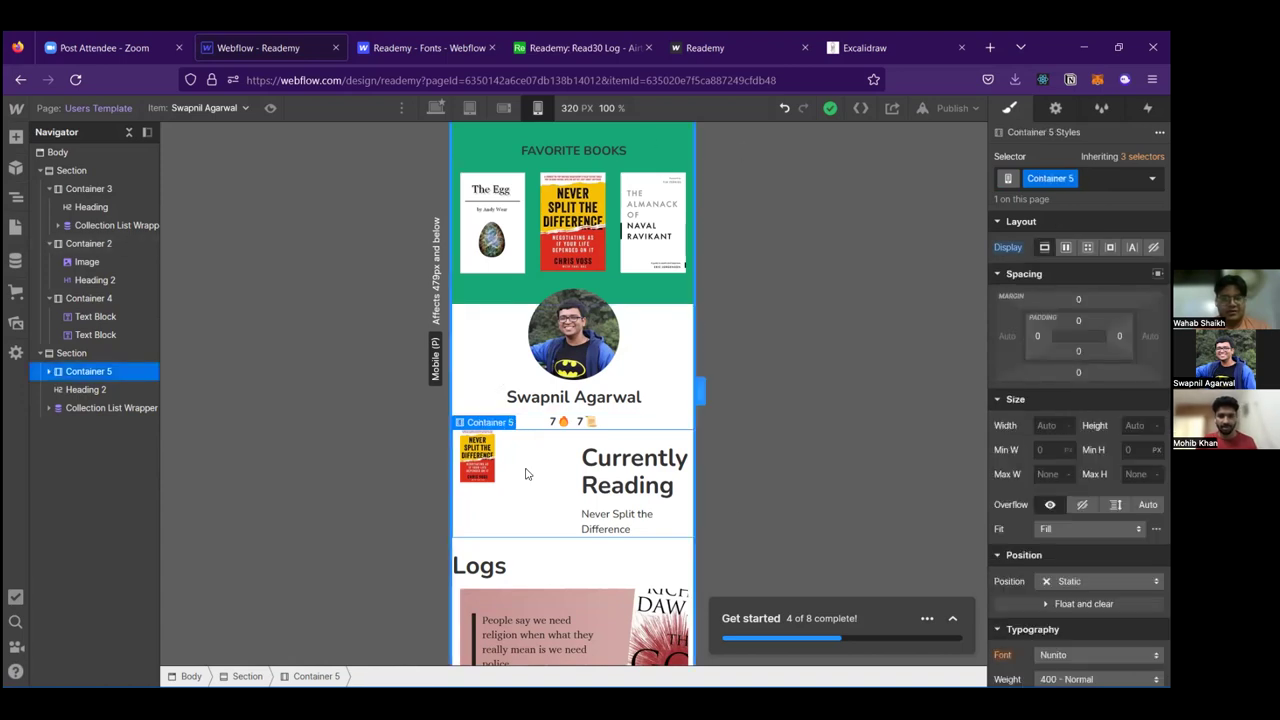
left_click(49, 375)
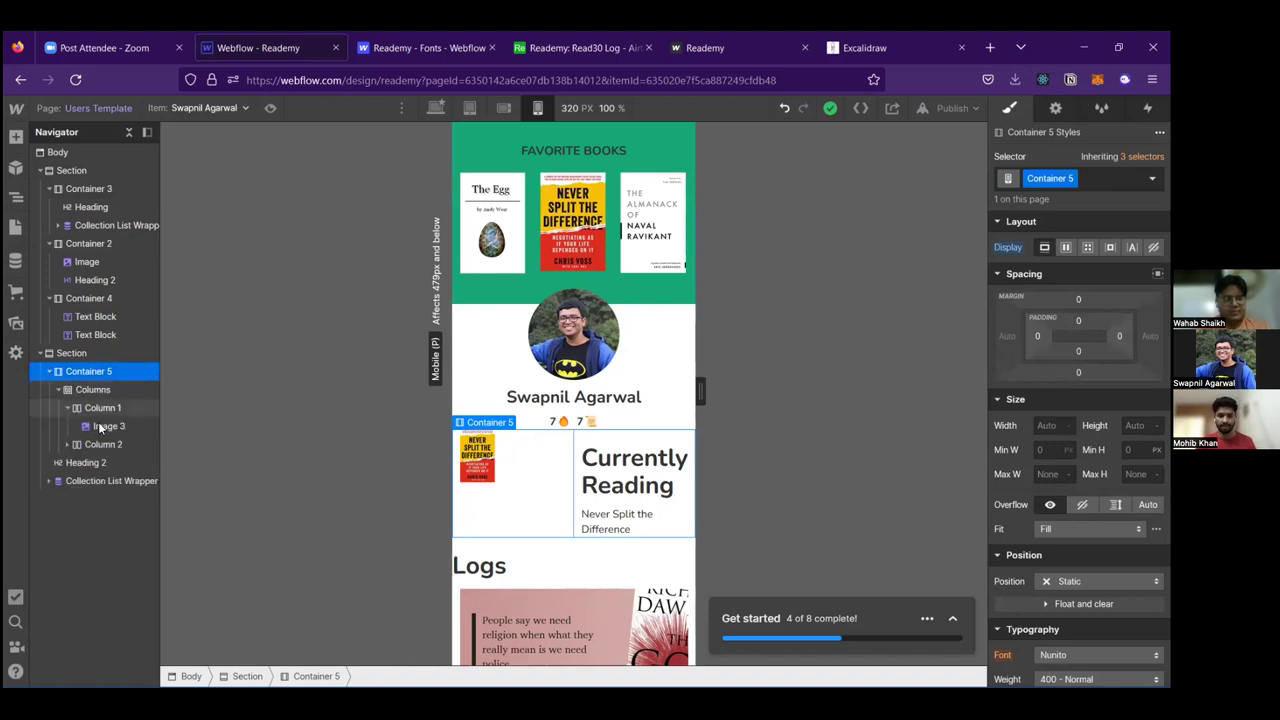
left_click_drag(93, 383, 95, 373)
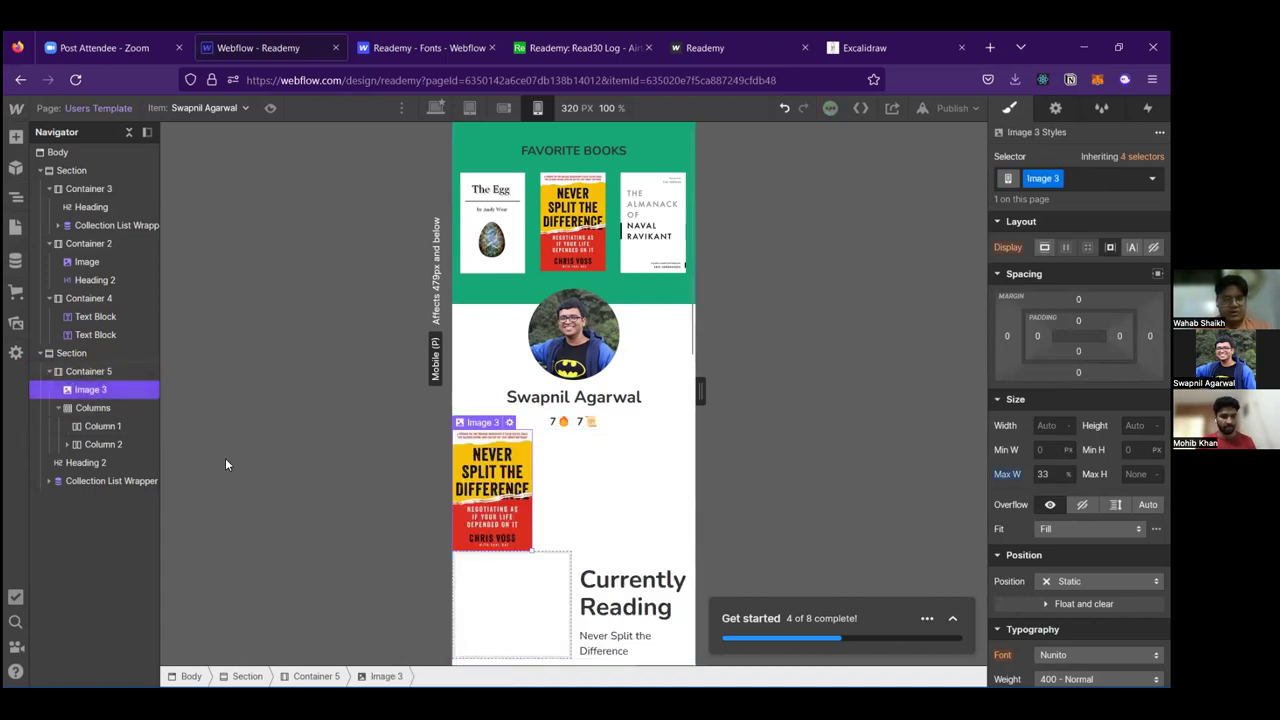
left_click(66, 442)
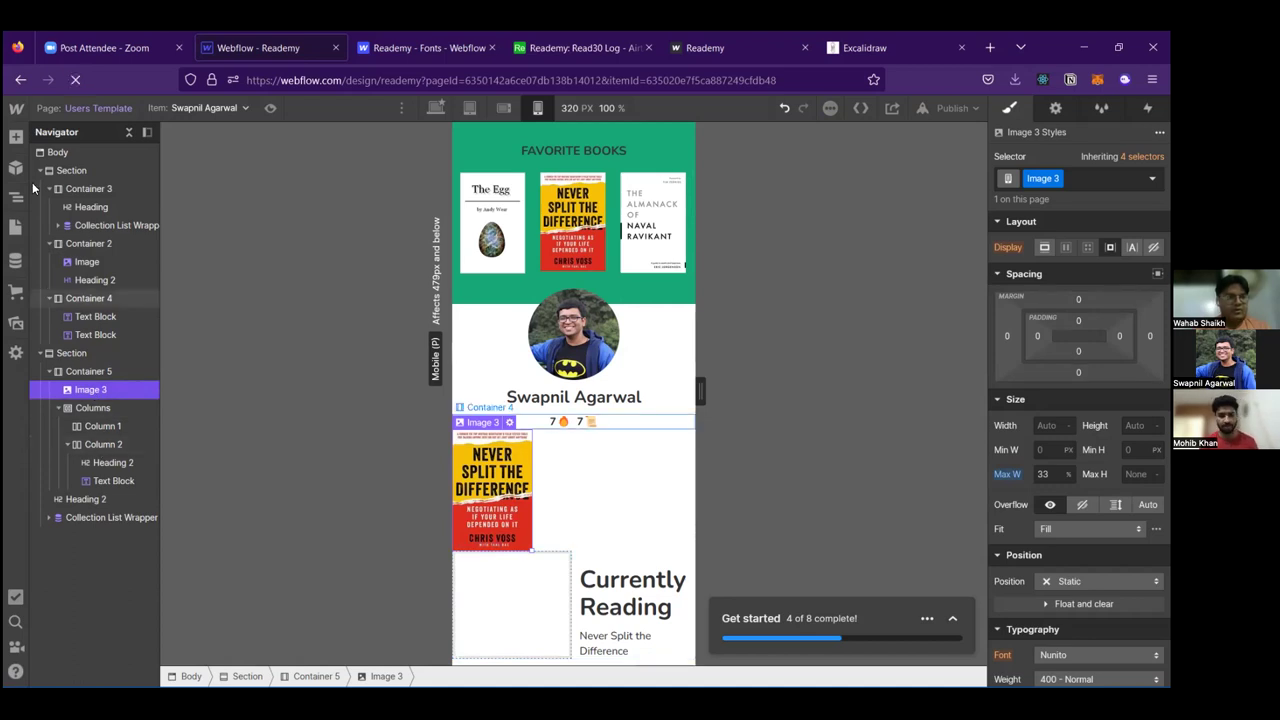
key("a")
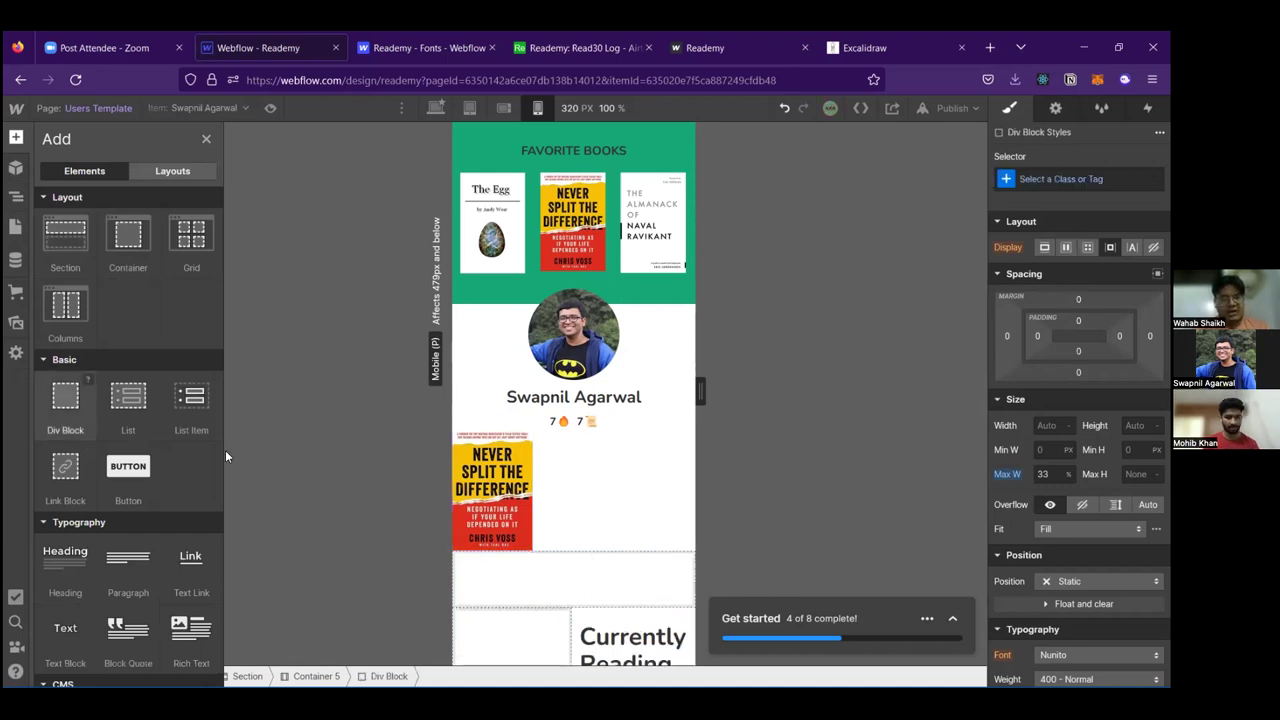
Add a Div Block under the cover, move Heading 2 and the title into it, and delete Columns.
key("z")
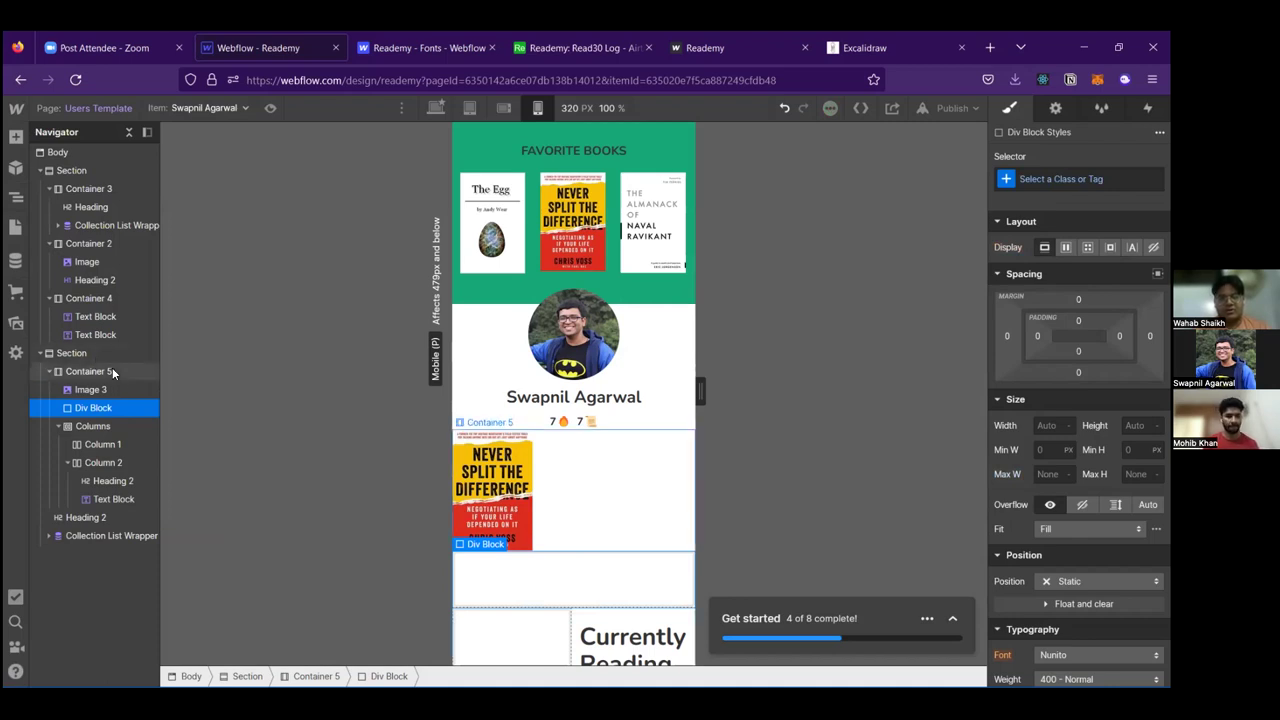
left_click(112, 483)
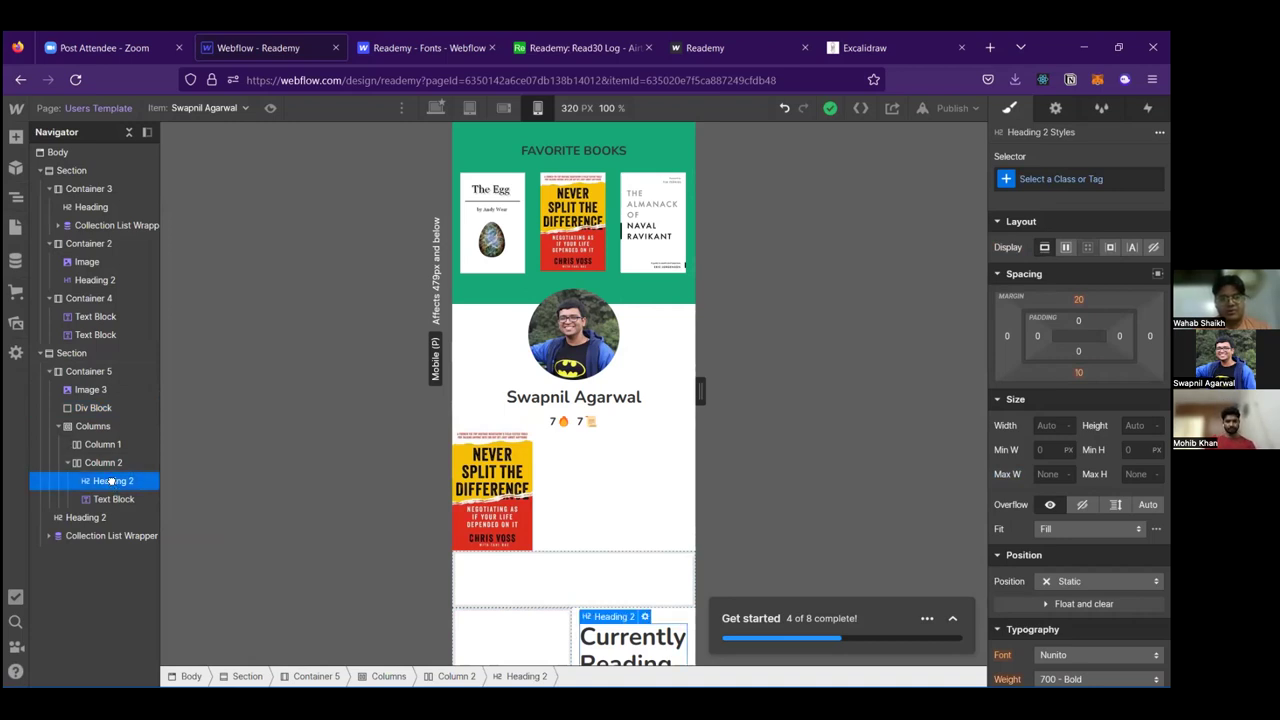
left_click_drag(105, 417, 108, 426)
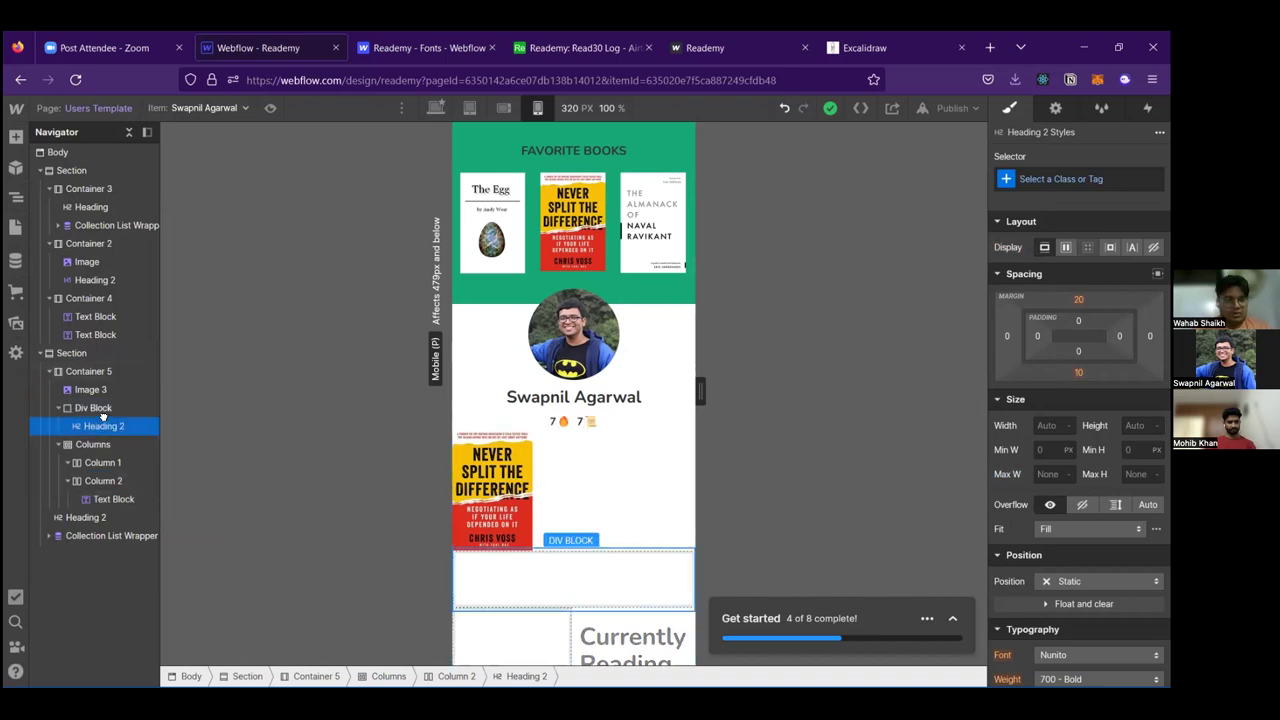
left_click_drag(117, 497, 122, 443)
left_click_drag(120, 439, 116, 443)
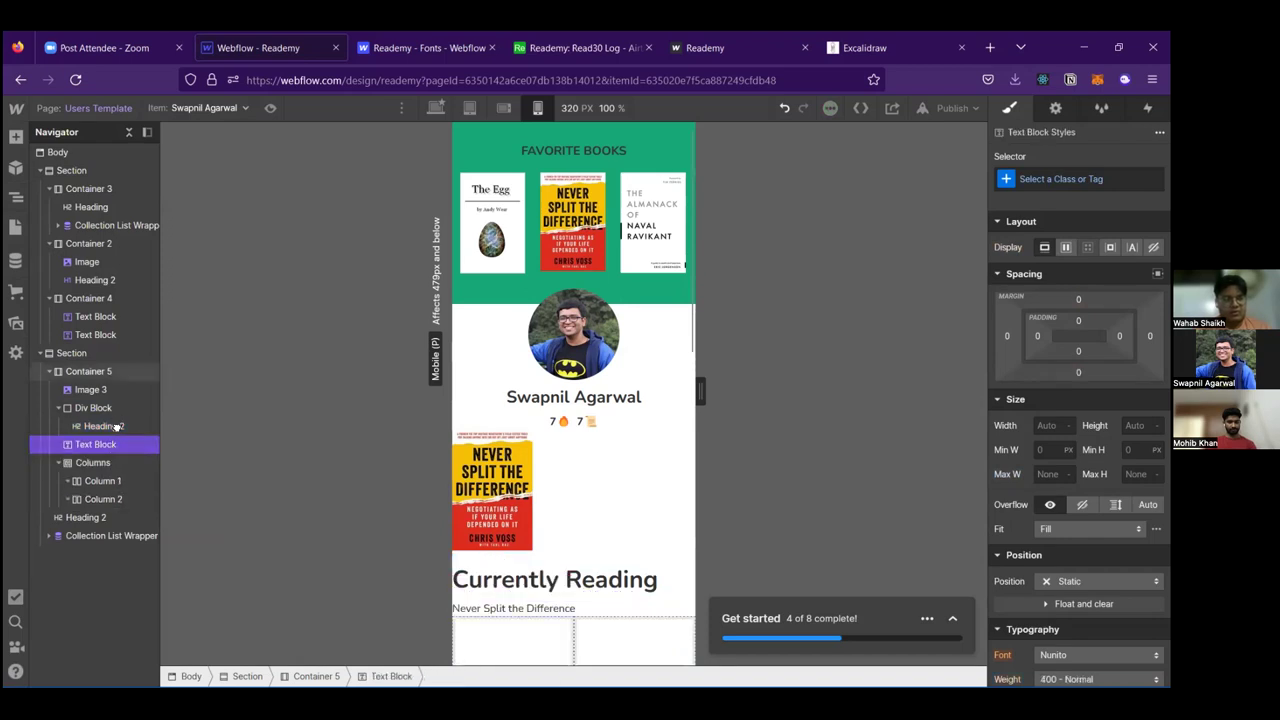
left_click_drag(113, 427, 113, 427)
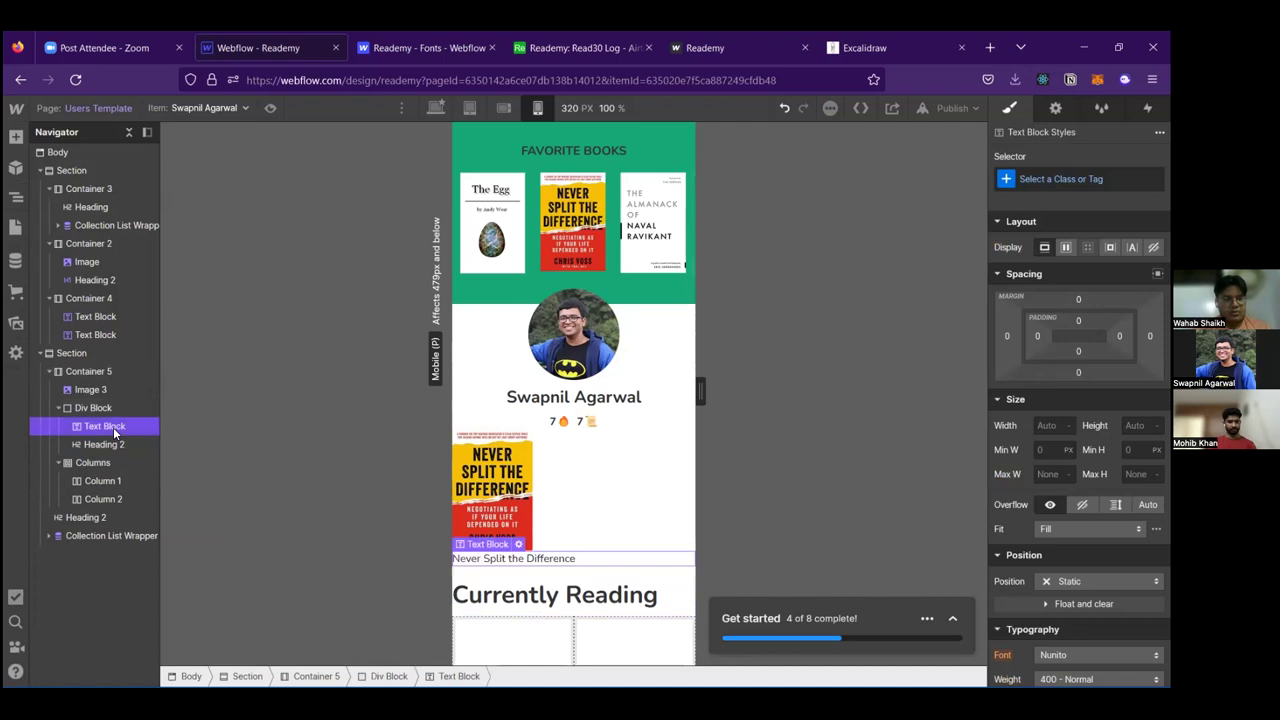
left_click_drag(112, 442, 118, 426)
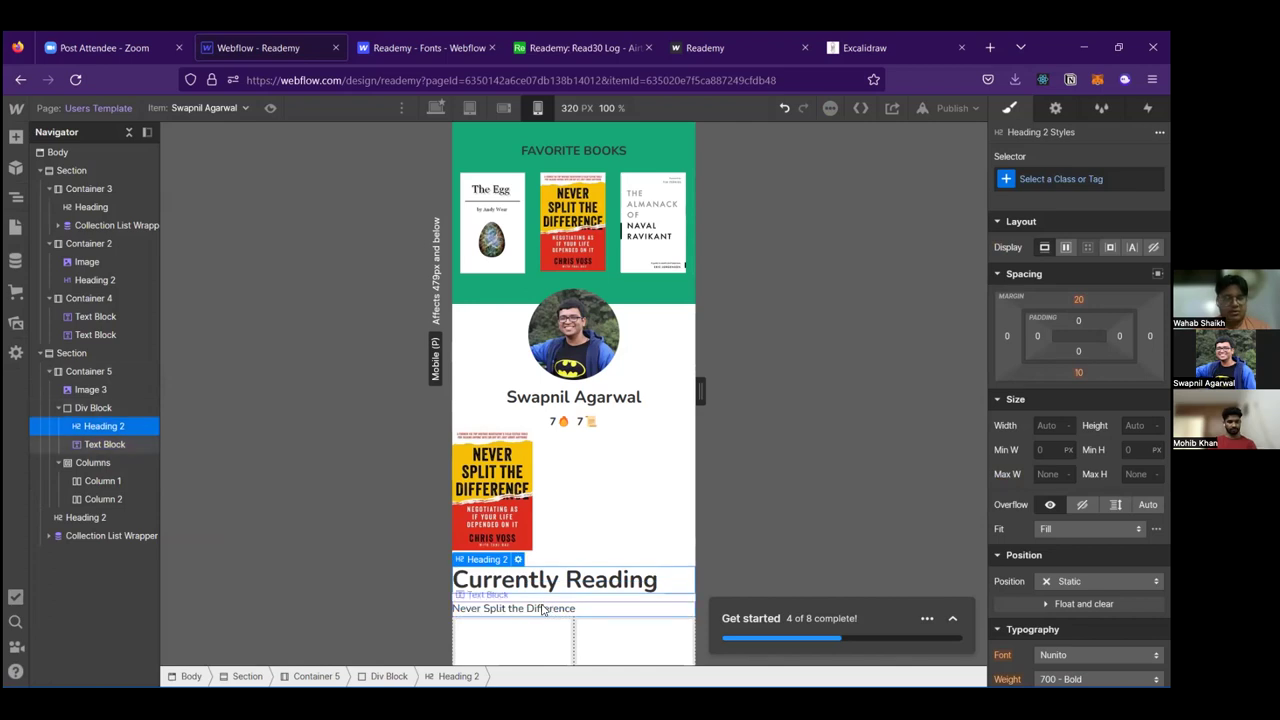
left_click(106, 462)
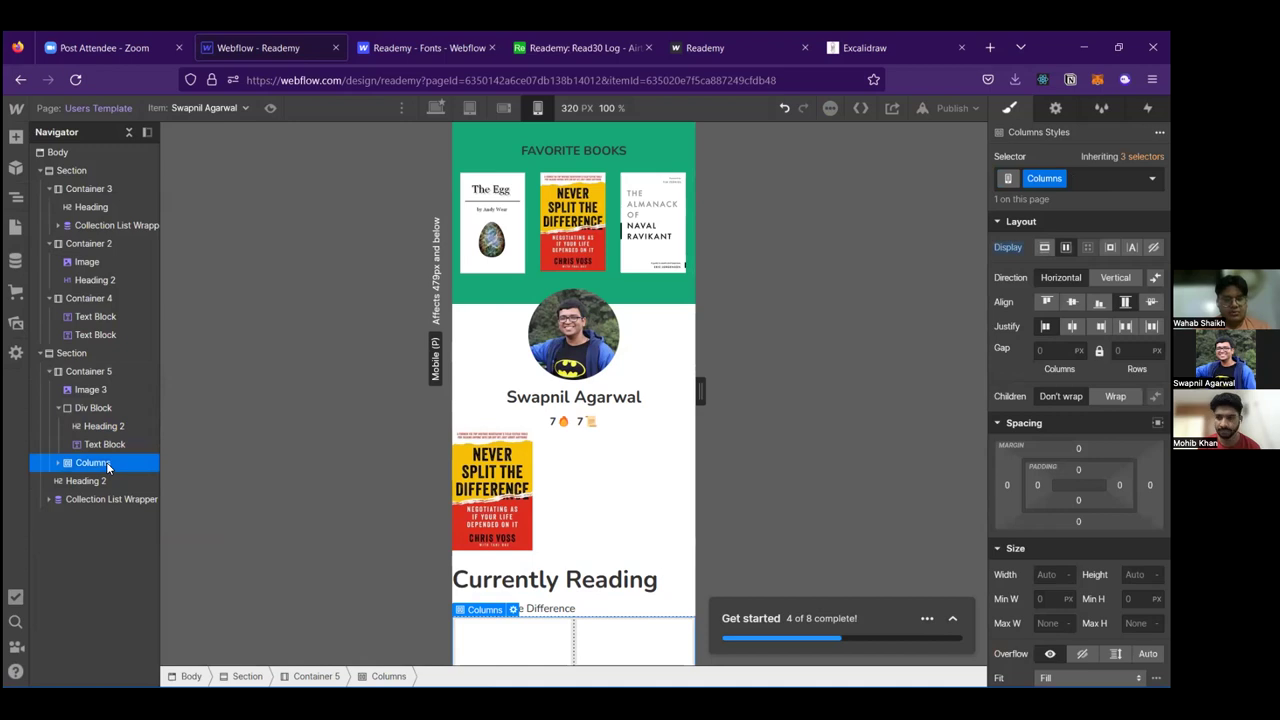
key("Delete")
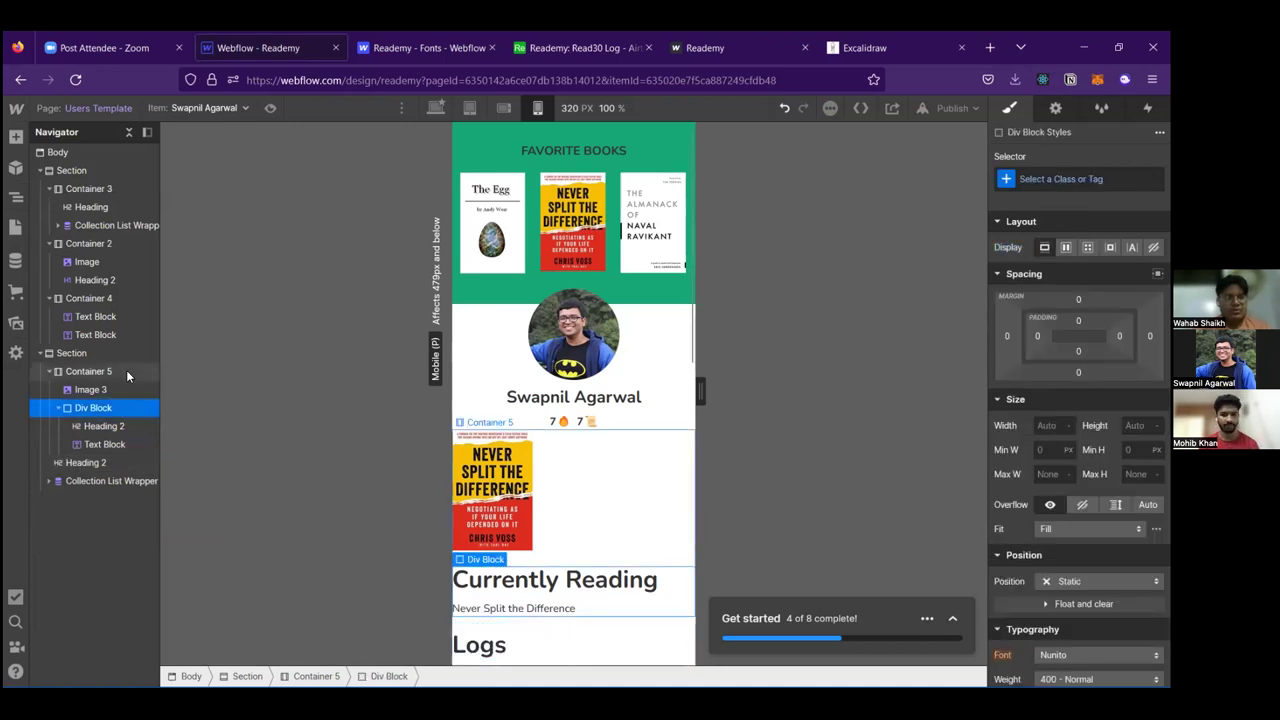
Set Container 5 to a horizontal flex layout so the cover and text sit side by side.
left_click(126, 370)
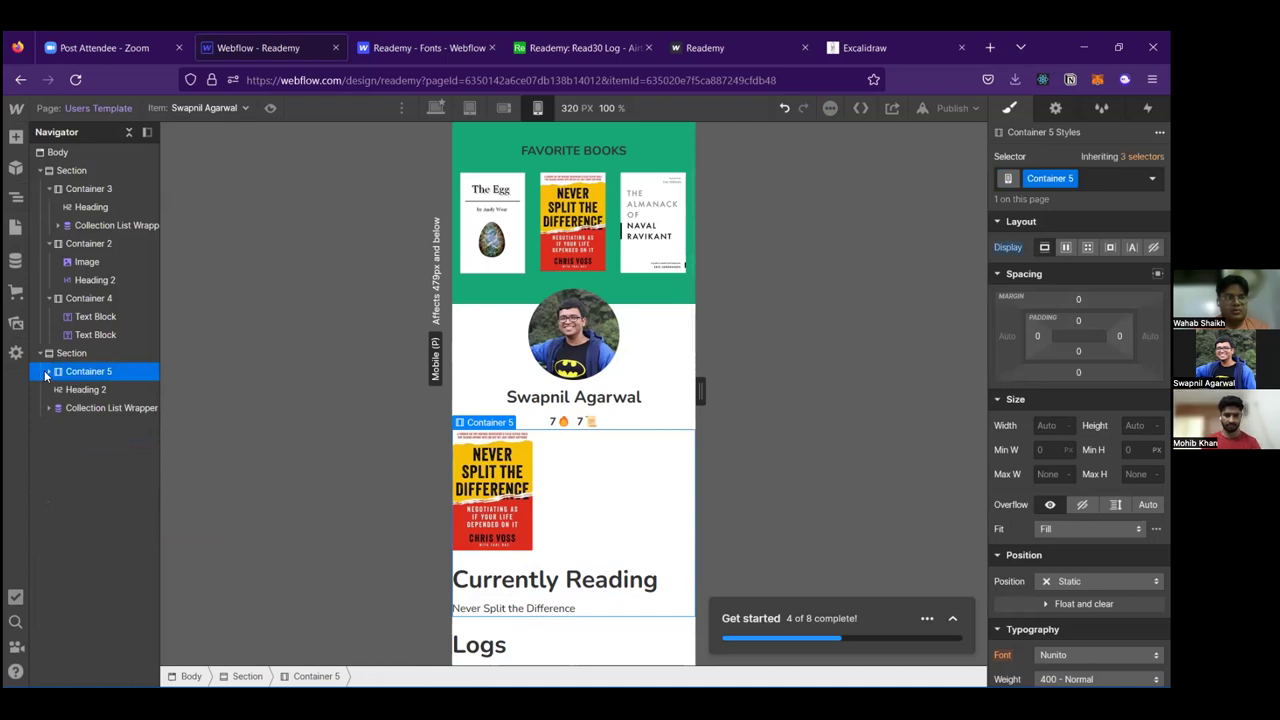
left_click(46, 372)
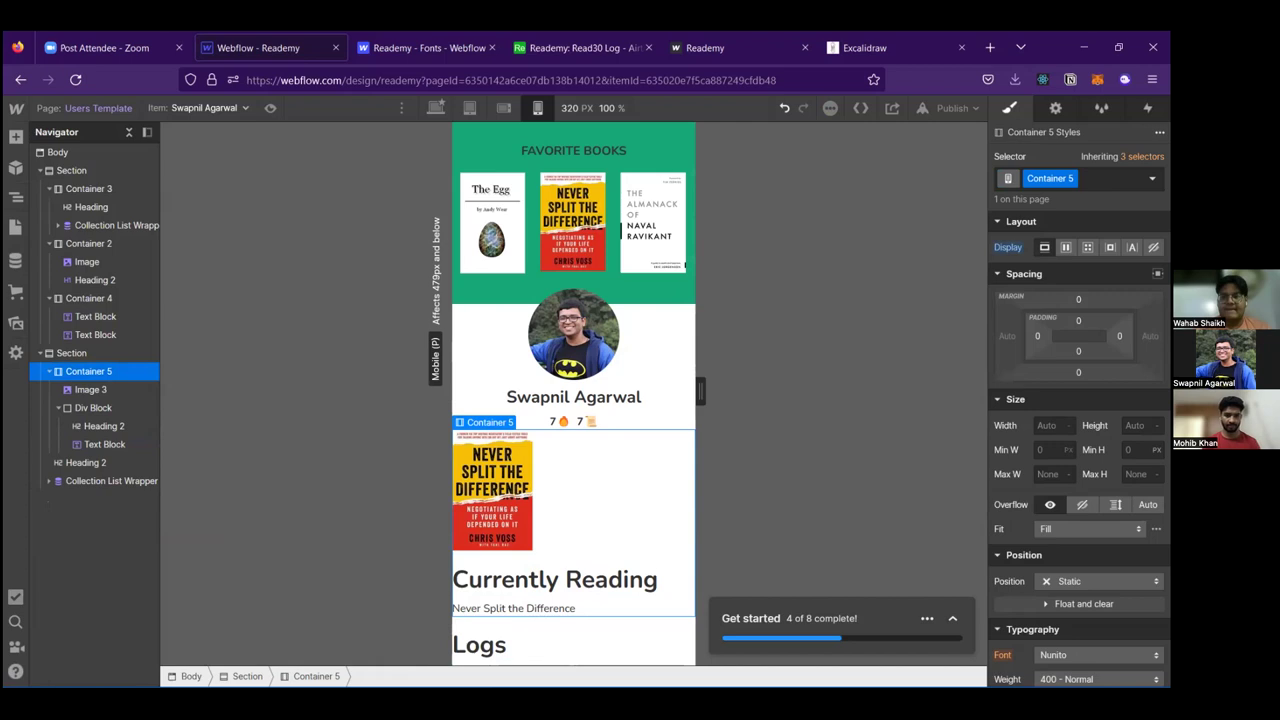
key("ctrl+r")
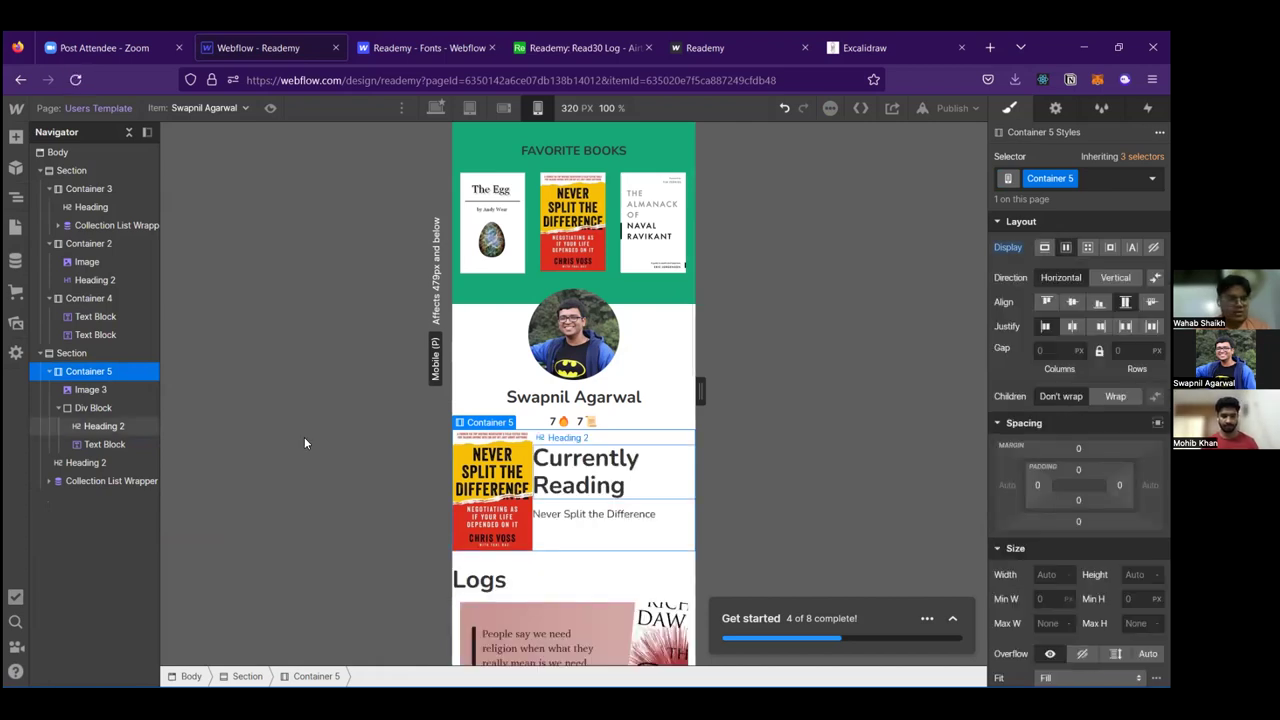
left_click(119, 428)
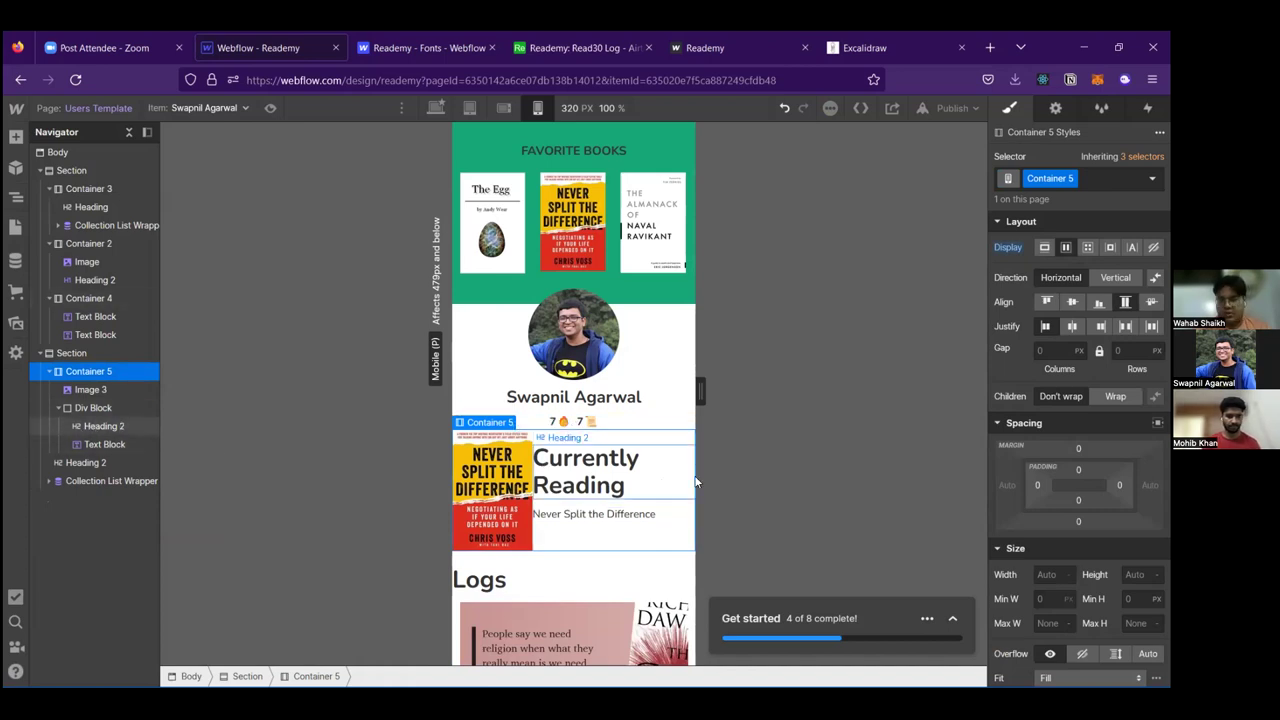
Change the Currently Reading heading to an H3 at 16 px with its line height cleared.
left_click(588, 150)
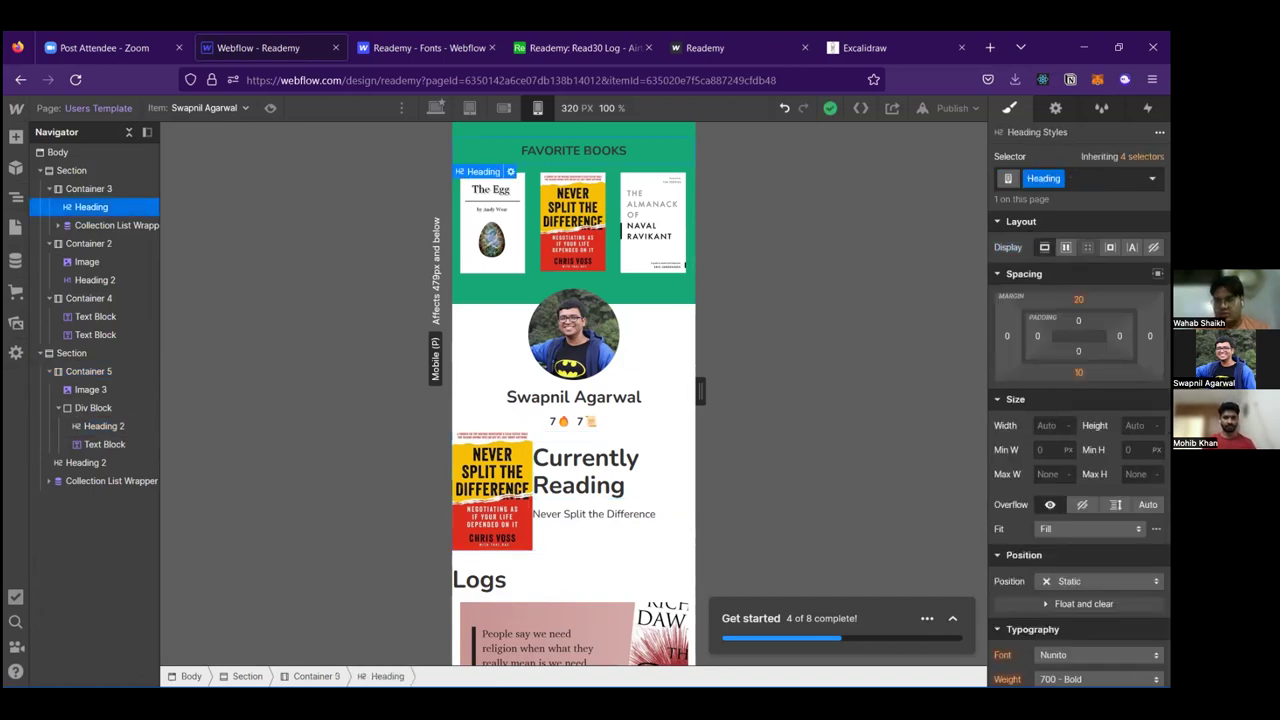
scroll(1080, 450, "down", 4)
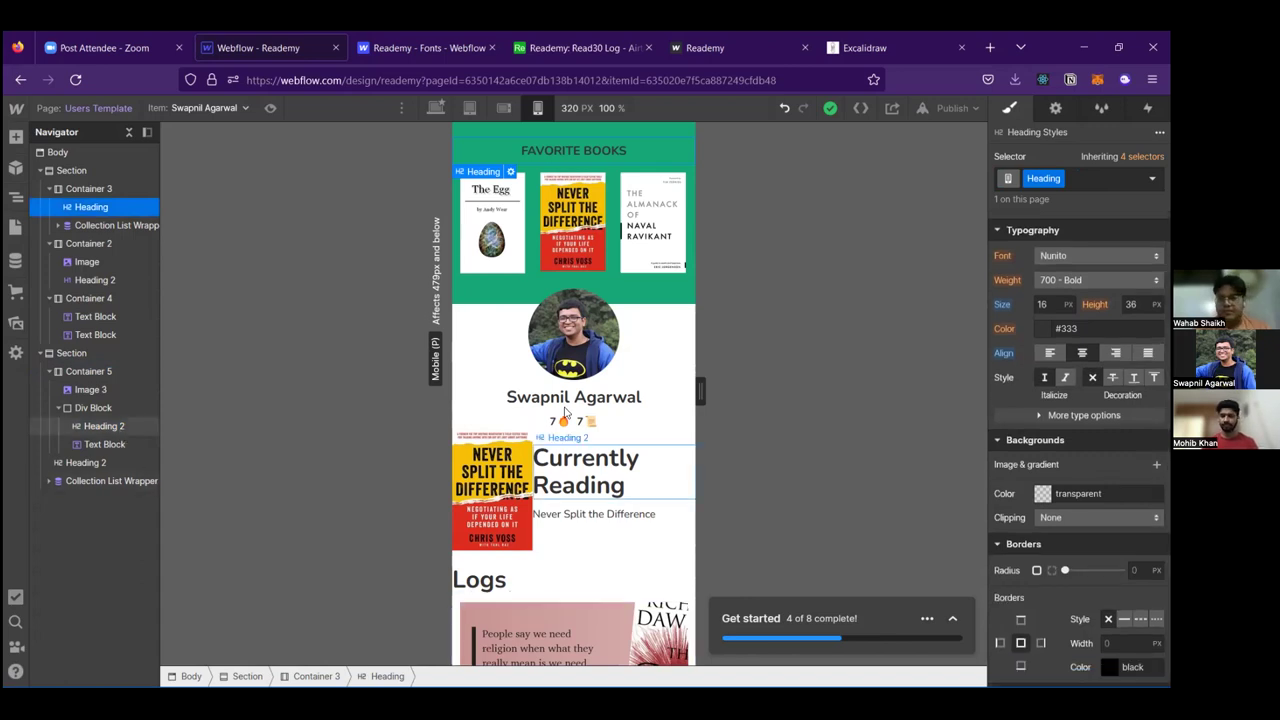
left_click(115, 428)
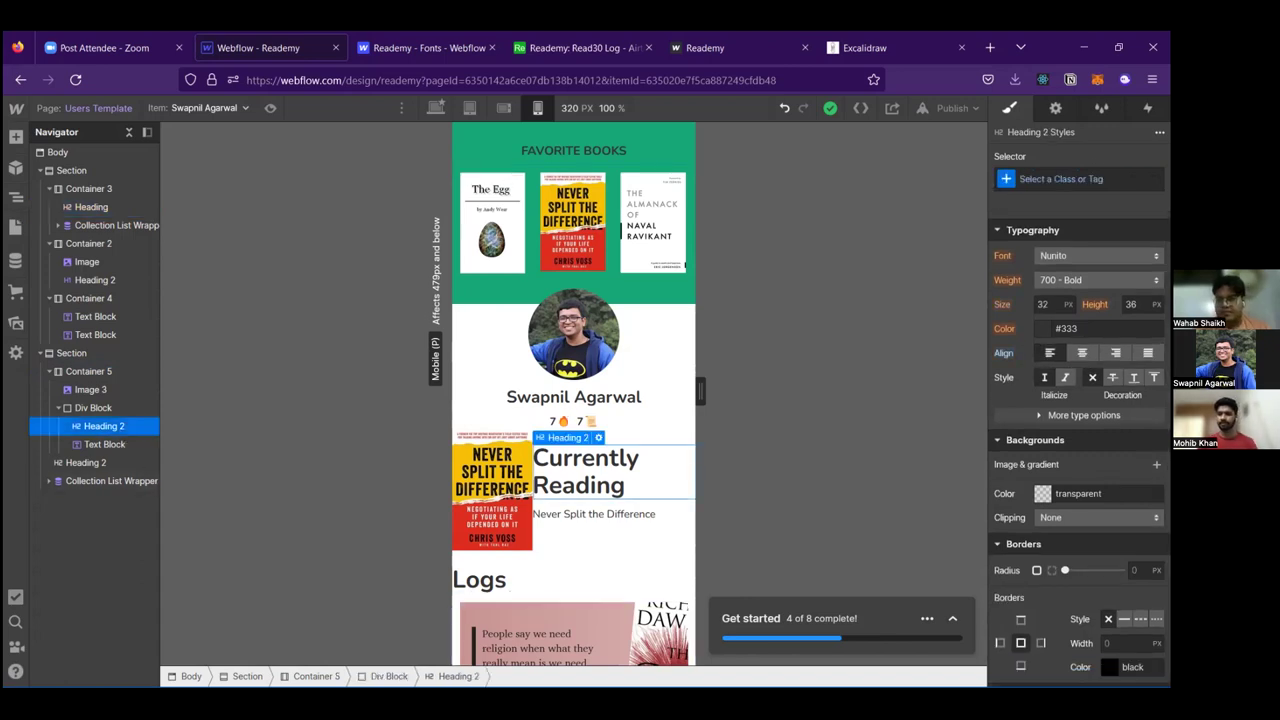
left_click(1045, 309)
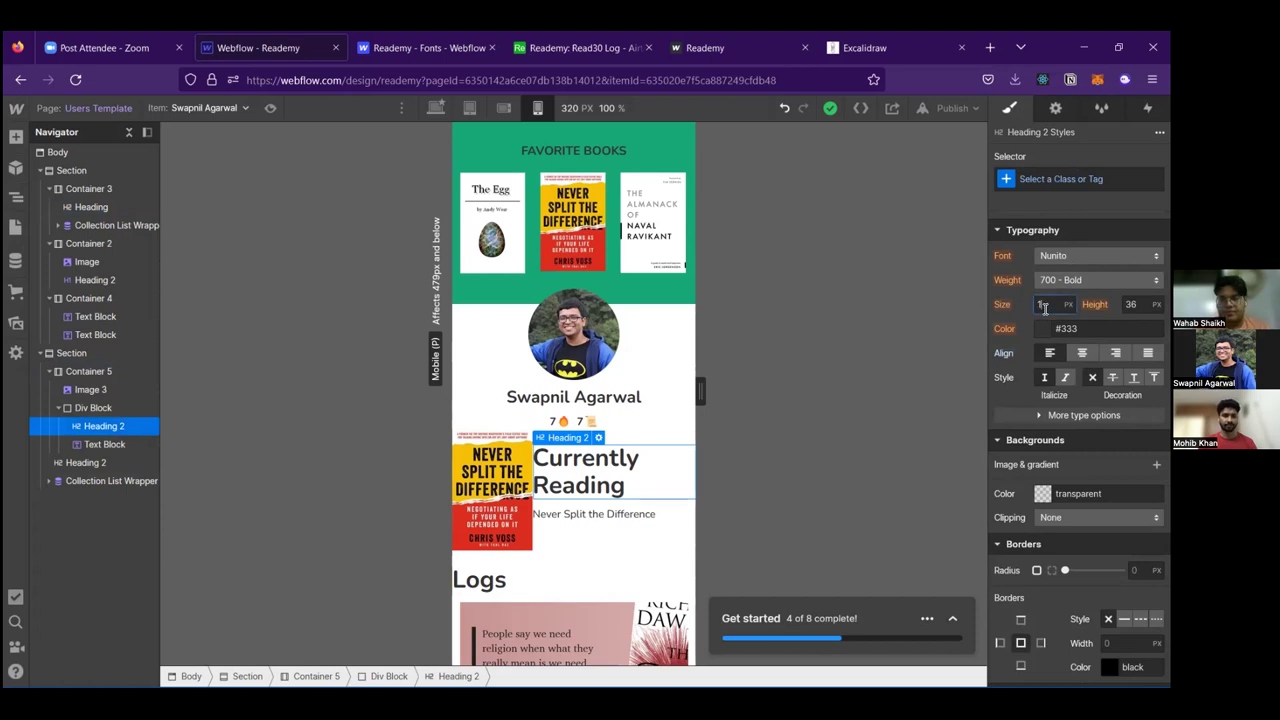
key("ctrl+z")
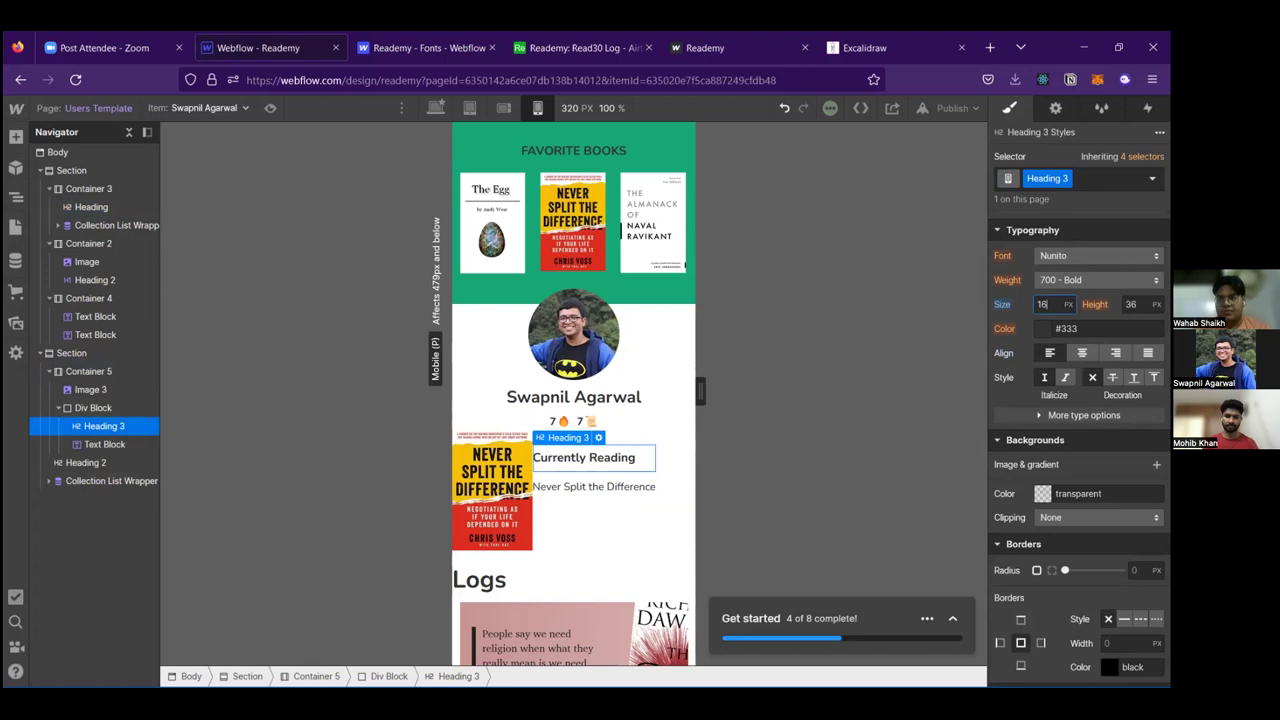
key("Tab")
key("BackSpace")
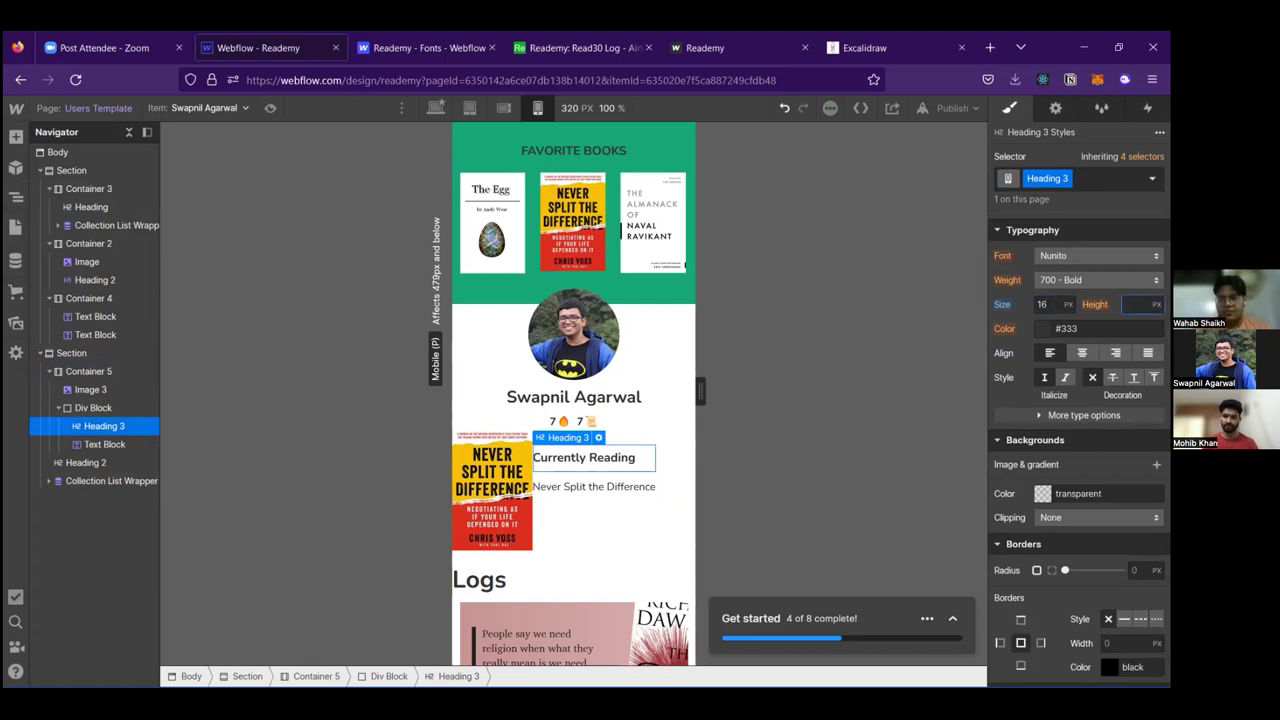
scroll(1080, 400, "up", 3)
scroll(1080, 400, "up", 2)
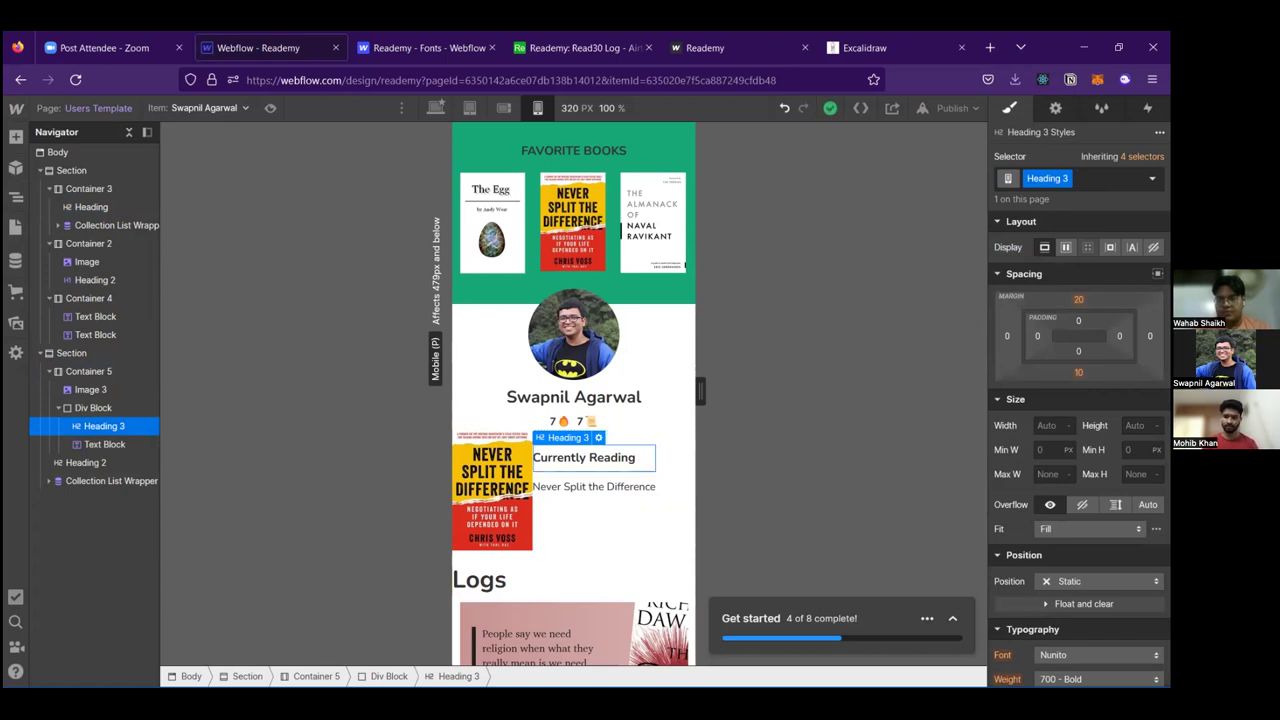
Set the Currently Reading heading's top margin to 0.
left_click(1078, 299)
type("0")
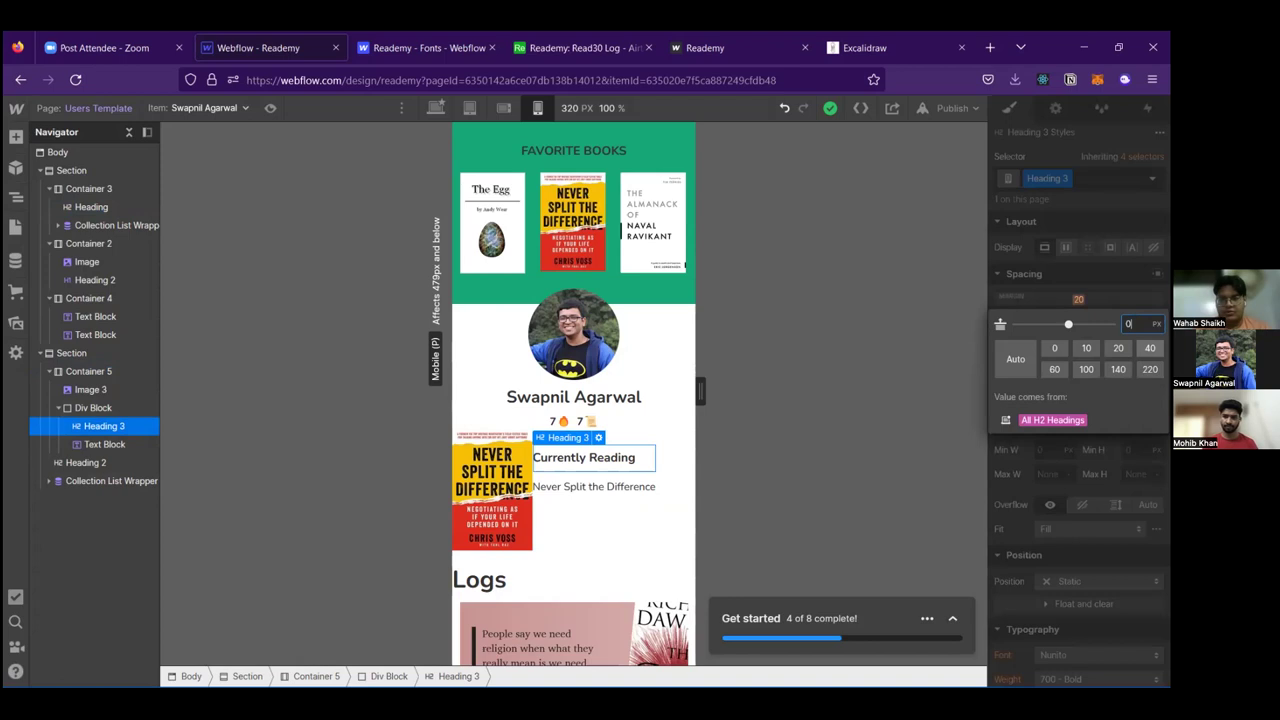
key("Return")
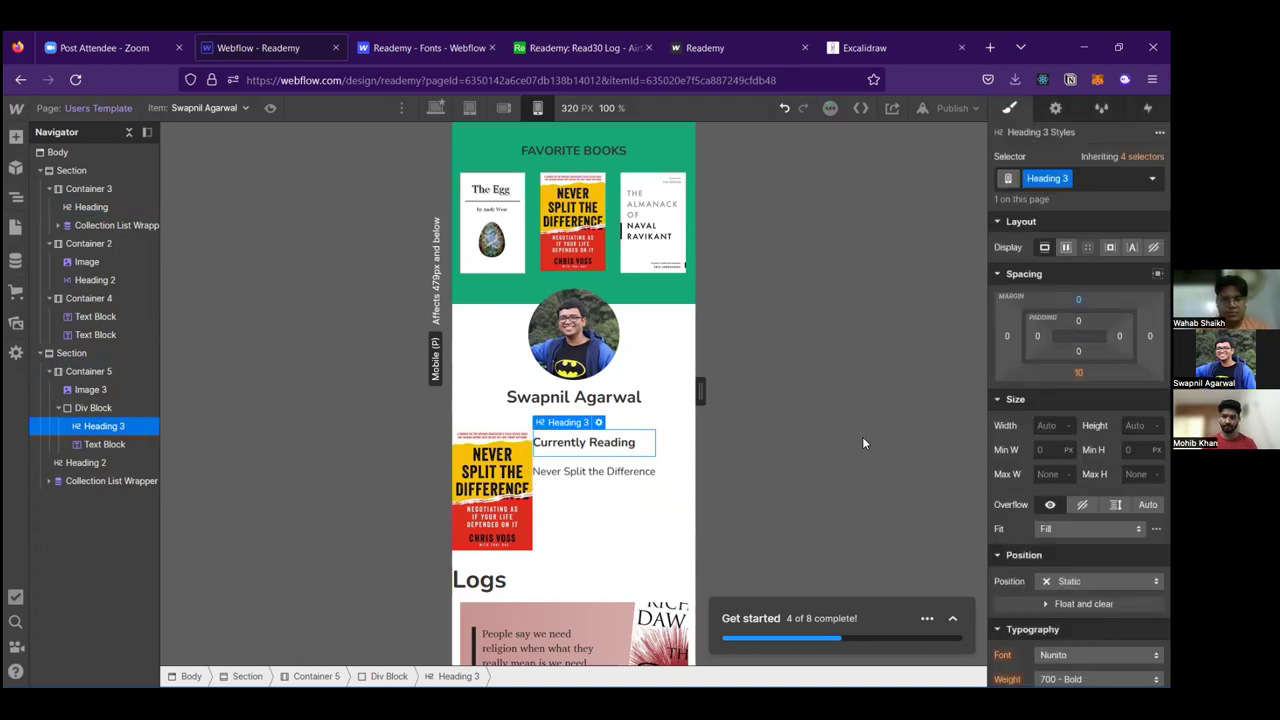
Retype the heading text as 'CURRENTLY READING'.
double_click(630, 447)
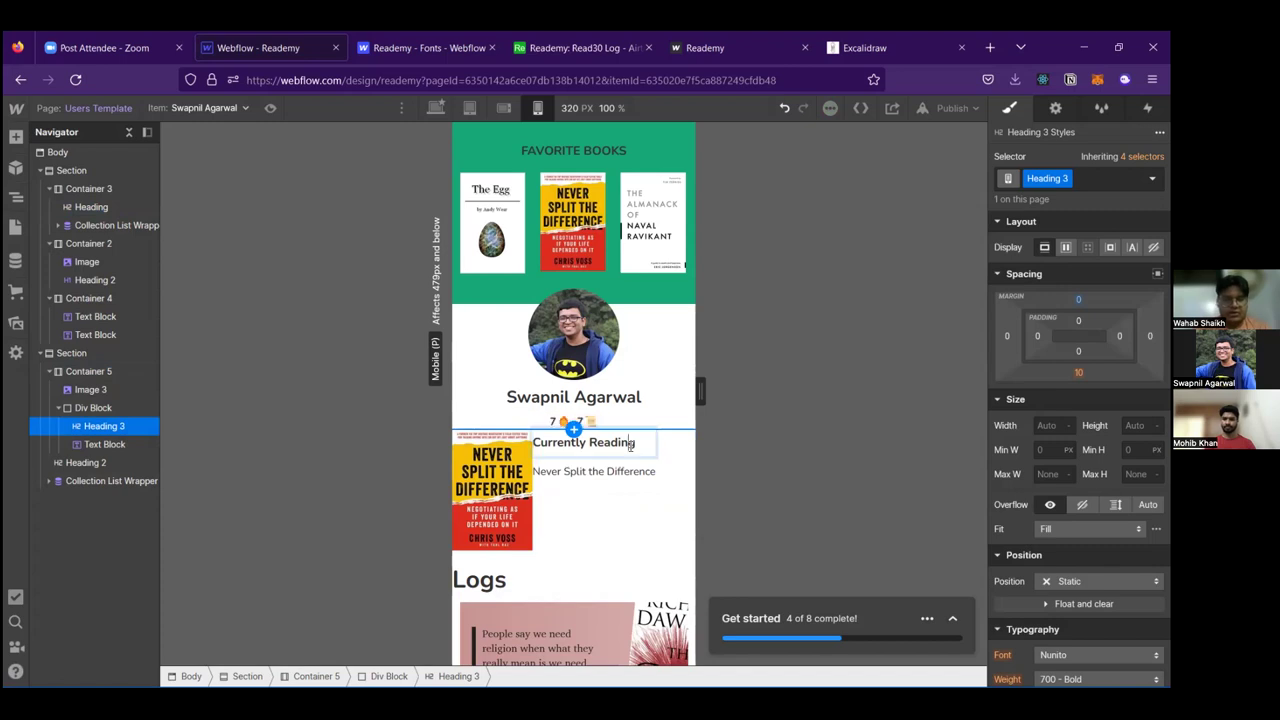
type("CURRENTL")
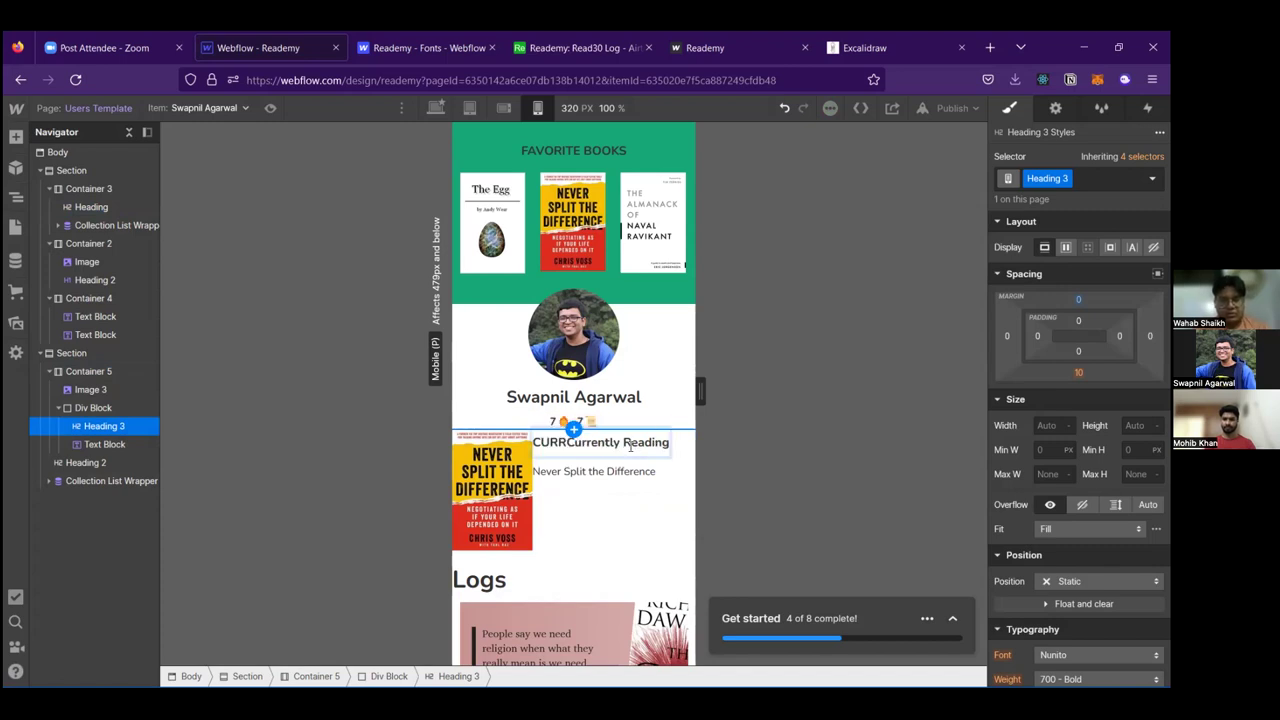
type("Y R")
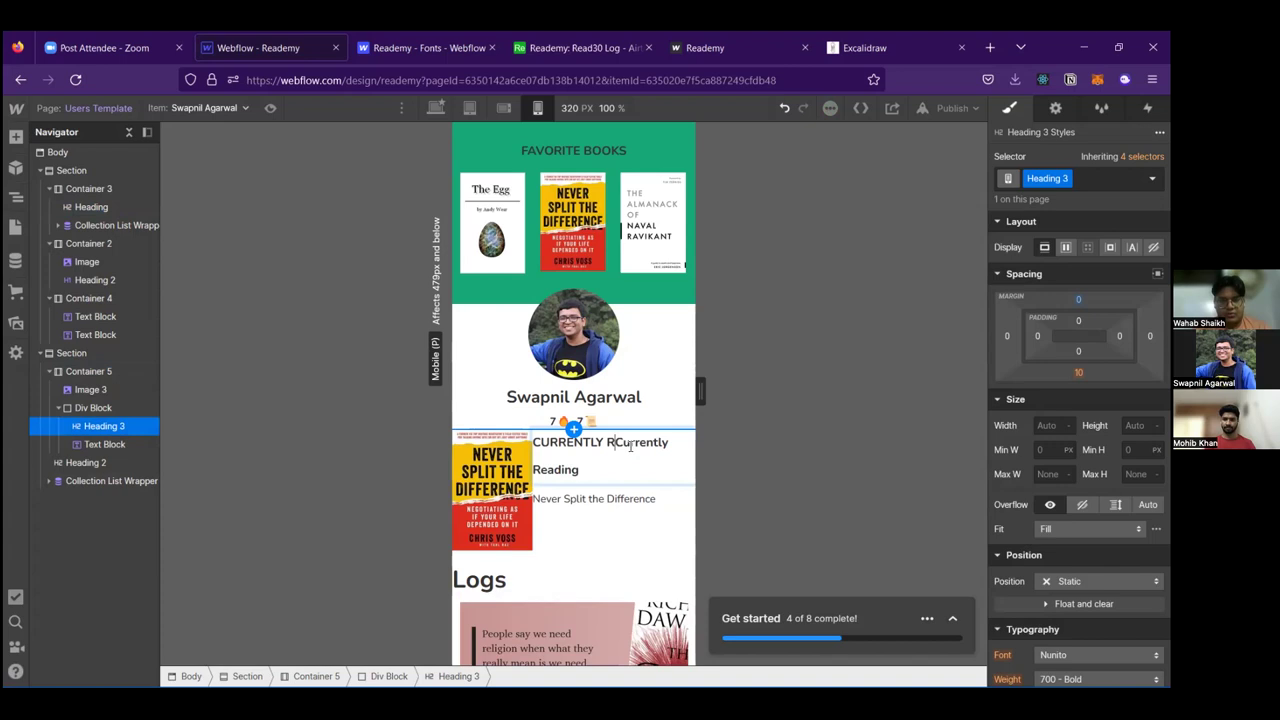
type("EADING")
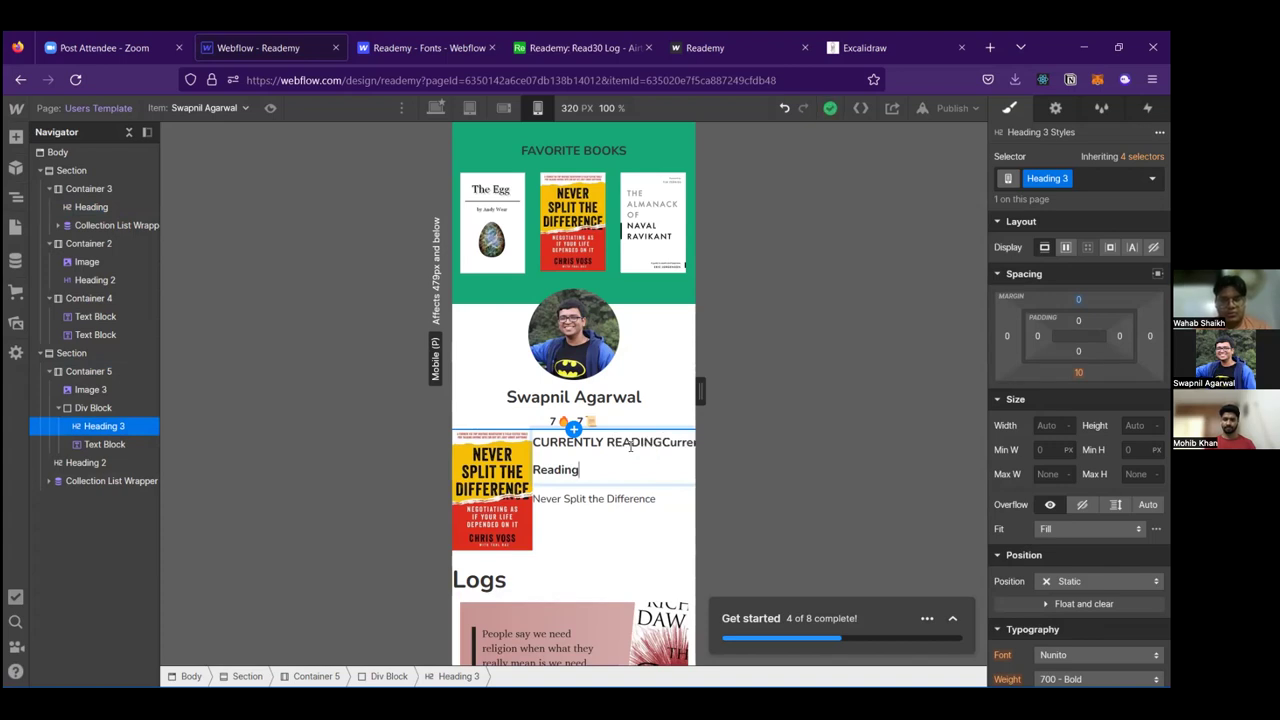
key("BackSpace")
key("BackSpace")
key("BackSpace")
key("BackSpace")
key("BackSpace")
key("BackSpace")
key("BackSpace")
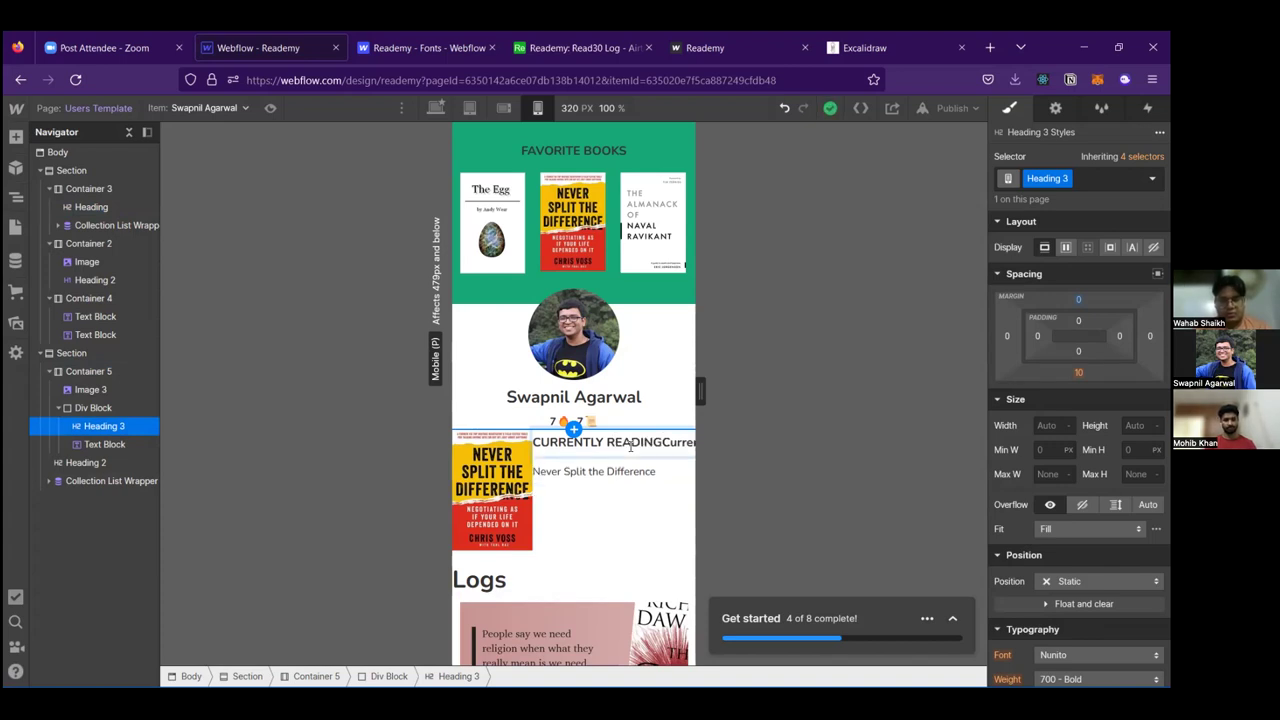
key("ctrl+Delete")
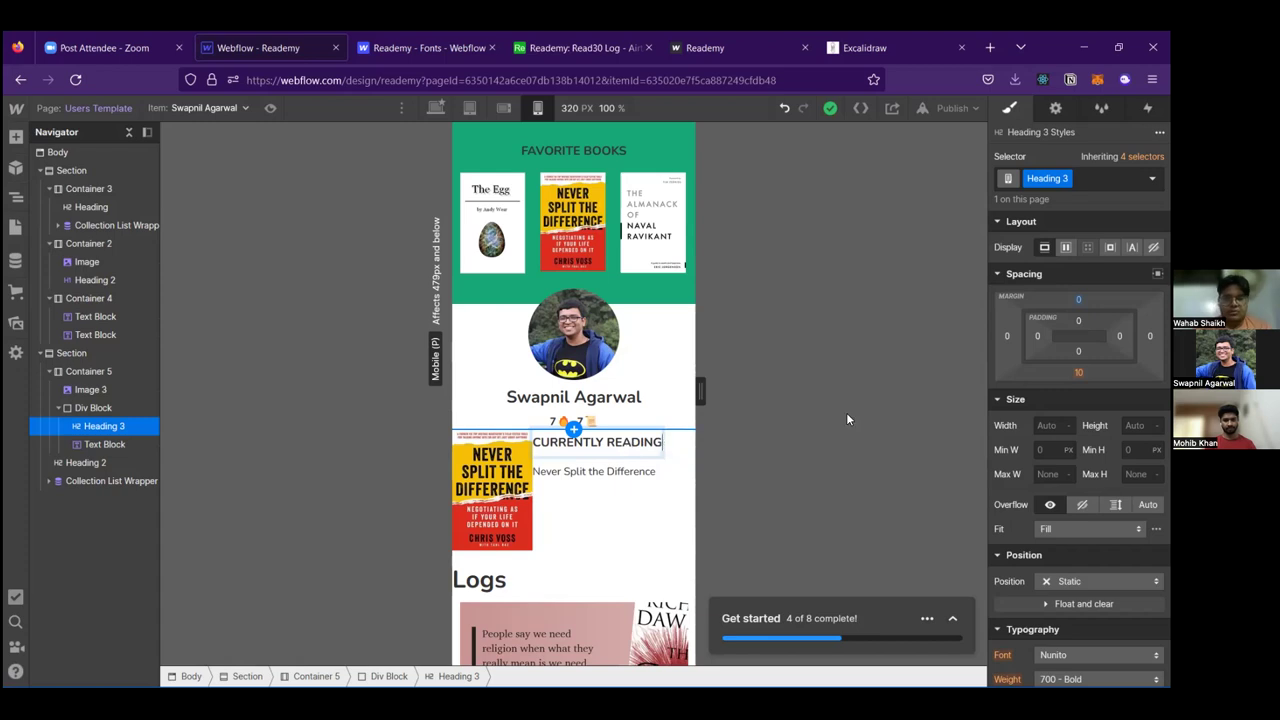
key("Escape")
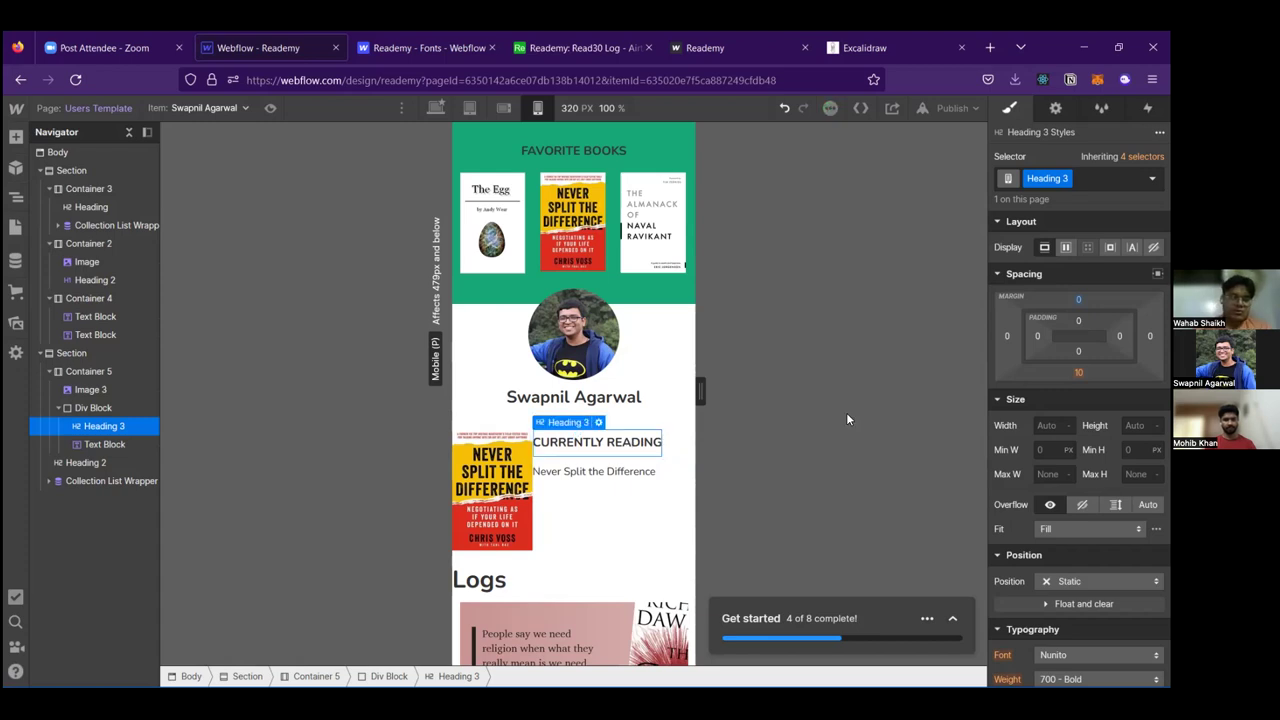
Set the 'Never Split the Difference' title's font weight to 700 - Bold.
left_click(636, 476)
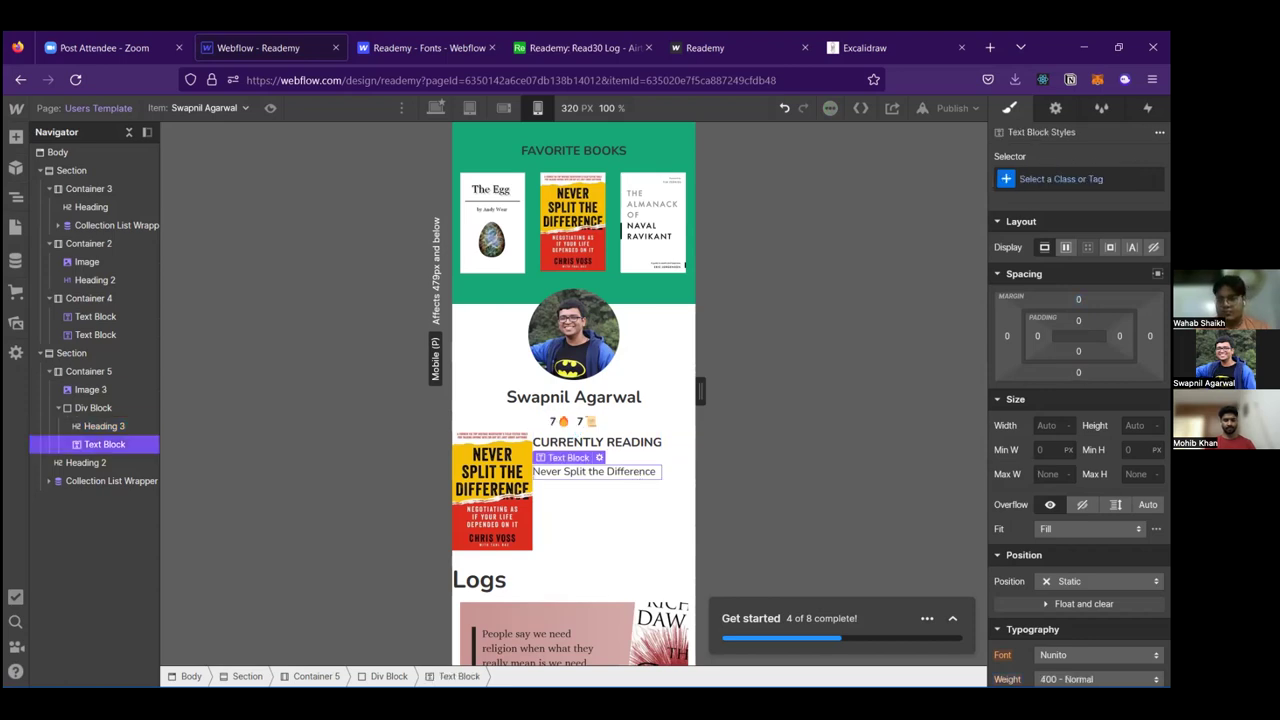
scroll(1080, 400, "down", 1)
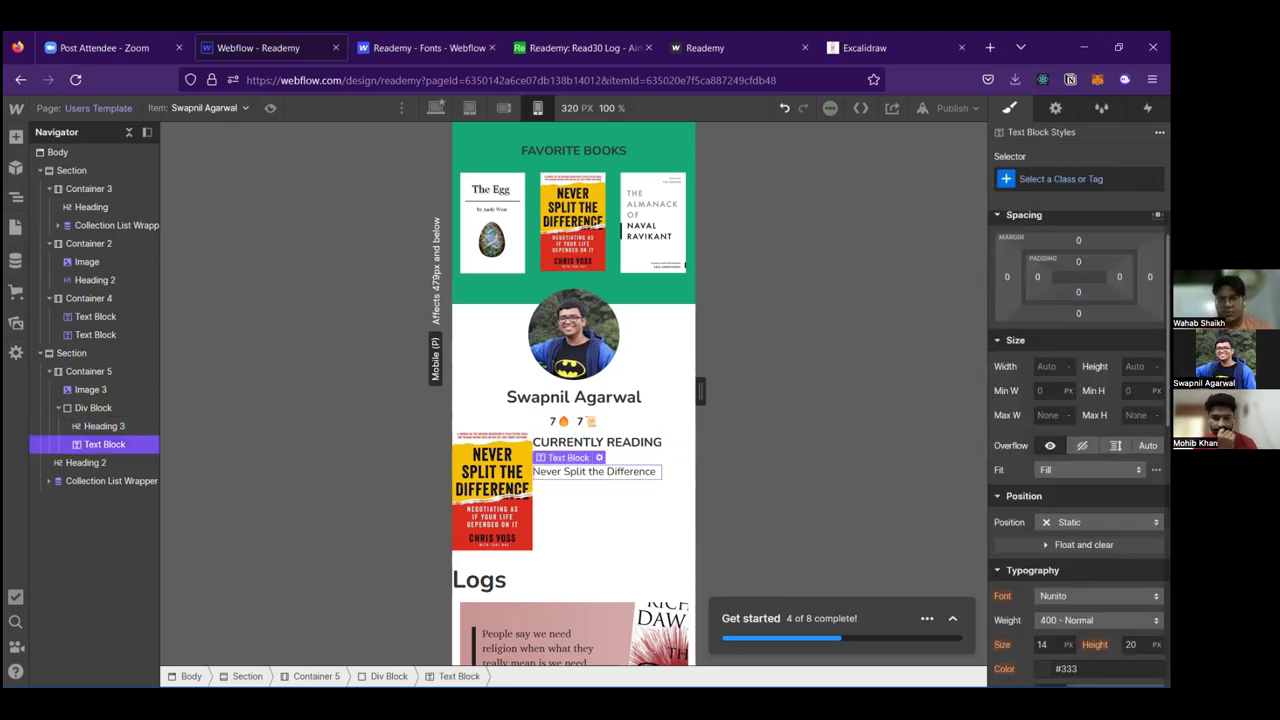
scroll(1080, 450, "down", 1)
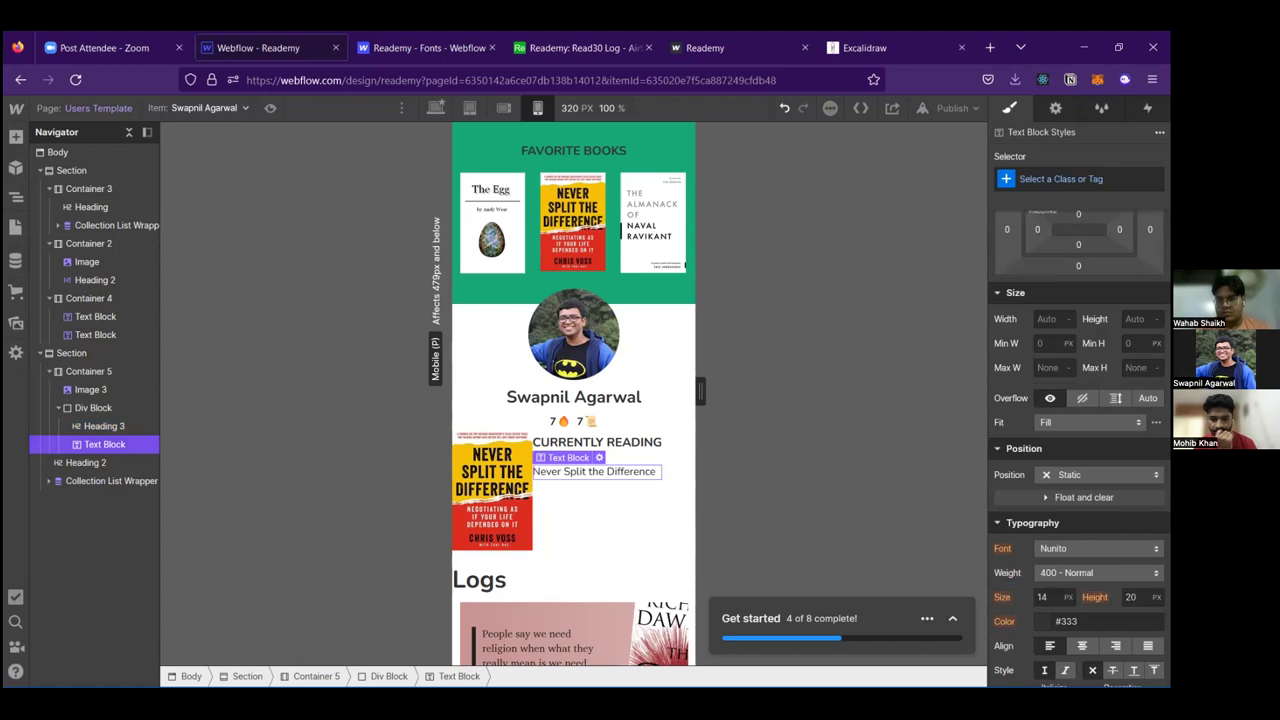
scroll(1080, 450, "down", 2)
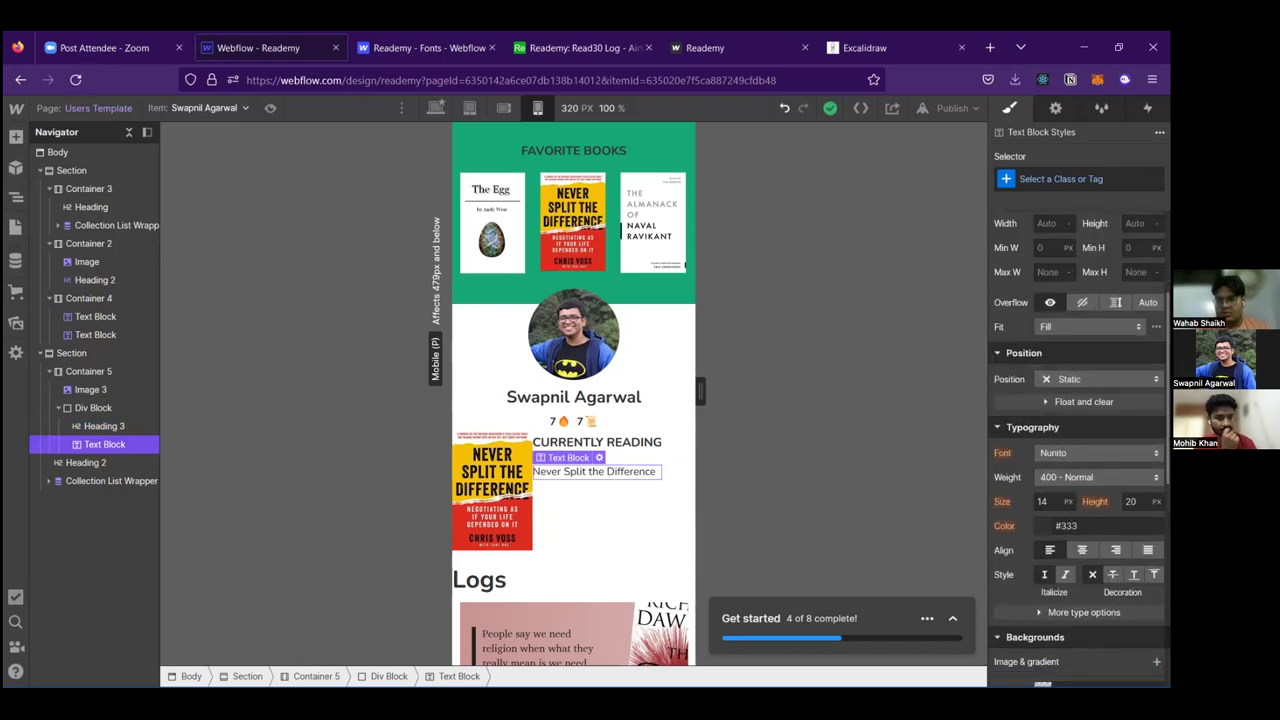
left_click(1098, 477)
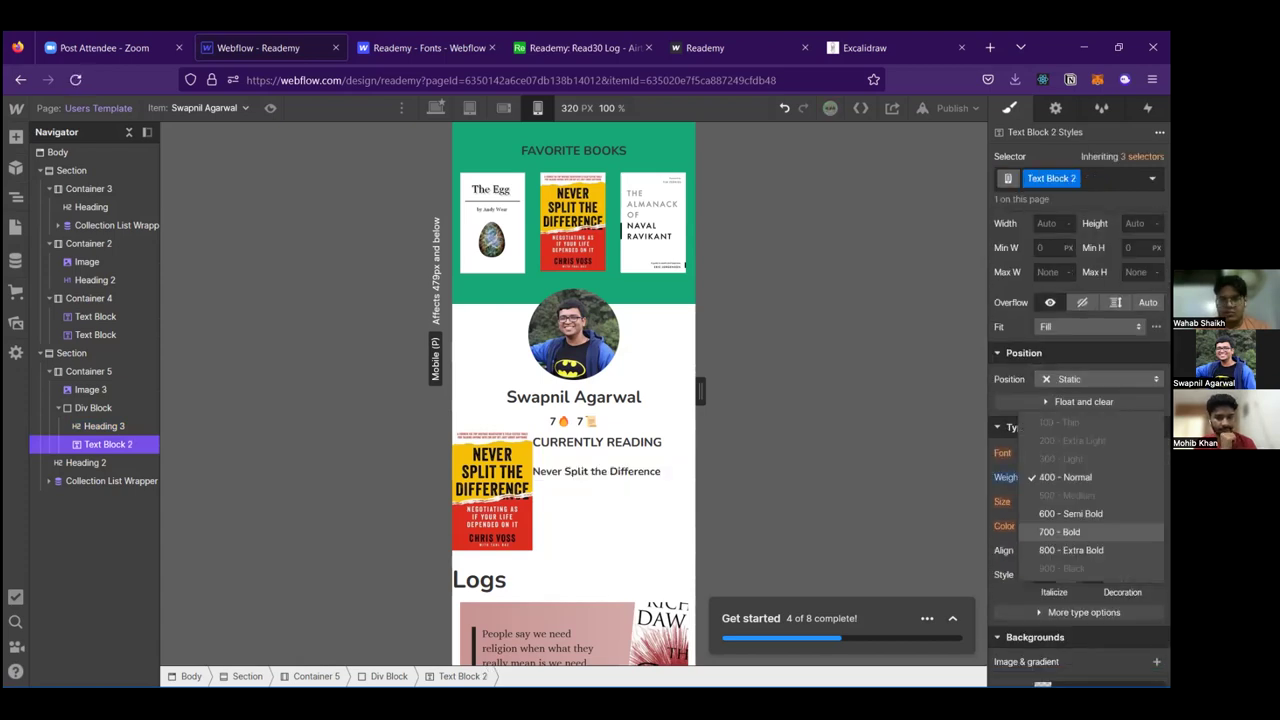
left_click(1090, 505)
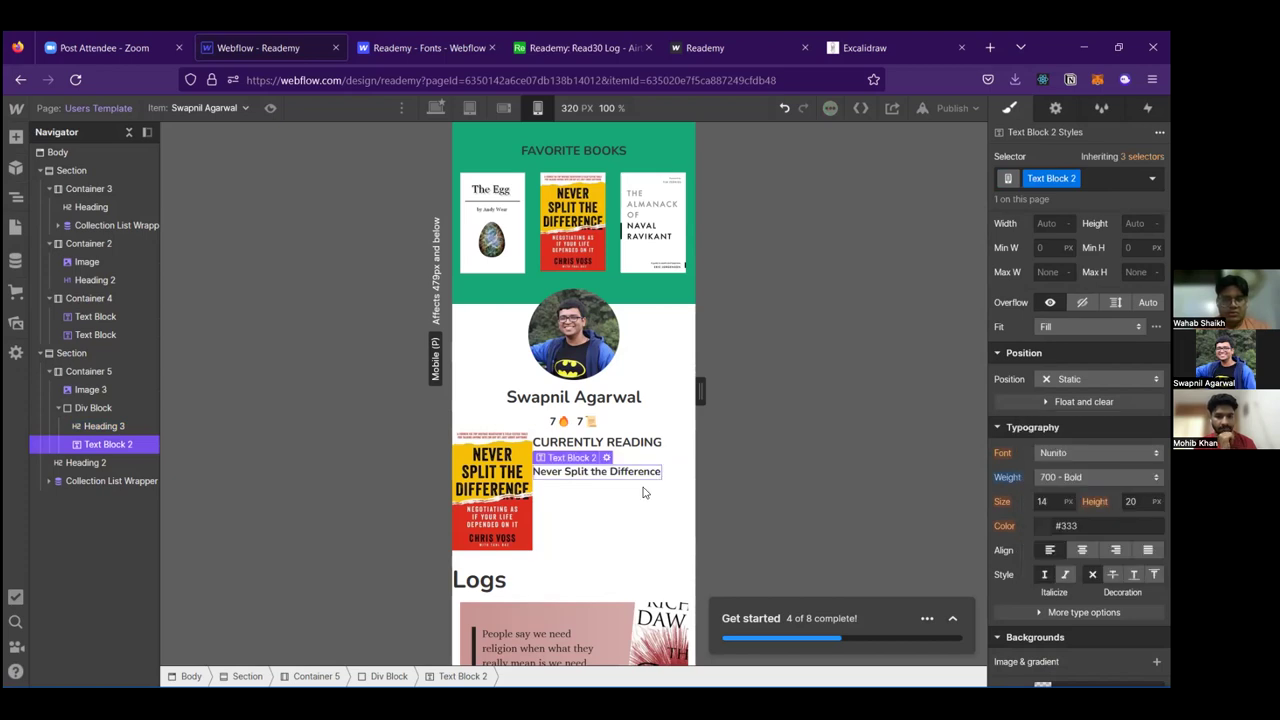
Add a Text Block to the Div Block that pulls the book's Author field from Users.
left_click(50, 407)
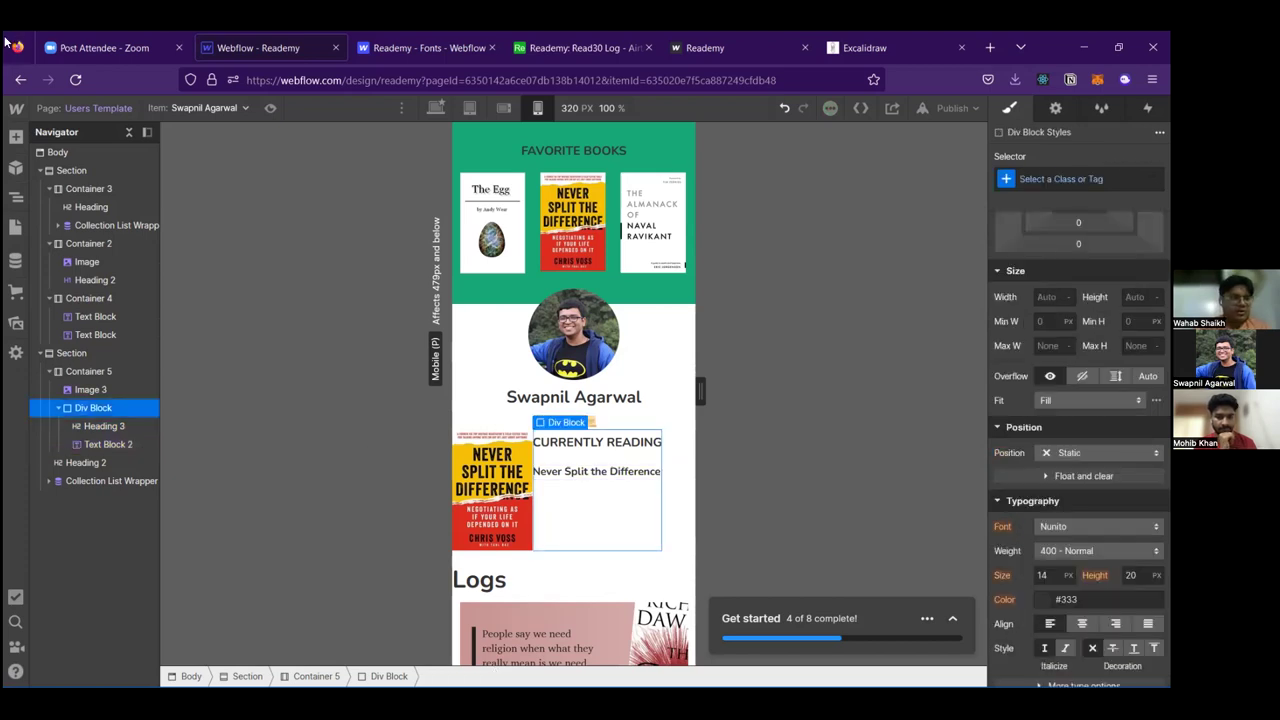
left_click(16, 138)
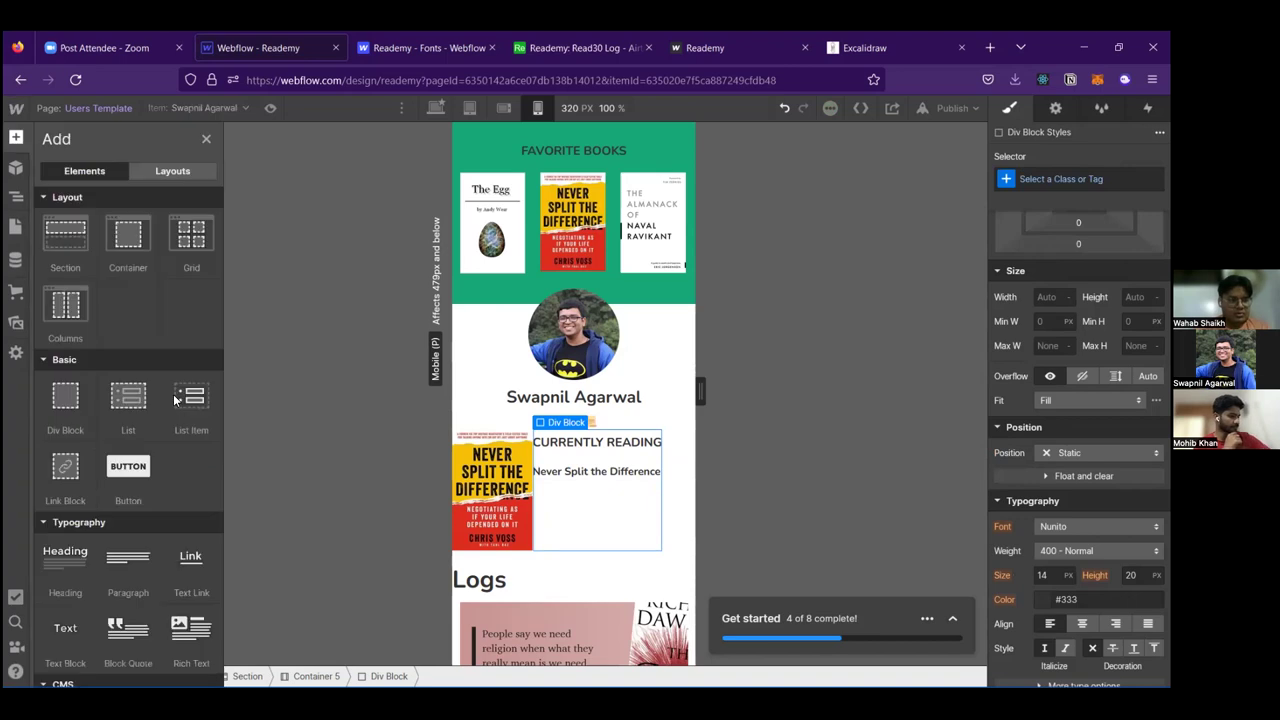
scroll(149, 298, "down", 1)
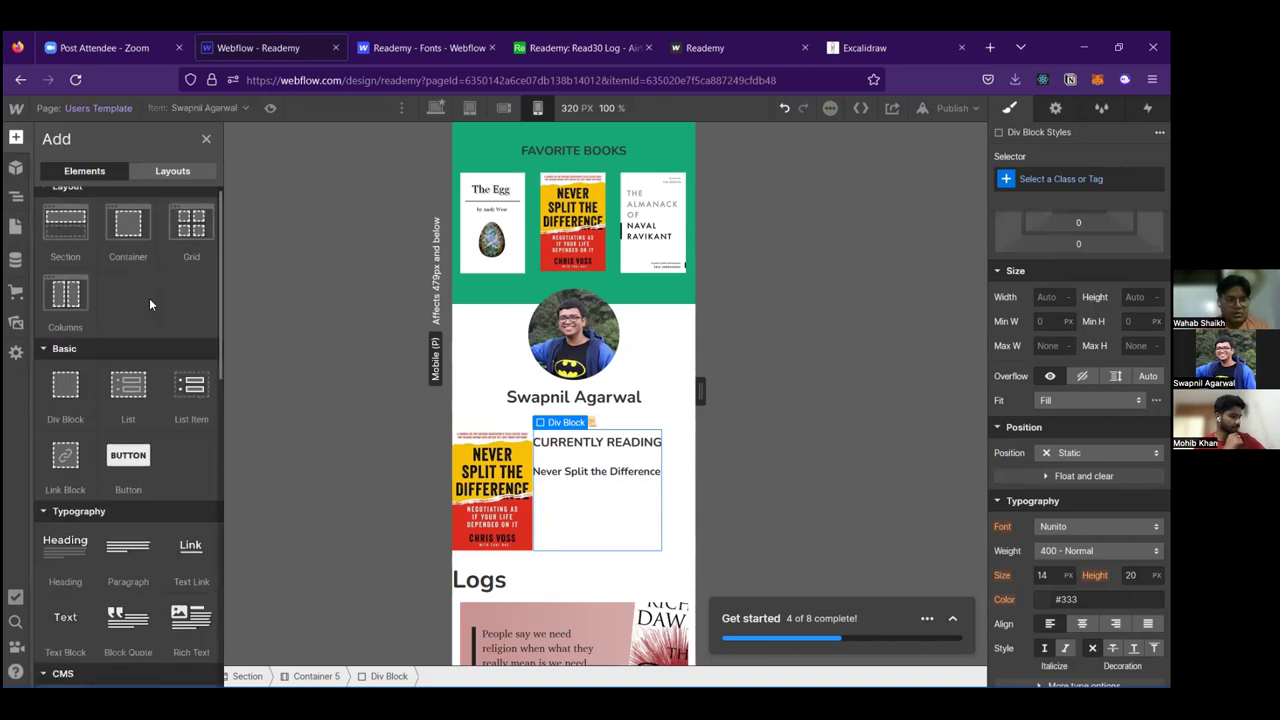
left_click_drag(58, 550, 500, 522)
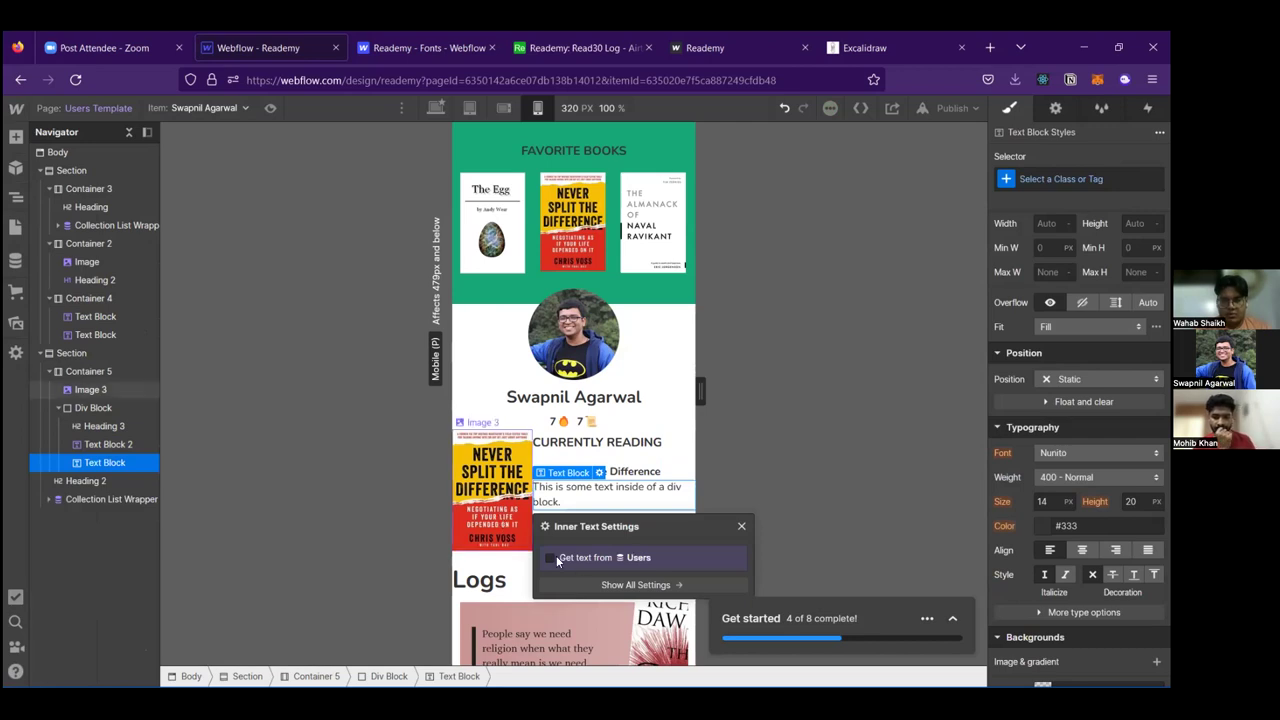
left_click(551, 558)
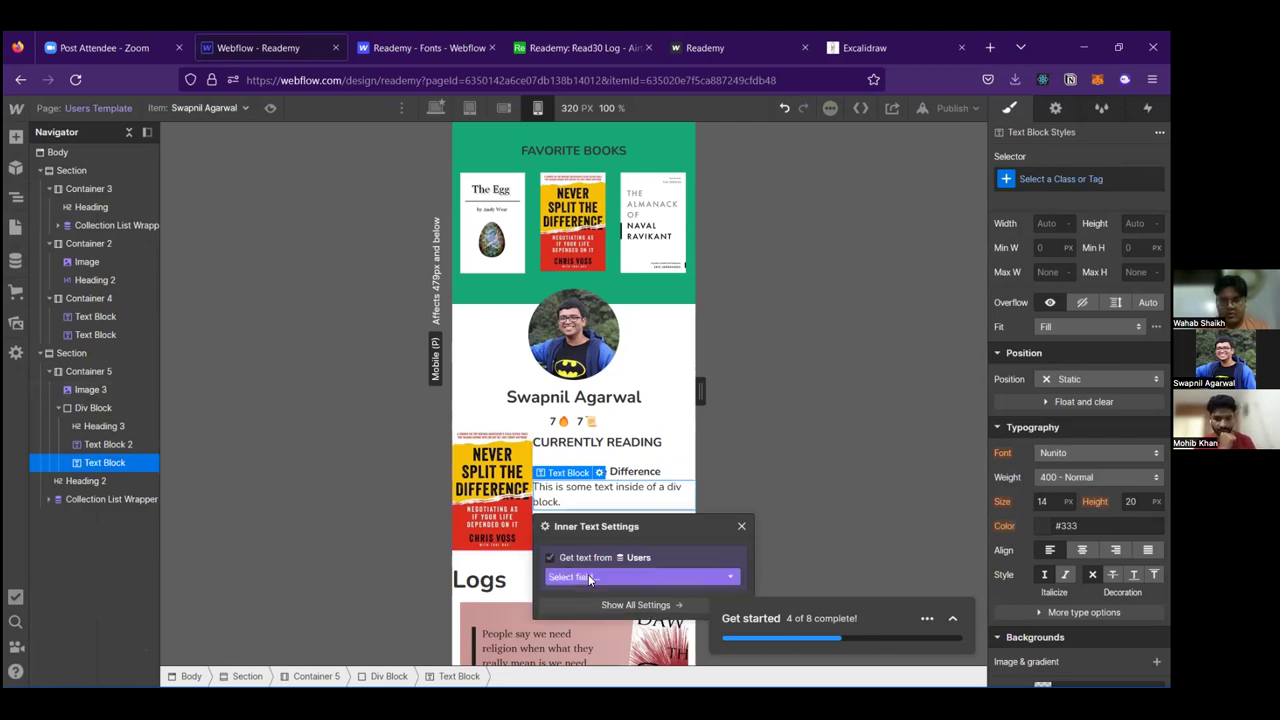
left_click(588, 576)
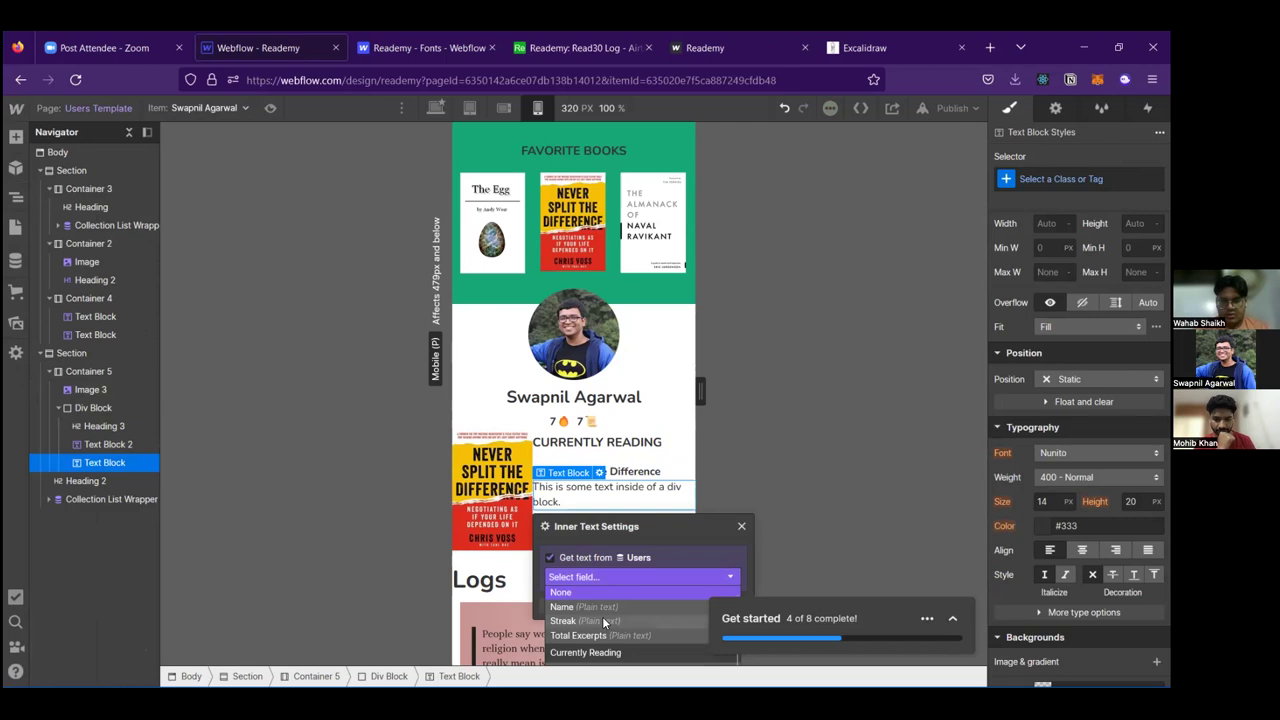
scroll(590, 650, "down", 1)
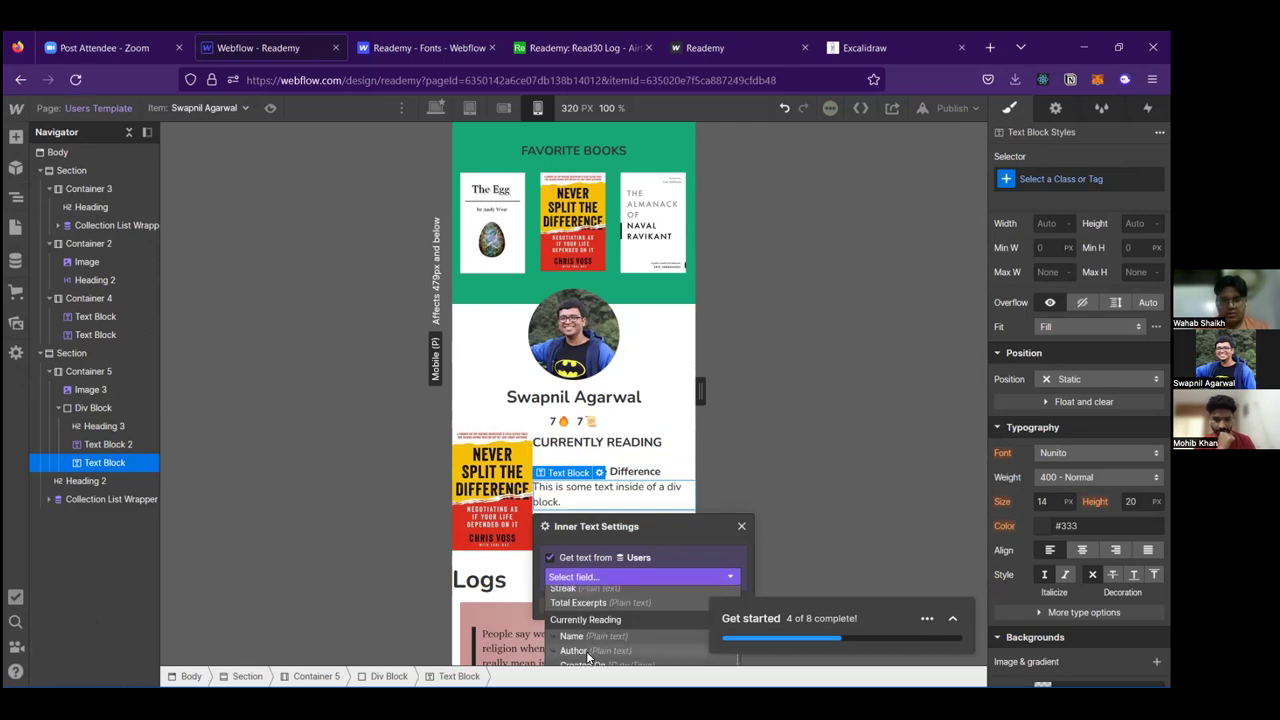
left_click(586, 651)
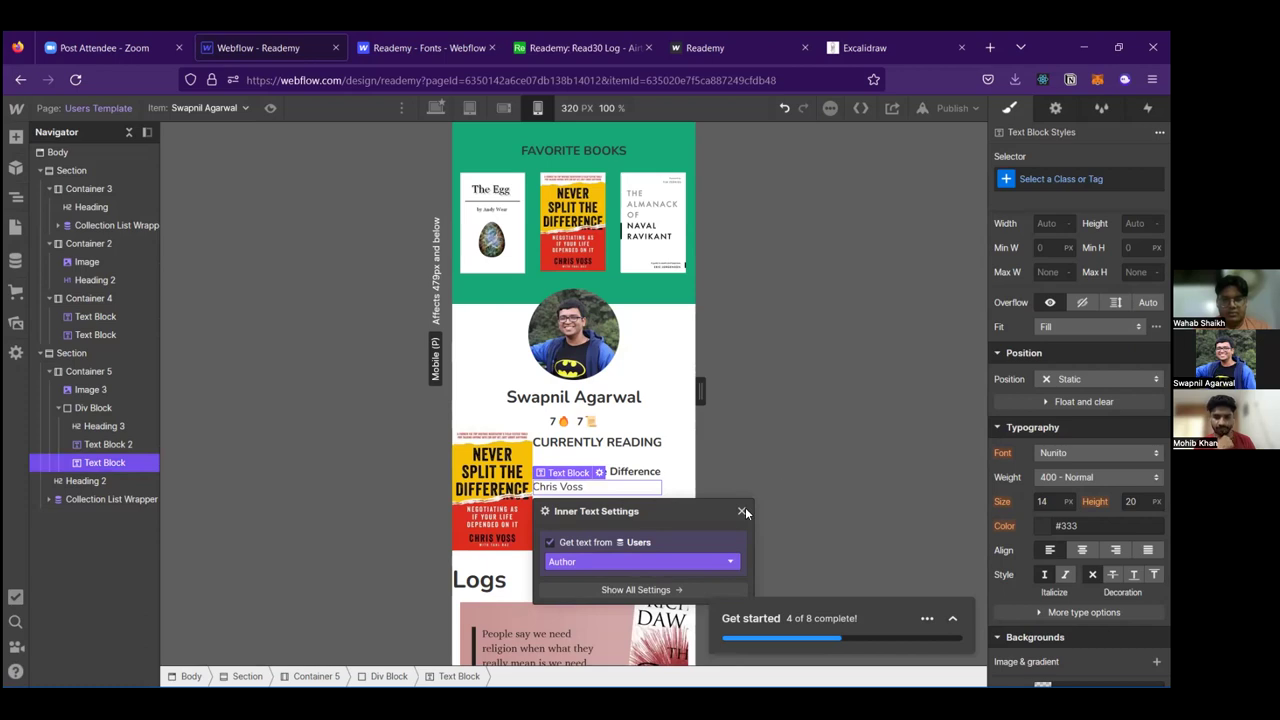
left_click(778, 470)
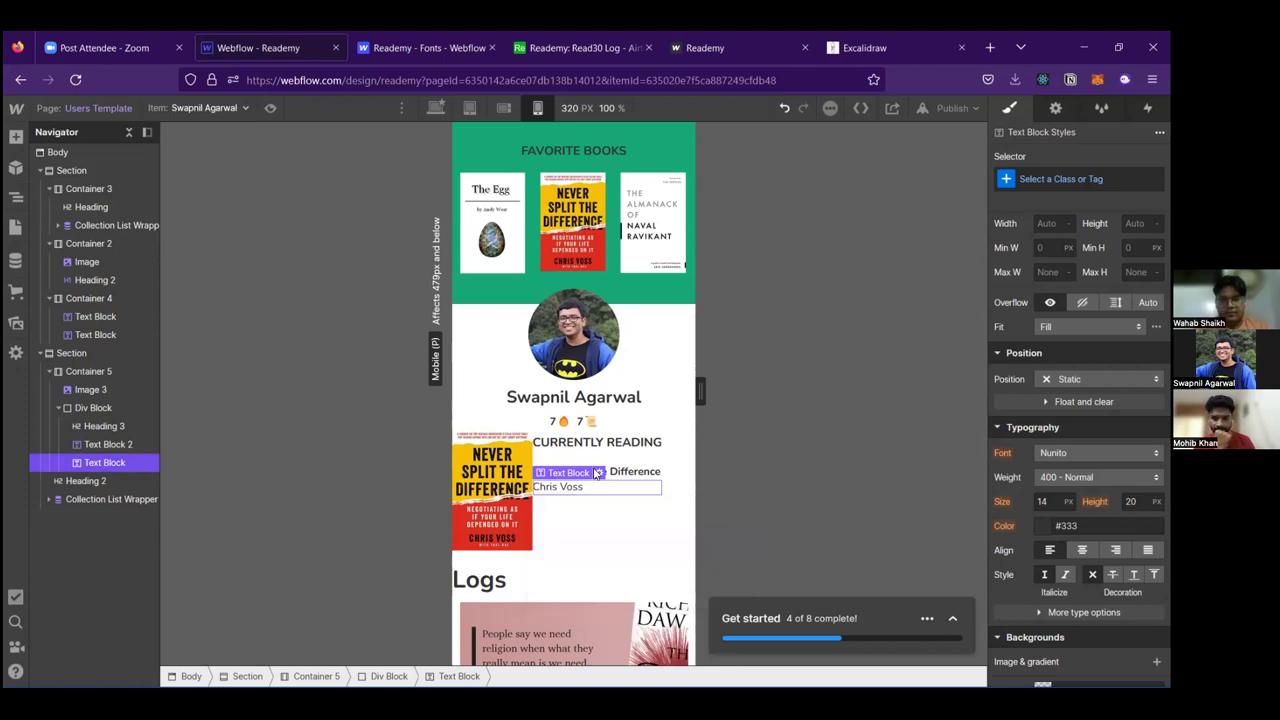
left_click(737, 441)
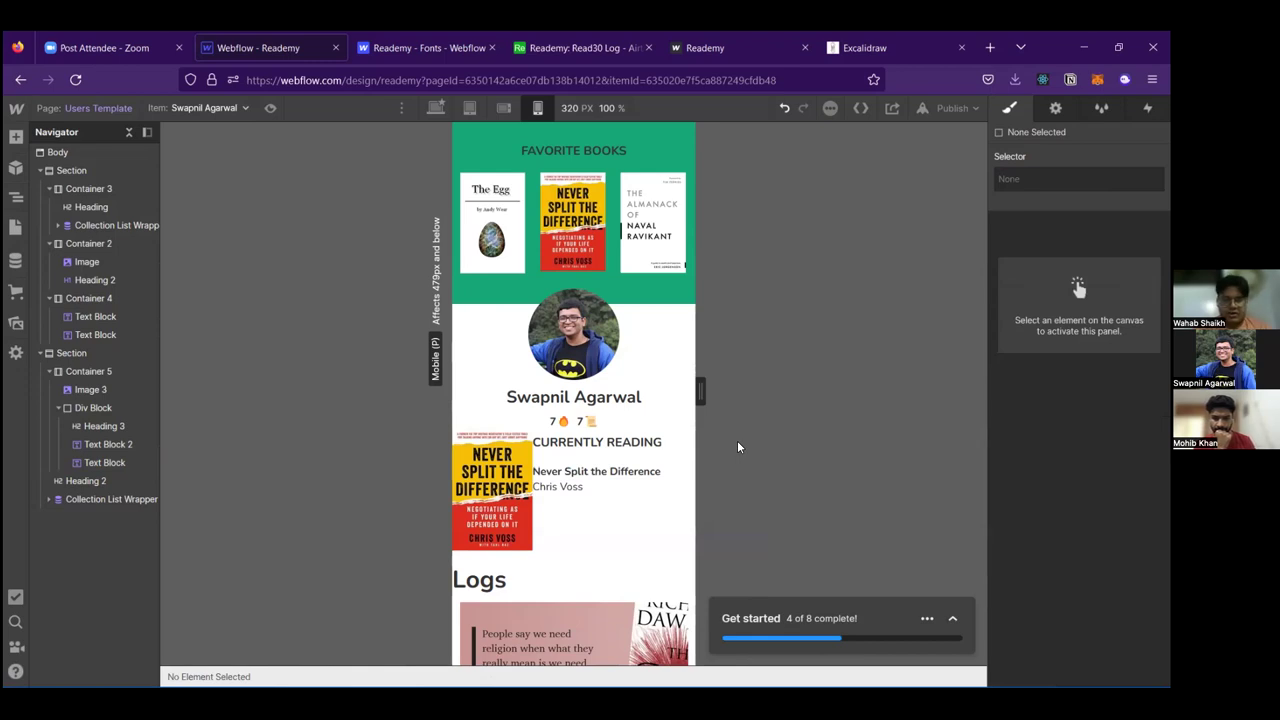
Give the reading-details Div Block a 20 px left margin to separate it from the cover.
left_click(653, 461)
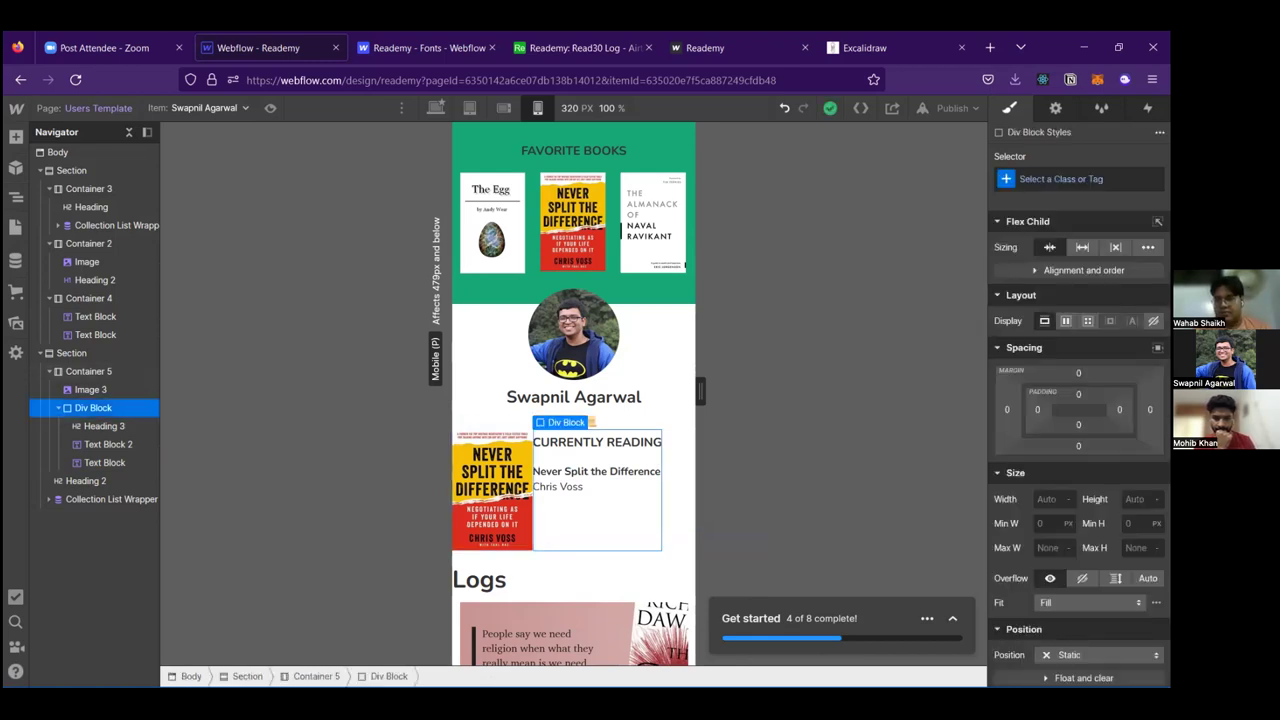
left_click(1005, 404)
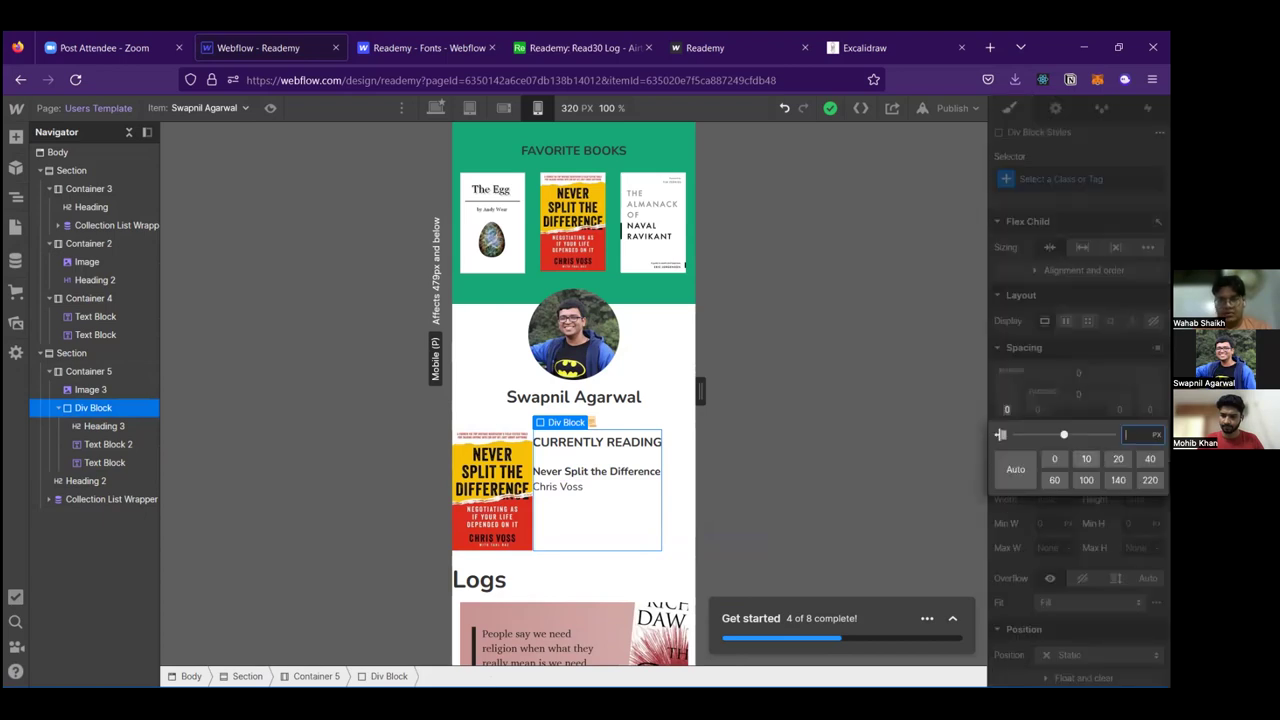
type("10")
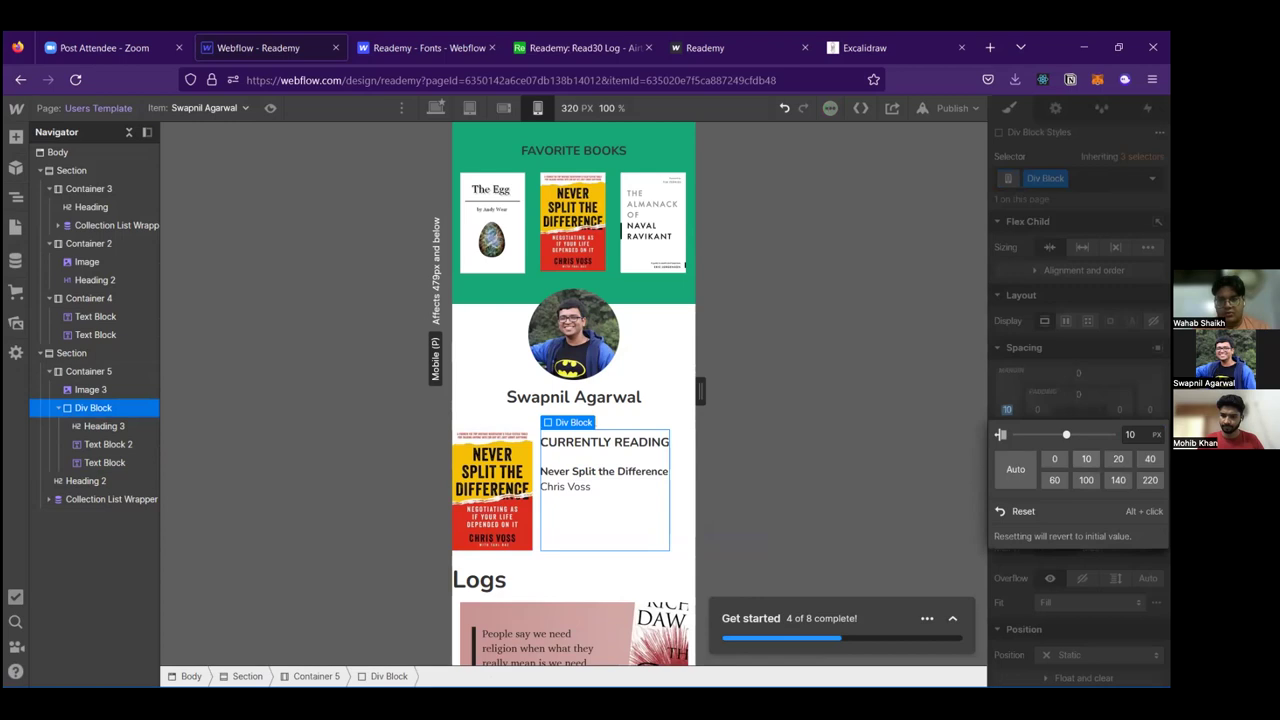
left_click(1118, 458)
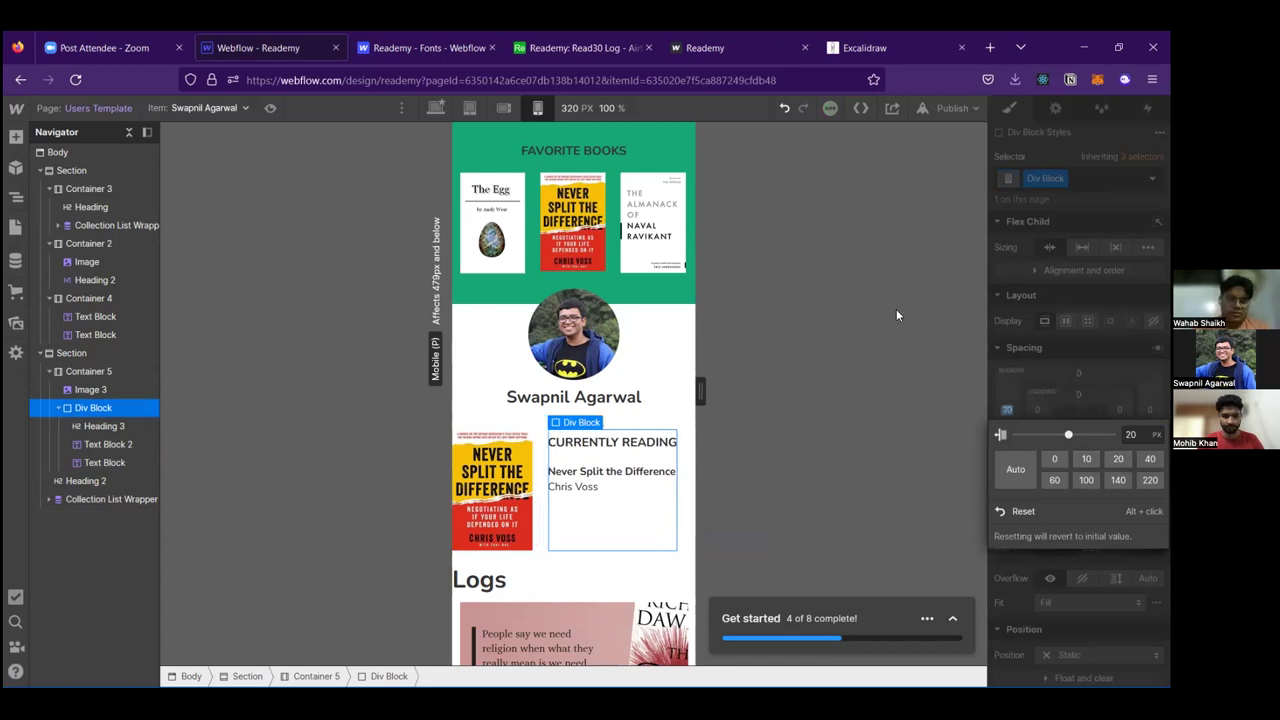
left_click(852, 363)
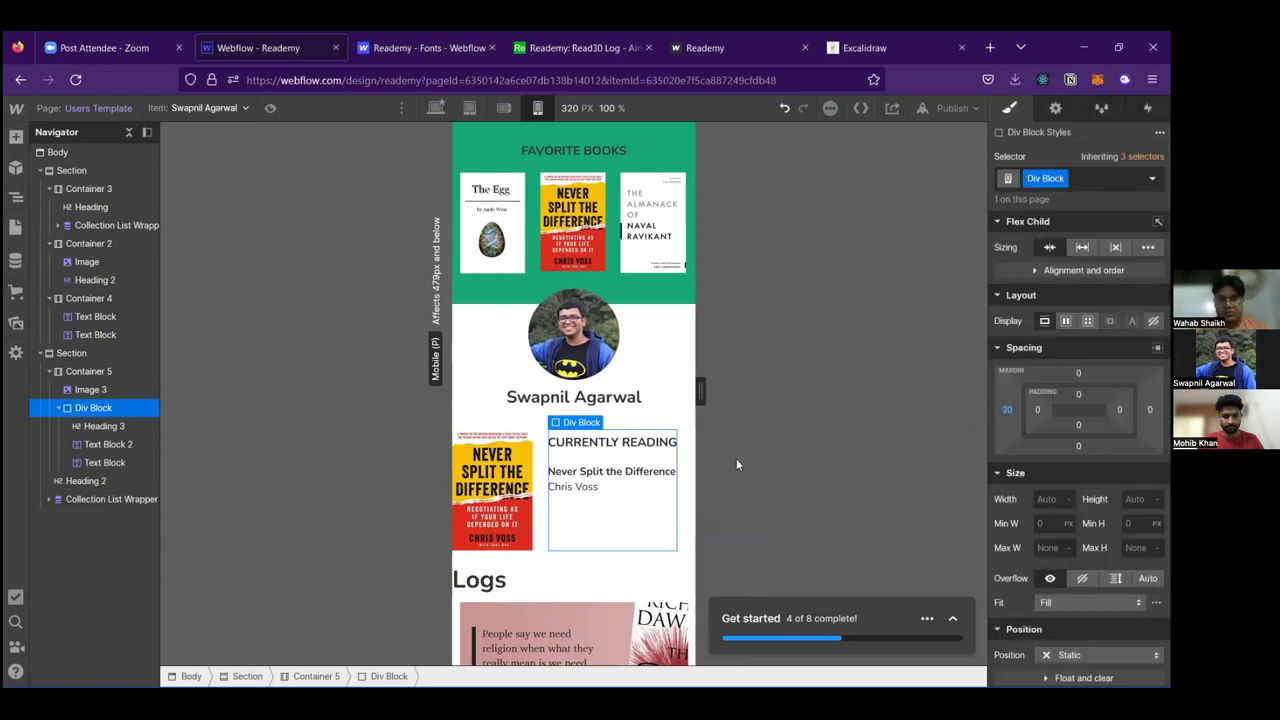
left_click(820, 510)
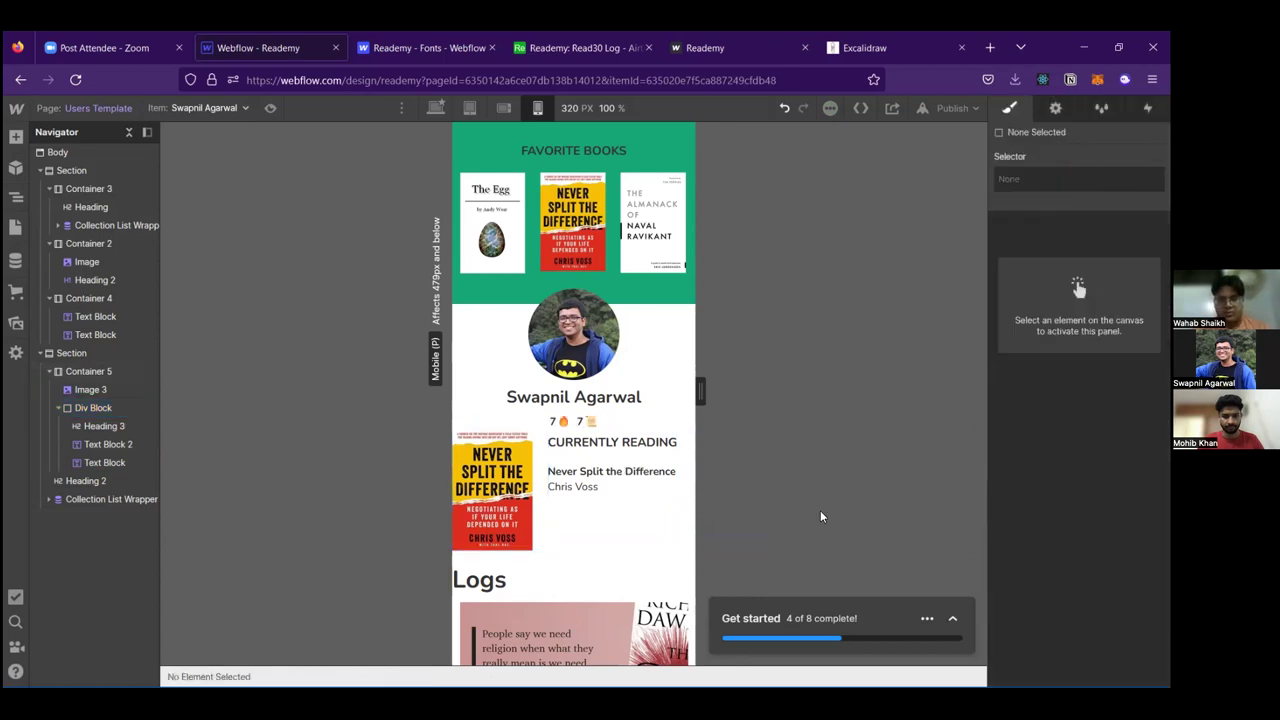
Set Container 5's left and right padding to 10 px each.
left_click(515, 497)
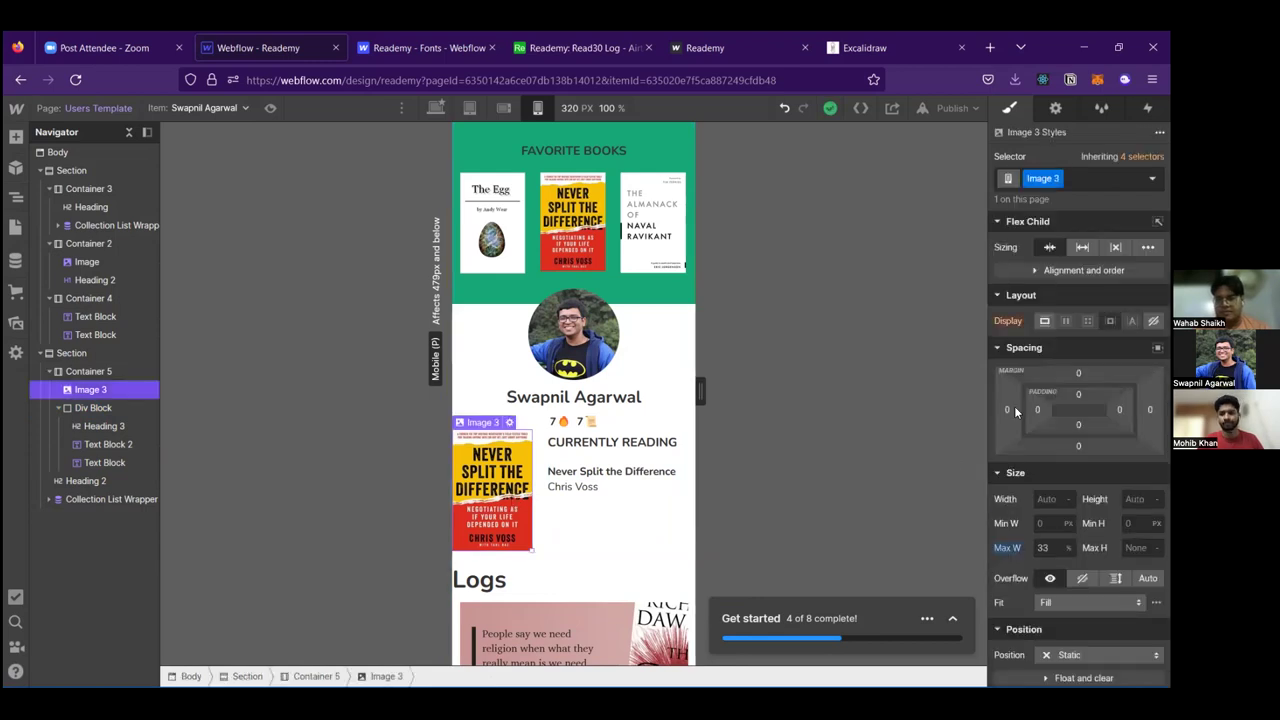
left_click(679, 440)
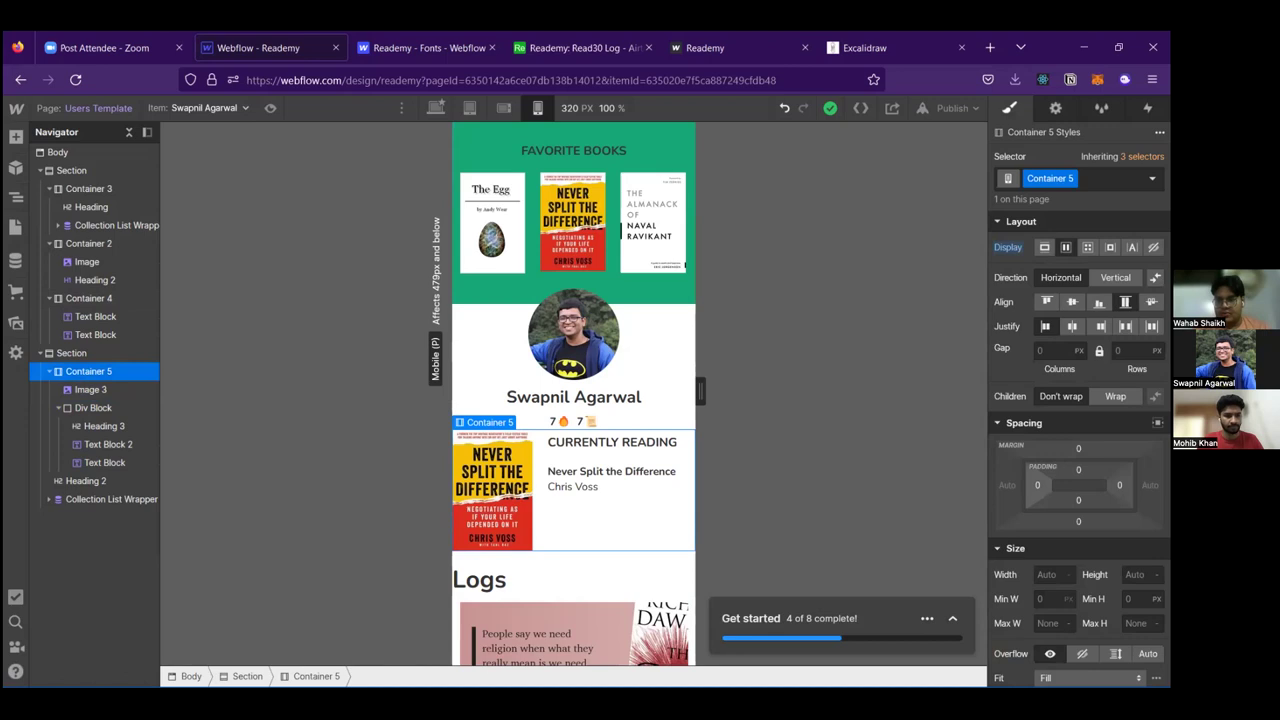
left_click(1037, 485)
left_click(1043, 532)
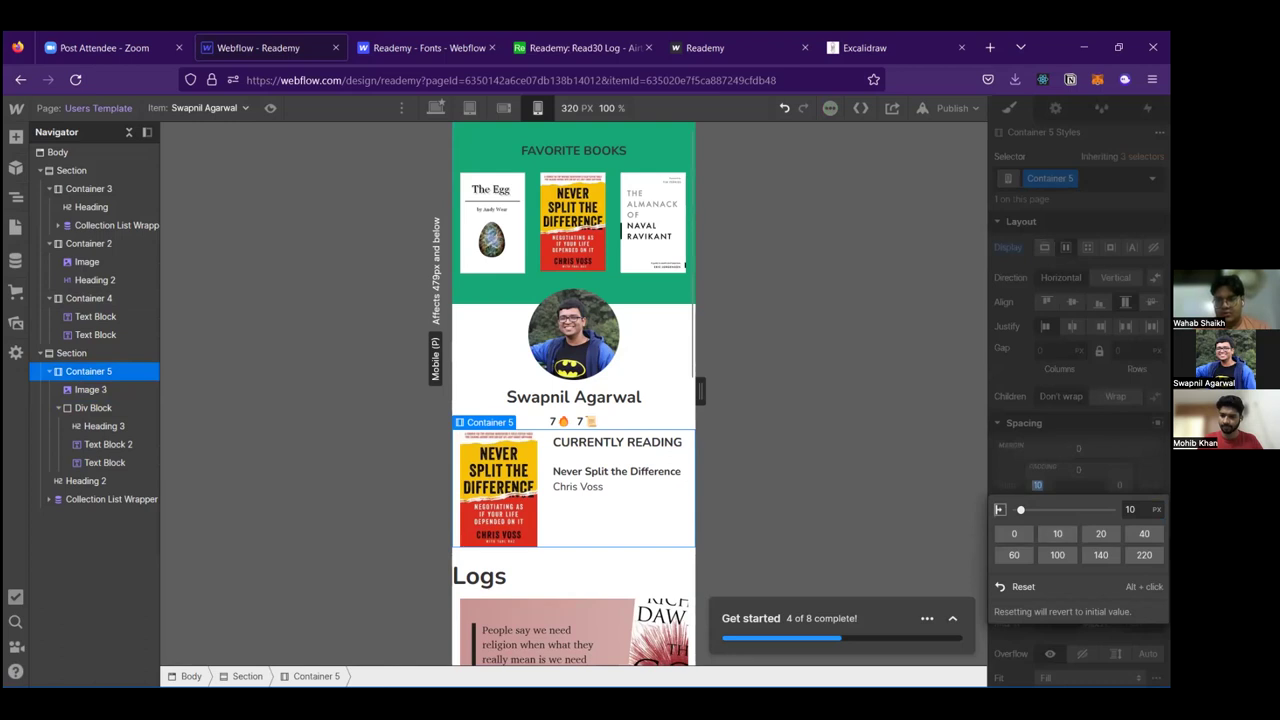
key("Escape")
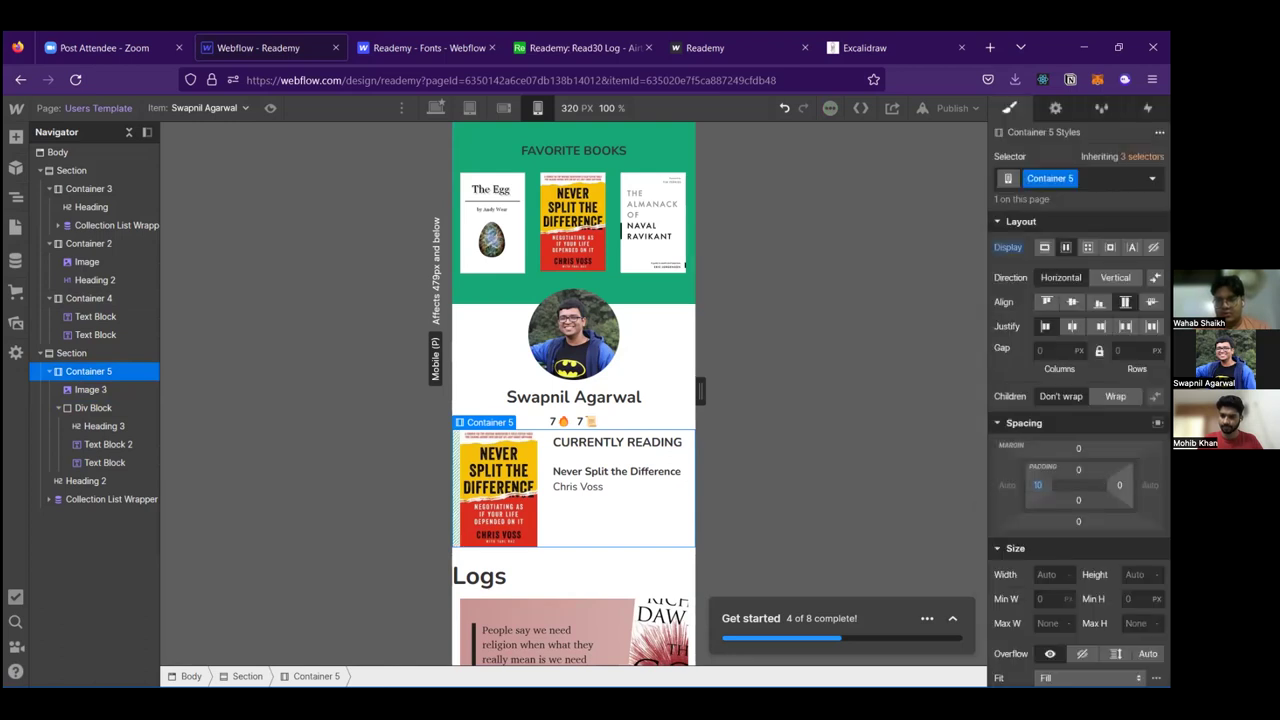
left_click(1119, 485)
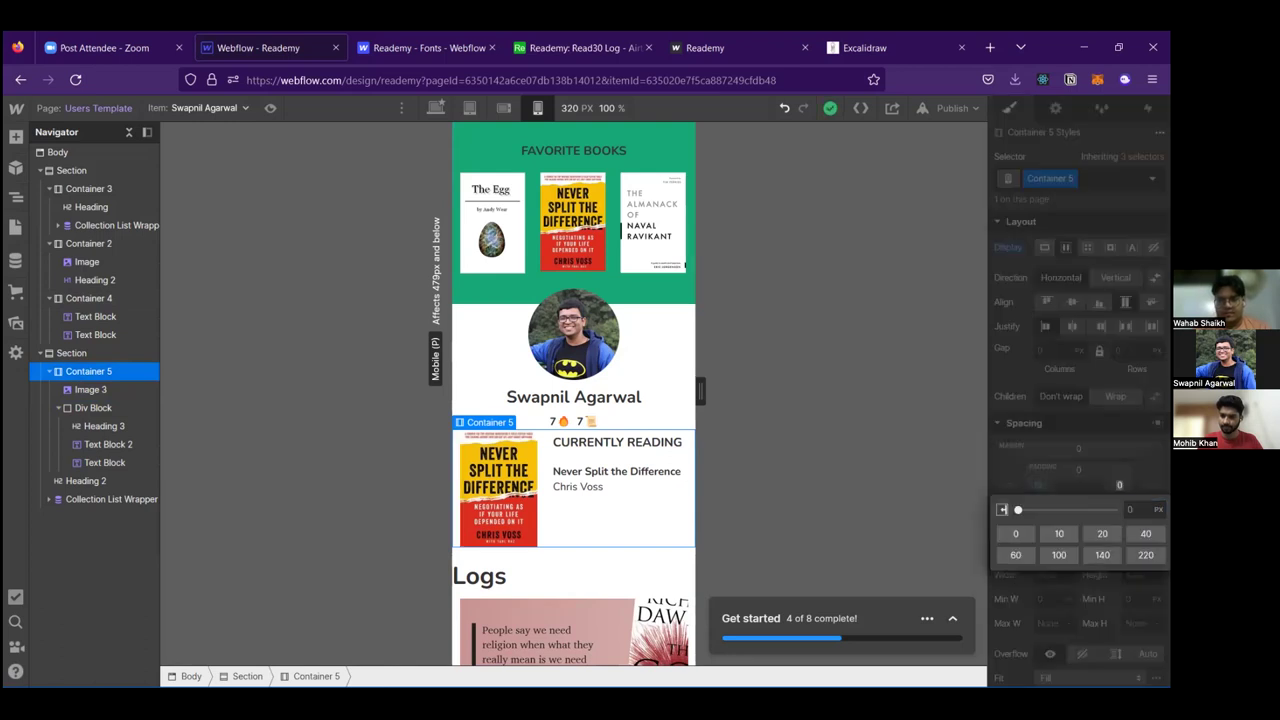
left_click(1059, 533)
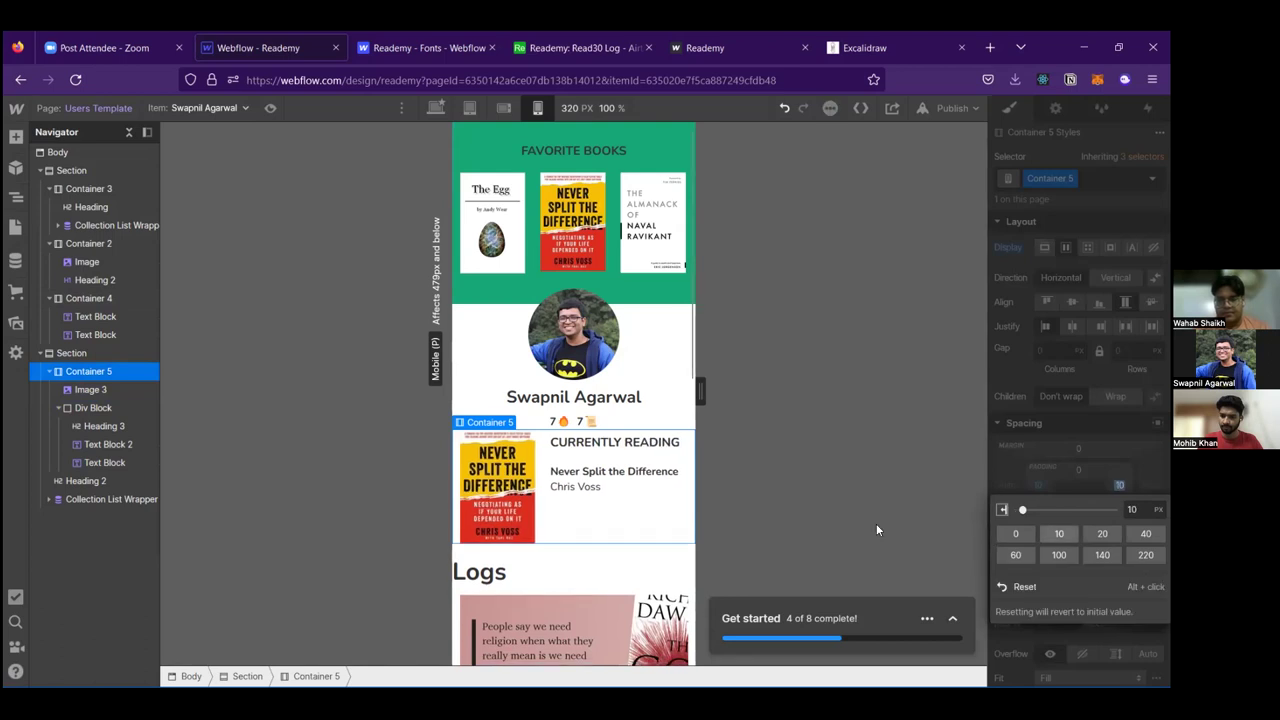
left_click(746, 453)
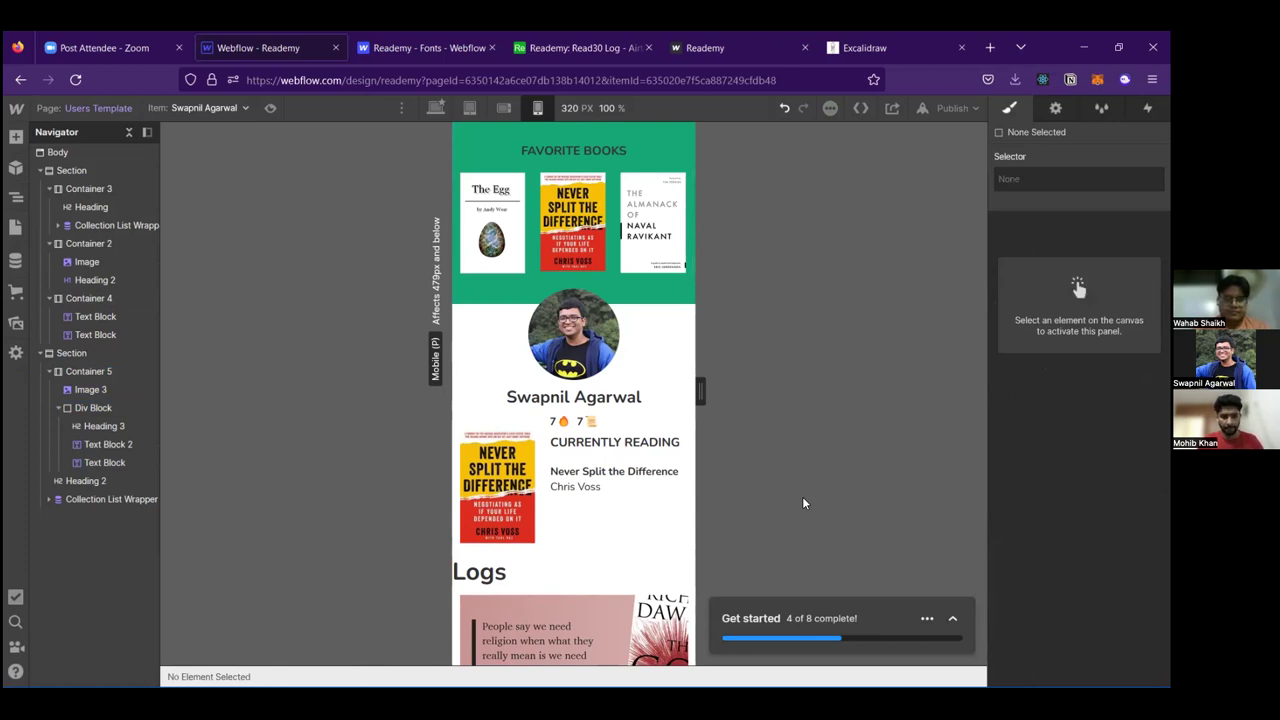
left_click(522, 510)
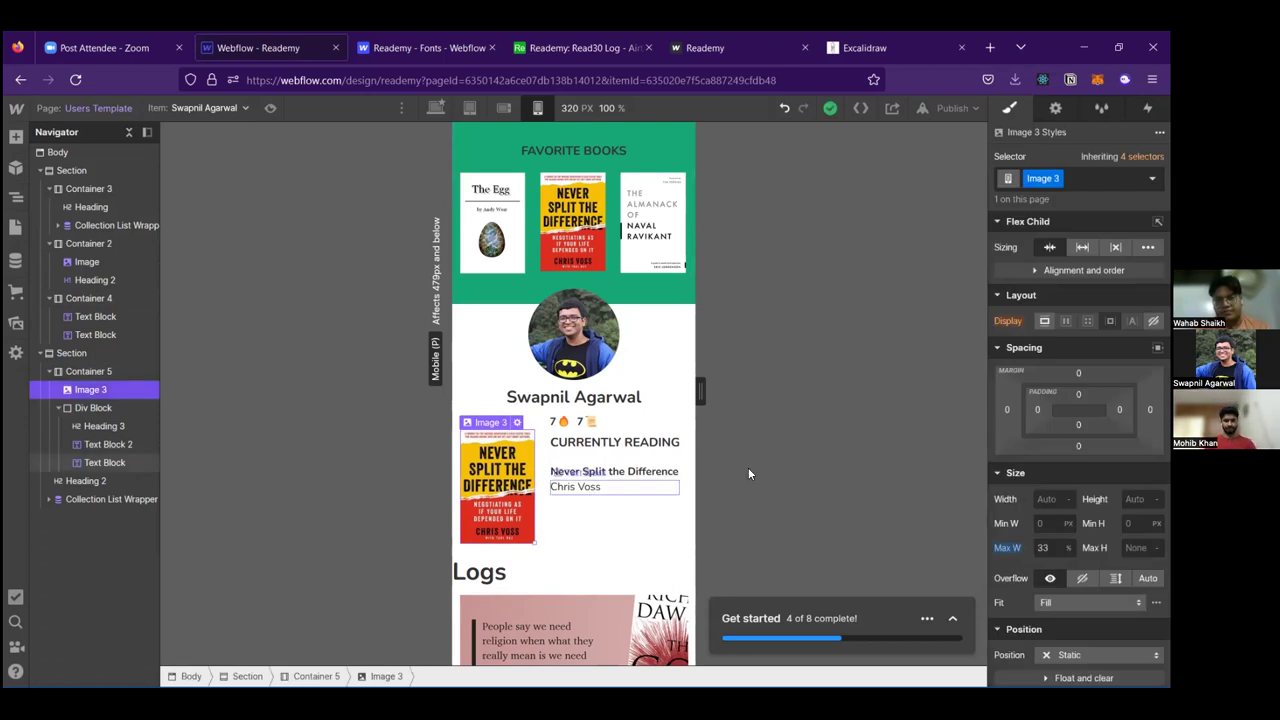
left_click(682, 530)
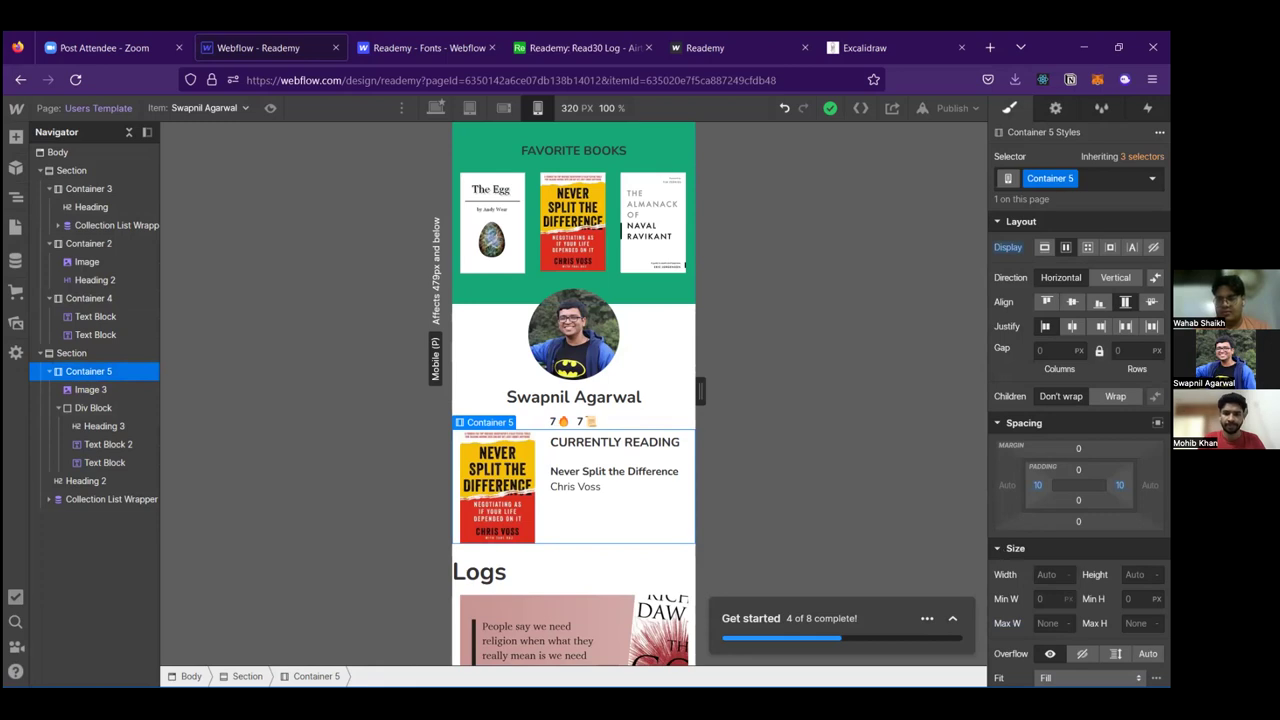
Try various teal and green shades for Container 5's background in the colour picker.
scroll(1080, 420, "down", 1)
scroll(1080, 440, "down", 1)
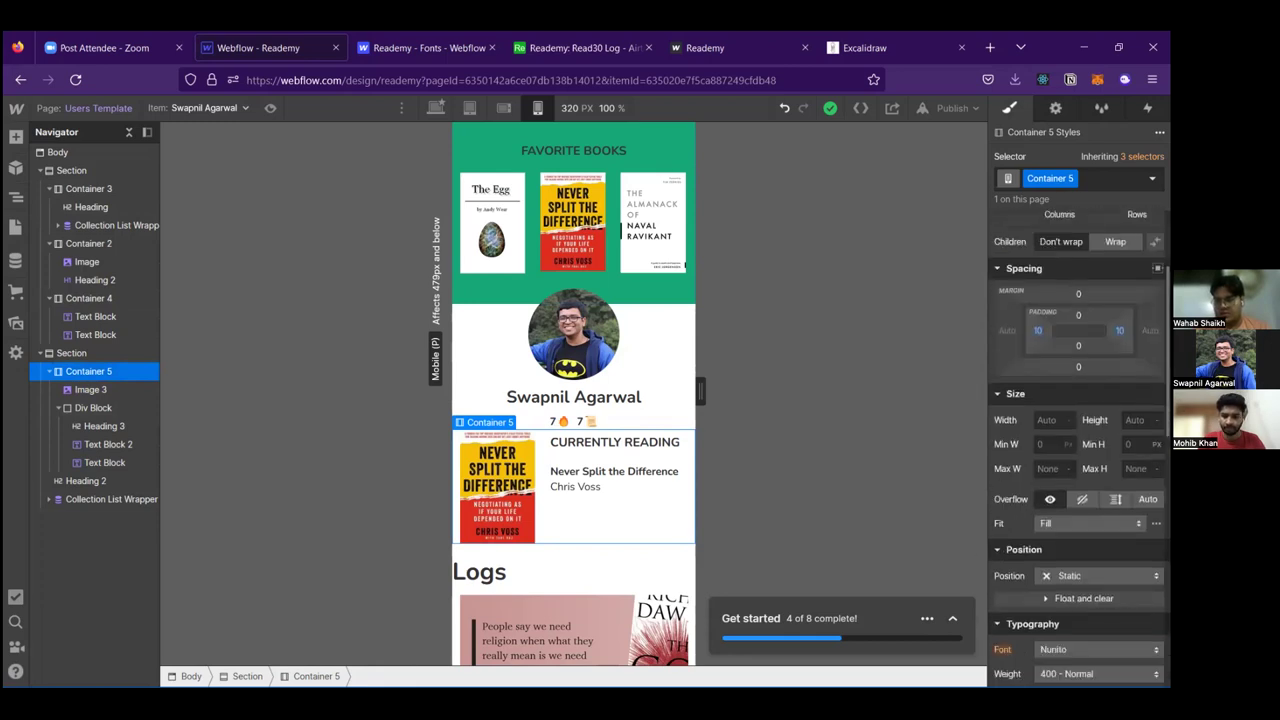
scroll(1078, 420, "down", 2)
scroll(1079, 420, "down", 3)
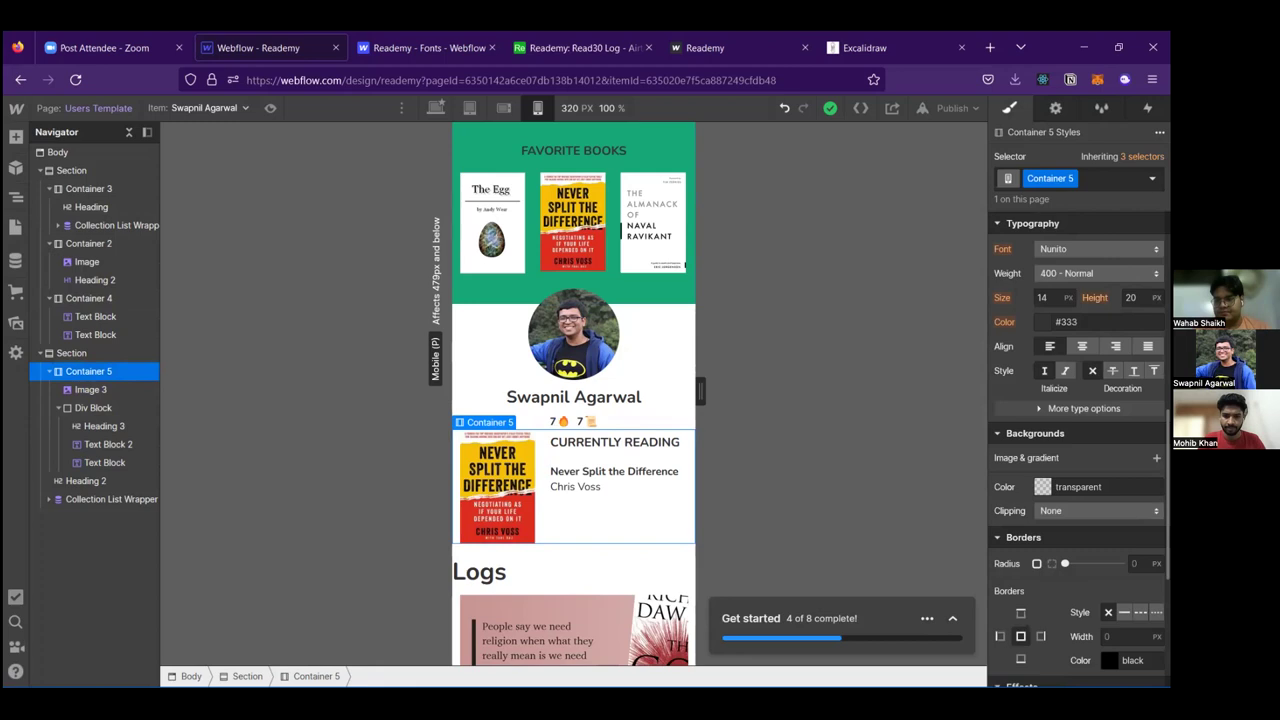
scroll(1079, 450, "down", 1)
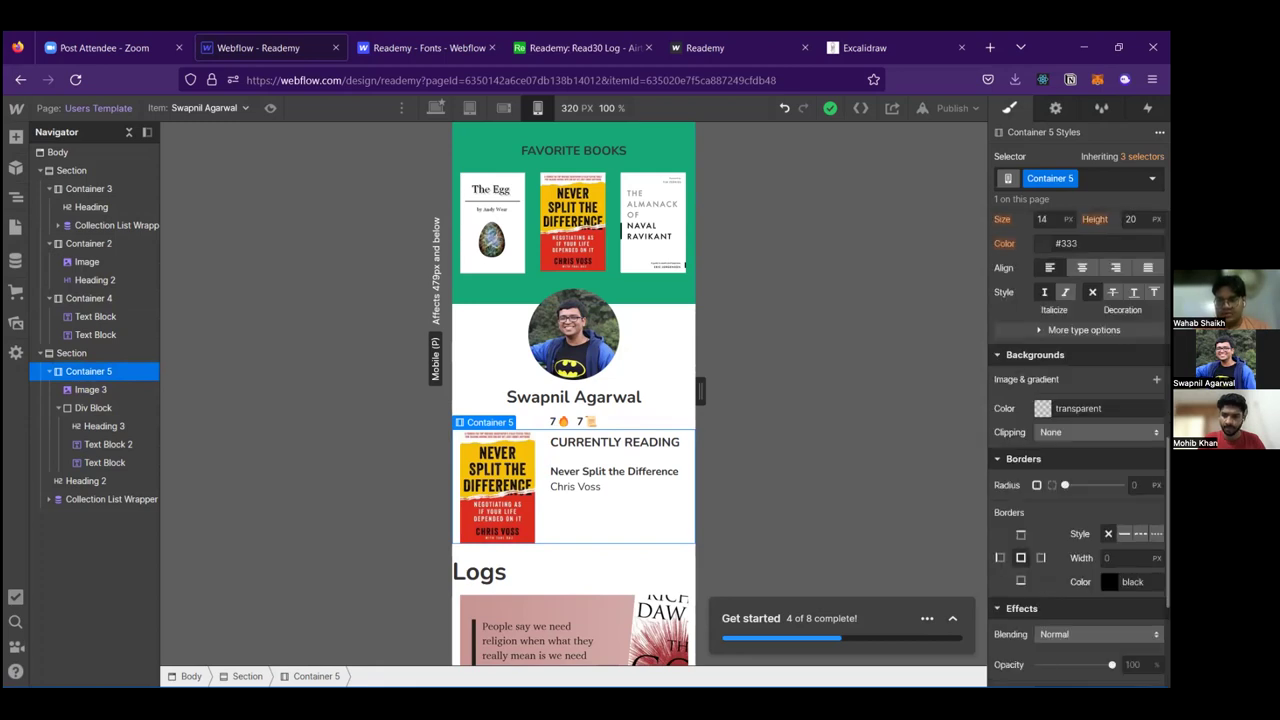
left_click(1109, 581)
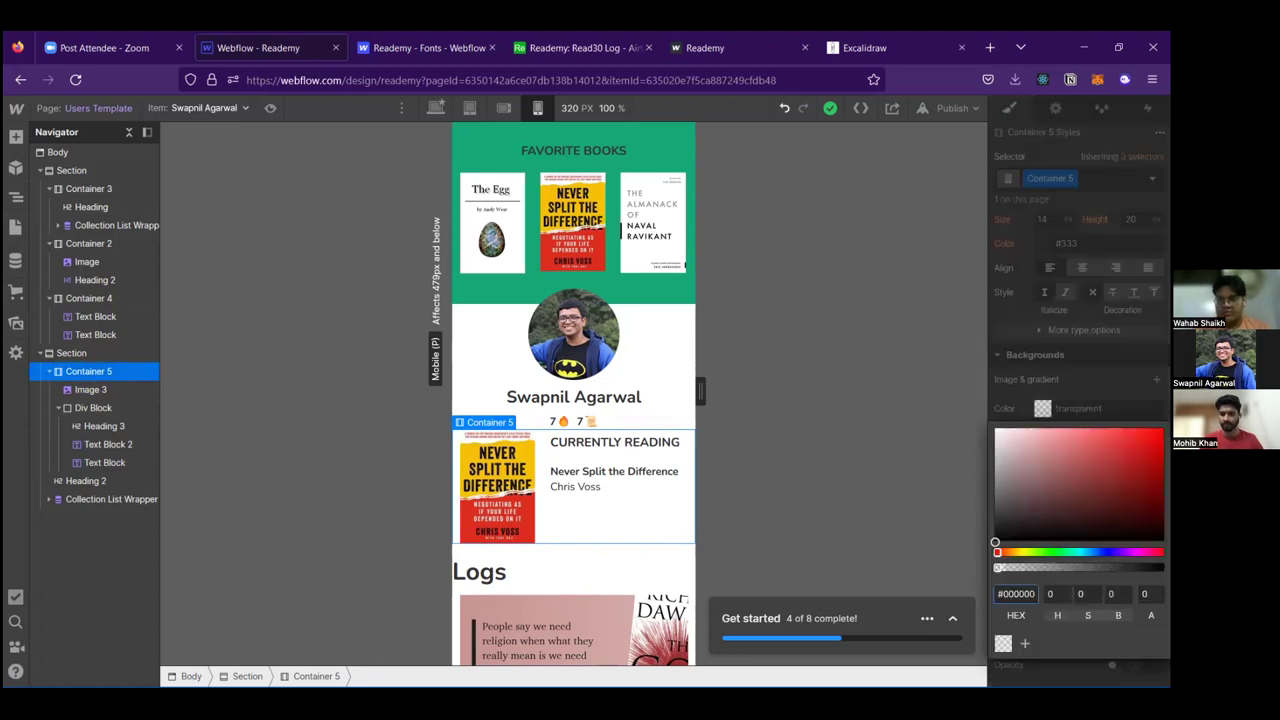
left_click(1075, 552)
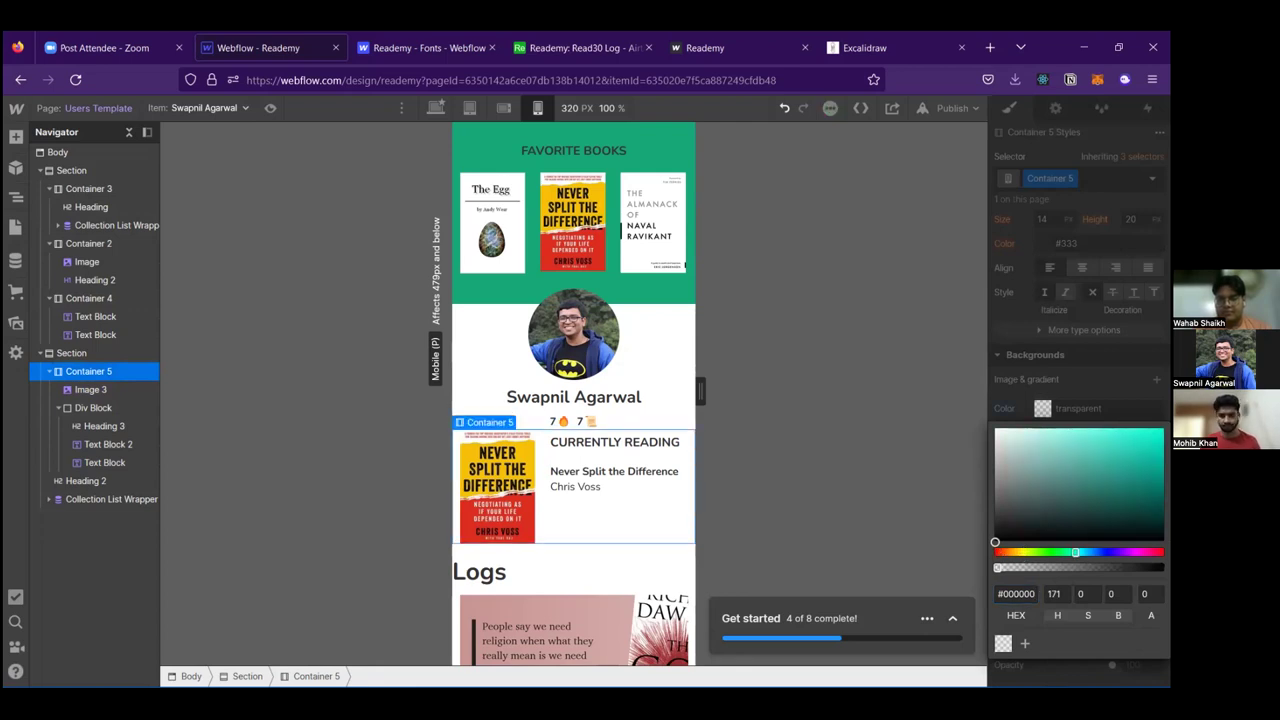
left_click_drag(1075, 552, 1071, 552)
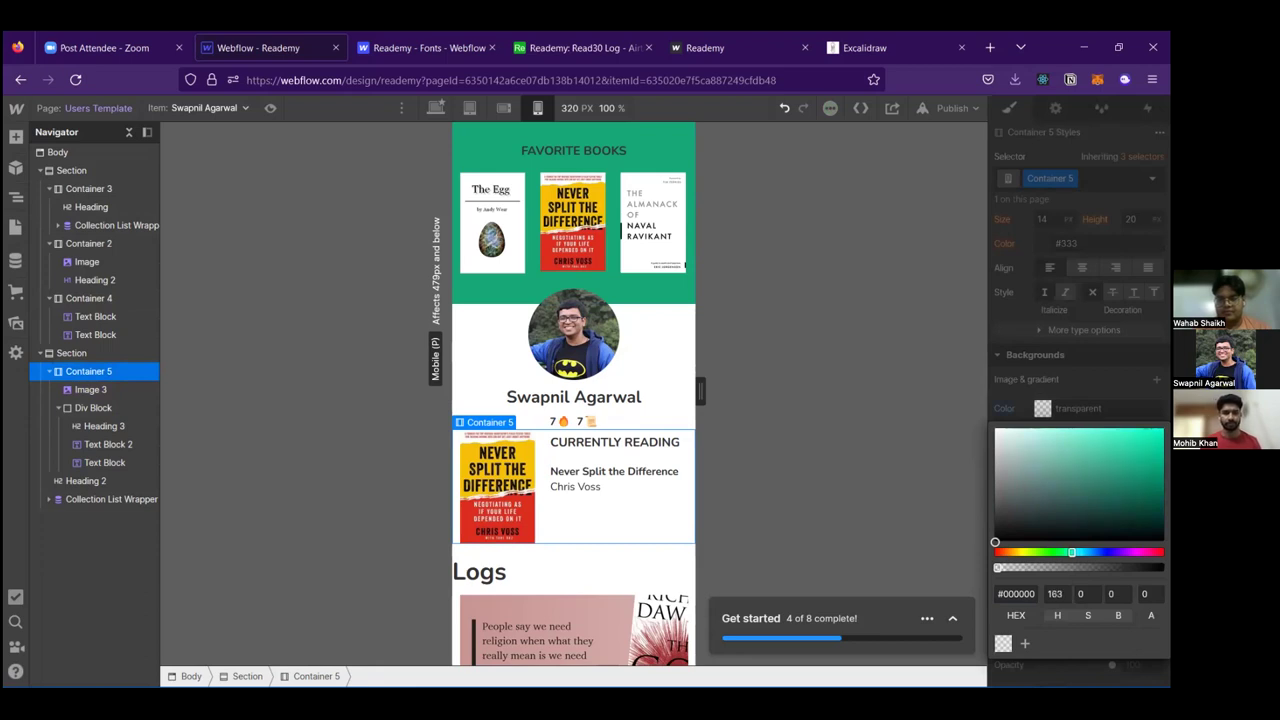
left_click(1083, 466)
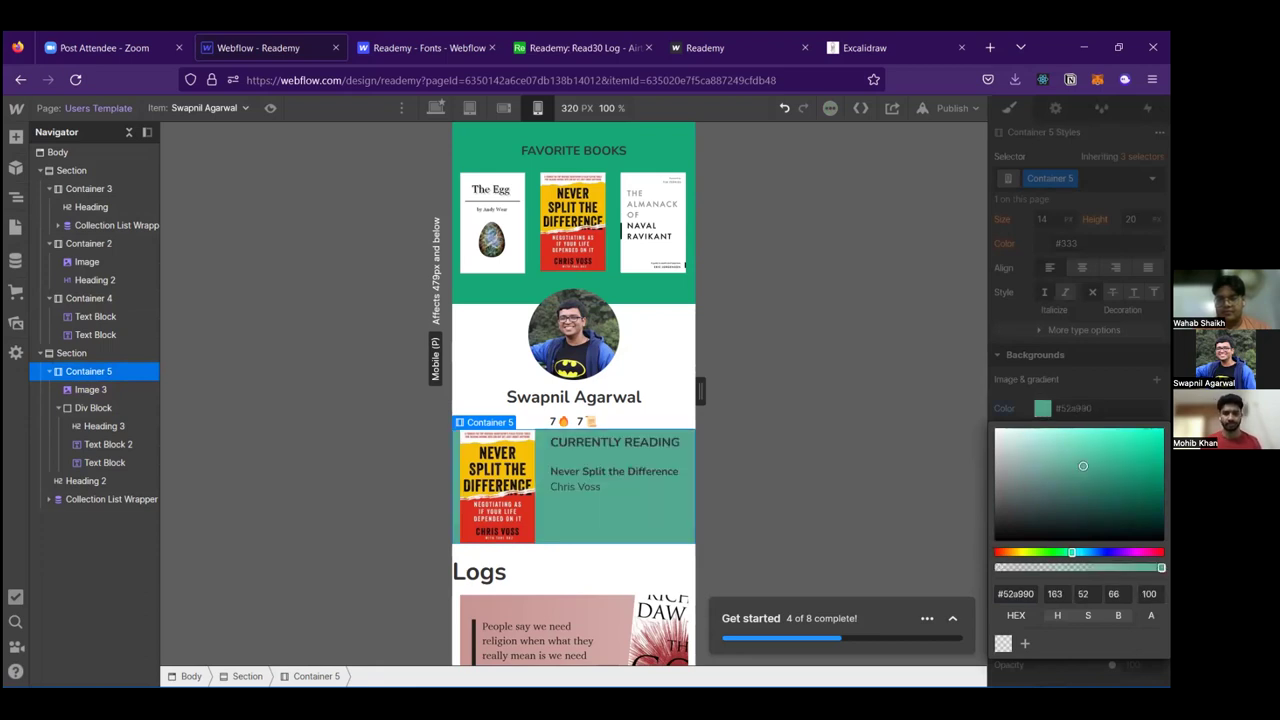
left_click_drag(1083, 466, 1061, 448)
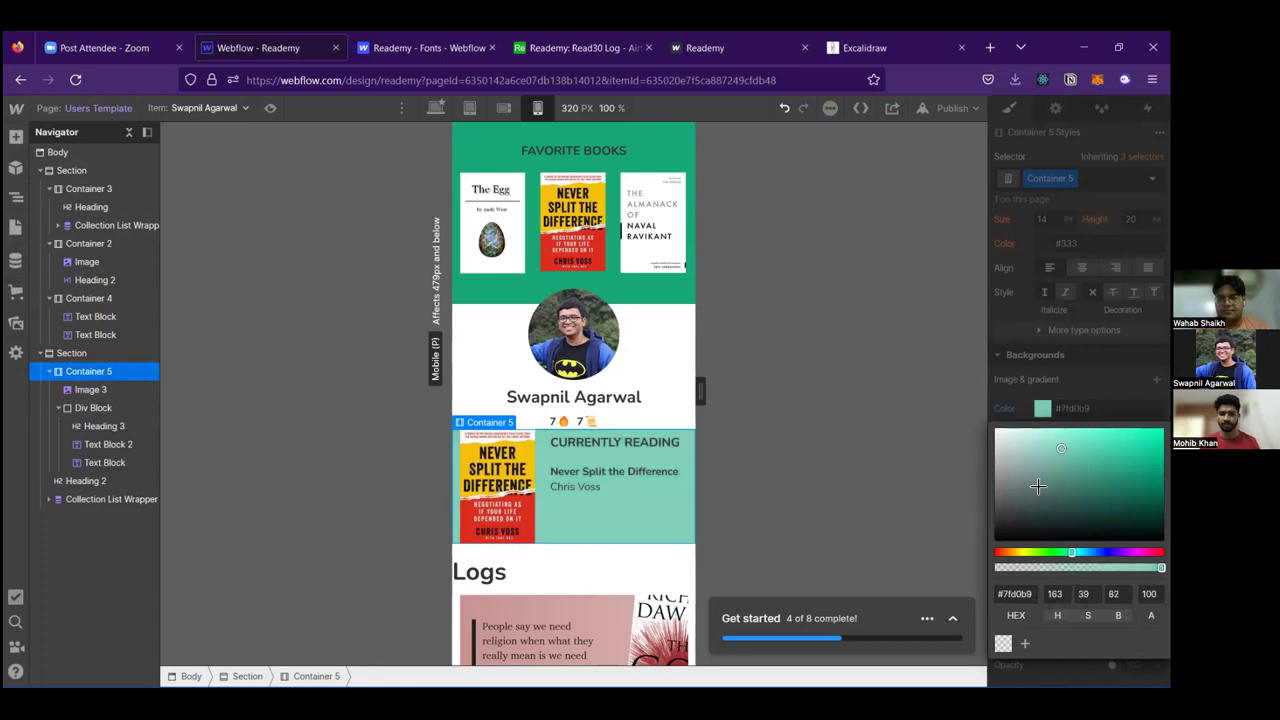
left_click(1038, 486)
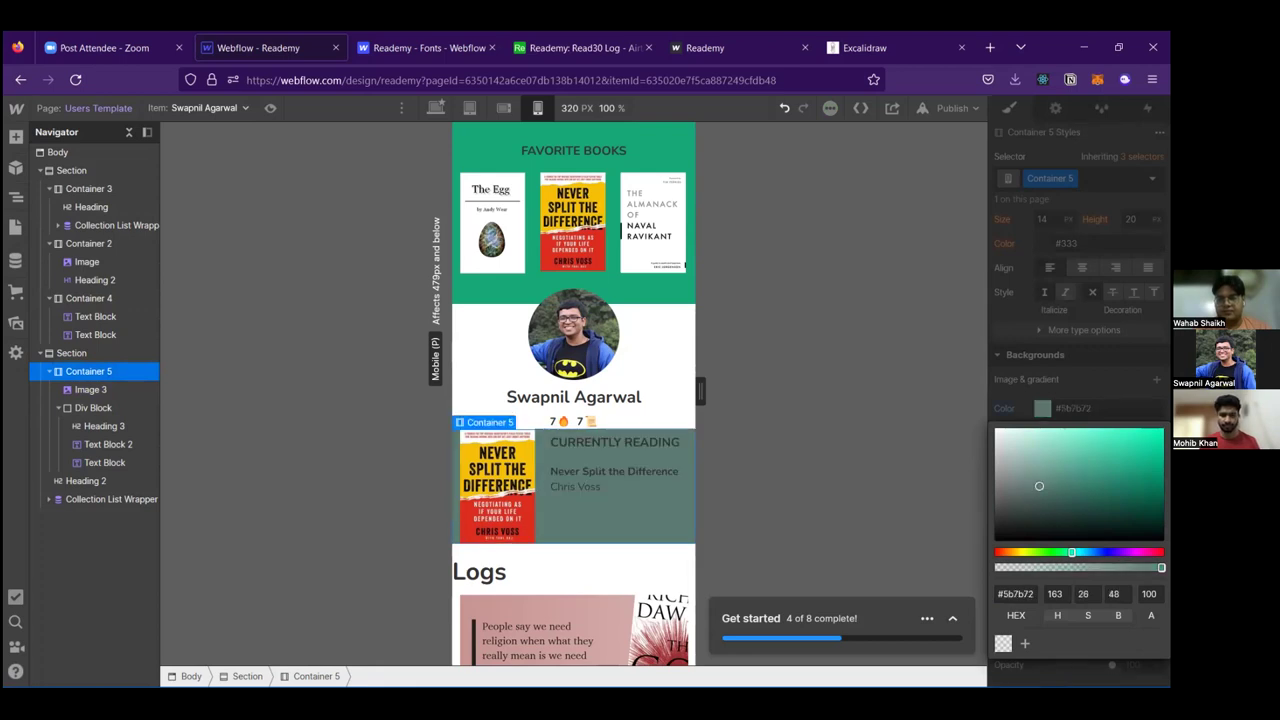
left_click(1082, 488)
left_click(1123, 466)
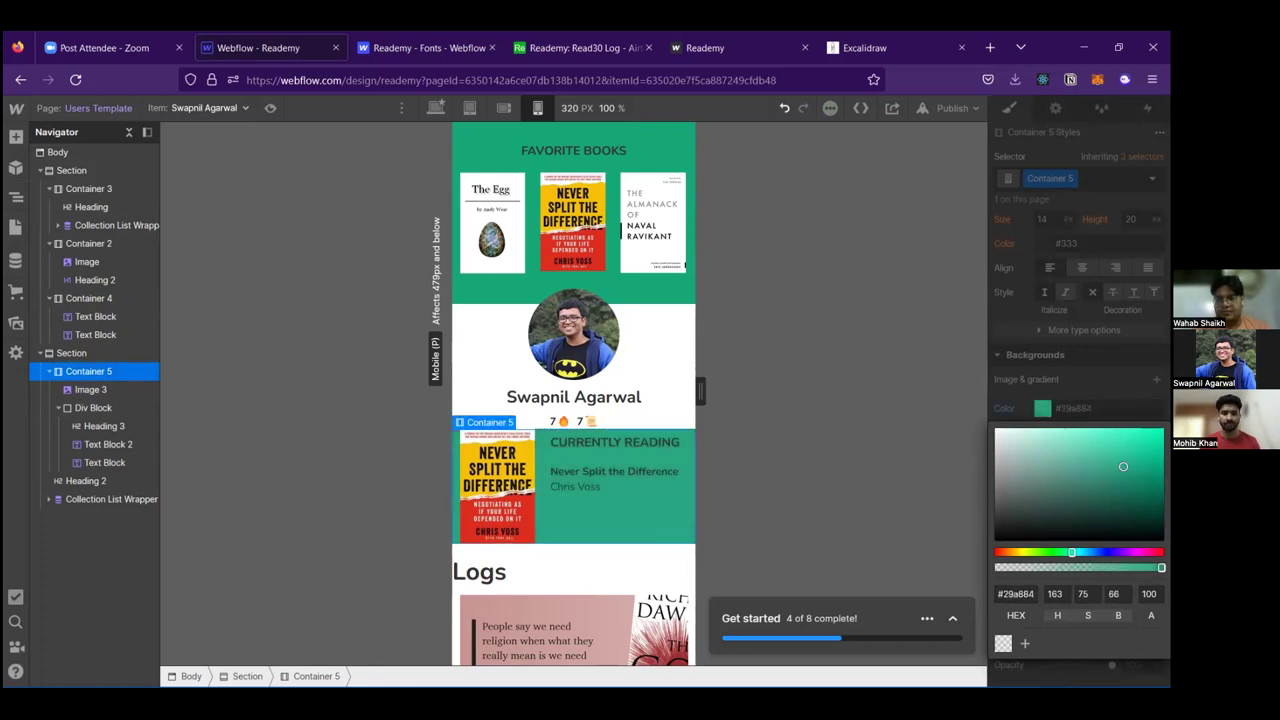
left_click(1123, 467)
left_click_drag(1123, 467, 1133, 479)
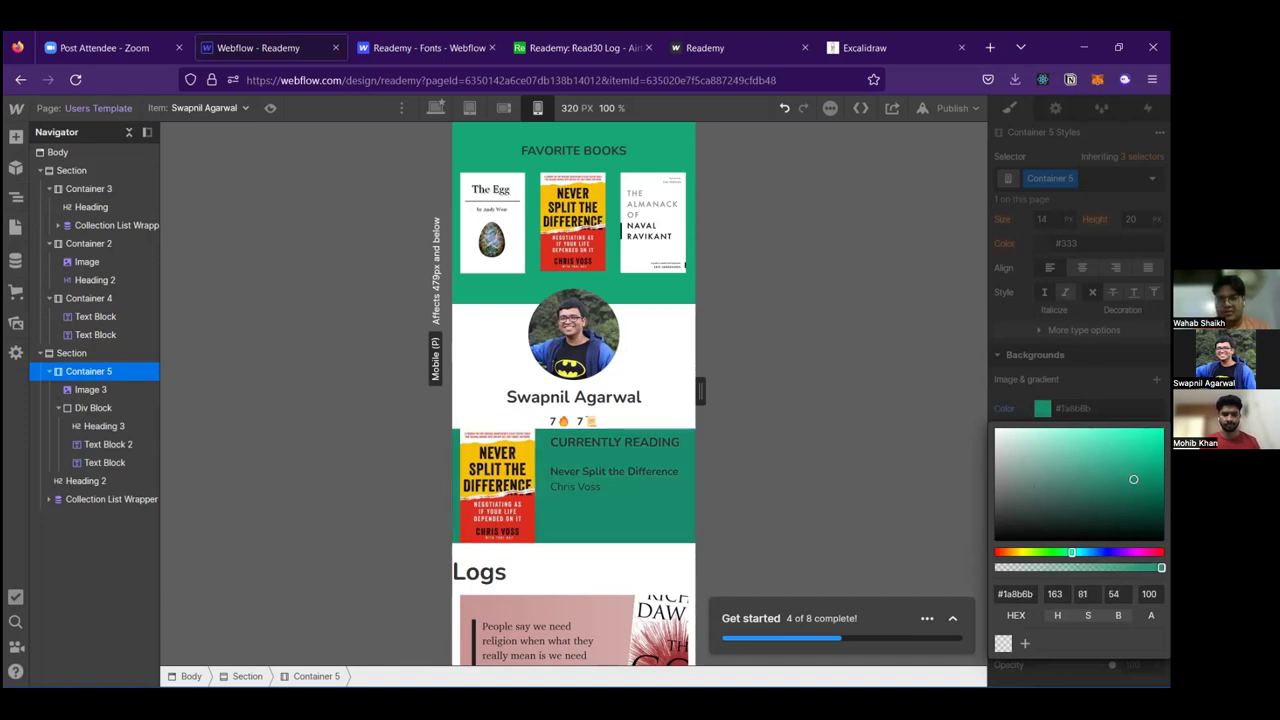
left_click(1132, 480)
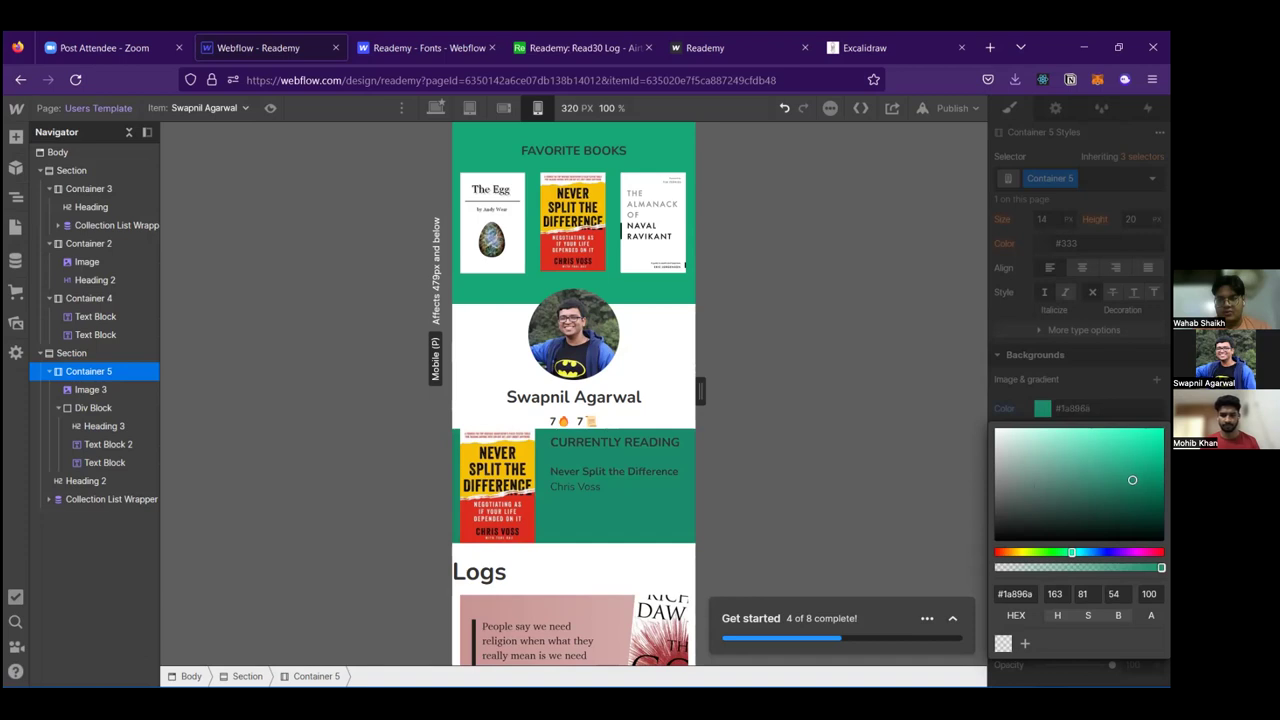
left_click_drag(1132, 480, 1061, 495)
left_click_drag(1072, 552, 1060, 552)
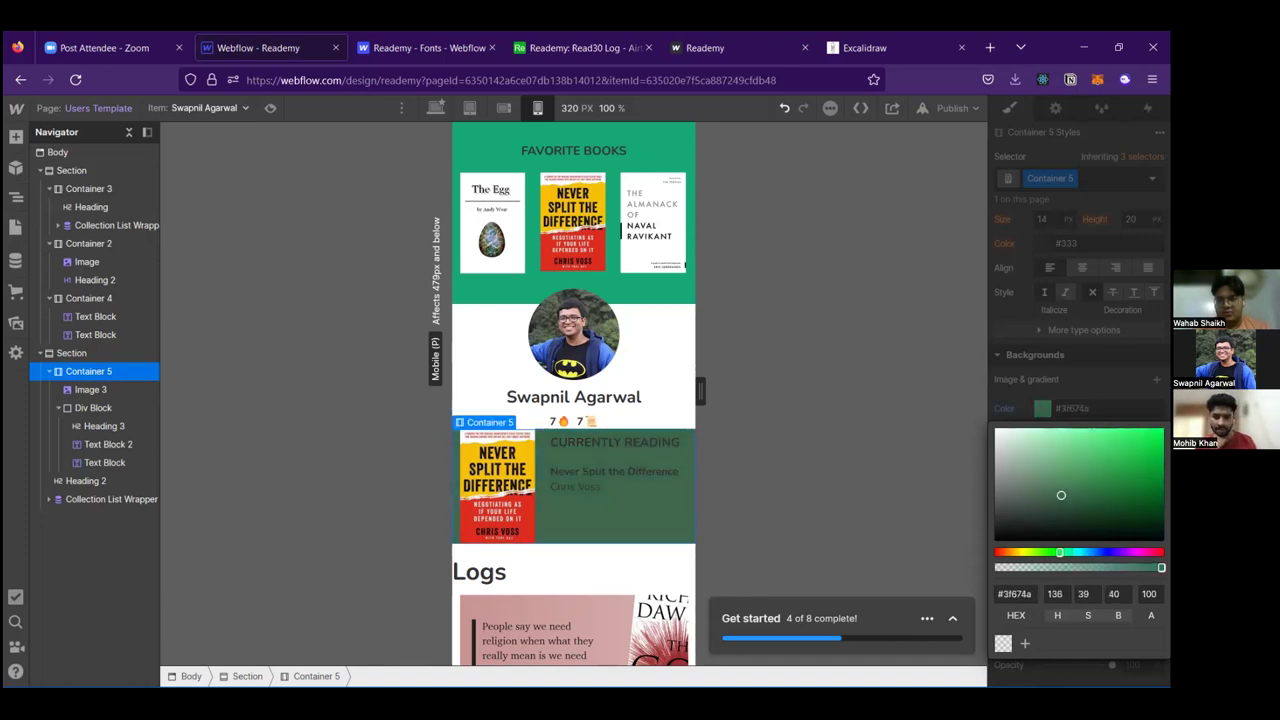
left_click_drag(1061, 495, 1161, 443)
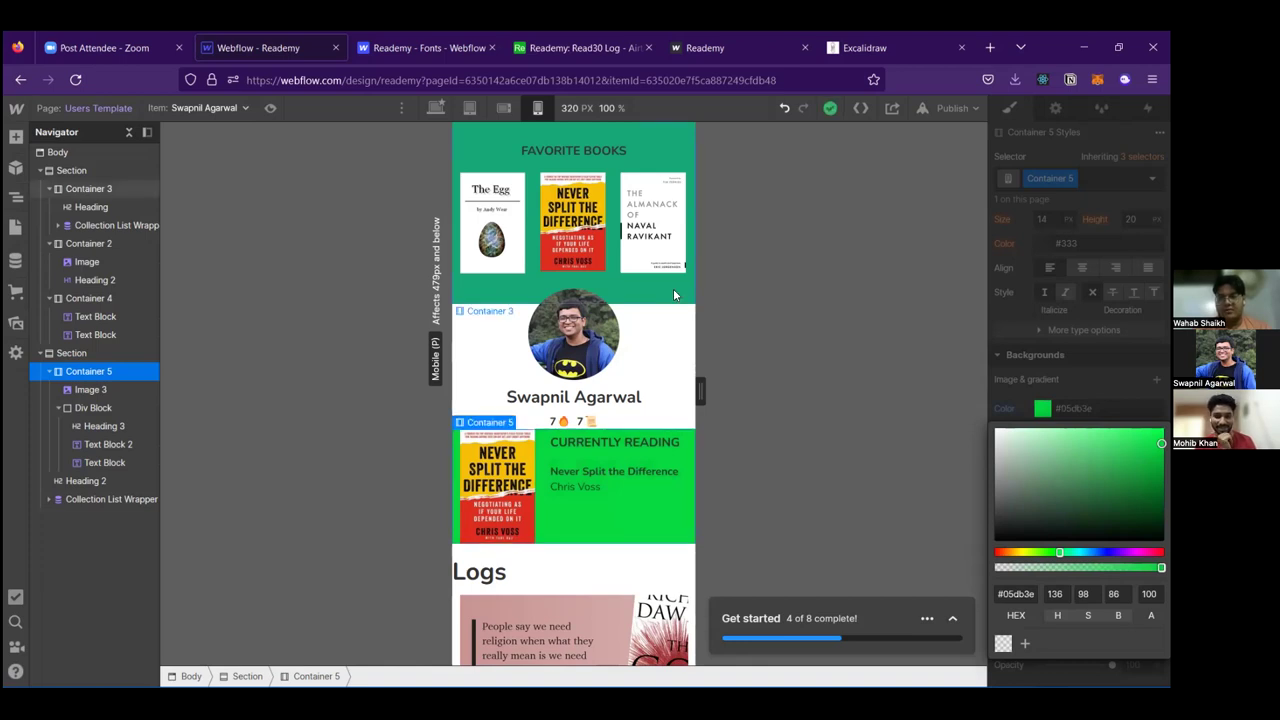
Copy #15a877 from the Favorite Books container and apply it as Container 5's background.
left_click(88, 188)
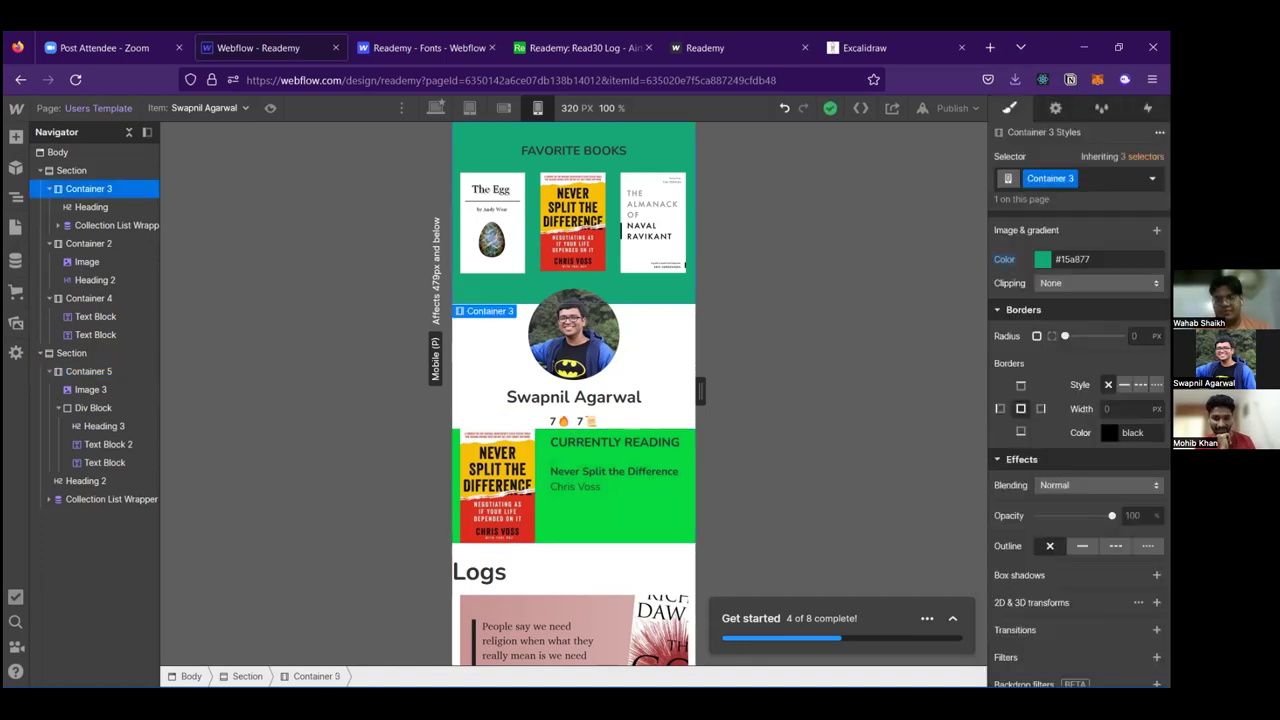
left_click(1075, 259)
key("ctrl+c")
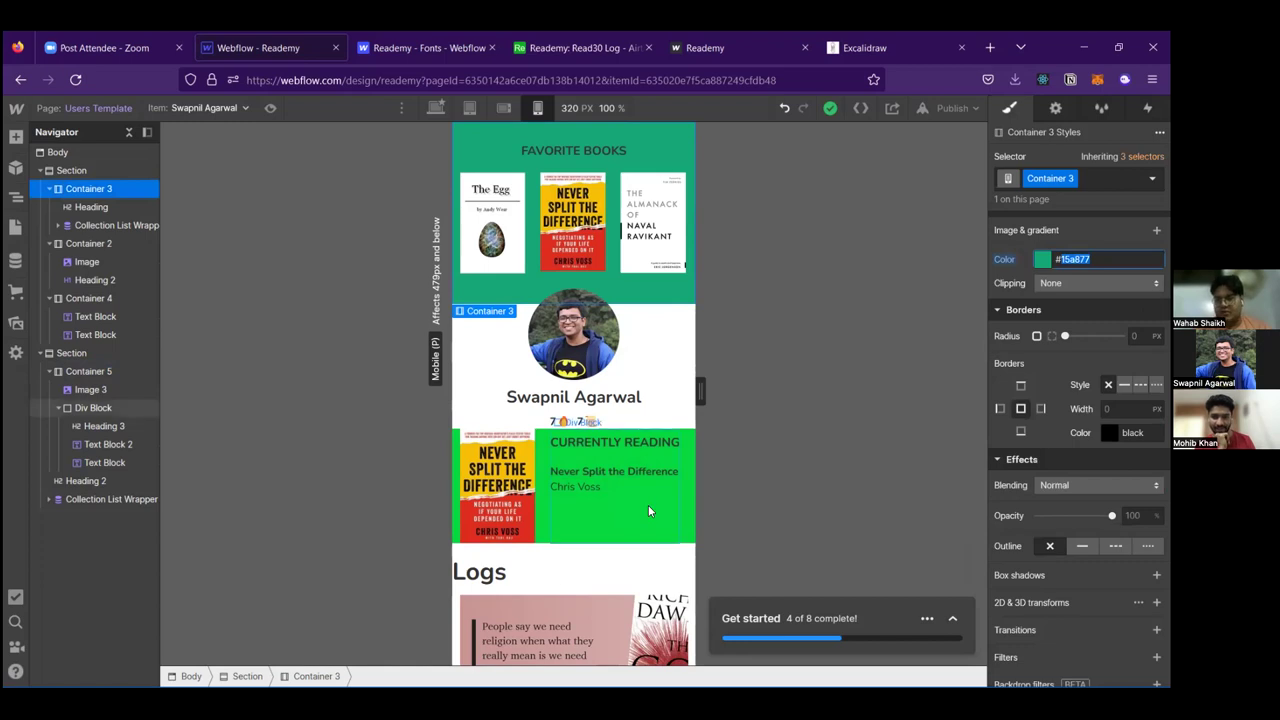
left_click(676, 513)
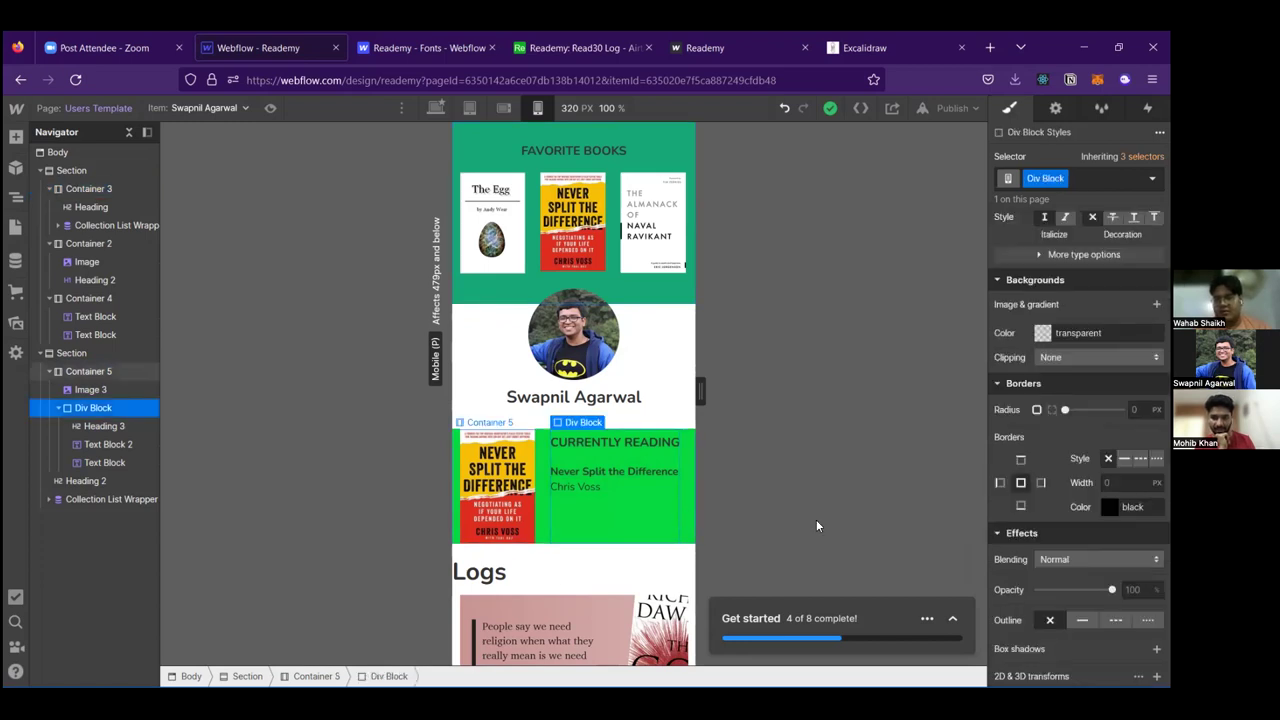
left_click(487, 422)
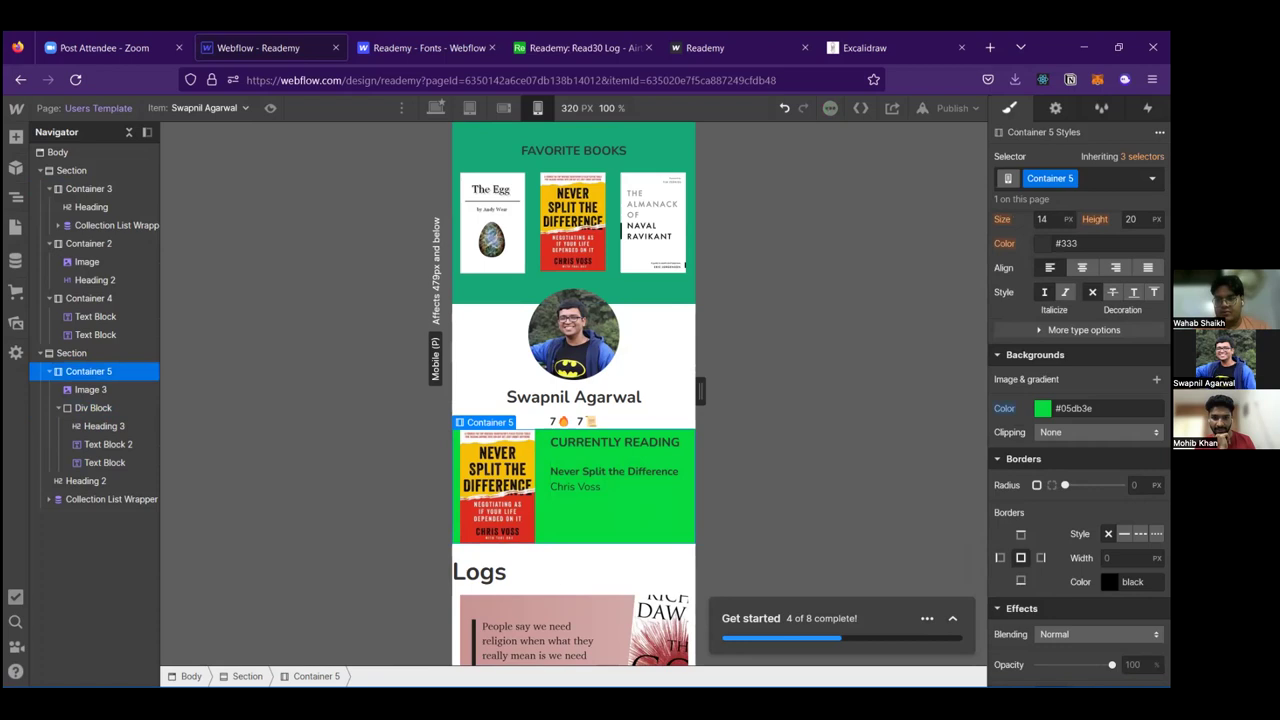
left_click(1100, 408)
key("ctrl+v")
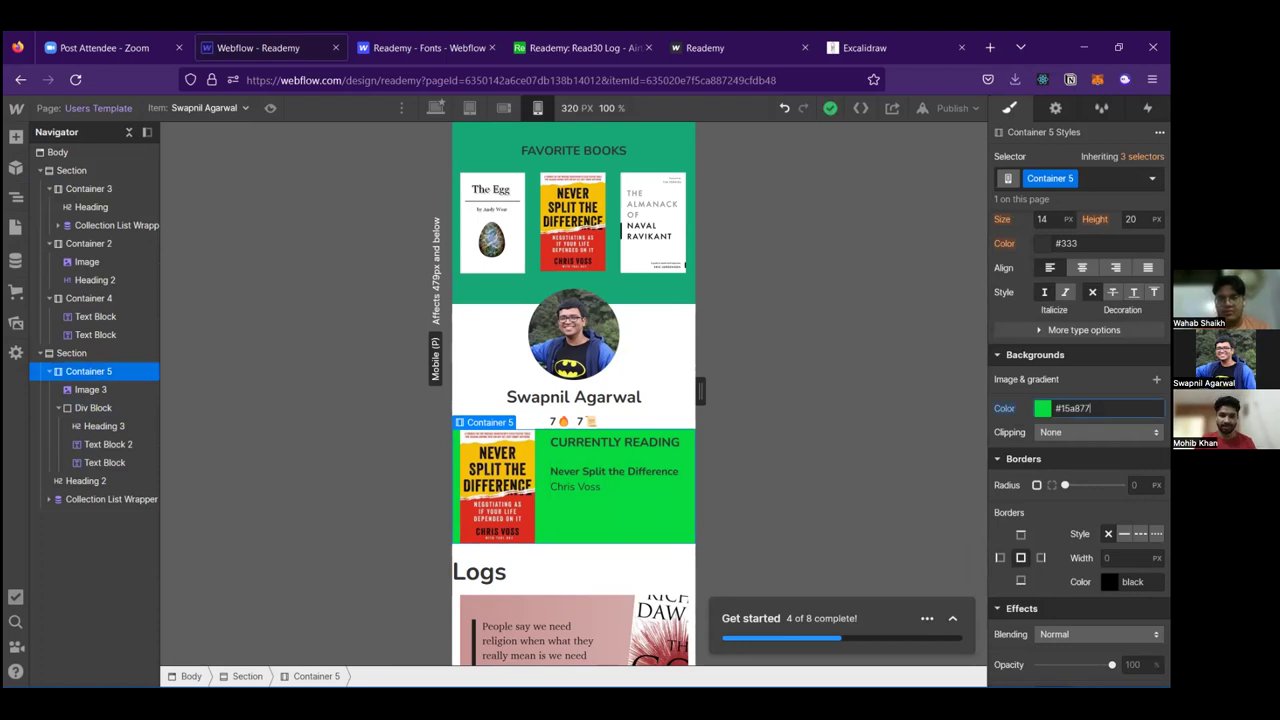
key("Return")
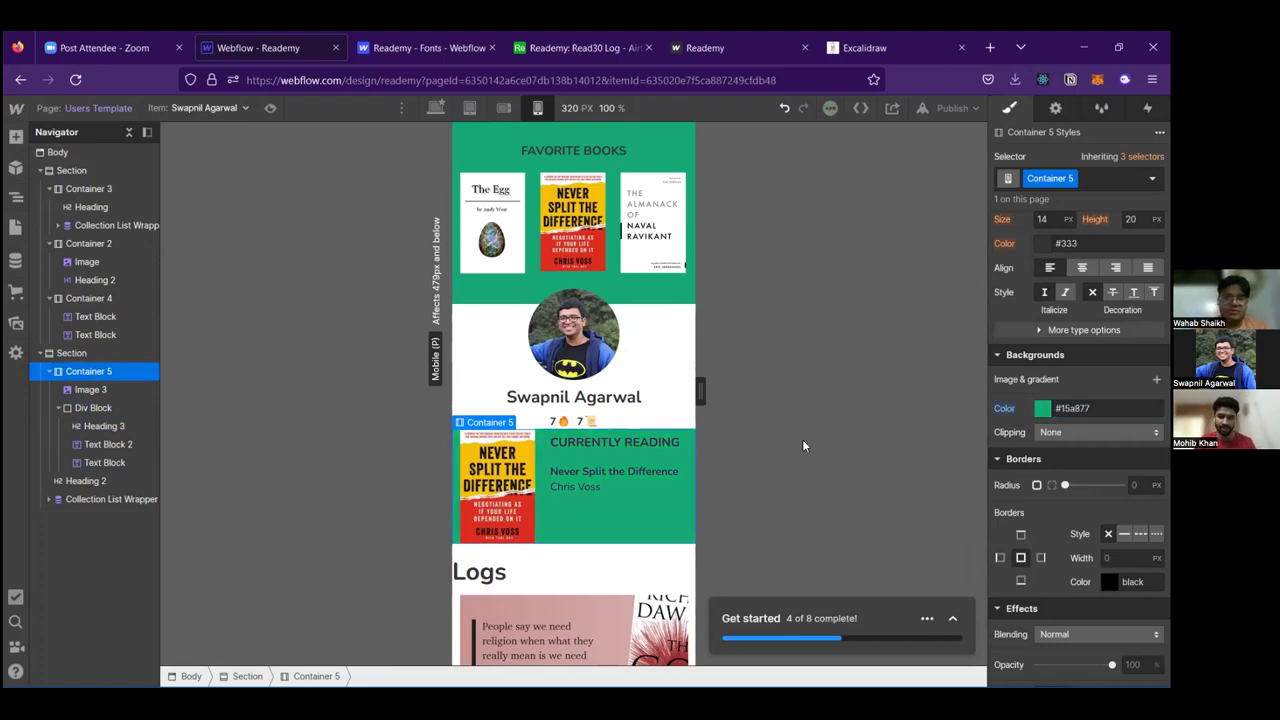
scroll(1080, 400, "up", 10)
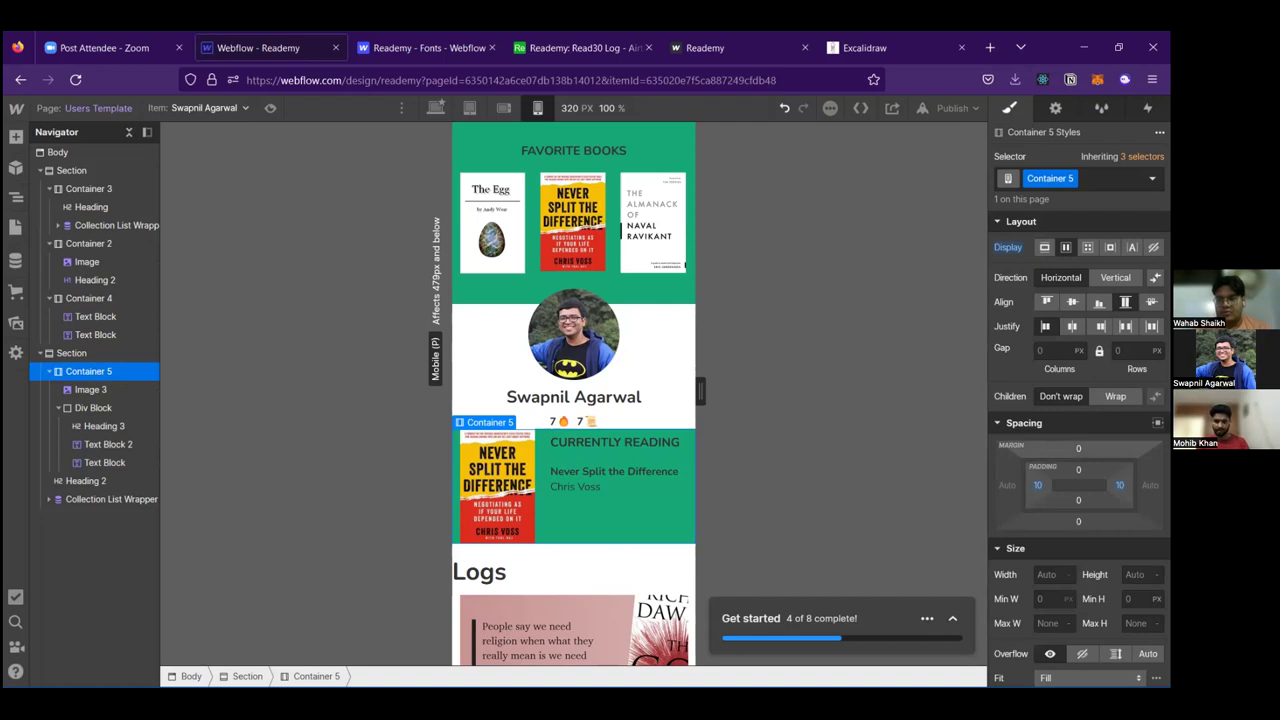
Give Container 5 a 20 px top margin.
left_click(1078, 469)
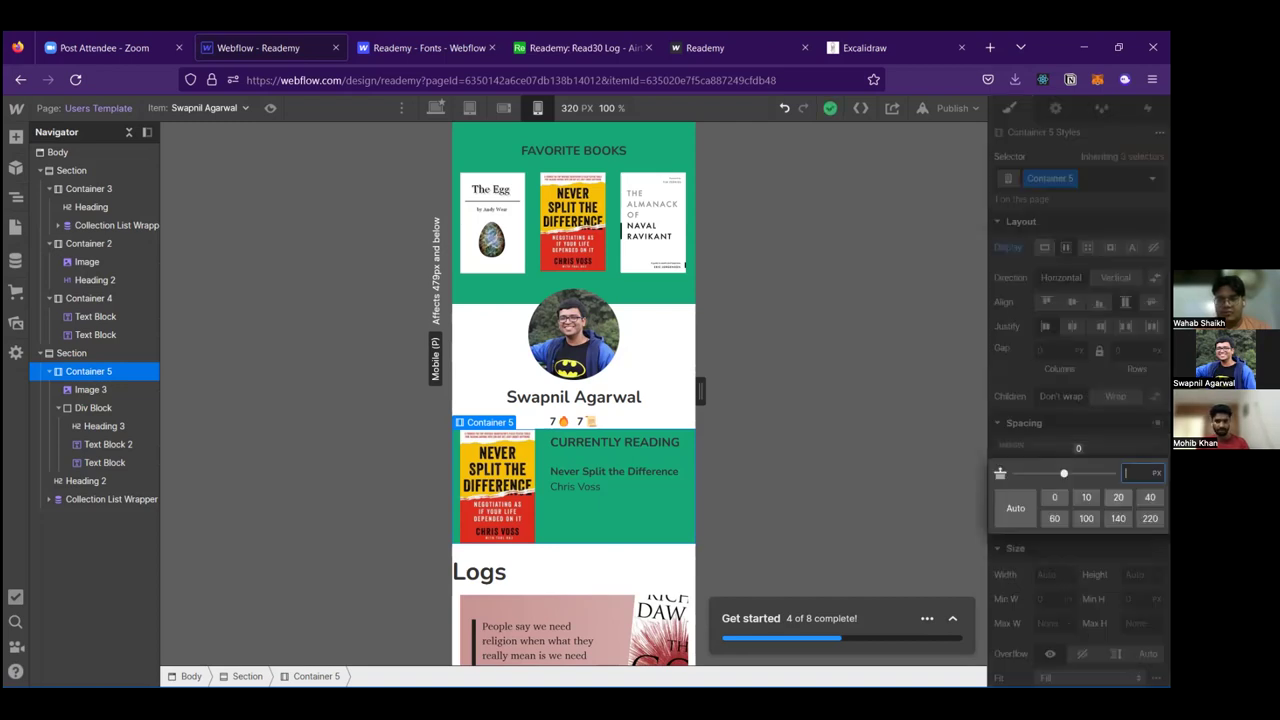
type("20")
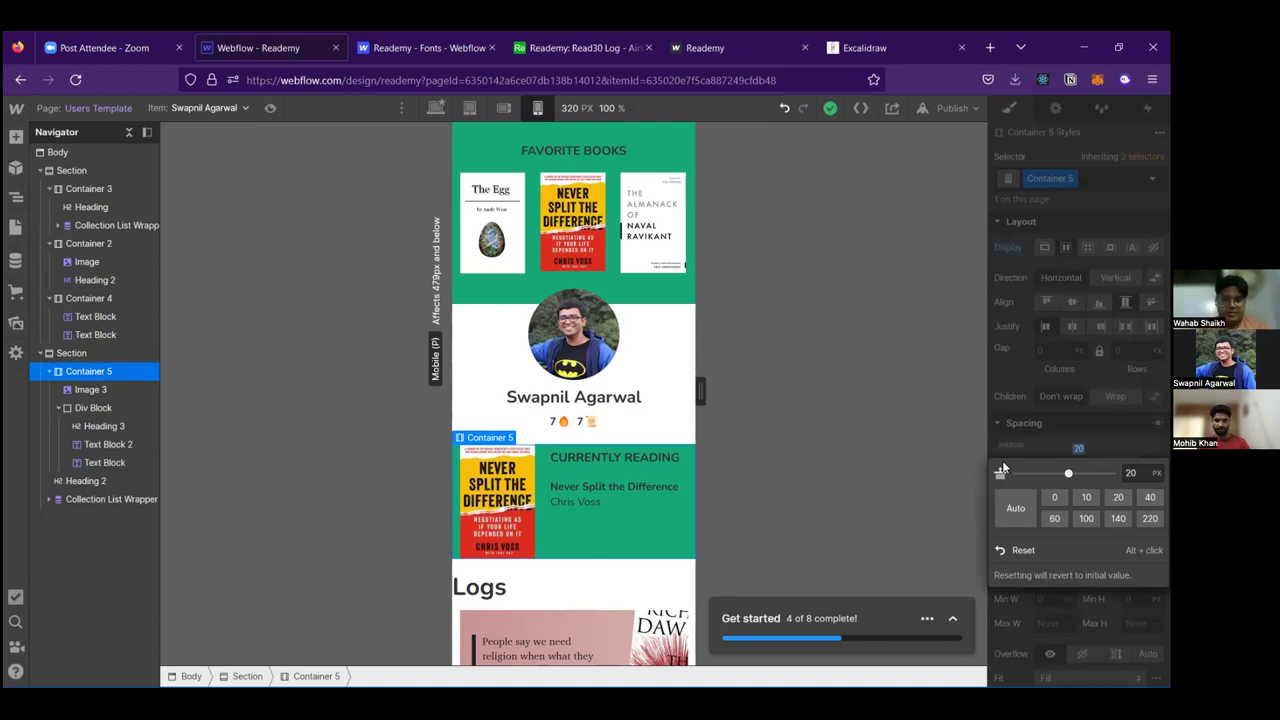
key("Escape")
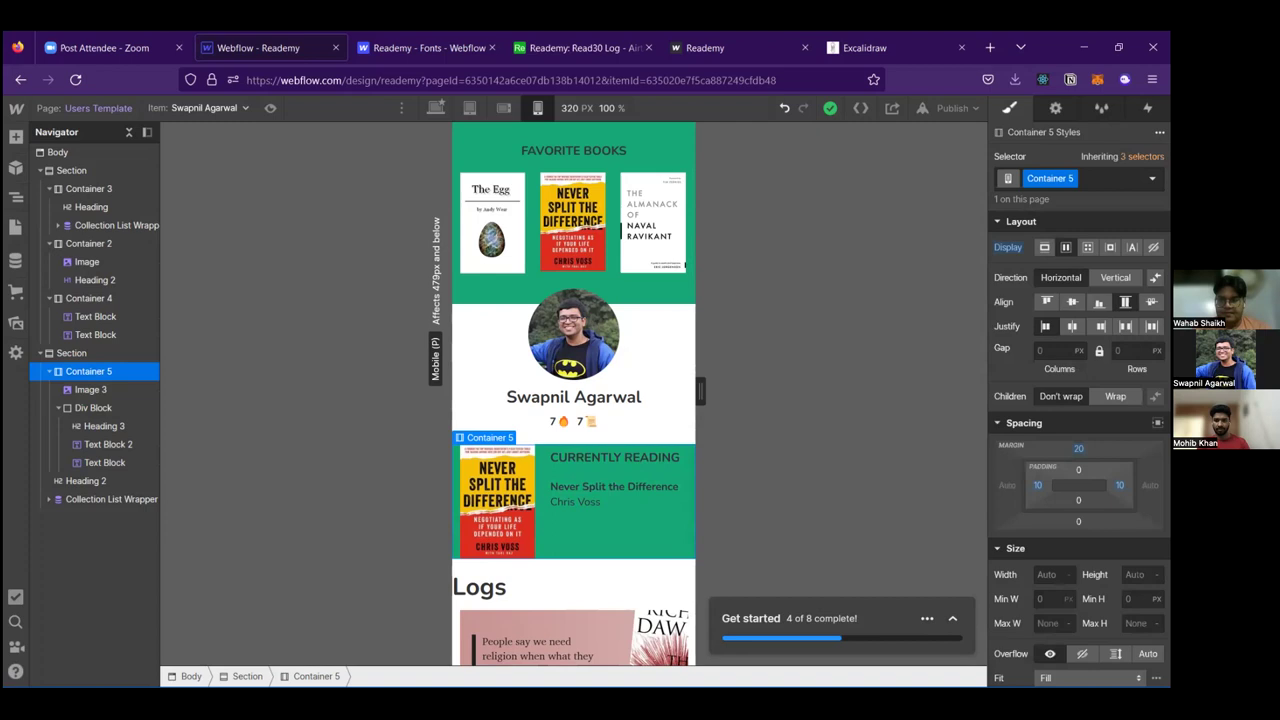
Set Container 5's top and bottom padding to 10 px each.
left_click(1078, 469)
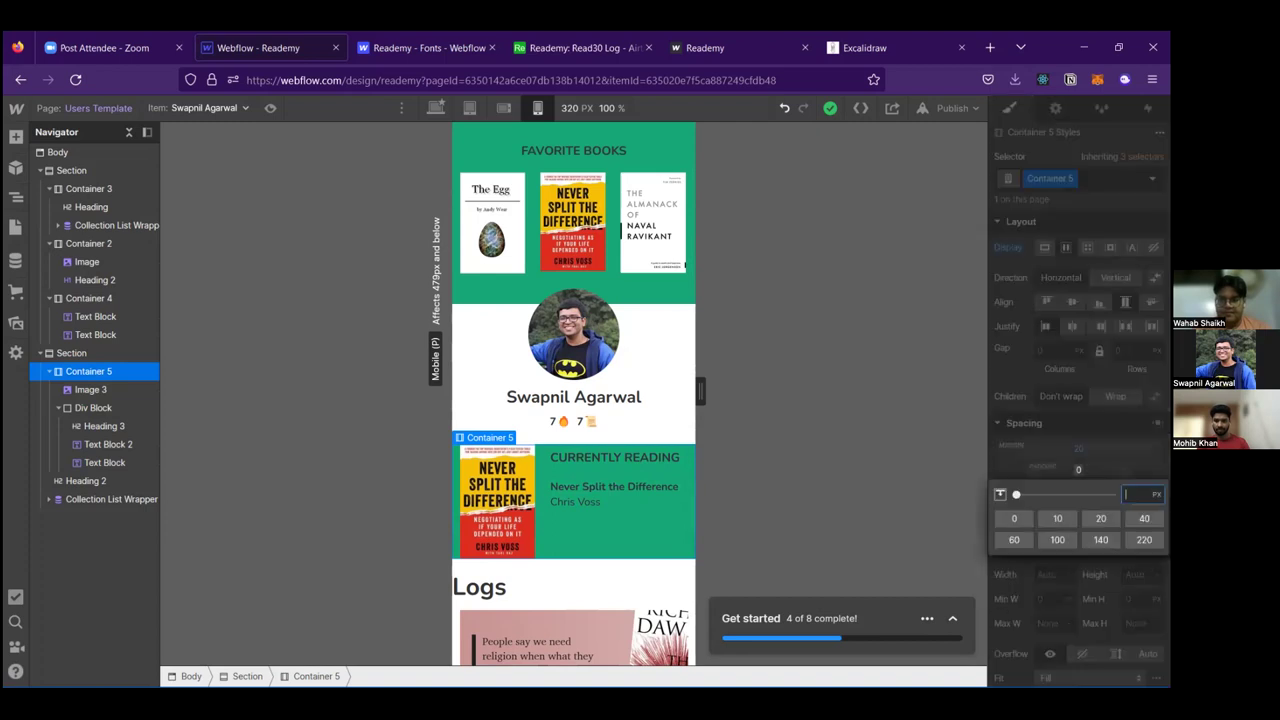
left_click(1057, 518)
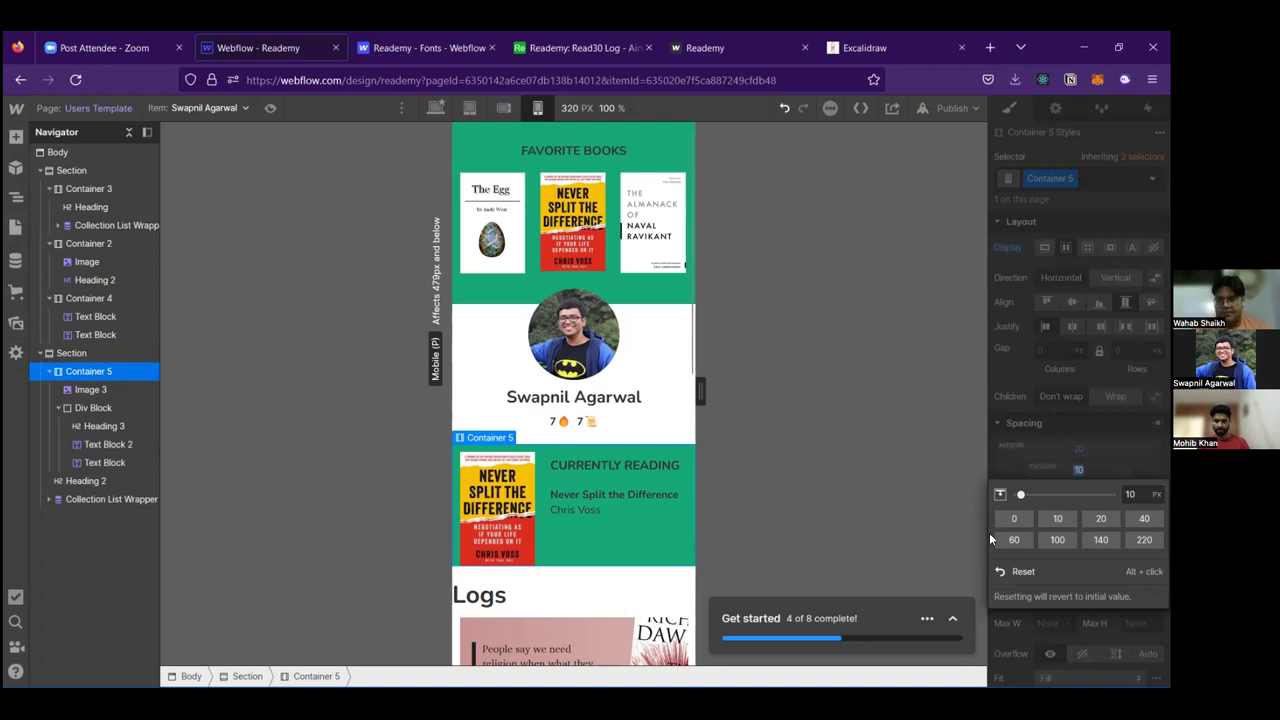
key("Escape")
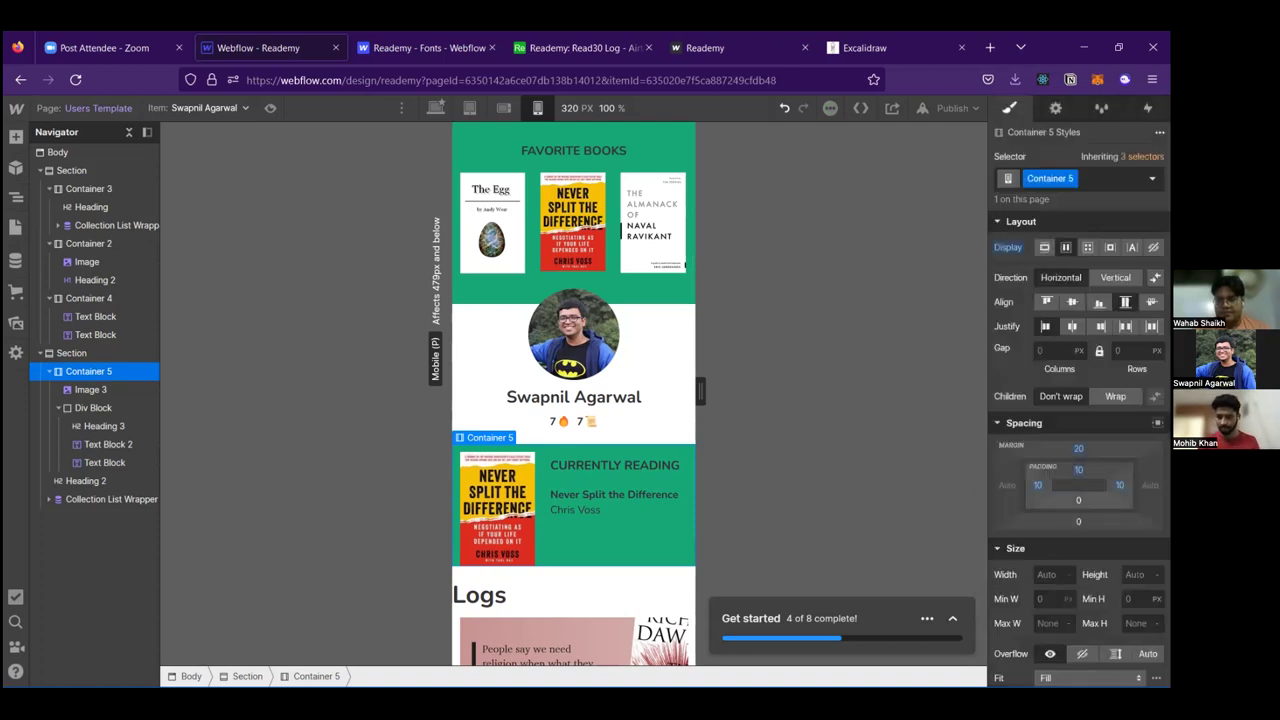
left_click(1078, 500)
type("10")
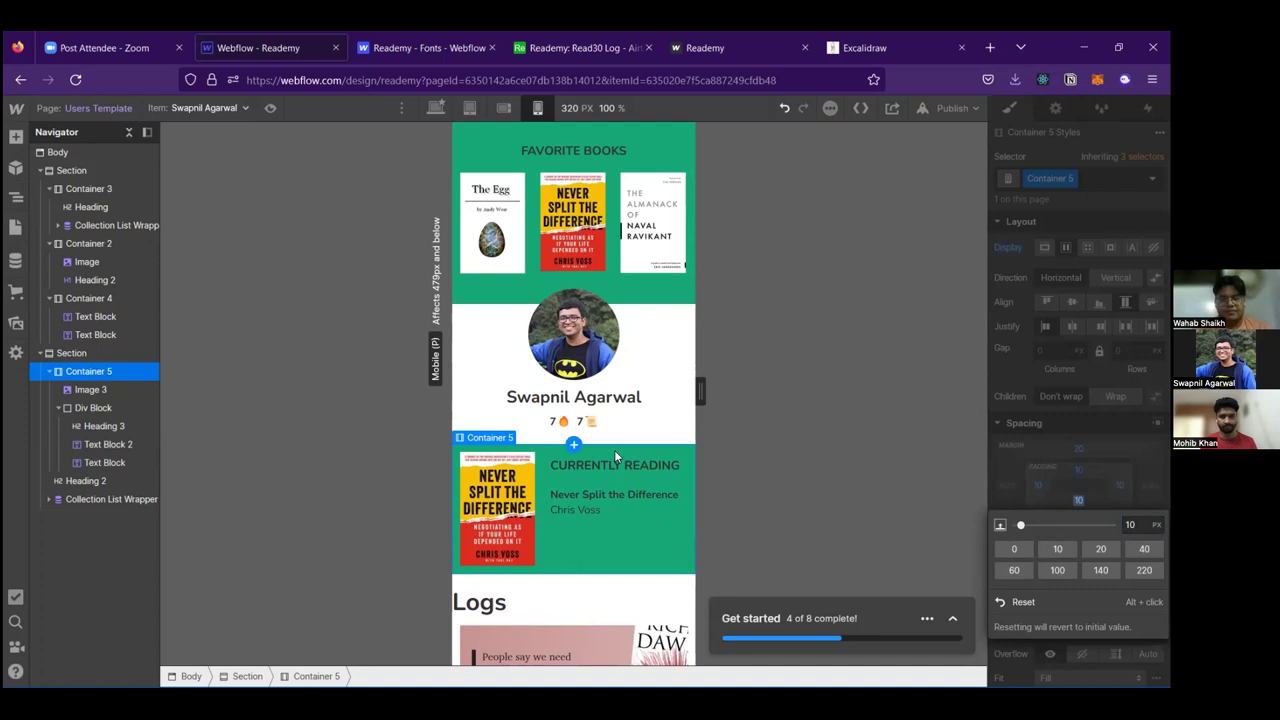
scroll(614, 450, "down", 3)
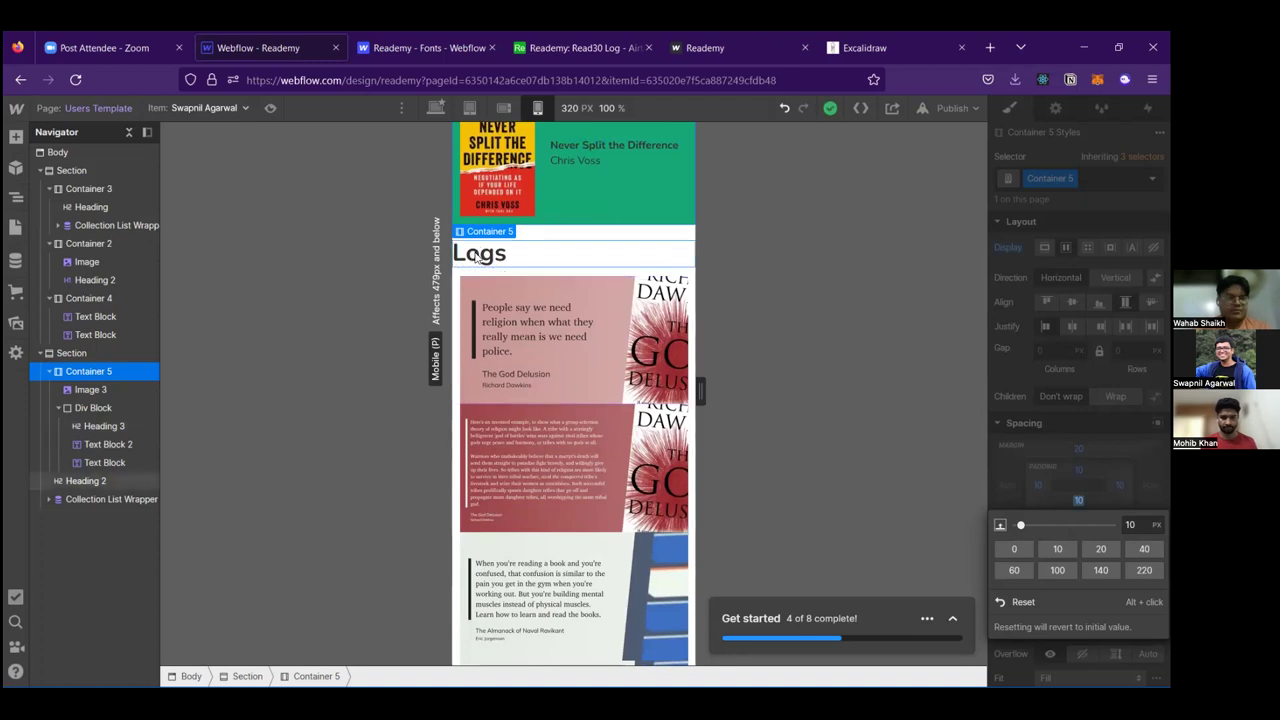
scroll(476, 256, "up", 2)
scroll(476, 257, "down", 1)
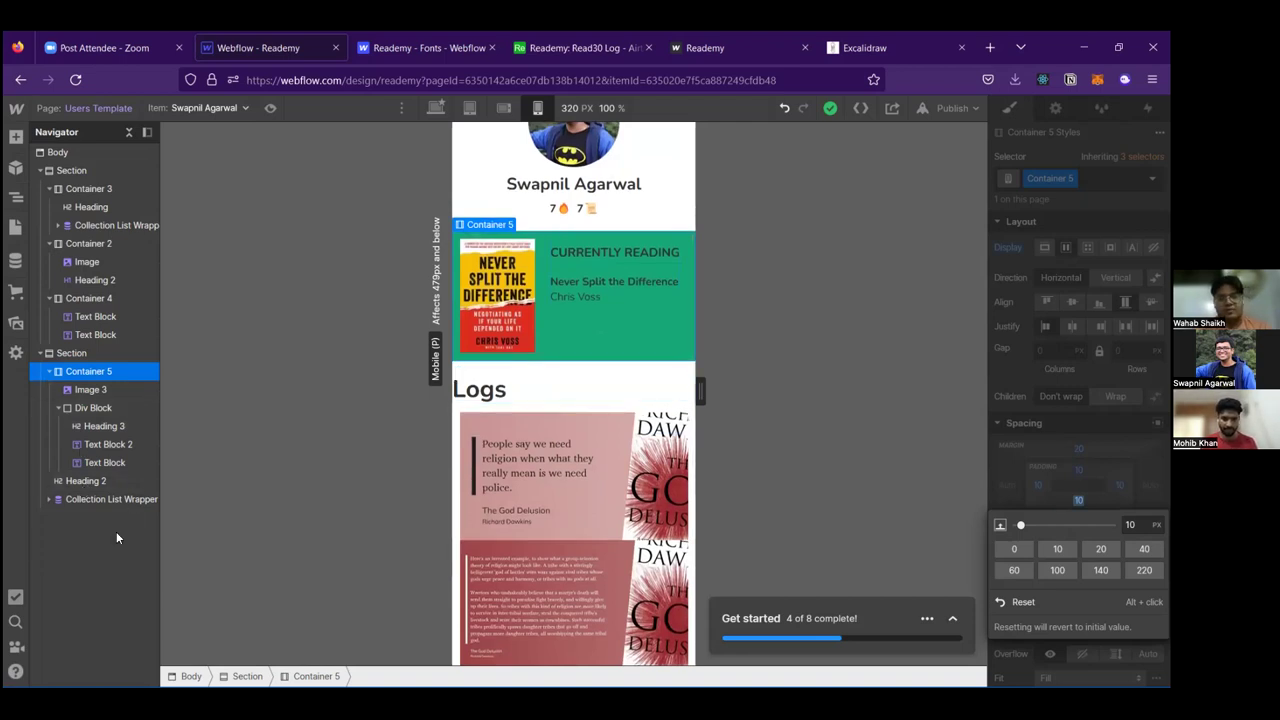
left_click(49, 352)
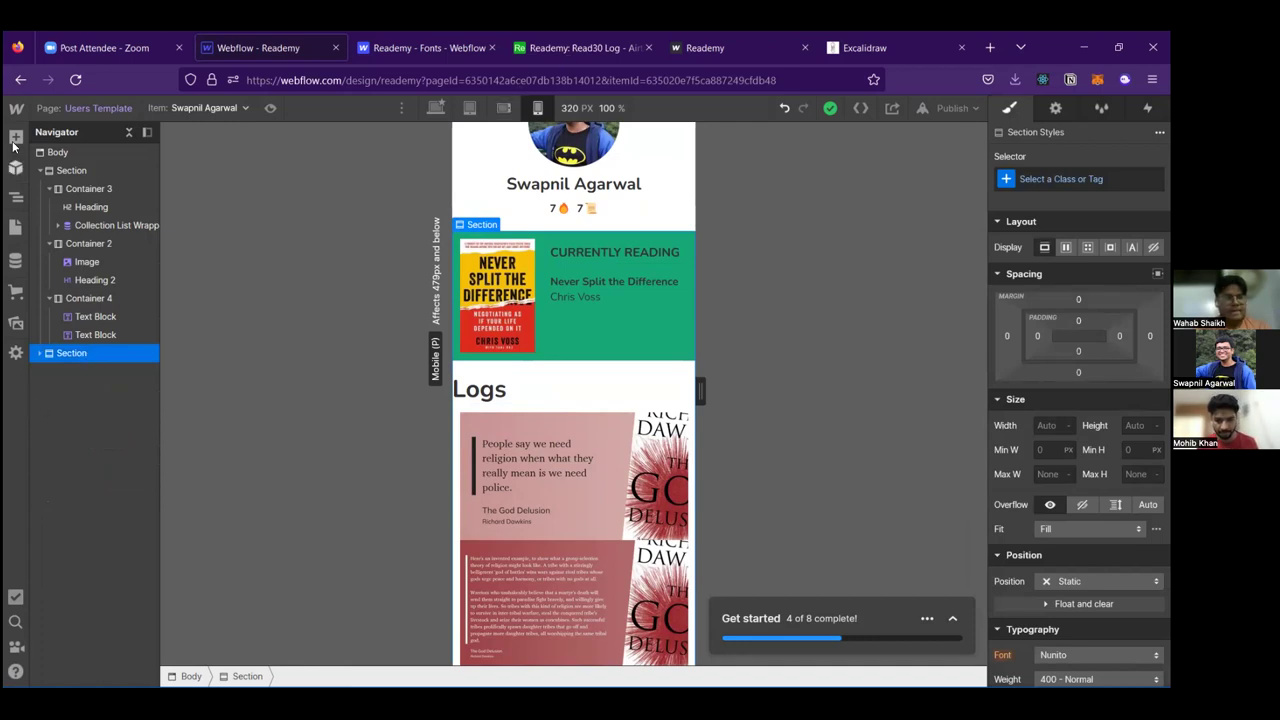
Expand the existing section in the Navigator and scroll down to the bottom of the page.
key("a")
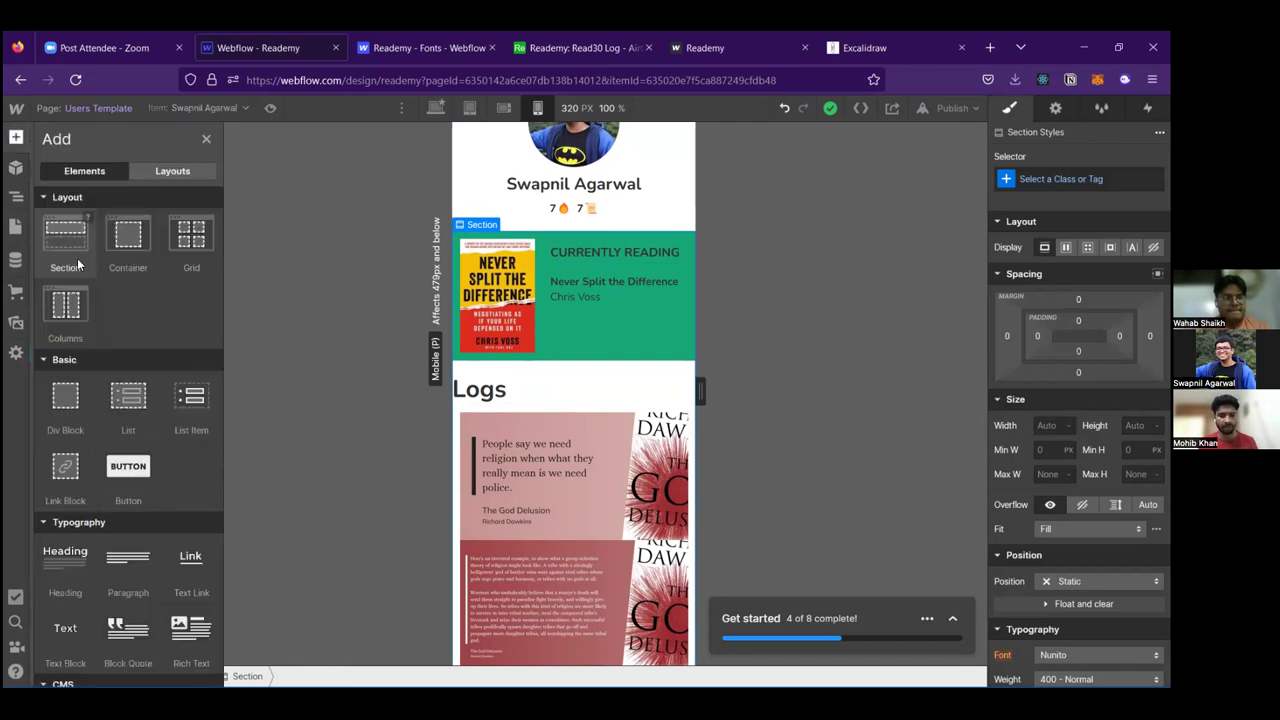
key("z")
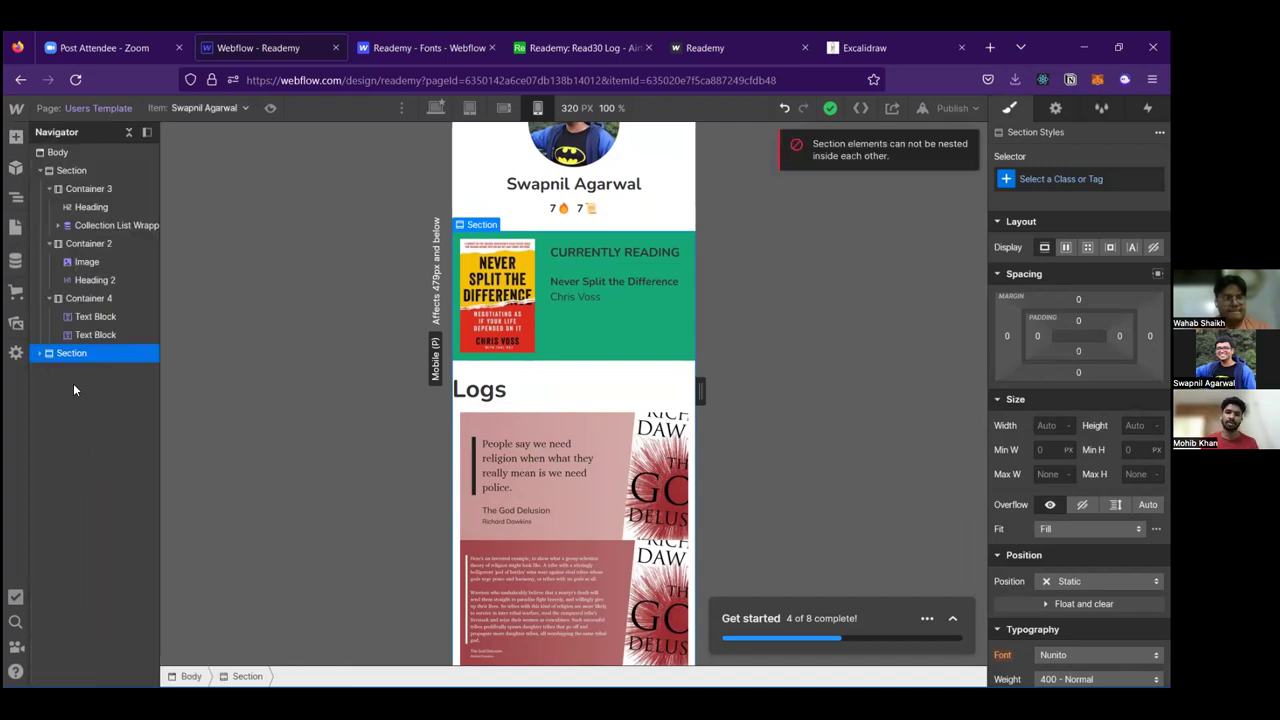
left_click(39, 355)
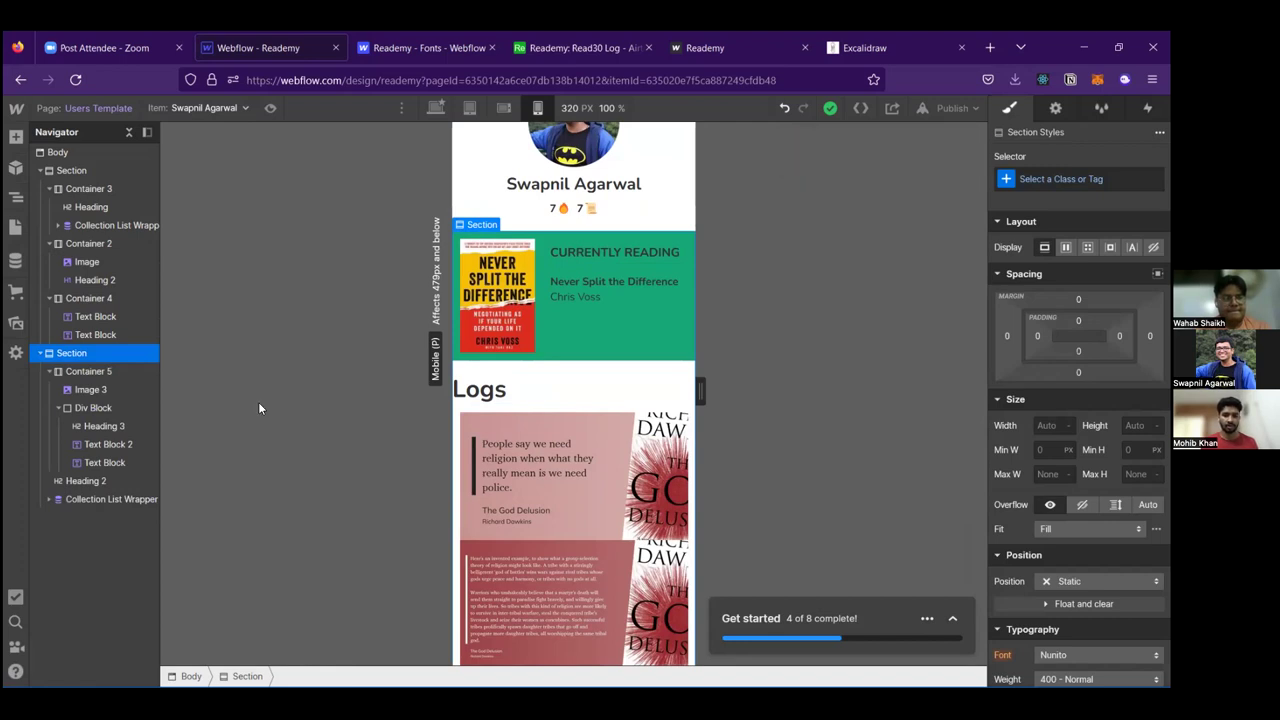
right_click(98, 567)
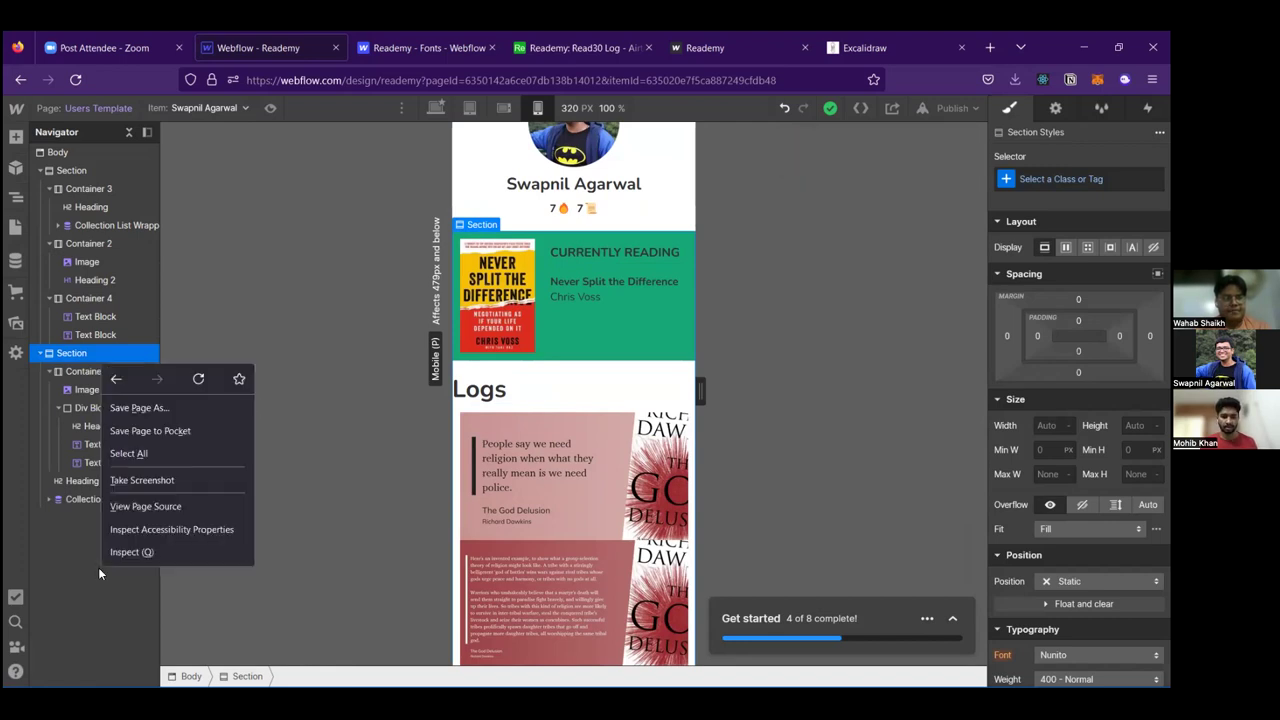
left_click(621, 495)
scroll(621, 495, "down", 3)
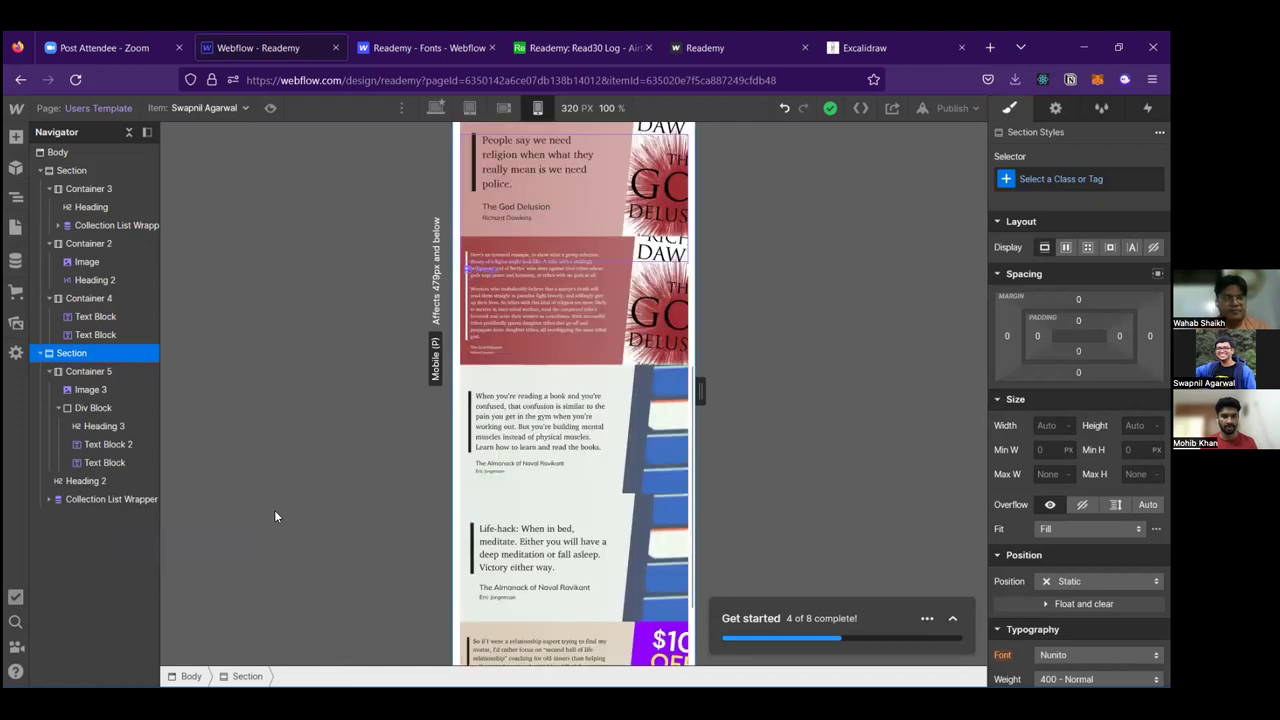
scroll(274, 510, "up", 1)
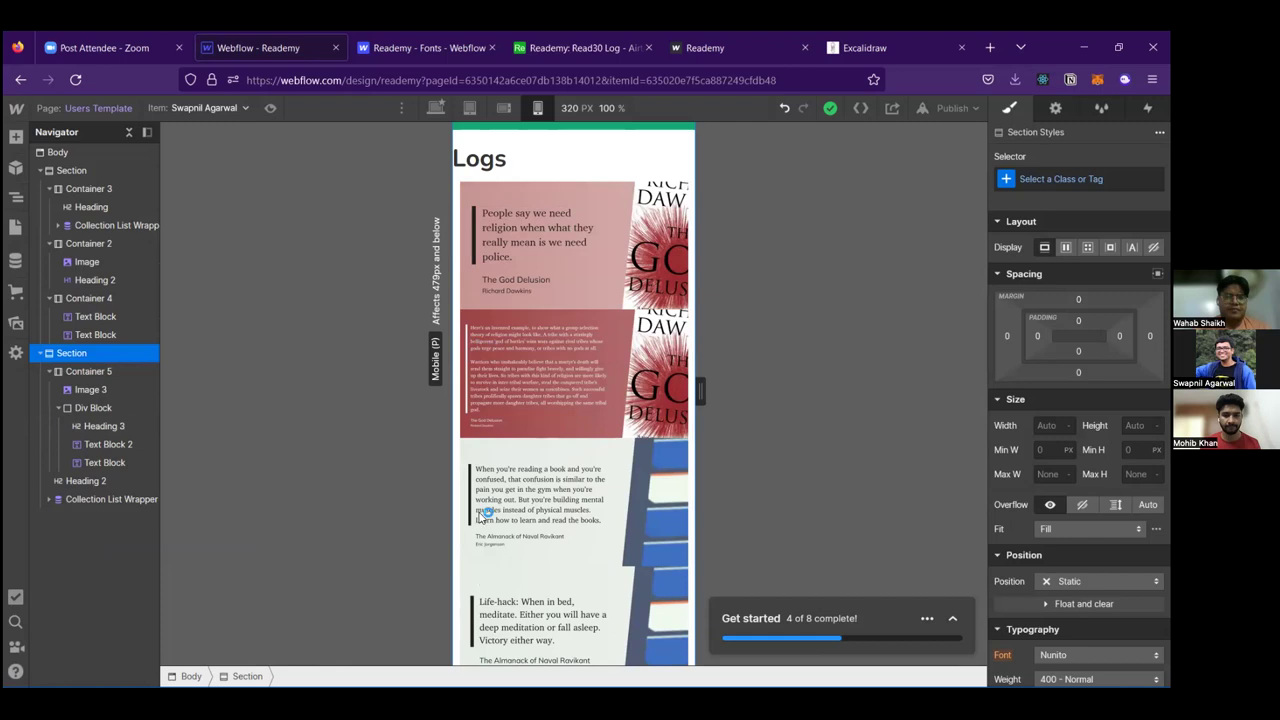
key("Escape")
scroll(585, 474, "down", 2)
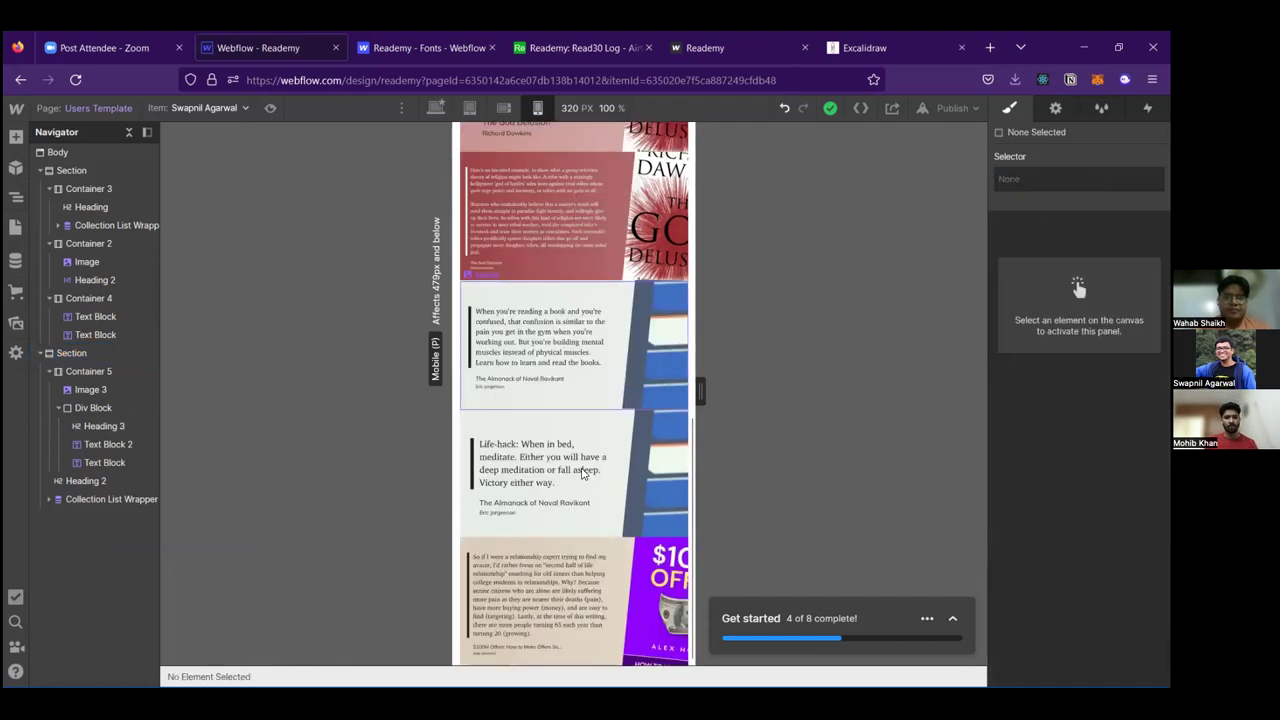
right_click(134, 582)
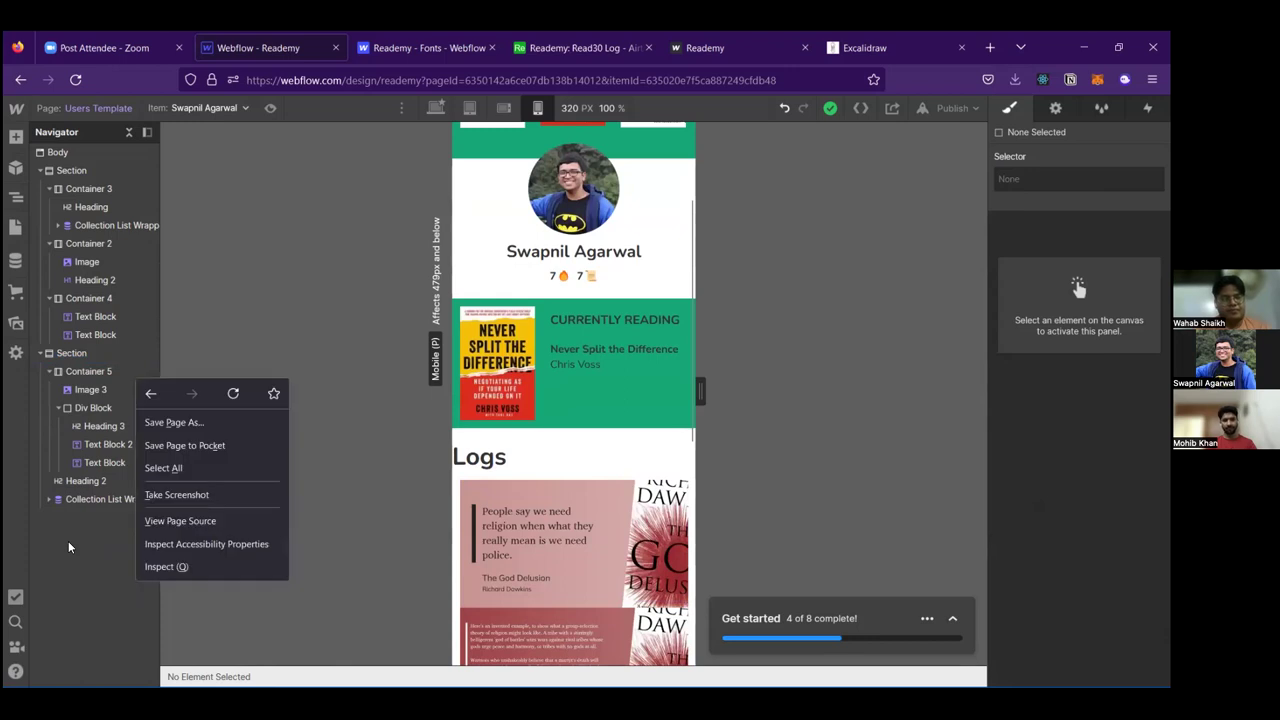
left_click(69, 547)
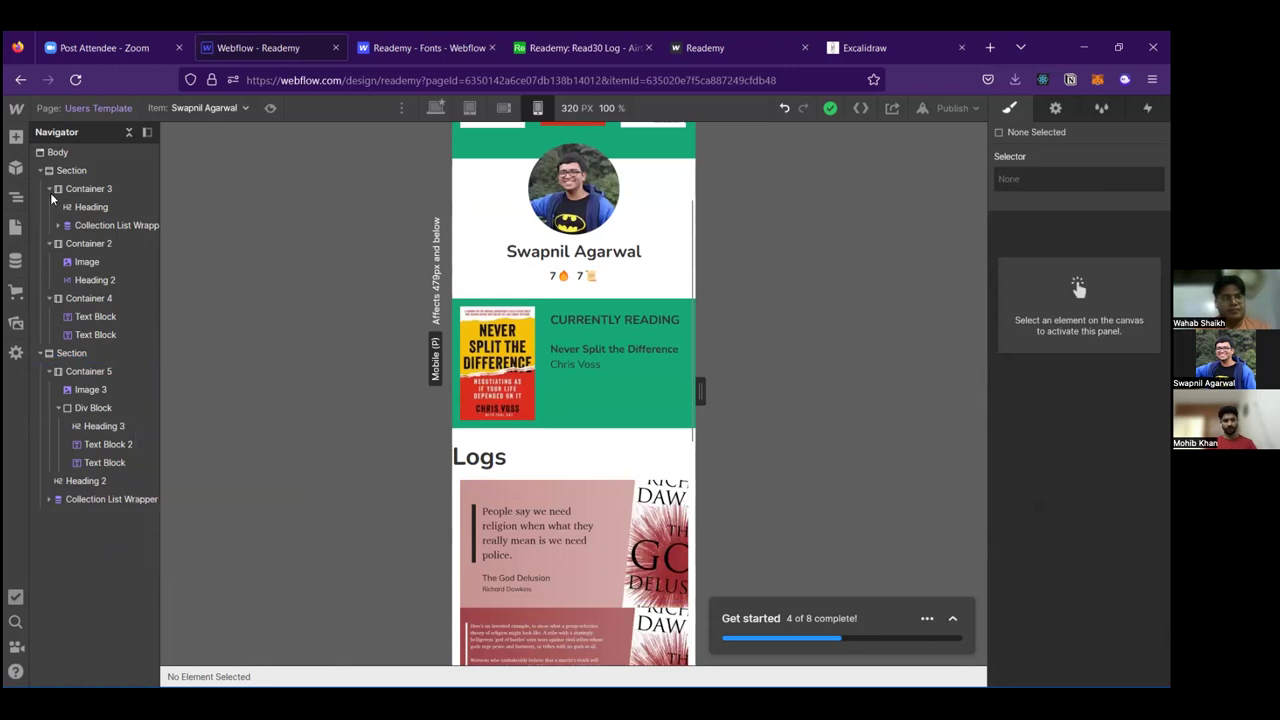
Drop a new Section below the Logs and place a Container inside it.
left_click(15, 139)
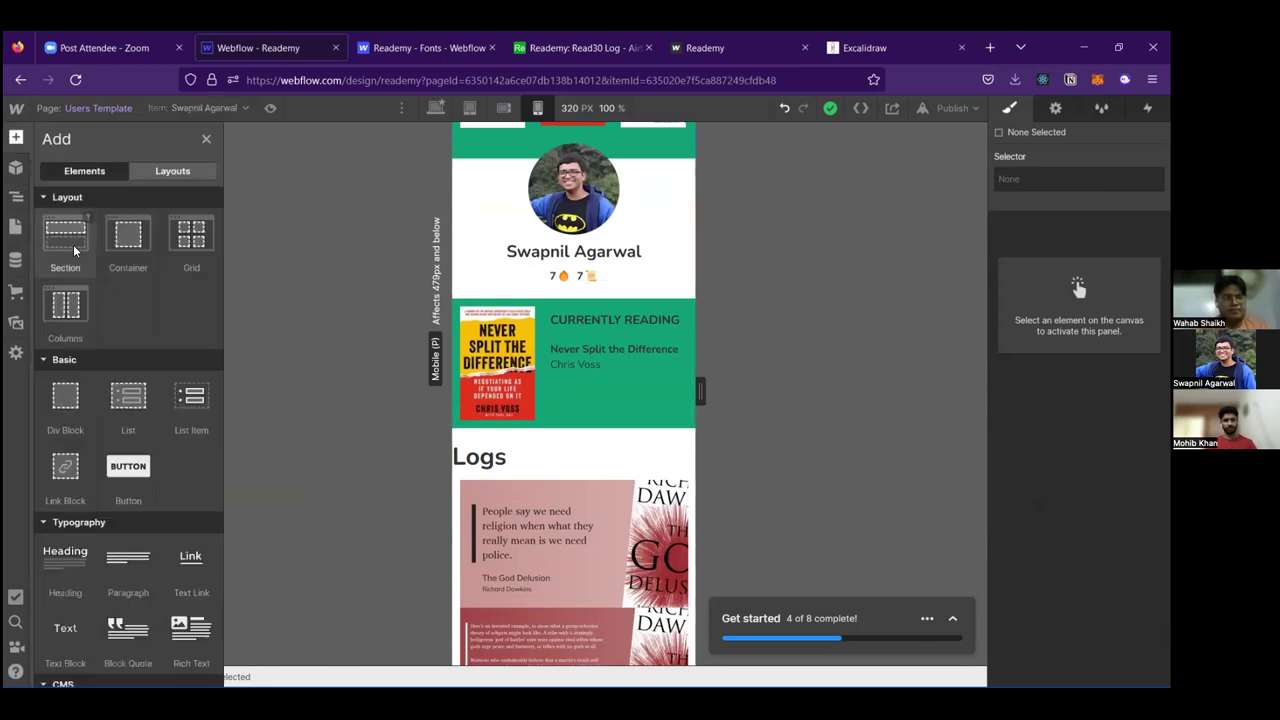
left_click(73, 250)
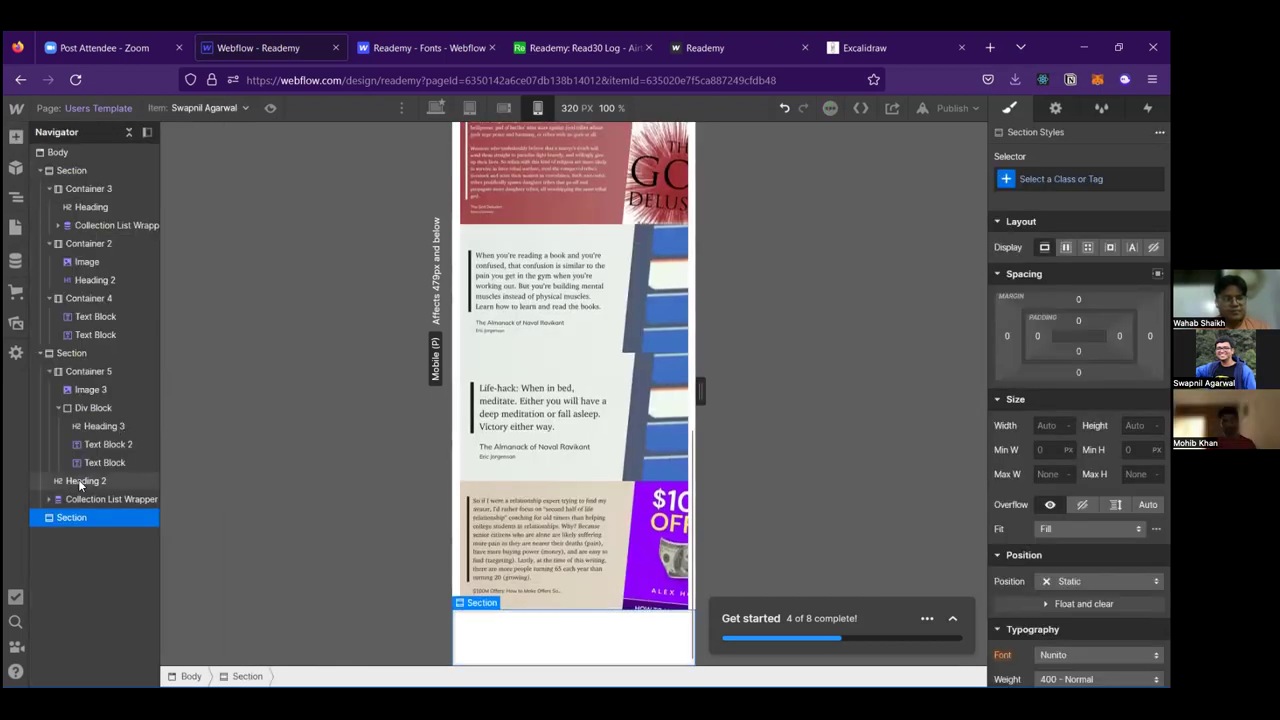
left_click(15, 137)
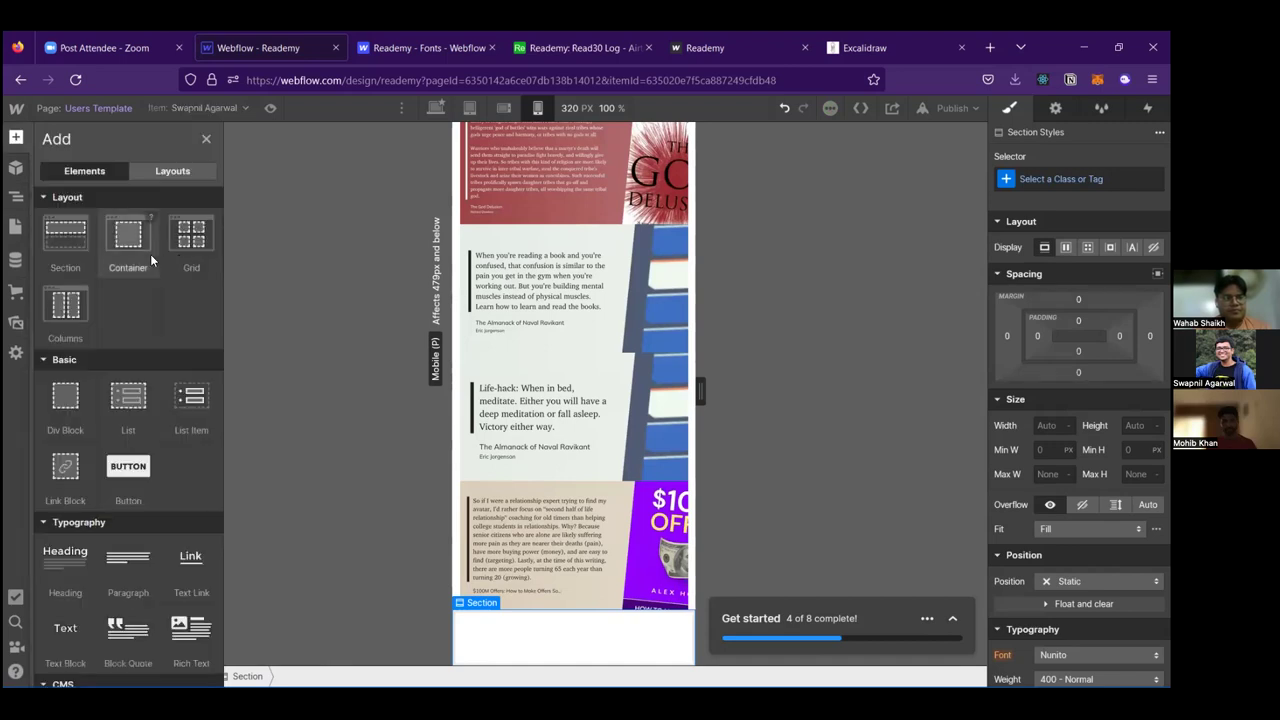
left_click(138, 255)
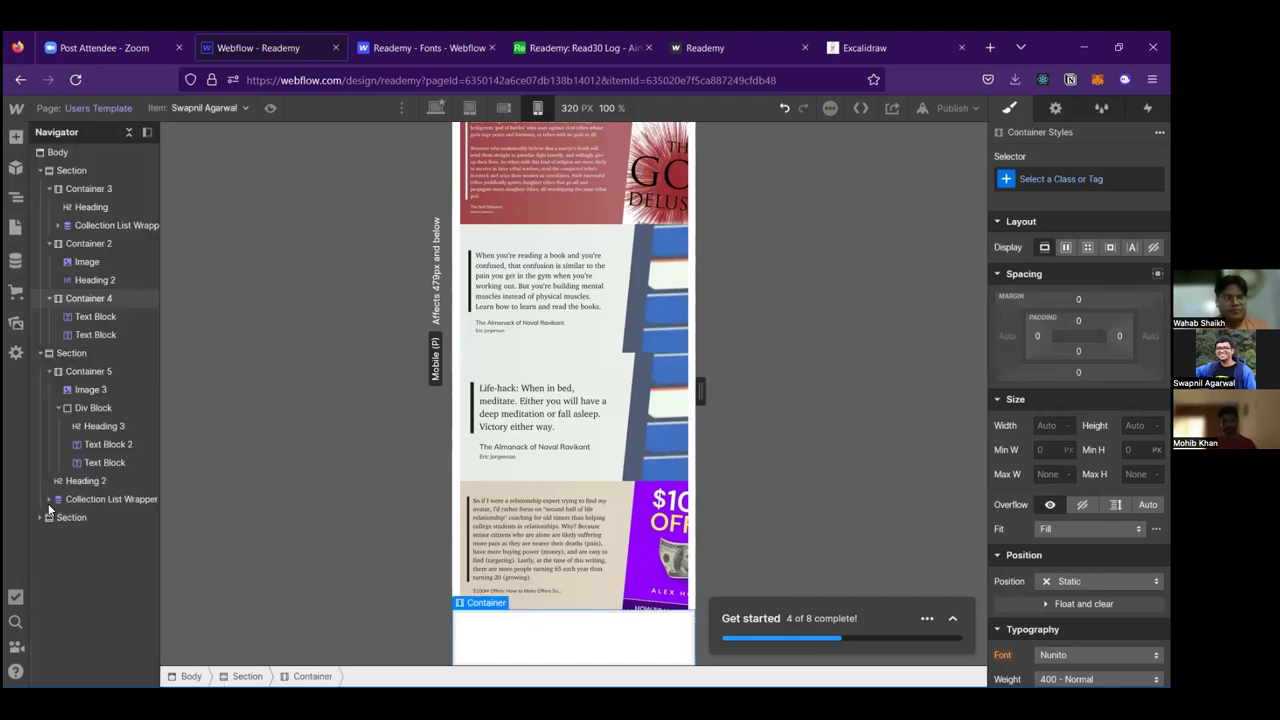
left_click(41, 519)
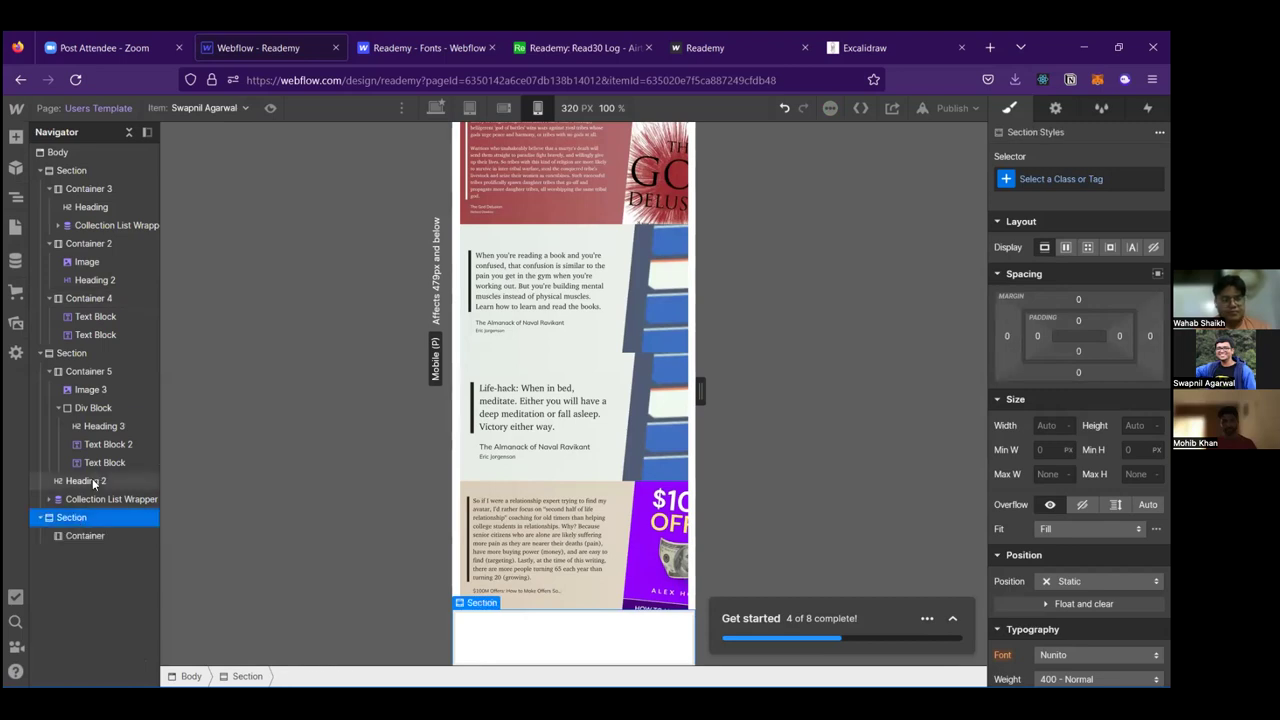
Drag Heading 2 and the Logs Collection List Wrapper into the new Section's Container.
left_click_drag(92, 480, 108, 523)
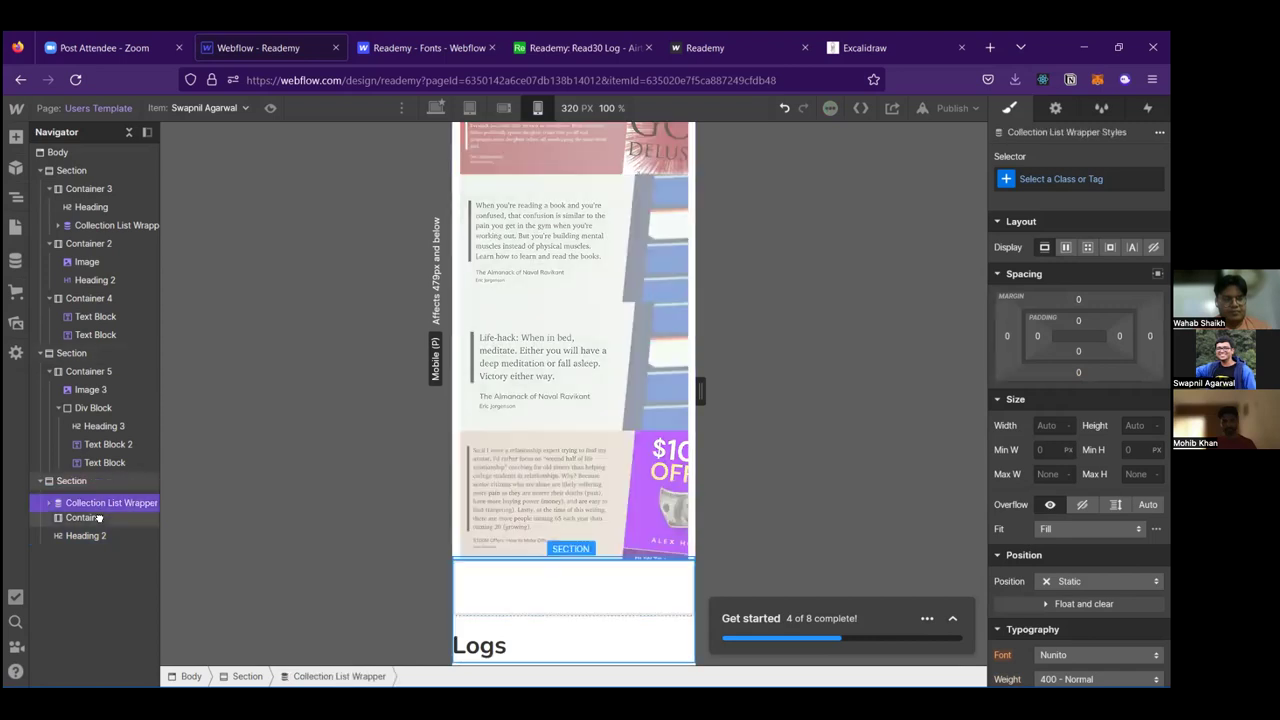
left_click_drag(100, 520, 100, 540)
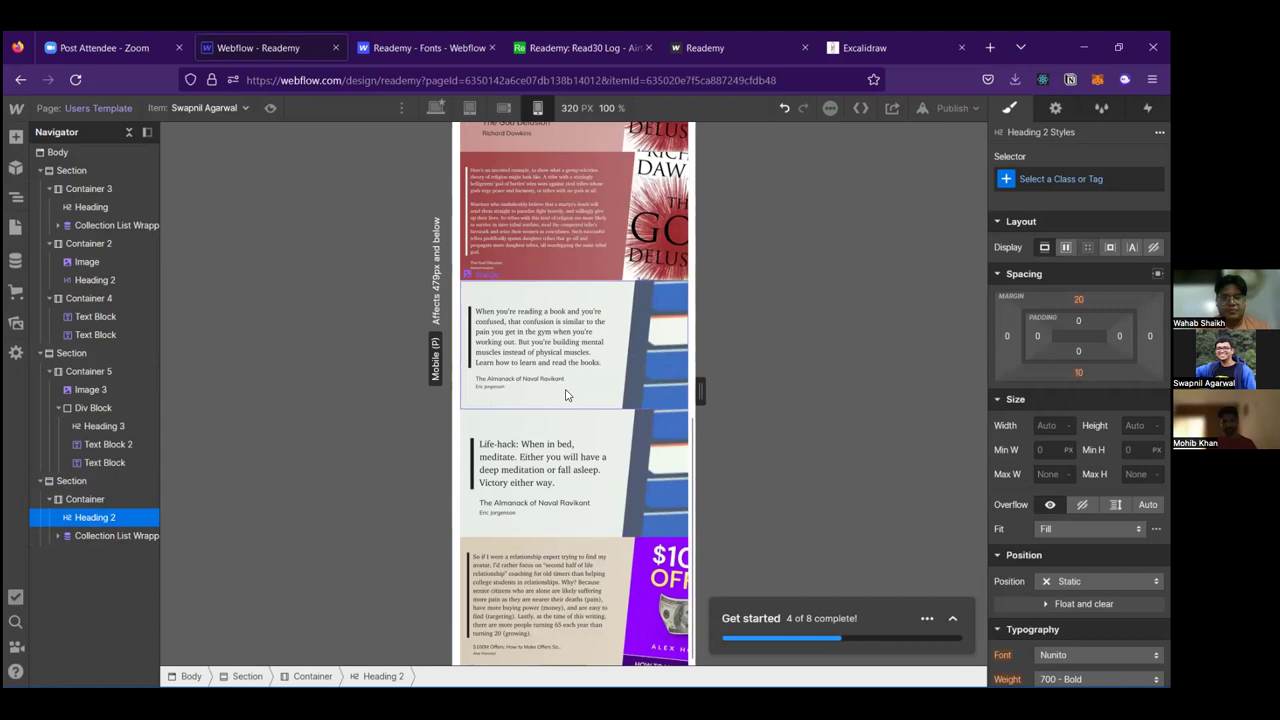
scroll(900, 357, "up", 4)
scroll(900, 357, "up", 1)
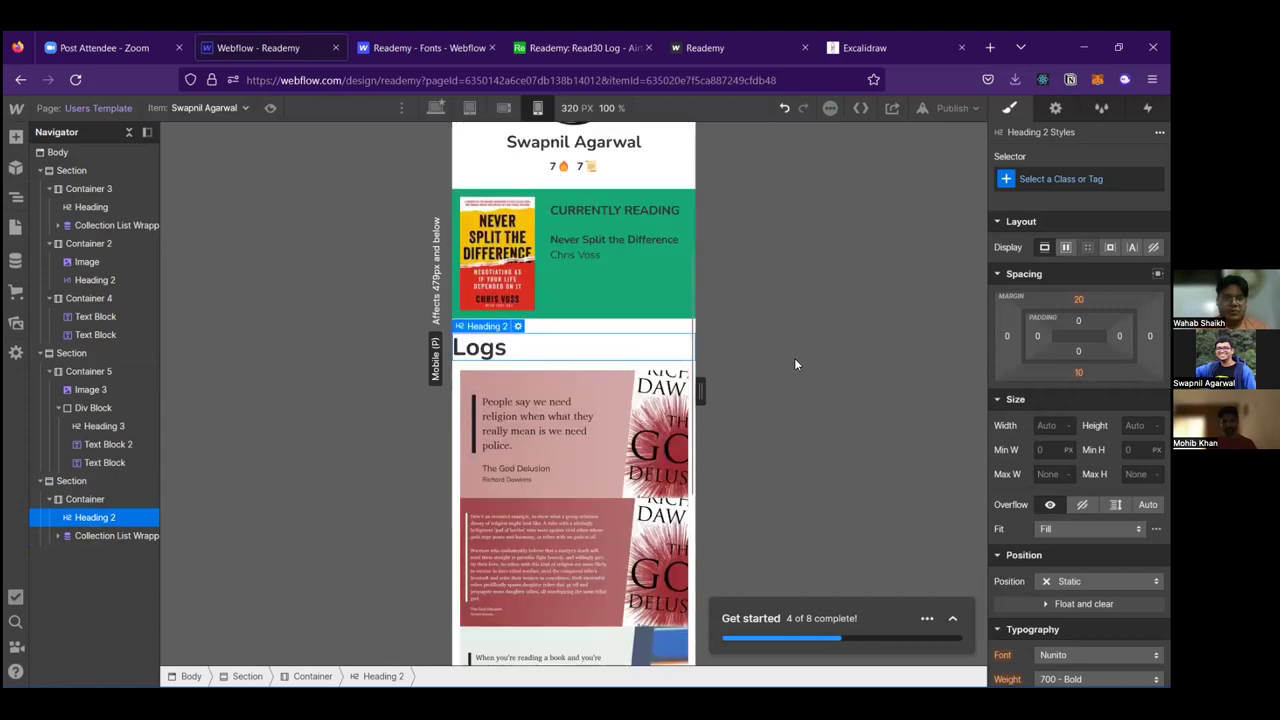
key("Escape")
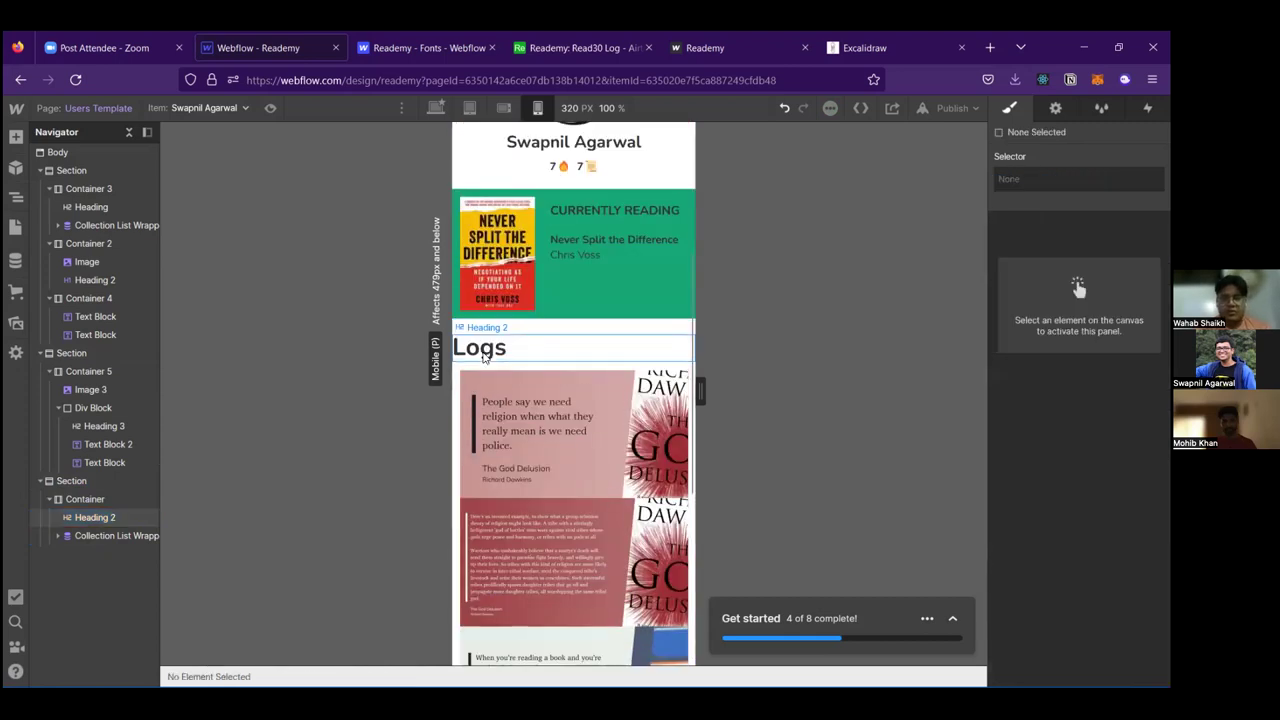
Delete the Logs heading and select the new container.
left_click(485, 352)
double_click(485, 352)
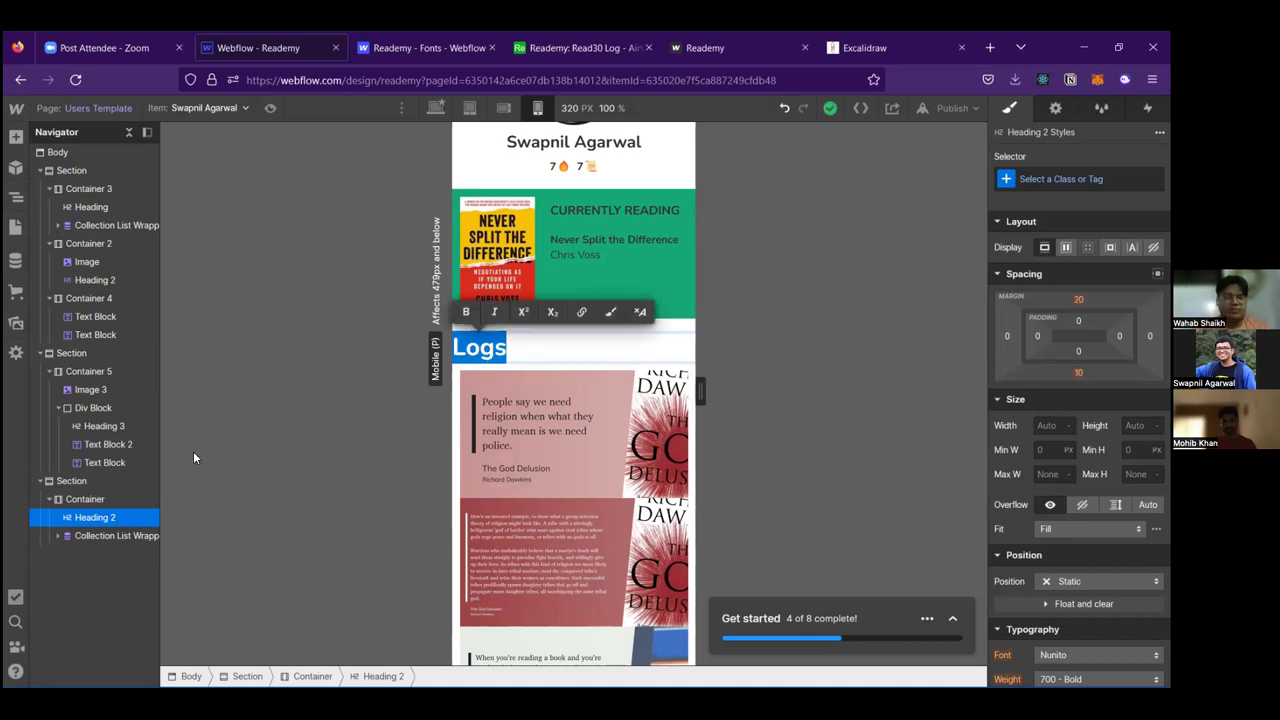
left_click(148, 522)
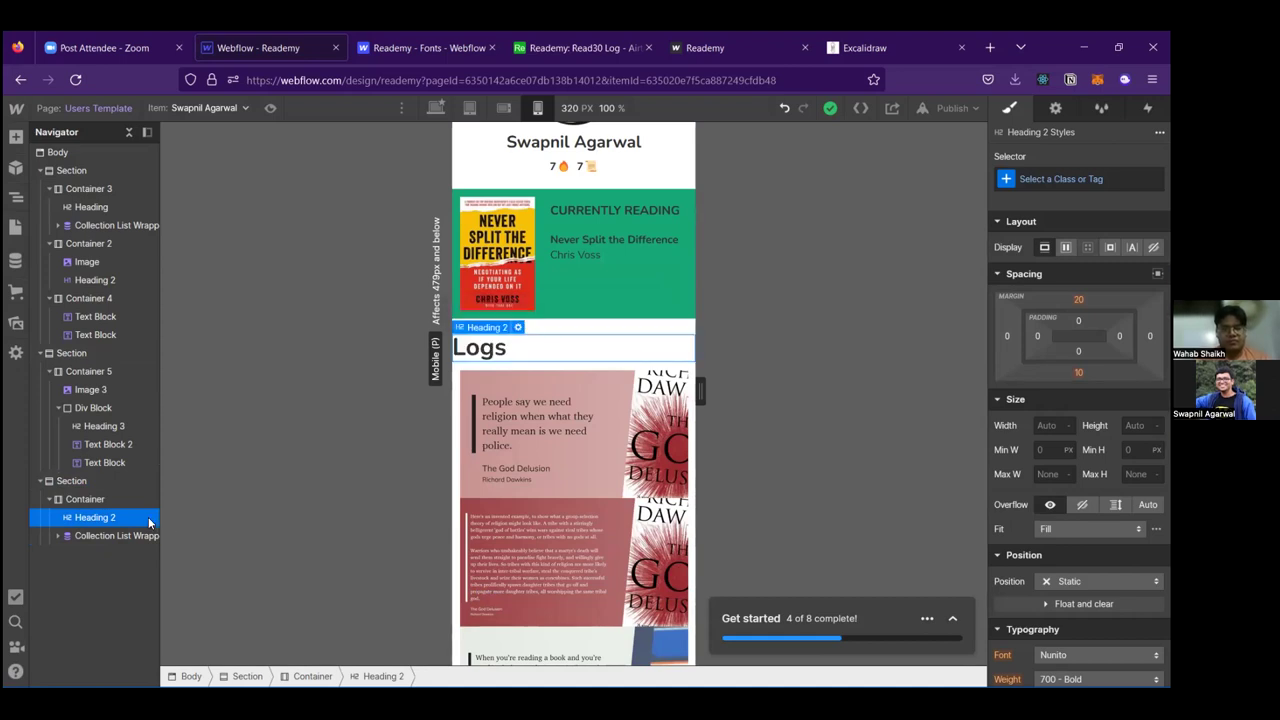
key("Delete")
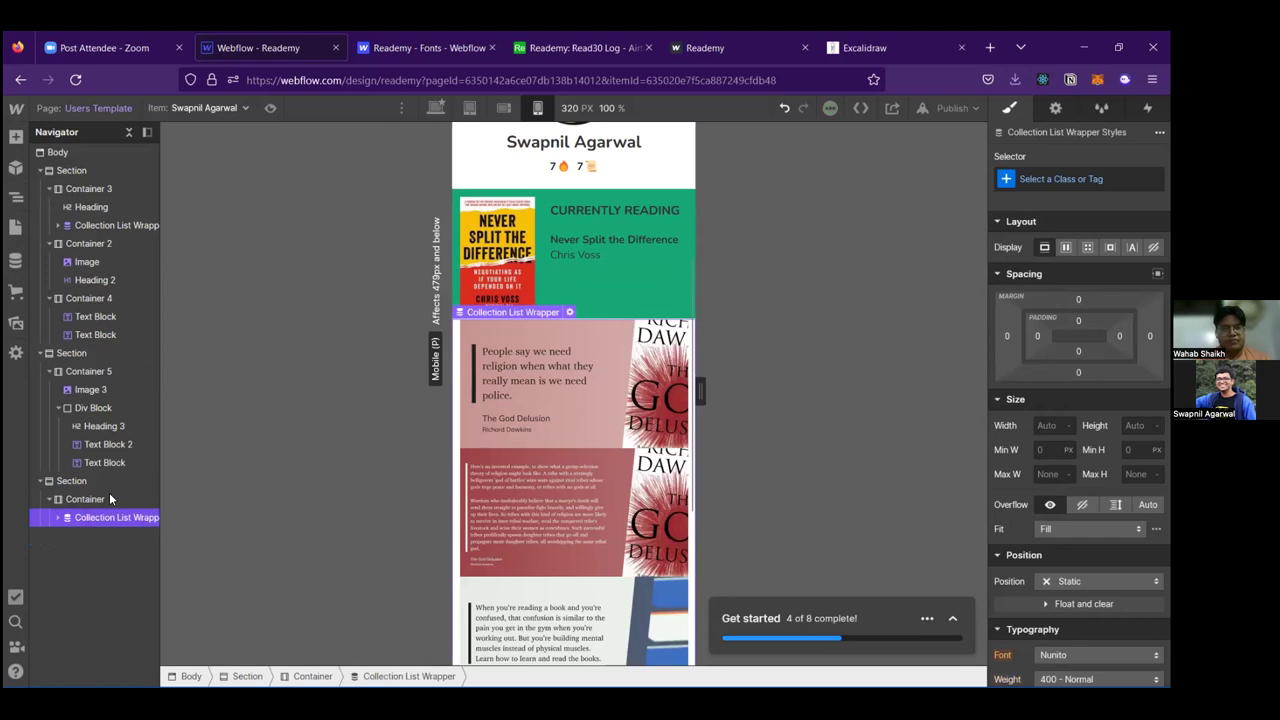
left_click(99, 500)
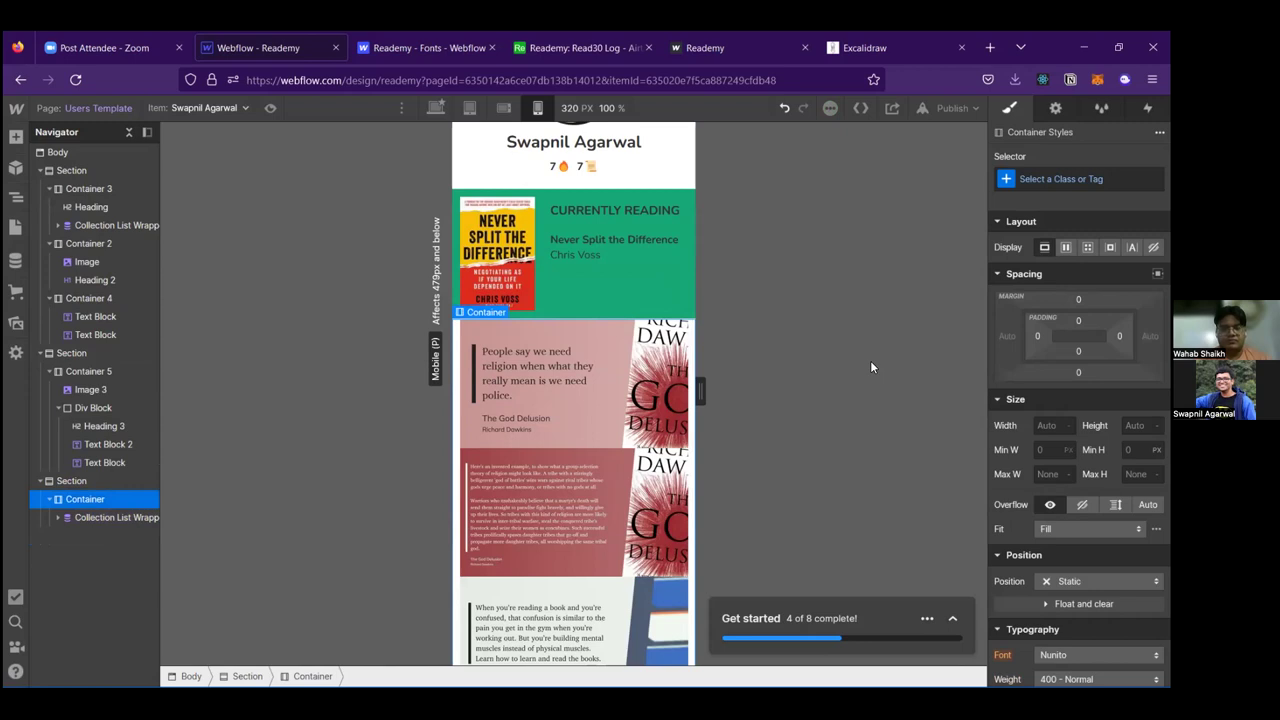
Set the container's Display to Grid with two 1fr columns, toggling Direction from Row back to Column.
key("F5")
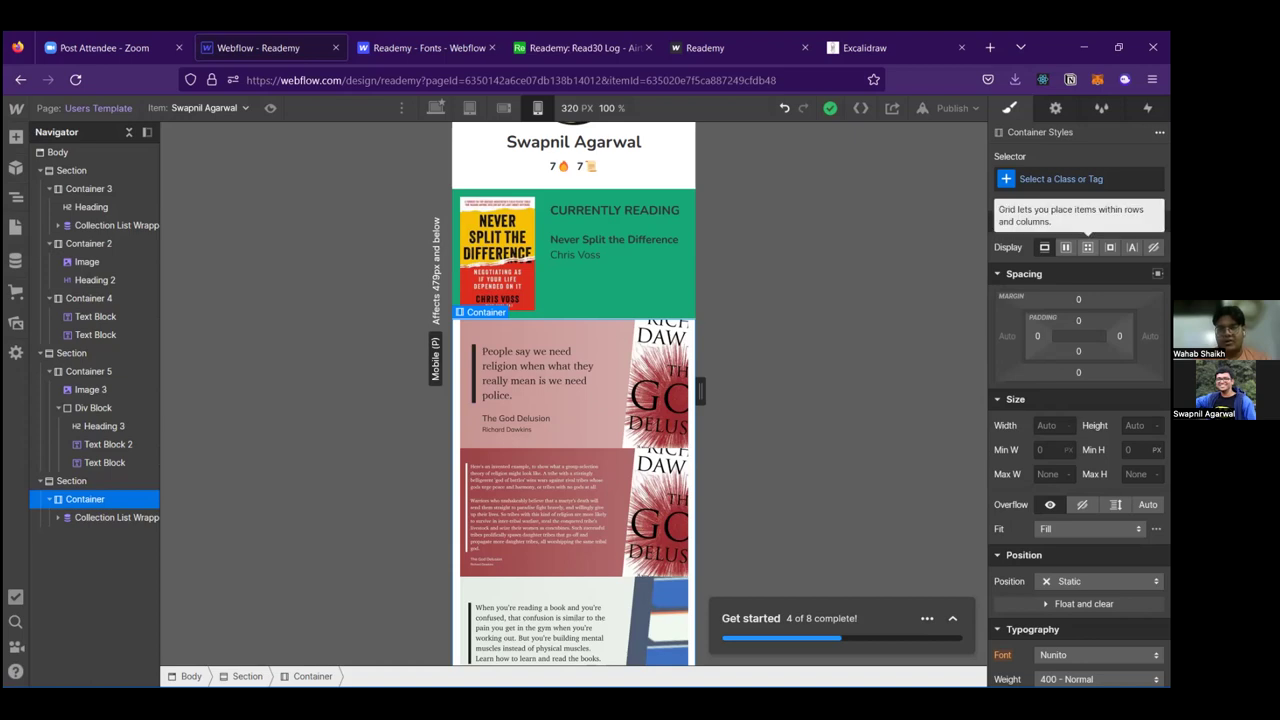
left_click(1088, 247)
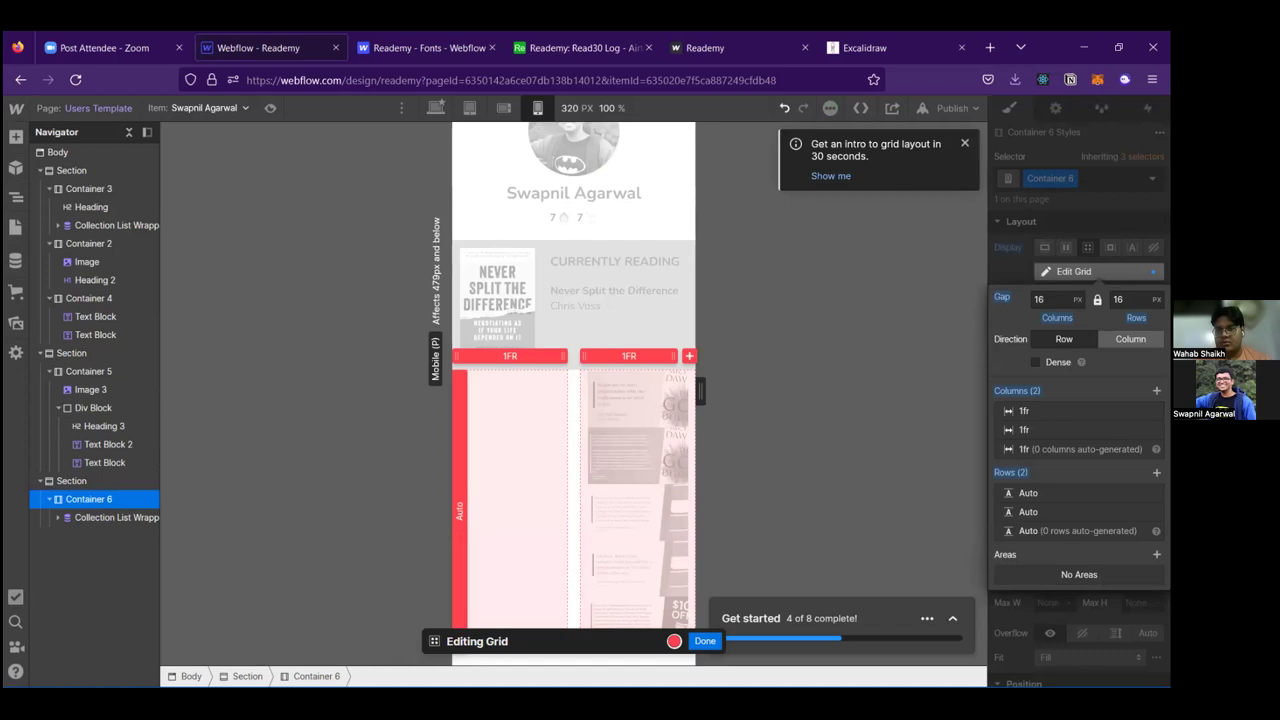
left_click(1064, 339)
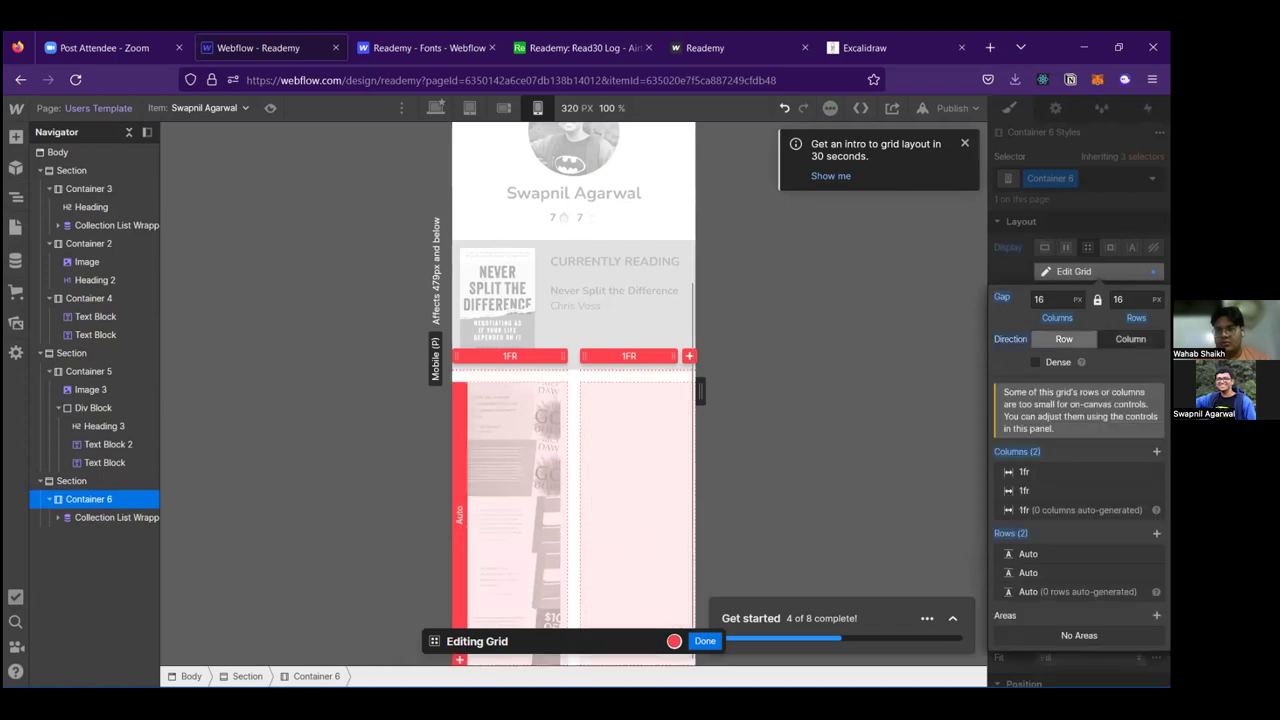
left_click(1130, 339)
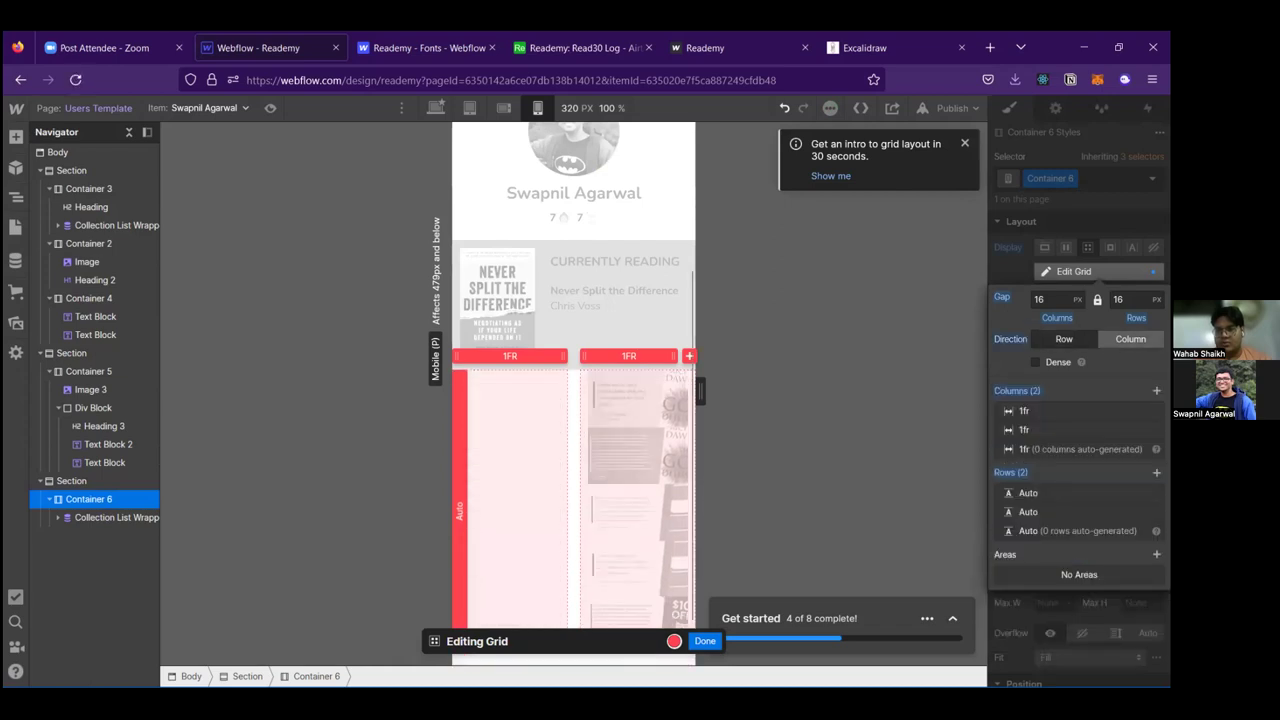
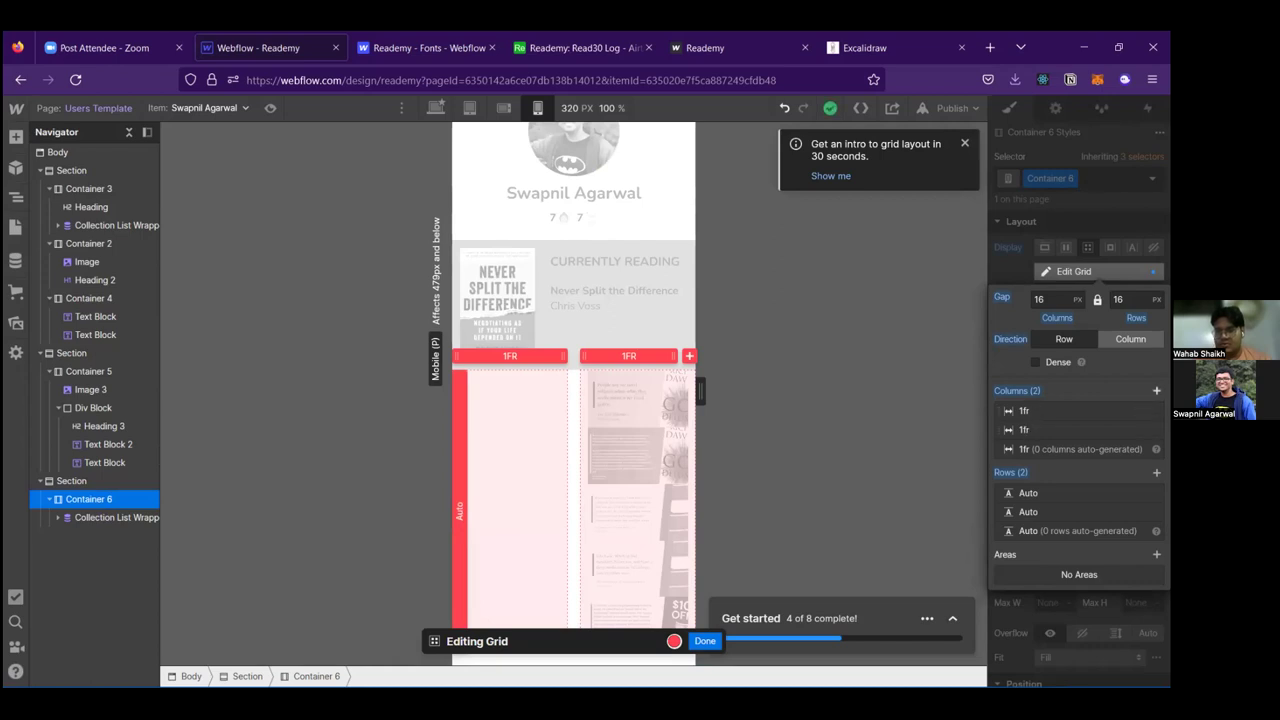
Undo the extra row, third column, direction change and grid on the container below Currently Reading.
left_click(1156, 390)
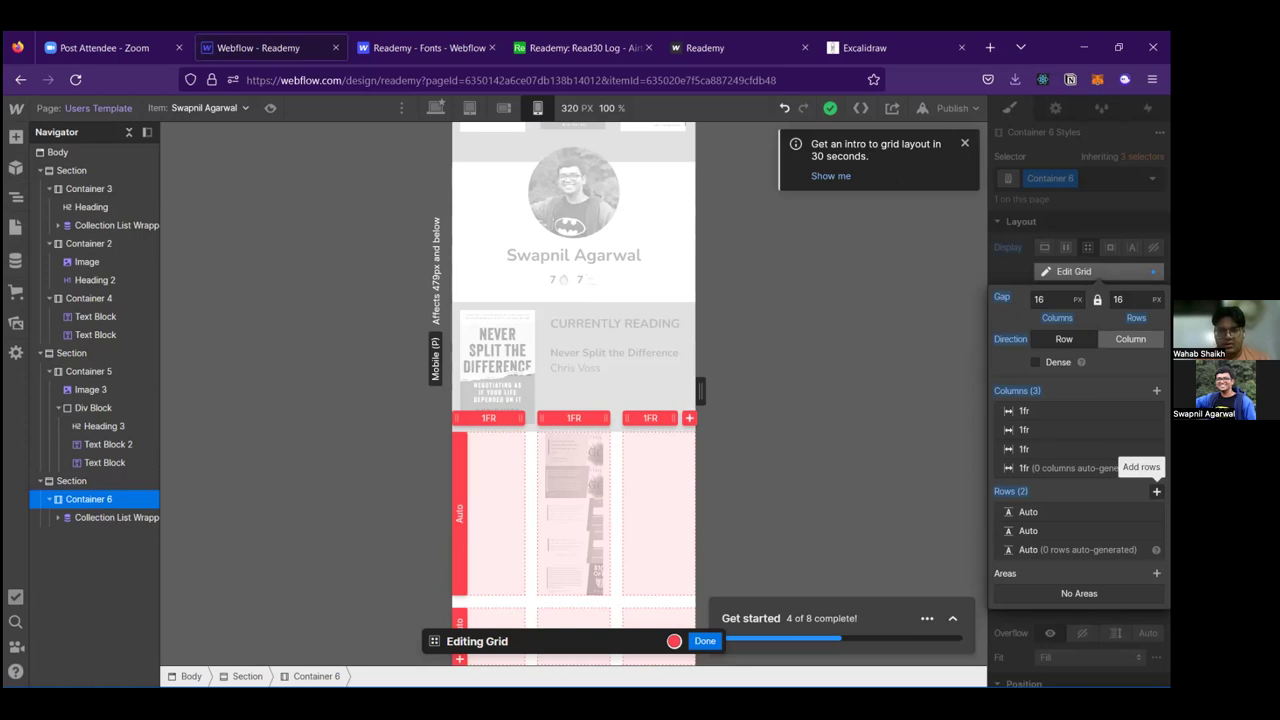
scroll(648, 543, "down", 1)
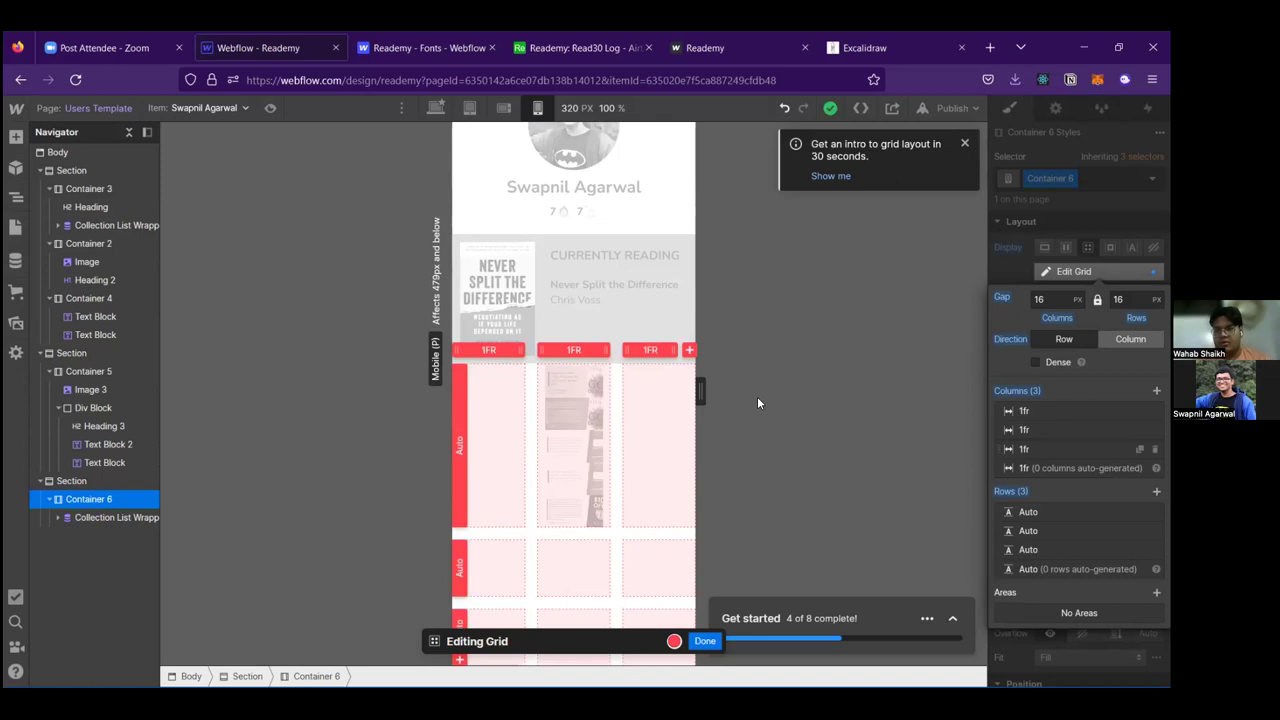
key("ctrl+z")
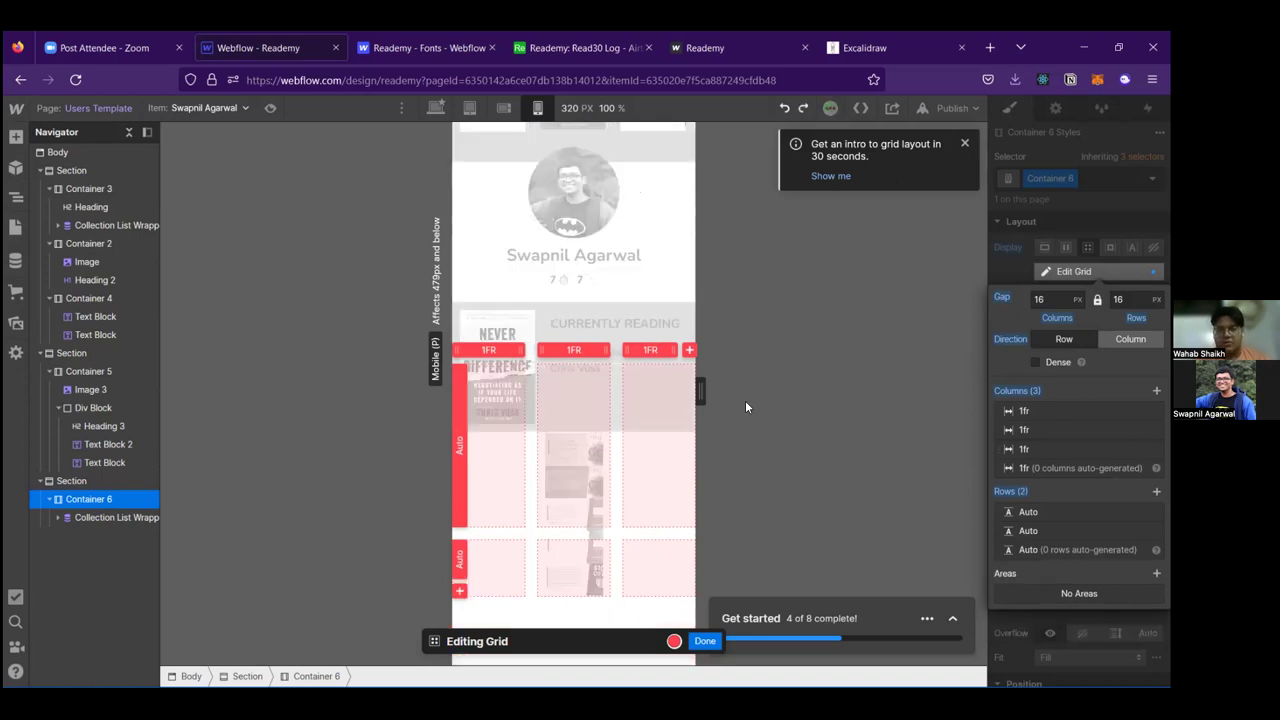
key("ctrl+z")
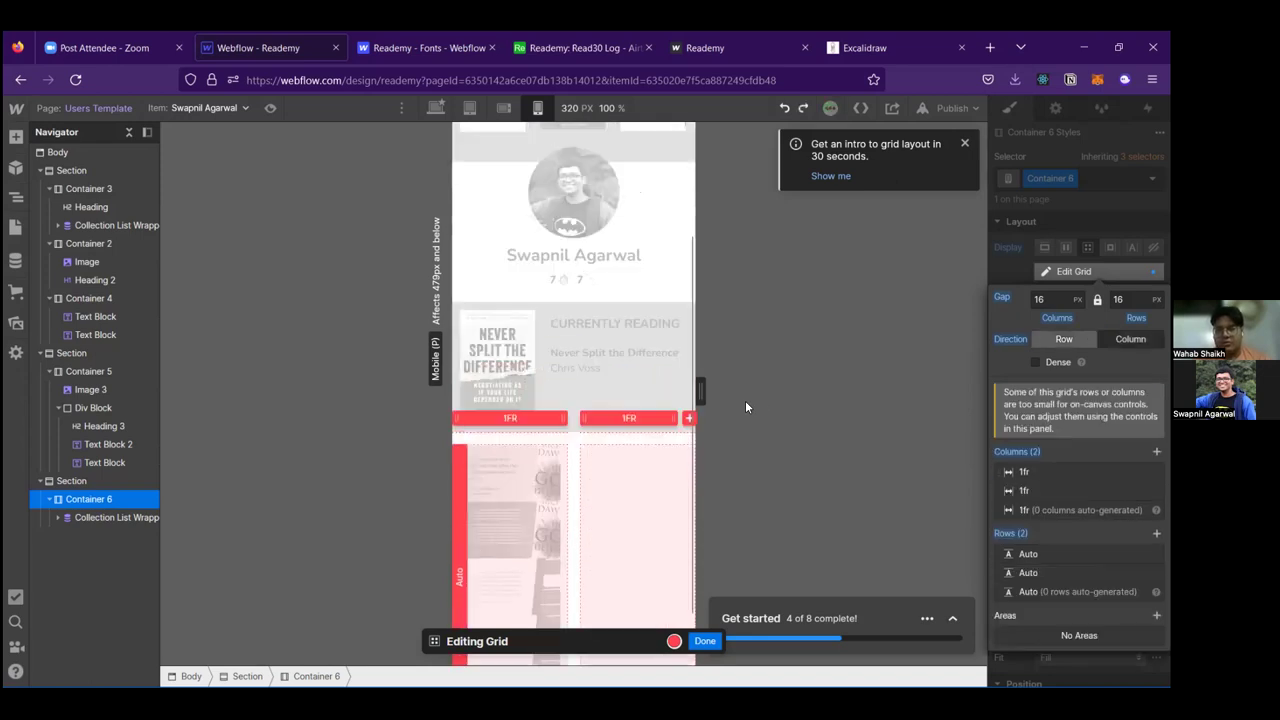
key("ctrl+z")
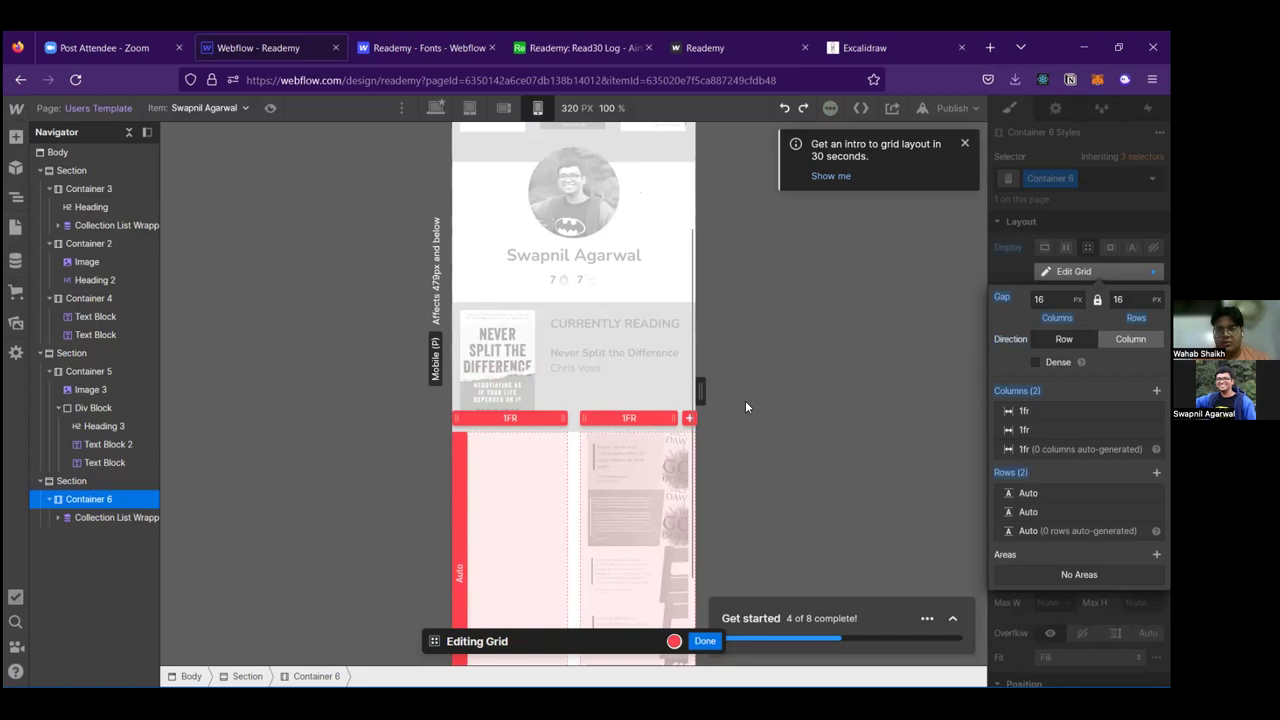
key("ctrl+z")
left_click(85, 505)
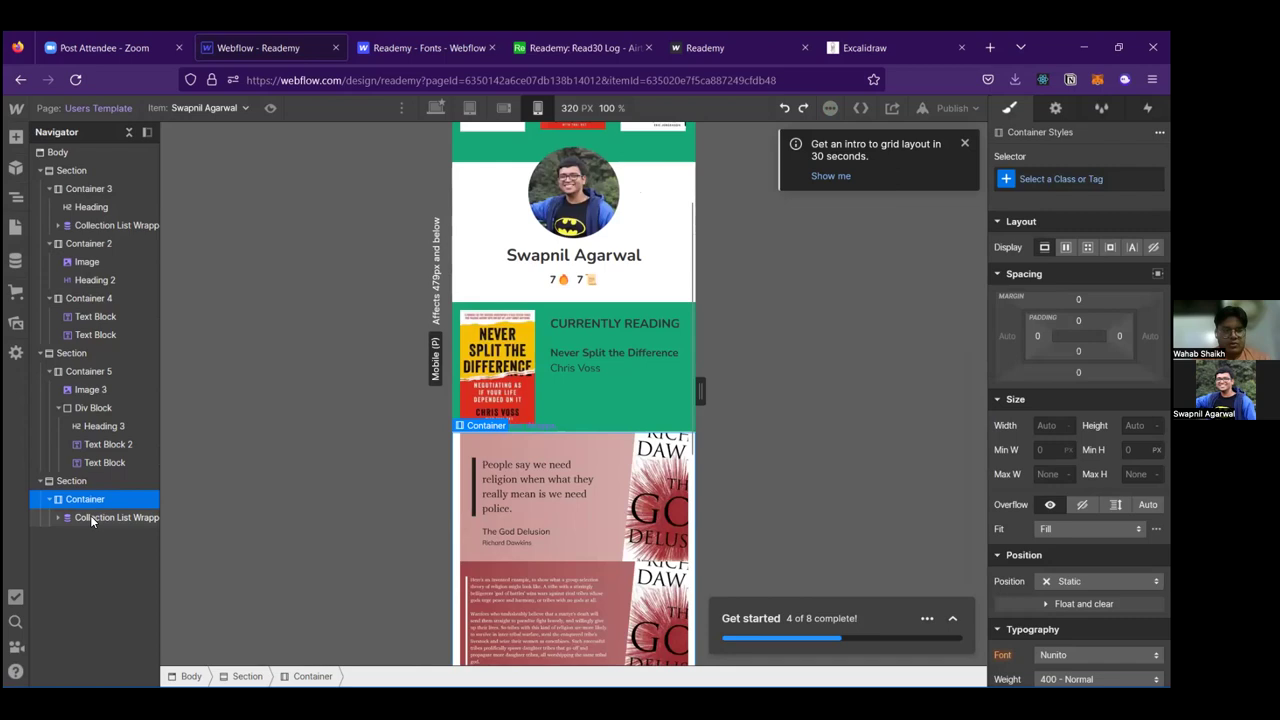
left_click(90, 516)
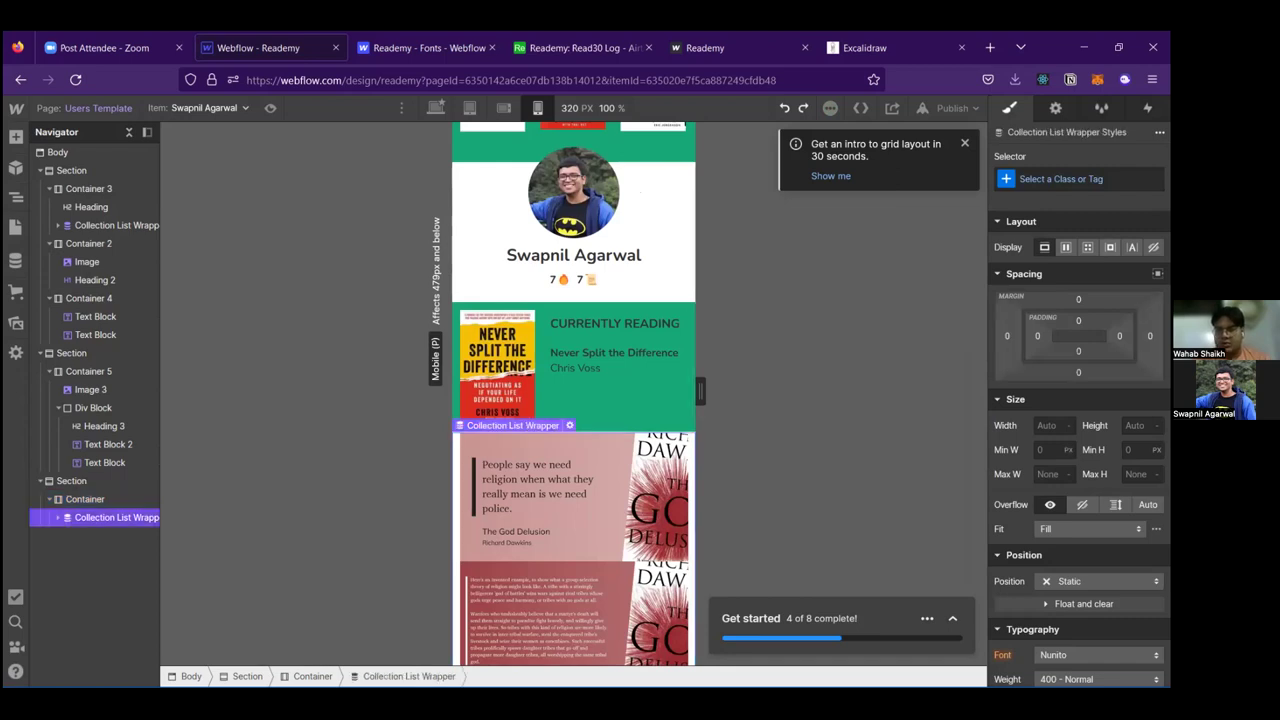
left_click(1087, 247)
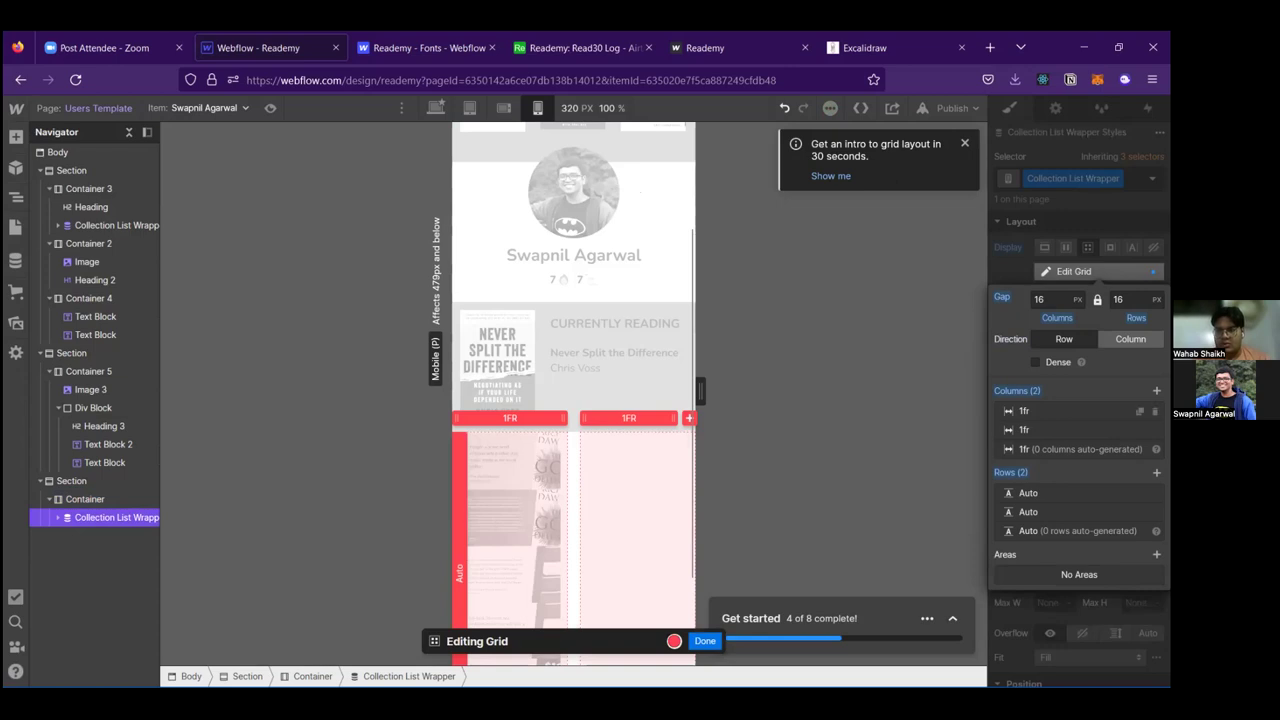
left_click(1156, 390)
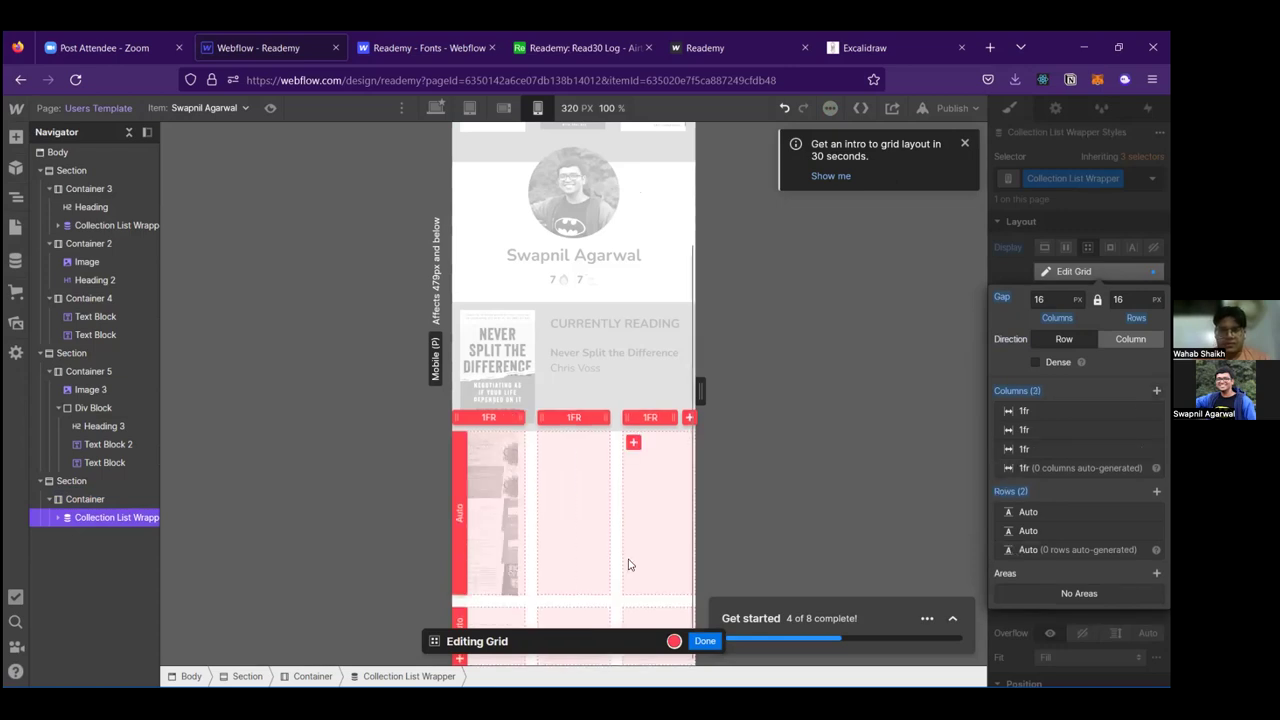
left_click(60, 517)
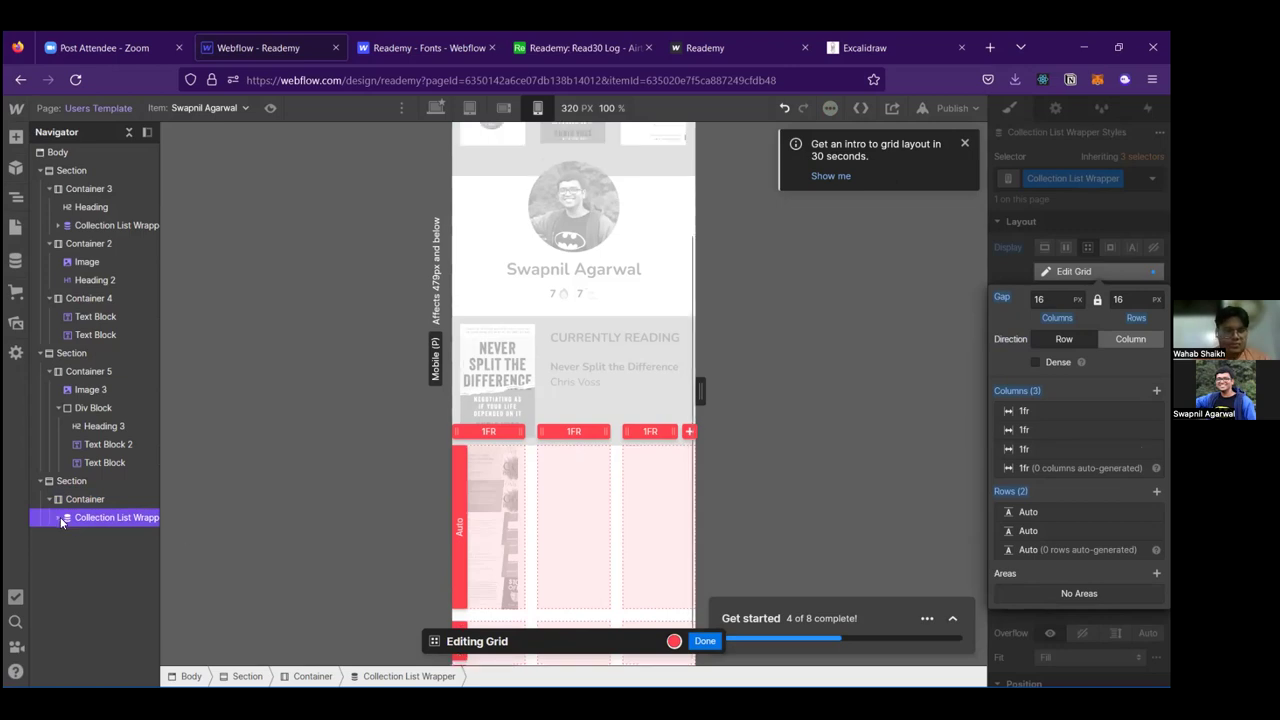
left_click(47, 499)
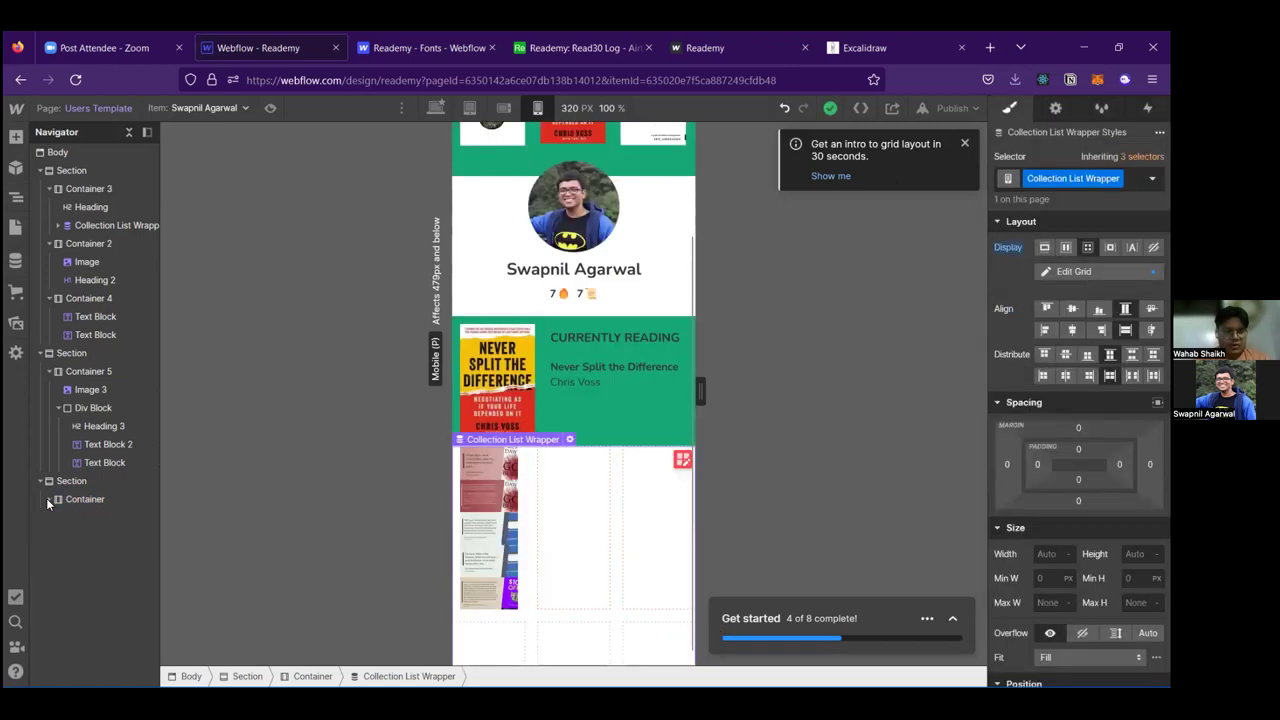
left_click(64, 496)
left_click(38, 481)
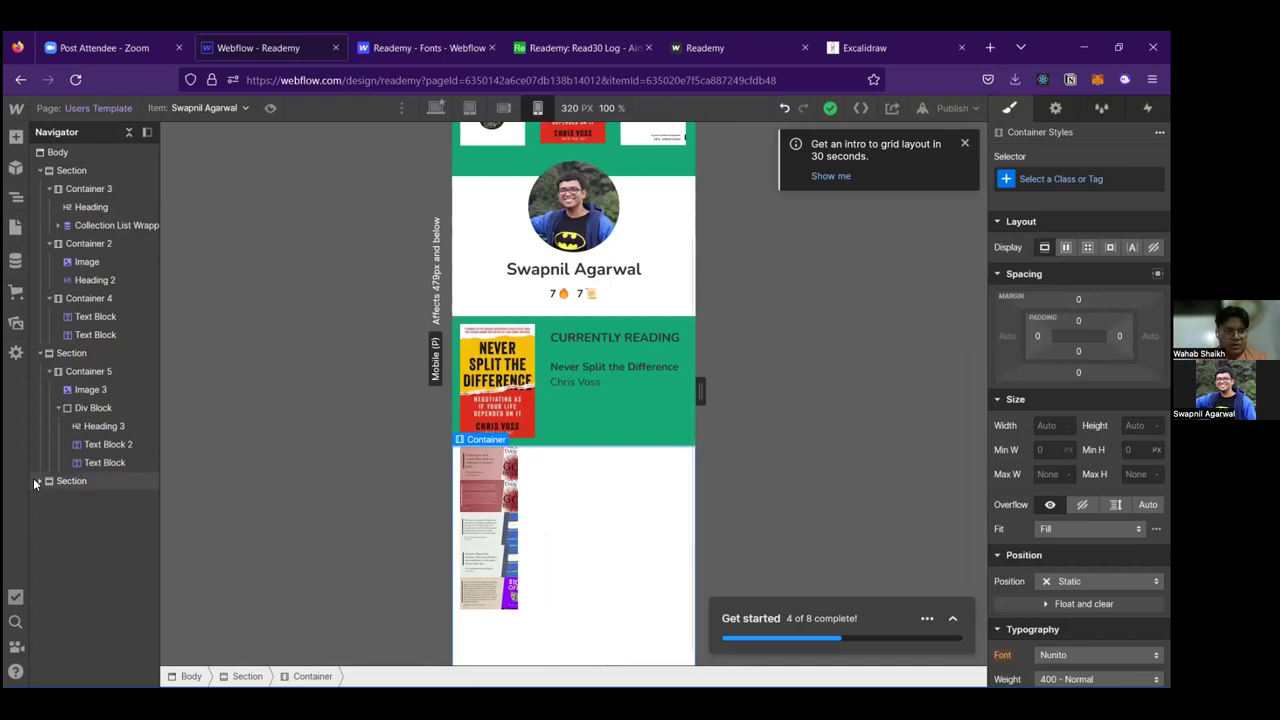
left_click(46, 487)
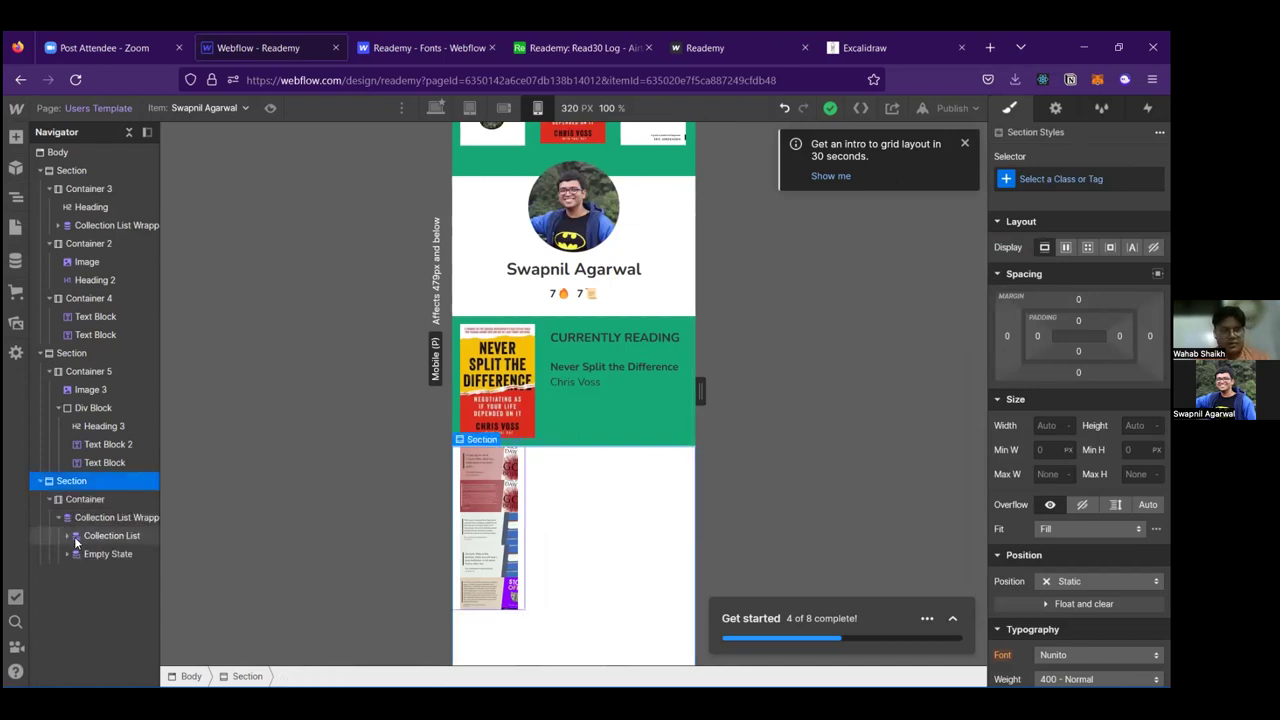
left_click(80, 535)
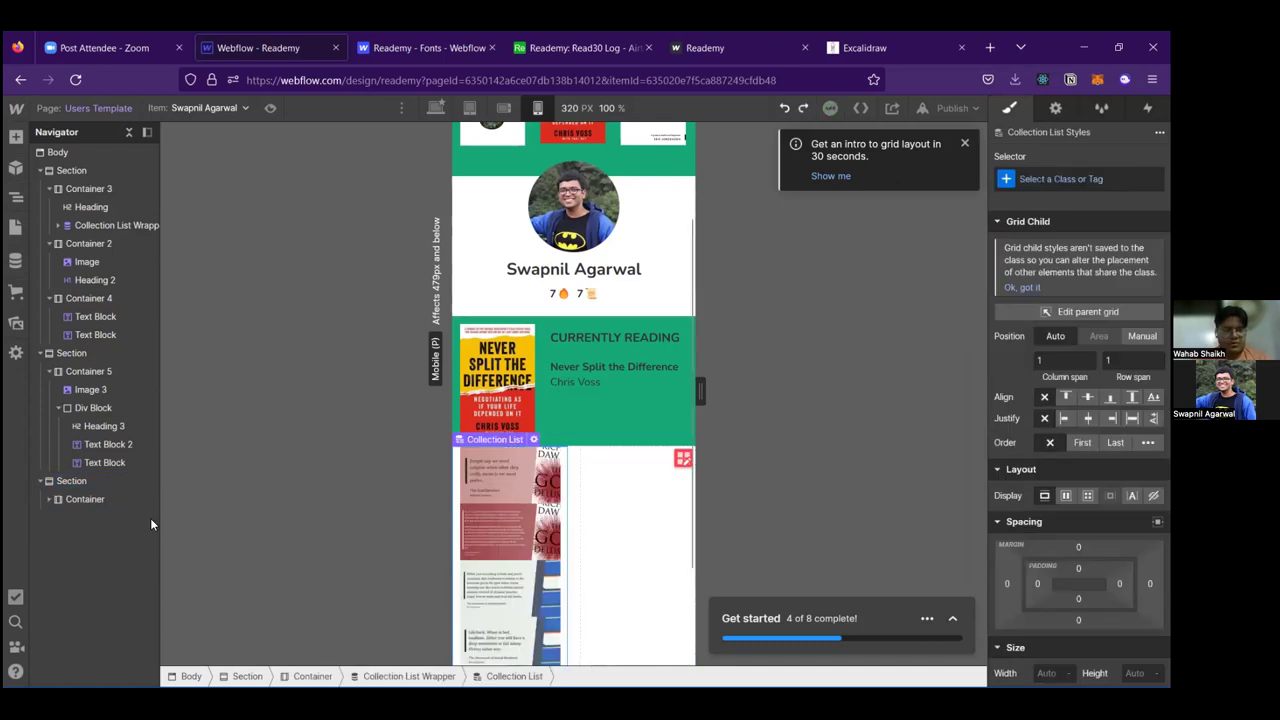
left_click(41, 481)
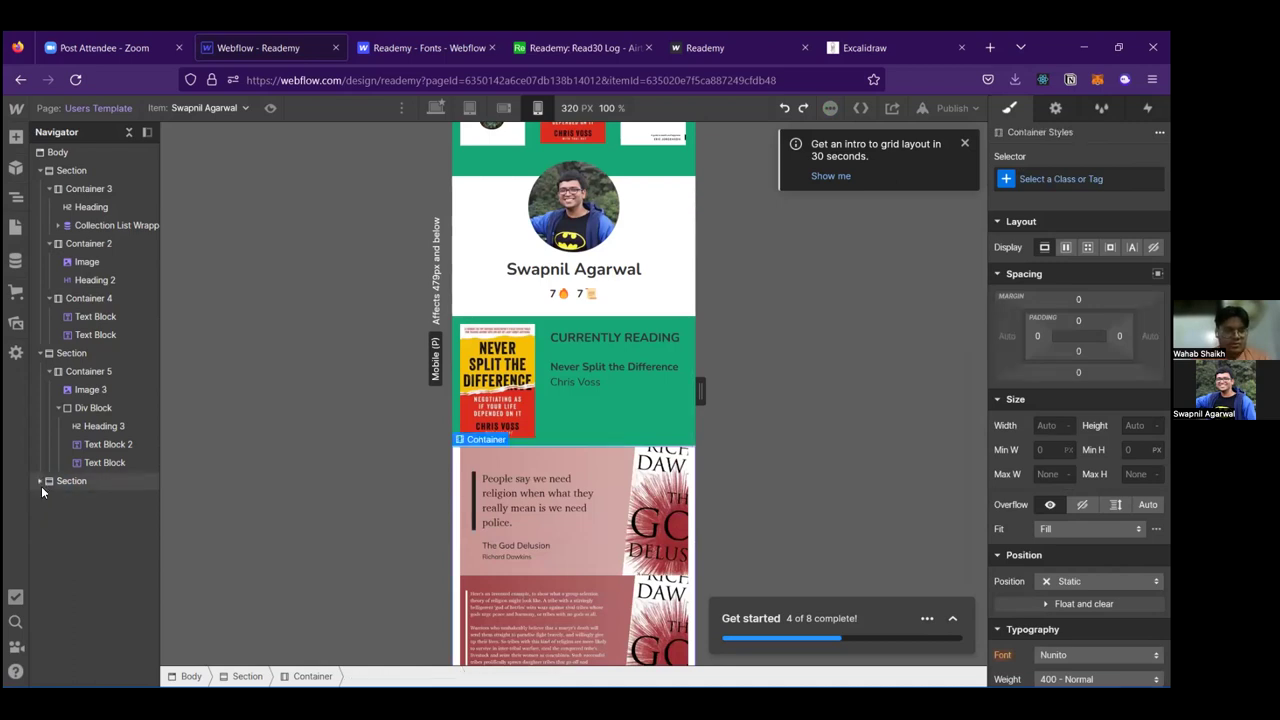
left_click(49, 488)
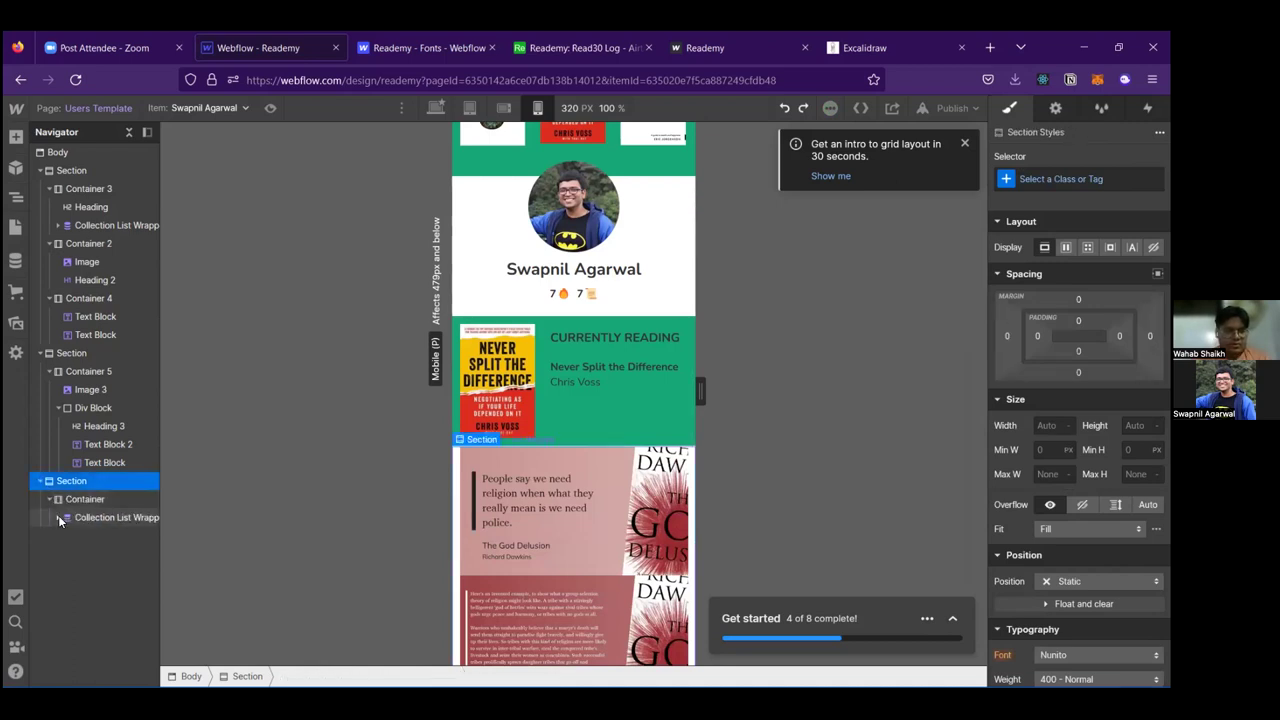
left_click(58, 515)
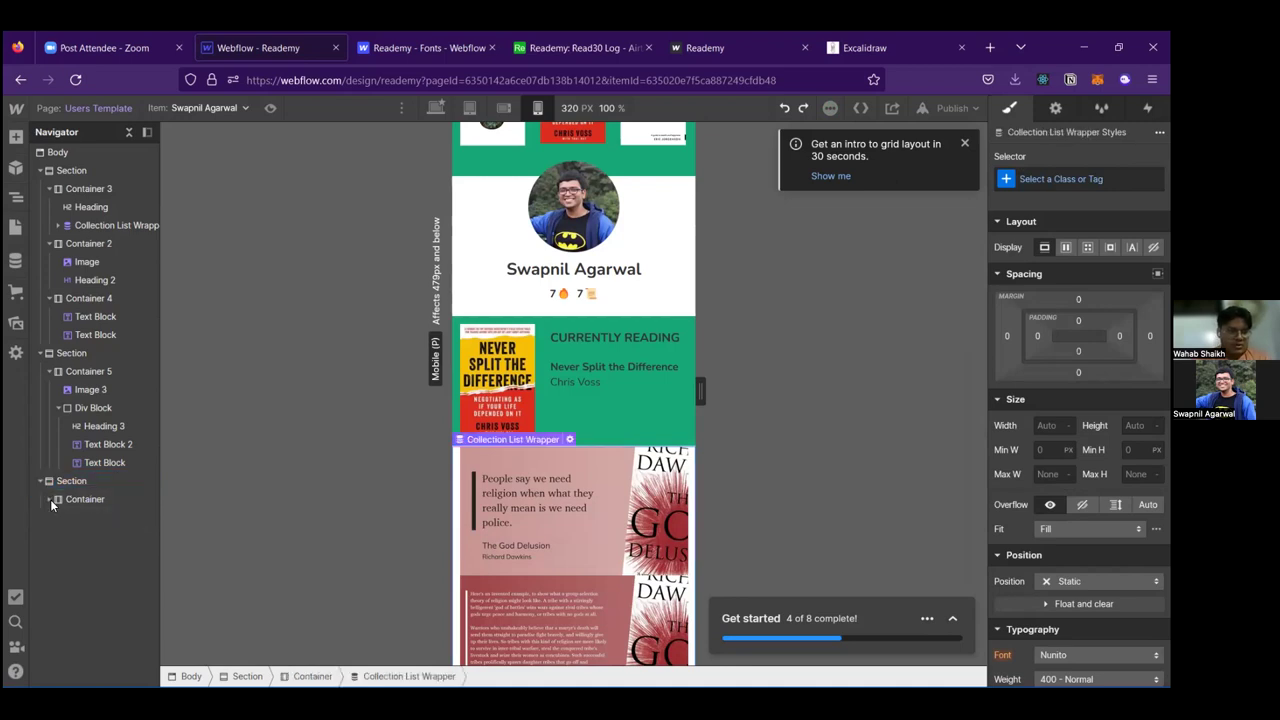
left_click(41, 481)
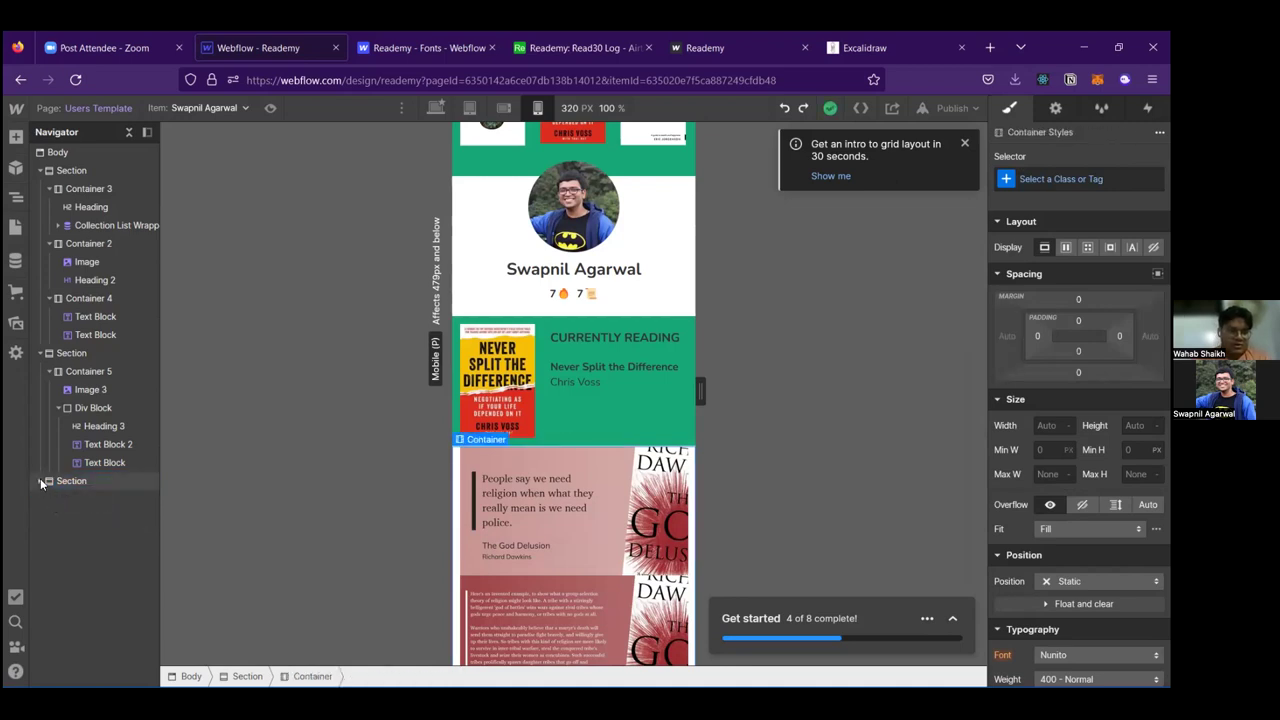
left_click(71, 481)
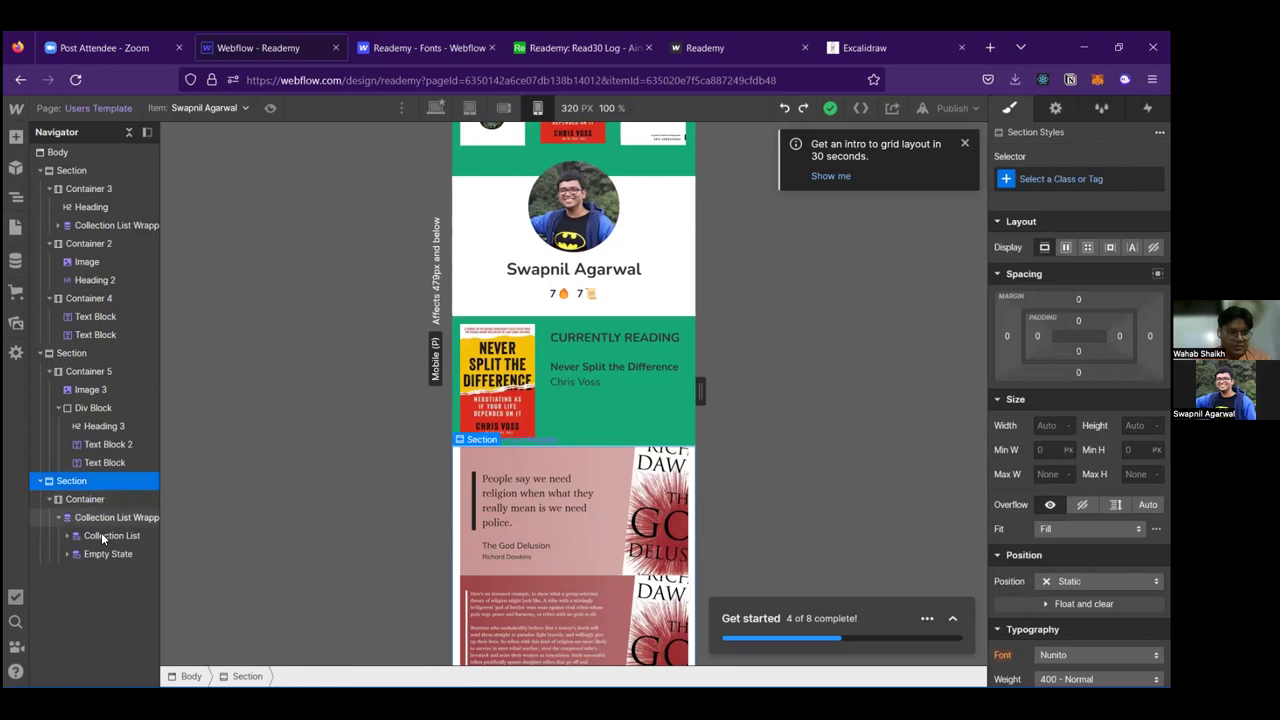
left_click(101, 532)
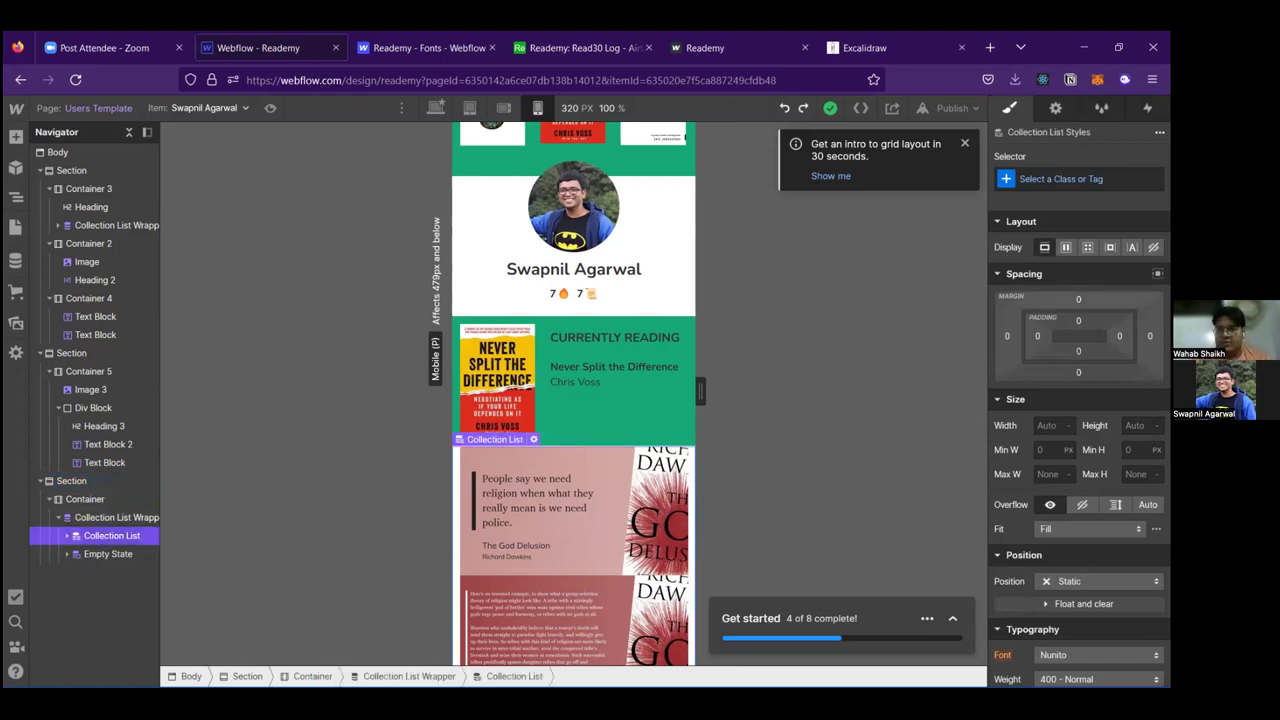
Set the Collection List's display to Grid with three 1fr columns, then reopen its grid editor.
left_click(1087, 247)
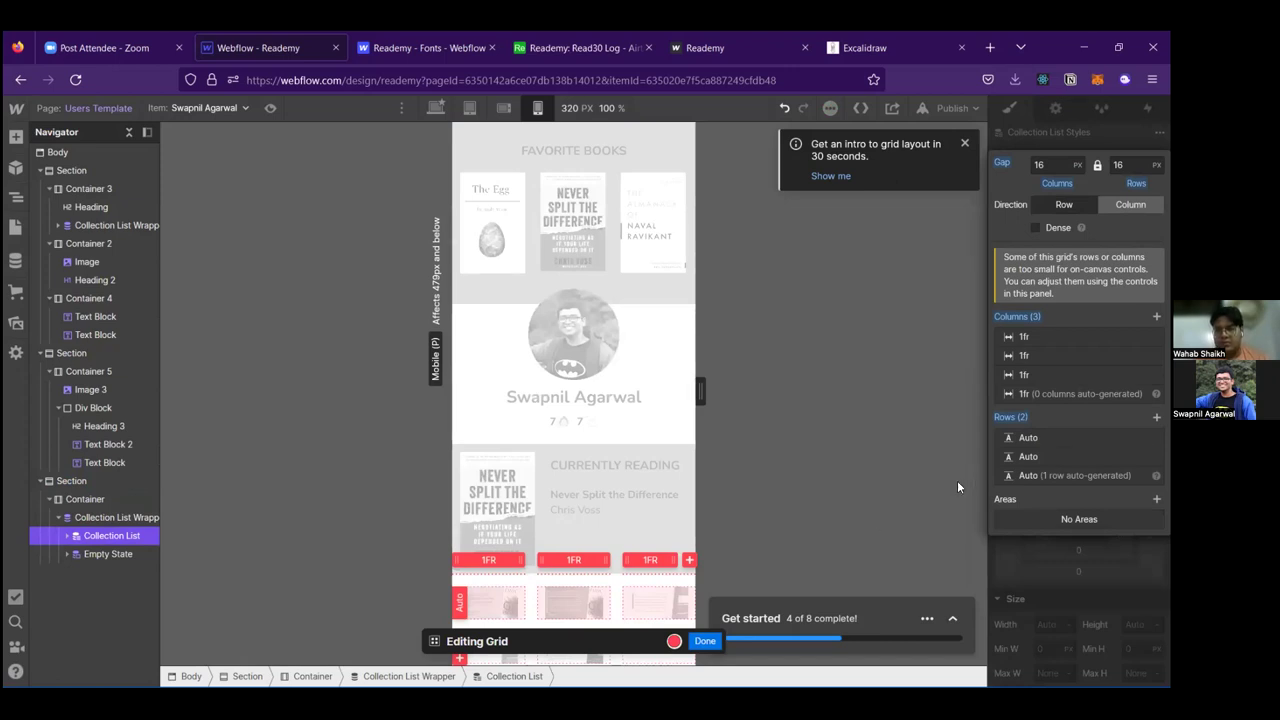
left_click(705, 641)
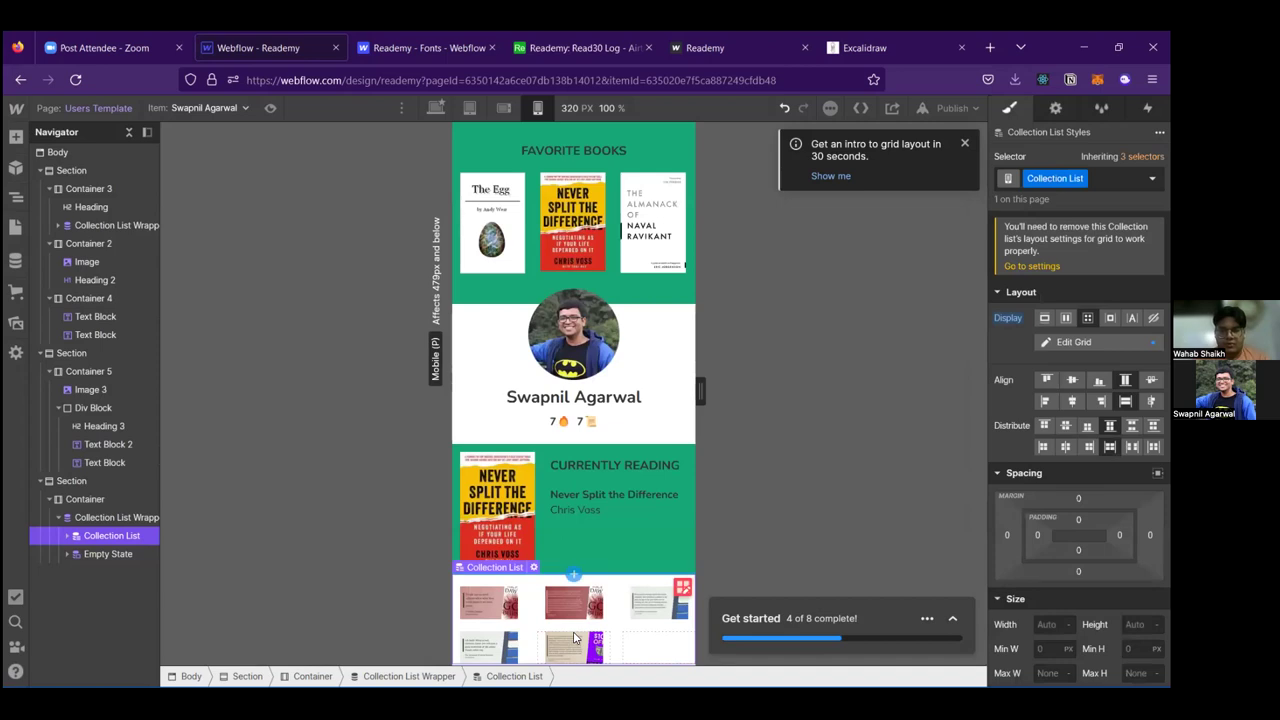
left_click(503, 614)
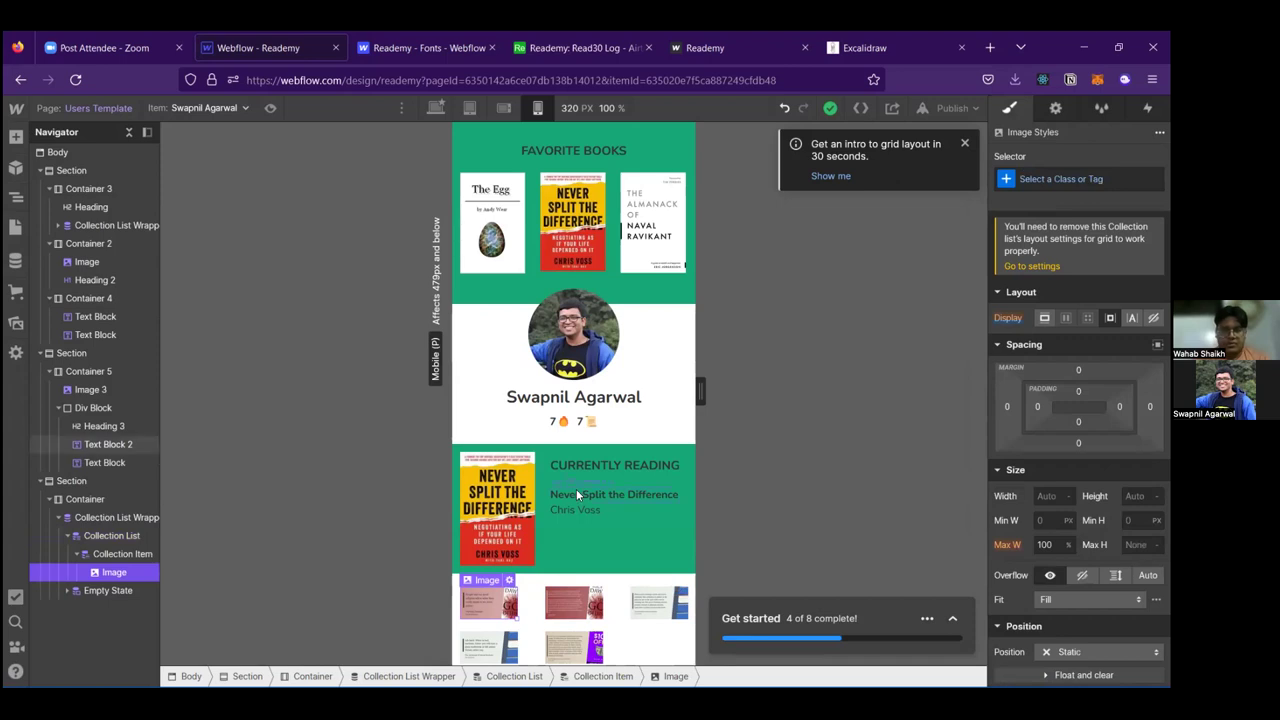
left_click(111, 535)
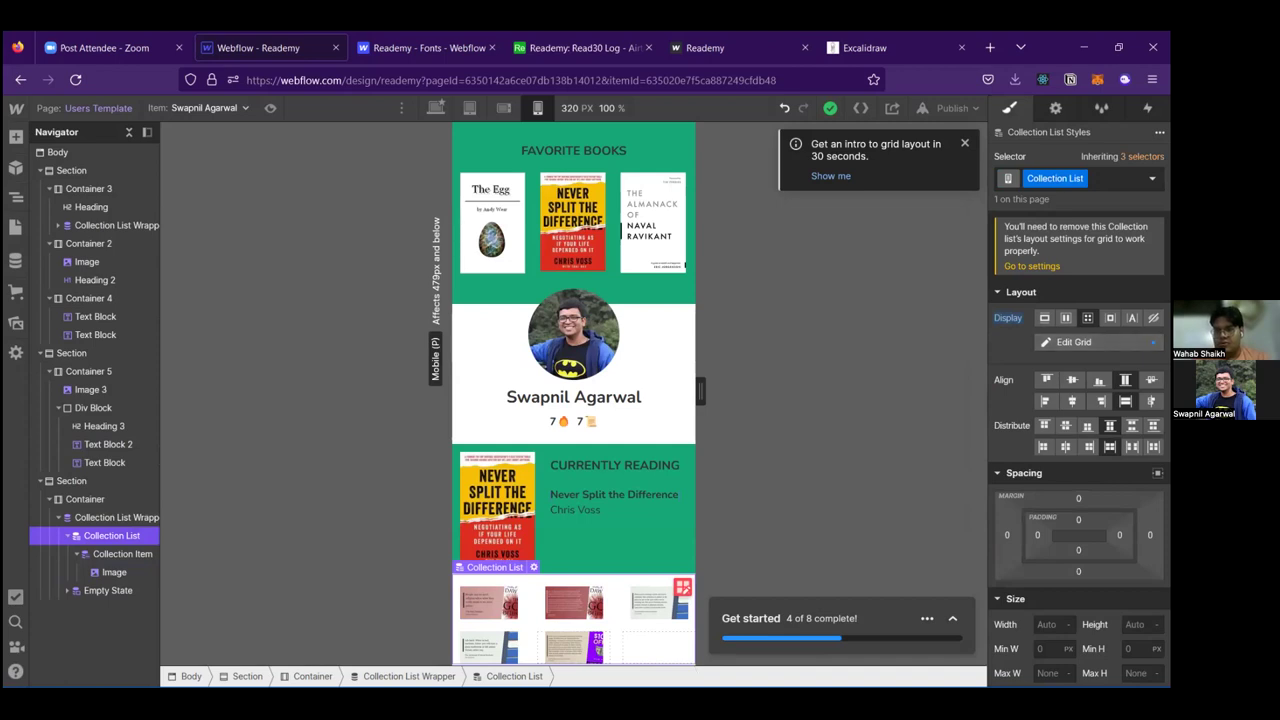
left_click(1074, 342)
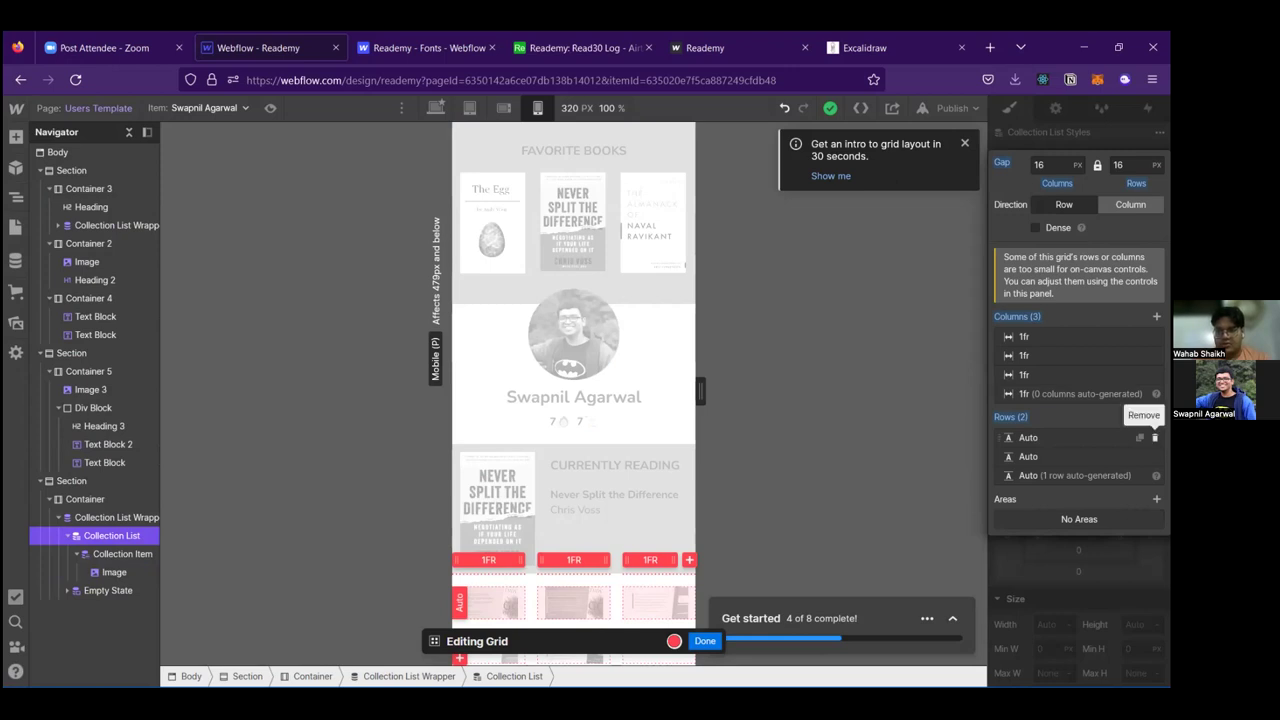
Remove an auto row and set the collection grid's column and row gaps to 0 px.
left_click(1154, 437)
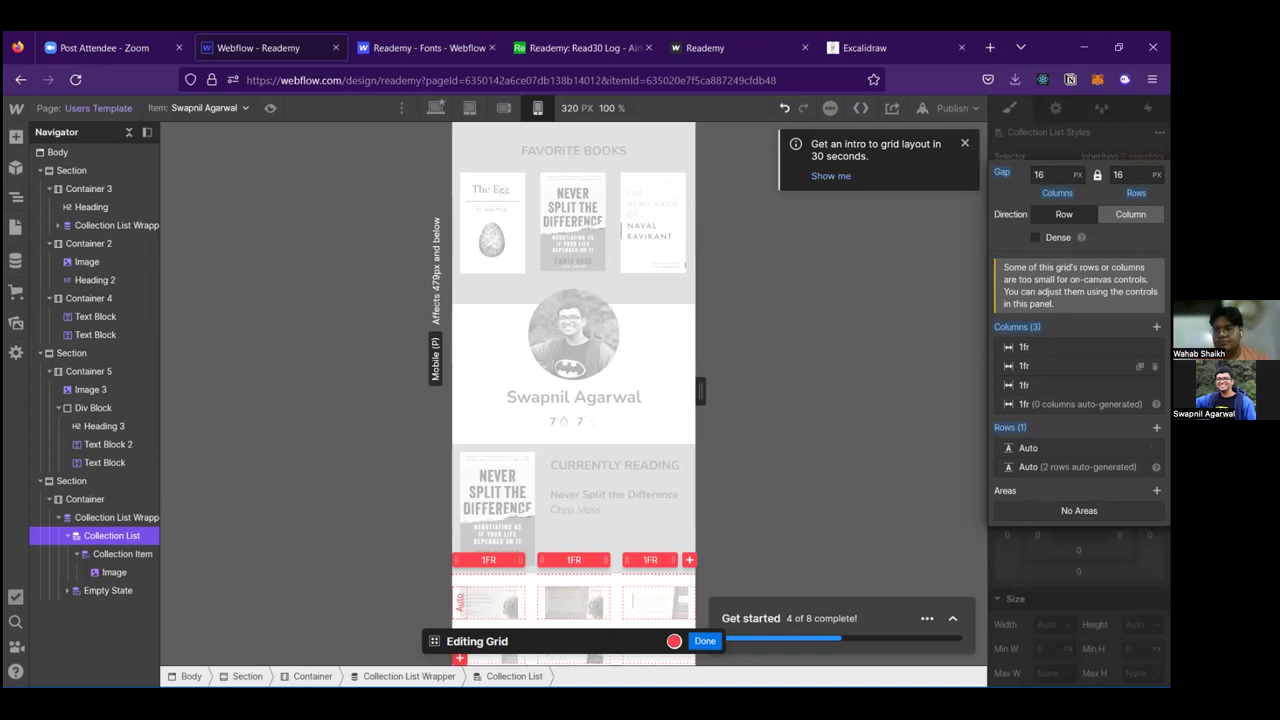
left_click(1040, 174)
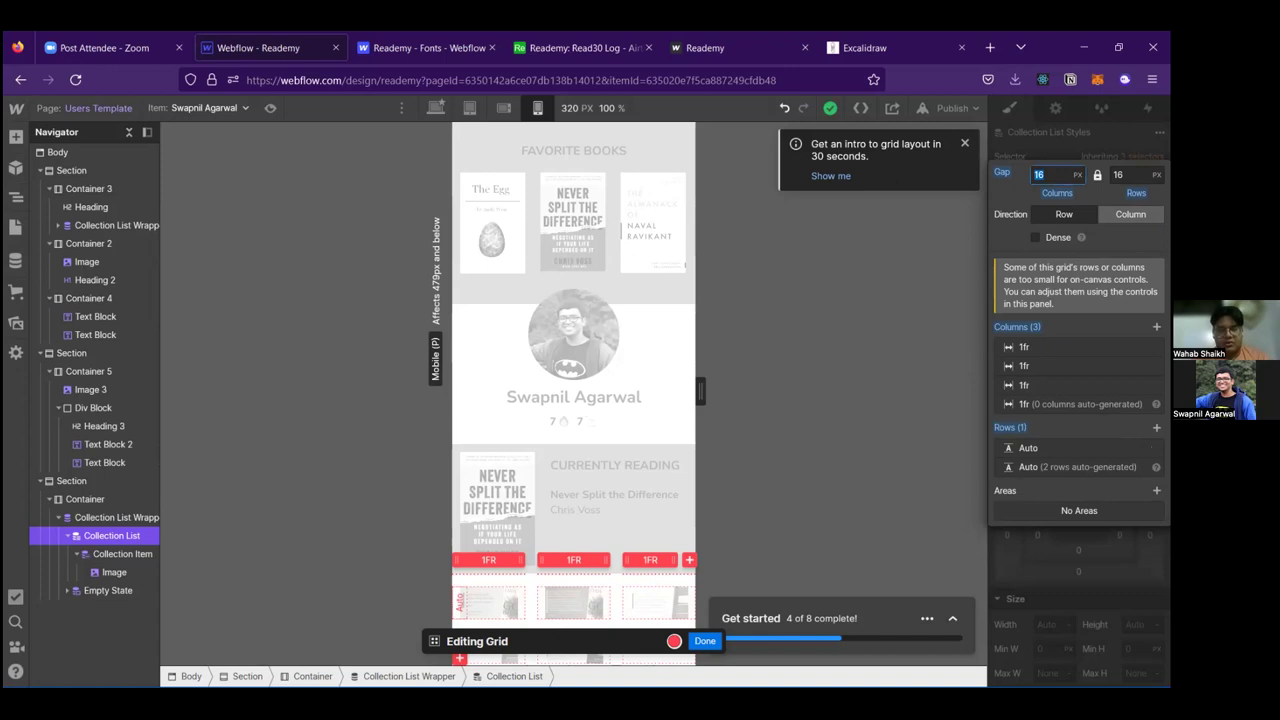
type("8")
key("Return")
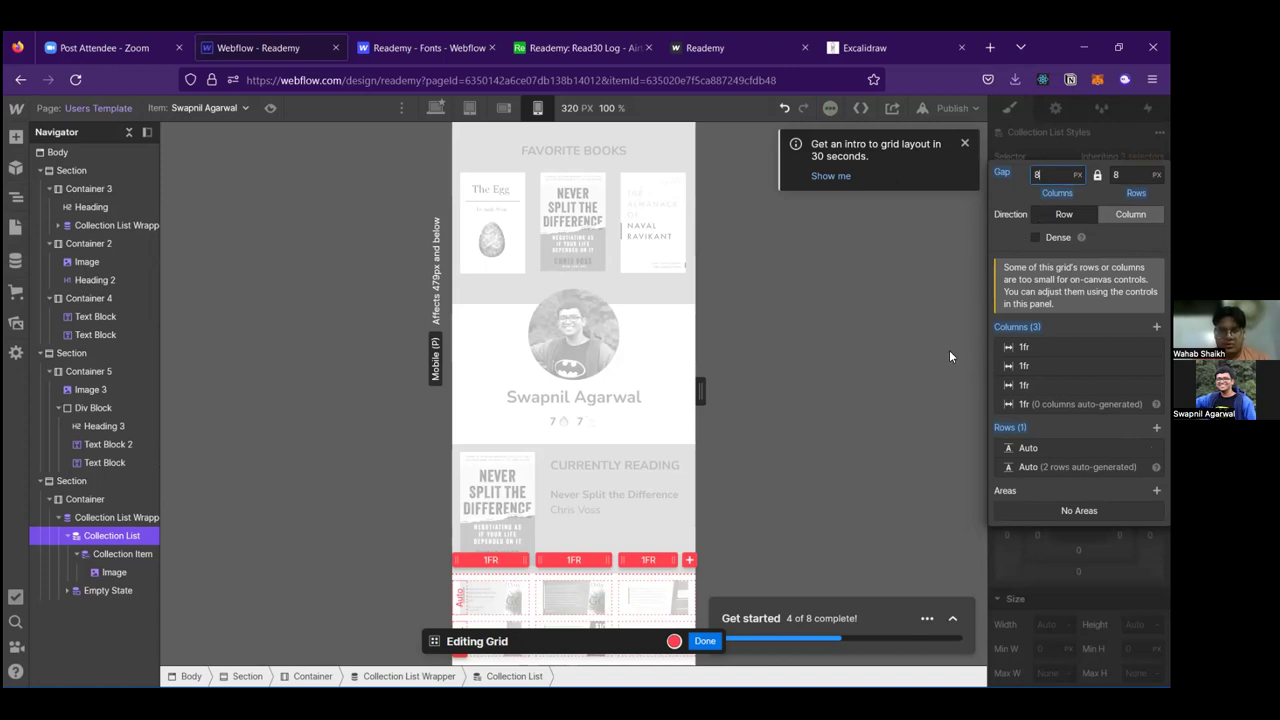
type("0")
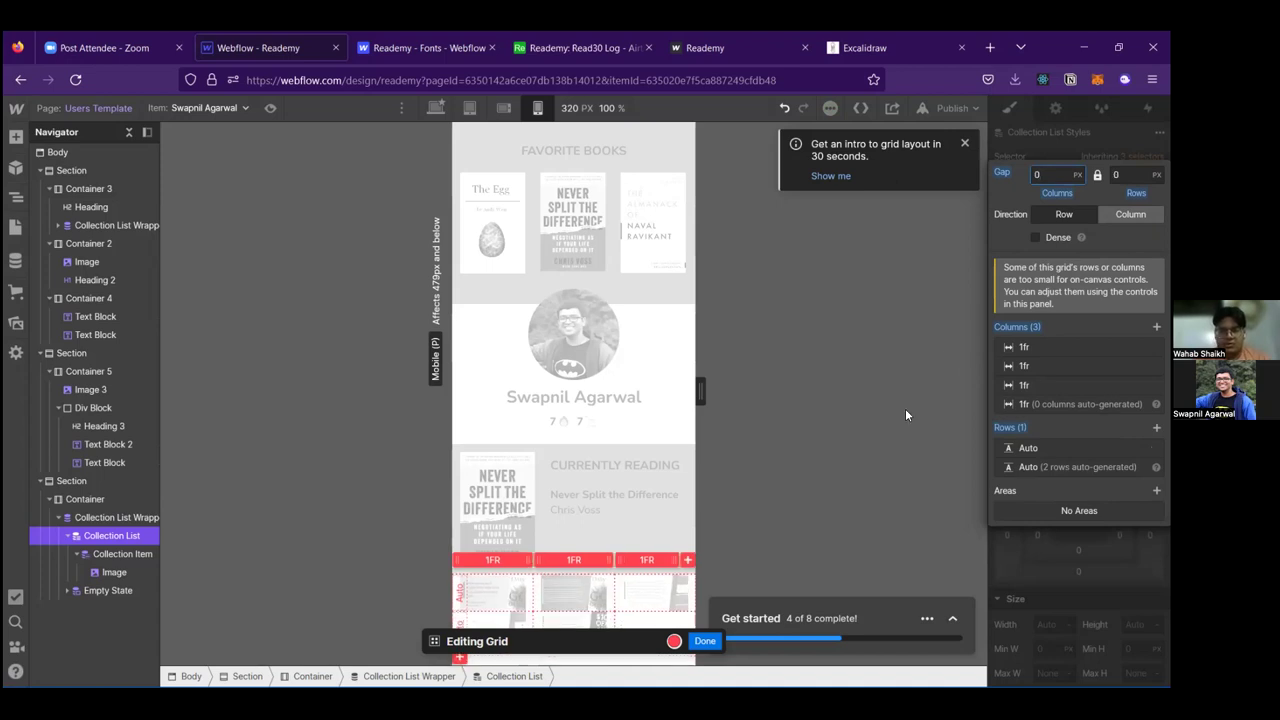
key("Return")
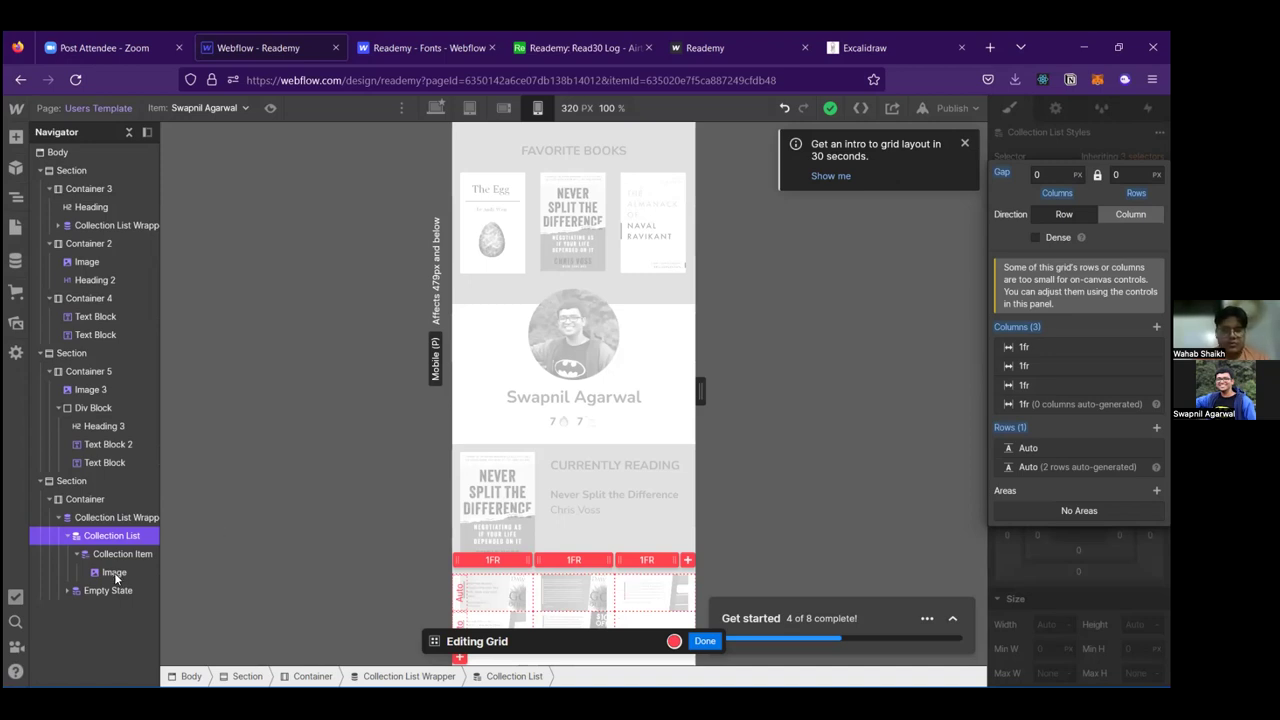
left_click(864, 384)
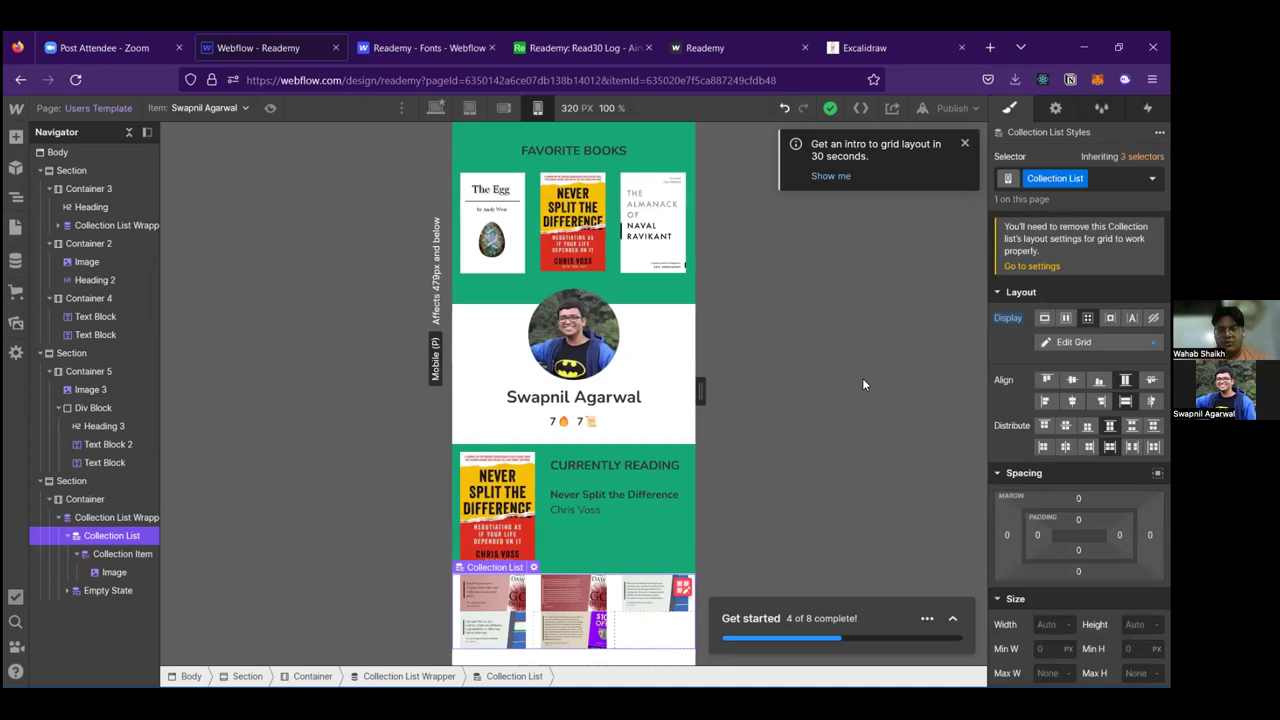
left_click(864, 384)
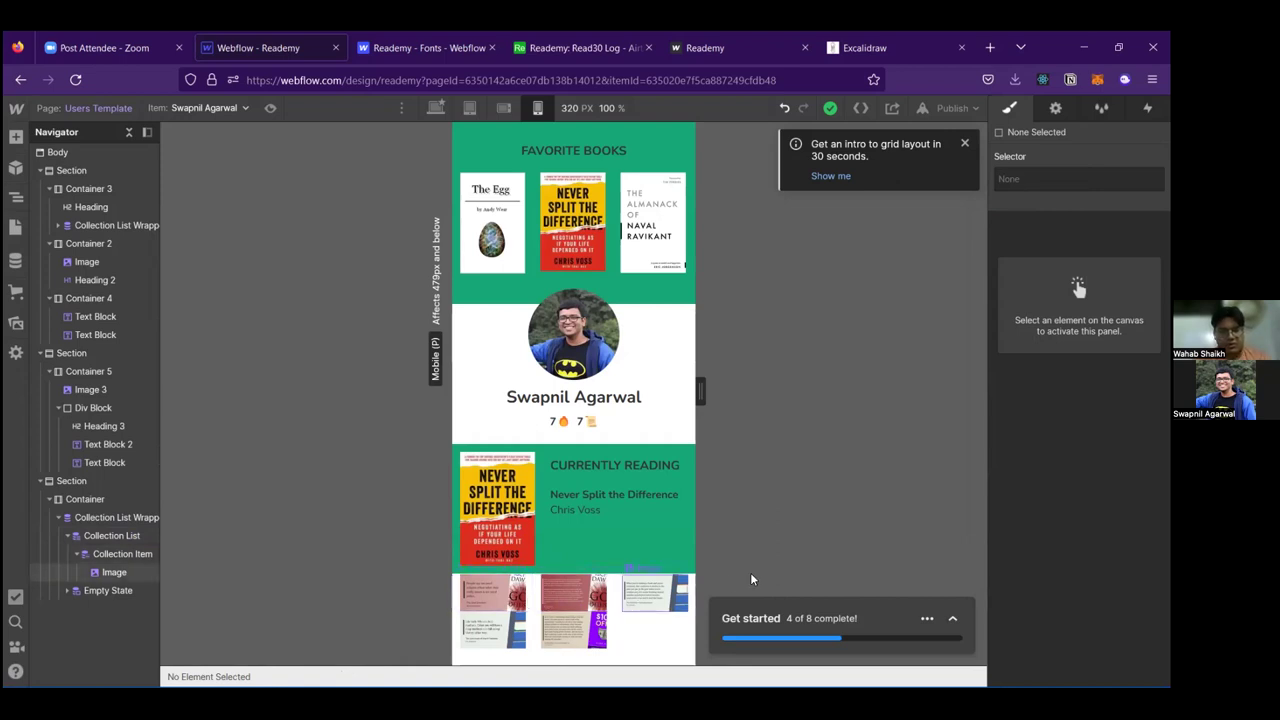
left_click(518, 608)
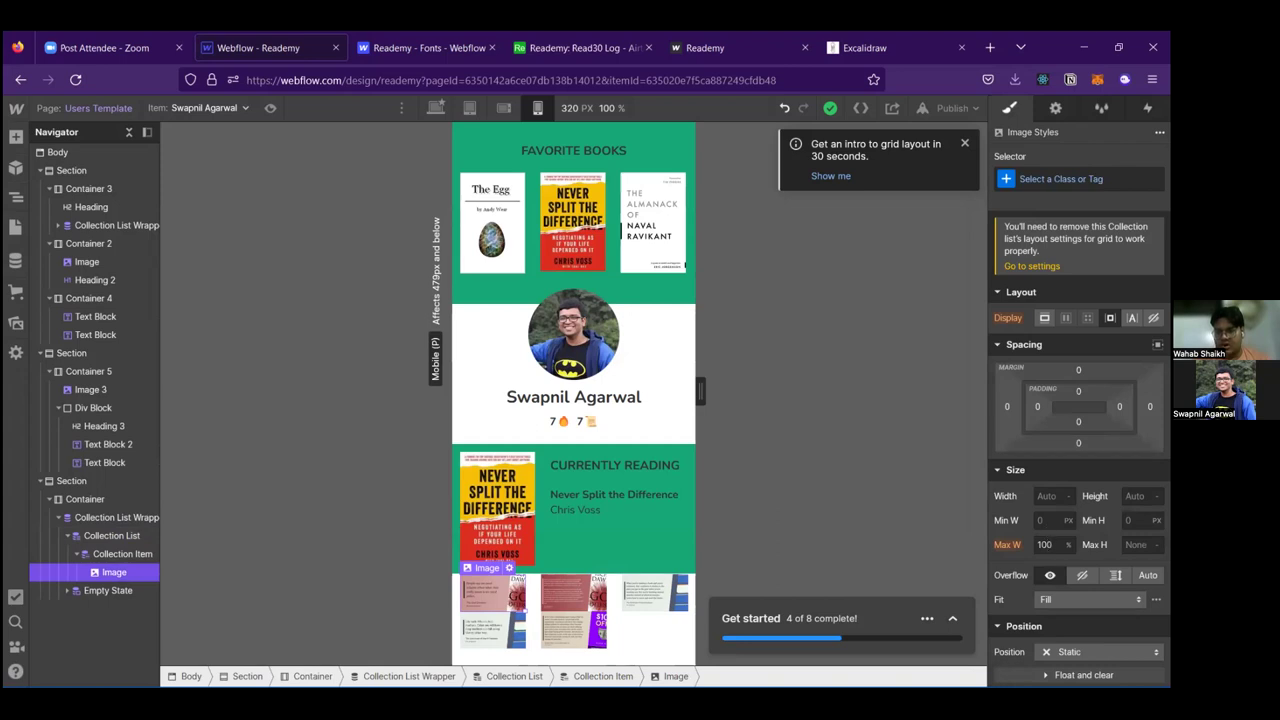
left_click(1141, 544)
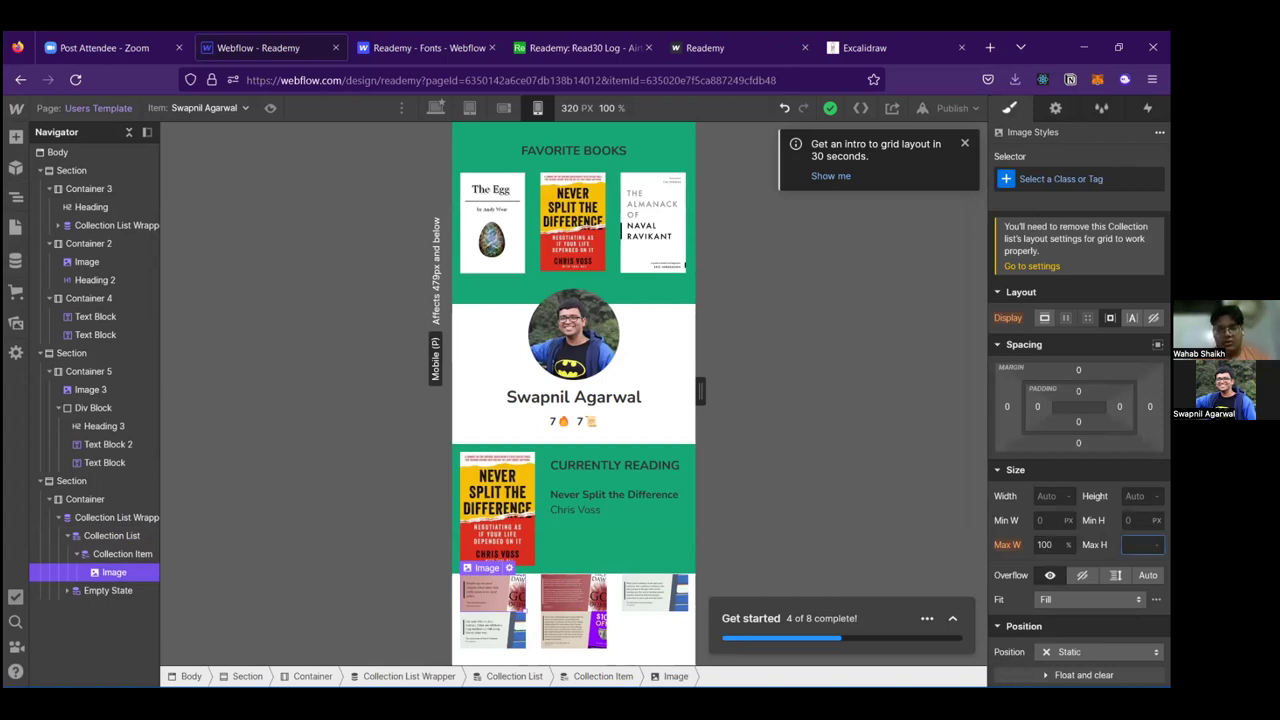
type("100")
key("Return")
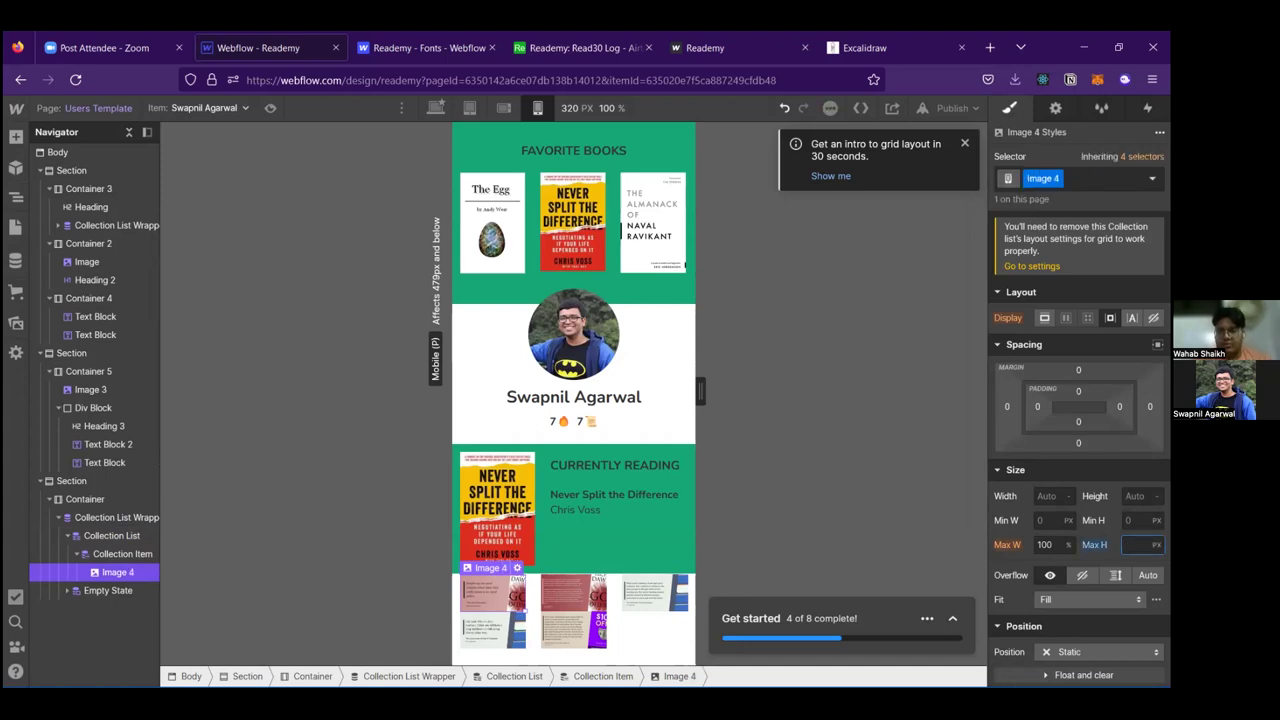
left_click(425, 531)
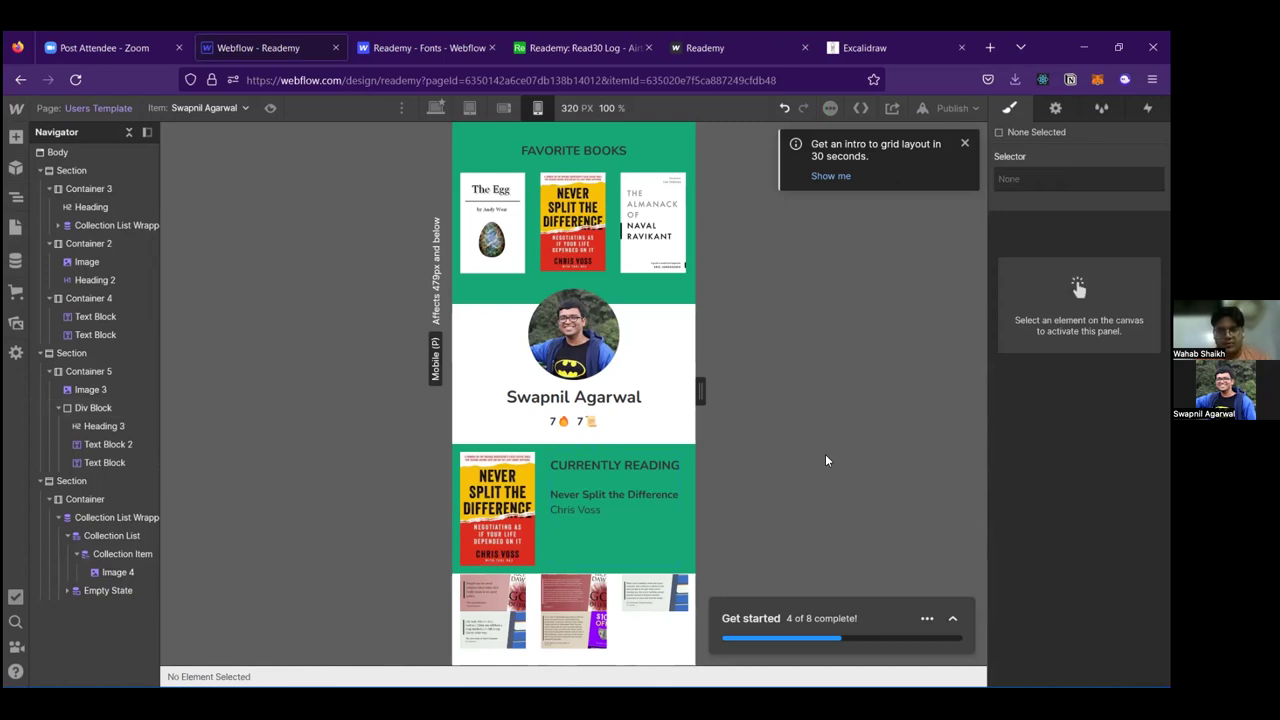
key("ctrl+z")
left_click(112, 573)
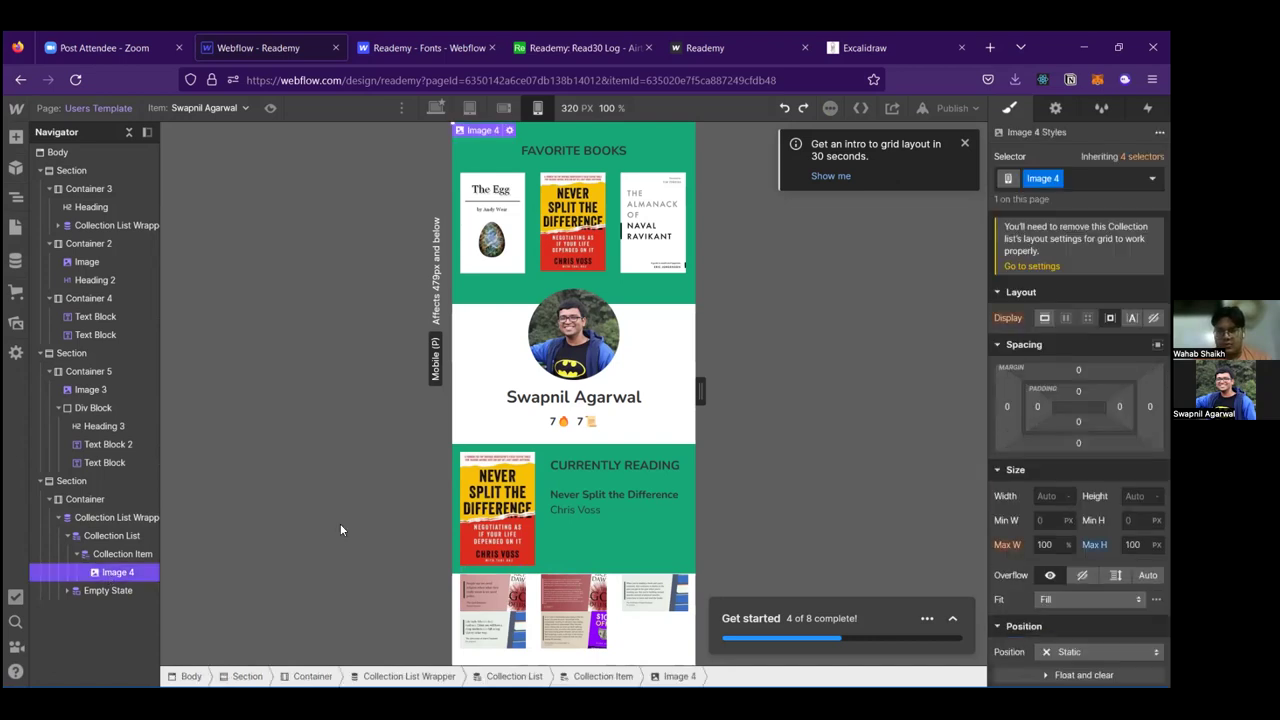
key("ctrl+z")
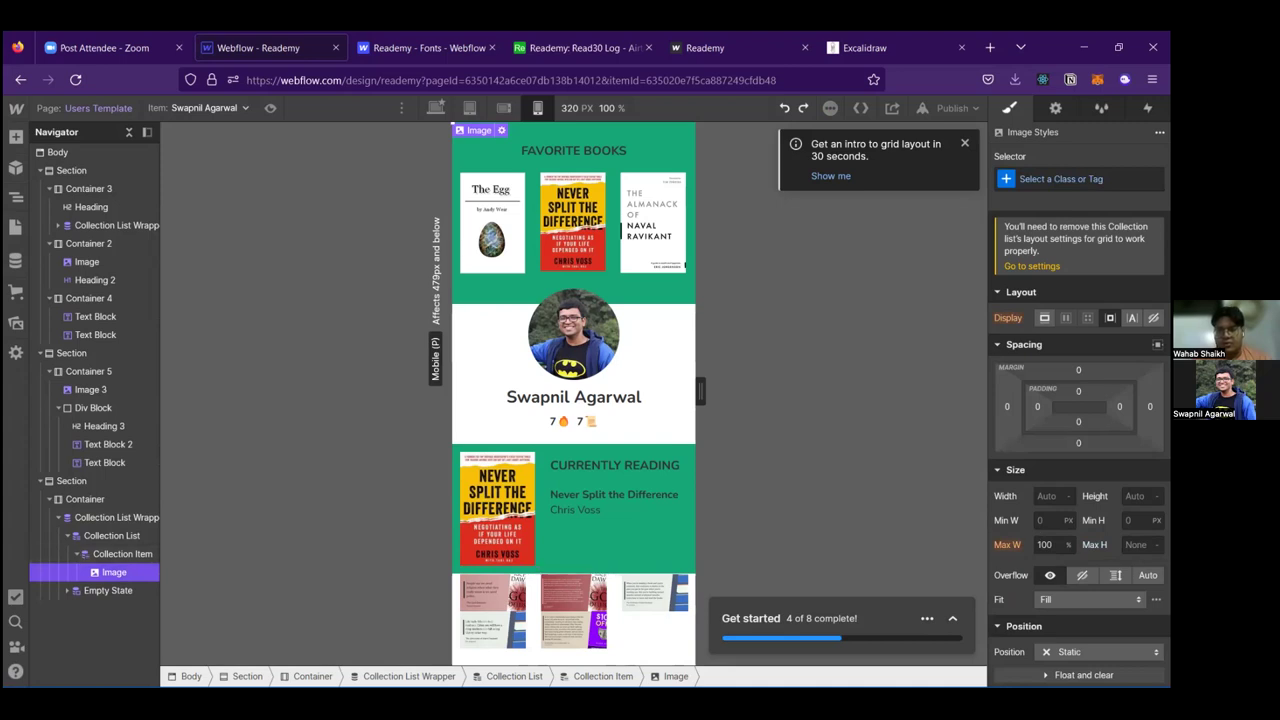
Set the Collection Item's left and right padding from 10 px to 0.
left_click(112, 556)
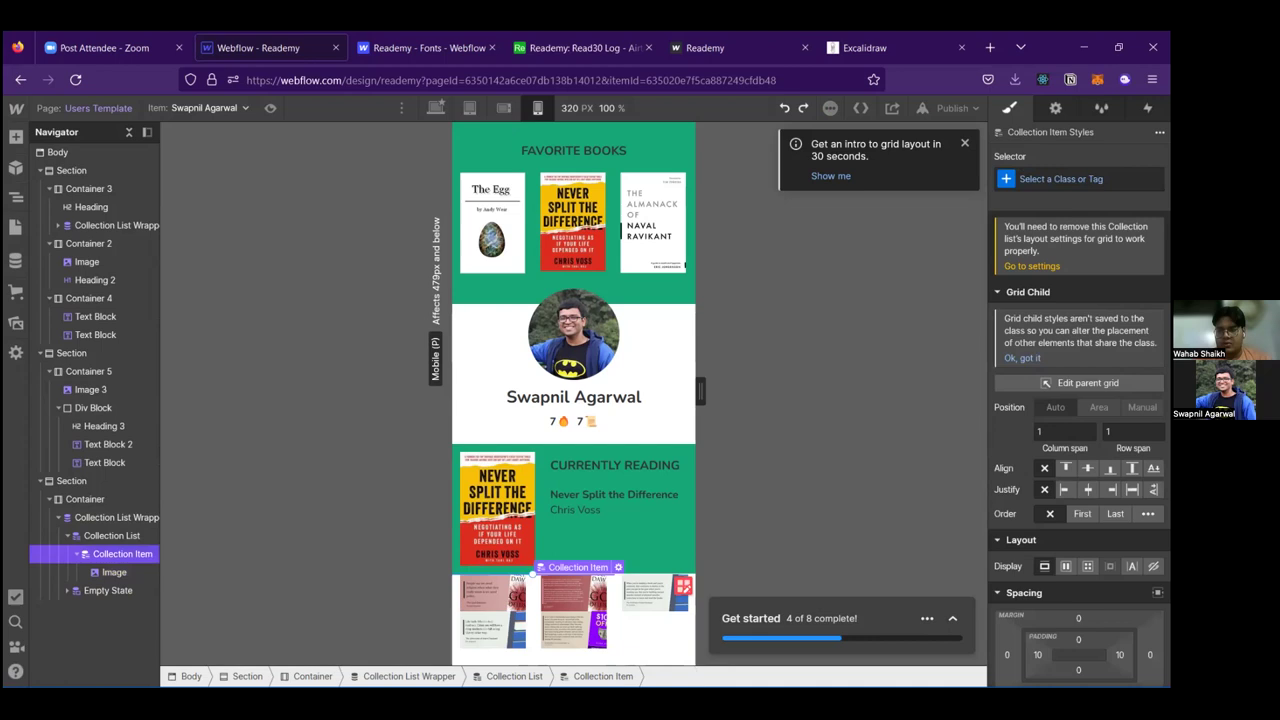
scroll(1020, 566, "down", 1)
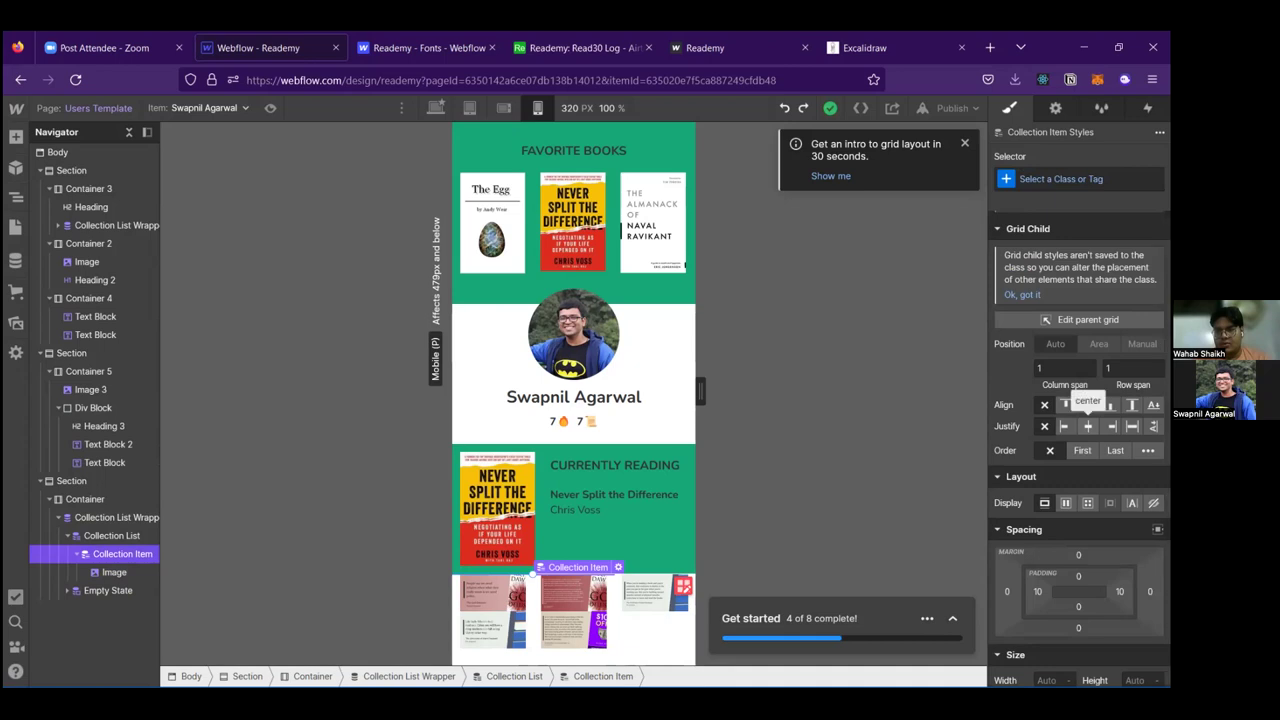
scroll(1080, 449, "down", 1)
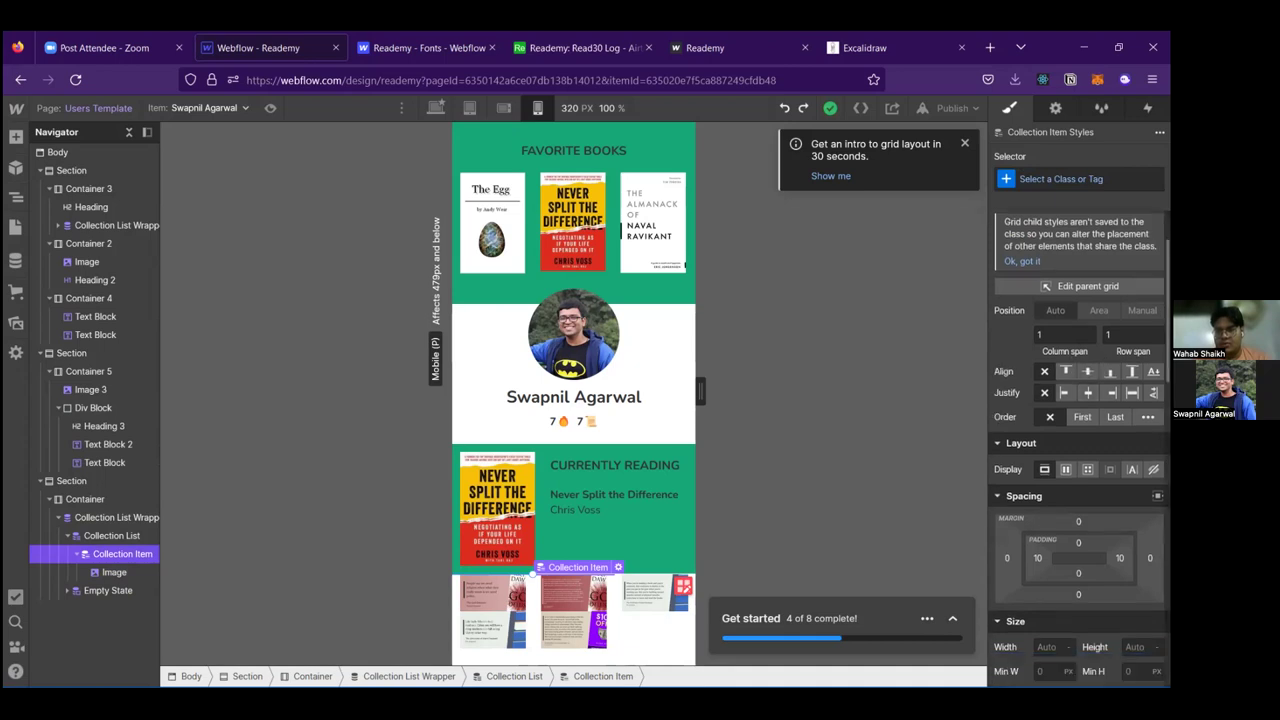
scroll(1037, 543, "down", 1)
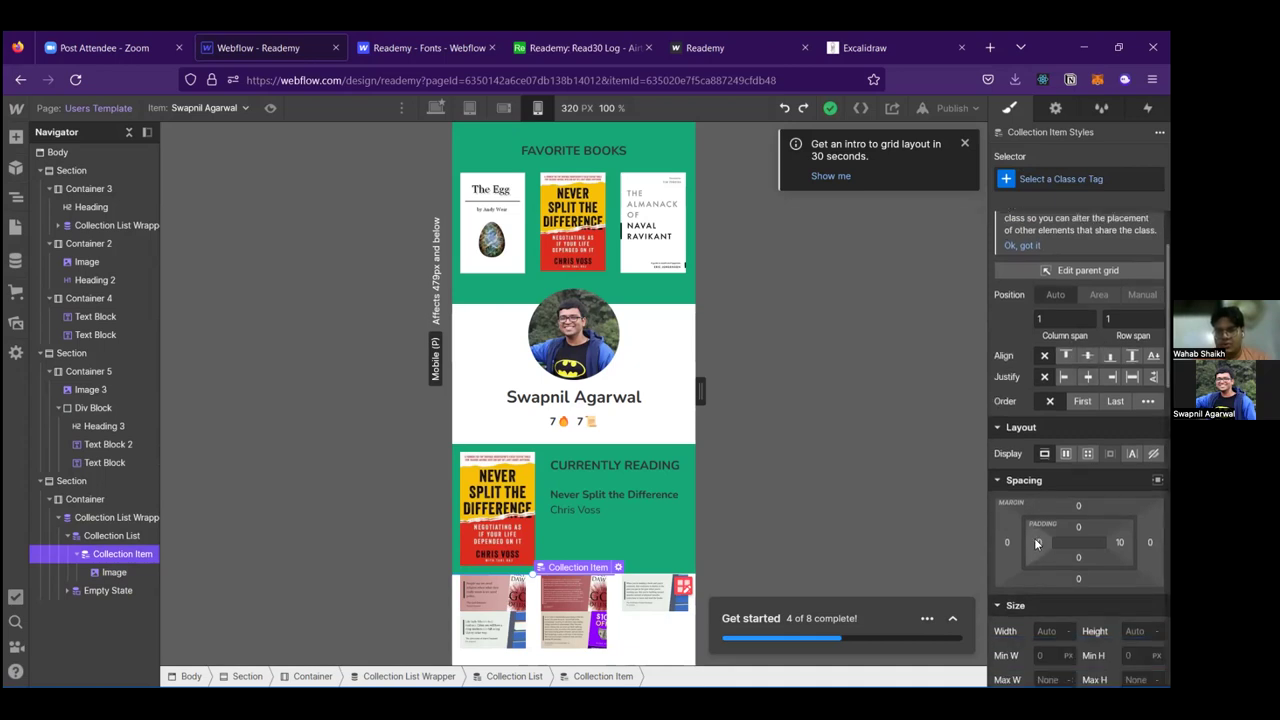
left_click(1037, 543)
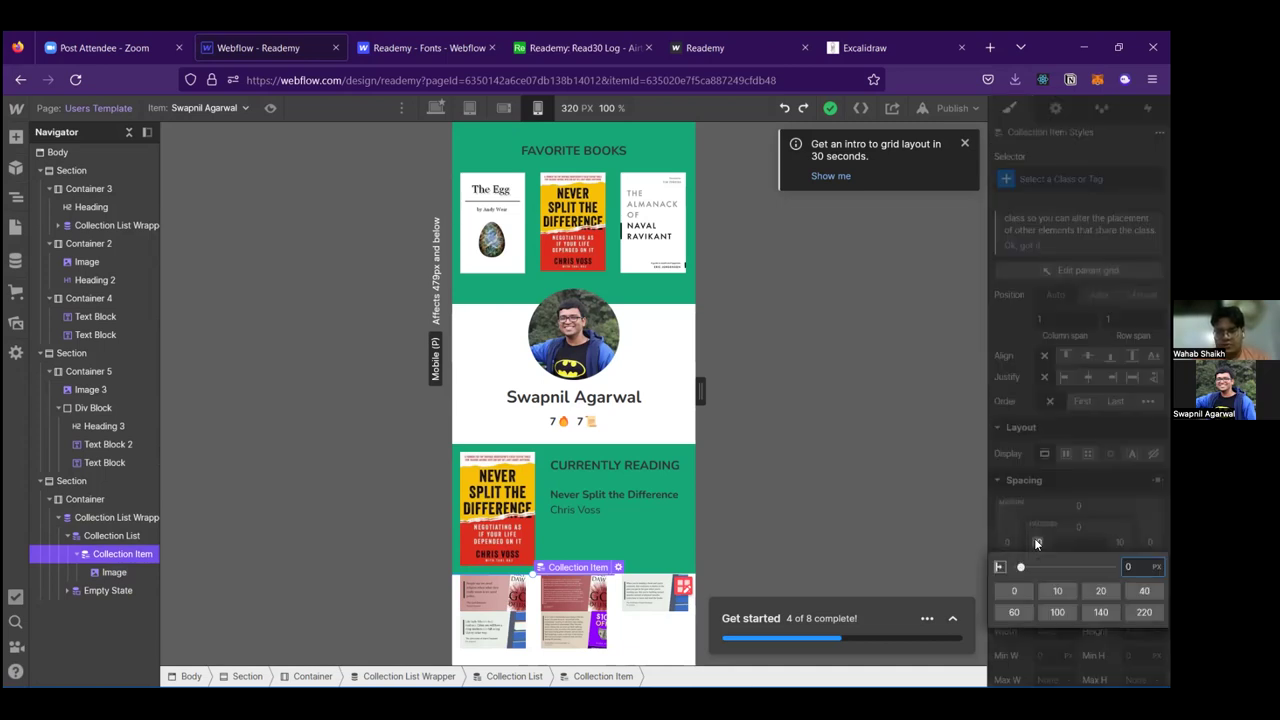
key("Return")
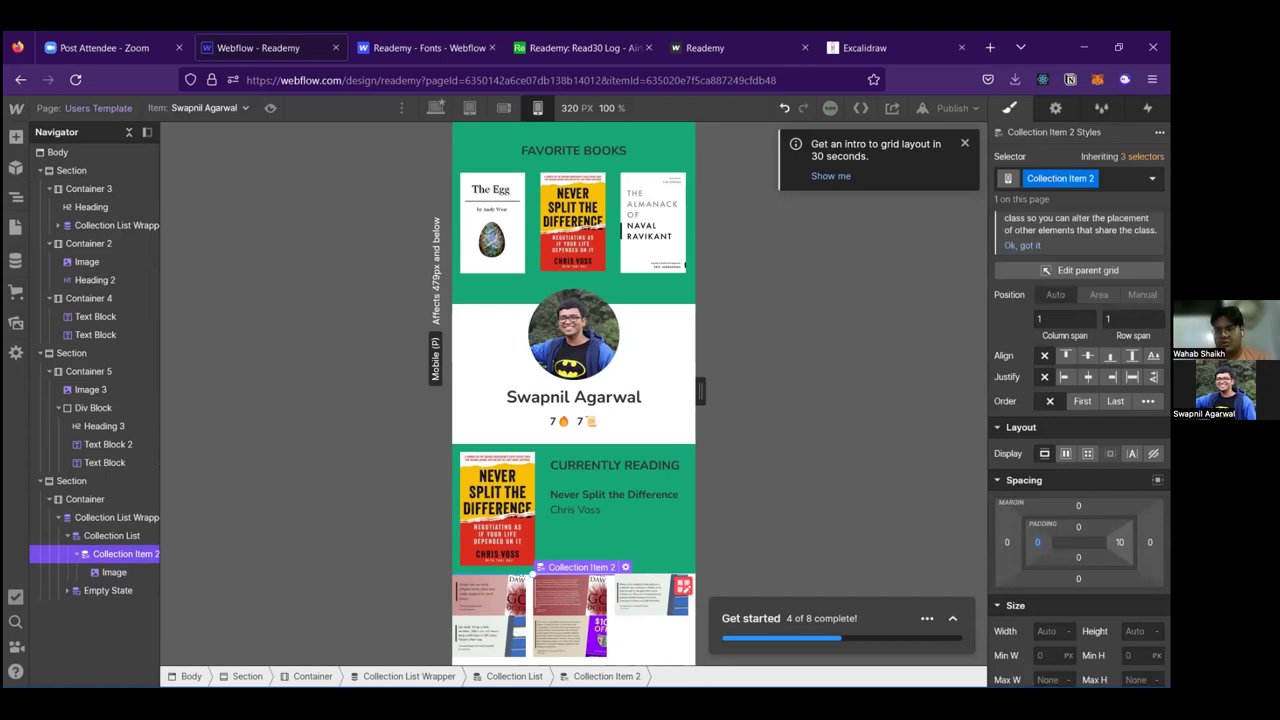
left_click(1037, 542)
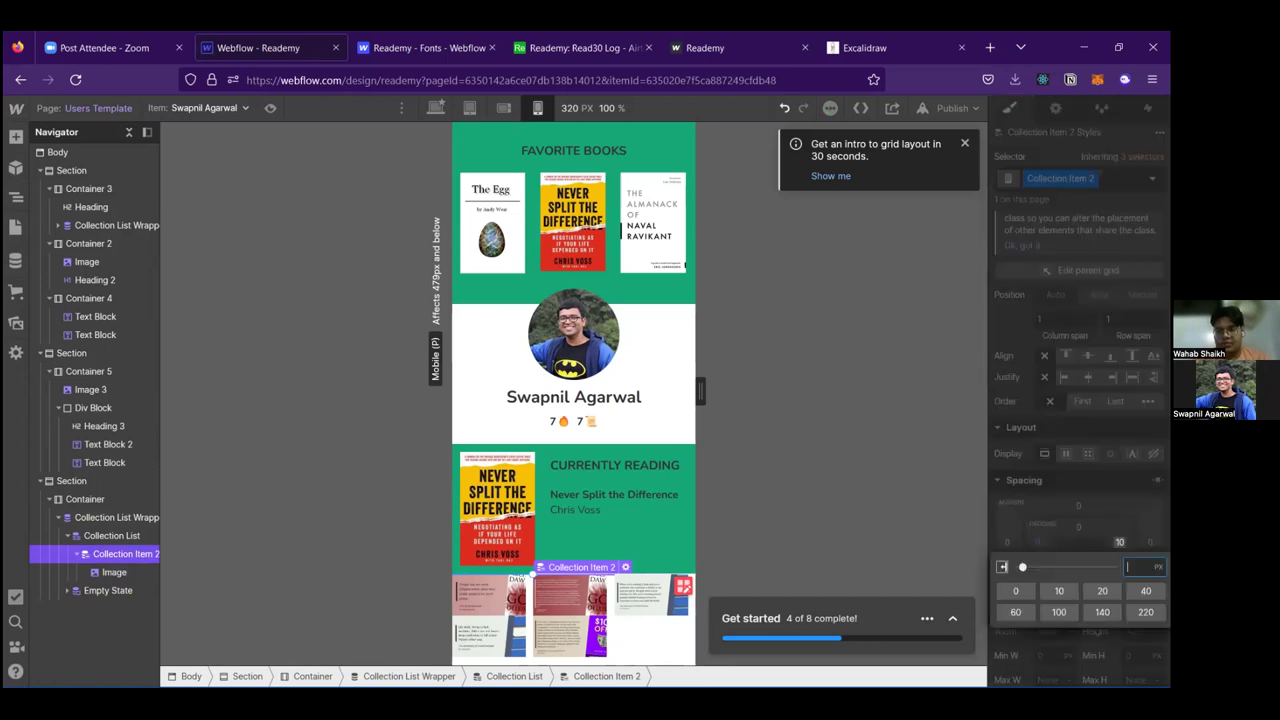
key("Return")
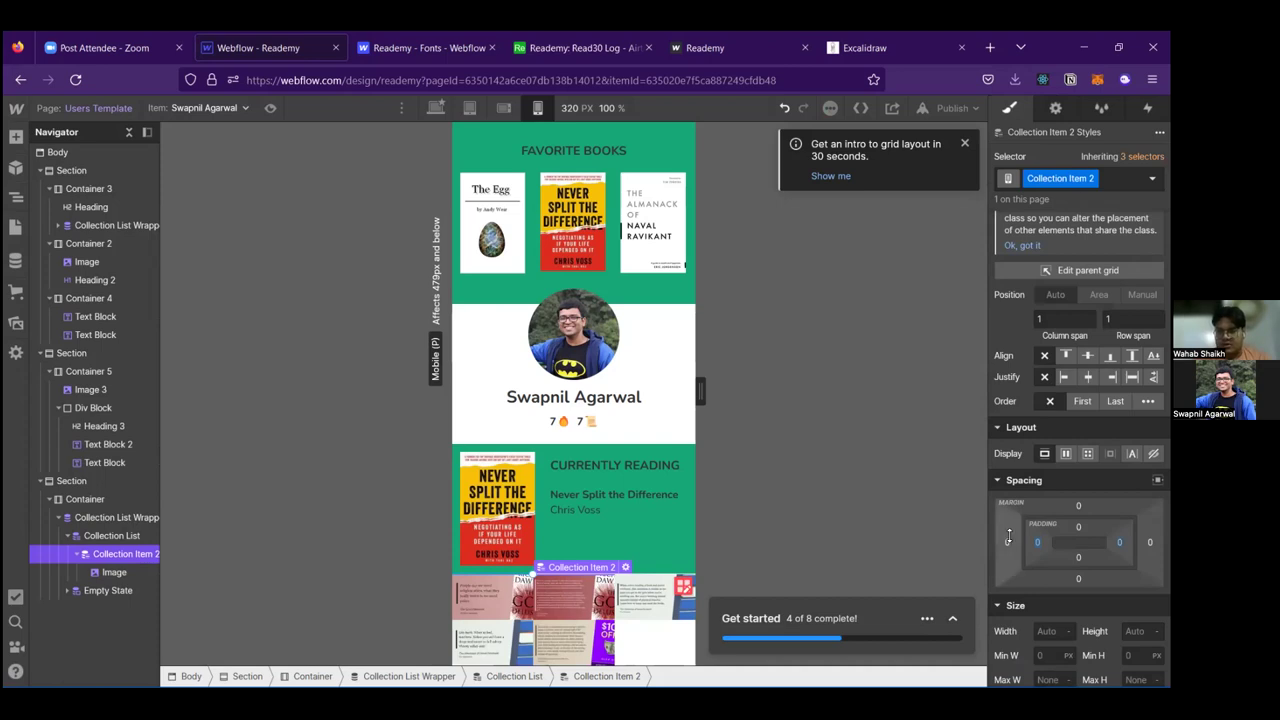
scroll(1080, 450, "down", 1)
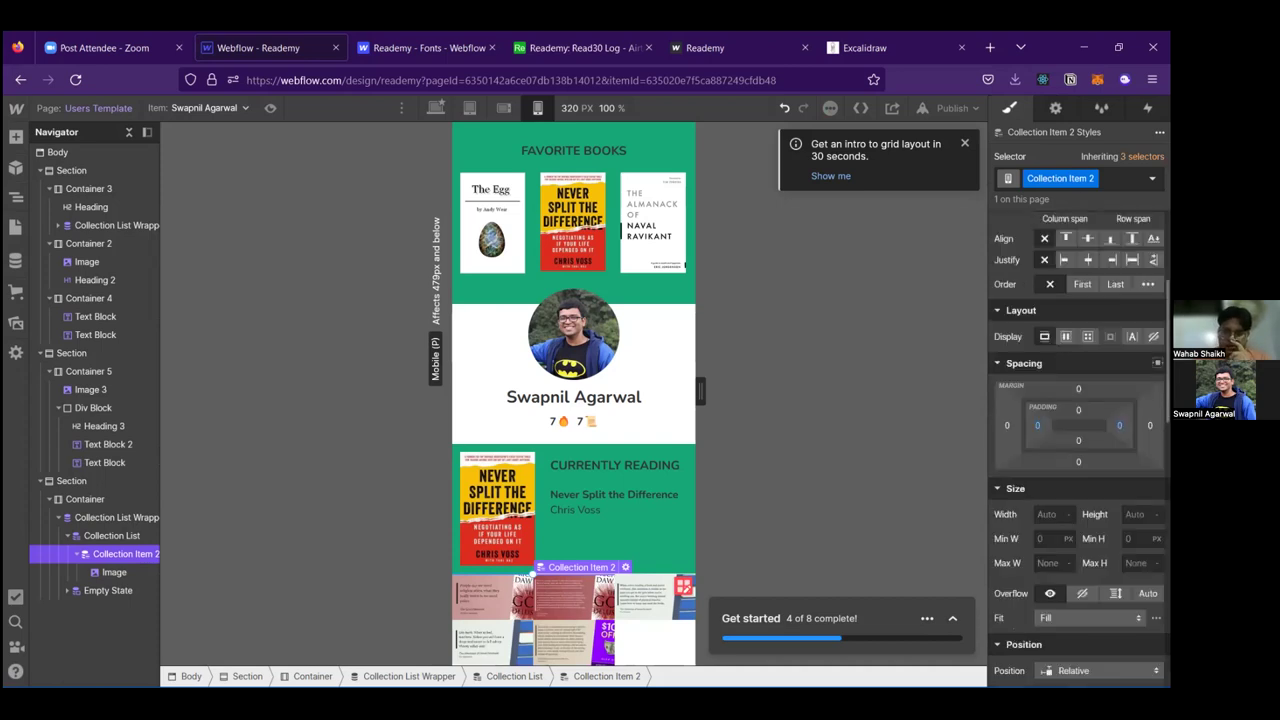
left_click(1140, 563)
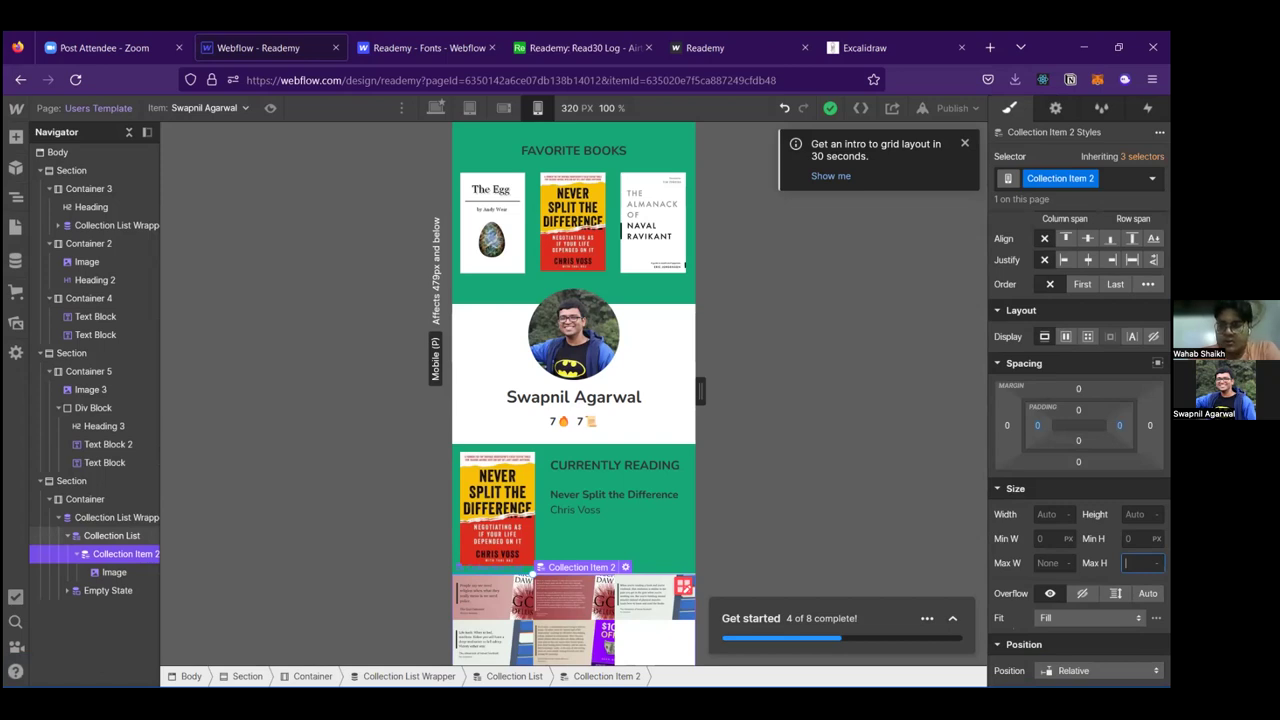
left_click(1138, 538)
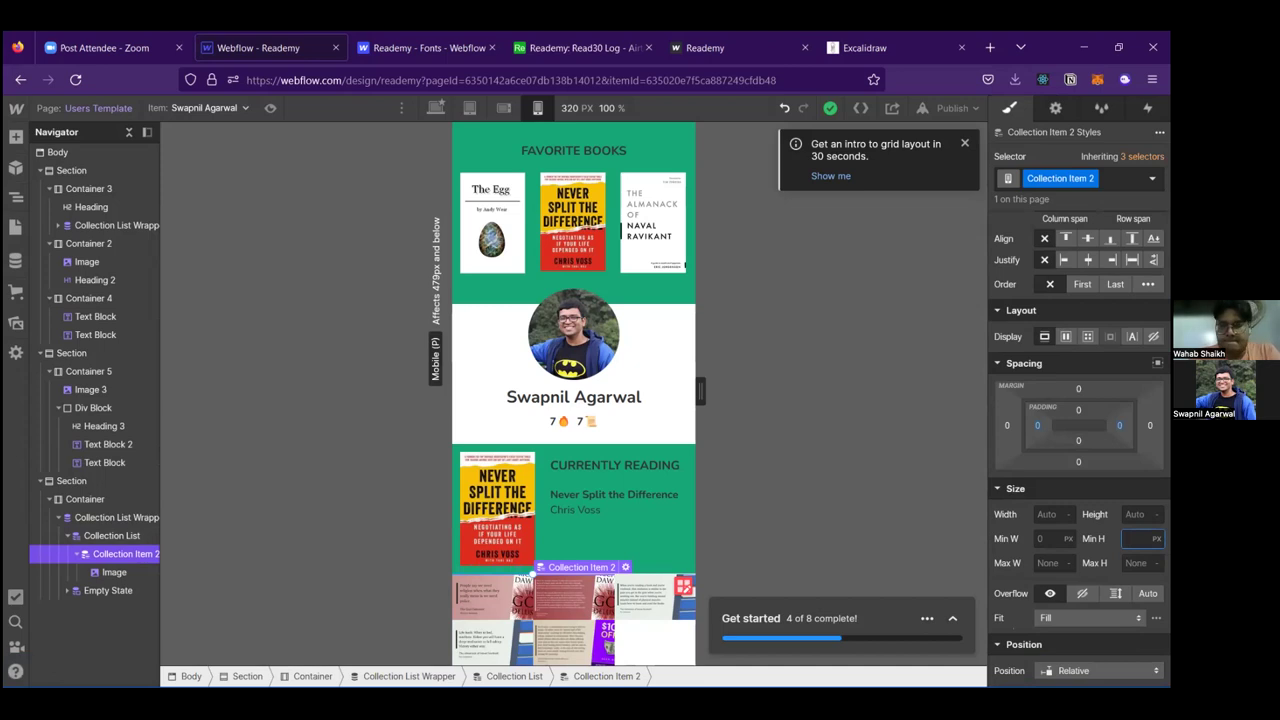
type("100")
key("Return")
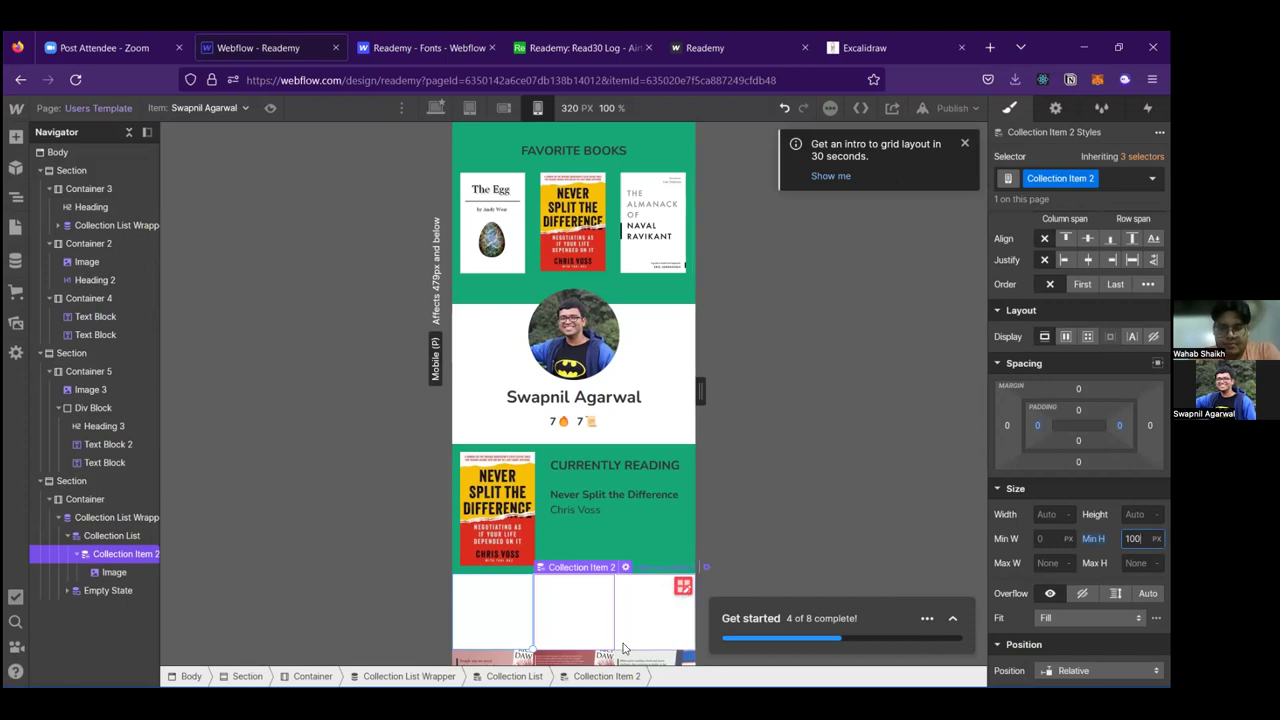
scroll(622, 648, "down", 2)
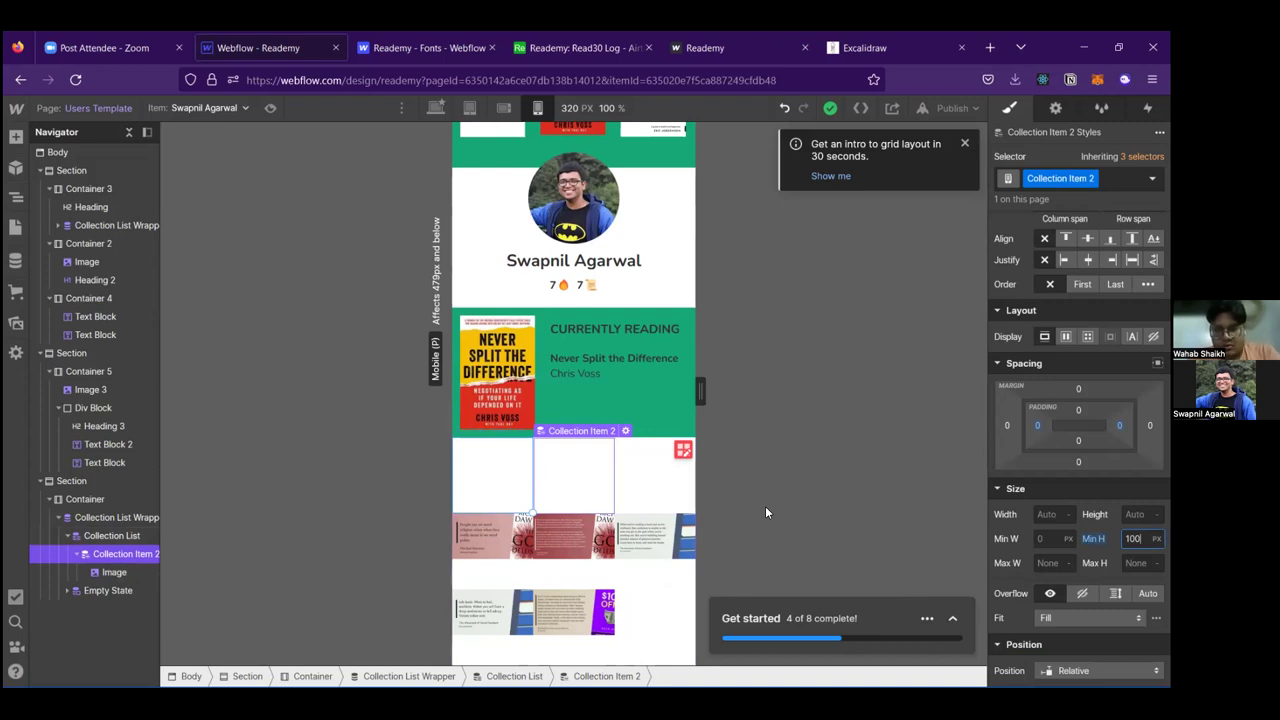
key("BackSpace")
key("BackSpace")
key("BackSpace")
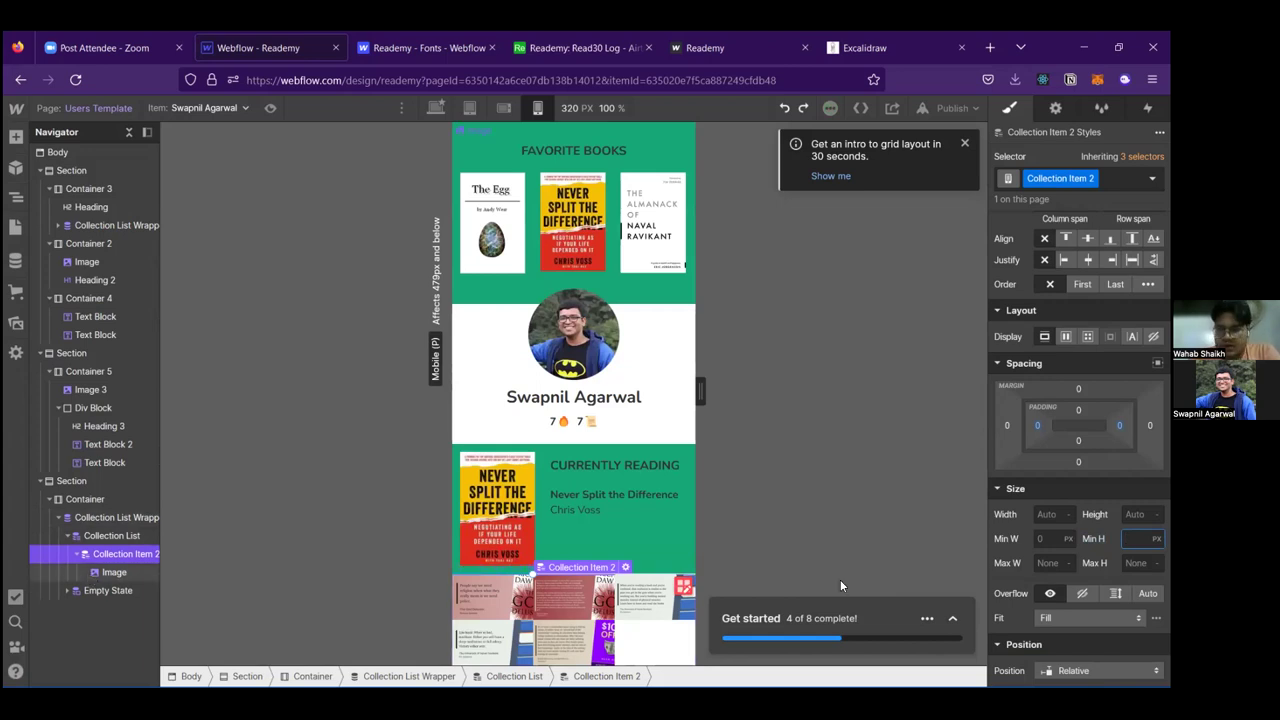
Give the Image 4 class a Min H of 100 px in the Size section.
scroll(1080, 449, "down", 1)
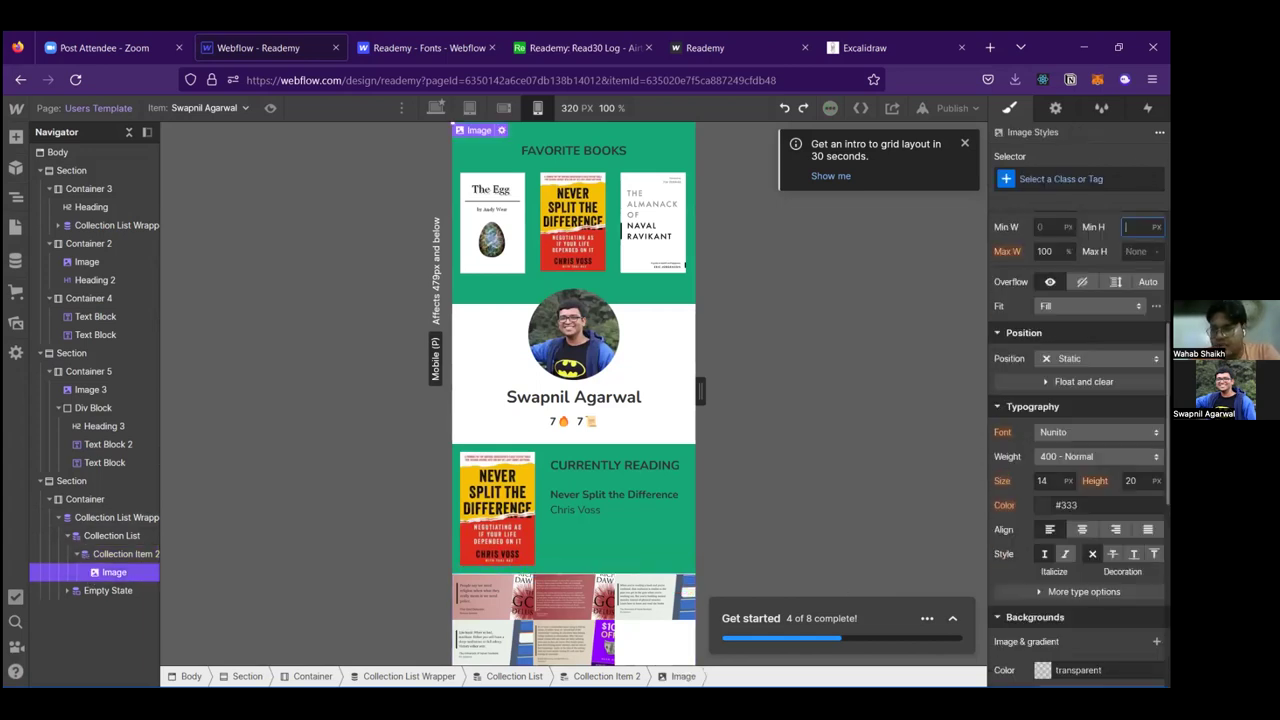
scroll(1078, 450, "down", 3)
scroll(1078, 450, "down", 1)
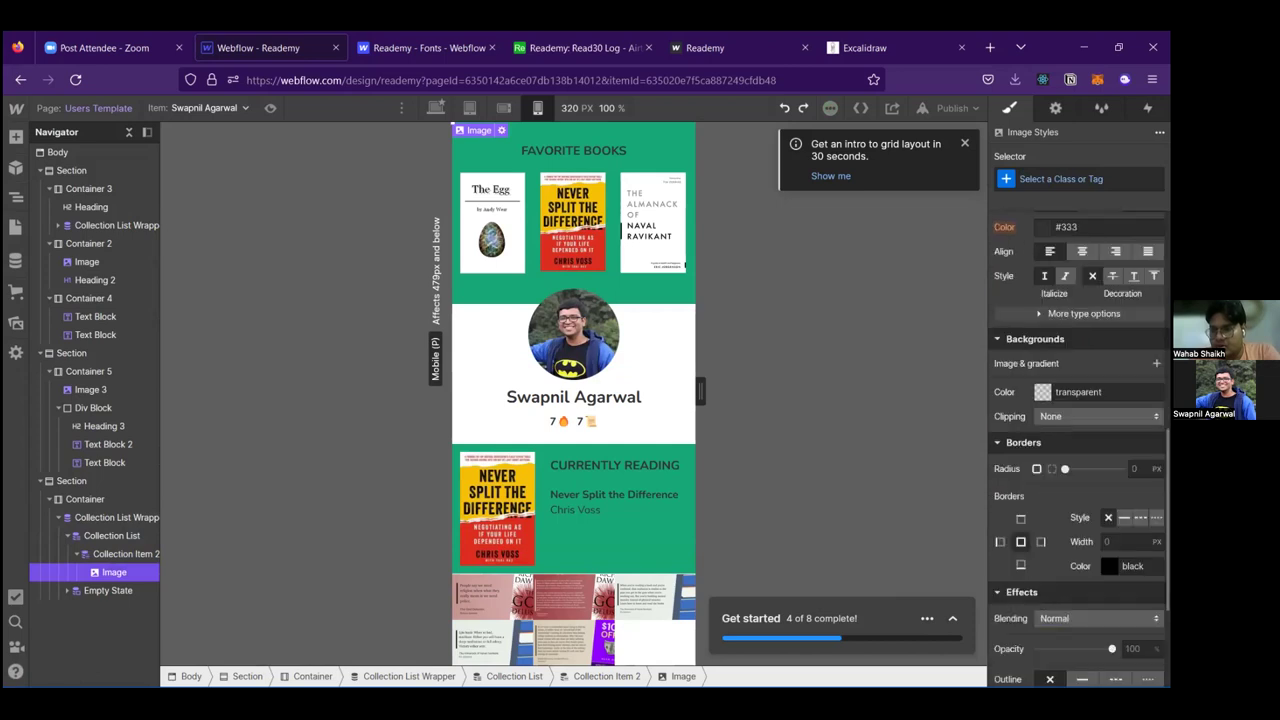
scroll(1078, 450, "up", 1)
scroll(1078, 450, "up", 2)
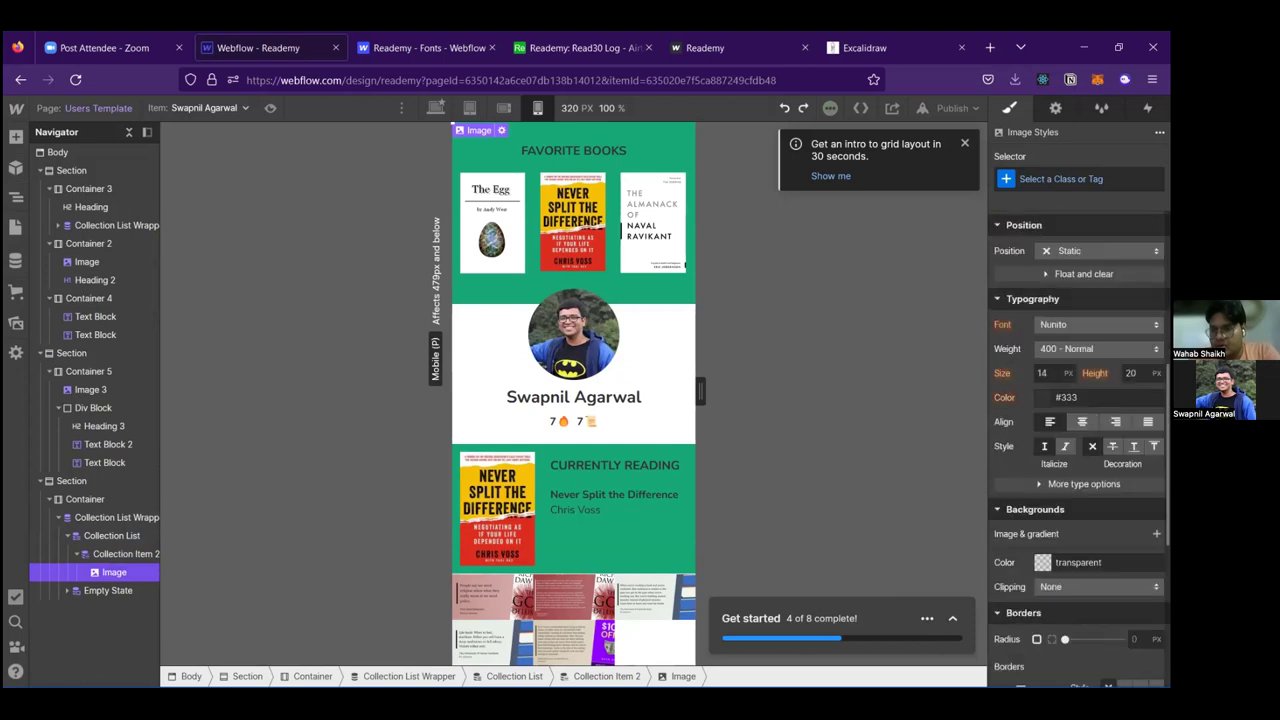
scroll(1078, 450, "down", 5)
scroll(1078, 450, "up", 10)
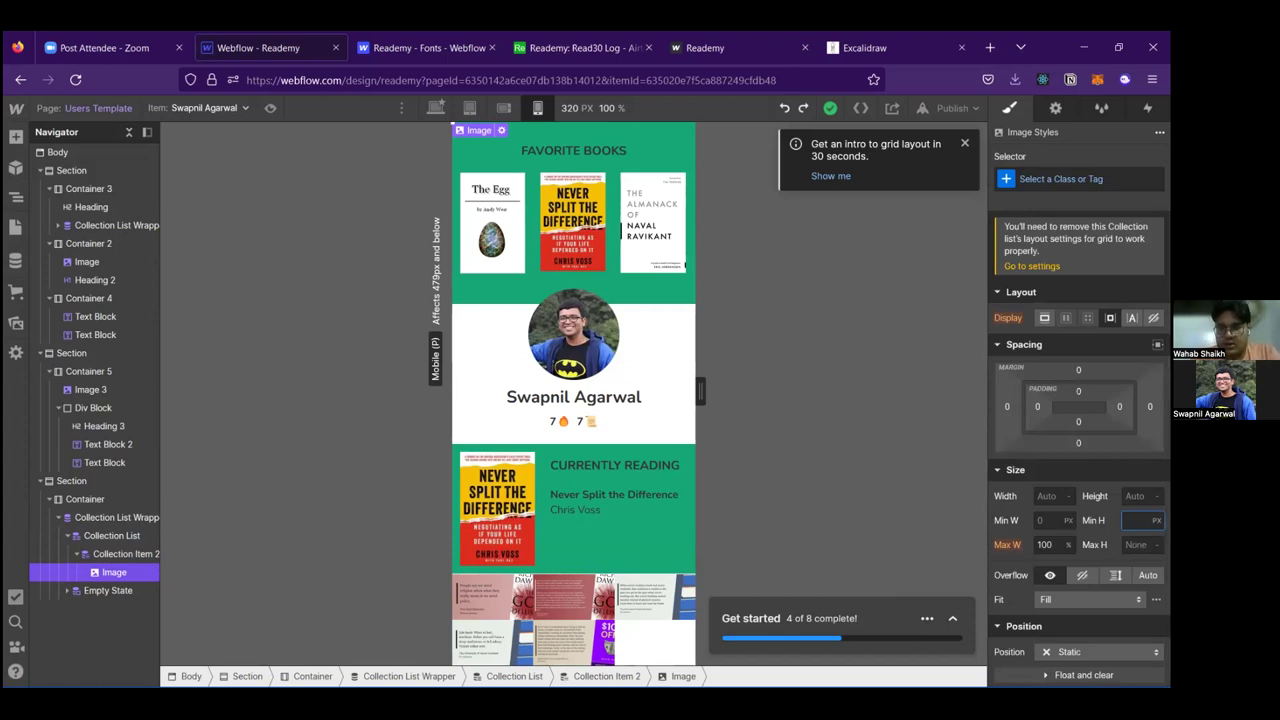
type("100")
key("Return")
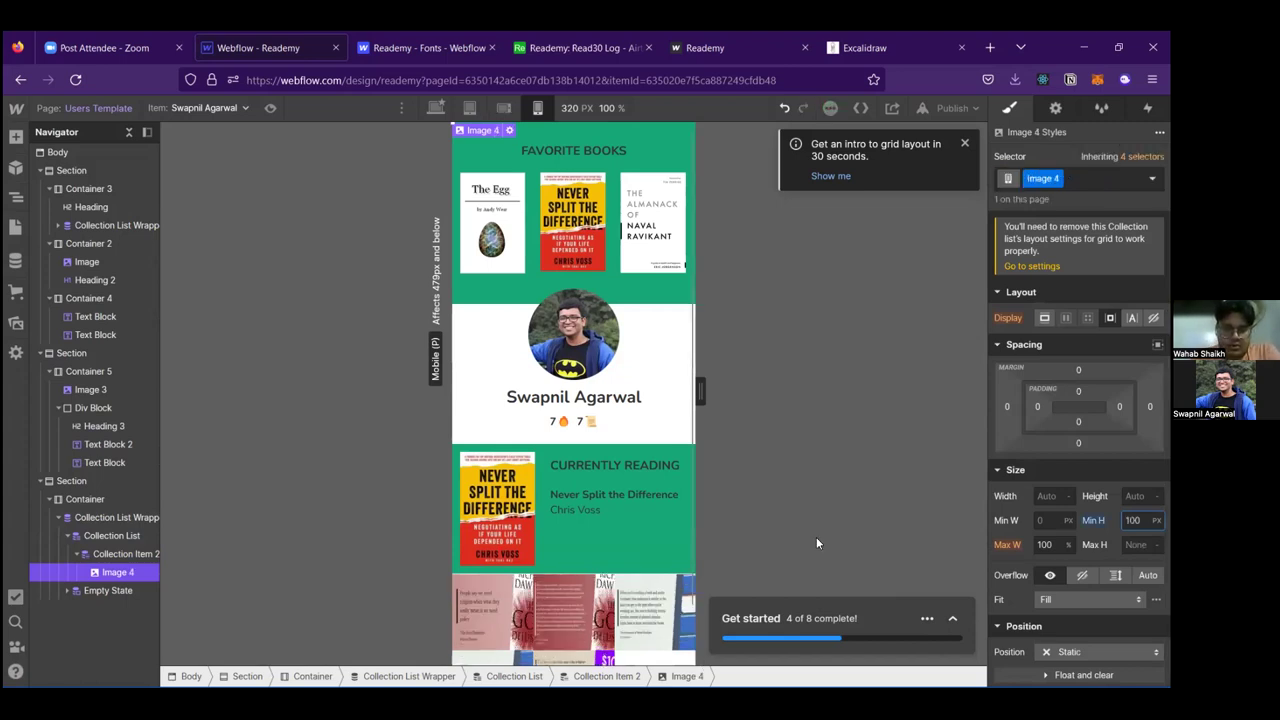
scroll(636, 605, "down", 1)
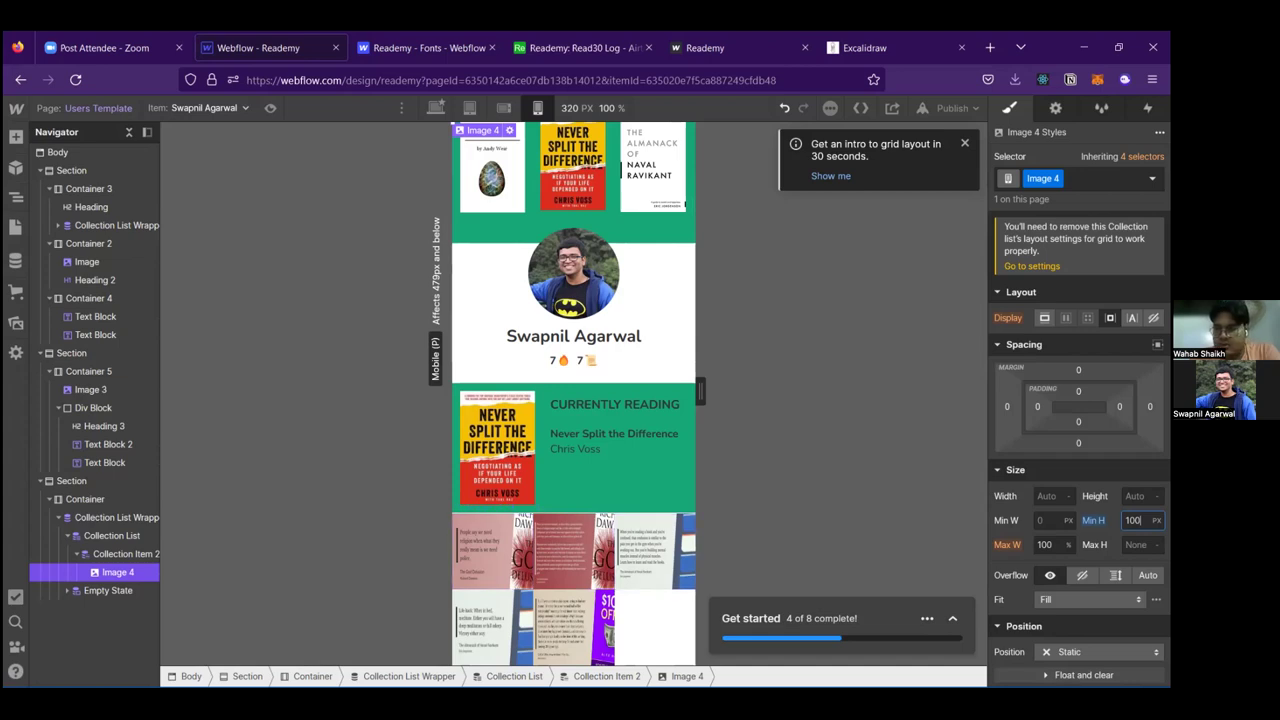
key("F5")
scroll(1080, 450, "down", 1)
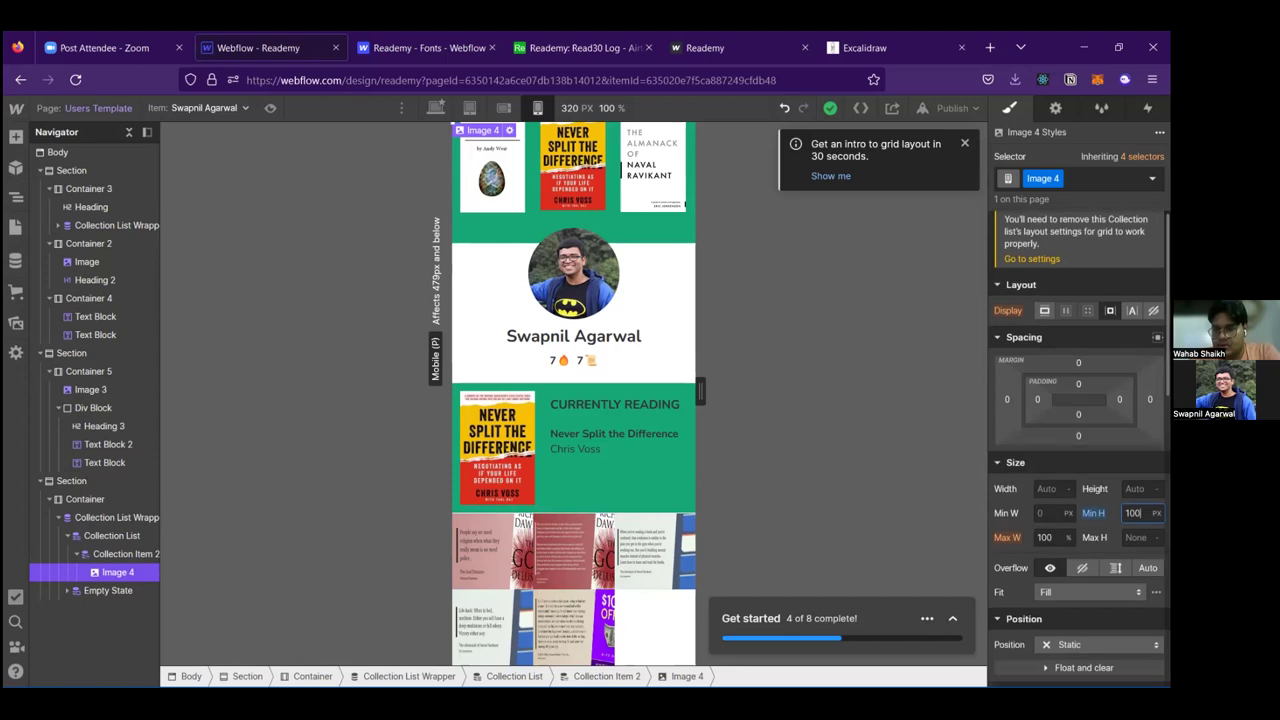
left_click(1090, 592)
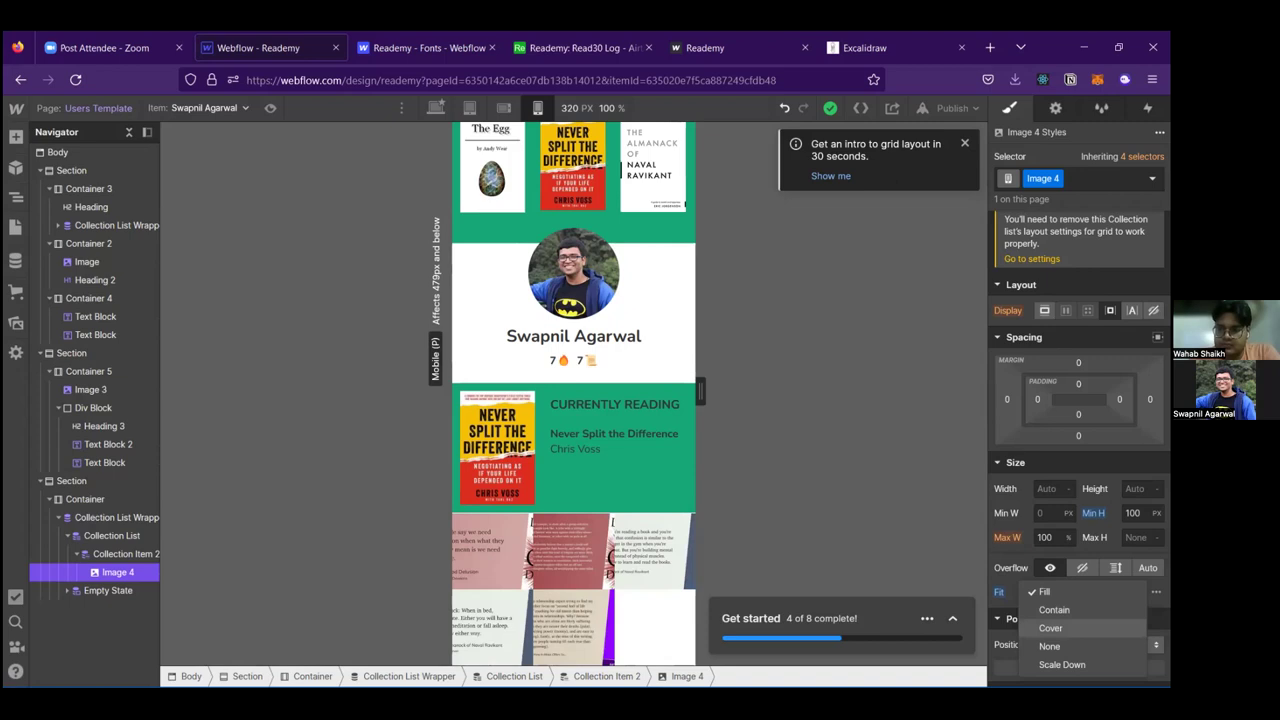
Set the images' Fit to Cover and keep Min H at 100 px after briefly trying percent.
left_click(1050, 628)
left_click(1132, 513)
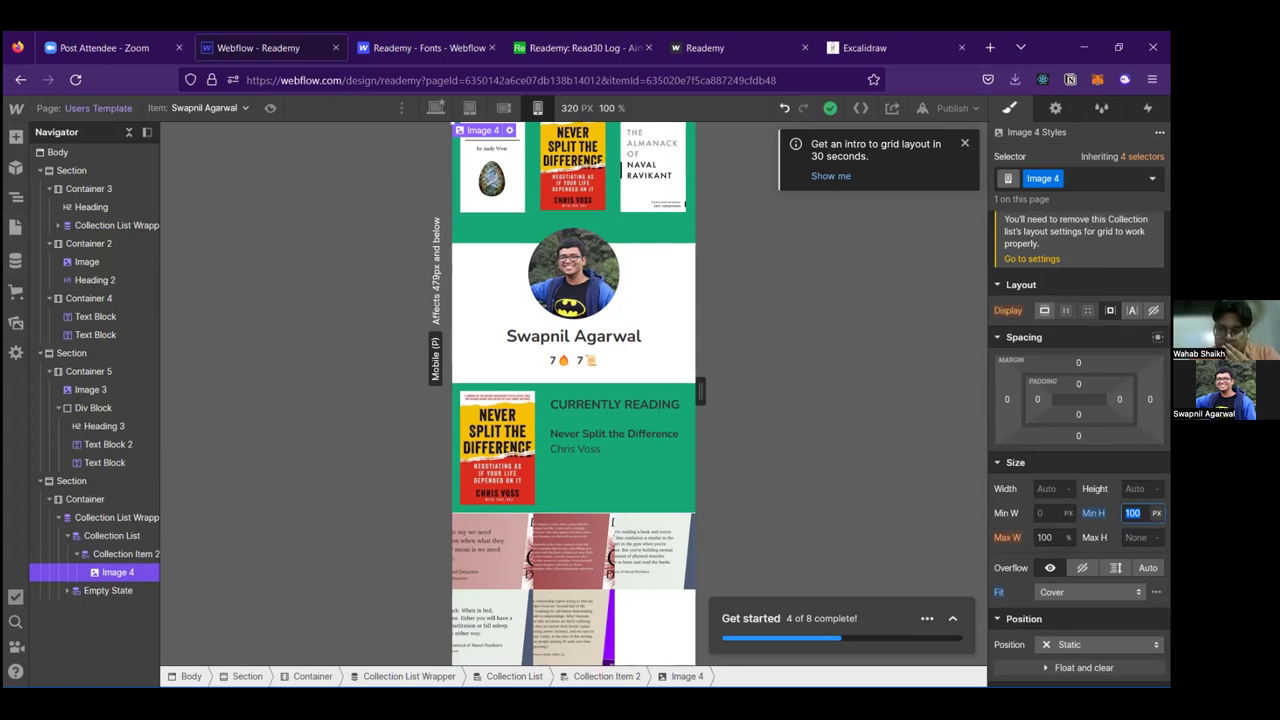
left_click(1156, 513)
left_click(1133, 529)
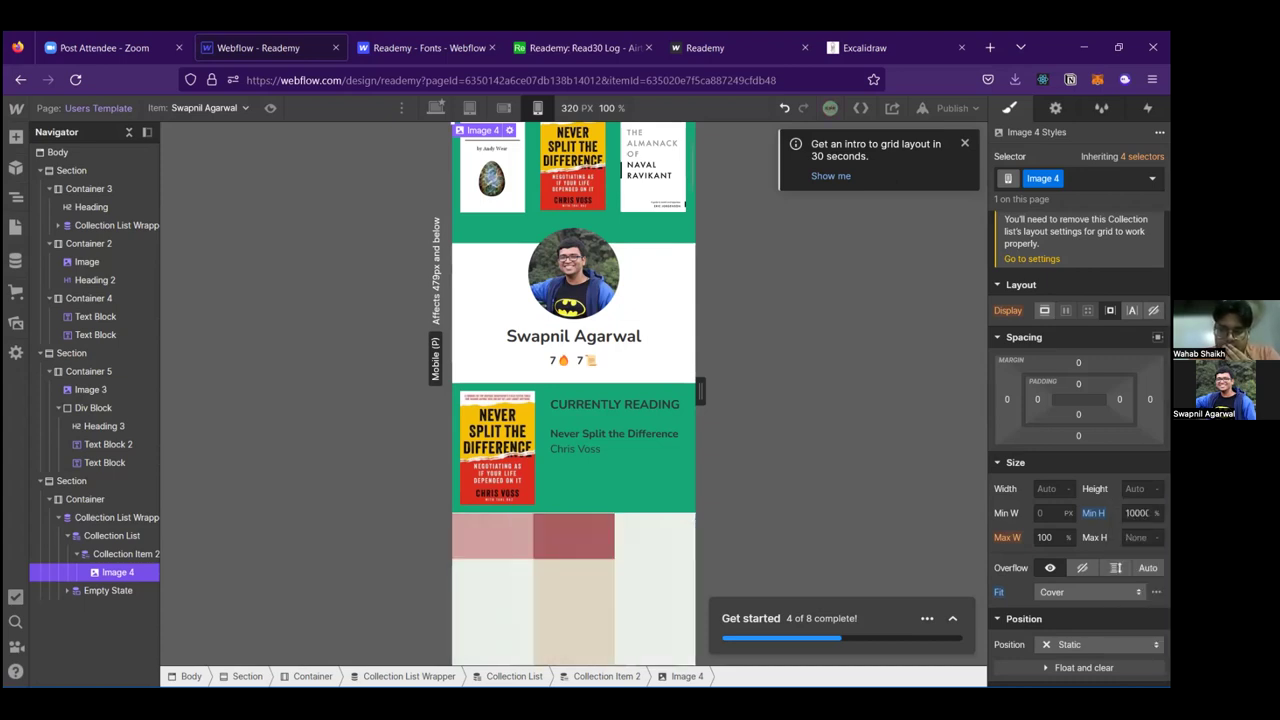
scroll(685, 586, "down", 1)
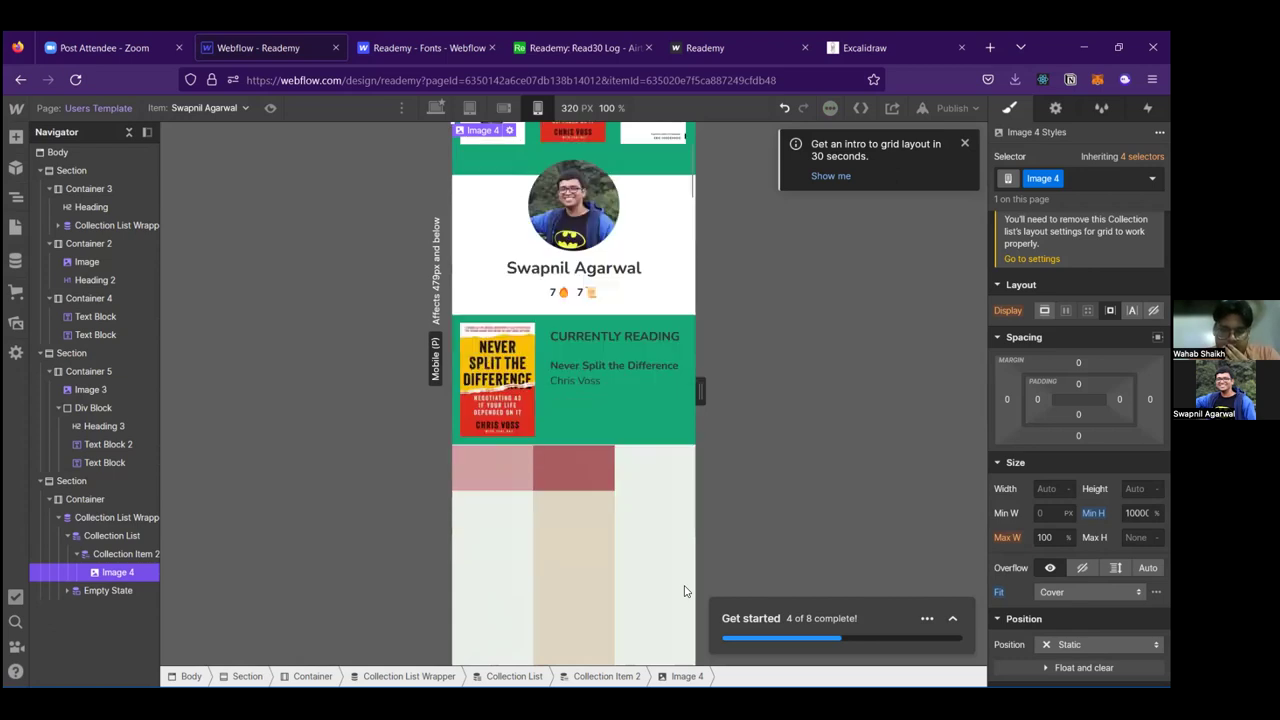
scroll(685, 591, "down", 3)
scroll(684, 591, "up", 10)
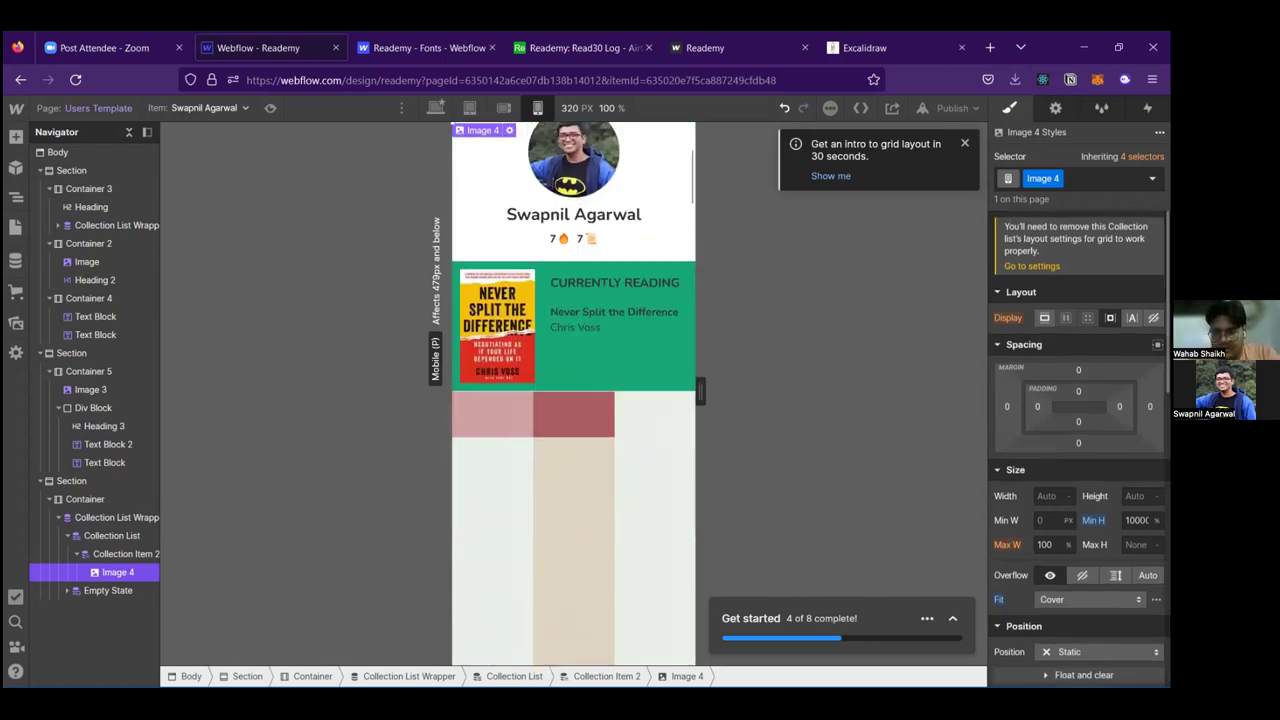
key("BackSpace")
key("BackSpace")
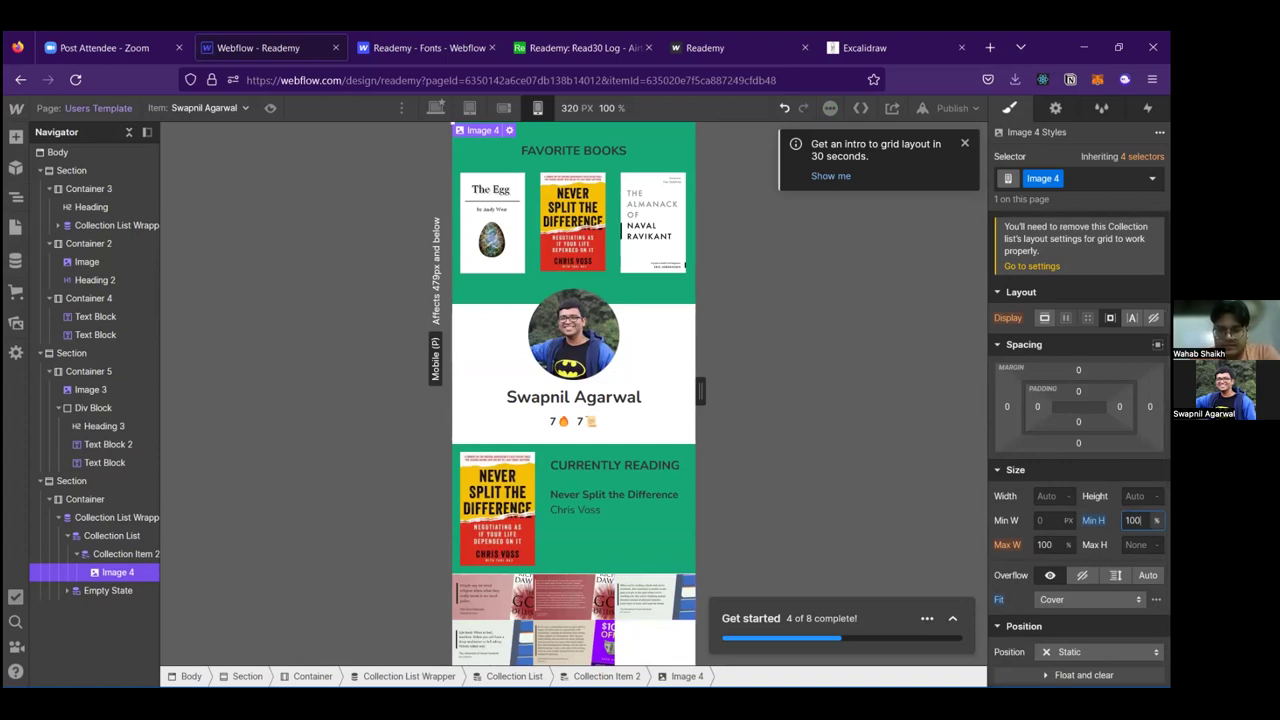
left_click(1156, 520)
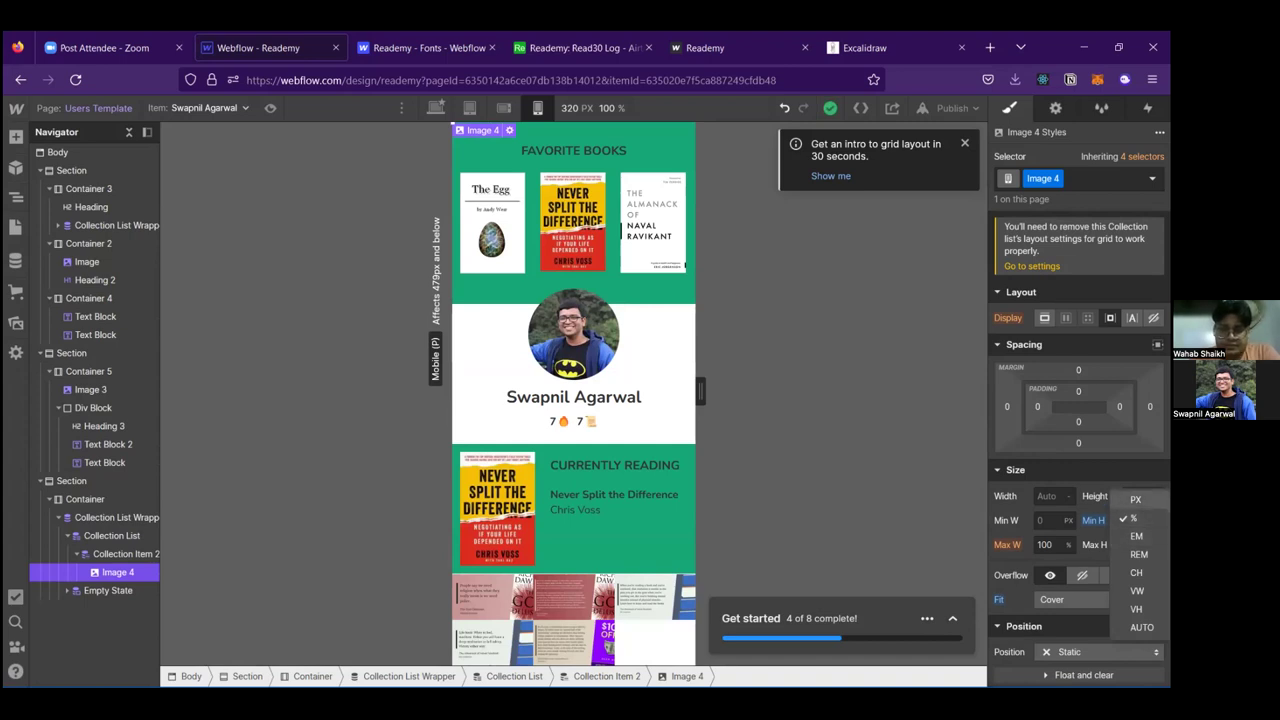
left_click(1135, 499)
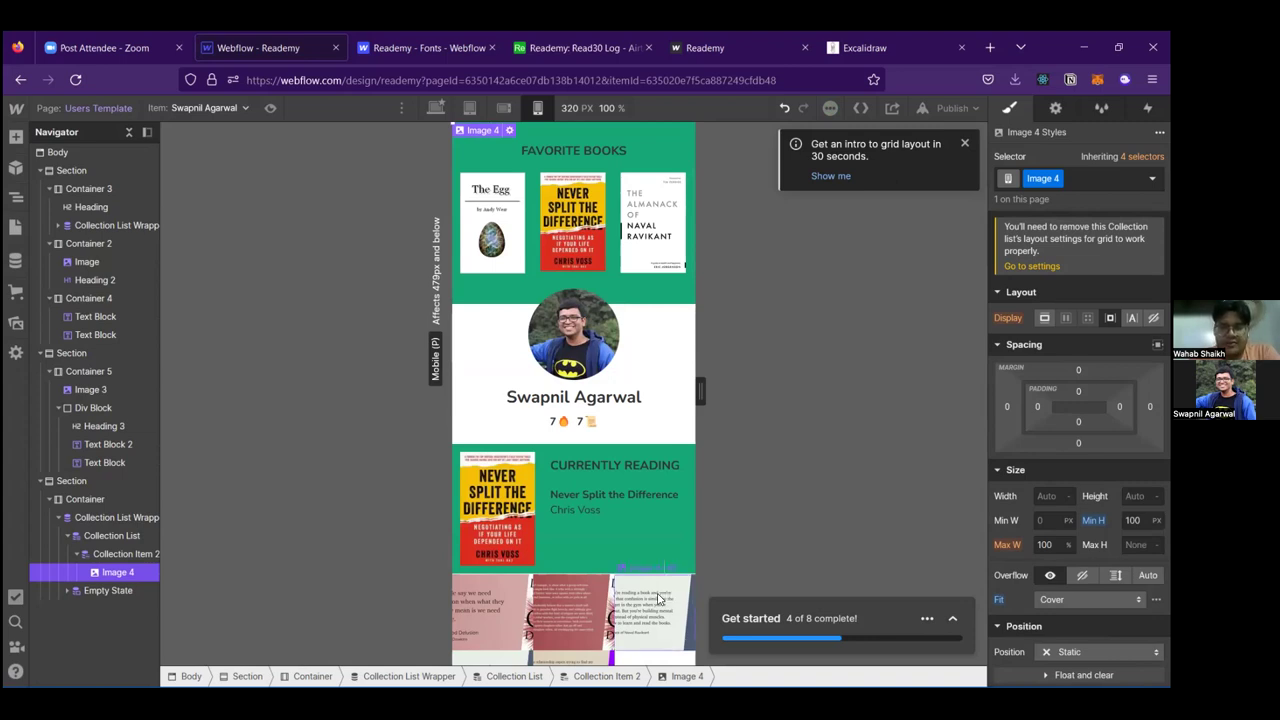
scroll(659, 598, "down", 1)
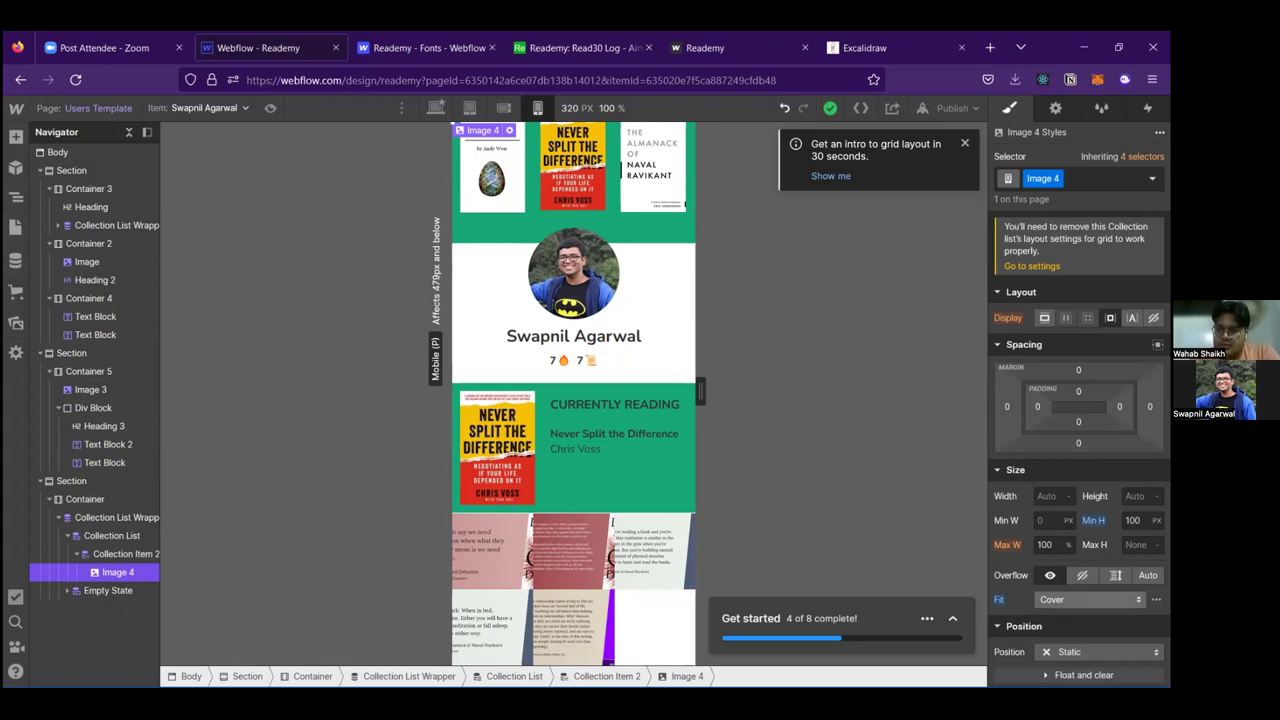
left_click(1090, 599)
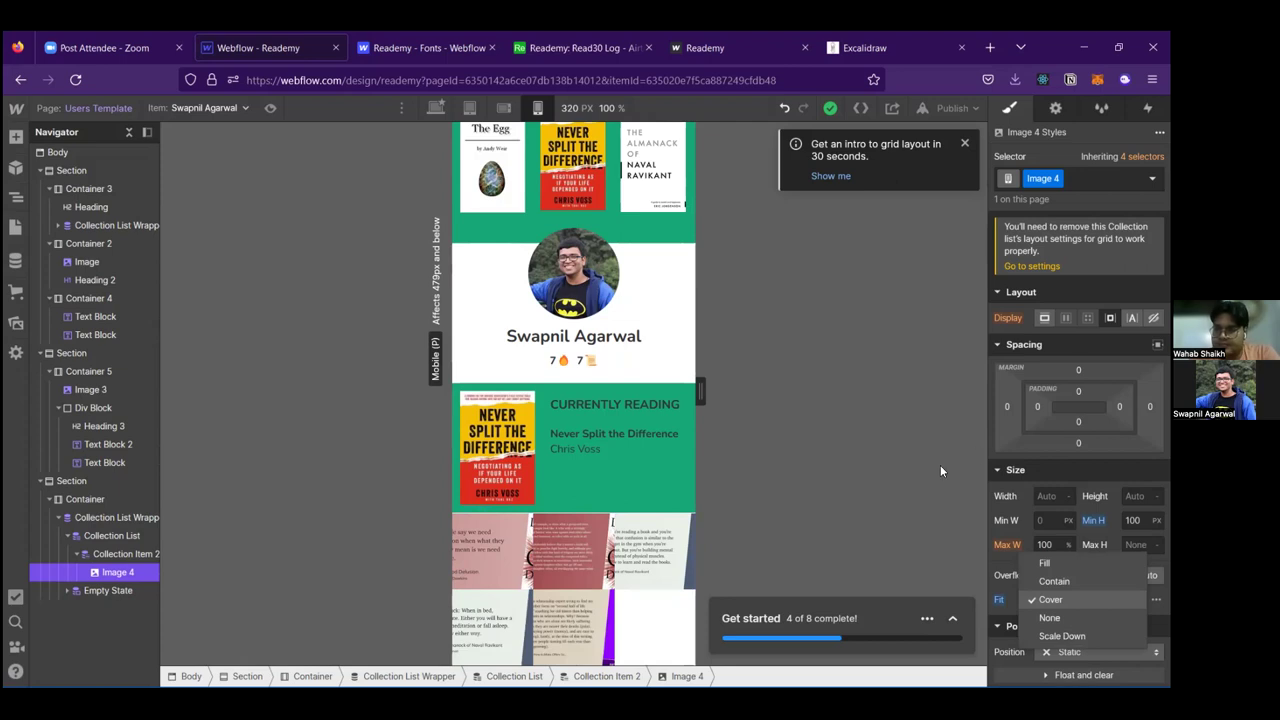
key("Escape")
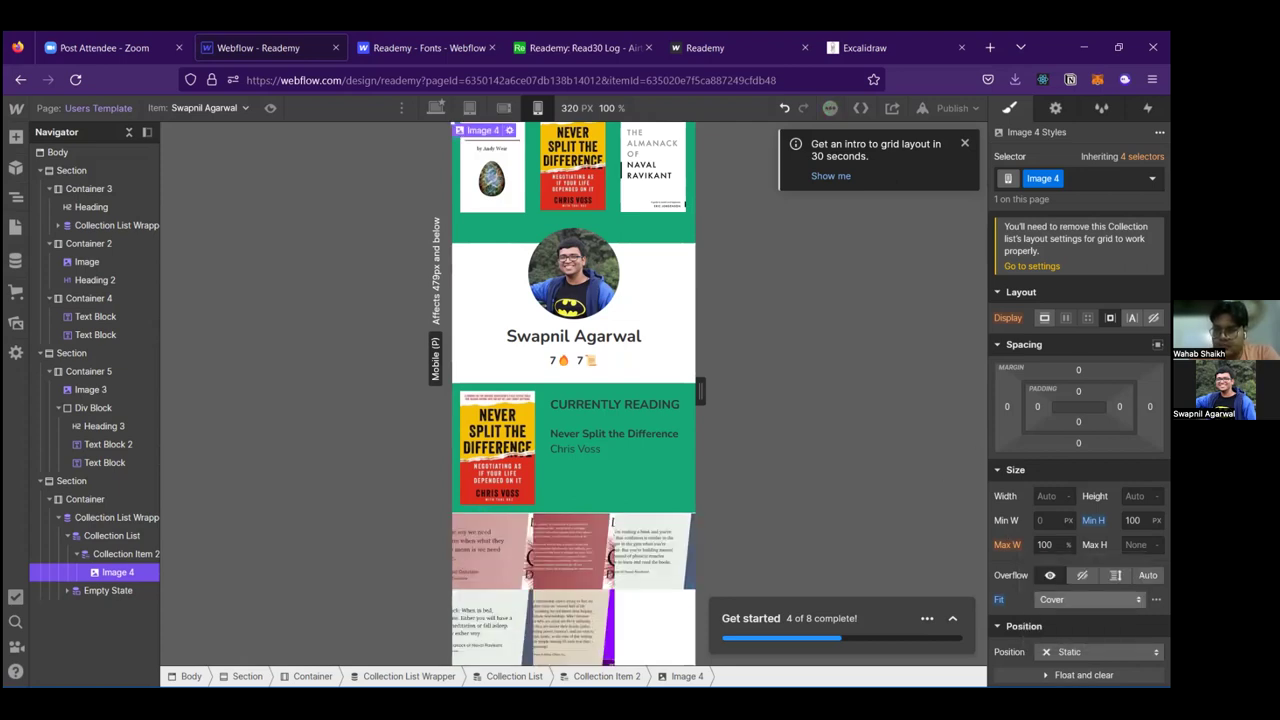
scroll(1080, 449, "down", 1)
left_click(1100, 614)
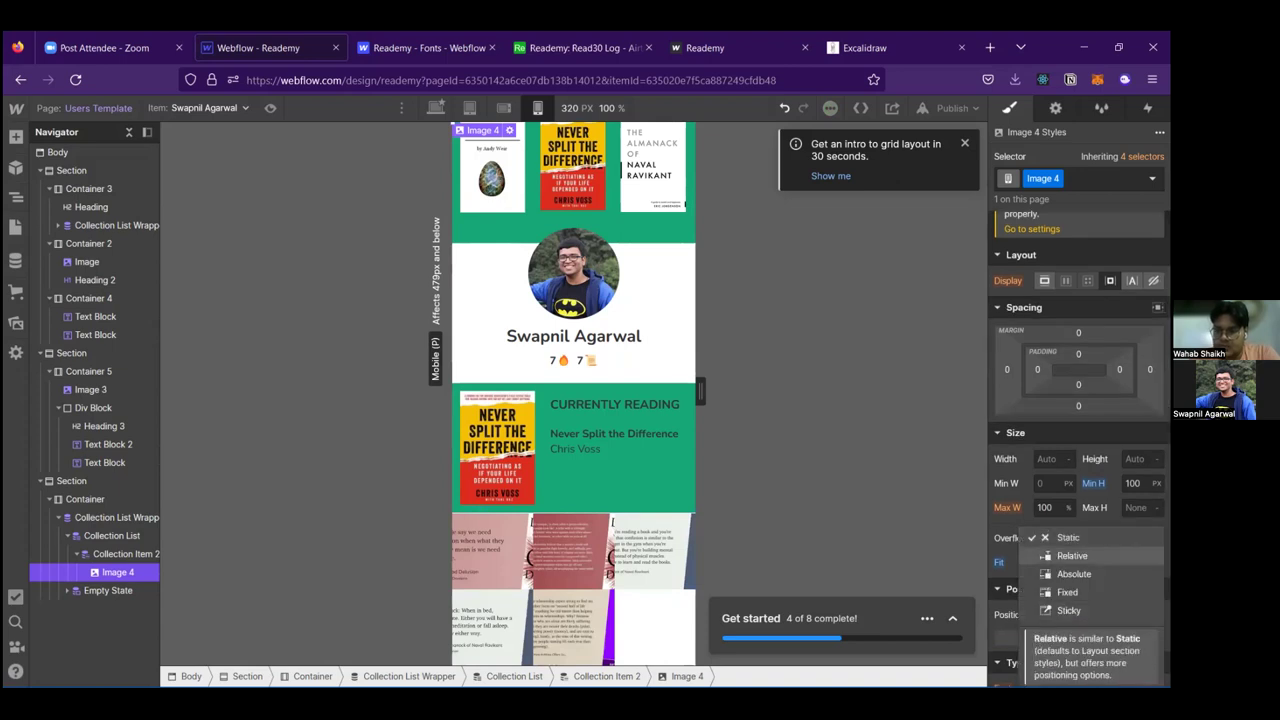
left_click(1072, 555)
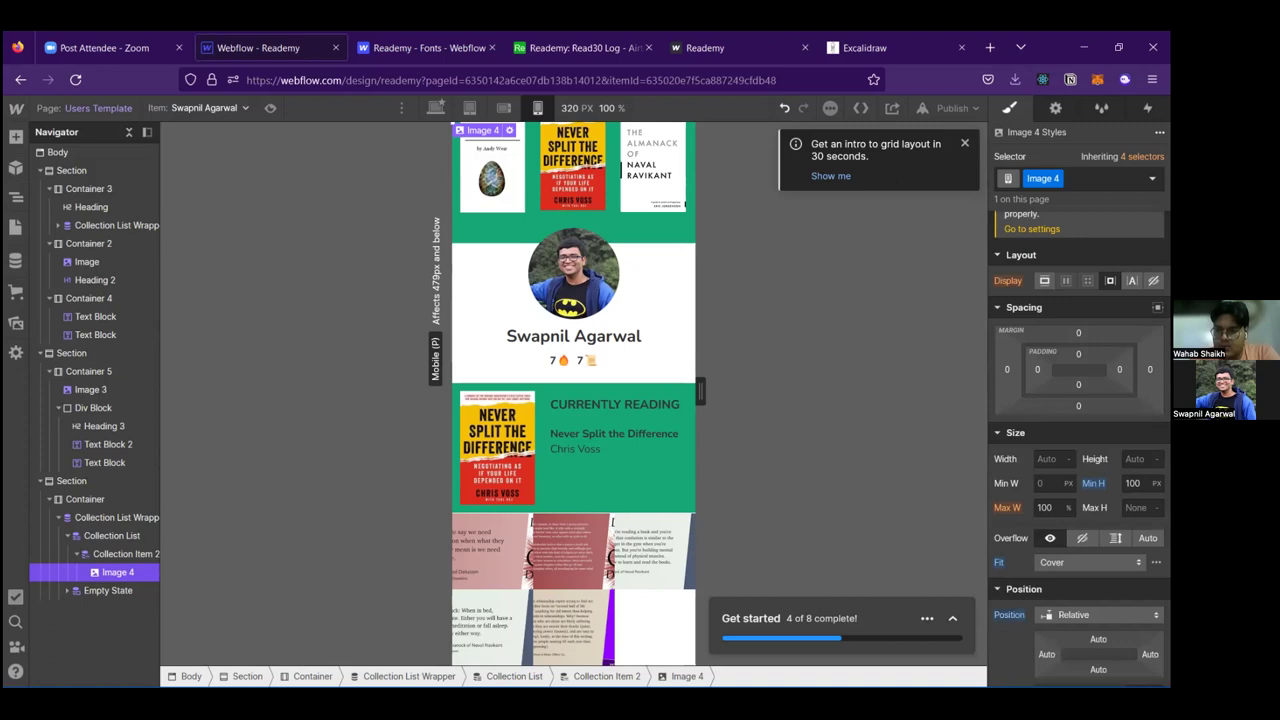
left_click(1098, 614)
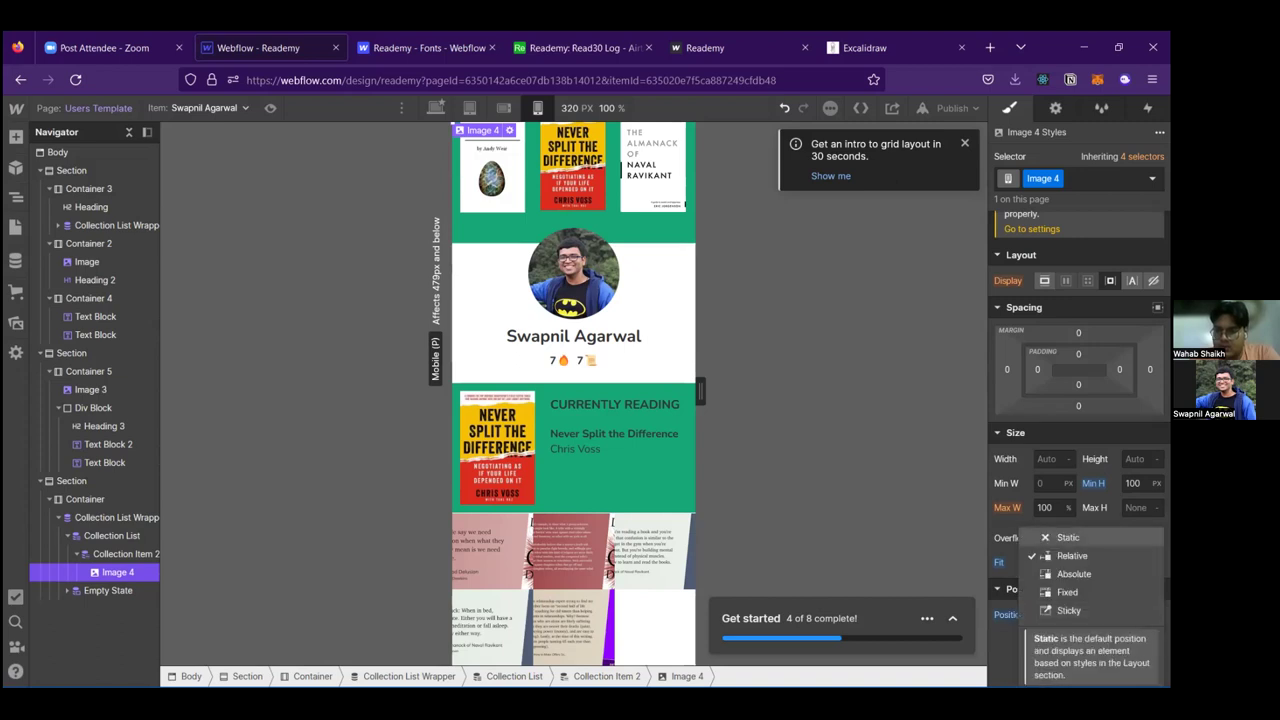
left_click(1066, 537)
scroll(1078, 450, "down", 3)
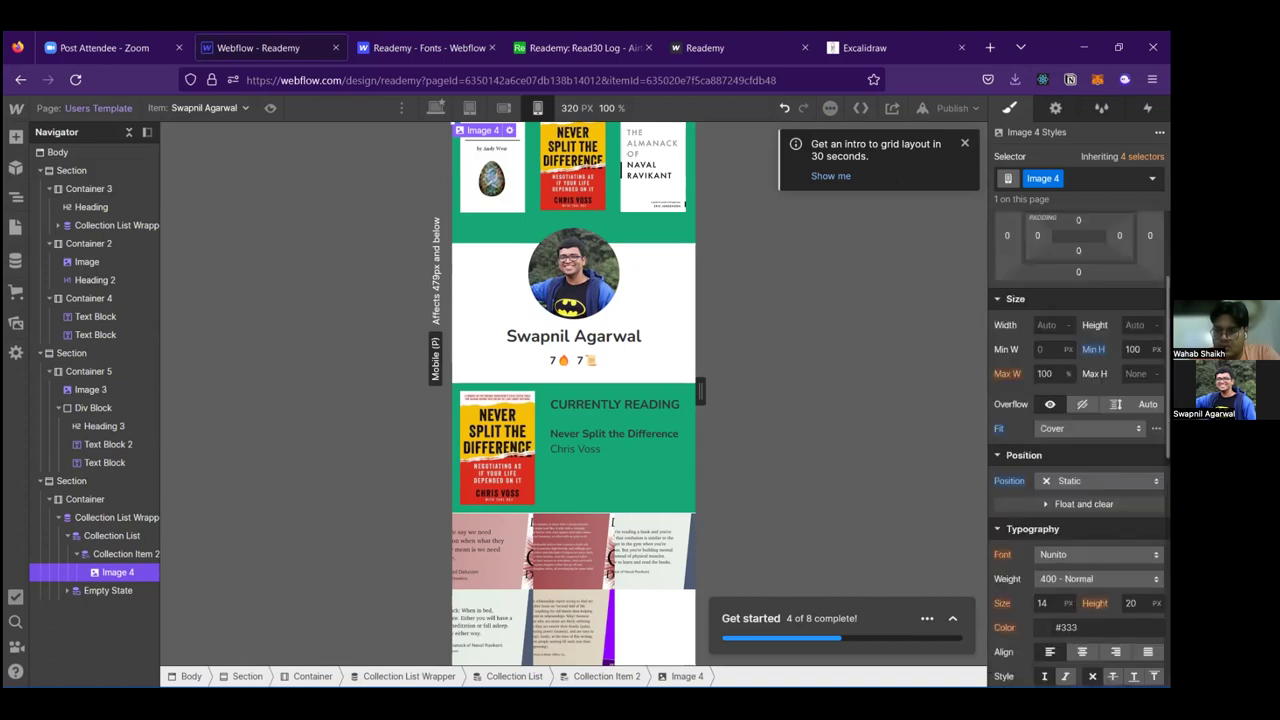
scroll(1078, 450, "up", 1)
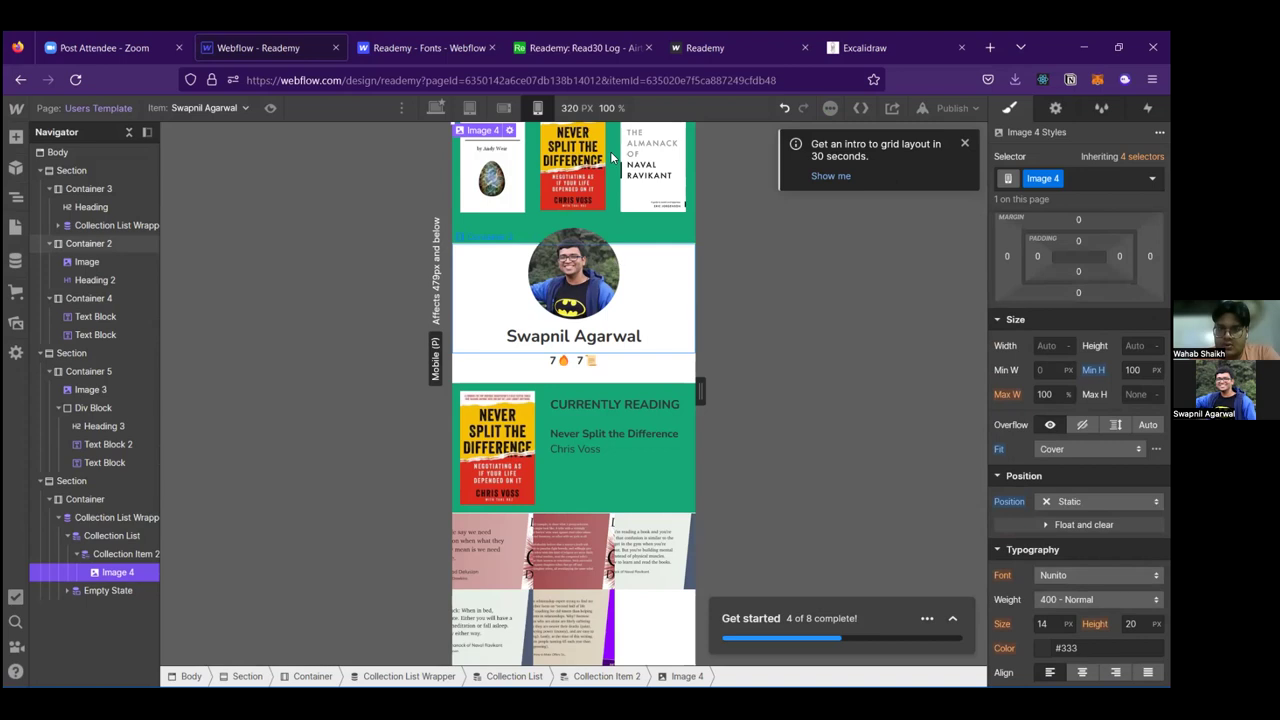
scroll(630, 148, "up", 1)
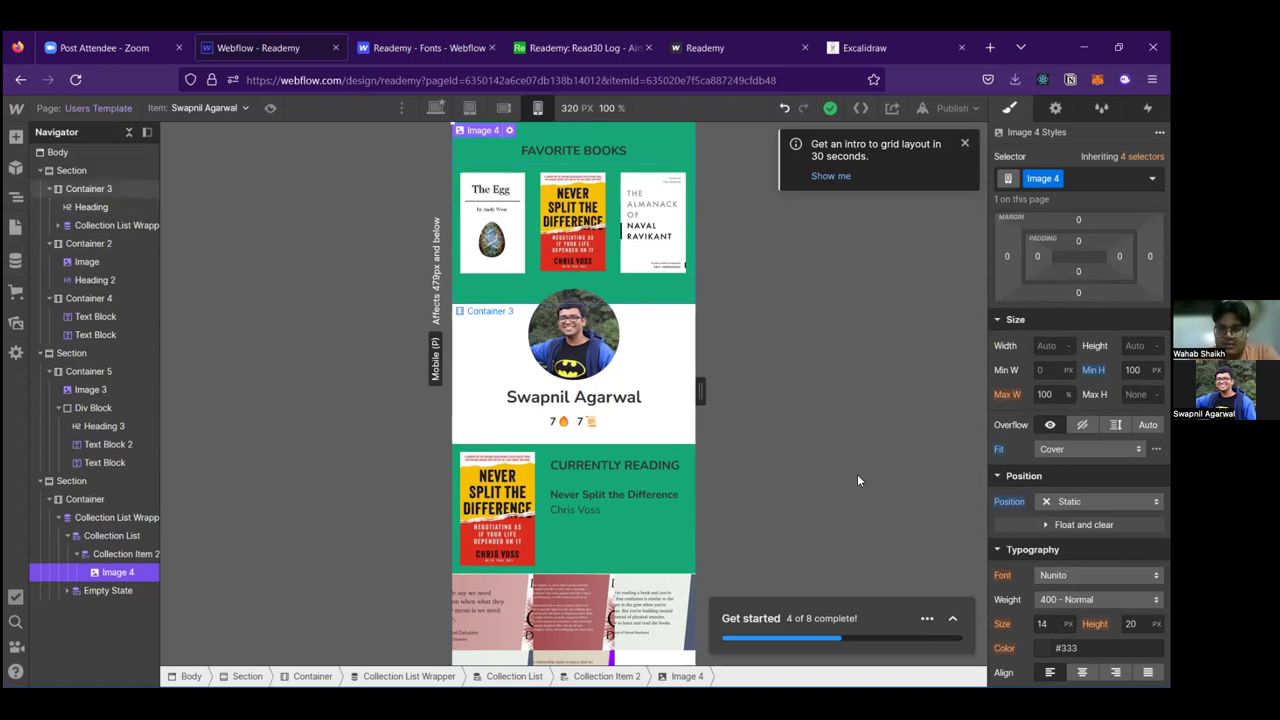
scroll(590, 542, "down", 1)
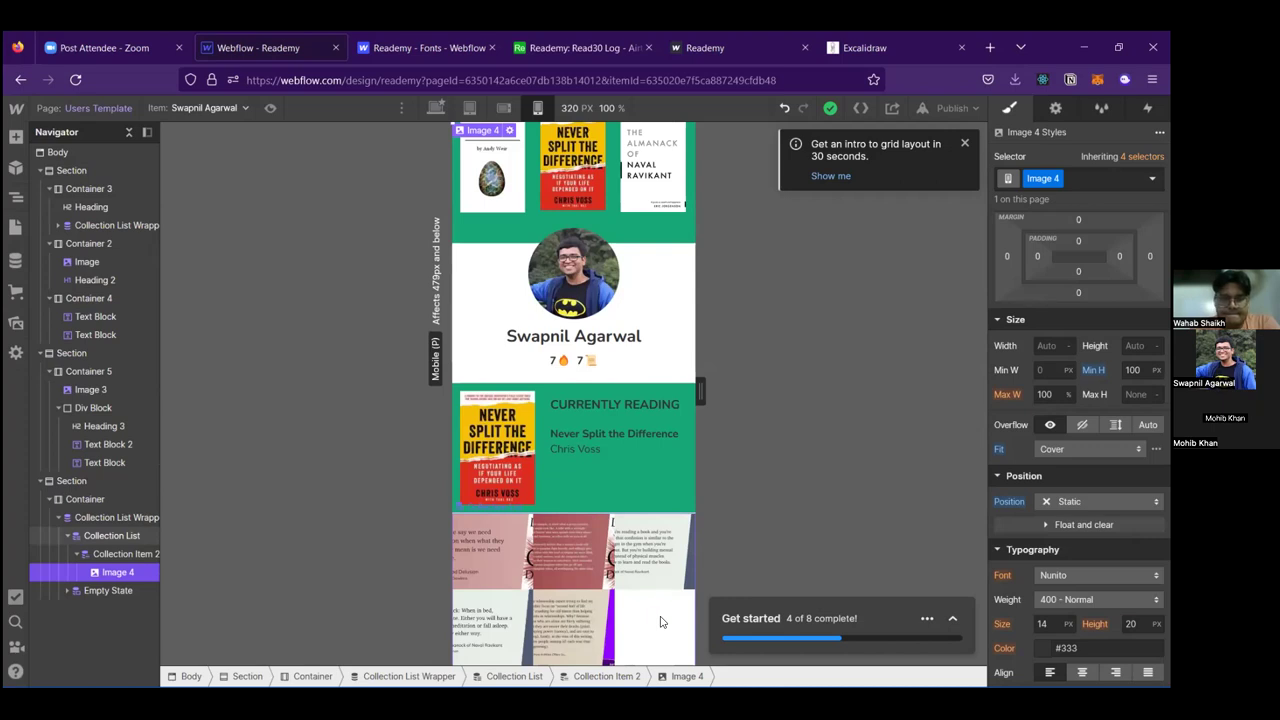
left_click(660, 622)
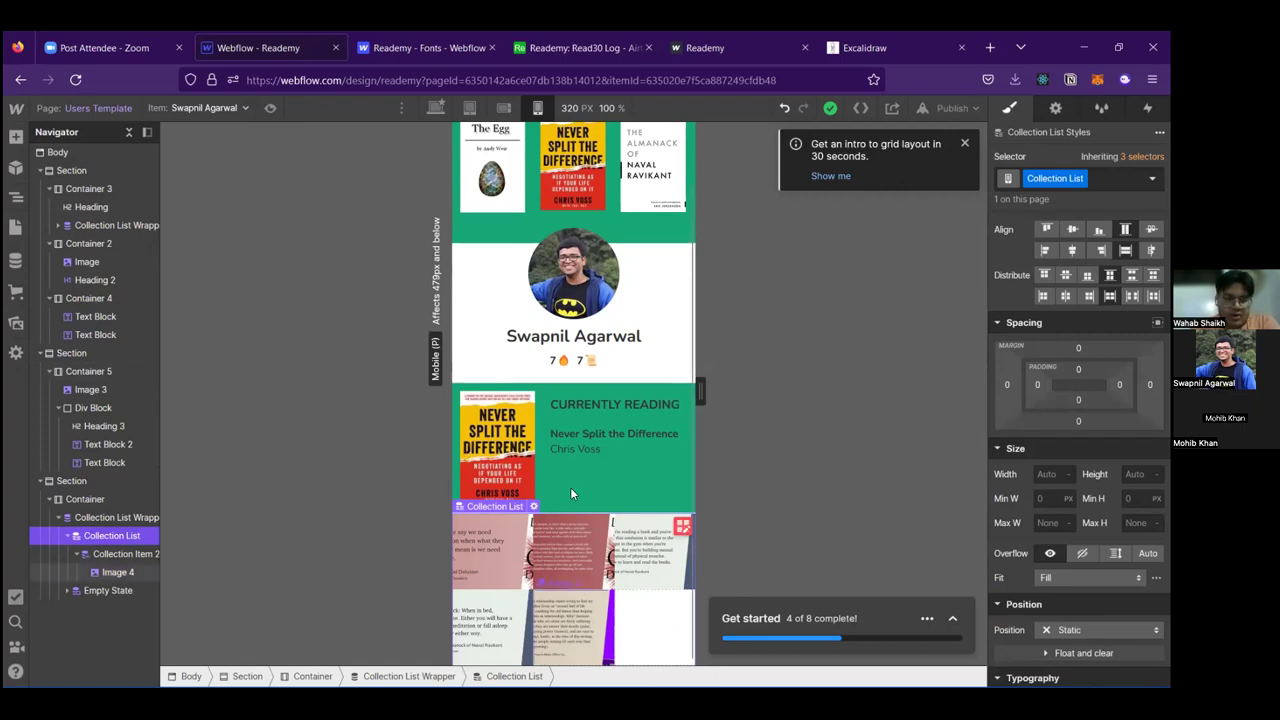
Set Container 6's left padding to 0.
left_click(53, 500)
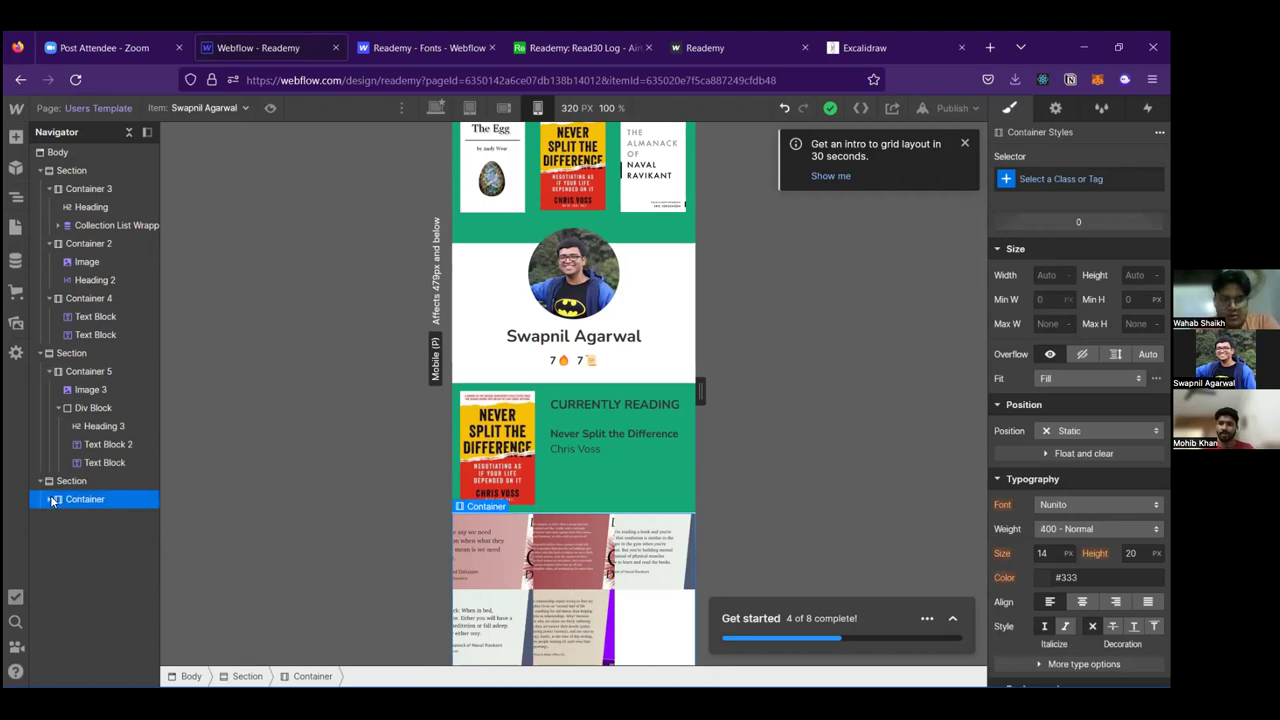
left_click(40, 481)
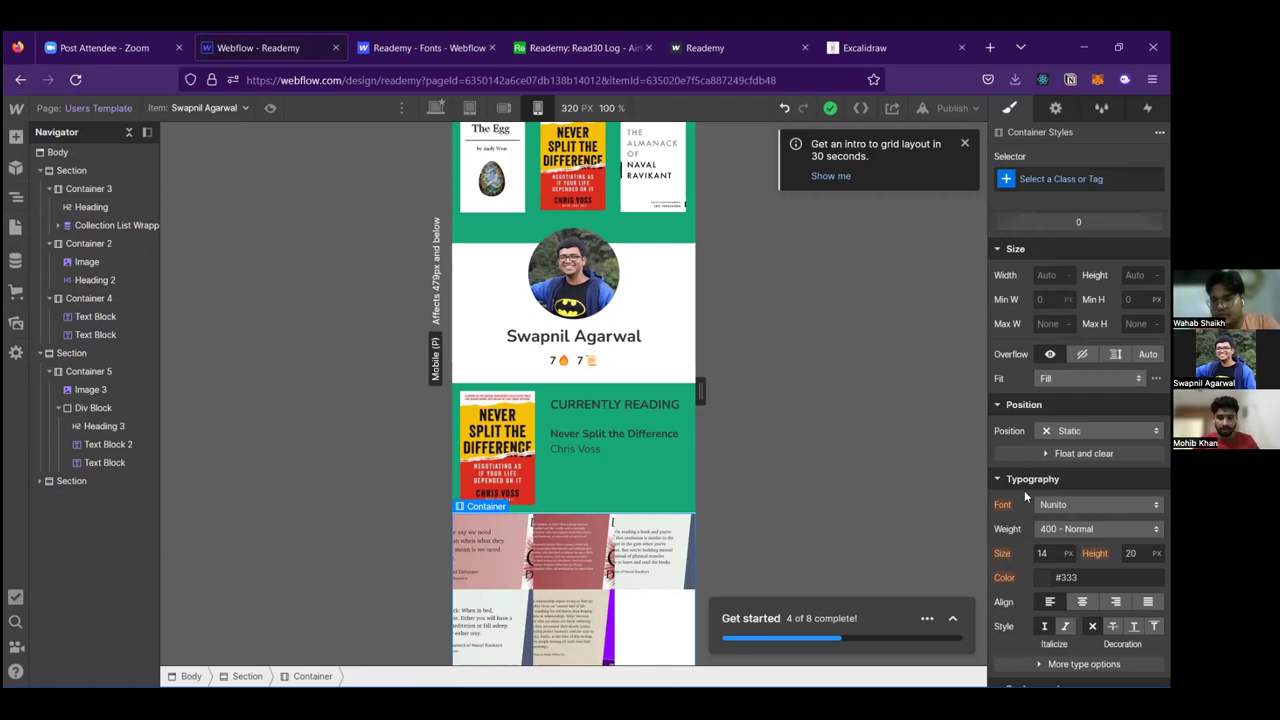
scroll(1021, 523, "up", 3)
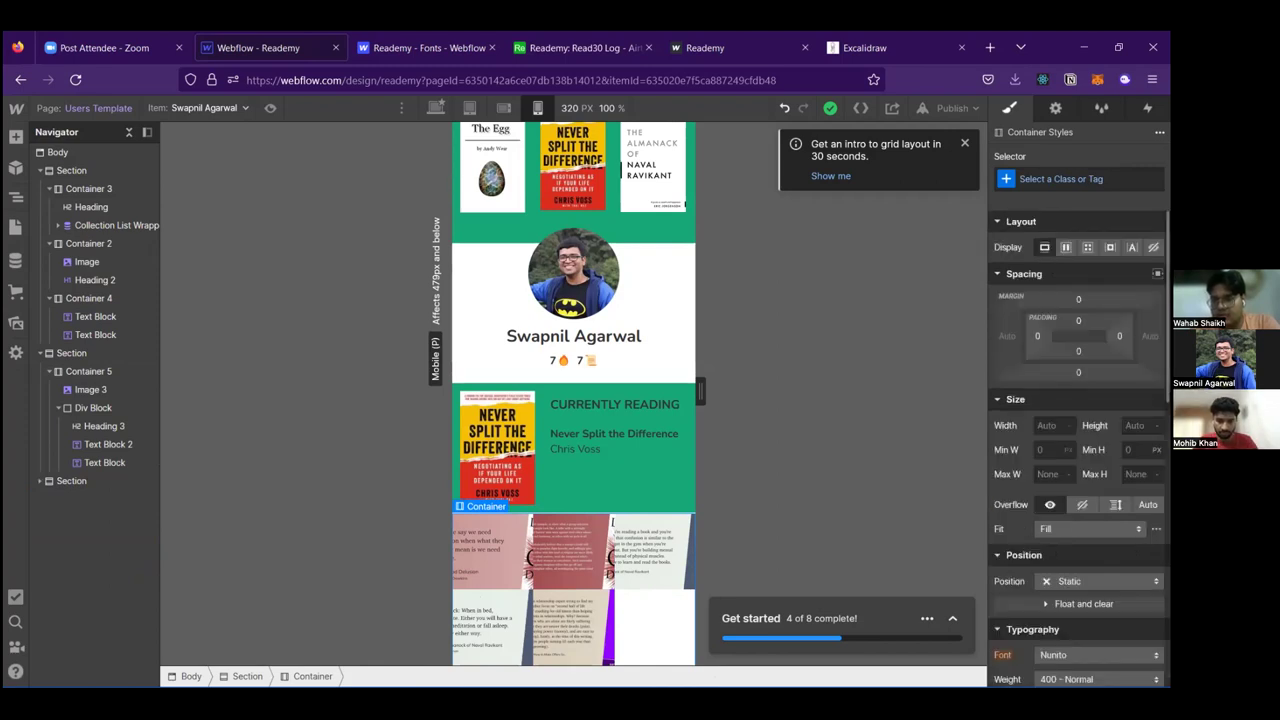
left_click(1034, 340)
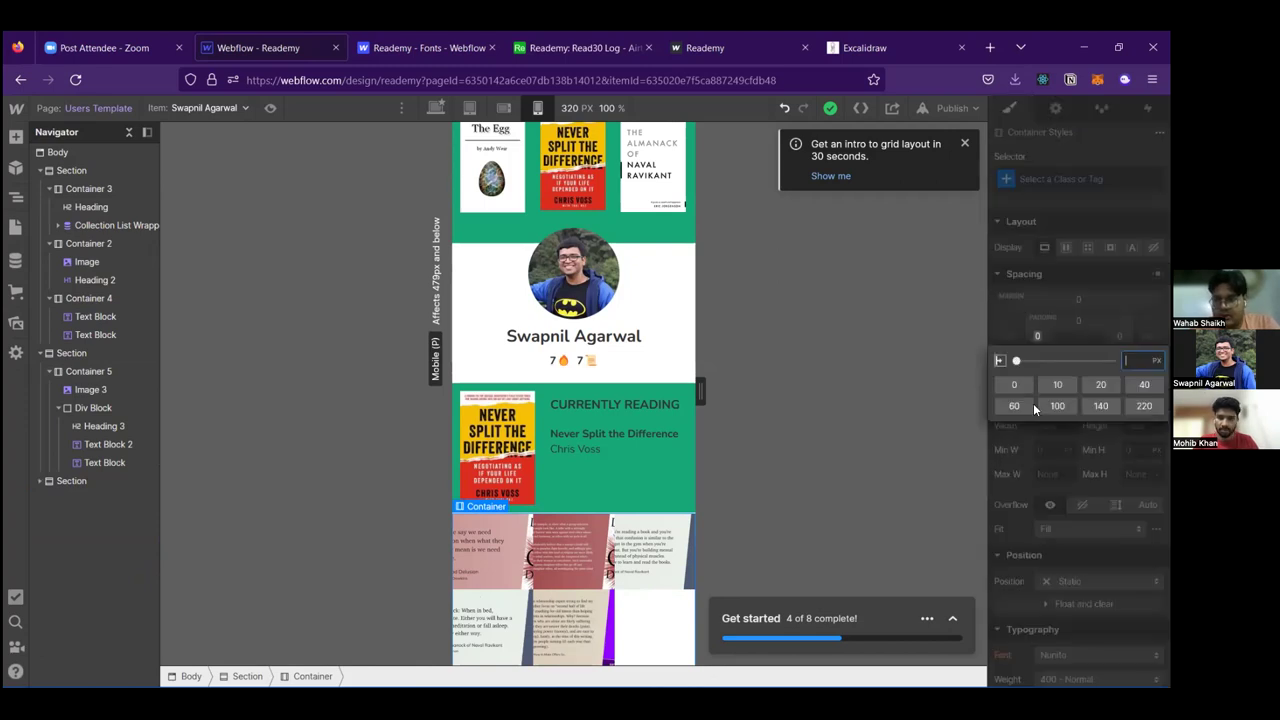
type("0")
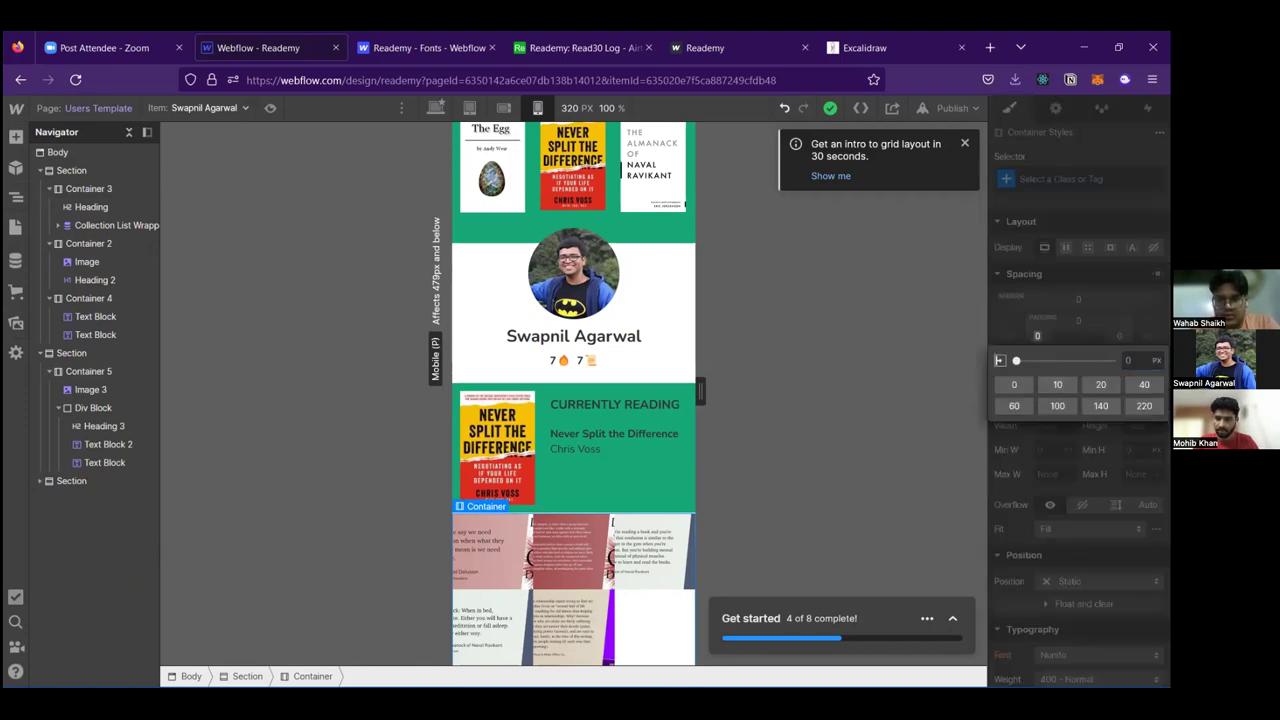
left_click(1057, 384)
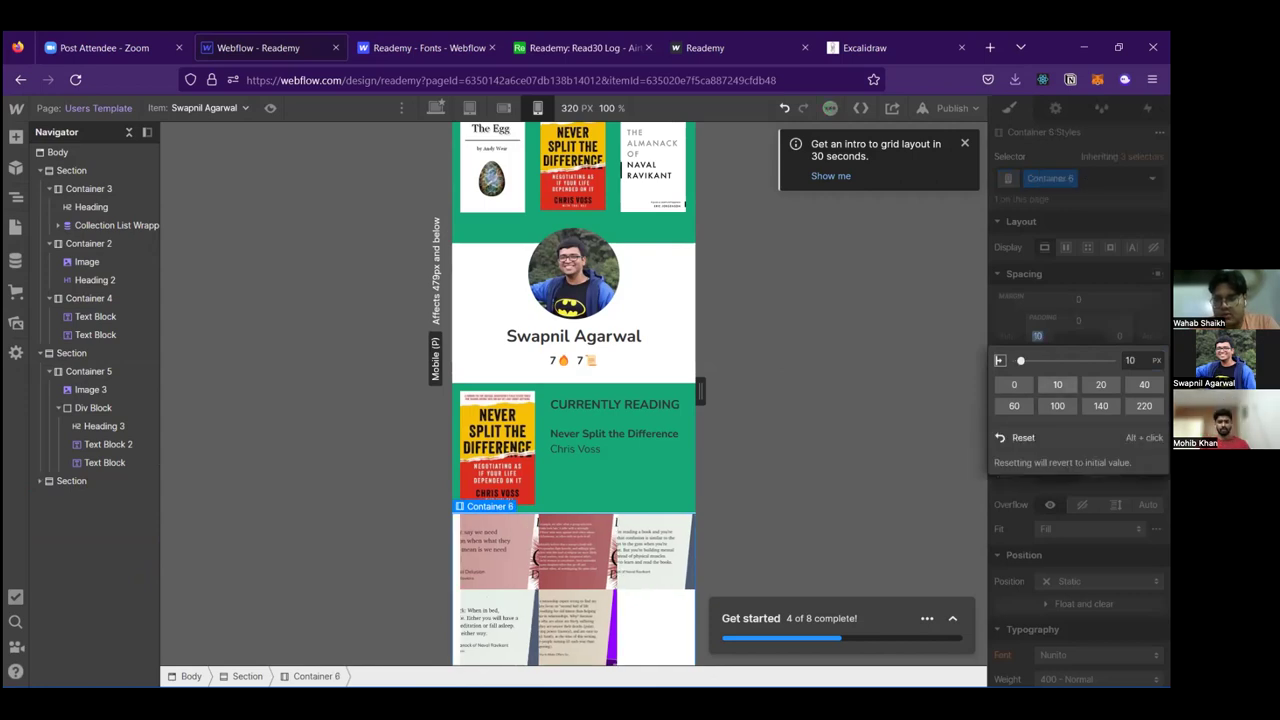
key("Escape")
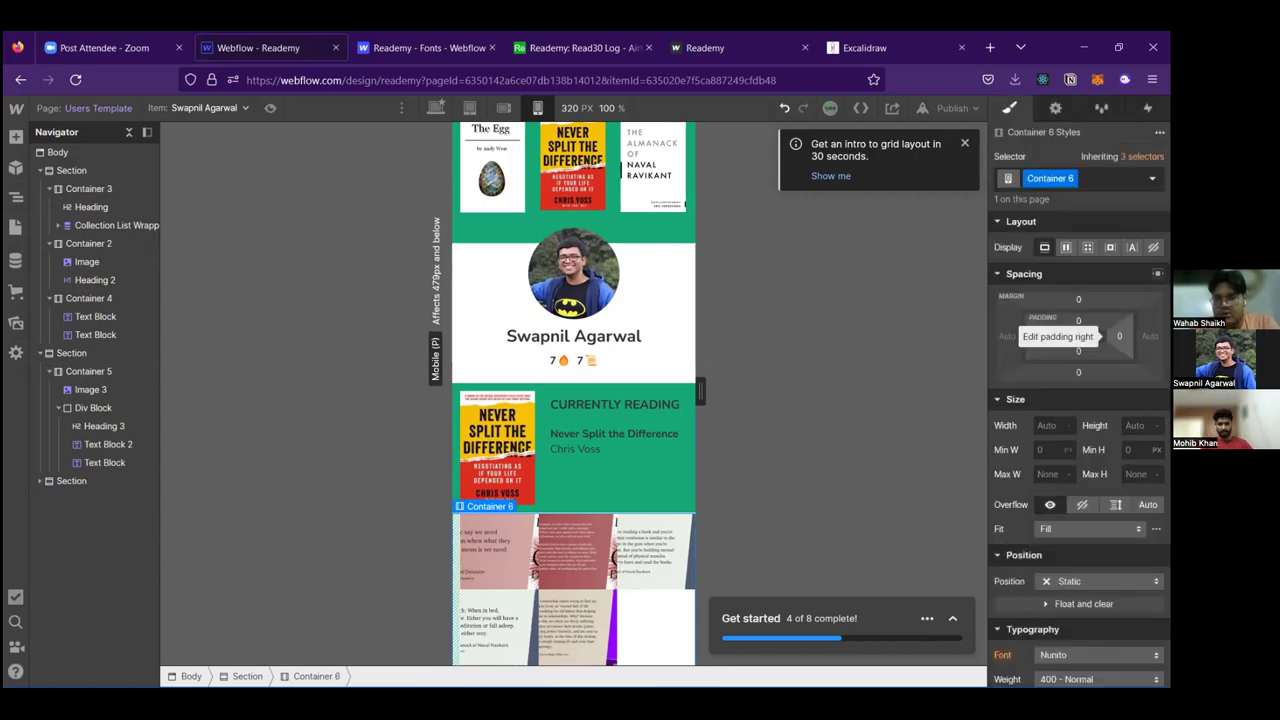
left_click(1119, 336)
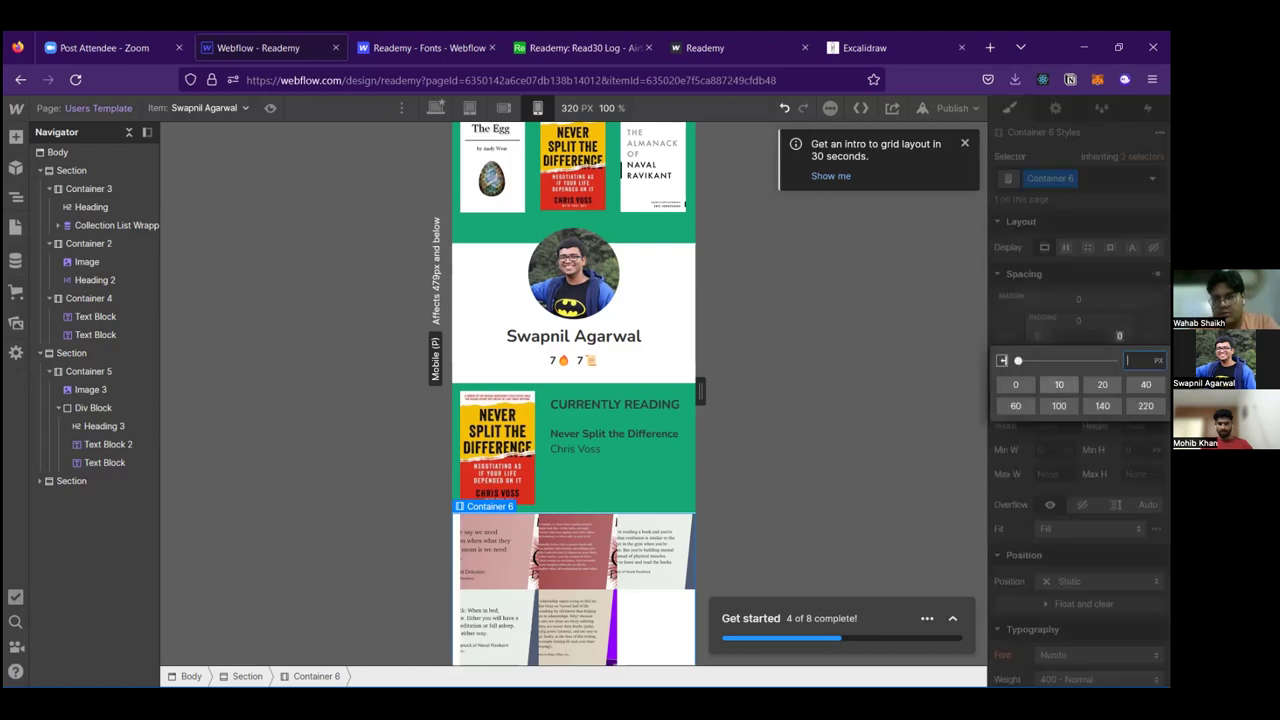
key("Escape")
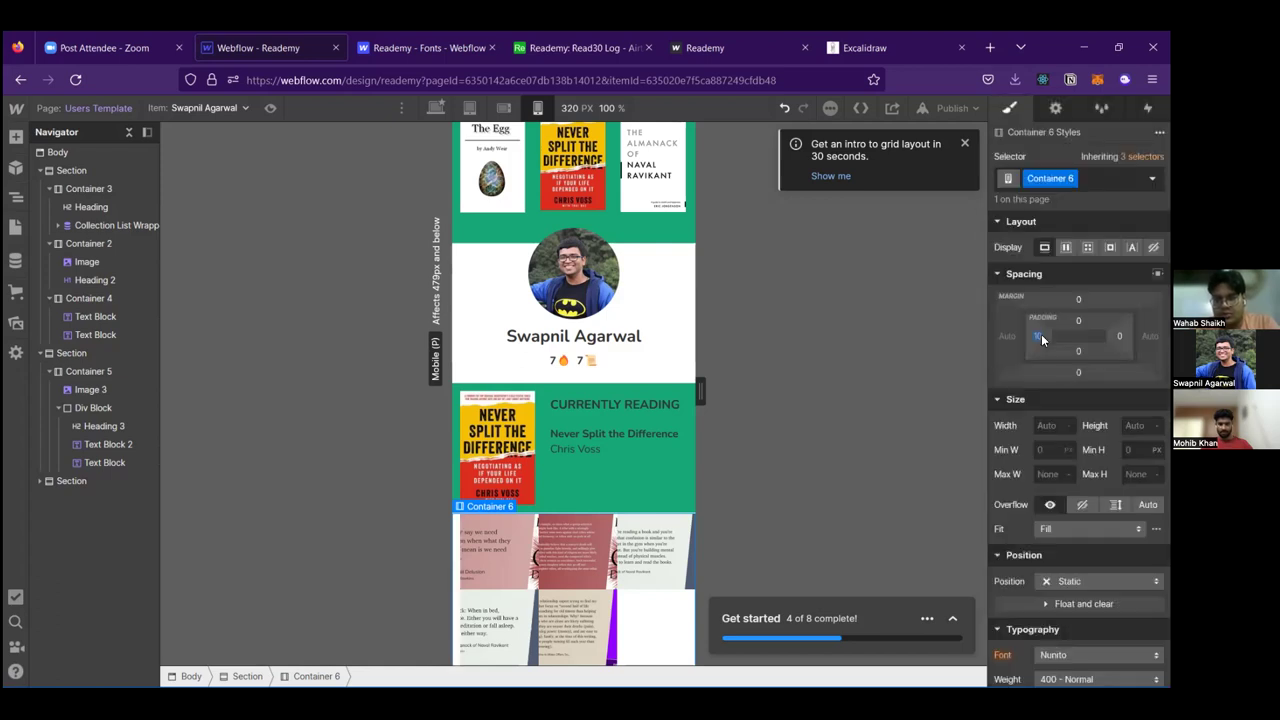
left_click(1041, 334)
key("Escape")
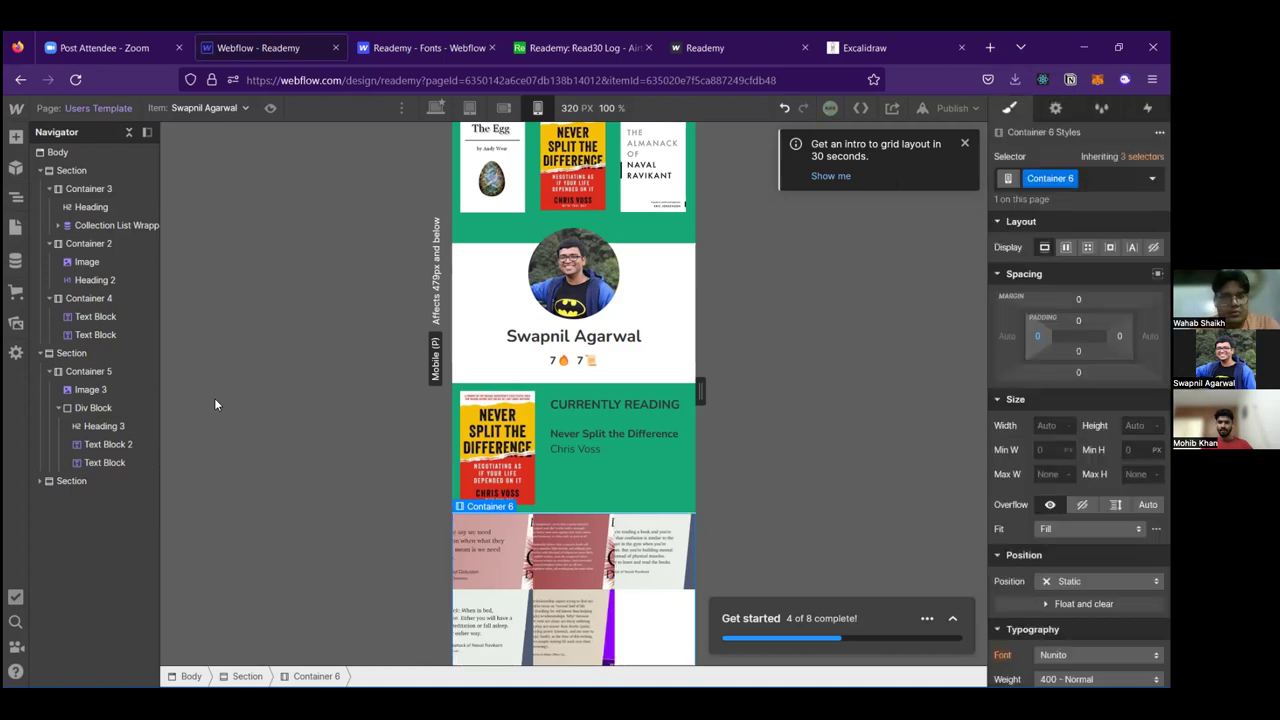
Expand the last Section in the Navigator to reveal Container 6 and its collection elements.
left_click(37, 482)
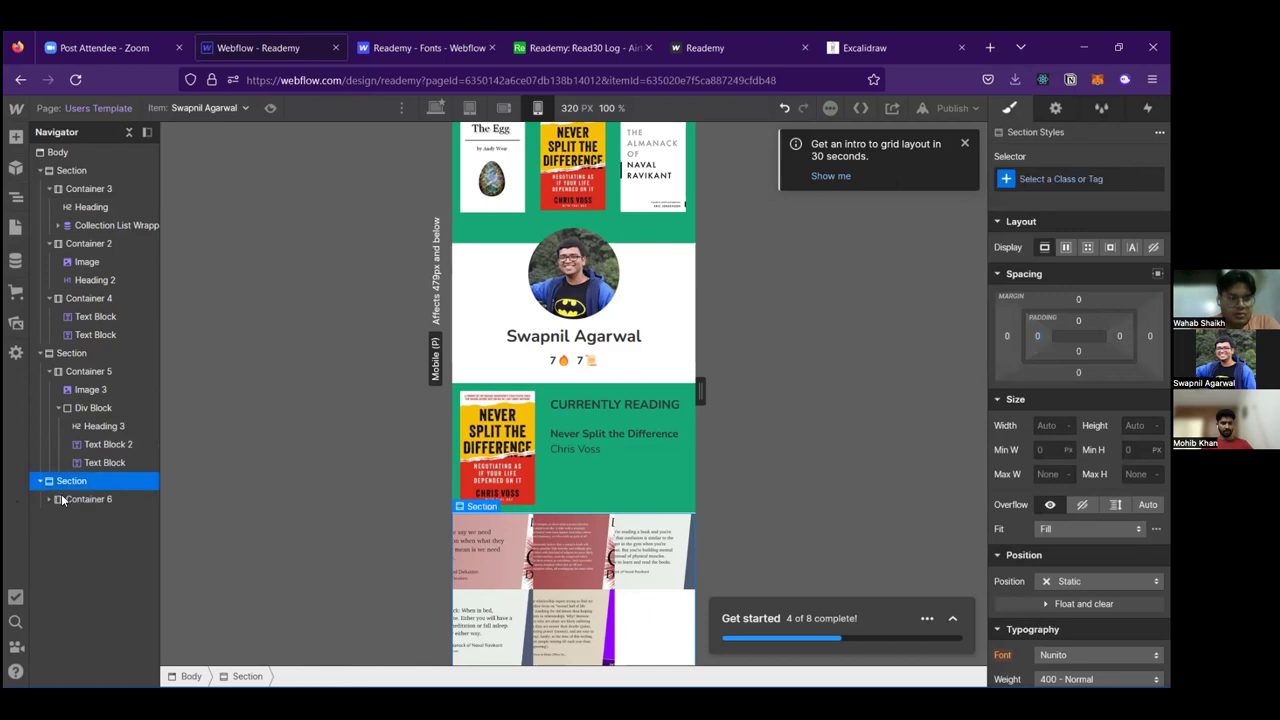
left_click(61, 494)
left_click(42, 481)
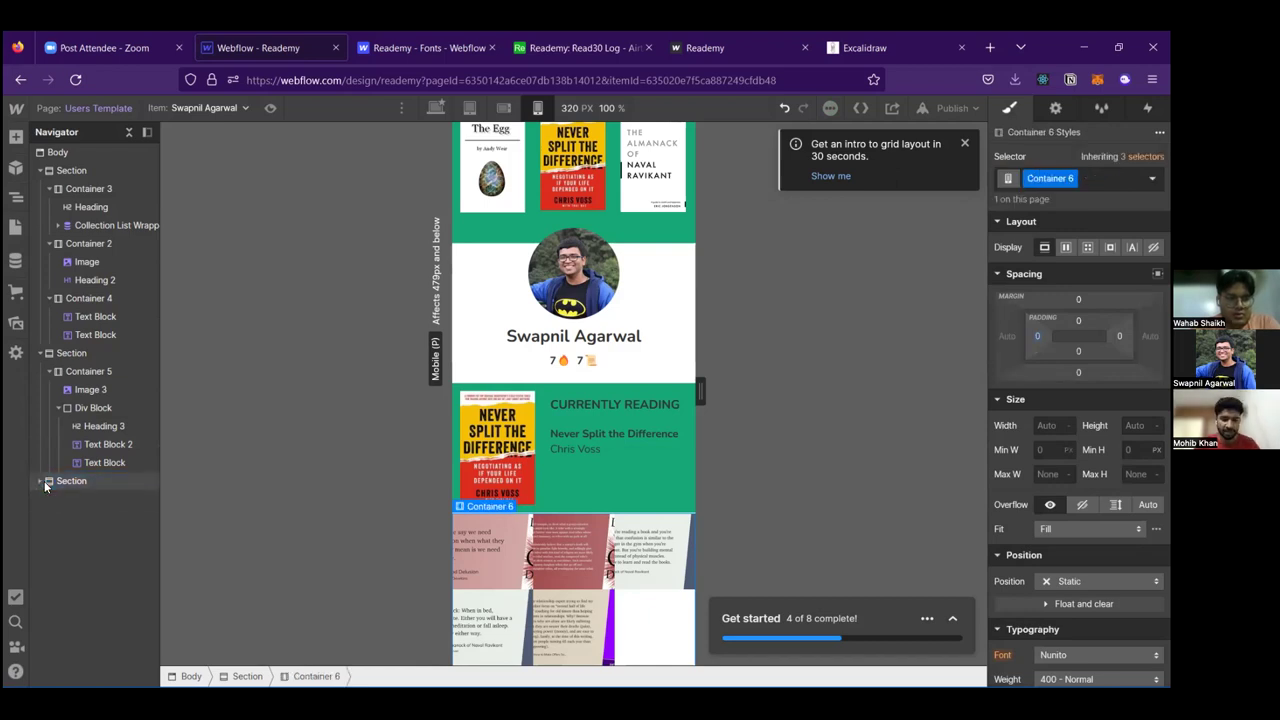
left_click(48, 497)
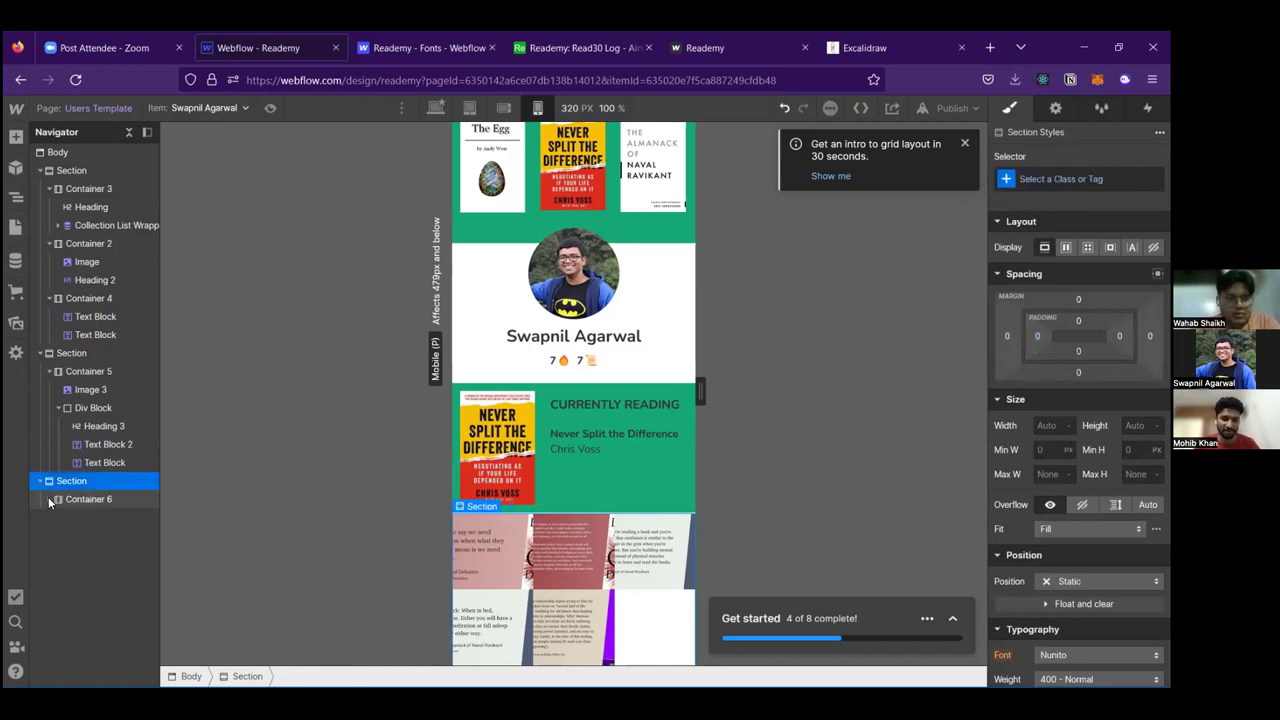
left_click(48, 497)
left_click(44, 483)
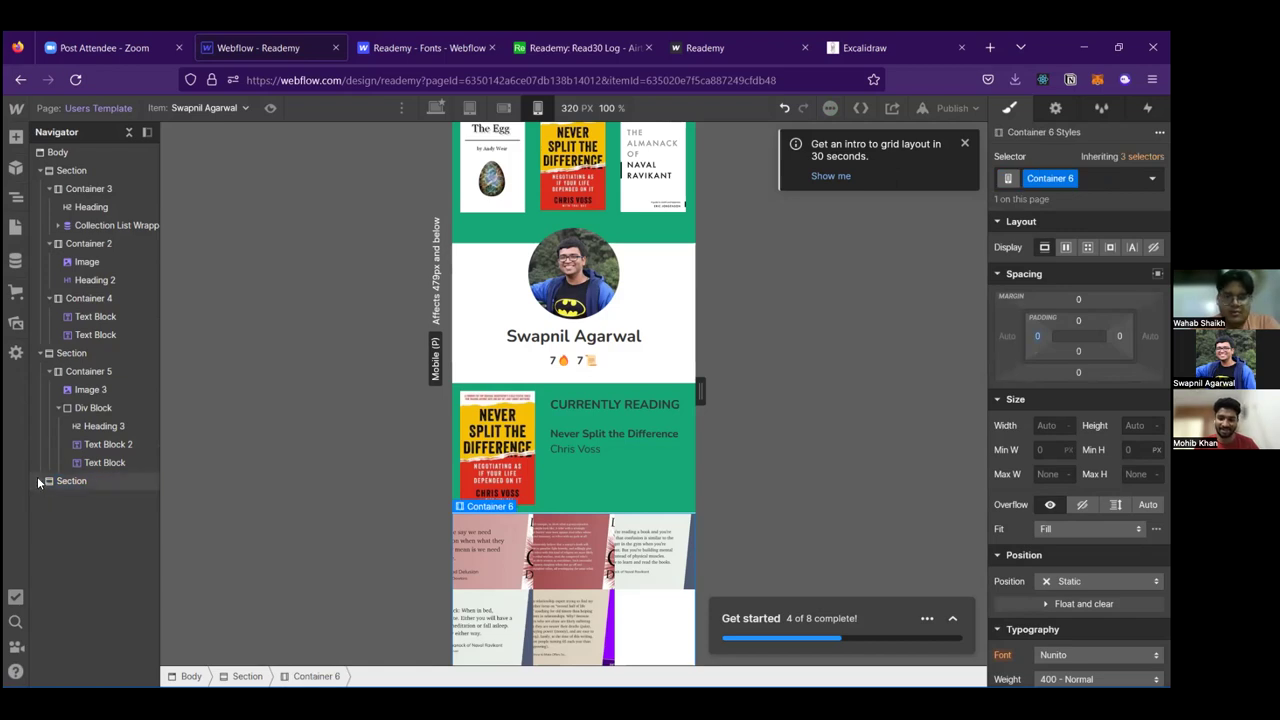
left_click(42, 489)
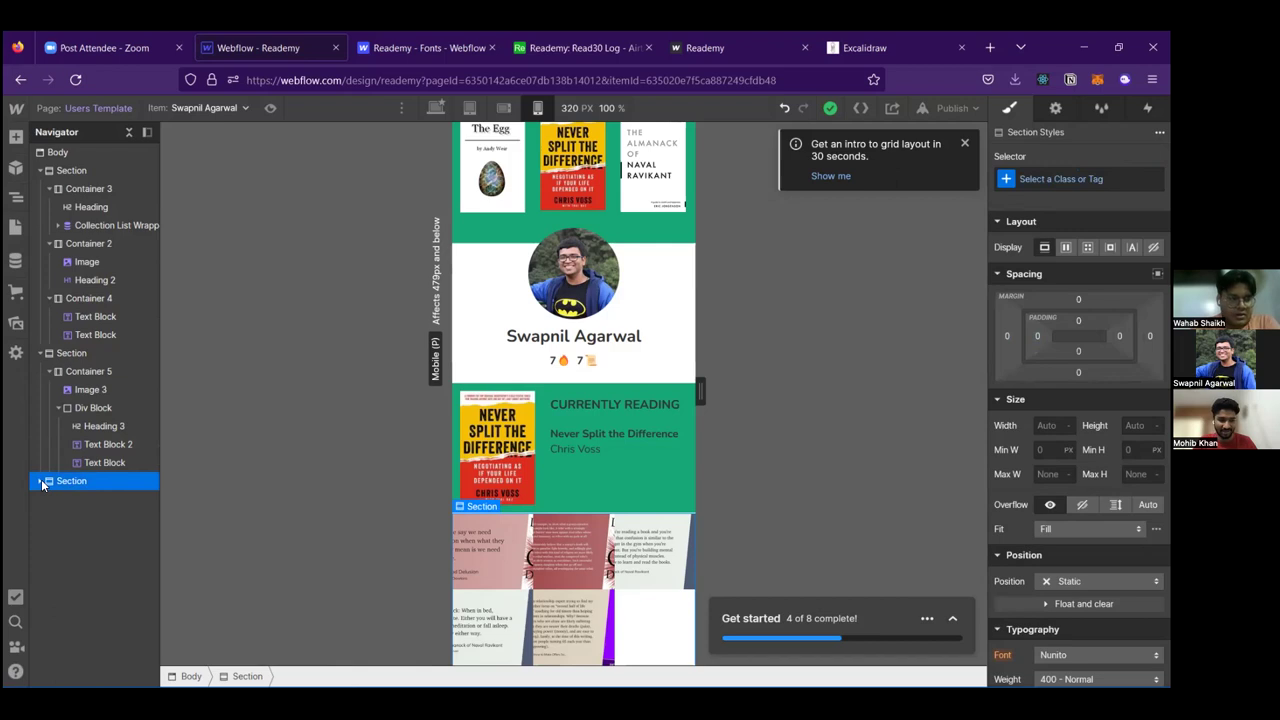
left_click(41, 483)
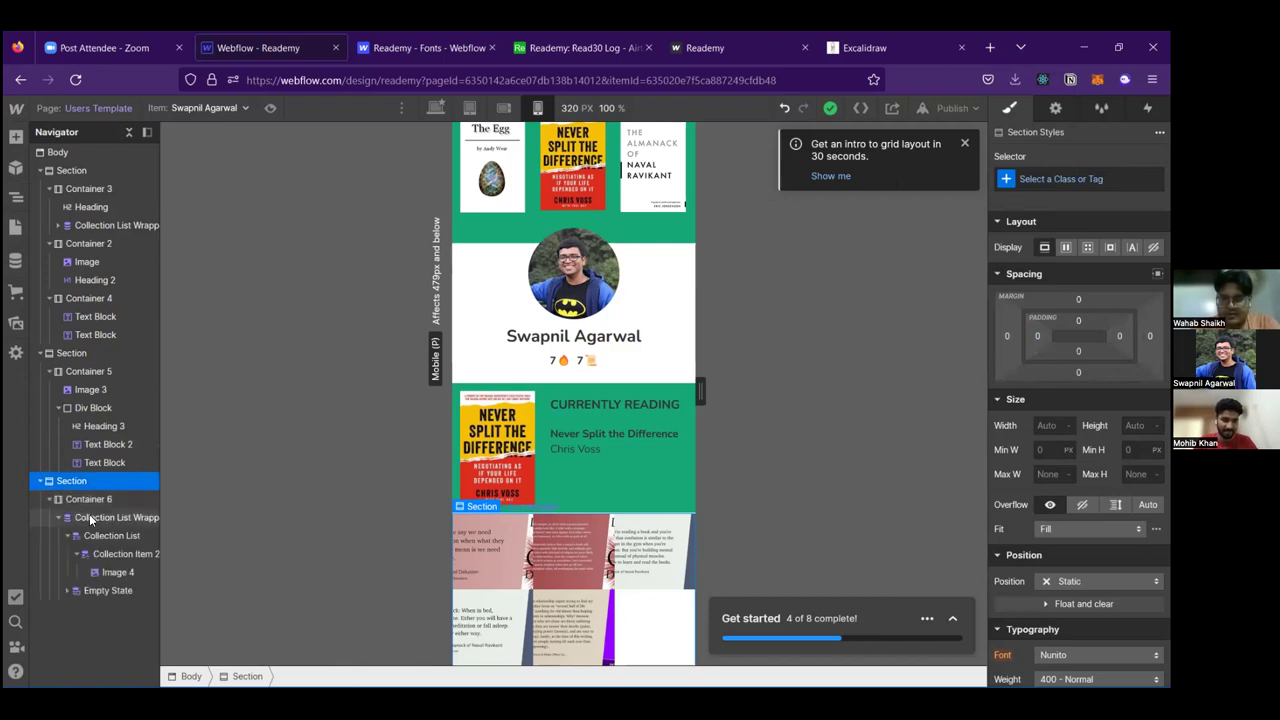
Step from Image 4 up through Collection Item 2 to the Collection List and open its grid editor.
left_click(107, 573)
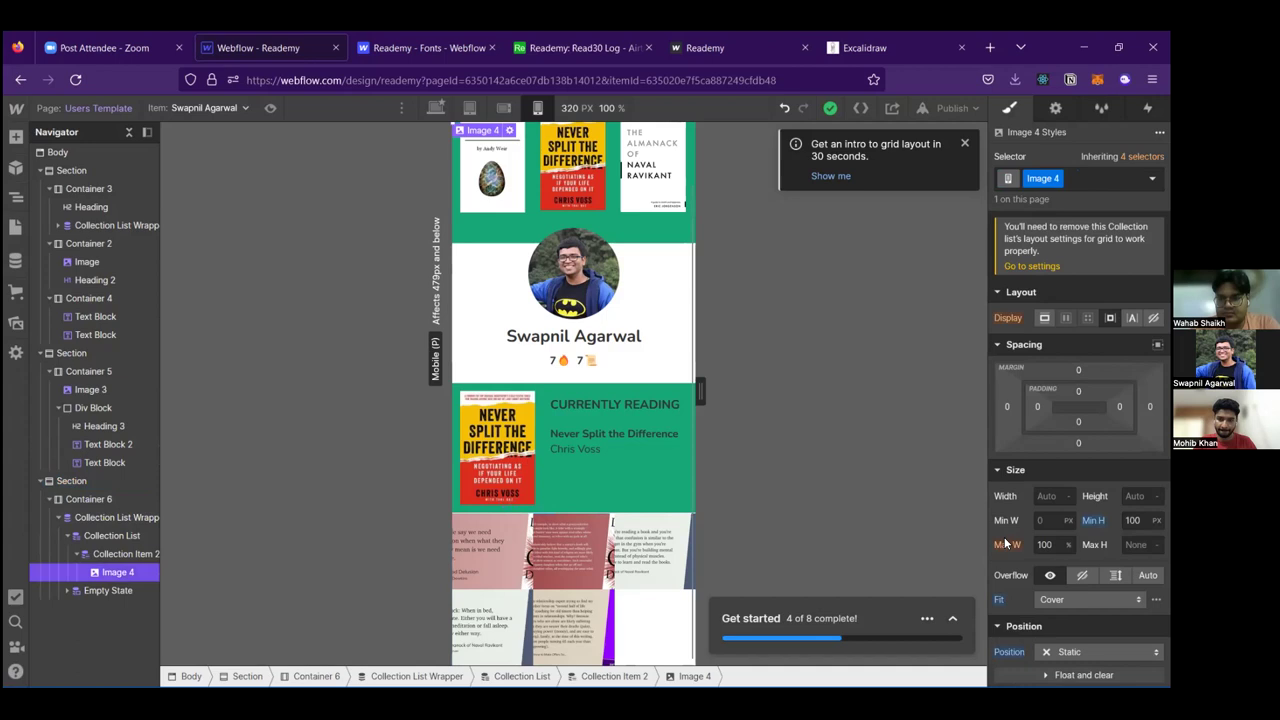
scroll(1036, 491, "down", 2)
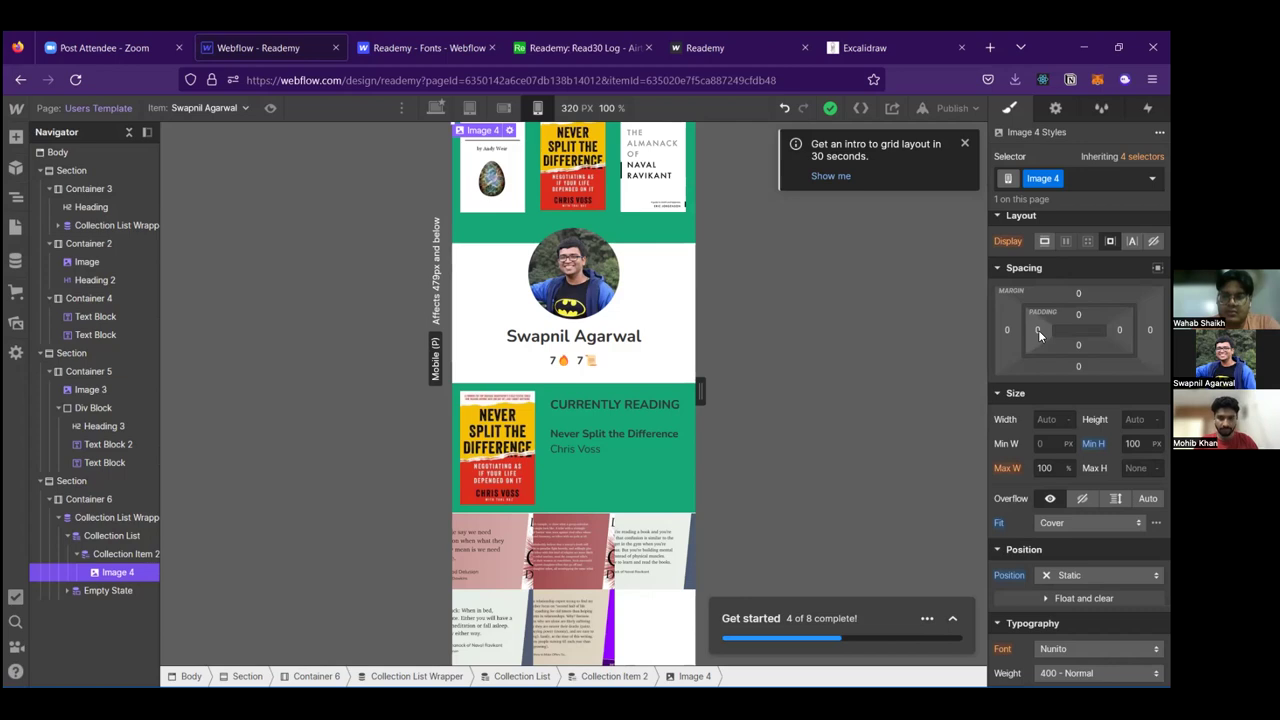
left_click(129, 555)
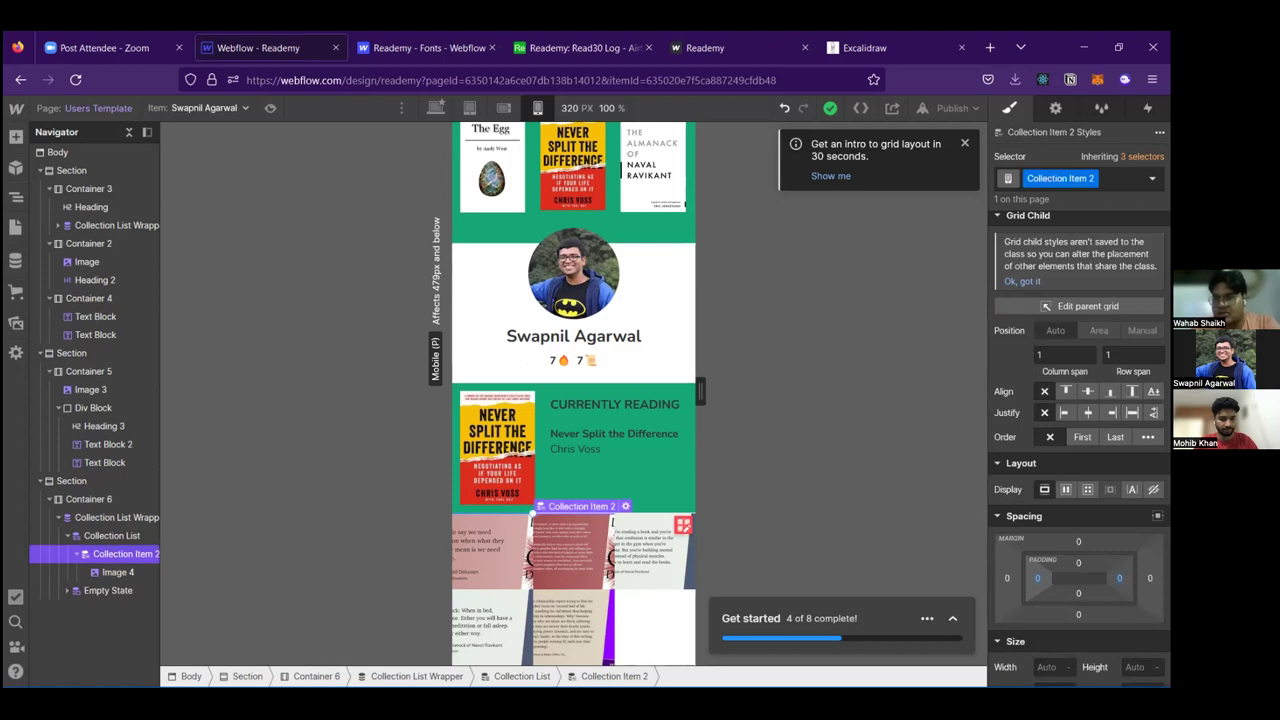
scroll(1078, 420, "down", 2)
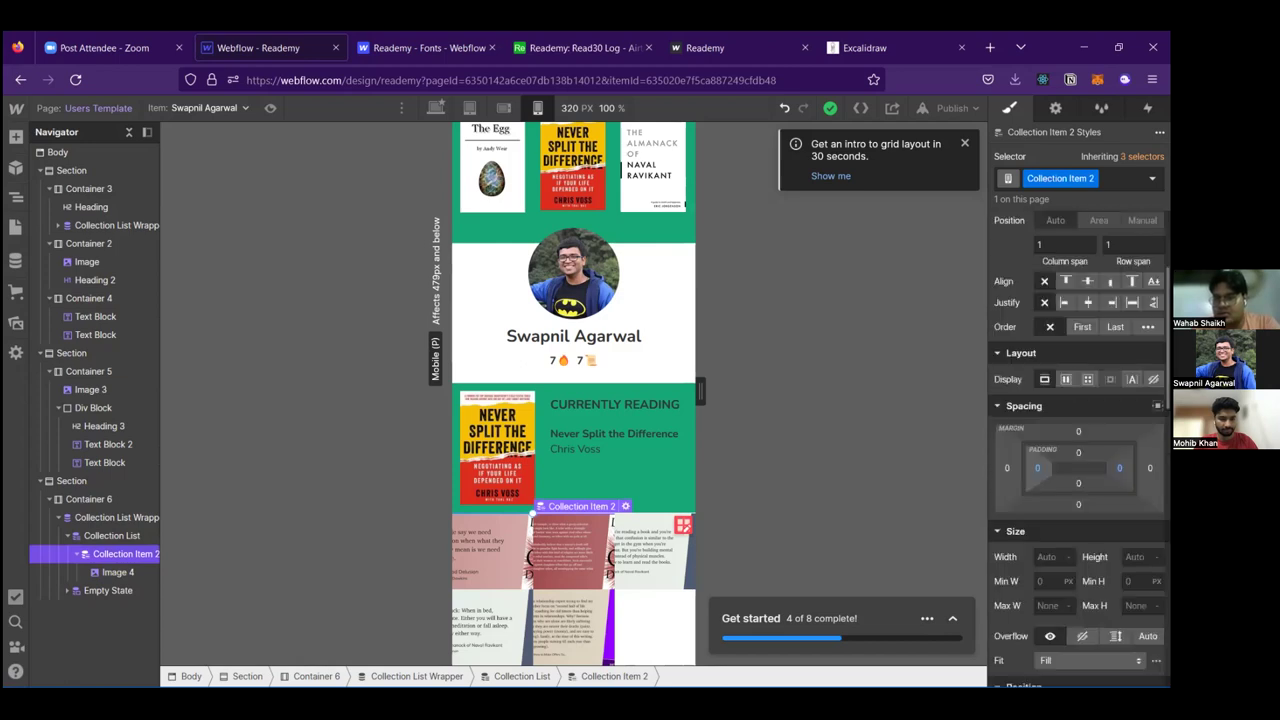
left_click(109, 535)
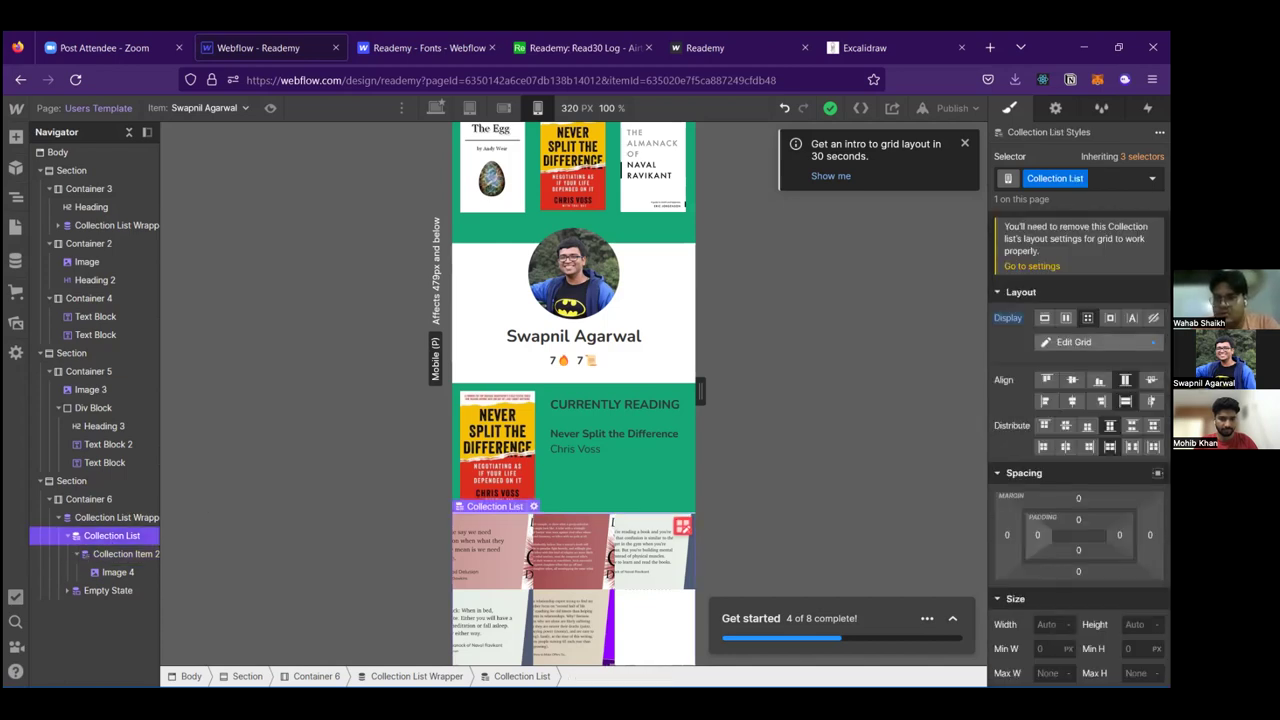
left_click(1074, 342)
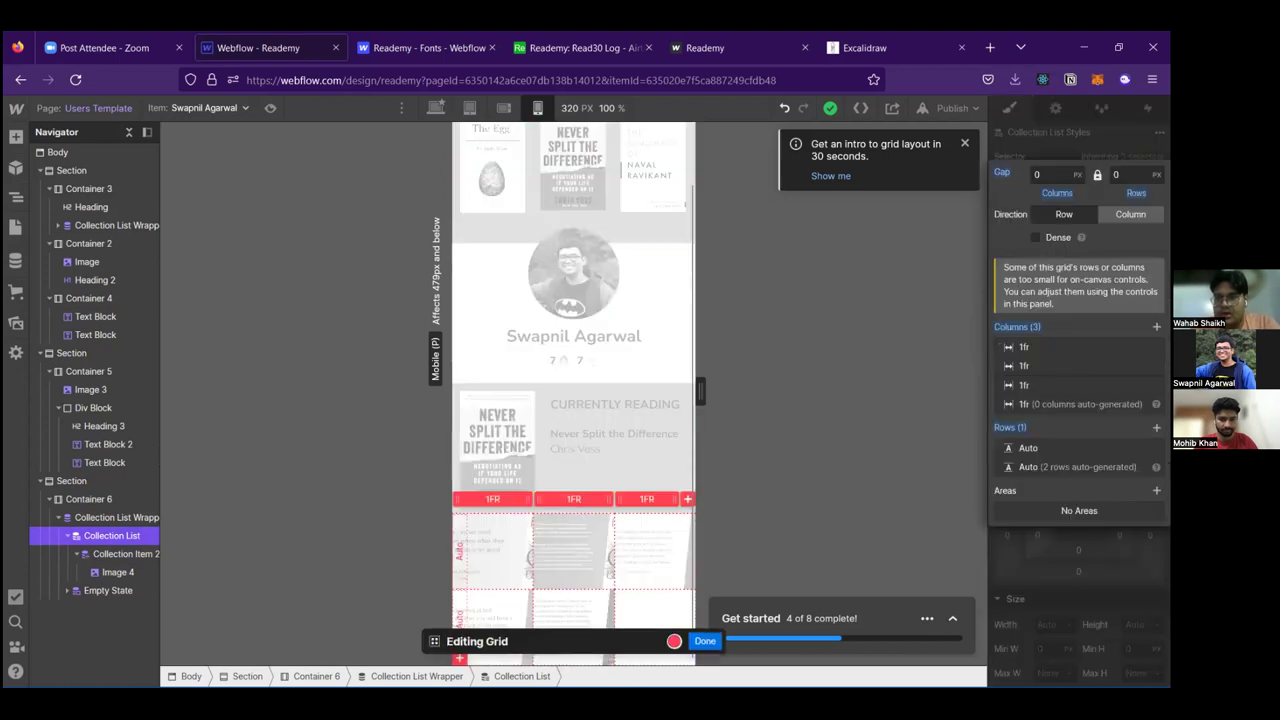
Set the collection grid's column and row gaps to 4 px, after trying 2 px, and exit grid editing.
left_click(1040, 174)
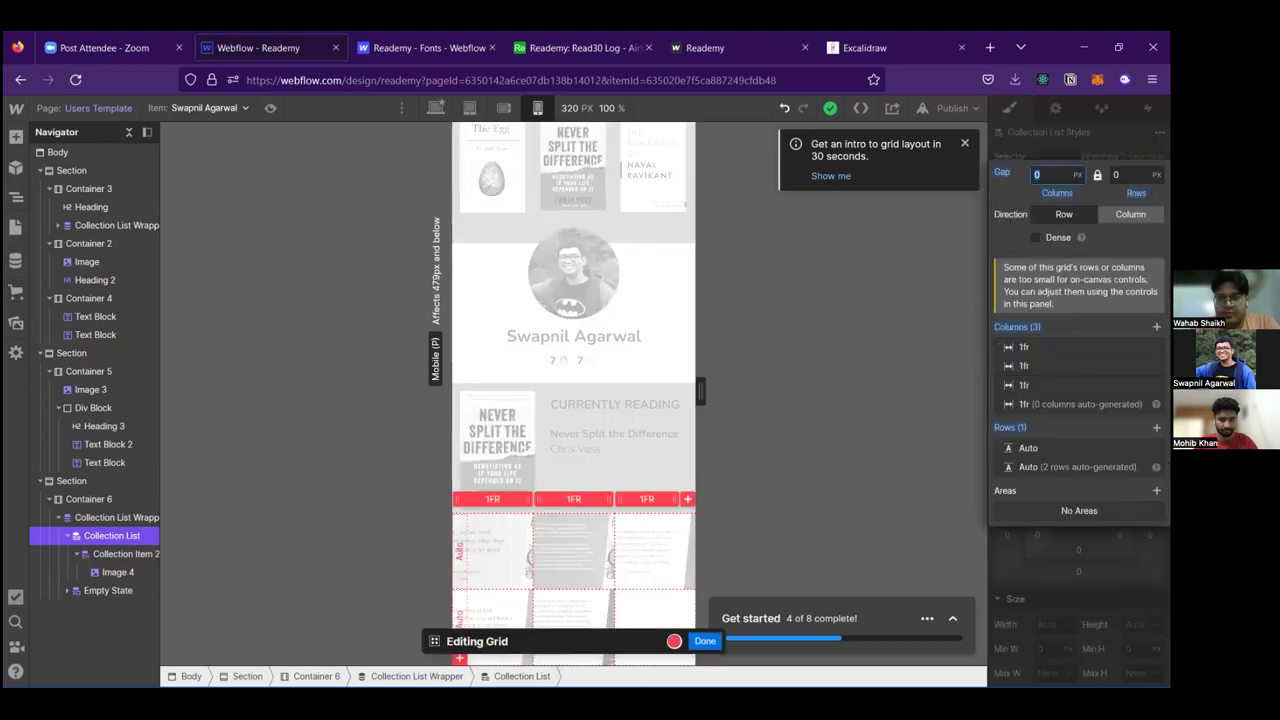
type("2")
key("Return")
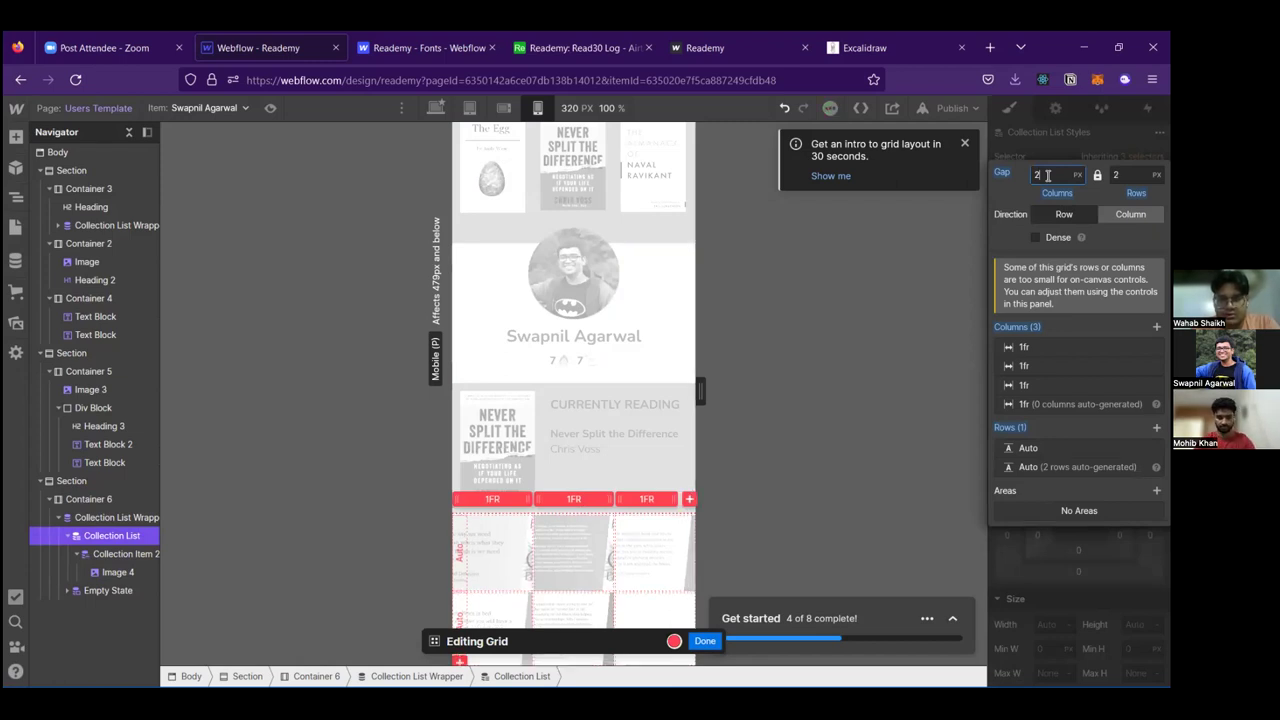
key("BackSpace")
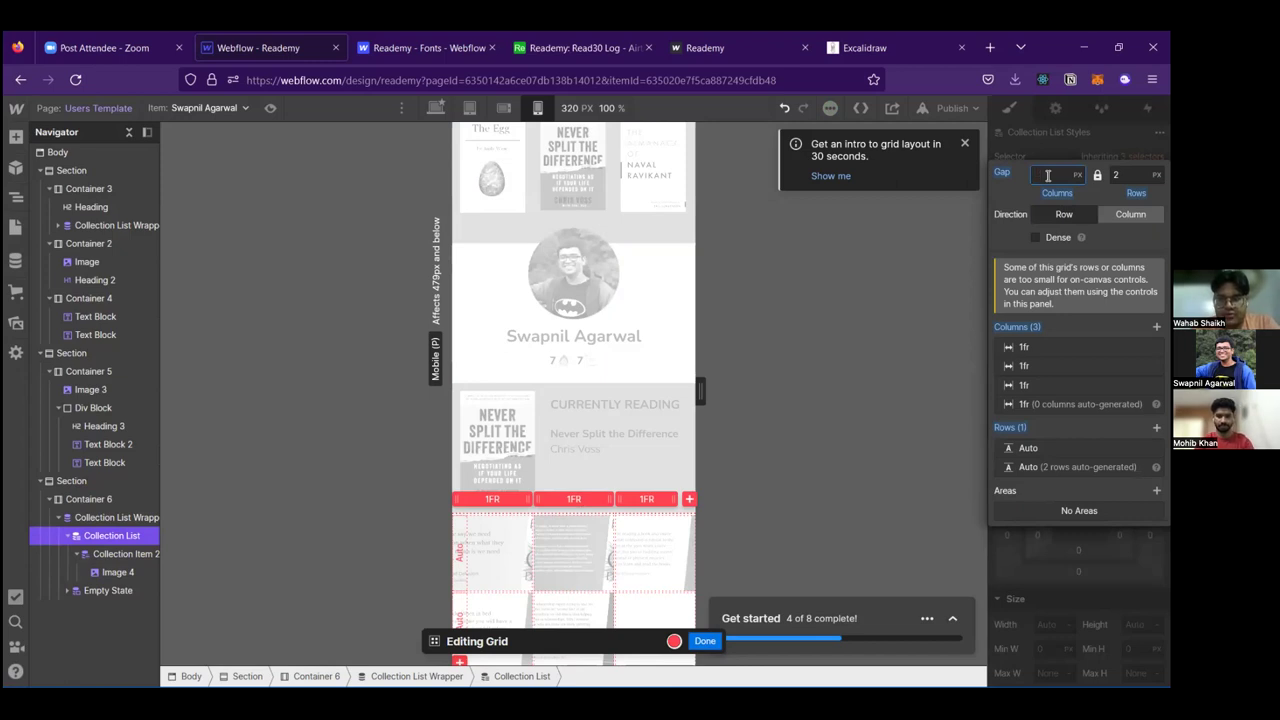
type("4")
key("Return")
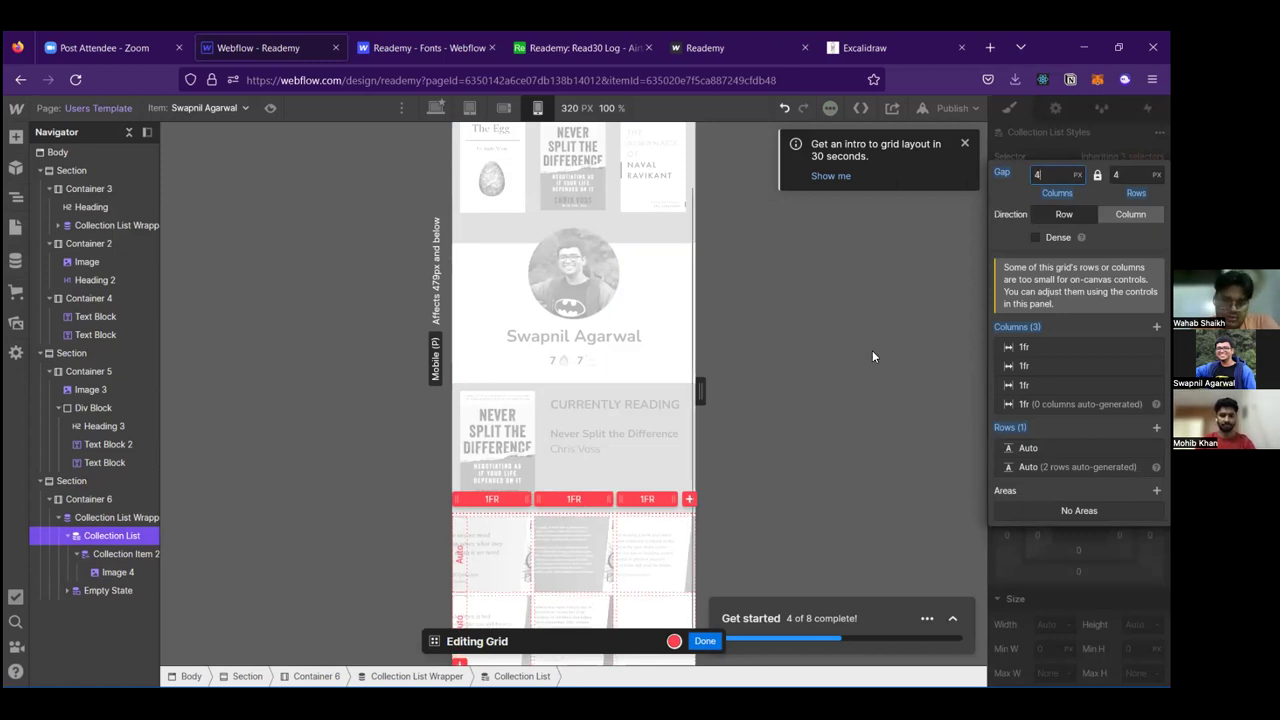
left_click(805, 491)
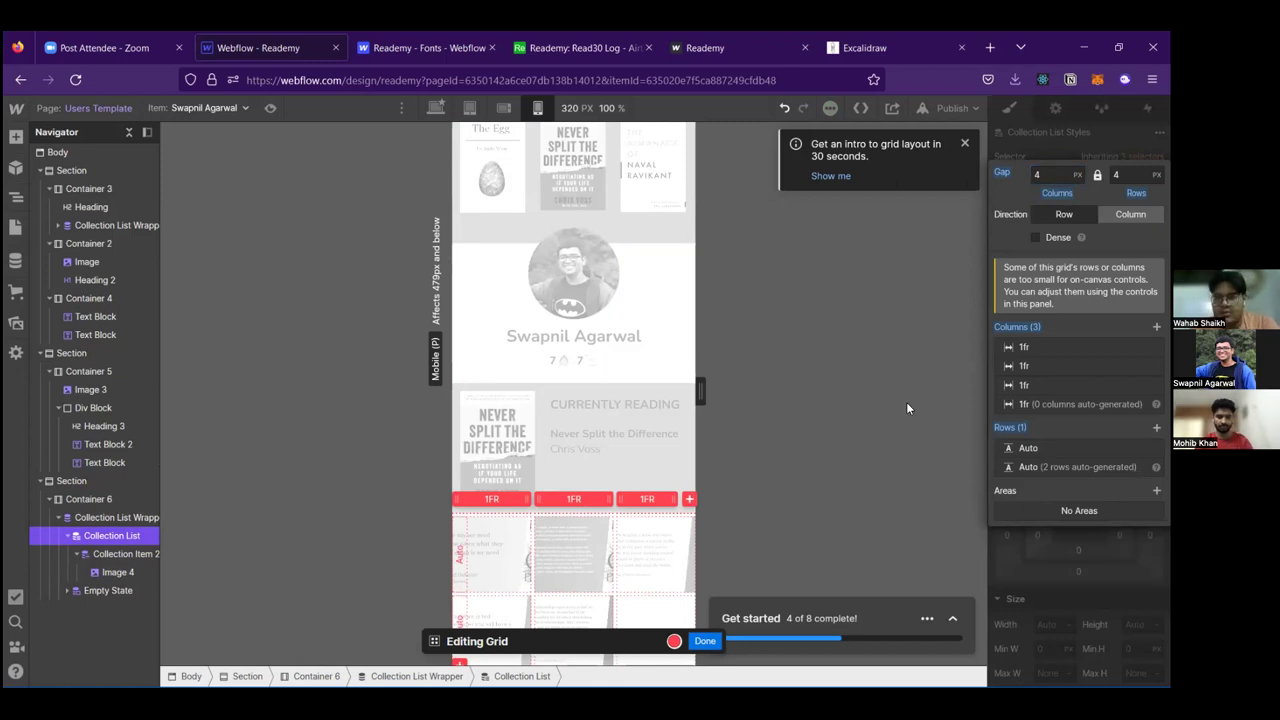
key("Escape")
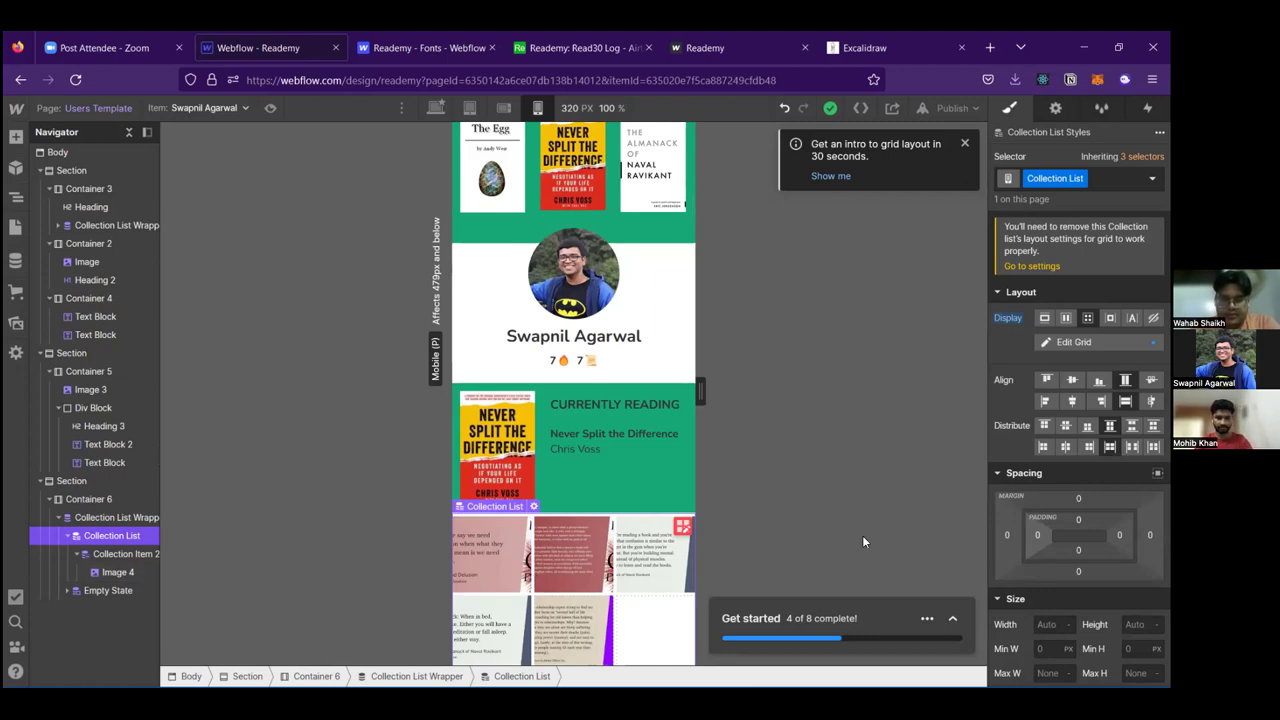
Select Container 6 in the Navigator and set its left padding to 10.
scroll(673, 528, "down", 1)
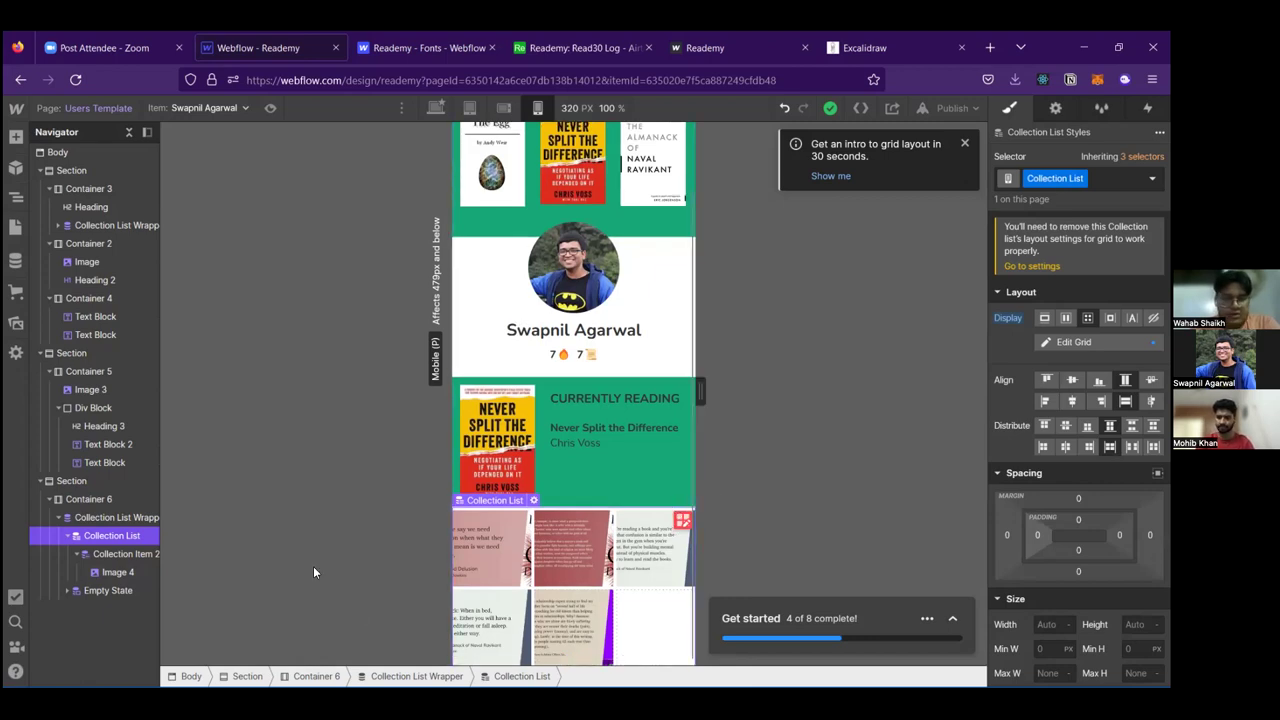
left_click(118, 518)
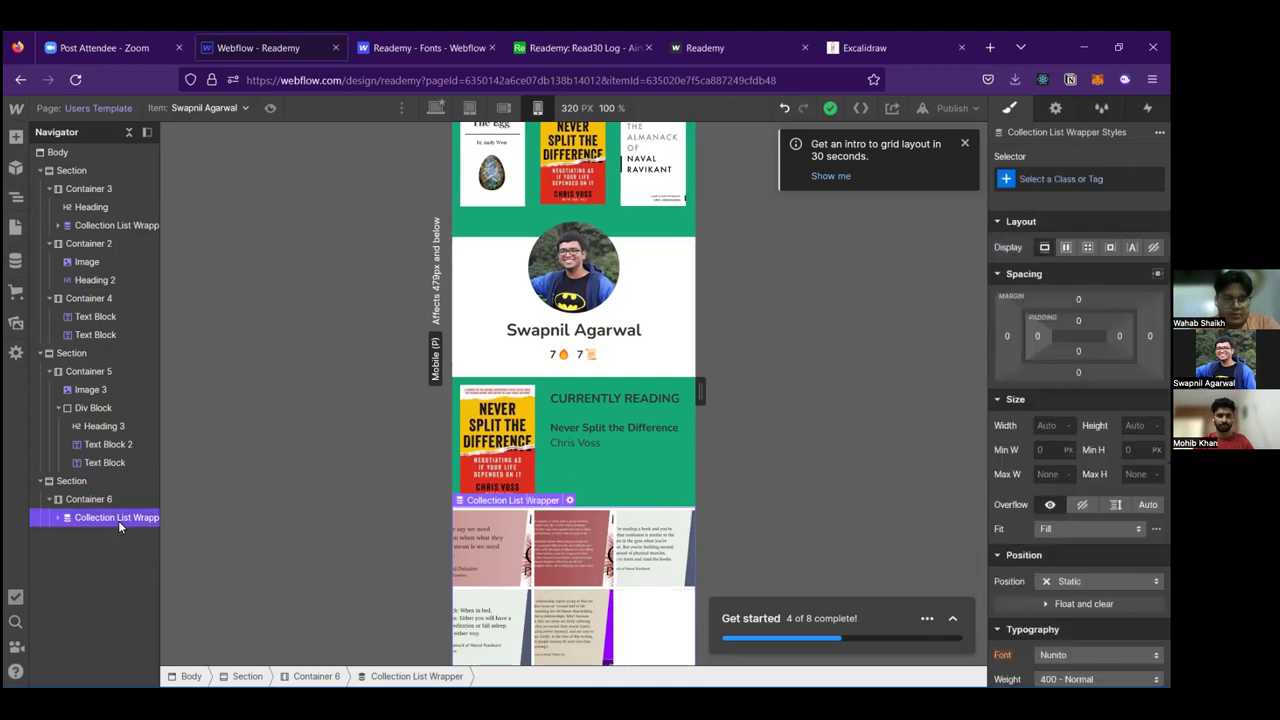
left_click(59, 518)
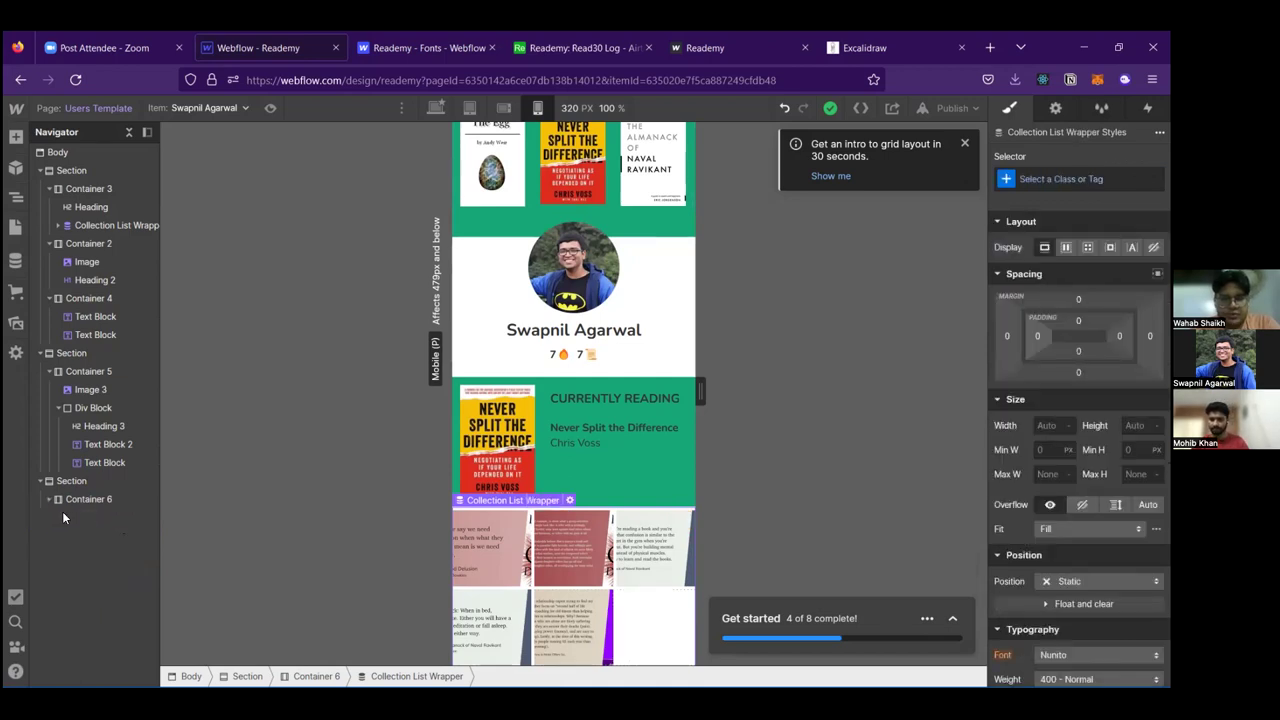
left_click(46, 495)
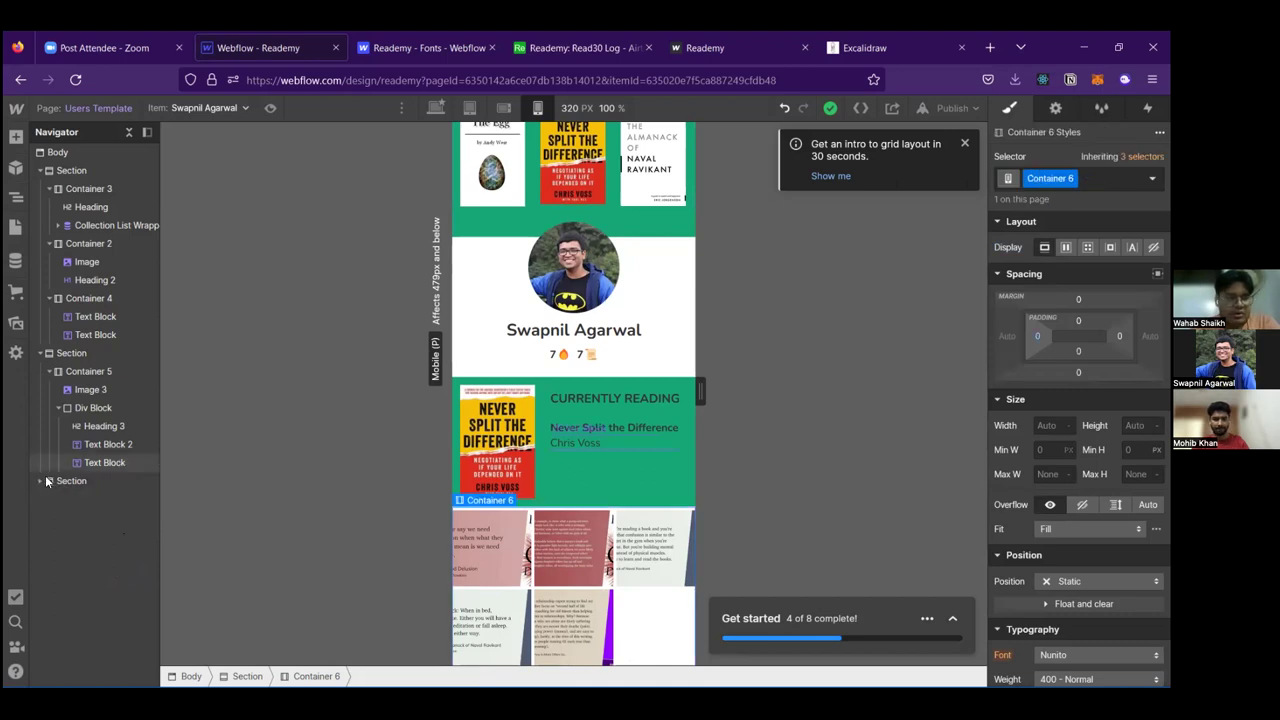
left_click(53, 486)
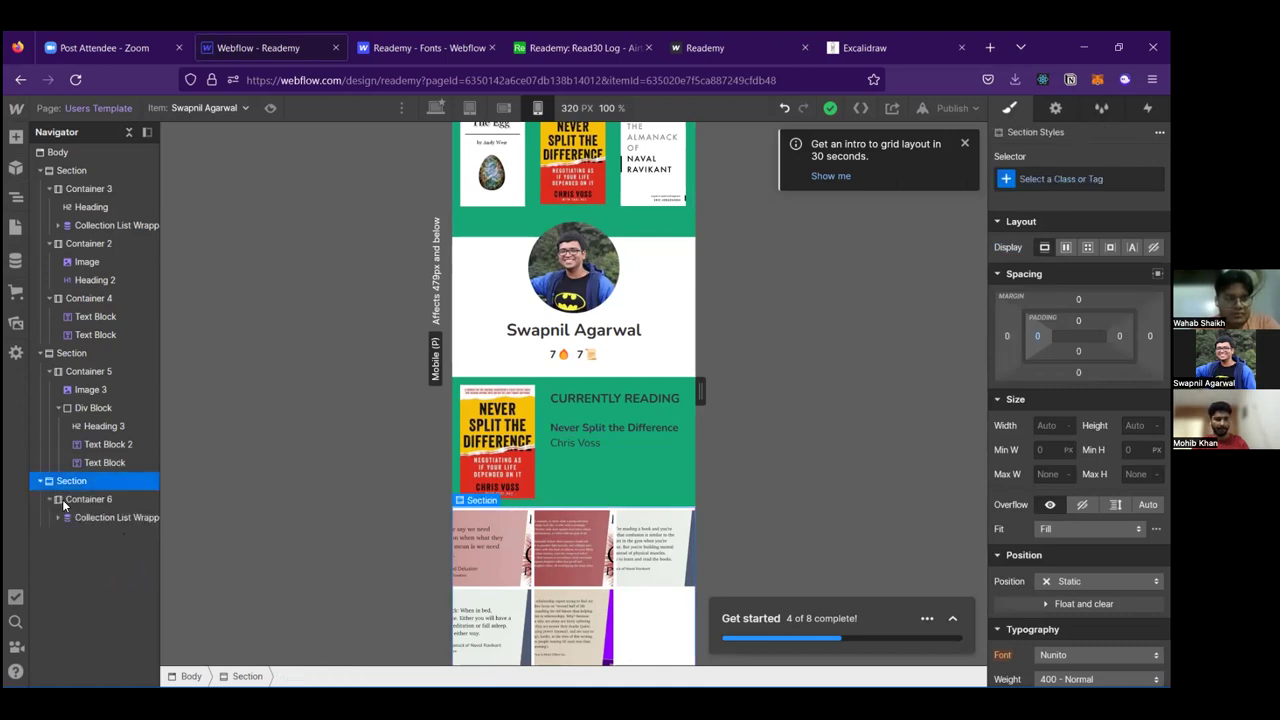
left_click(63, 500)
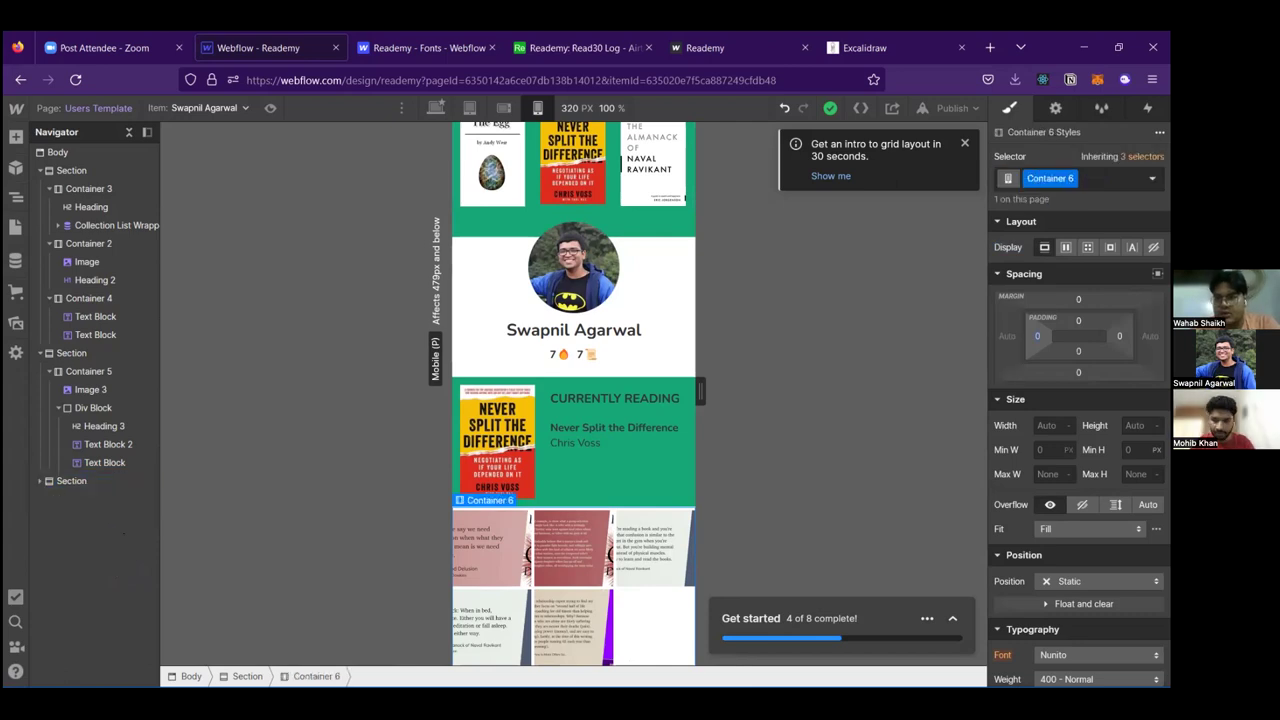
left_click(1036, 341)
type("10")
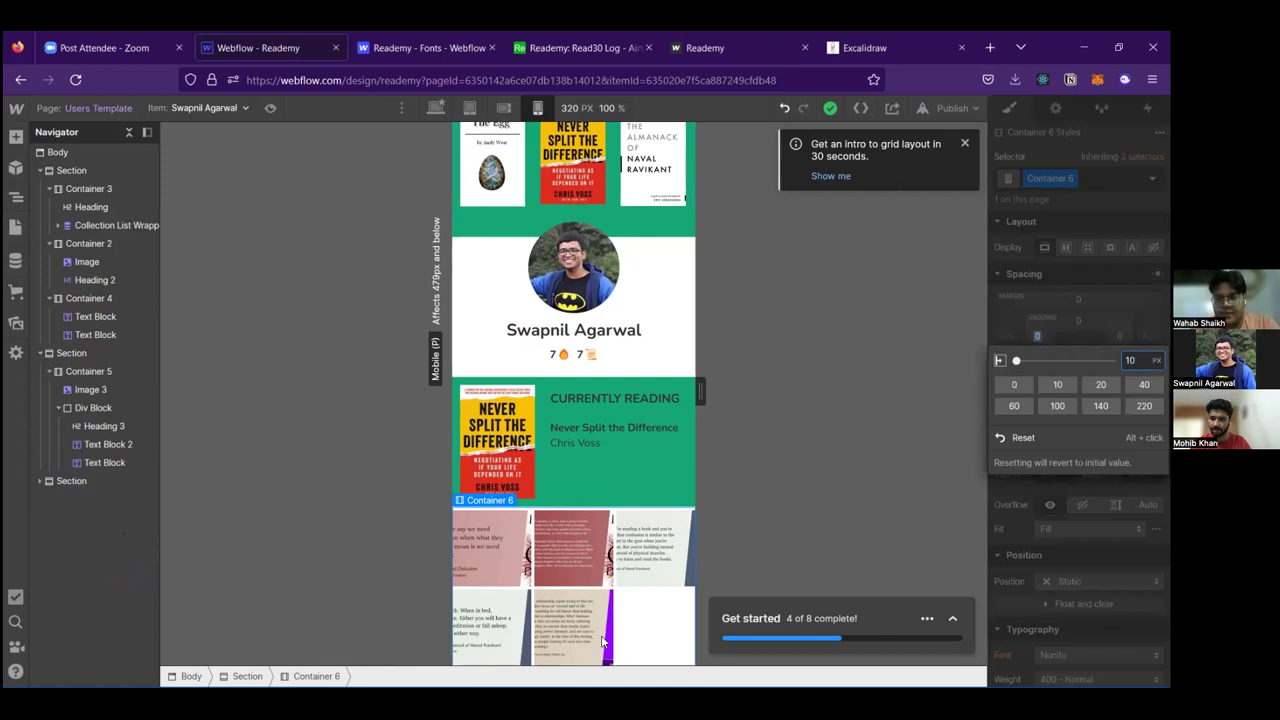
left_click(717, 507)
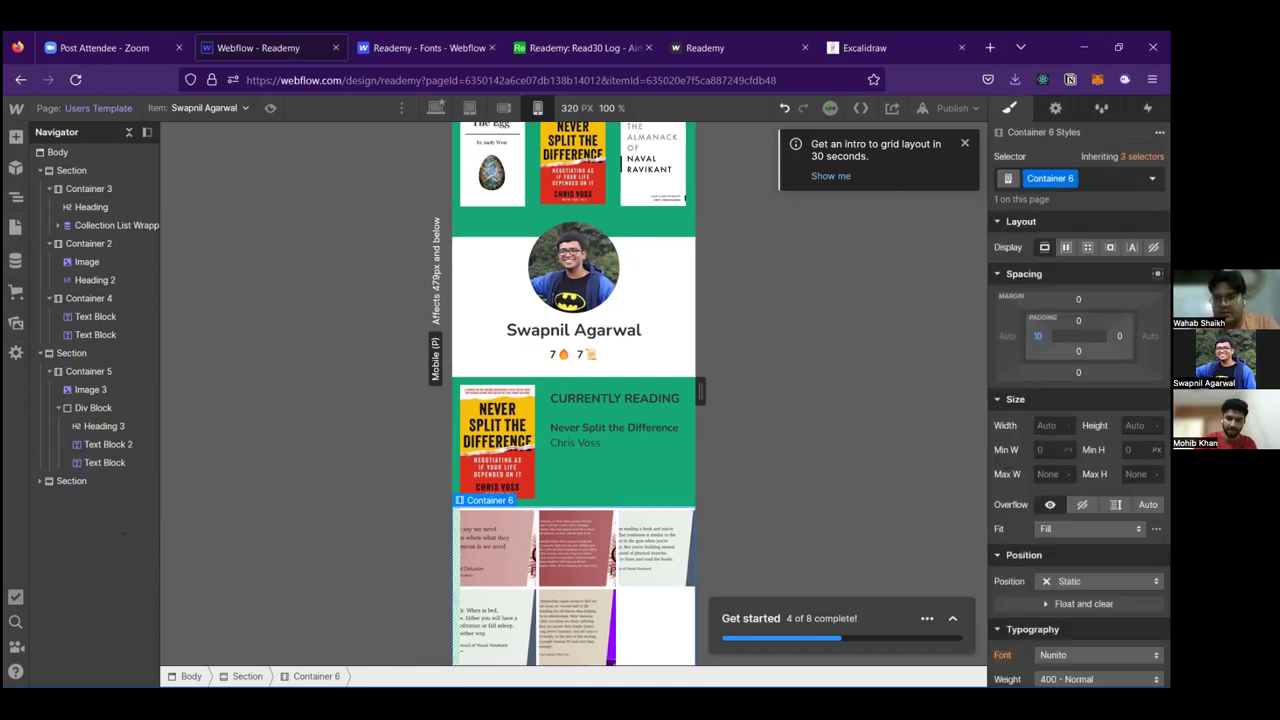
left_click(1037, 335)
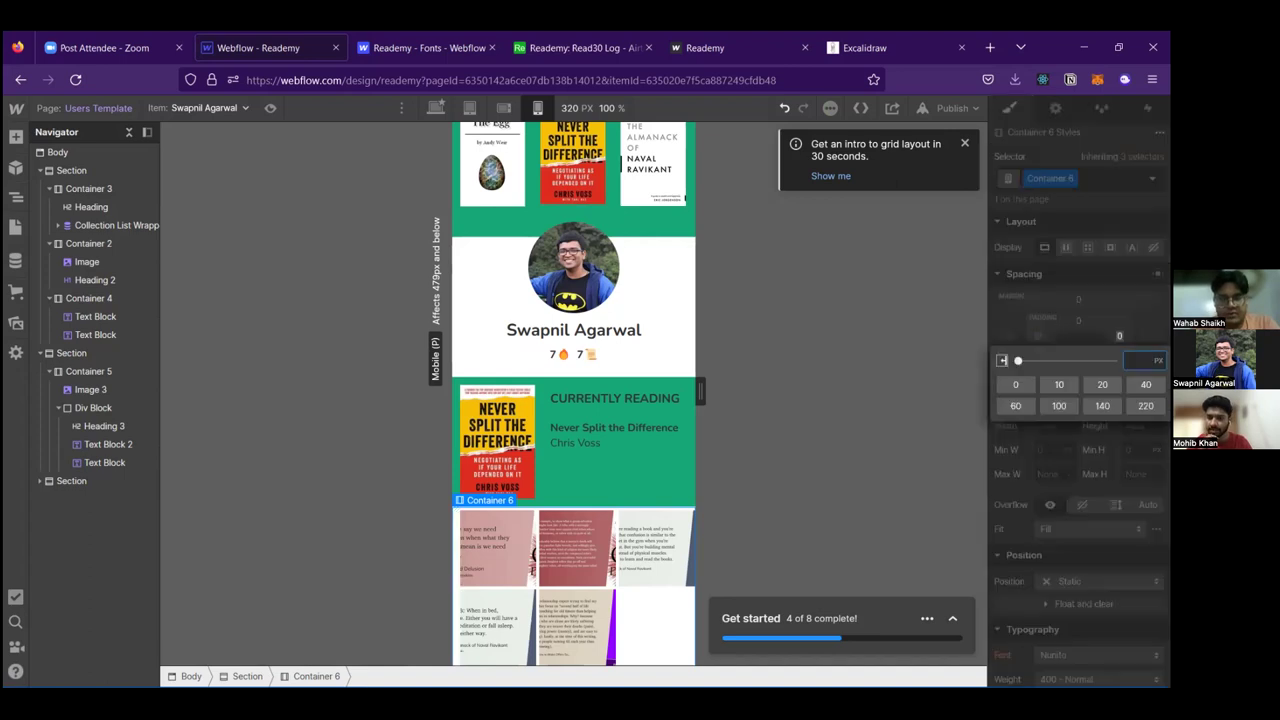
left_click(700, 567)
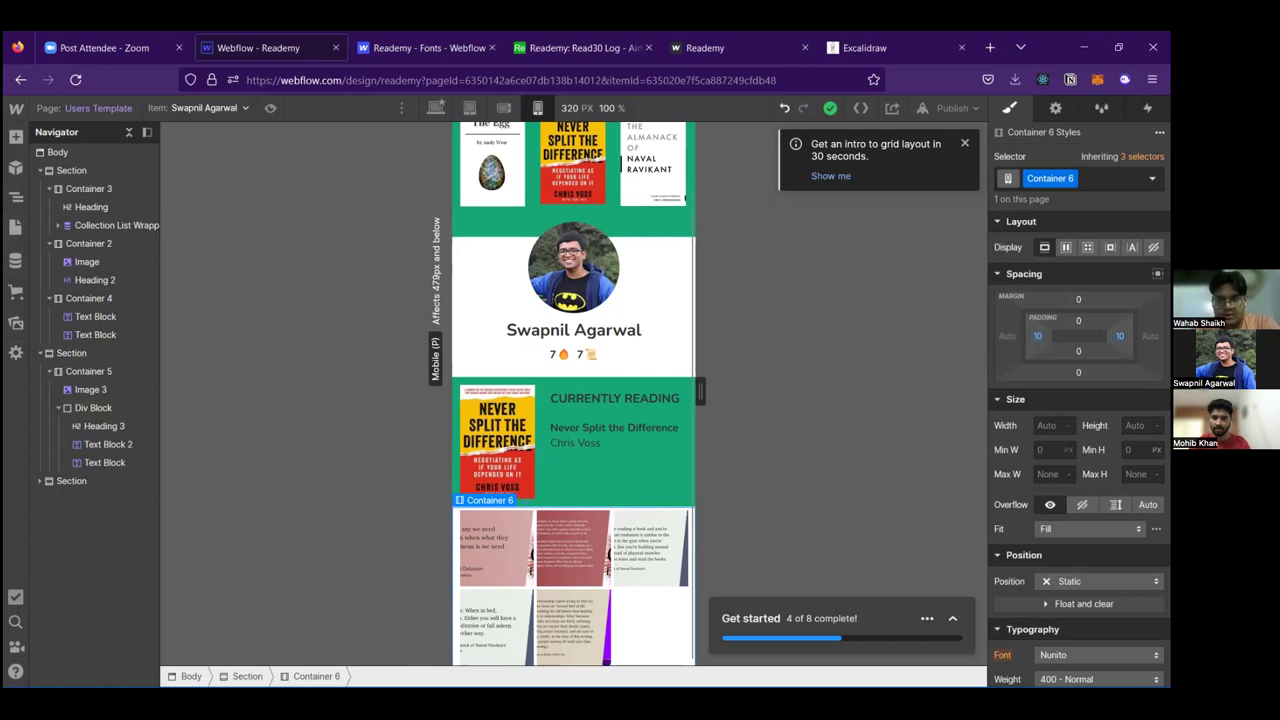
Give Container 6 a top padding of 20 px and deselect it.
left_click(1078, 320)
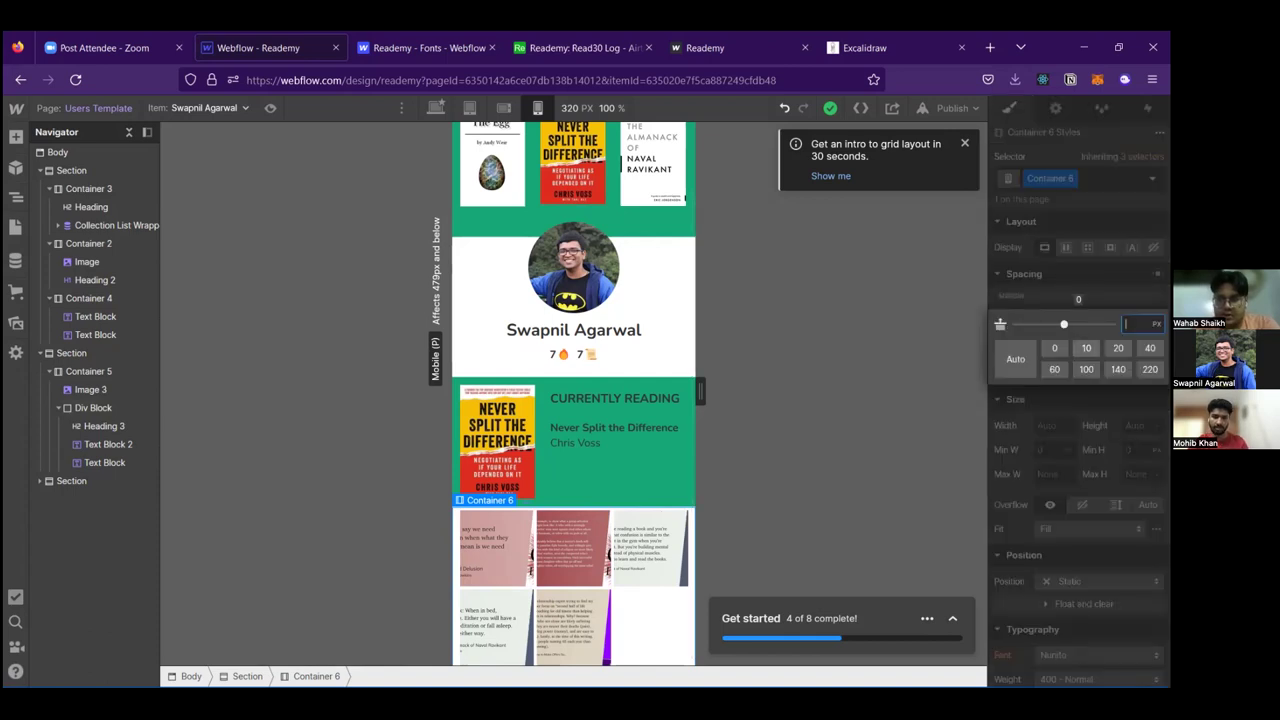
type("0")
key("Return")
left_click(1118, 347)
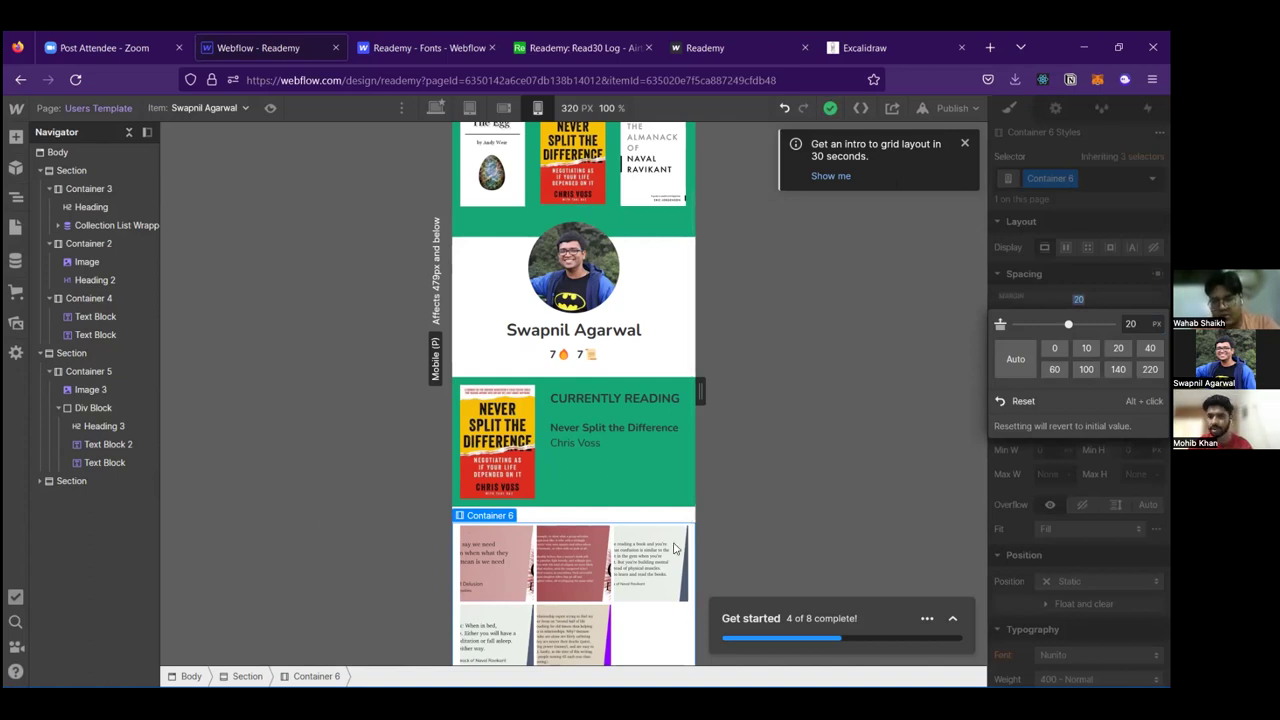
key("Escape")
key("Escape")
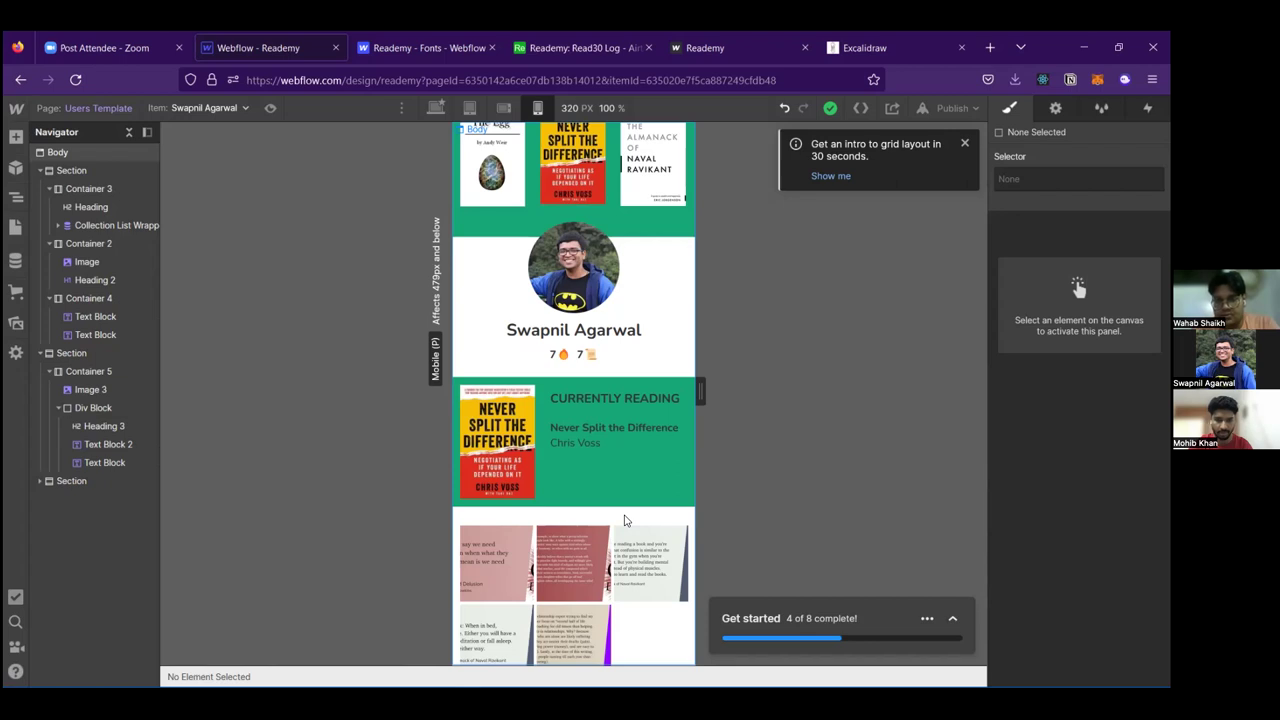
Try a 100 px max height on The Egg cover and clear it, then open Add for the Collection Item.
scroll(624, 520, "down", 1)
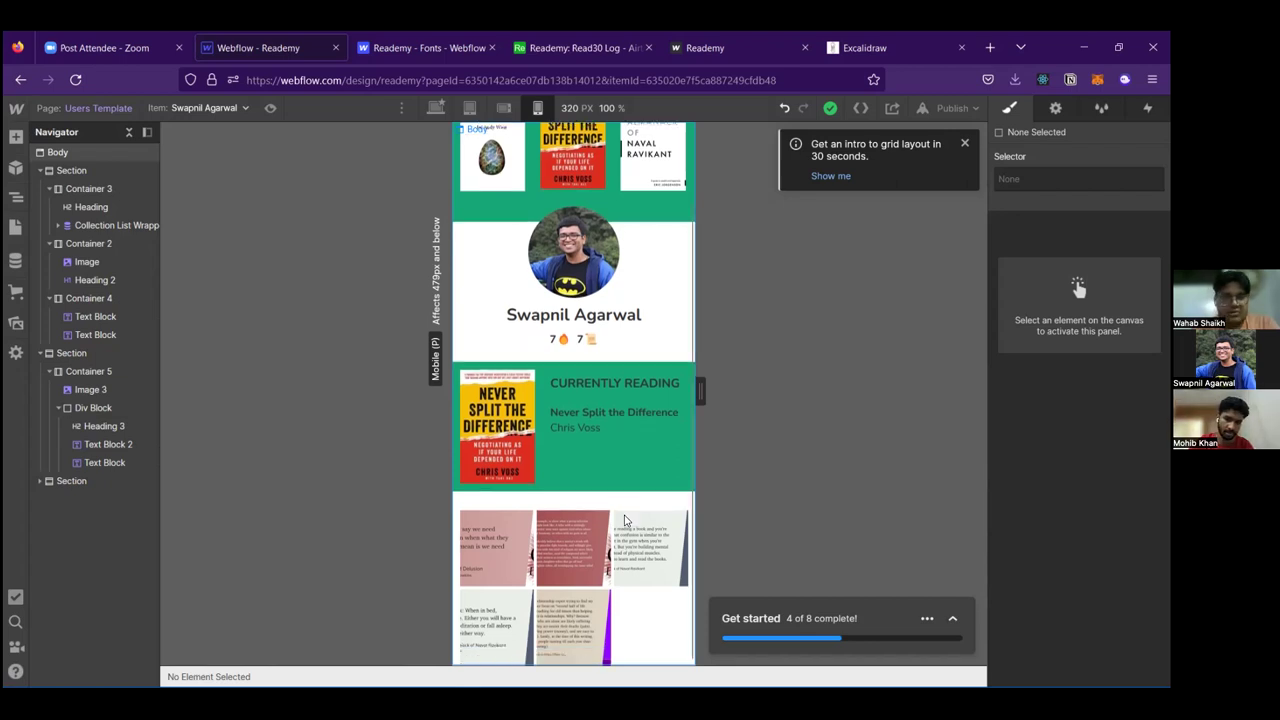
scroll(624, 520, "up", 3)
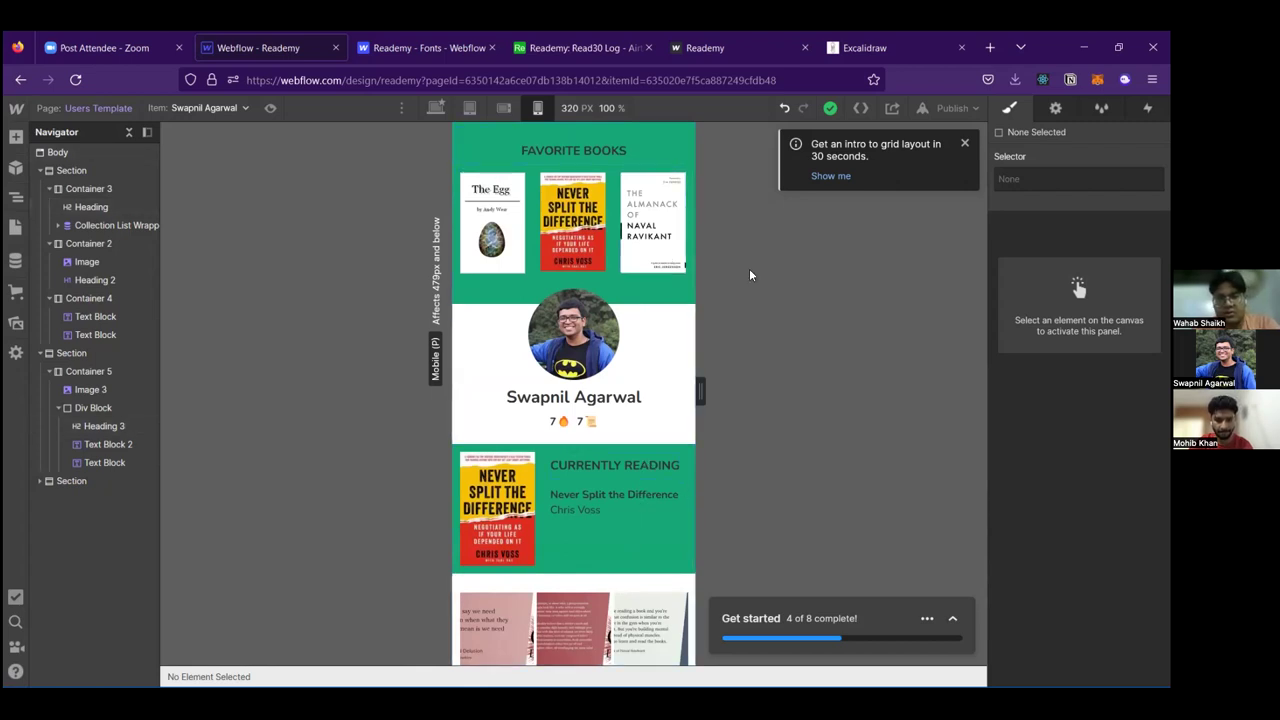
left_click(468, 216)
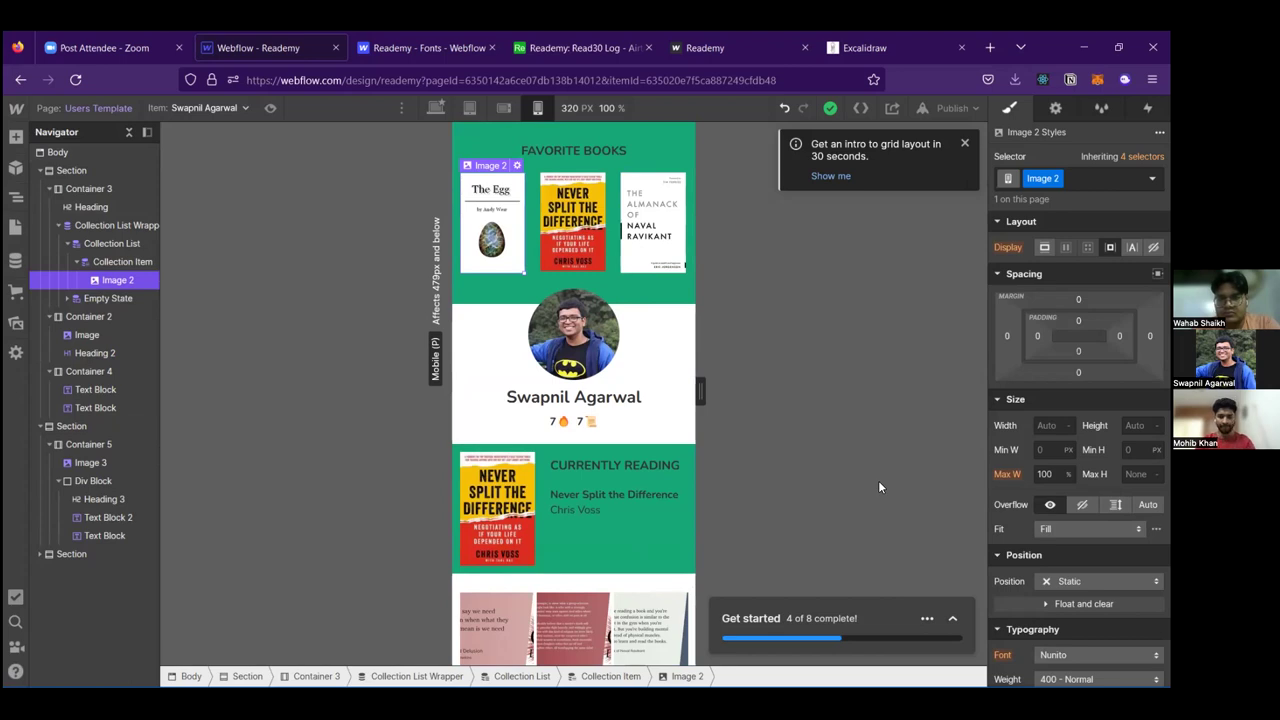
scroll(860, 475, "down", 1)
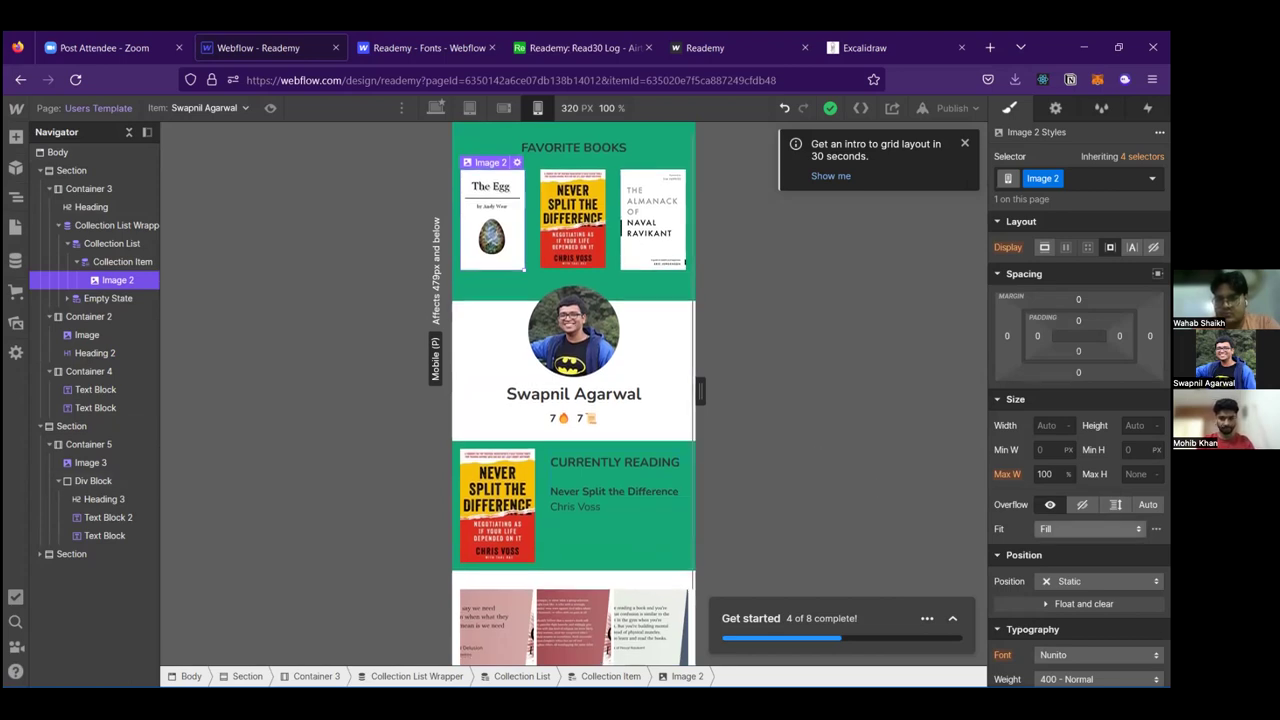
left_click(1135, 474)
type("1")
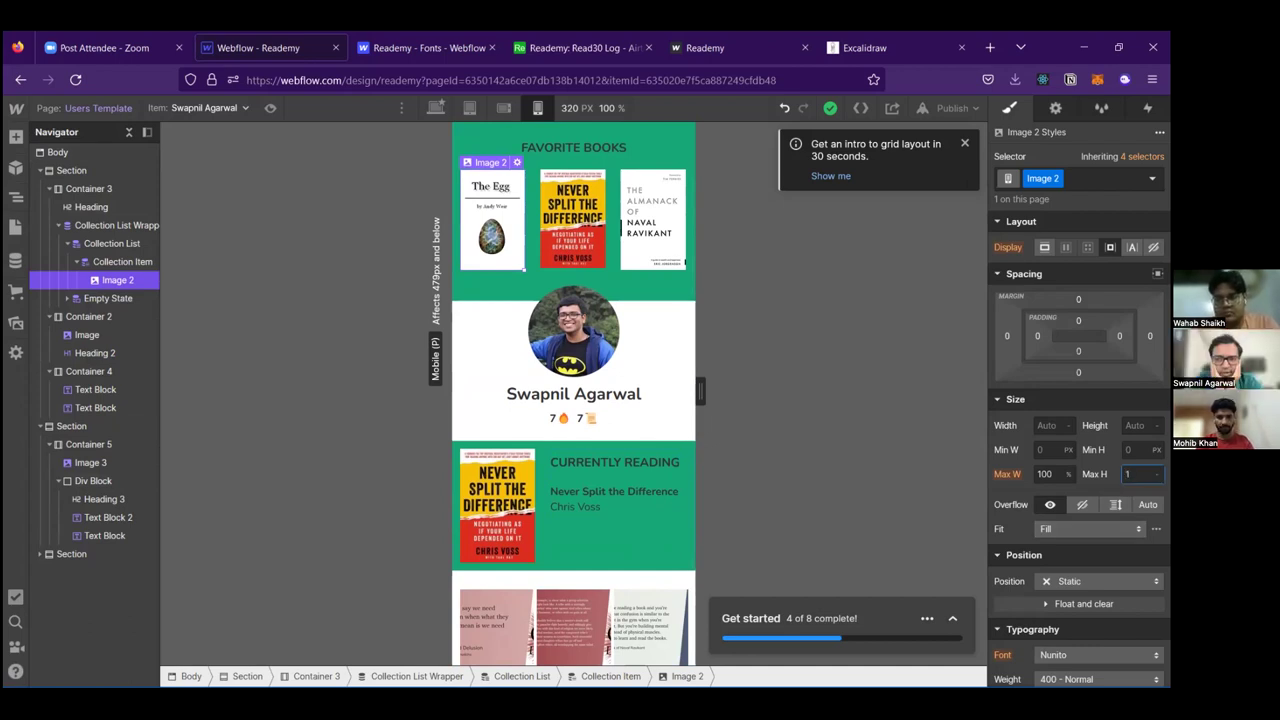
type("00")
key("Return")
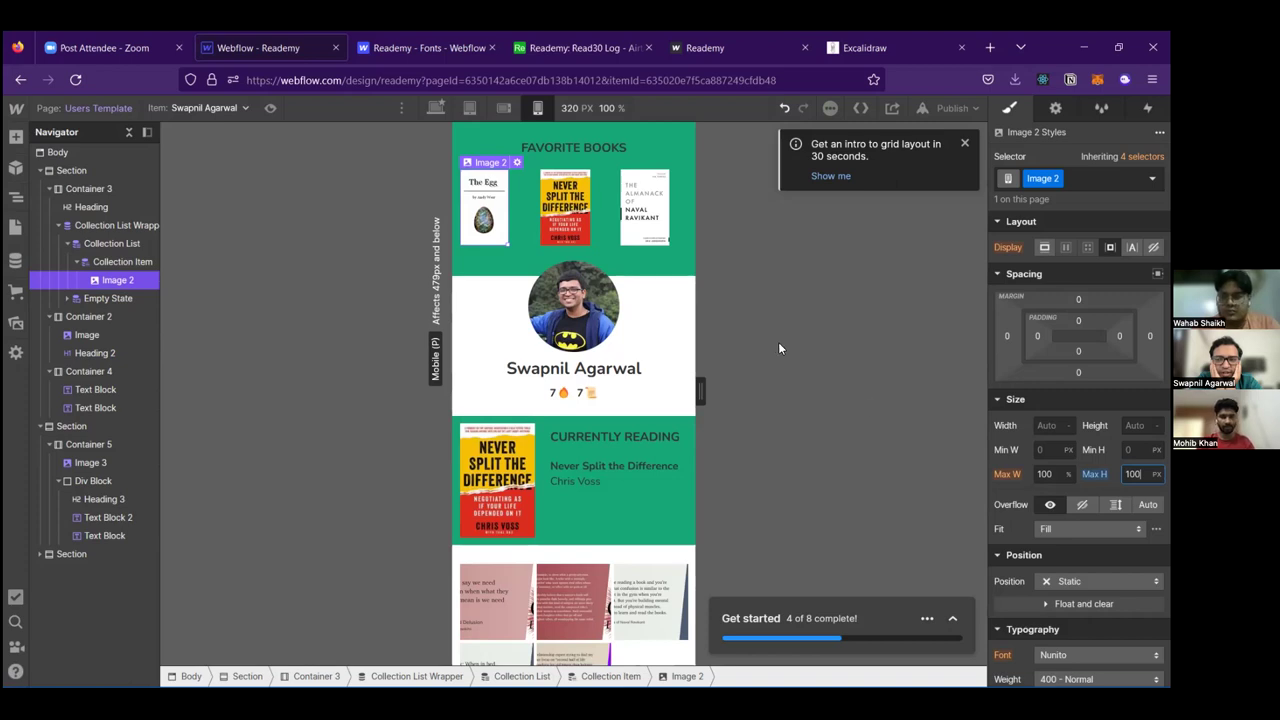
key("BackSpace")
key("BackSpace")
key("BackSpace")
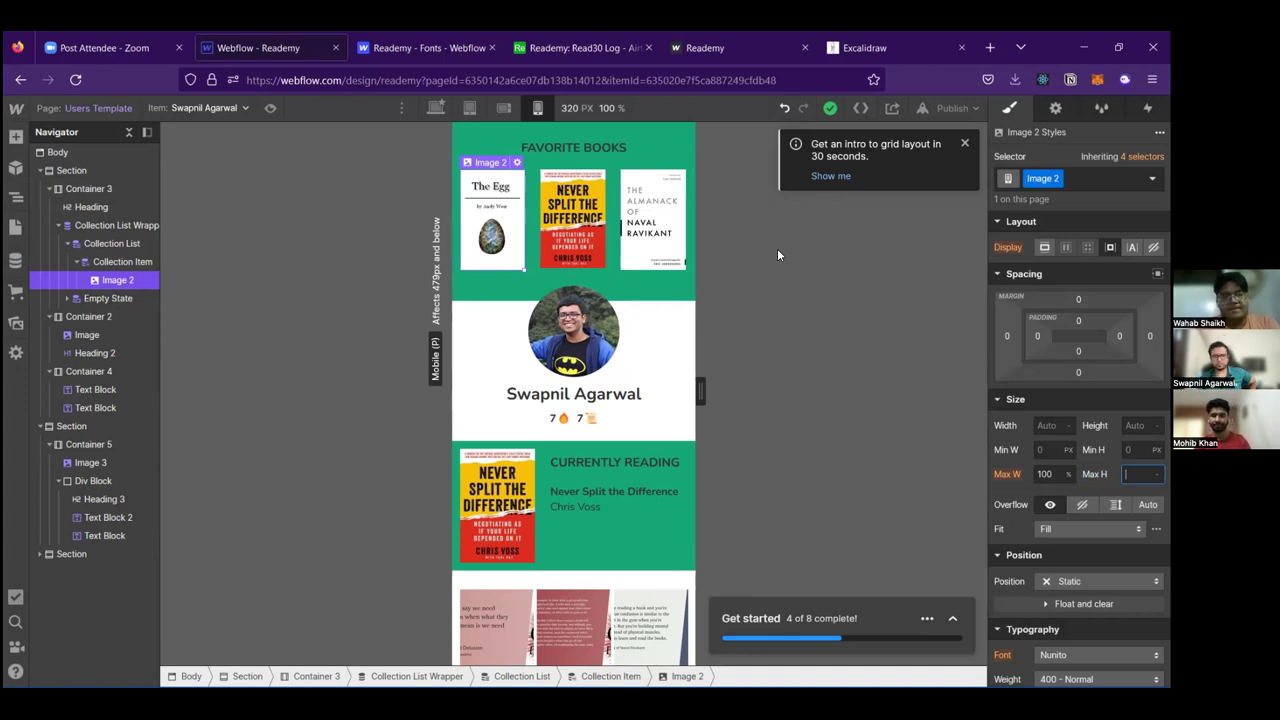
left_click(136, 264)
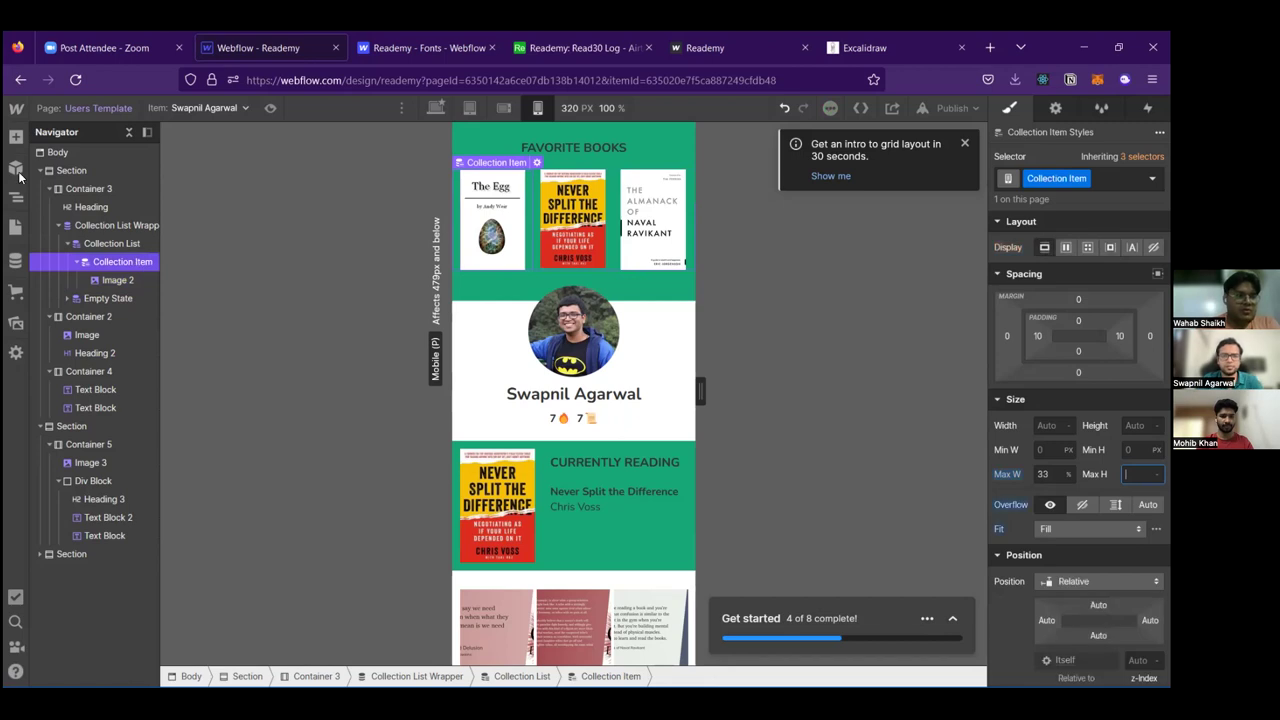
left_click(17, 139)
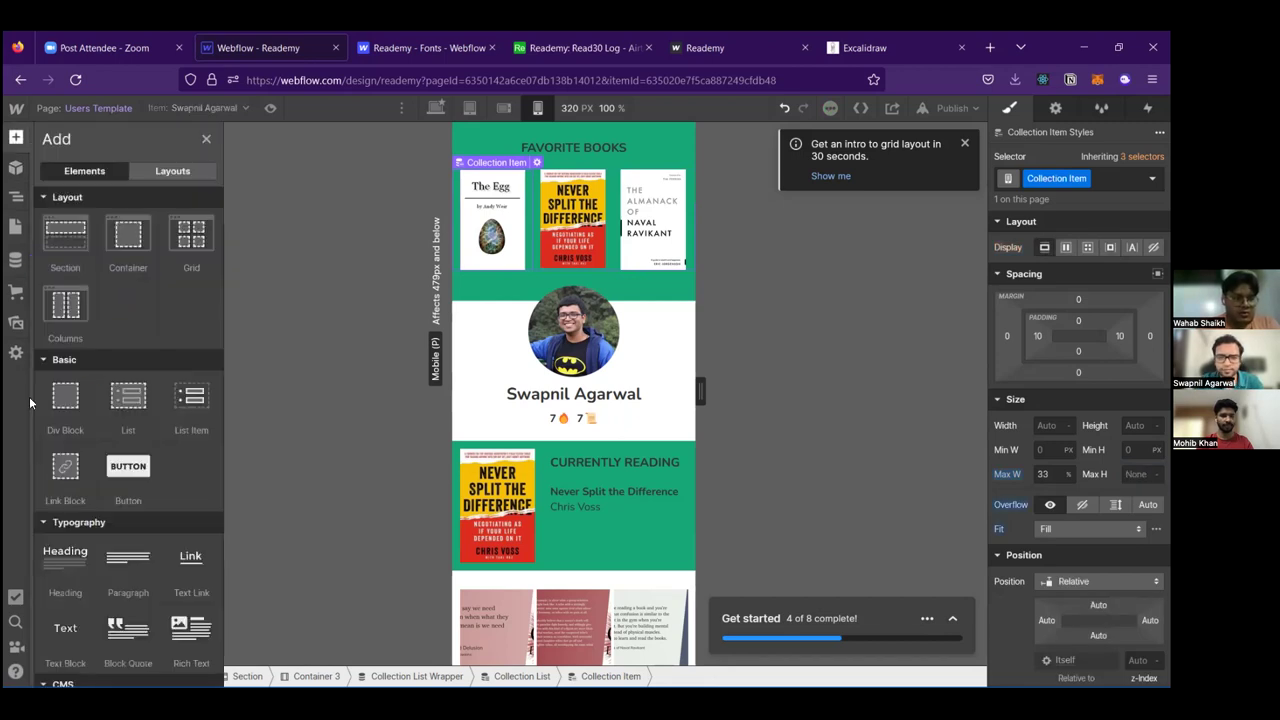
Insert a Text Block into each Favorite Books collection item and edit its placeholder text.
left_click(62, 646)
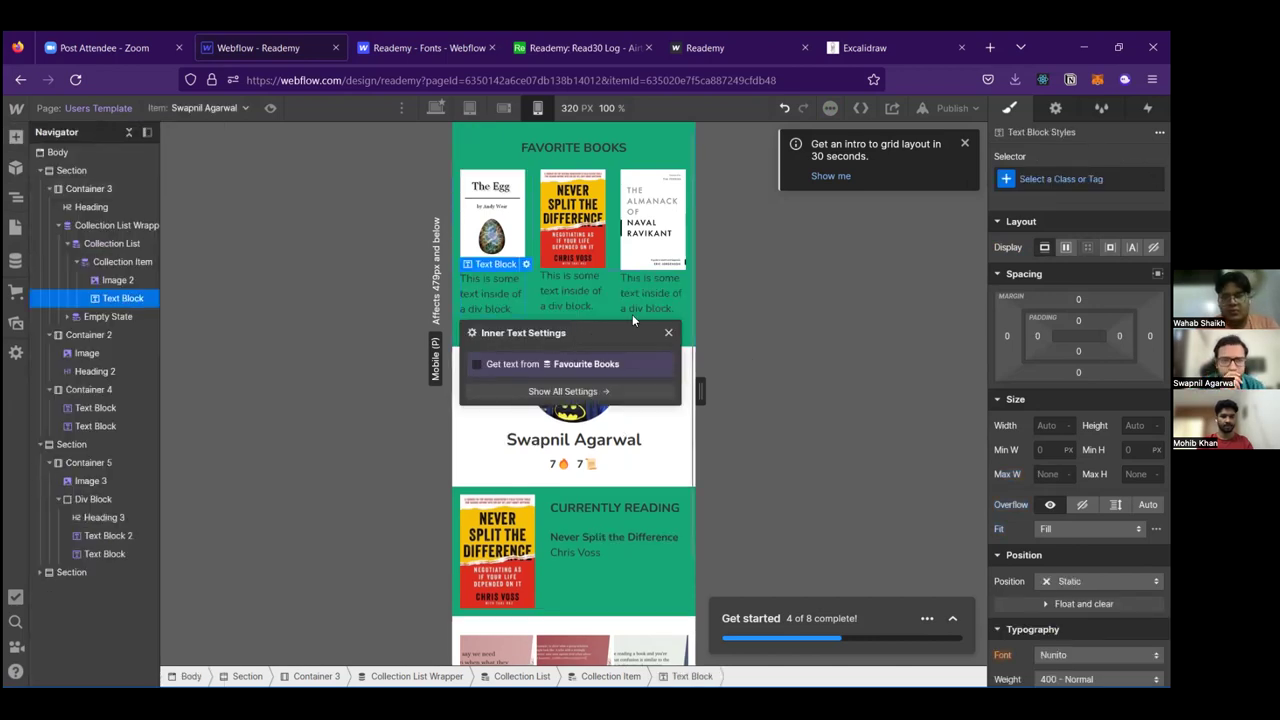
key("Escape")
double_click(508, 298)
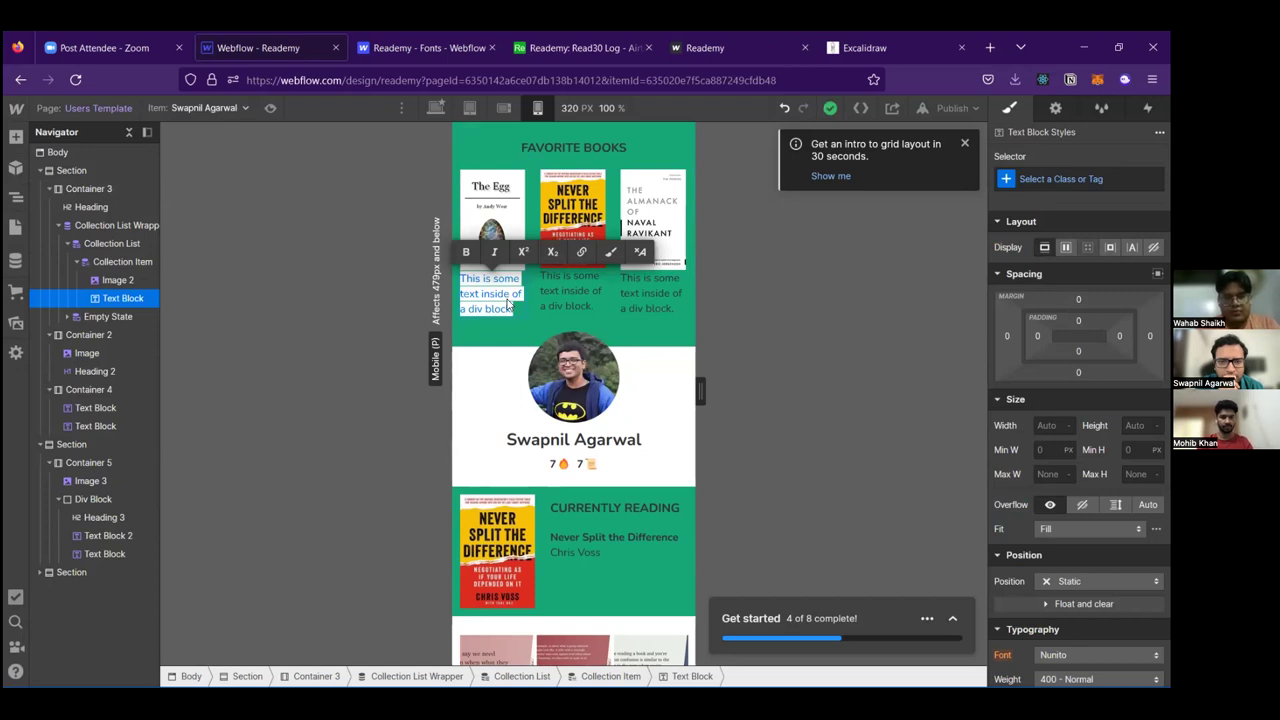
Replace the placeholder text with a red heart emoji from the emoji picker.
key("super+period")
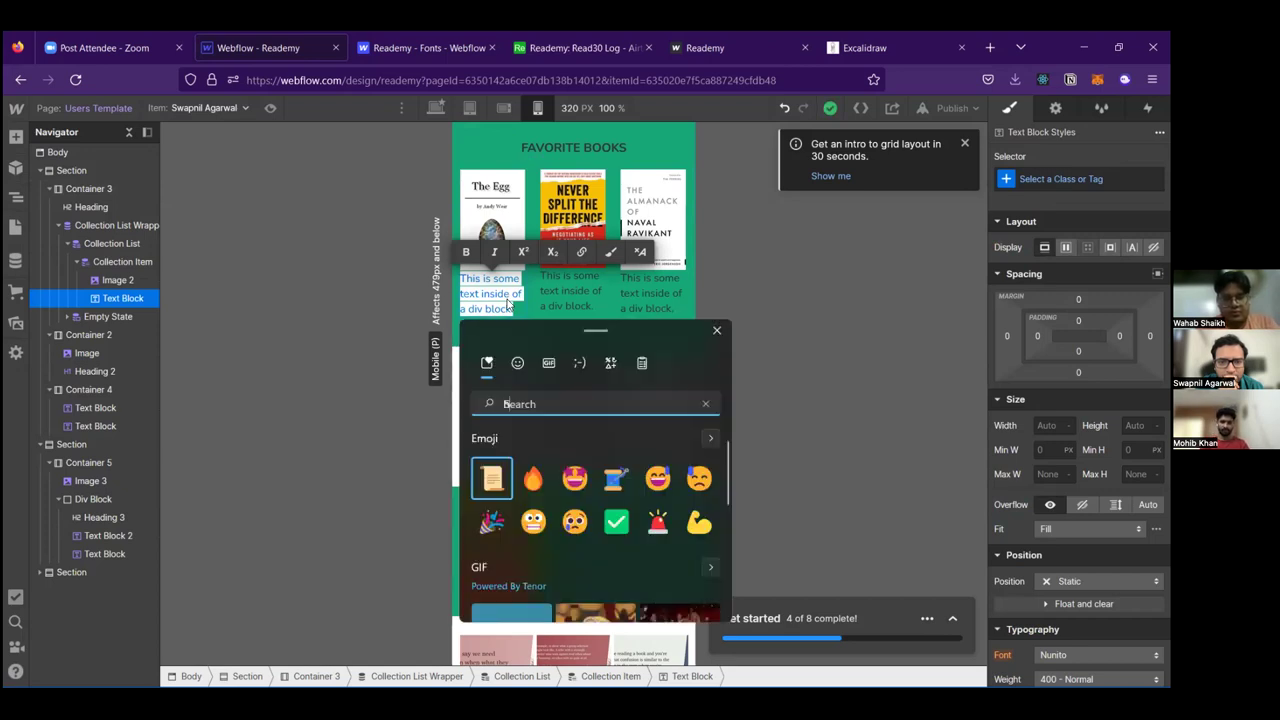
type("heart")
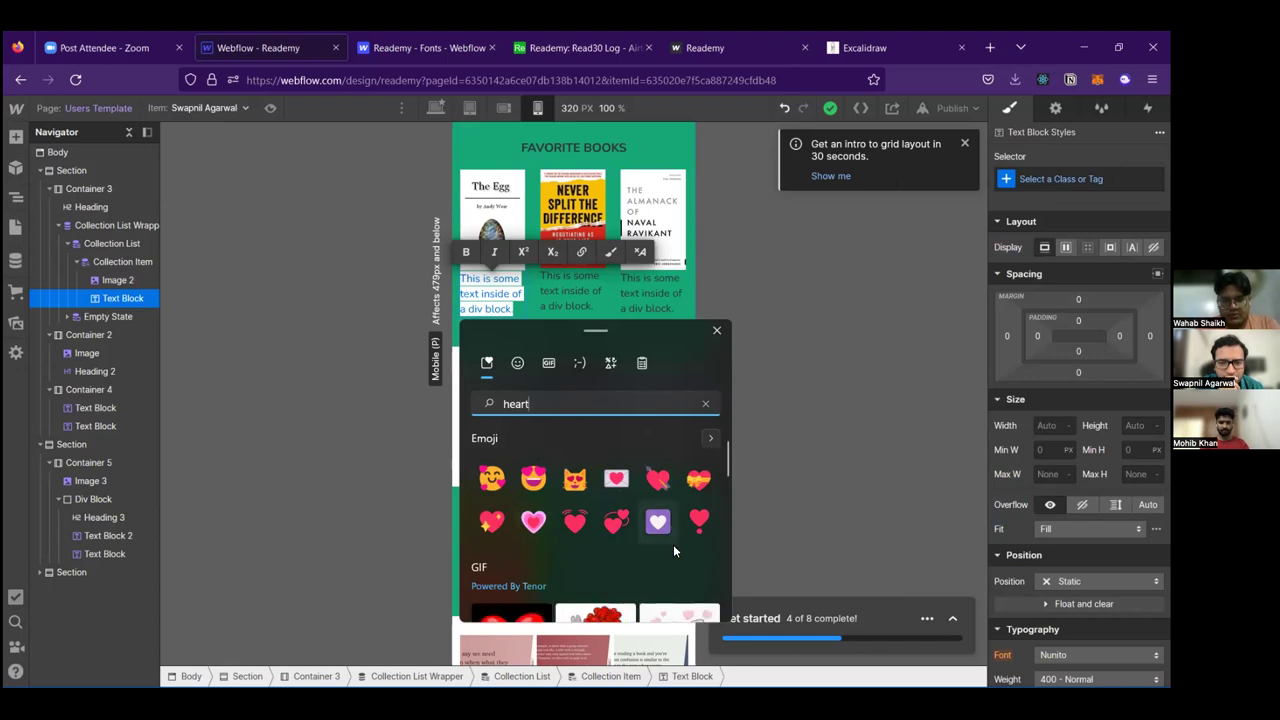
scroll(673, 544, "down", 1)
scroll(673, 551, "up", 1)
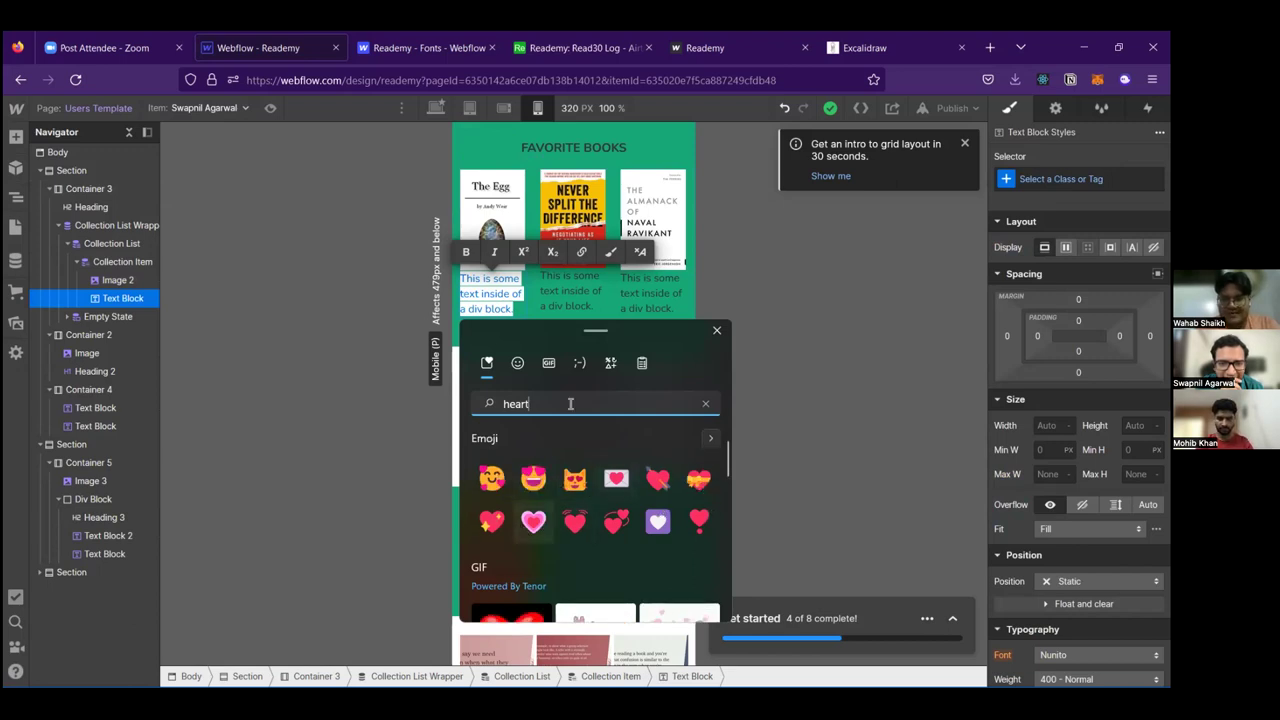
key("BackSpace")
key("BackSpace")
key("BackSpace")
key("BackSpace")
key("BackSpace")
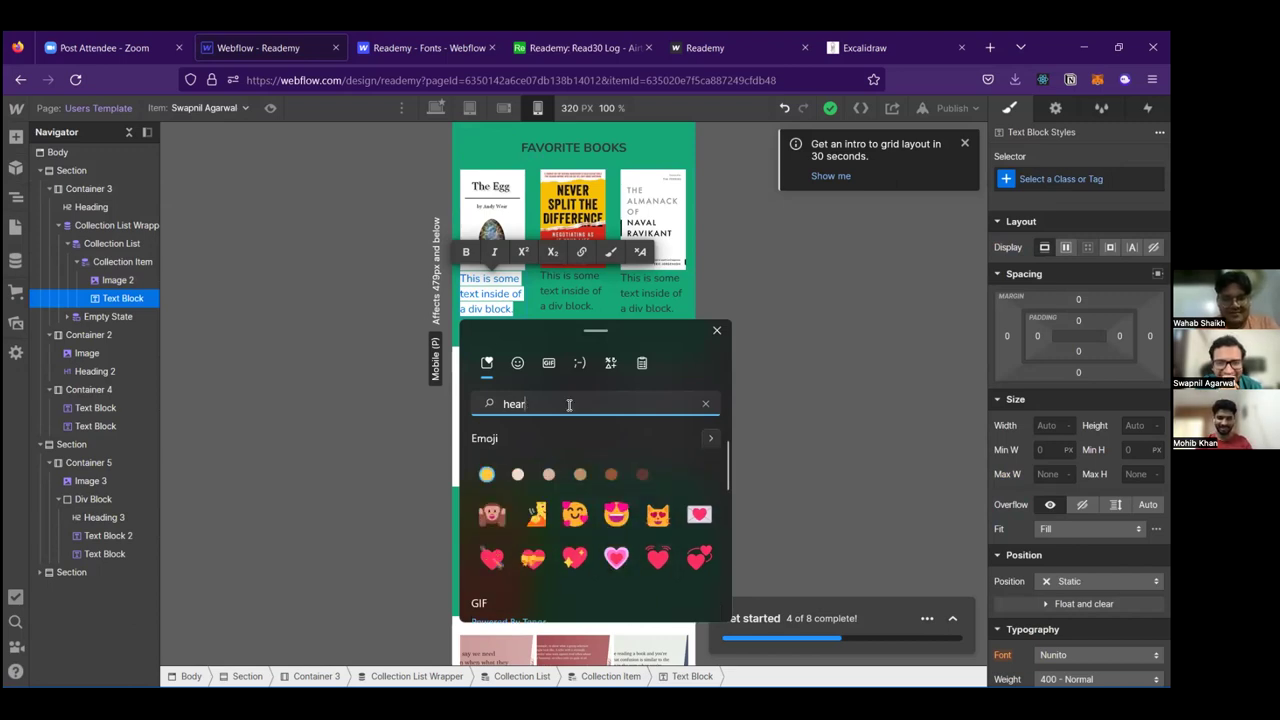
type("love")
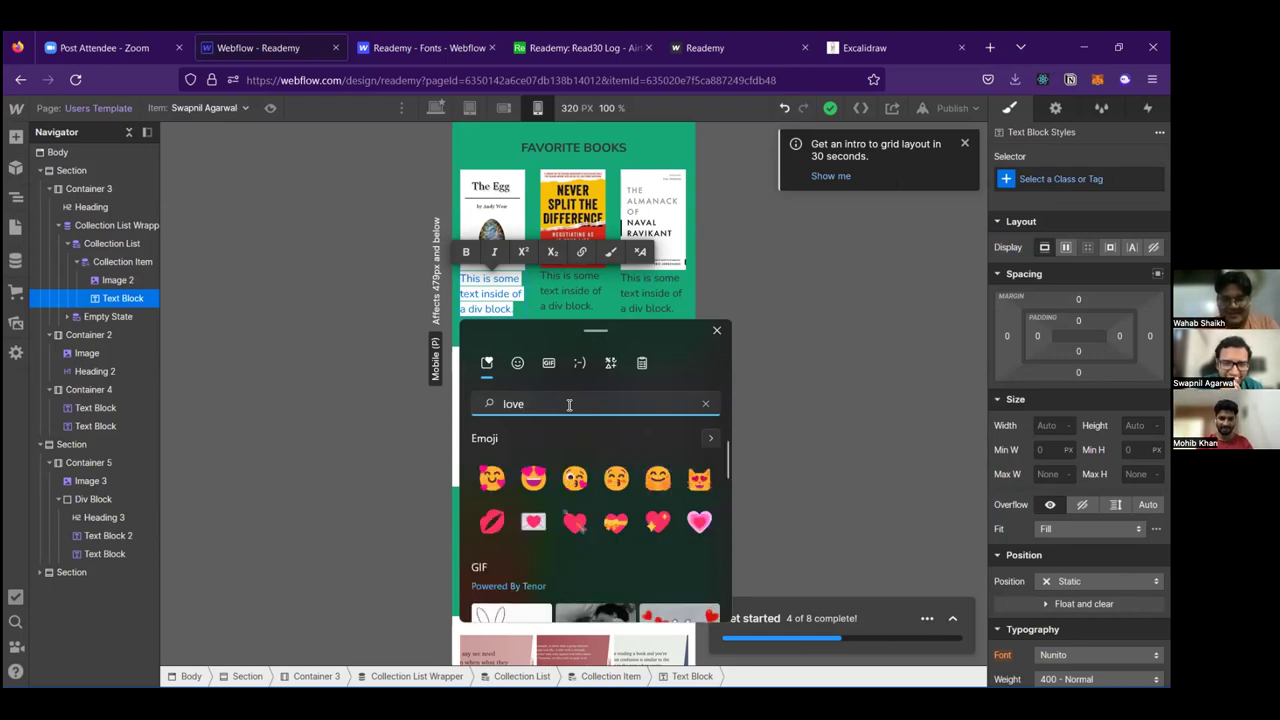
key("BackSpace")
key("BackSpace")
key("BackSpace")
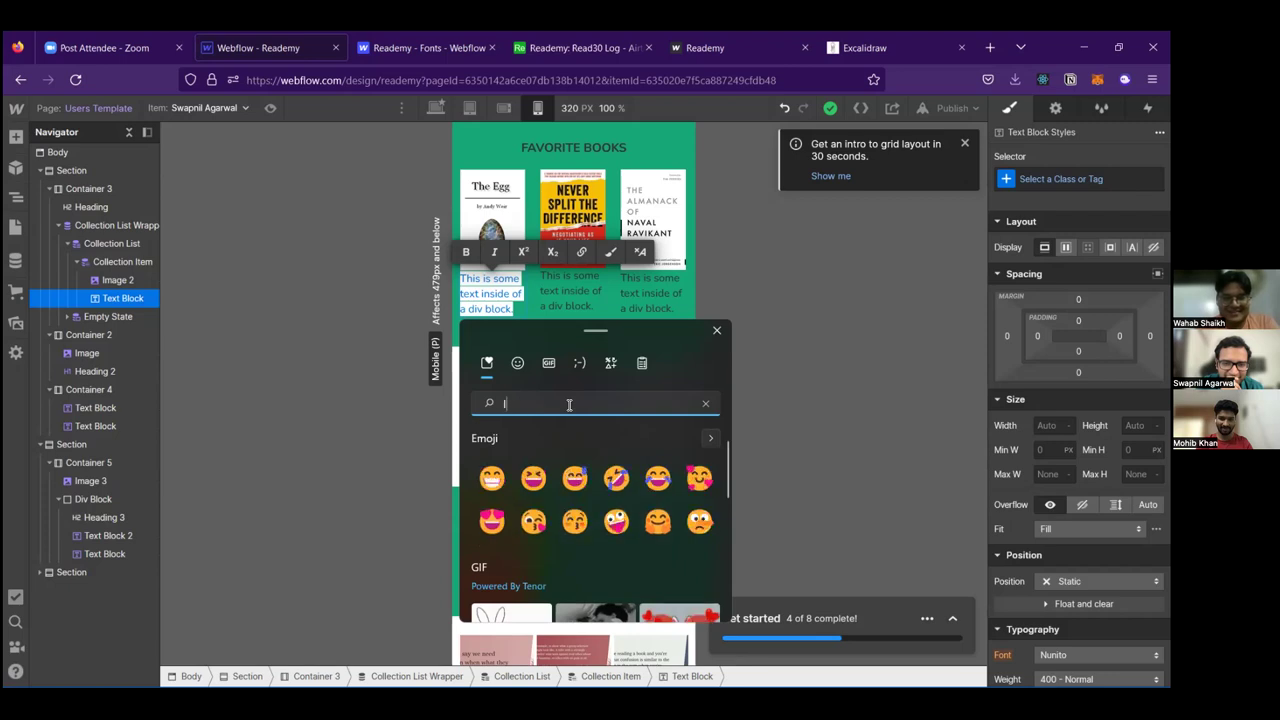
key("BackSpace")
left_click(514, 363)
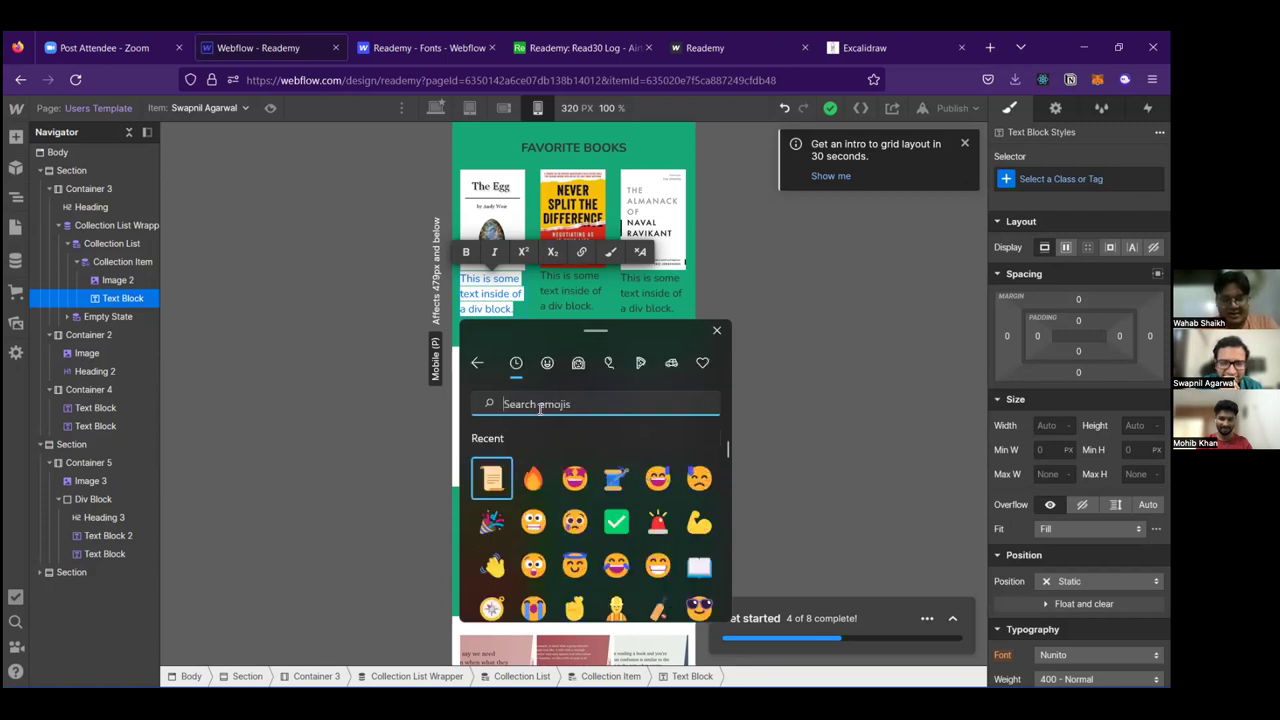
type("heart")
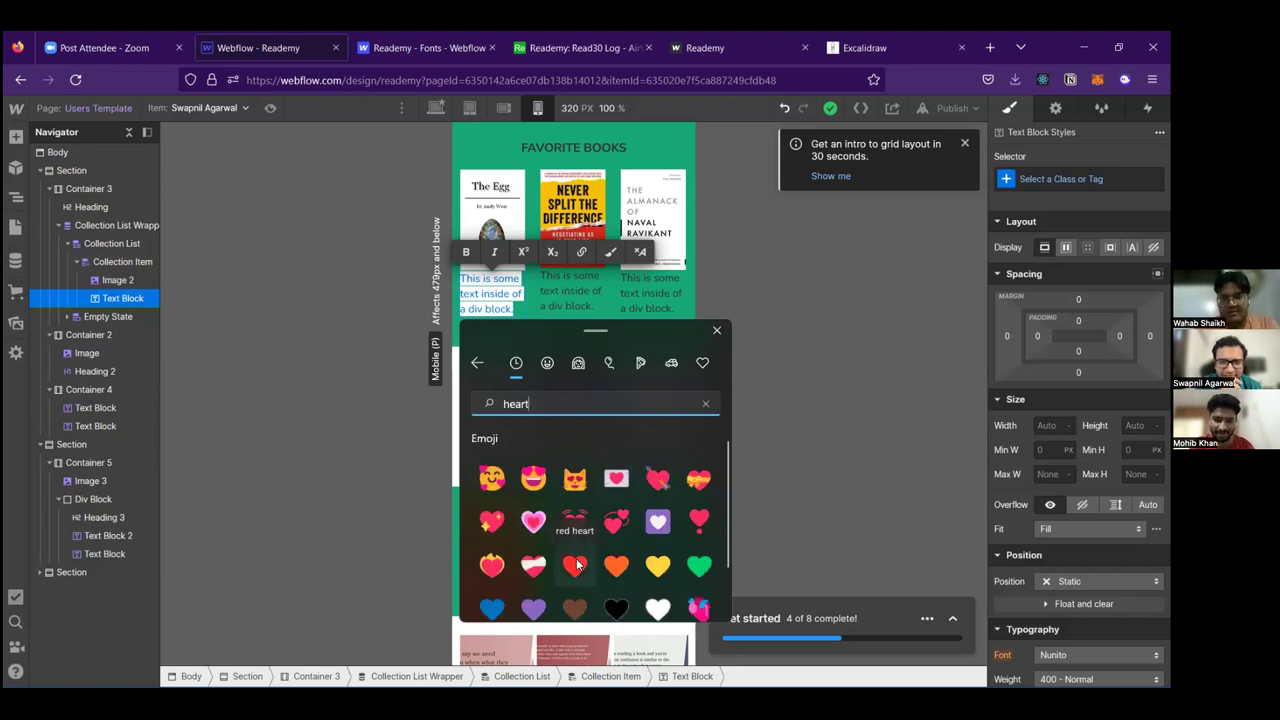
left_click(575, 565)
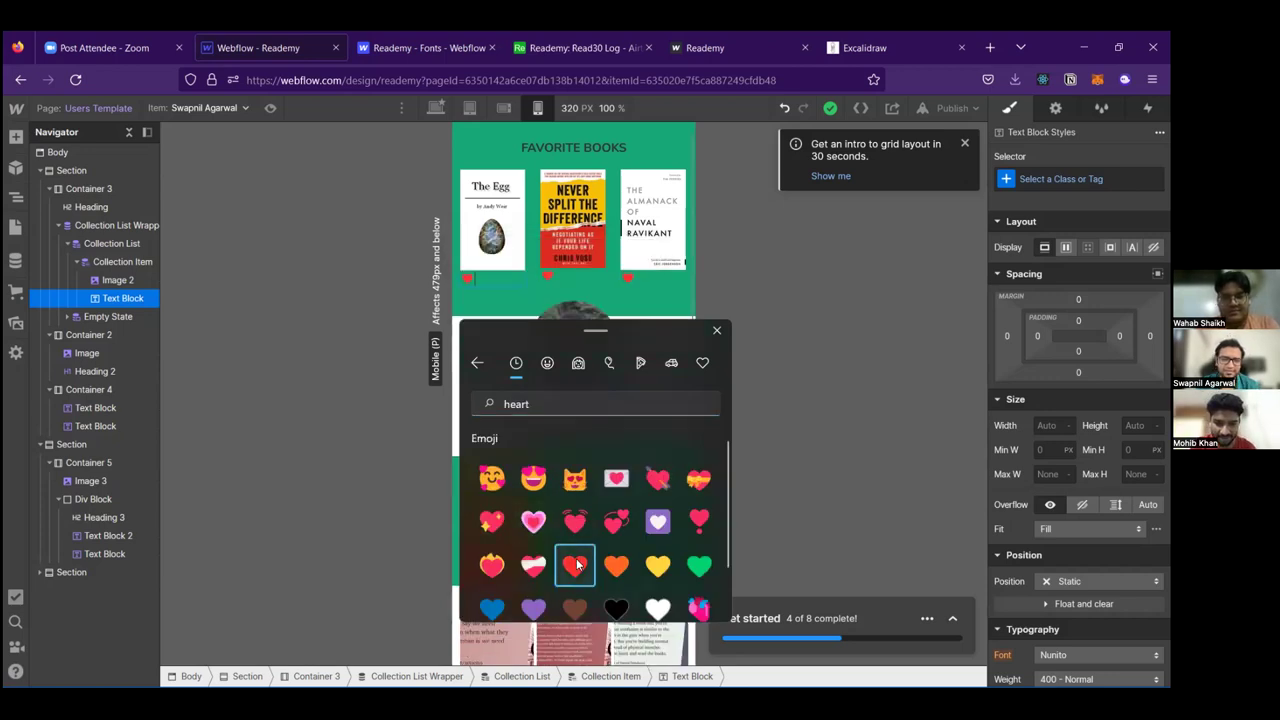
left_click(716, 332)
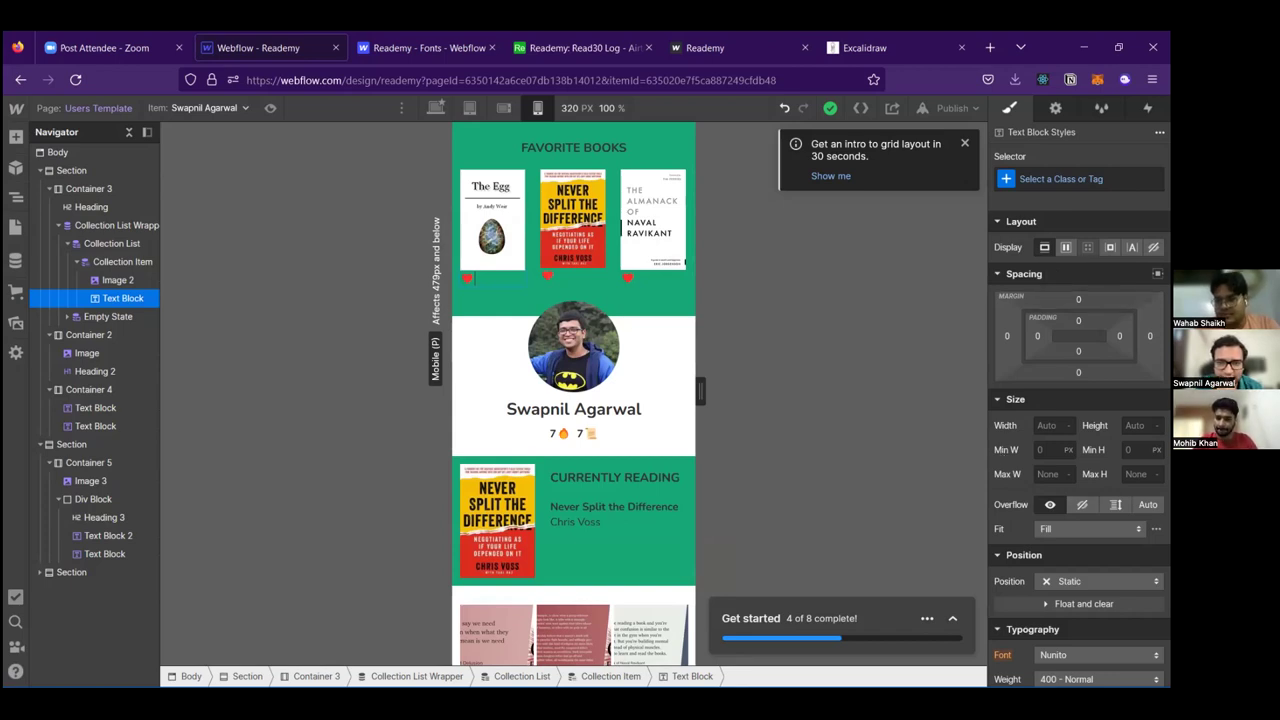
Absolutely position the heart top-right, 10% from the right edge, and delete the Favorite Books heading.
left_click(1075, 580)
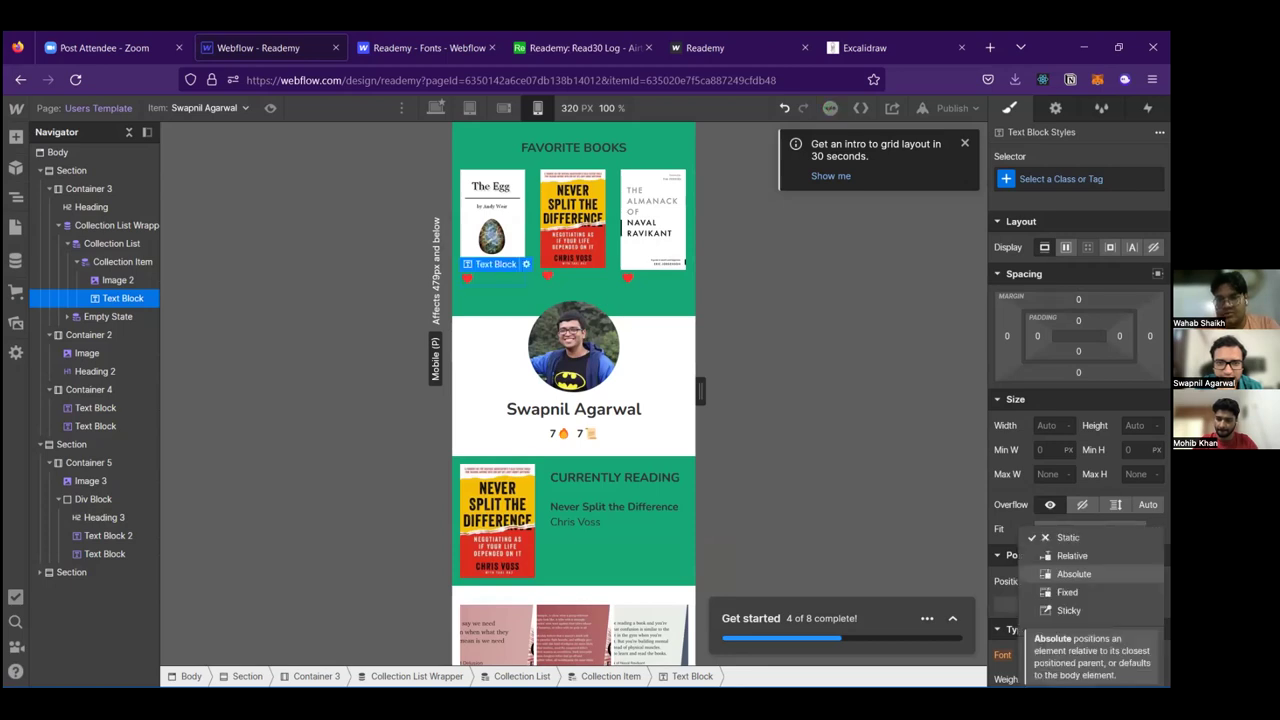
left_click(1074, 574)
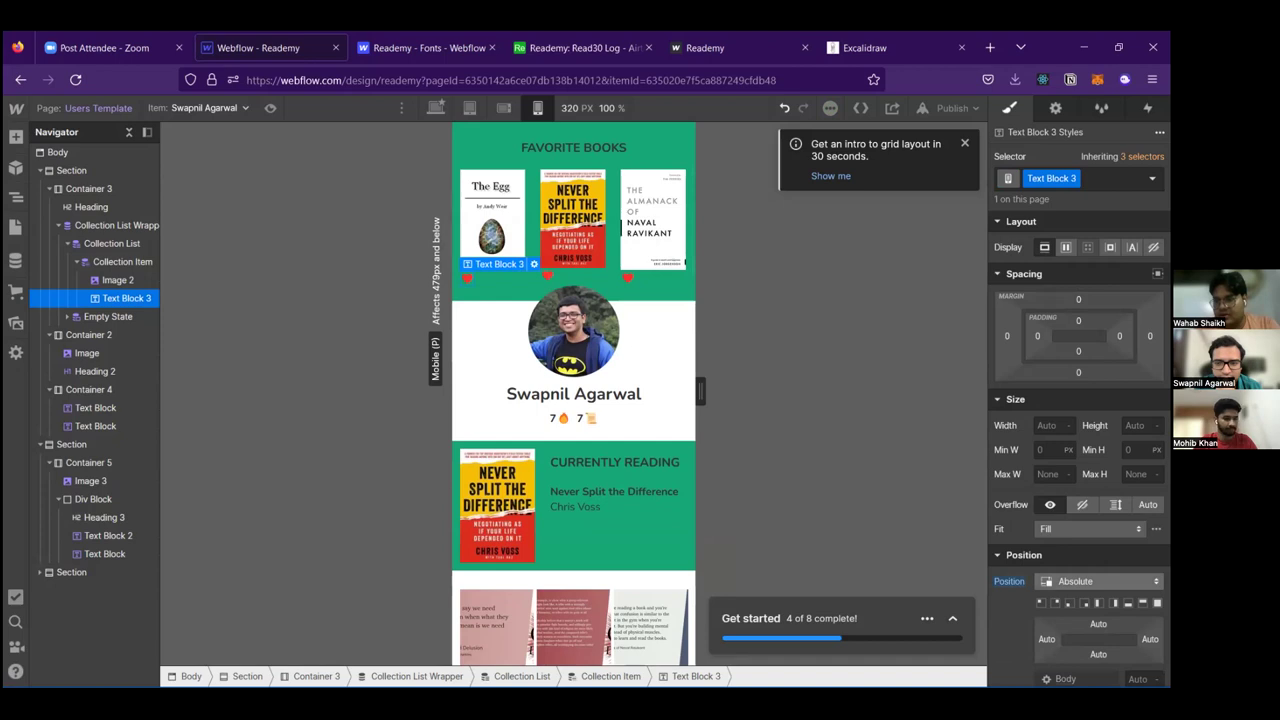
scroll(1078, 450, "down", 2)
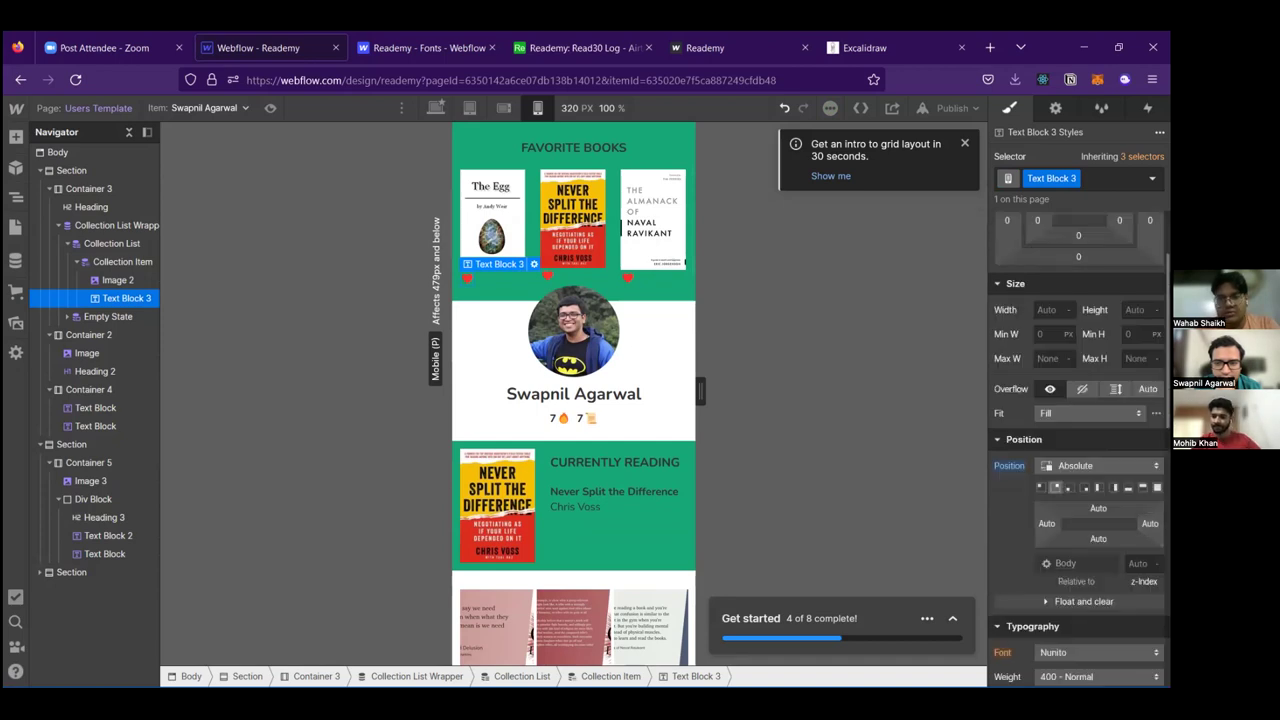
left_click(1055, 487)
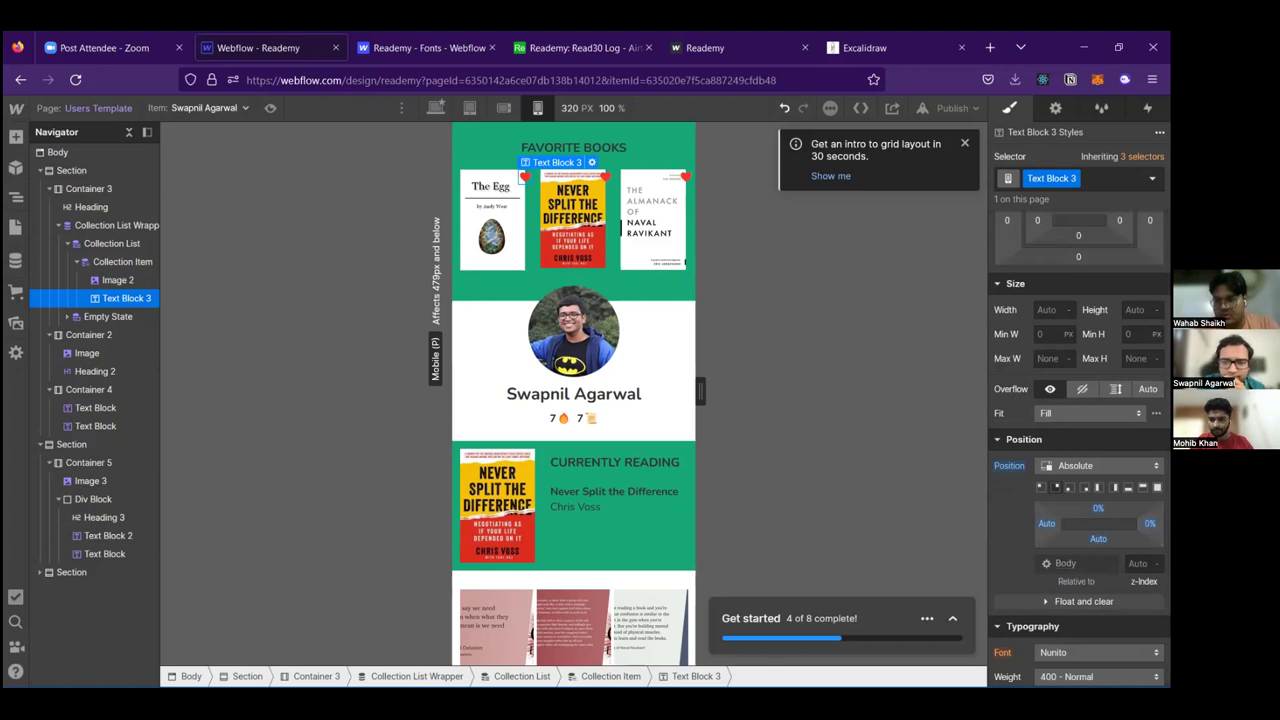
left_click(1149, 523)
left_click(1088, 572)
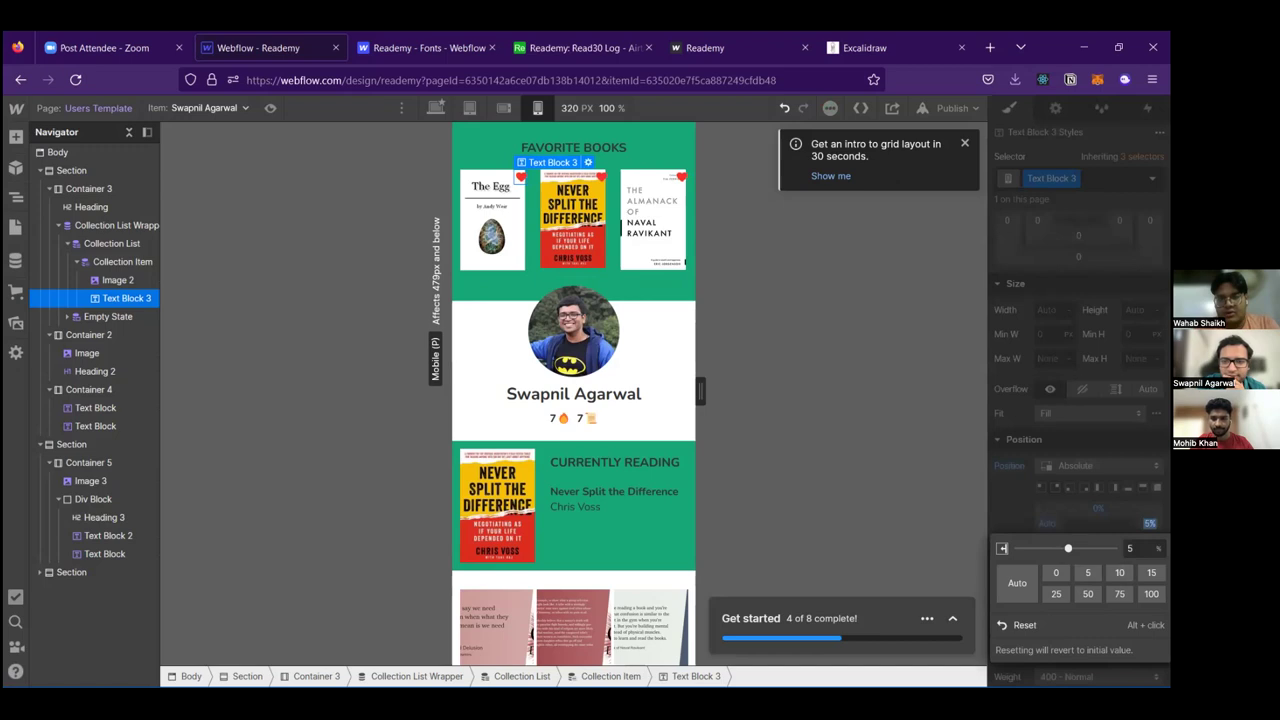
left_click(1119, 572)
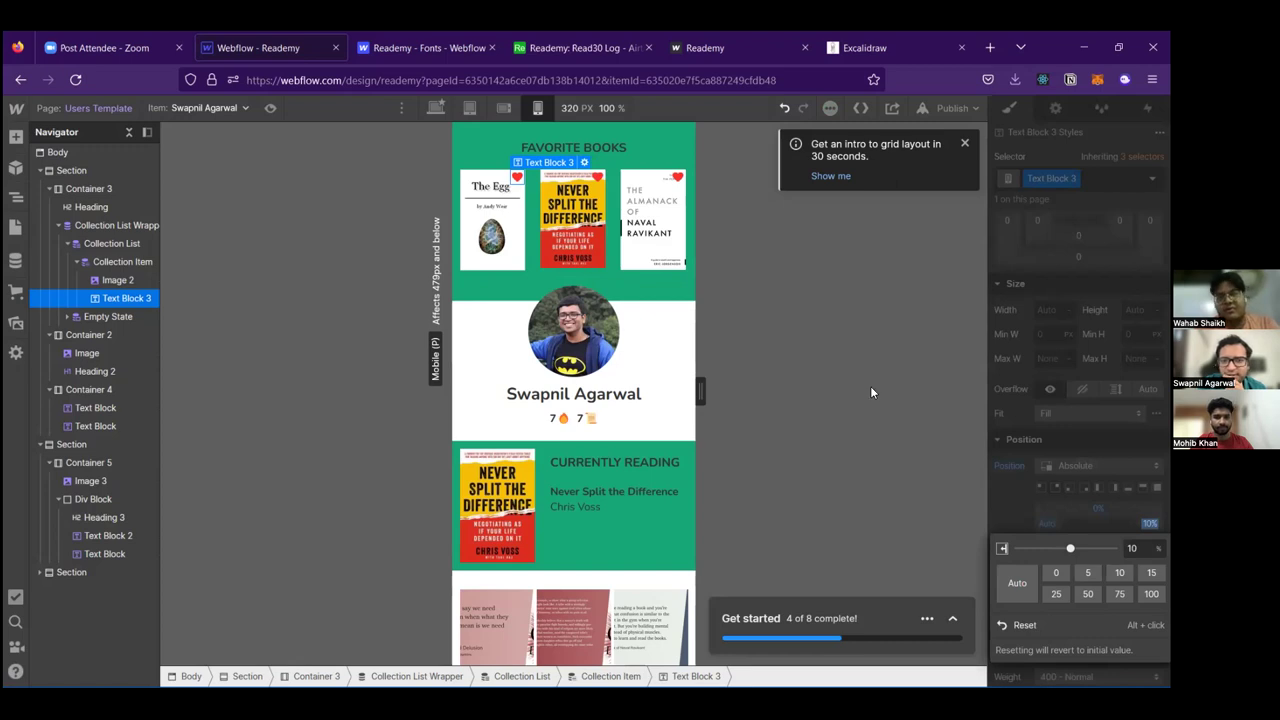
left_click(606, 148)
key("Delete")
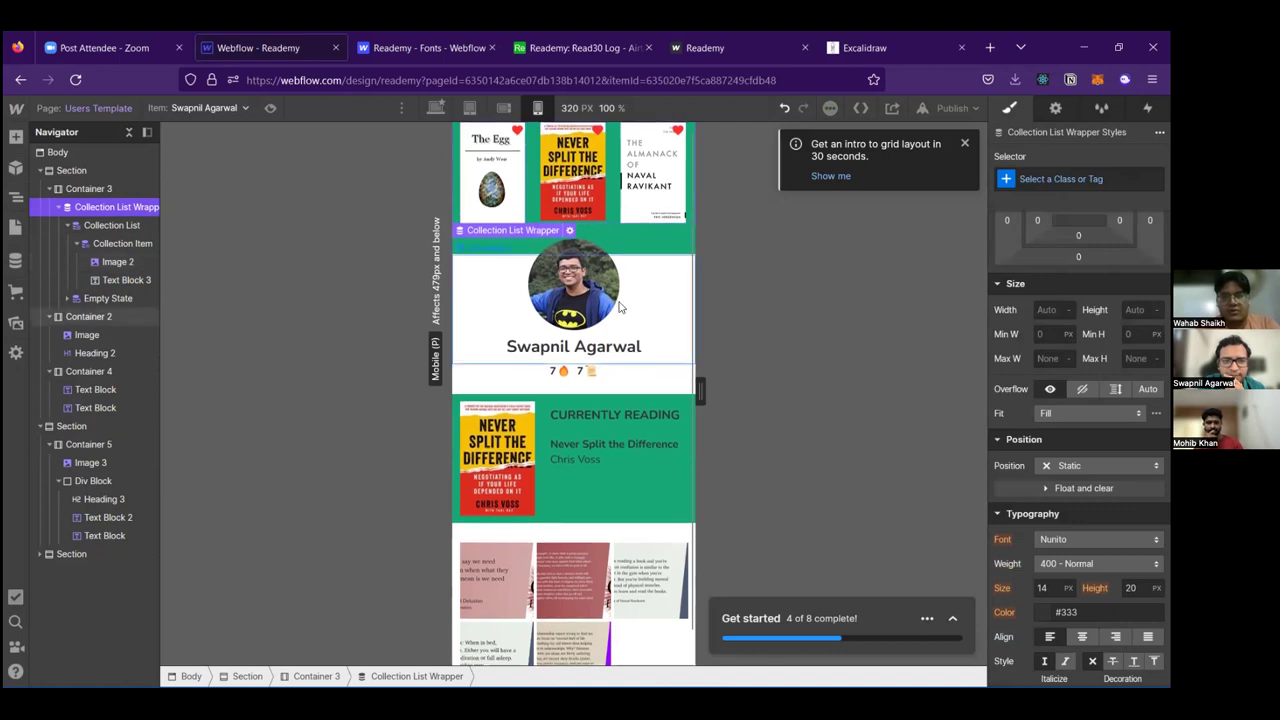
Give the favourite books container 20 px top padding.
left_click(97, 190)
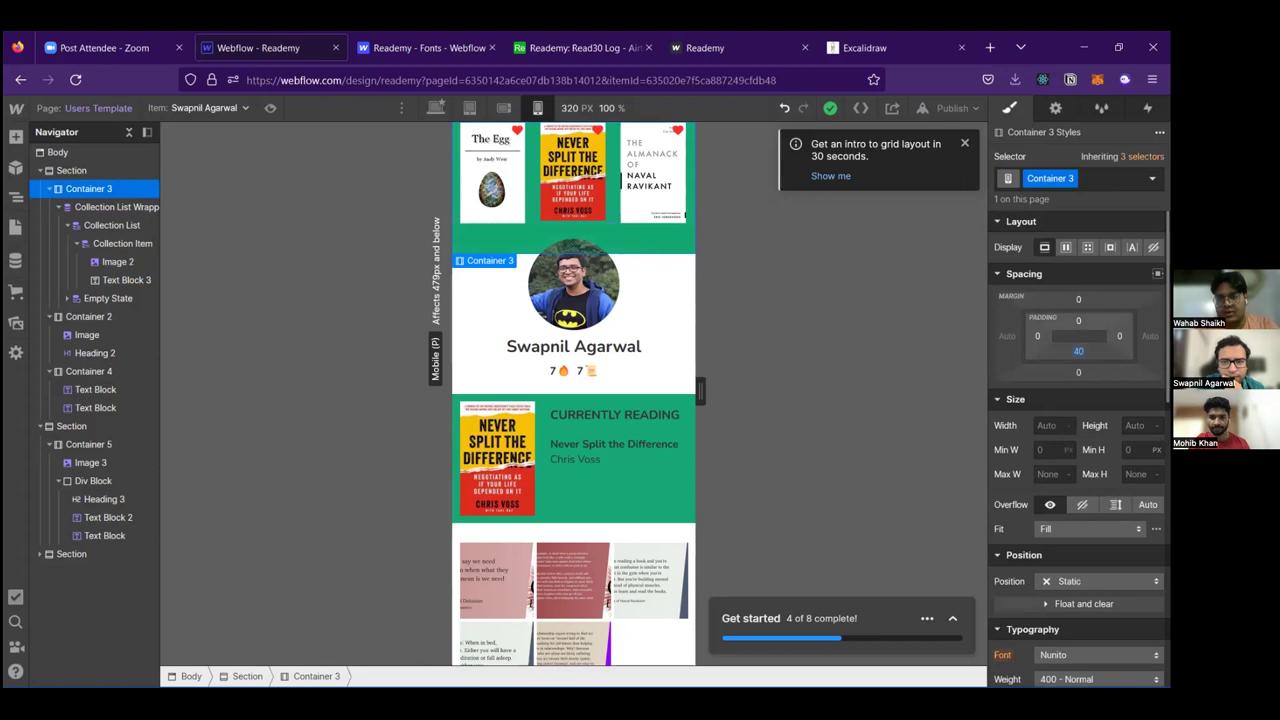
left_click(1078, 351)
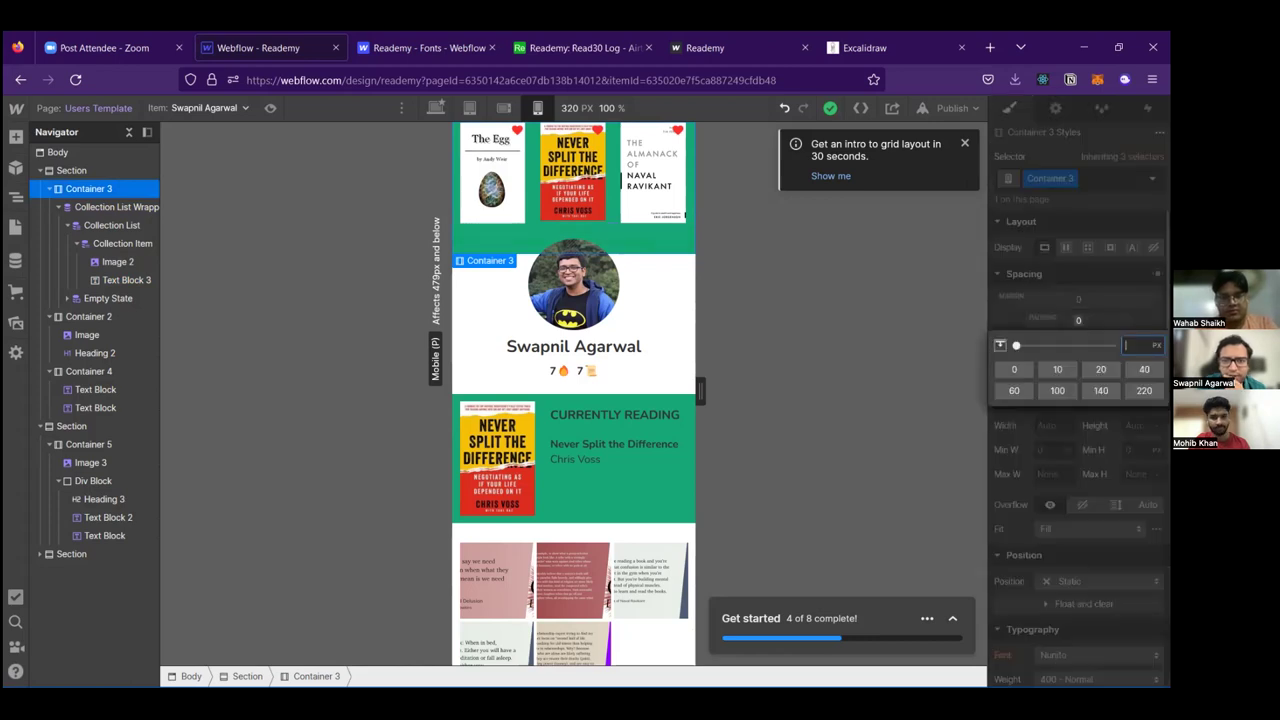
left_click(1100, 369)
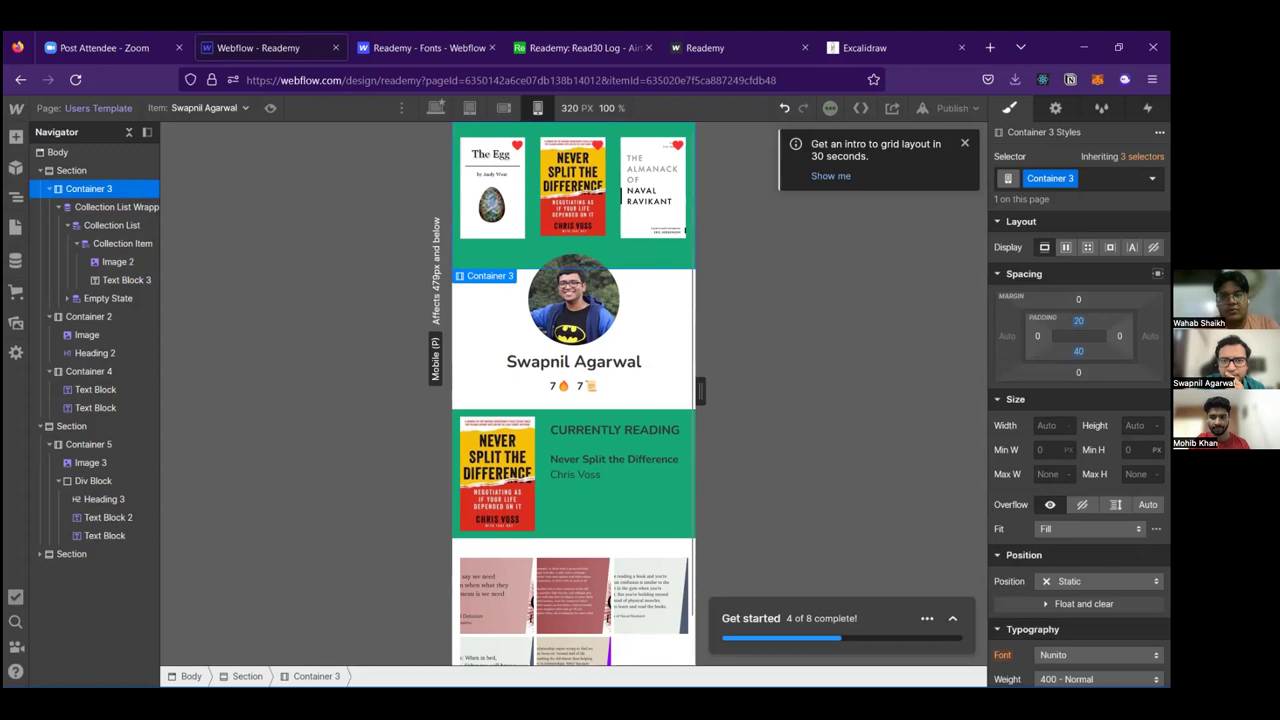
Set the profile photo's top margin to -32 px so it overlaps the band above.
left_click(605, 289)
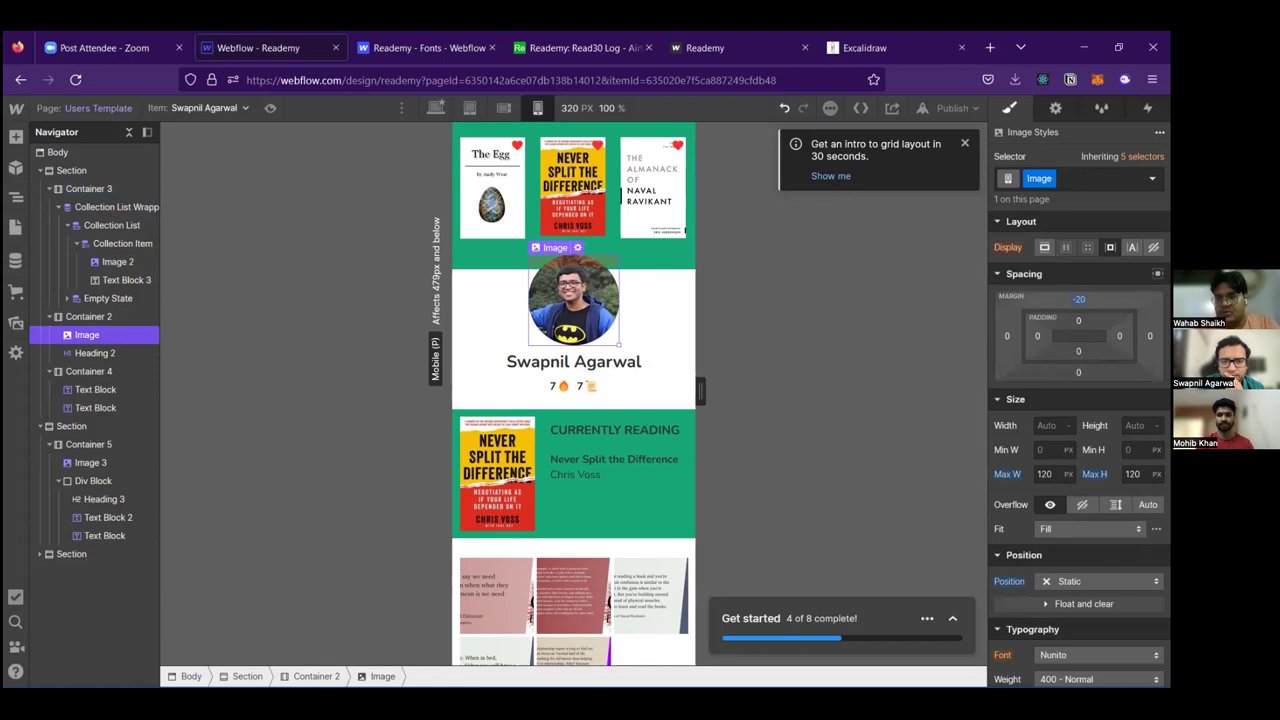
left_click(1078, 299)
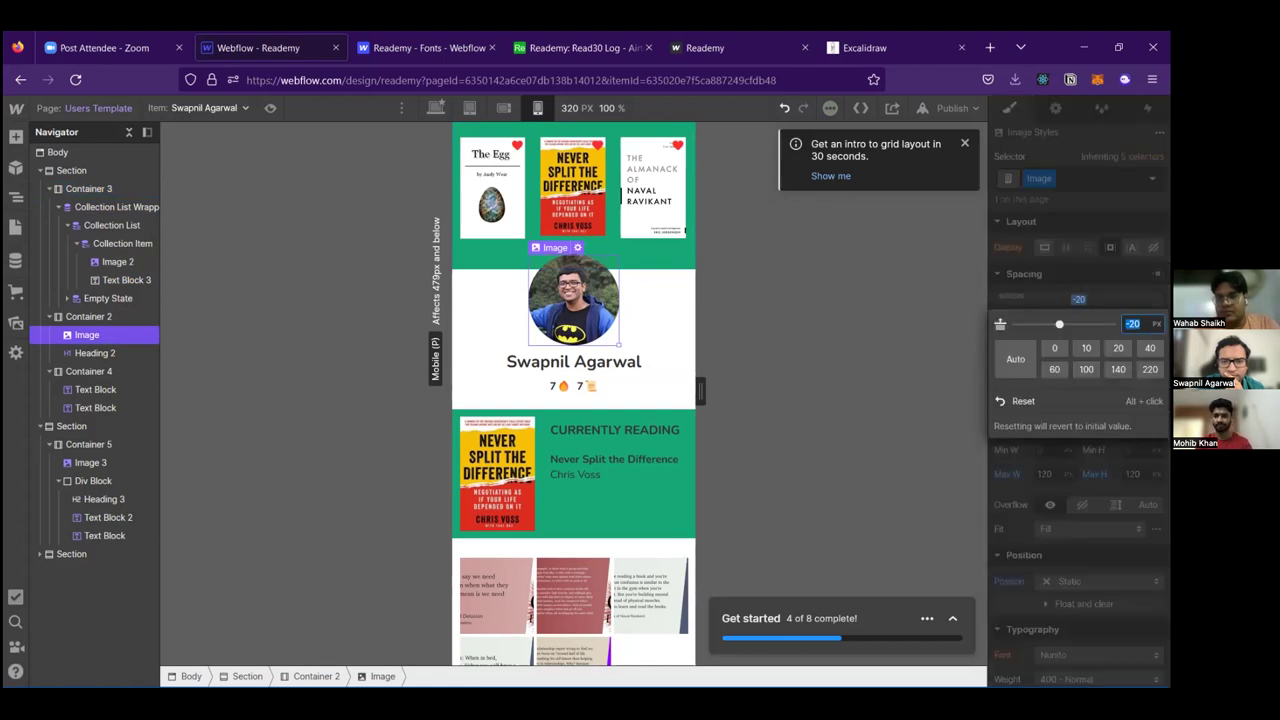
left_click(1132, 324)
type("40")
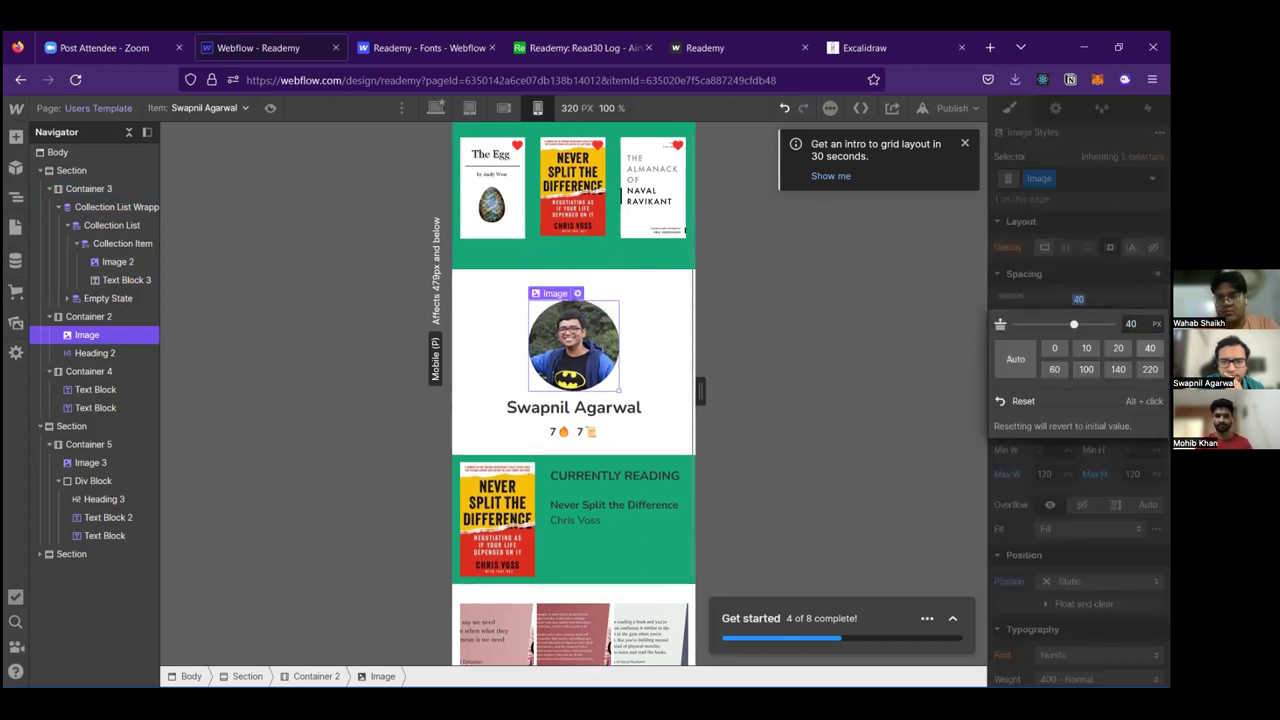
left_click(1128, 324)
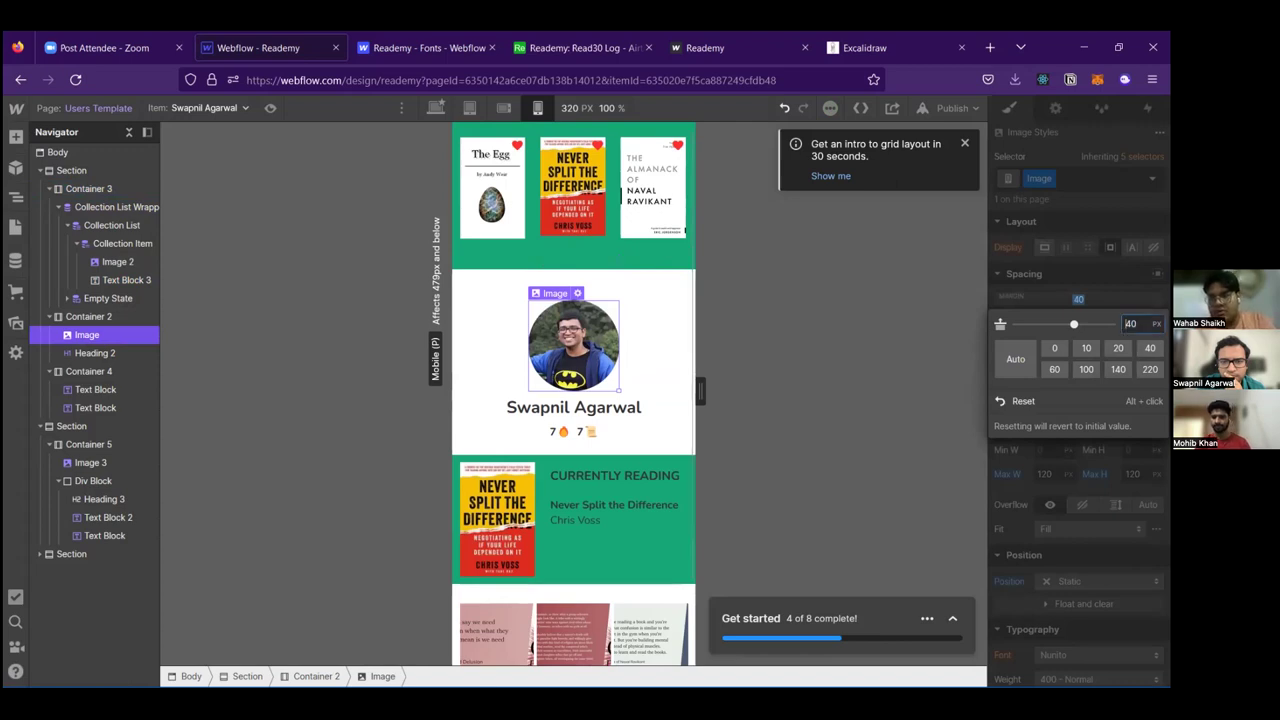
type("-")
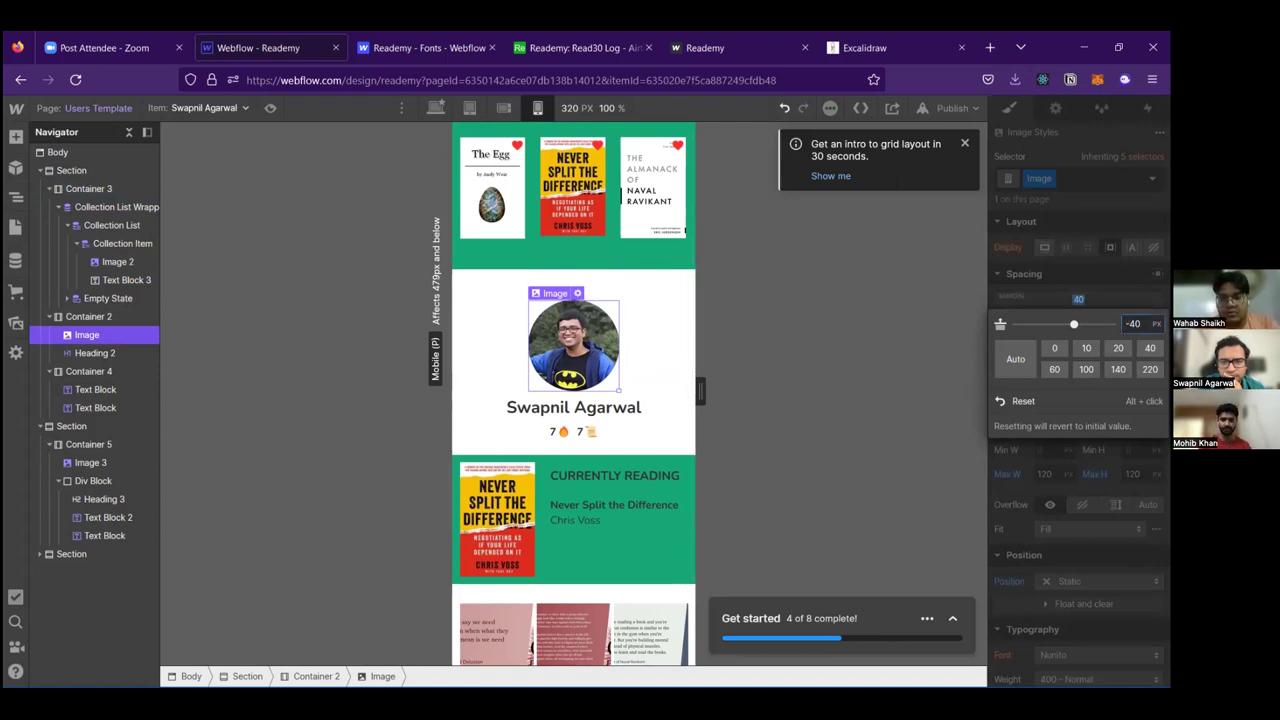
key("Return")
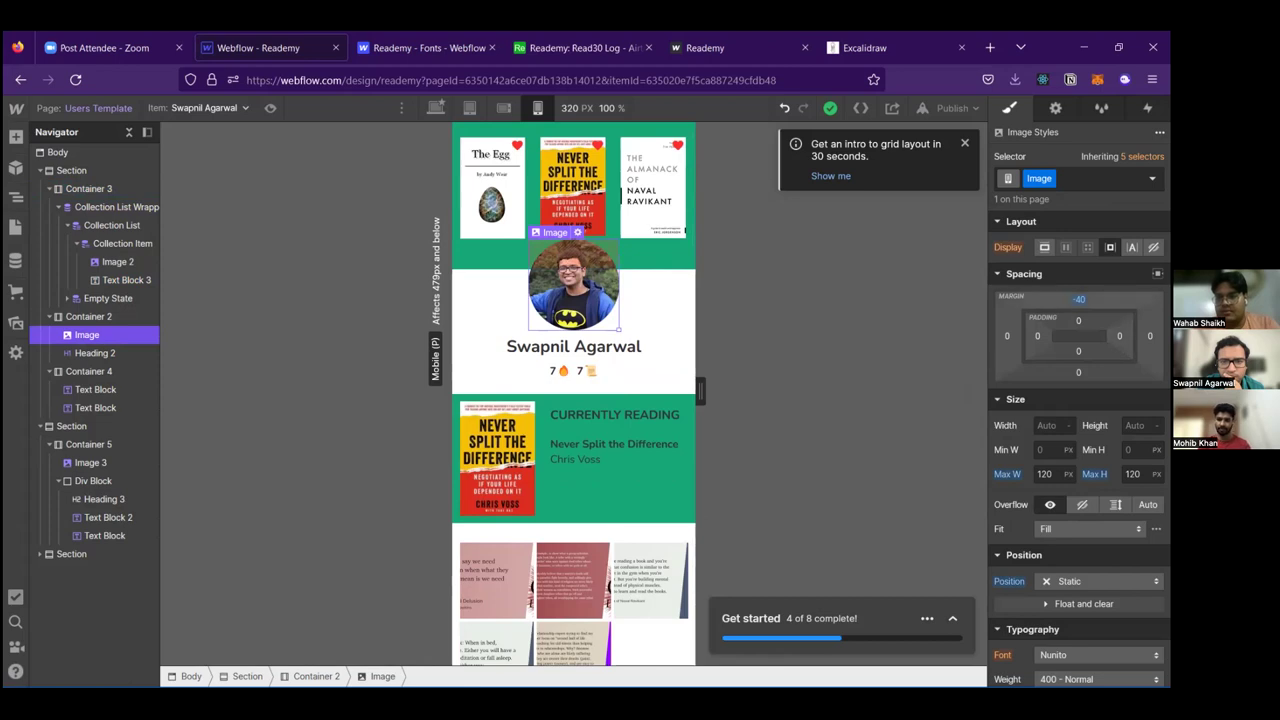
left_click(1078, 299)
left_click(1141, 323)
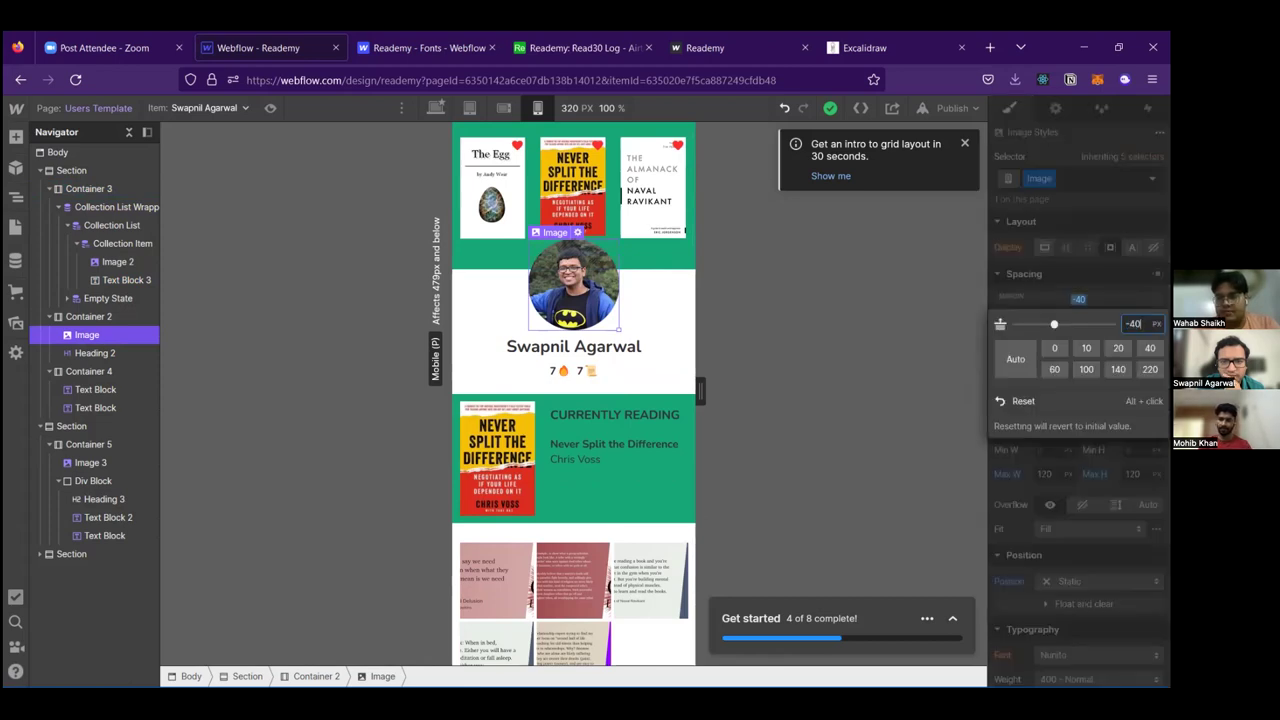
key("BackSpace")
key("BackSpace")
type("30")
key("Return")
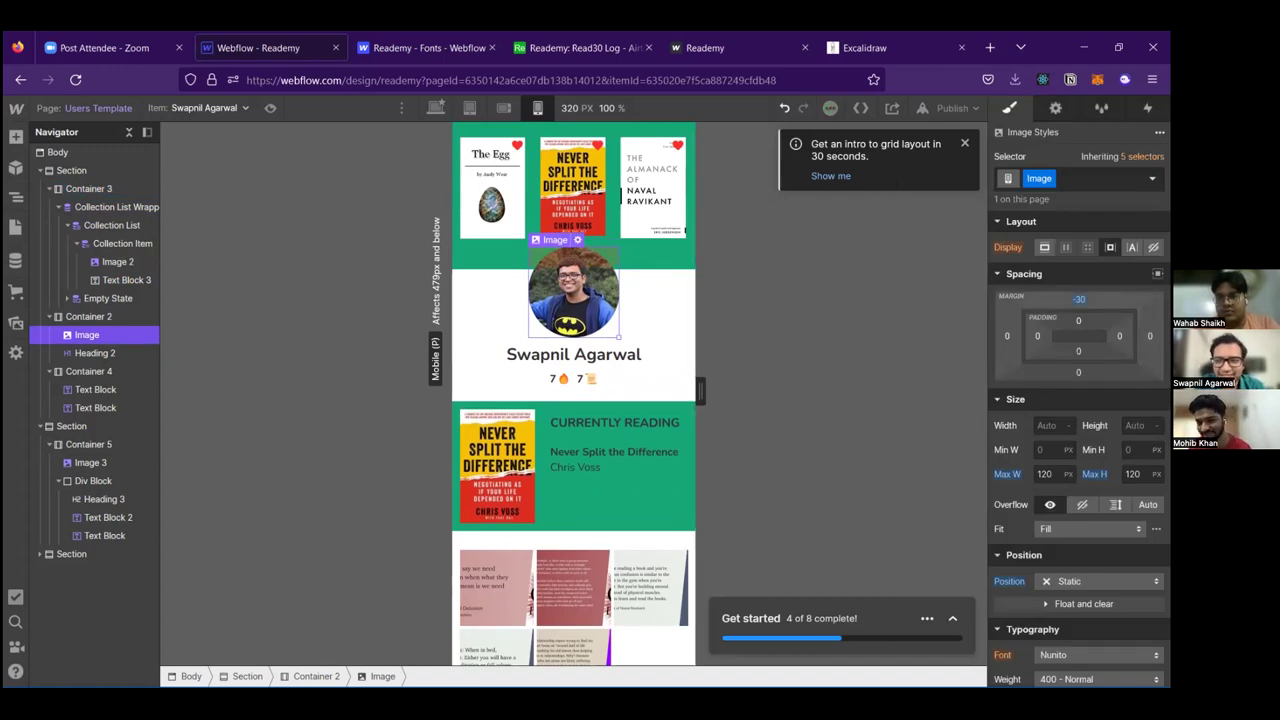
left_click(1078, 299)
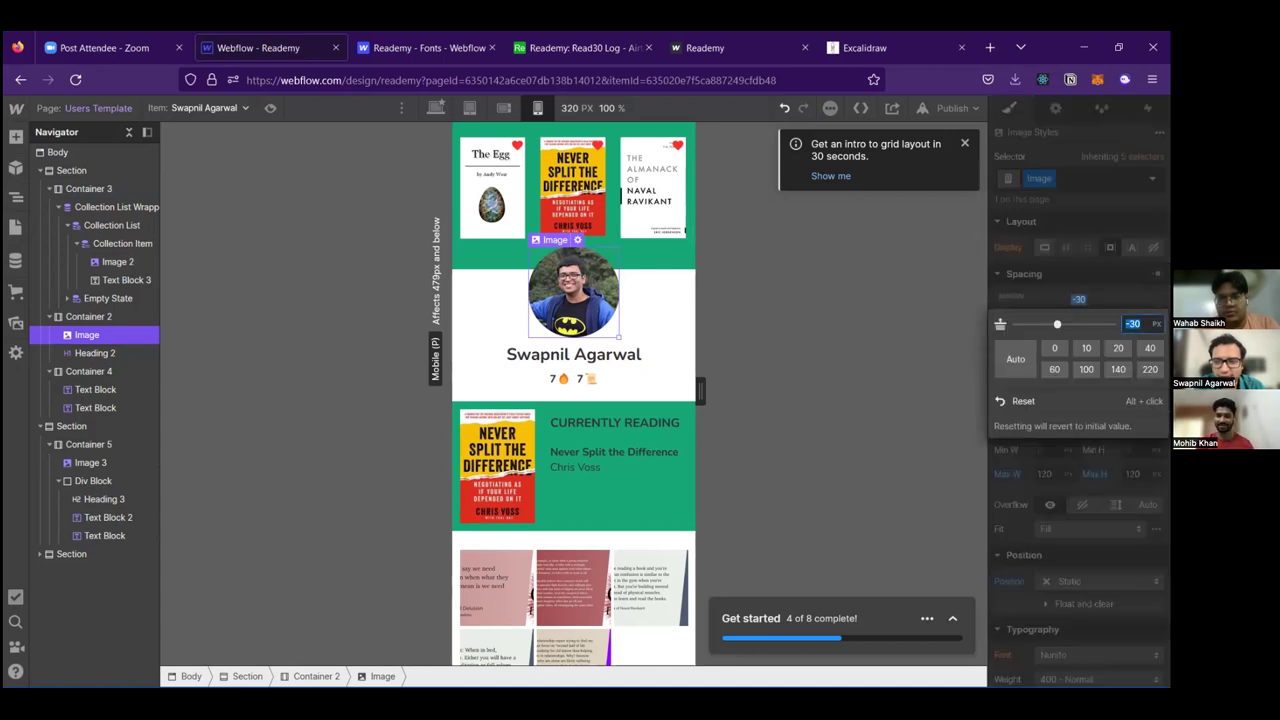
type("-32")
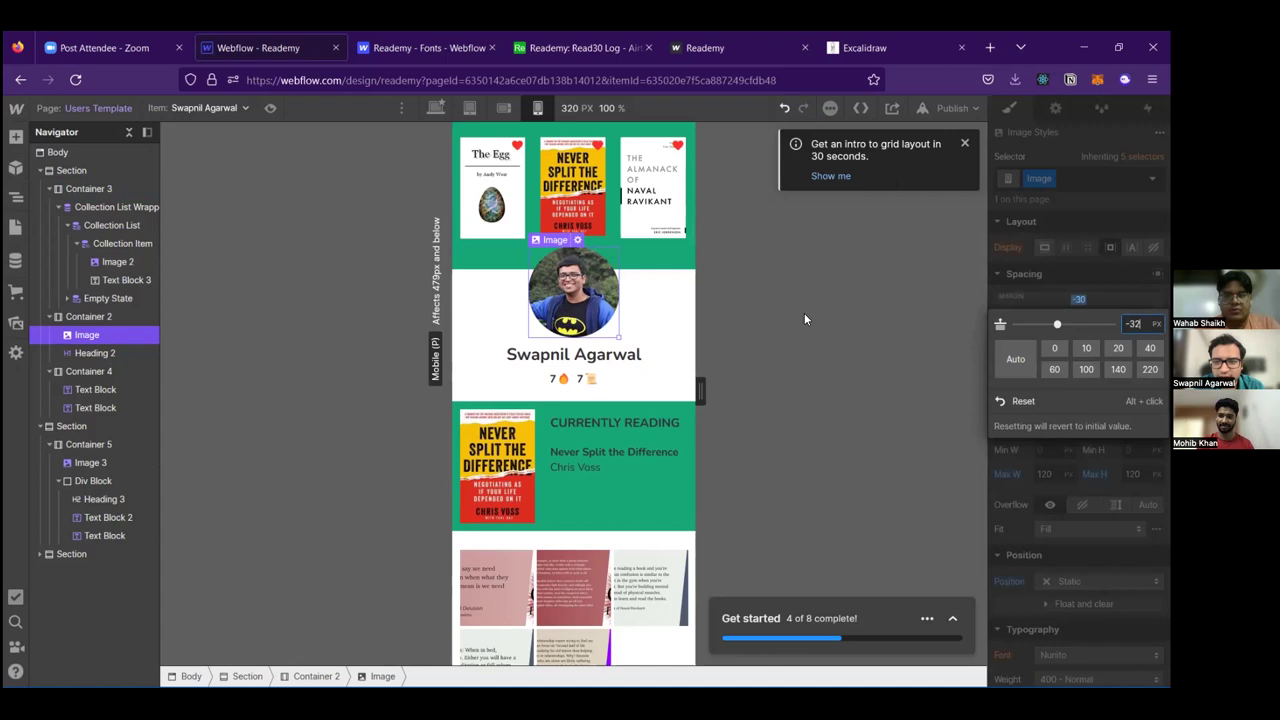
key("Return")
left_click(804, 318)
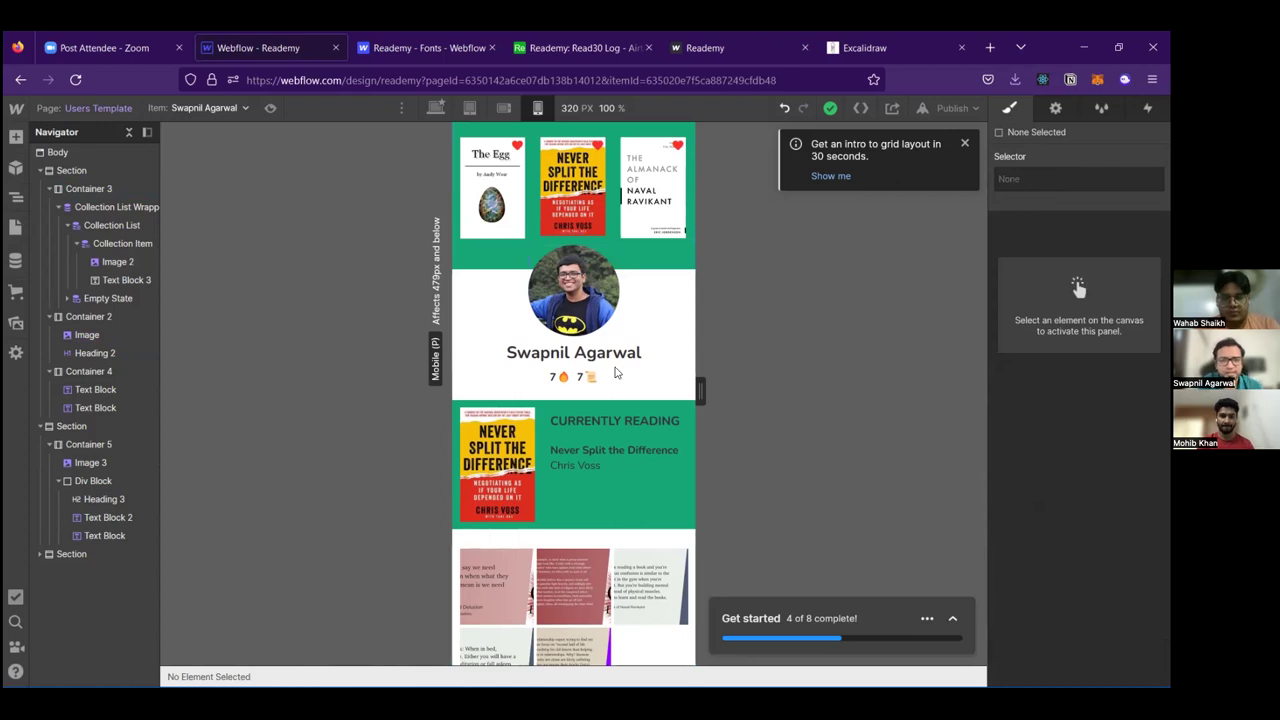
Cap the Currently Reading book cover at a 100 px maximum height.
left_click(522, 498)
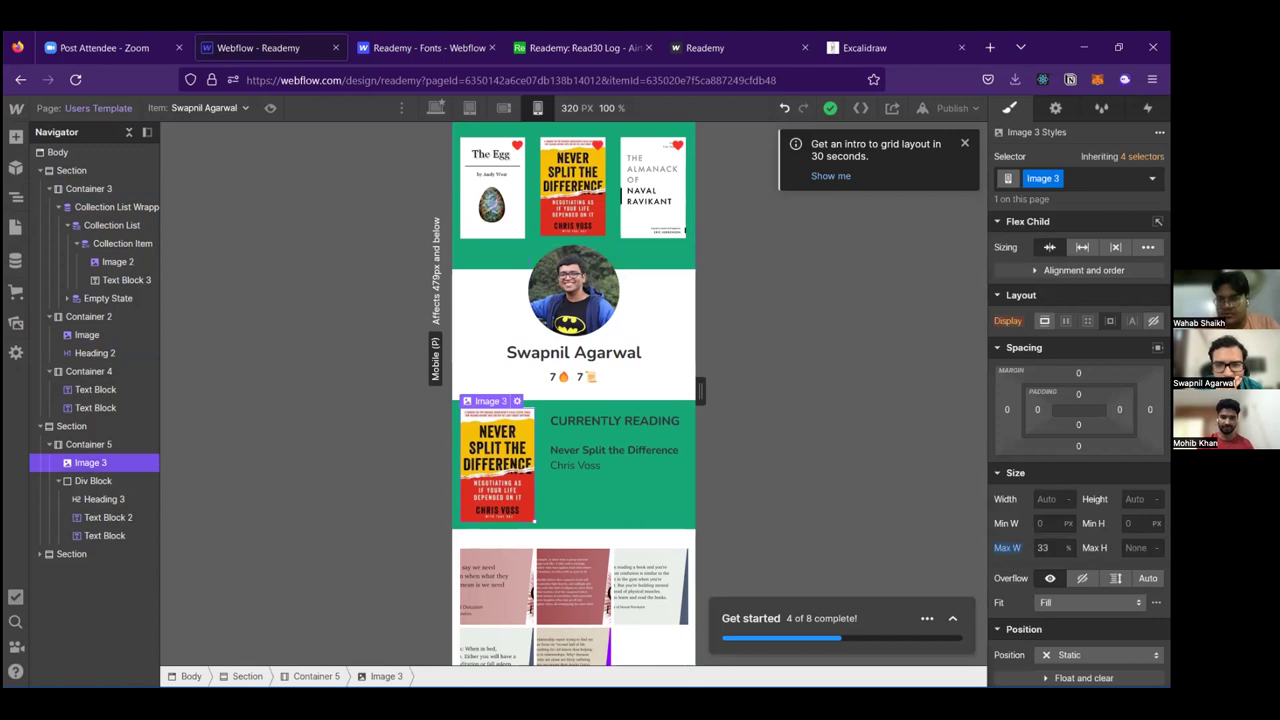
left_click(1140, 547)
type("100")
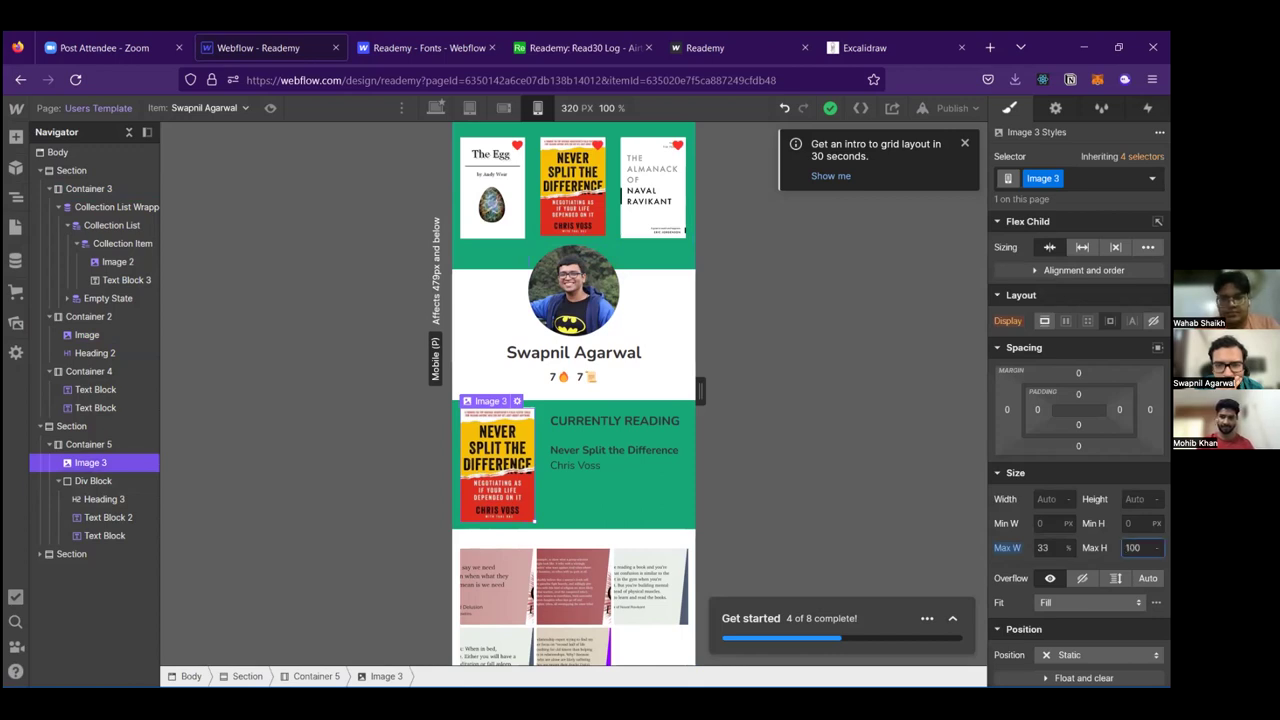
key("Return")
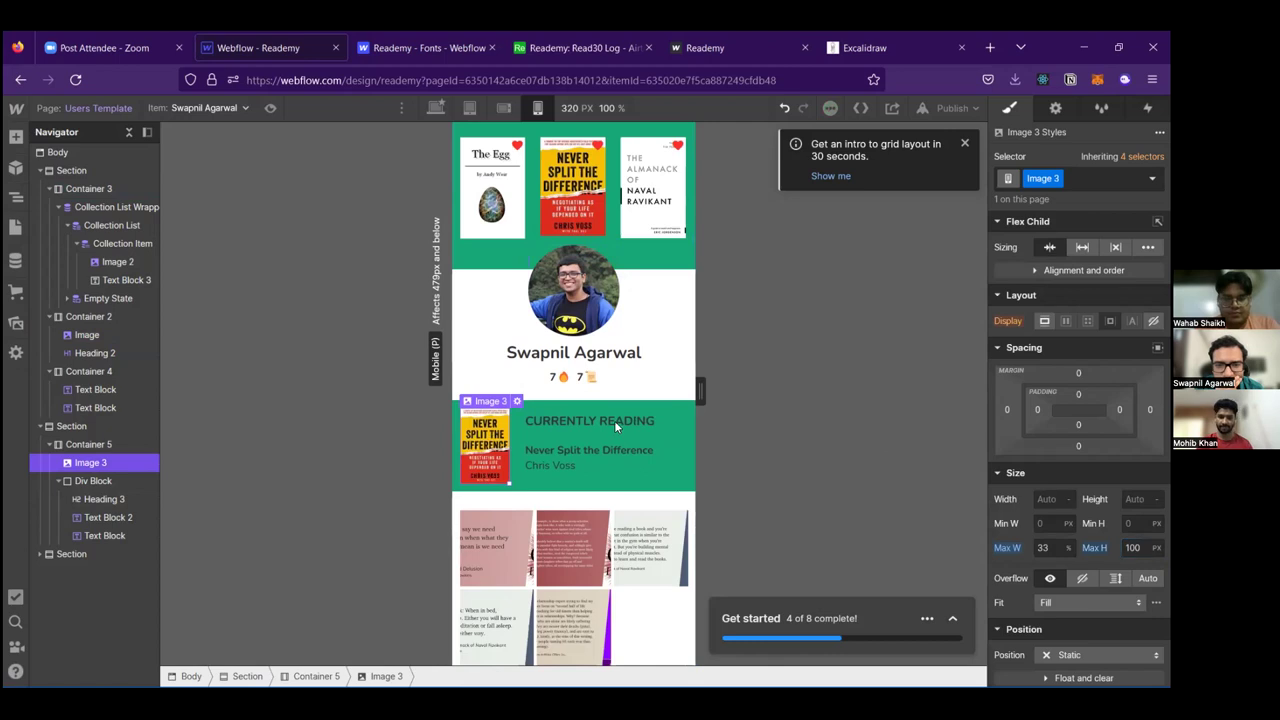
Give the Currently Reading heading 14 px font size, empty line height and 0 bottom margin.
left_click(614, 419)
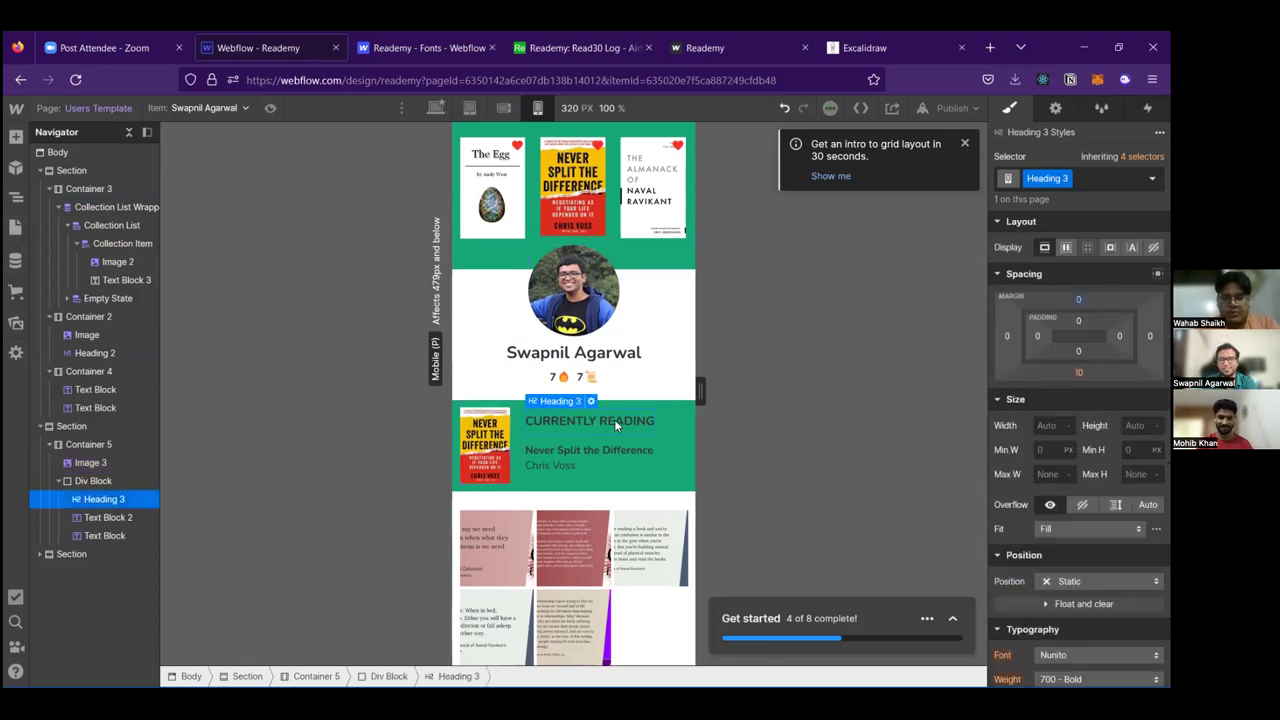
scroll(1078, 420, "down", 2)
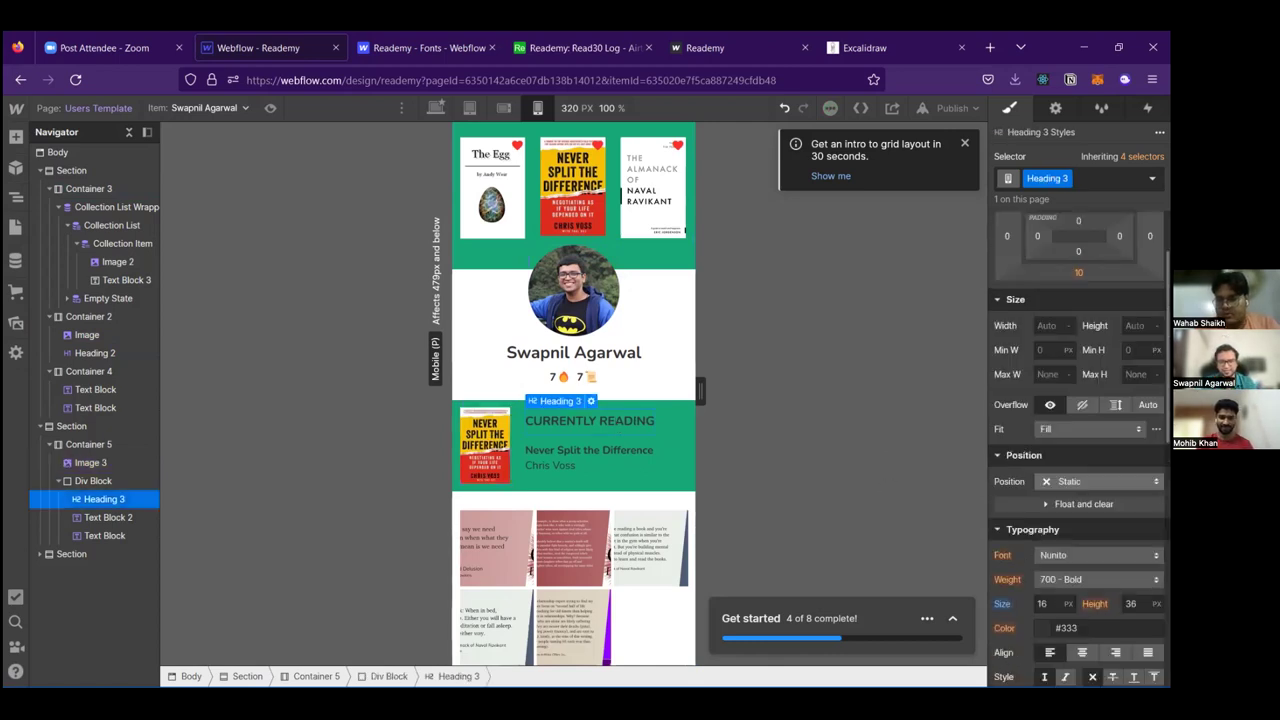
scroll(1041, 536, "down", 2)
left_click(1041, 536)
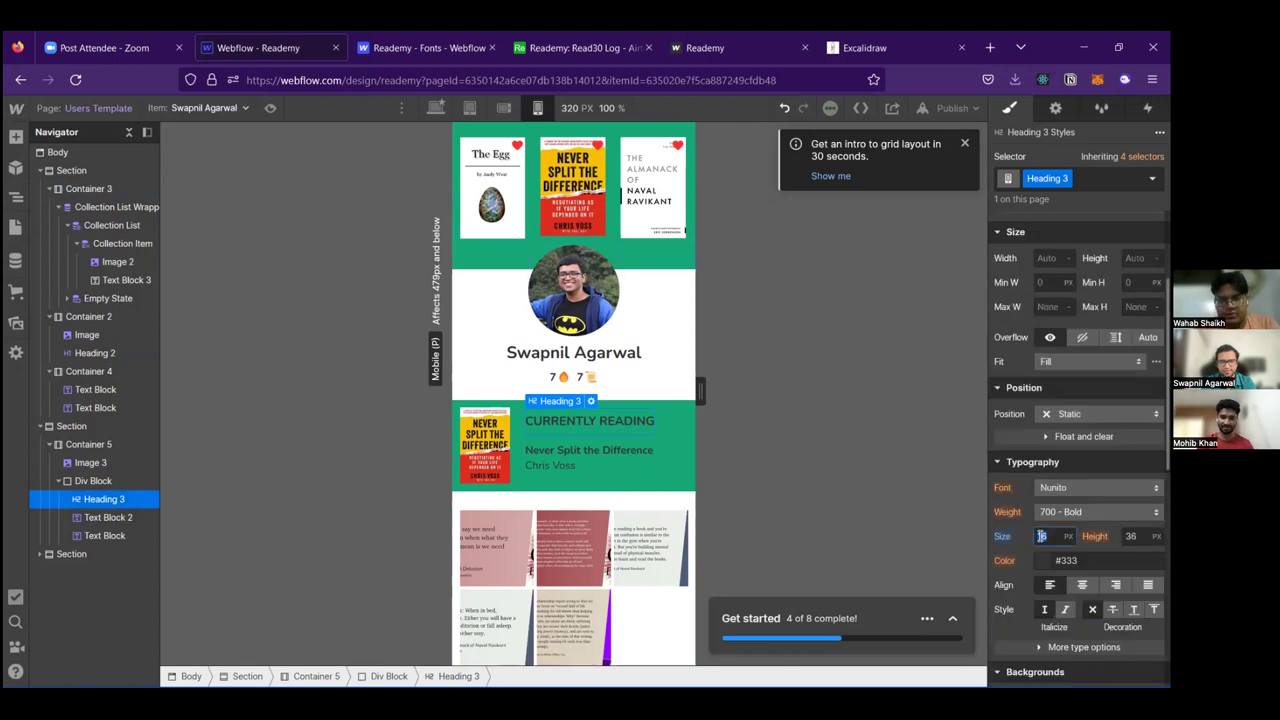
type("14")
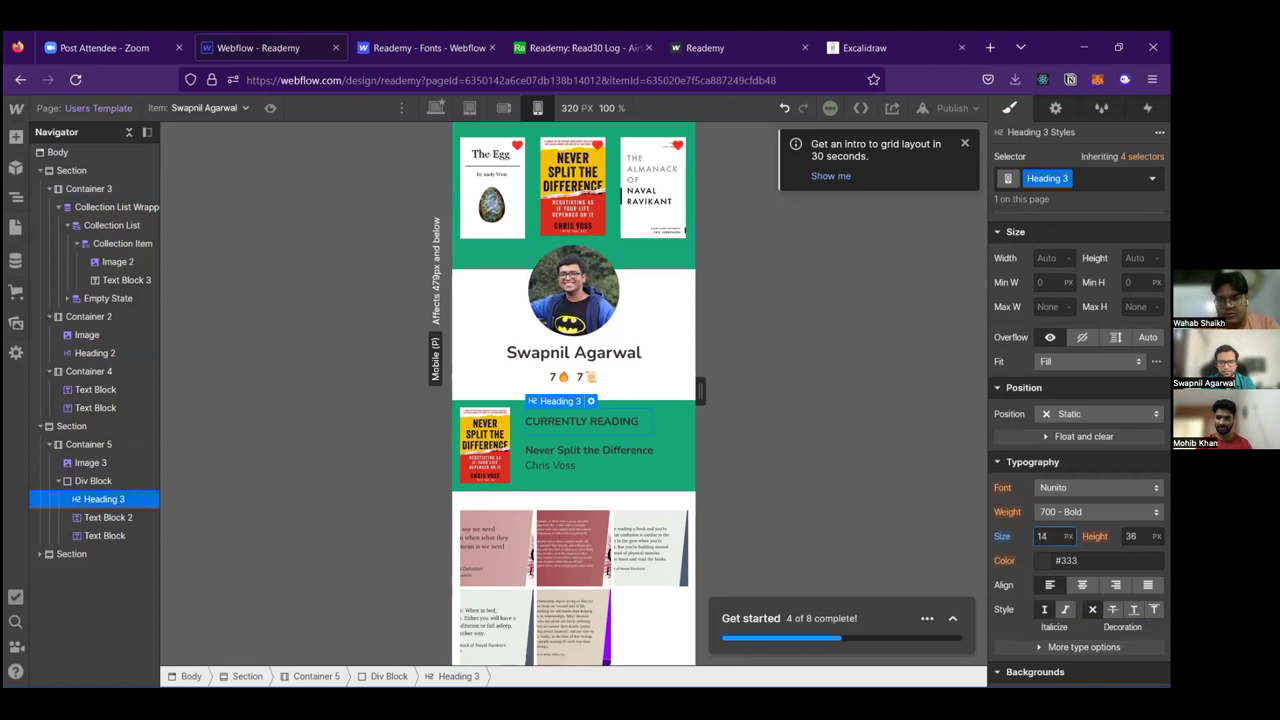
key("Tab")
key("BackSpace")
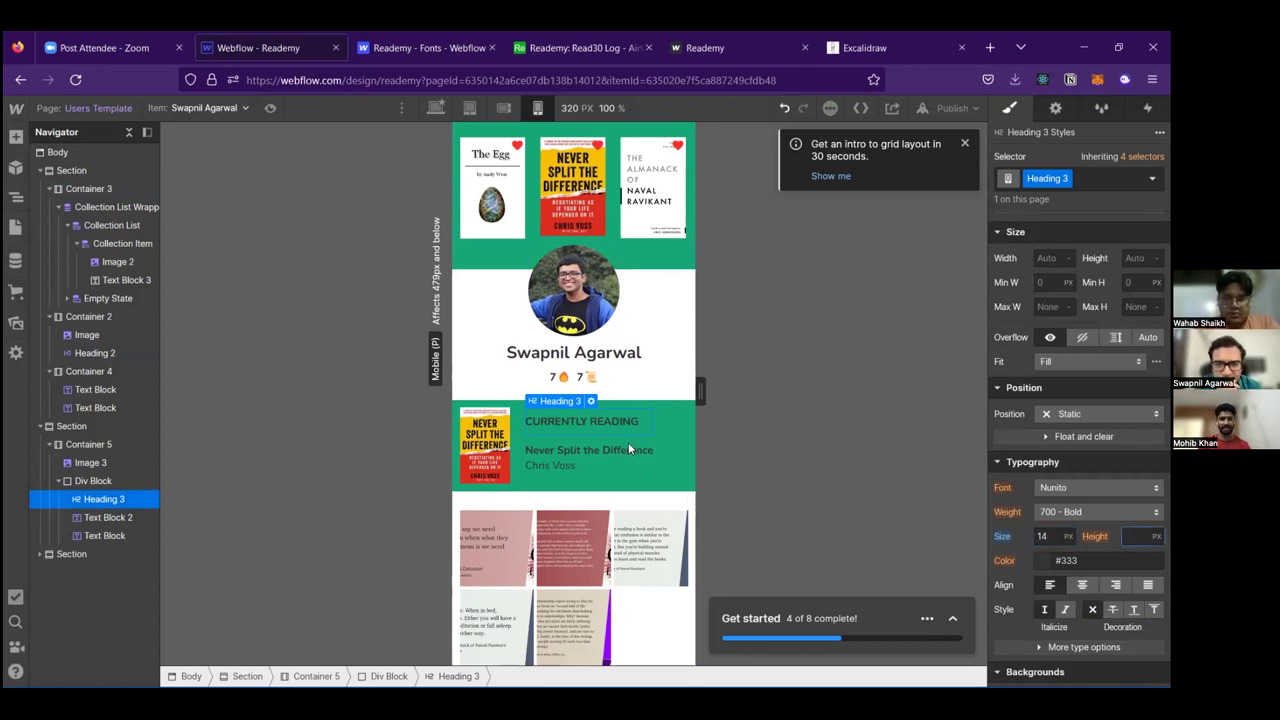
key("Return")
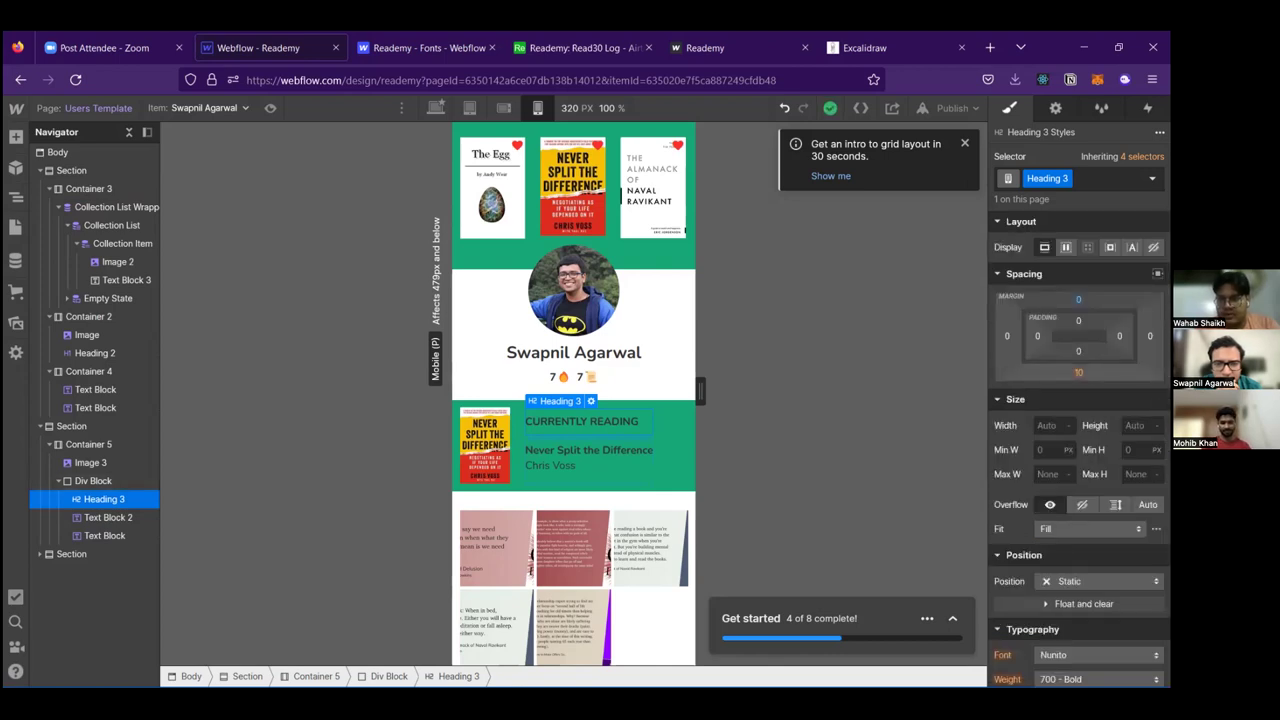
left_click(1078, 372)
type("0")
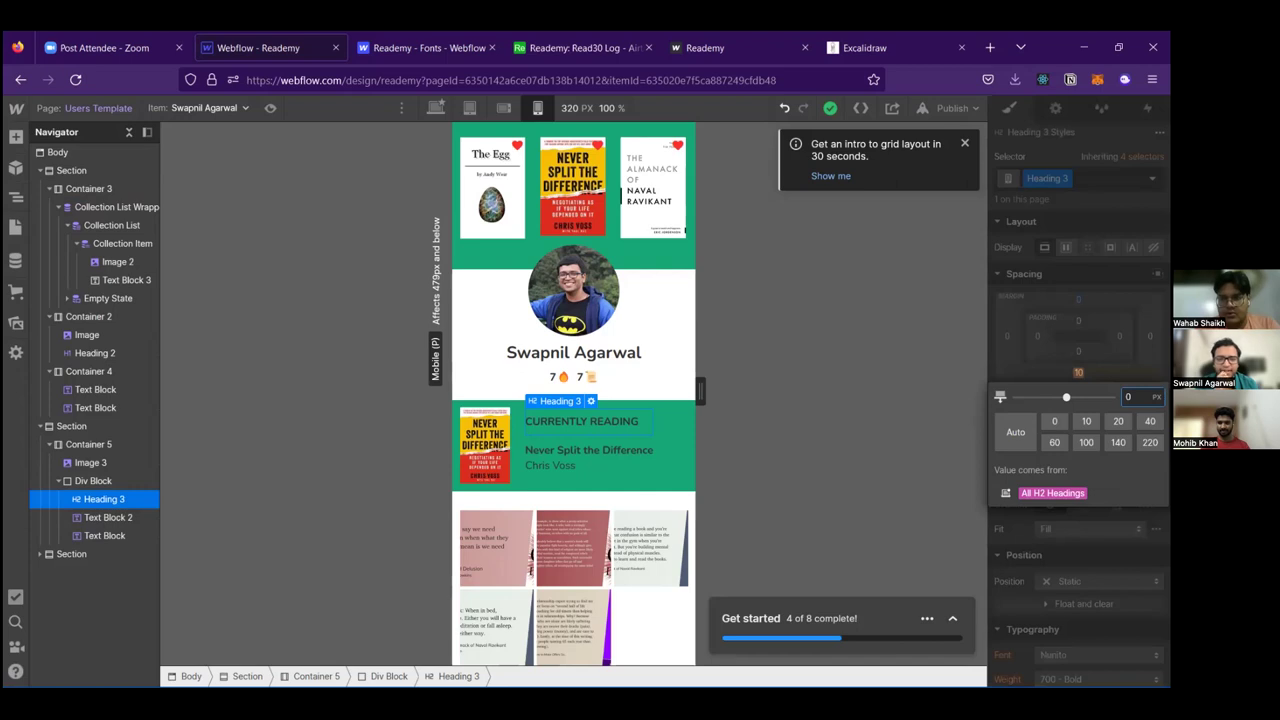
left_click(947, 390)
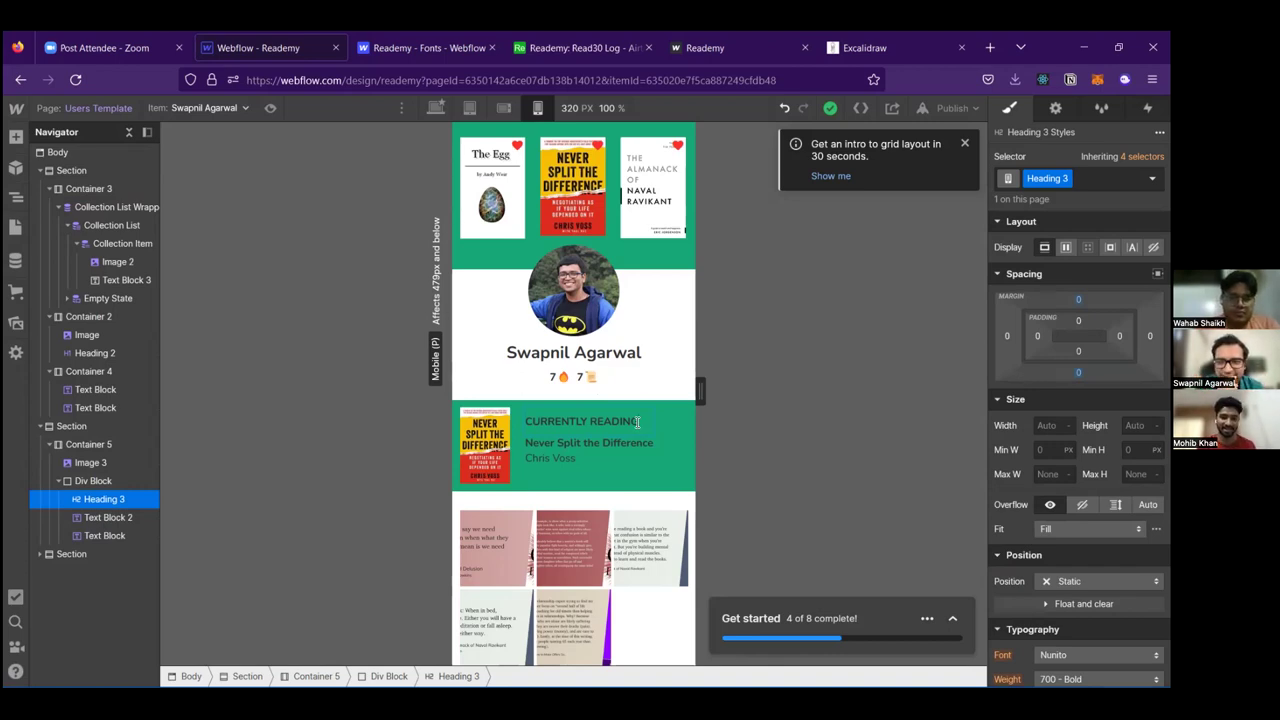
double_click(634, 422)
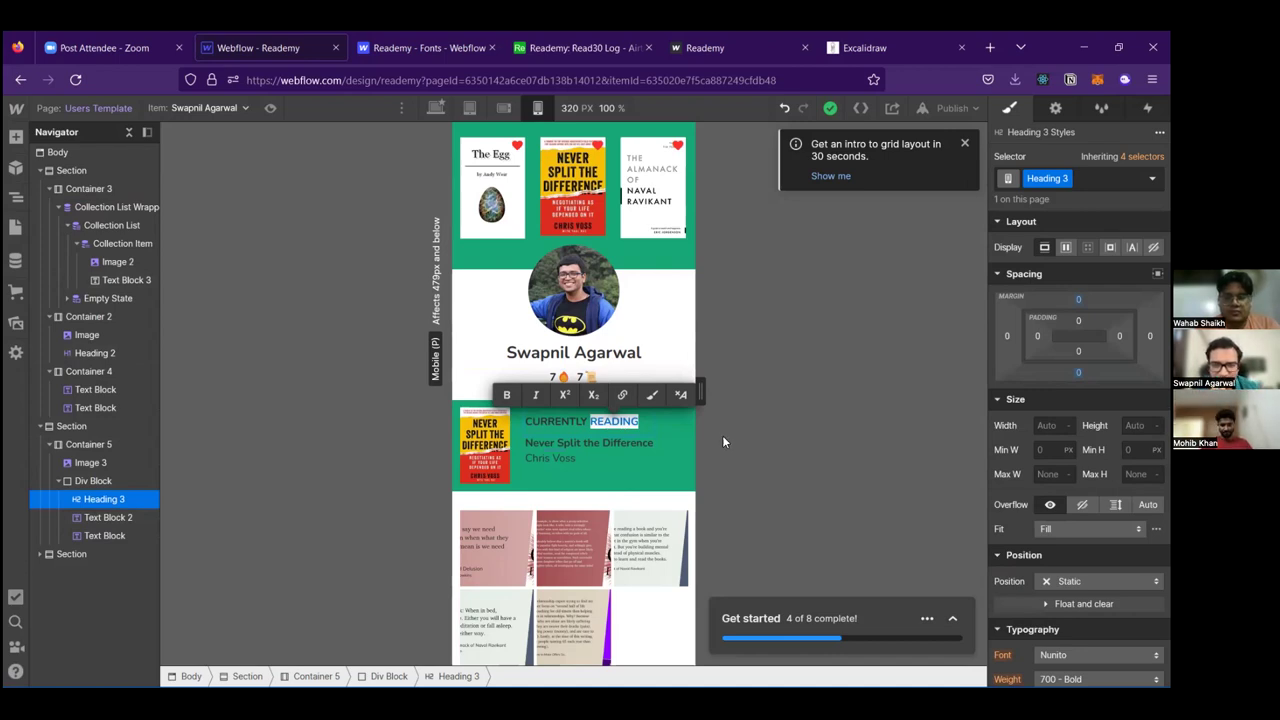
key("Escape")
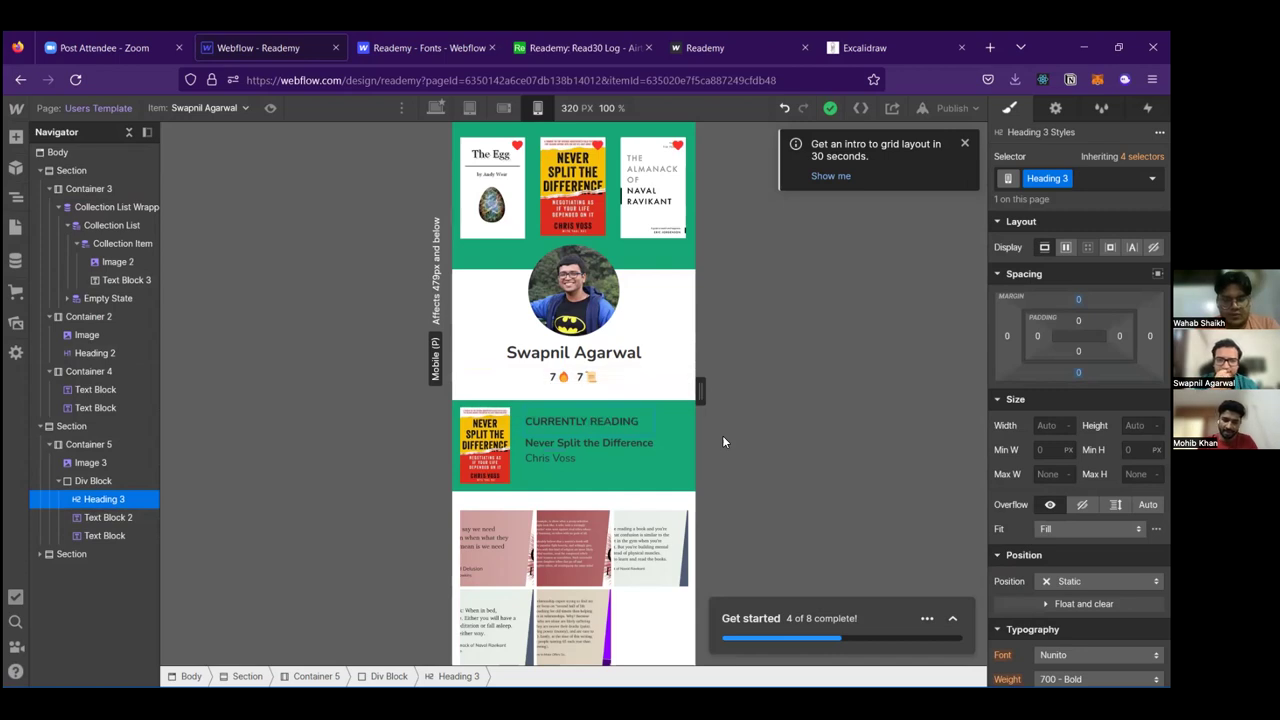
key("super+period")
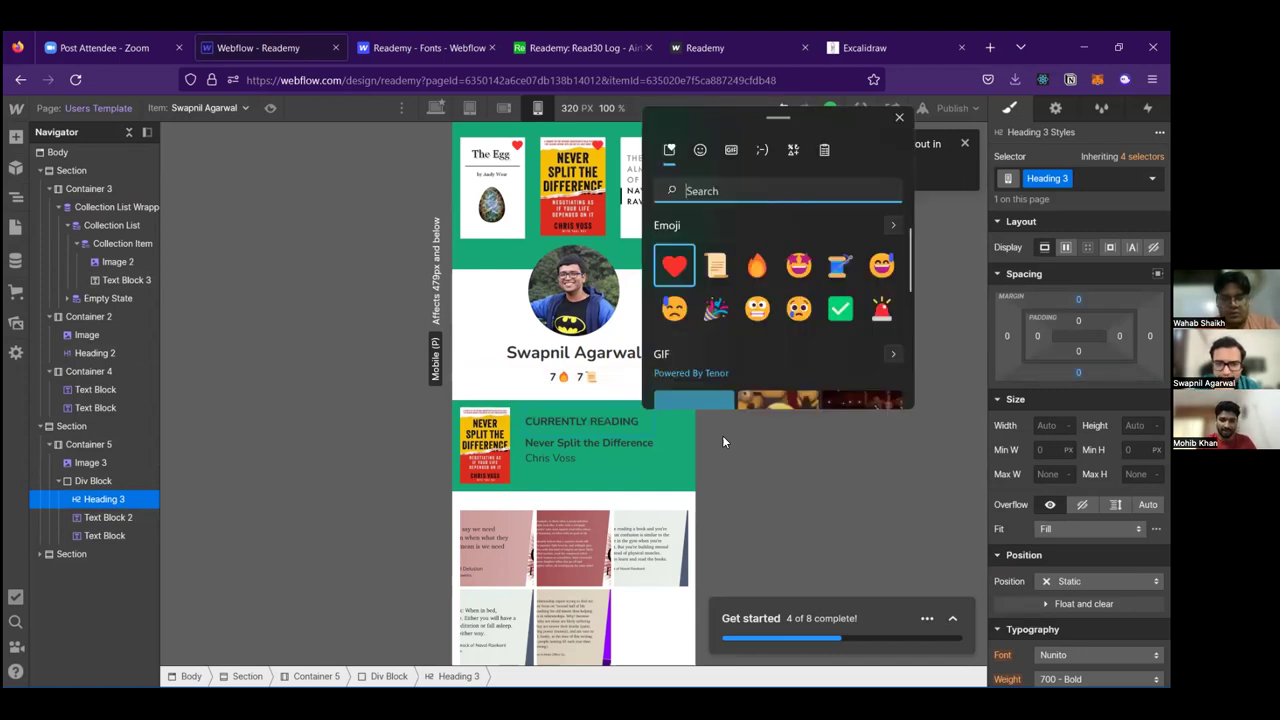
type("book")
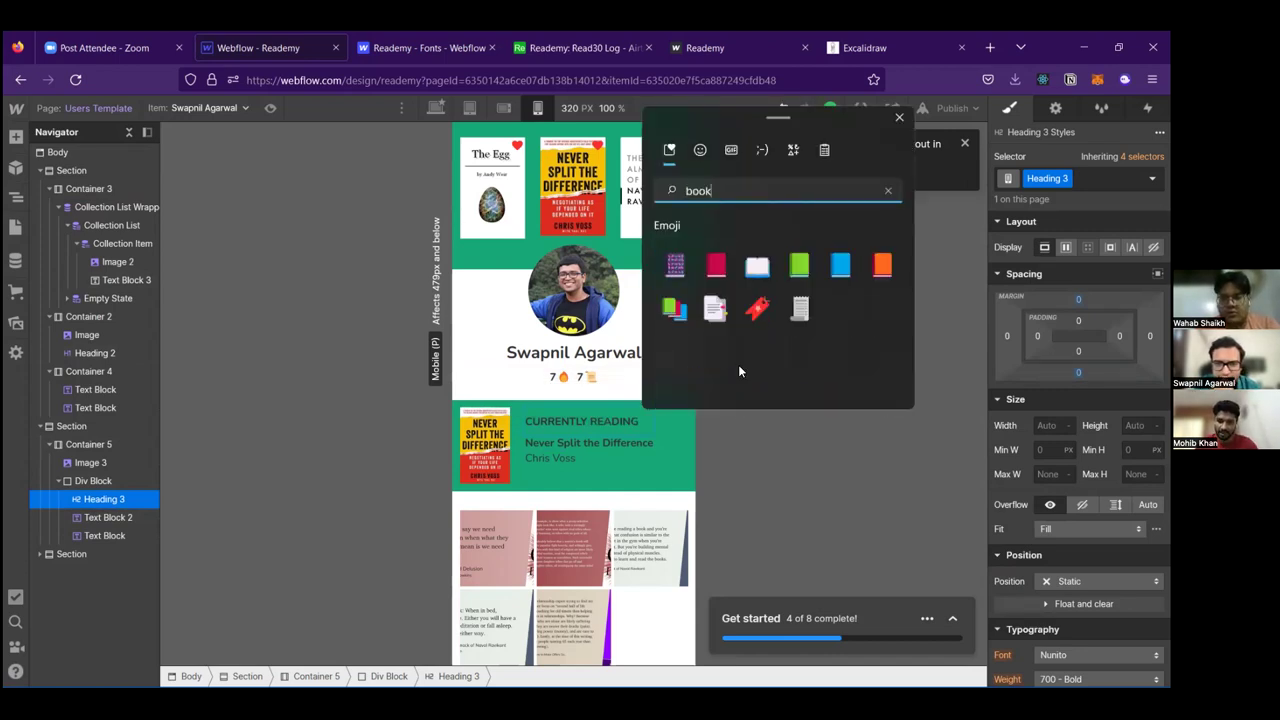
left_click(760, 263)
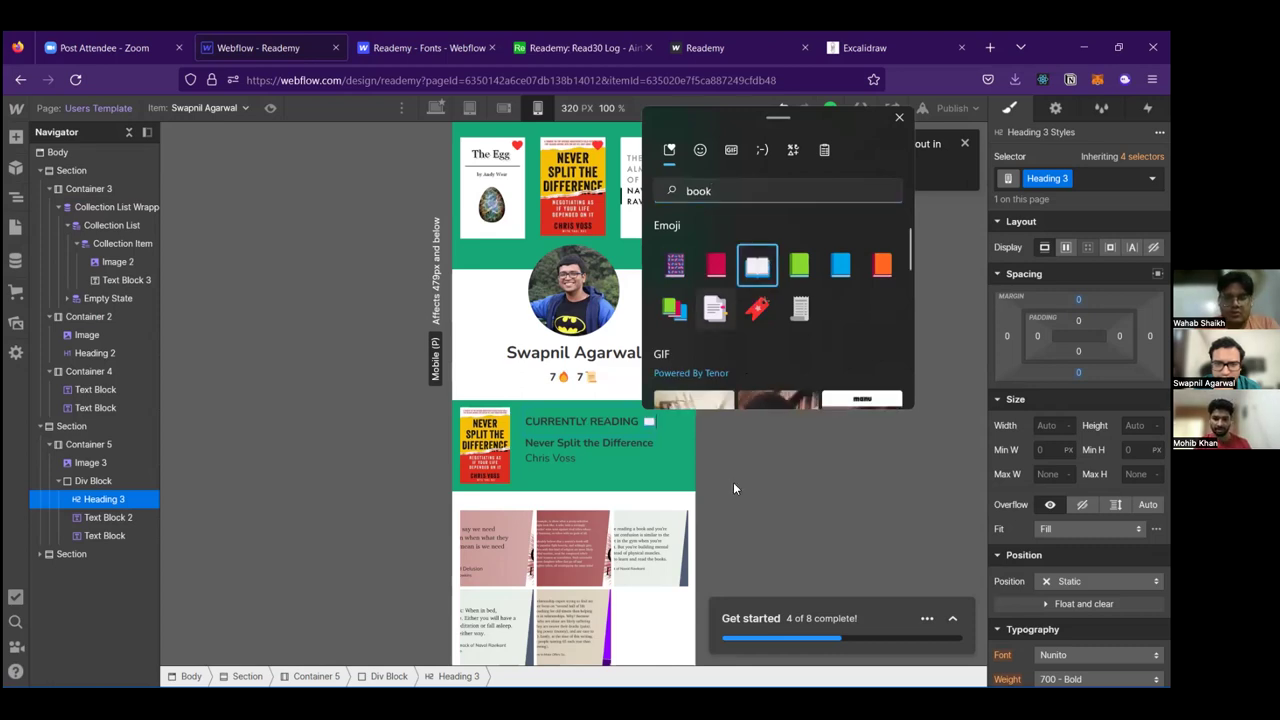
left_click(651, 437)
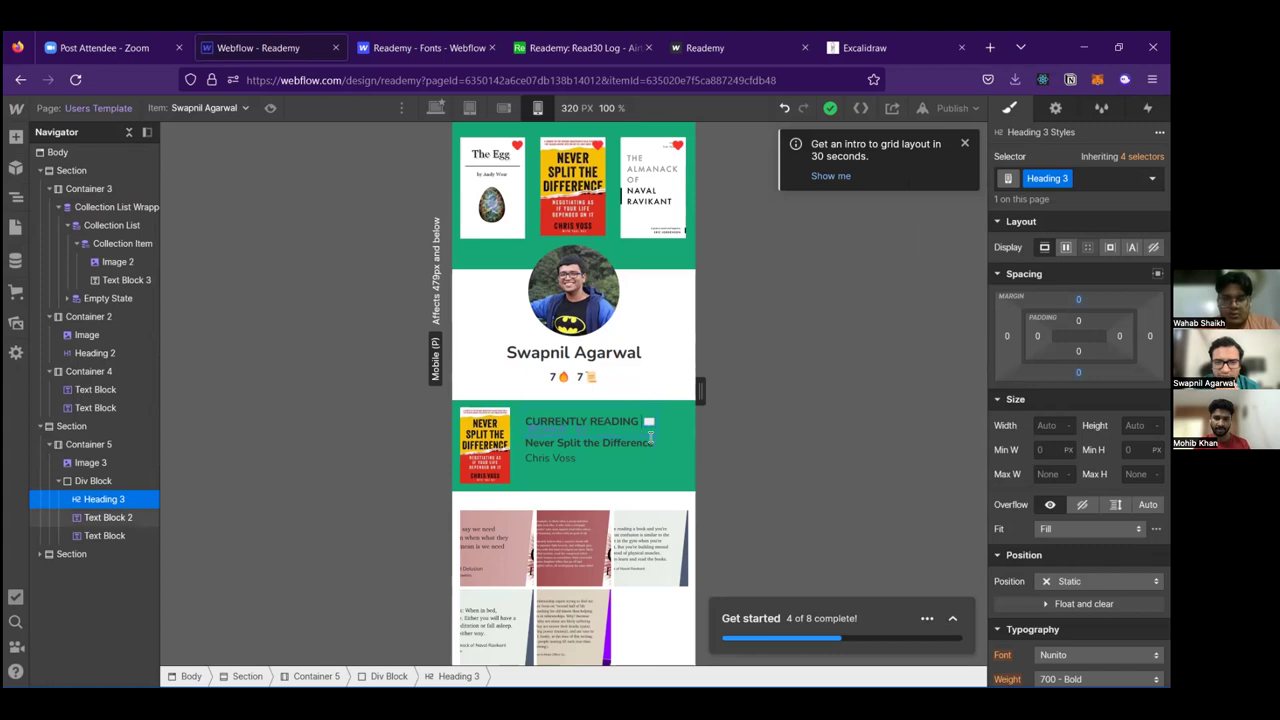
key("BackSpace")
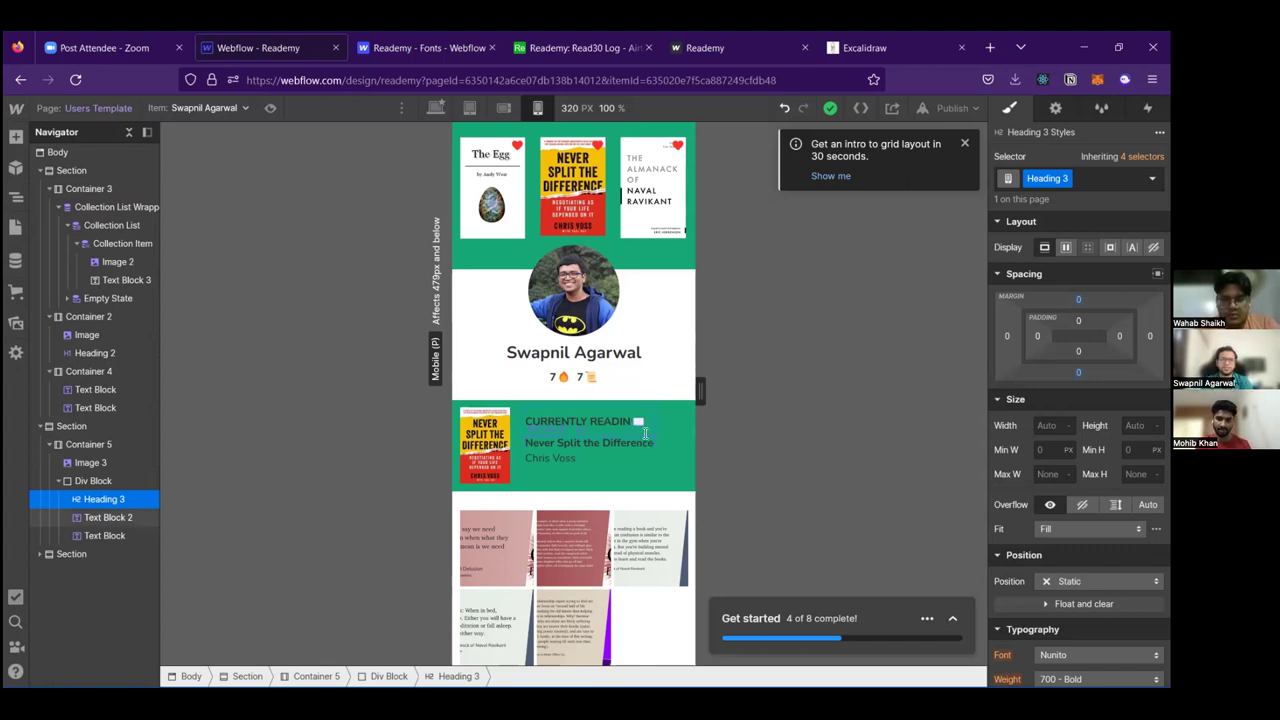
type("G")
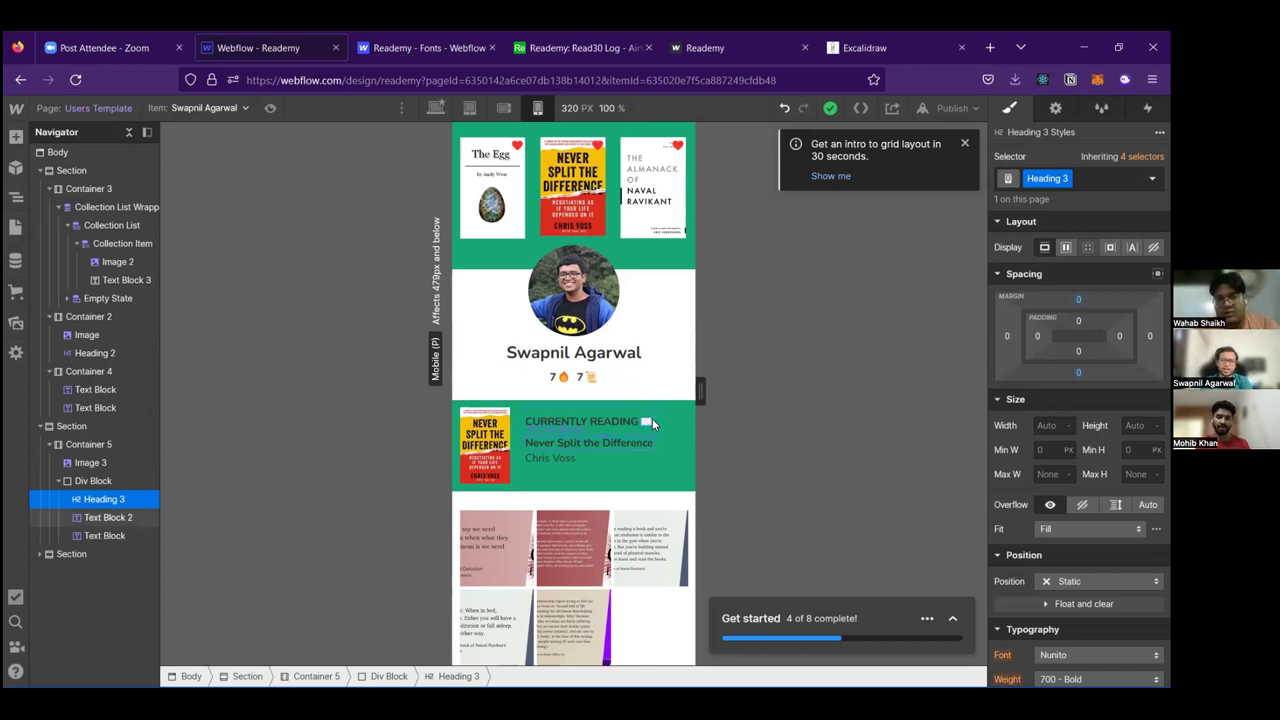
key("shift+Right")
key("Delete")
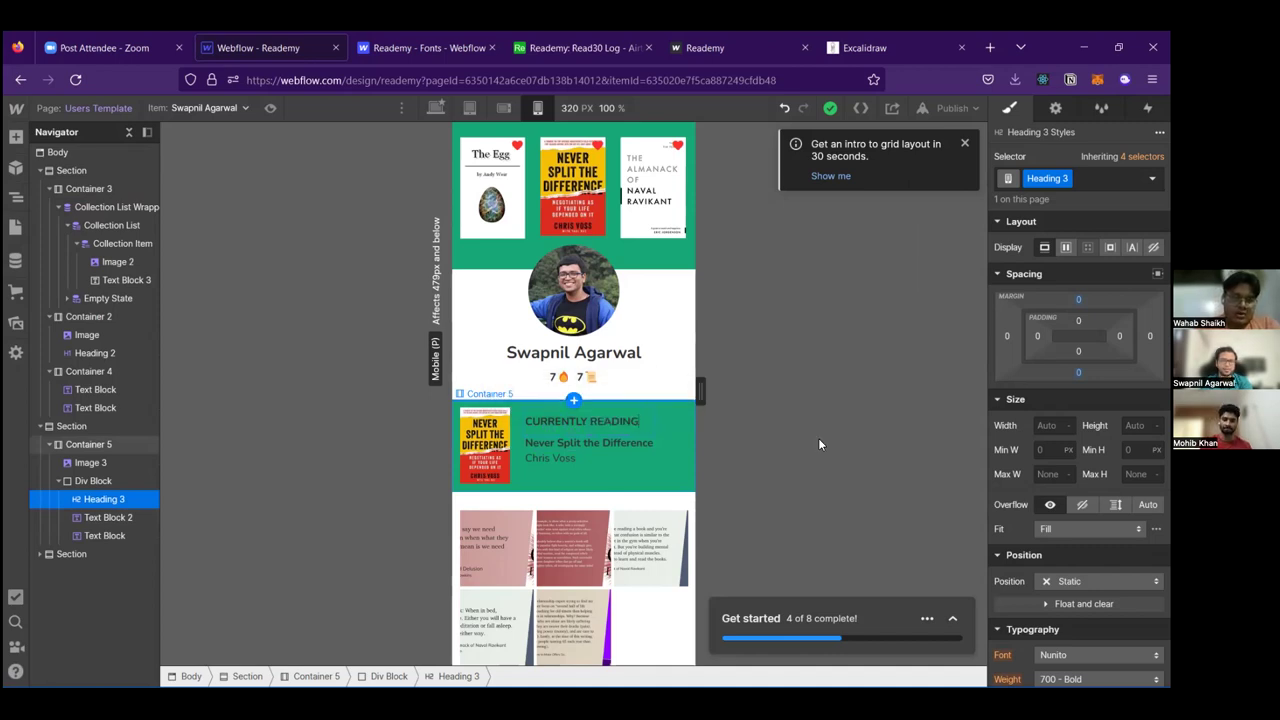
key("Escape")
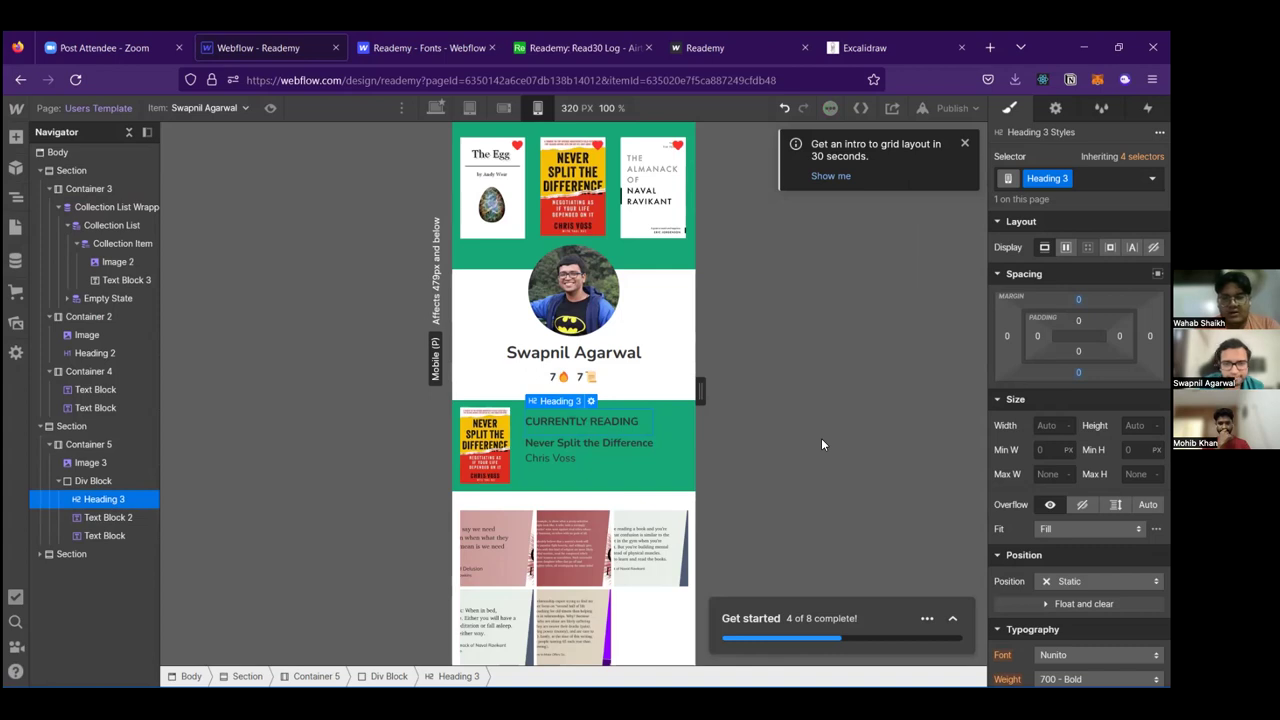
left_click(906, 460)
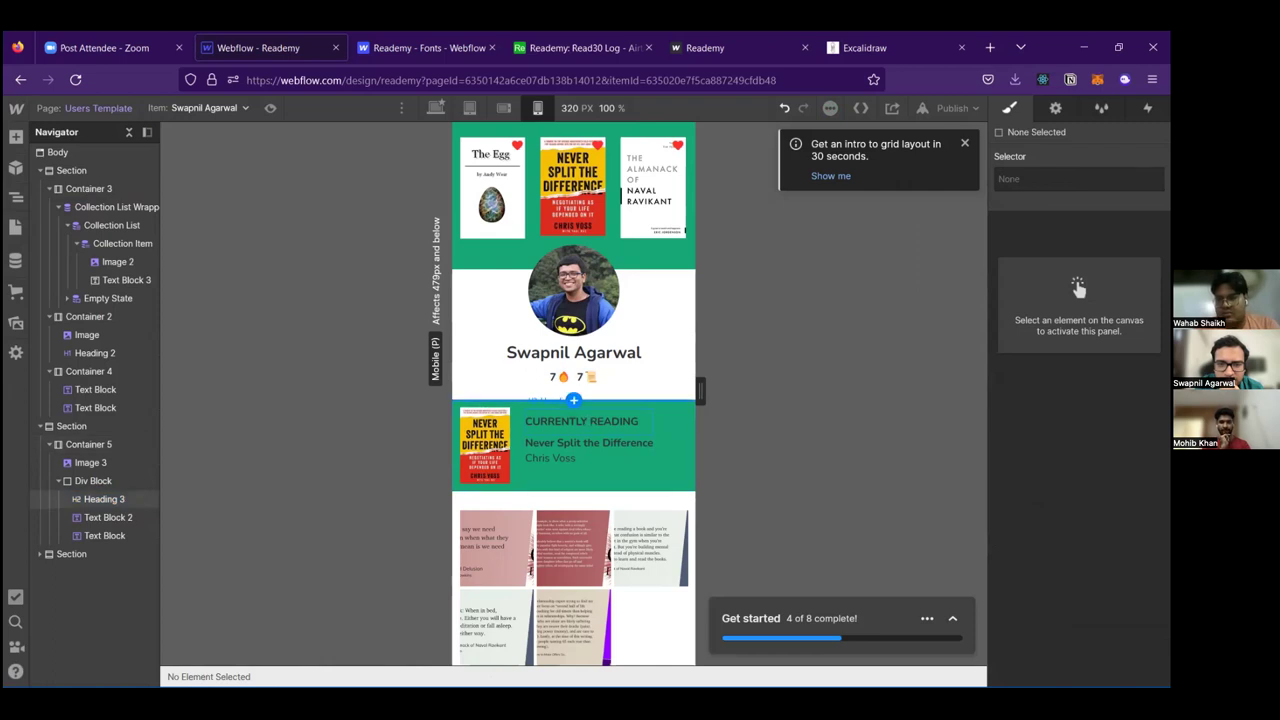
Try a white background on the Currently Reading heading, then undo it.
left_click(103, 498)
scroll(1078, 400, "down", 3)
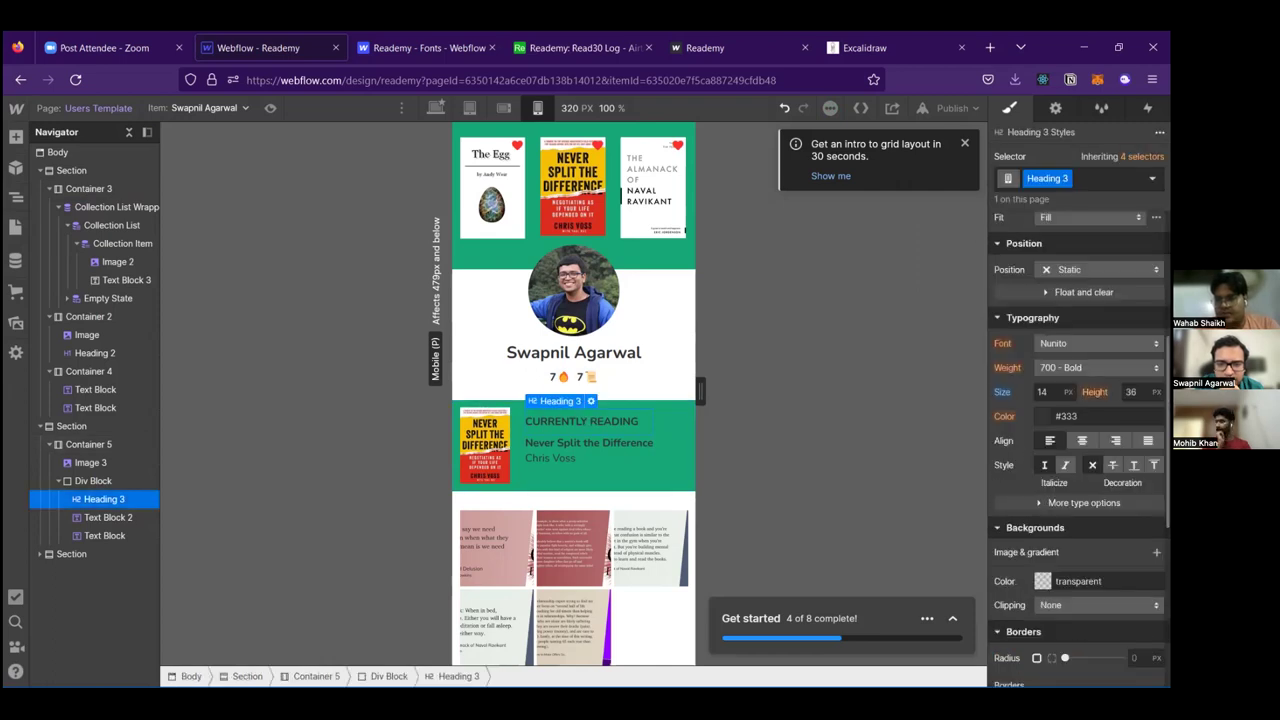
scroll(1078, 450, "down", 1)
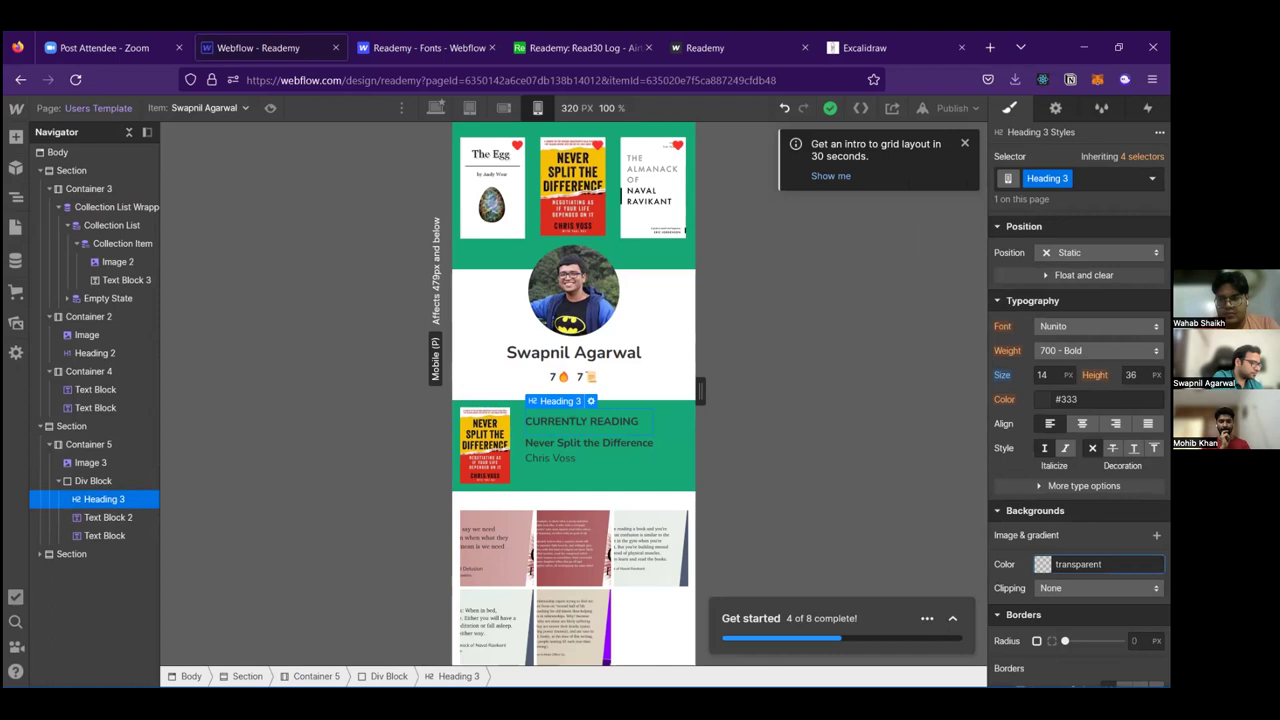
key("BackSpace")
key("BackSpace")
key("BackSpace")
key("BackSpace")
key("BackSpace")
key("BackSpace")
key("BackSpace")
key("BackSpace")
key("BackSpace")
key("BackSpace")
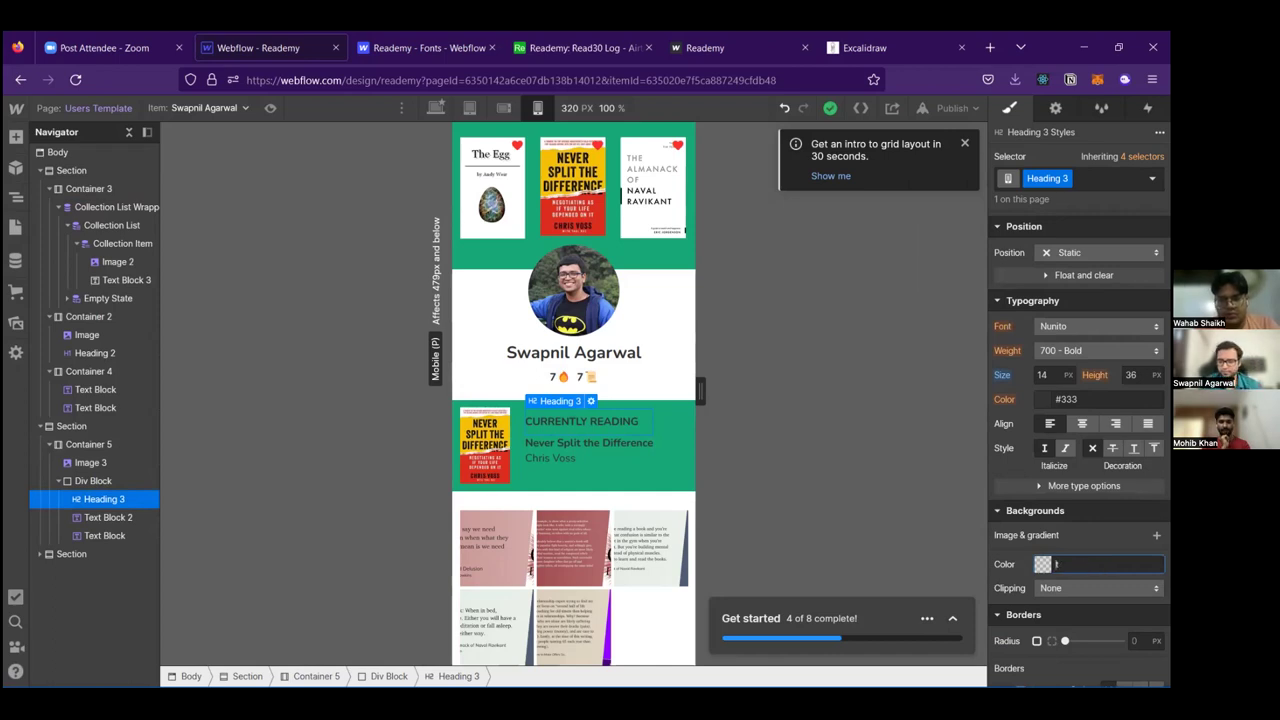
key("BackSpace")
type("whit")
type("e")
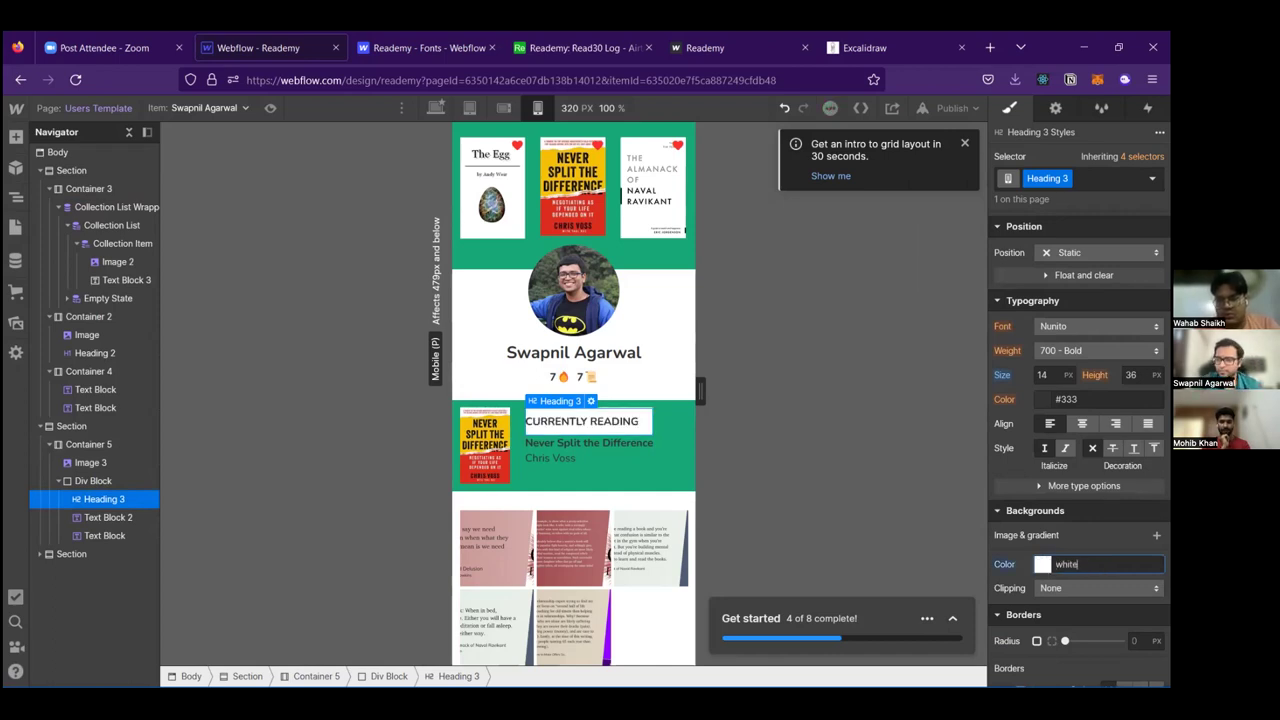
key("Return")
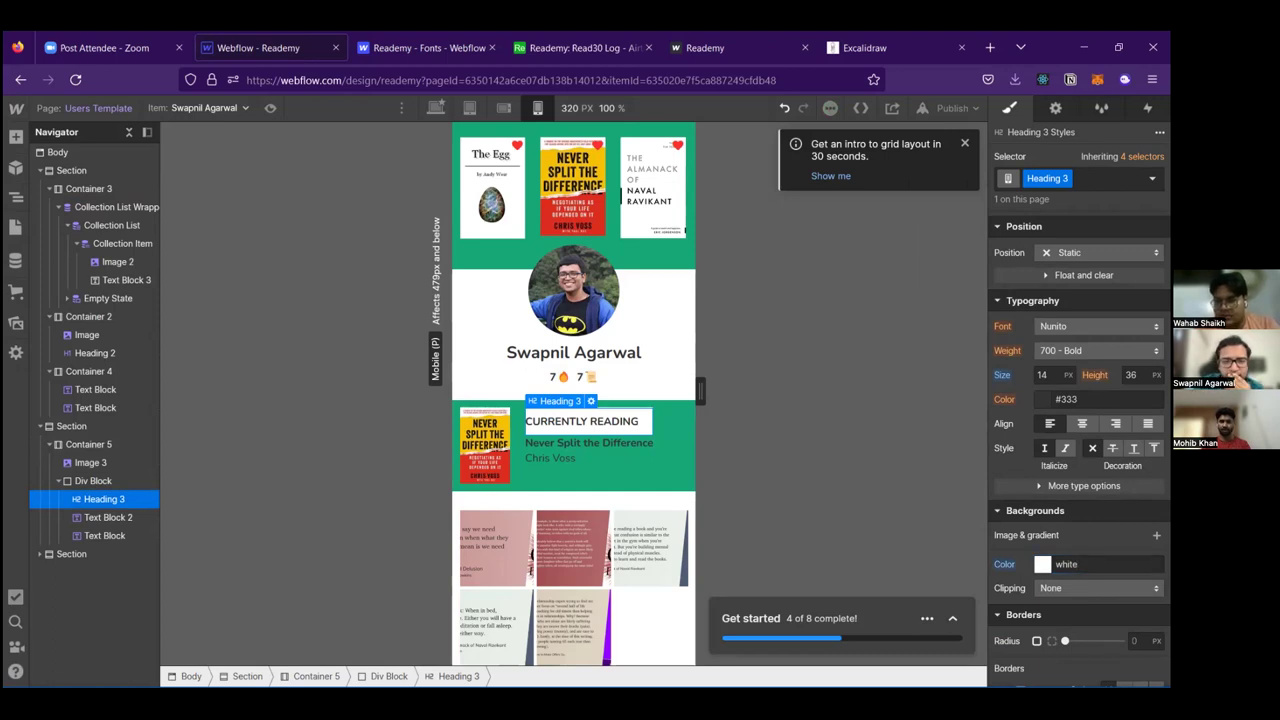
scroll(1078, 450, "down", 2)
key("ctrl+z")
scroll(1078, 450, "up", 5)
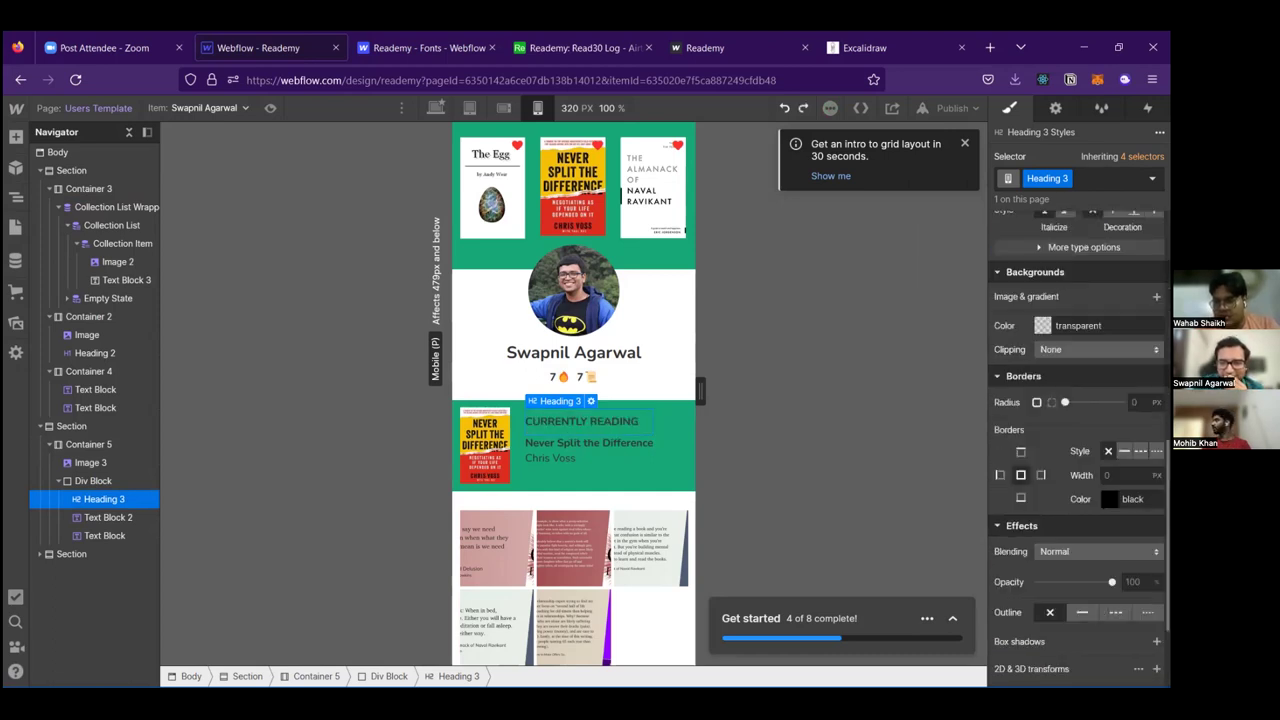
Change the heading's text colour from #333 to white.
left_click(1068, 547)
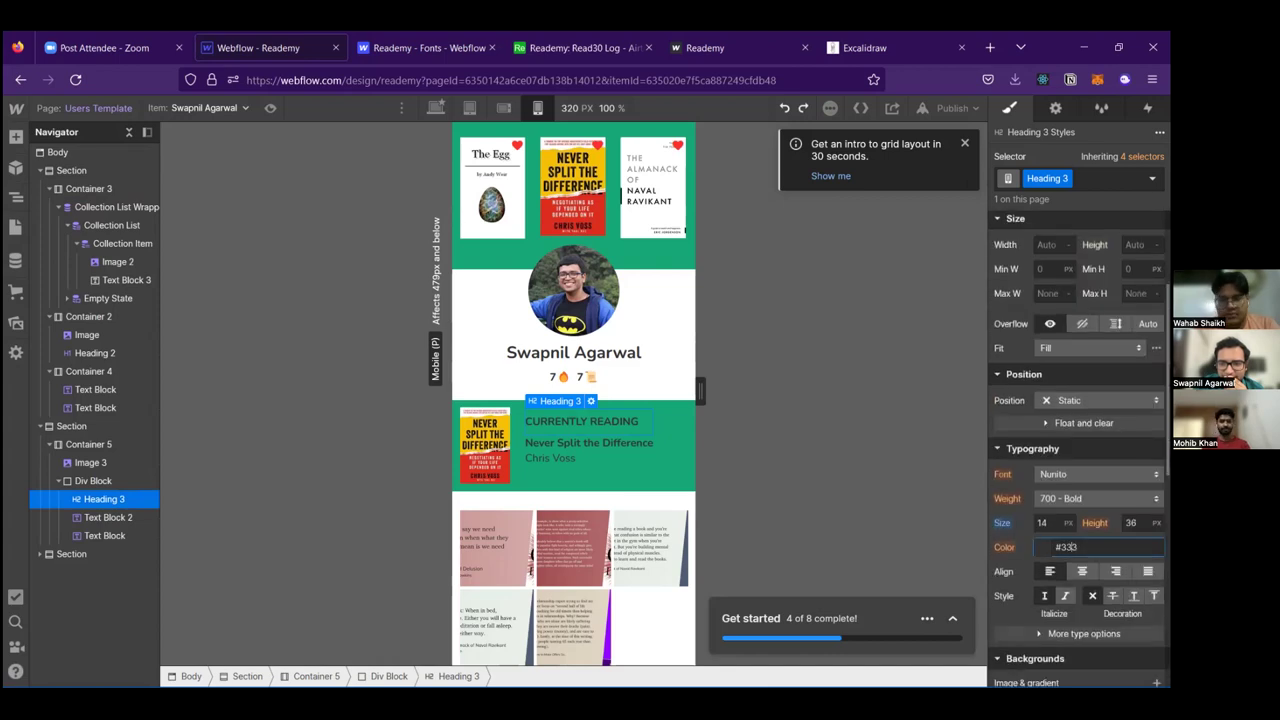
key("BackSpace")
key("BackSpace")
key("BackSpace")
type("wh")
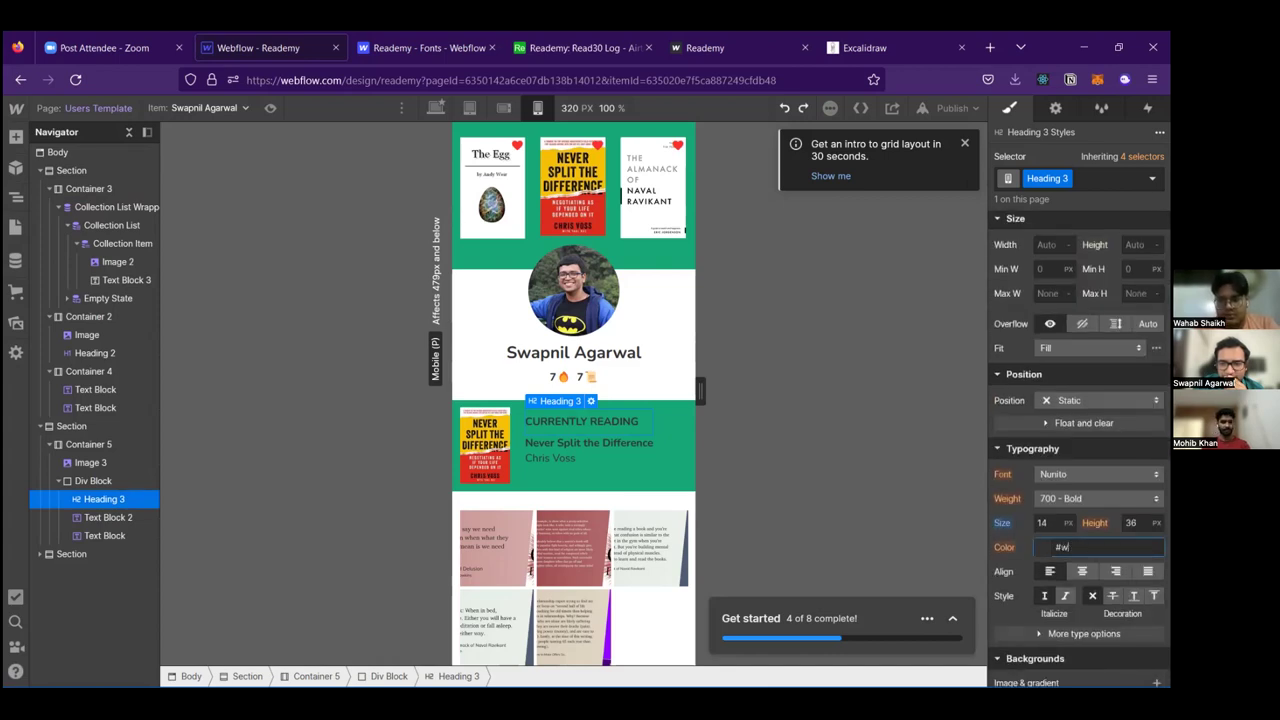
key("BackSpace")
key("BackSpace")
type("white")
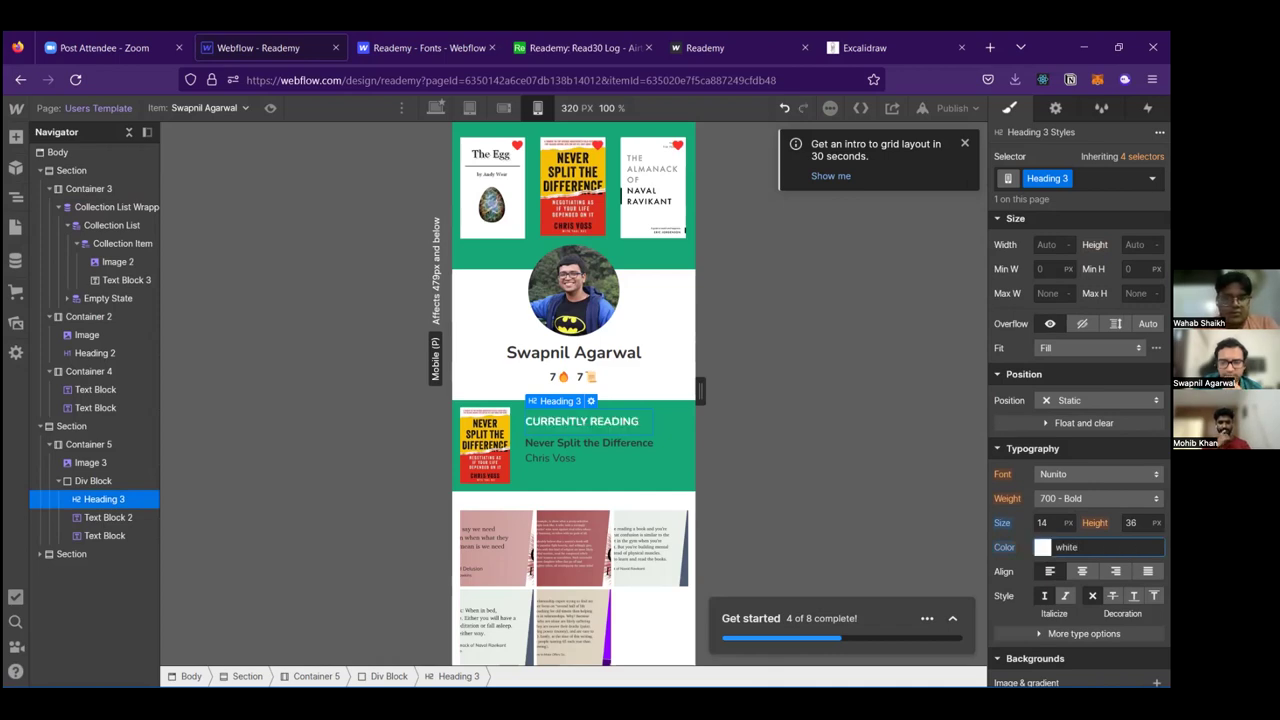
key("Return")
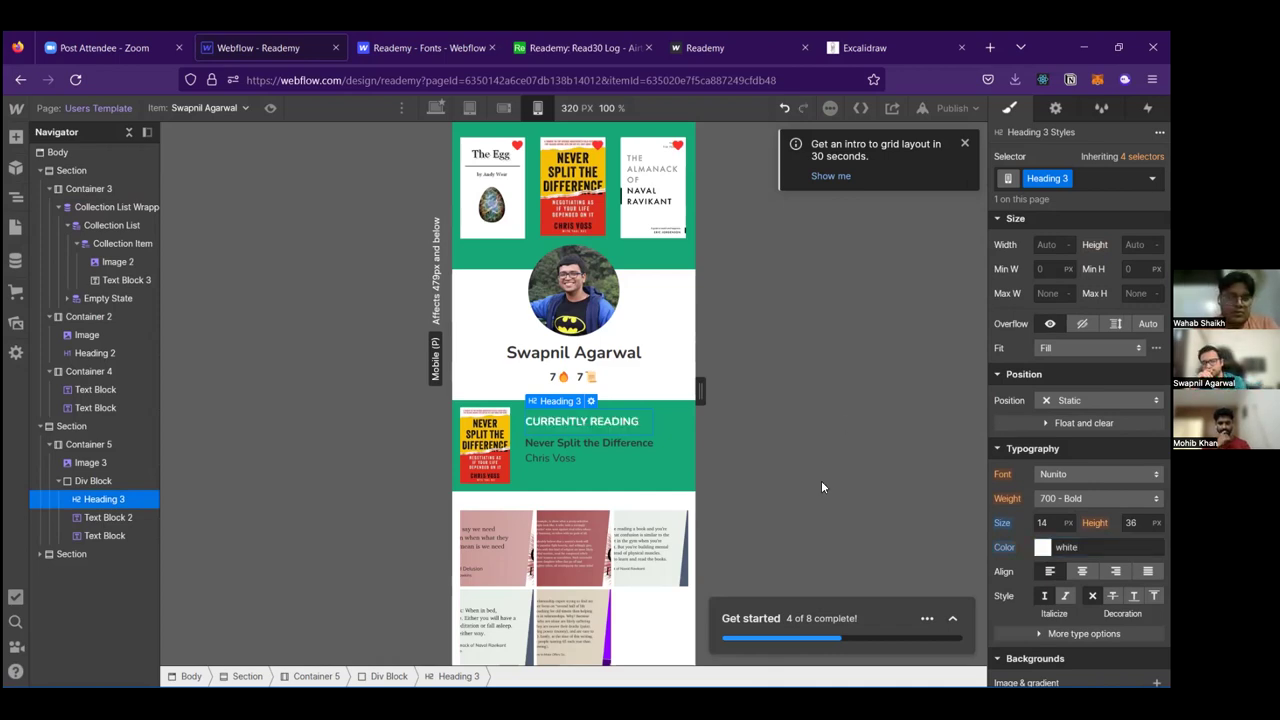
left_click(821, 488)
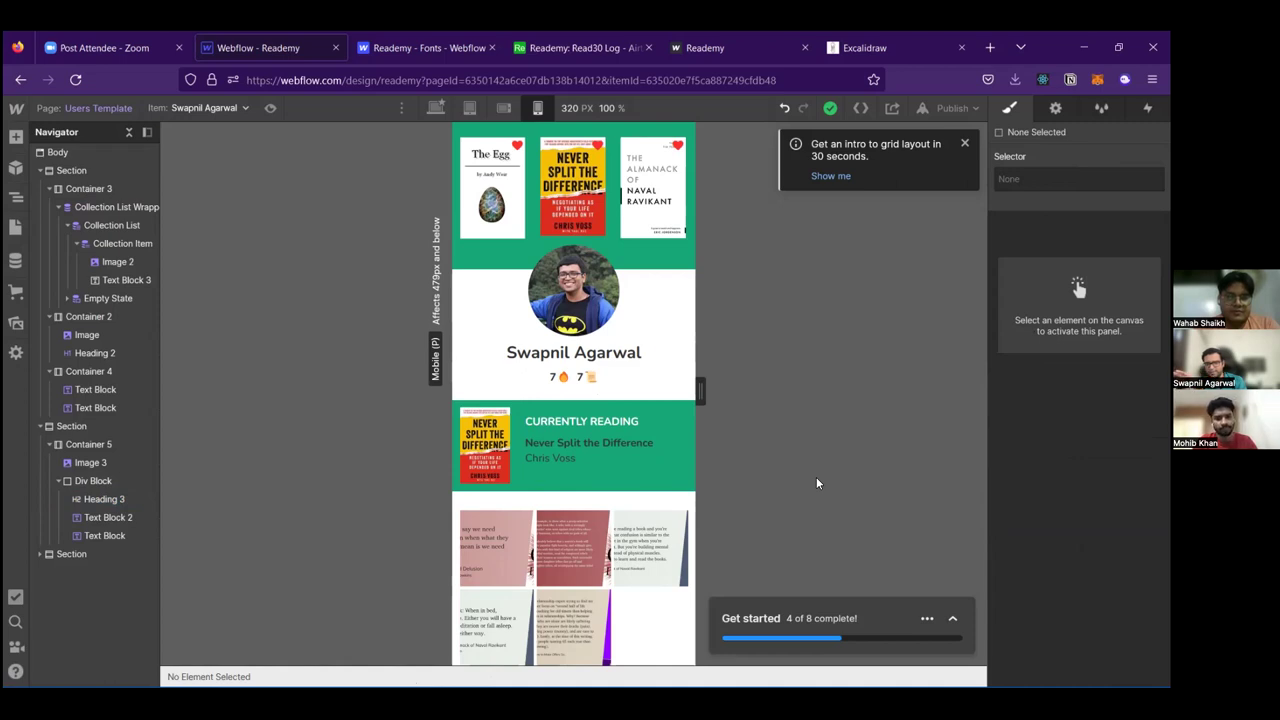
Limit the profile photo to 100 px maximum width and 100 px maximum height.
left_click(606, 318)
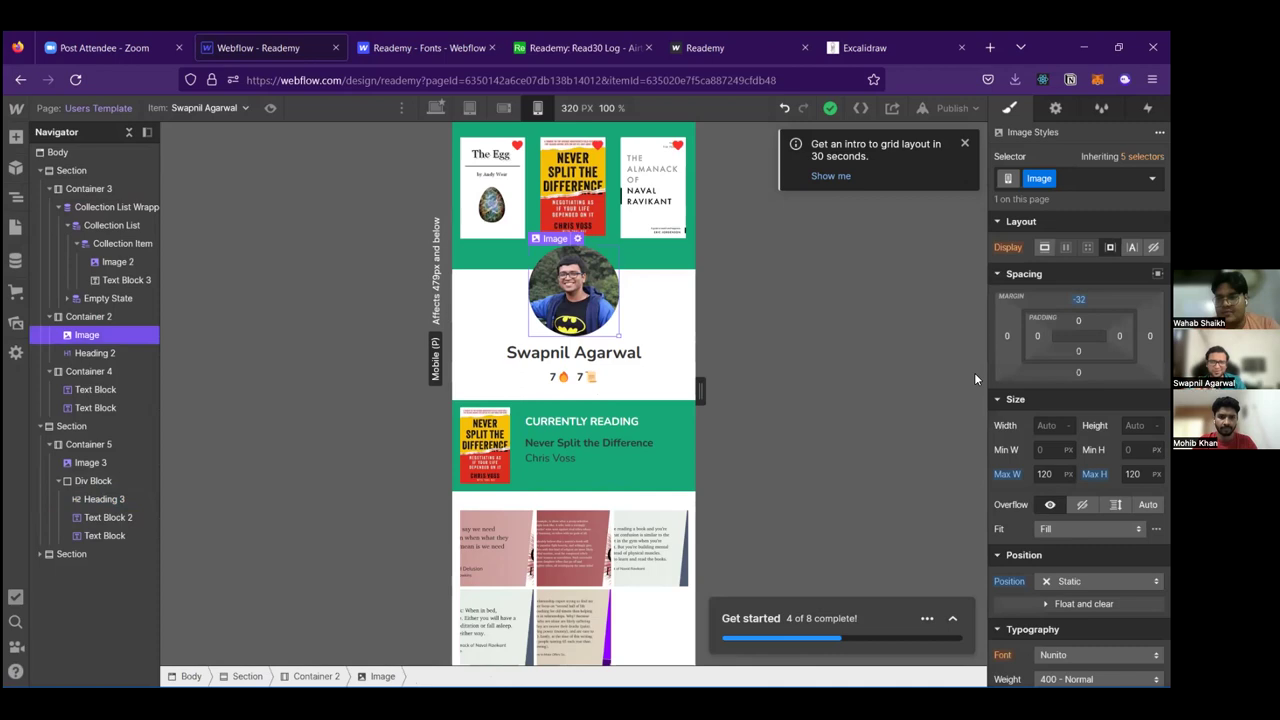
left_click(1045, 474)
left_click(1045, 474)
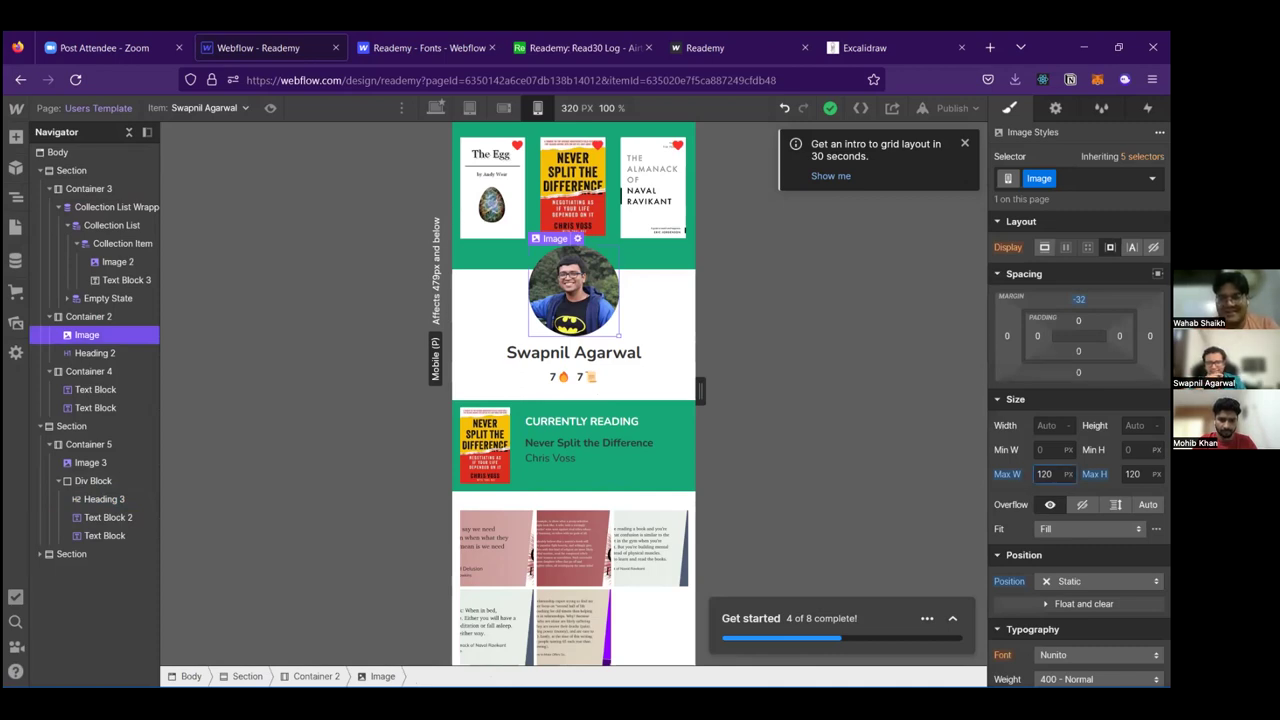
key("BackSpace")
type("00")
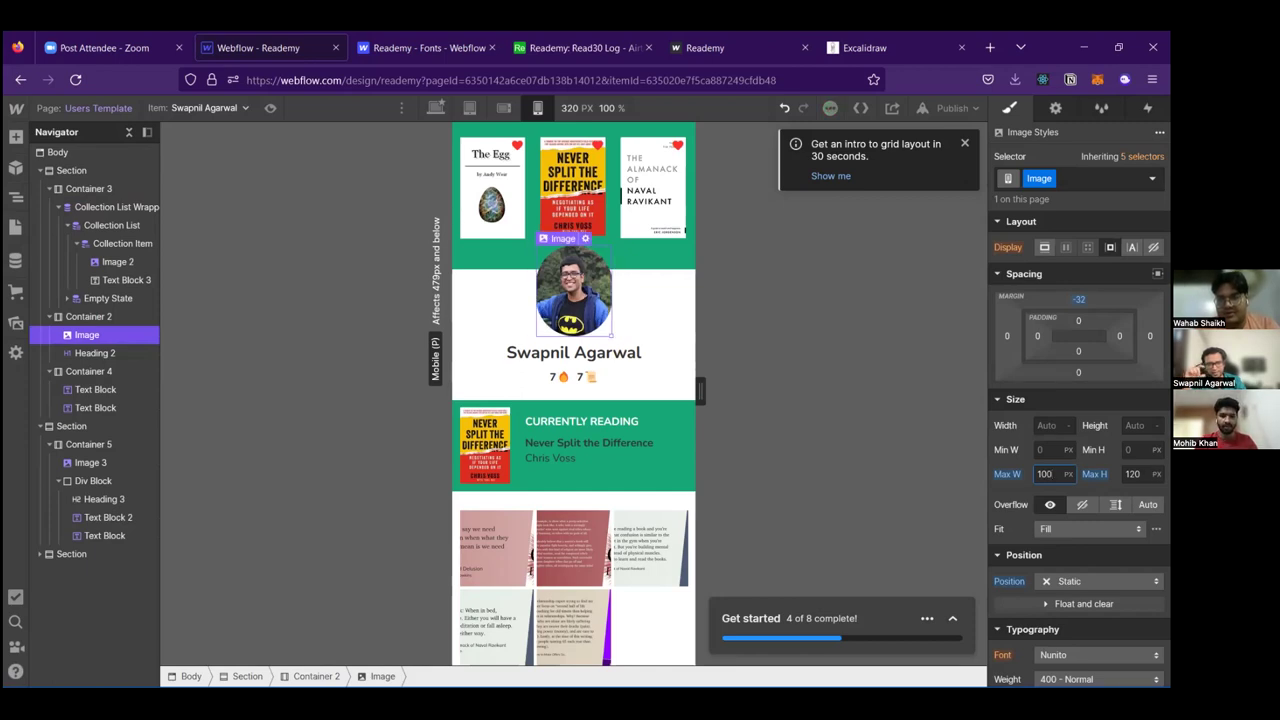
key("Tab")
type("100")
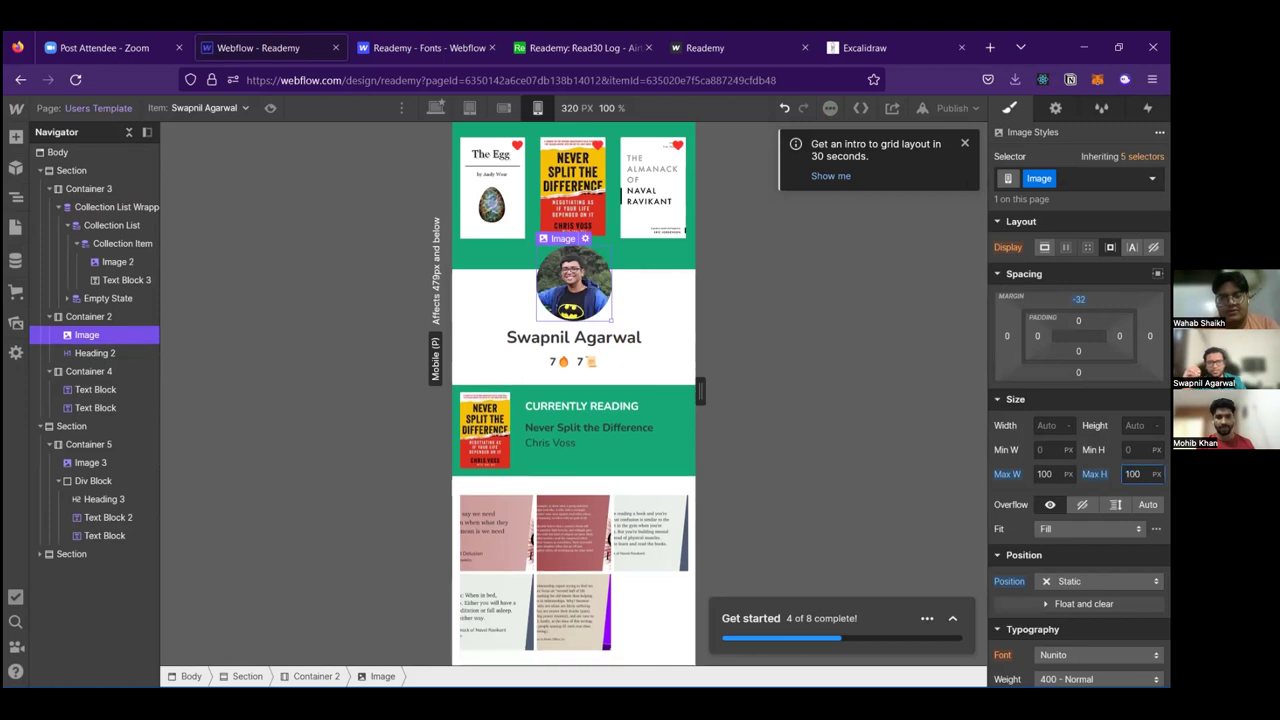
key("Return")
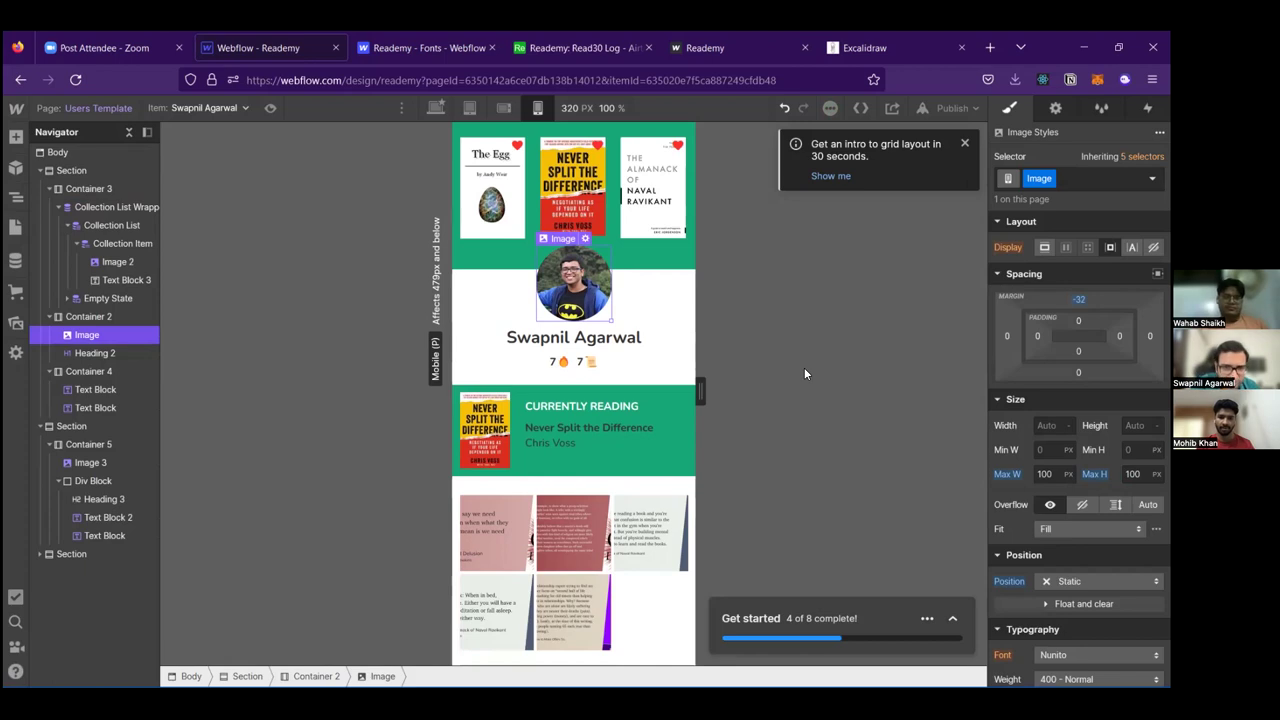
left_click(694, 406)
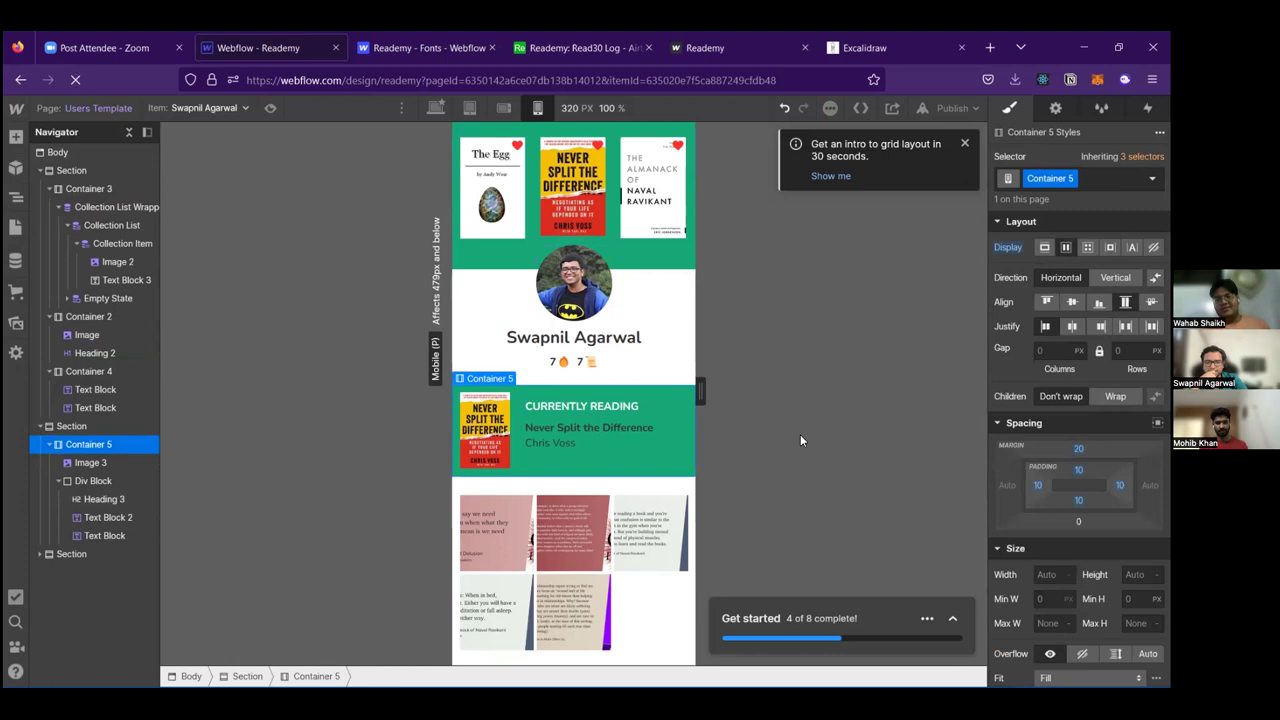
Open coolors.co, accept cookies, dismiss the announcement and launch the palette generator.
left_click(1000, 49)
type("cool")
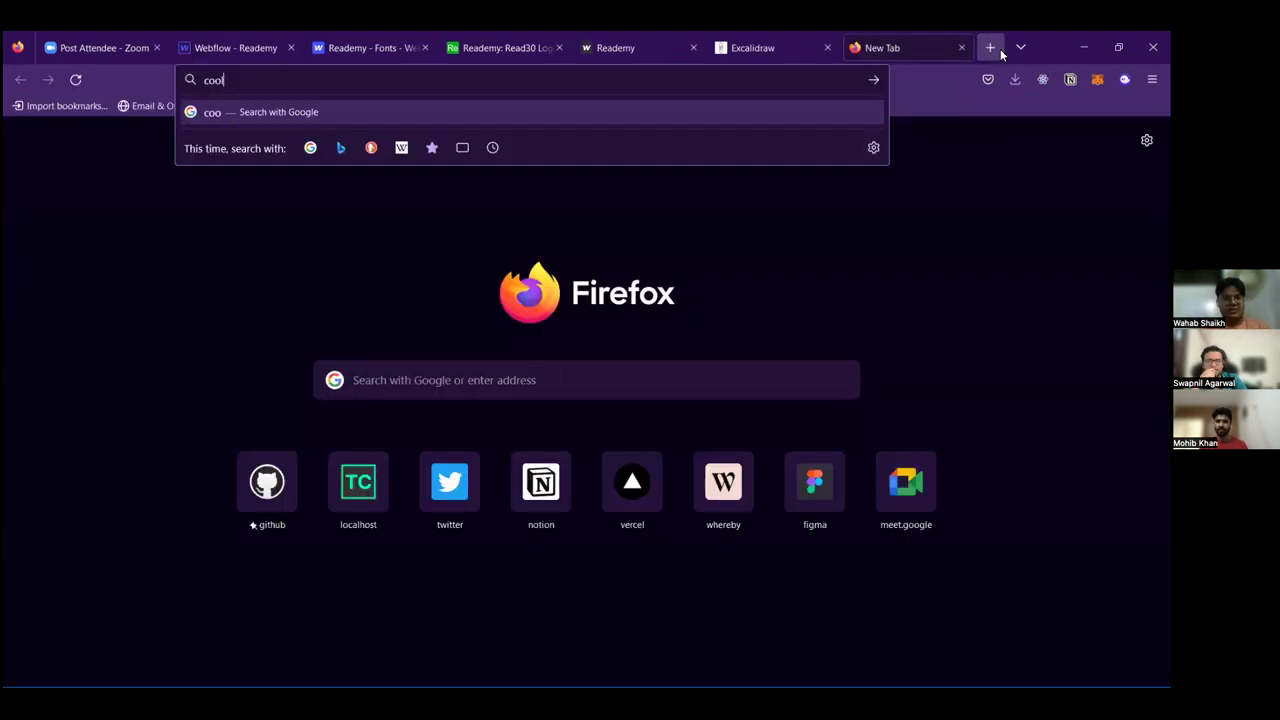
type("ors.co")
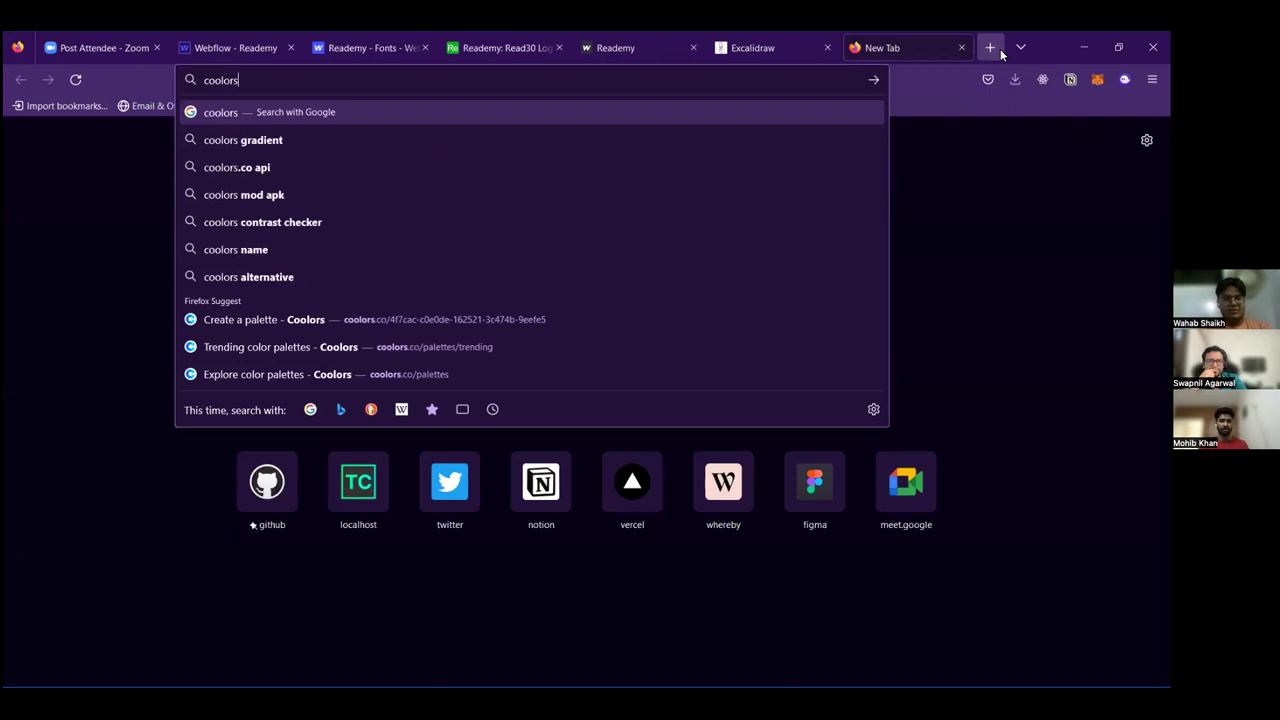
key("Return")
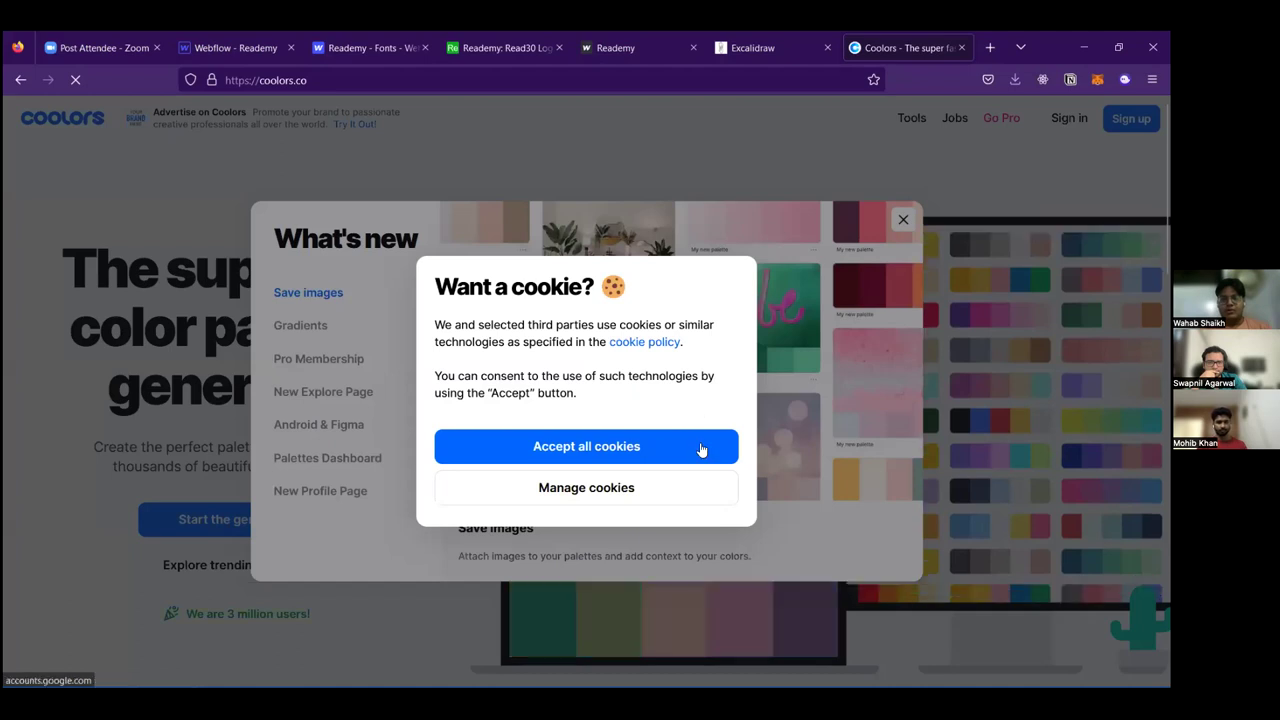
left_click(700, 446)
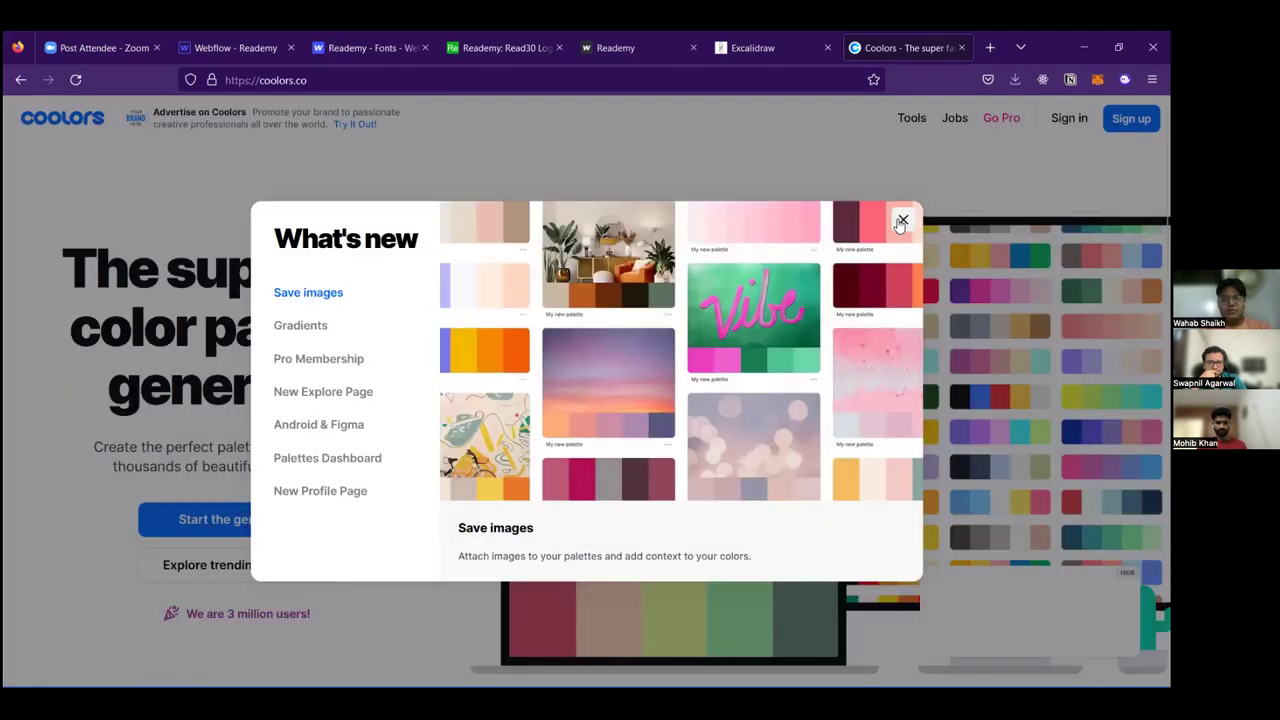
left_click(902, 219)
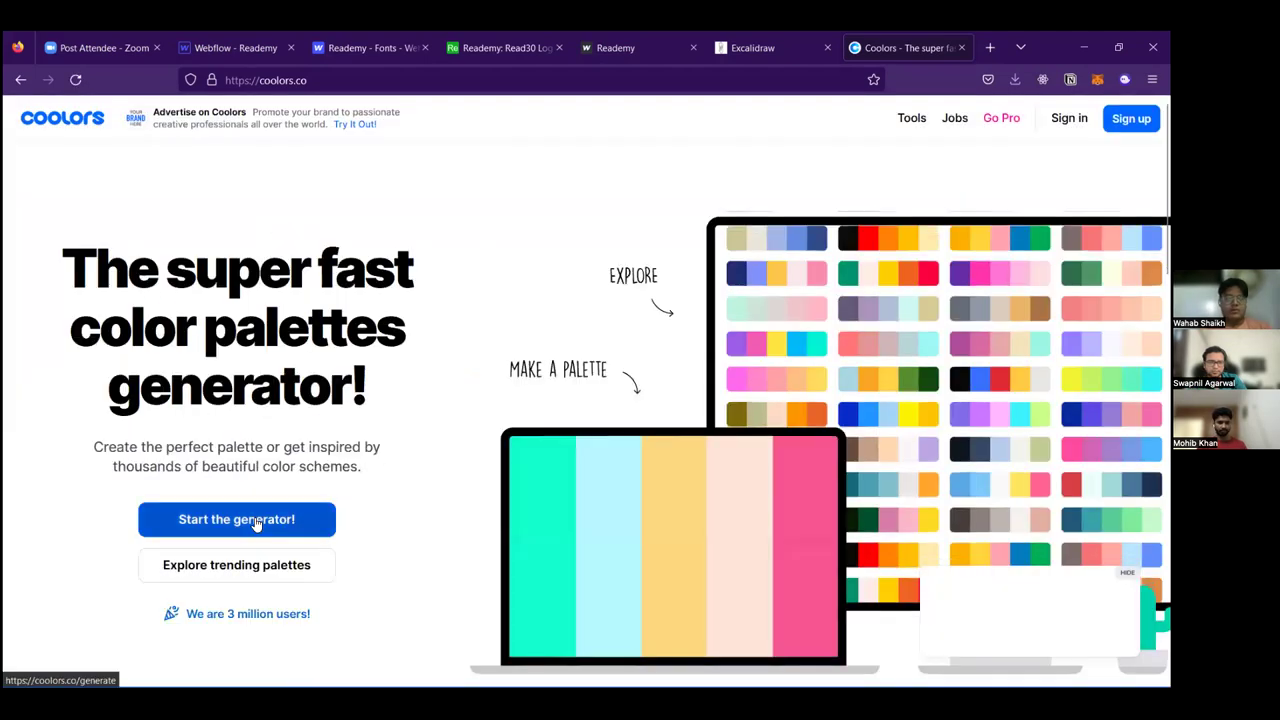
left_click(257, 522)
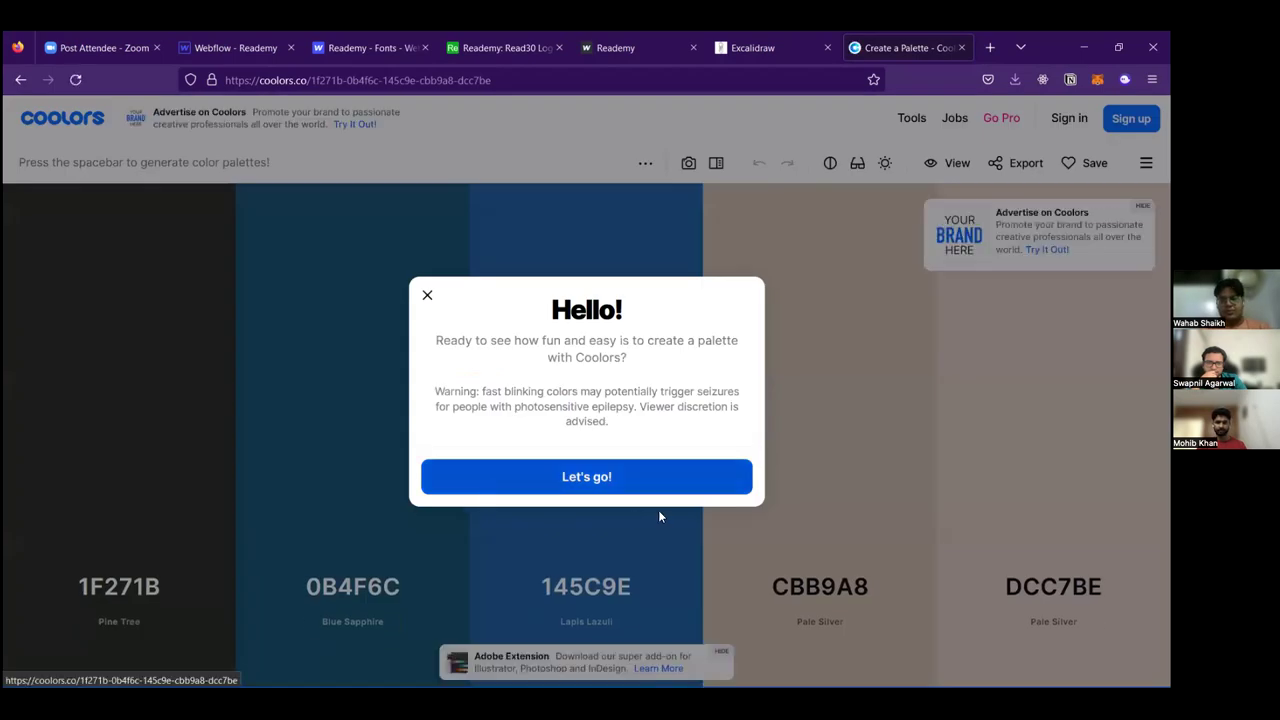
Generate palettes, copy the Pale Silver code CBB9A8, and return to Webflow.
key("space")
key("space")
key("space")
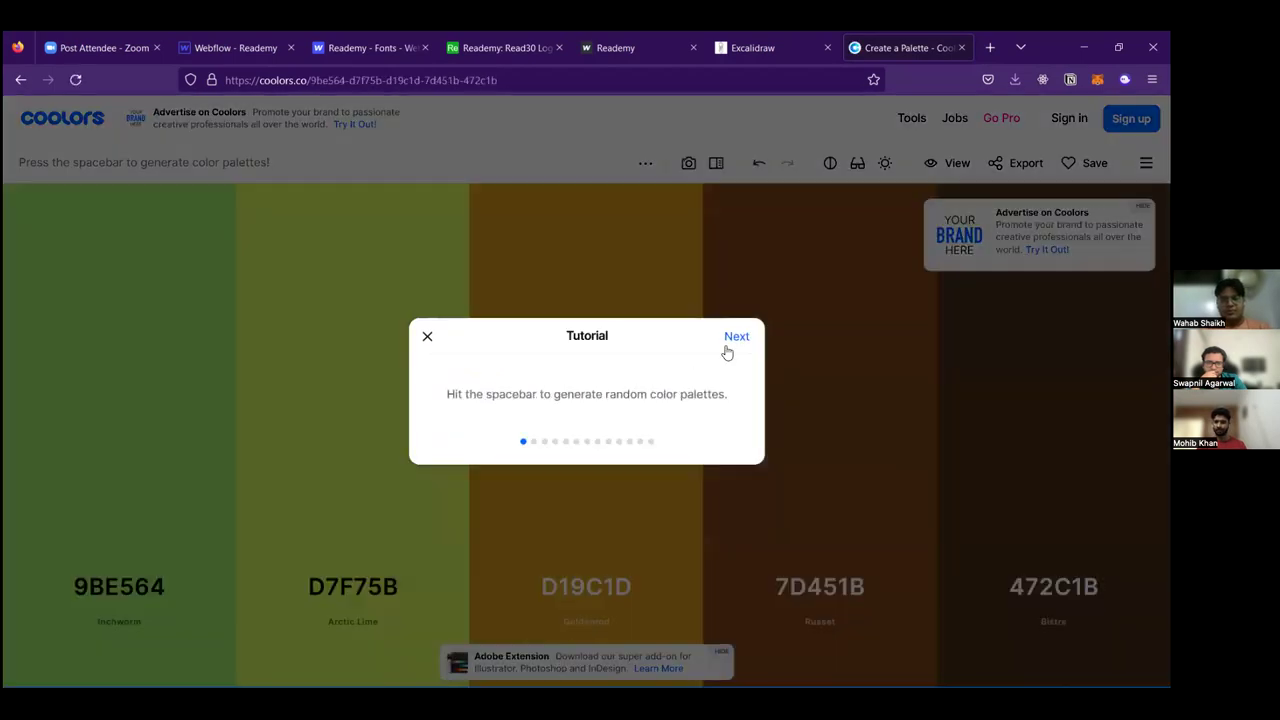
key("space")
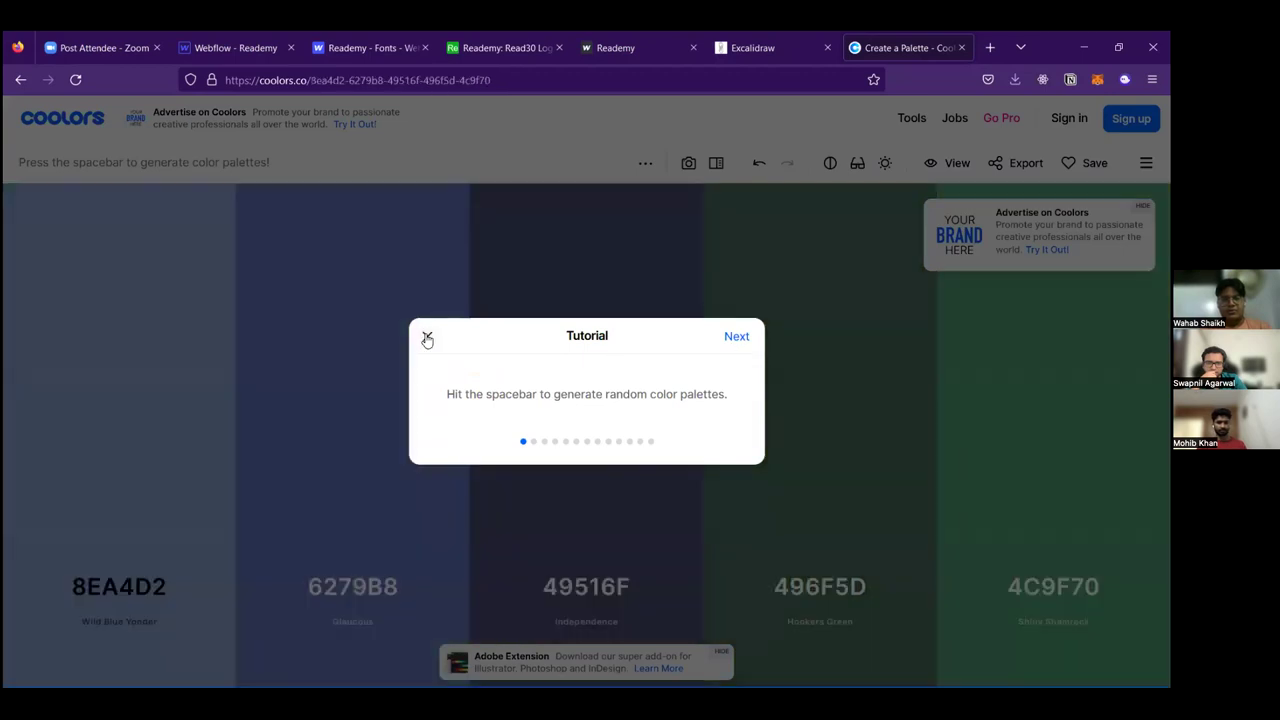
left_click(427, 340)
key("space")
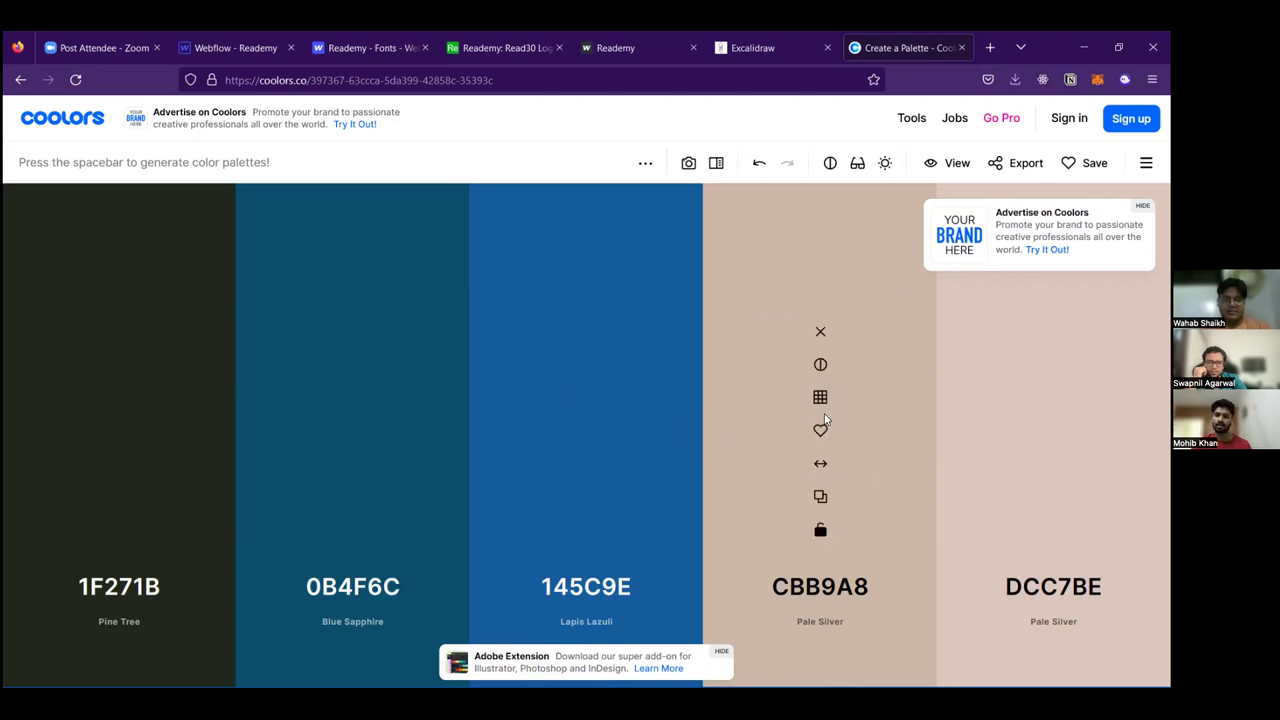
left_click(820, 498)
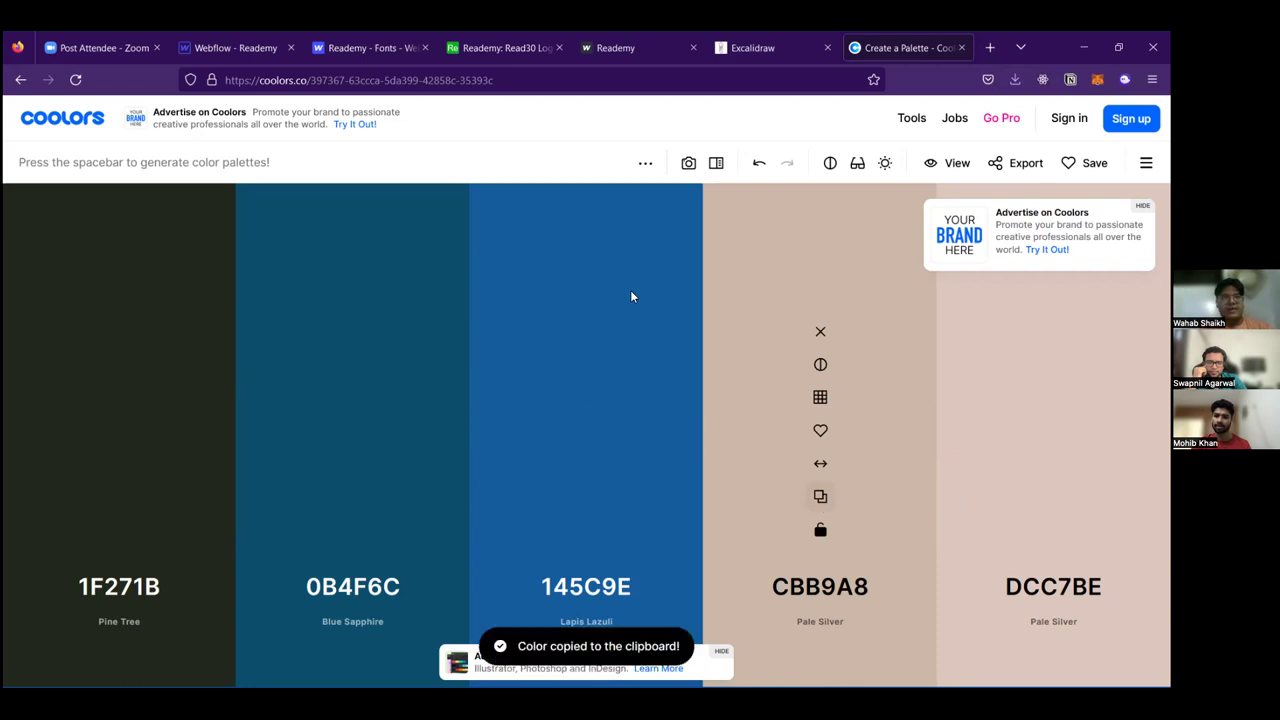
left_click(235, 47)
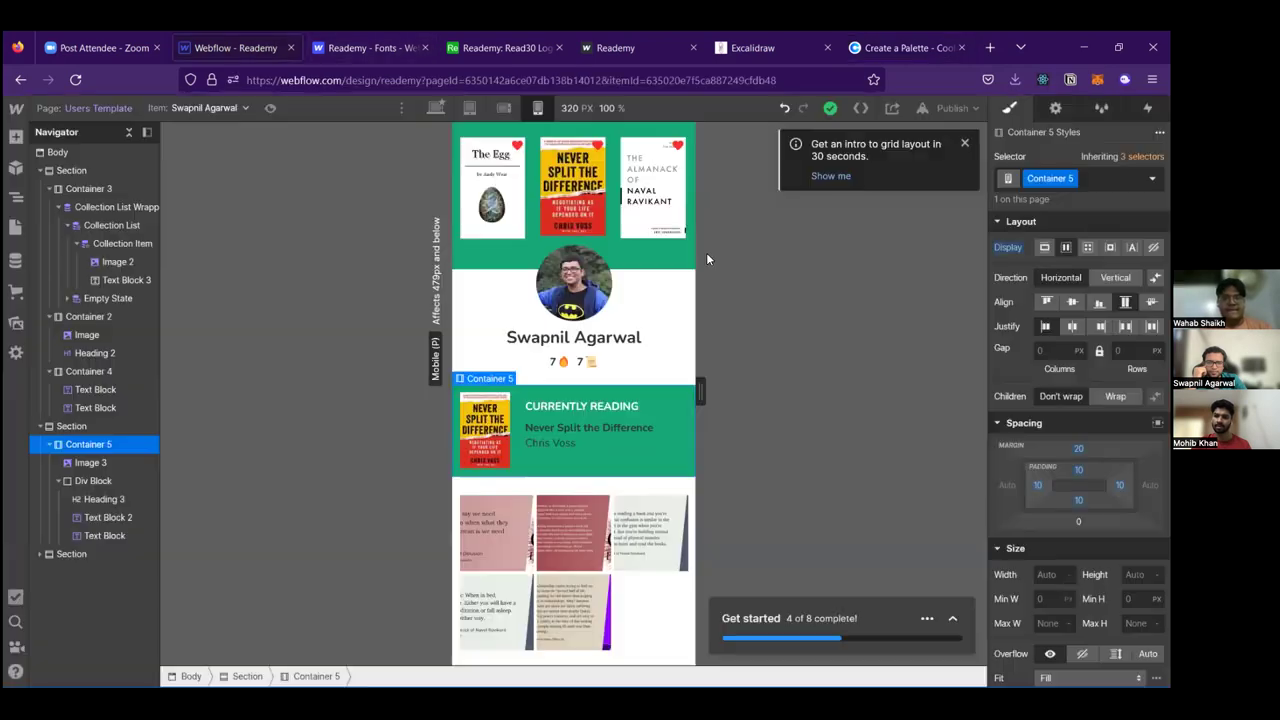
Paste #CBB9A8 as Container 3's background colour and add a placeholder background image layer.
left_click(689, 252)
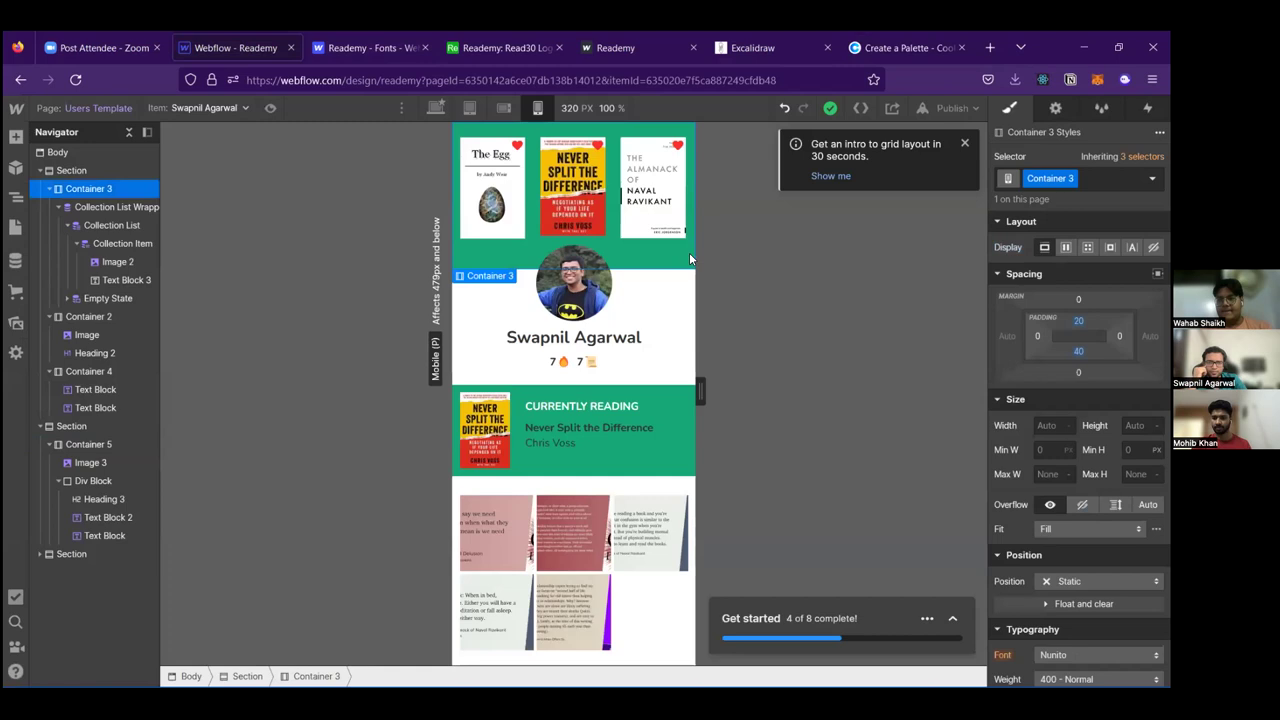
scroll(1078, 420, "down", 2)
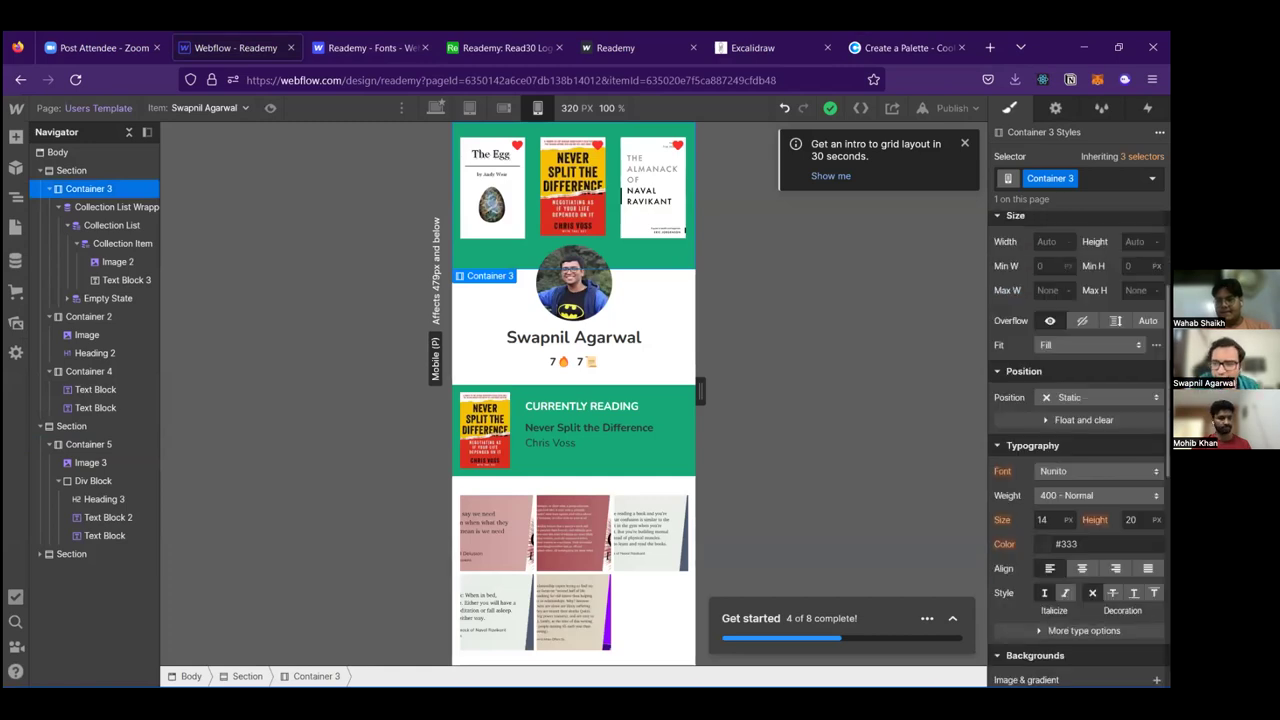
scroll(1078, 420, "down", 1)
left_click(1100, 631)
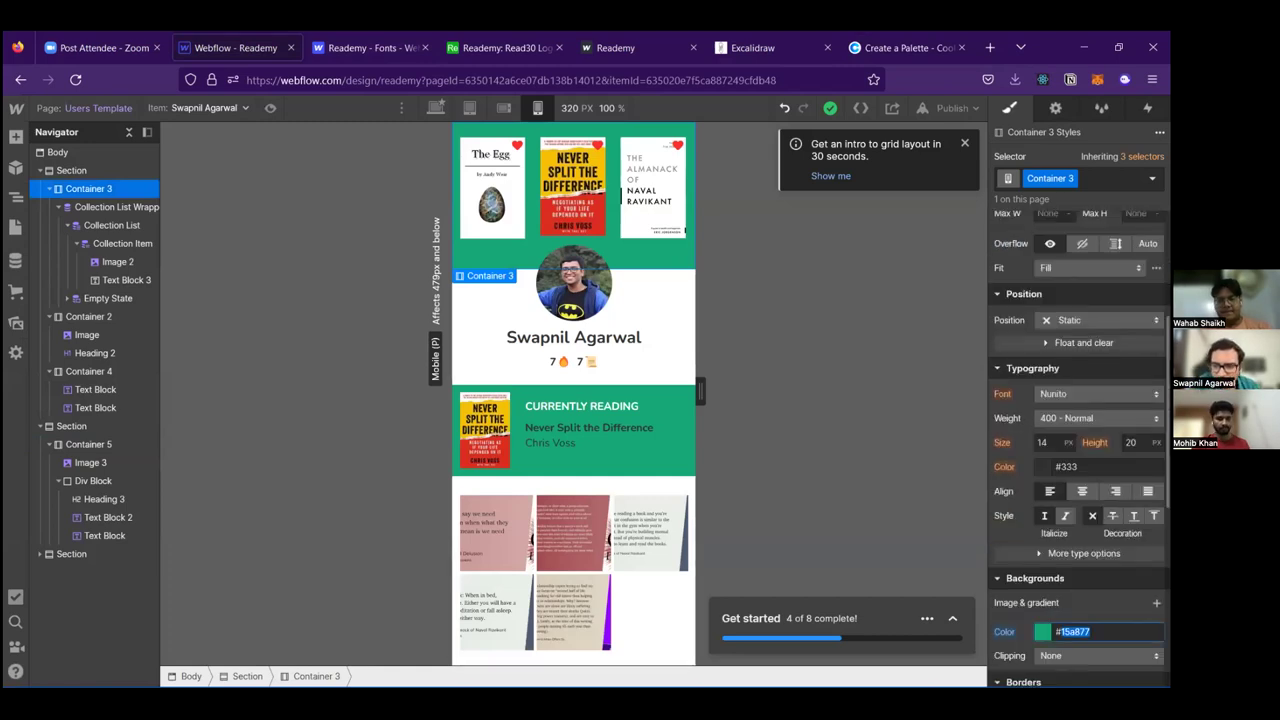
key("ctrl+v")
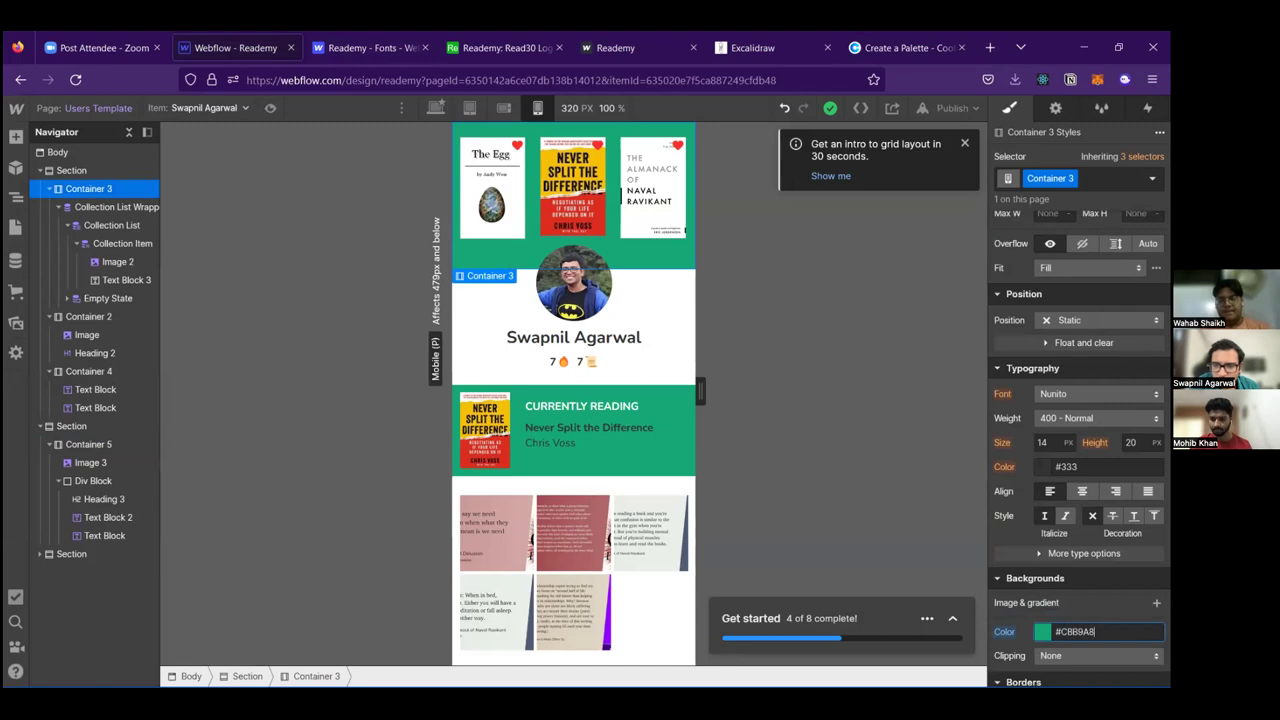
key("Return")
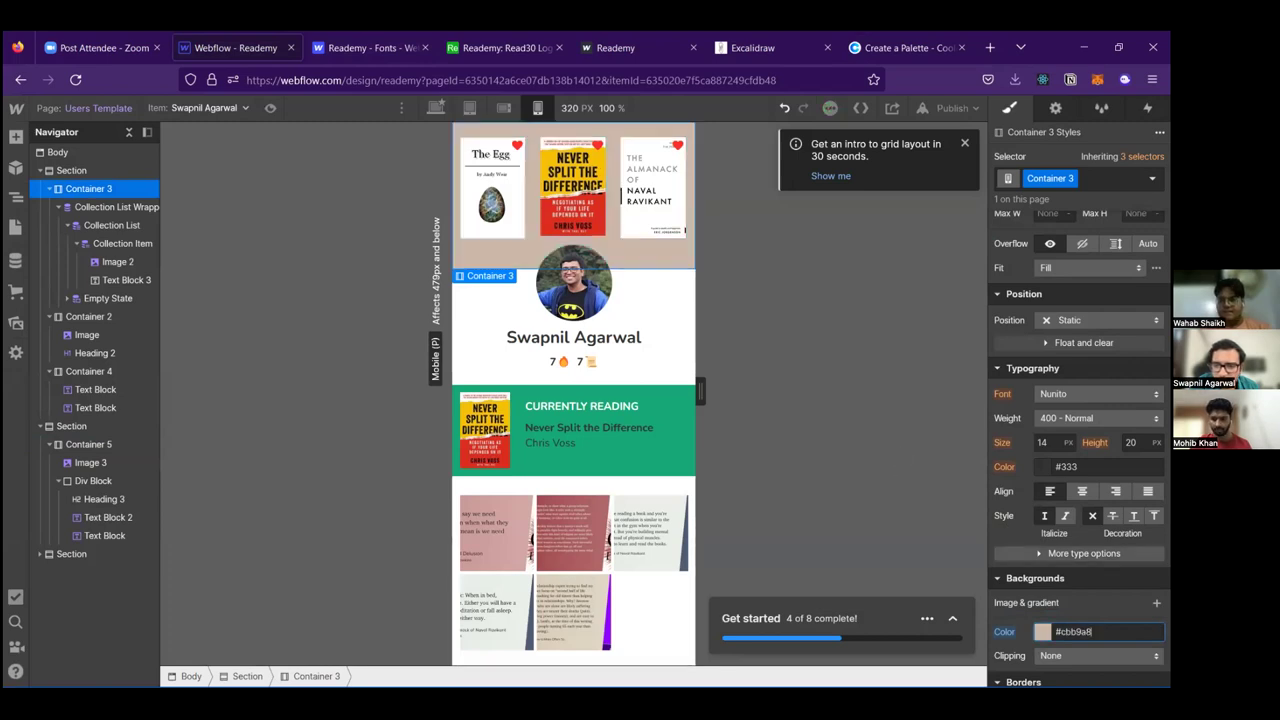
key("Escape")
left_click(1156, 602)
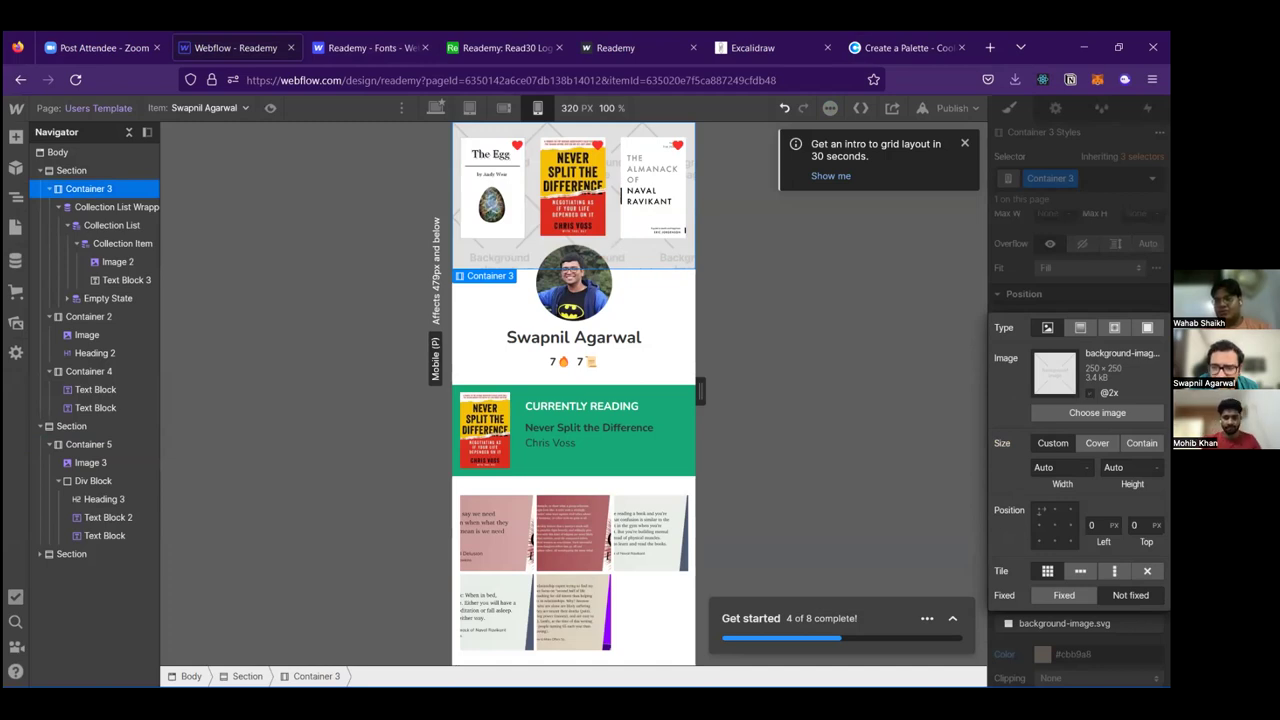
key("Escape")
key("Escape")
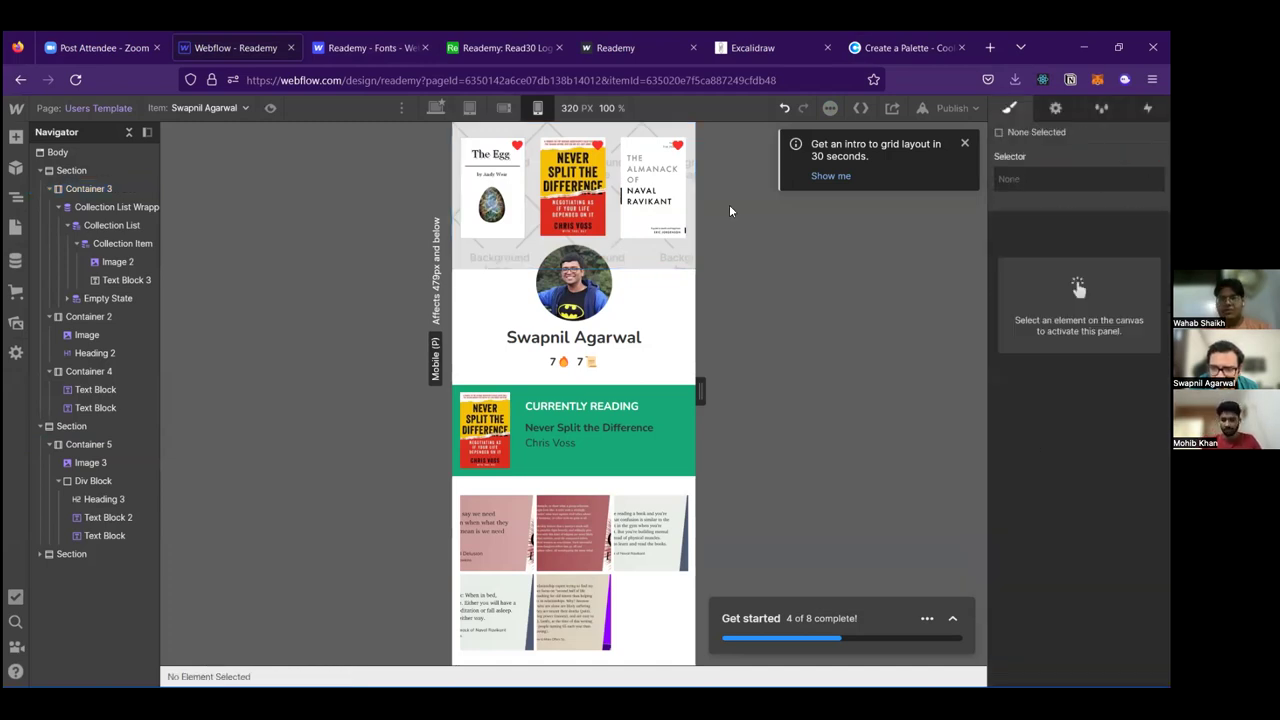
Save Container 3's #cbb9a8 background colour as a swatch named Tan.
left_click(690, 237)
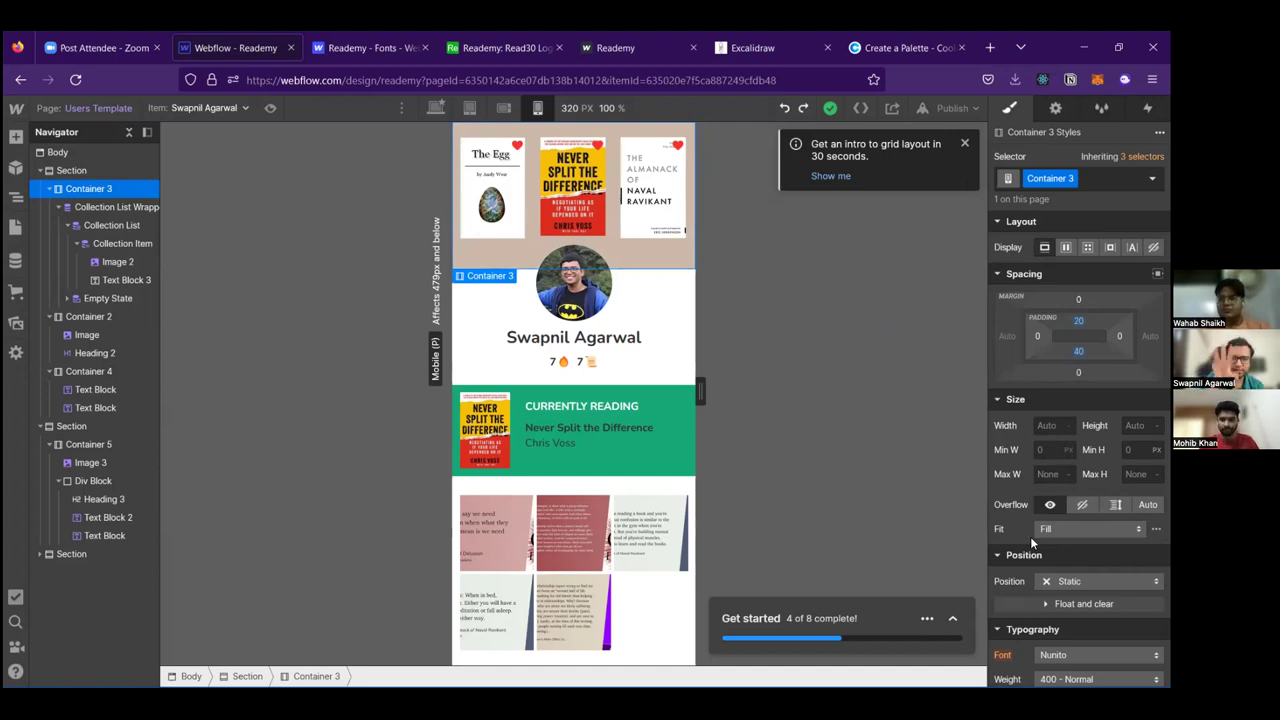
scroll(1030, 536, "down", 3)
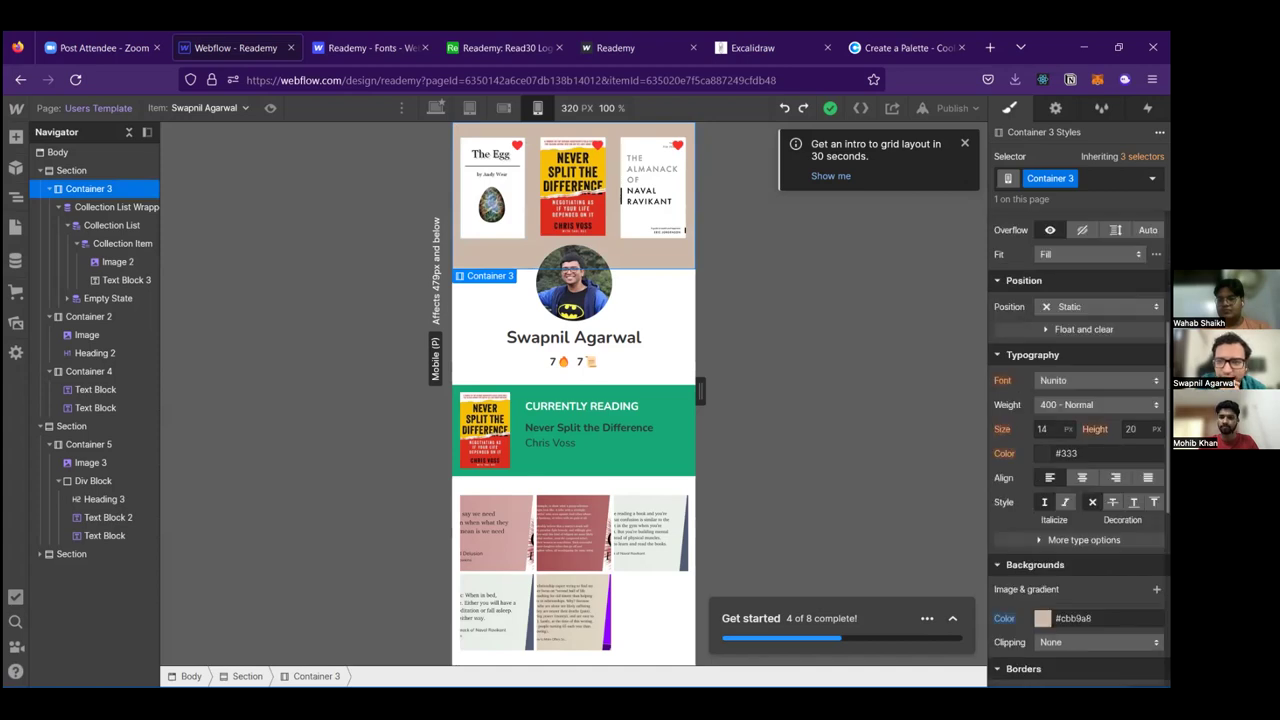
left_click(1040, 619)
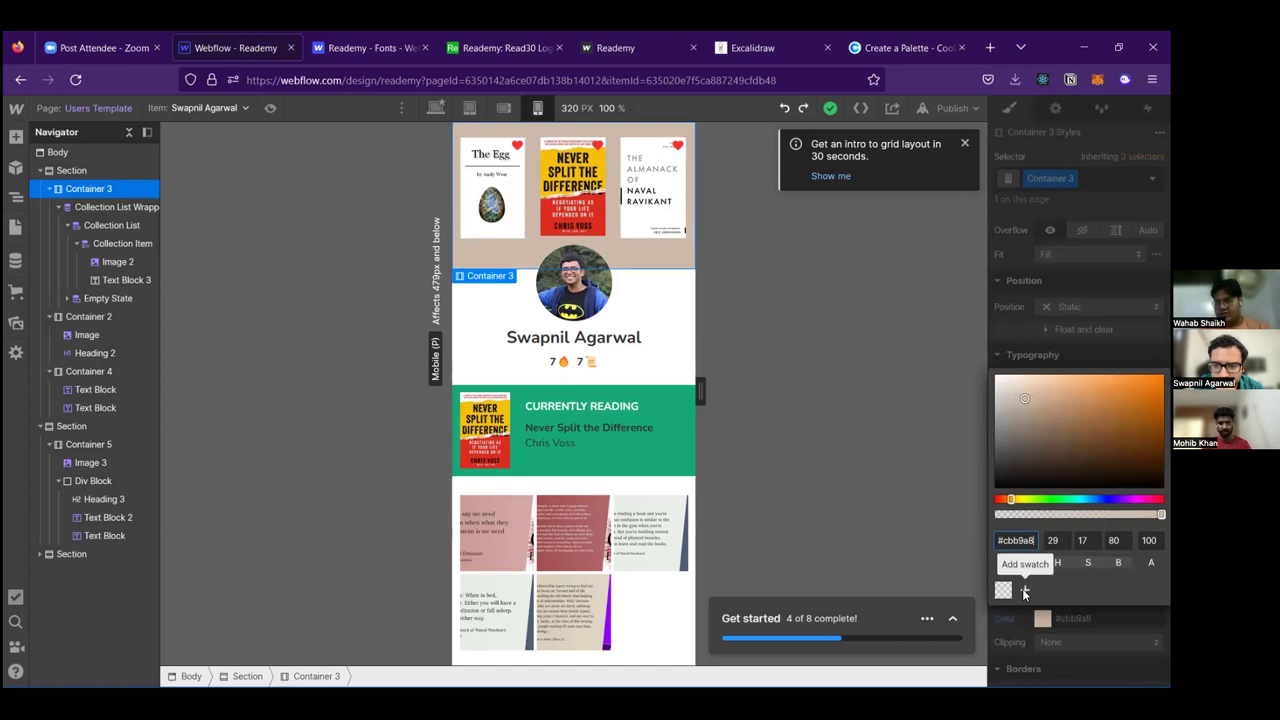
left_click(1025, 590)
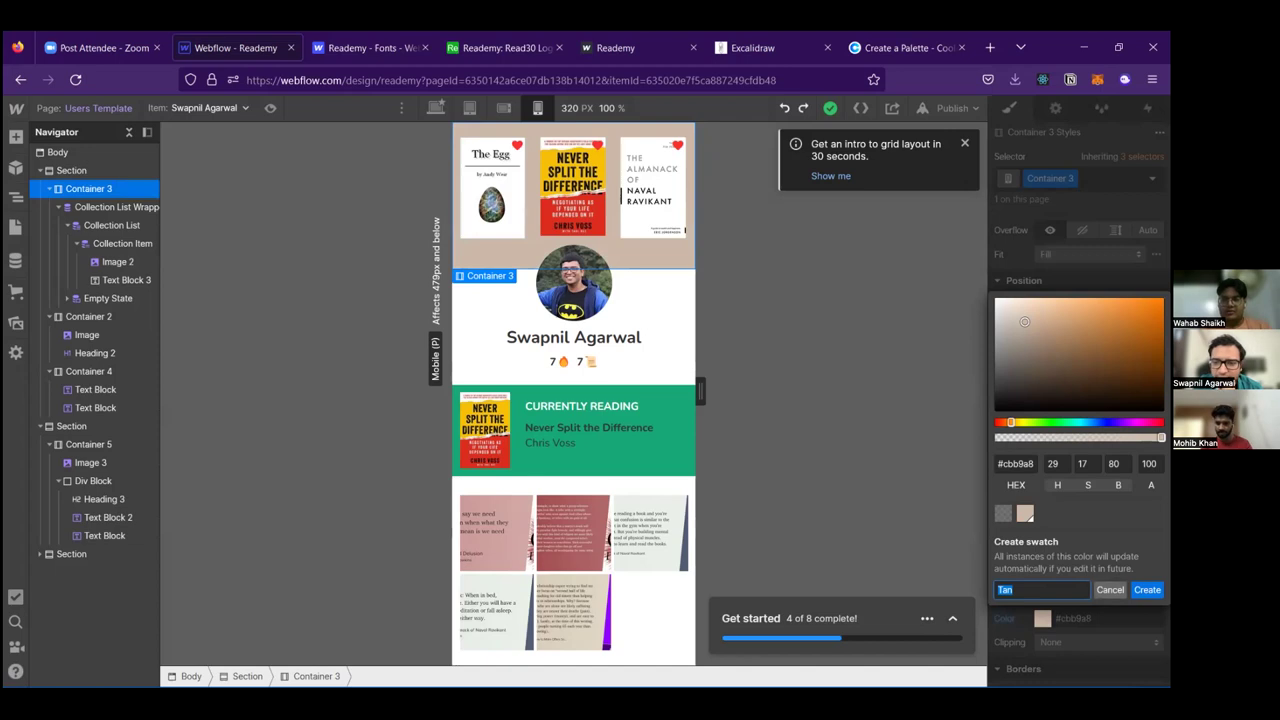
key("Return")
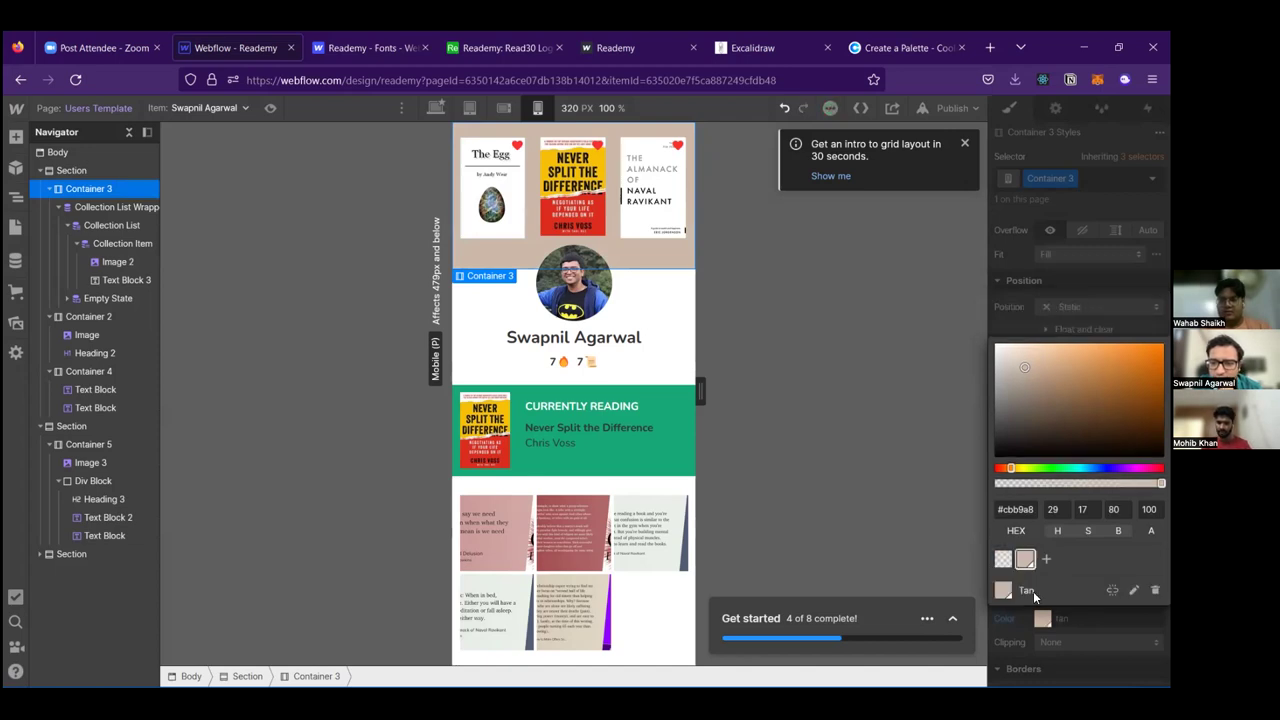
key("Escape")
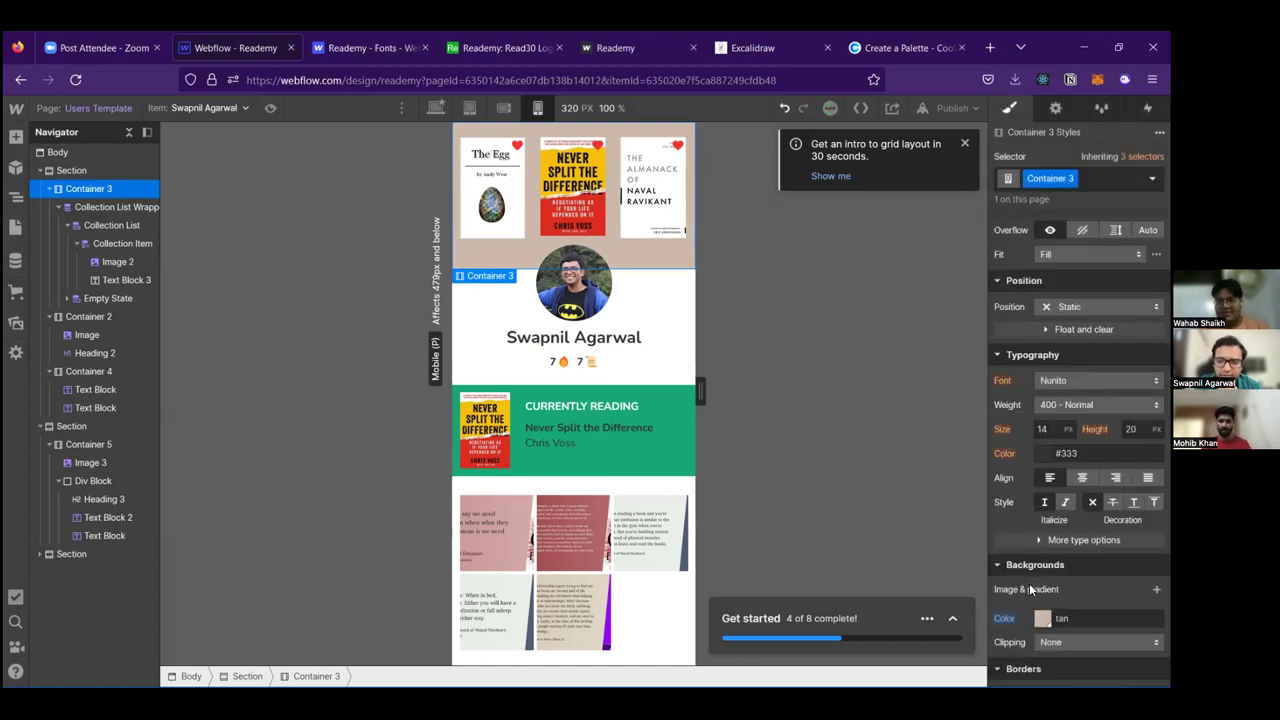
Undo the background colour changes so Container 3 is green again.
left_click(1100, 618)
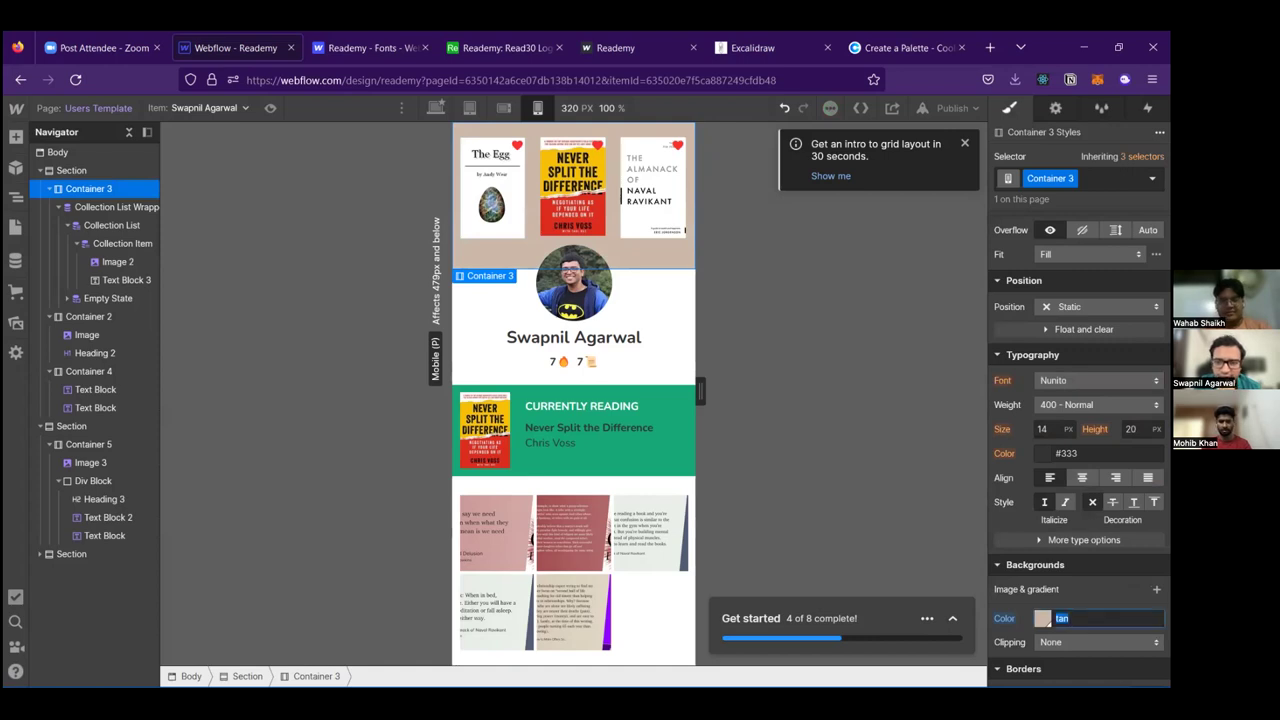
type("bl")
type("ack")
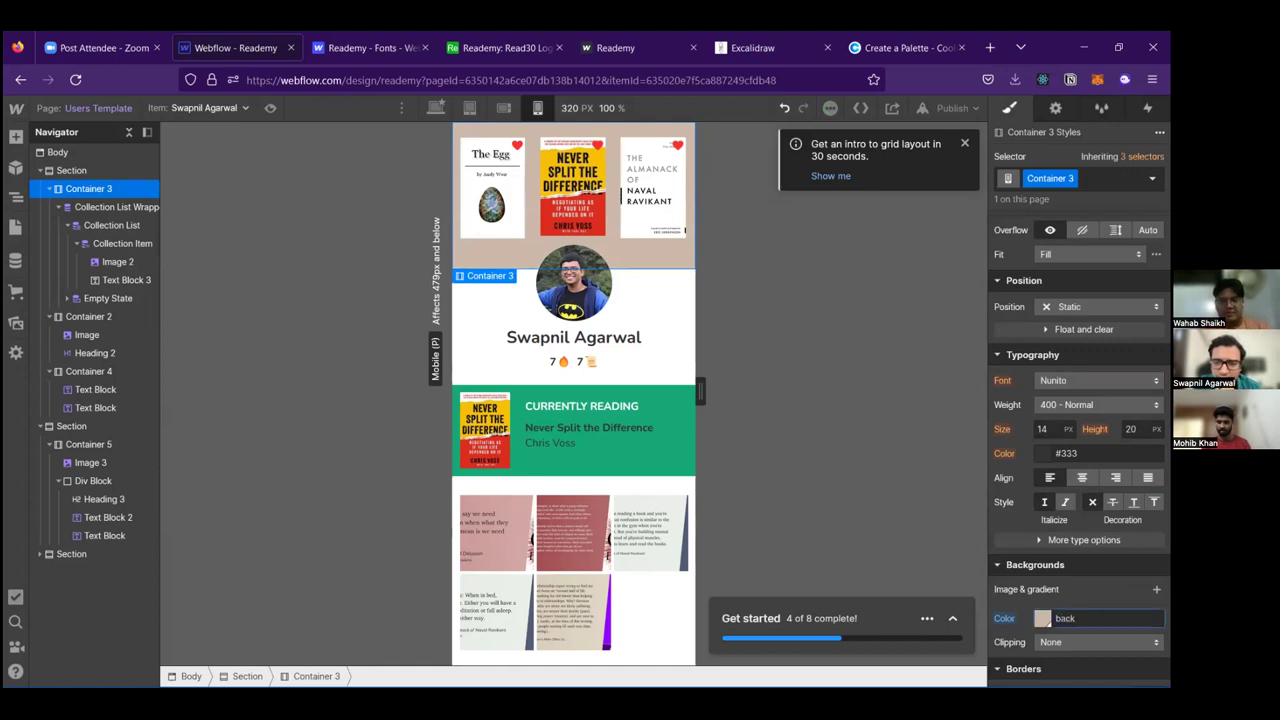
type("ground")
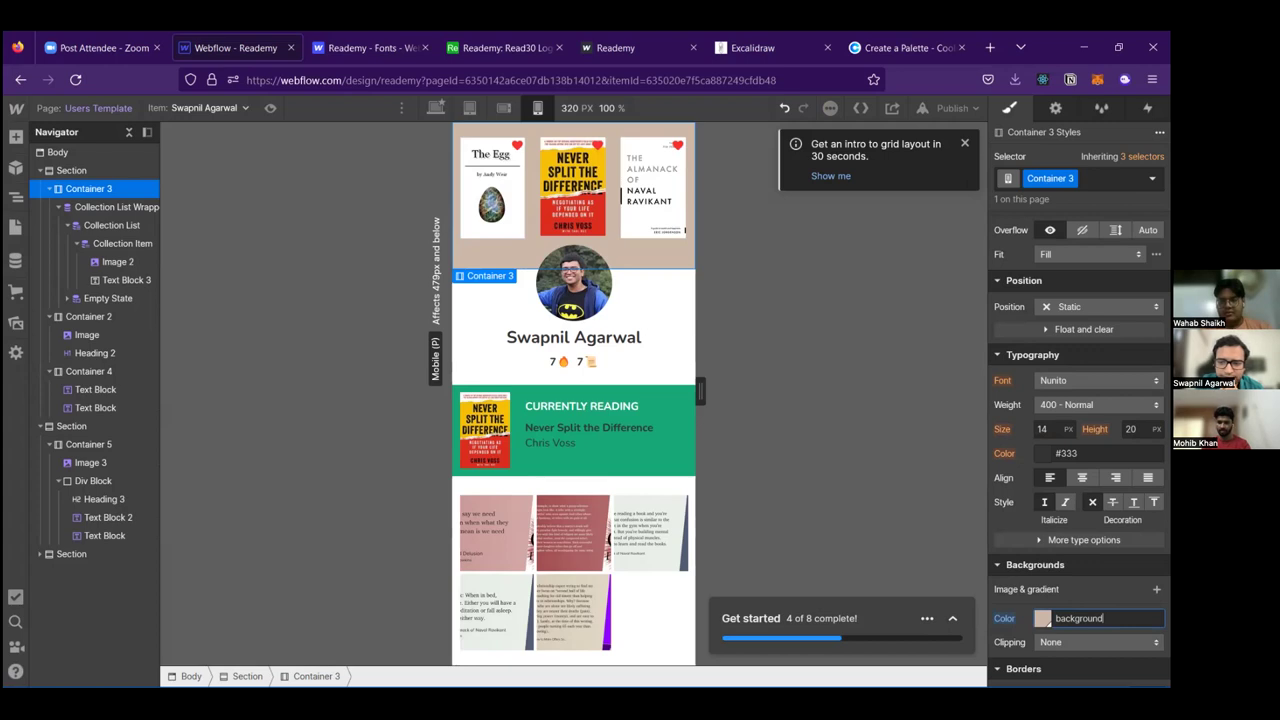
key("Return")
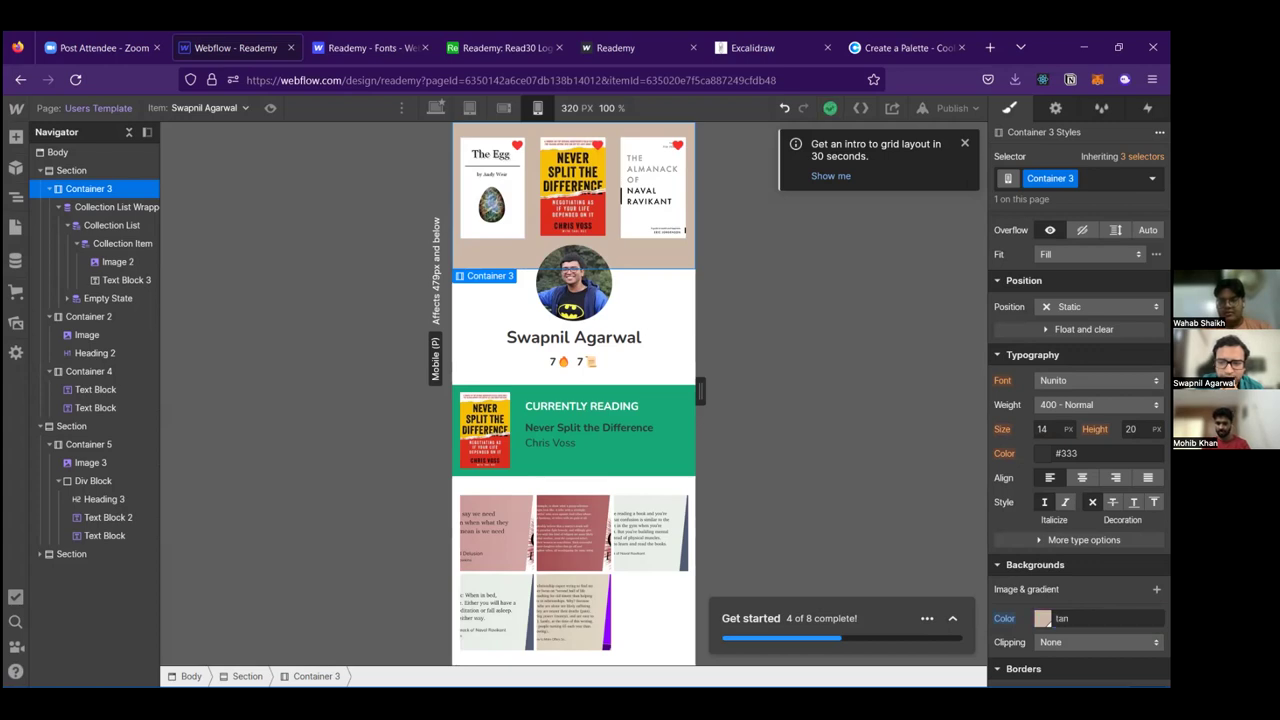
key("Escape")
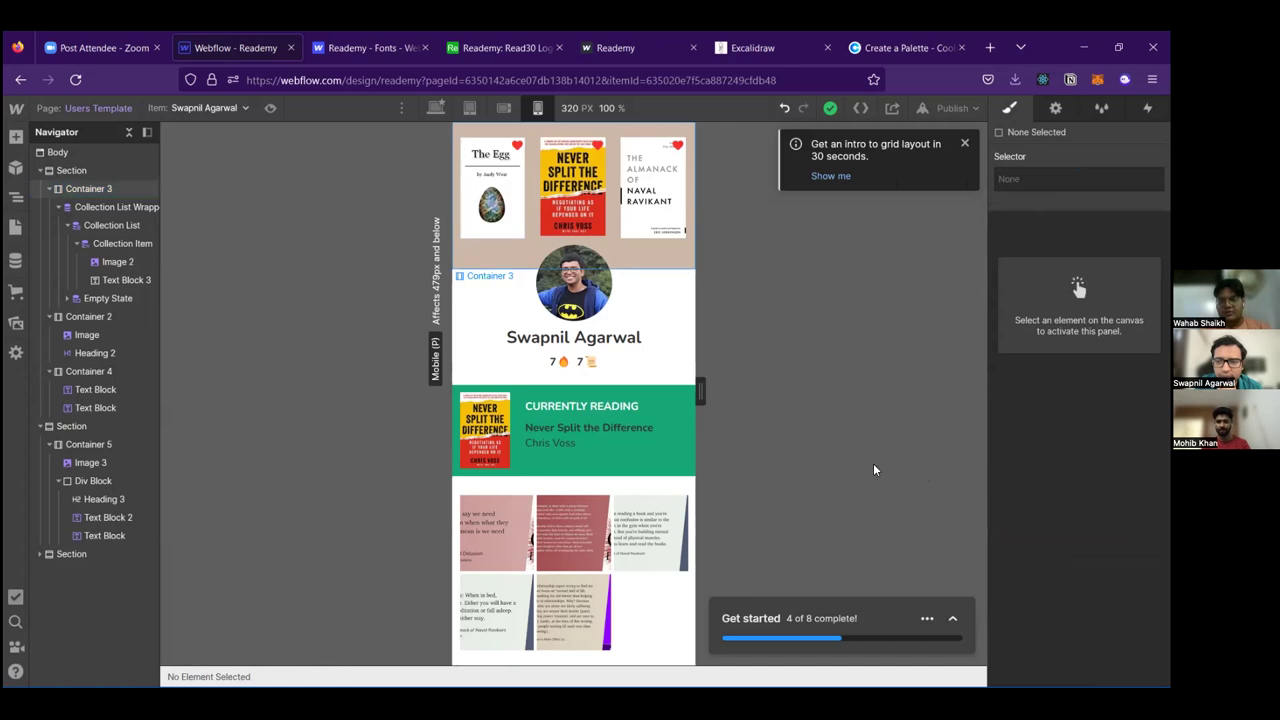
key("ctrl+z")
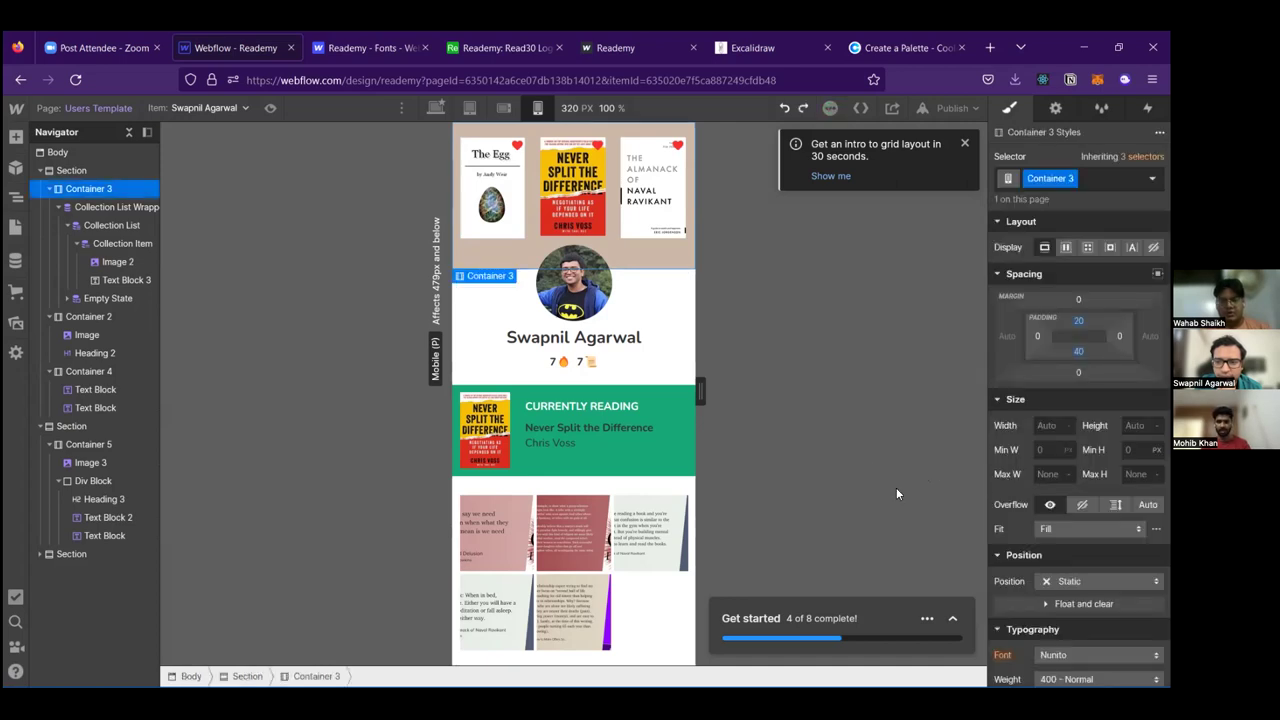
key("ctrl+z")
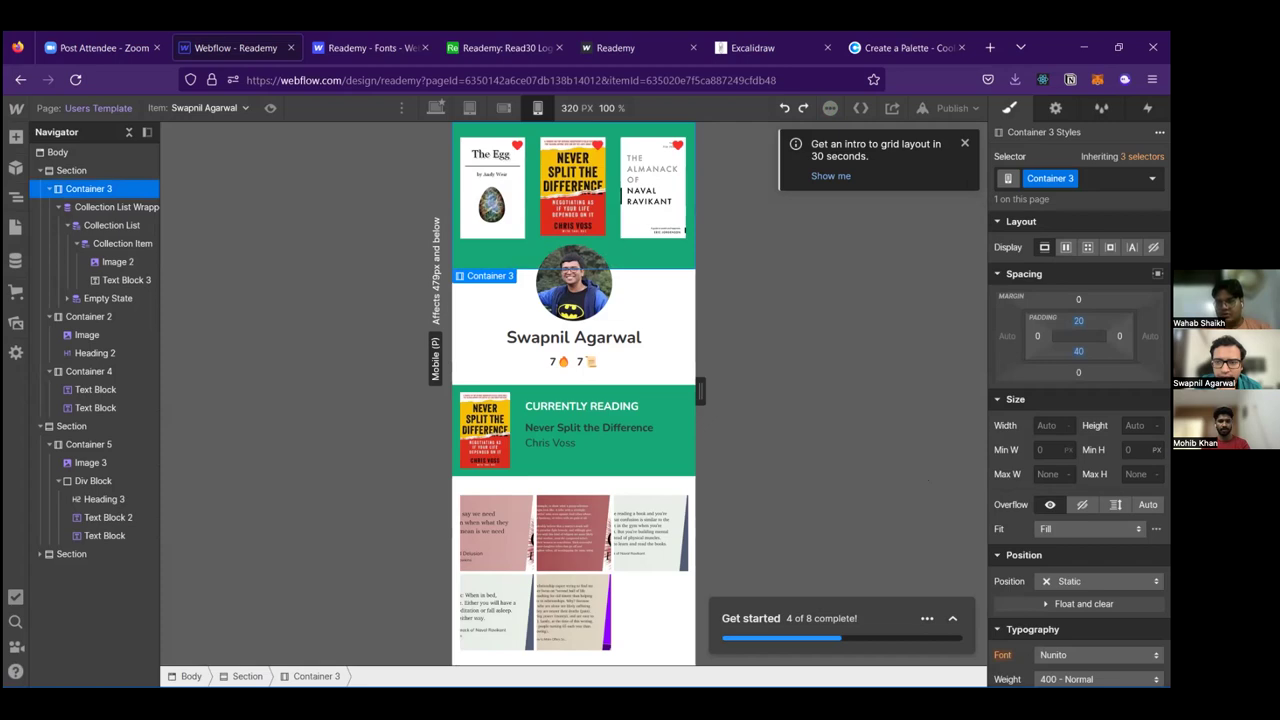
Set Container 3's background colour to tan #cbb9a8, replacing the green.
scroll(1078, 420, "down", 3)
scroll(1078, 420, "down", 1)
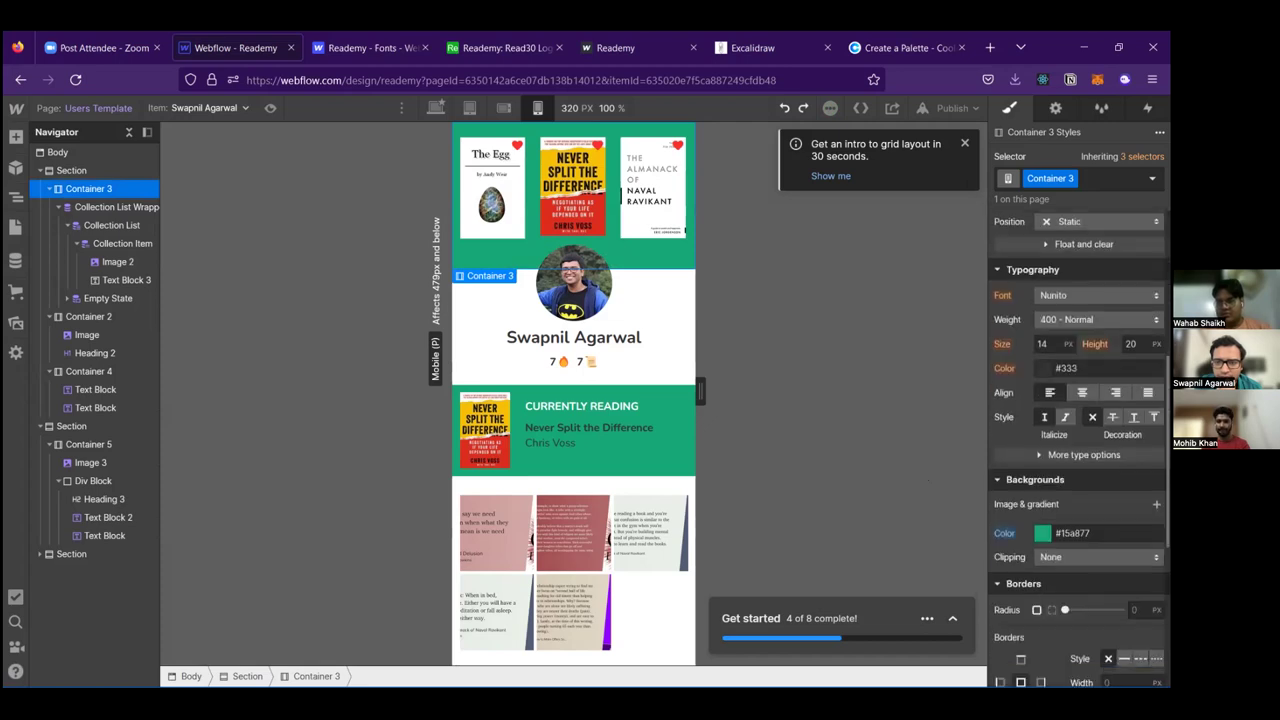
left_click(1105, 533)
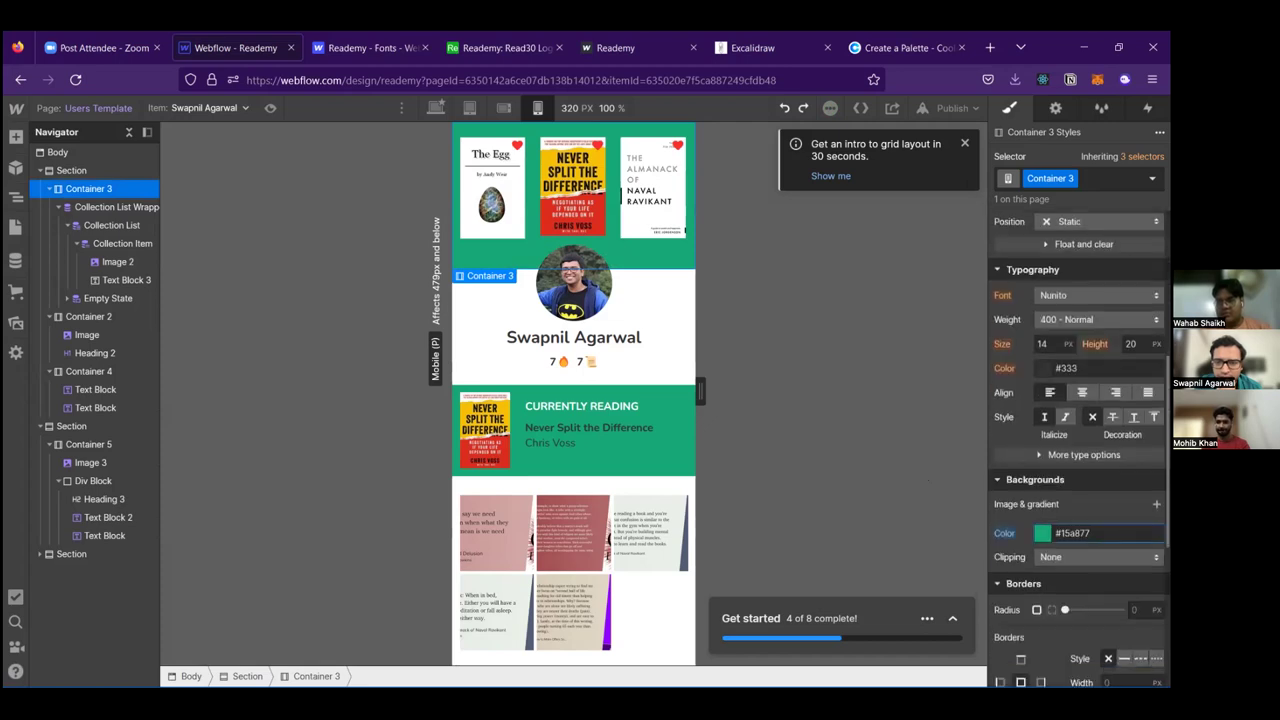
left_click(1042, 535)
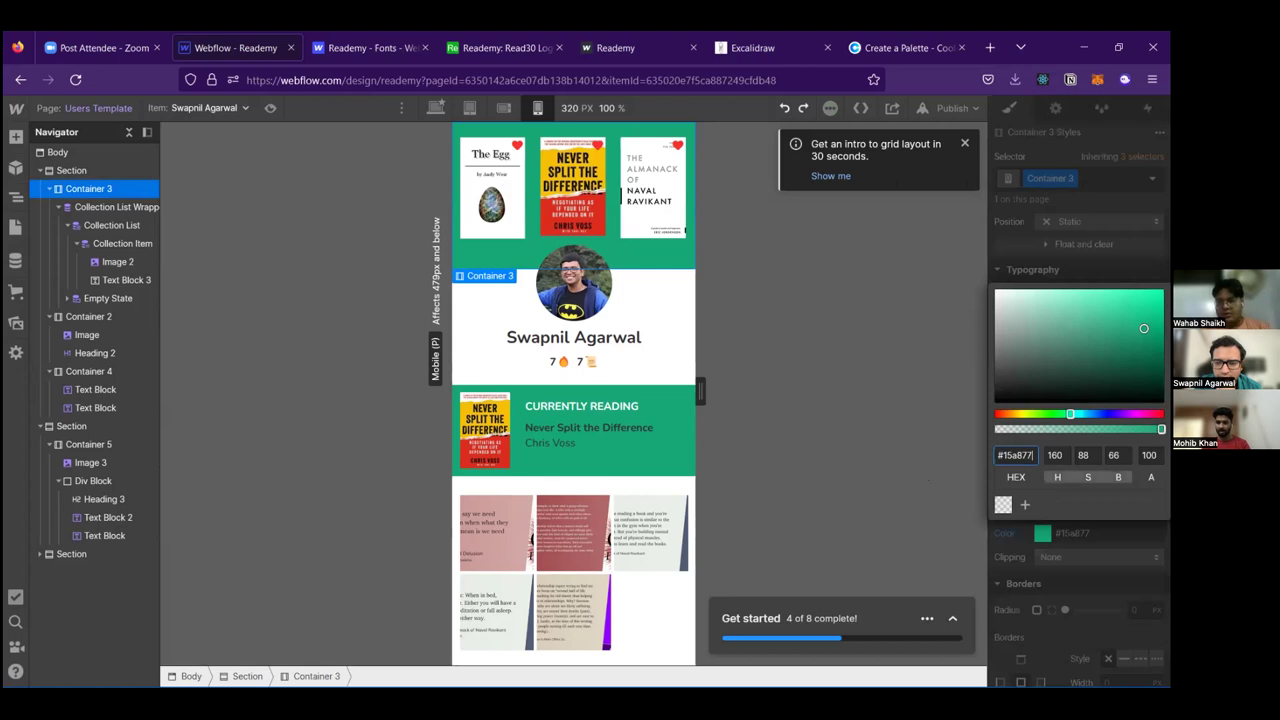
key("BackSpace")
key("BackSpace")
key("BackSpace")
key("BackSpace")
key("BackSpace")
key("BackSpace")
type("CB89A8")
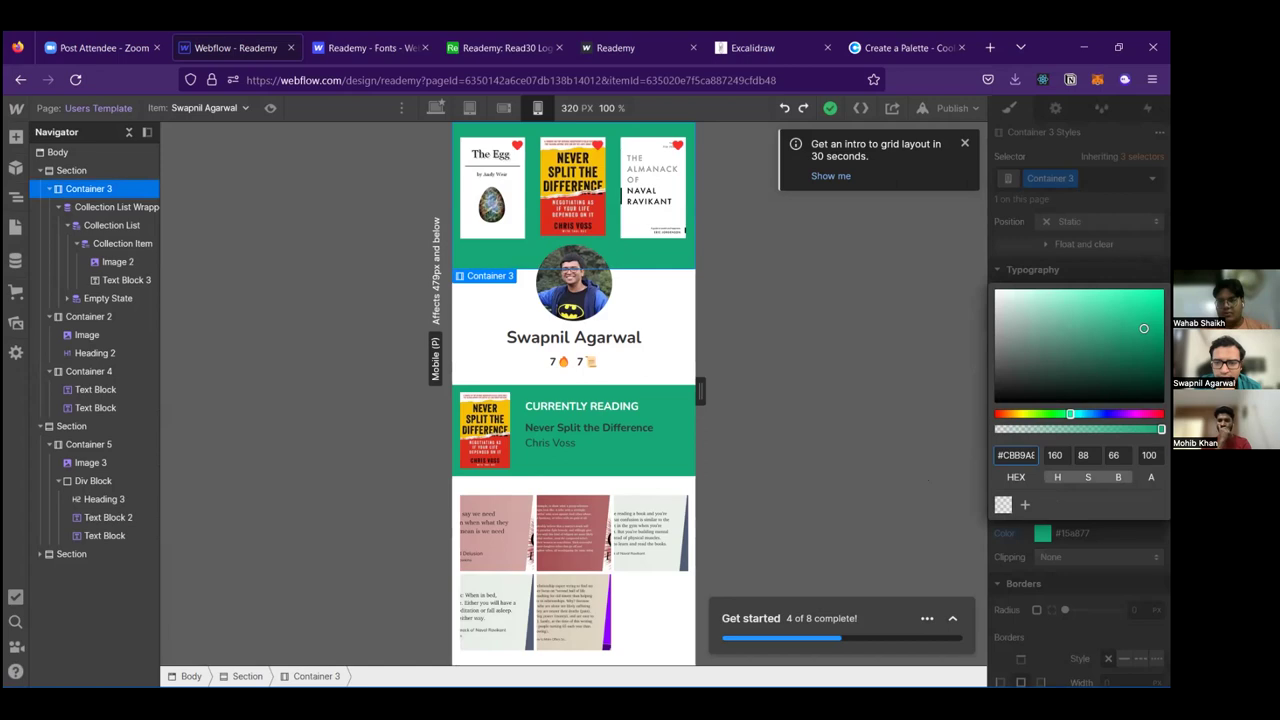
Save the tan #cbb9a8 as a new colour swatch named primary-bg.
left_click(1030, 505)
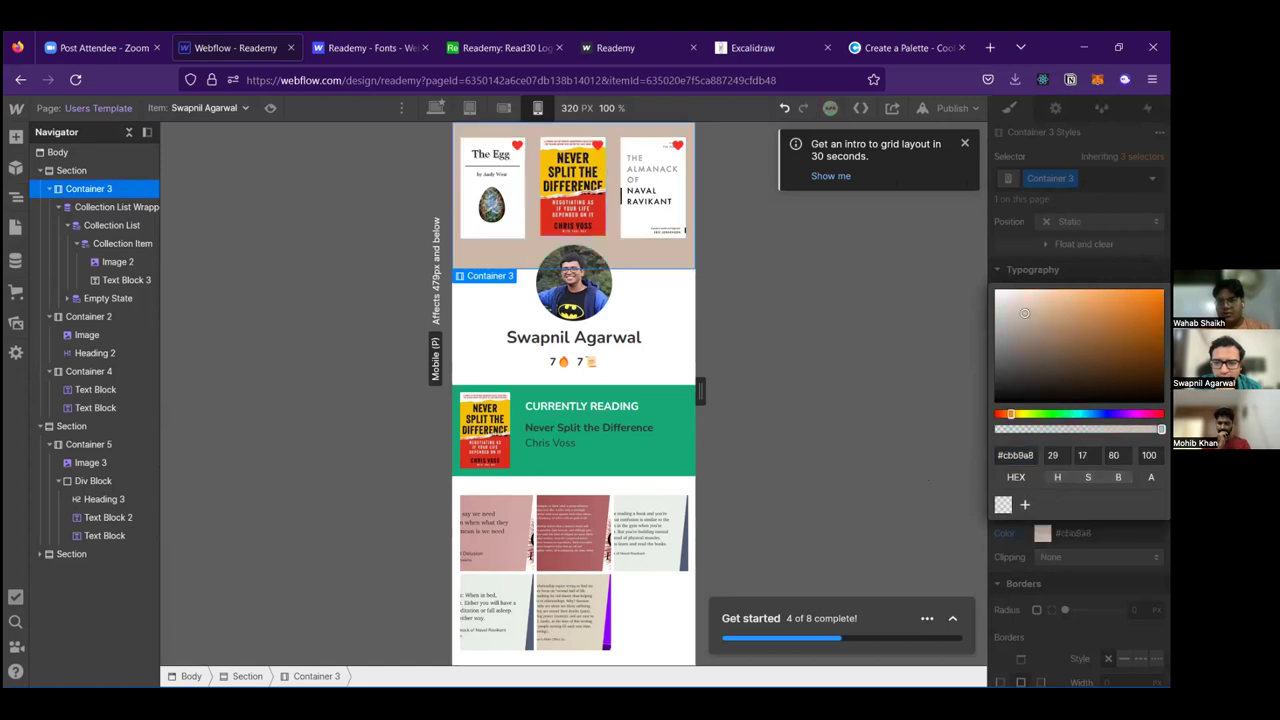
type("prima")
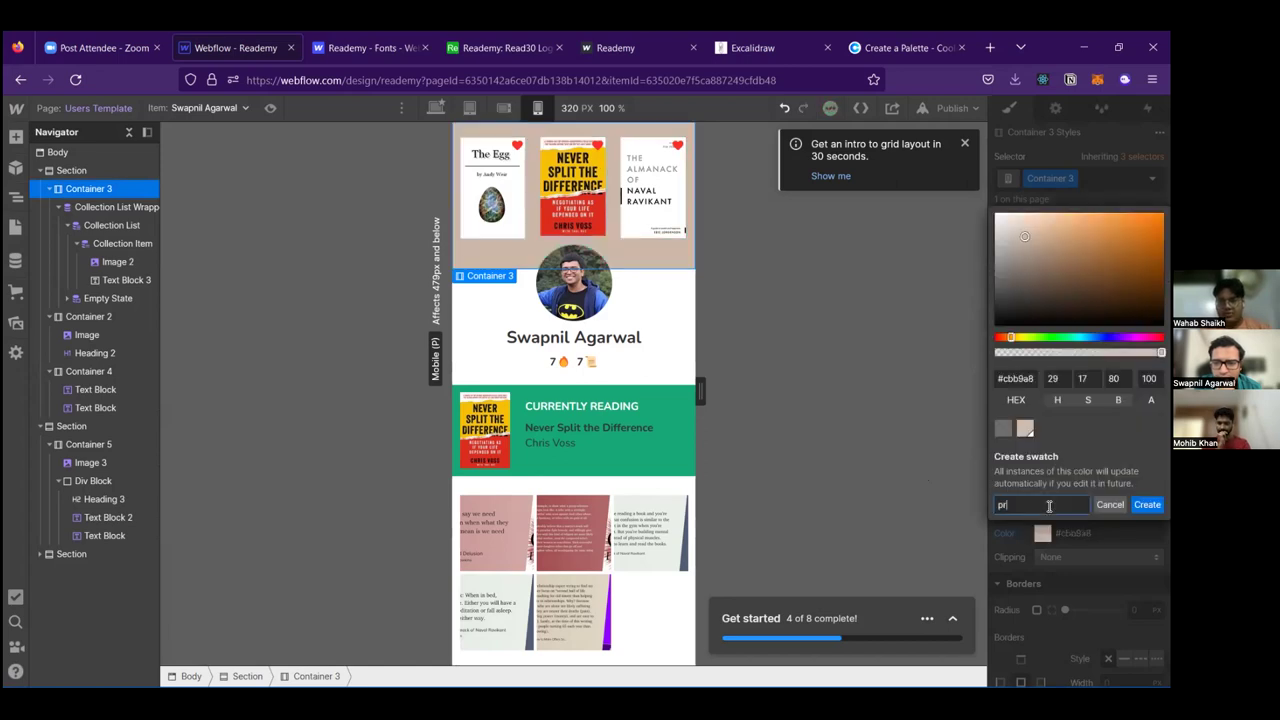
type("ry-ng")
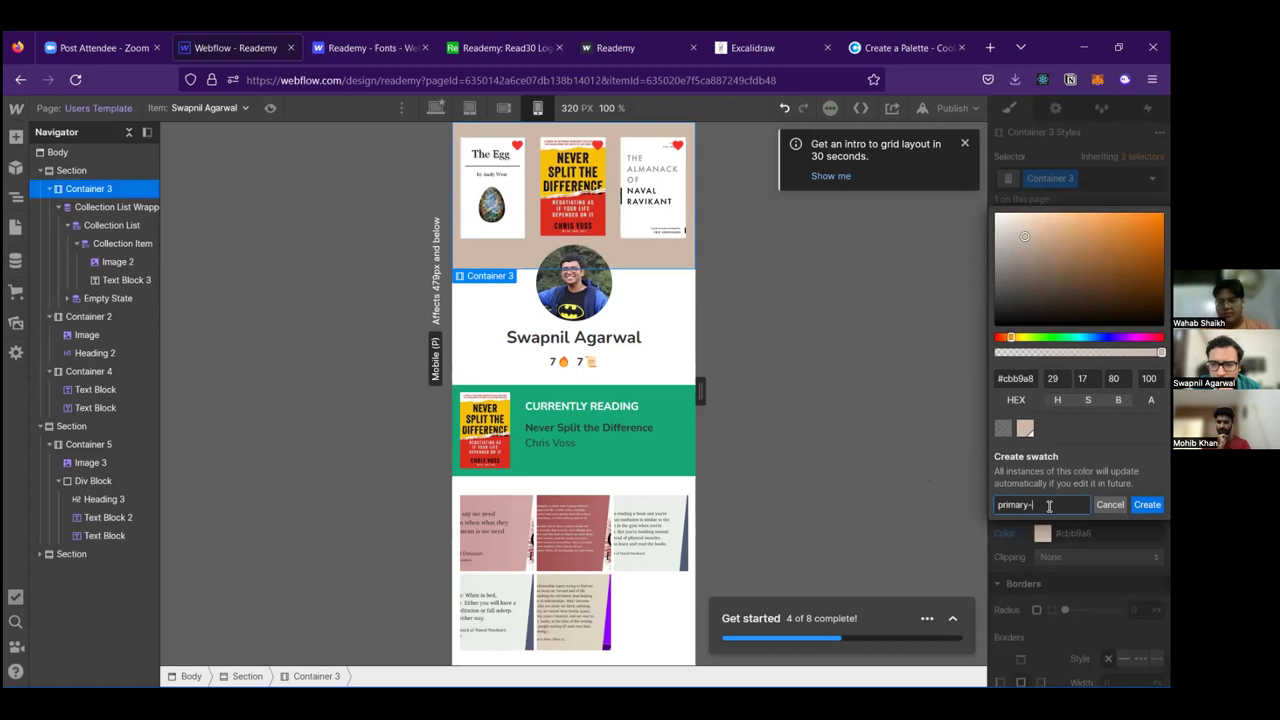
key("BackSpace")
key("BackSpace")
type("bg")
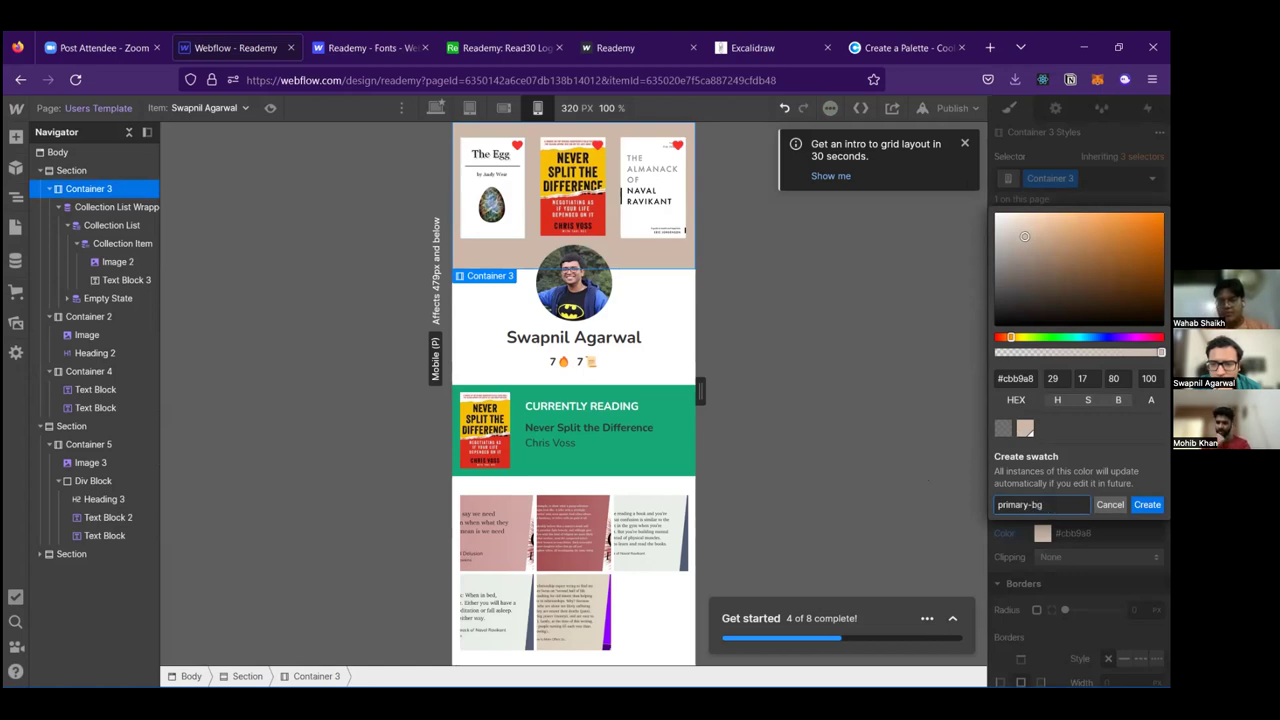
key("Return")
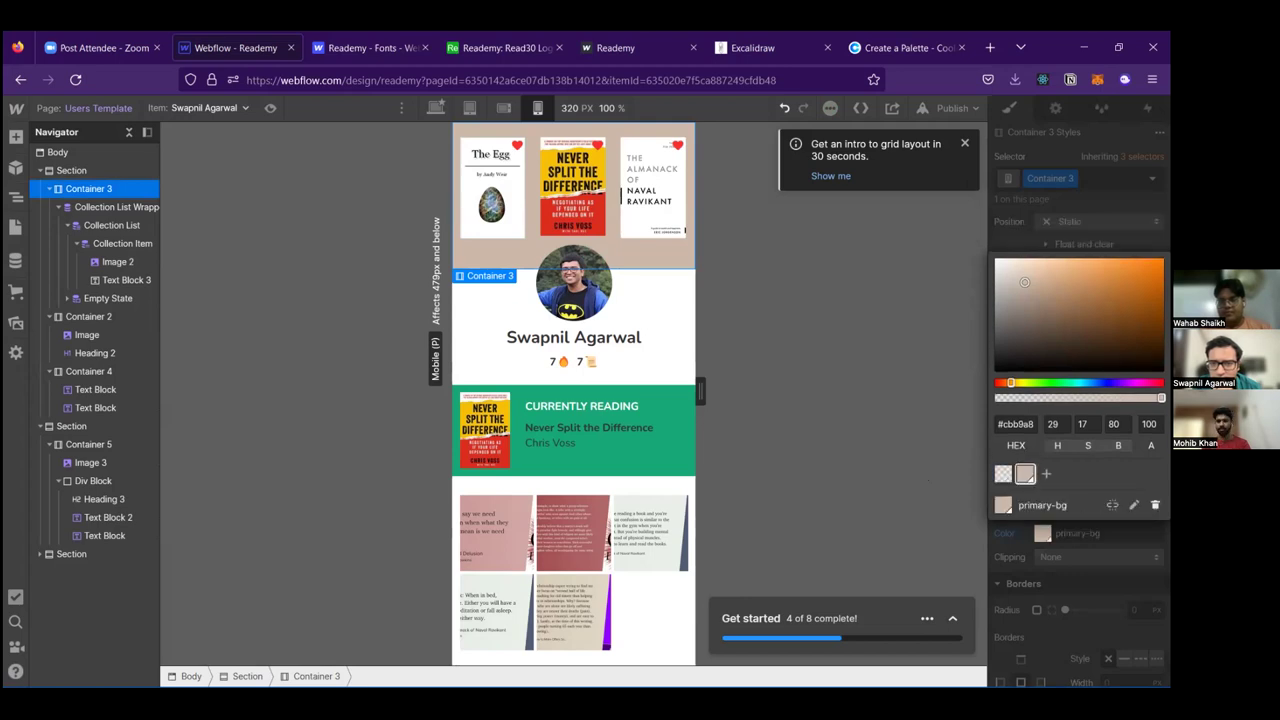
left_click(683, 456)
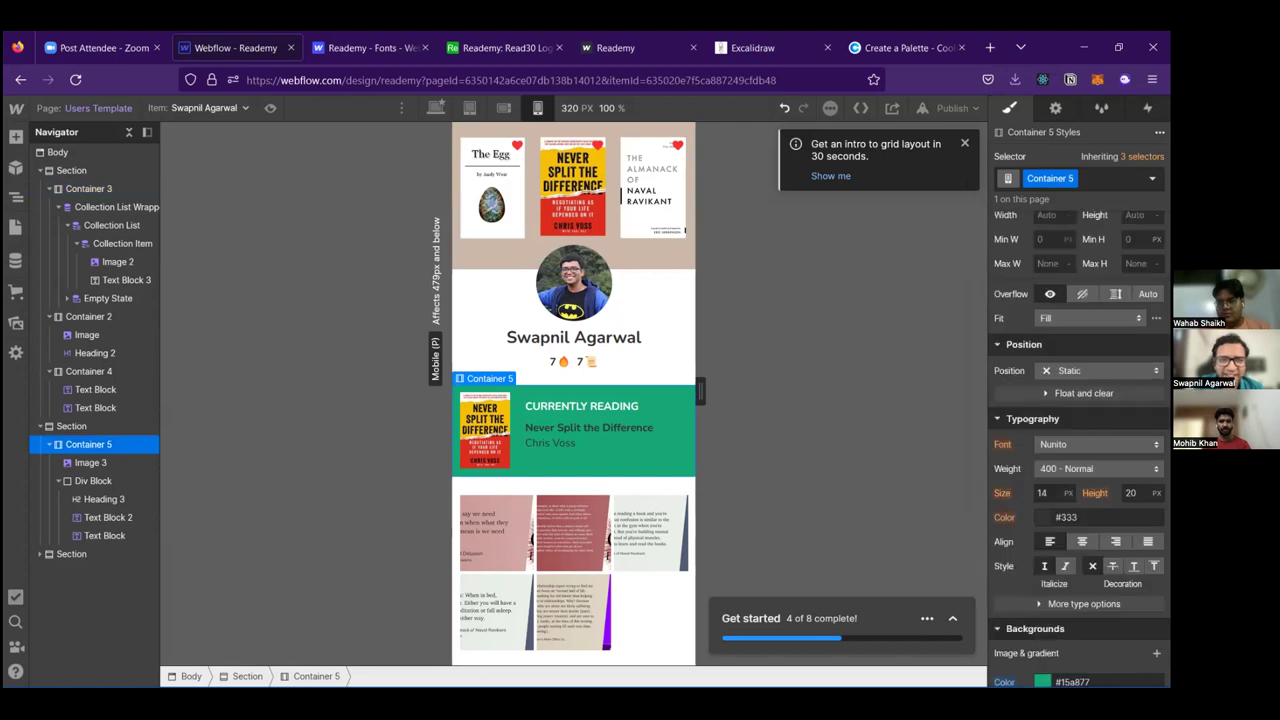
Apply the primary-bg tan swatch as the Currently Reading band's (Container 5) background.
scroll(1040, 625, "down", 1)
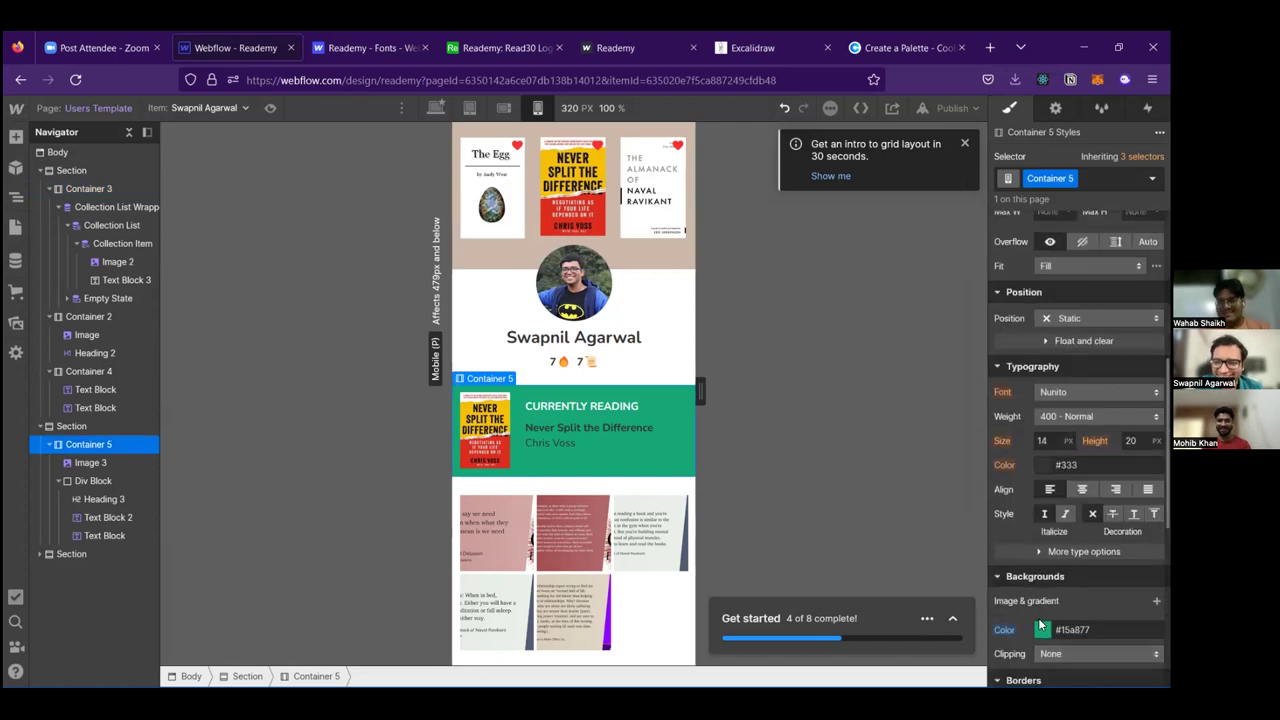
left_click(1042, 629)
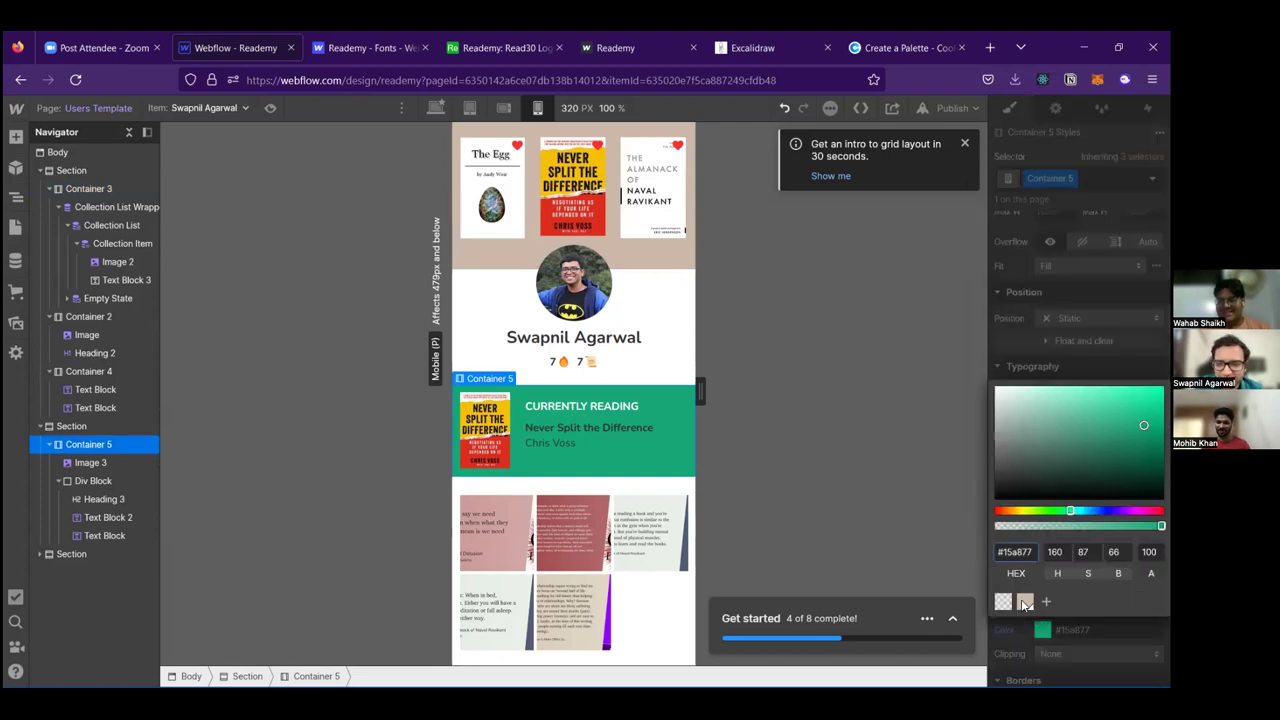
left_click(1025, 600)
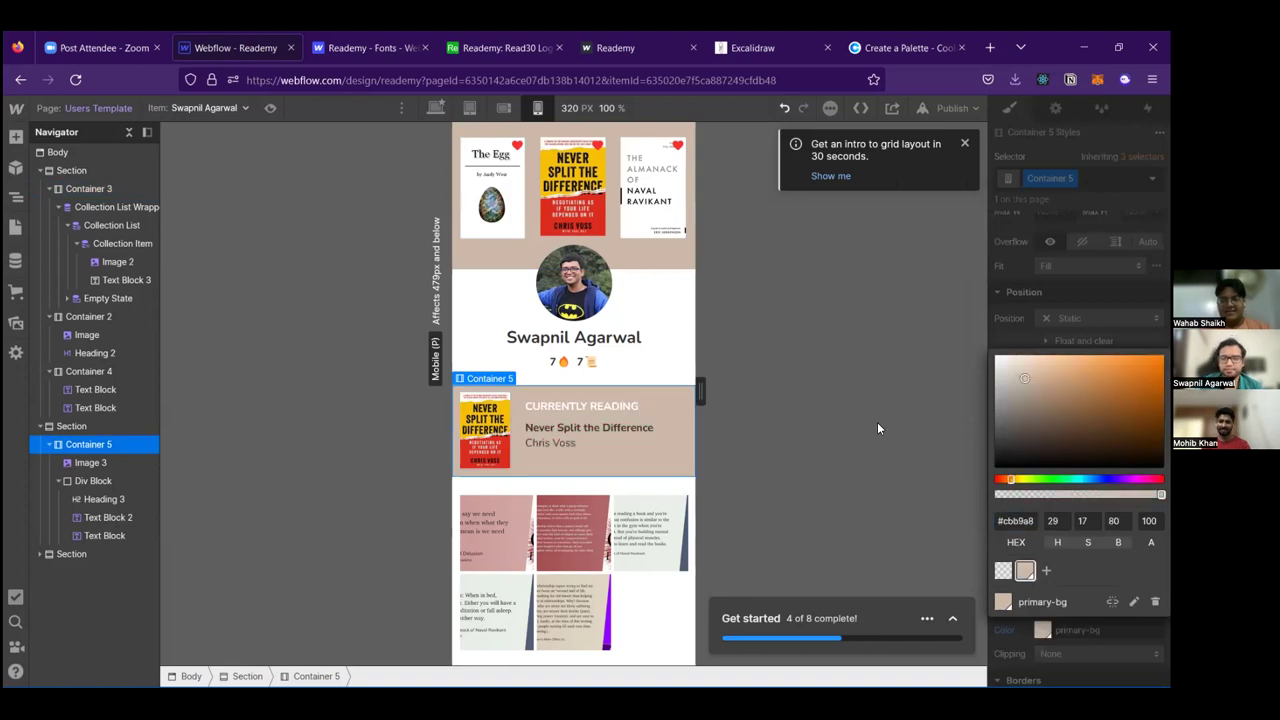
left_click(677, 260)
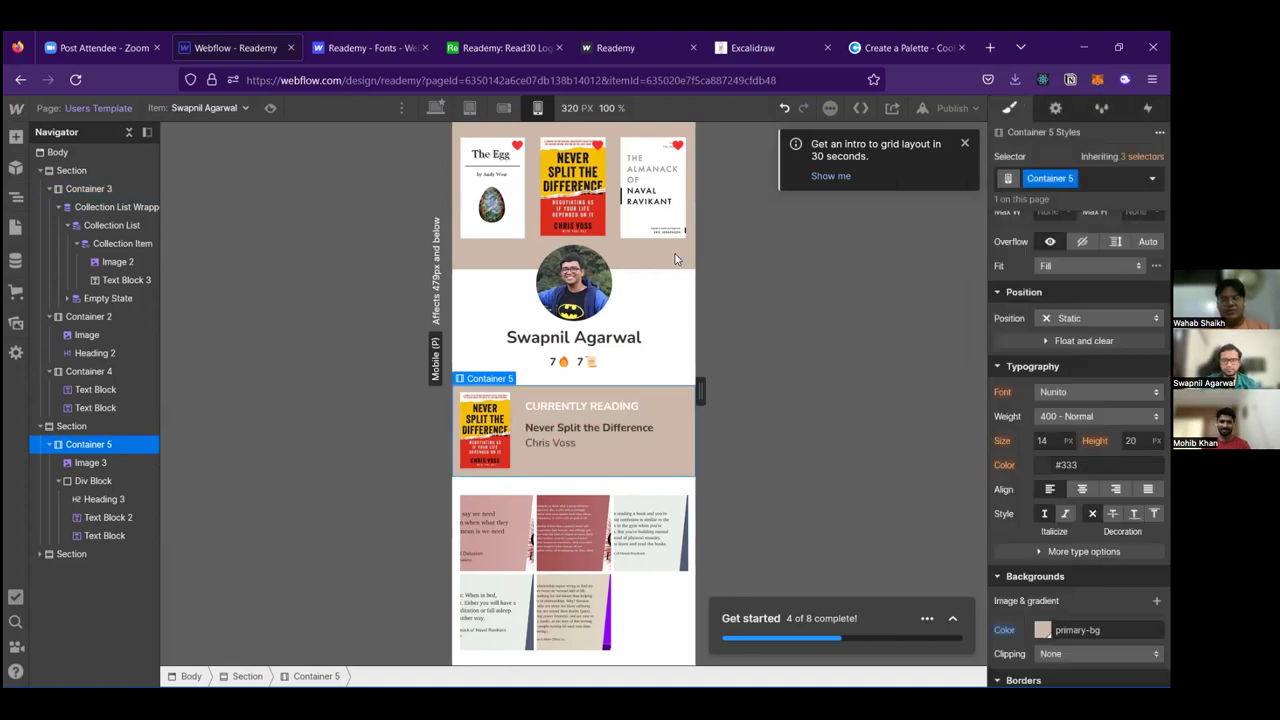
left_click(676, 259)
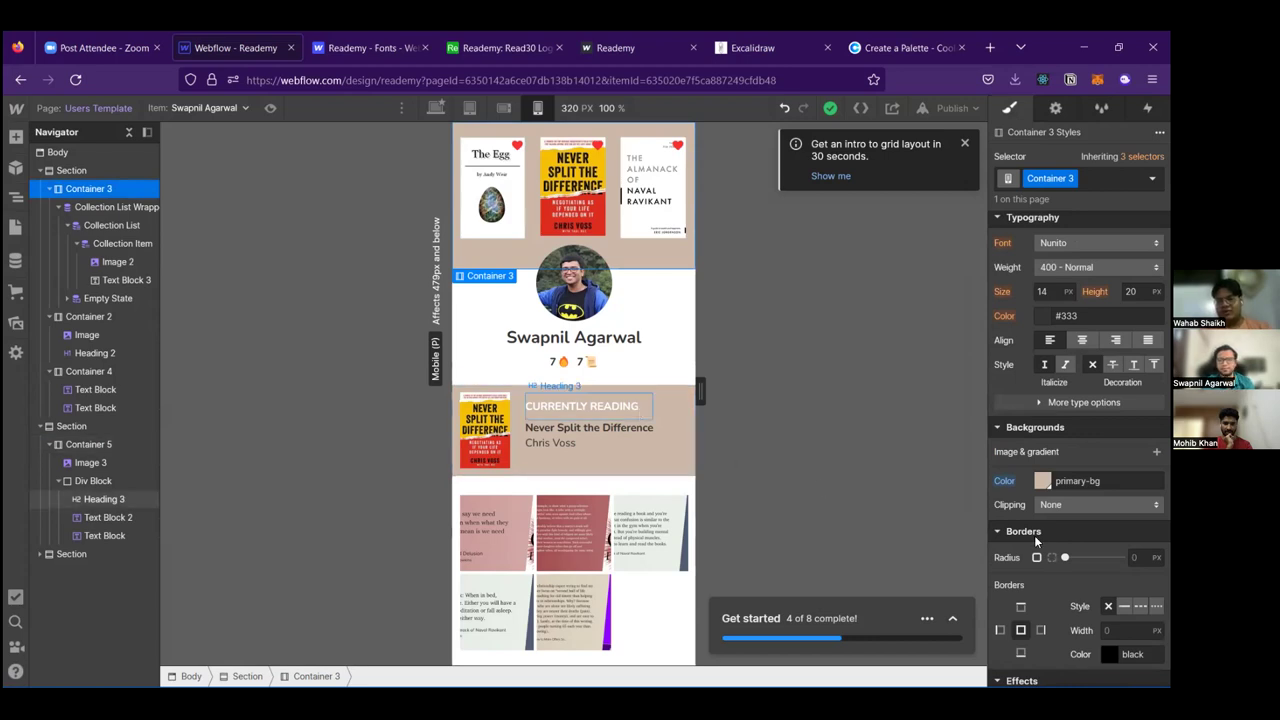
Review the CURRENTLY READING heading's Typography styling, then switch to the Coolors palette.
scroll(1020, 520, "down", 2)
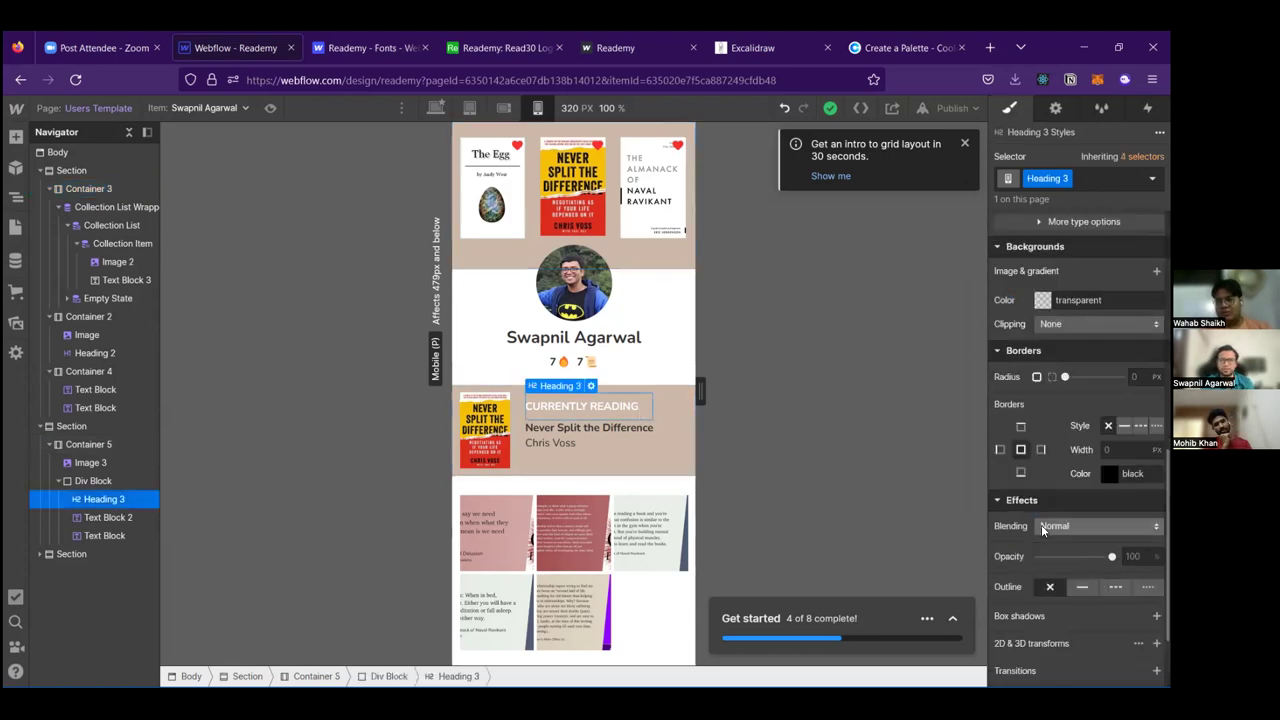
scroll(1041, 524, "down", 2)
scroll(1041, 480, "up", 1)
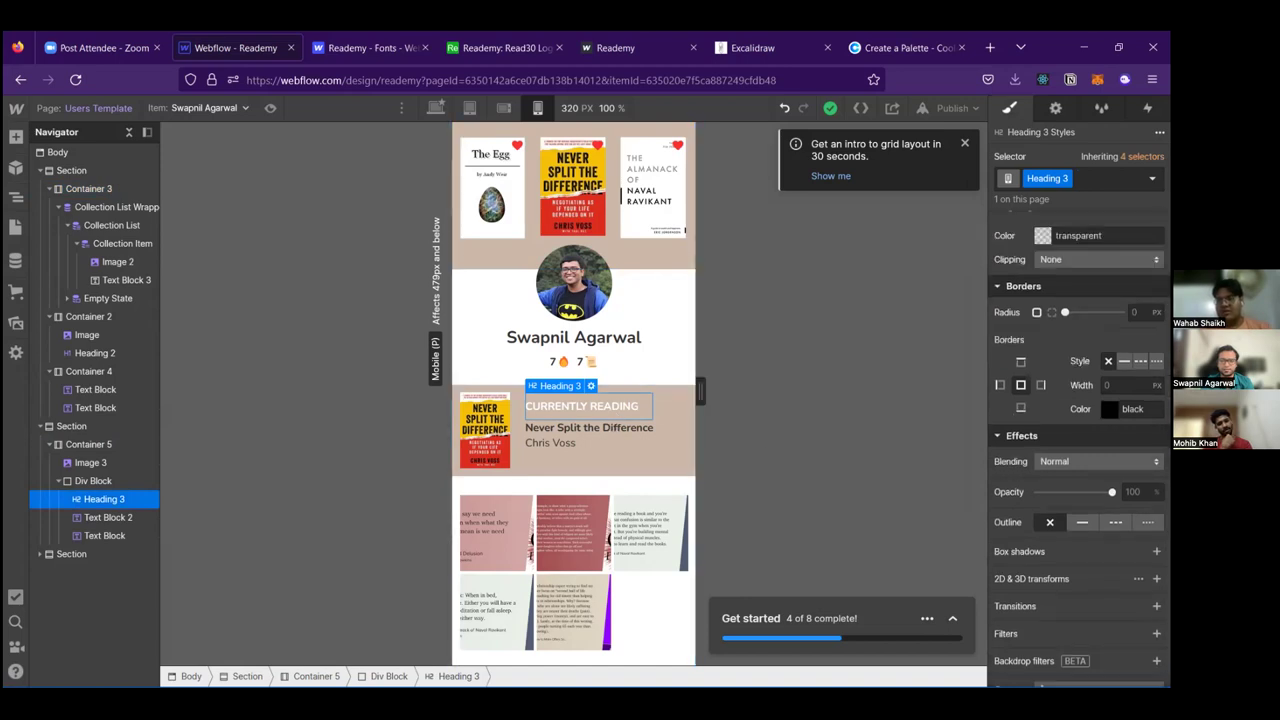
scroll(1080, 480, "up", 2)
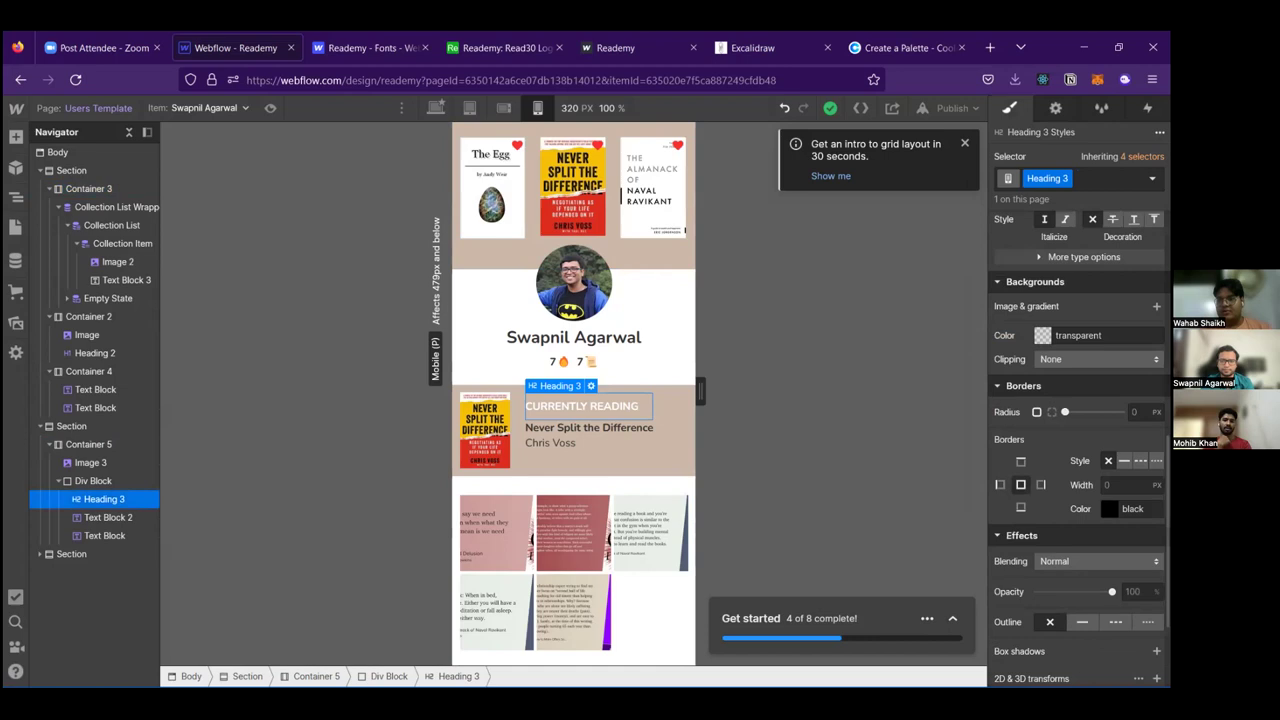
scroll(1080, 450, "up", 2)
scroll(1080, 450, "up", 1)
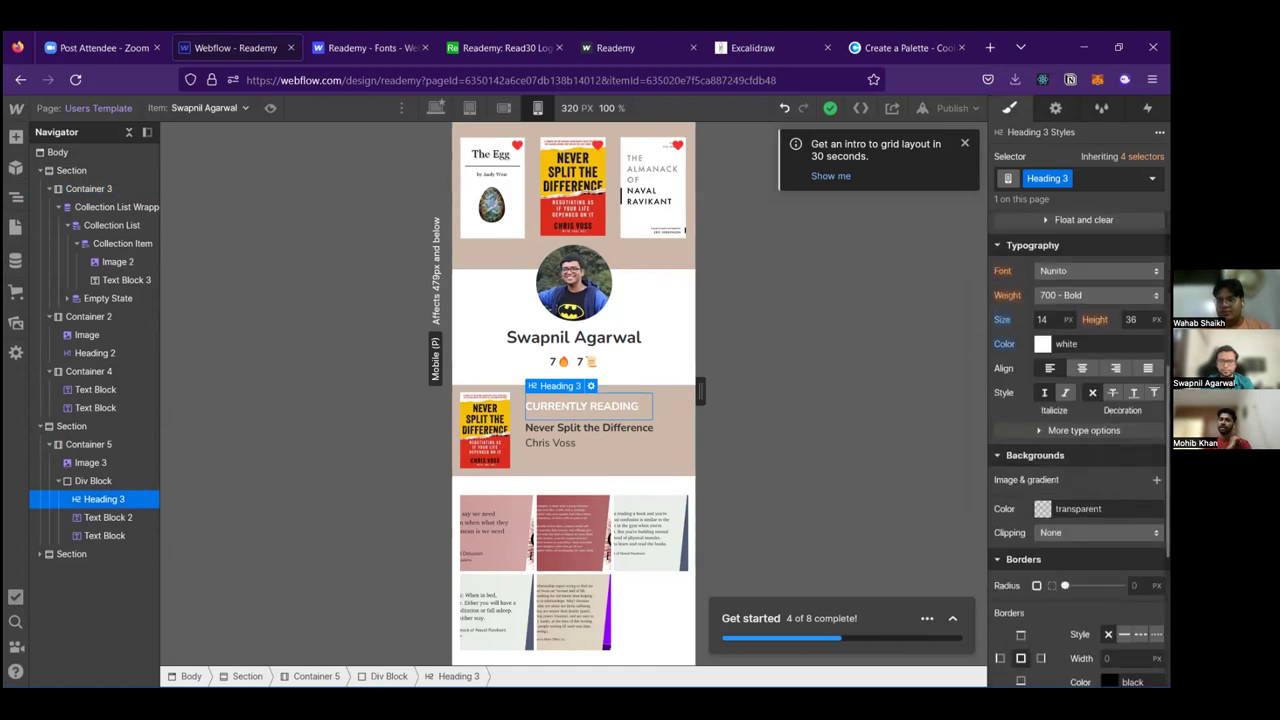
scroll(1079, 449, "up", 1)
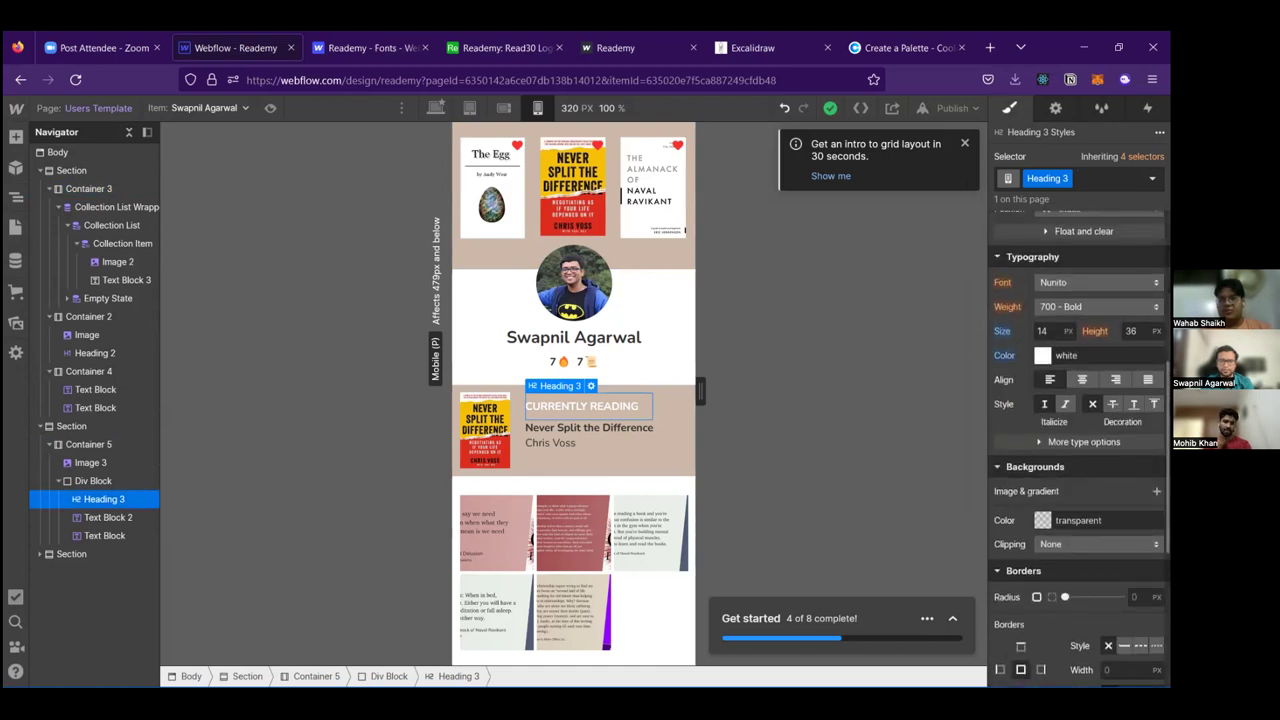
key("ctrl+9")
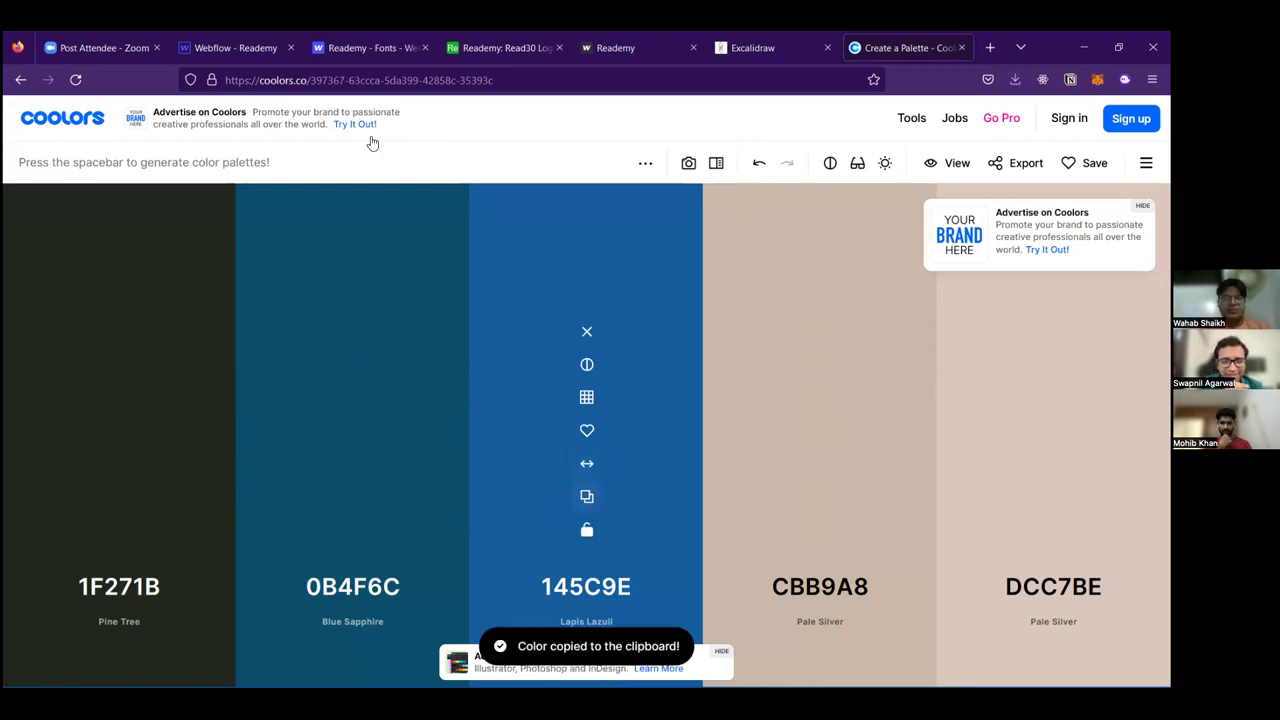
Return to the Webflow - Reademy designer tab.
left_click(235, 47)
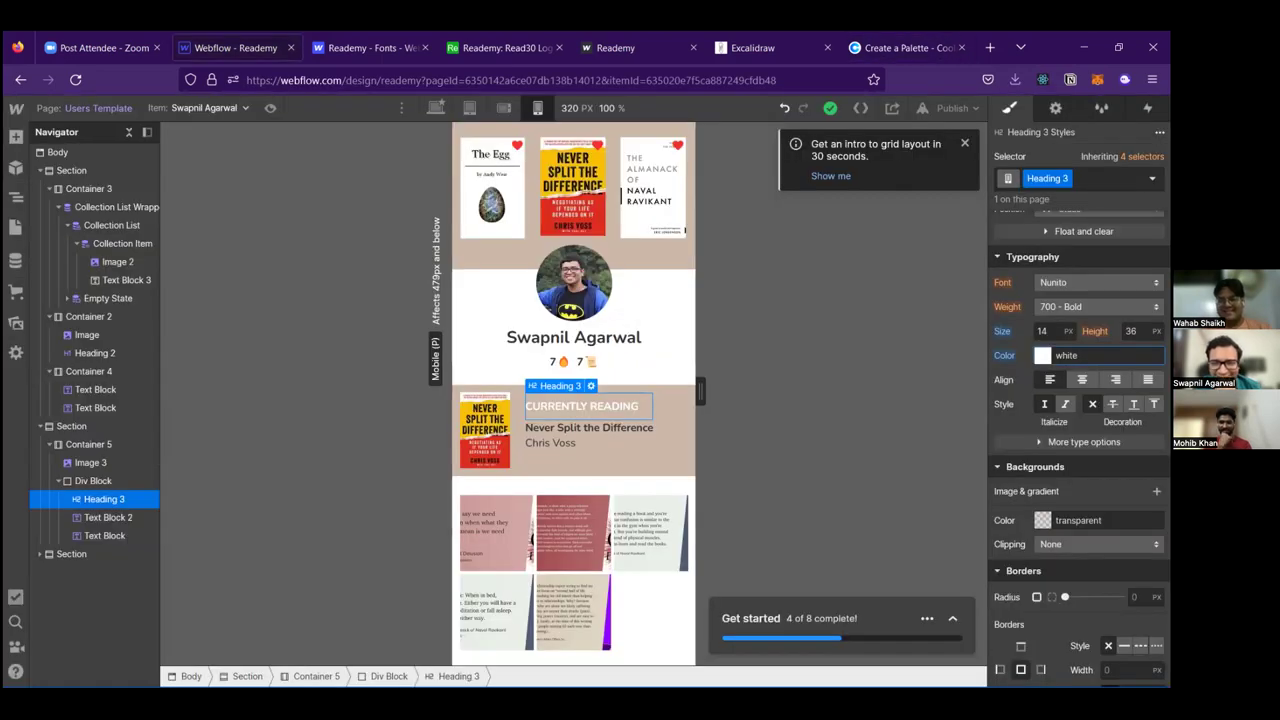
Change the CURRENTLY READING heading's text colour from white to #145c9e.
left_click(1066, 355)
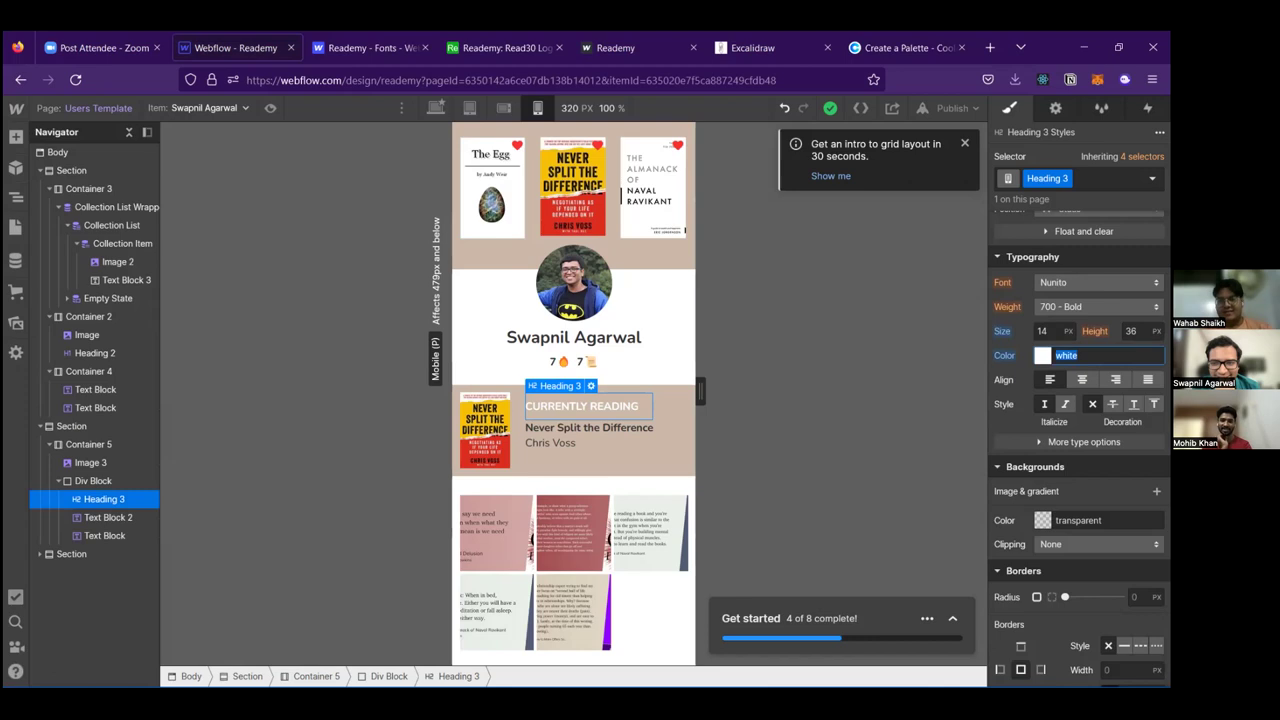
type("145C9E")
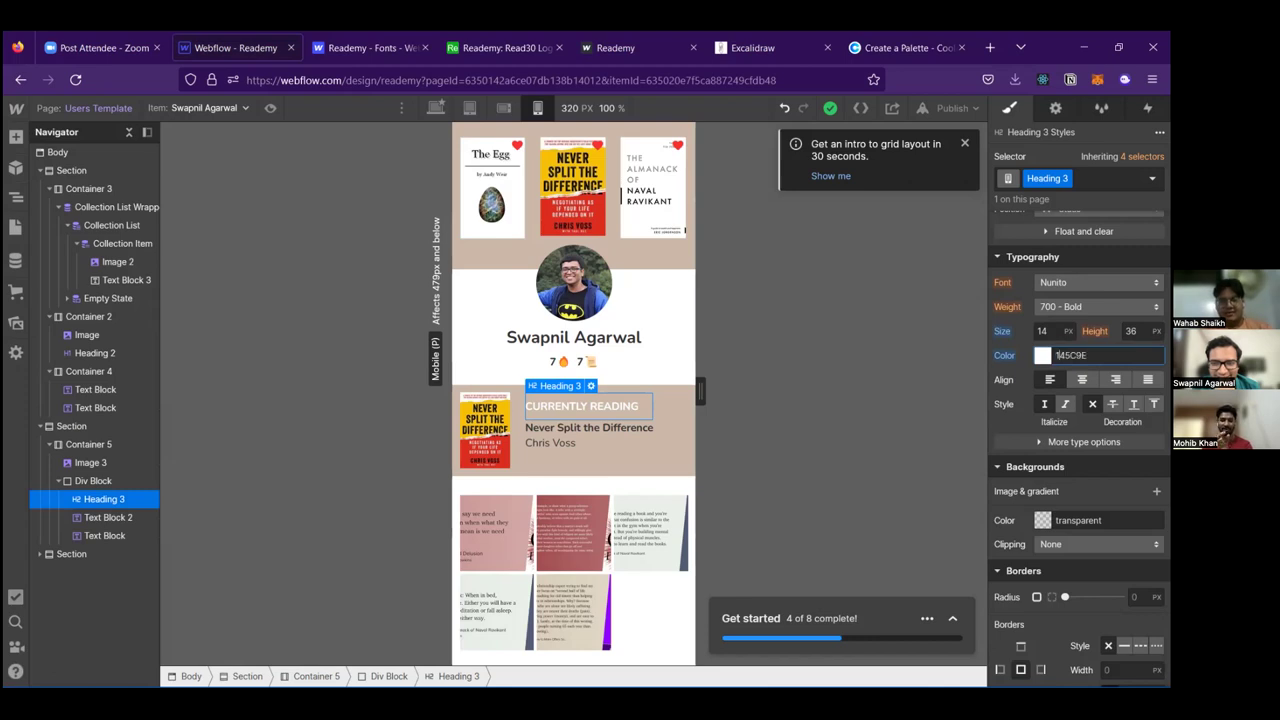
type("#")
key("Return")
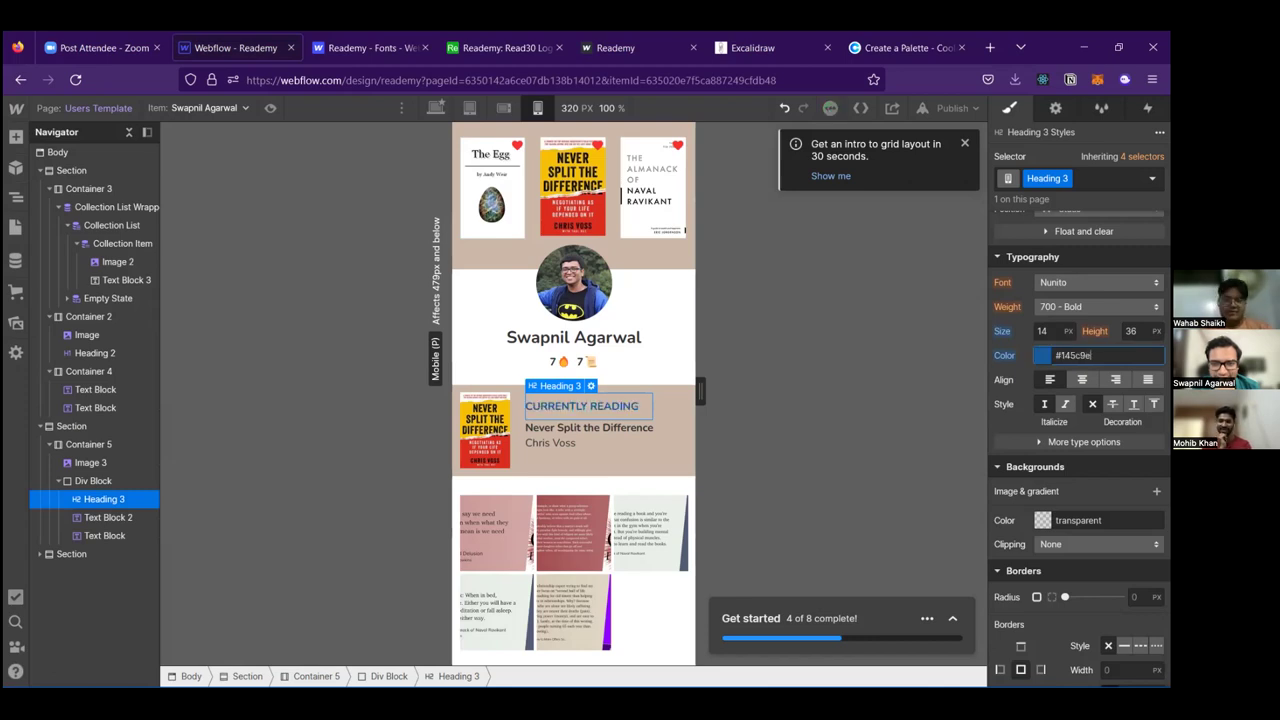
key("Escape")
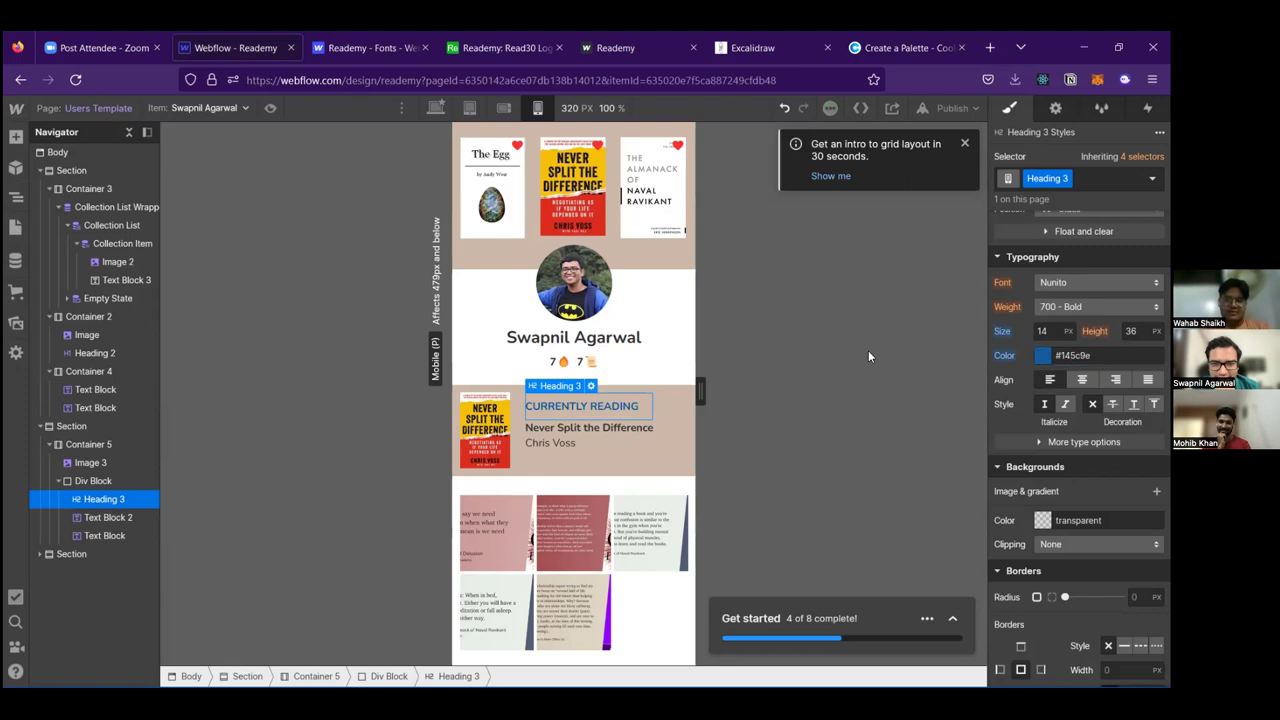
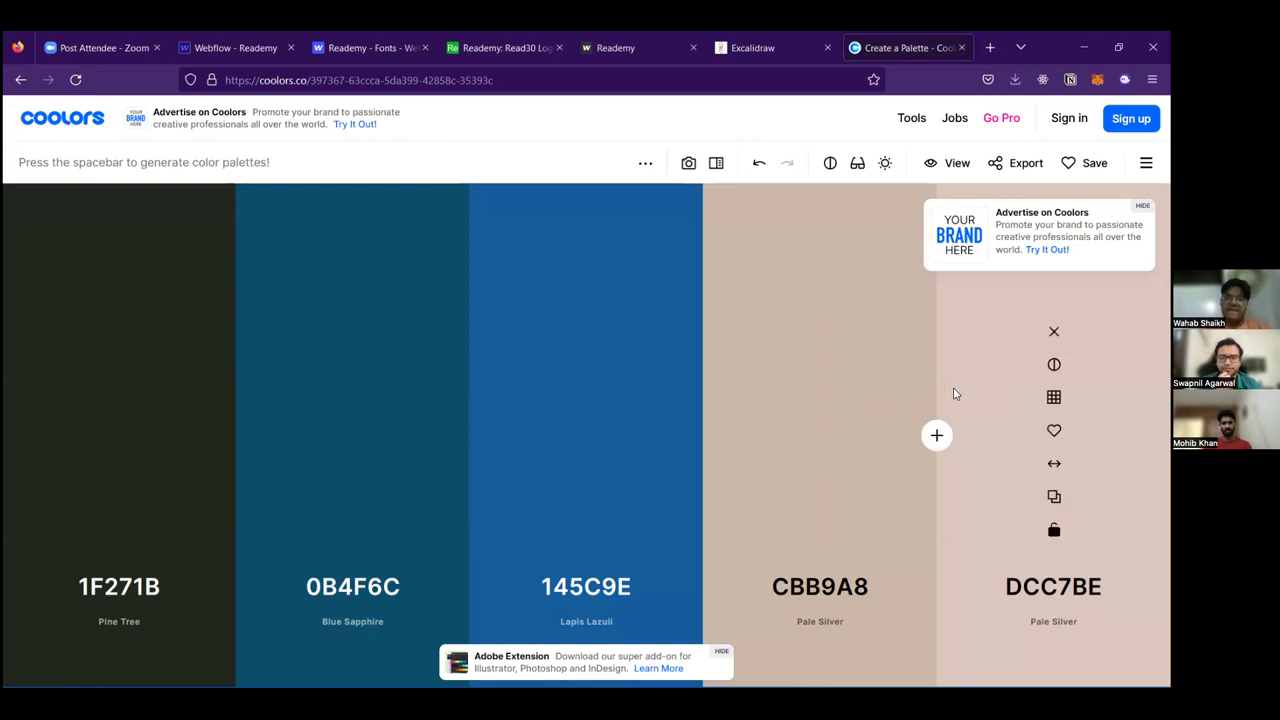
Change the top margin of Container 6, the excerpt image grid, from 20 to 10.
left_click(237, 40)
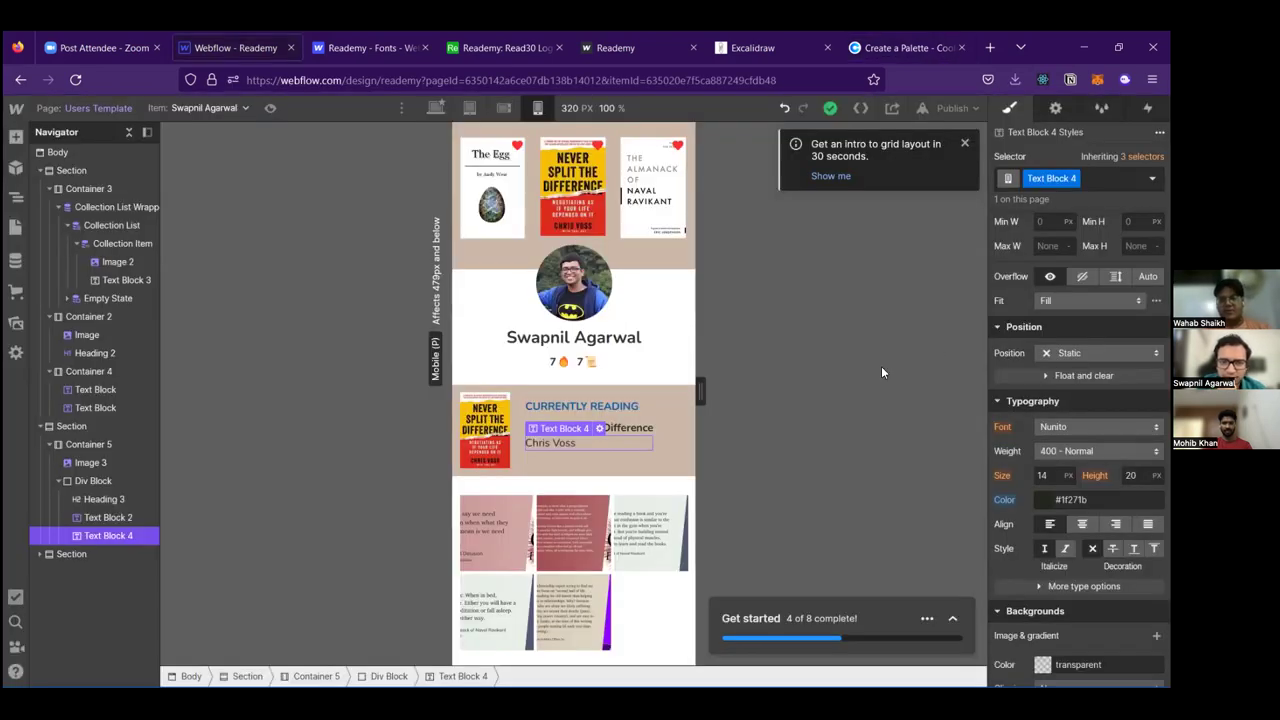
left_click(856, 409)
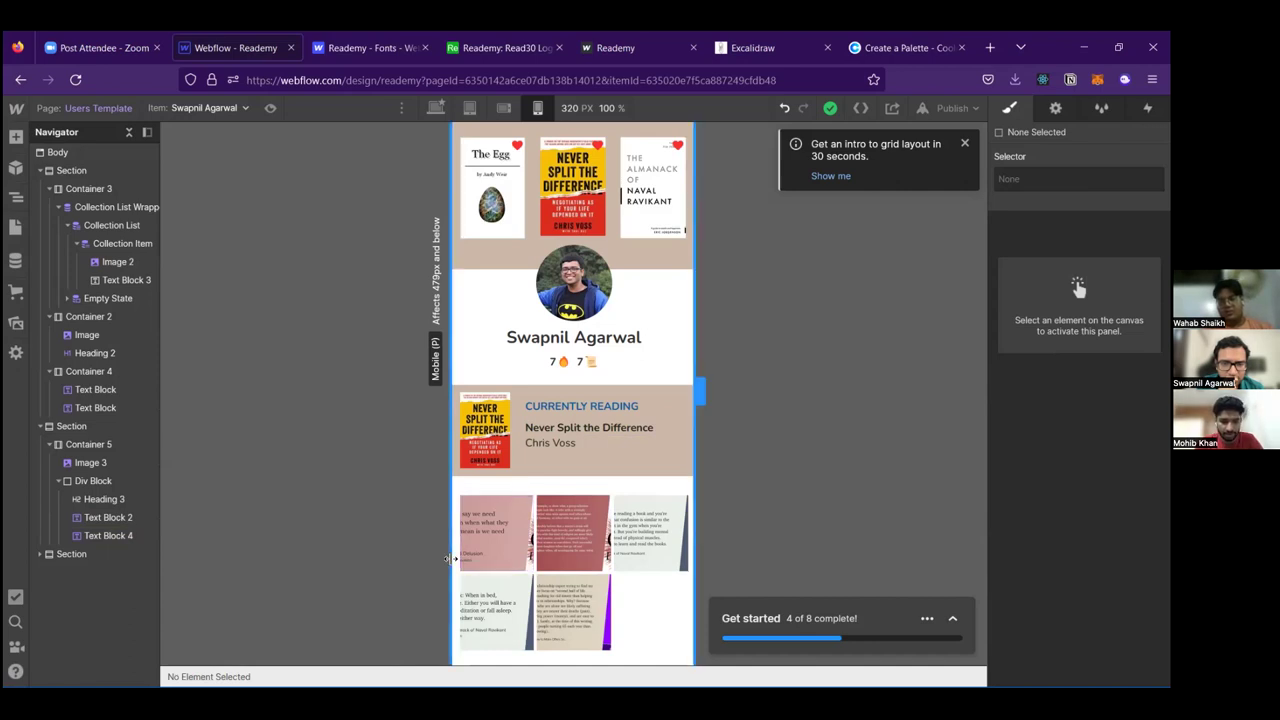
left_click(618, 484)
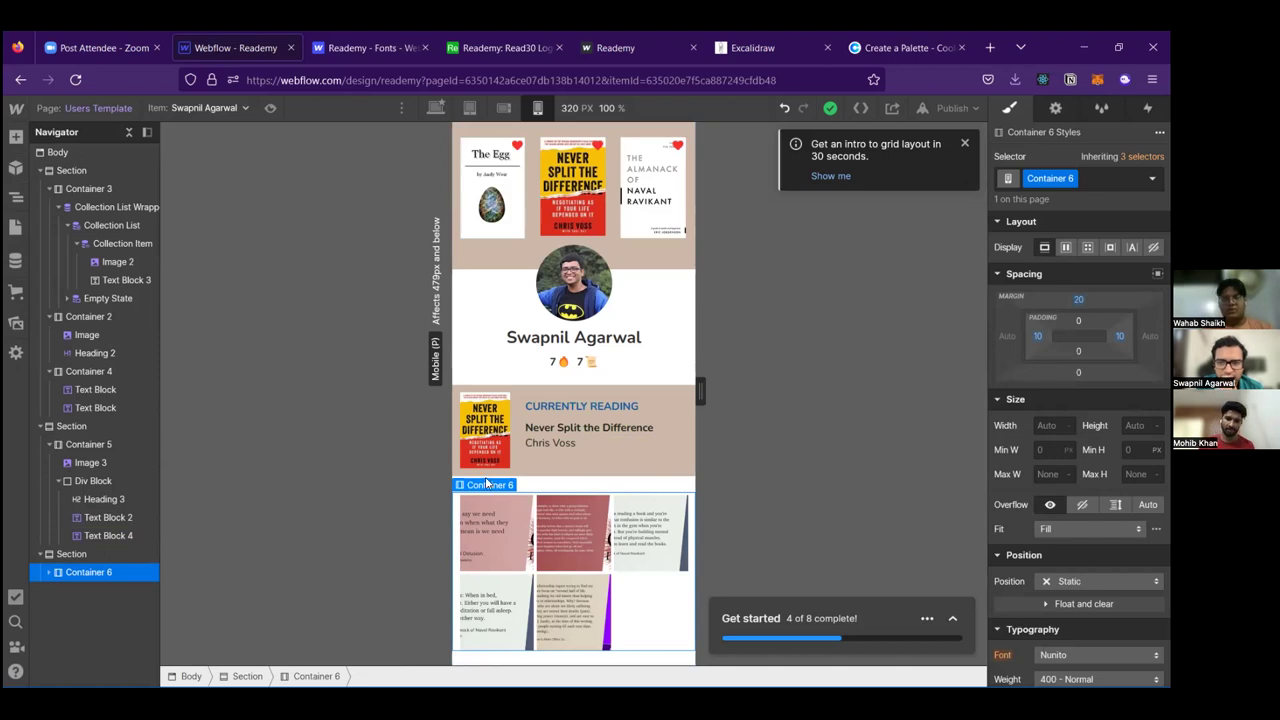
left_click(628, 488)
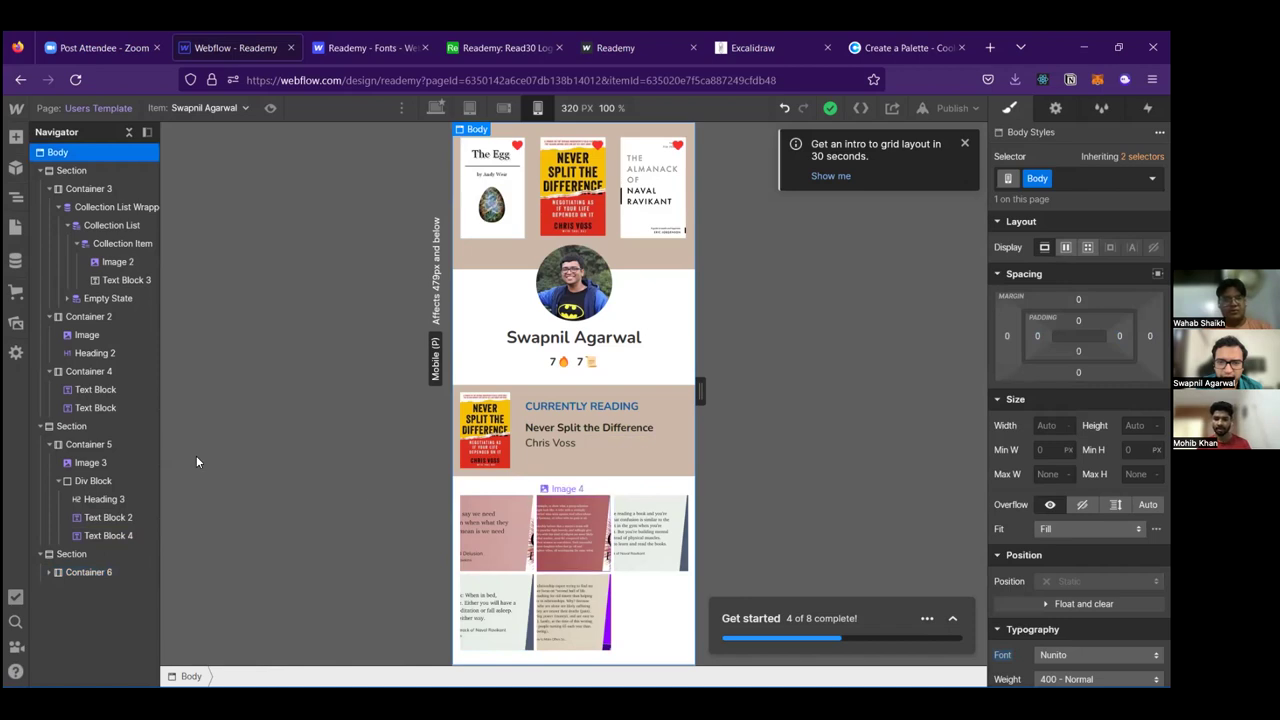
left_click(668, 644)
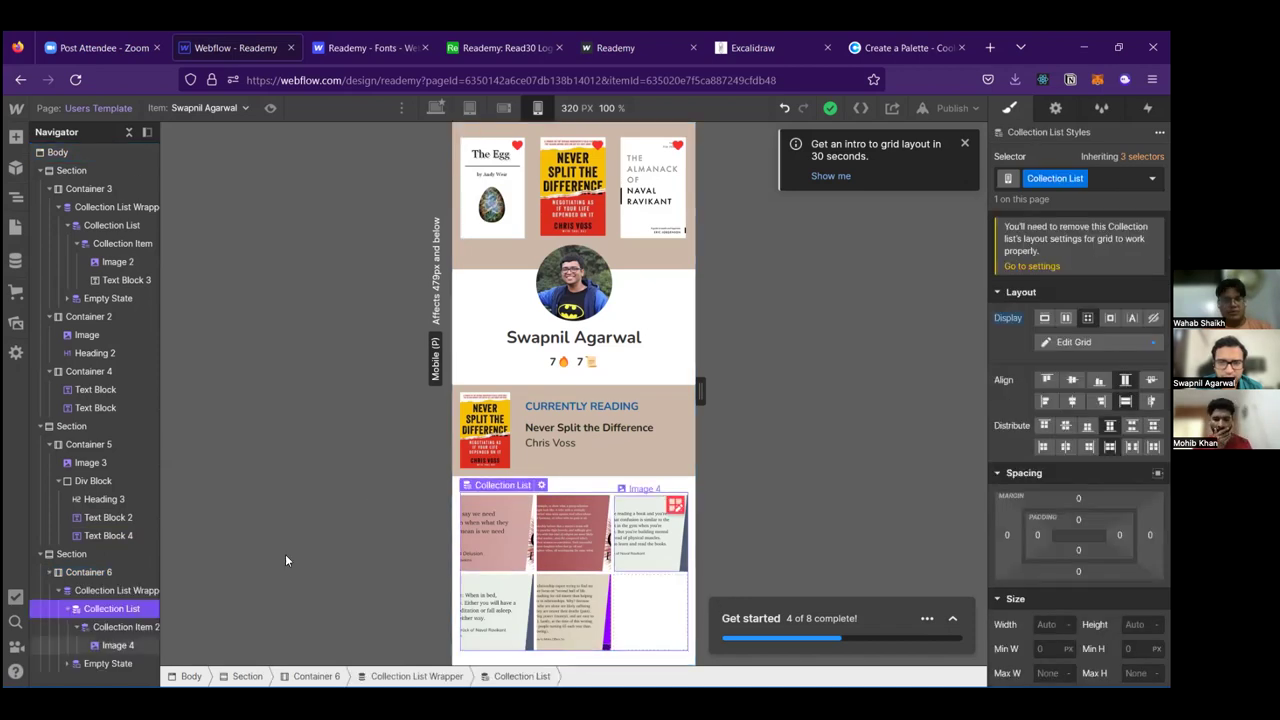
left_click(105, 574)
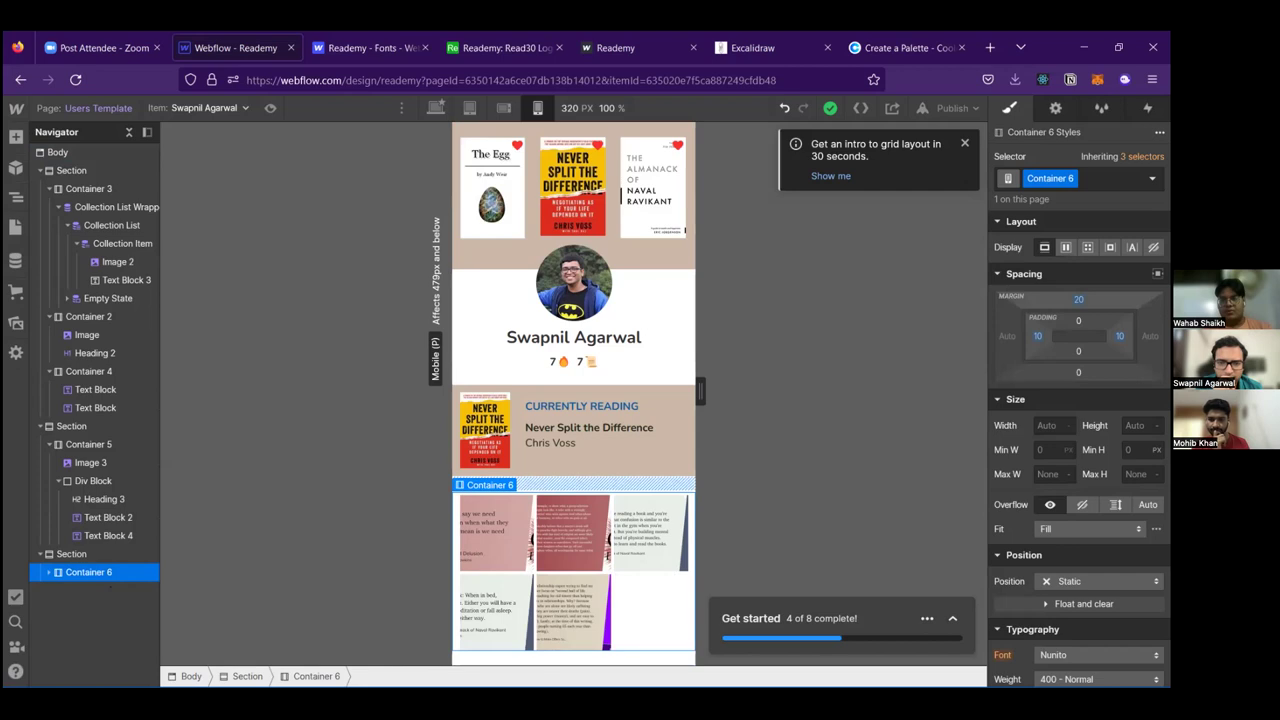
left_click(1119, 336)
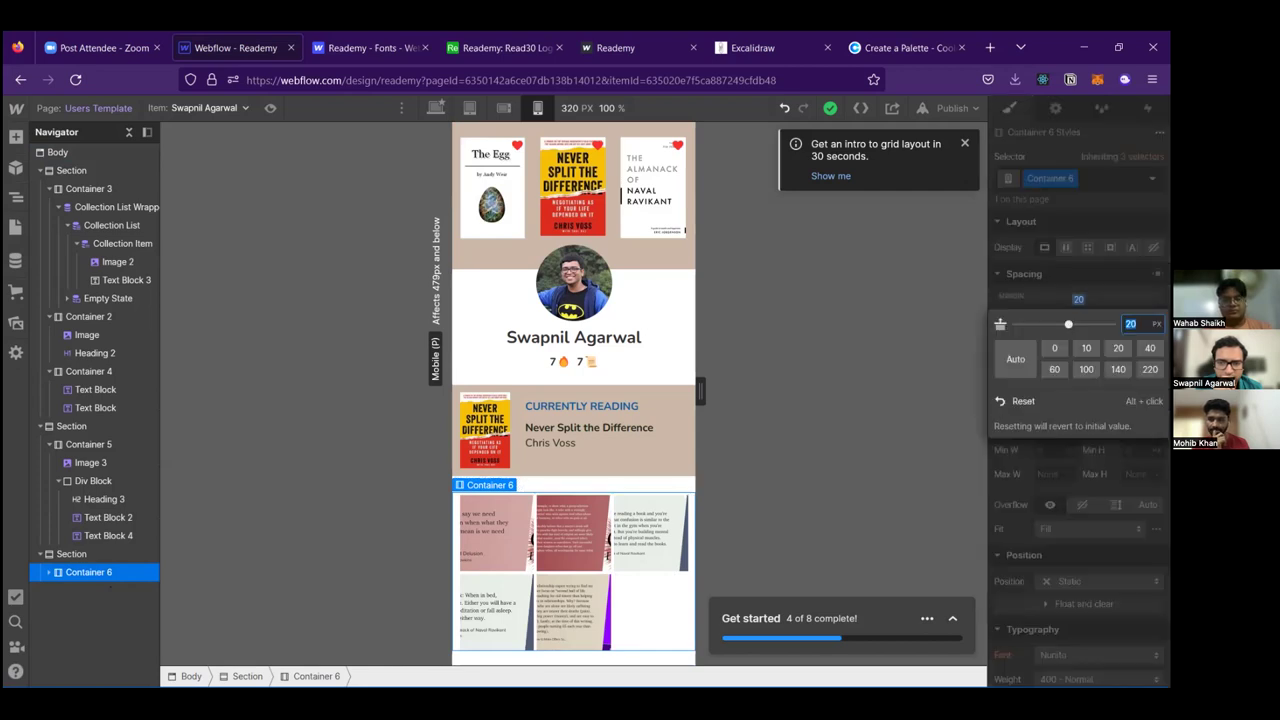
key("Return")
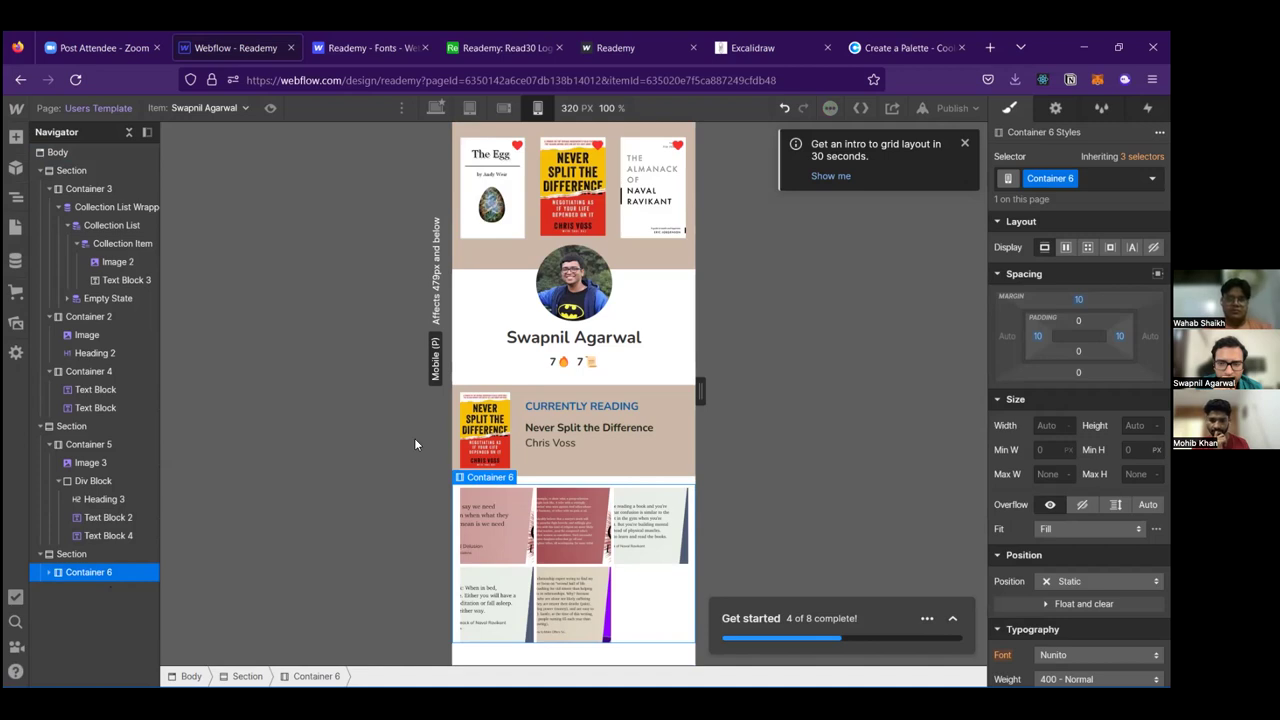
left_click(962, 424)
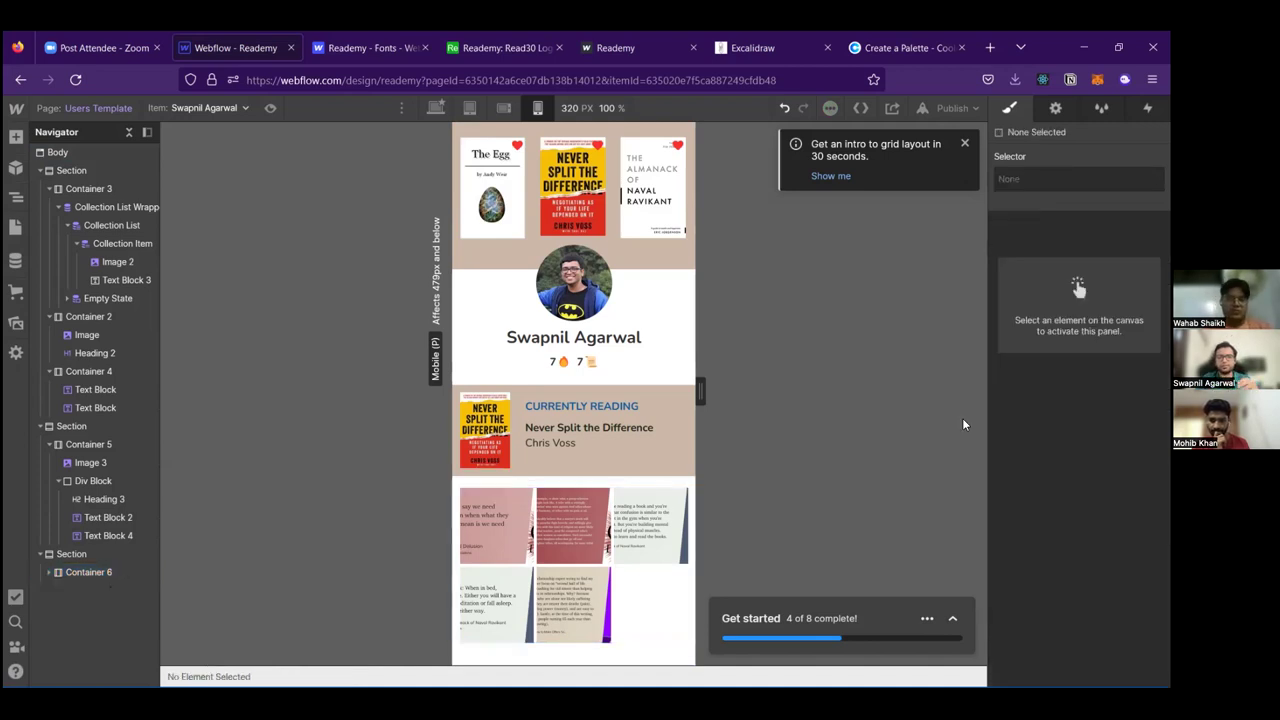
Publish the Reademy site to its domain and go to the live profile page tab.
left_click(974, 110)
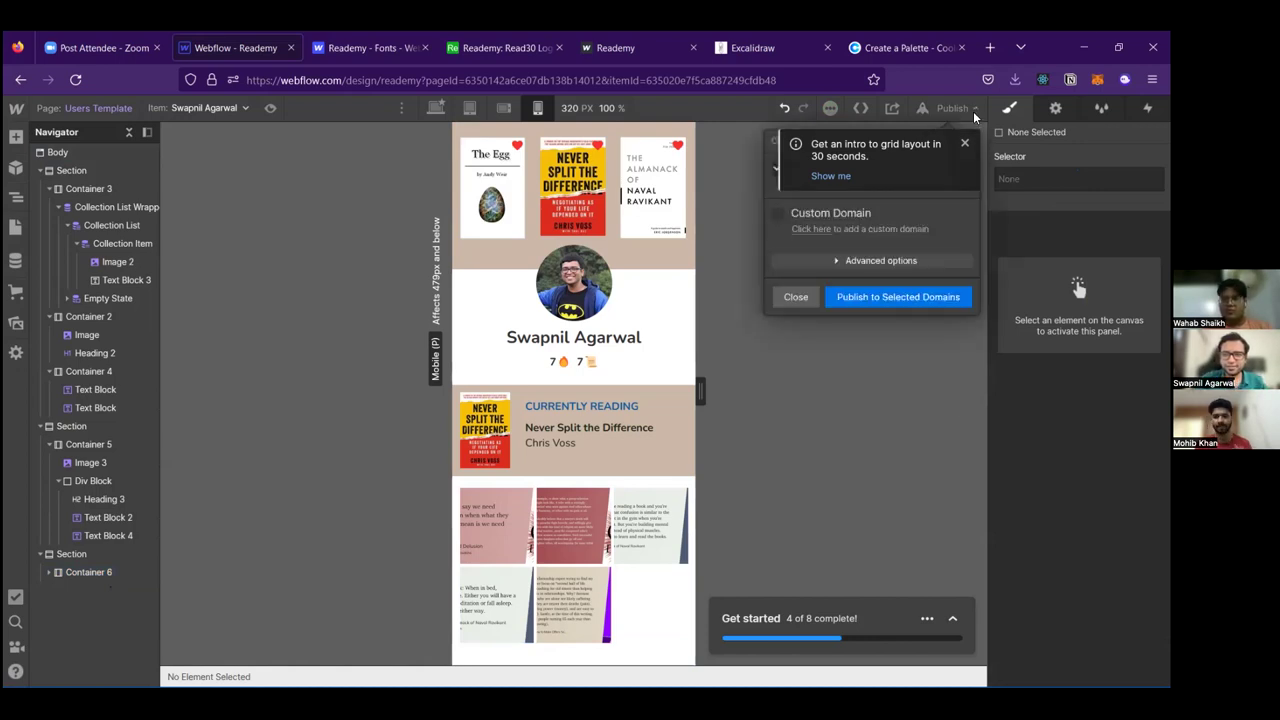
left_click(867, 300)
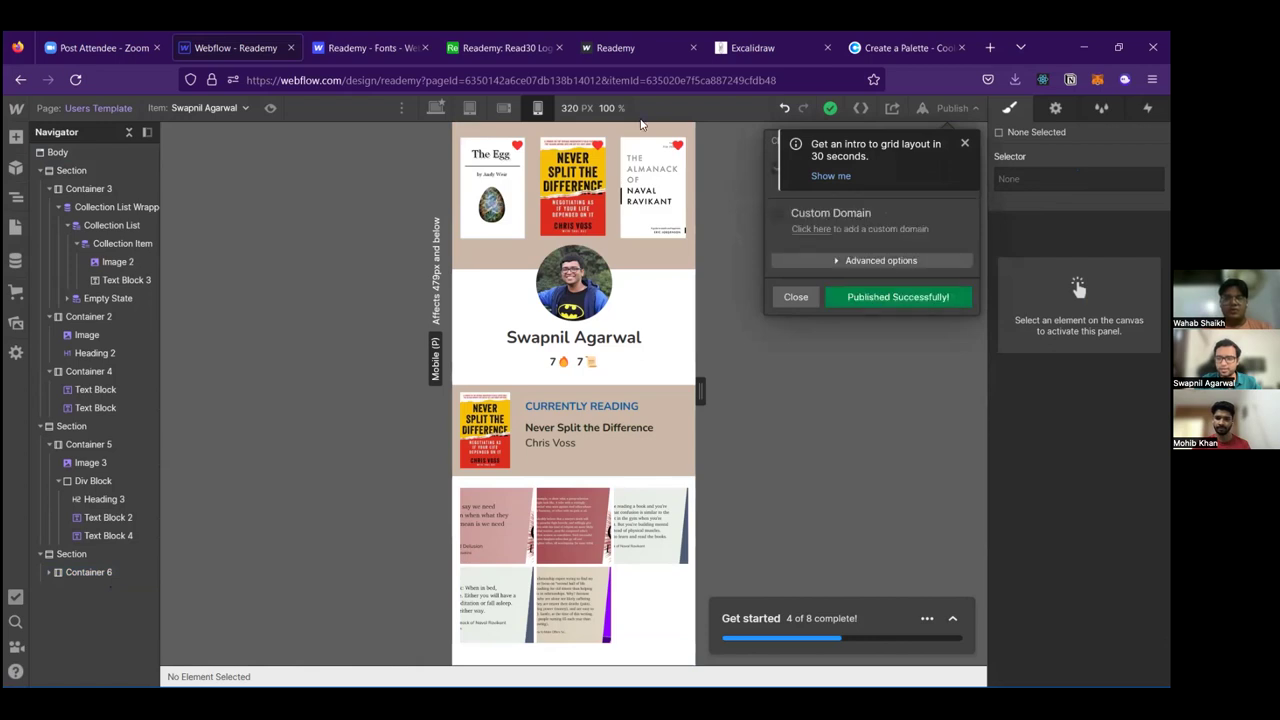
left_click(615, 52)
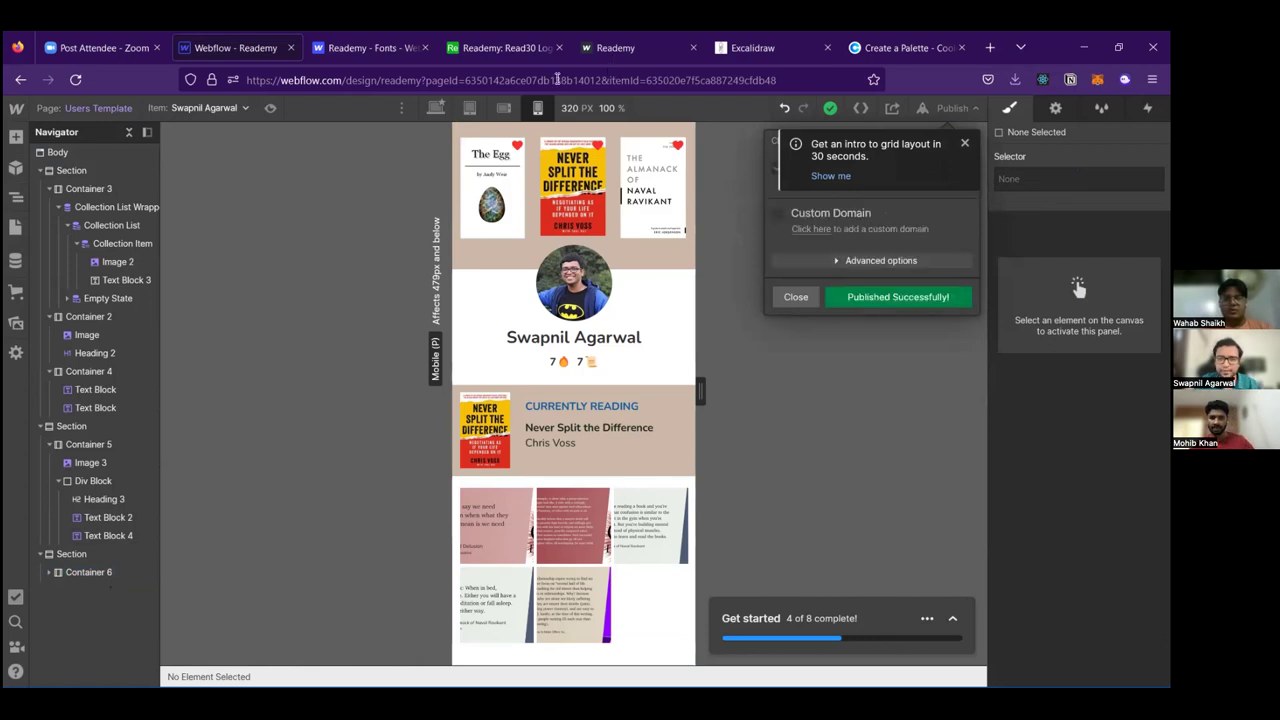
left_click(557, 79)
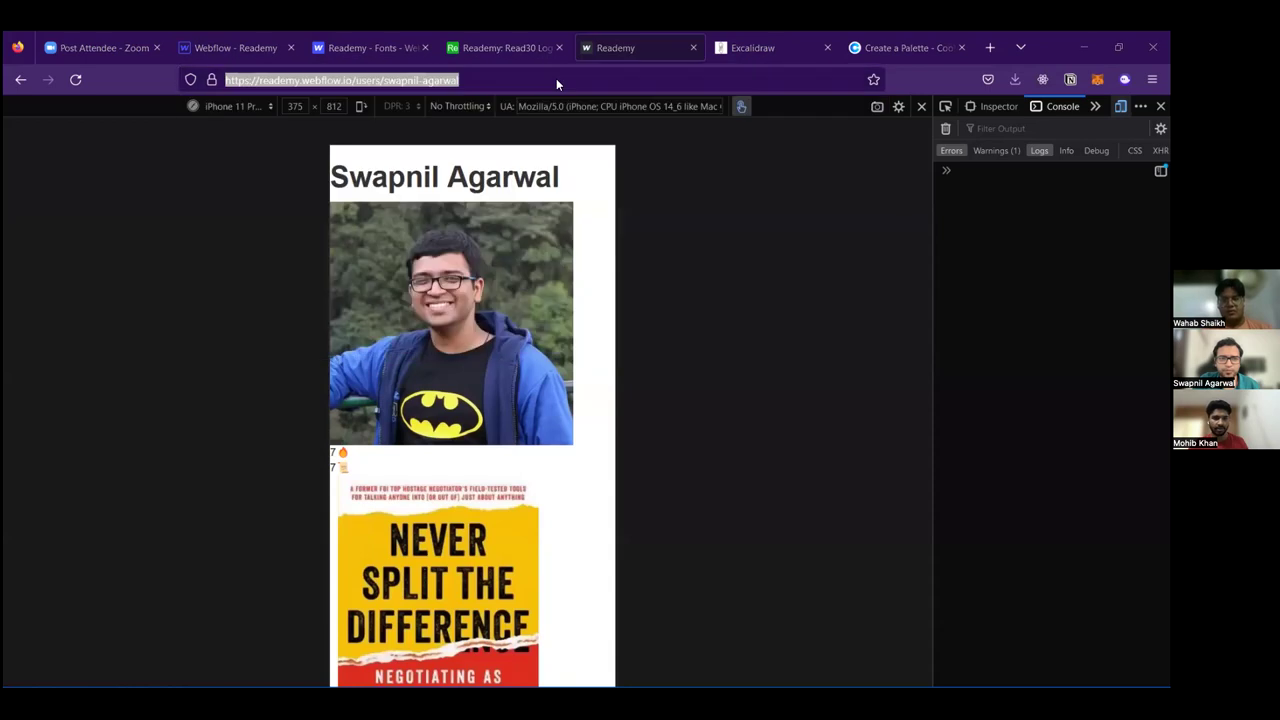
Reload the live profile page and scroll to check the tighter gap above the excerpt cards.
key("alt+Tab")
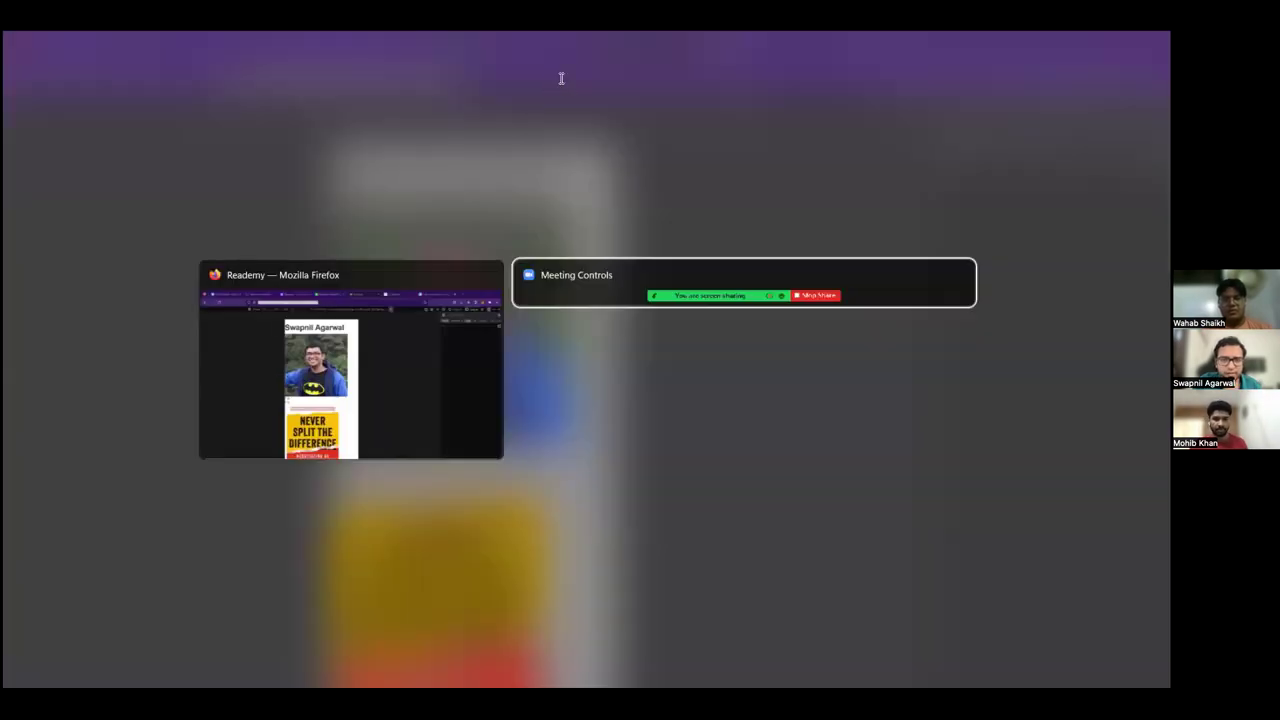
key("alt+Tab")
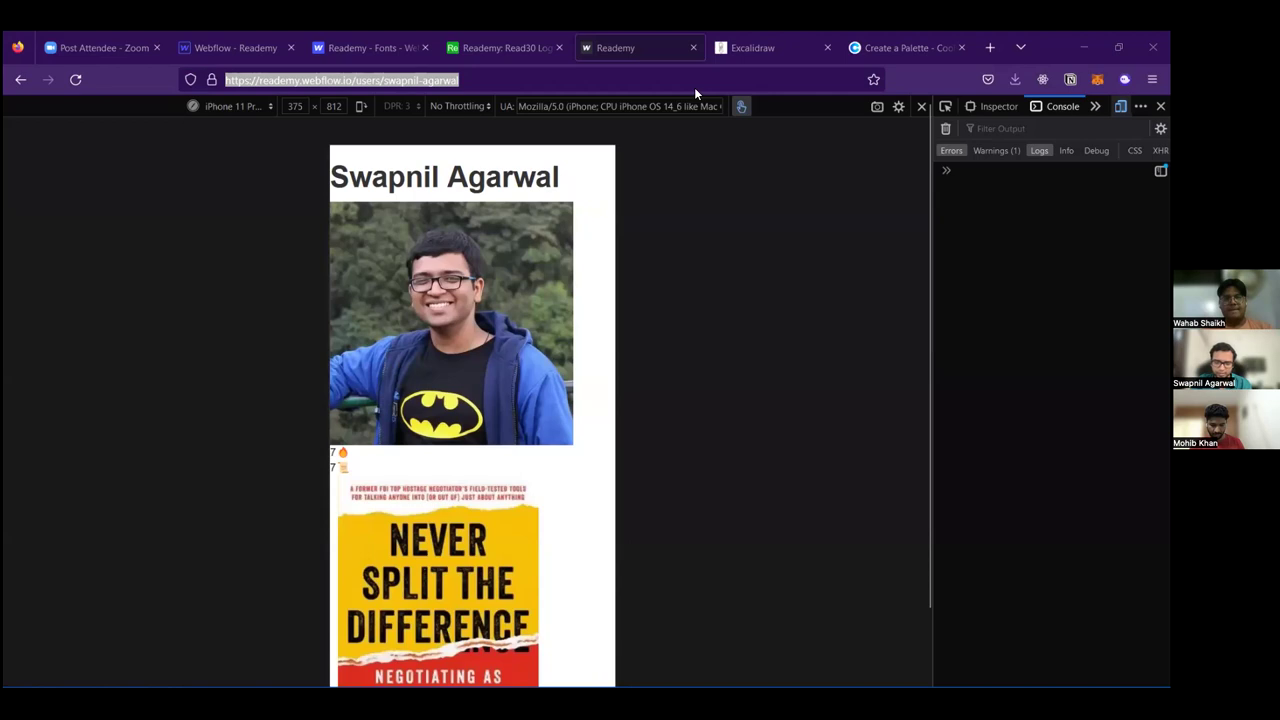
left_click(660, 83)
key("Return")
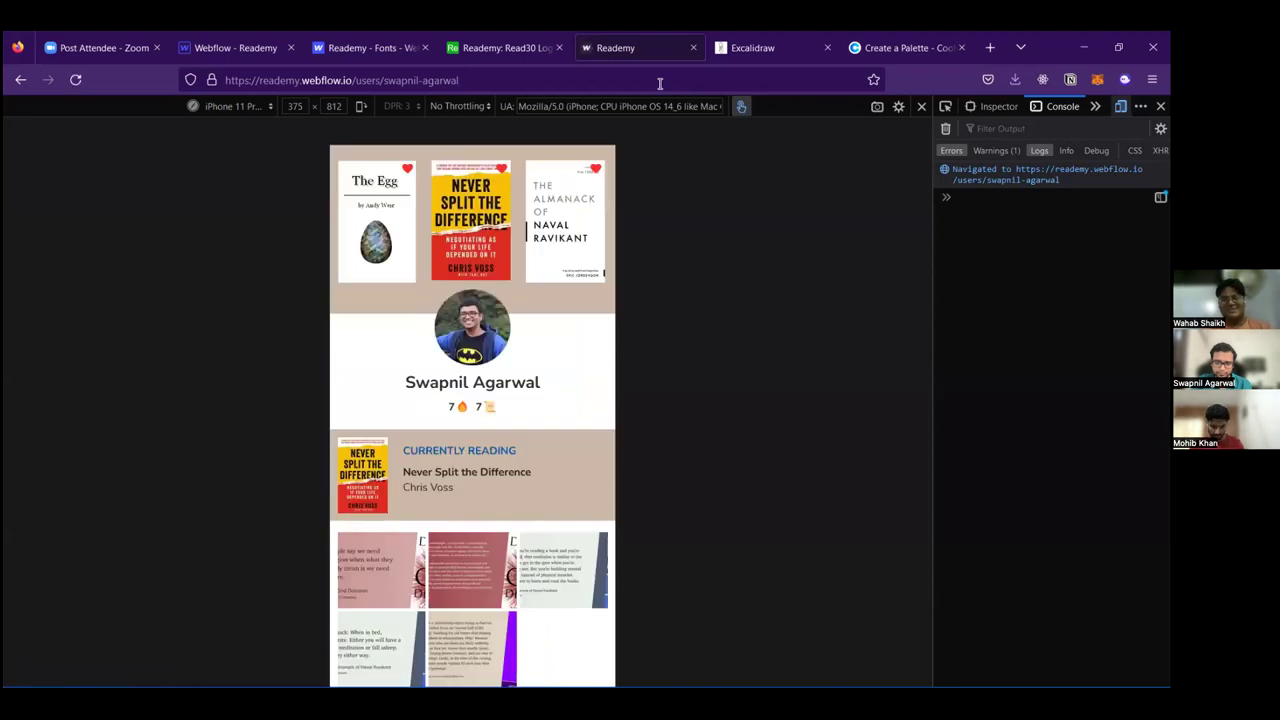
scroll(449, 432, "down", 2)
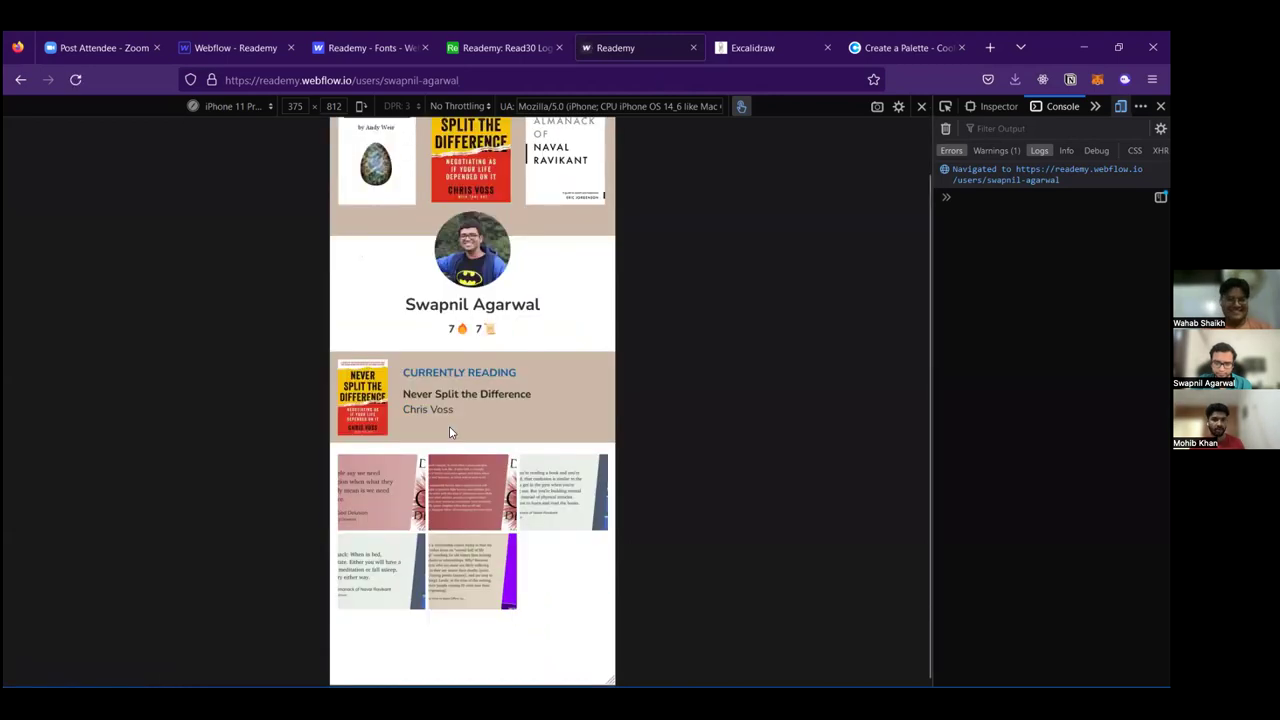
scroll(449, 432, "up", 2)
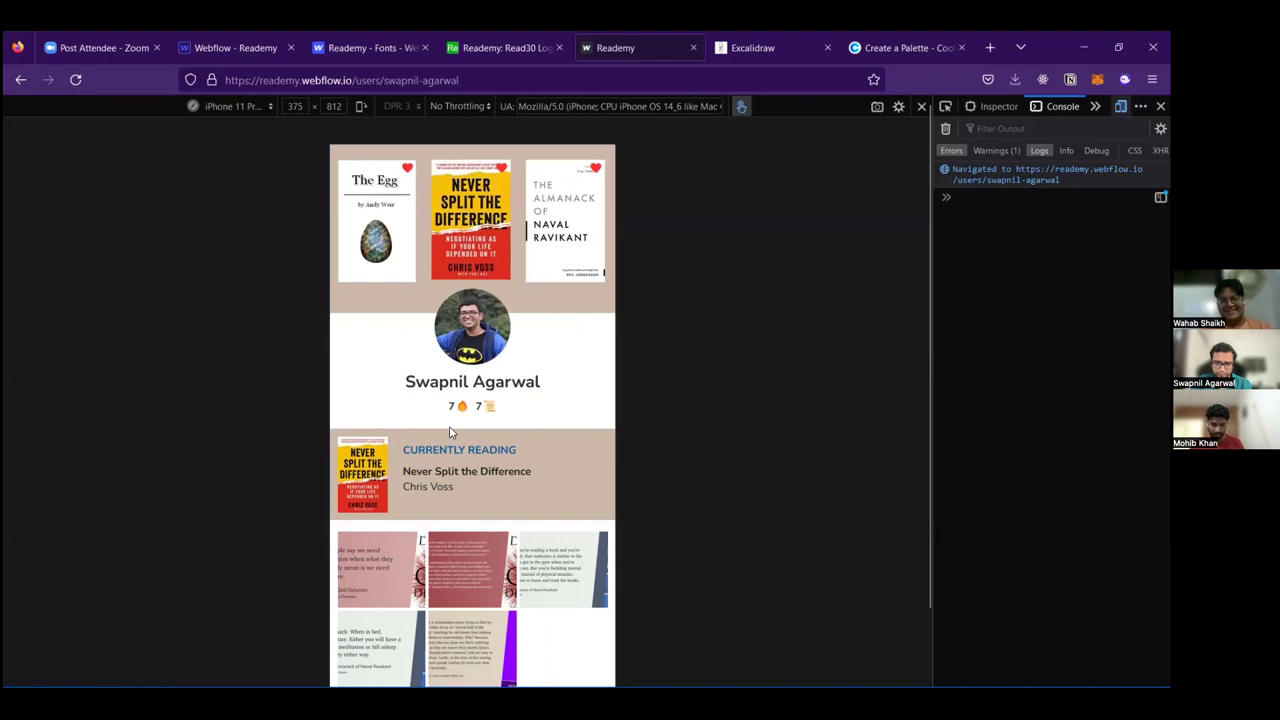
scroll(449, 432, "down", 2)
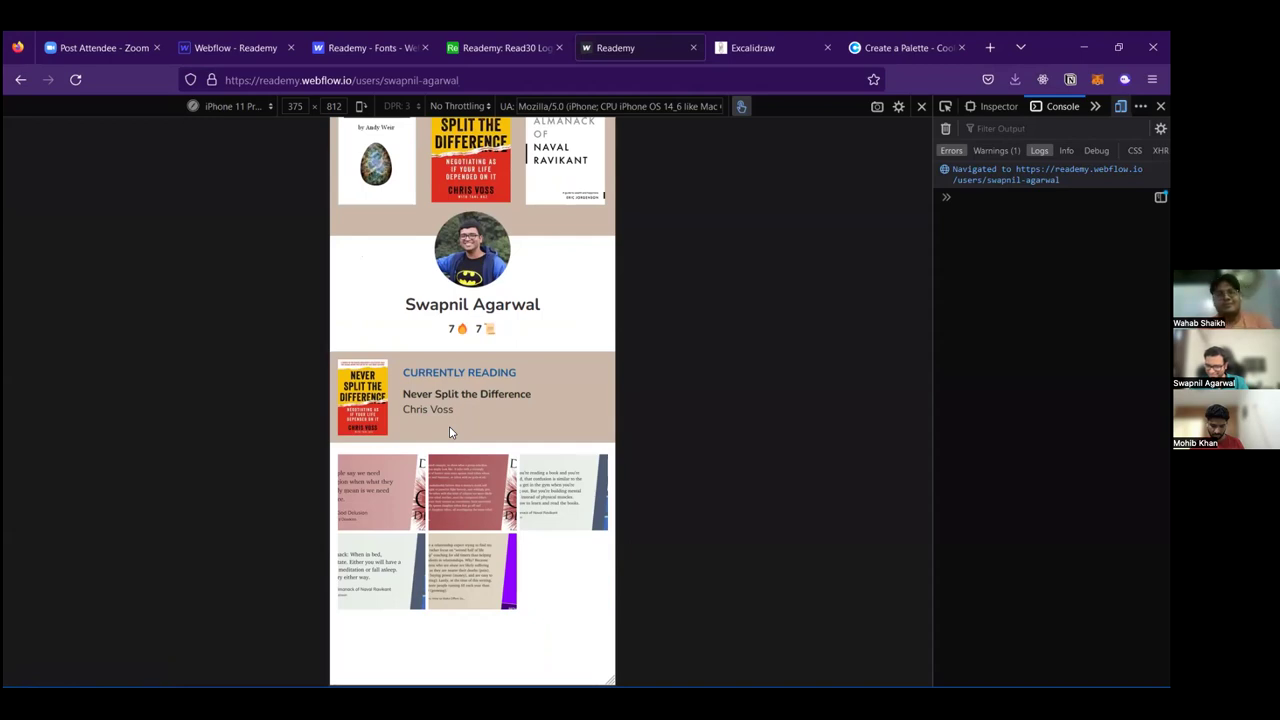
scroll(449, 428, "up", 2)
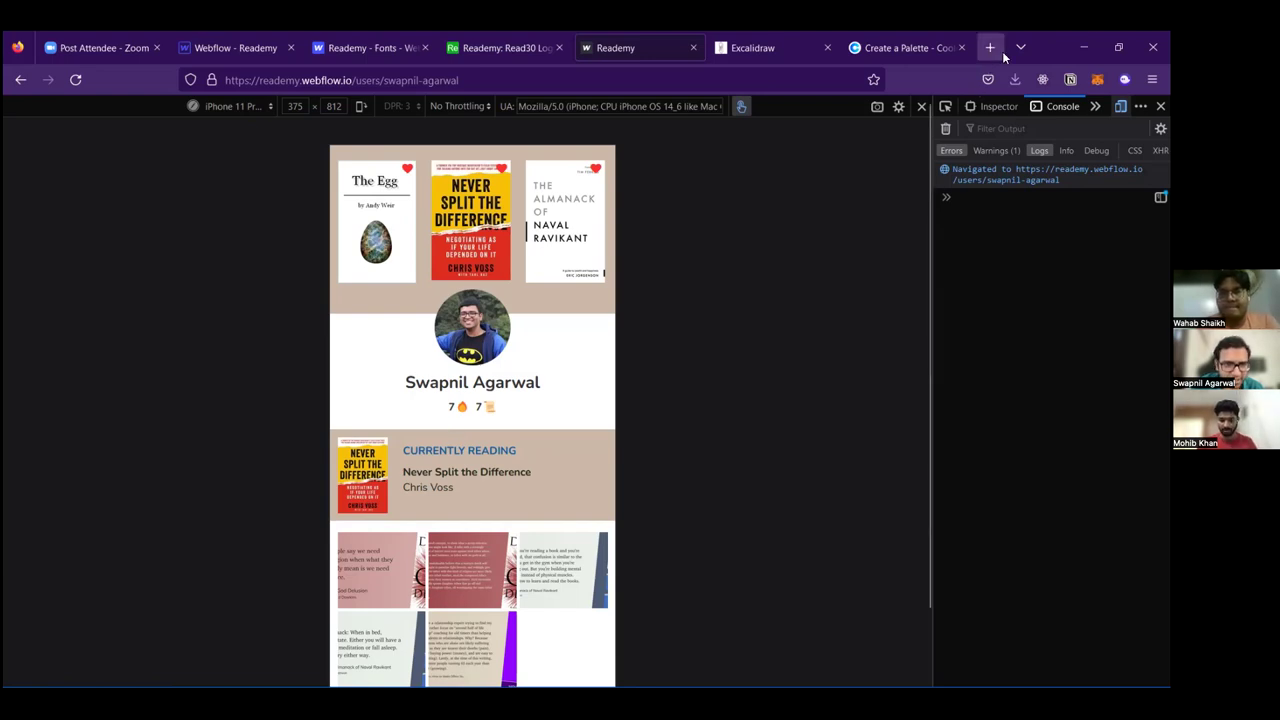
Open twitter.com in a new tab, visit a profile, and preview it at phone size.
key("ctrl+t")
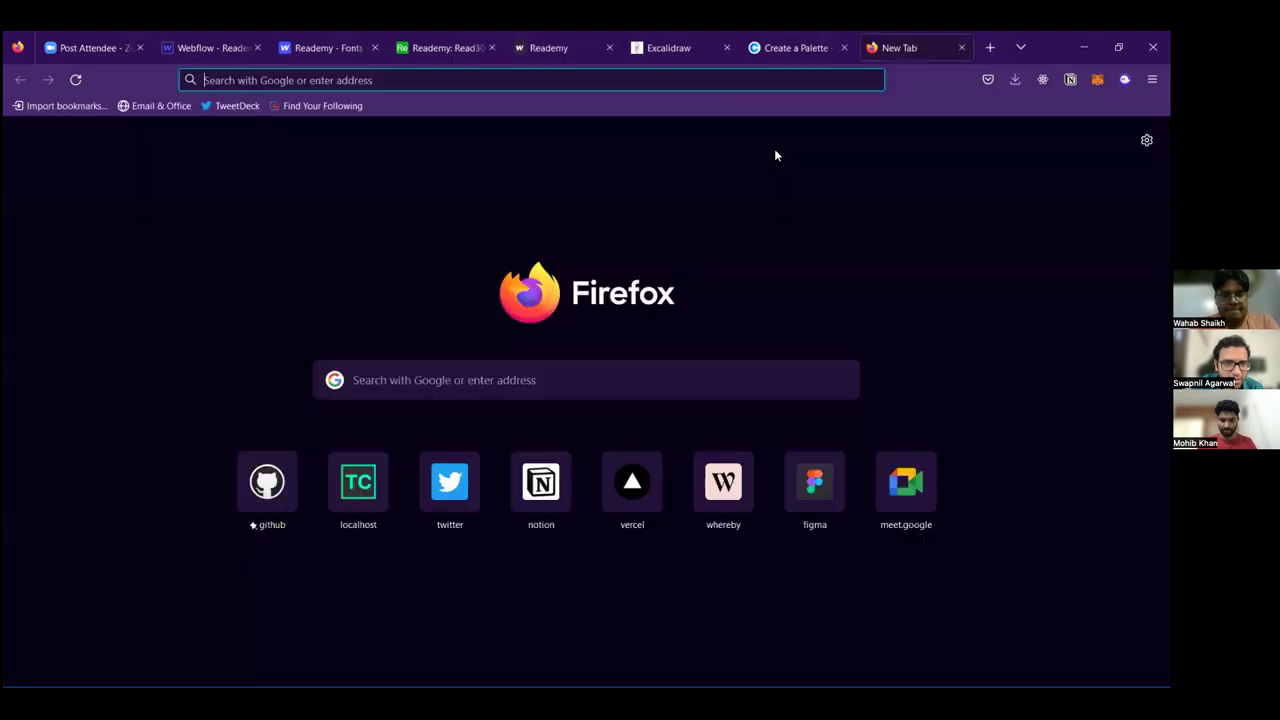
type("twitter.com/")
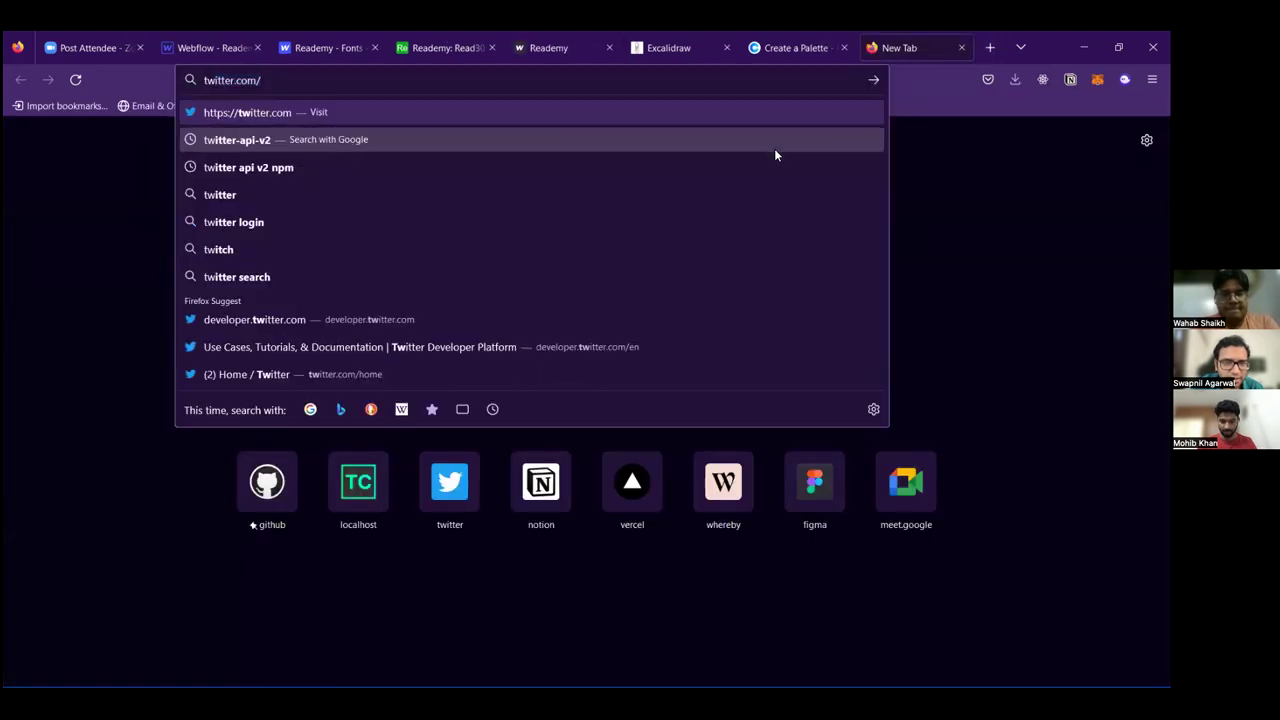
key("Return")
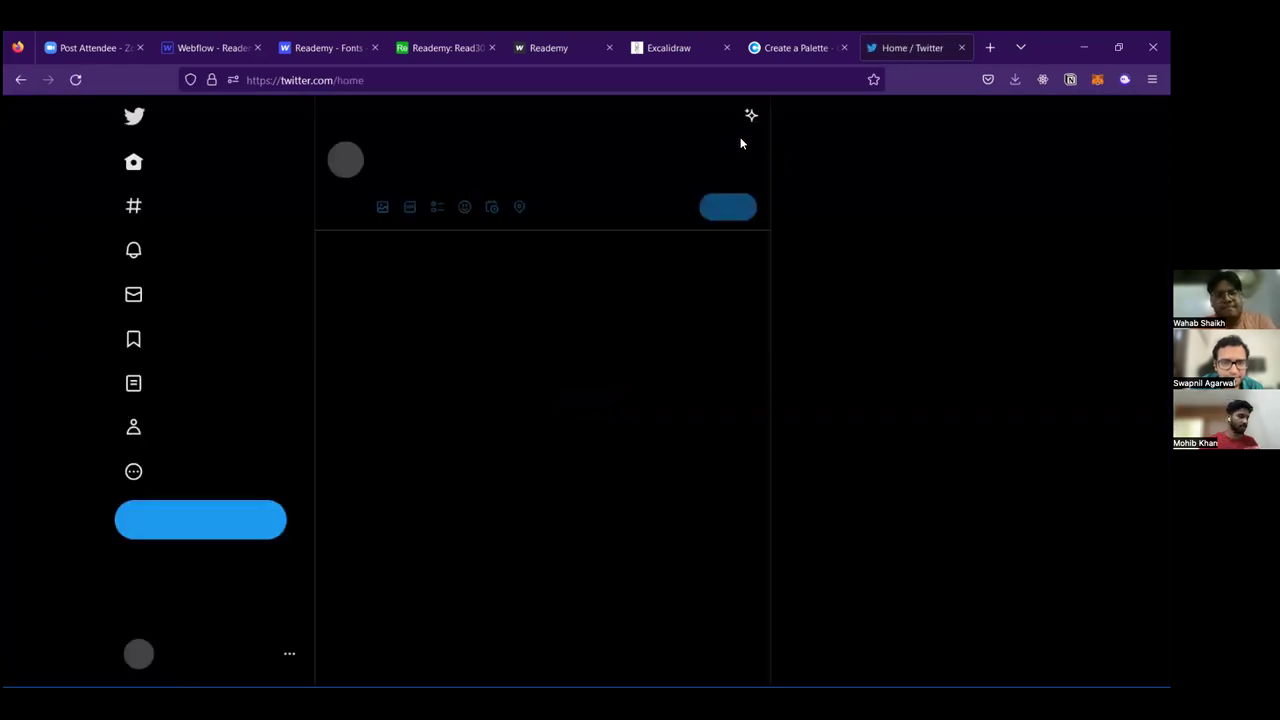
double_click(355, 80)
type("swapAgarwal/")
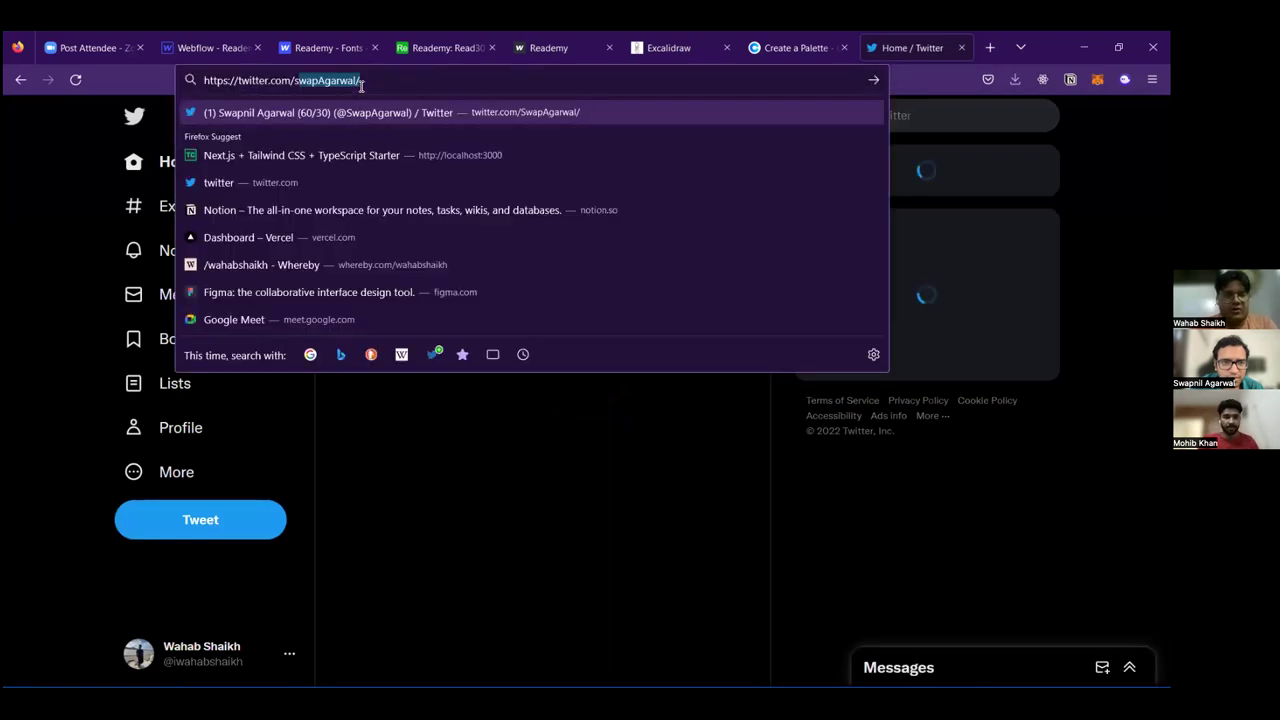
key("Return")
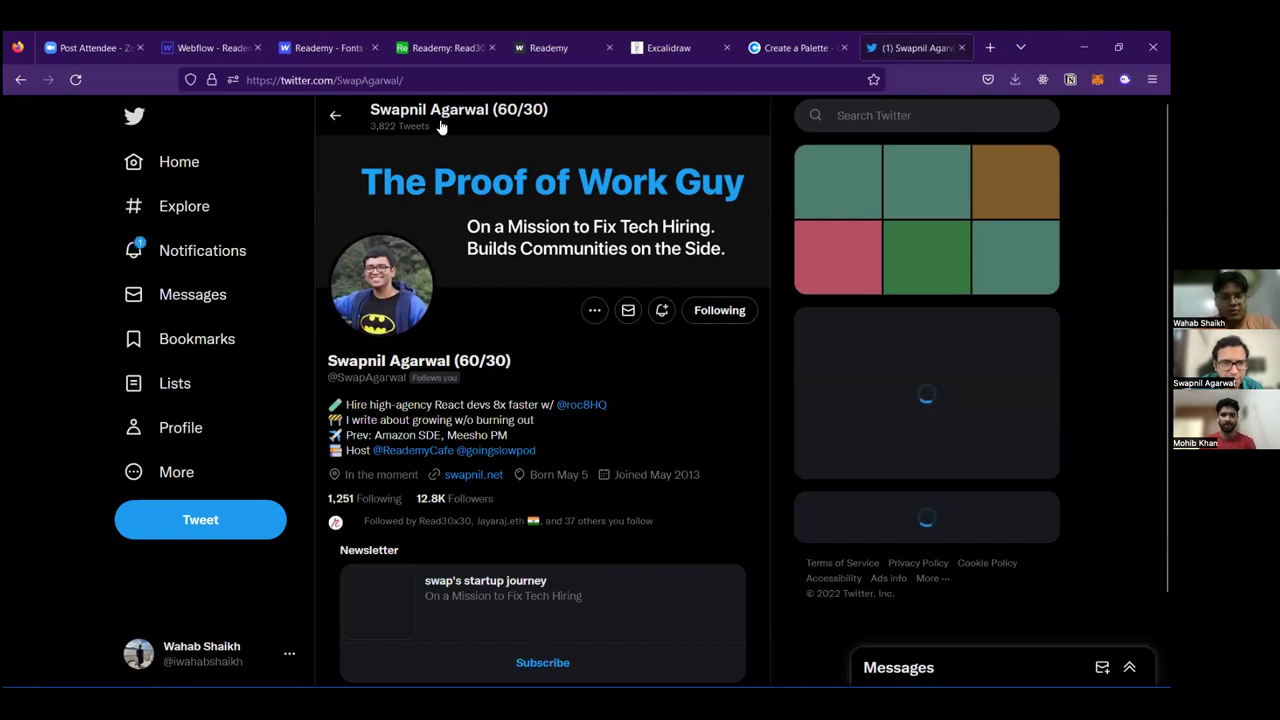
key("F12")
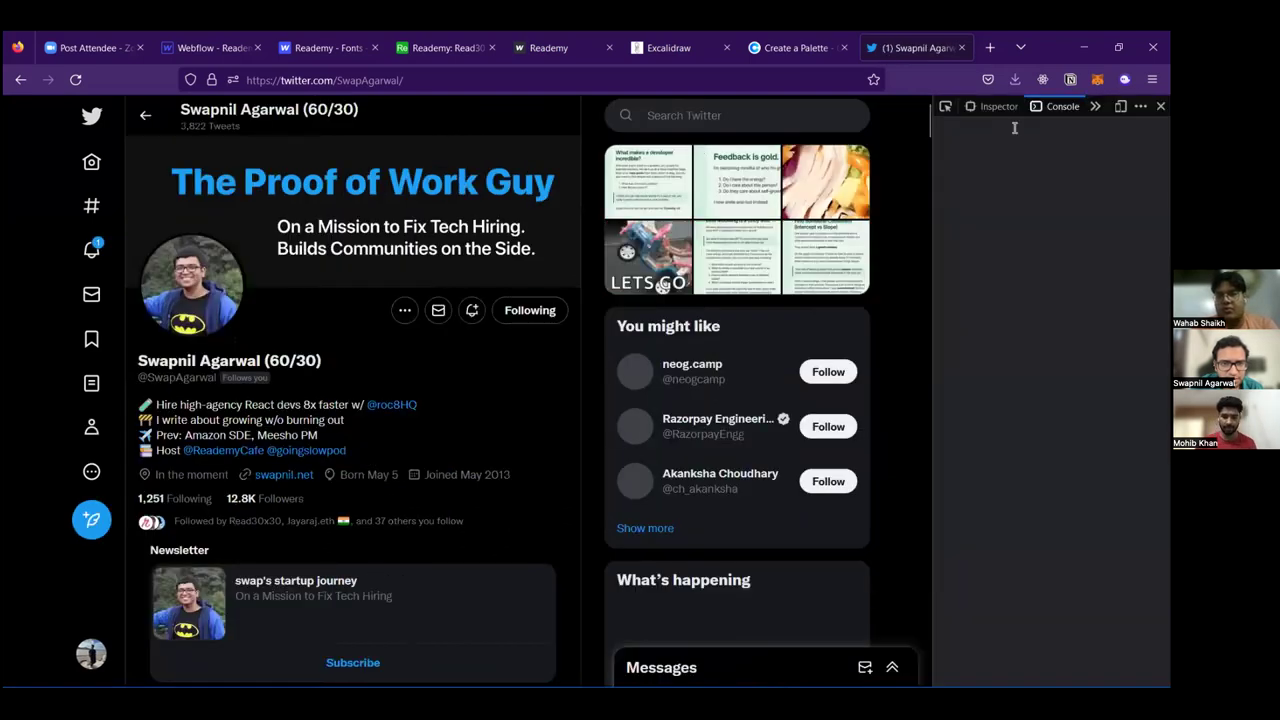
key("ctrl+shift+m")
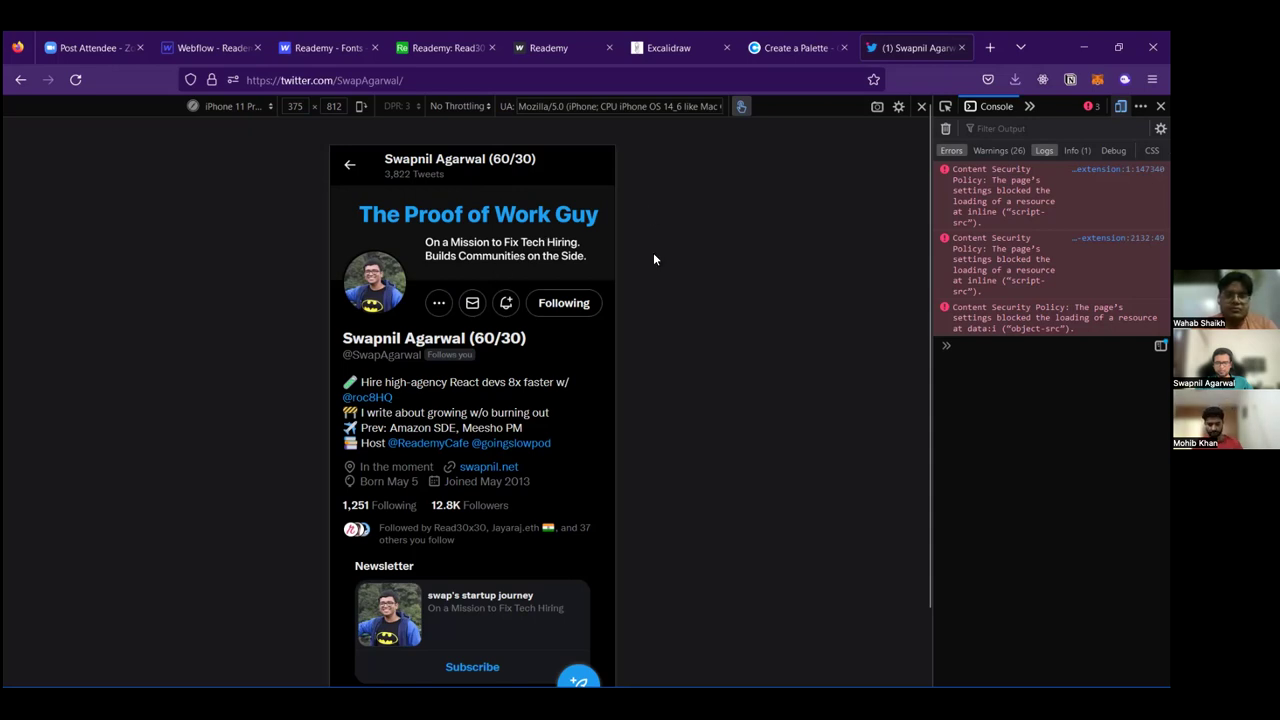
Go to the ReademyCafe Twitter account, then switch to the Read30 log in Airtable.
left_click(405, 79)
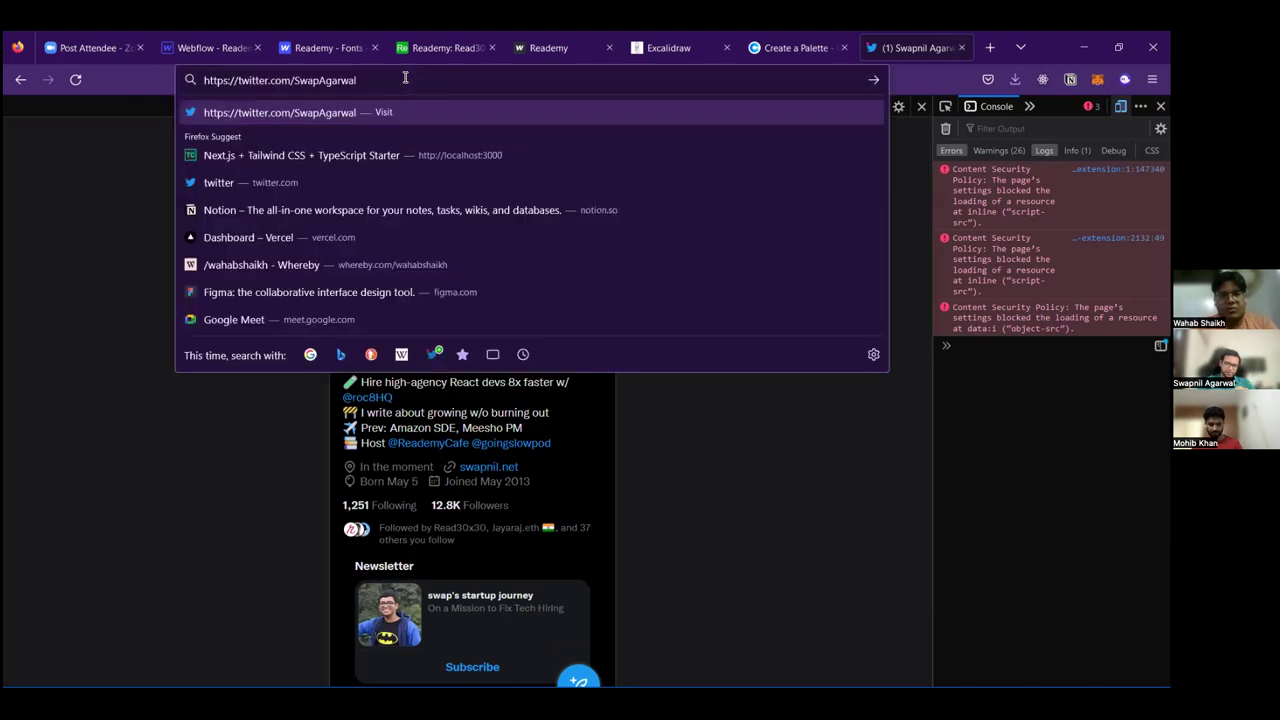
key("BackSpace")
key("BackSpace")
key("BackSpace")
key("BackSpace")
key("BackSpace")
key("BackSpace")
key("BackSpace")
key("BackSpace")
key("BackSpace")
key("BackSpace")
key("BackSpace")
key("BackSpace")
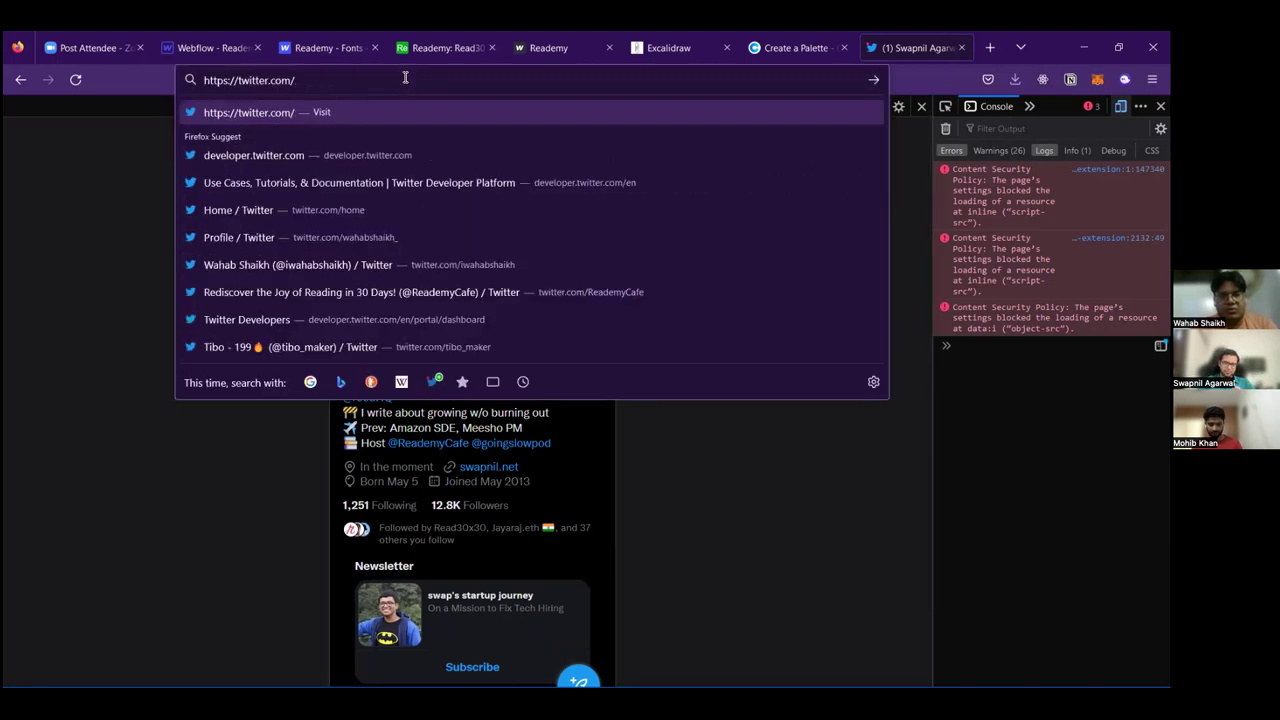
type("Rea")
key("Return")
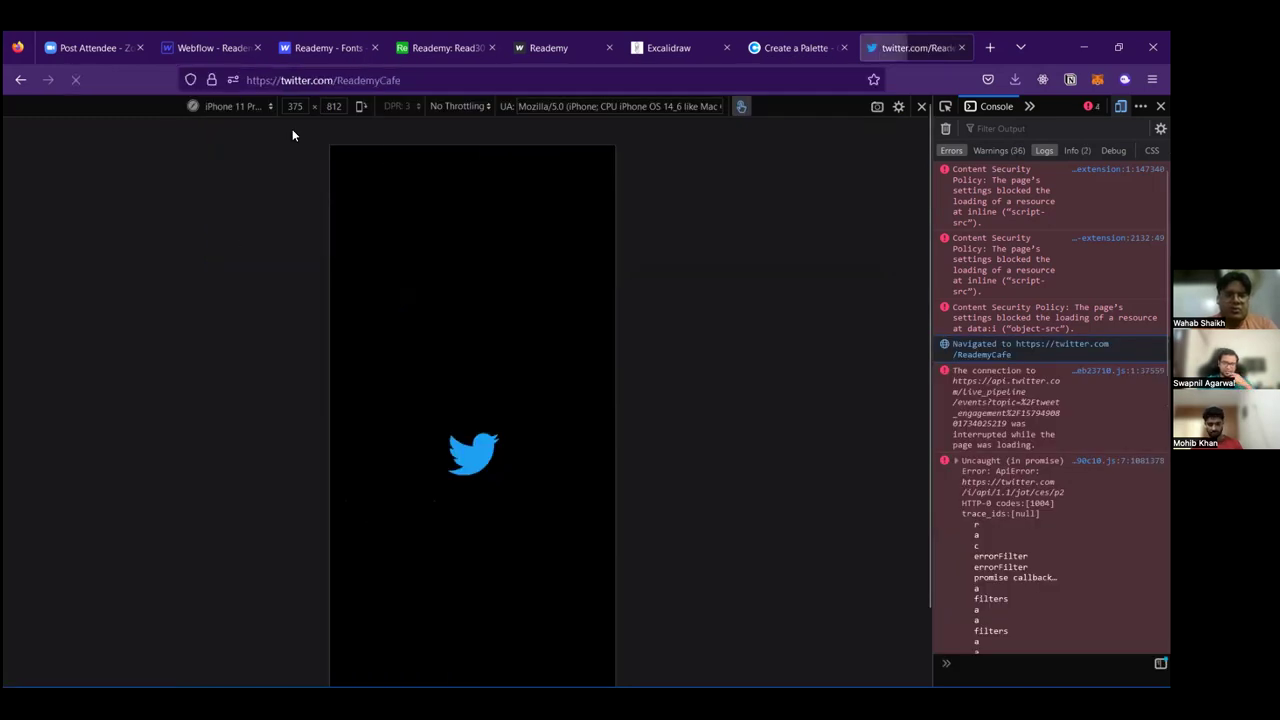
key("ctrl+4")
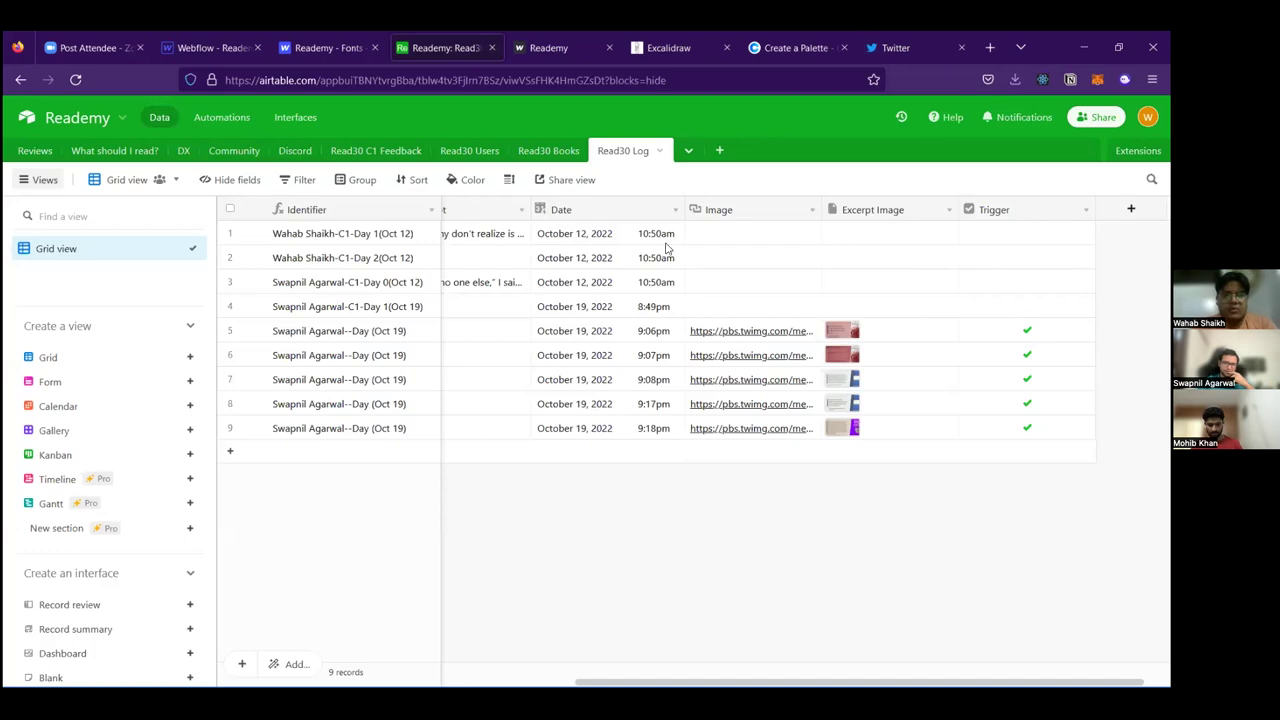
key("ctrl+5")
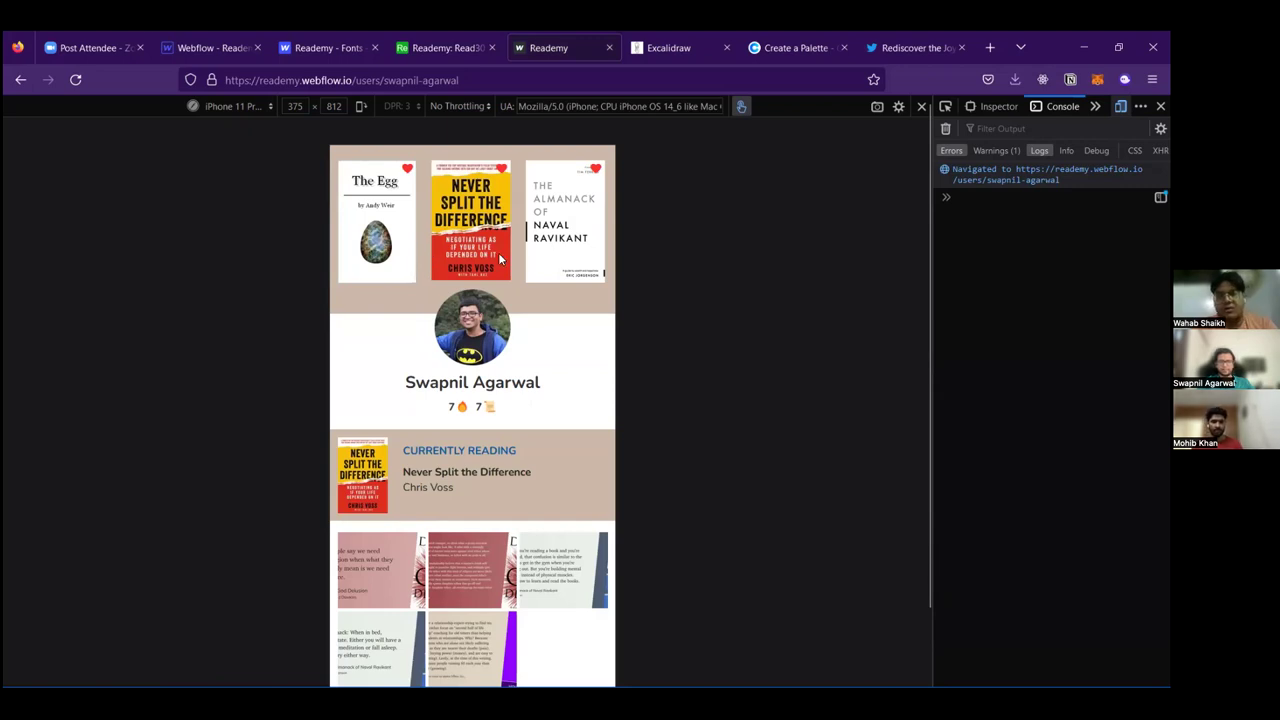
Return to the Webflow designer on the Users Template profile item.
left_click(222, 42)
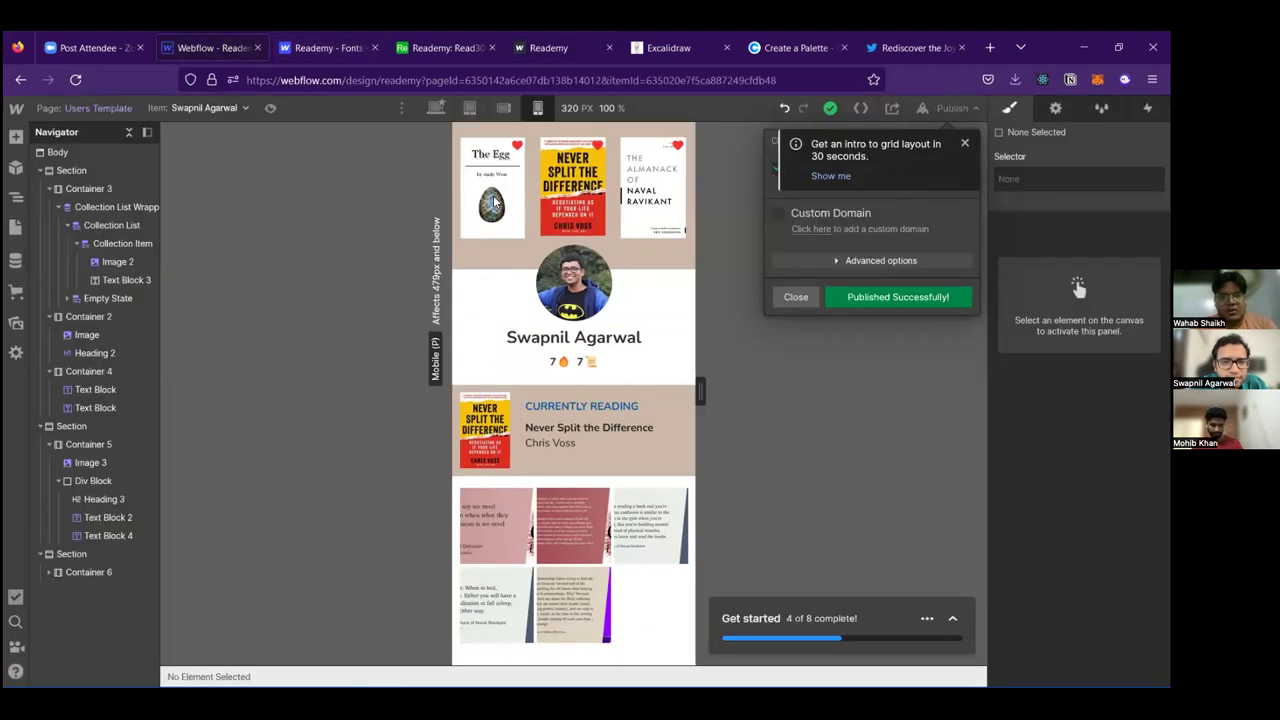
Give the book cover image (Image 2) a maximum height of 100 px.
key("Escape")
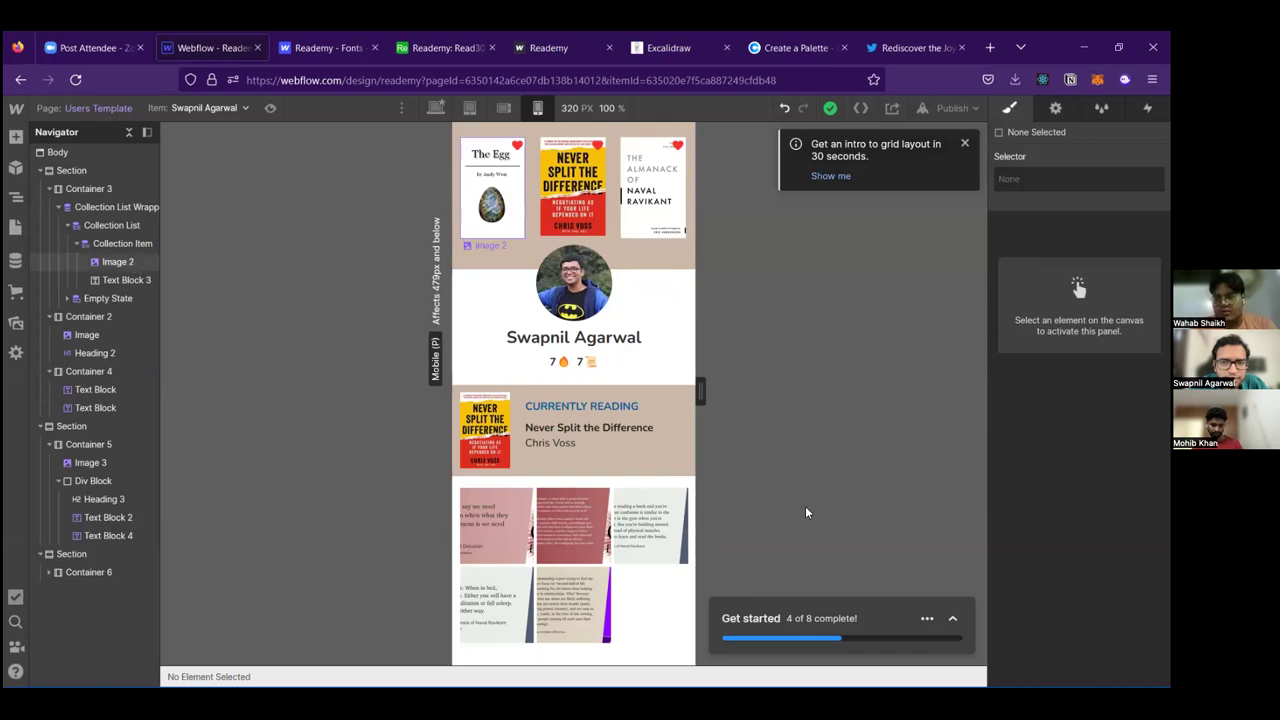
left_click(135, 263)
left_click(1140, 474)
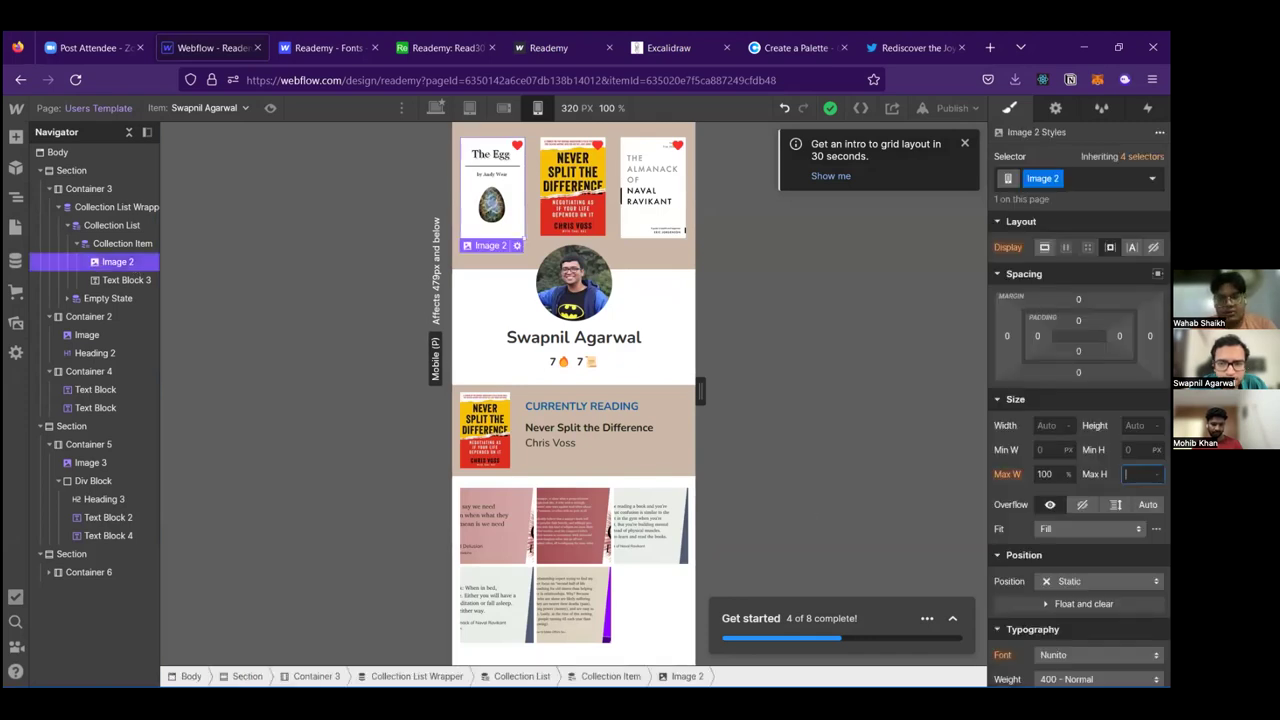
type("100")
key("Return")
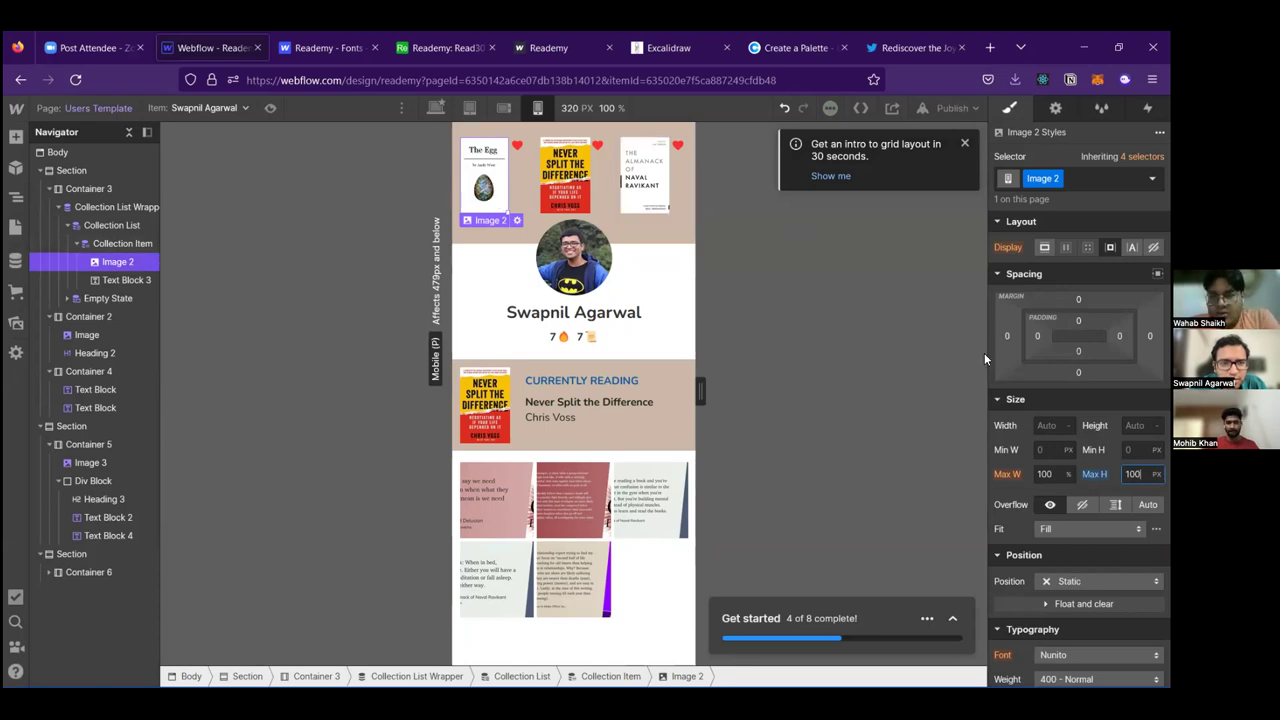
Re-enter a 33% maximum width on the book Collection Item and hide the Navigator.
left_click(112, 226)
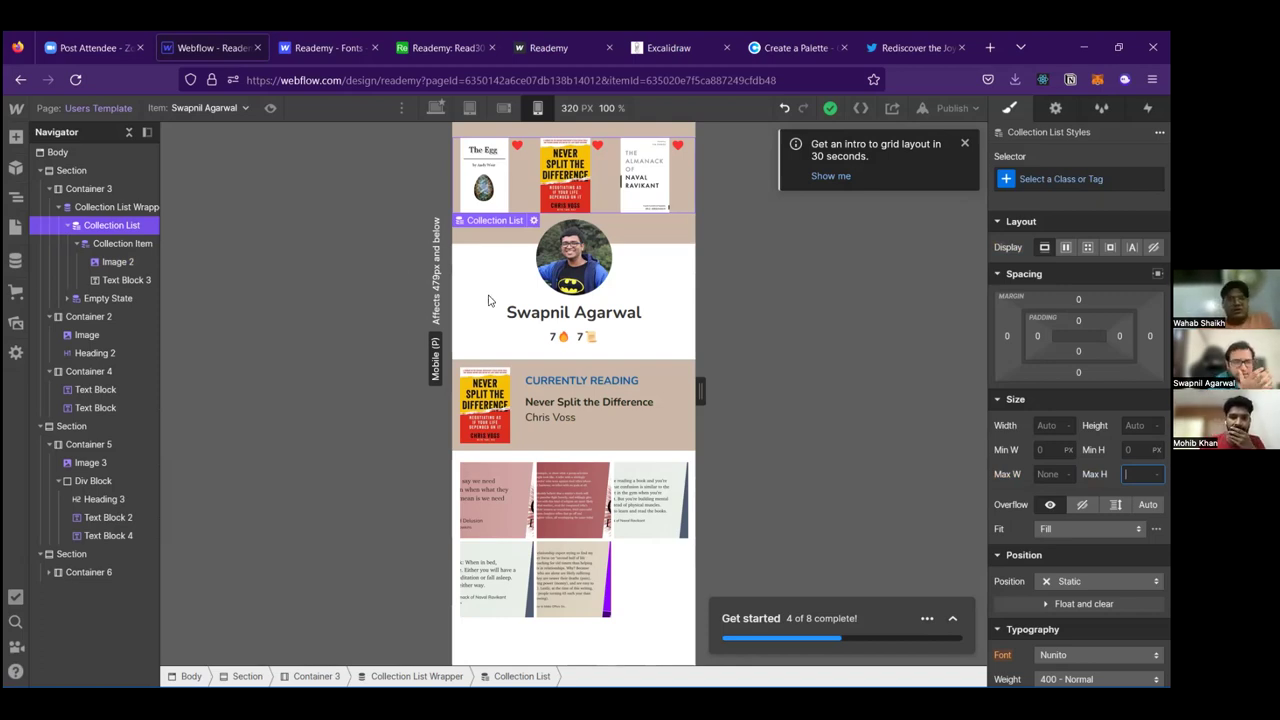
left_click(103, 250)
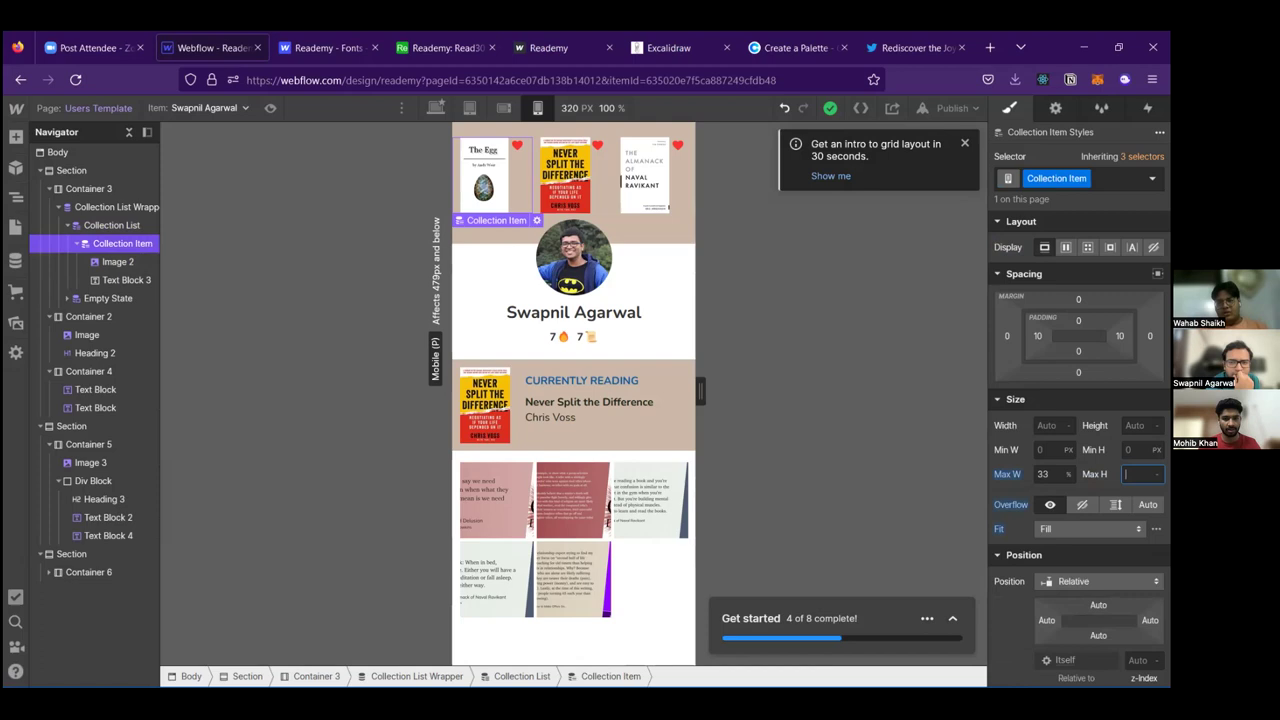
left_click(1045, 474)
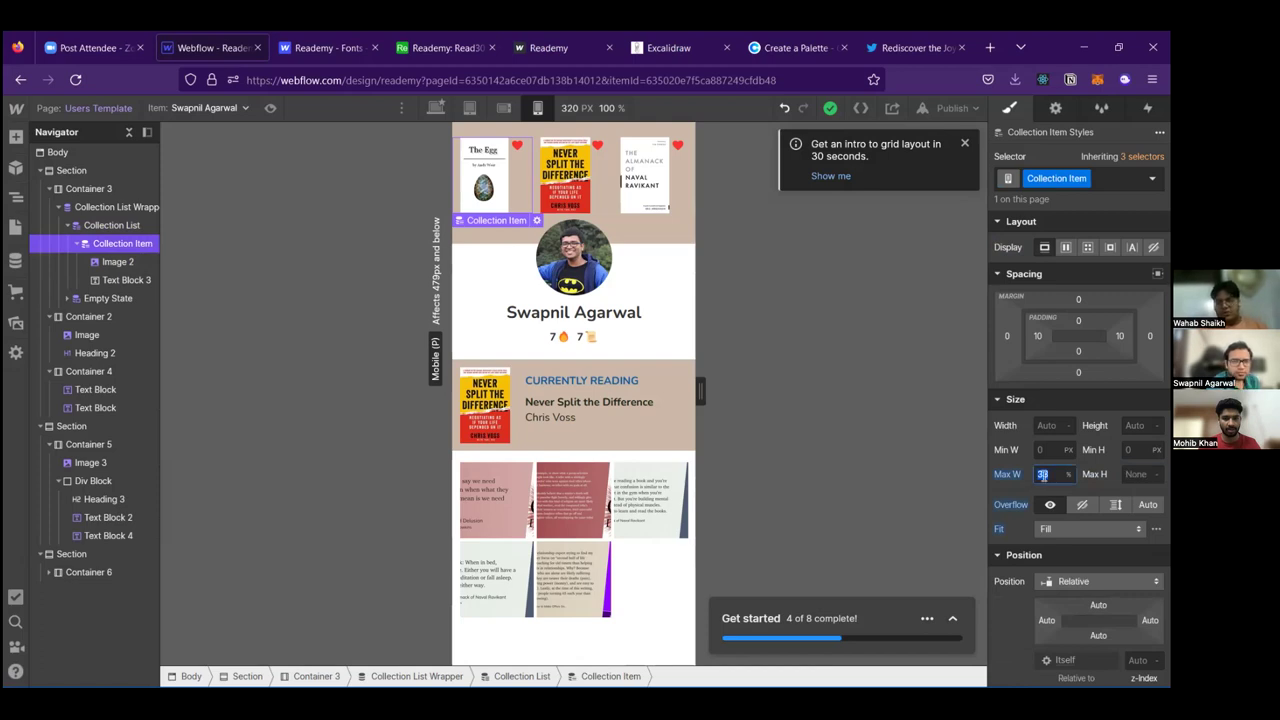
key("BackSpace")
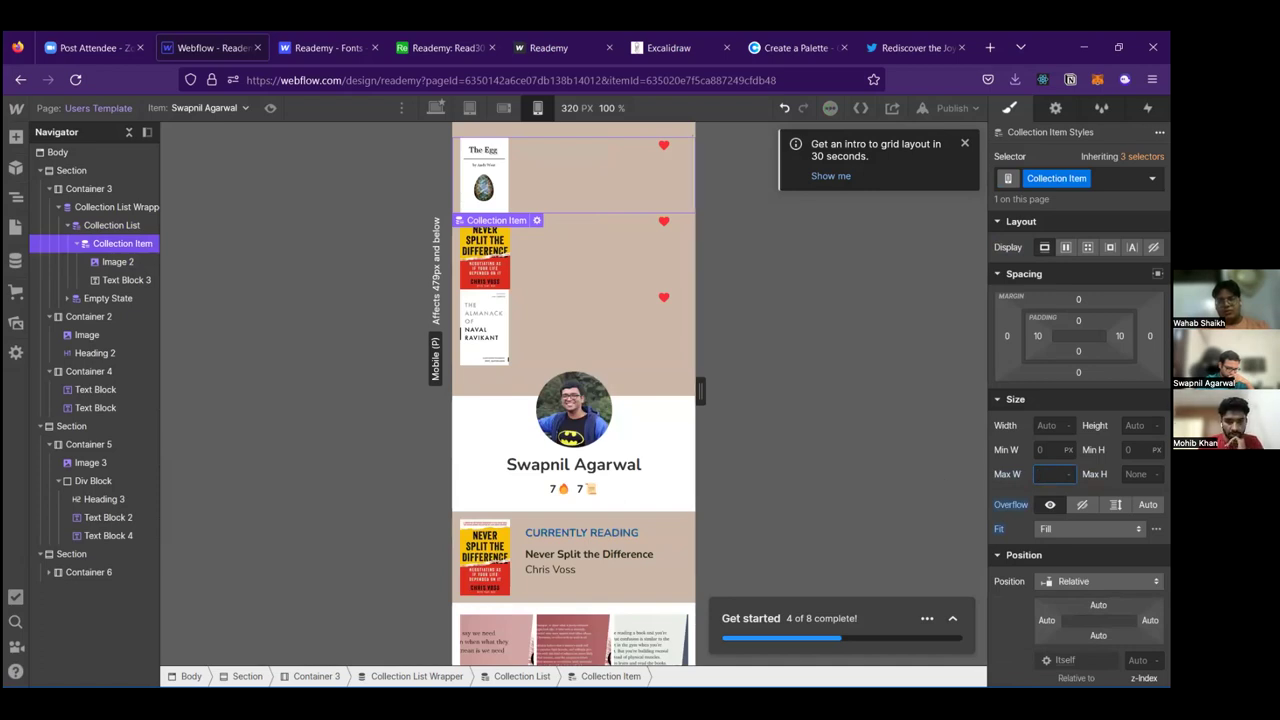
type("33%")
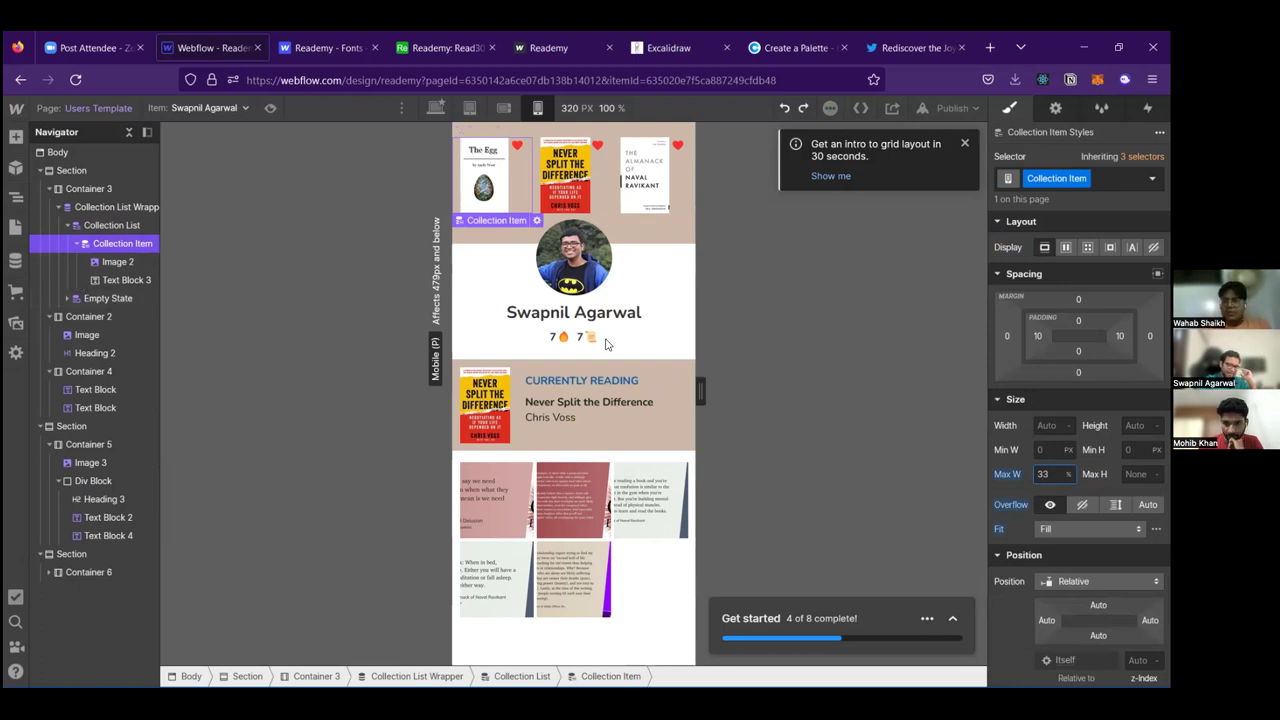
left_click(113, 224)
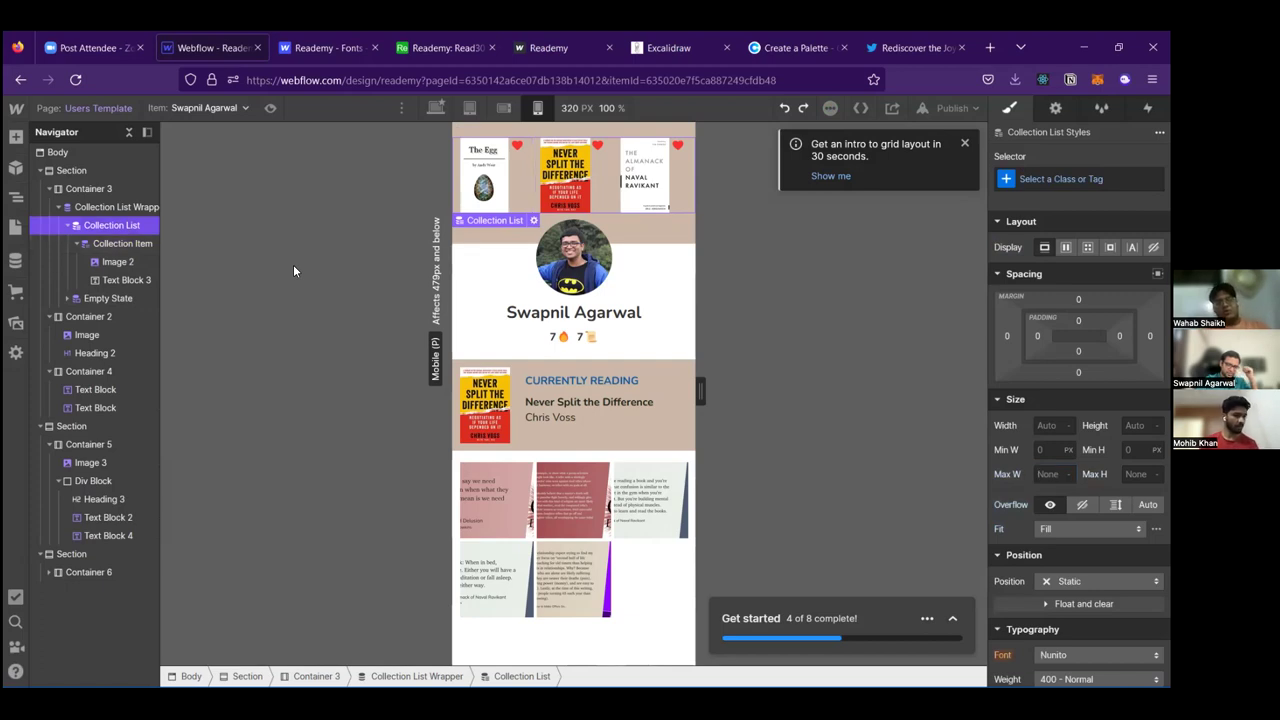
key("z")
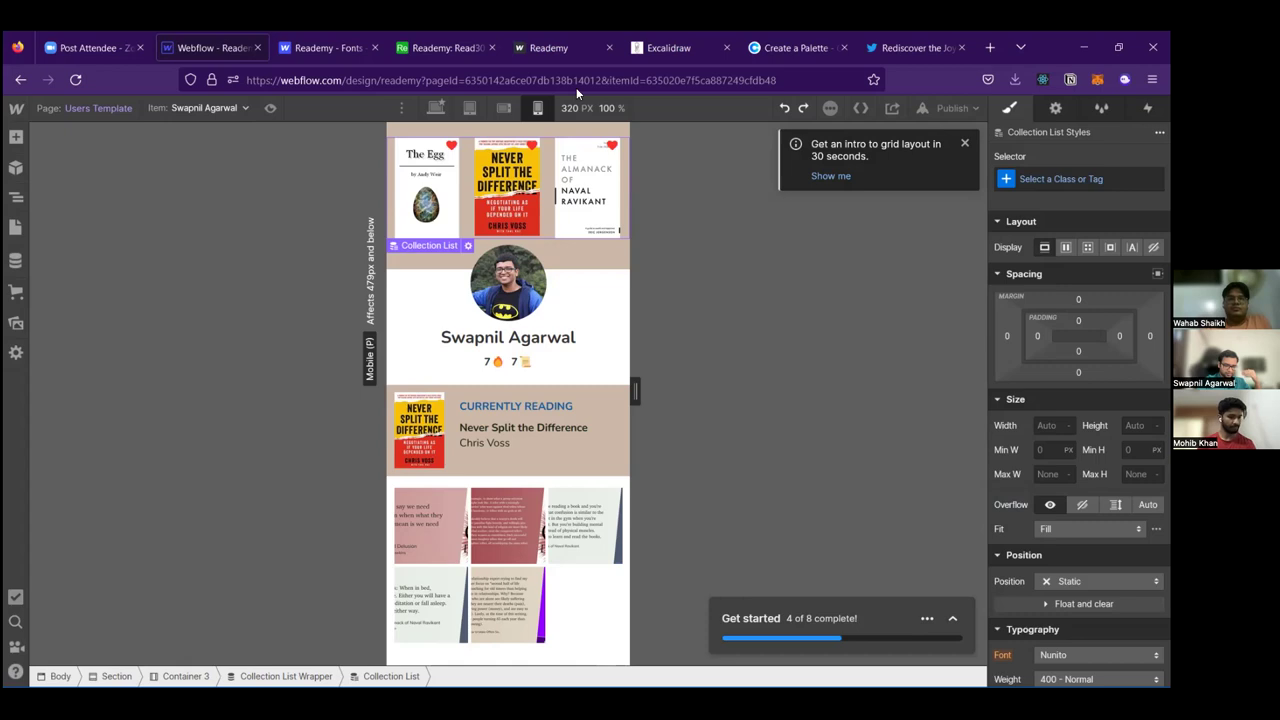
left_click(560, 50)
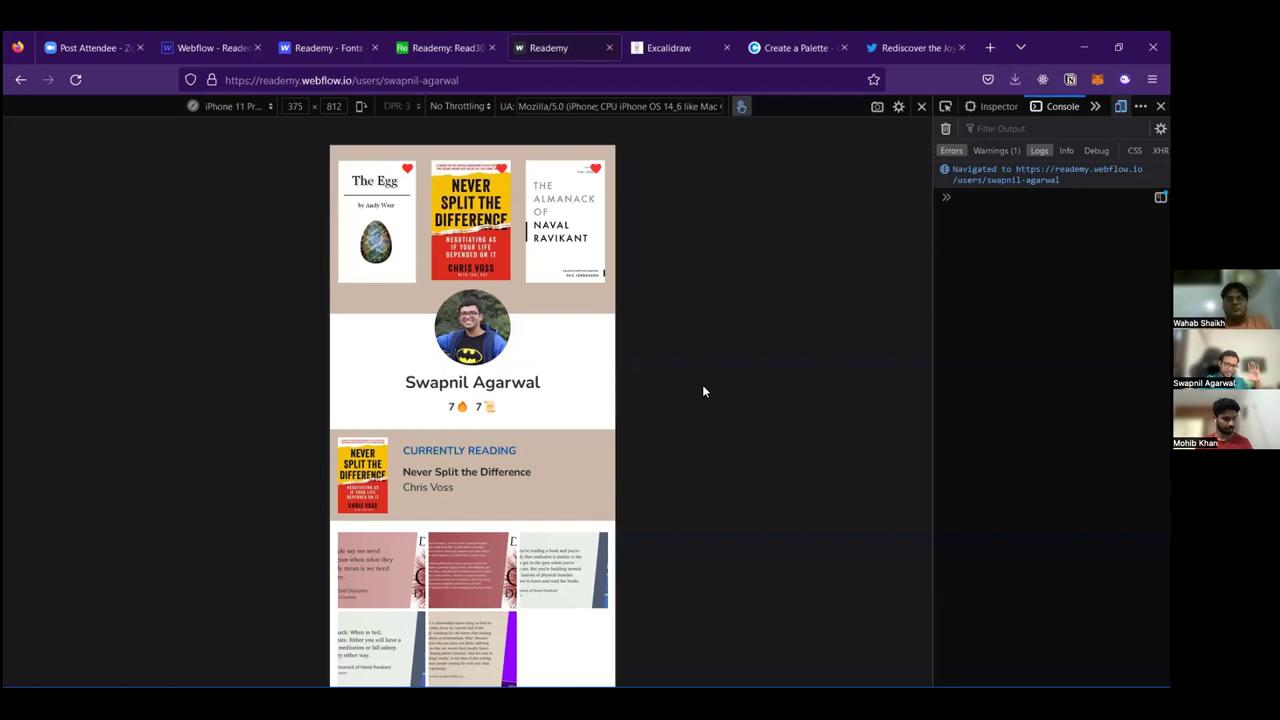
Scroll through the live profile's book grid, then move over to the Twitter page.
scroll(552, 463, "down", 2)
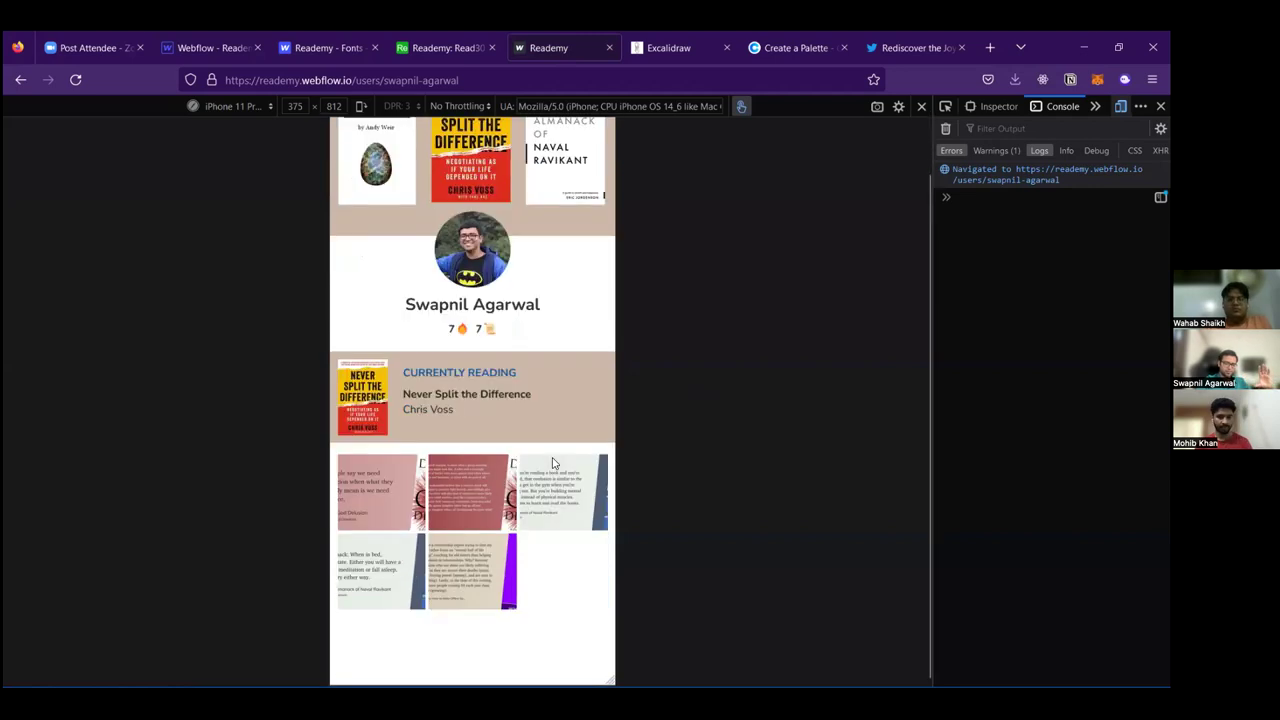
scroll(552, 463, "up", 2)
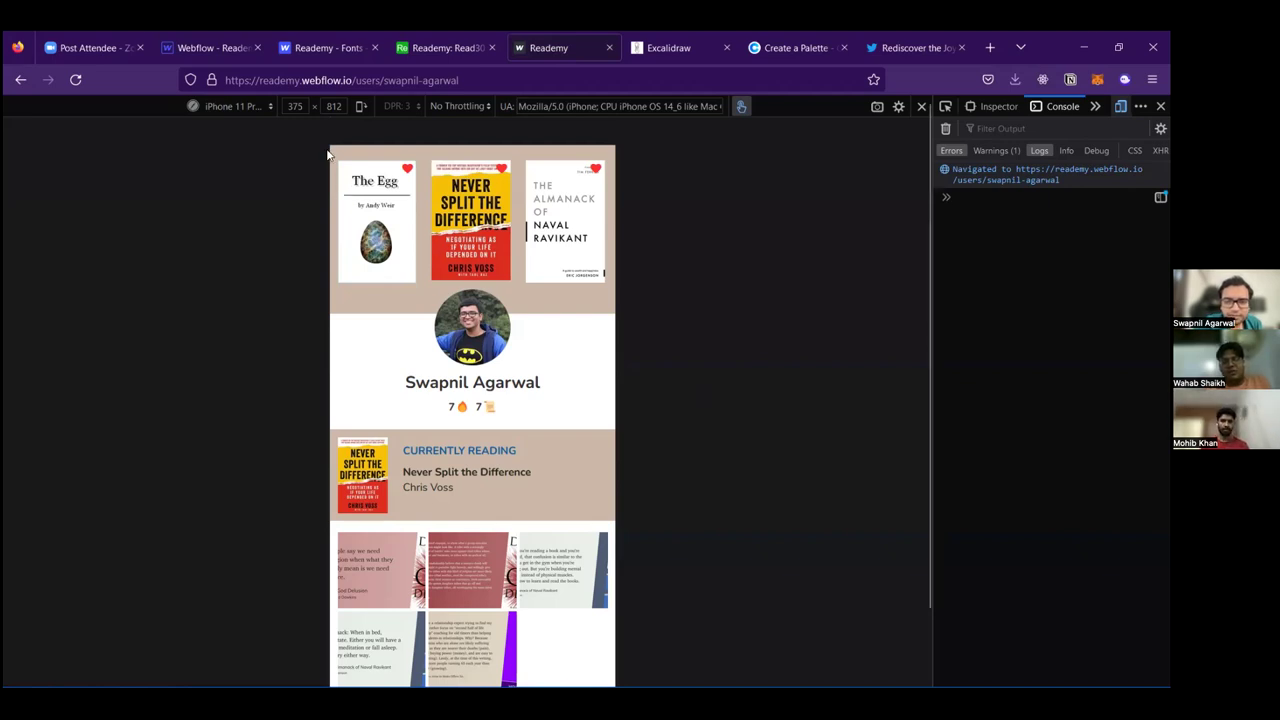
left_click(916, 47)
Save the enlarged Reademy 'r' profile logo to the Desktop as 'reademy'.
left_click(356, 287)
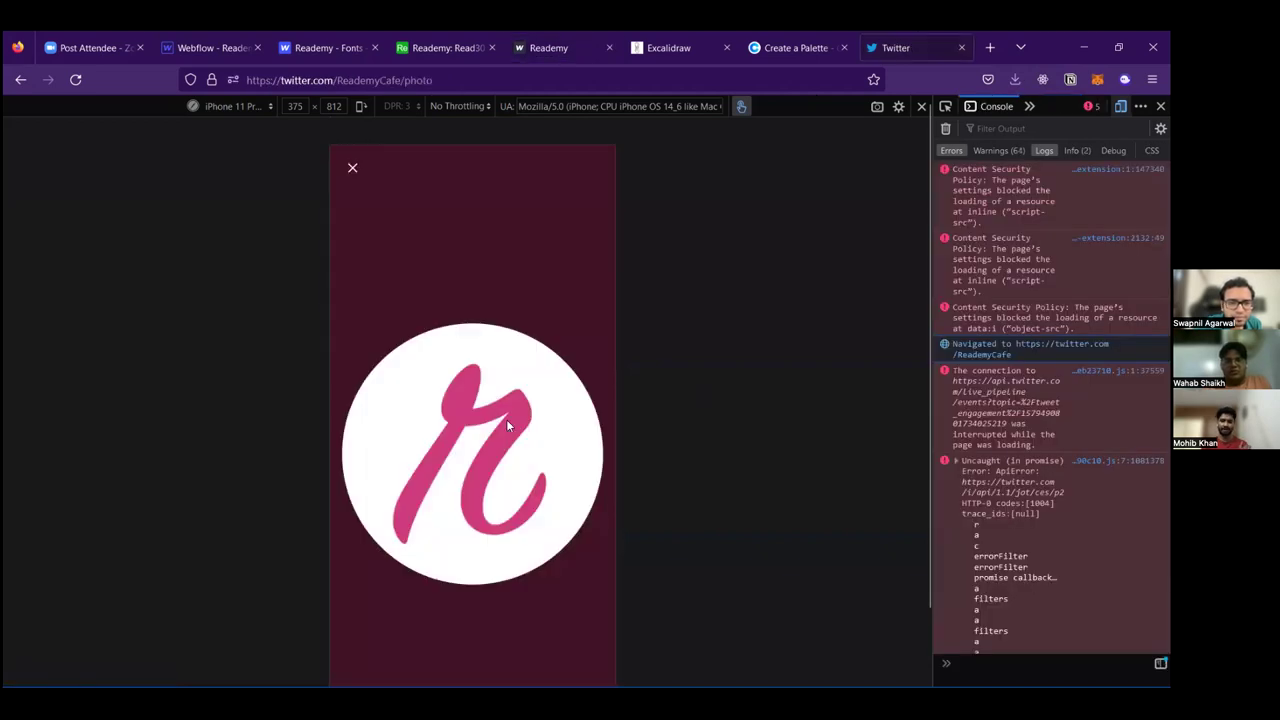
right_click(533, 438)
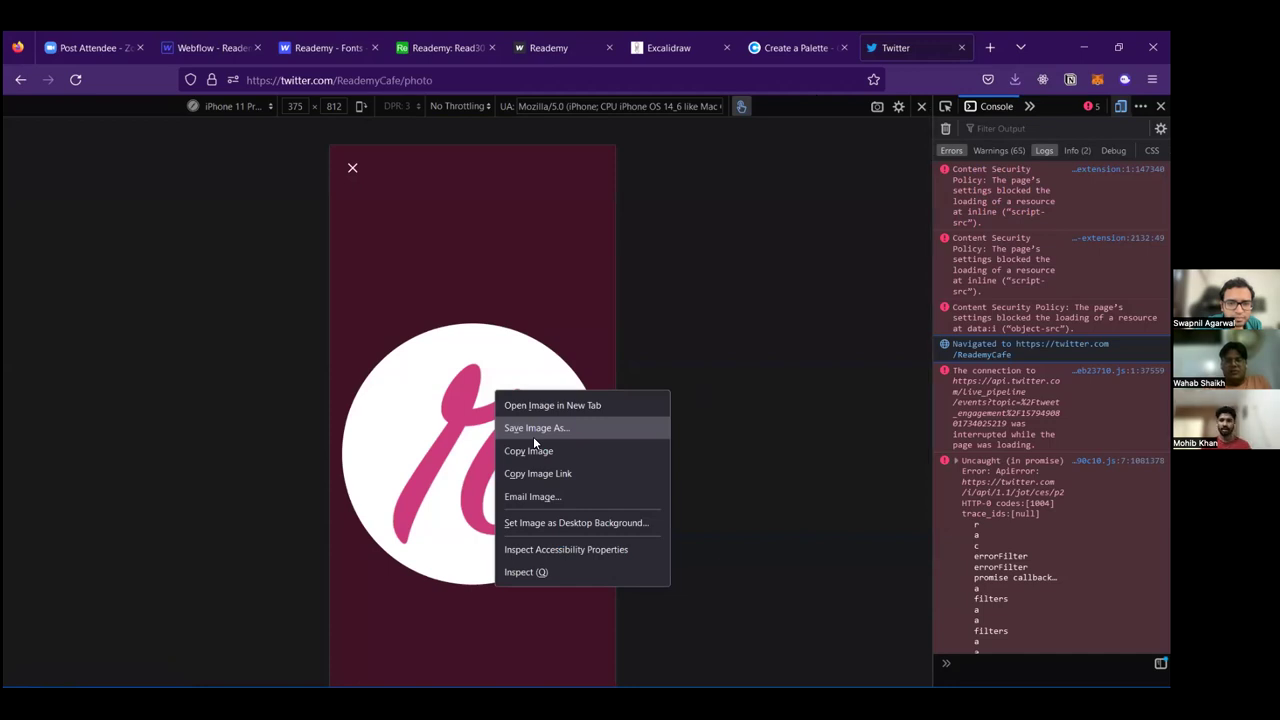
left_click(533, 436)
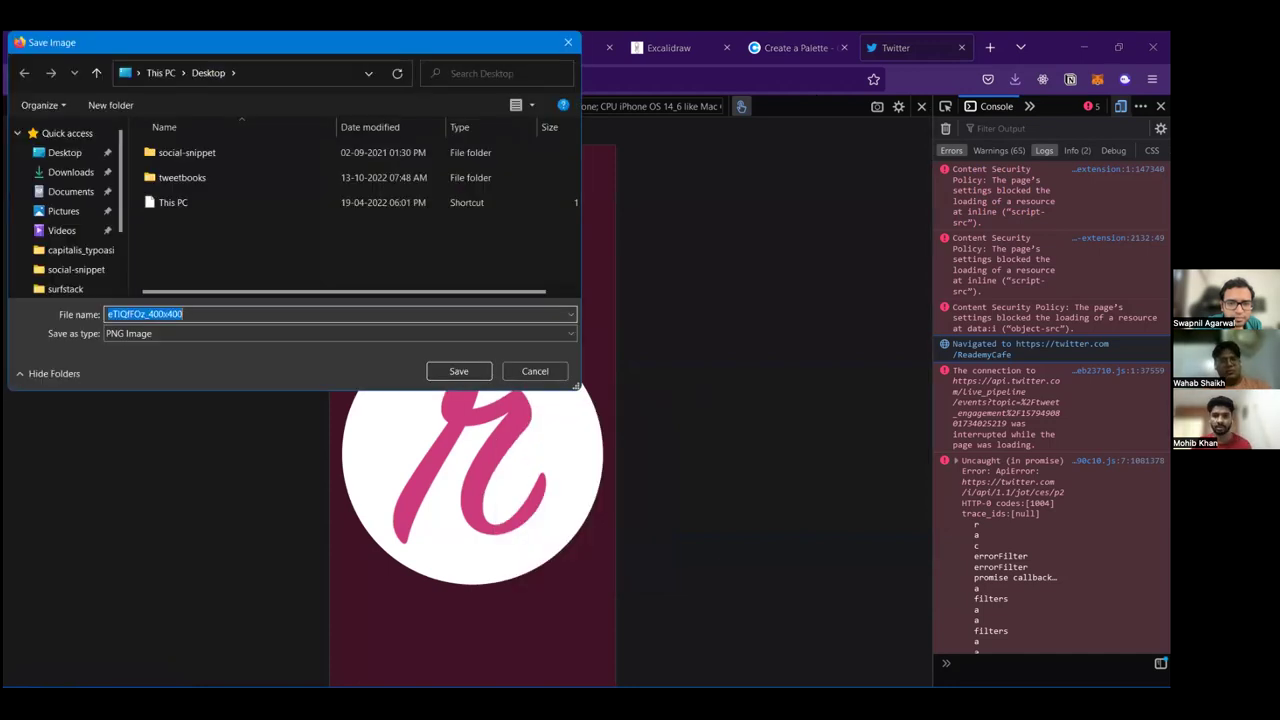
type("readem")
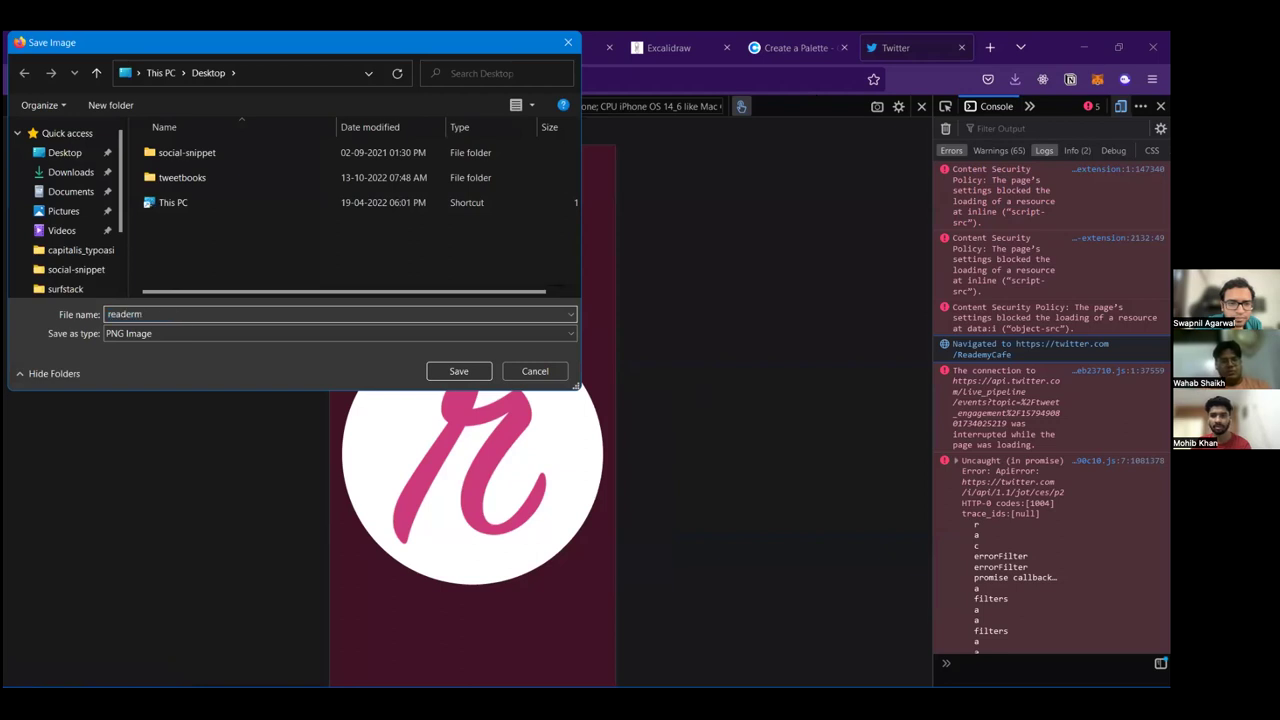
type("y")
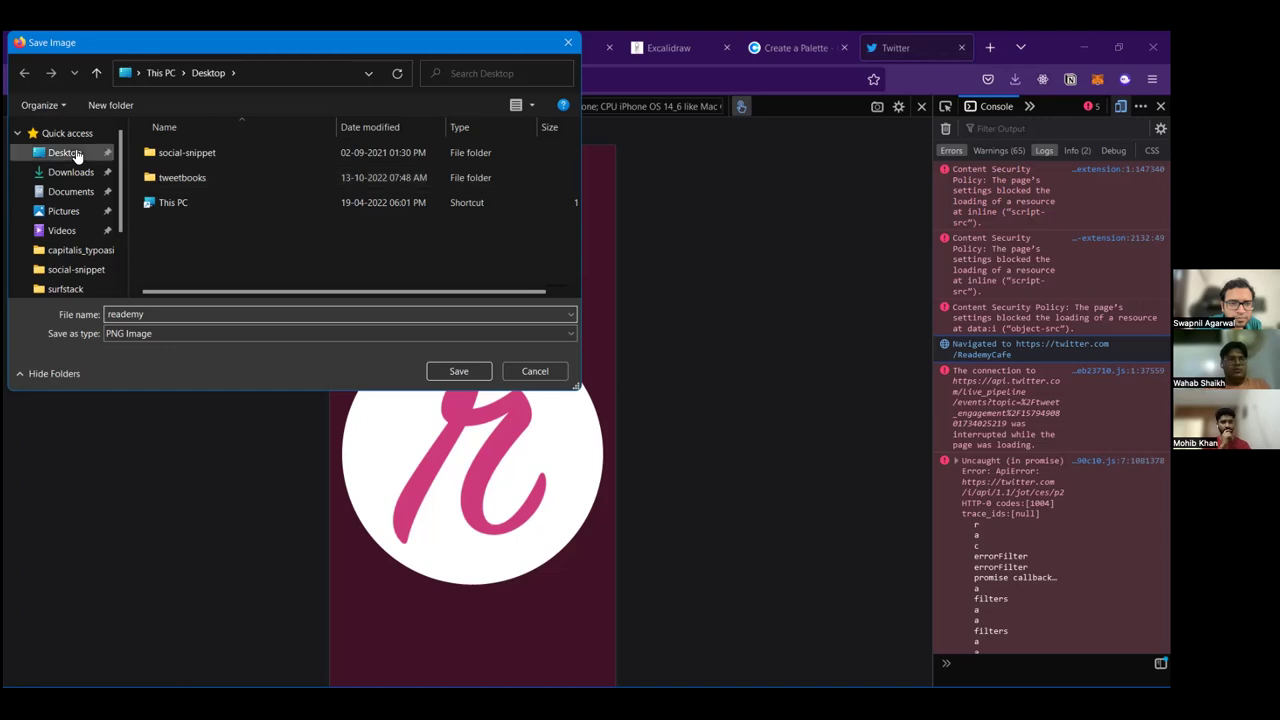
left_click(468, 375)
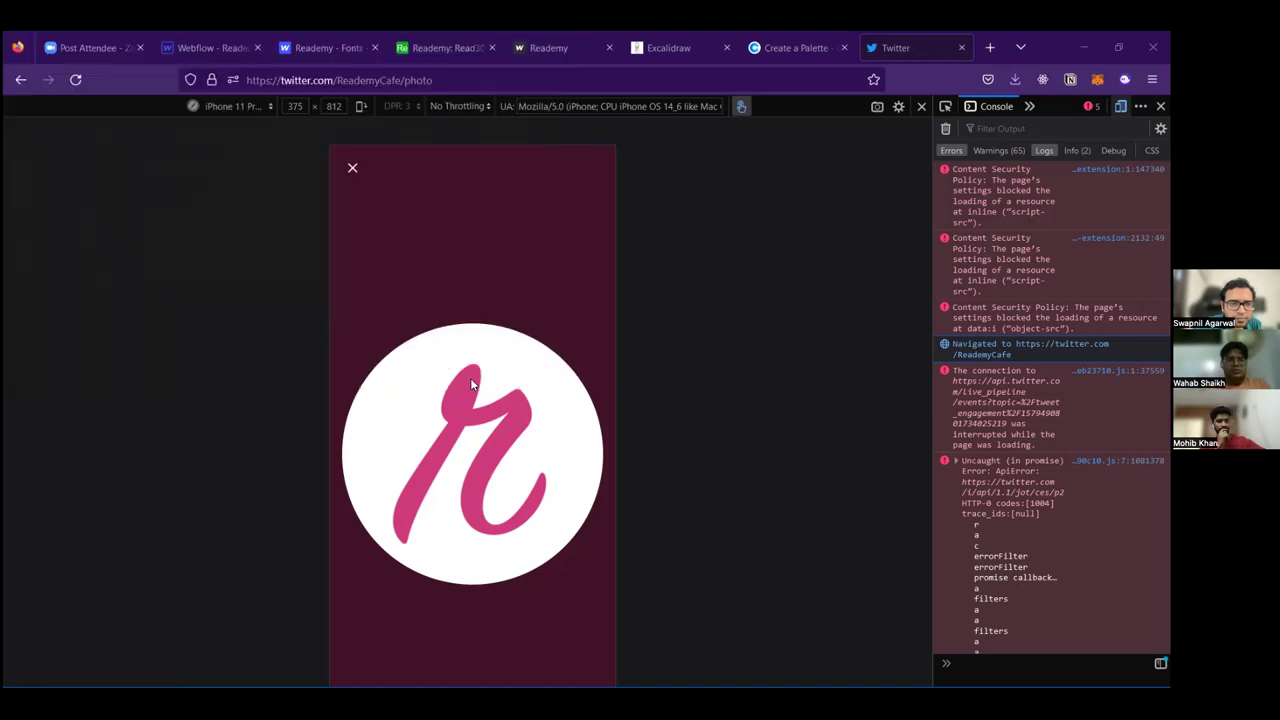
left_click(557, 58)
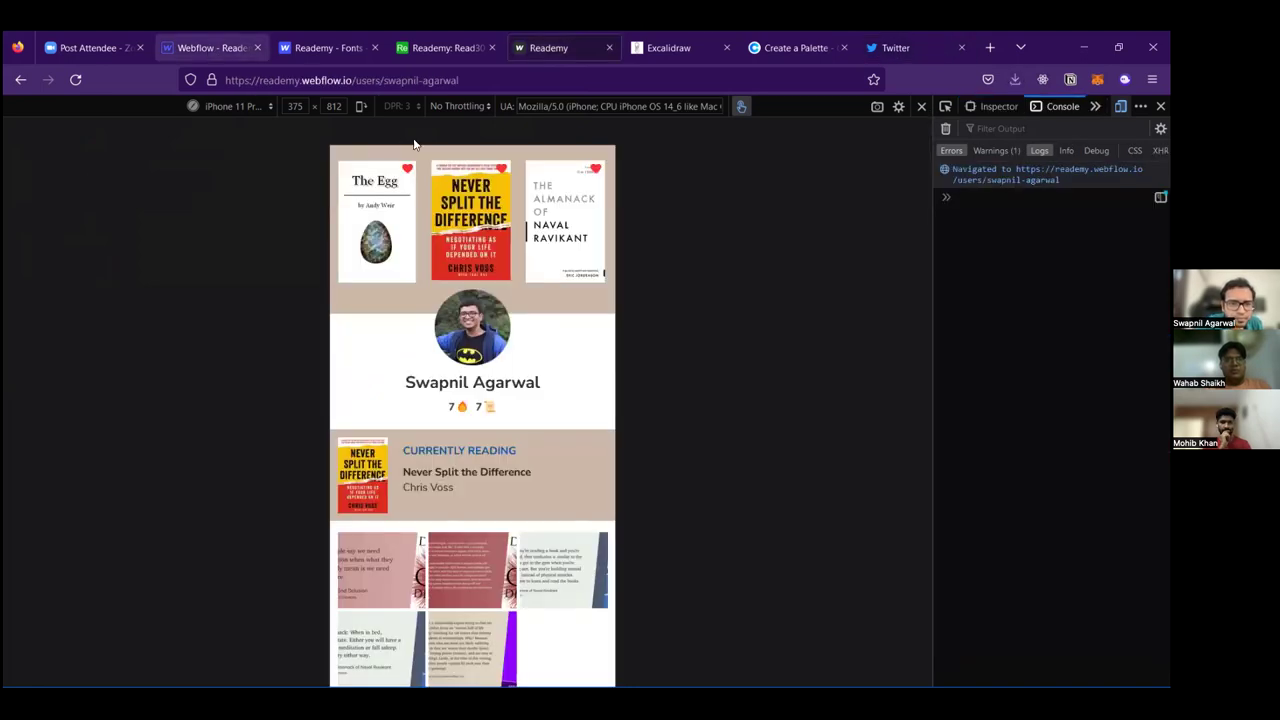
key("ctrl+2")
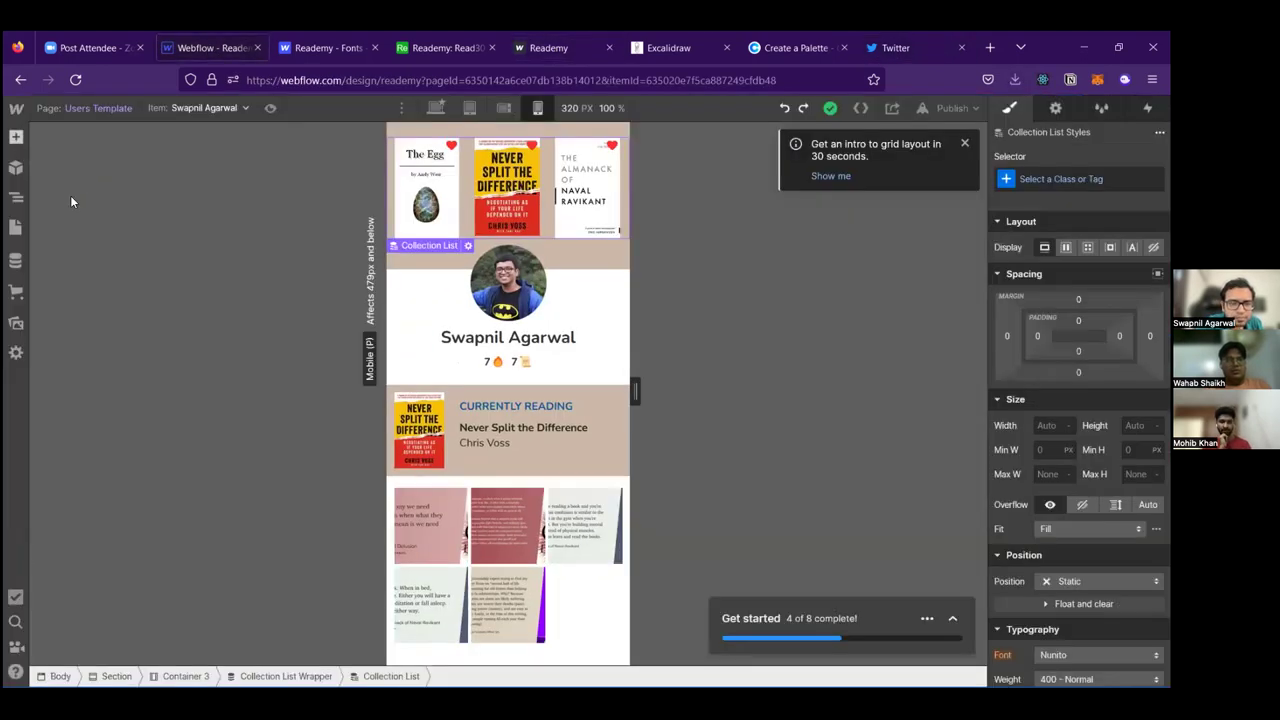
Browse the Add panel and try inserting a section into the book collection.
key("a")
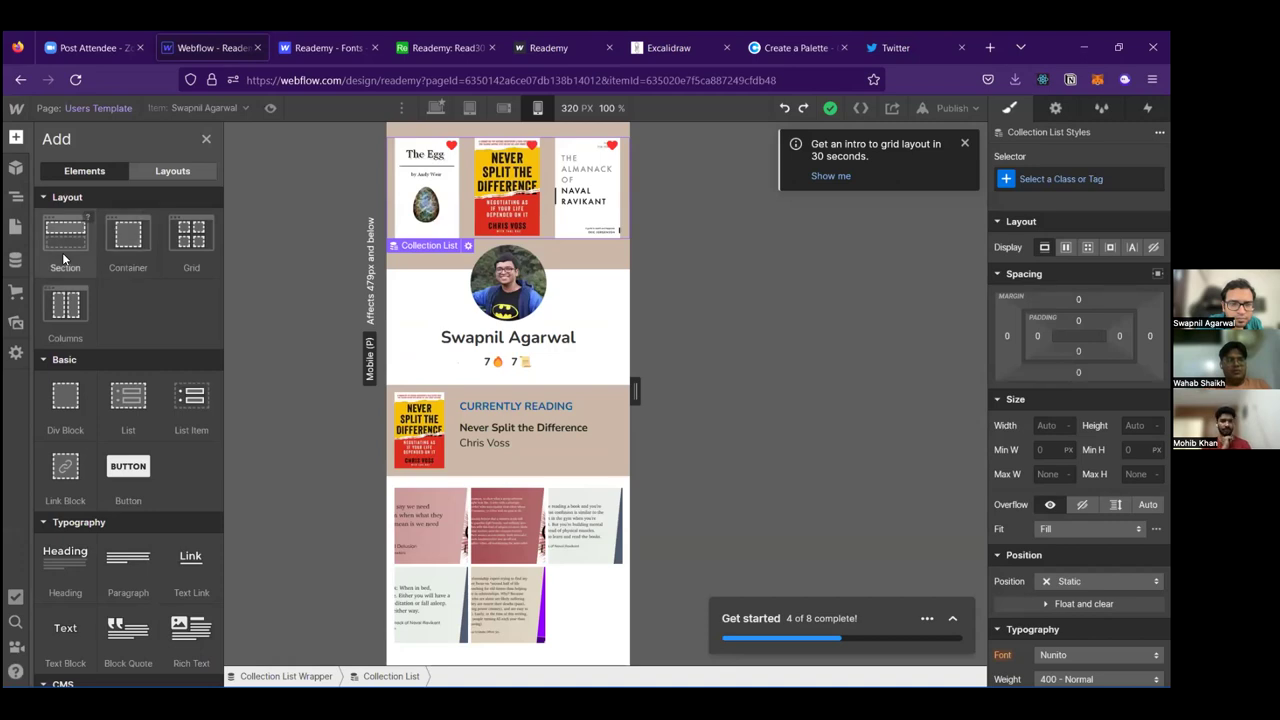
scroll(62, 252, "down", 5)
scroll(63, 257, "down", 2)
scroll(63, 258, "down", 4)
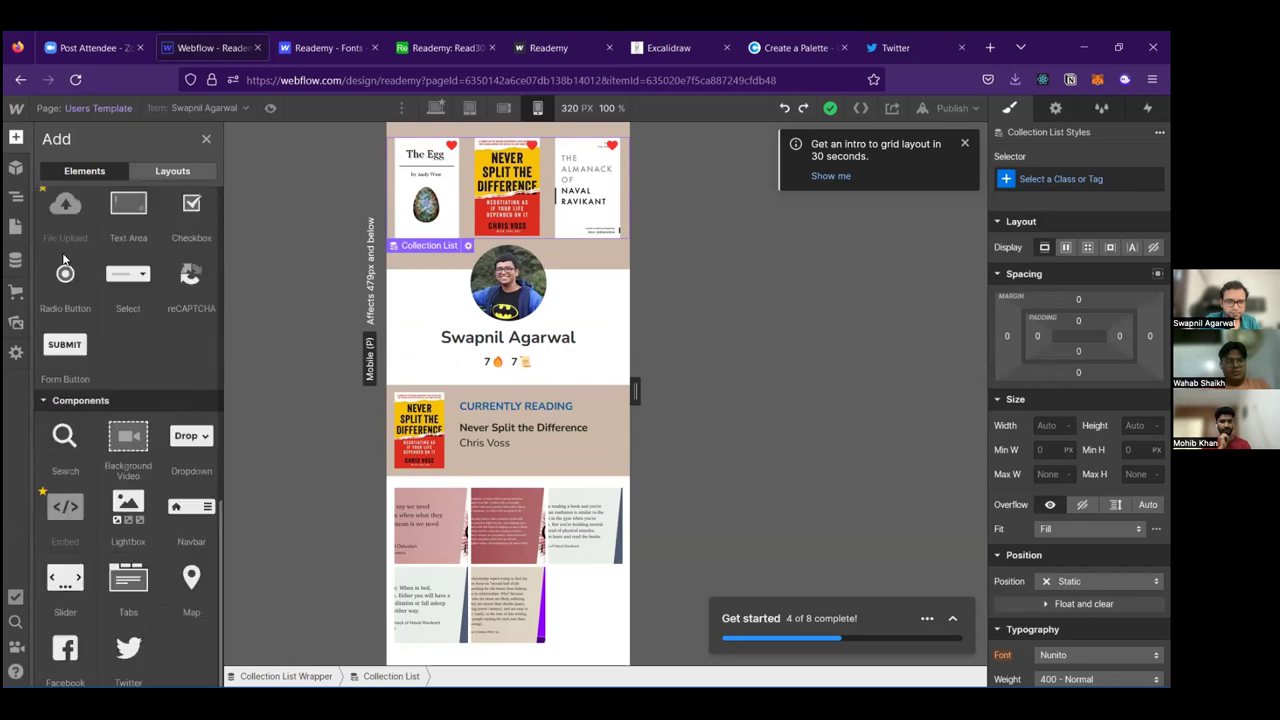
scroll(63, 258, "up", 1)
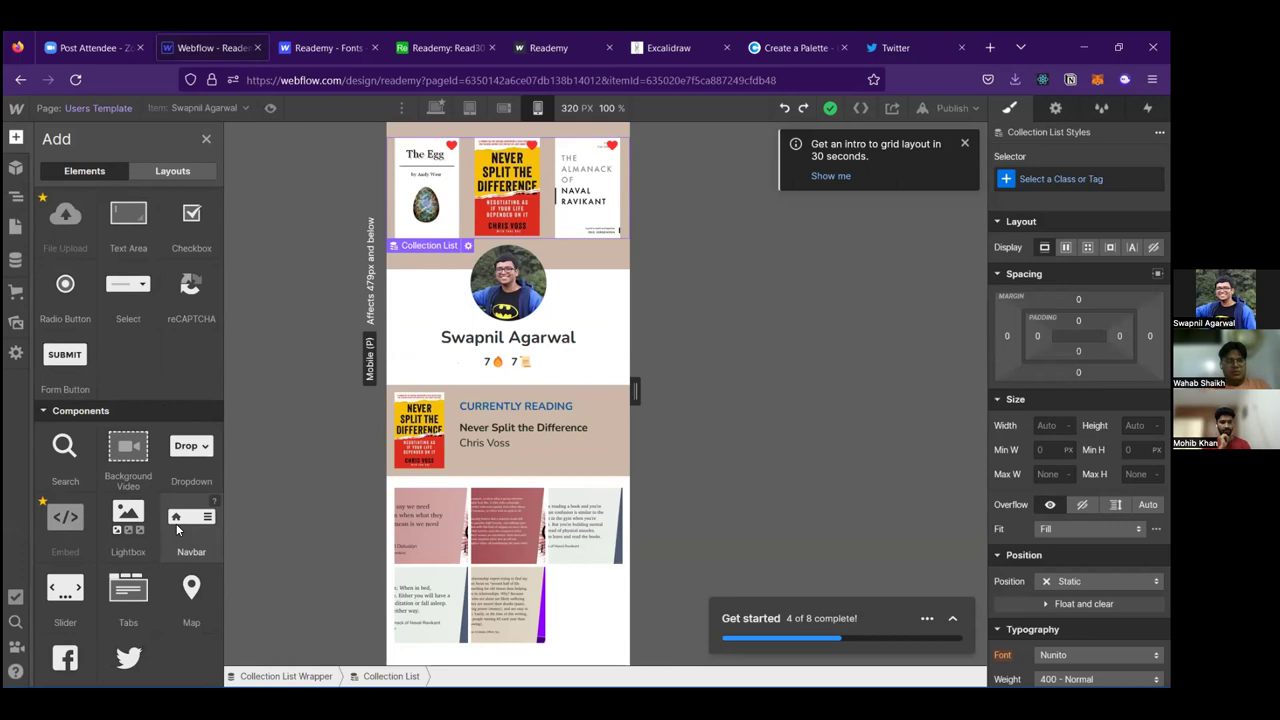
scroll(177, 530, "up", 5)
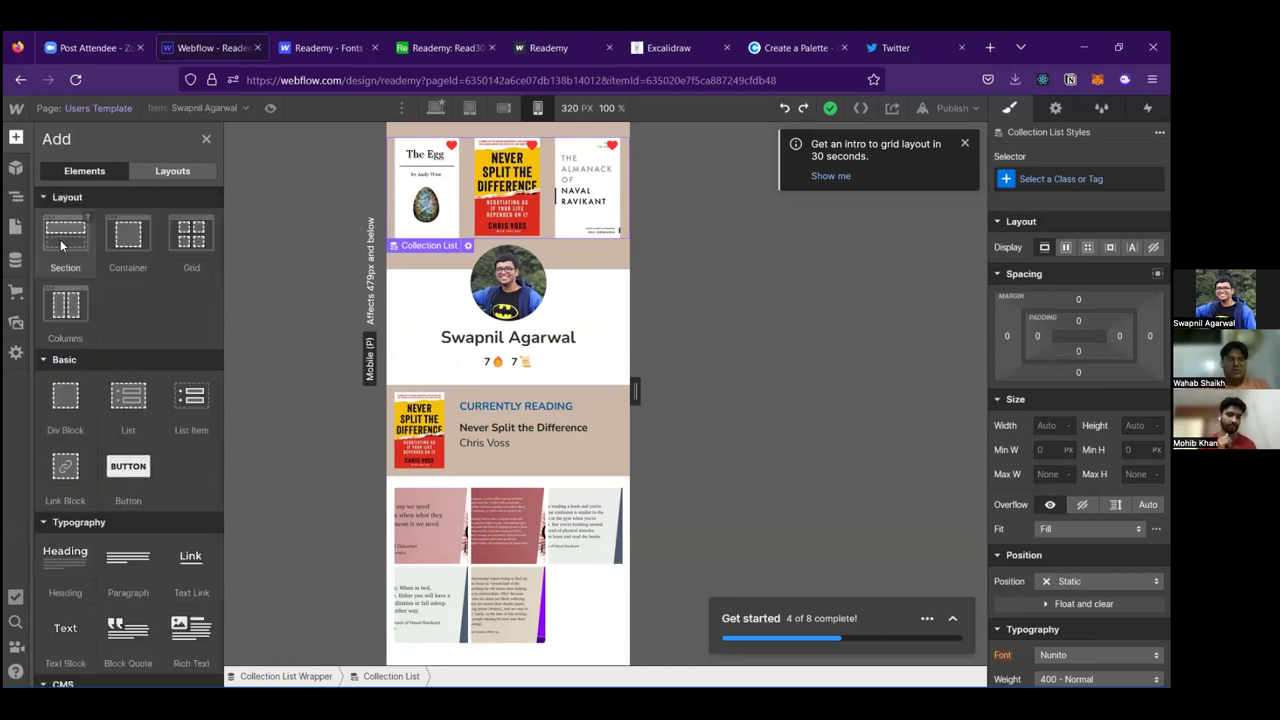
left_click(60, 239)
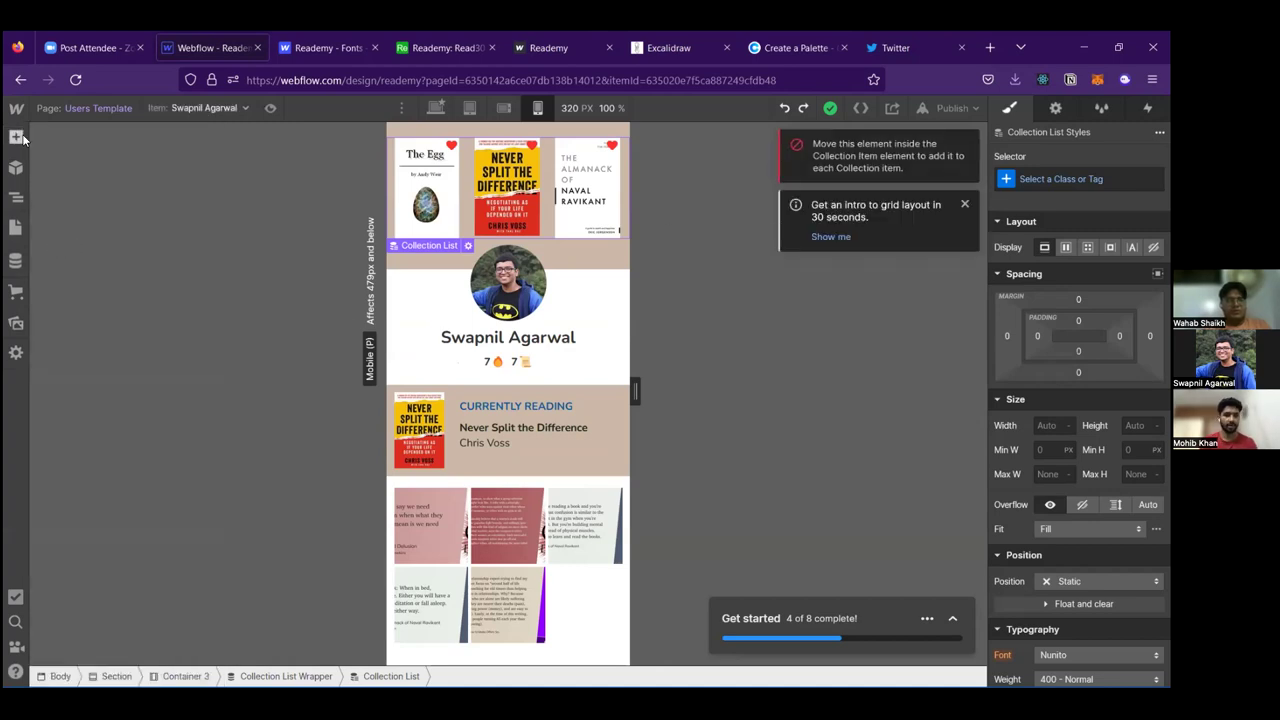
Deselect the collection list and insert a Navbar component into the page Body.
key("a")
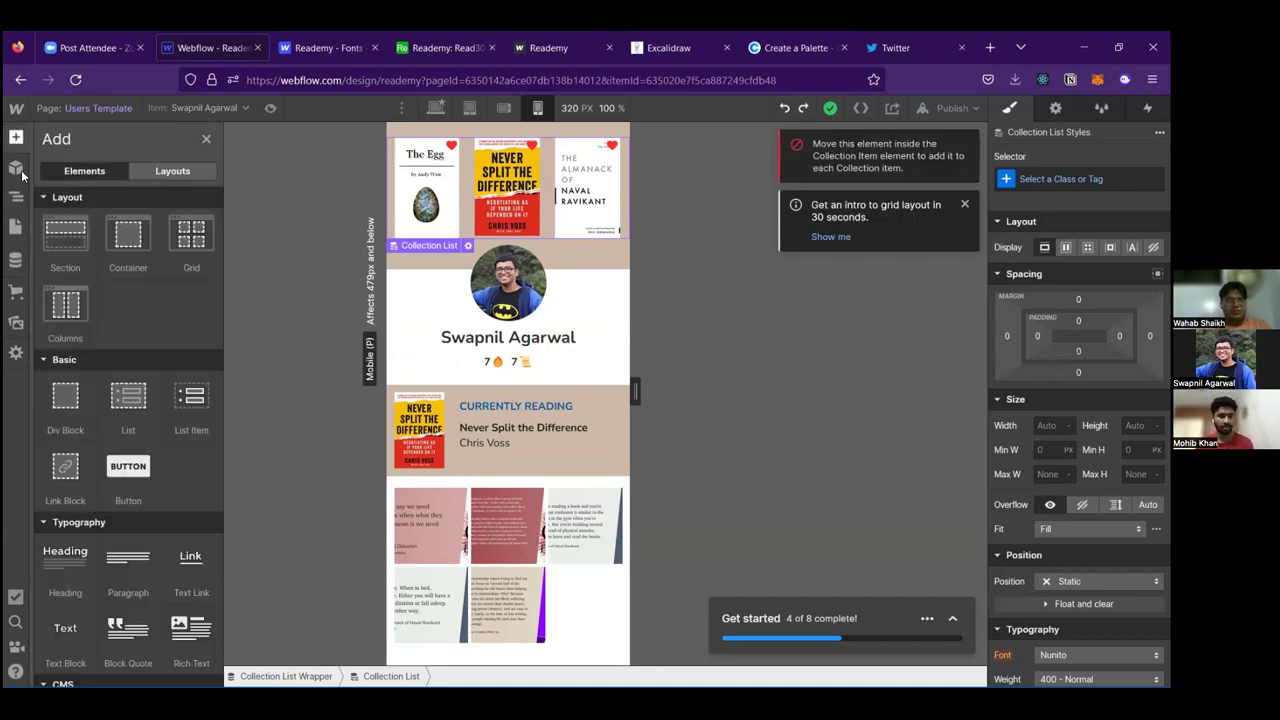
left_click(17, 169)
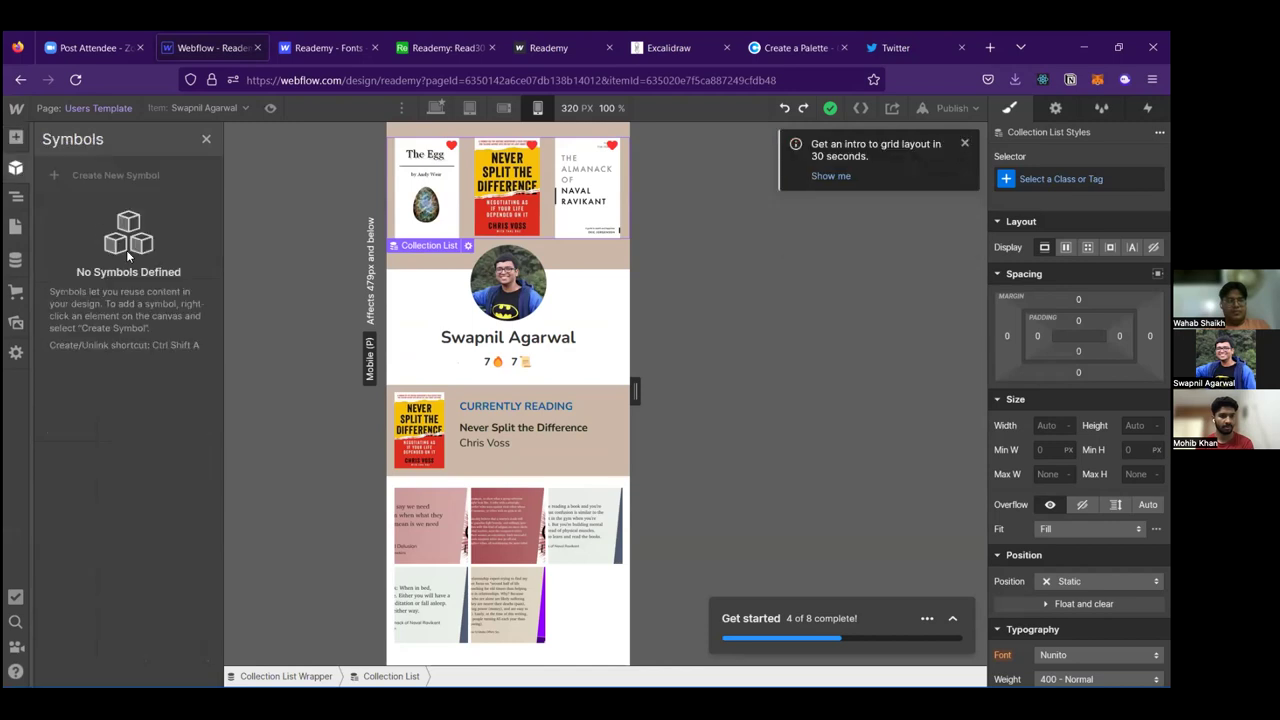
left_click(16, 148)
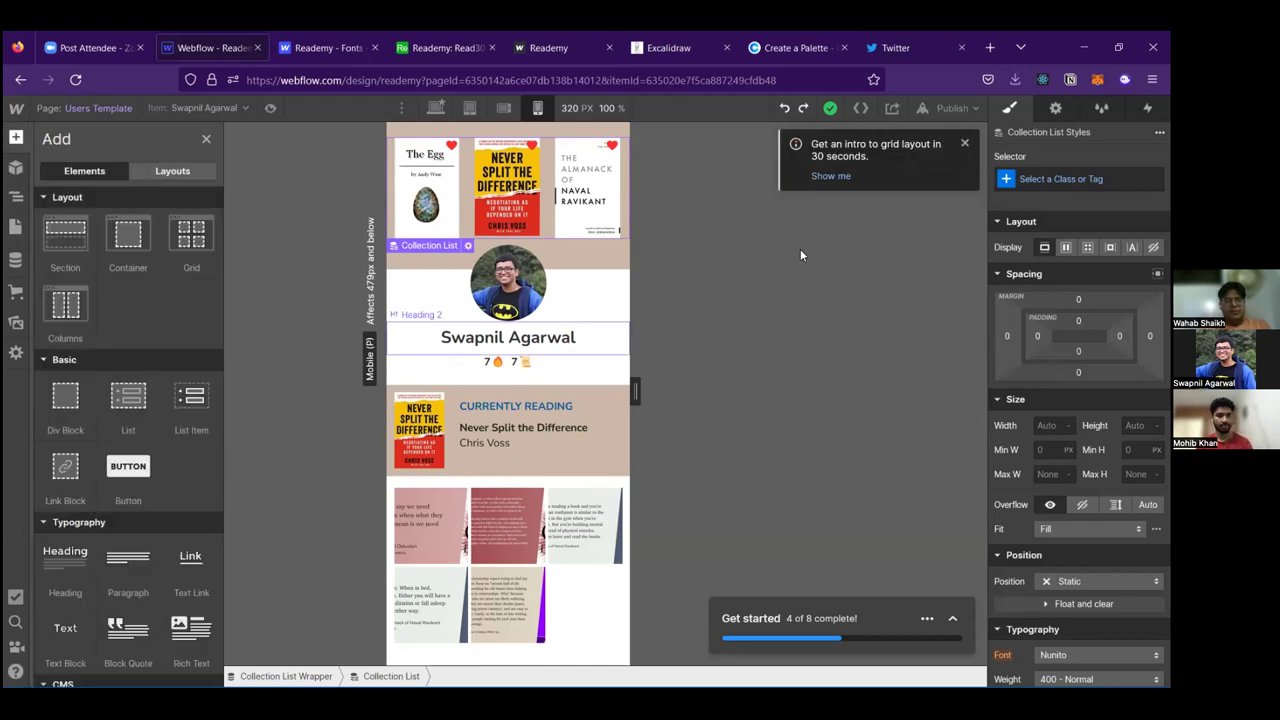
key("a")
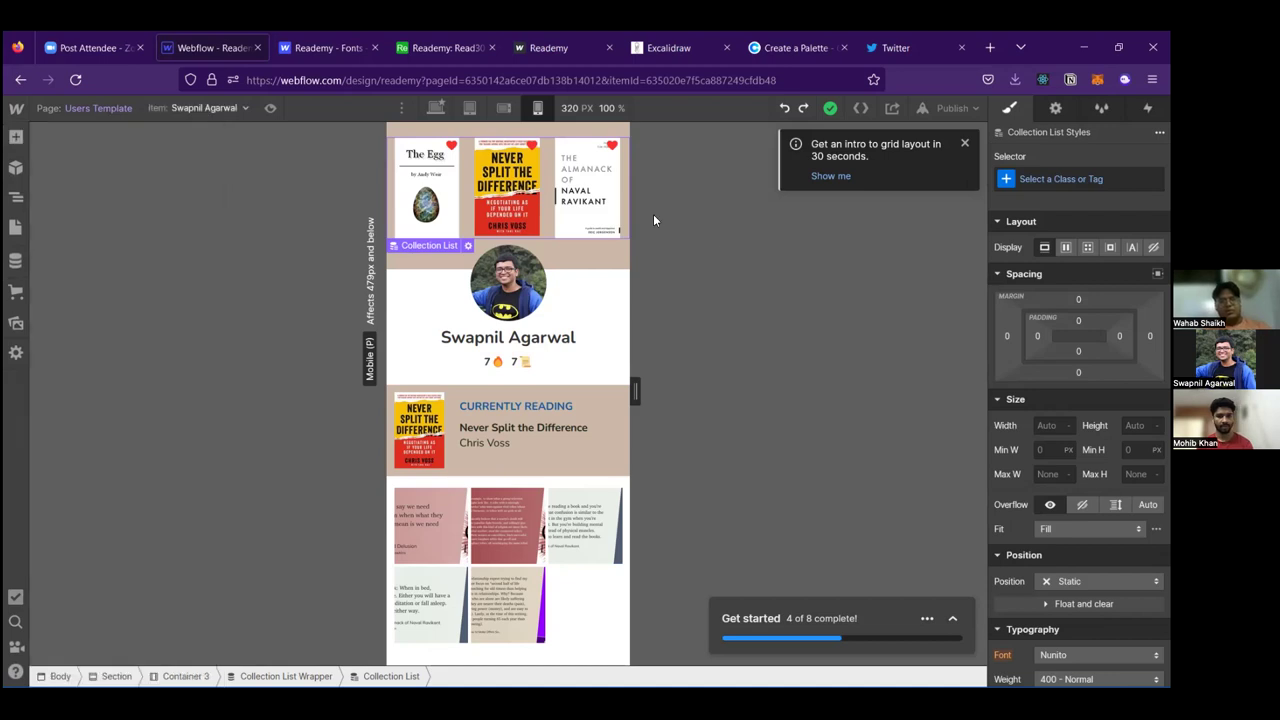
left_click(637, 203)
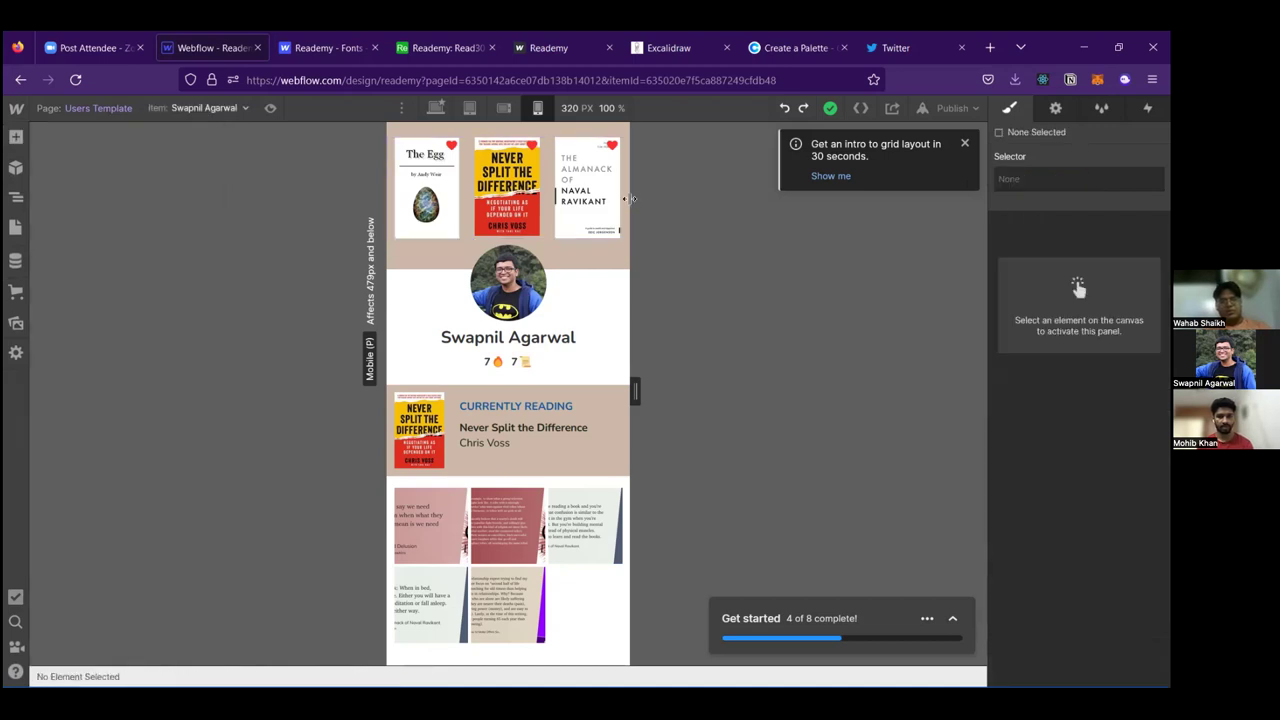
left_click(15, 137)
scroll(213, 317, "down", 6)
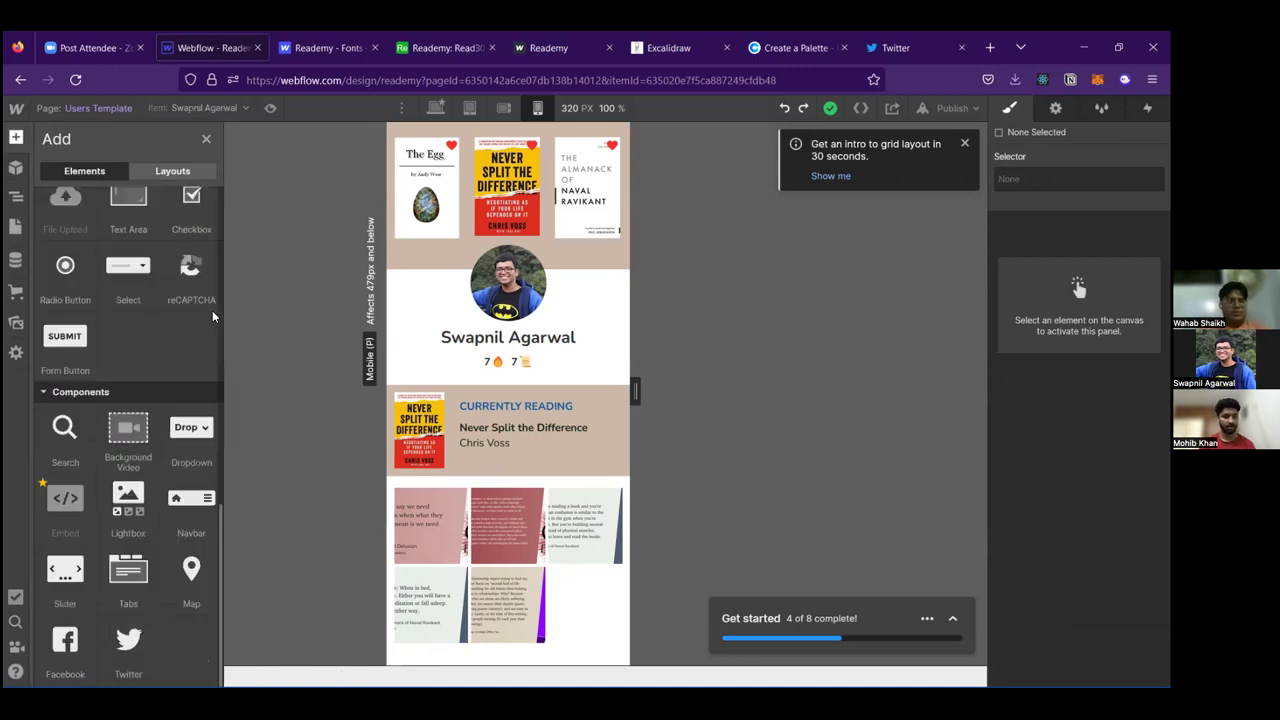
left_click(181, 500)
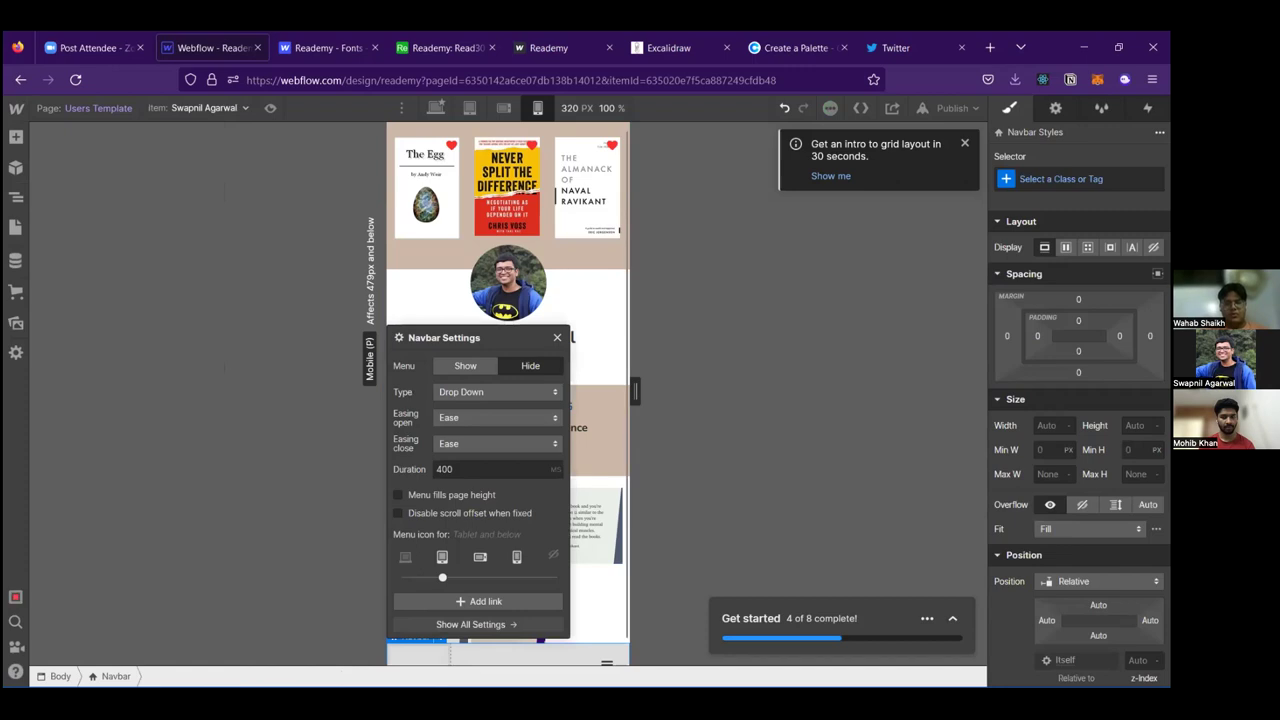
Drag the Navbar above the Section so it sits at the top of the Body.
left_click(8, 141)
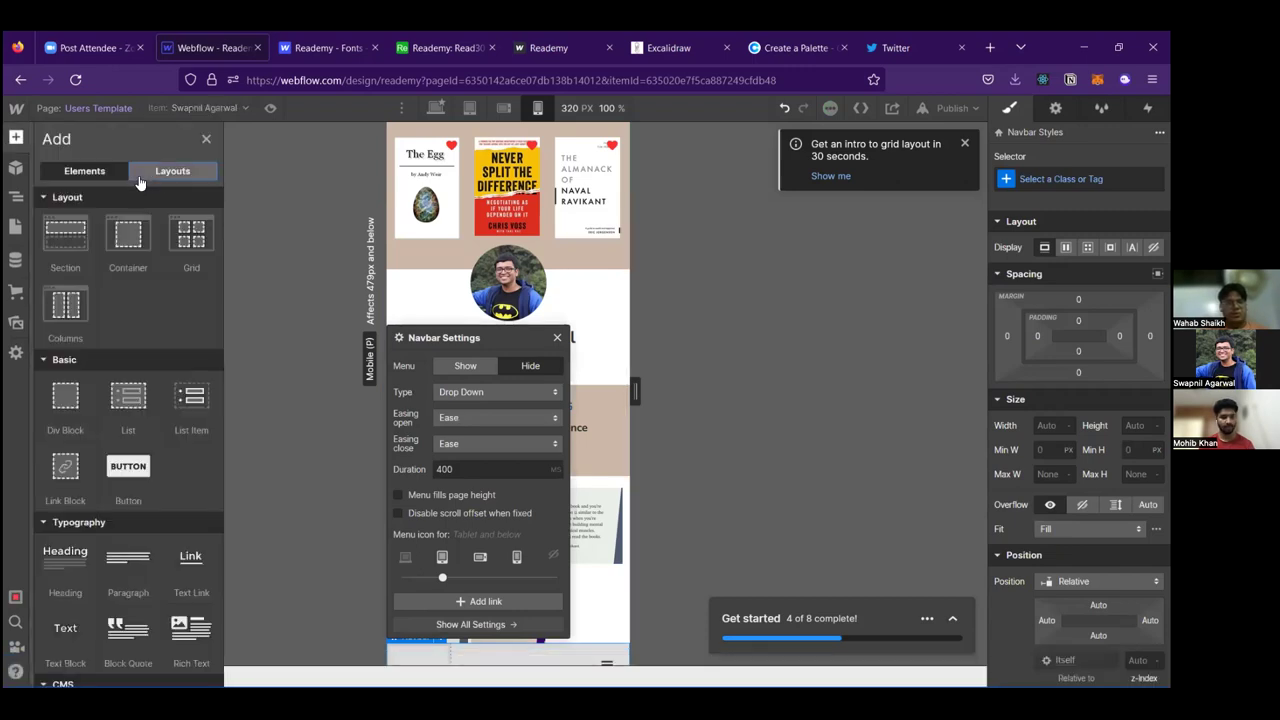
left_click(106, 176)
left_click(108, 180)
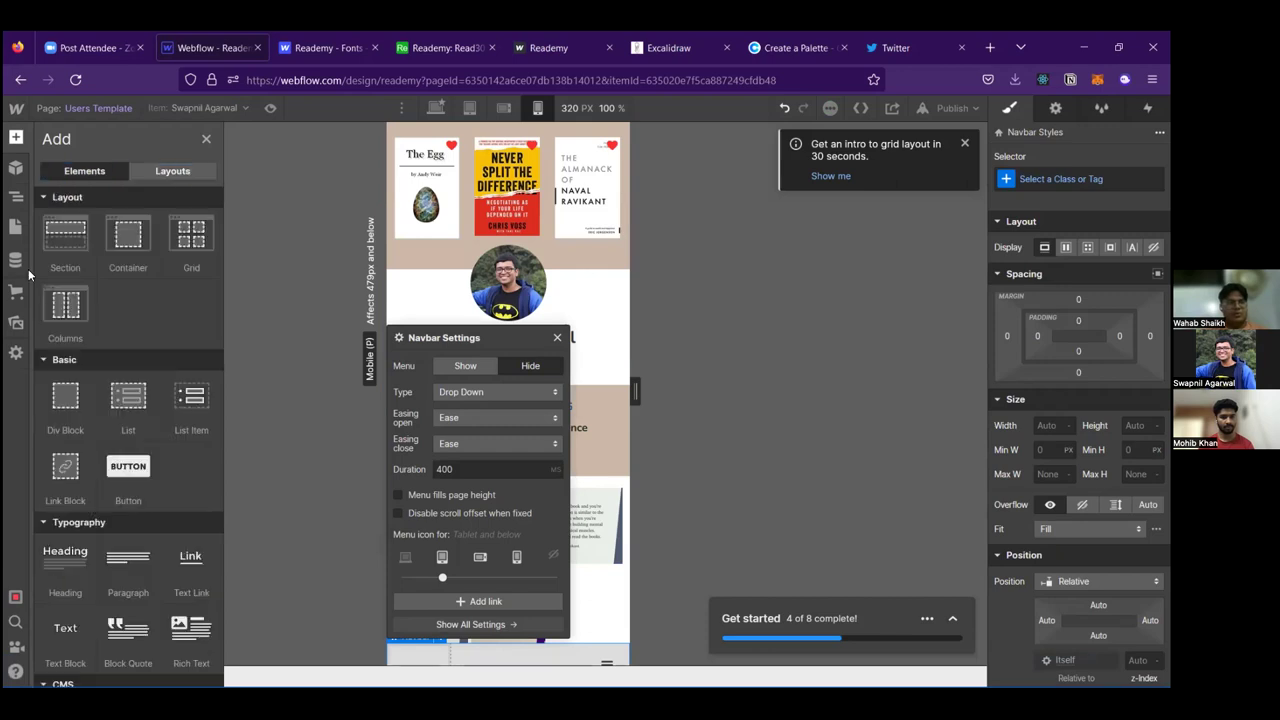
left_click(16, 196)
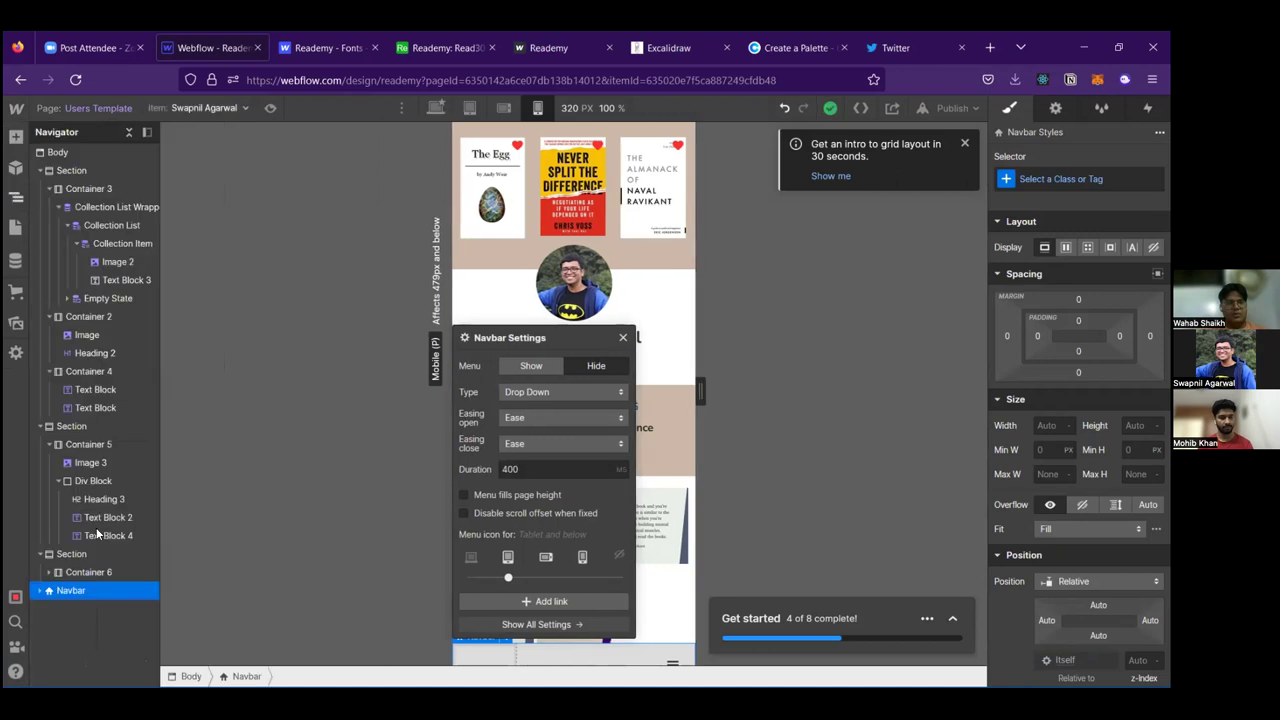
left_click_drag(86, 591, 68, 163)
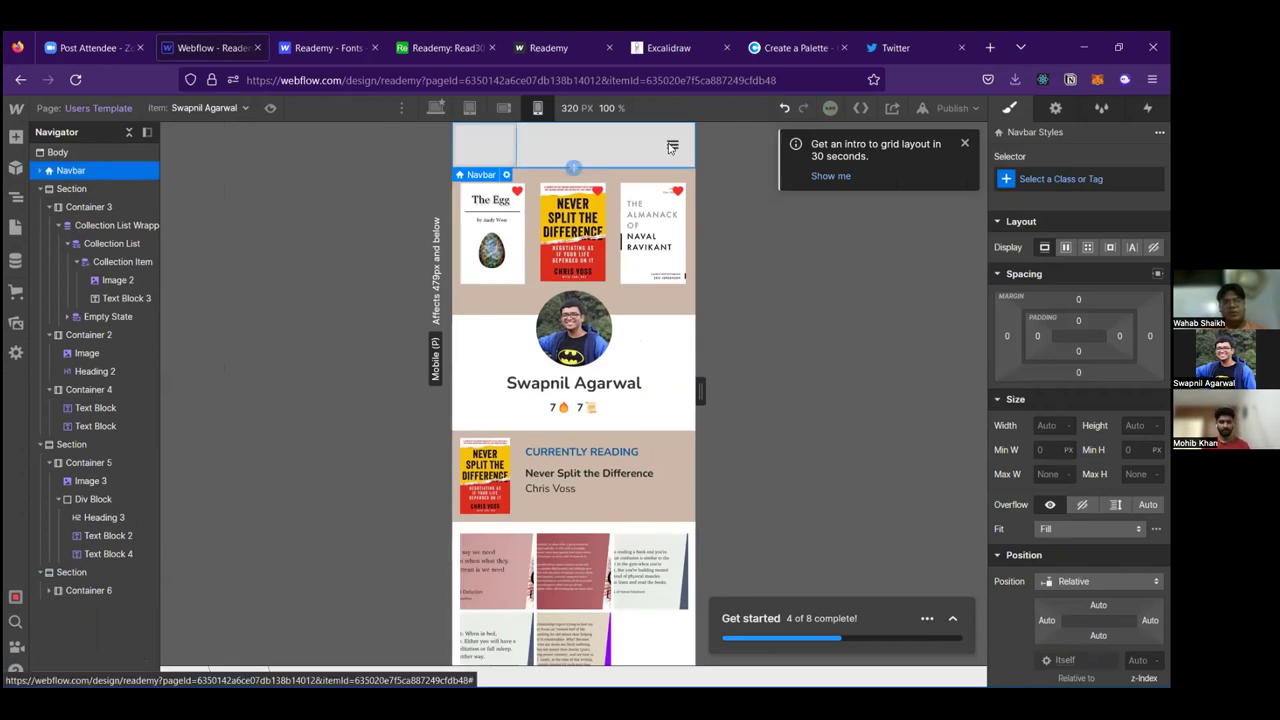
Delete the navbar's hamburger Menu Button, then select the Brand link.
left_click(673, 146)
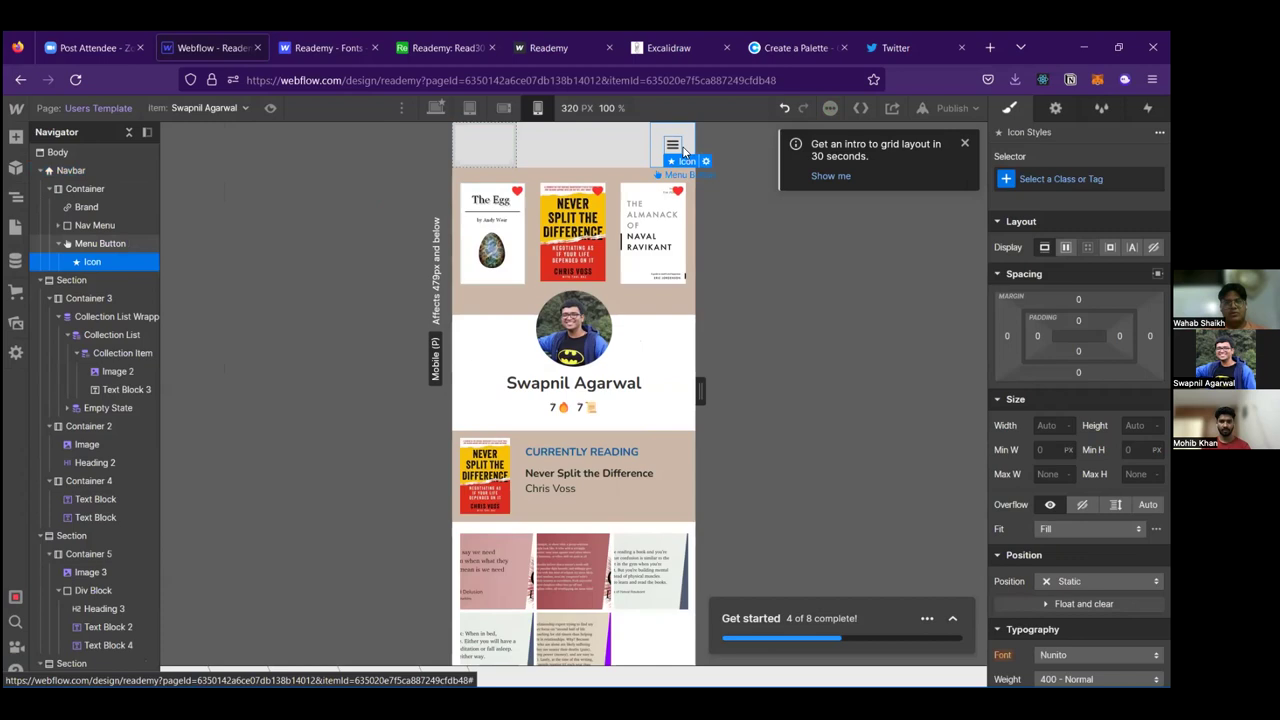
left_click(683, 150)
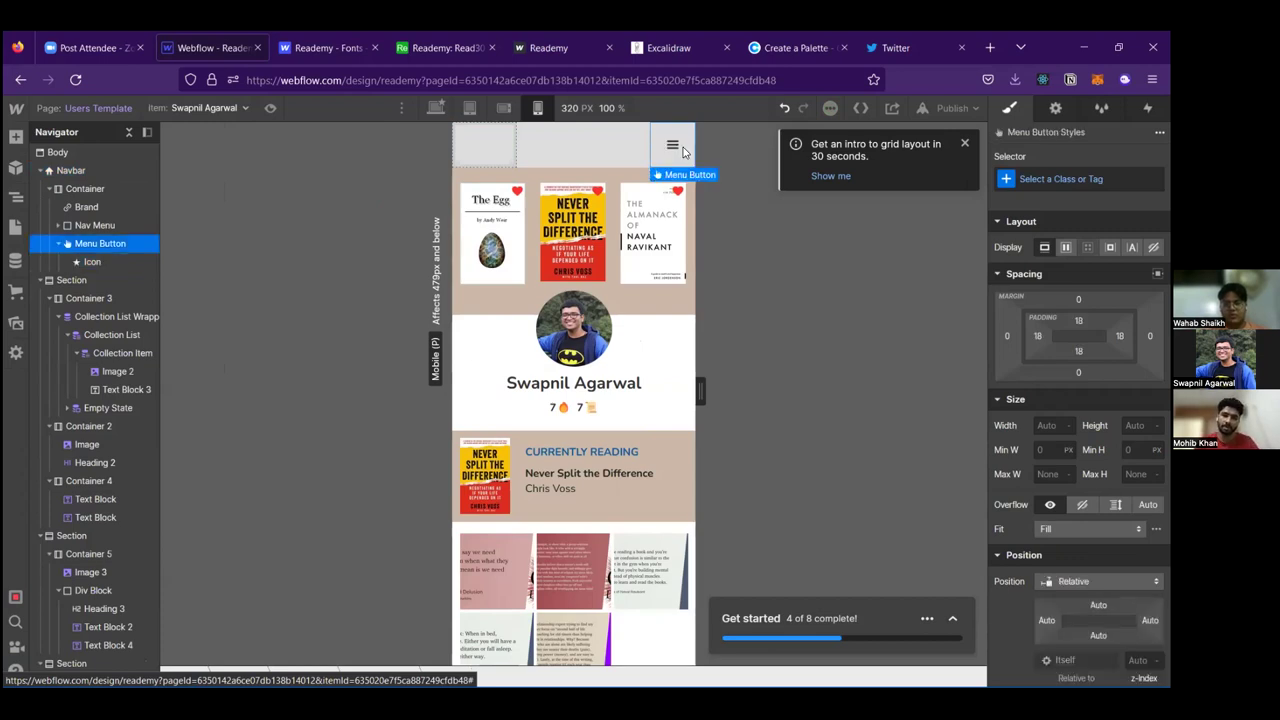
key("Delete")
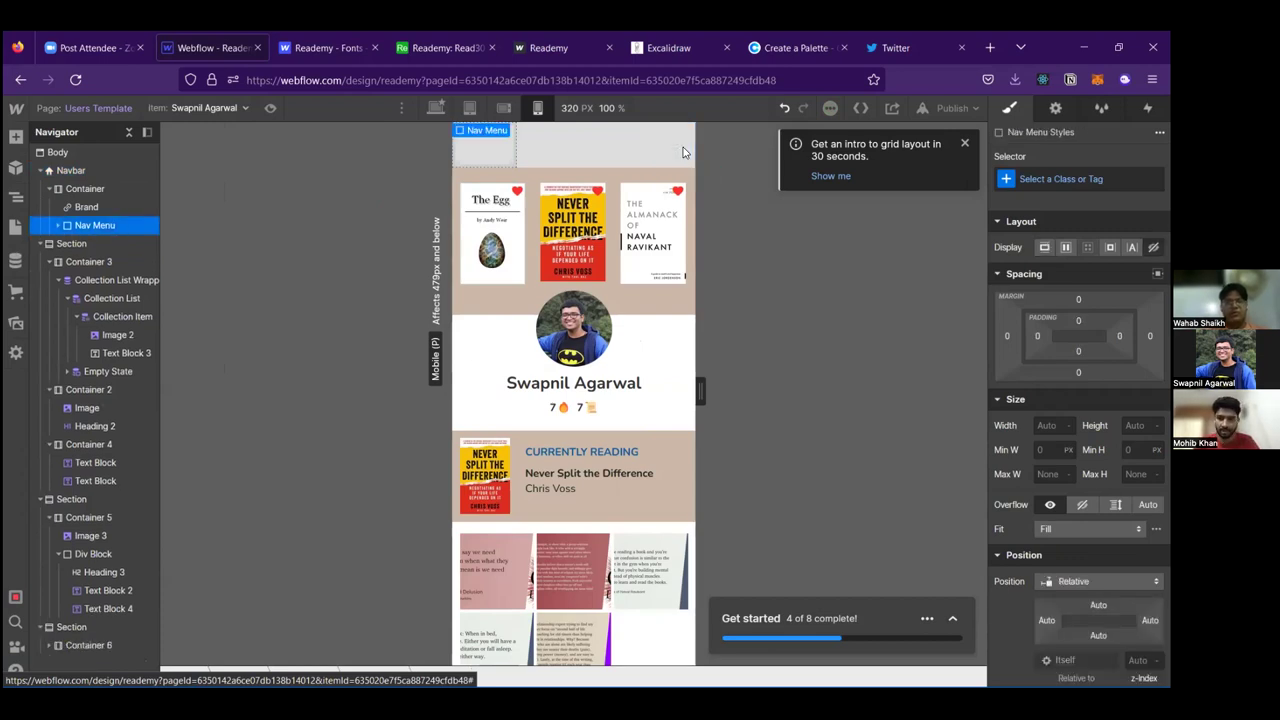
left_click(496, 153)
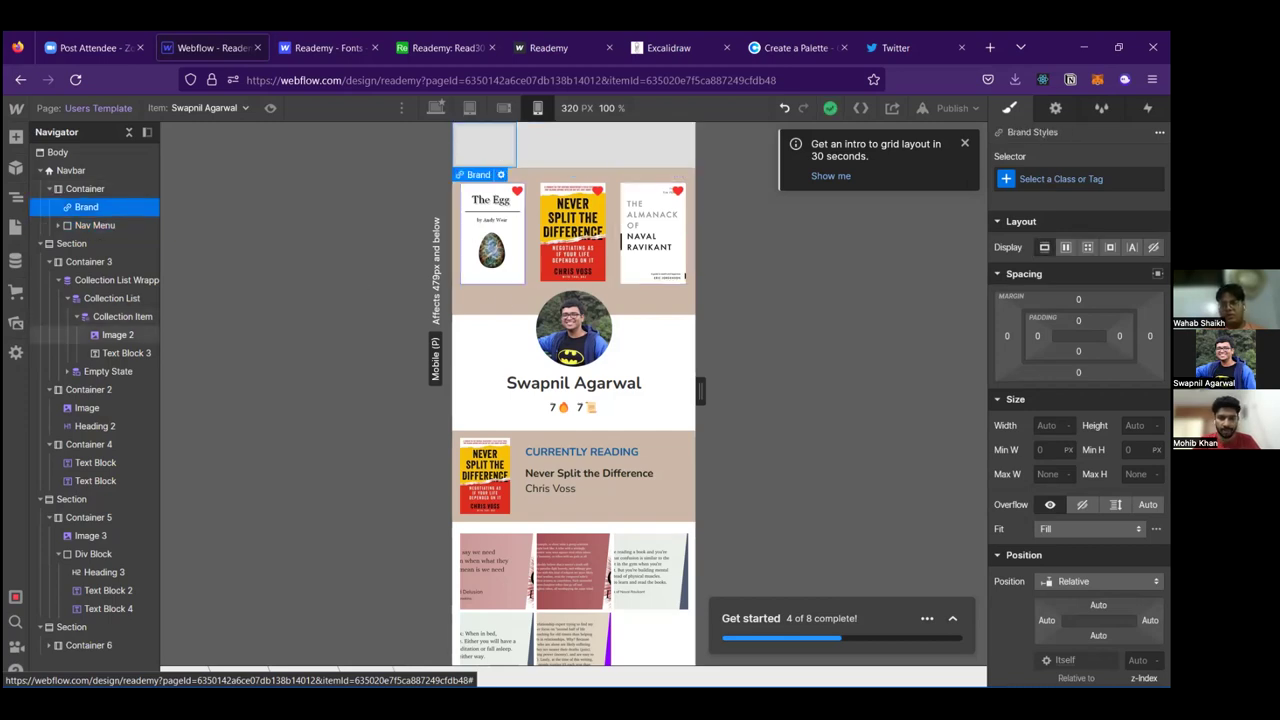
Add an image layer to the Brand's Backgrounds after dismissing the colour picker.
scroll(1078, 420, "down", 3)
scroll(1078, 420, "down", 2)
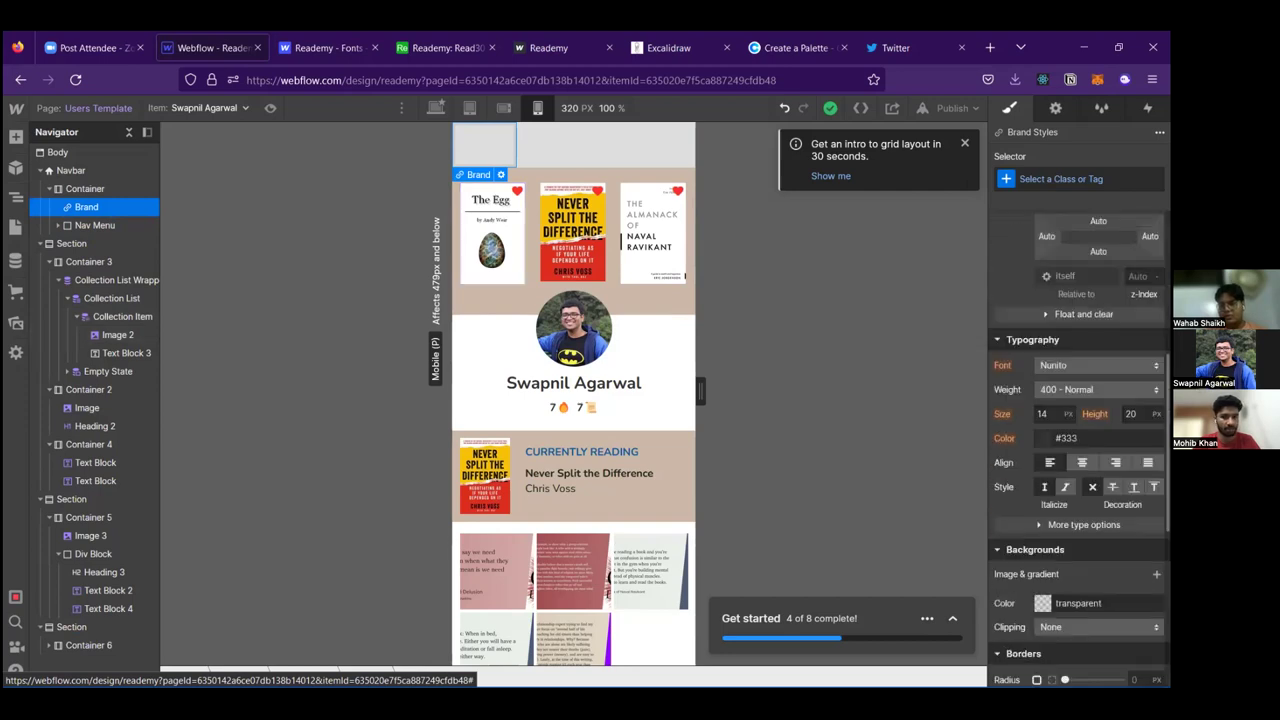
scroll(1078, 420, "down", 1)
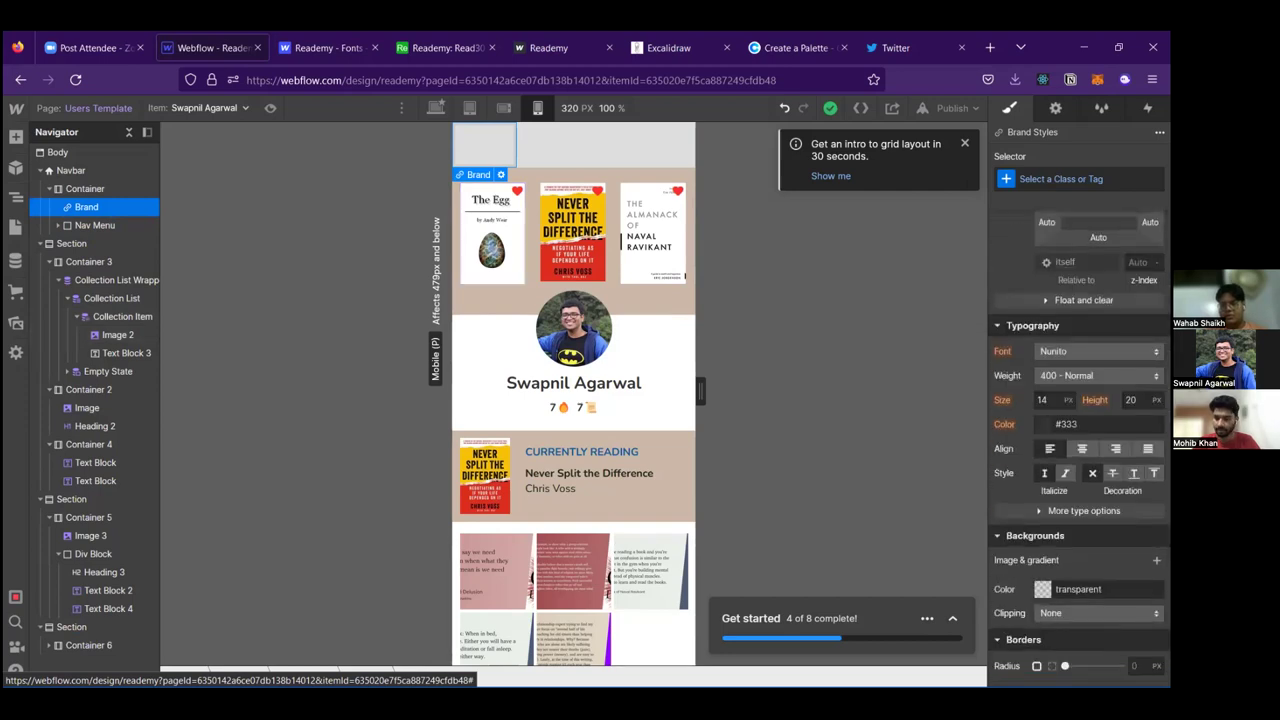
left_click(1043, 589)
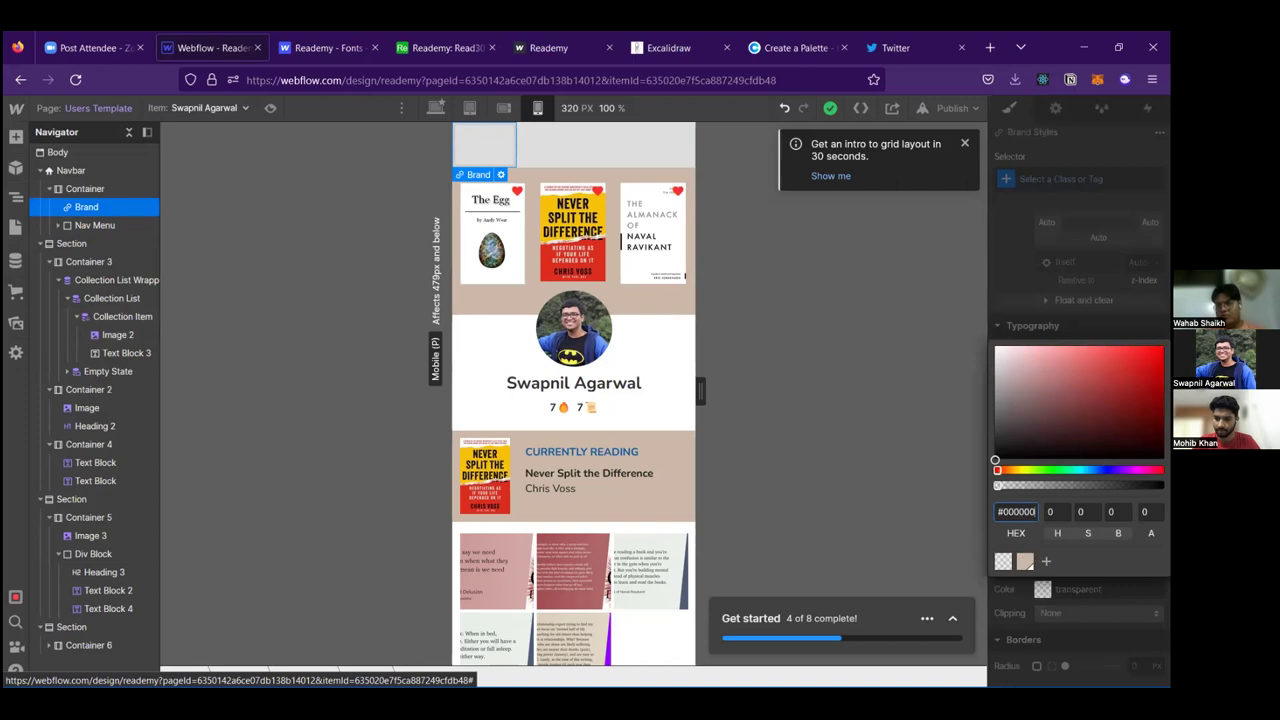
key("Escape")
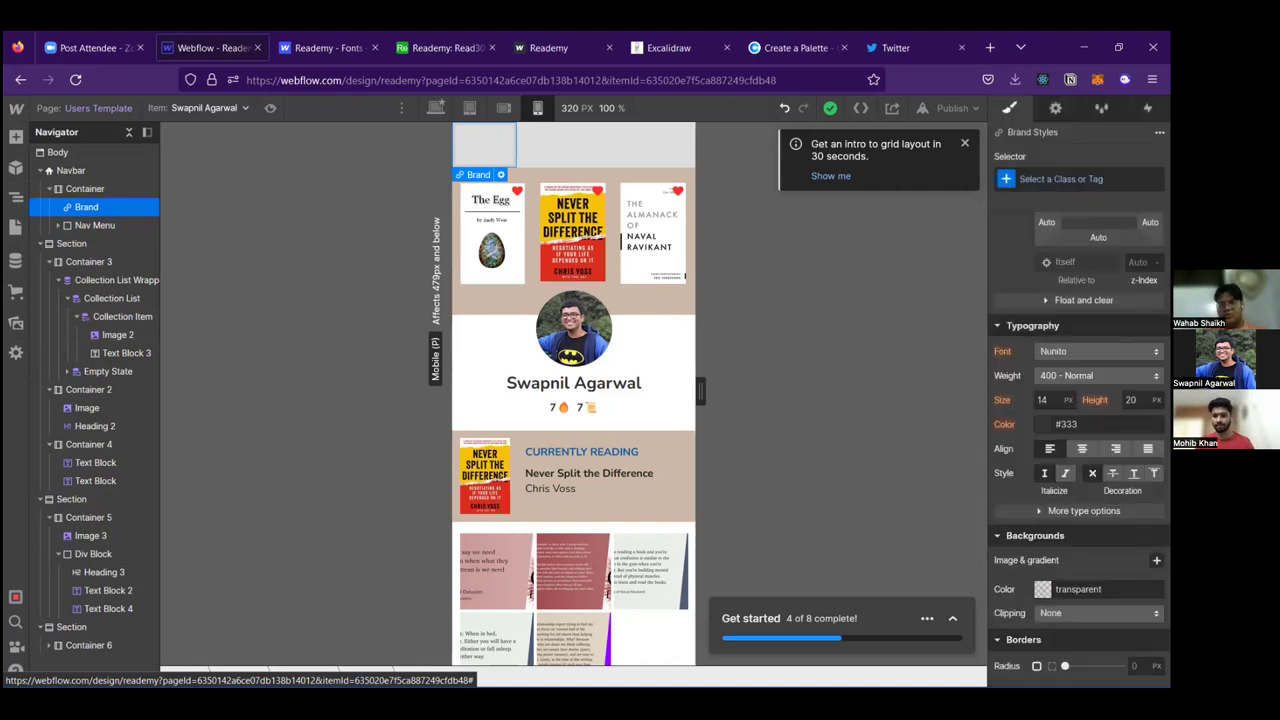
left_click(1156, 560)
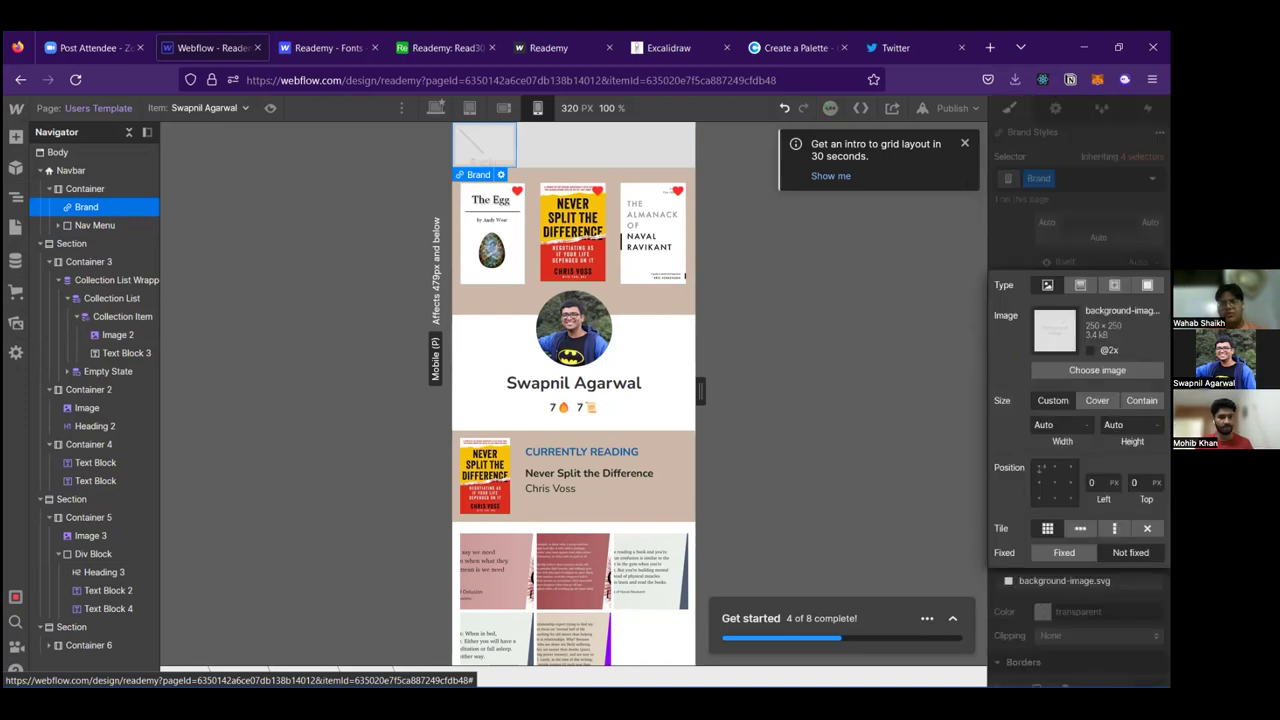
Open the image asset library for the Brand background, cancelling an accidental New Folder.
left_click(1097, 370)
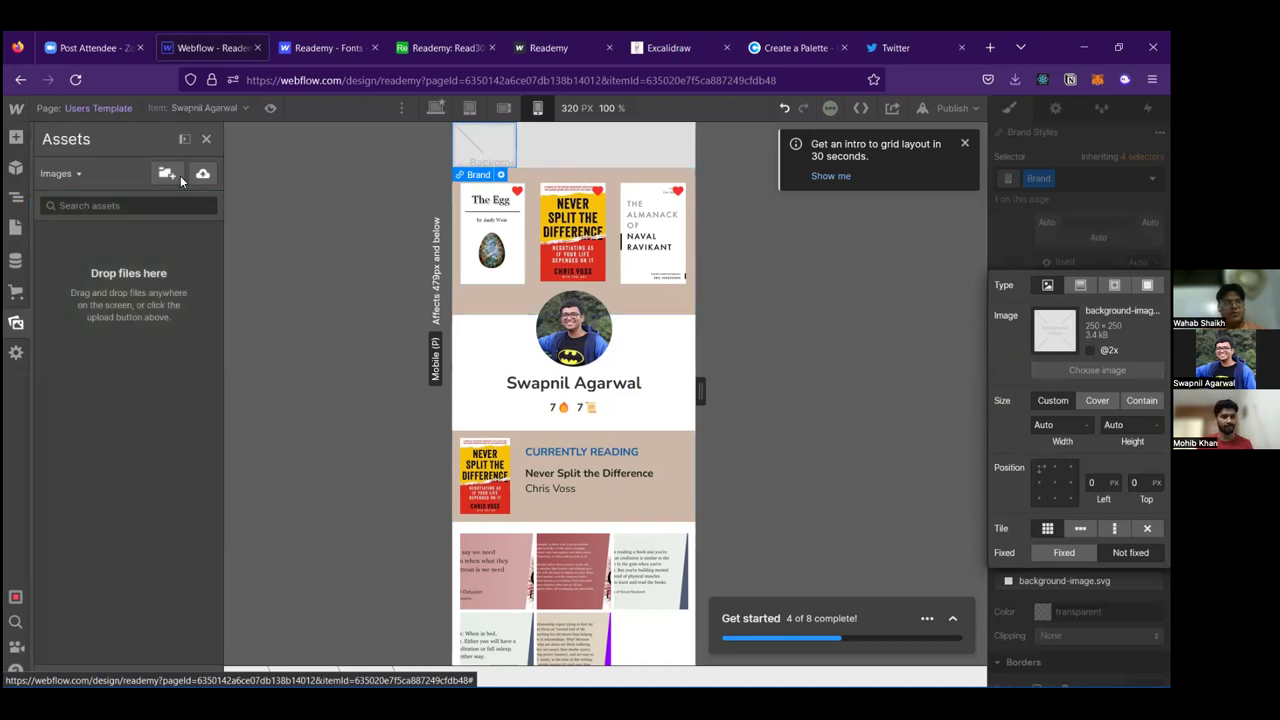
left_click(180, 175)
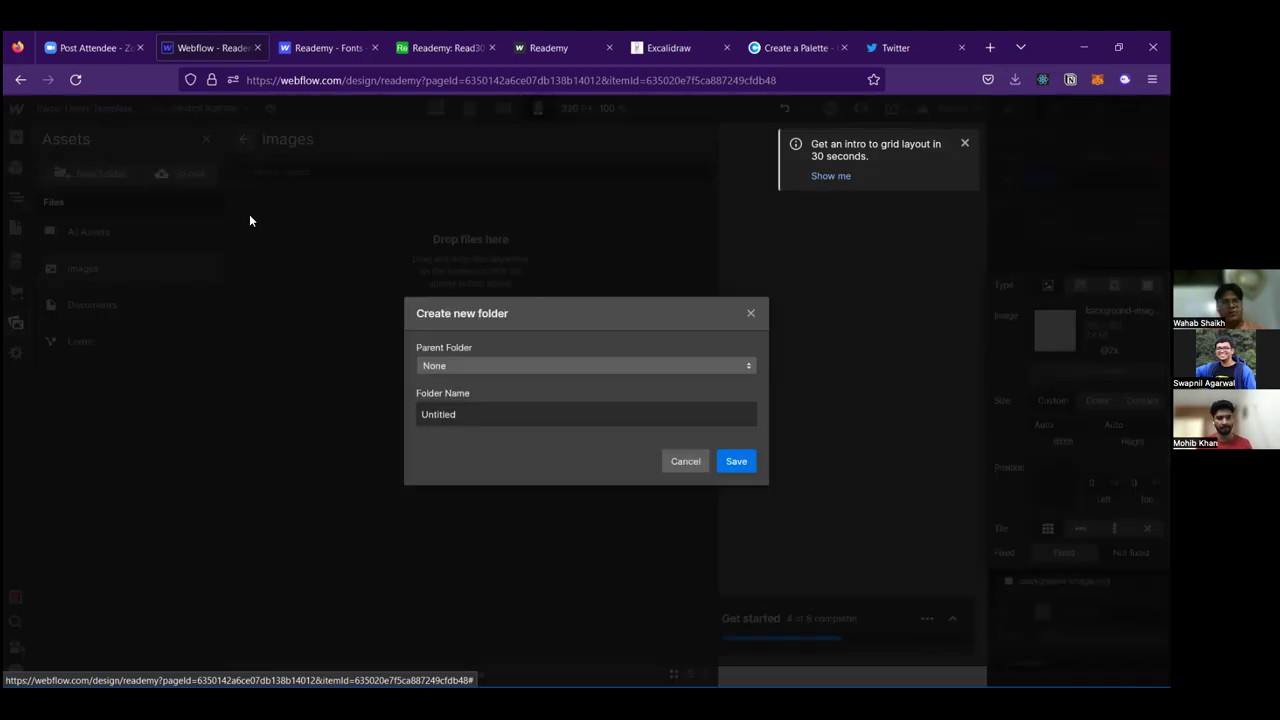
left_click(683, 459)
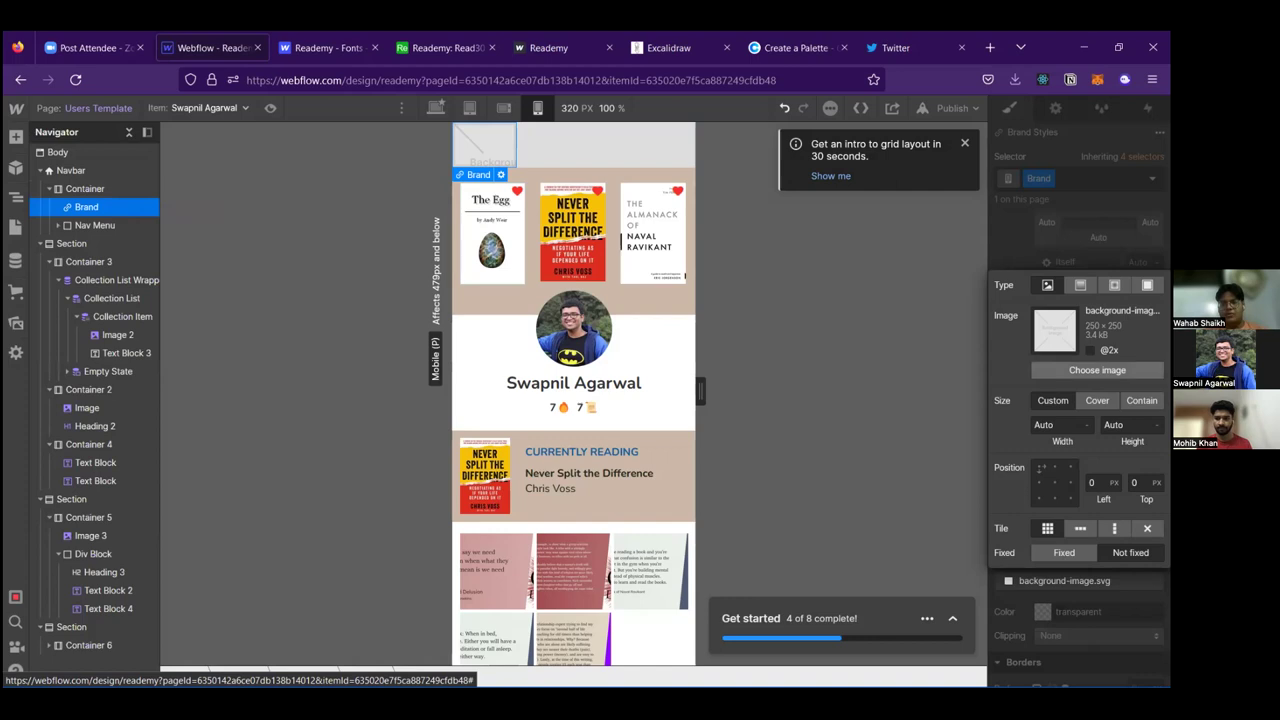
left_click(1097, 370)
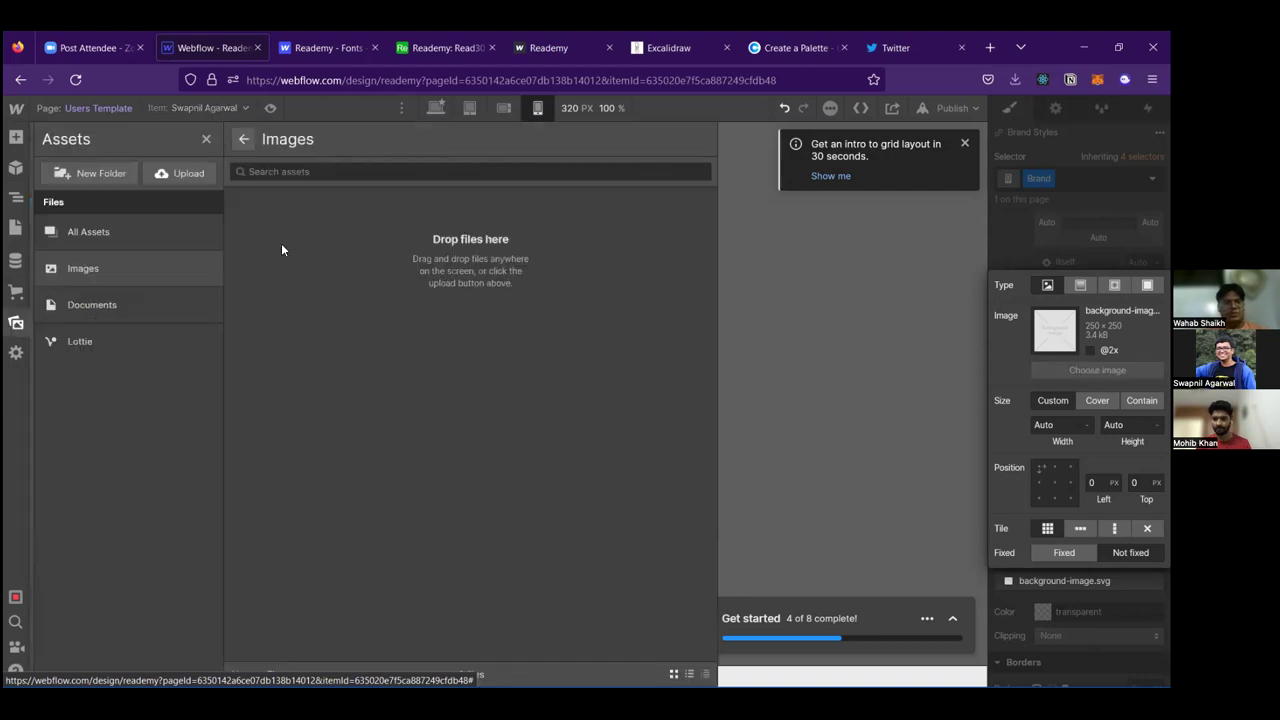
Upload reademy.png from the Desktop, apply it as the Brand background, and try Tile.
left_click(188, 173)
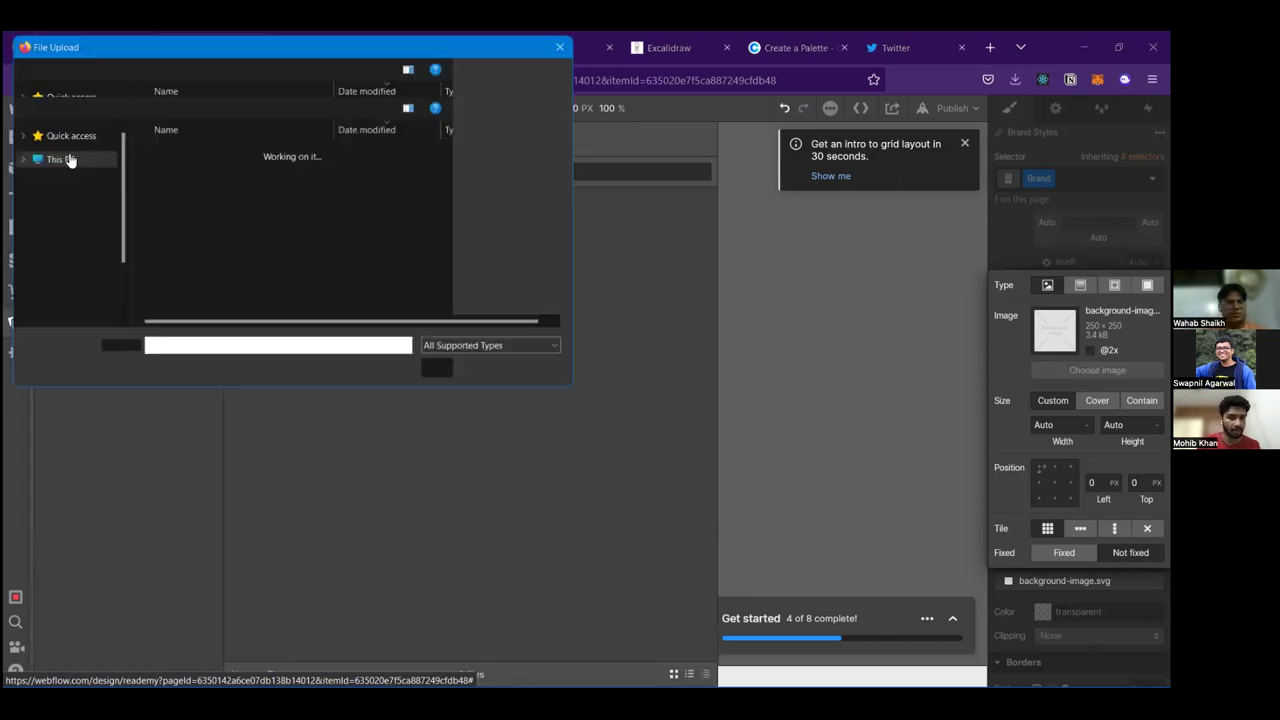
left_click(66, 154)
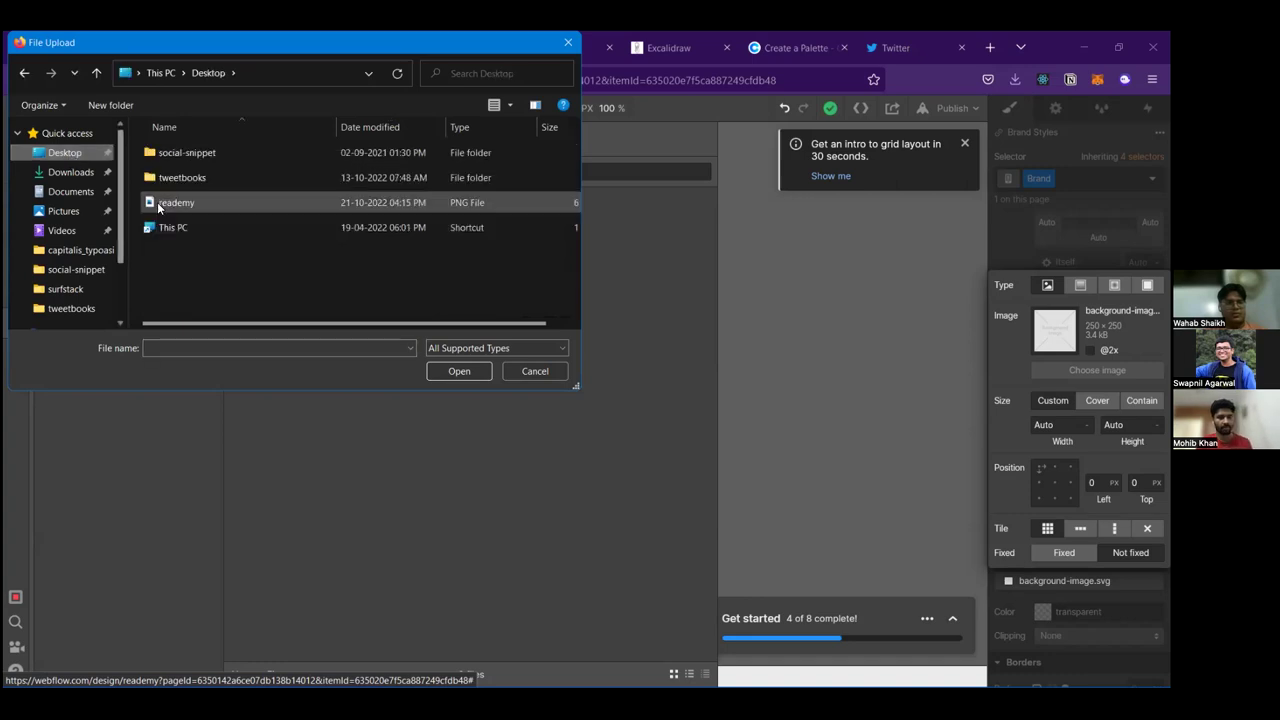
double_click(157, 202)
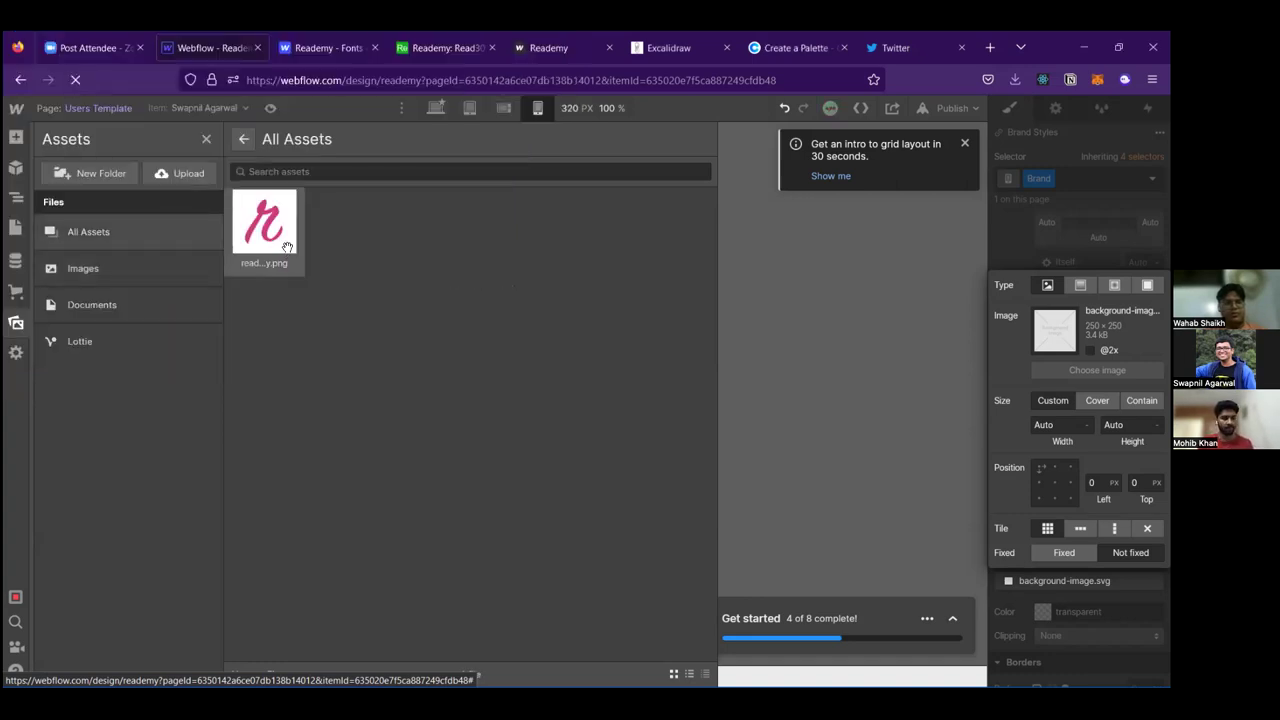
left_click(287, 251)
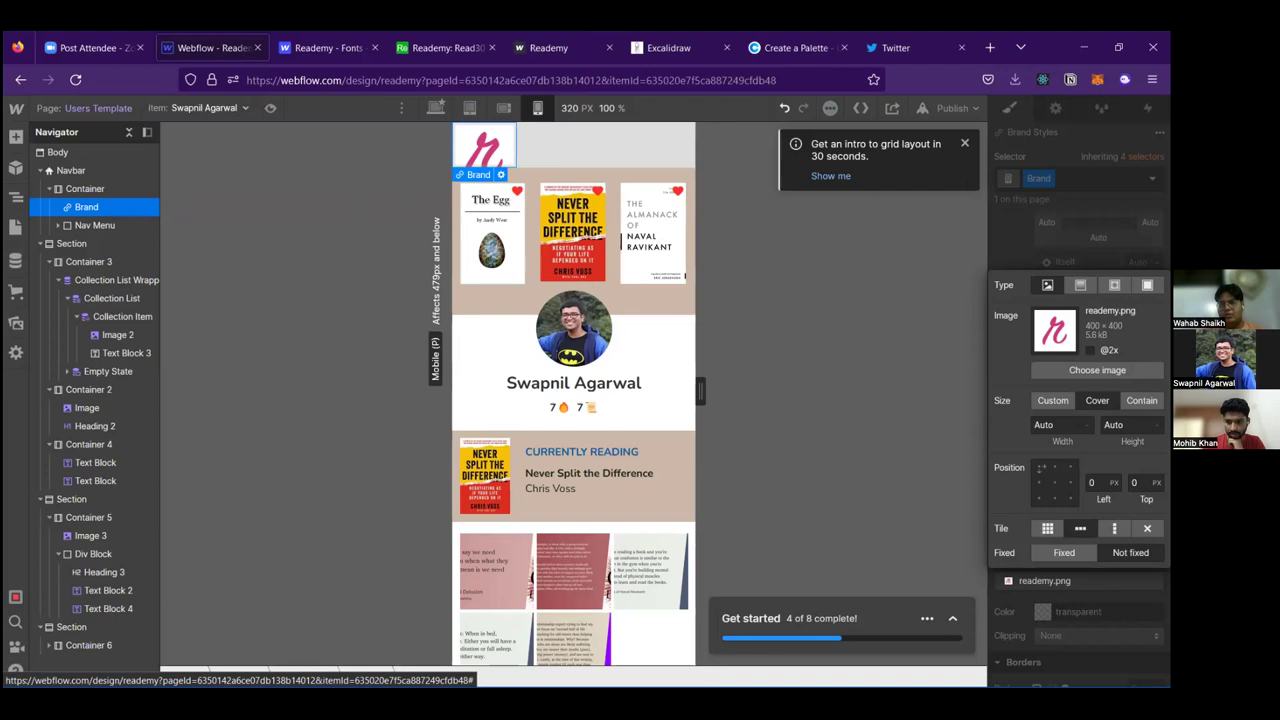
left_click(1043, 532)
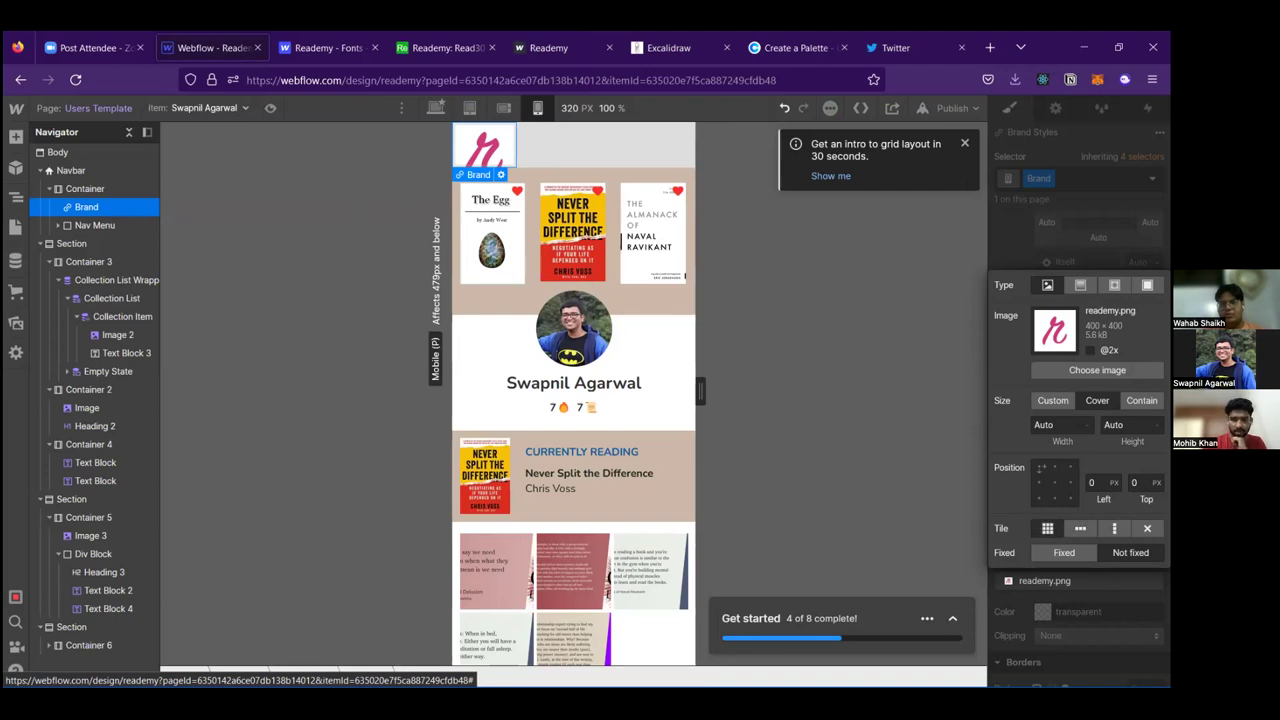
Try Contain and Cover for the logo, then delete the navbar Container holding Brand and Nav Menu.
left_click(1141, 400)
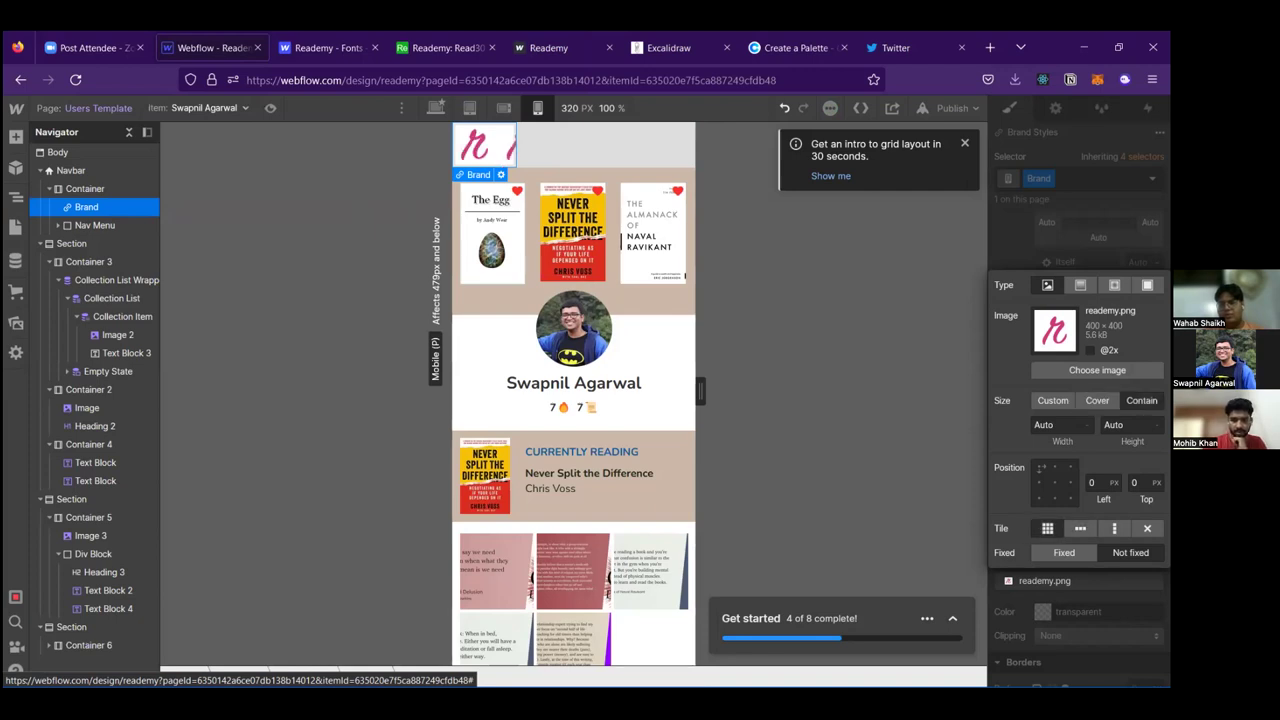
left_click(1097, 400)
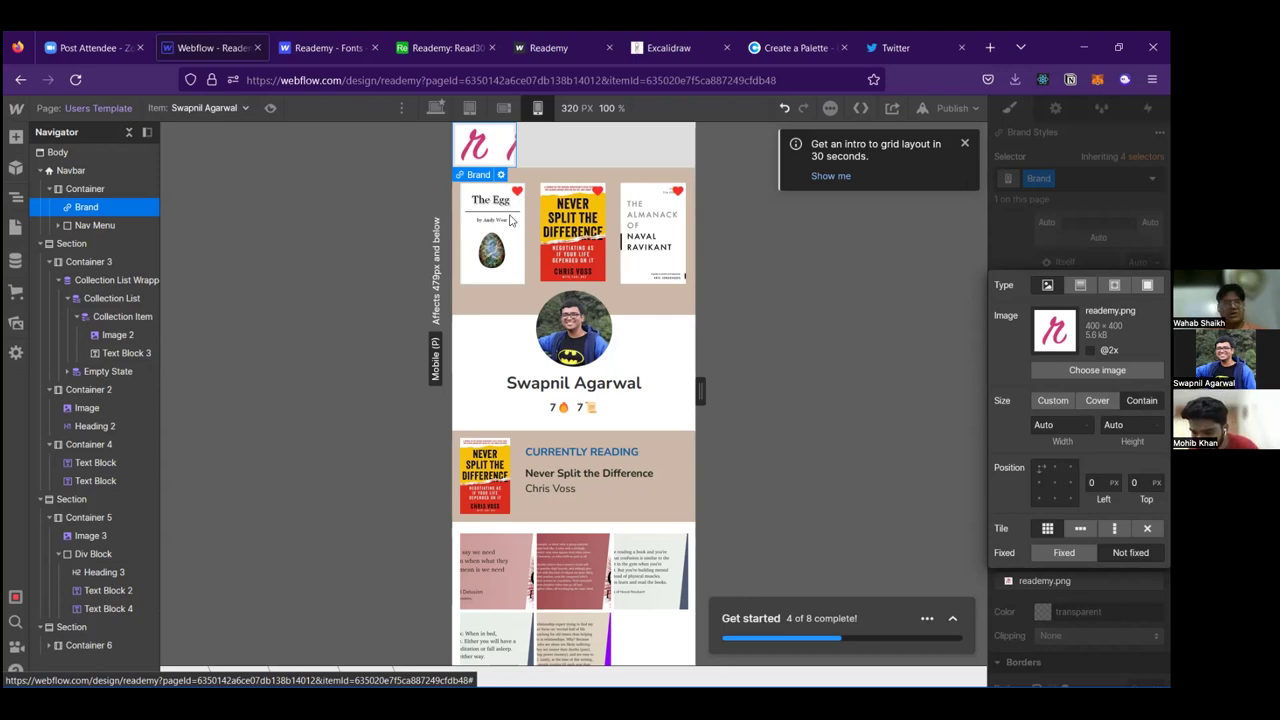
left_click(571, 153)
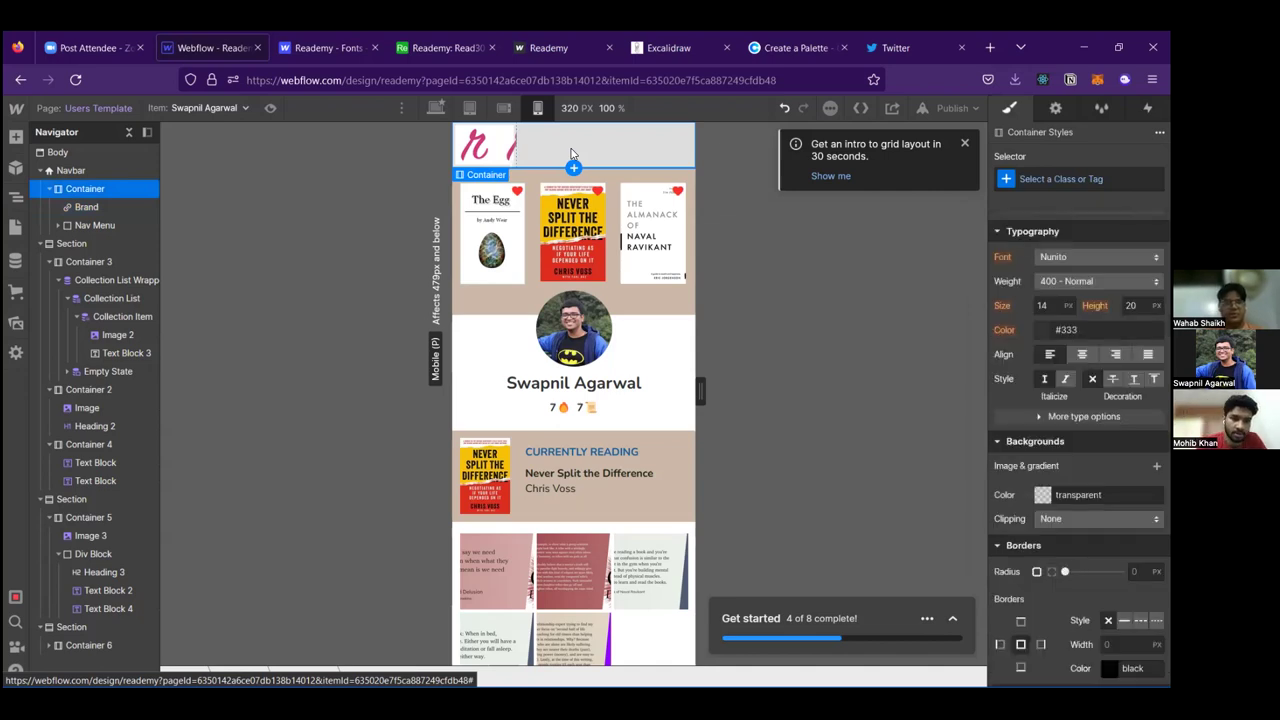
key("Delete")
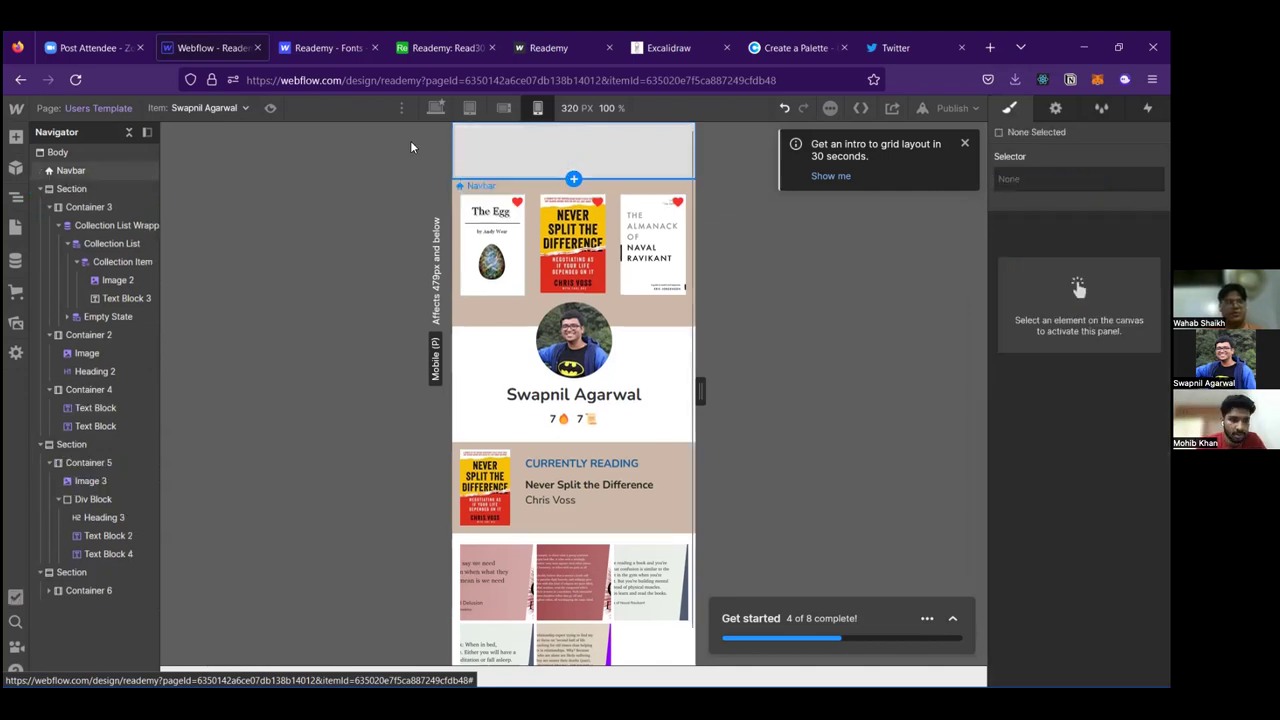
left_click(73, 171)
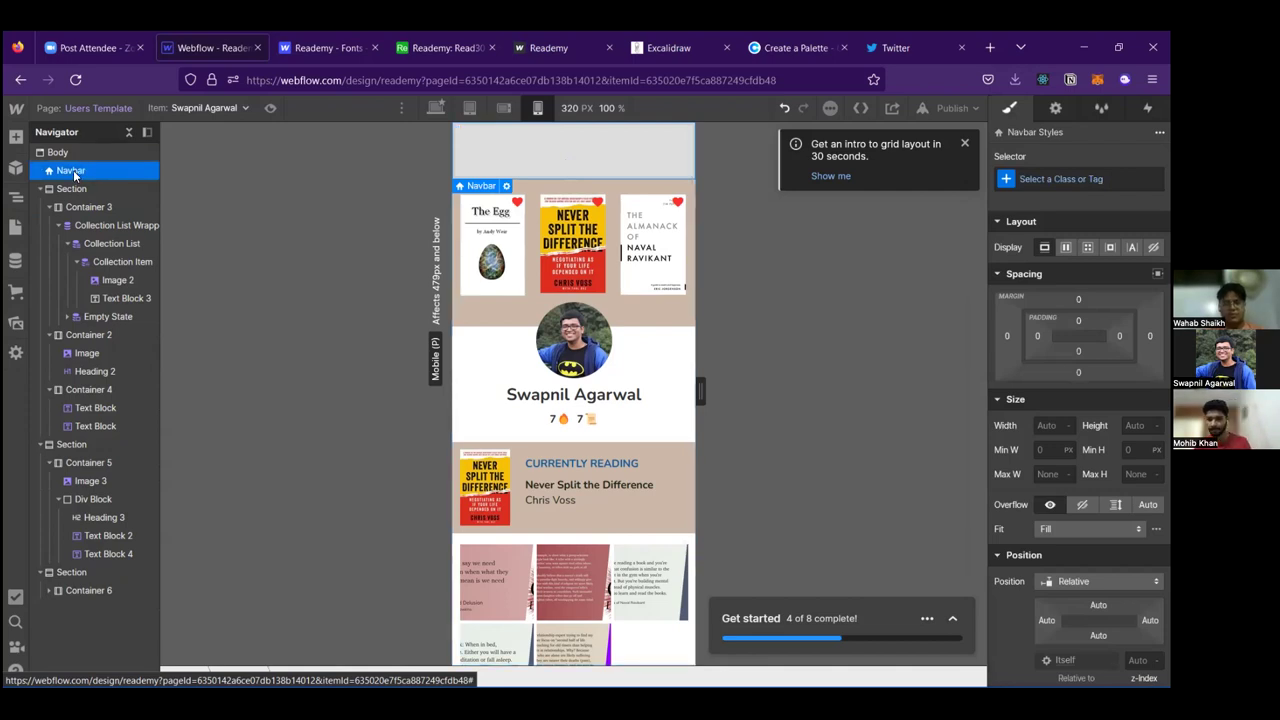
Delete the Navbar and drag a new Section to the top of the Body.
key("Delete")
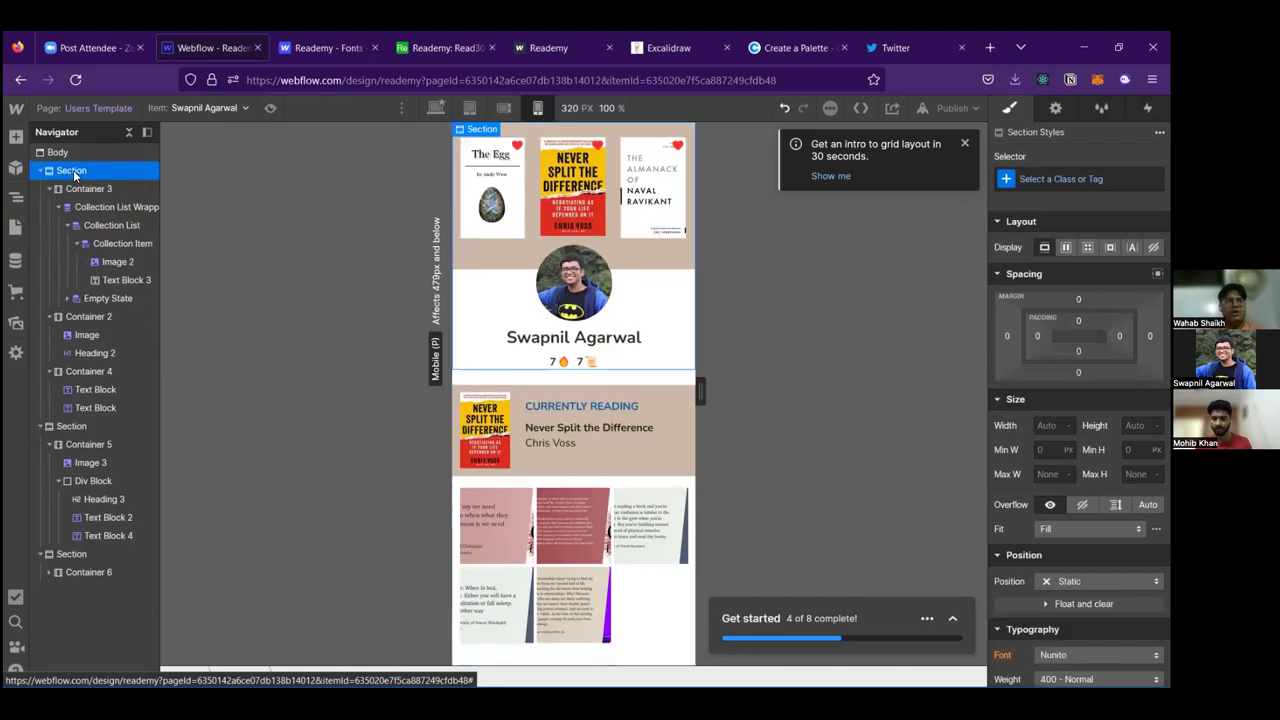
left_click(49, 151)
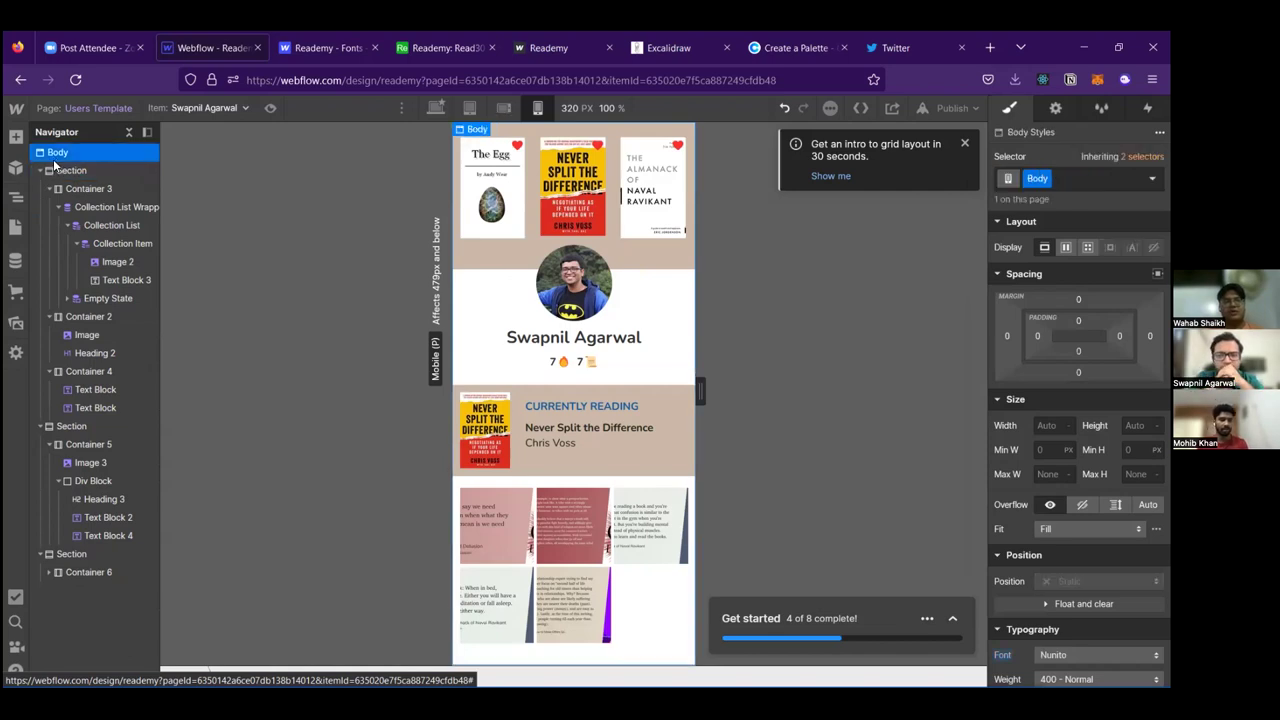
left_click(16, 135)
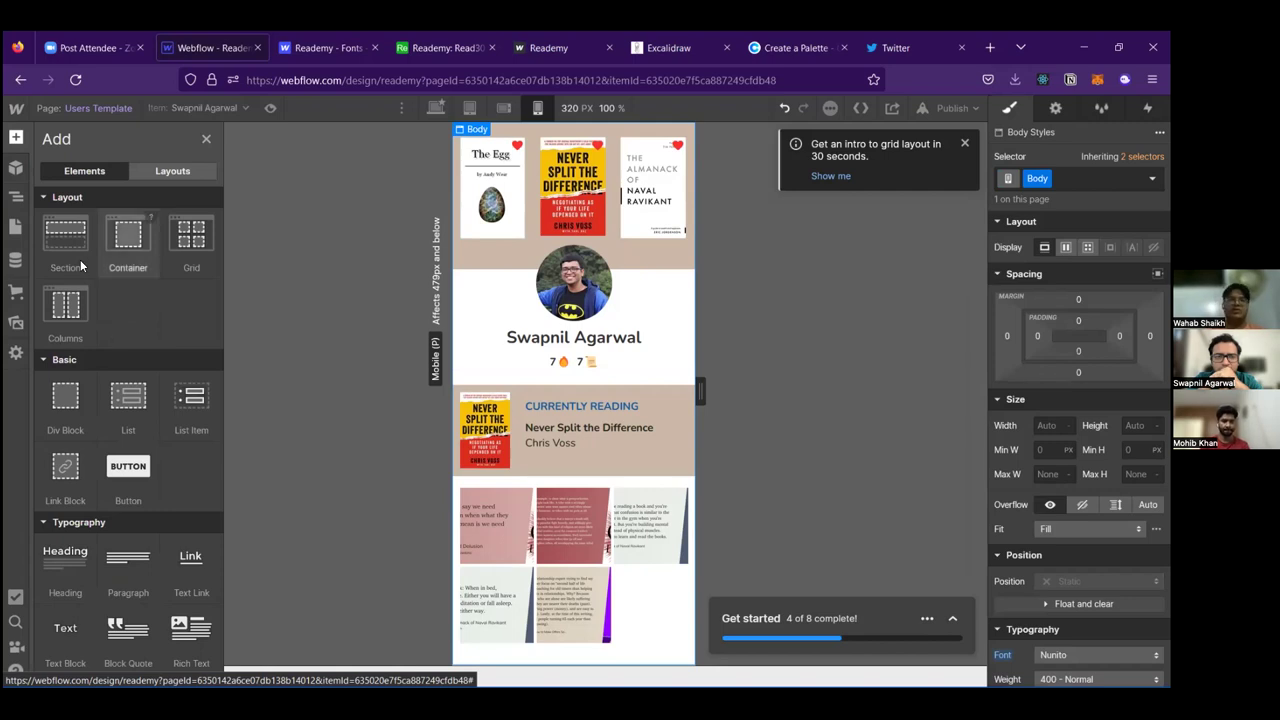
left_click_drag(77, 484, 72, 167)
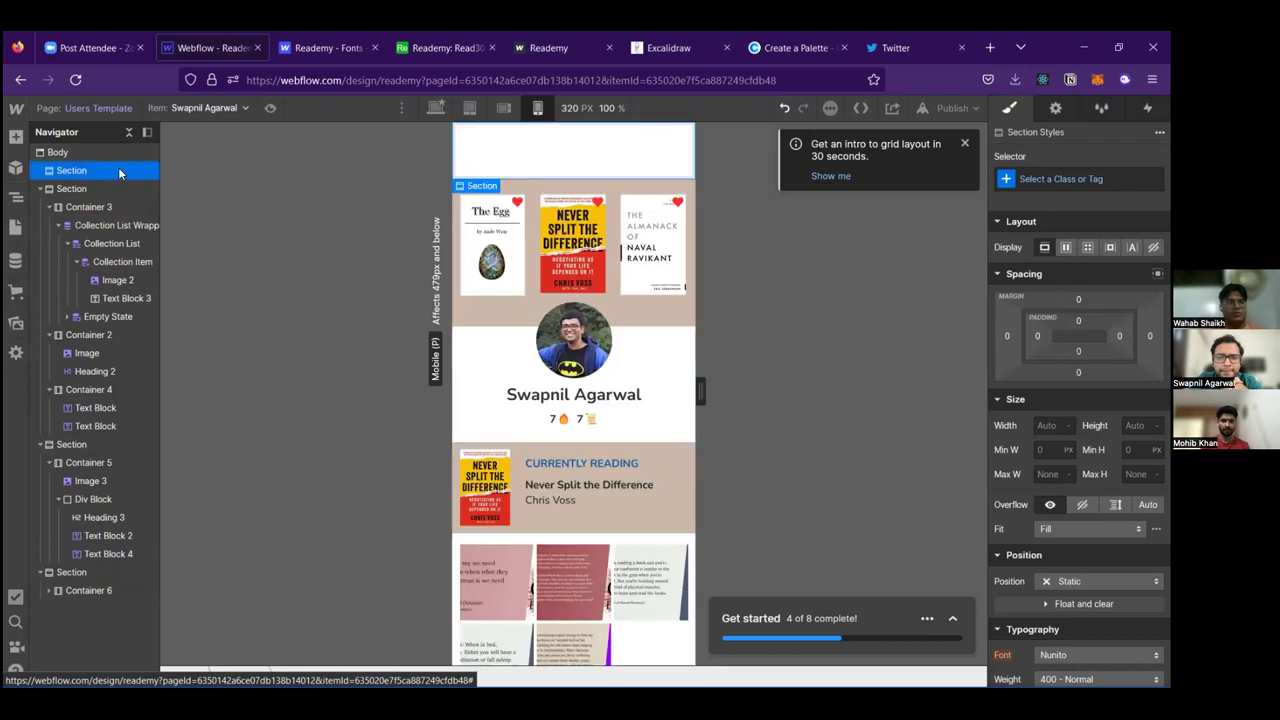
Place a Container inside the new top section and select it.
right_click(115, 174)
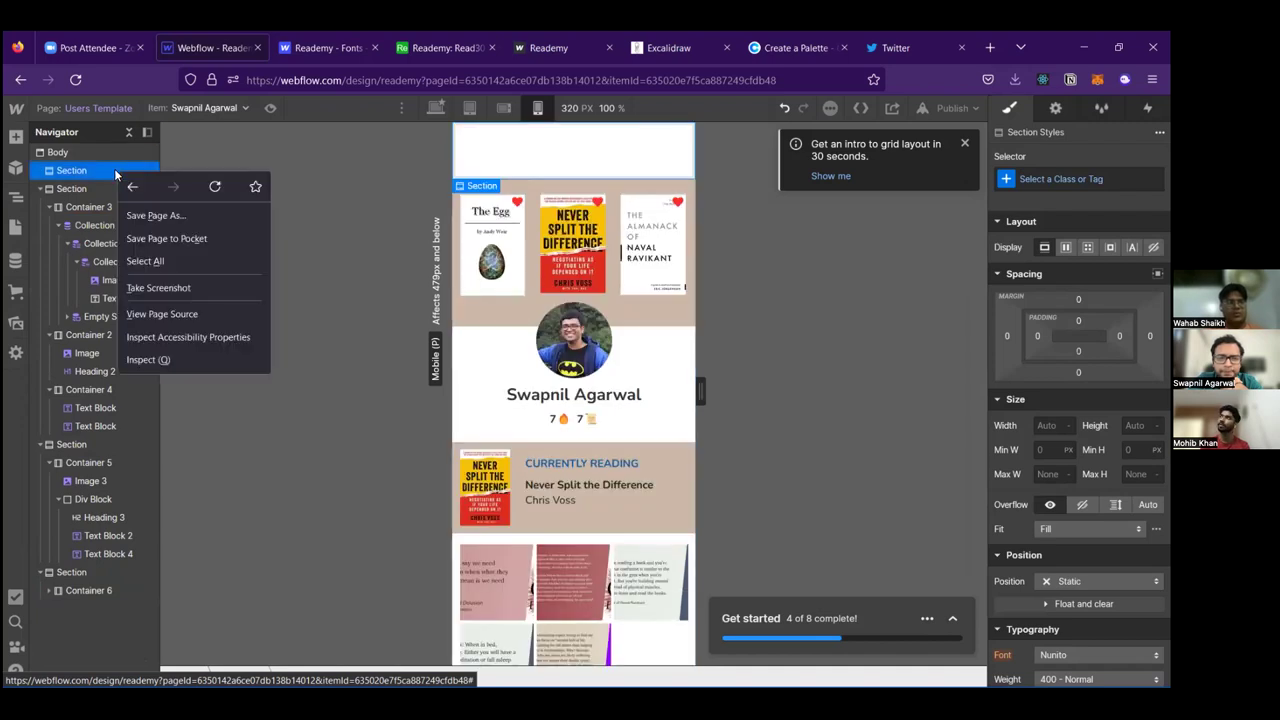
left_click(15, 143)
left_click(15, 140)
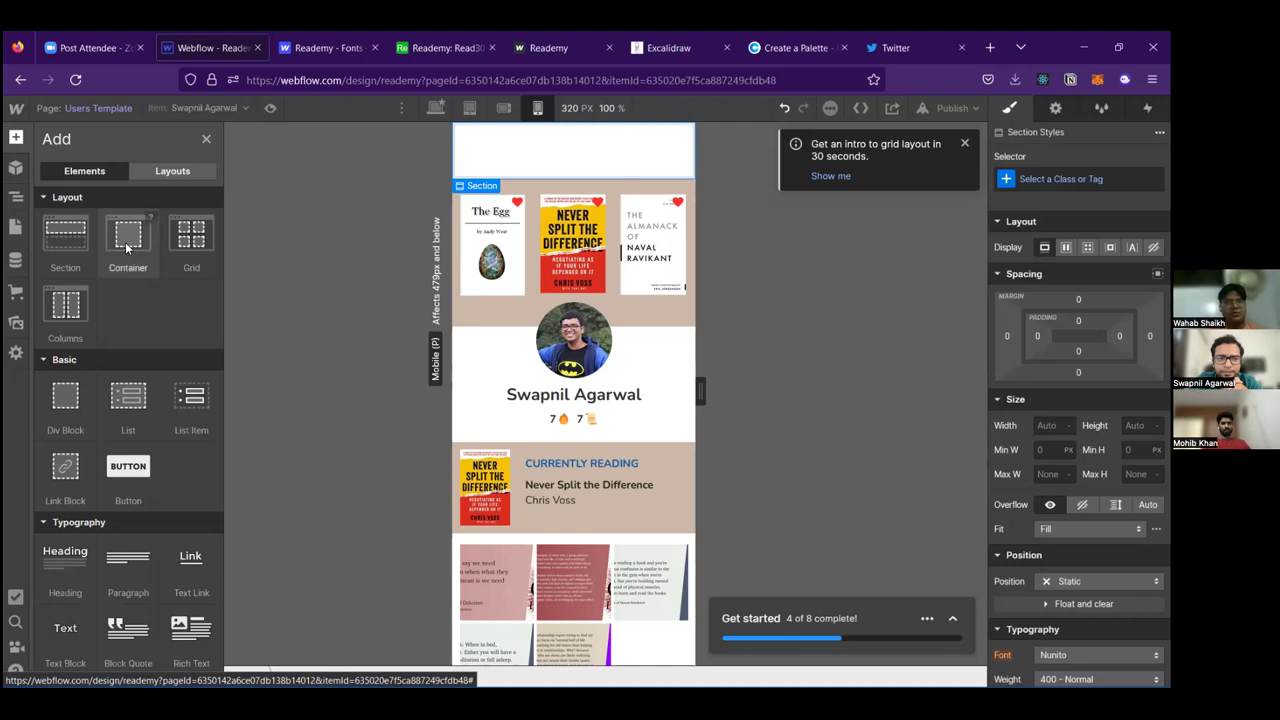
left_click_drag(125, 242, 43, 172)
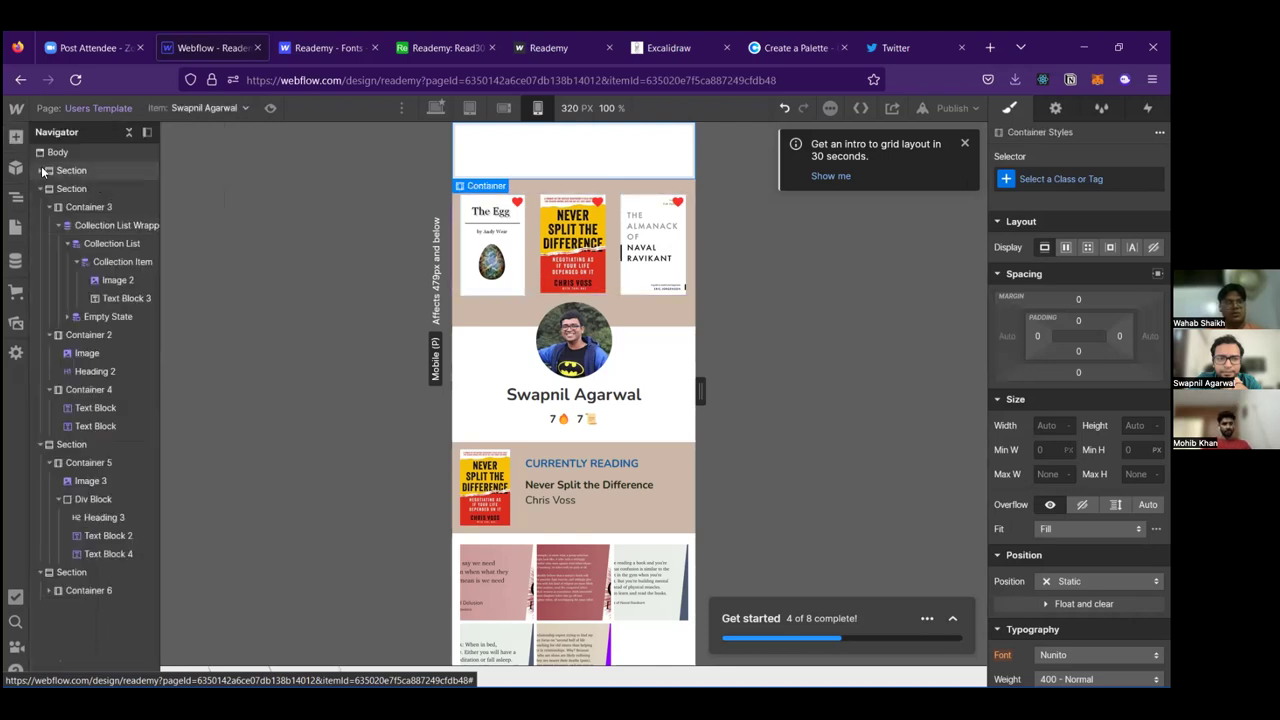
left_click(43, 172)
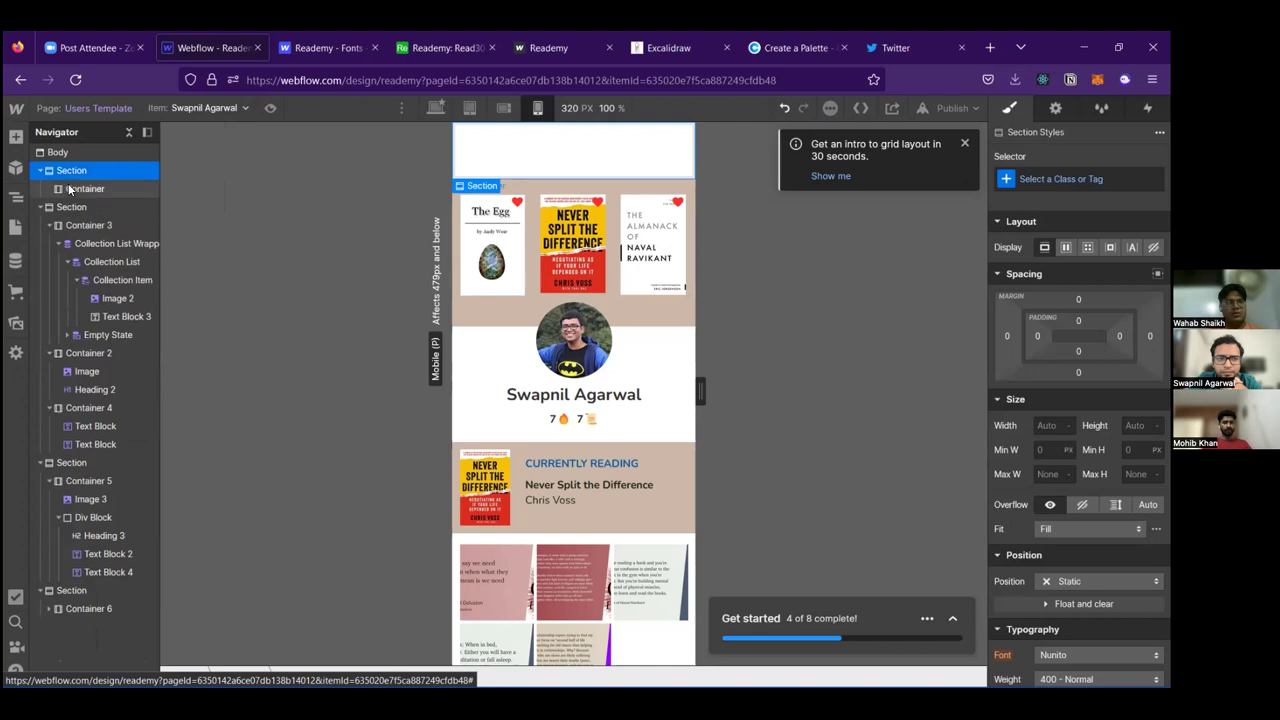
left_click(70, 189)
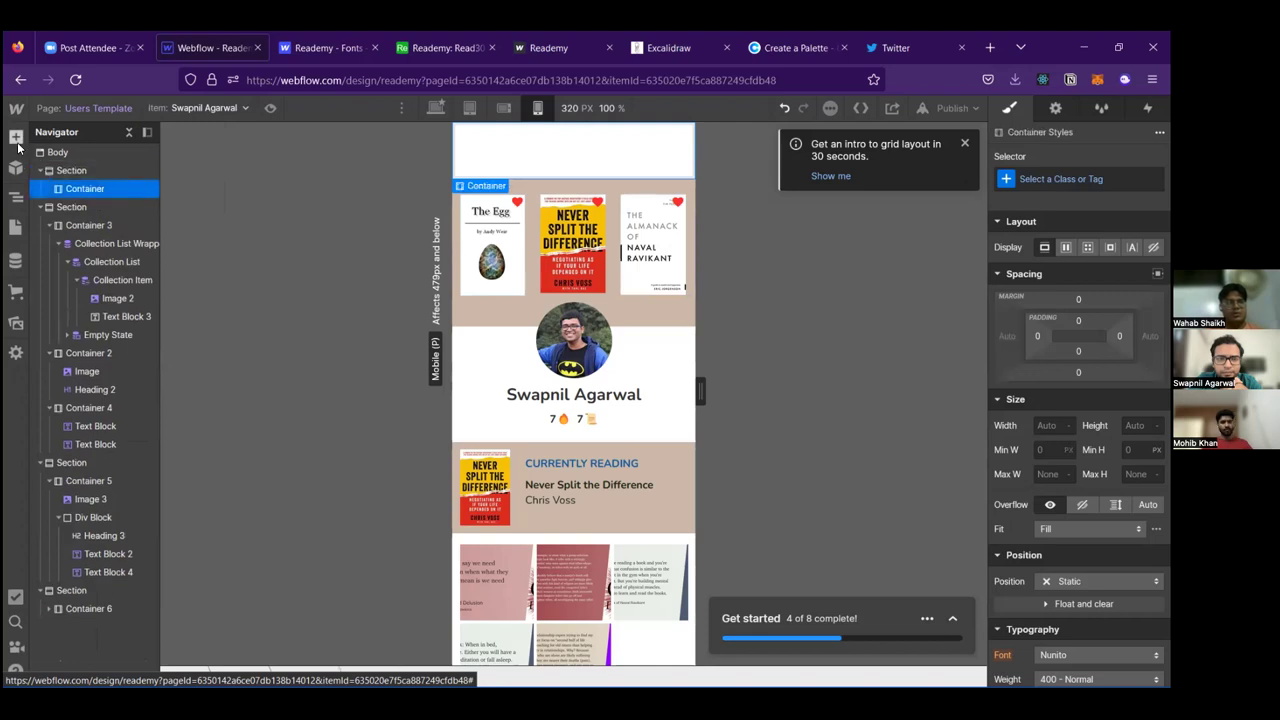
Insert a Link Block in the top container and set its URL to a twitter.com profile for Reademy.
key("a")
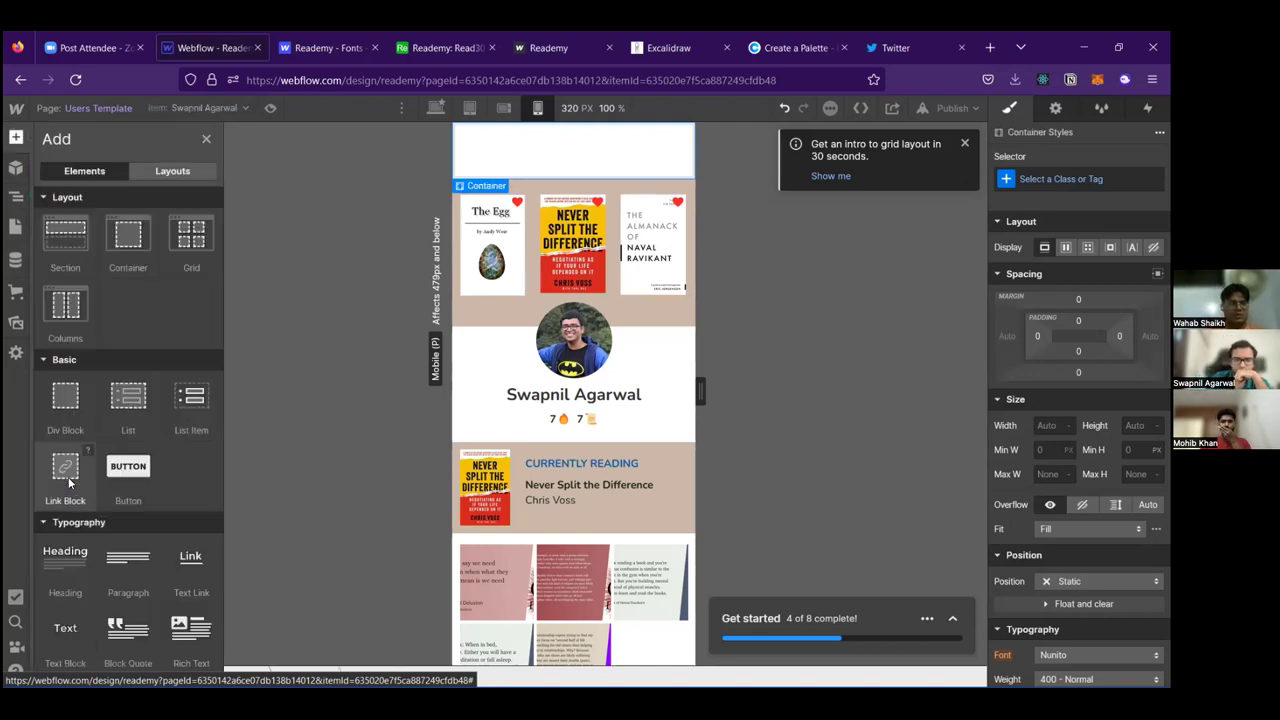
left_click(66, 470)
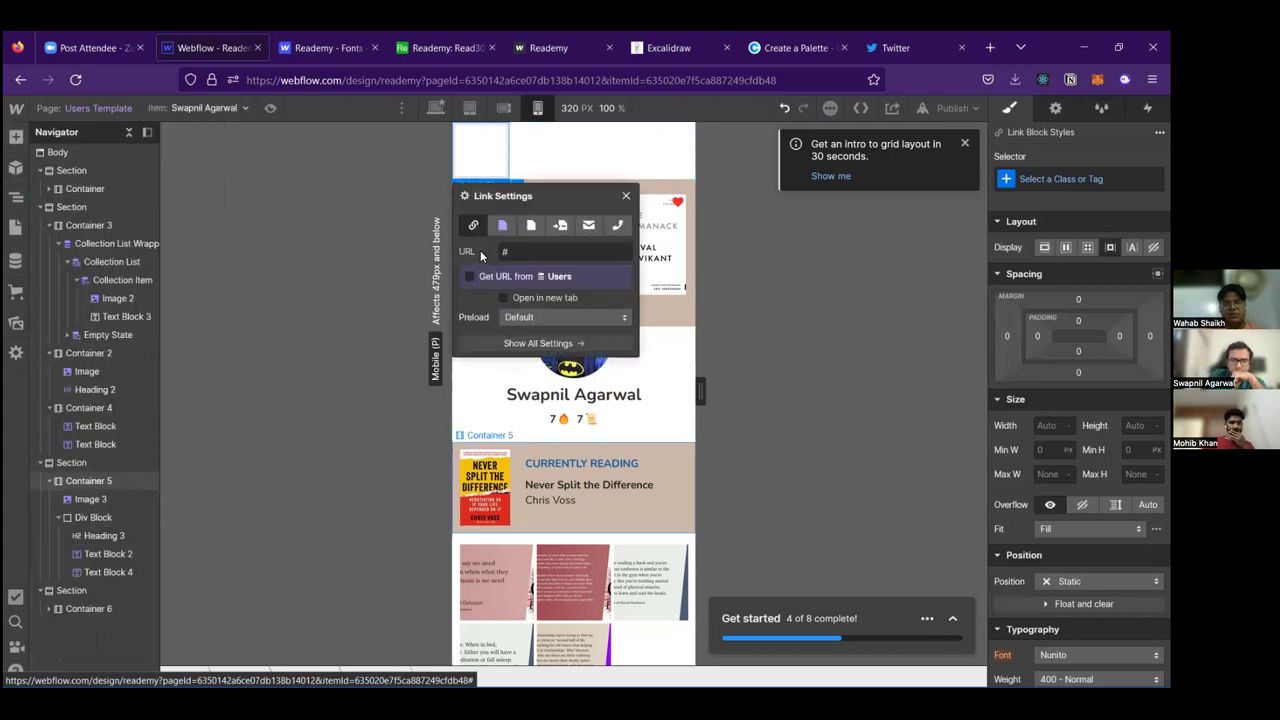
type("ht")
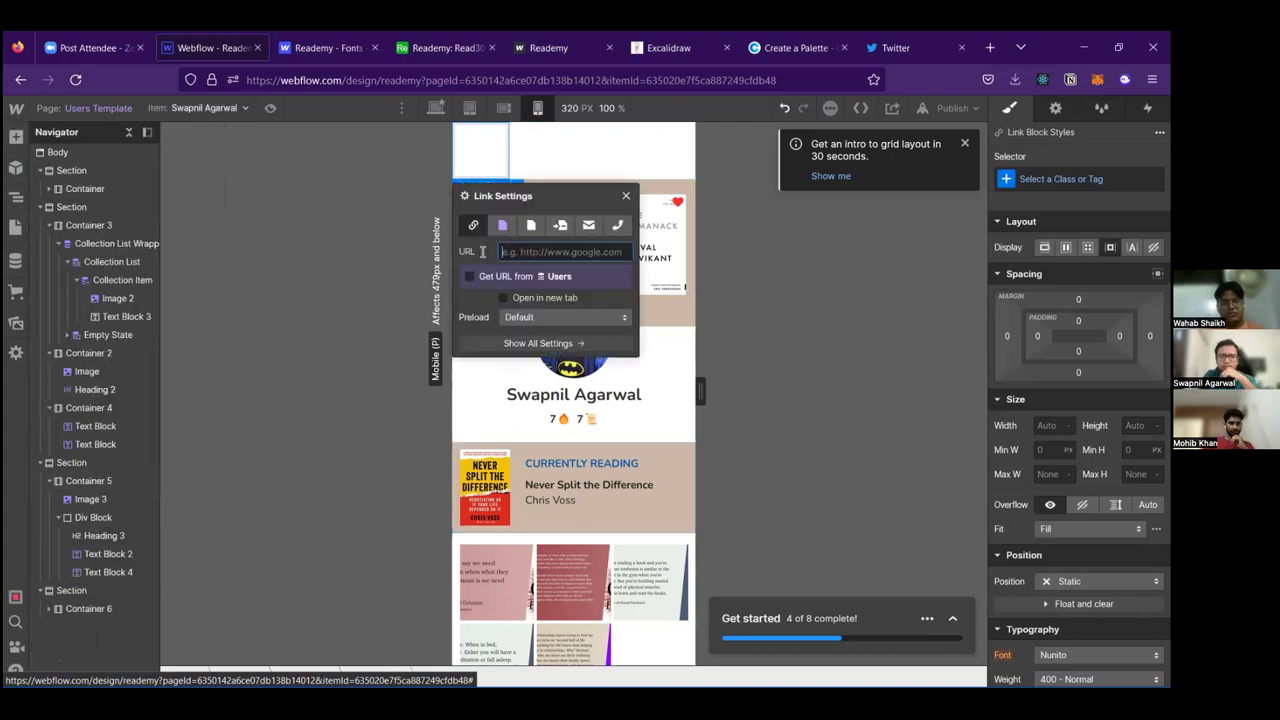
type("tps:/")
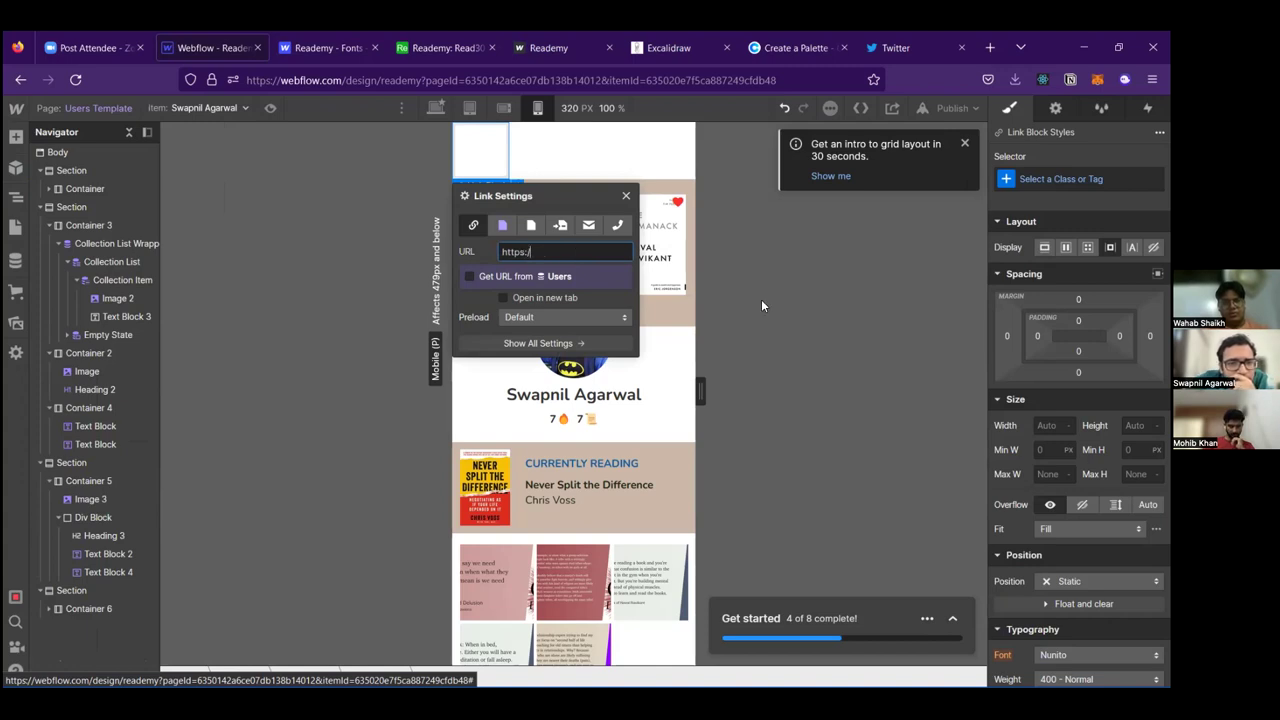
key("BackSpace")
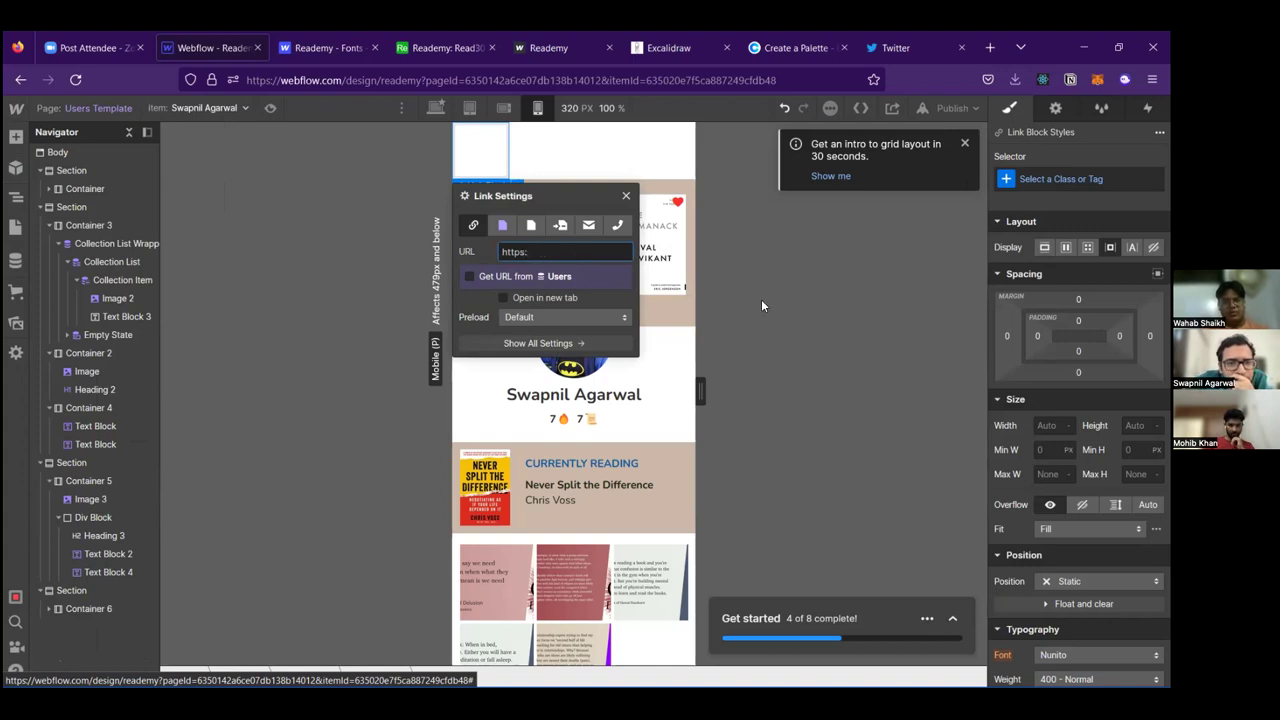
type("//read")
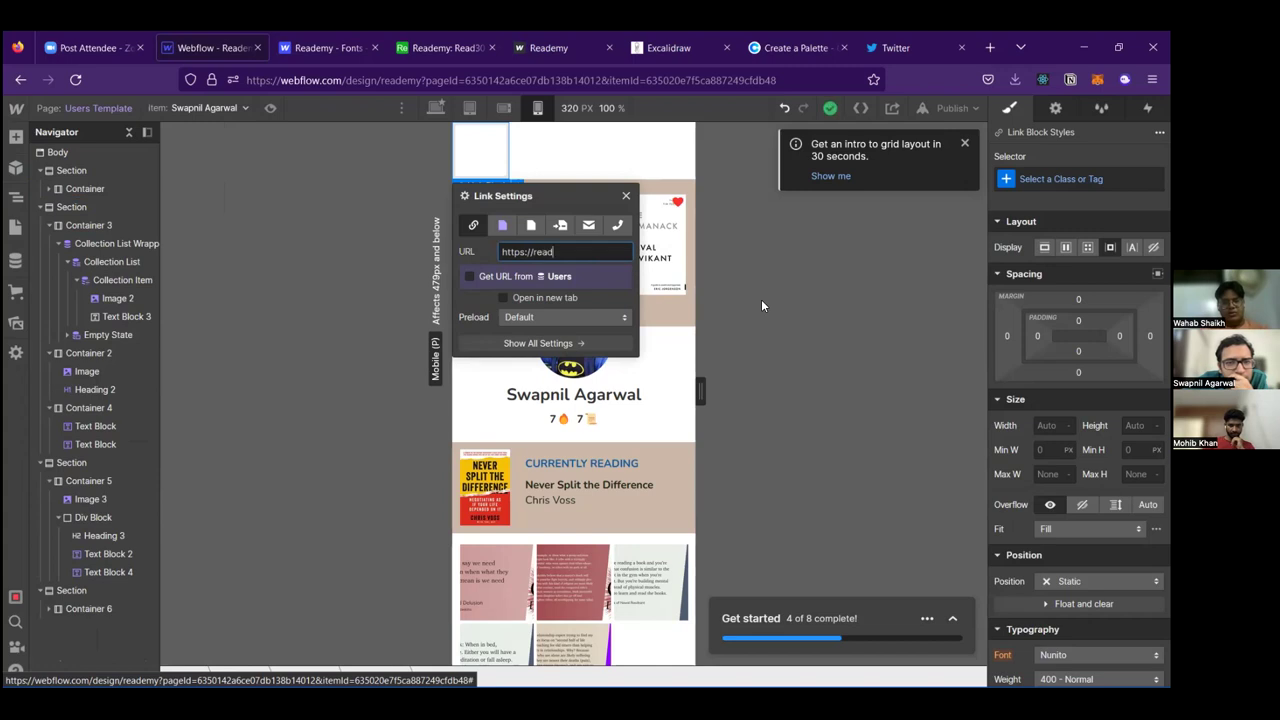
type("emy.webflow.io")
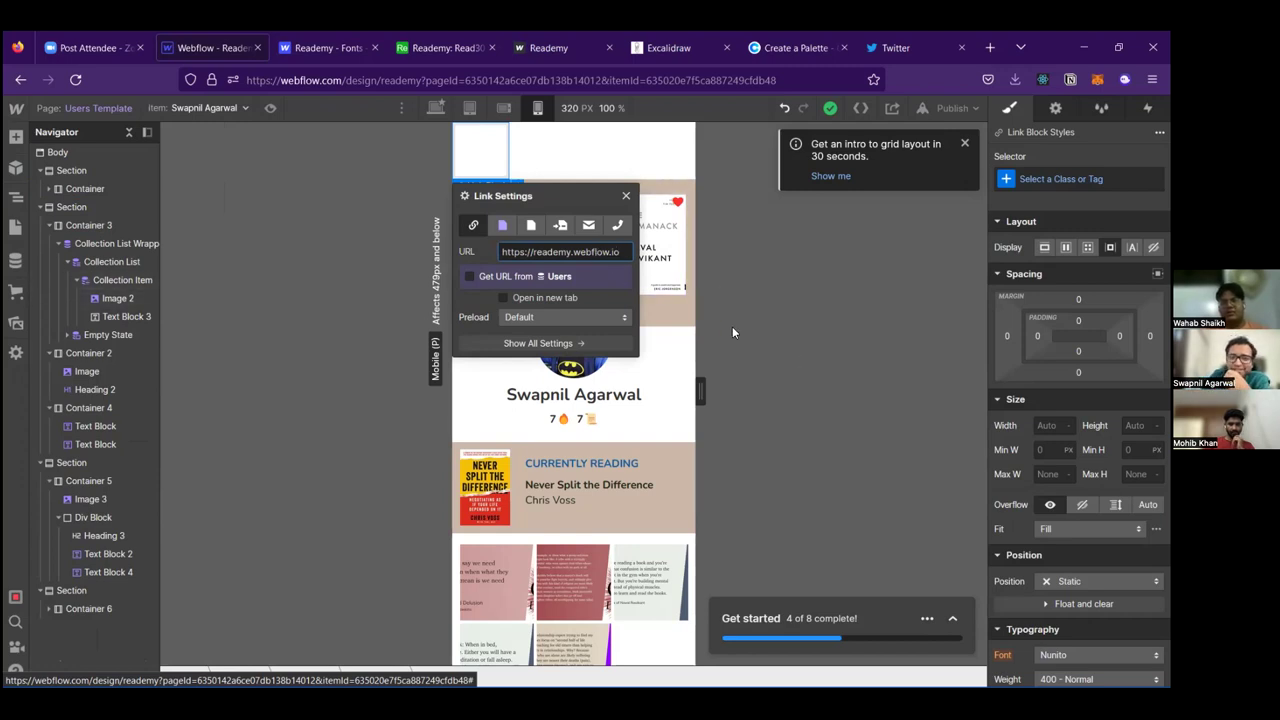
key("BackSpace")
key("BackSpace")
key("BackSpace")
key("BackSpace")
key("BackSpace")
key("BackSpace")
key("BackSpace")
key("BackSpace")
key("BackSpace")
key("BackSpace")
key("BackSpace")
key("BackSpace")
key("BackSpace")
key("BackSpace")
key("BackSpace")
key("BackSpace")
key("BackSpace")
key("BackSpace")
type("twitter")
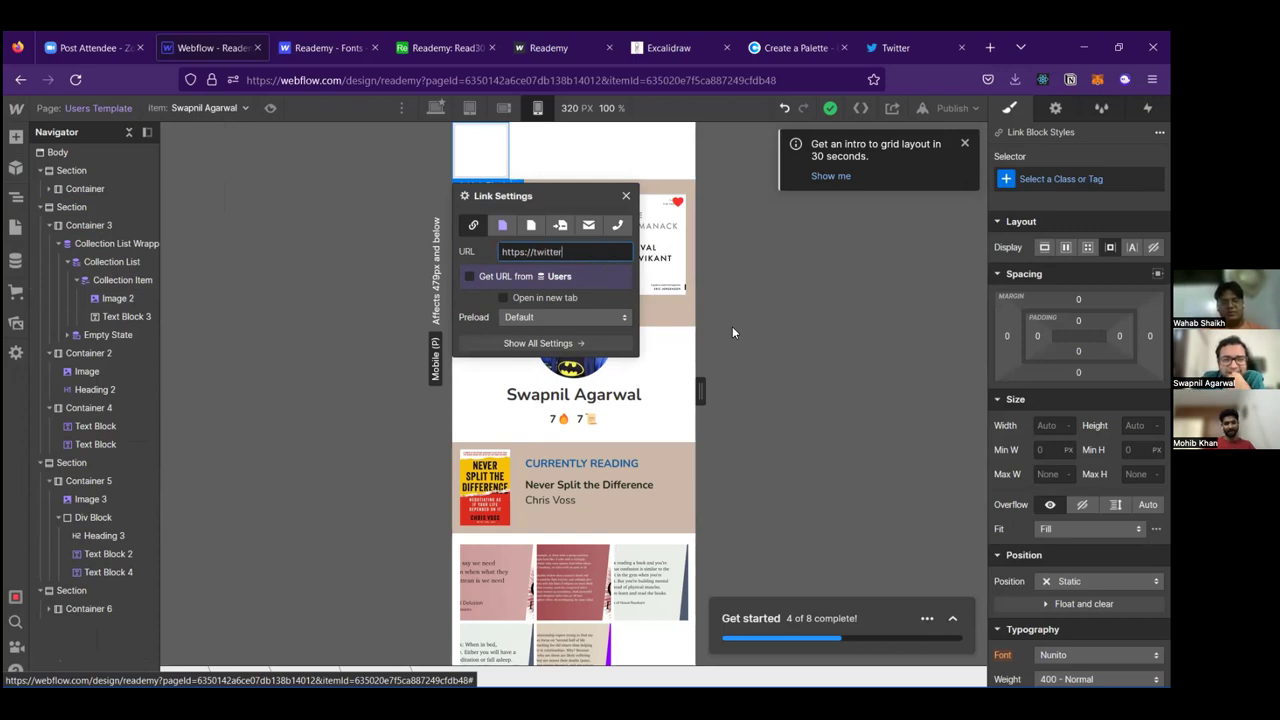
type(".com/")
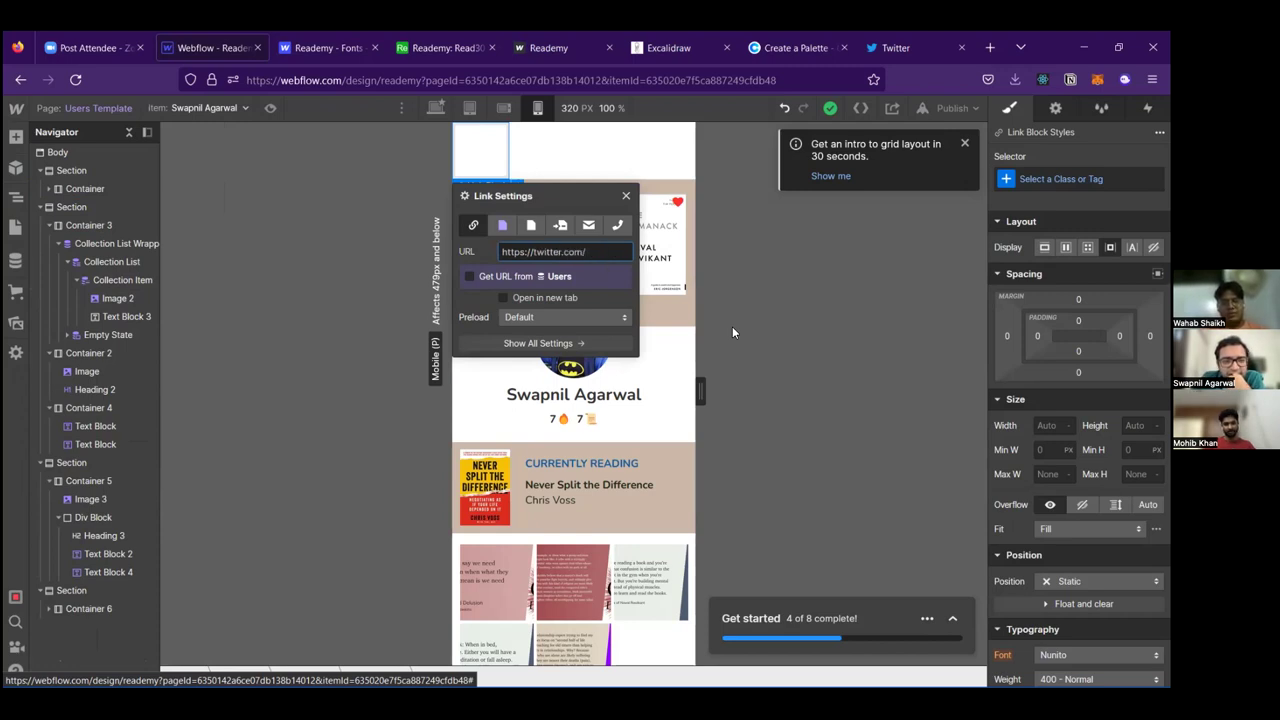
type("read")
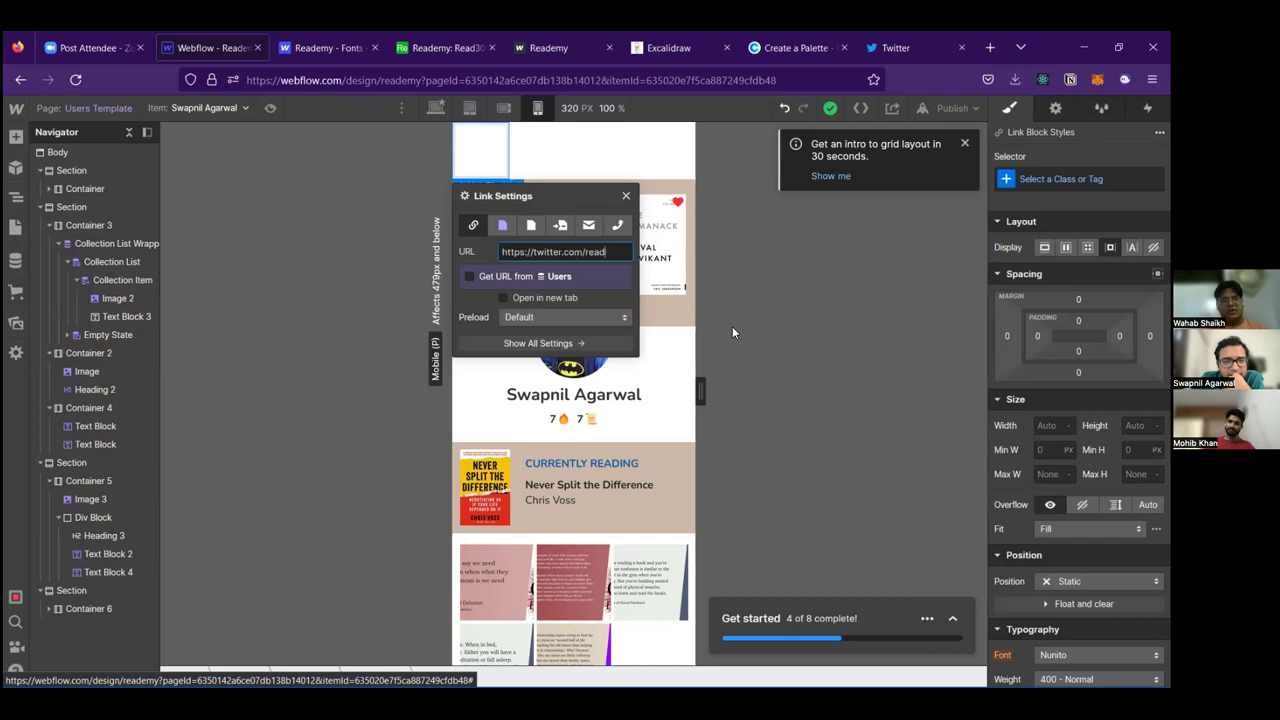
type("em")
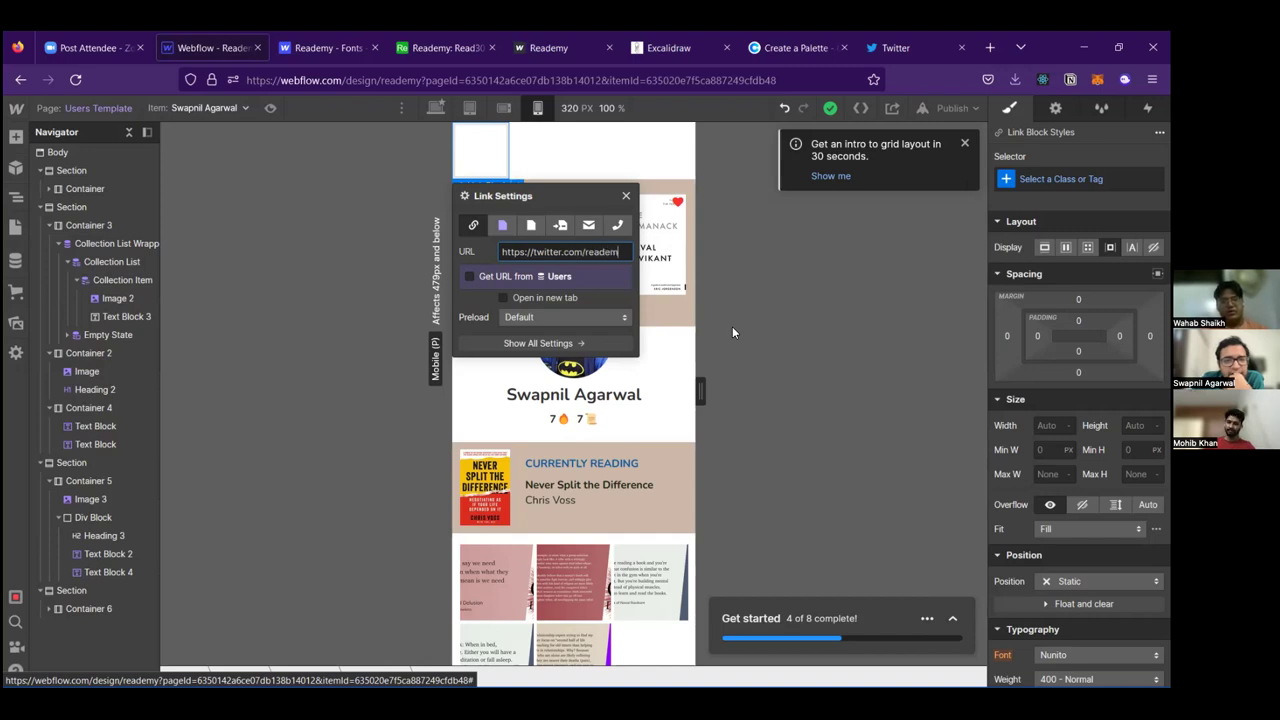
type("ycaf")
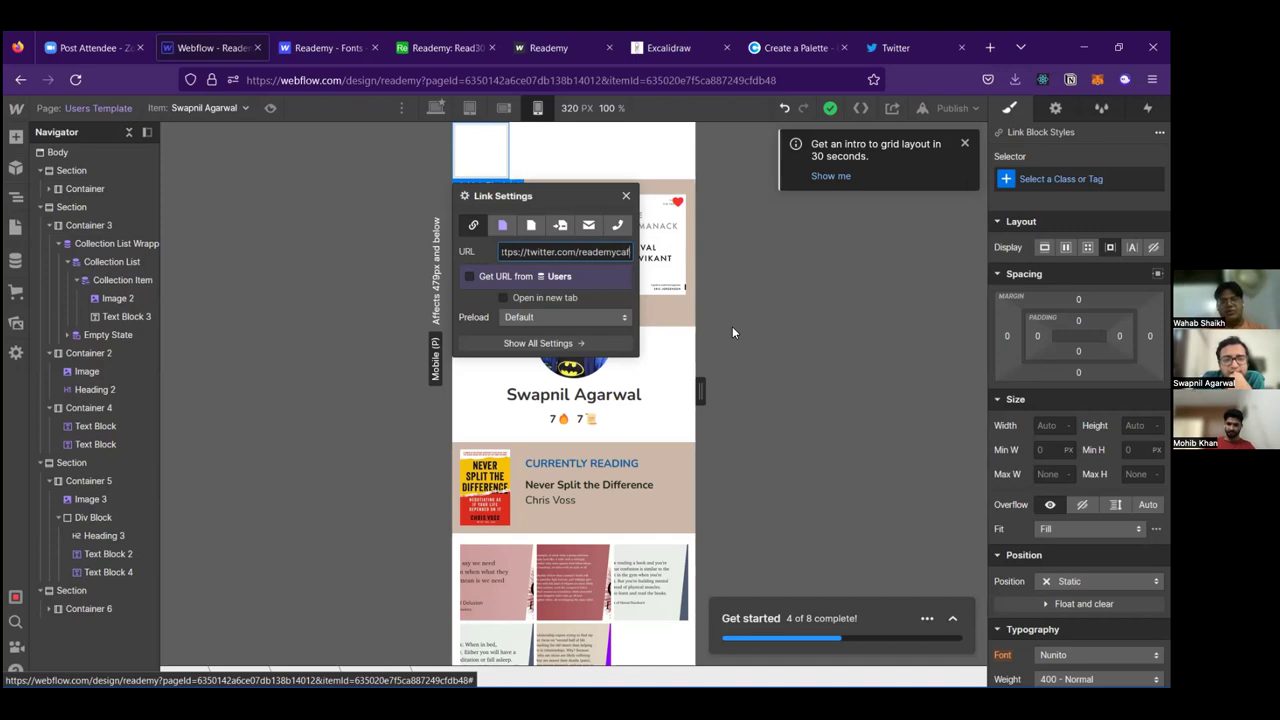
key("Return")
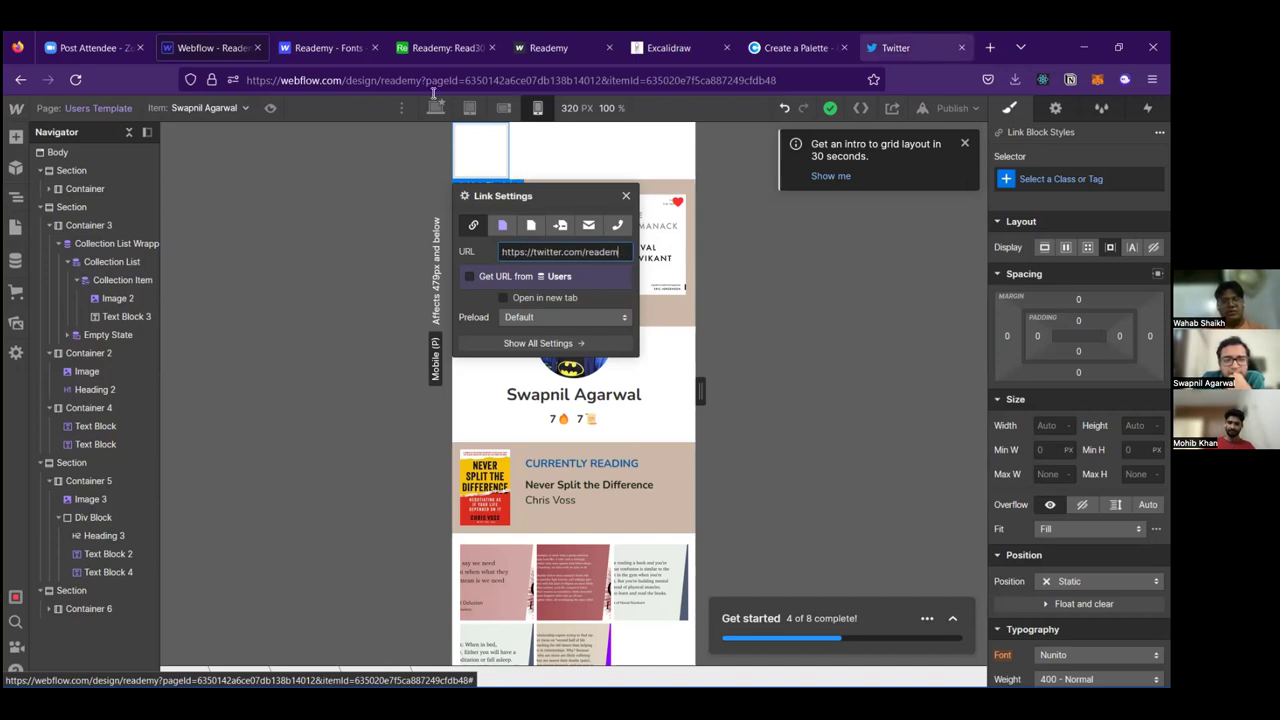
double_click(396, 80)
Load the reading-bot account's Twitter profile, copy its handle, and return to Webflow.
type("read")
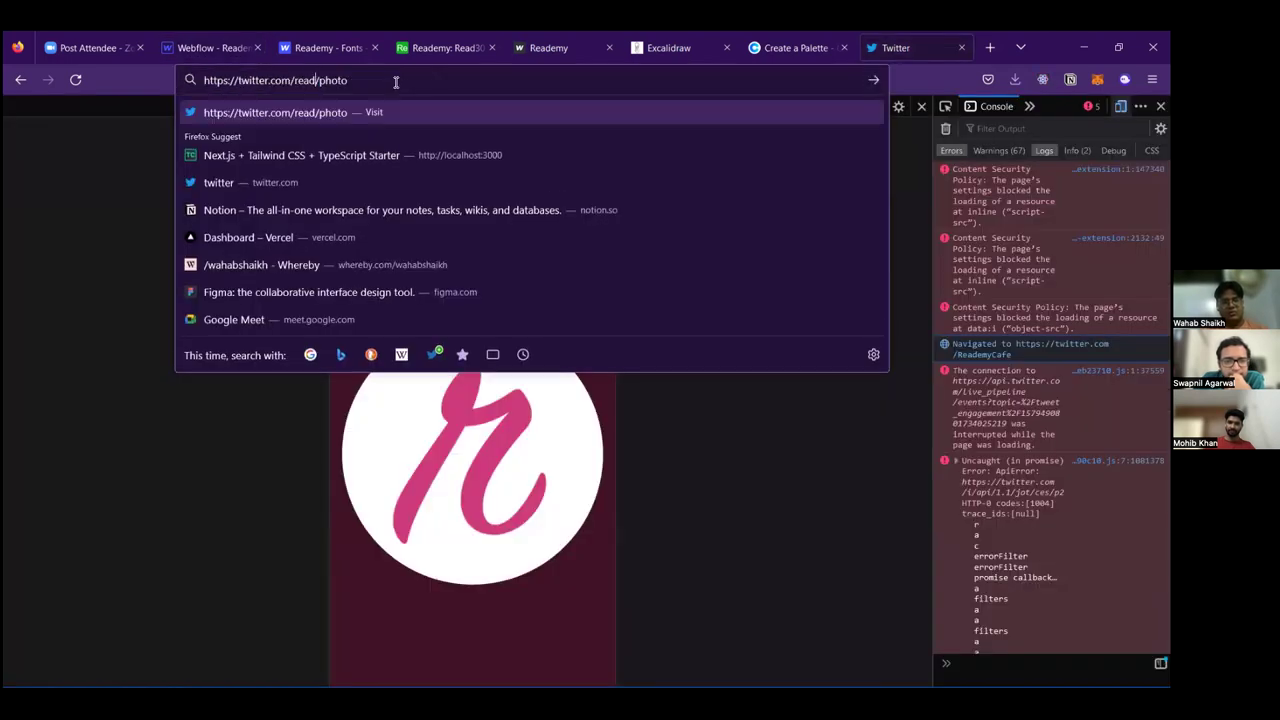
type("30")
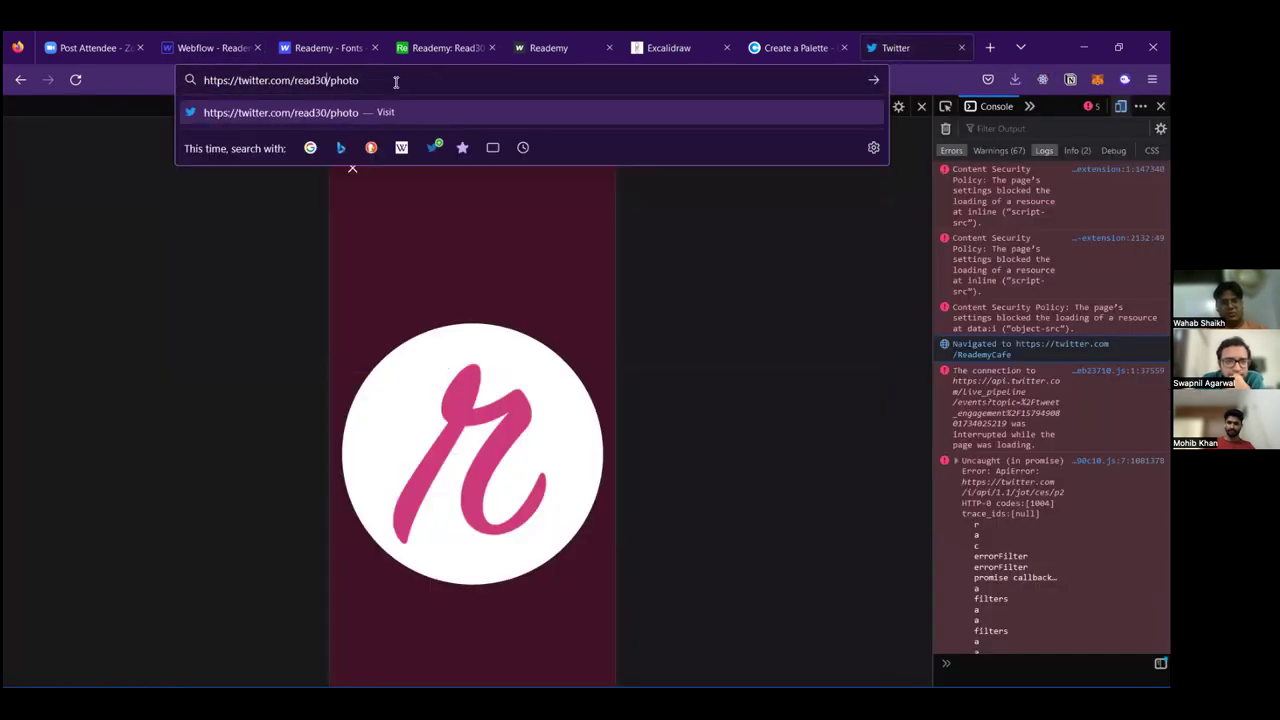
type("x30")
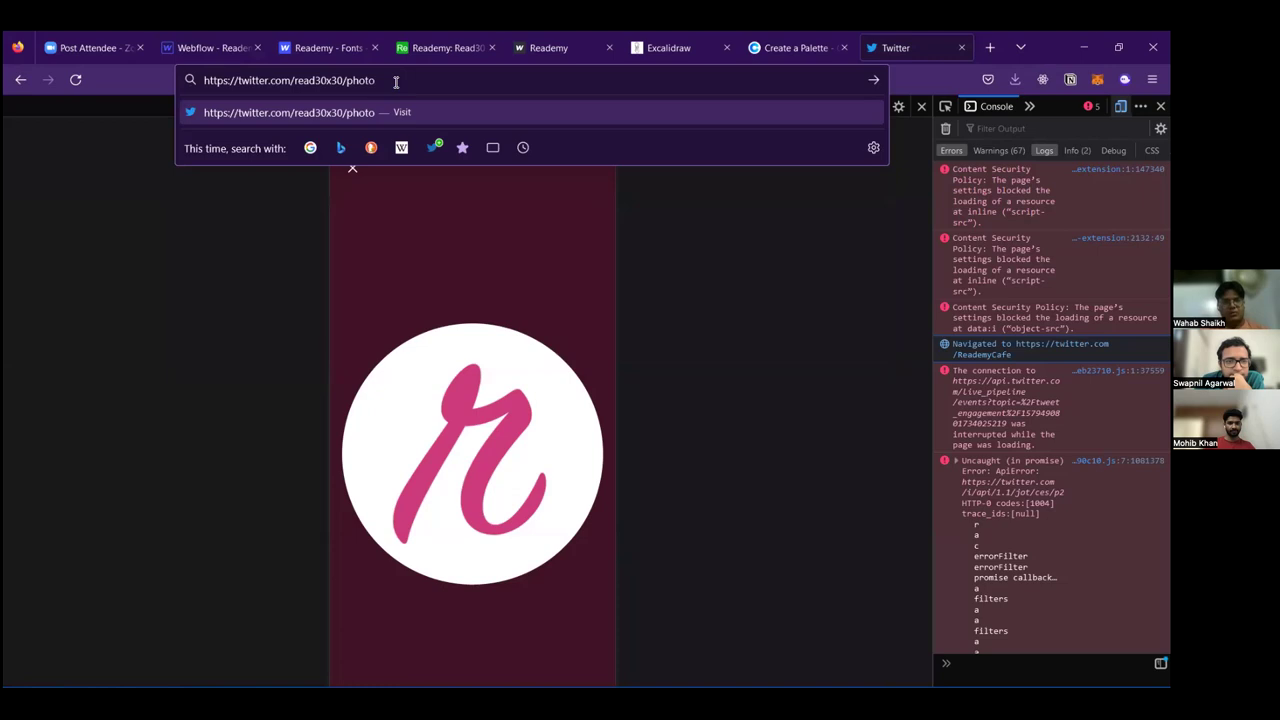
key("BackSpace")
key("BackSpace")
key("BackSpace")
key("BackSpace")
key("BackSpace")
key("Return")
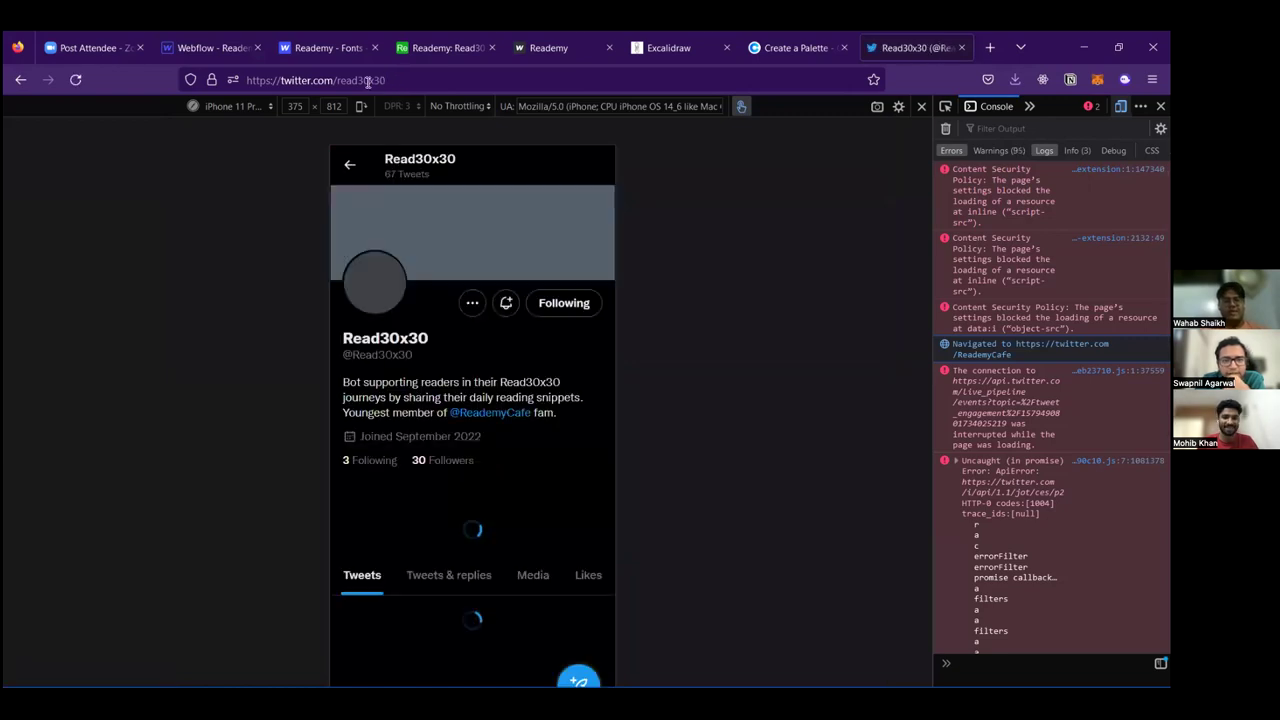
double_click(368, 81)
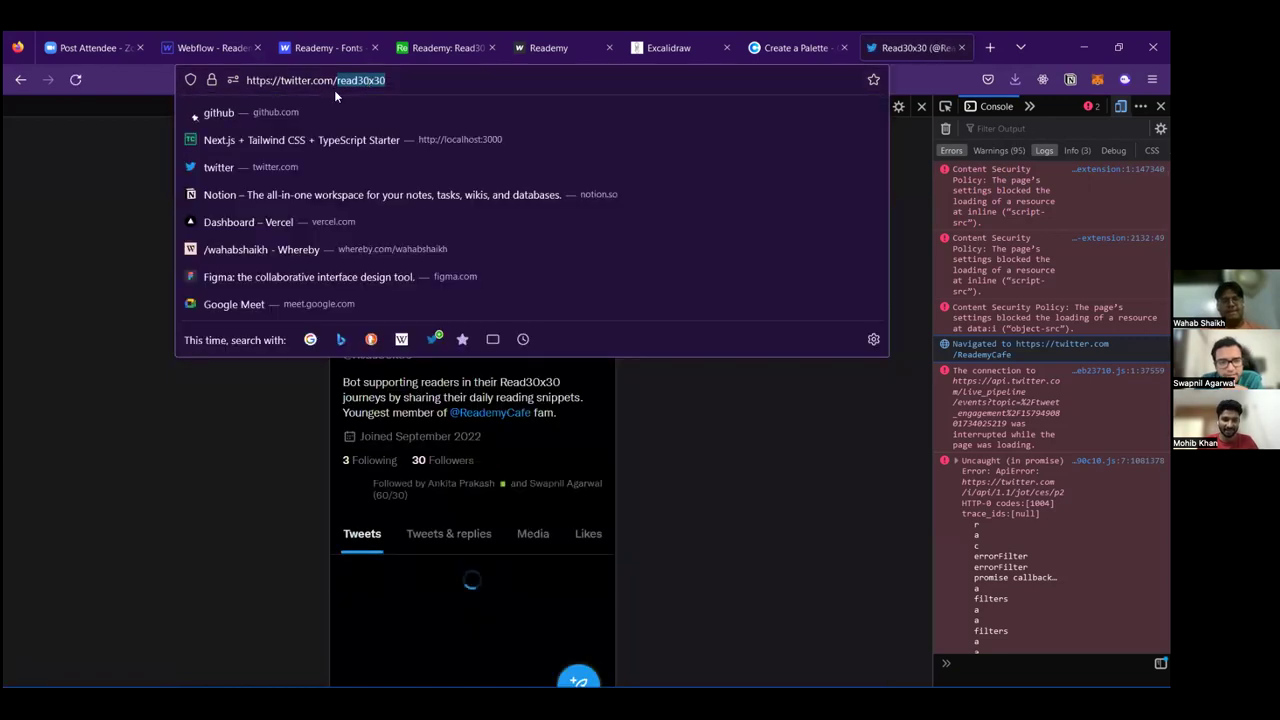
left_click(237, 40)
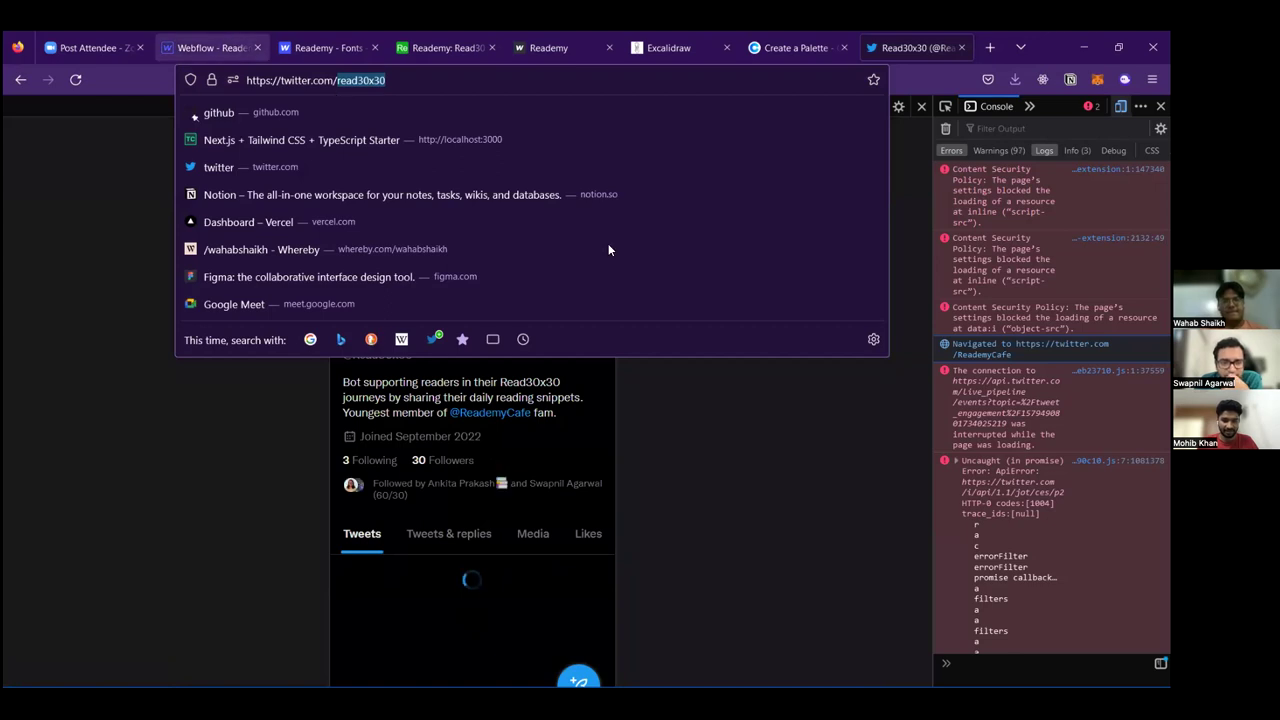
double_click(600, 253)
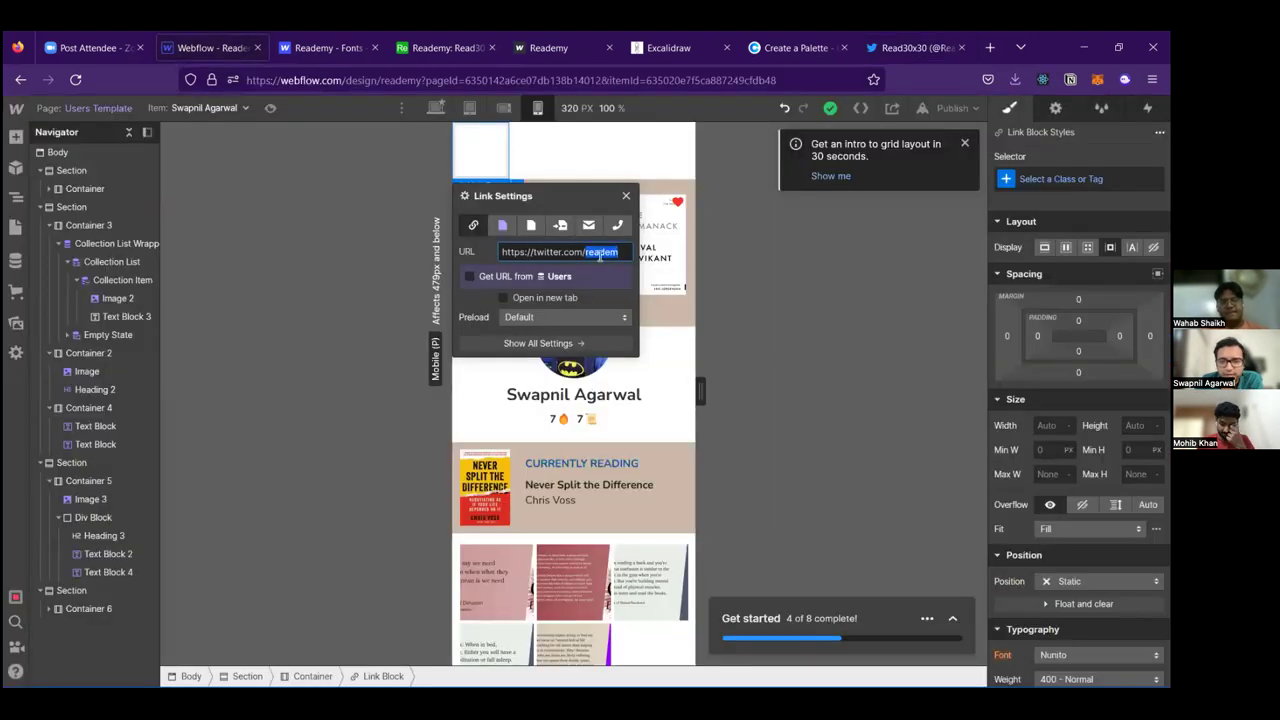
Paste the bot handle into the link URL, add reademy.png as its background, and centre-align it.
key("ctrl+v")
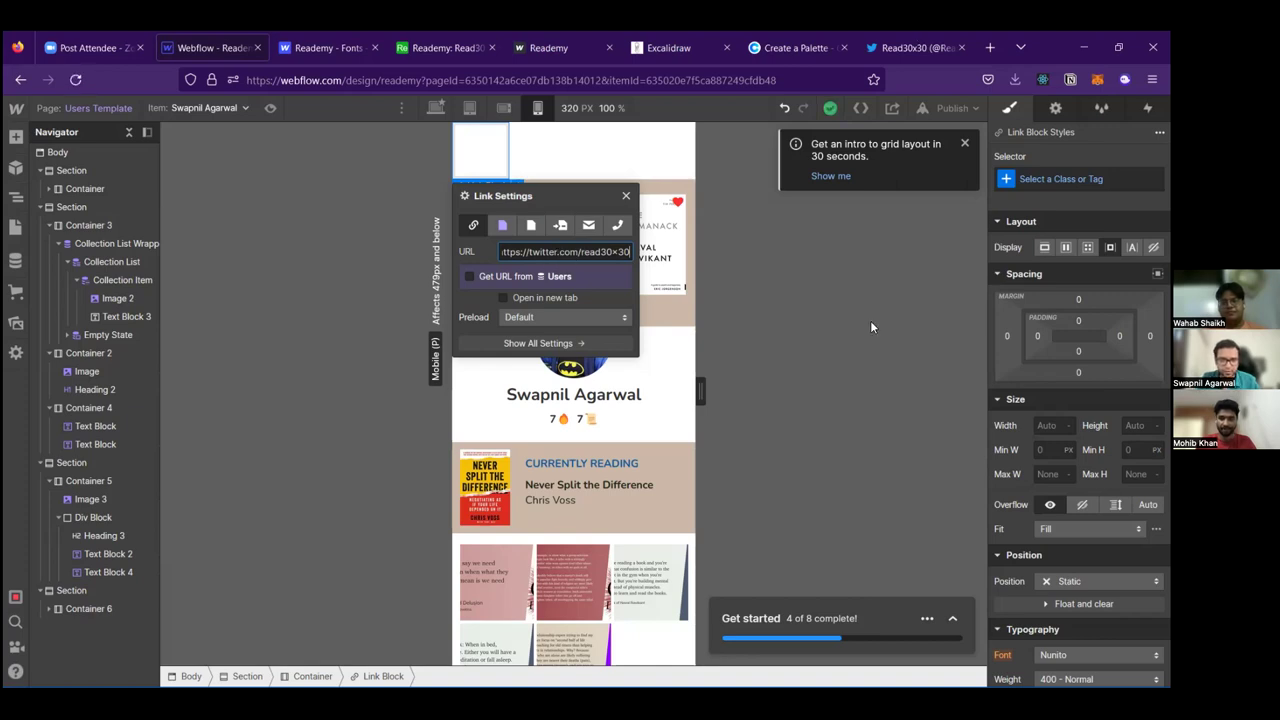
scroll(1078, 450, "down", 3)
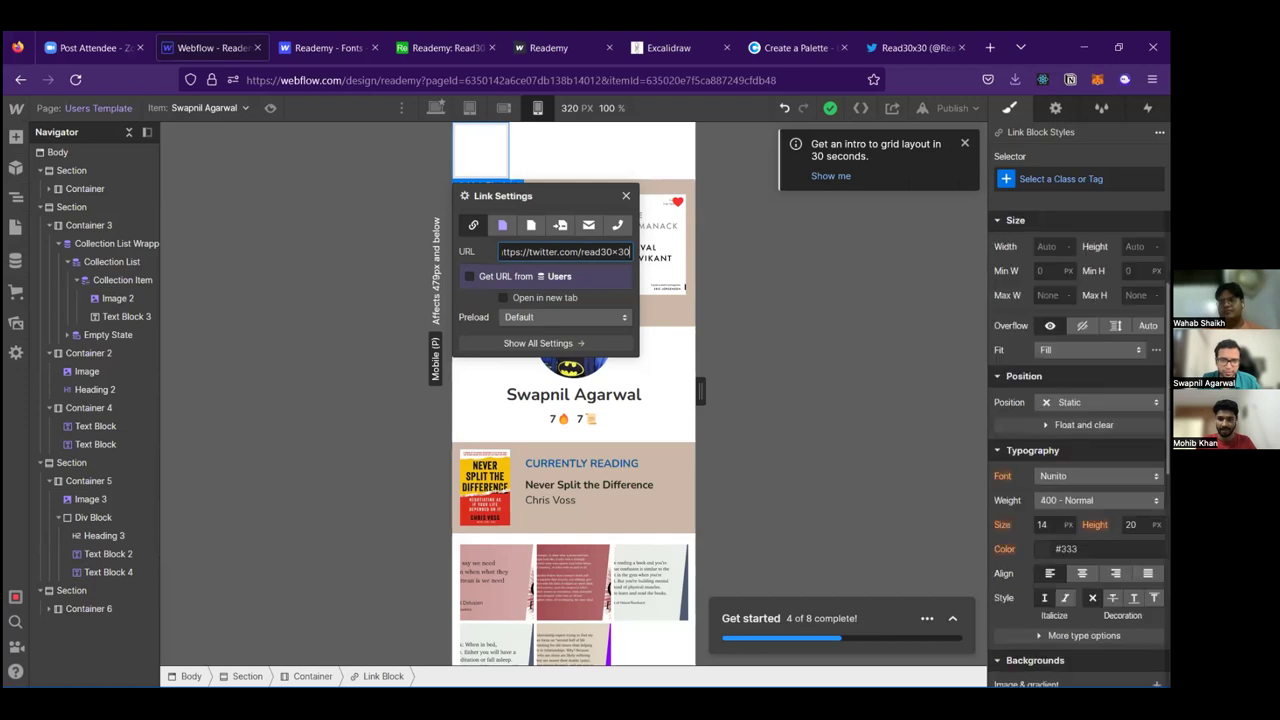
scroll(1078, 450, "down", 3)
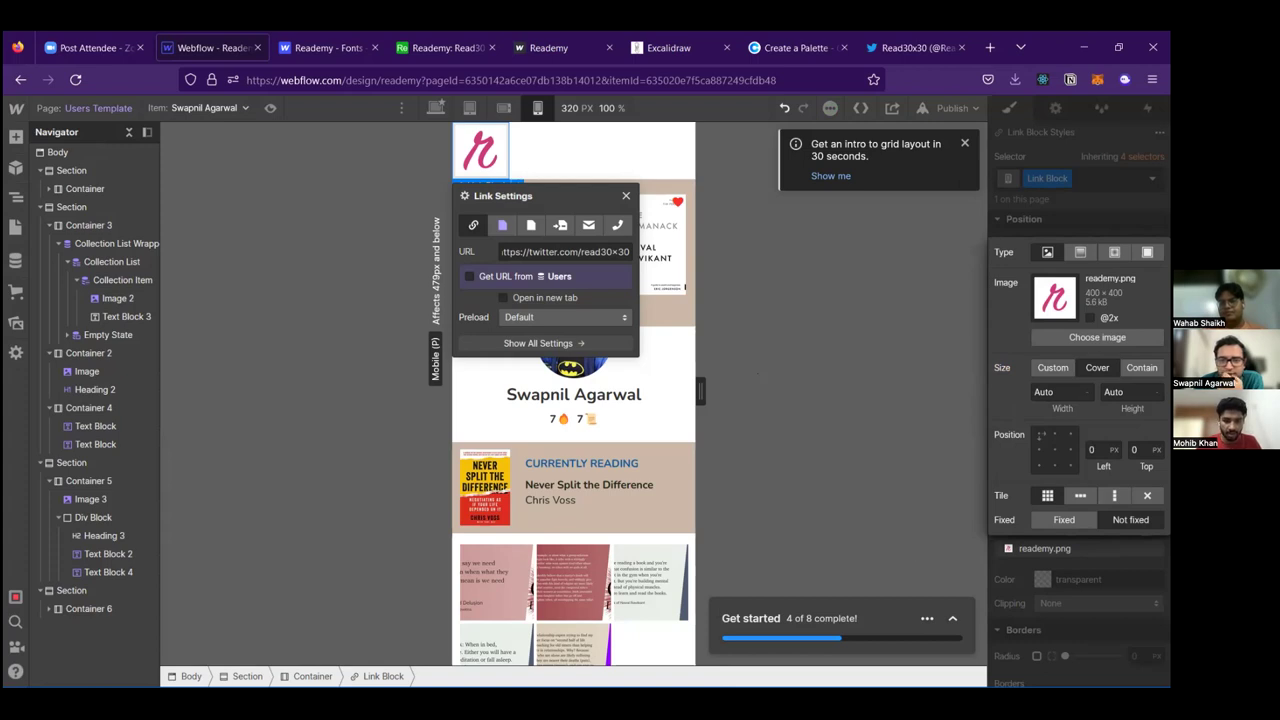
key("Escape")
left_click(1082, 416)
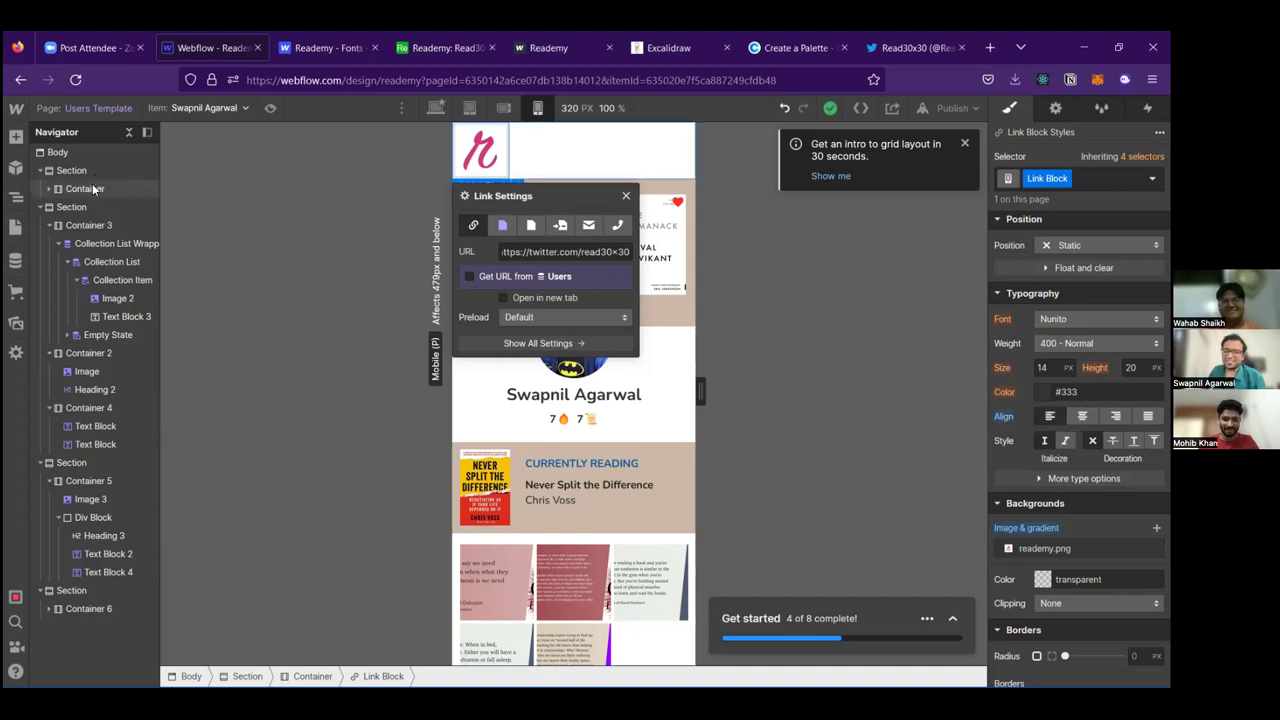
Centre the top container's contents and give the top section a 32 px maximum height.
left_click(640, 324)
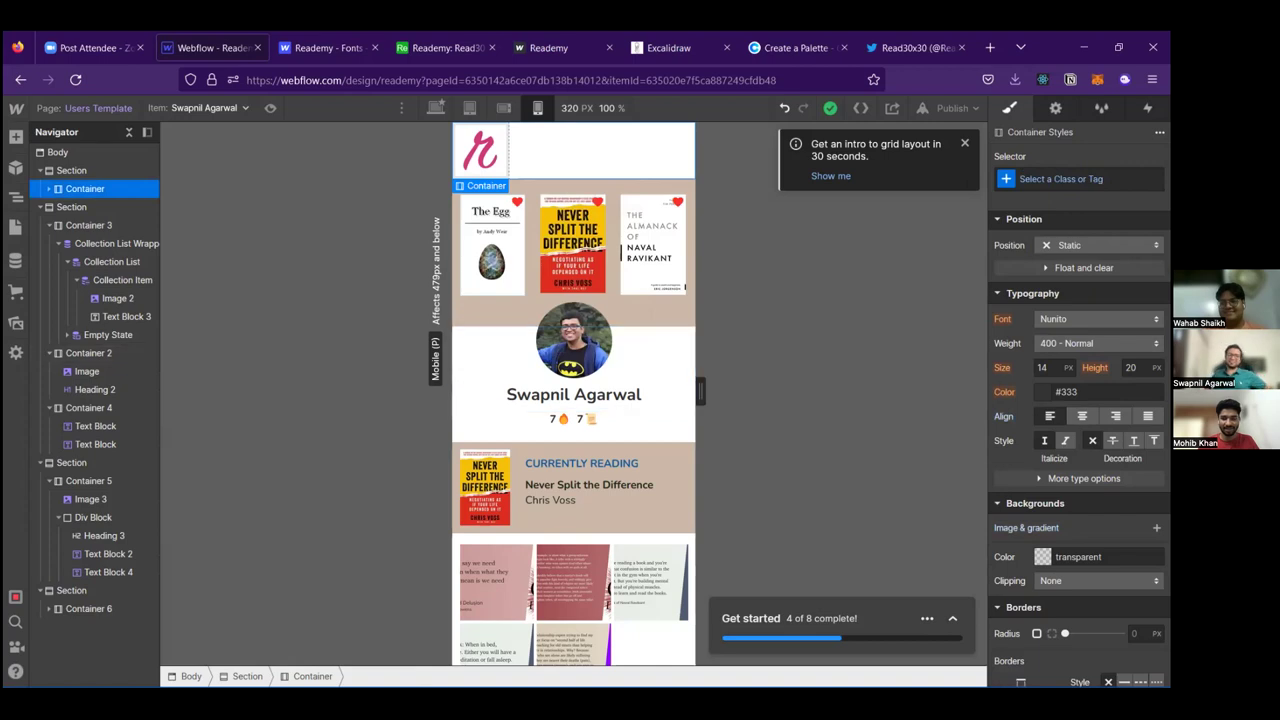
left_click(1082, 416)
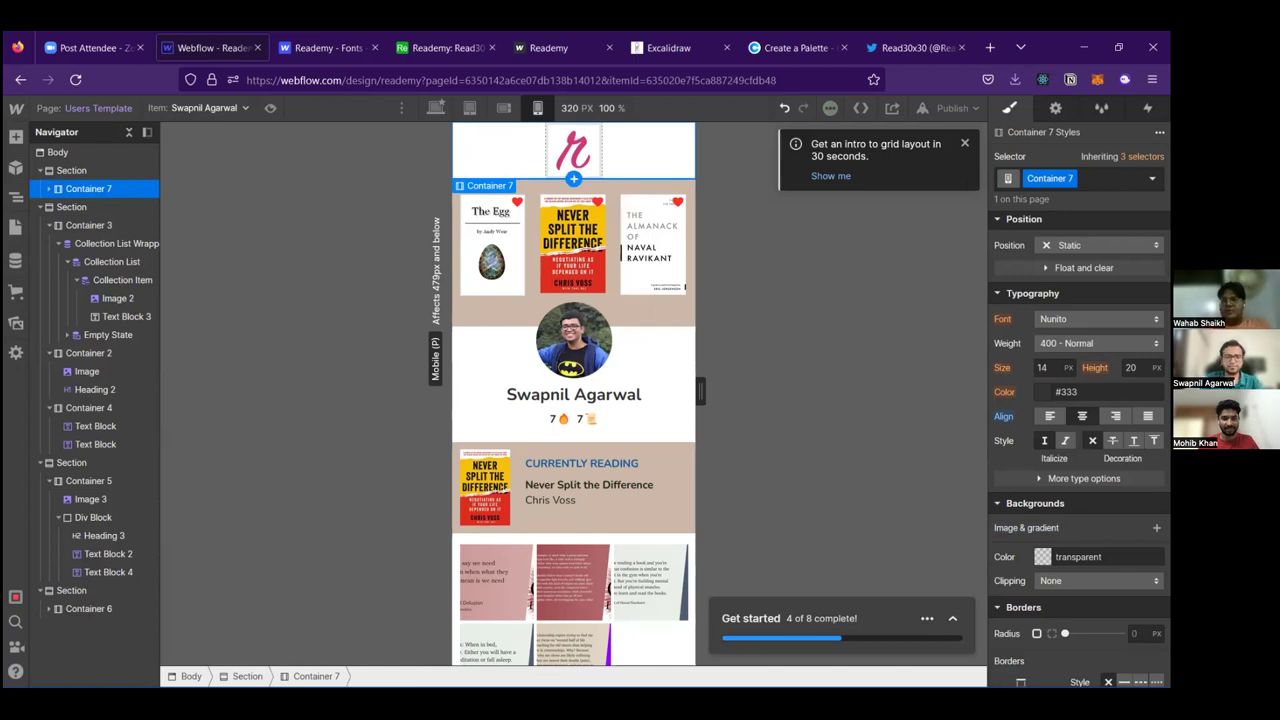
scroll(1080, 400, "up", 3)
scroll(1078, 400, "up", 2)
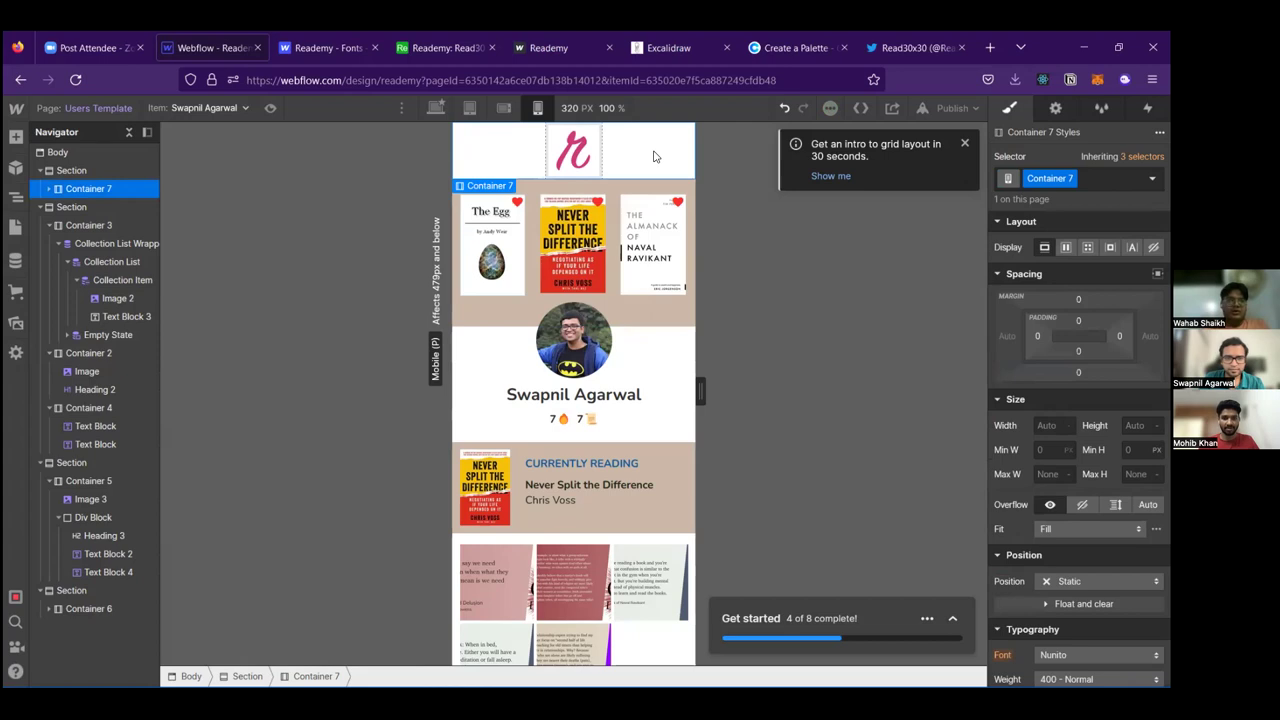
left_click(68, 171)
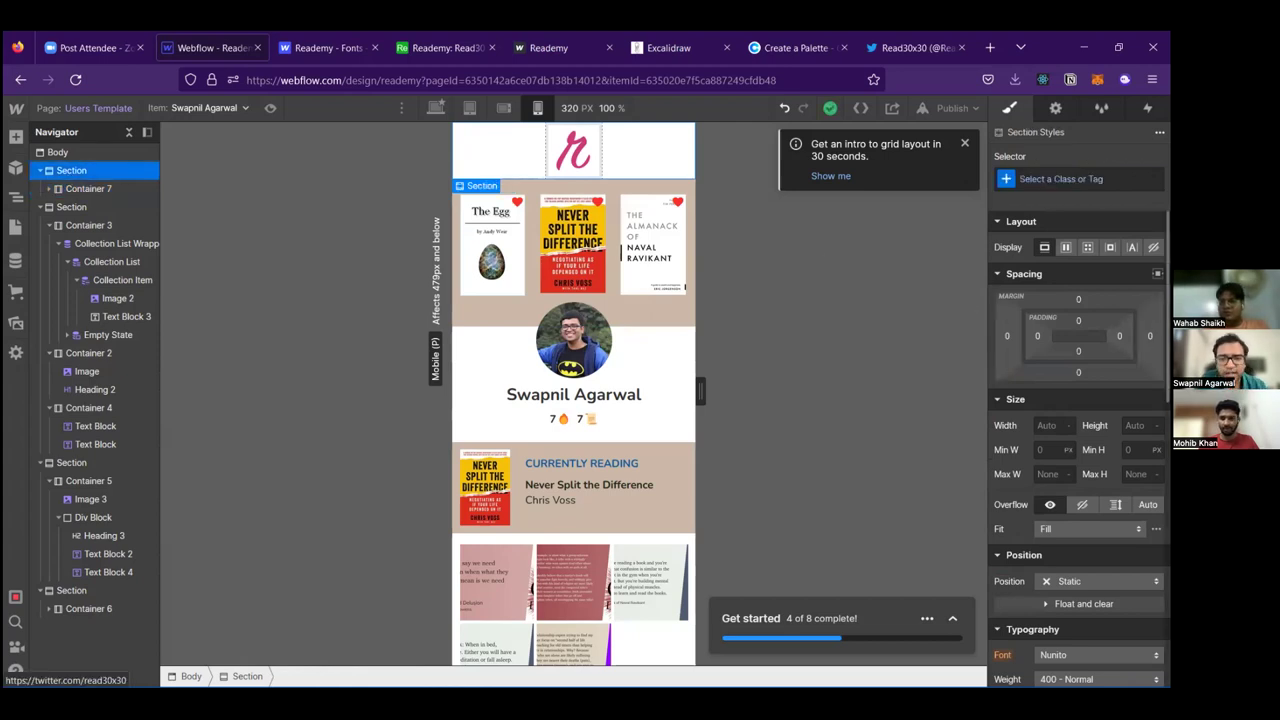
scroll(1078, 450, "down", 3)
scroll(1078, 450, "down", 5)
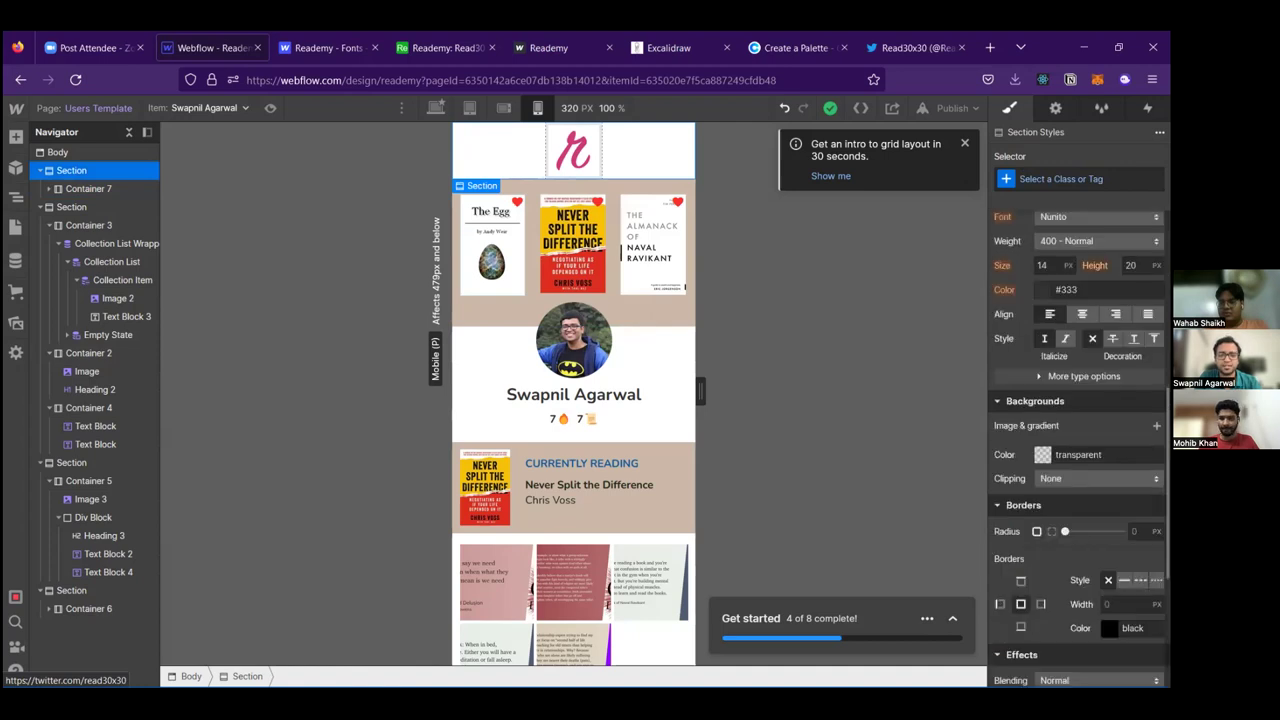
scroll(1078, 450, "up", 5)
scroll(1078, 450, "up", 1)
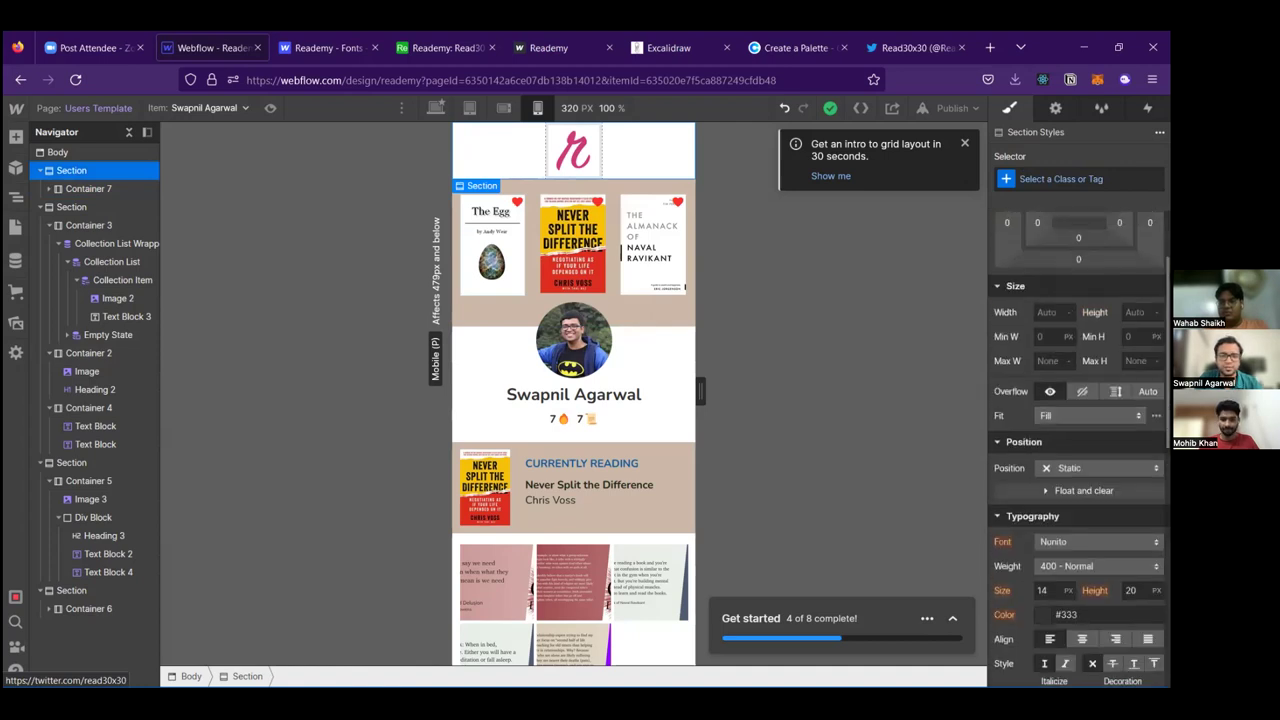
left_click(1140, 361)
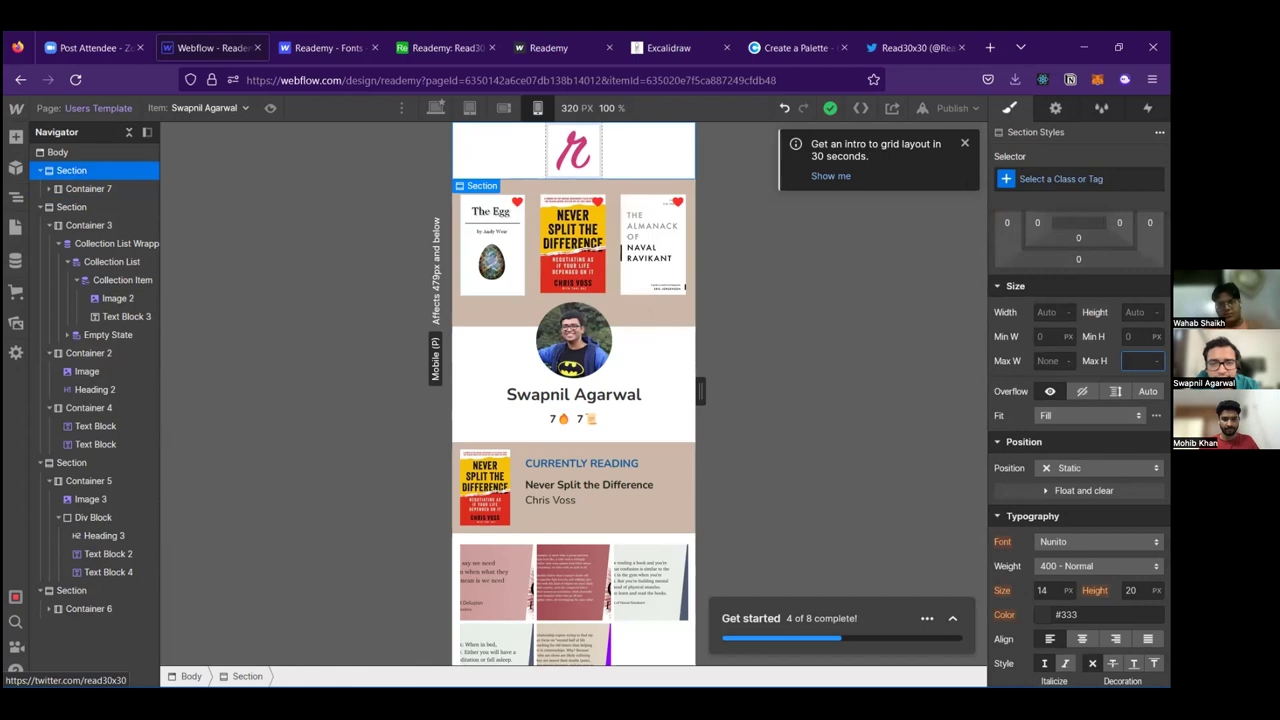
type("32")
key("Return")
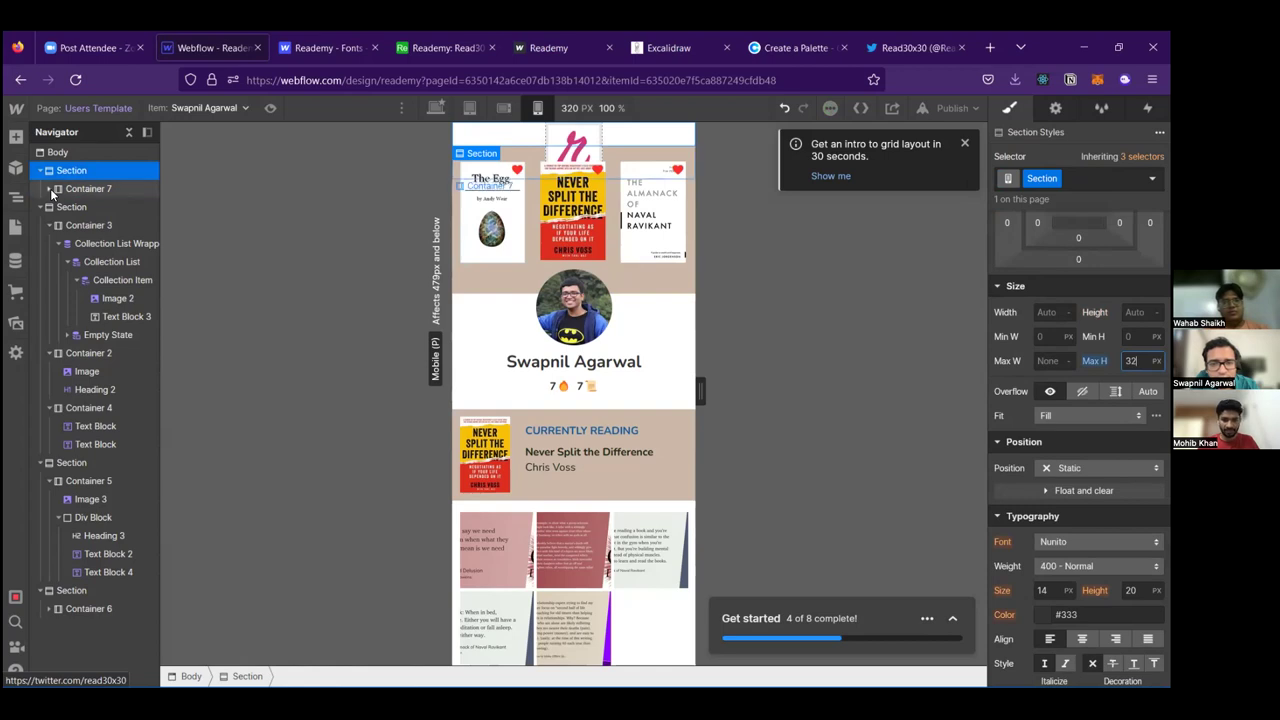
Try a 100% maximum height on the container, then clear the max heights on section and container.
left_click(50, 188)
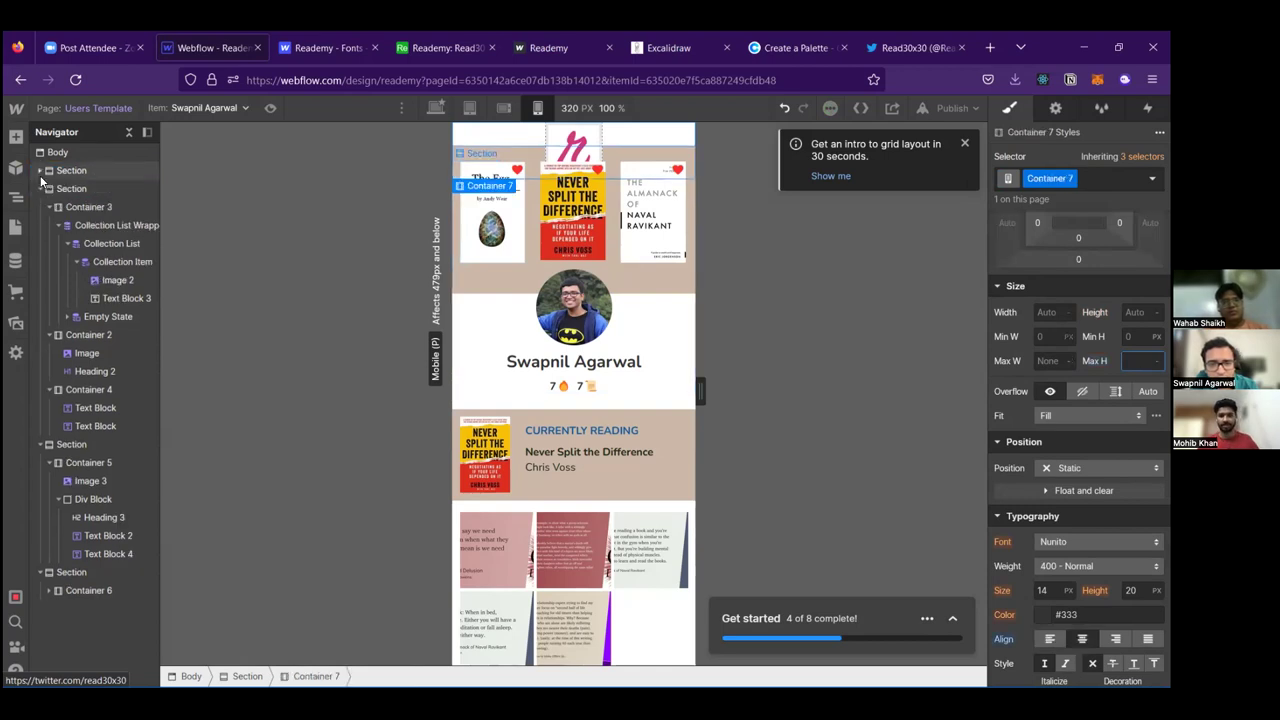
left_click(44, 172)
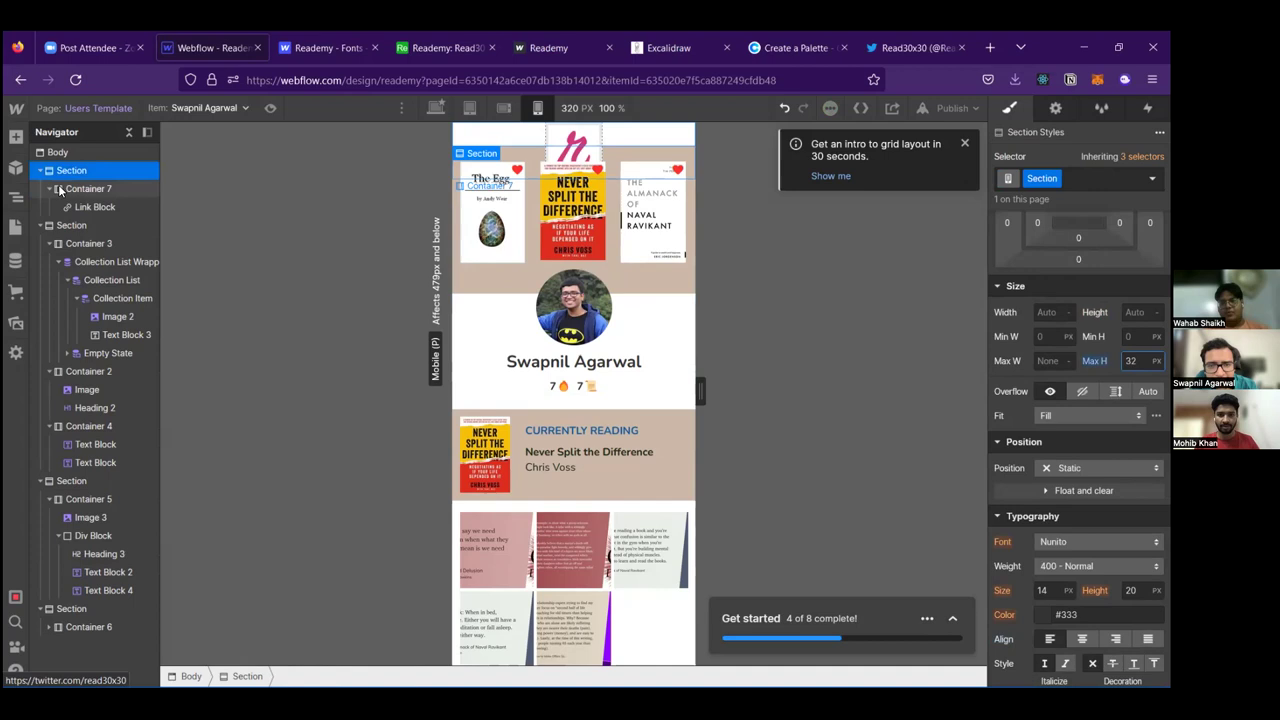
left_click(50, 188)
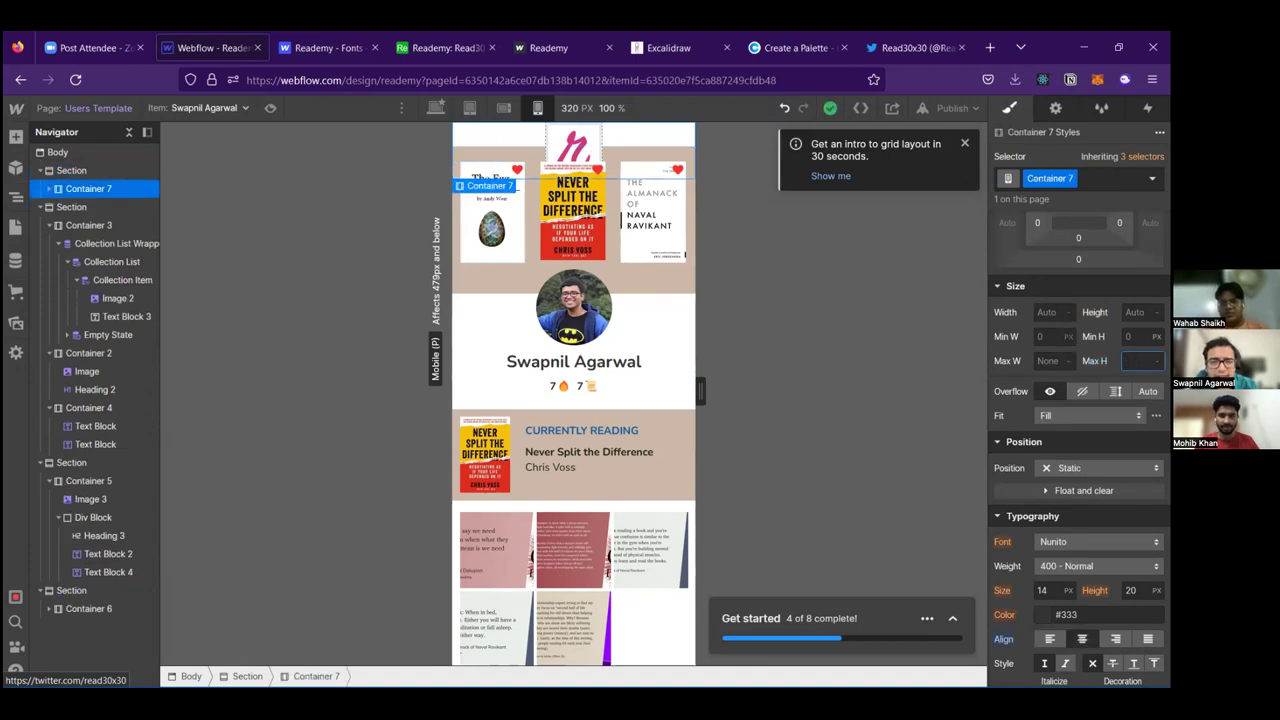
type("100")
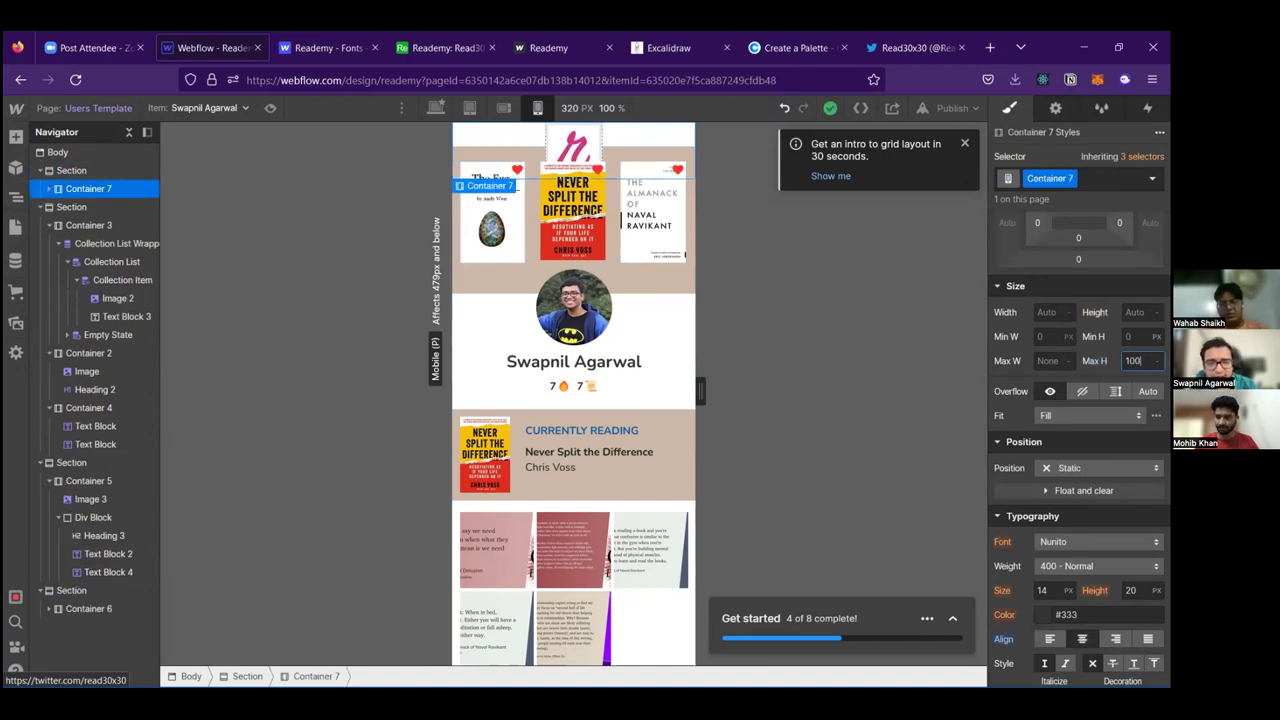
type("%")
key("Return")
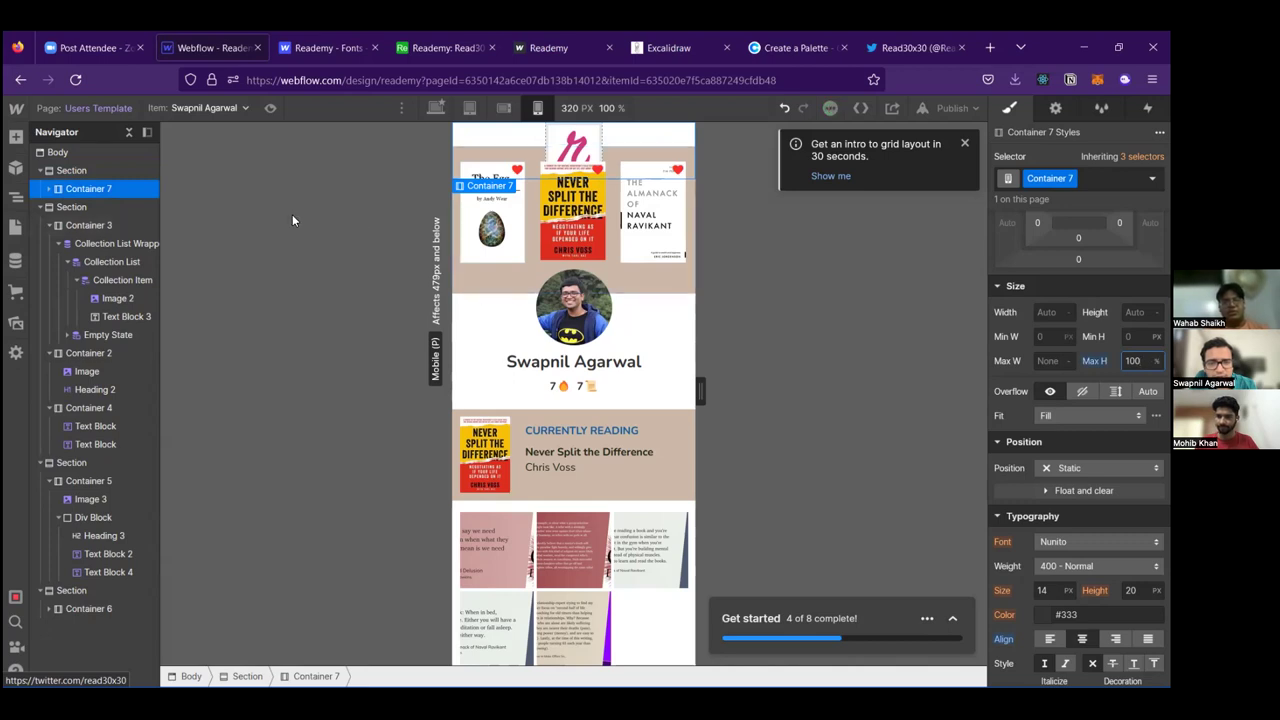
left_click(49, 189)
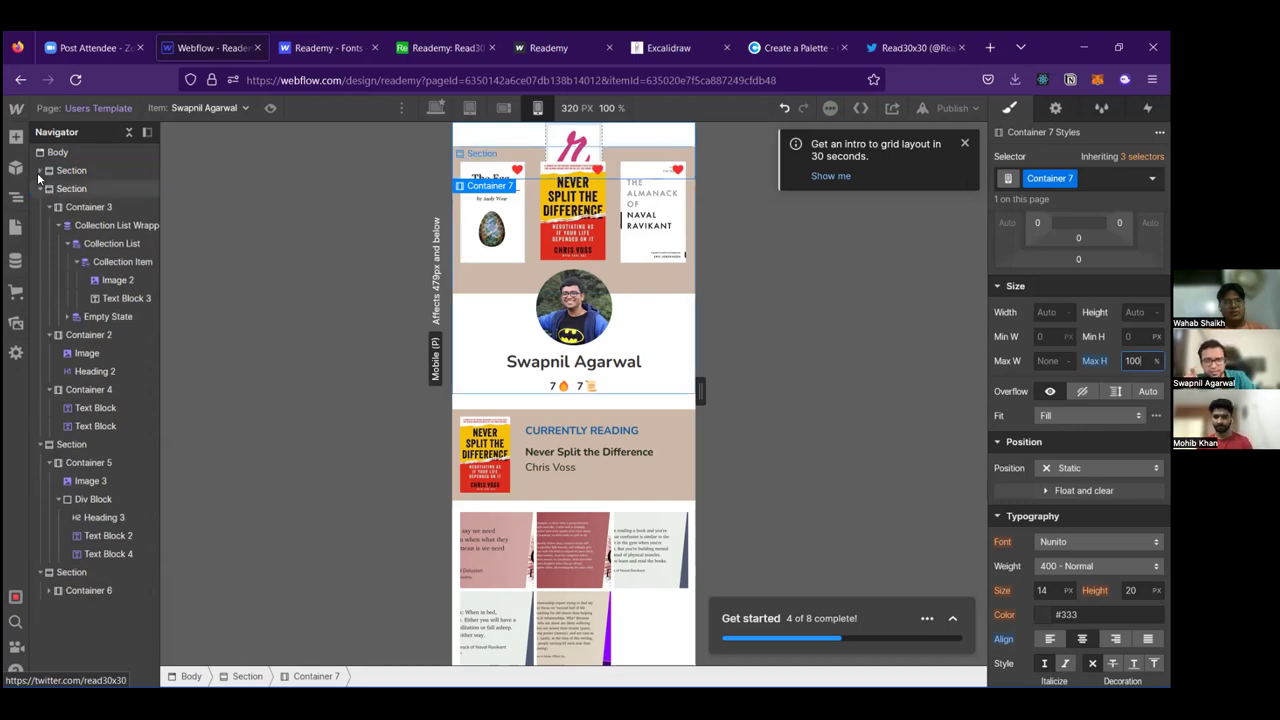
left_click(70, 172)
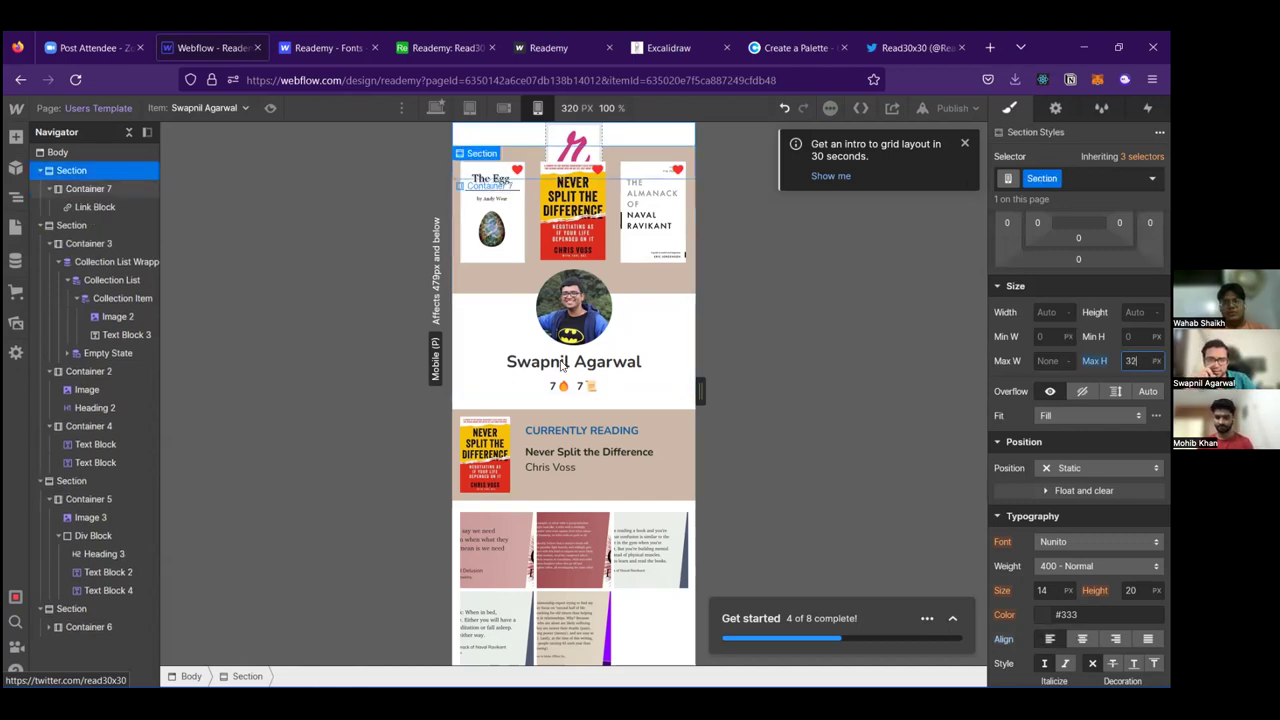
key("BackSpace")
key("BackSpace")
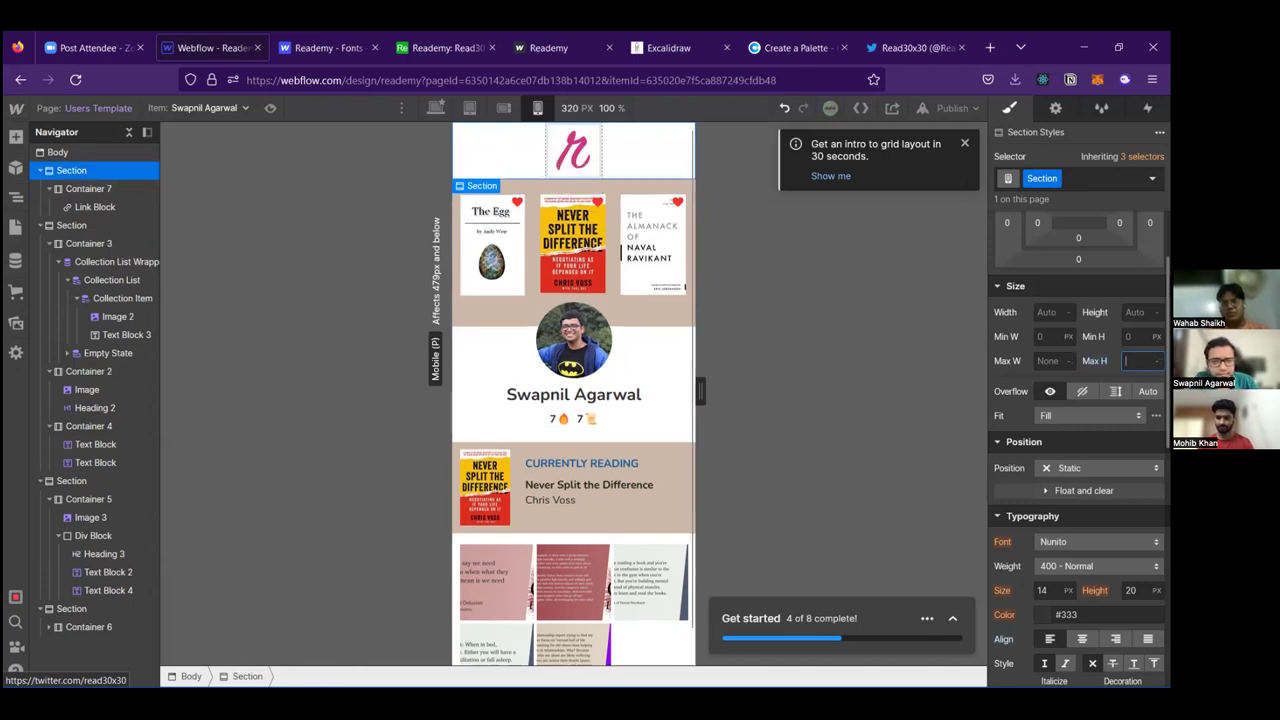
left_click(108, 190)
key("BackSpace")
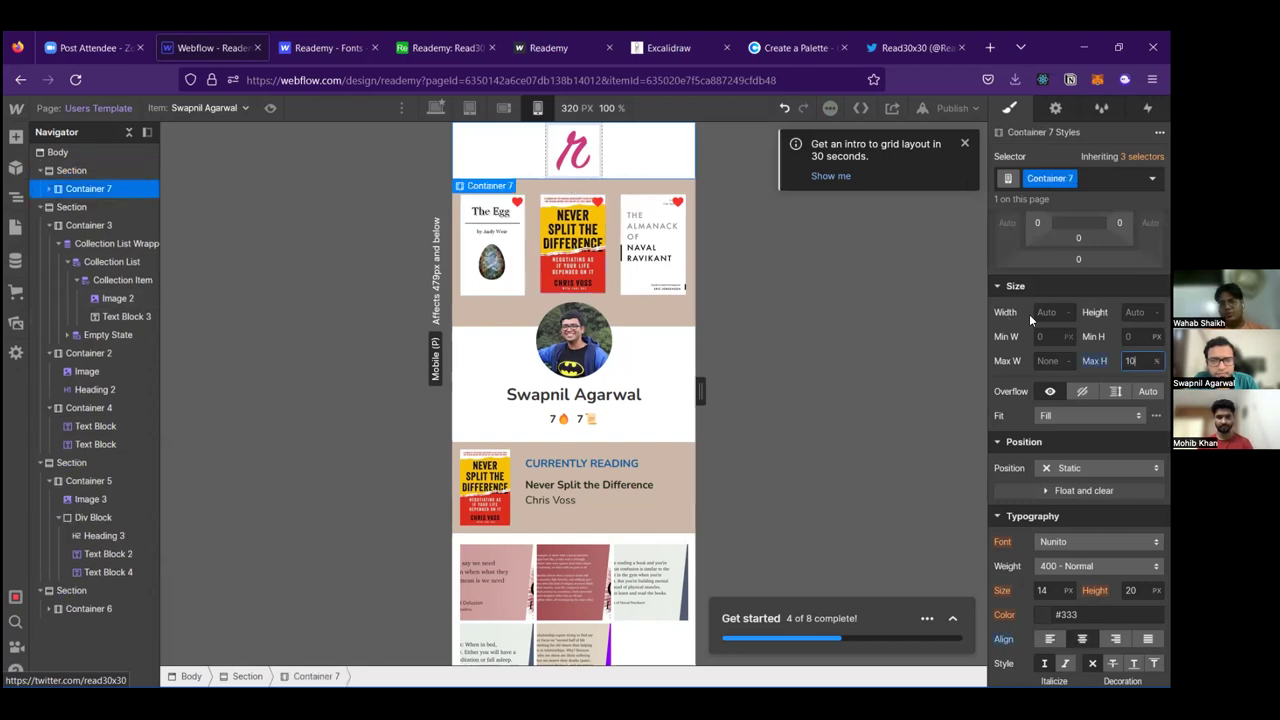
key("BackSpace")
key("BackSpace")
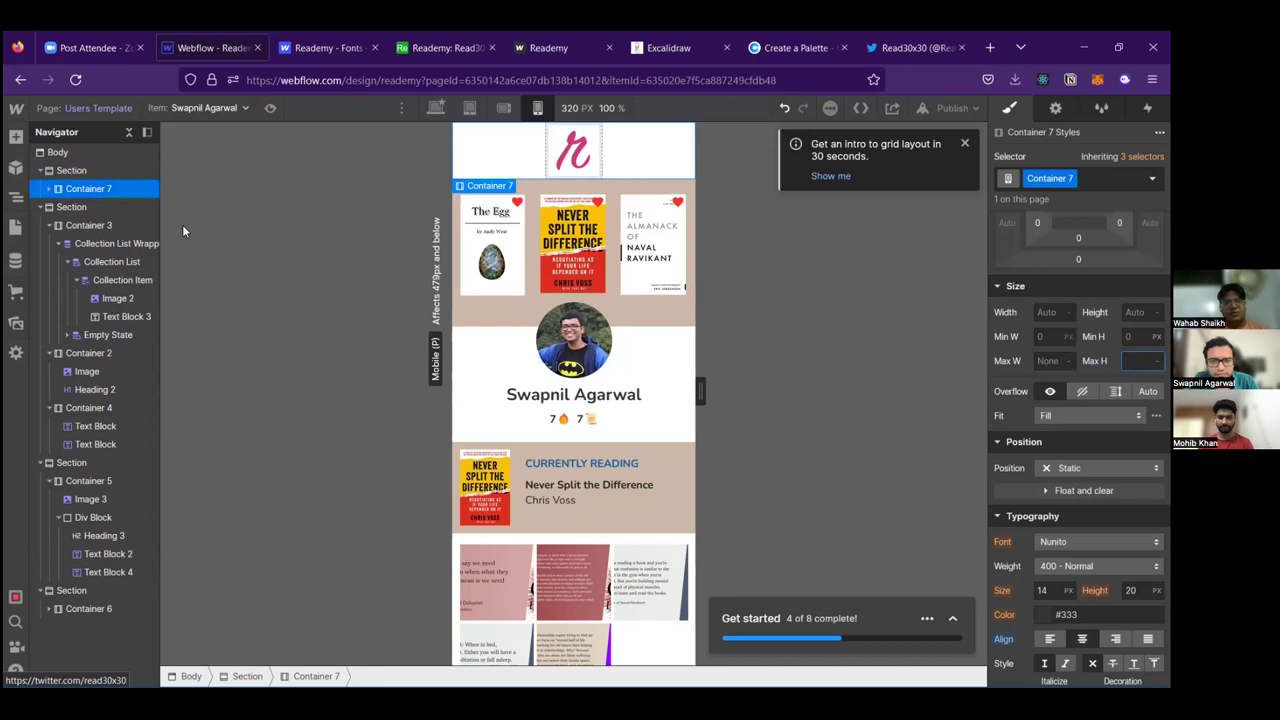
Set the logo Link Block's maximum width and height to 32 px.
left_click(558, 160)
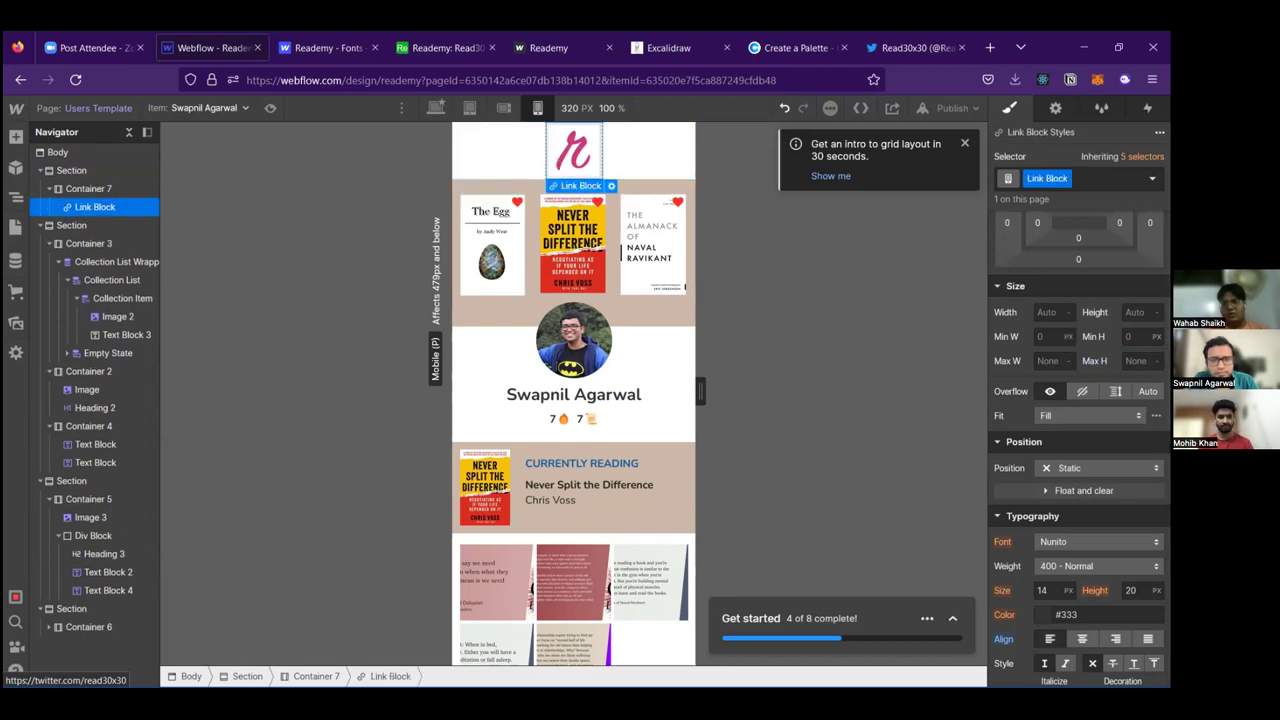
left_click(1138, 361)
type("32")
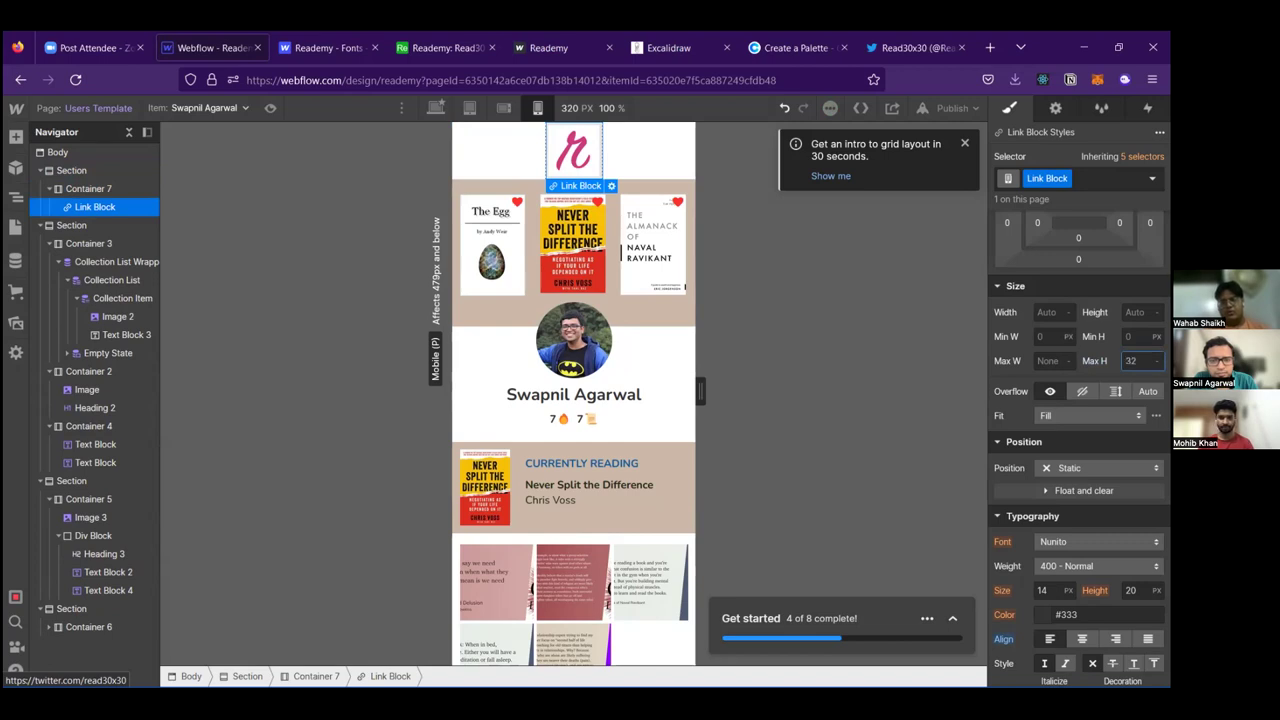
left_click(1048, 361)
type("32")
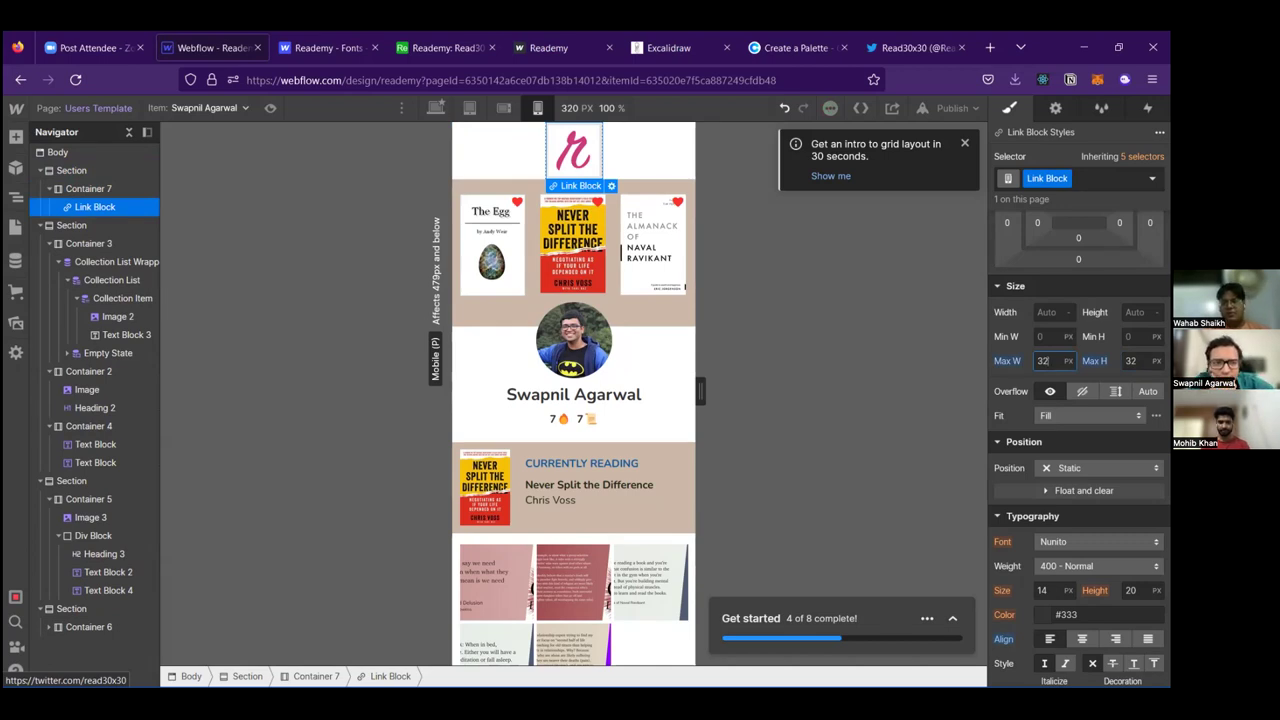
key("BackSpace")
key("BackSpace")
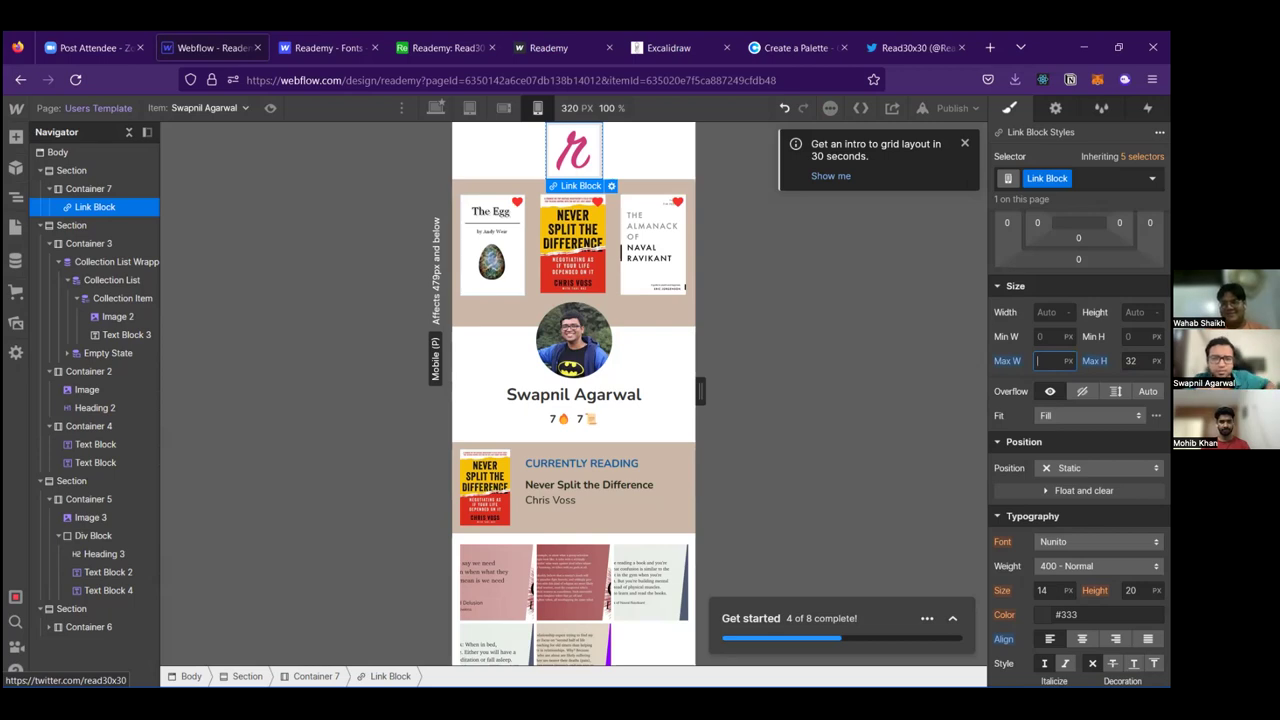
type("32")
key("Tab")
key("BackSpace")
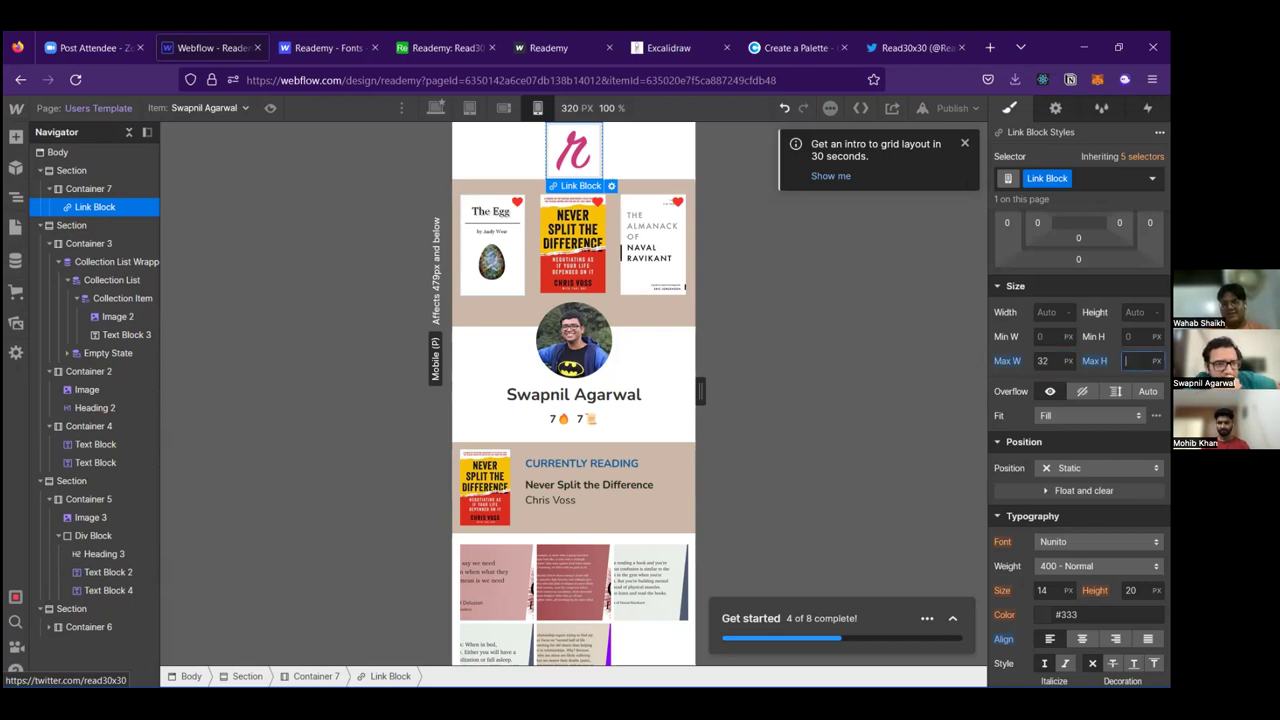
type("32")
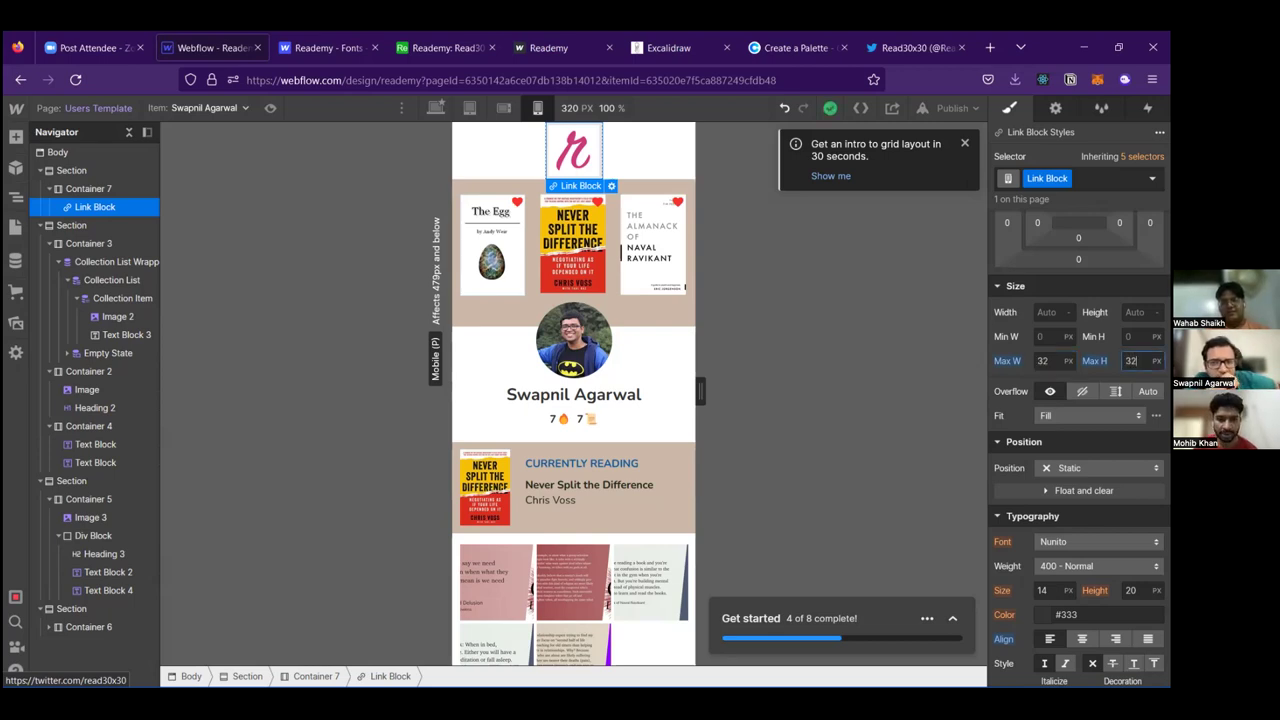
left_click(1043, 360)
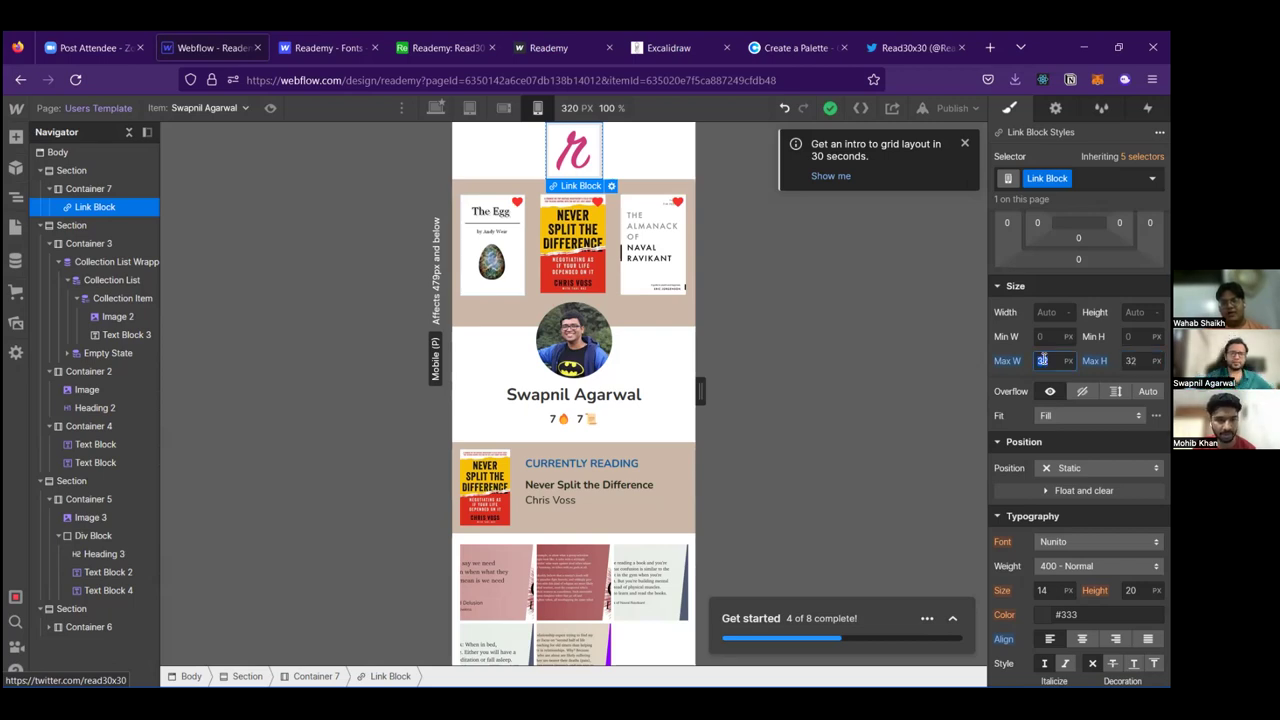
key("Escape")
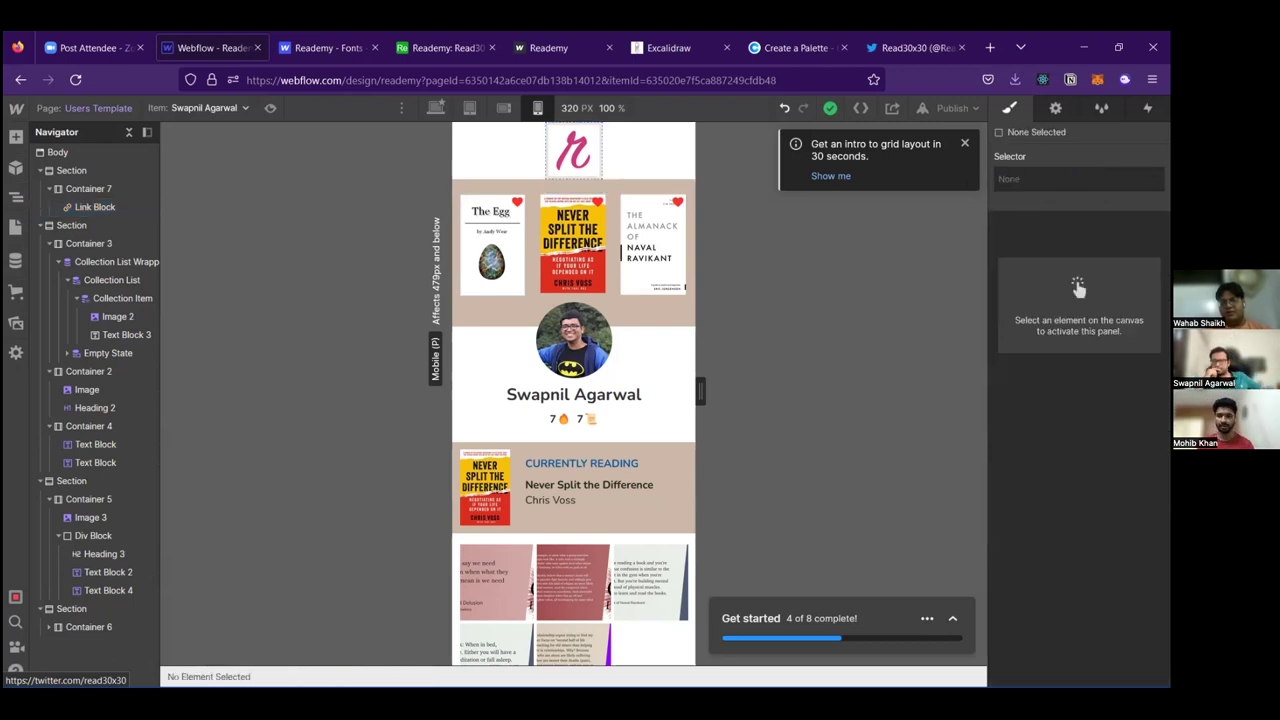
left_click(99, 203)
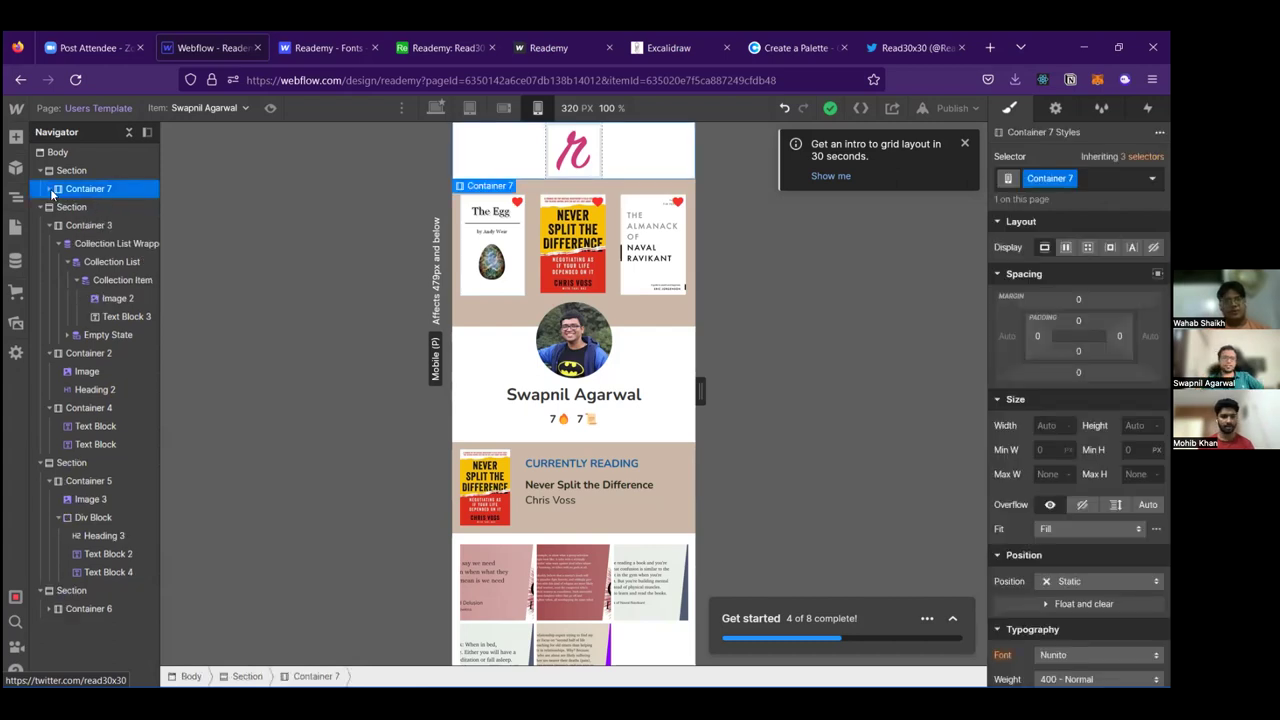
Review the audit's non-descriptive empty link issue on the logo Link Block.
left_click(50, 188)
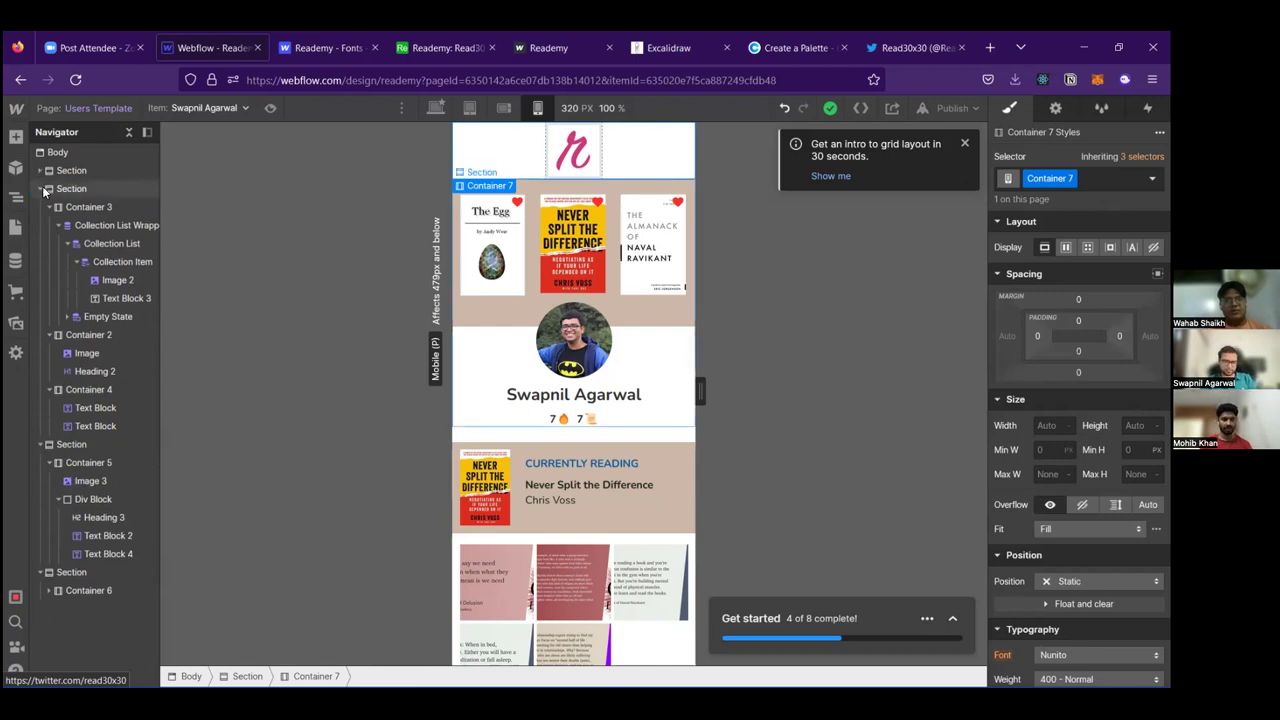
left_click(45, 190)
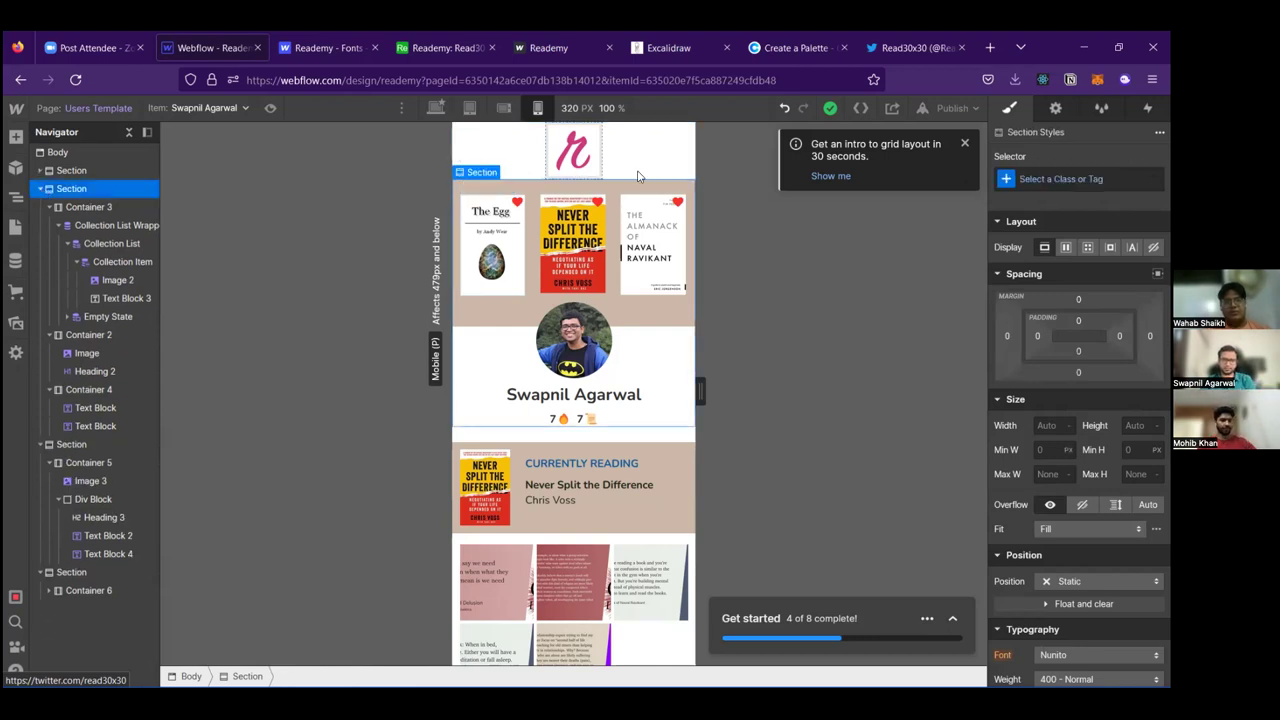
left_click(957, 110)
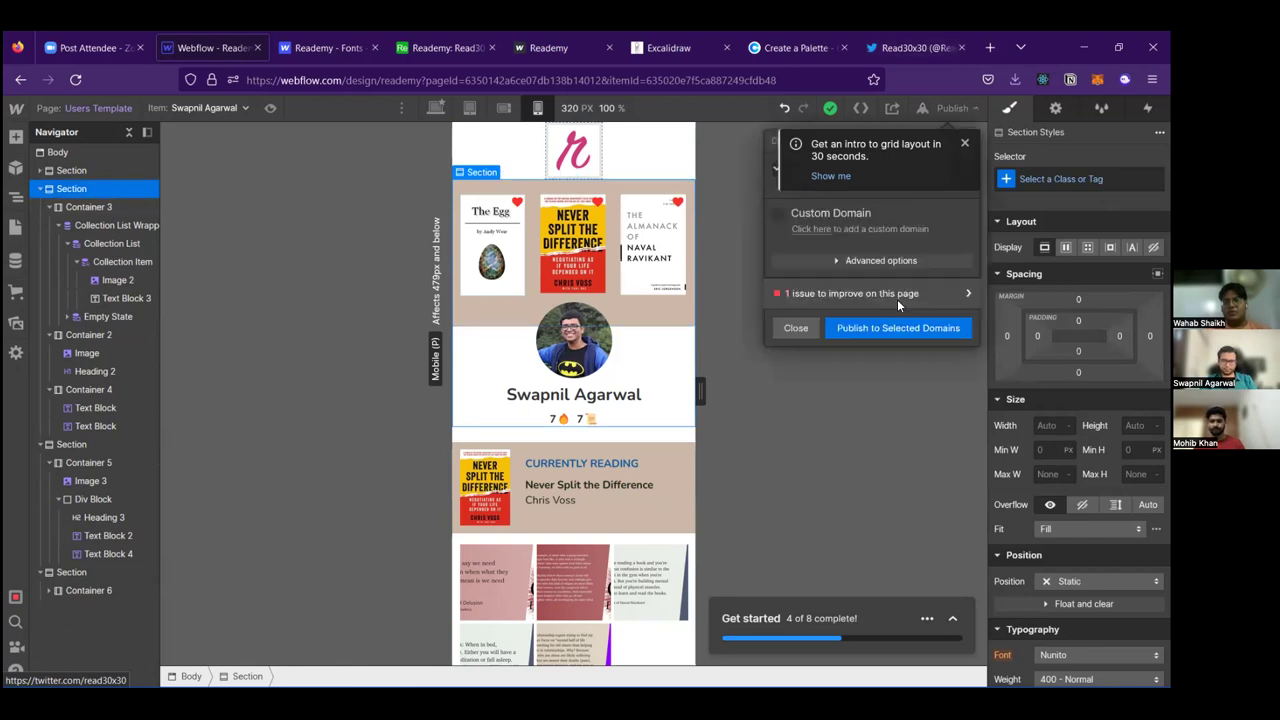
left_click(897, 295)
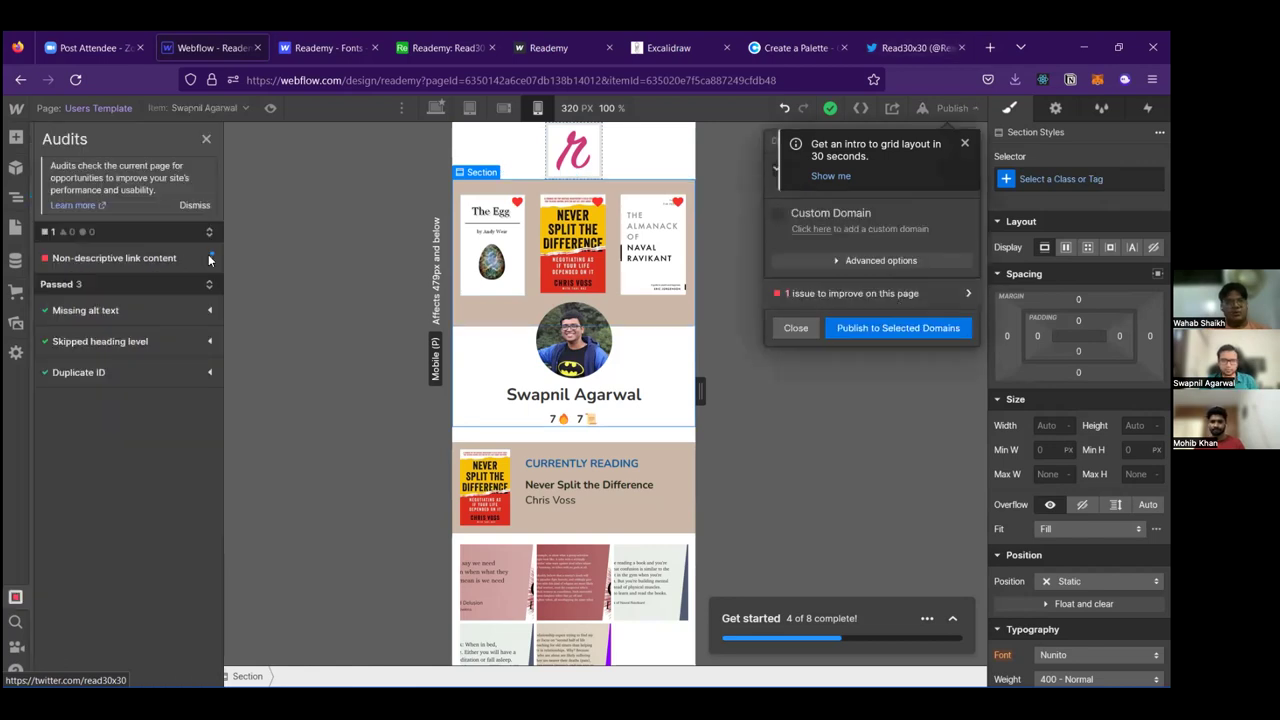
left_click(150, 260)
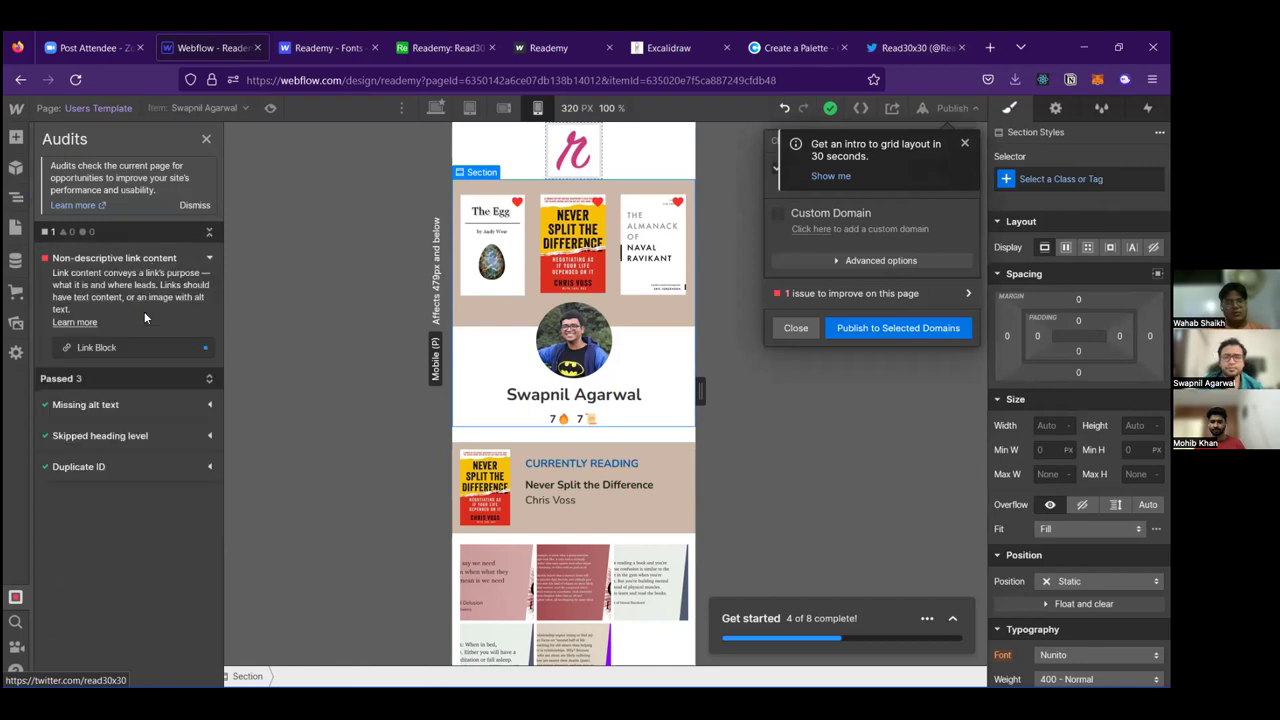
mouse_move(139, 349)
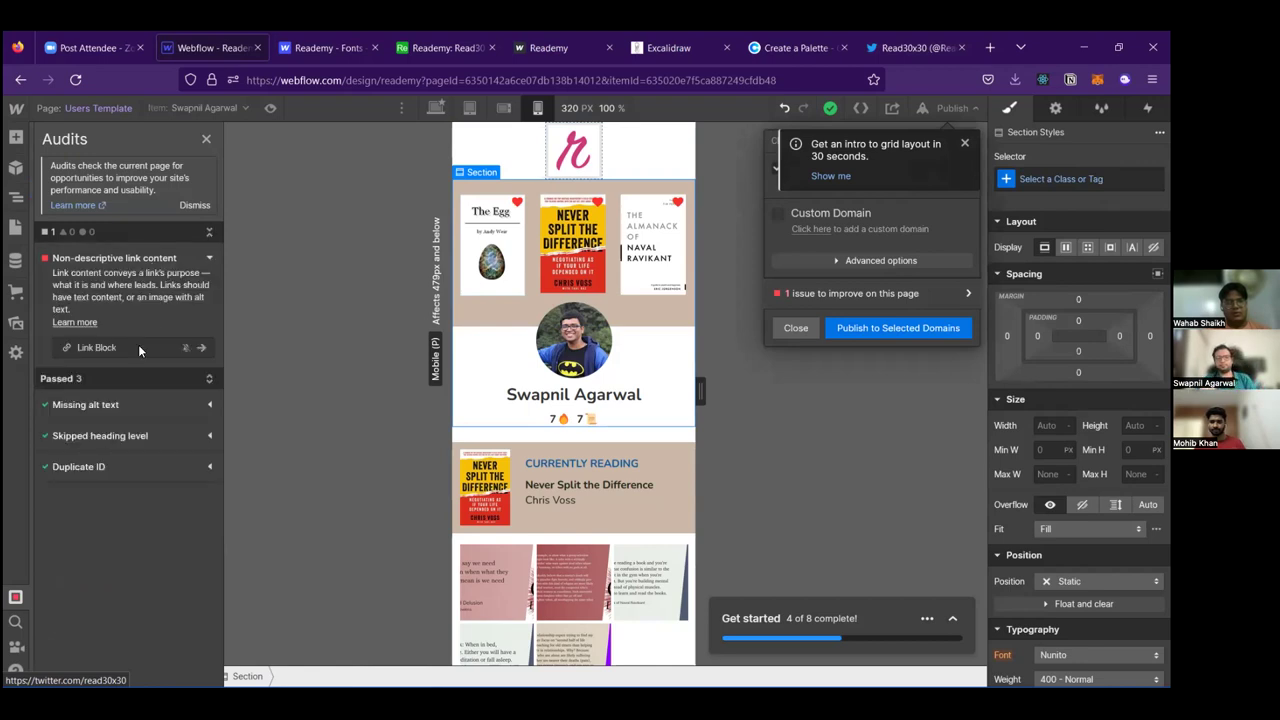
left_click(199, 348)
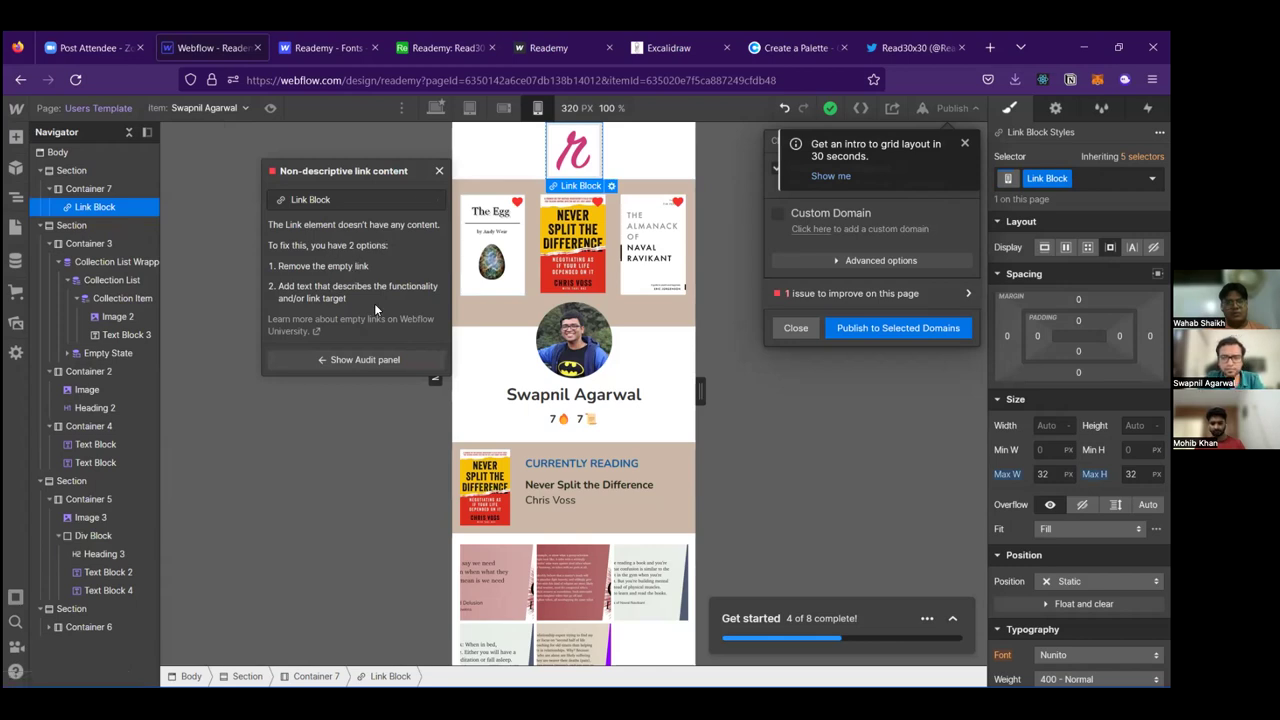
left_click(374, 360)
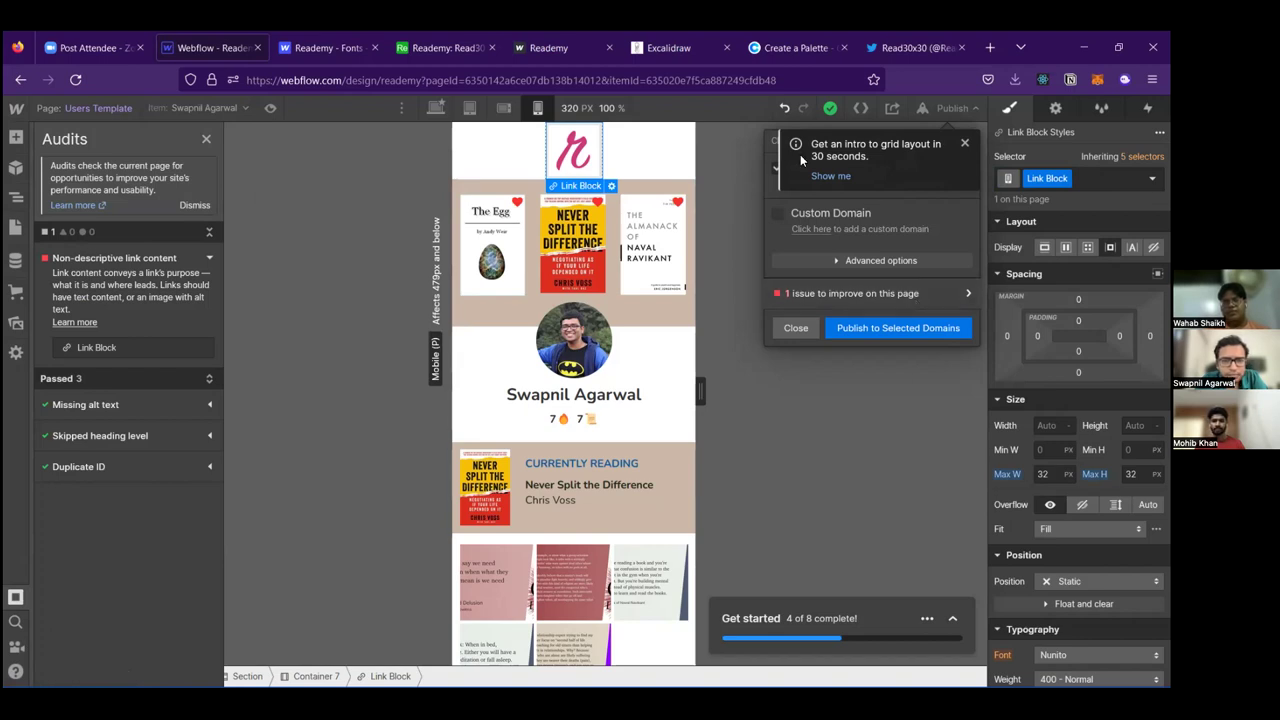
Dismiss the grid layout tip and publish the site to reademy.webflow.io.
left_click(964, 143)
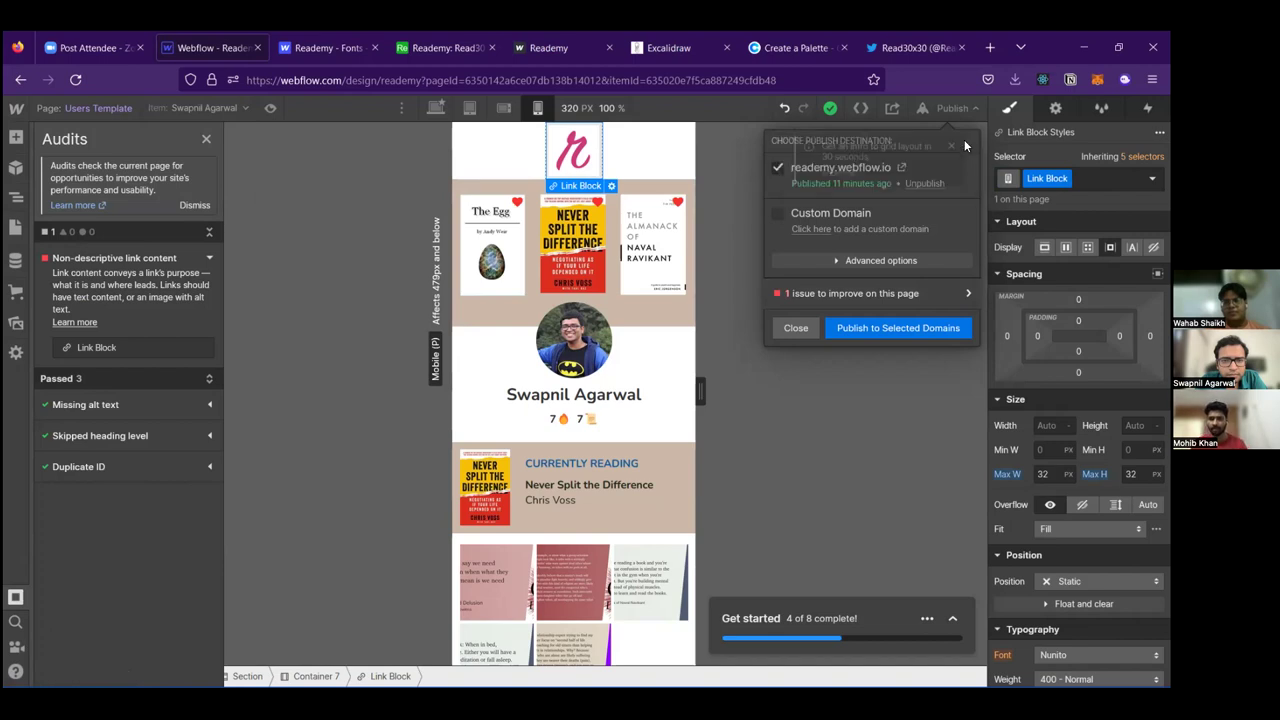
left_click(953, 334)
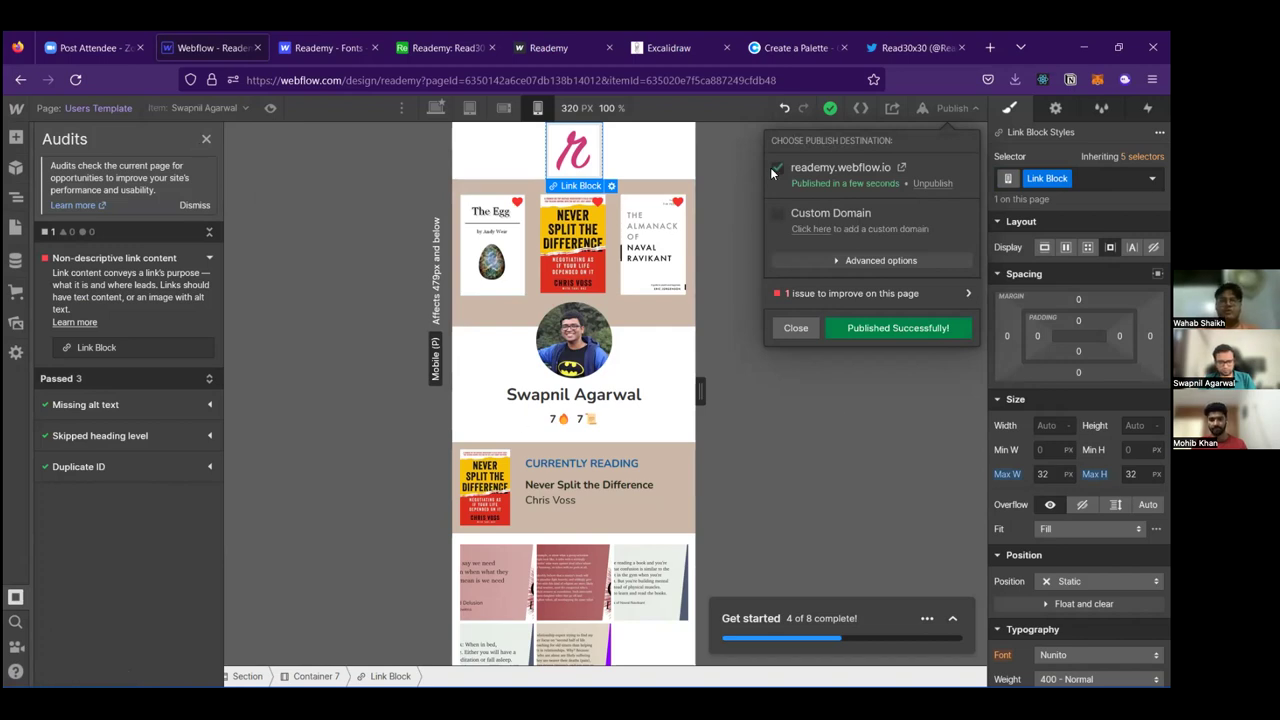
left_click(749, 222)
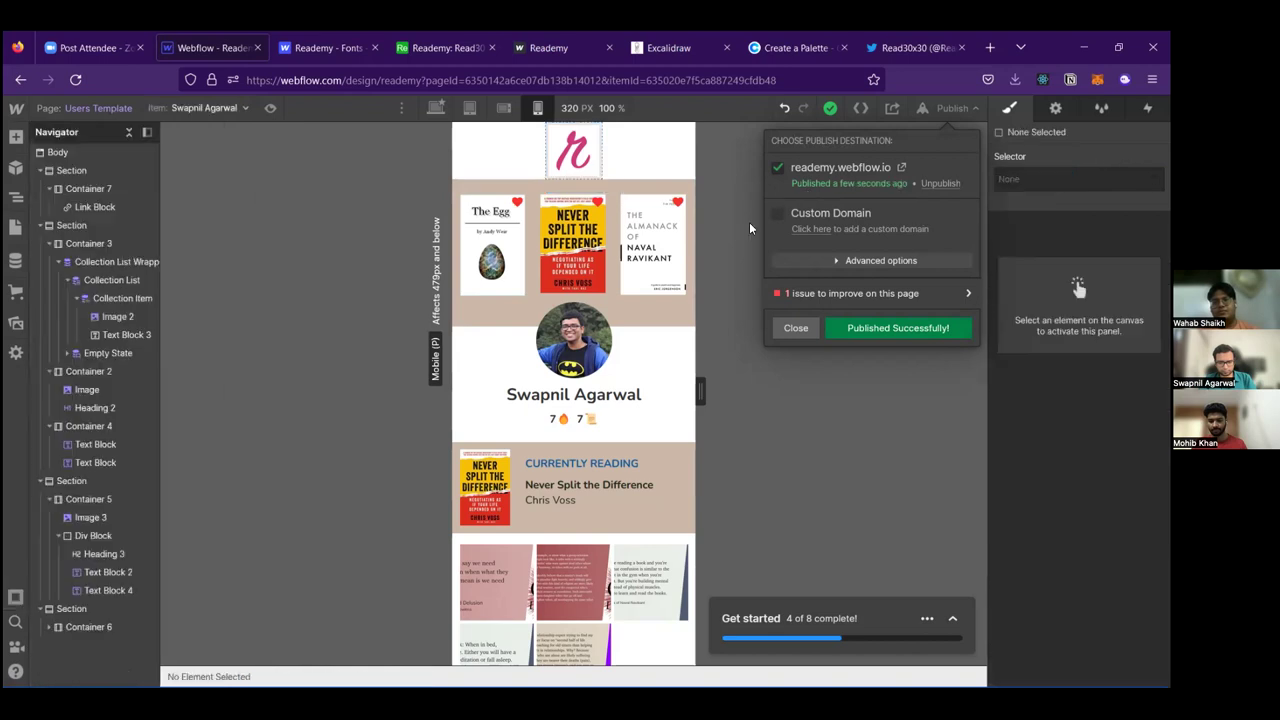
left_click(744, 231)
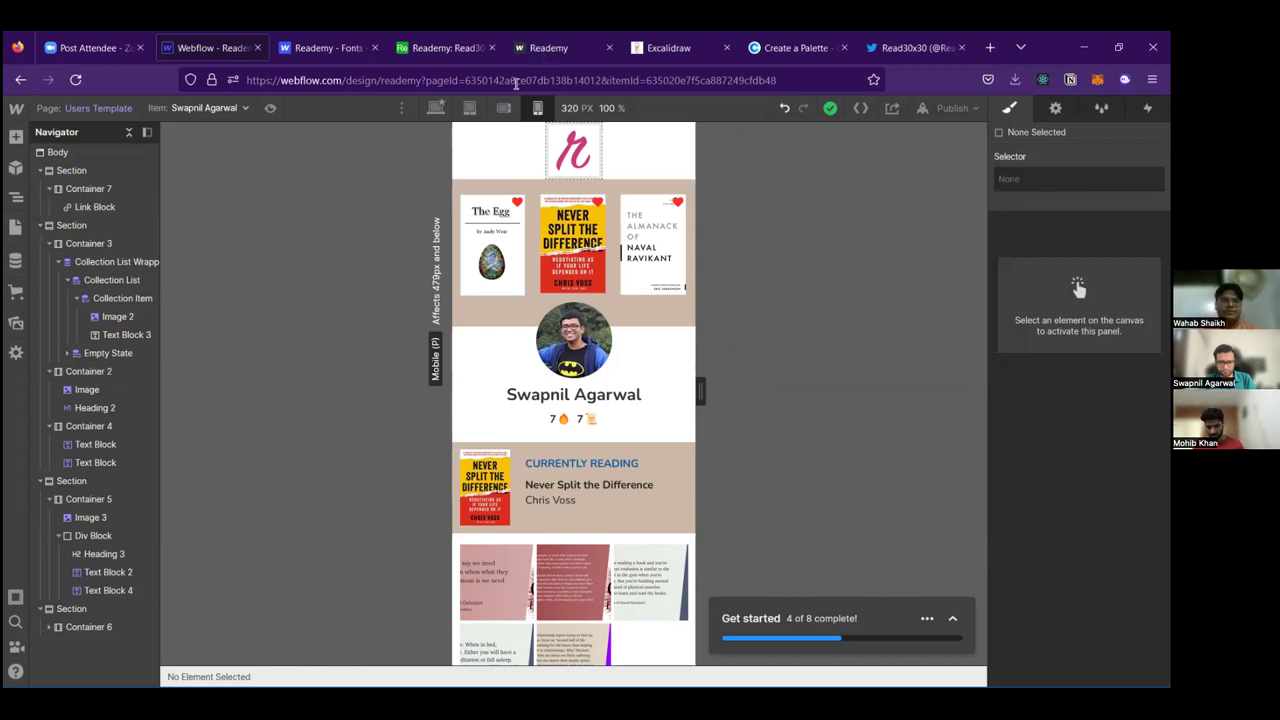
key("ctrl+5")
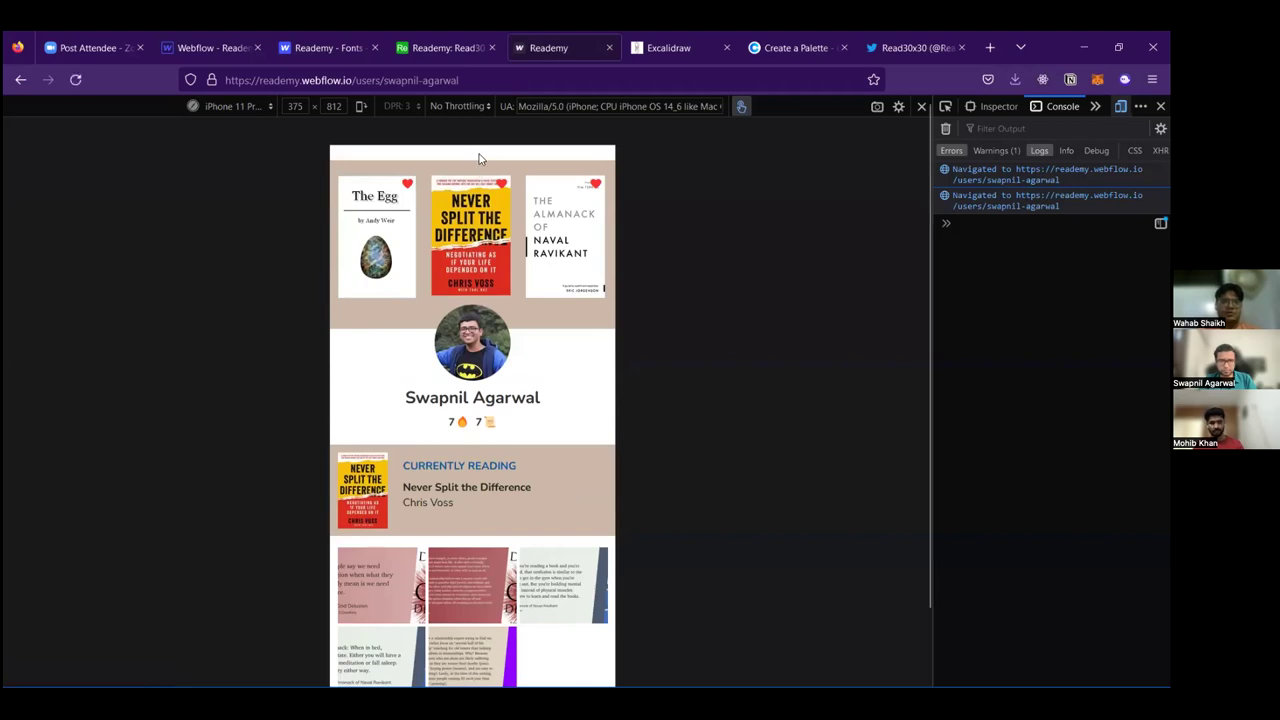
left_click(458, 30)
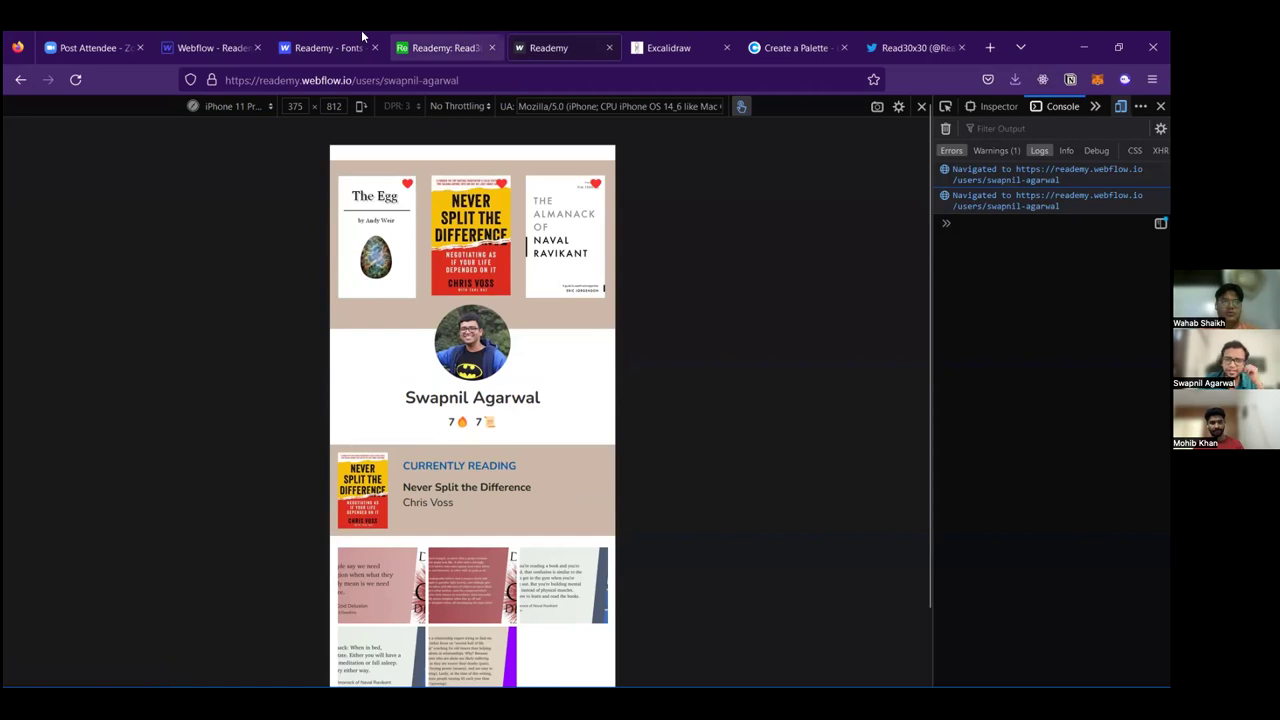
left_click(360, 30)
left_click(215, 47)
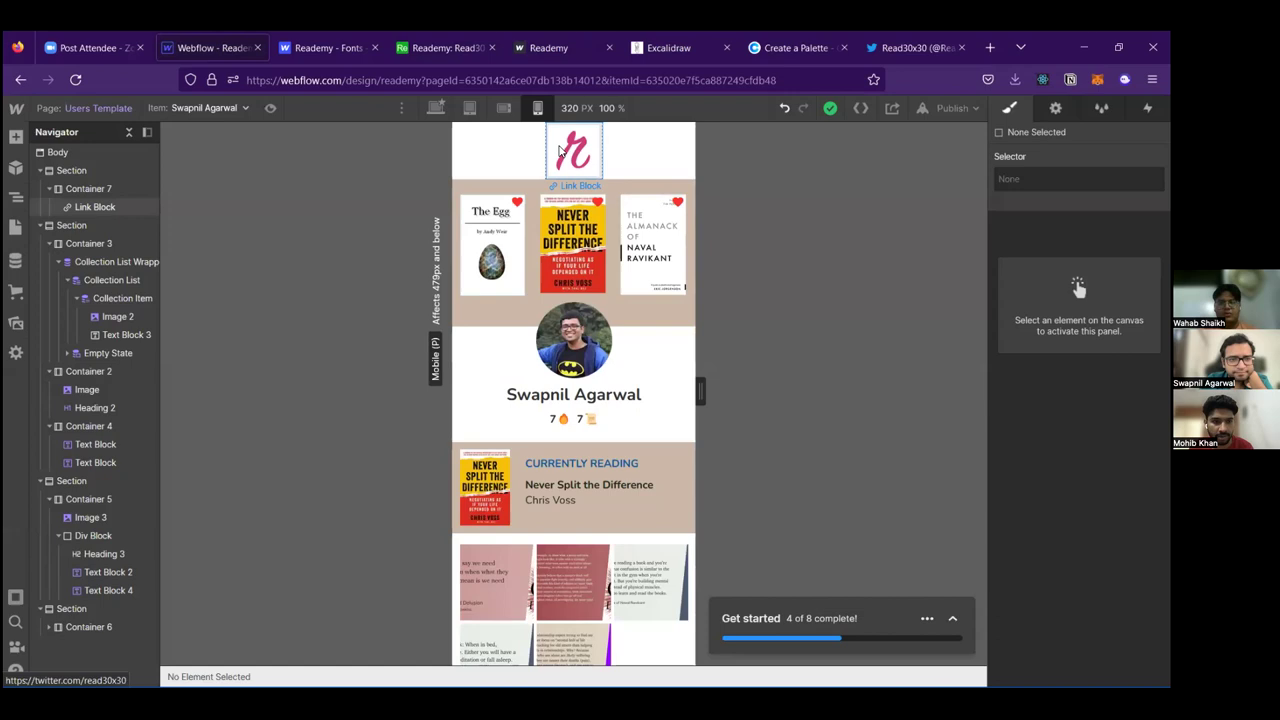
Reset the logo Link Block's max width and height to None and republish the site.
left_click(560, 150)
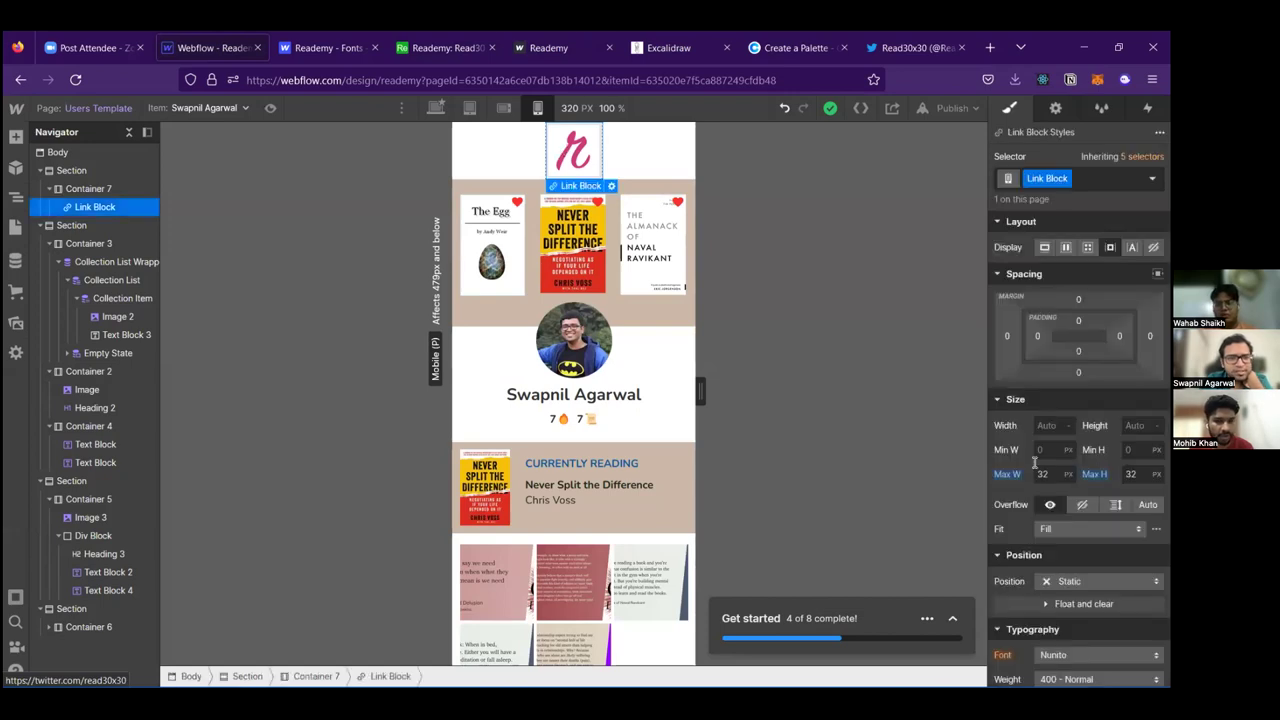
left_click(1043, 473)
key("BackSpace")
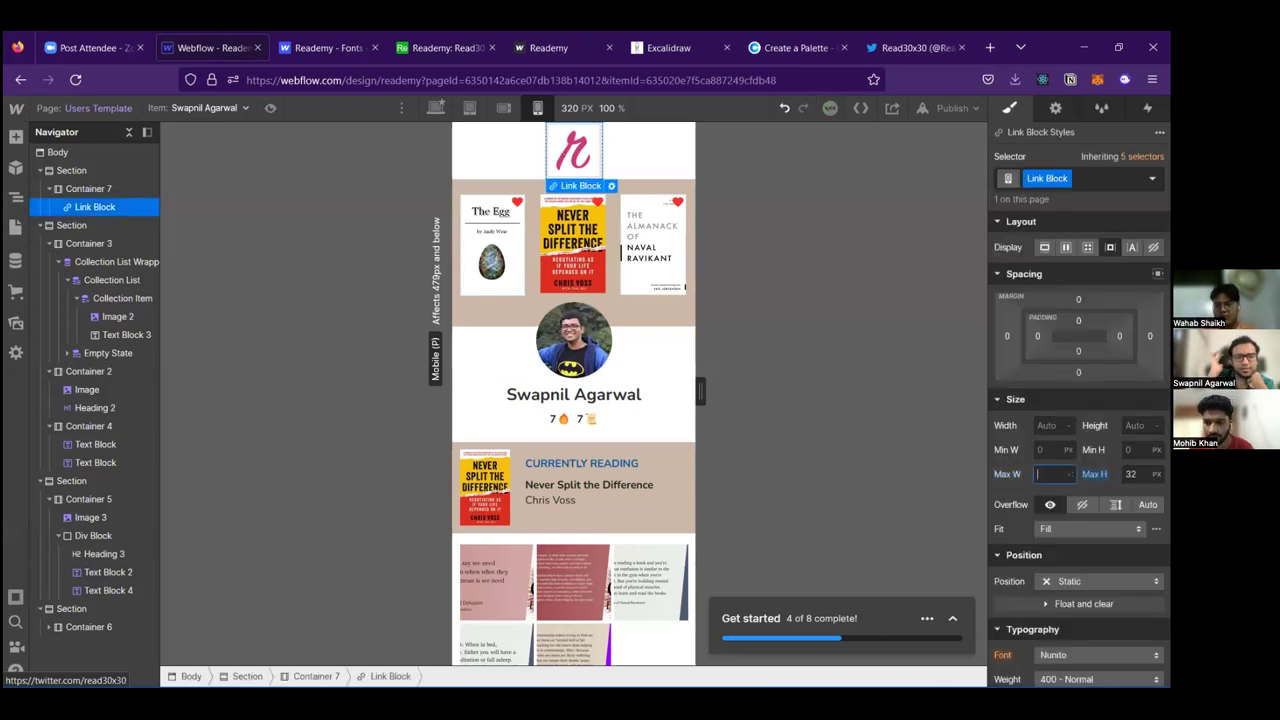
key("Tab")
key("BackSpace")
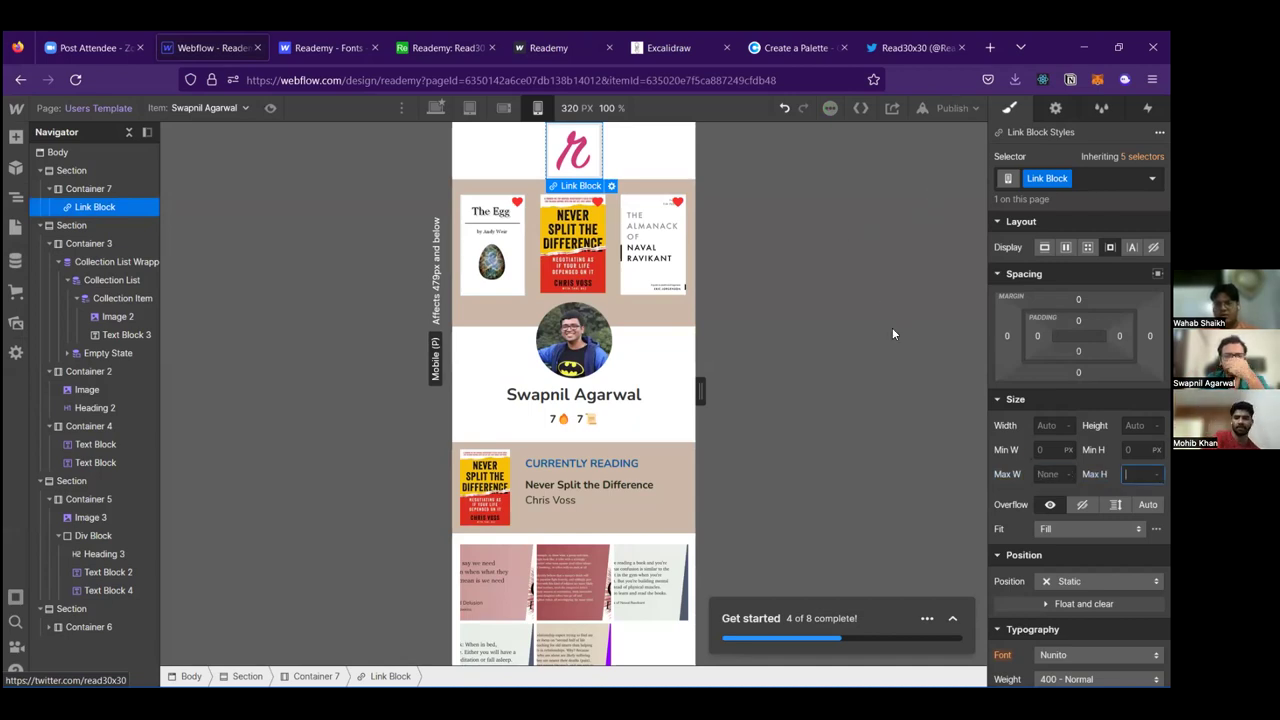
key("shift+p")
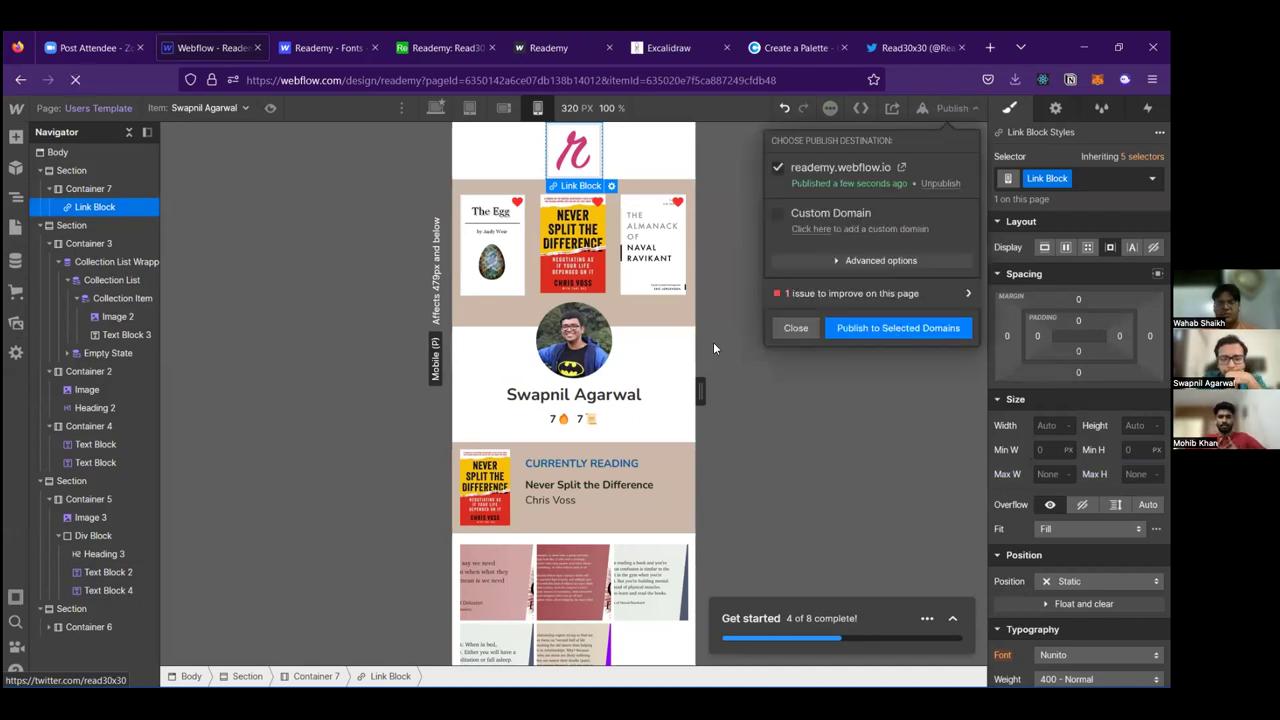
left_click(893, 330)
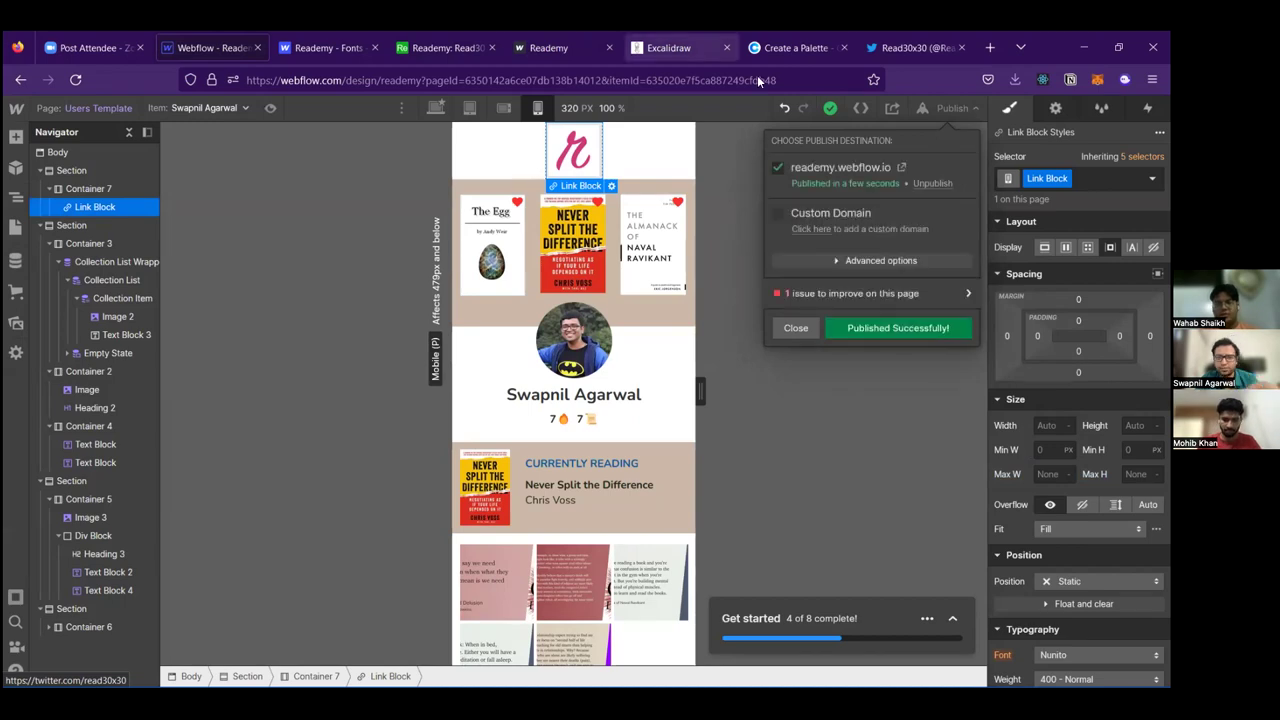
Reload the live Reademy profile page, then delete the logo Link Block in Webflow.
left_click(586, 45)
left_click(513, 79)
key("Return")
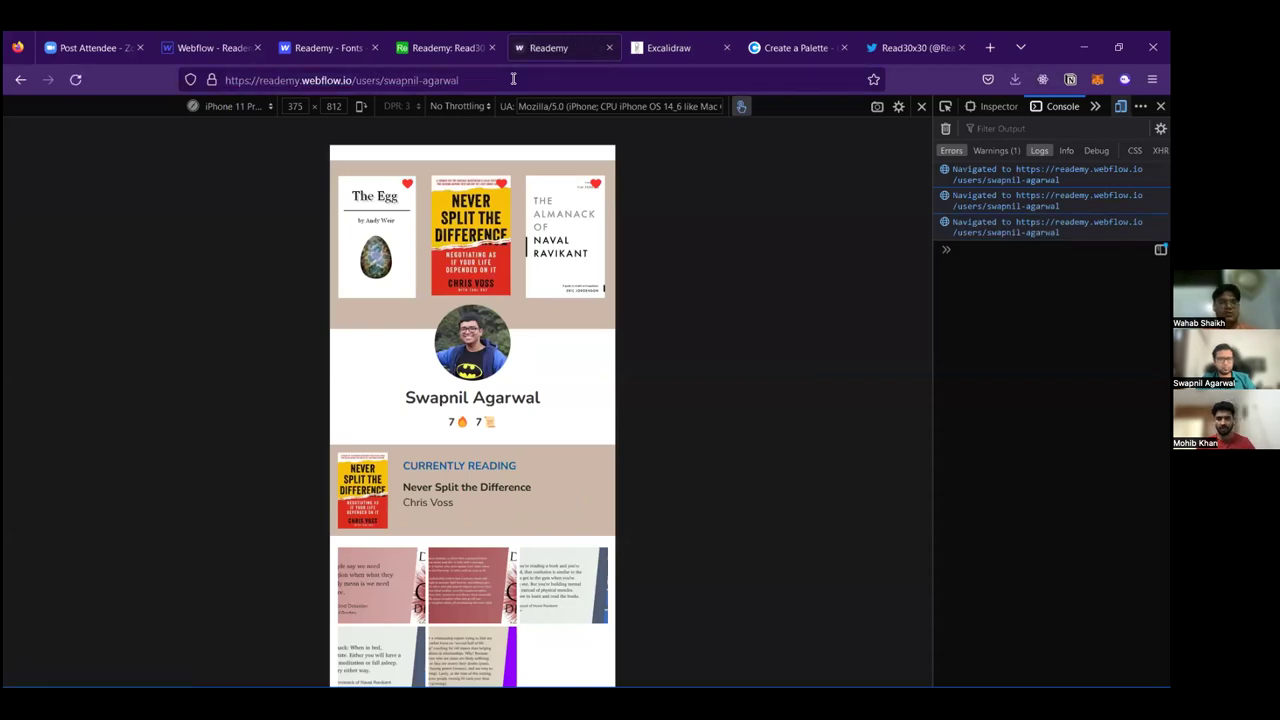
key("ctrl+r")
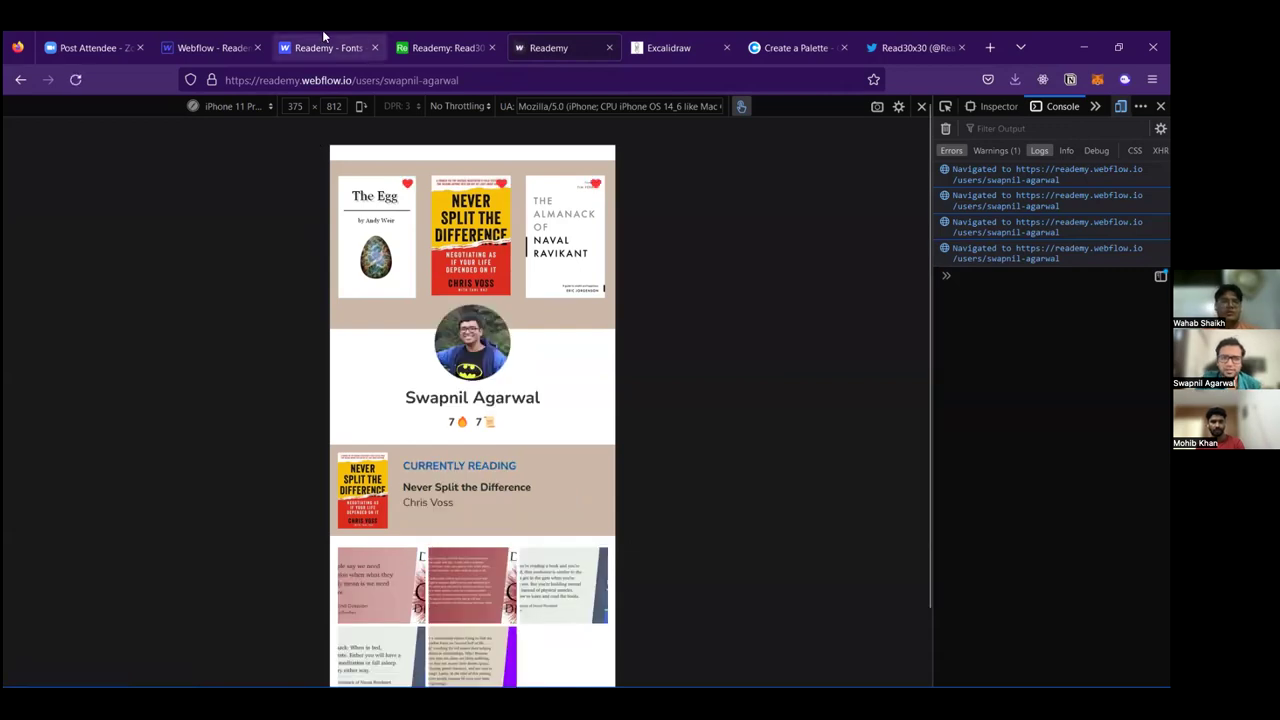
left_click(208, 37)
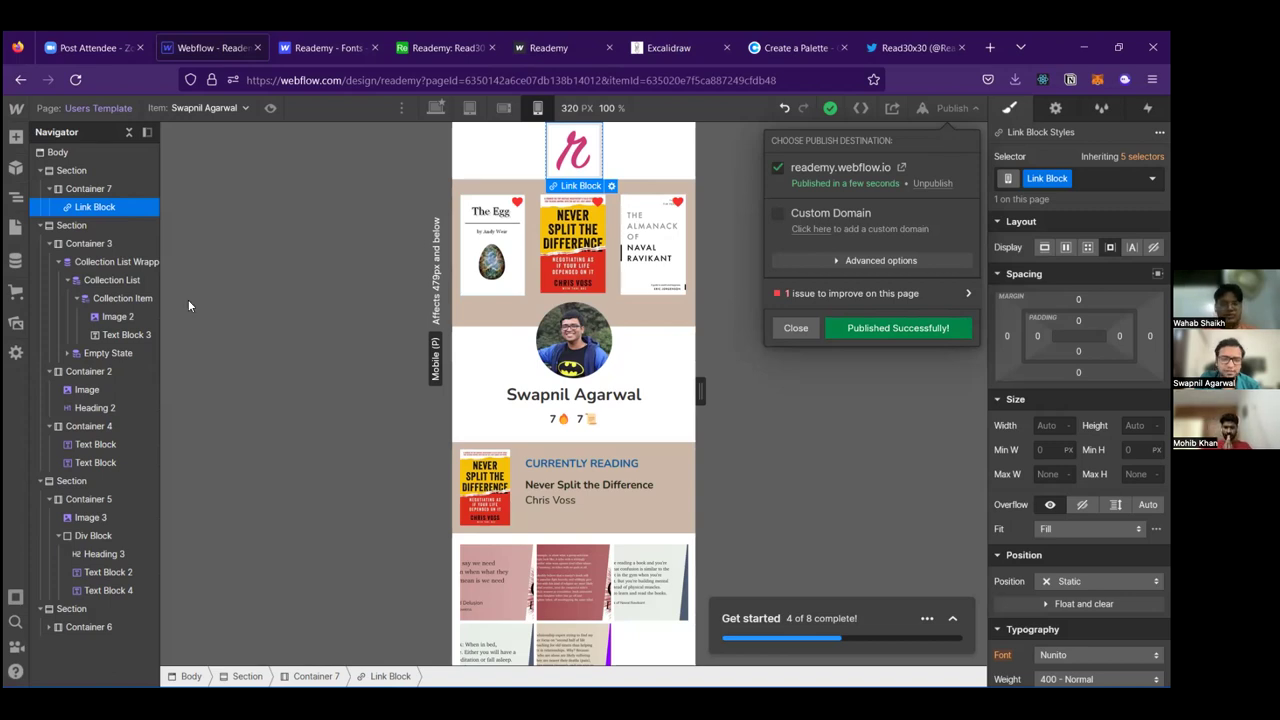
key("Delete")
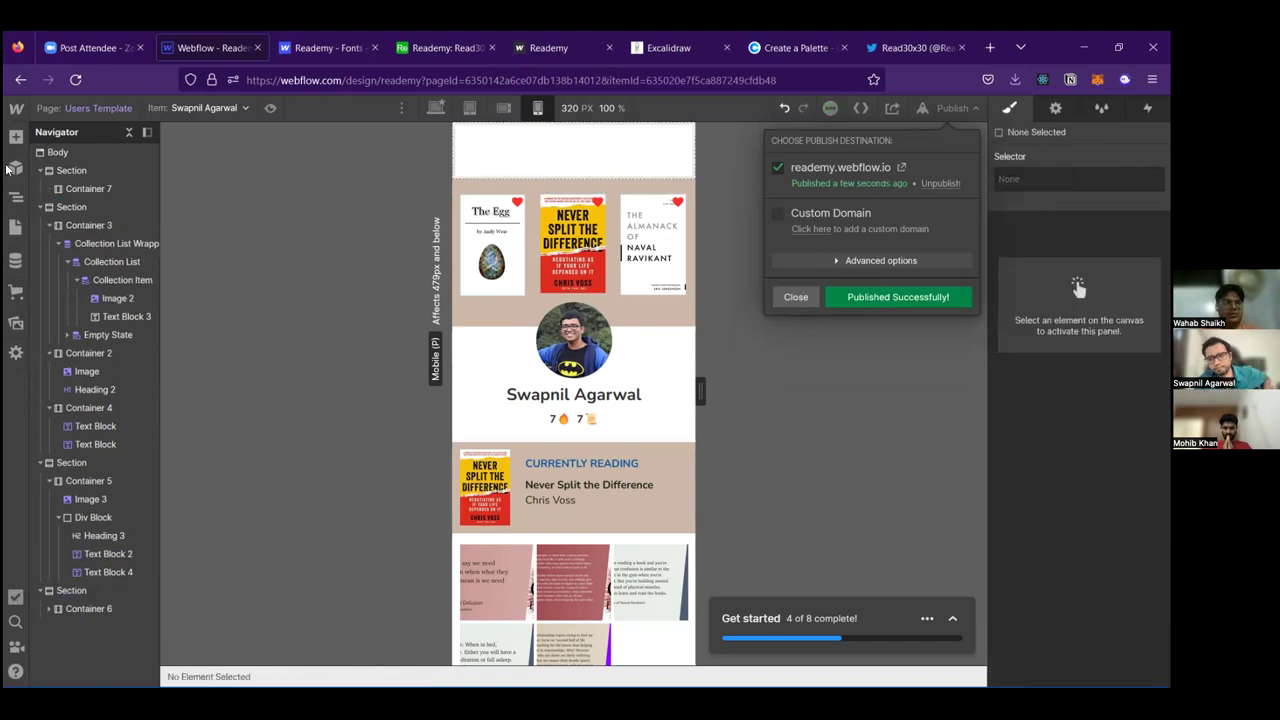
Add a Link Block pointing to the project's Twitter page and nest it inside Container 7.
key("Escape")
left_click(15, 138)
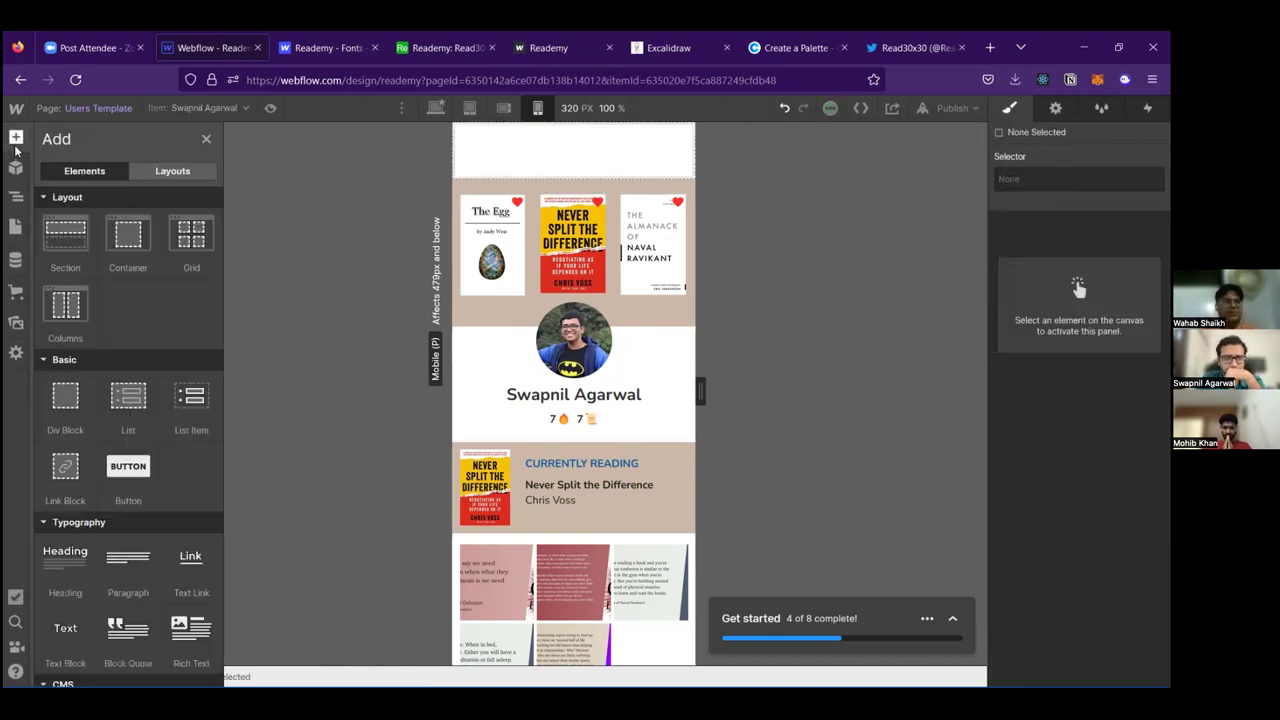
left_click(65, 470)
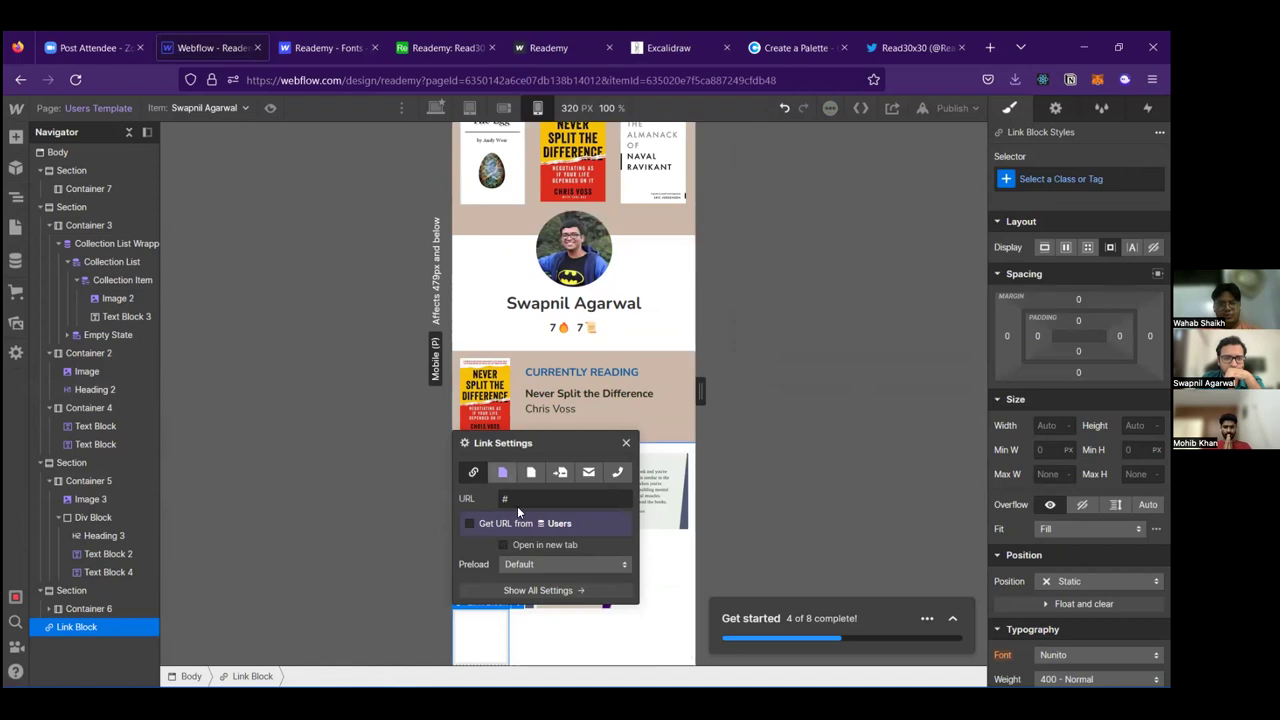
left_click(516, 499)
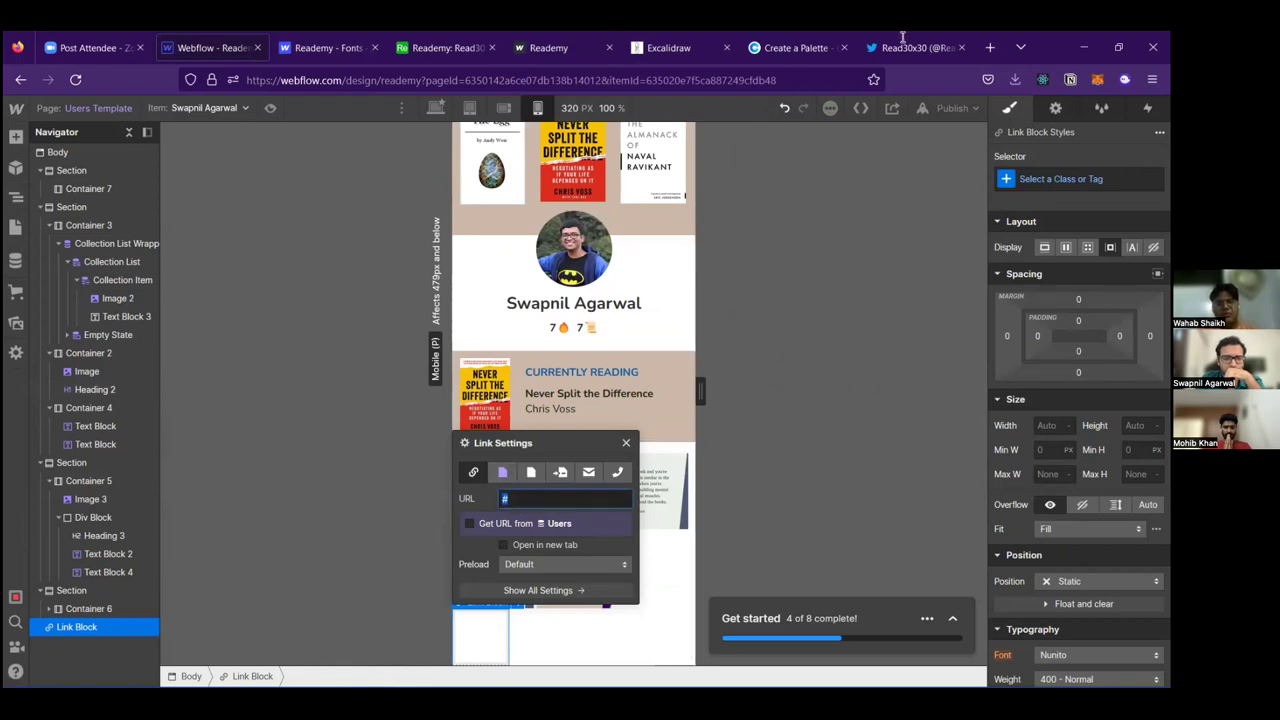
type("https://twitter.com/read30x30")
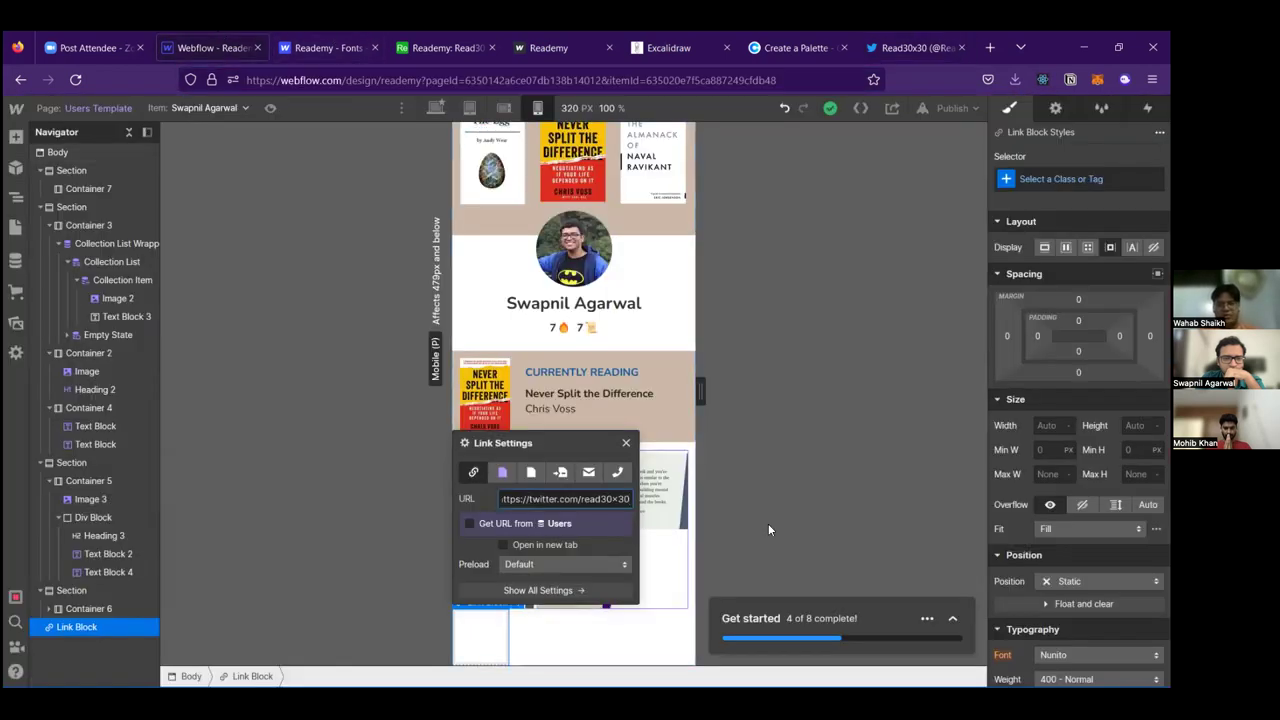
left_click(625, 444)
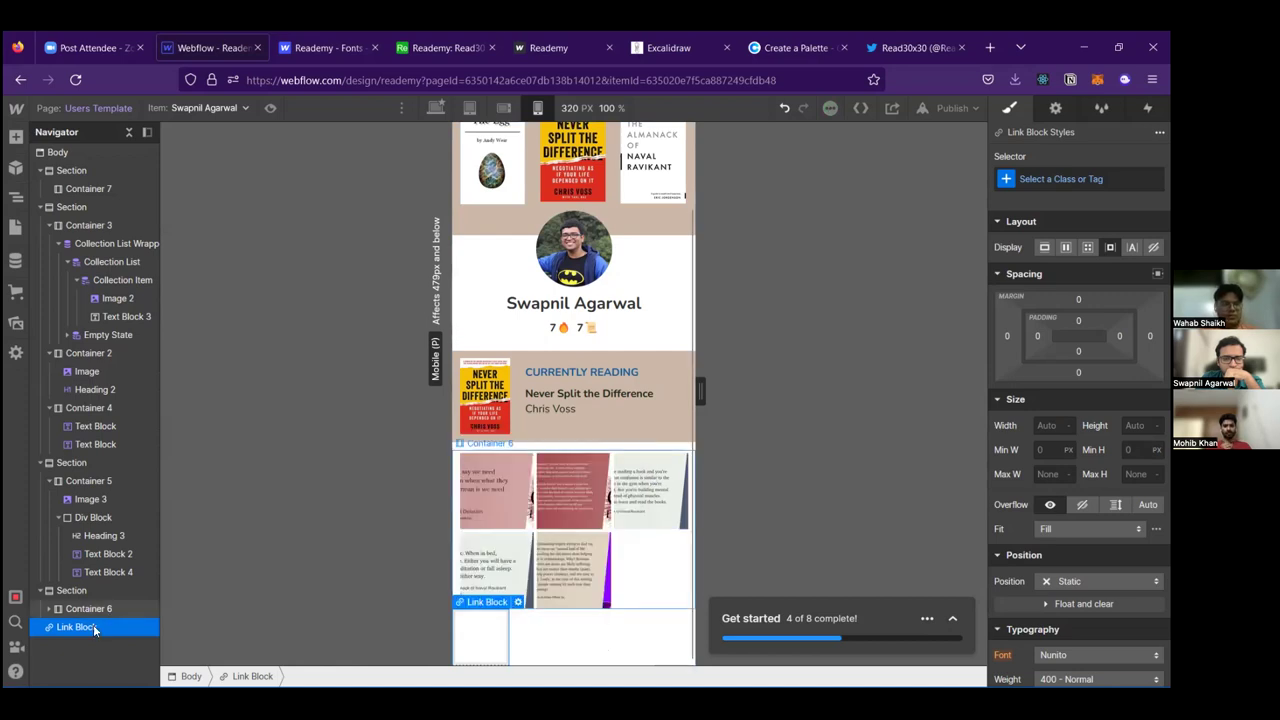
left_click_drag(143, 243, 102, 190)
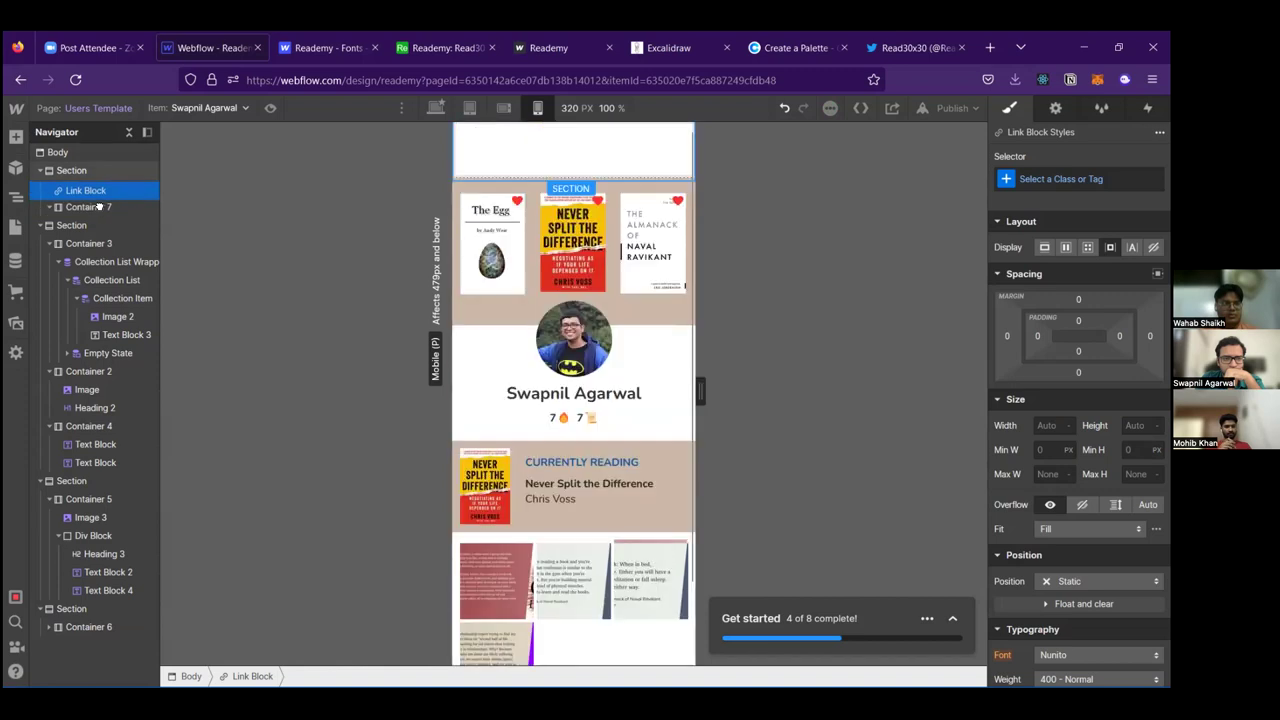
left_click_drag(100, 209, 108, 209)
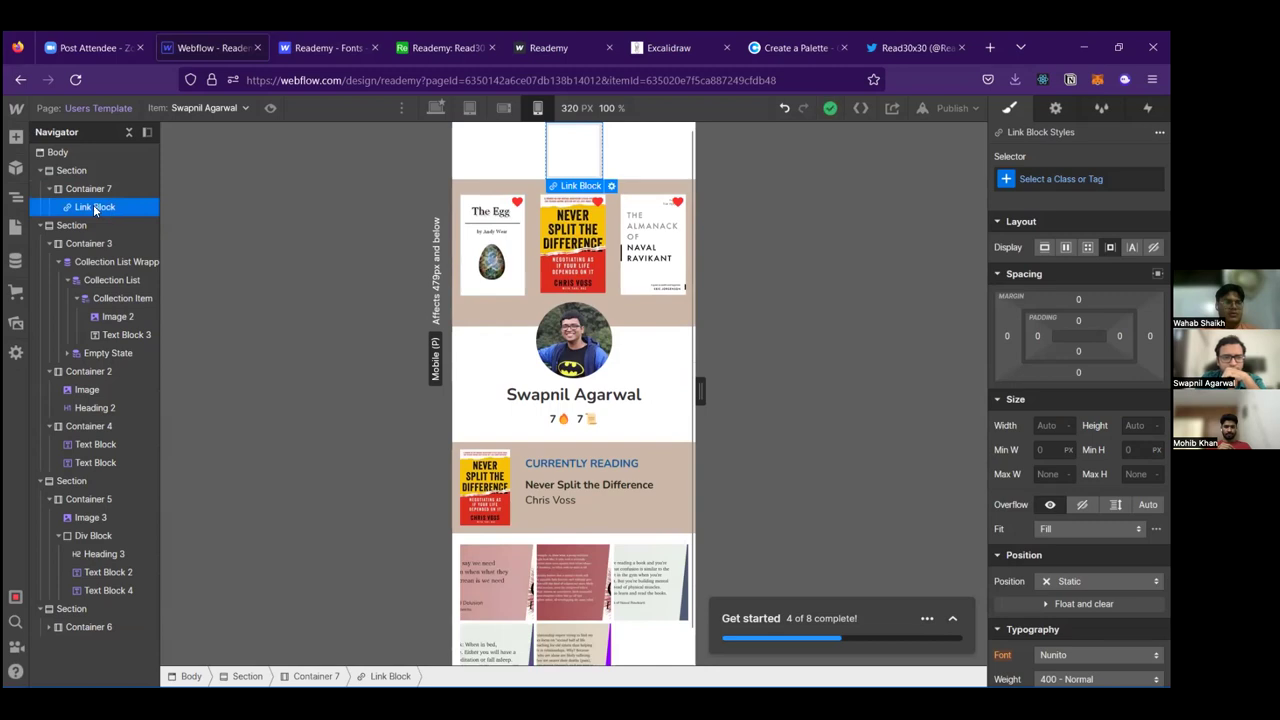
Place an Image inside the link block showing reademy.png from Assets.
left_click(15, 138)
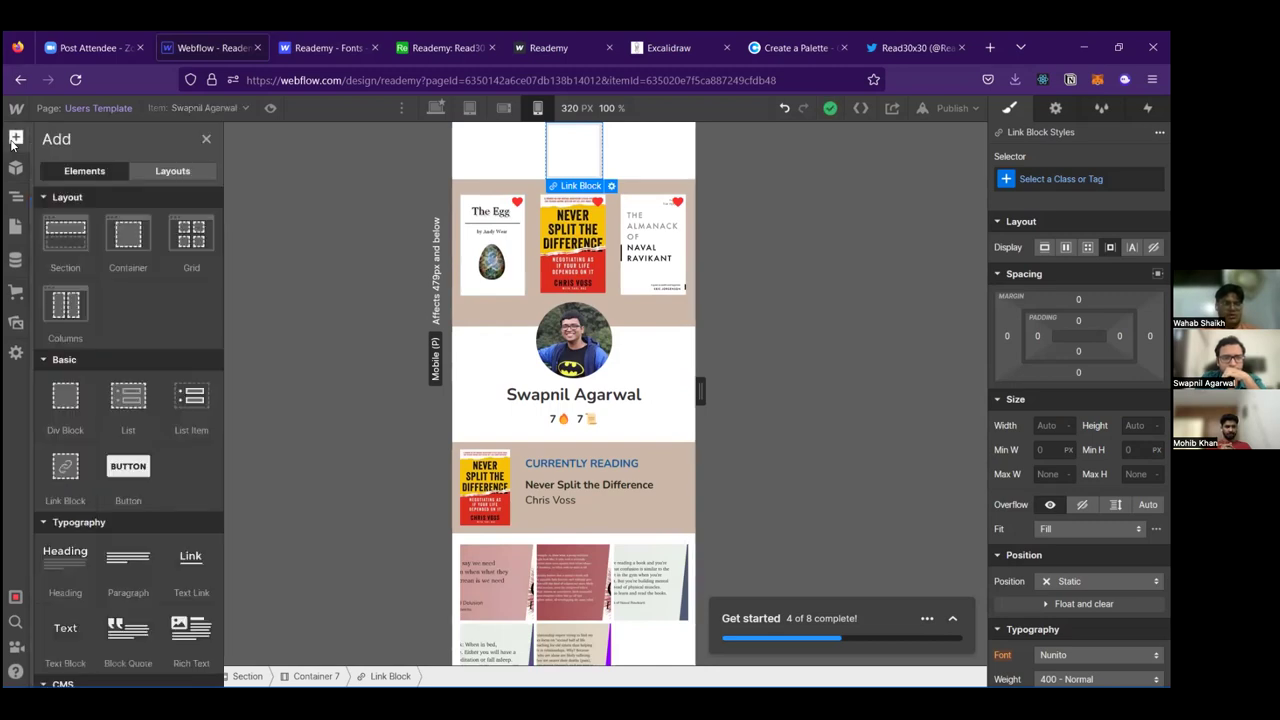
scroll(112, 527, "down", 1)
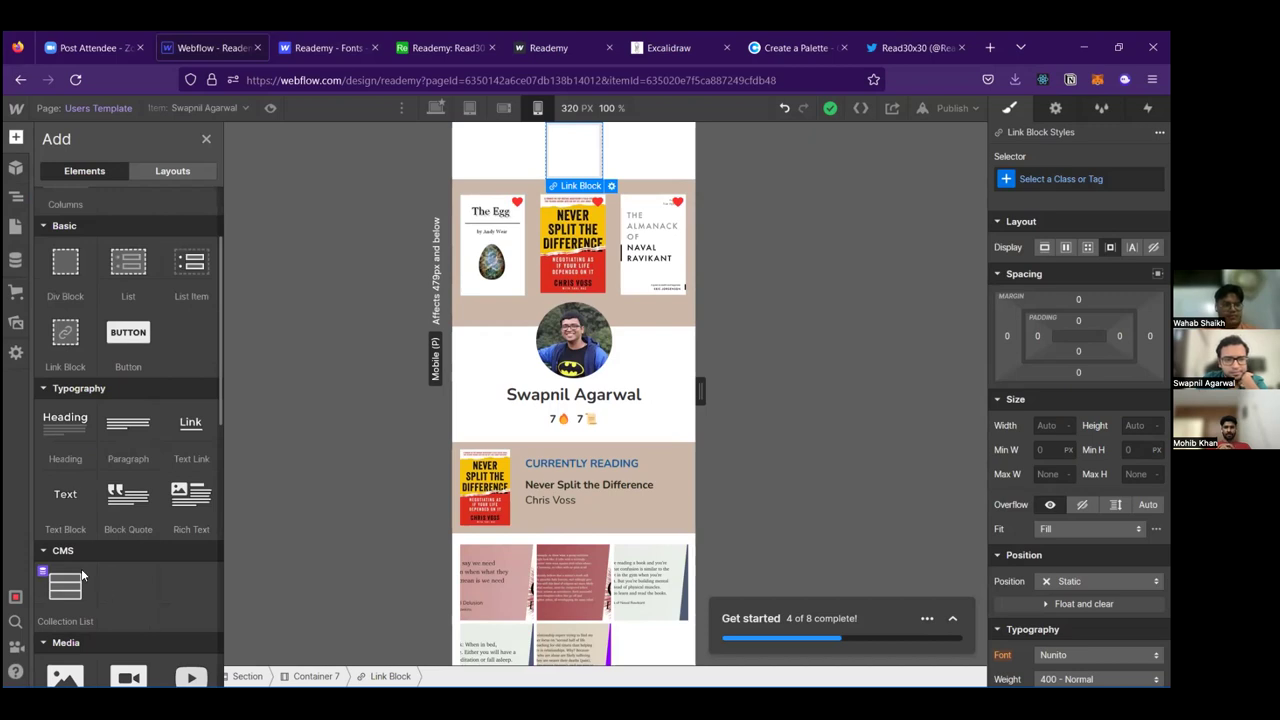
scroll(81, 568, "down", 1)
left_click_drag(81, 568, 565, 287)
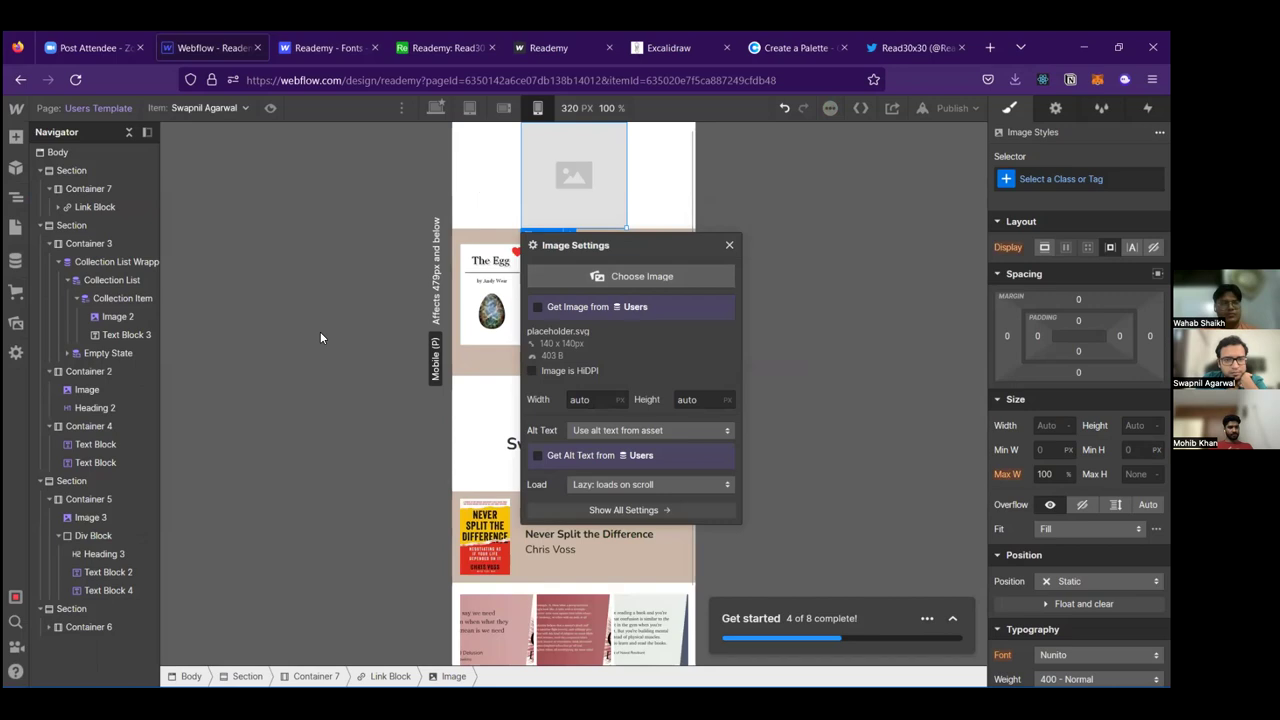
left_click(622, 275)
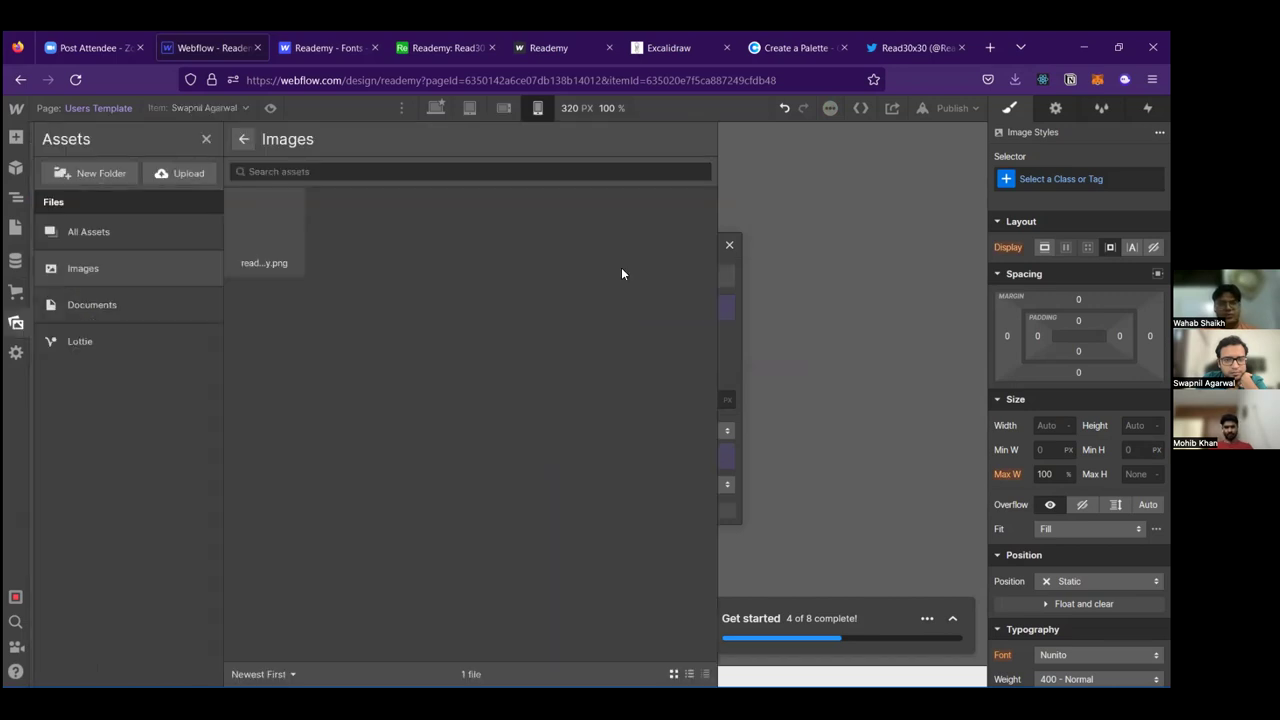
left_click(256, 249)
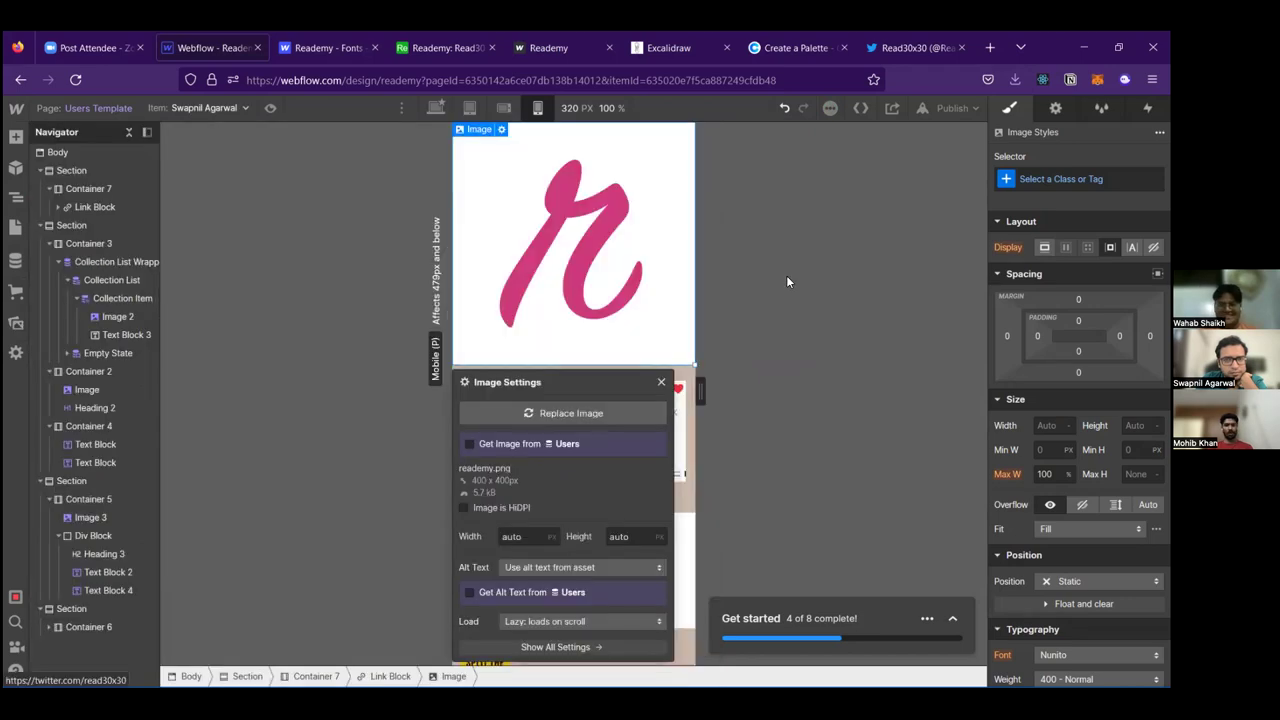
Cap the logo image's maximum width and height in pixels, ending at 48 px.
left_click(1044, 473)
type("3")
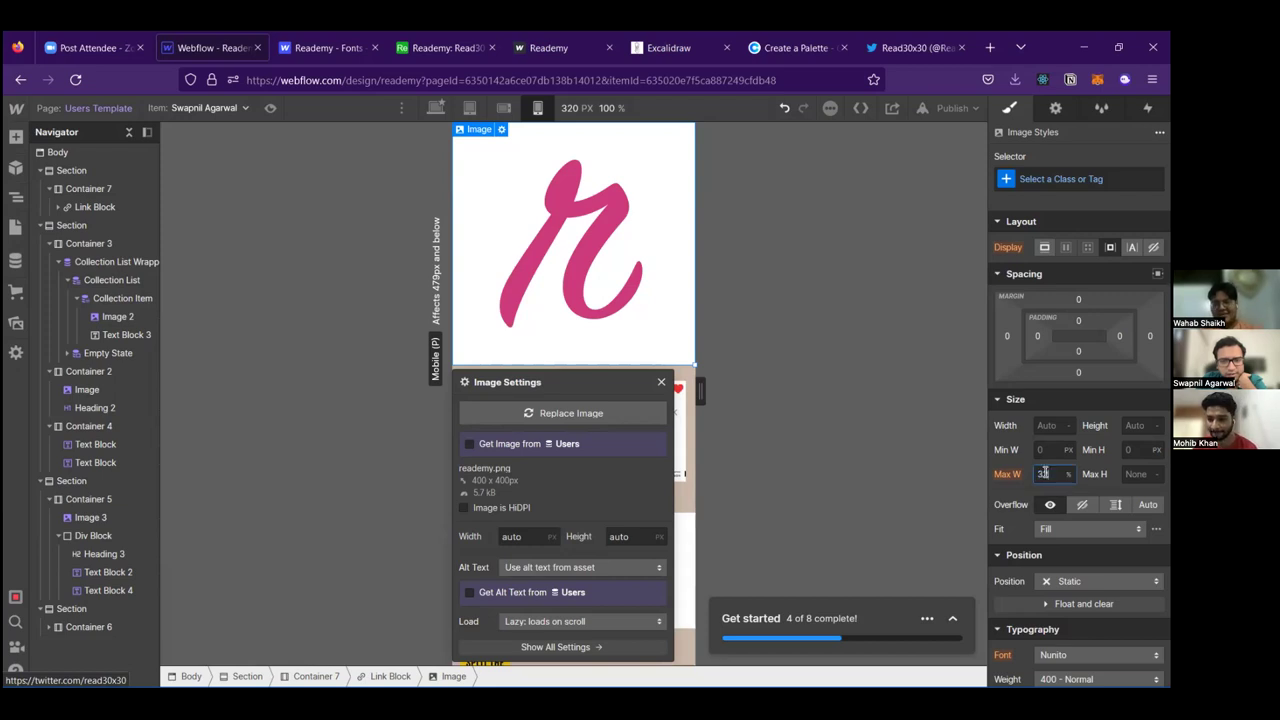
type("2")
key("Return")
left_click(1068, 474)
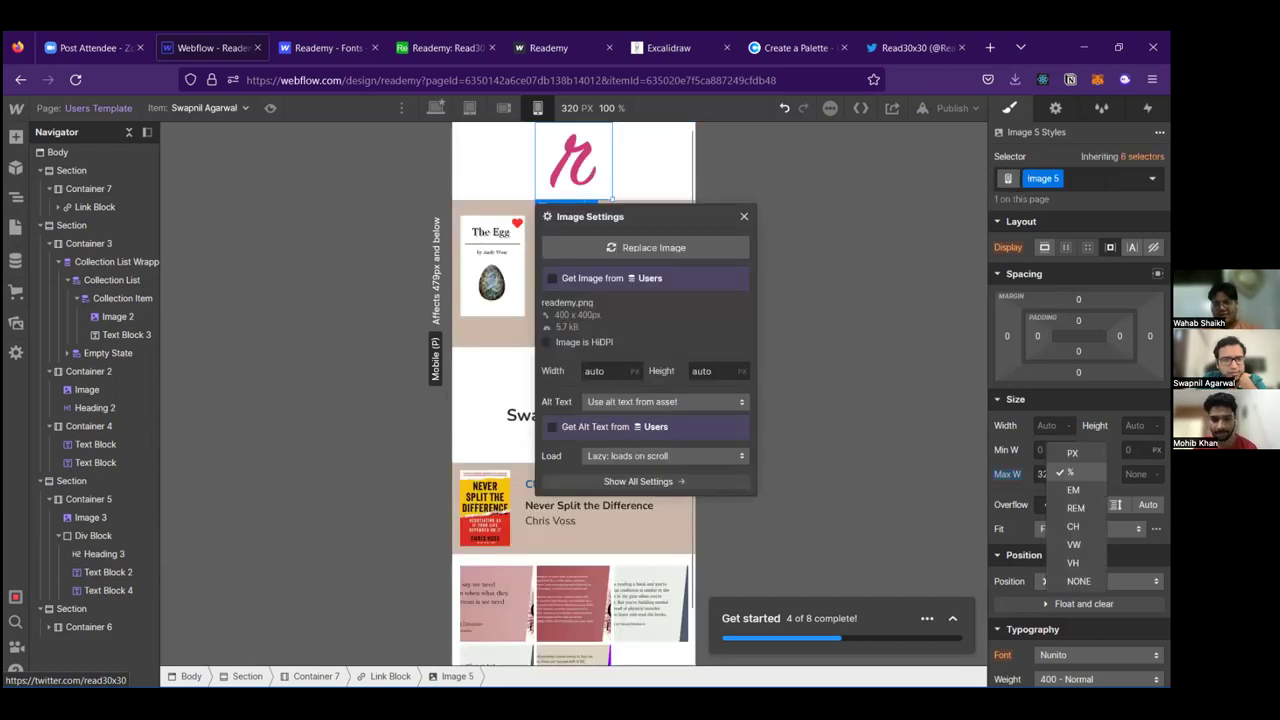
left_click(1072, 453)
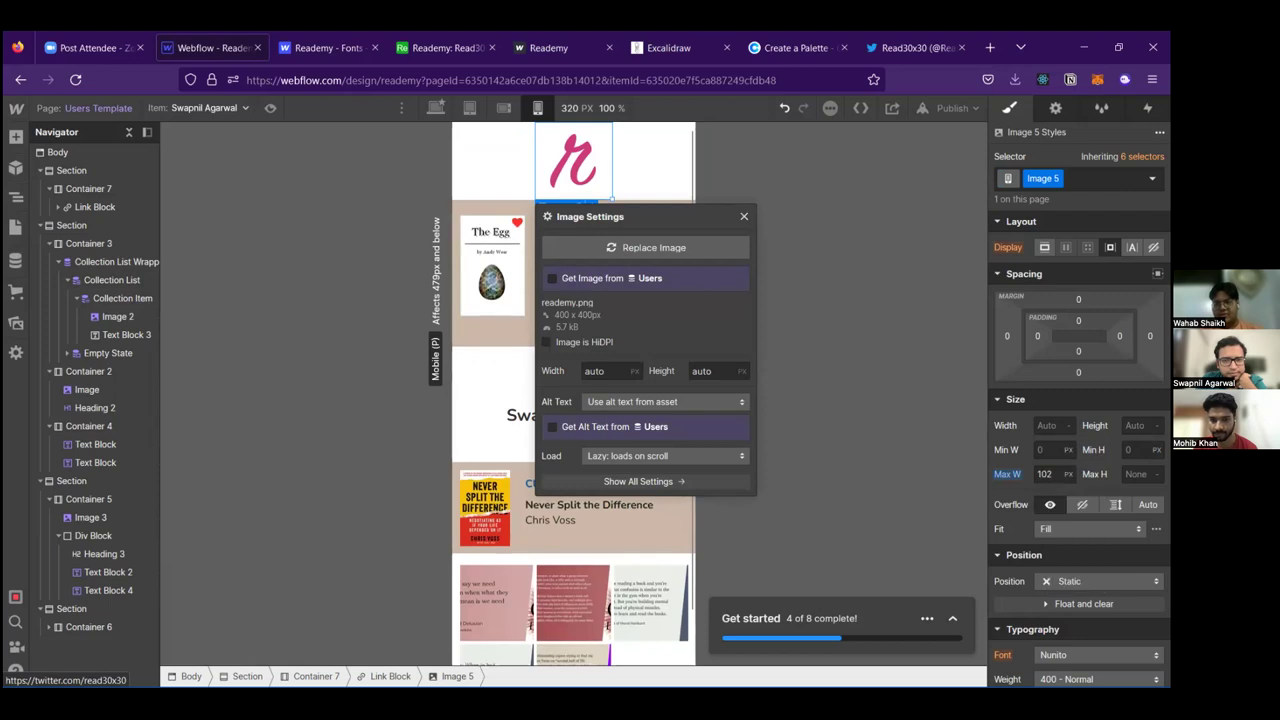
left_click(1045, 474)
type("32")
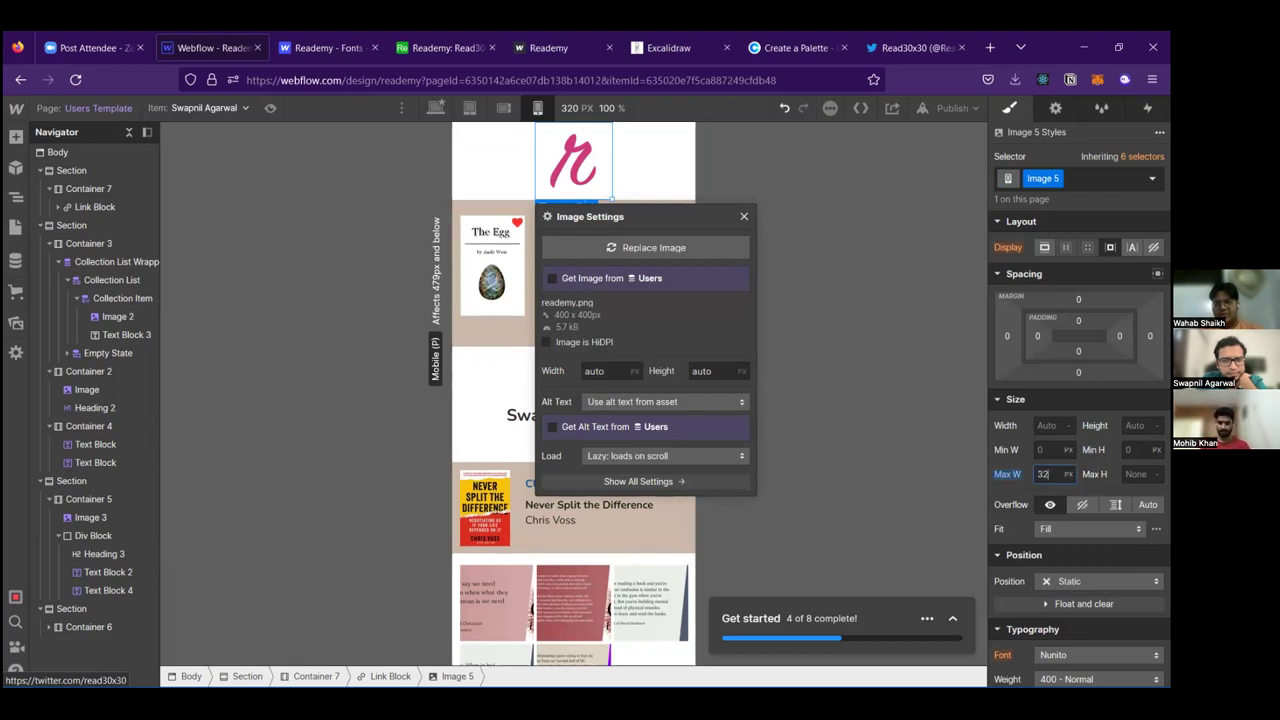
key("Tab")
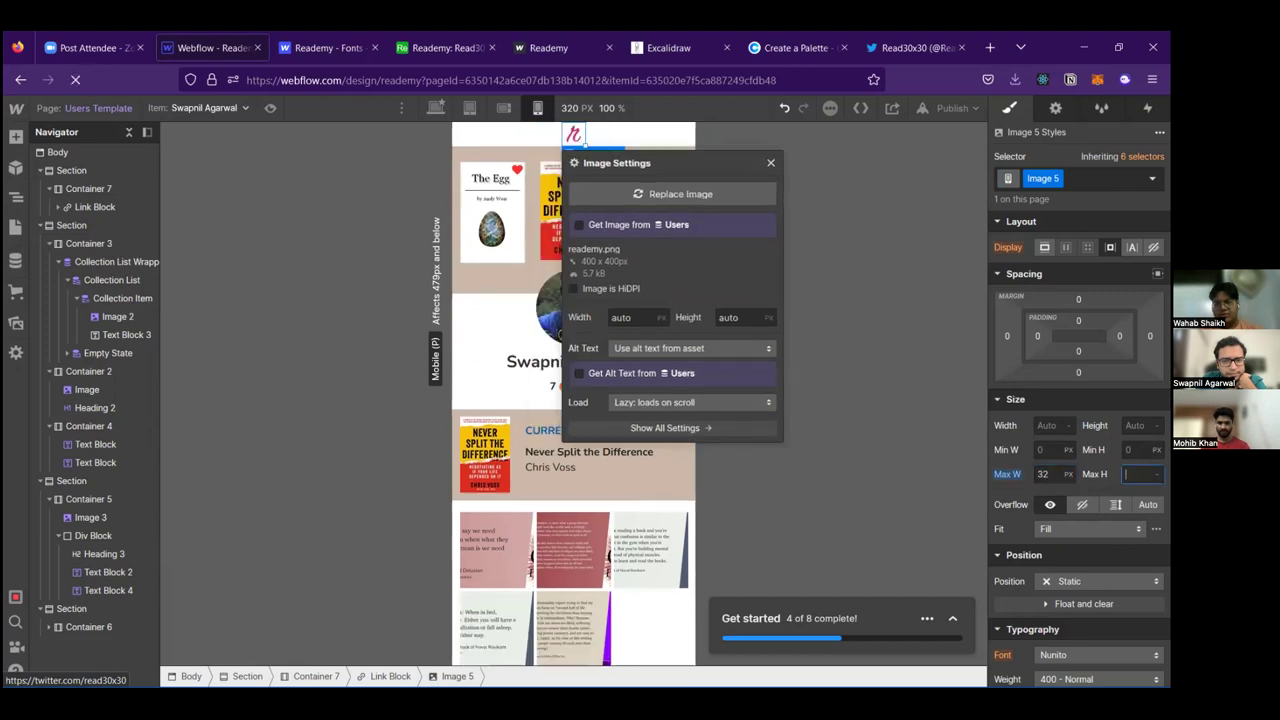
type("32")
key("shift+Tab")
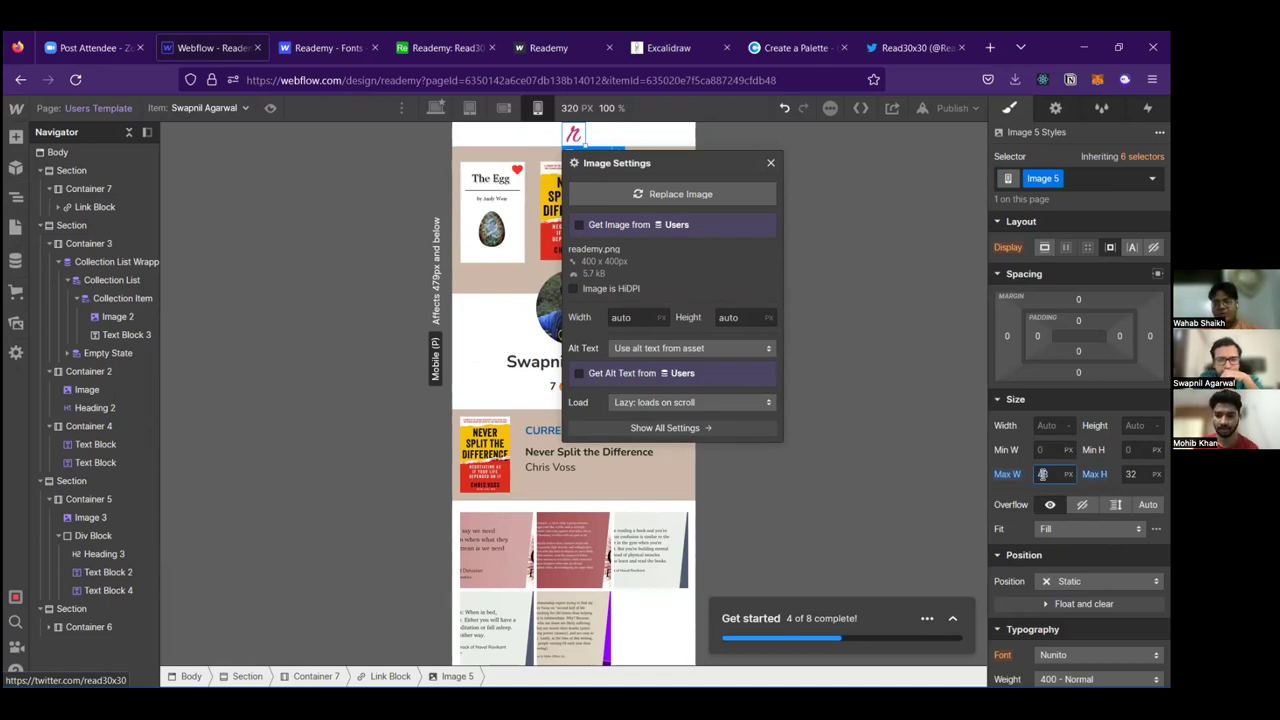
key("Tab")
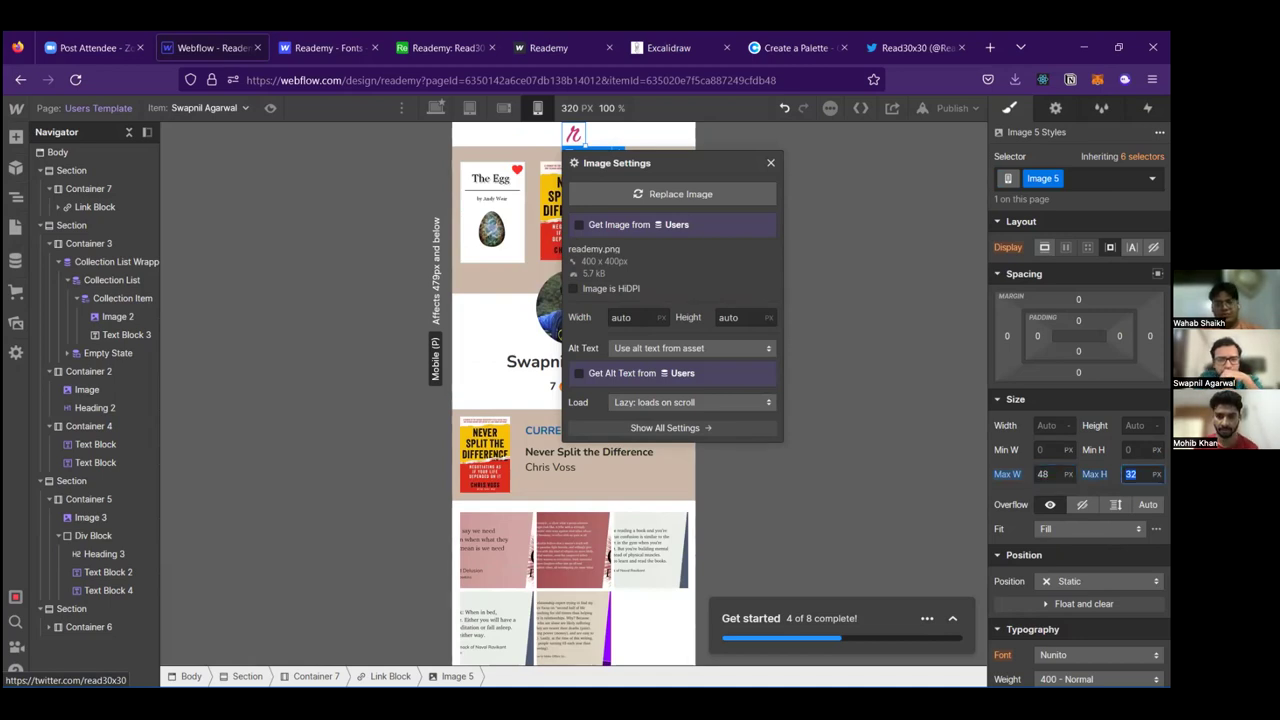
type("48")
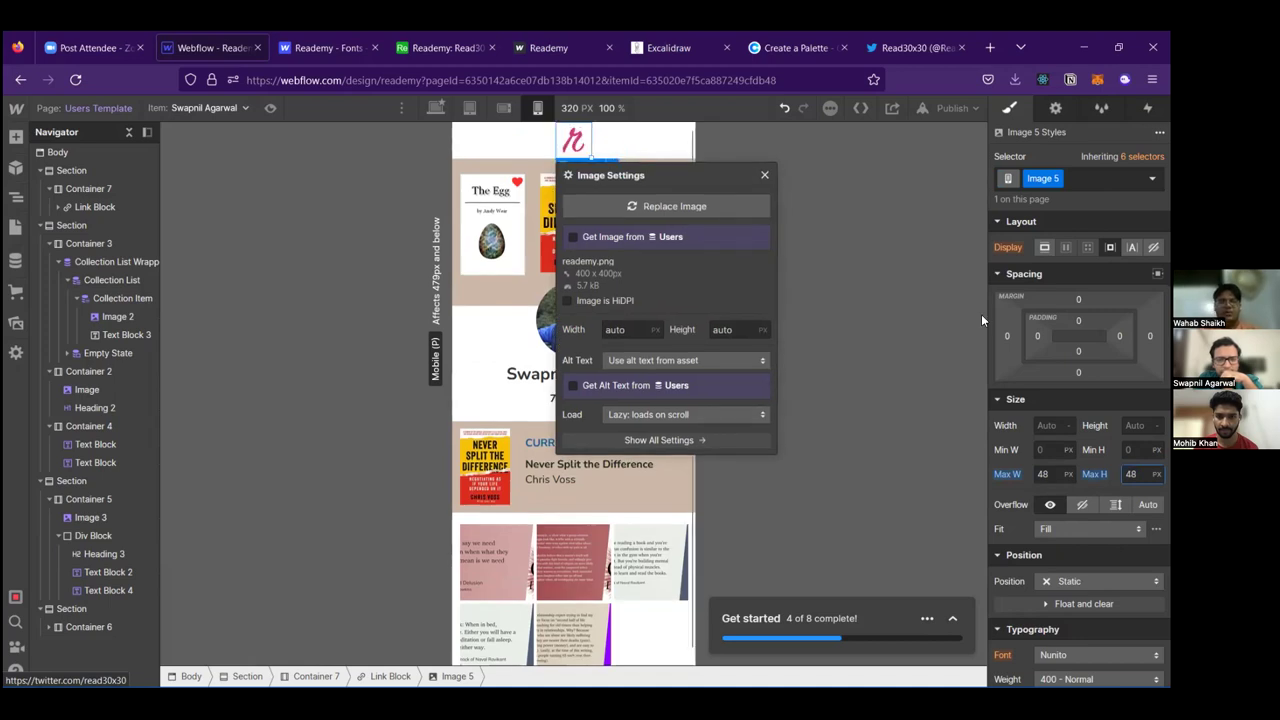
key("Return")
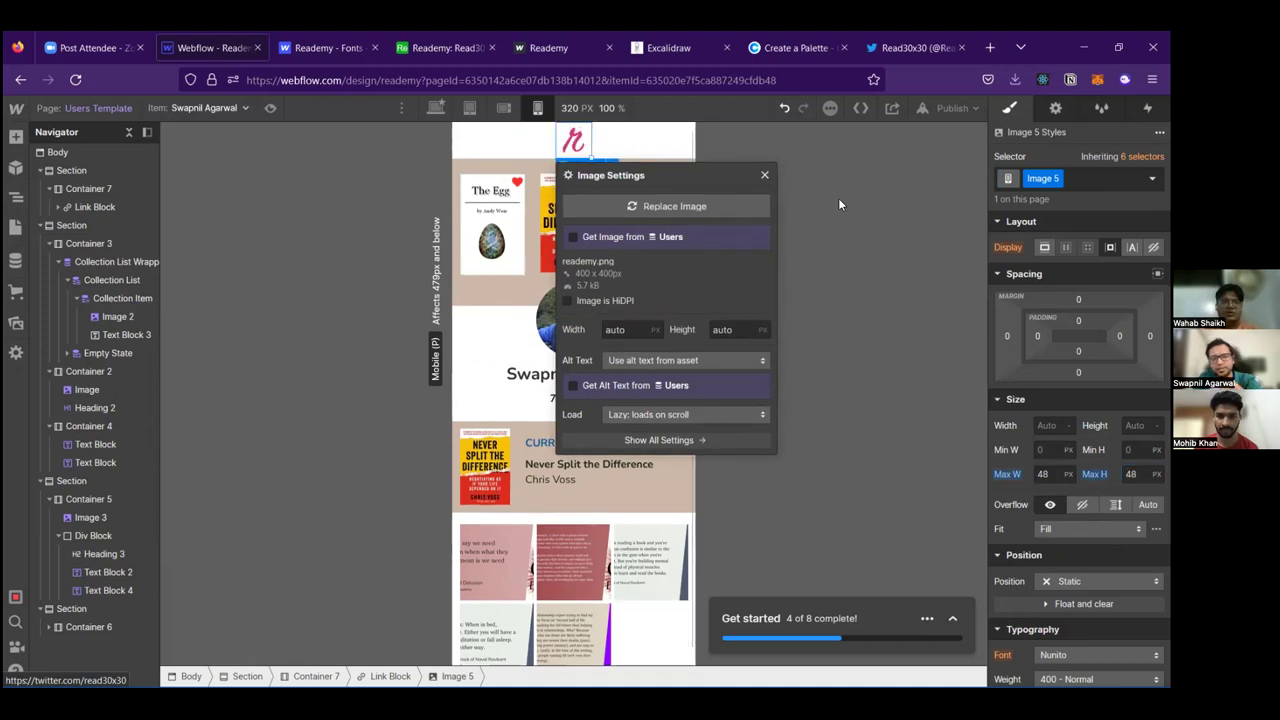
Close Image Settings, keep the logo's bottom padding at 0, and deselect the image.
left_click(764, 178)
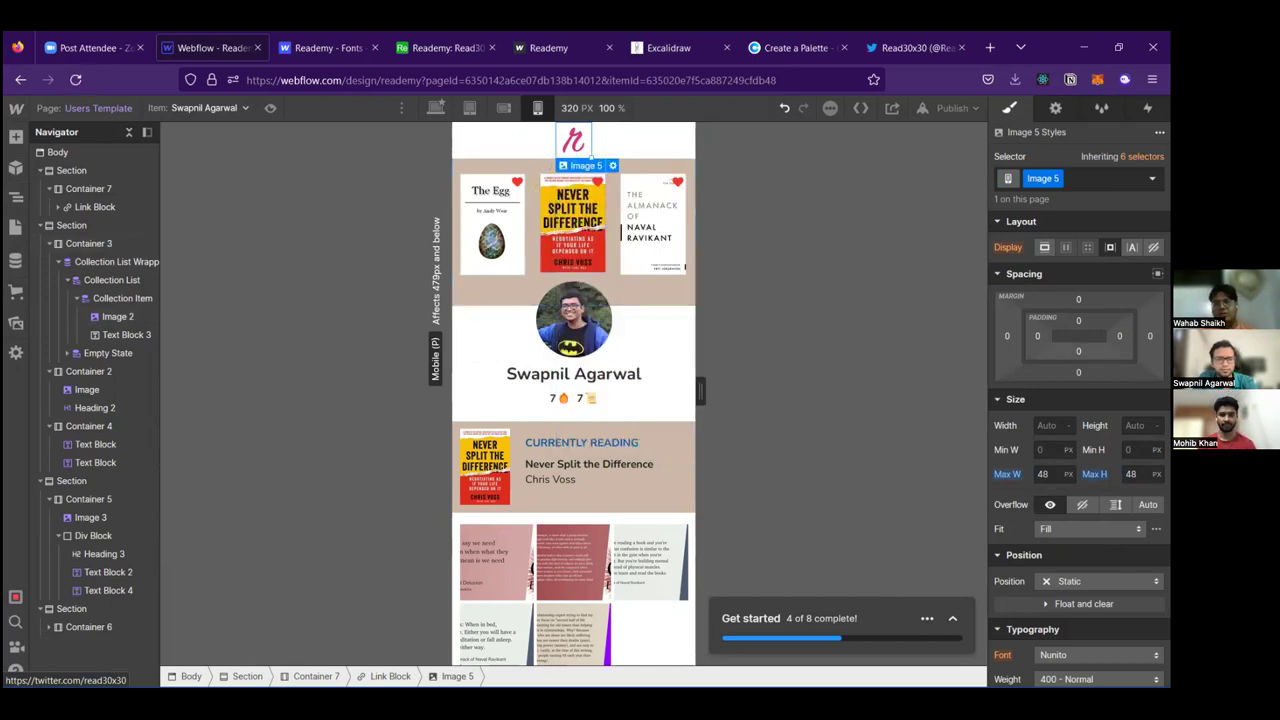
left_click(1078, 351)
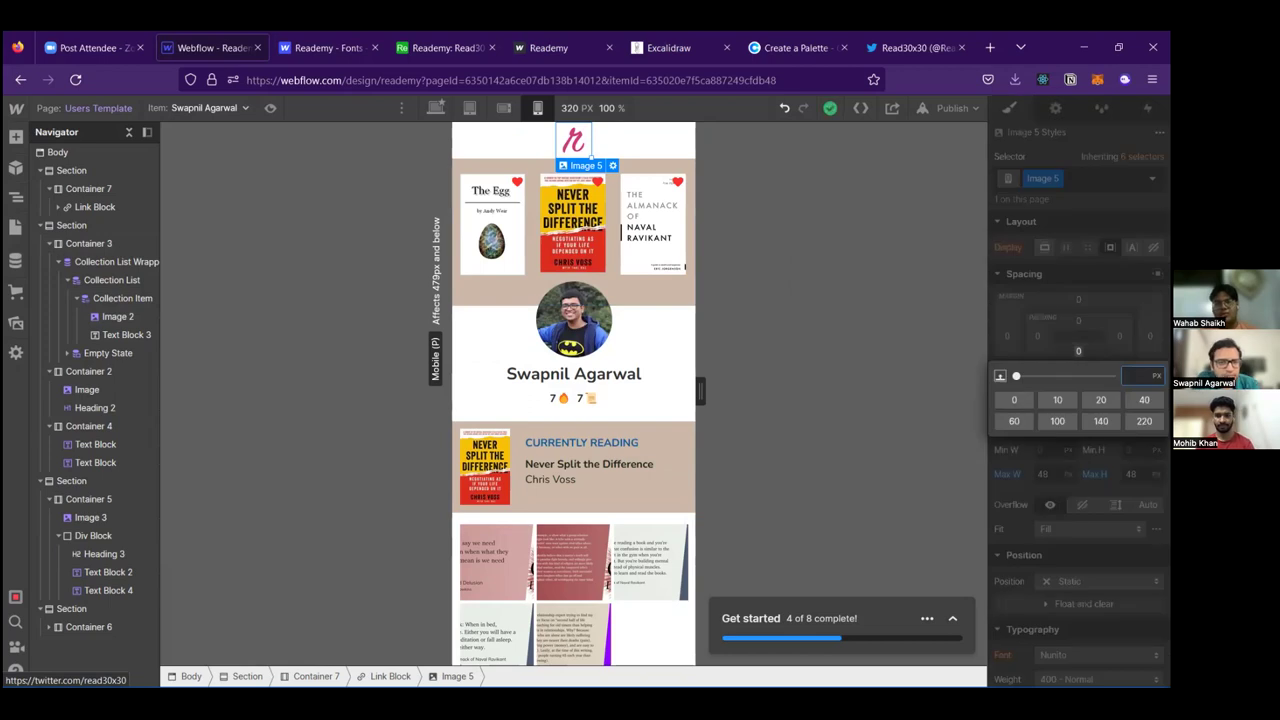
type("10")
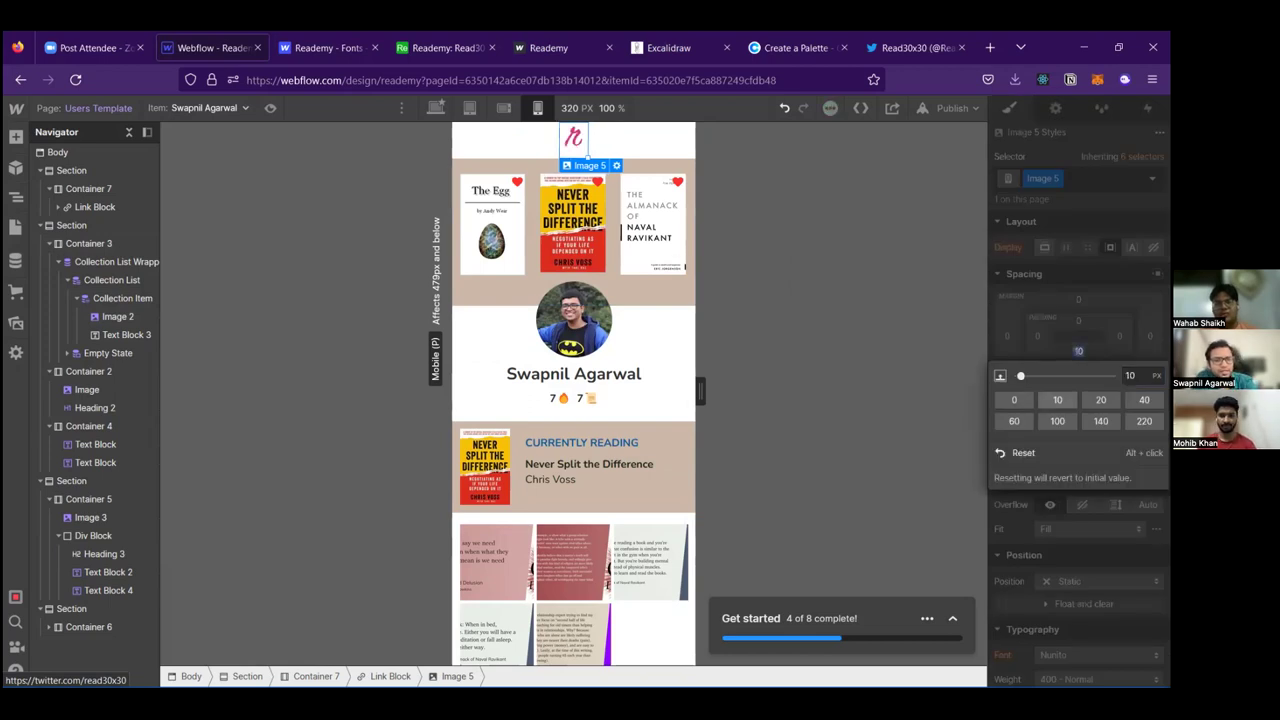
left_click(1015, 399)
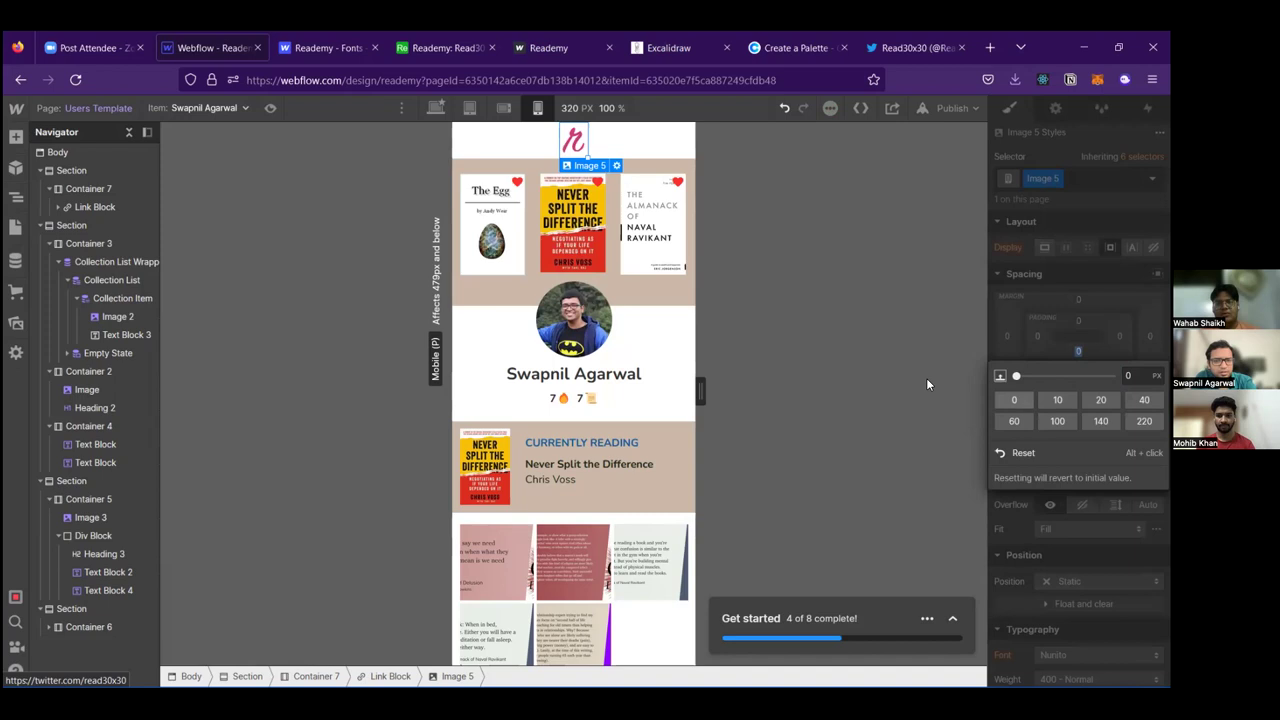
left_click(368, 322)
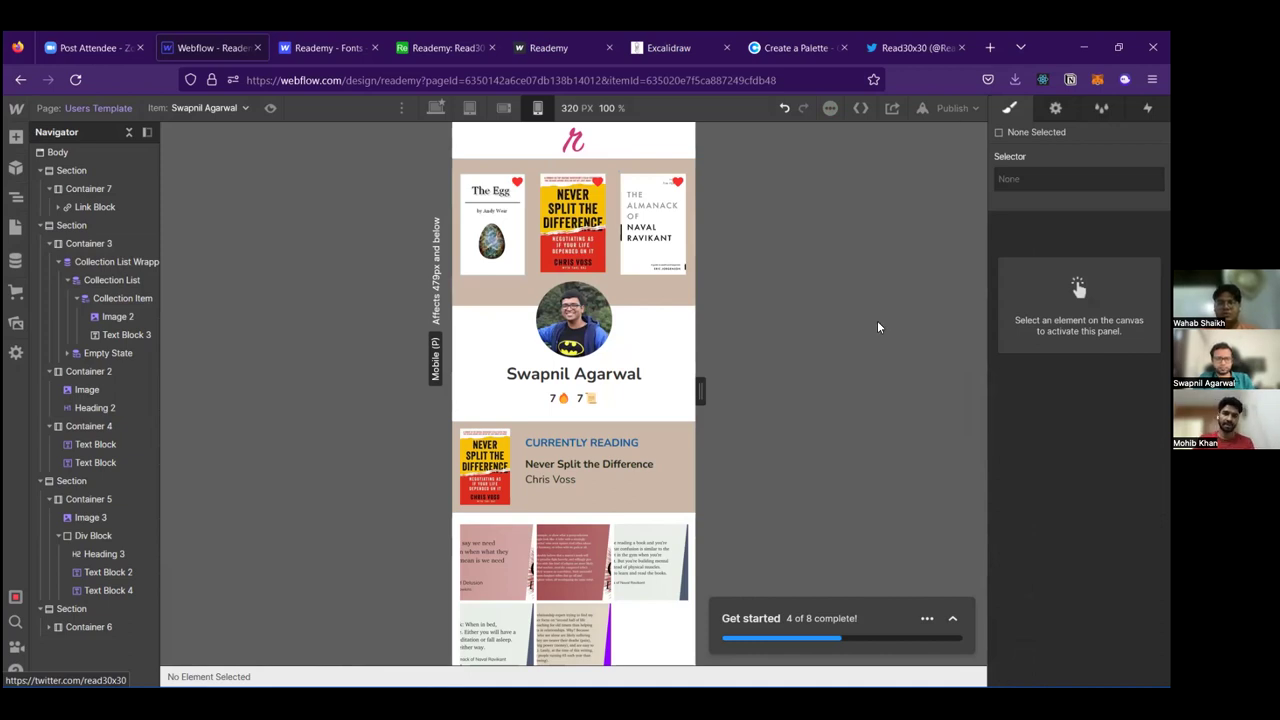
key("ctrl+shift+p")
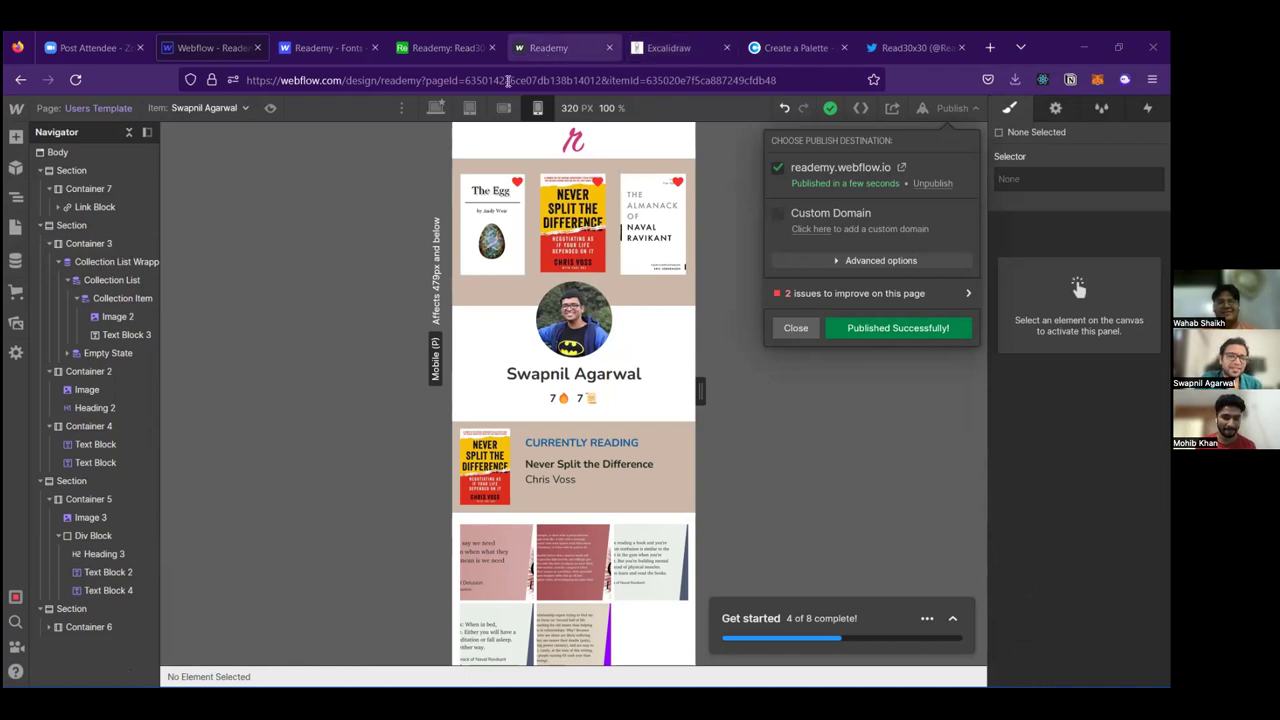
On the live profile page, confirm the logo opens the read30x30 Twitter page, then return.
key("alt+Left")
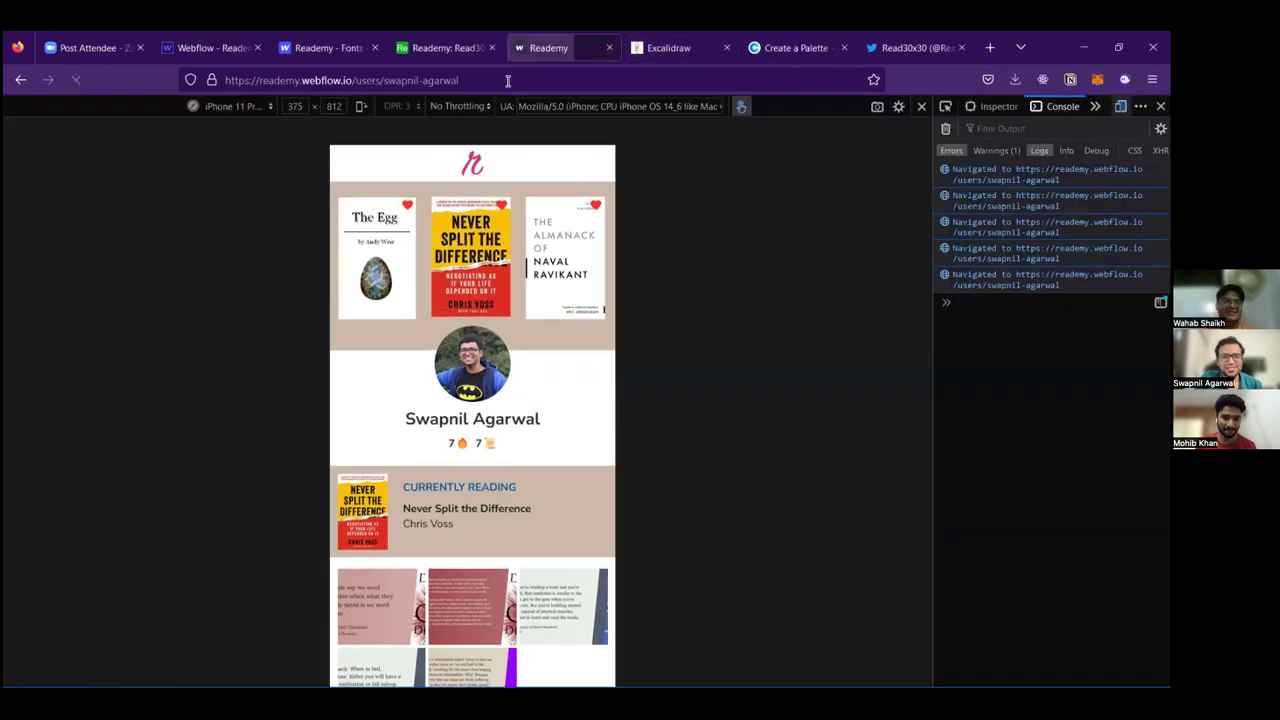
left_click(471, 162)
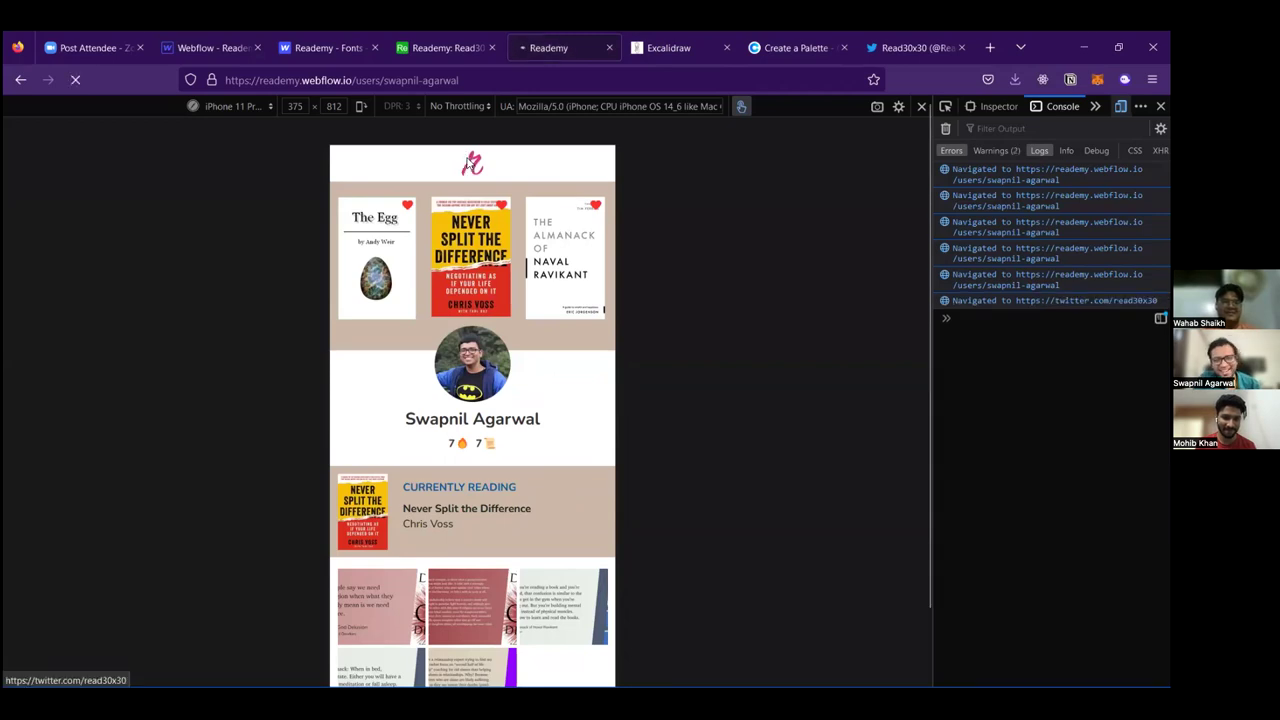
left_click(21, 82)
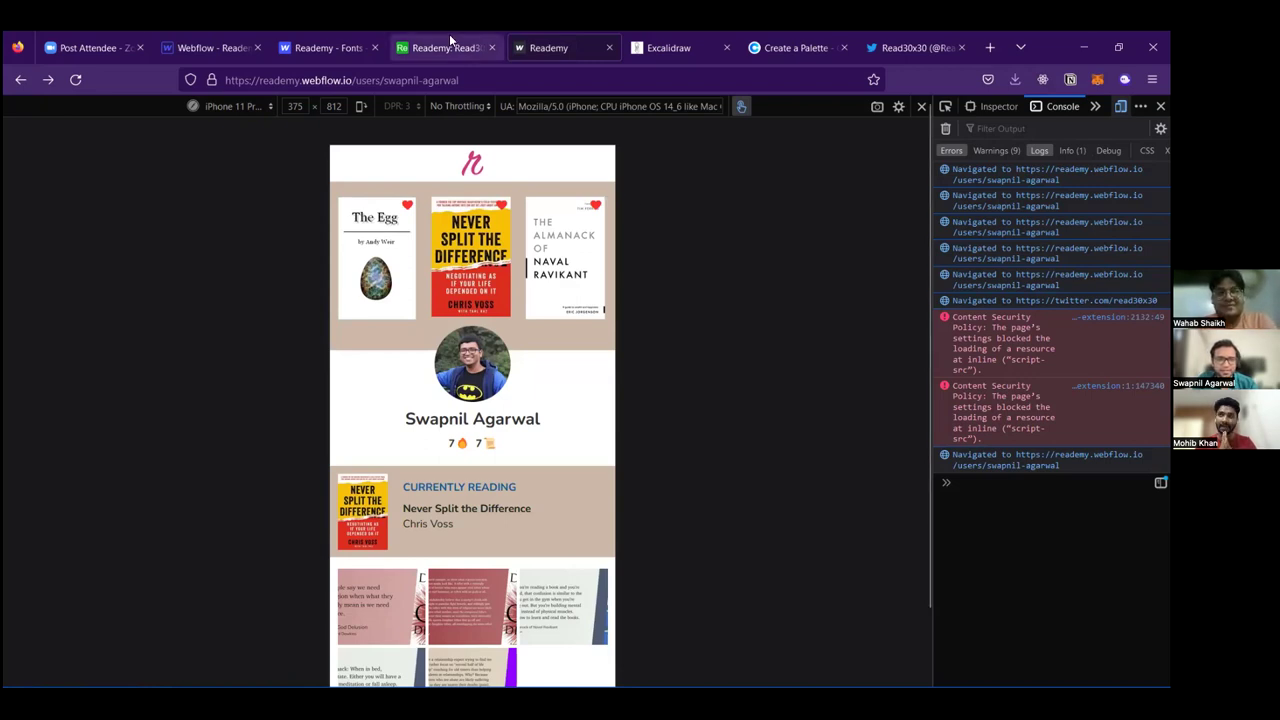
left_click(342, 40)
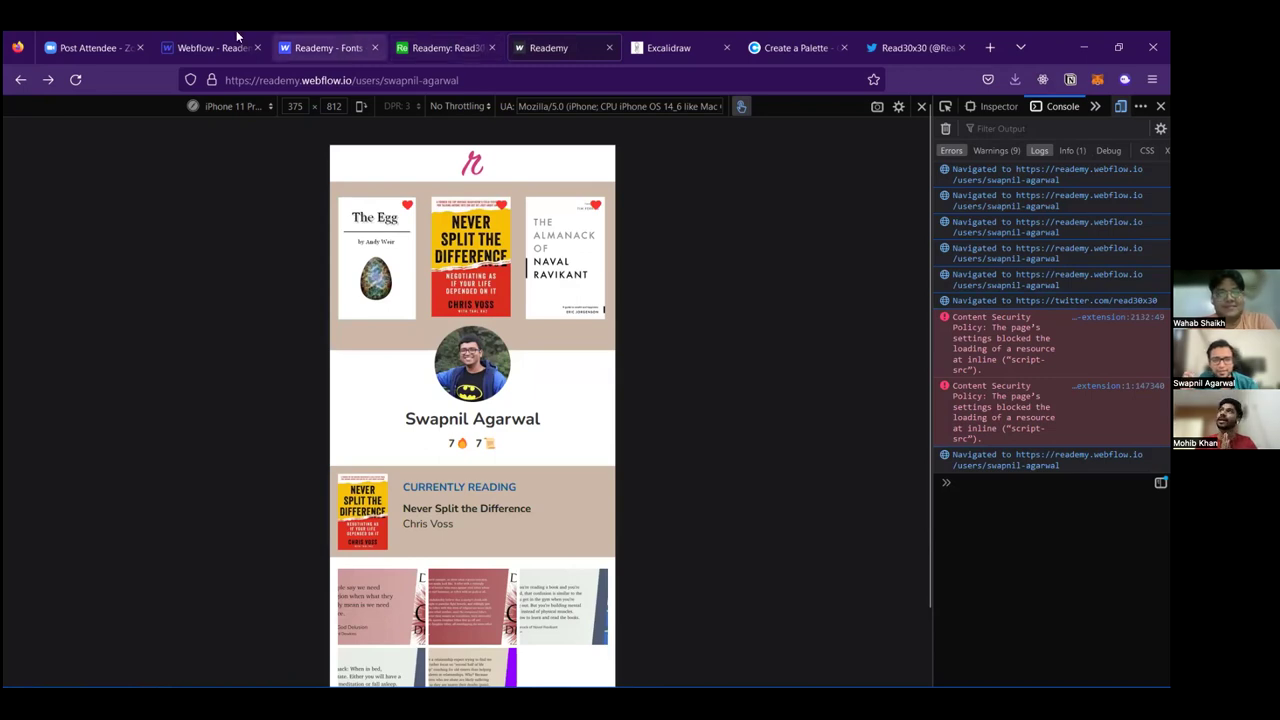
Close the Reademy - Fonts tab and publish dropdown, then reselect the logo to review its styles.
left_click(234, 40)
left_click(375, 48)
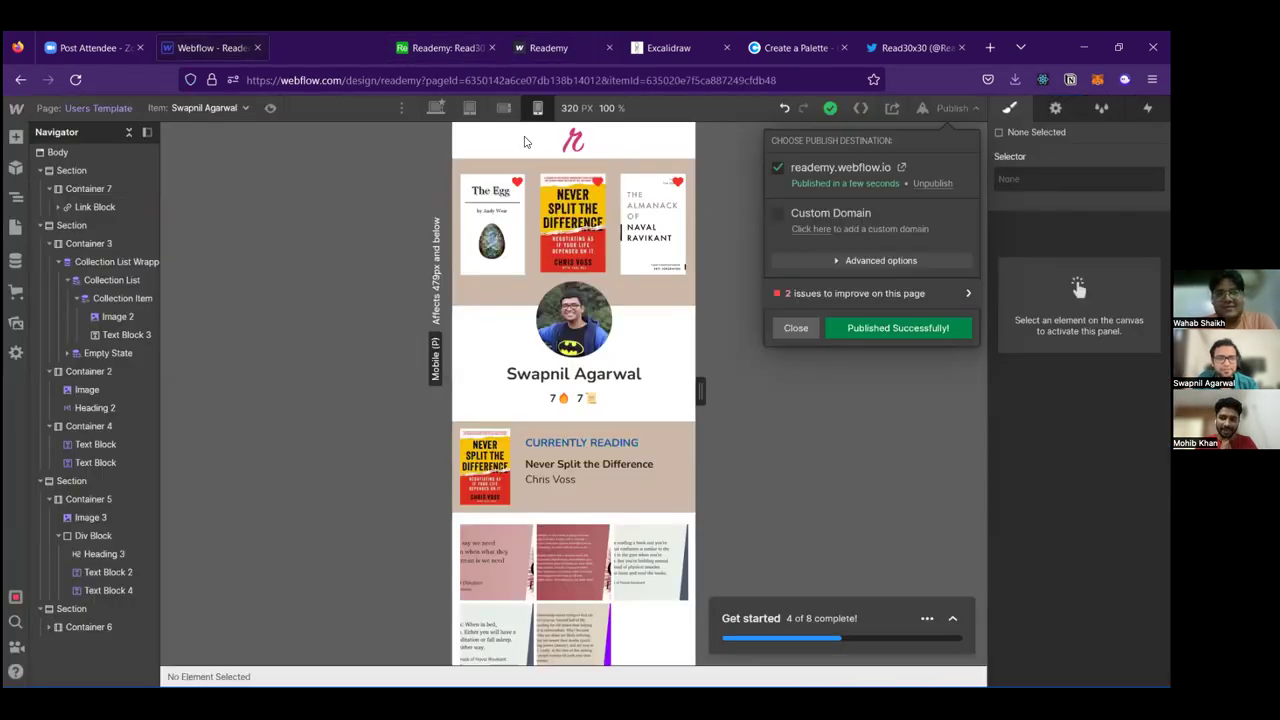
left_click(573, 150)
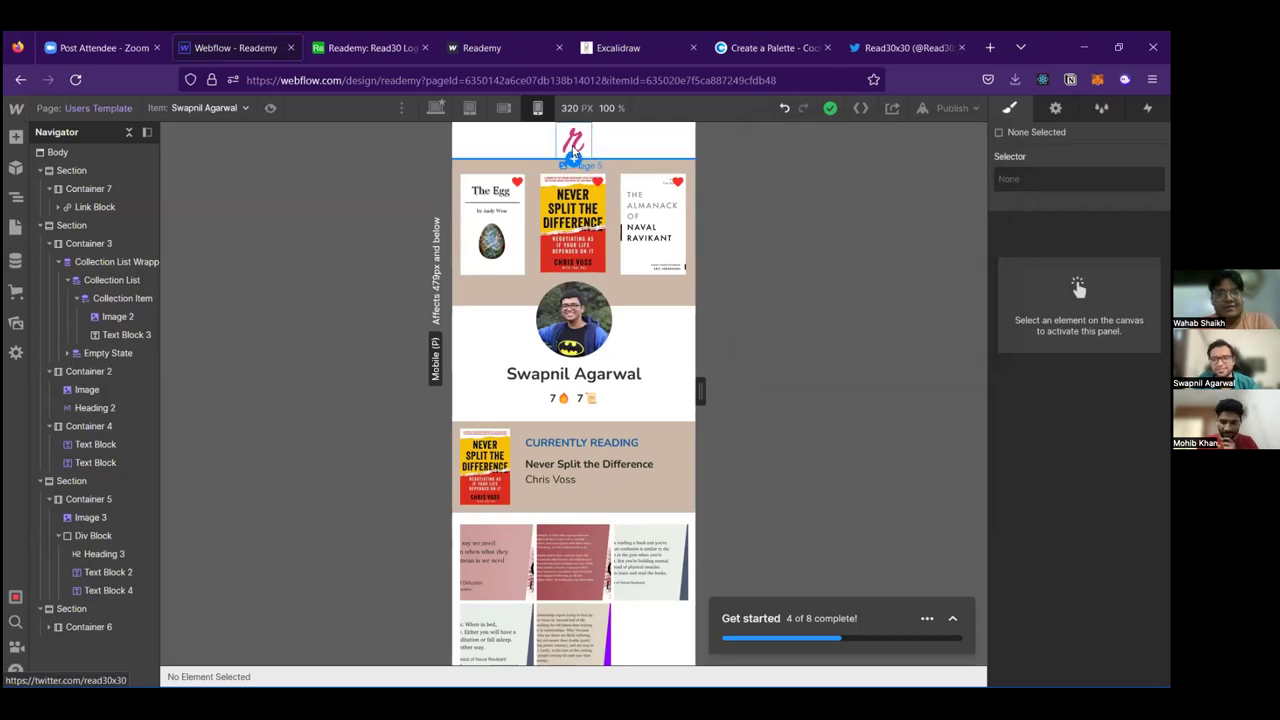
double_click(573, 148)
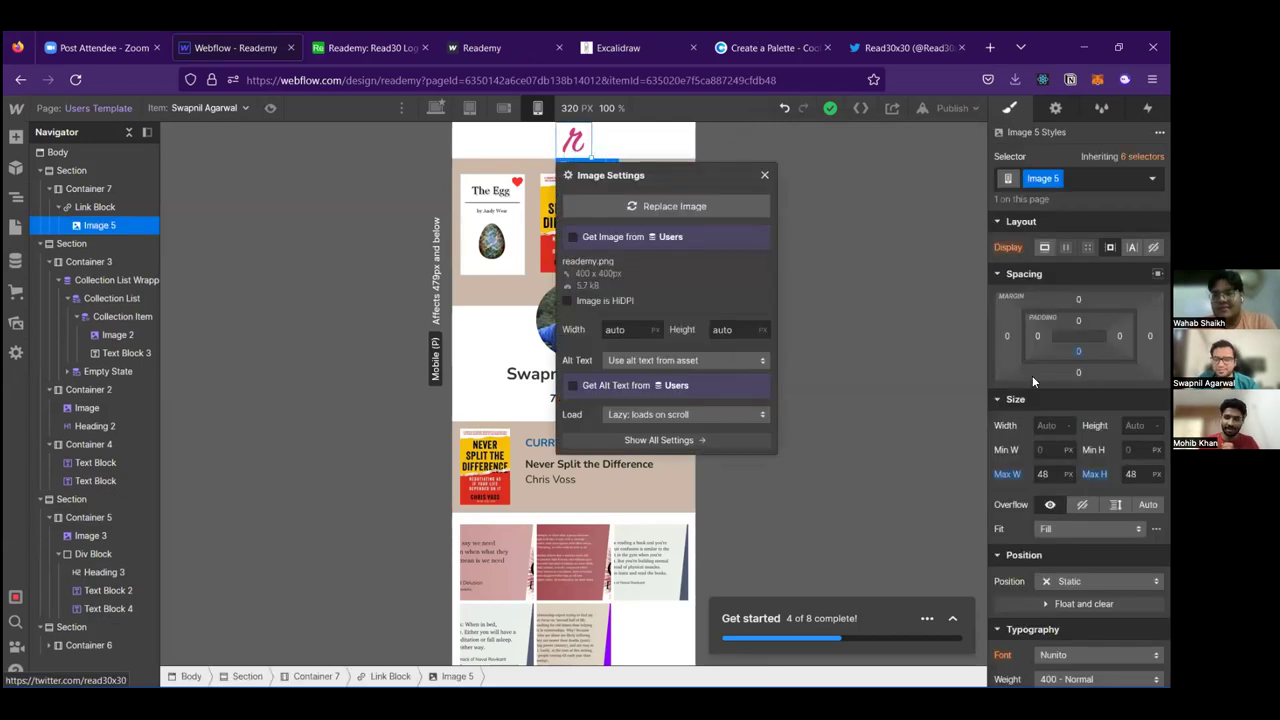
scroll(1032, 375, "down", 8)
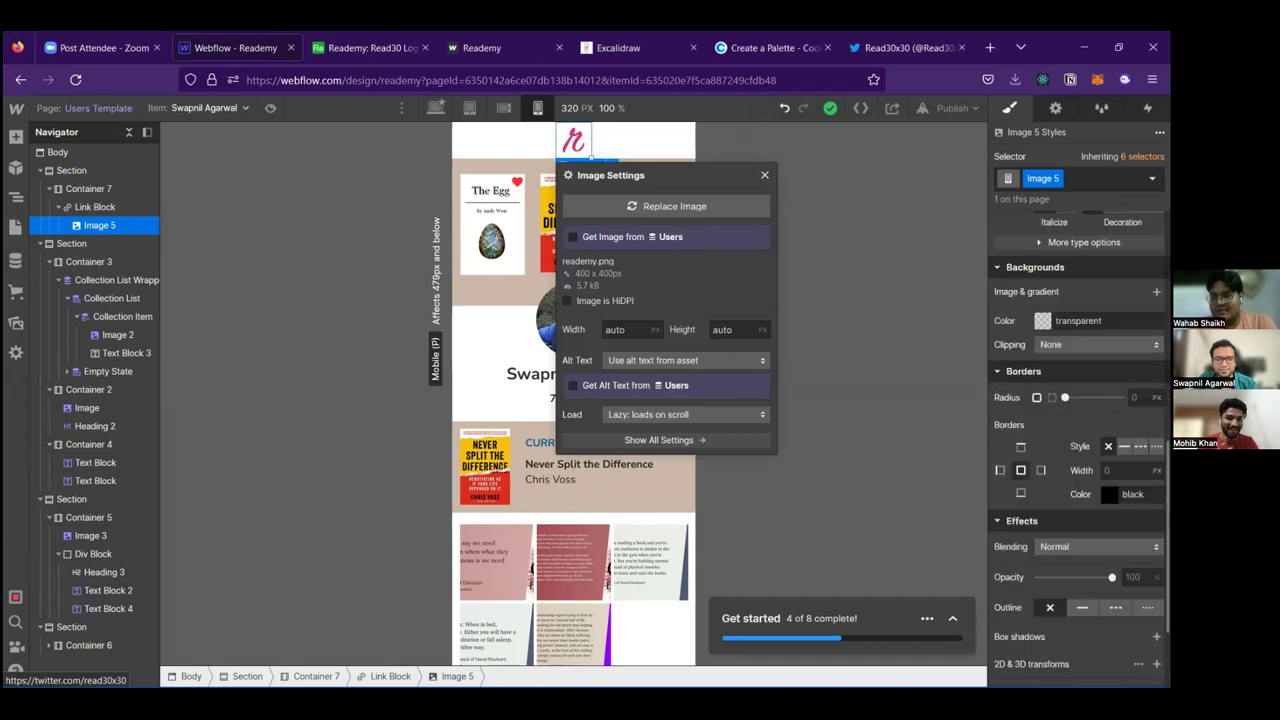
scroll(1075, 420, "down", 2)
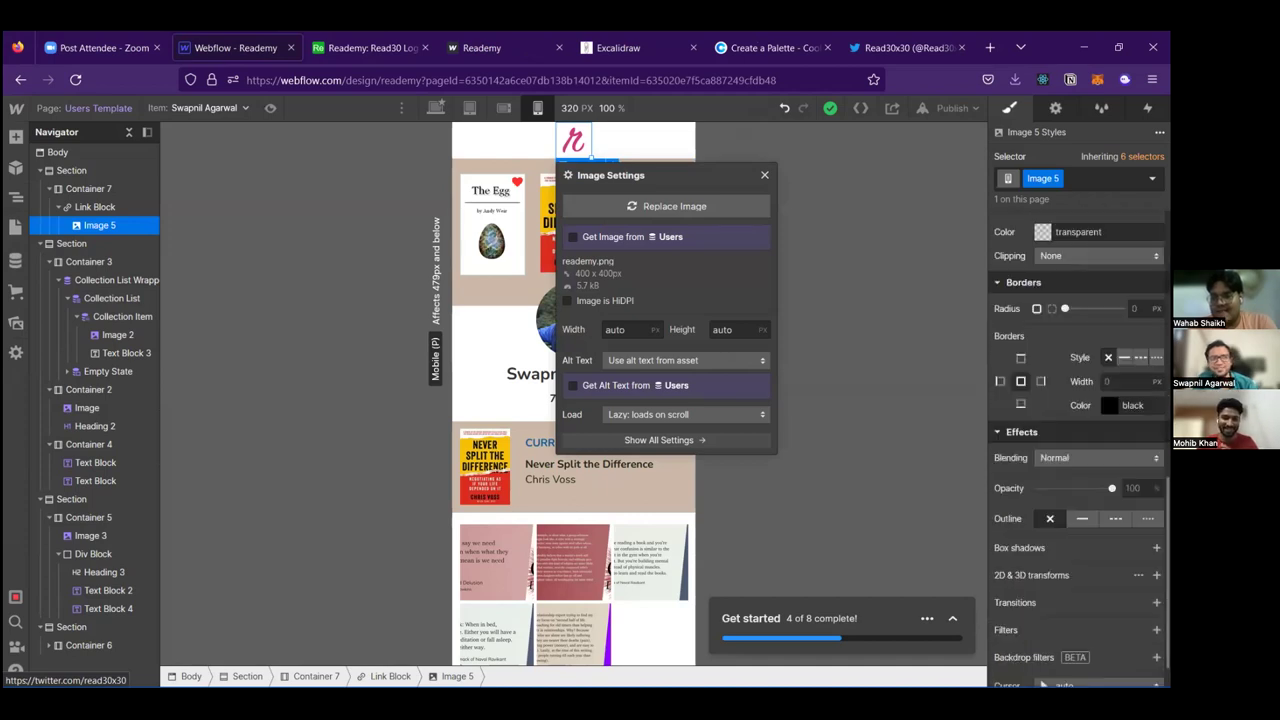
scroll(1075, 420, "up", 2)
scroll(1075, 420, "up", 1)
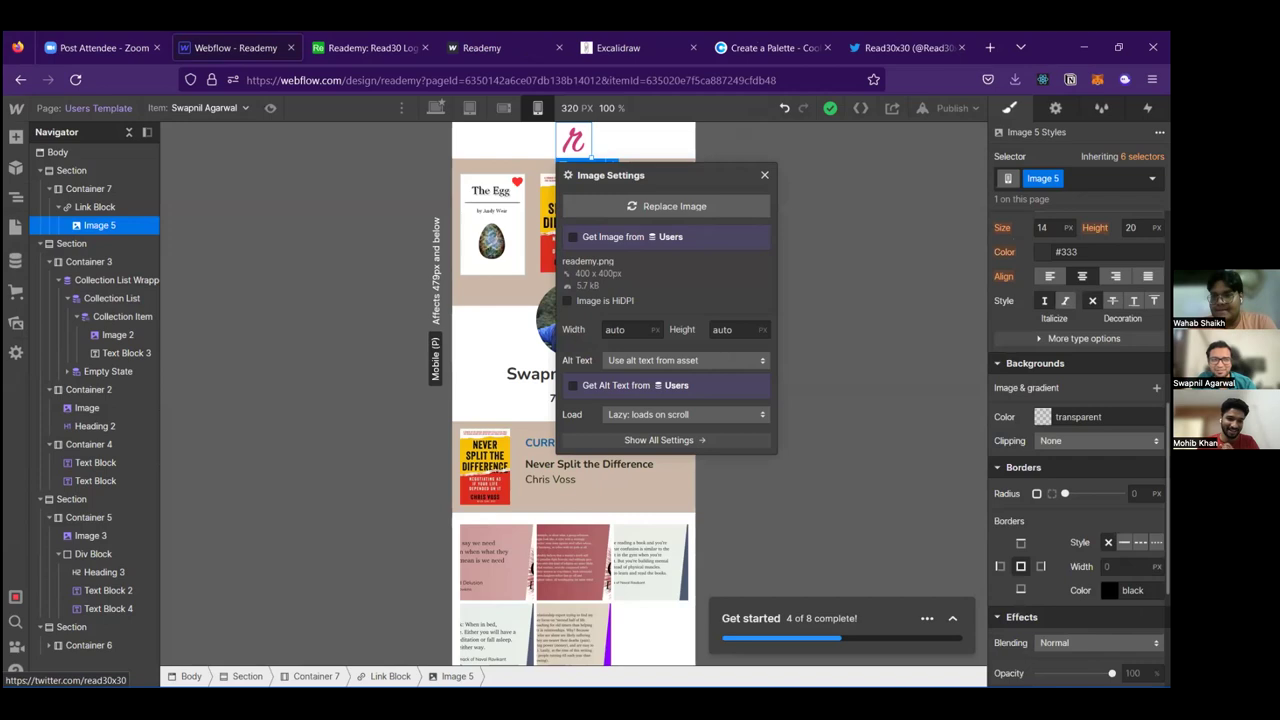
scroll(1075, 420, "up", 5)
scroll(1078, 440, "up", 2)
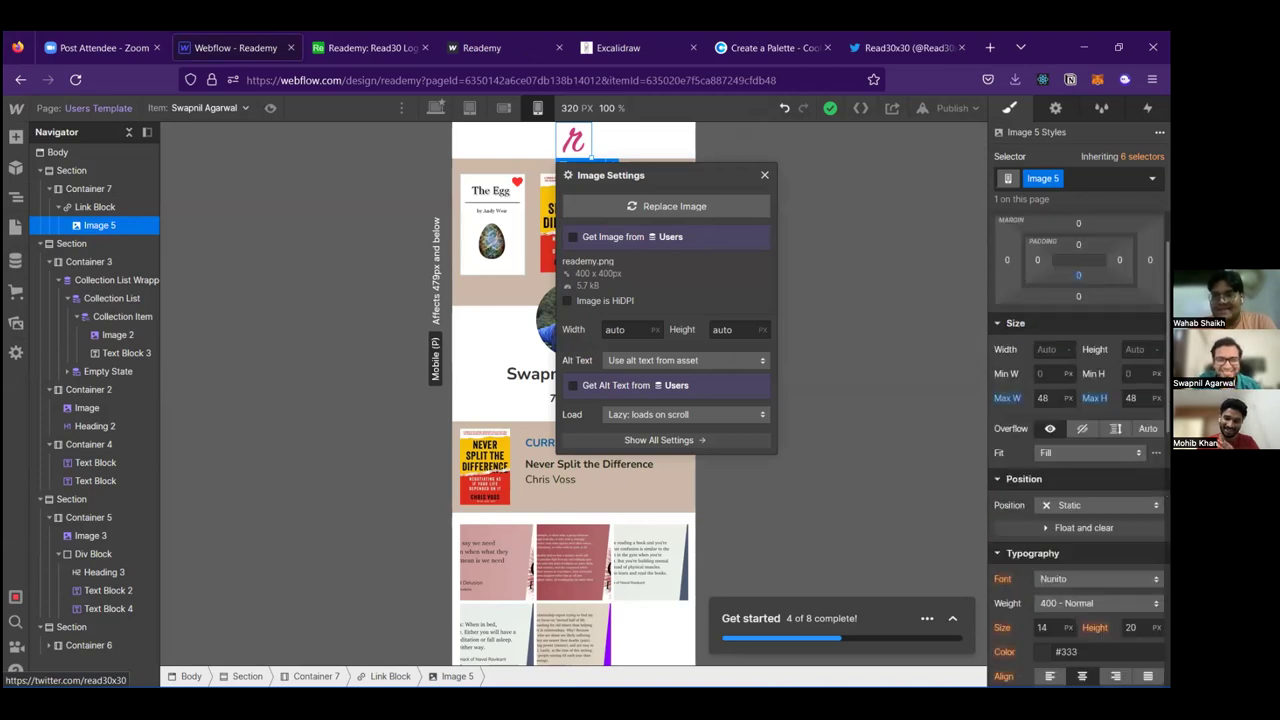
scroll(1078, 440, "up", 1)
scroll(1078, 440, "down", 3)
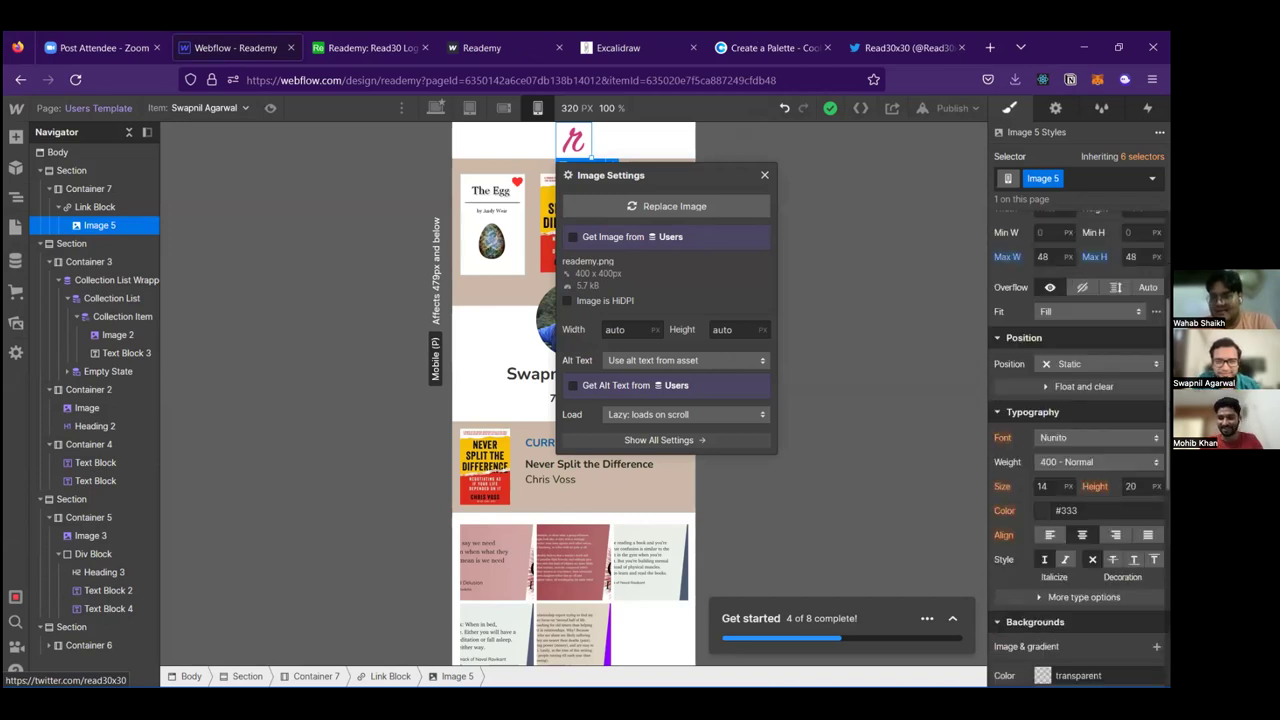
scroll(1078, 440, "down", 2)
scroll(1078, 440, "down", 1)
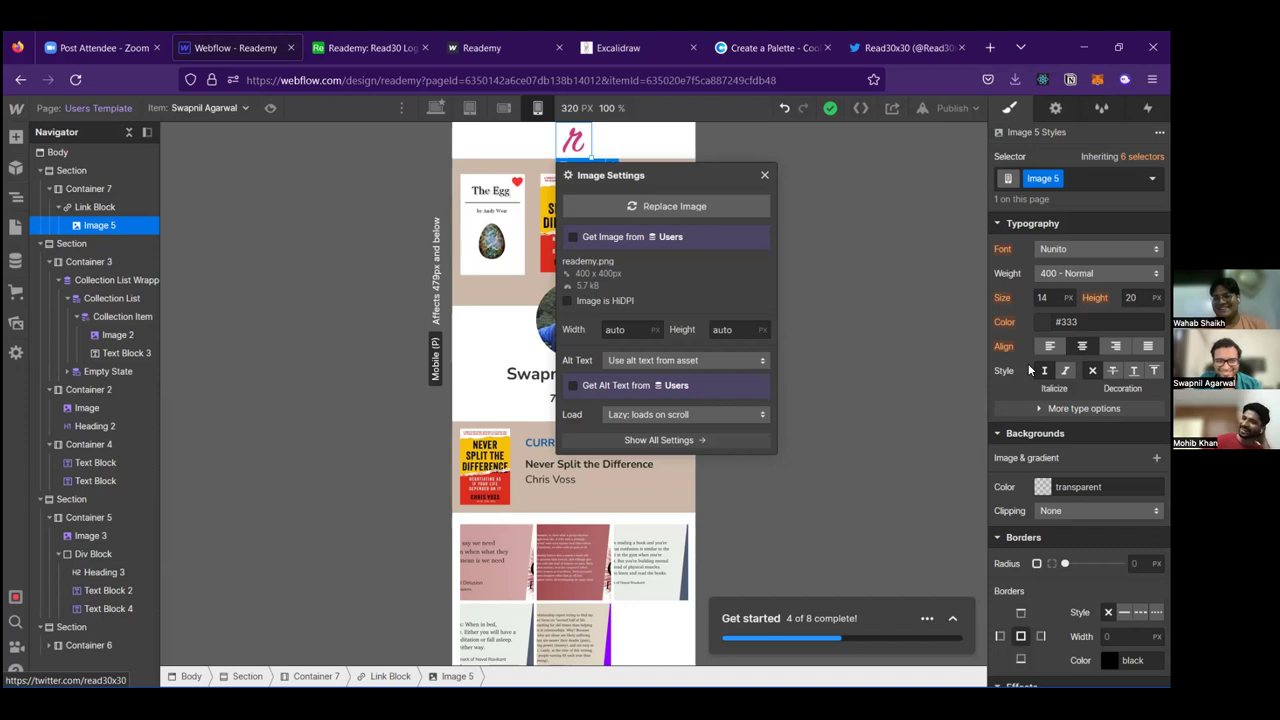
scroll(1028, 368, "up", 1)
scroll(1028, 363, "up", 1)
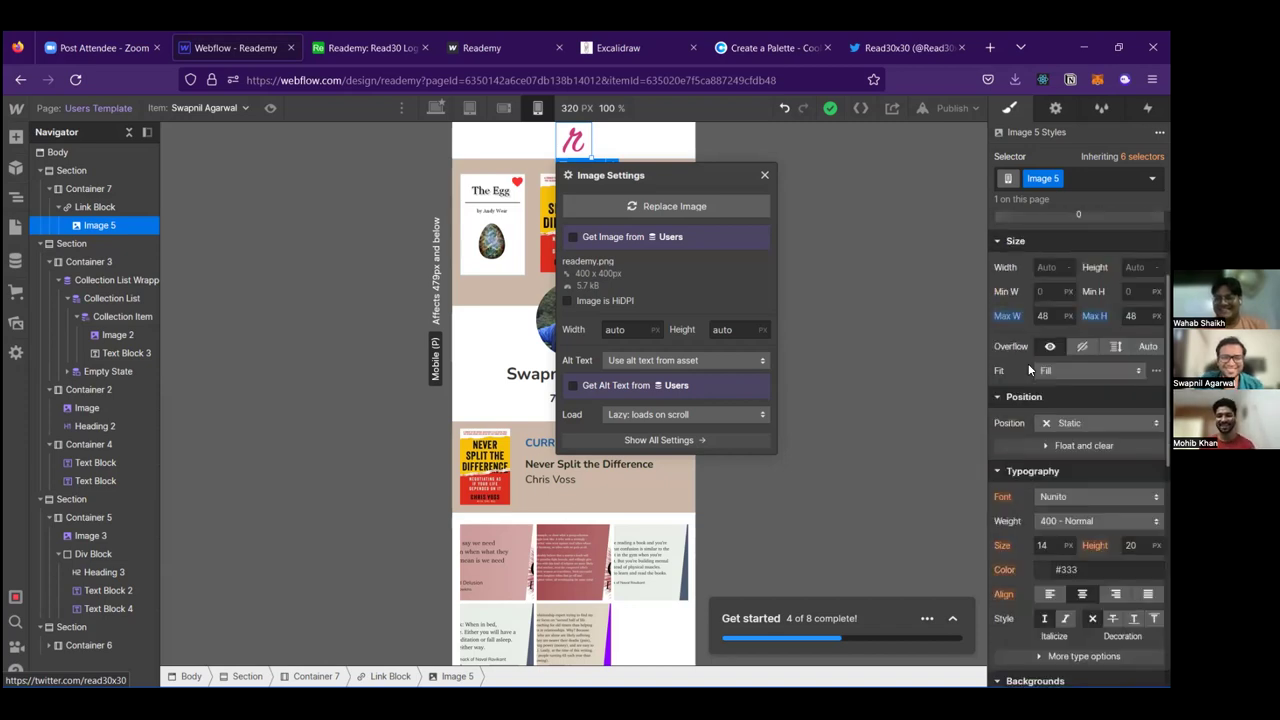
scroll(1028, 370, "up", 1)
scroll(1028, 363, "down", 5)
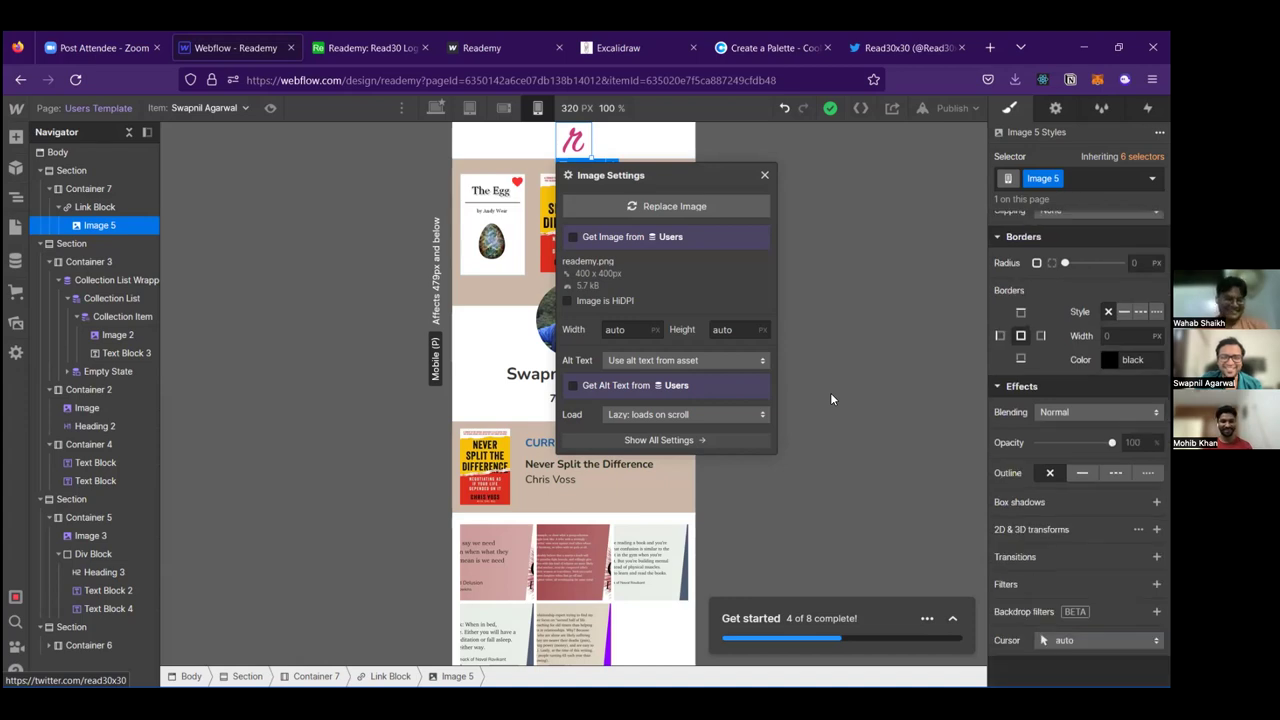
left_click(764, 176)
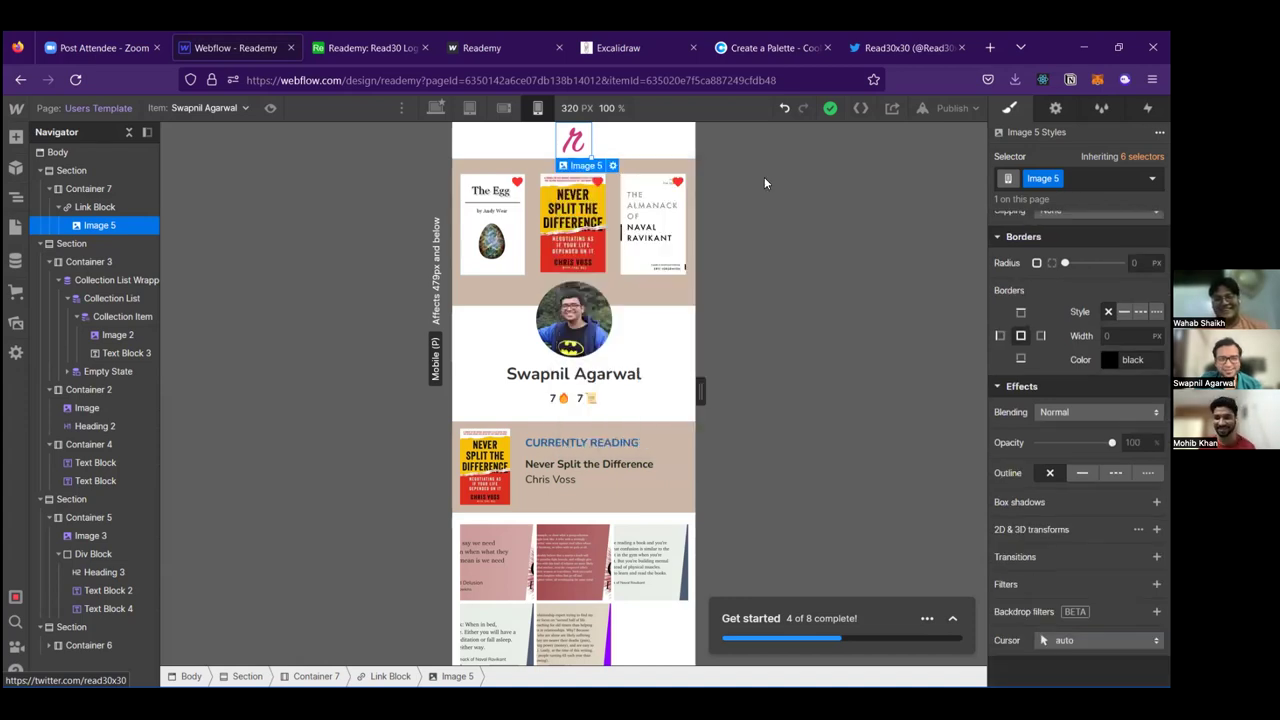
Deselect the logo and view the profile page at the desktop breakpoint.
left_click(754, 269)
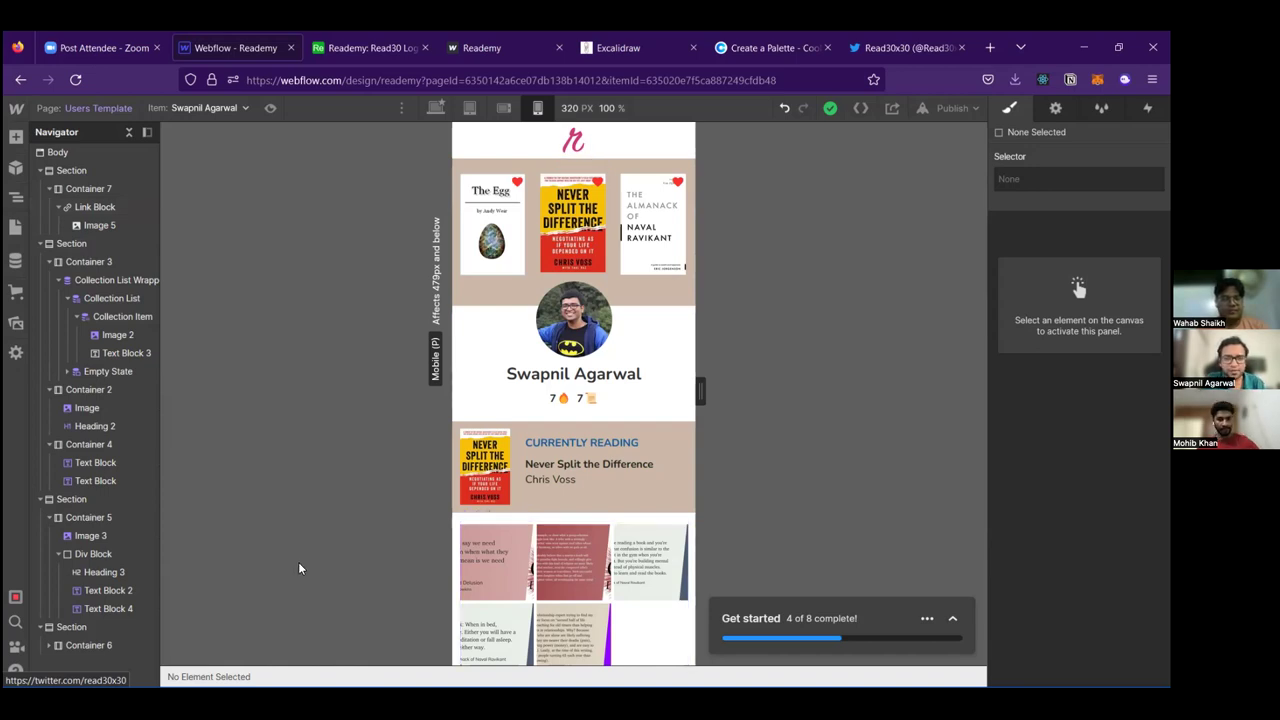
scroll(553, 495, "down", 1)
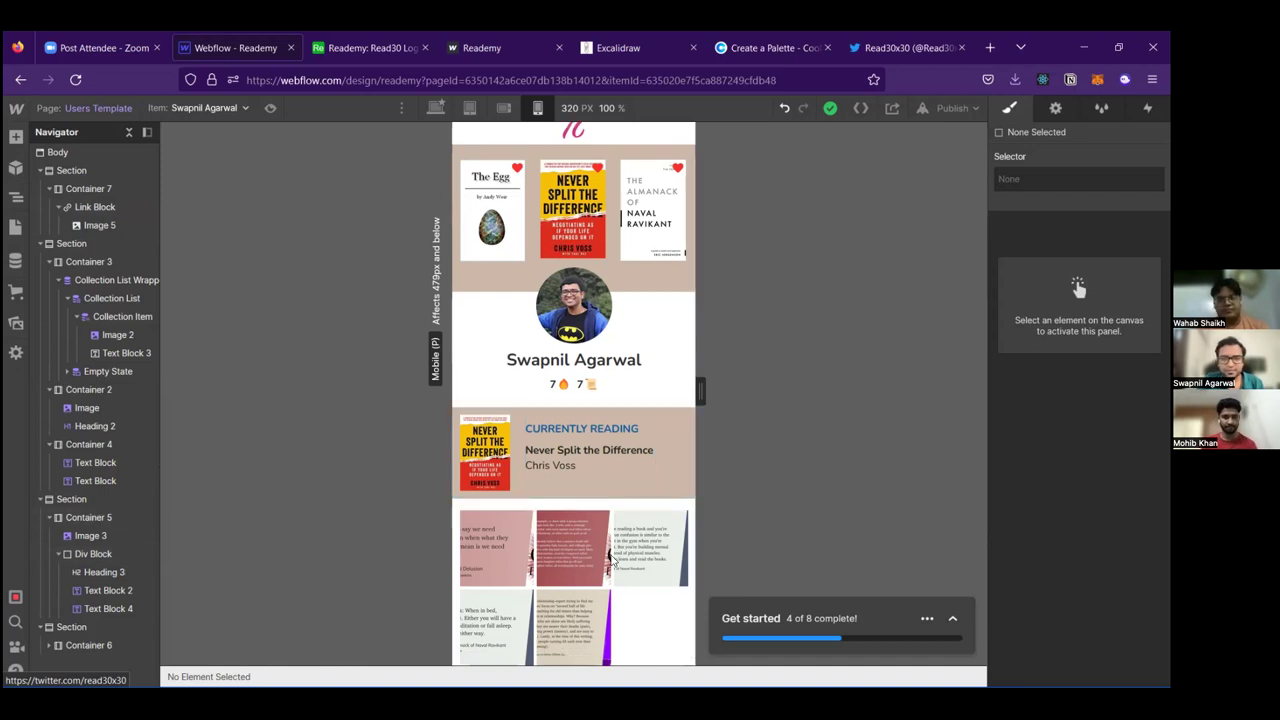
scroll(614, 562, "up", 1)
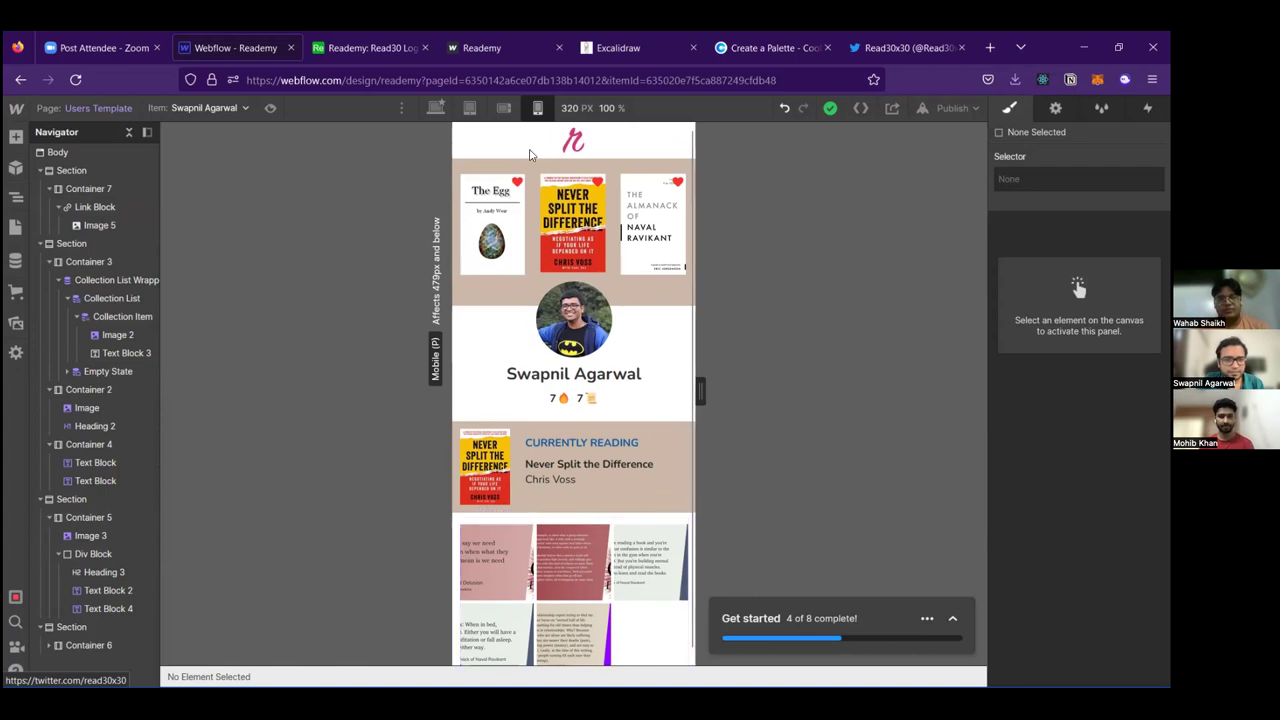
left_click(437, 108)
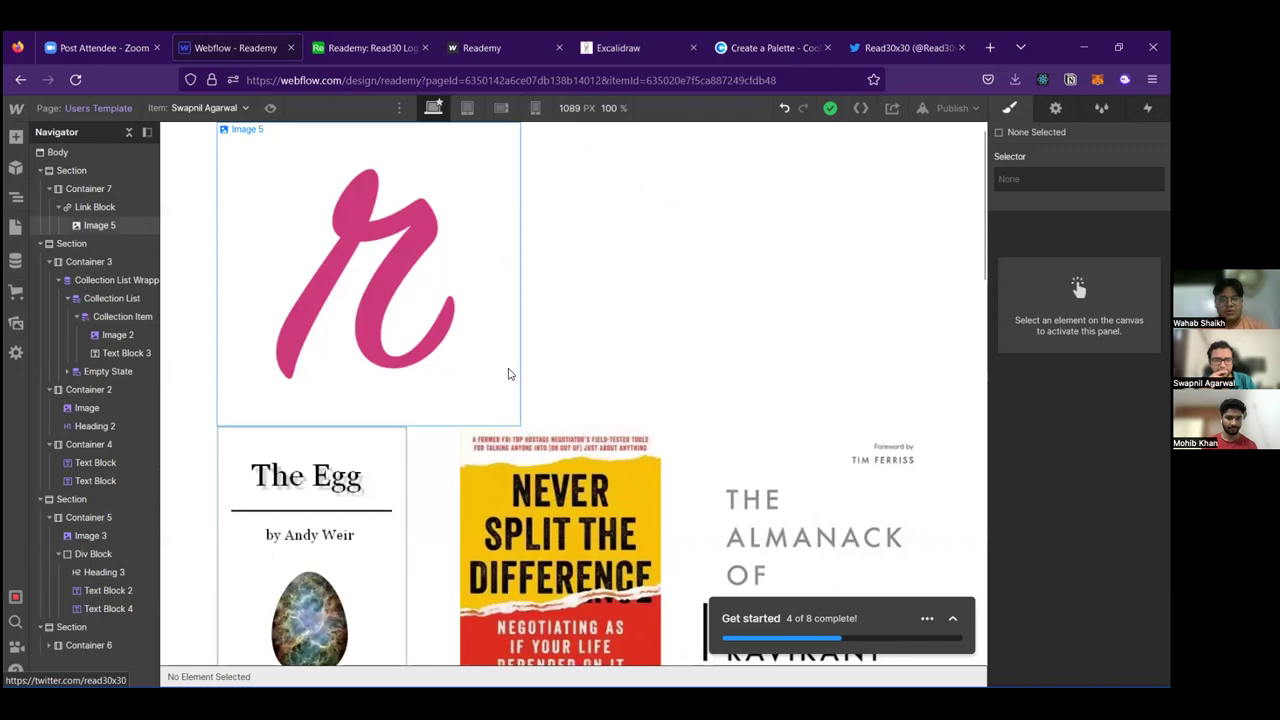
Scroll through the desktop profile page to review its layout.
scroll(508, 374, "down", 5)
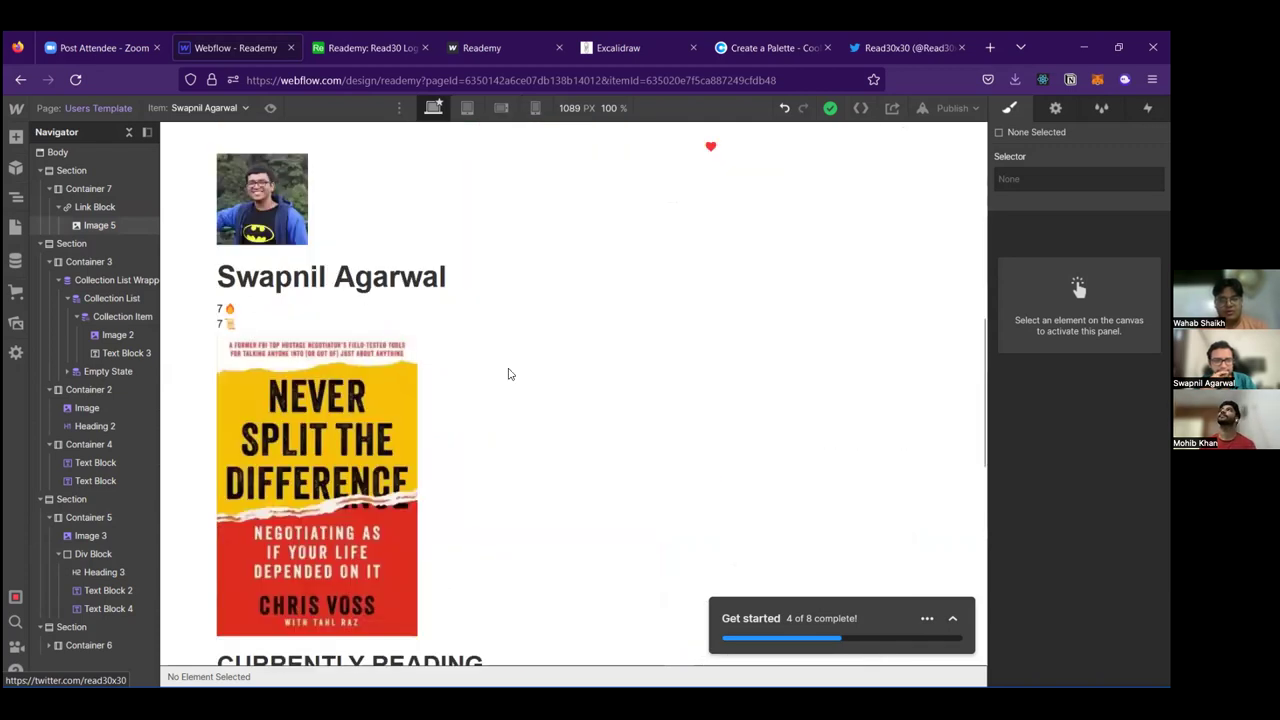
scroll(508, 374, "down", 5)
scroll(655, 509, "down", 1)
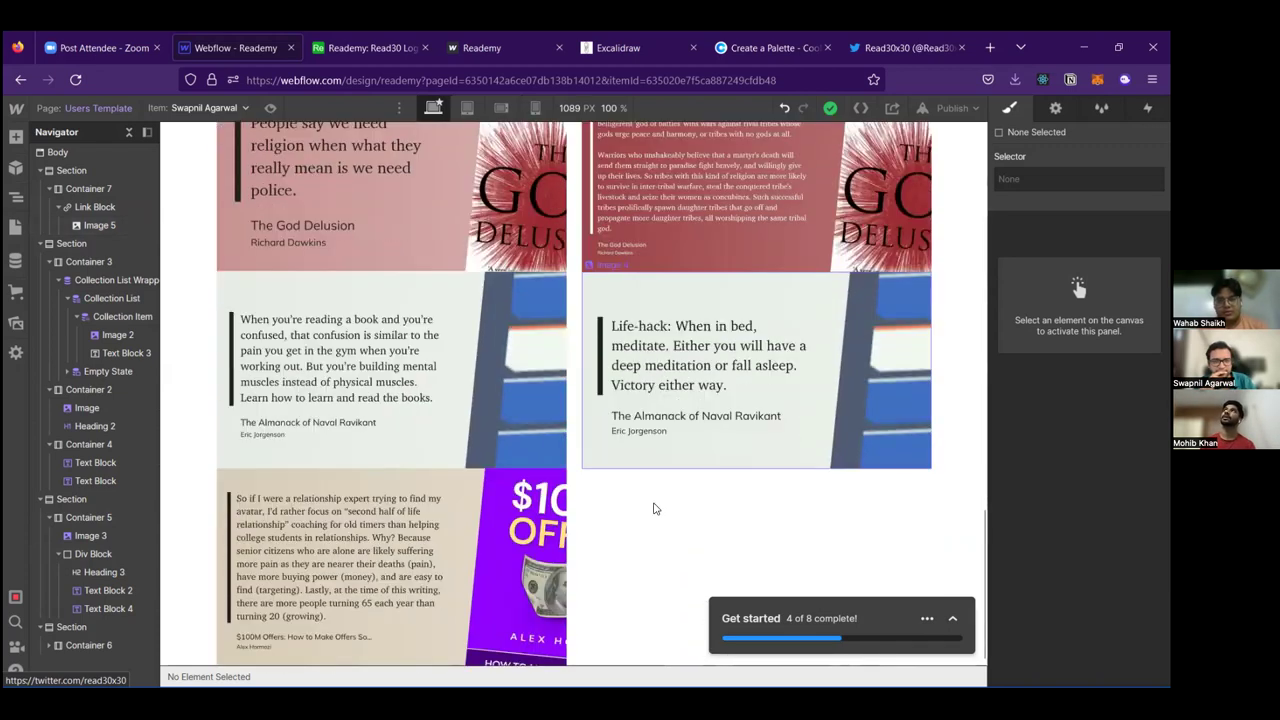
scroll(655, 509, "up", 4)
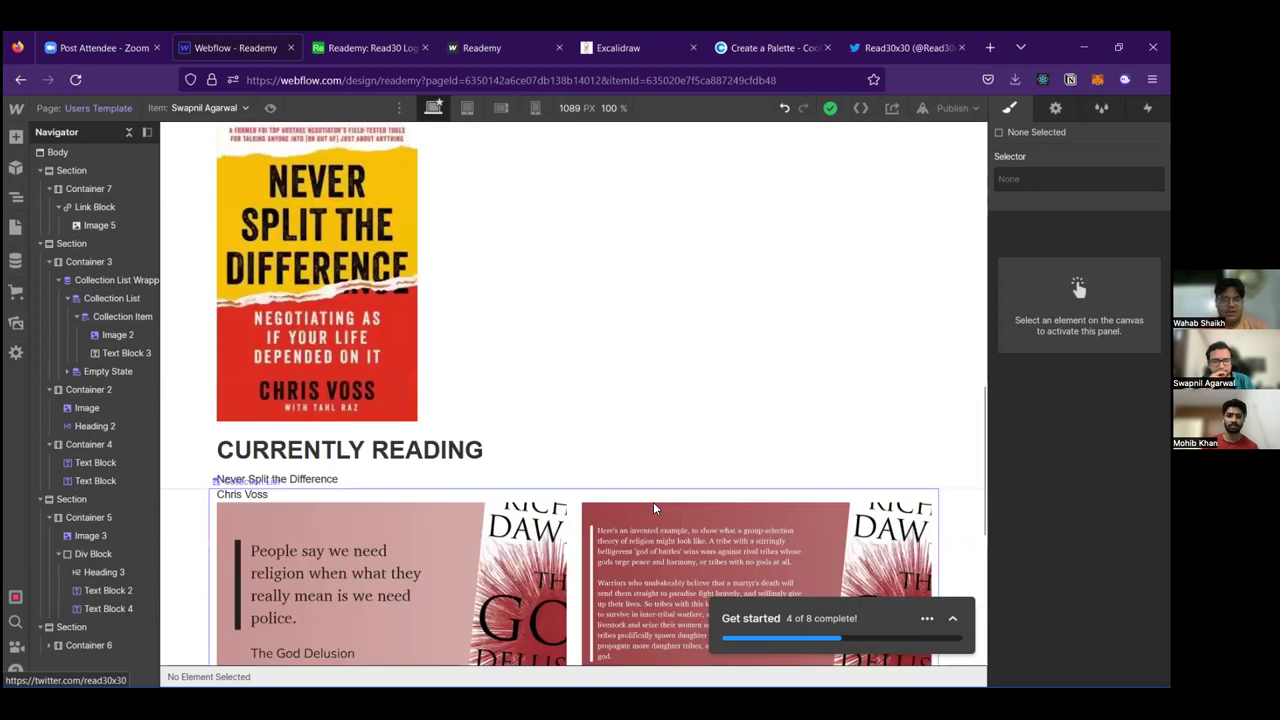
scroll(655, 509, "up", 8)
scroll(655, 509, "up", 2)
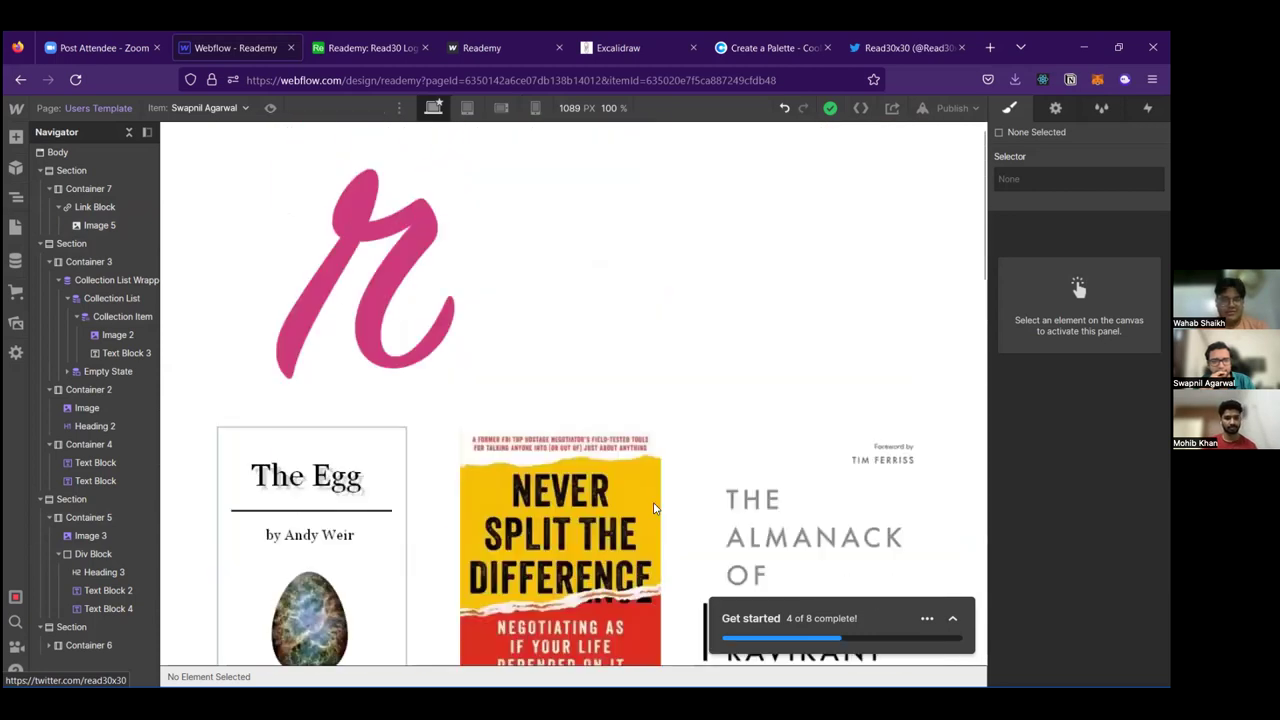
scroll(655, 509, "down", 5)
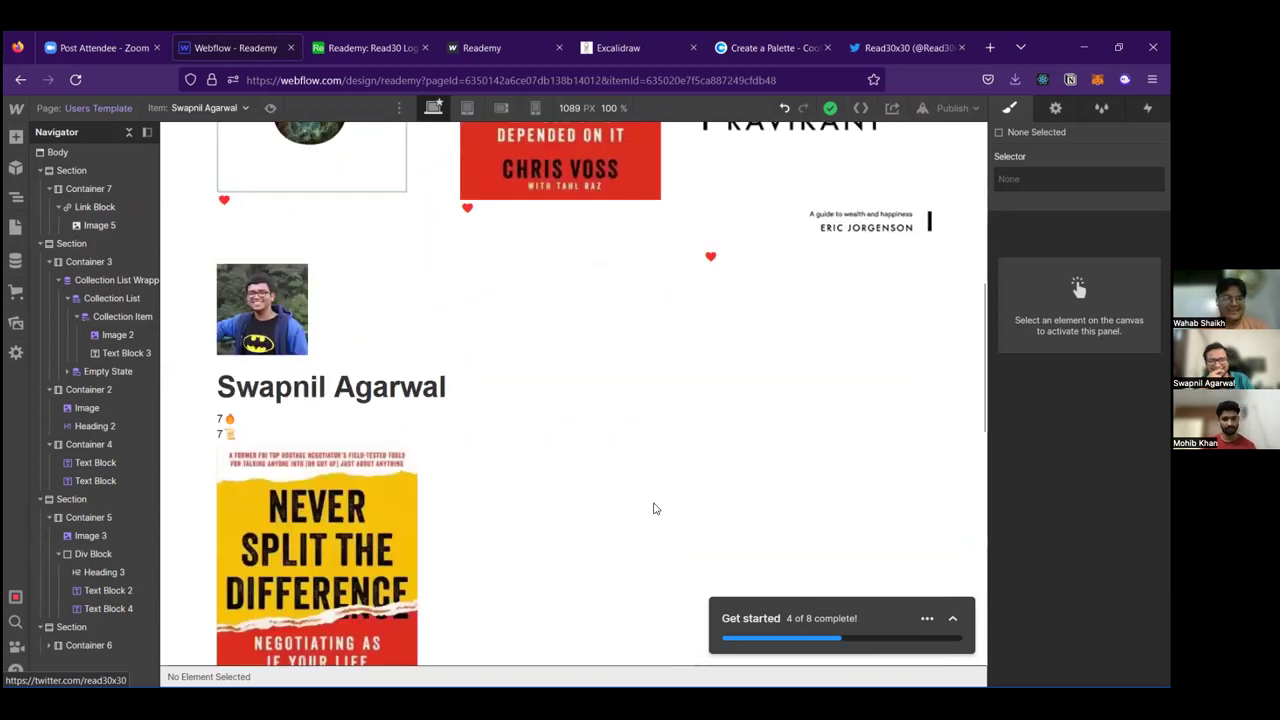
scroll(655, 509, "down", 3)
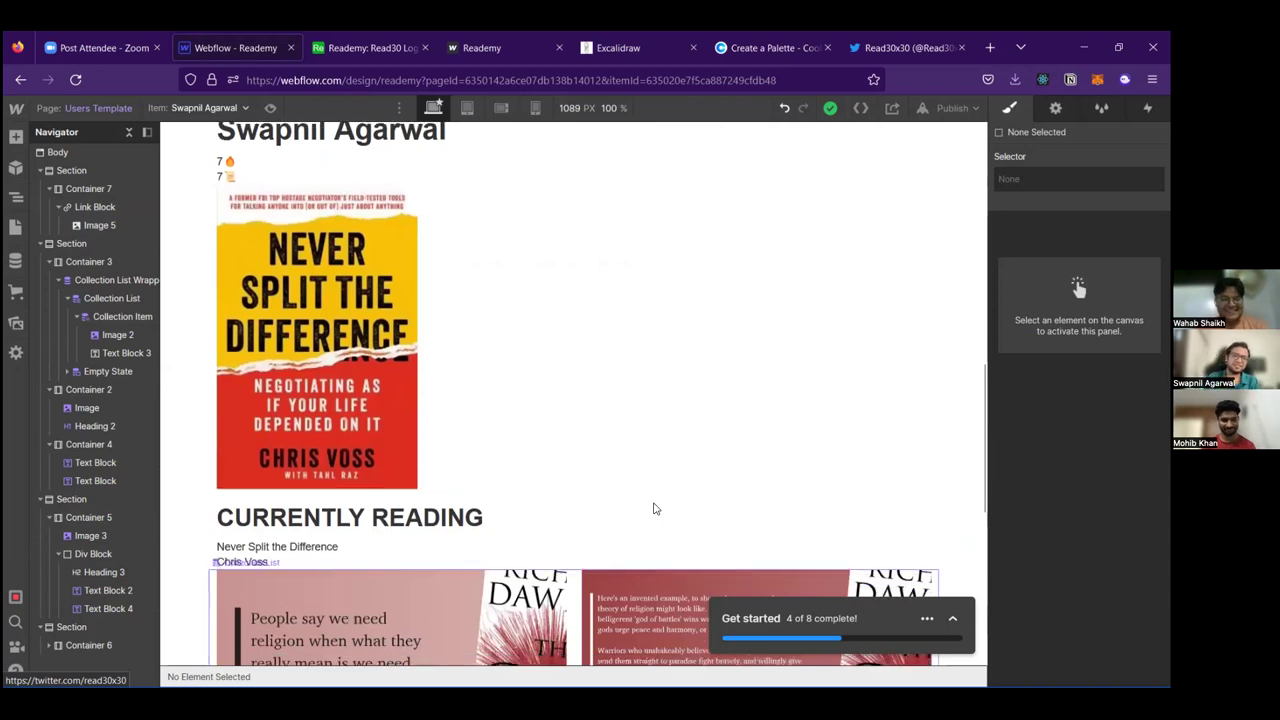
scroll(655, 509, "down", 3)
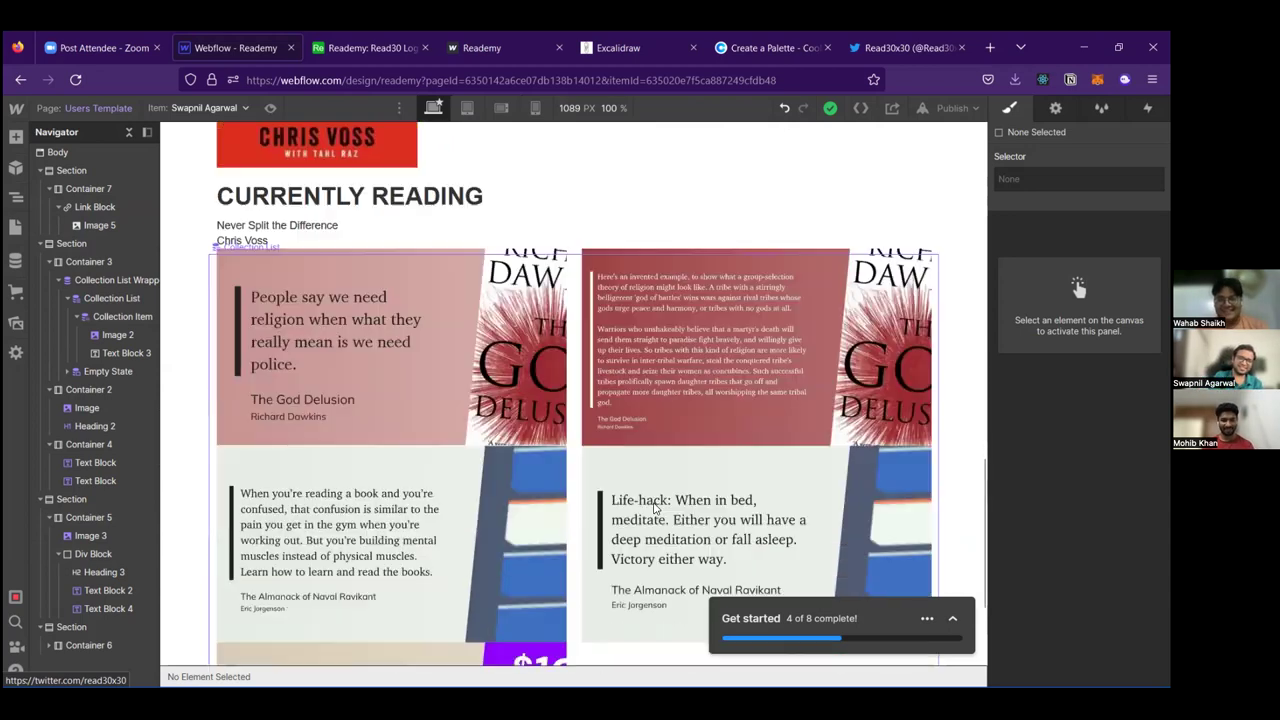
scroll(587, 237, "up", 5)
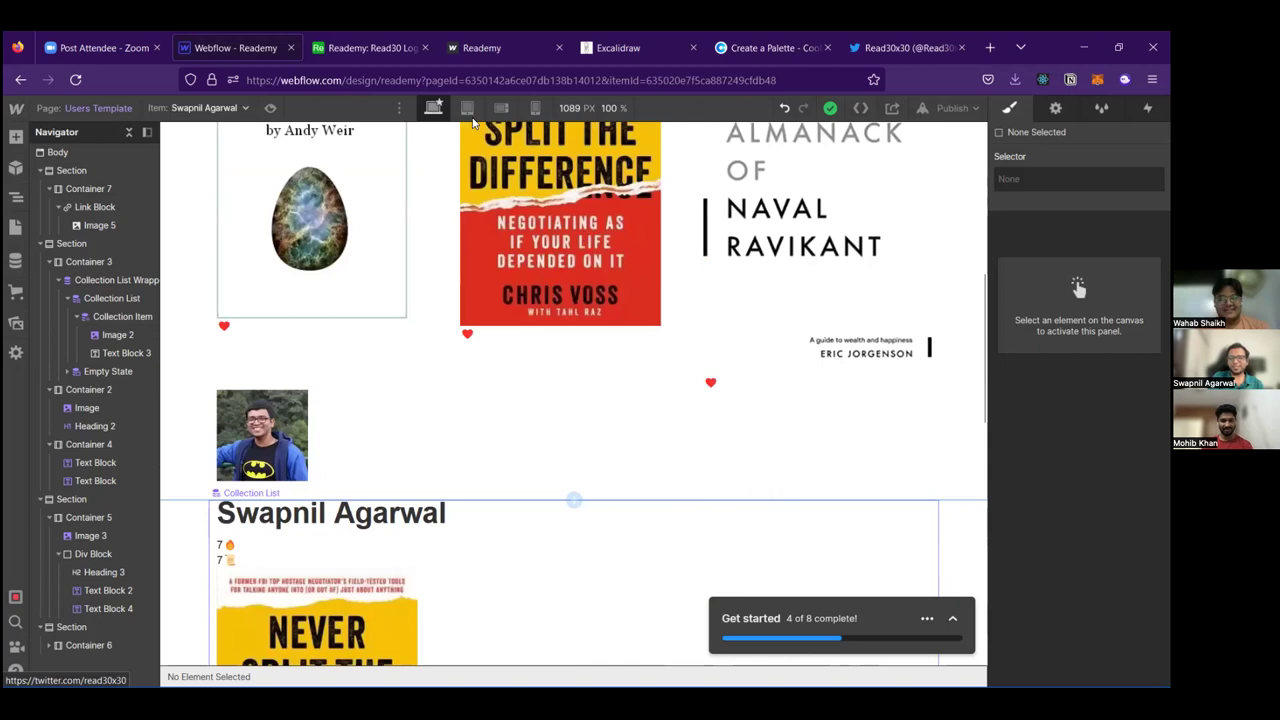
scroll(475, 130, "up", 4)
Preview the page at tablet width, then at the 320 px mobile portrait width.
left_click(467, 109)
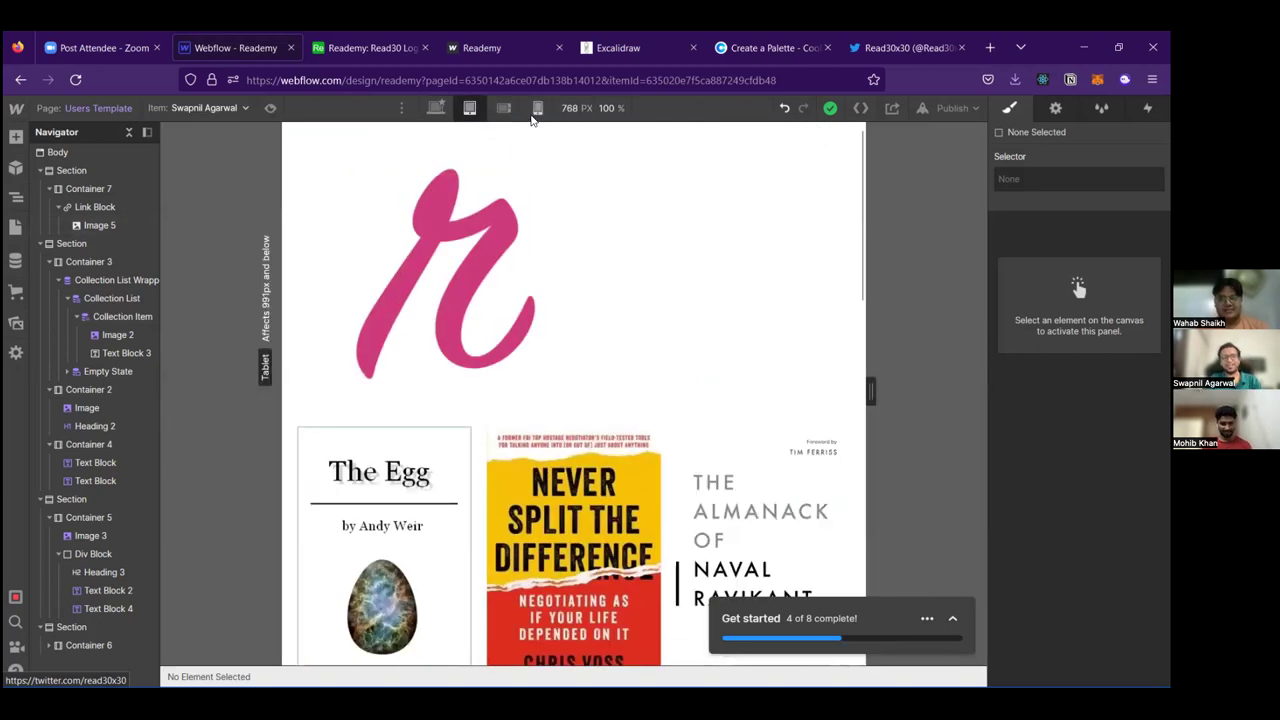
left_click(536, 110)
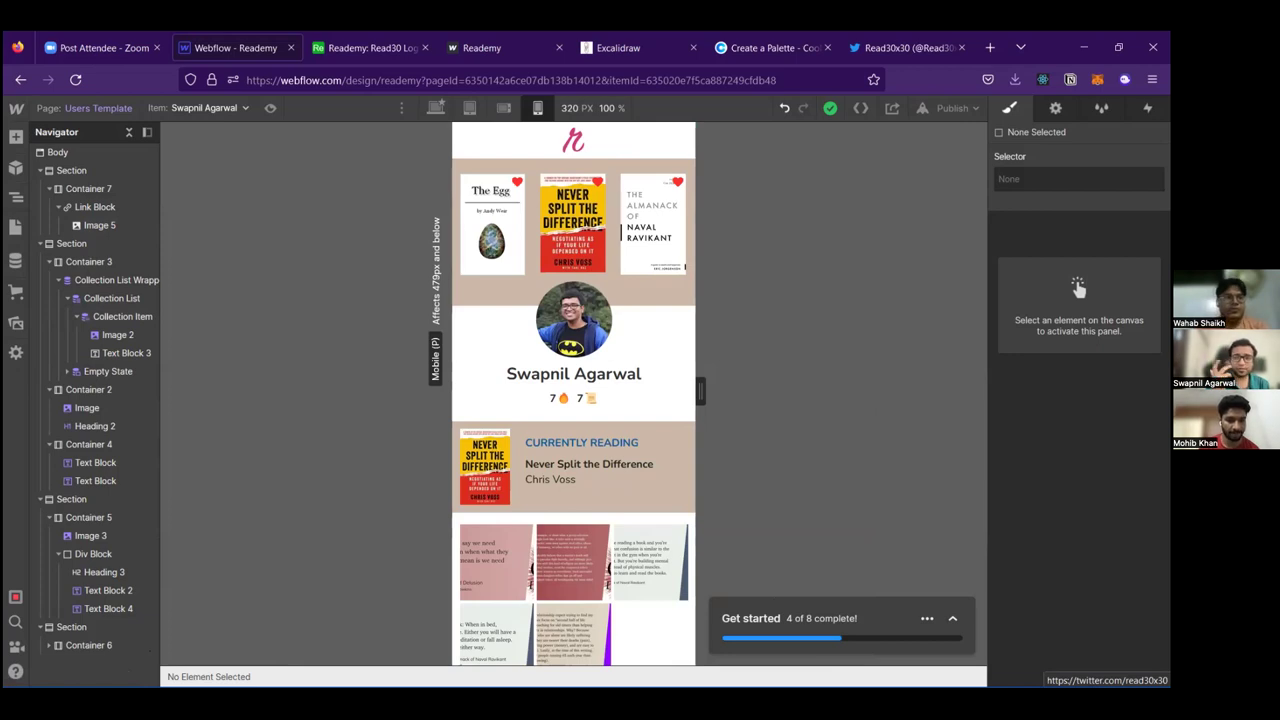
left_click(10, 140)
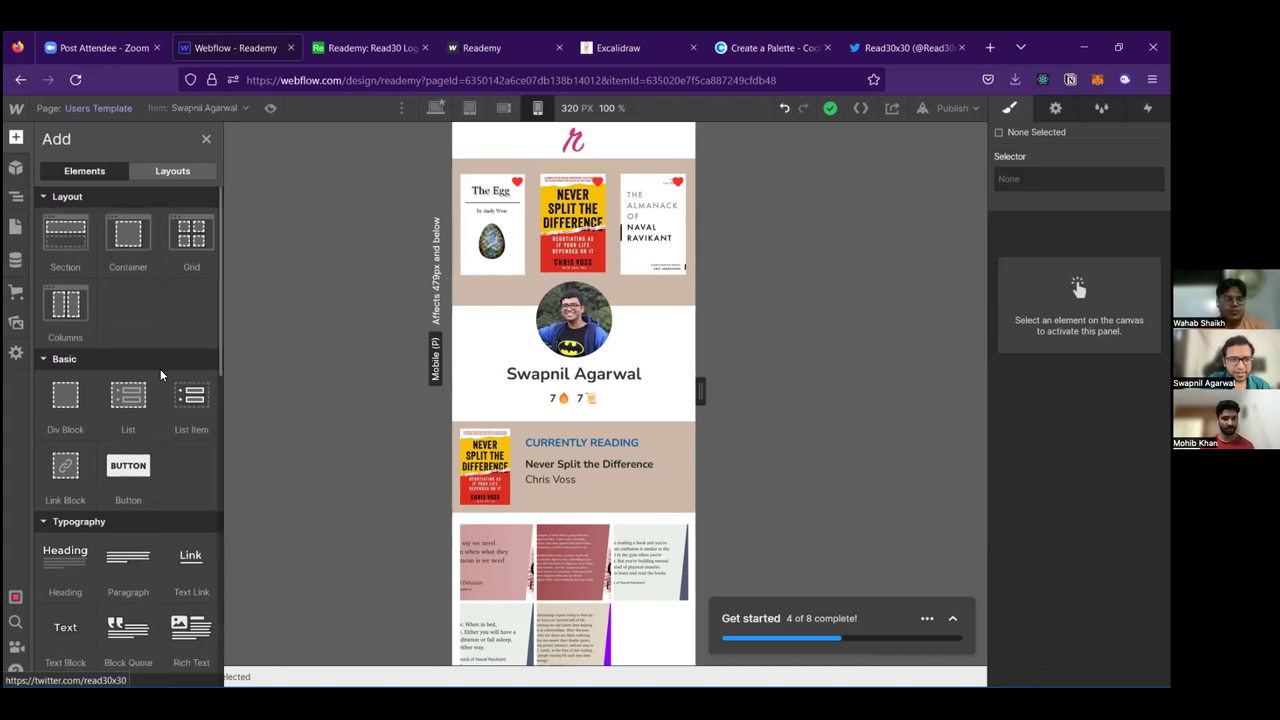
Scroll the Elements list down to Media and forms, then select Image 4 in the quote-card grid.
scroll(160, 375, "down", 1)
scroll(160, 375, "down", 4)
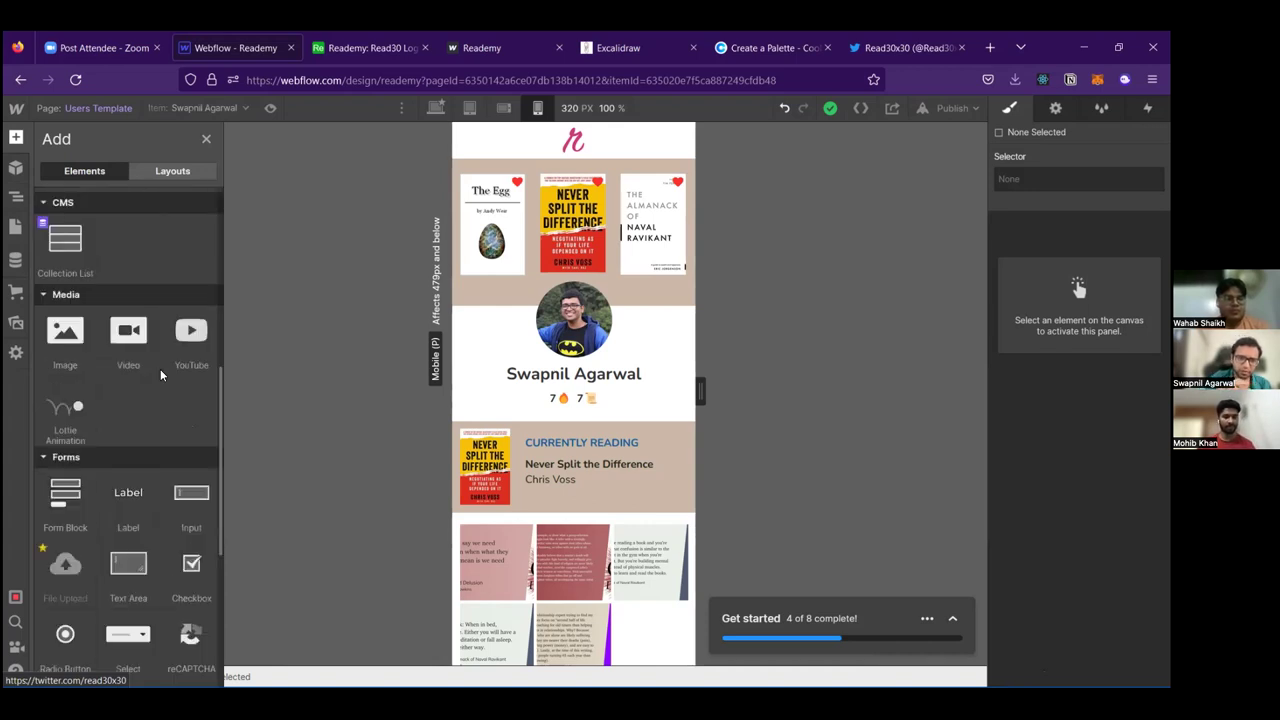
scroll(160, 375, "down", 1)
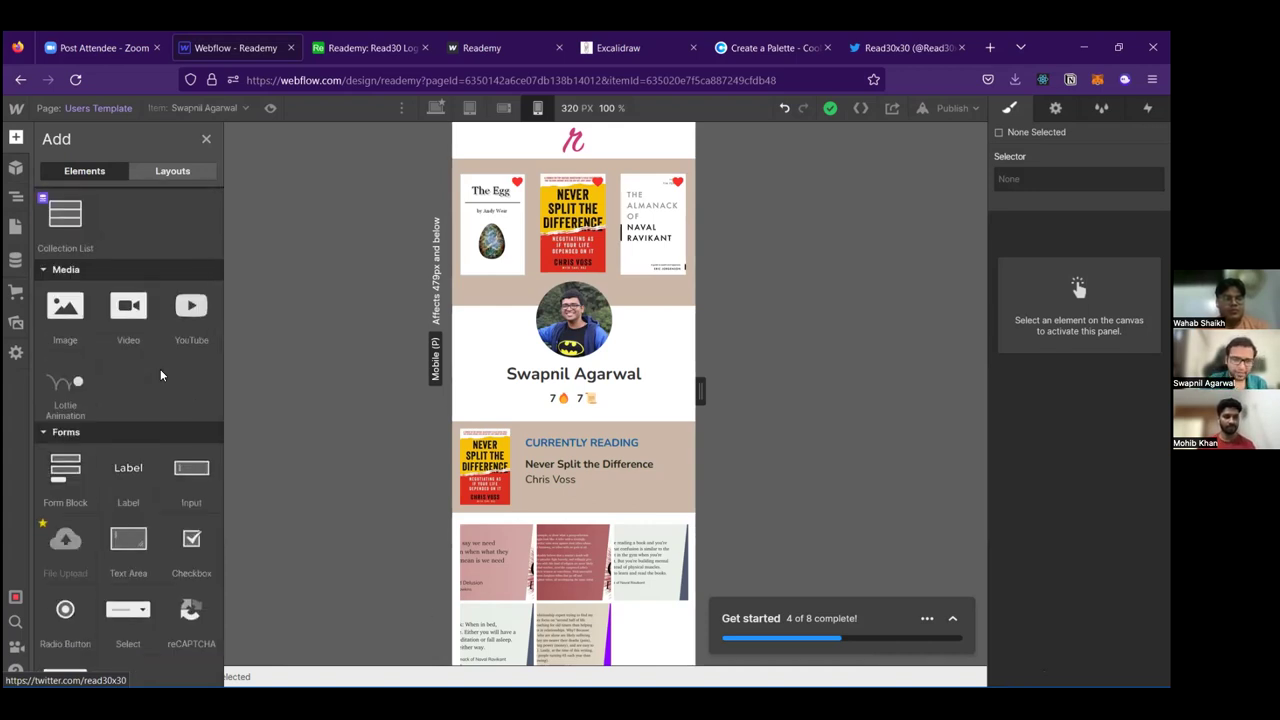
left_click(488, 590)
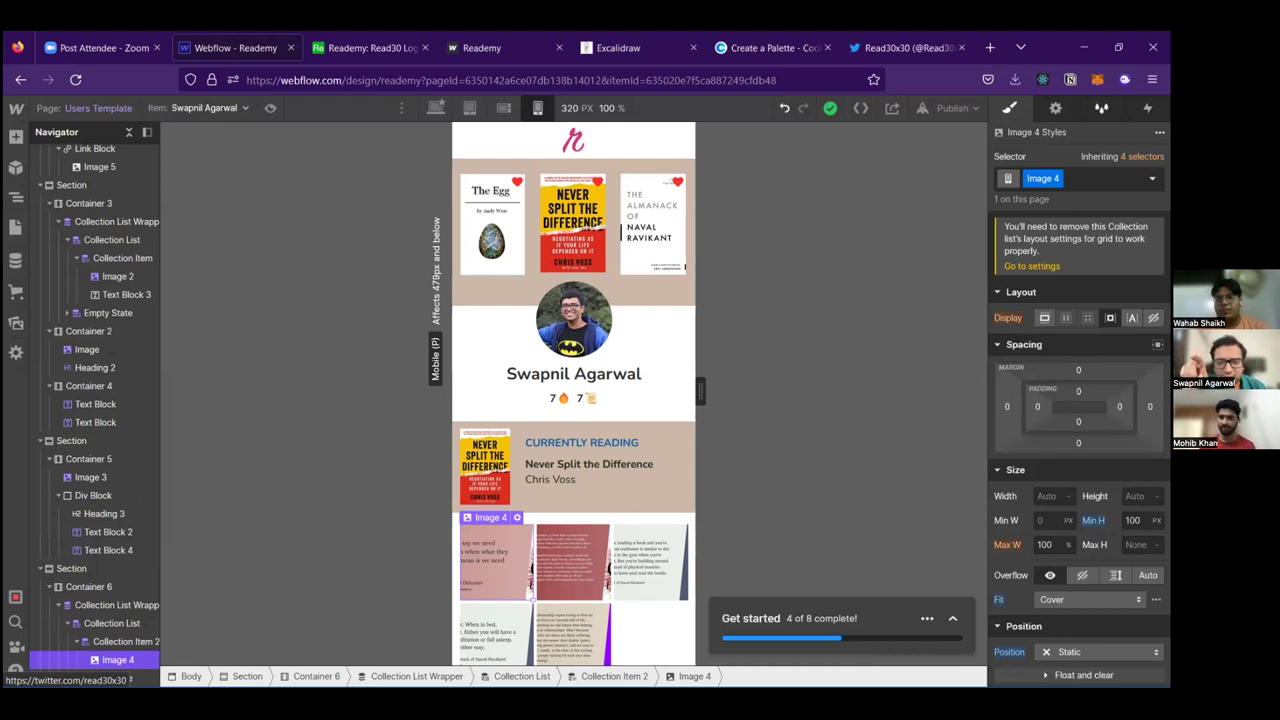
Show the Interactions panel for Image 4 in the excerpt grid.
left_click(1101, 108)
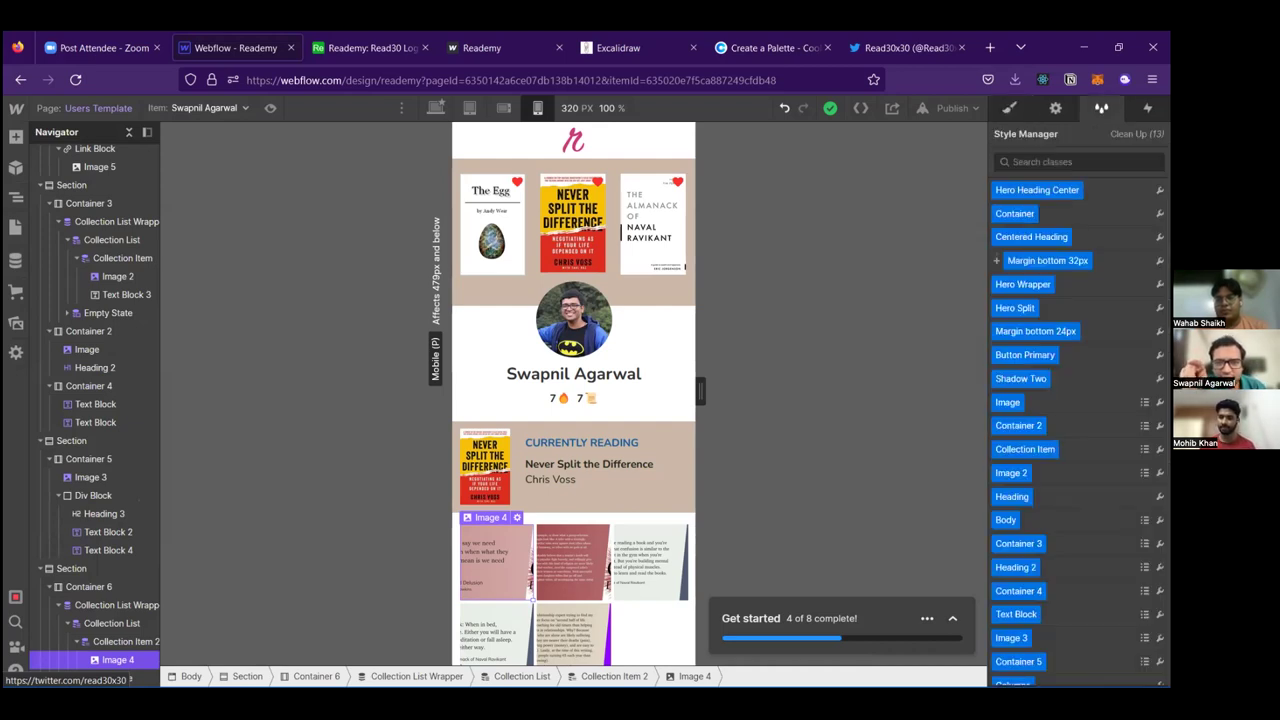
left_click(1147, 108)
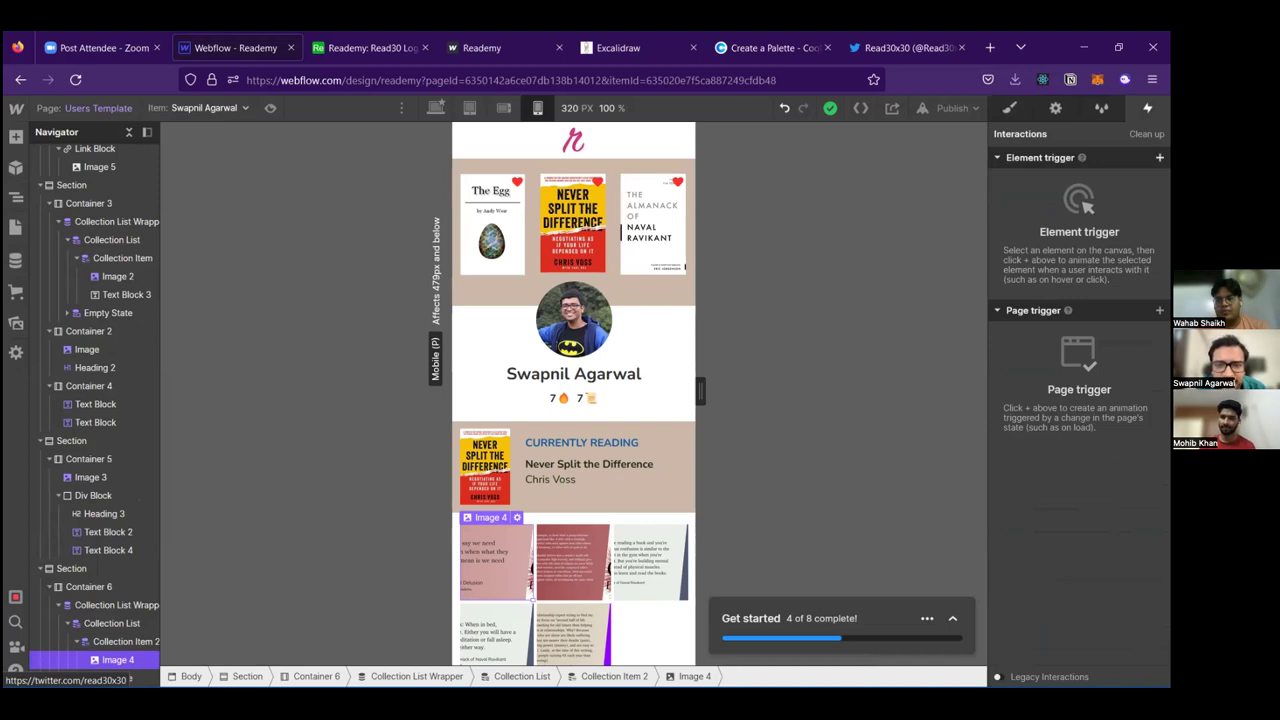
Add a Mouse click (tap) trigger to Image 4 whose first click plays Grow in.
left_click(1159, 157)
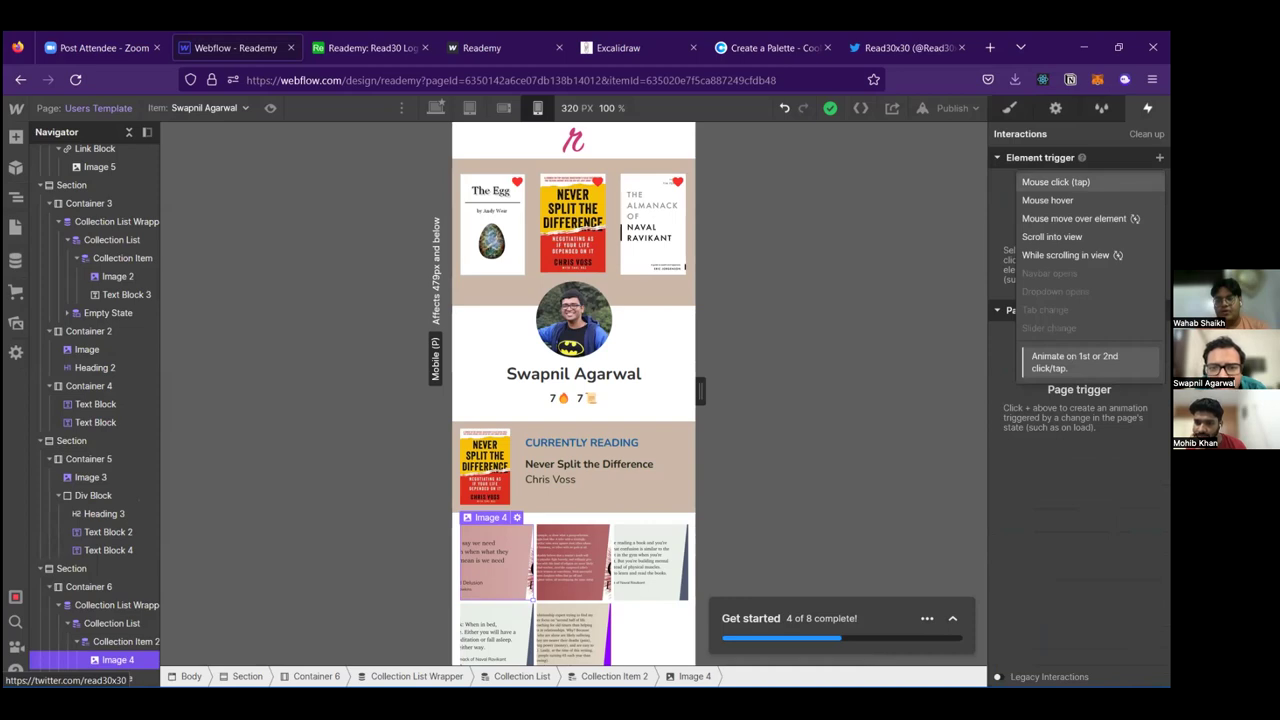
left_click(1055, 182)
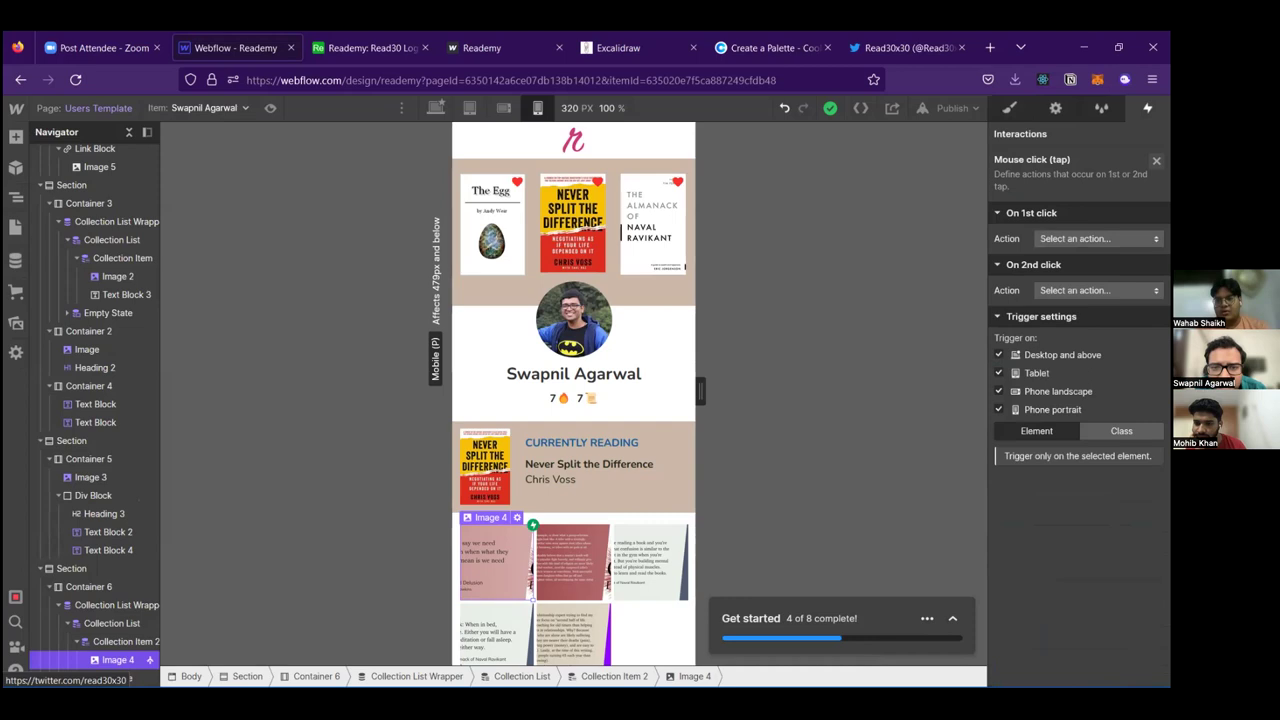
left_click(1097, 238)
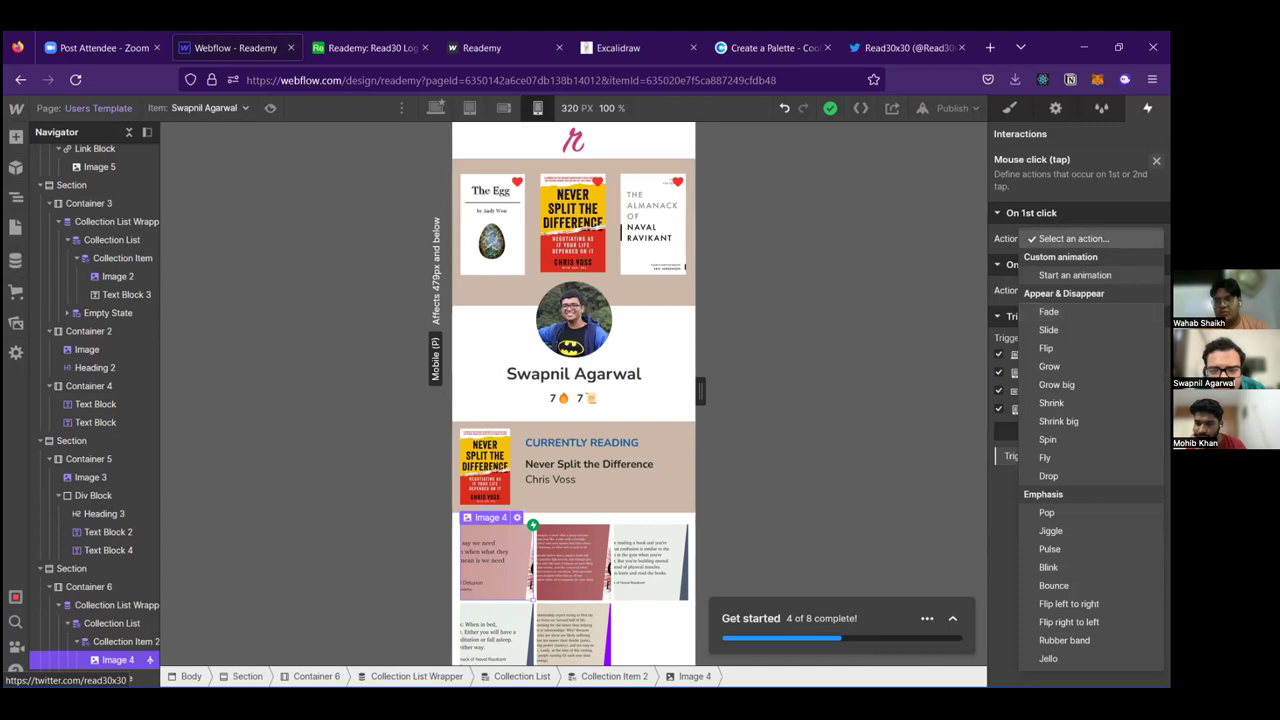
key("Escape")
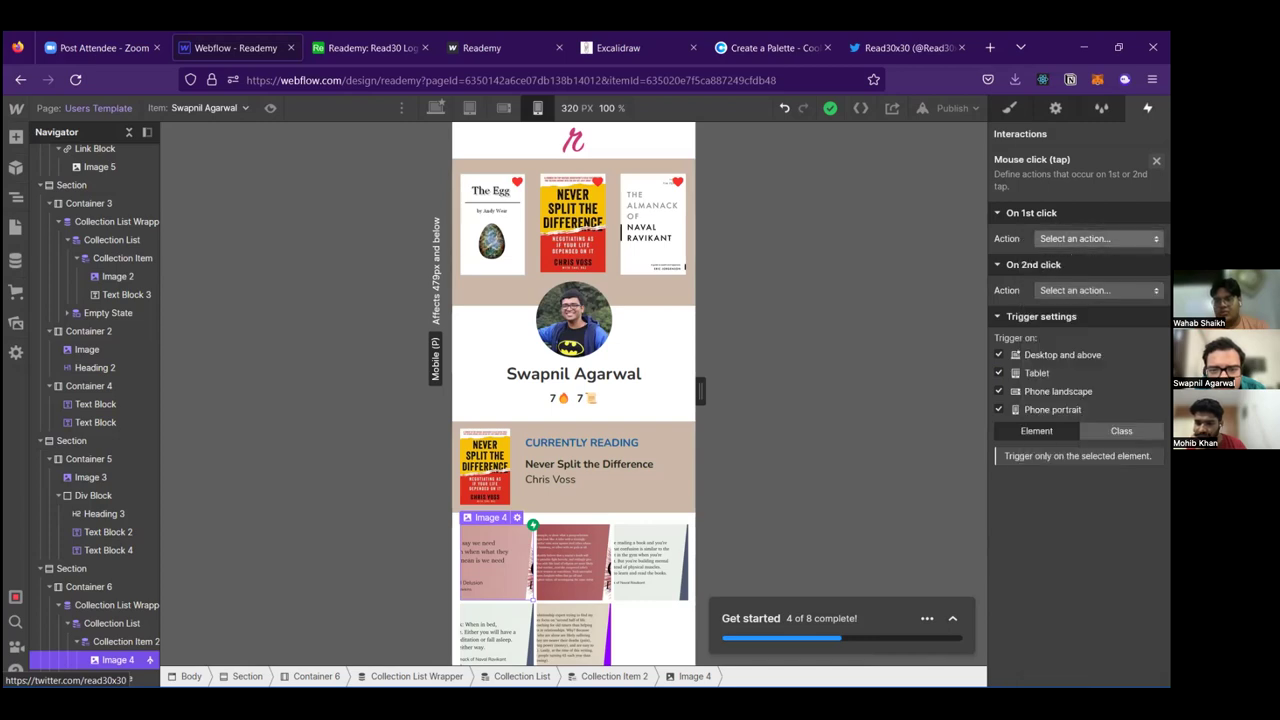
key("space")
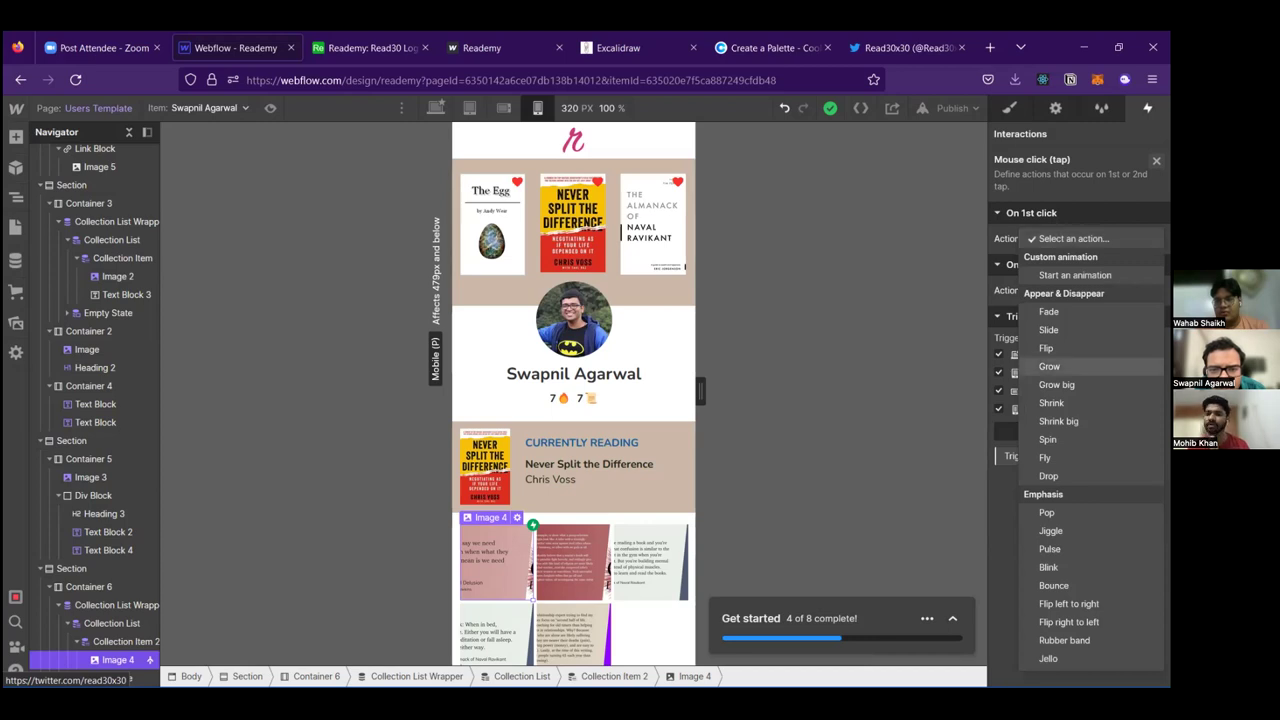
key("Return")
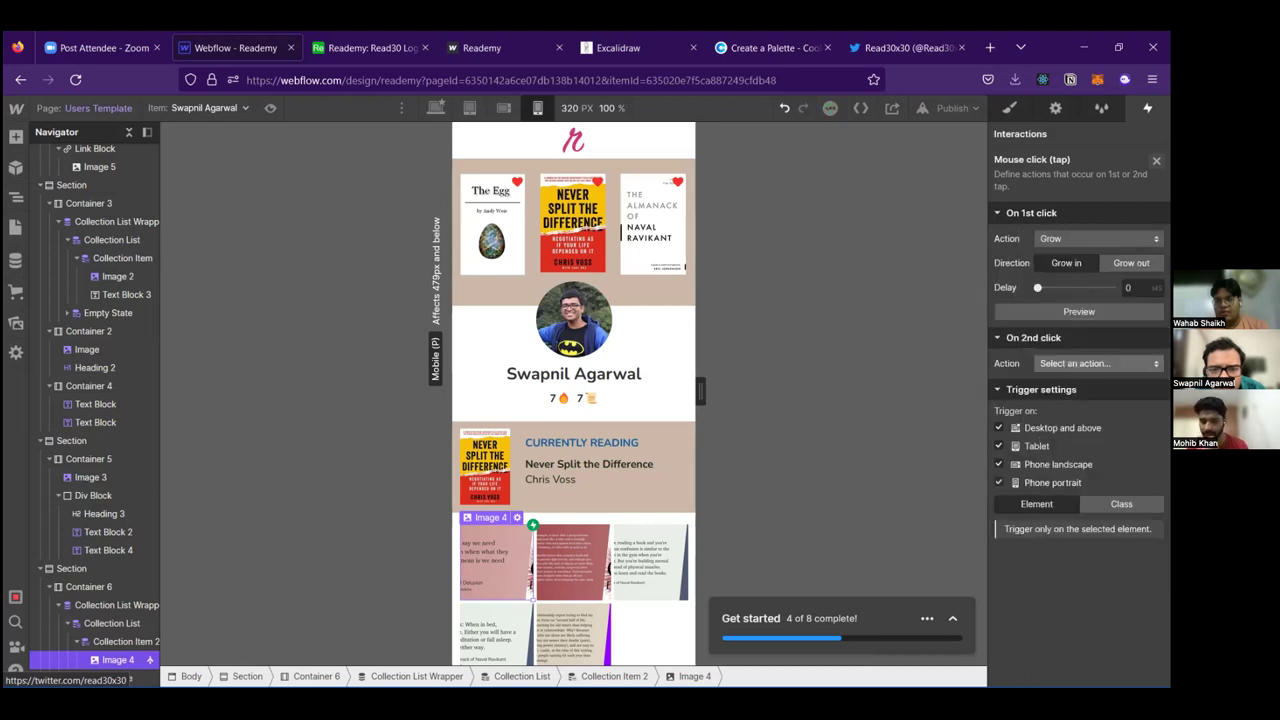
left_click(1066, 263)
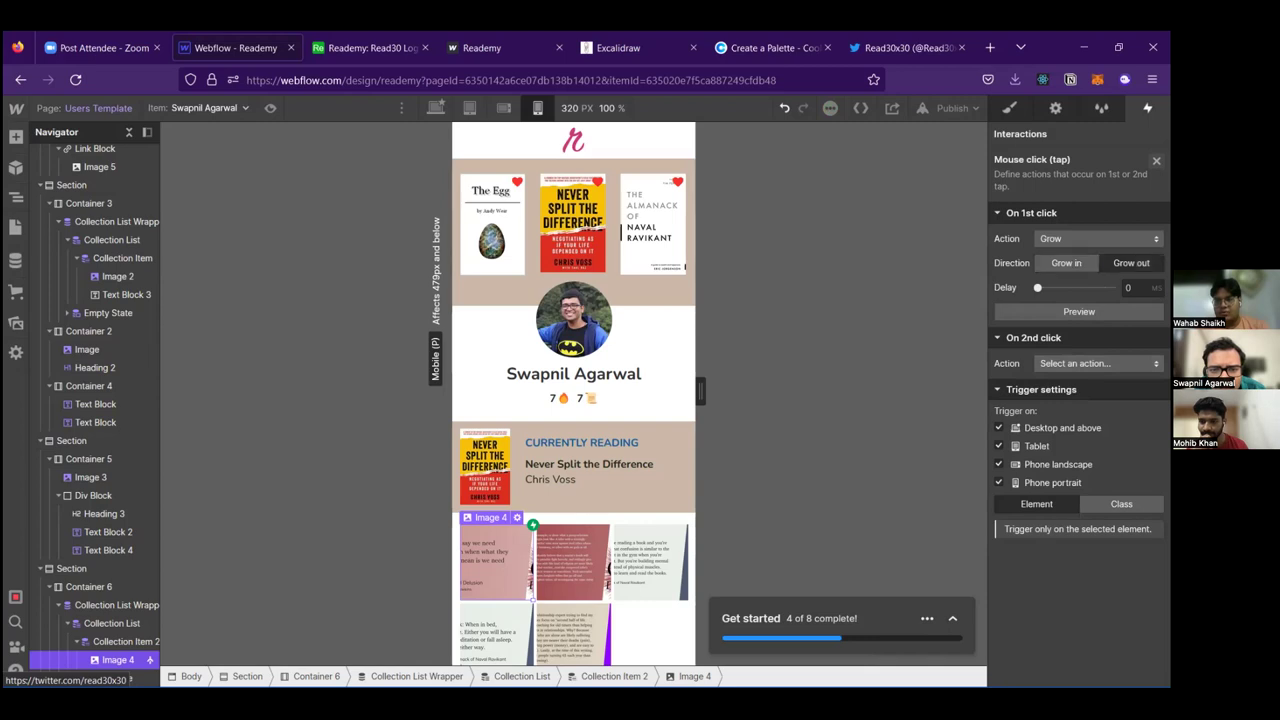
Preview and test the Grow in animation on Image 4, keeping Grow as the action.
left_click(1079, 311)
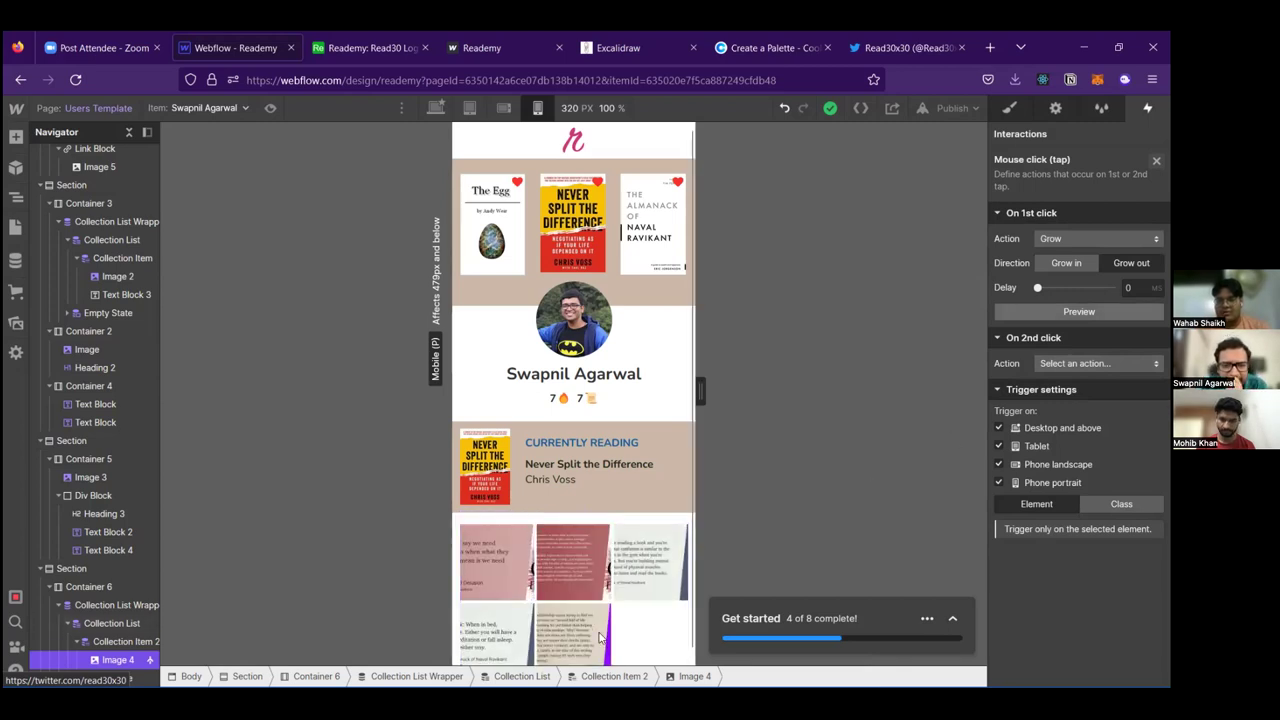
left_click(546, 604)
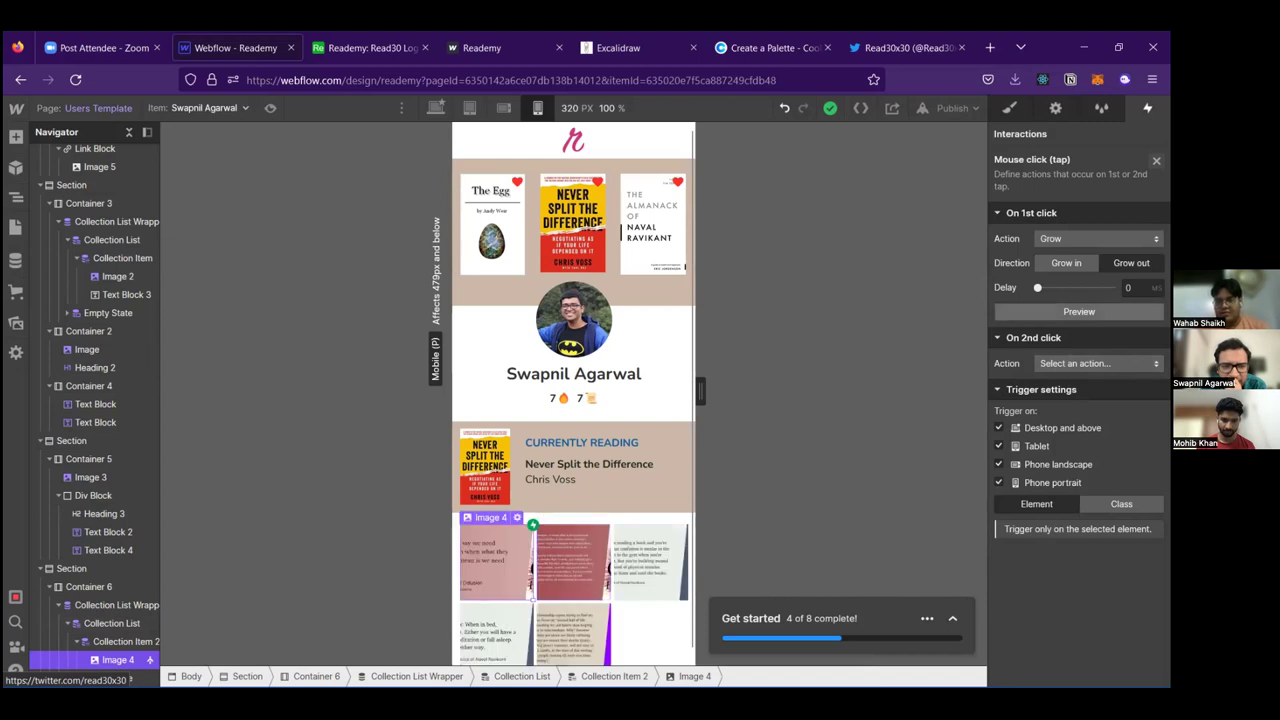
left_click(1079, 311)
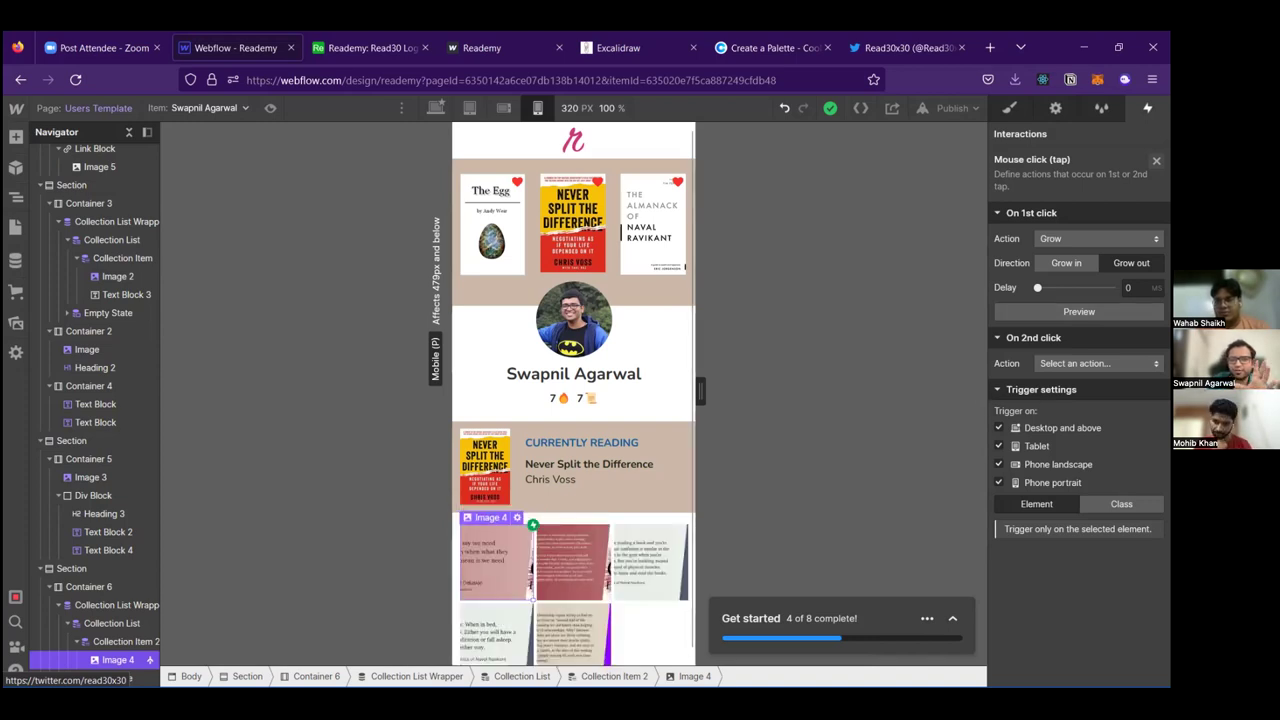
left_click(1097, 238)
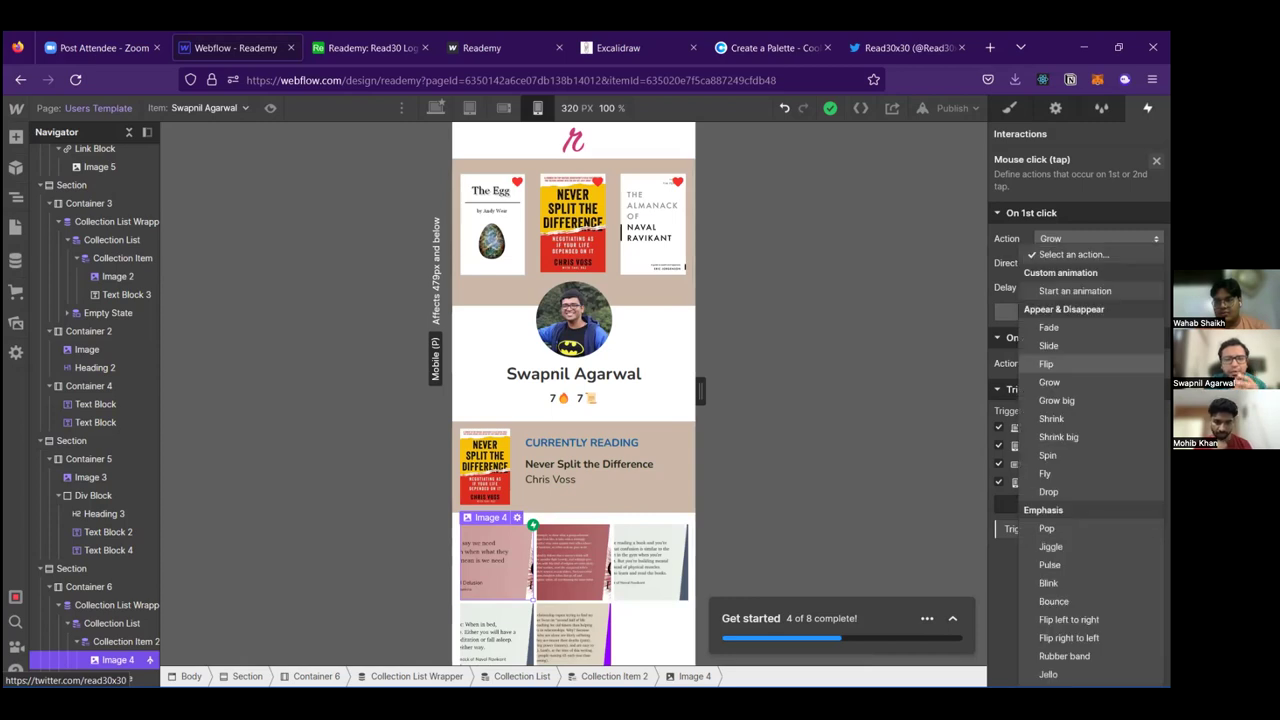
left_click(997, 337)
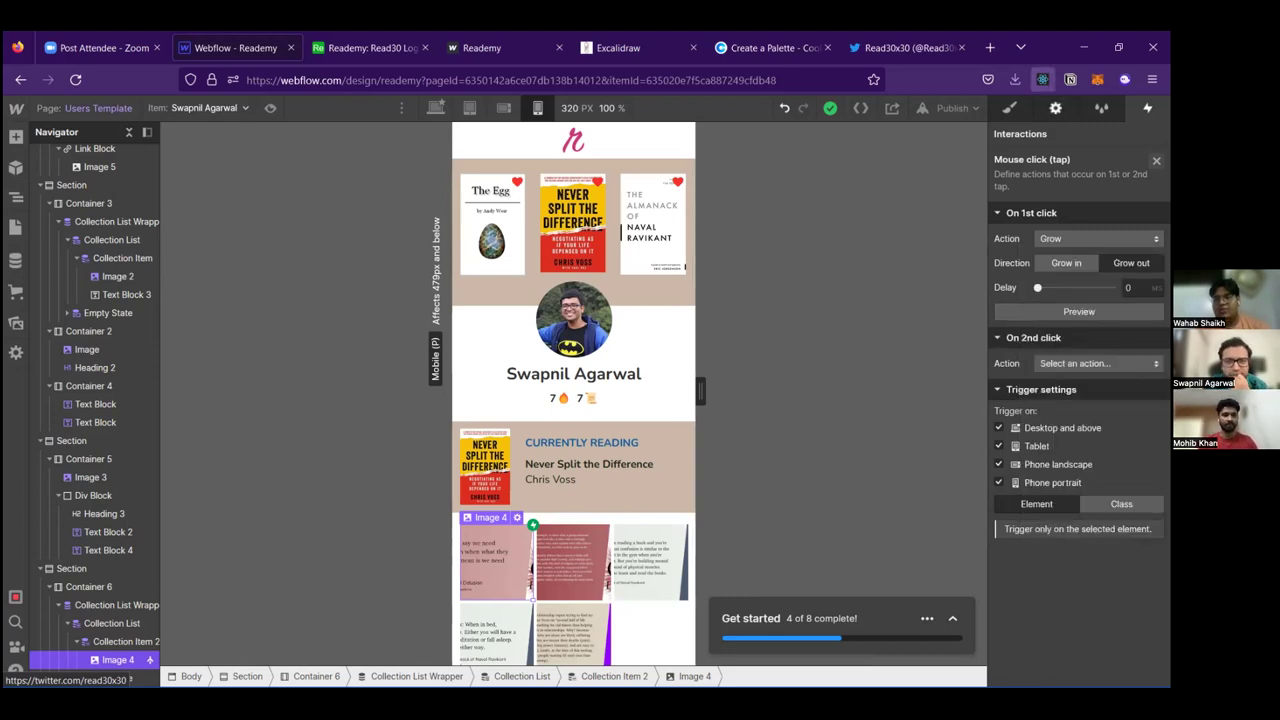
left_click(992, 48)
Search Google for 'web.flow tap to enlarge image' and scan the forum results.
type("web.")
type("flow t")
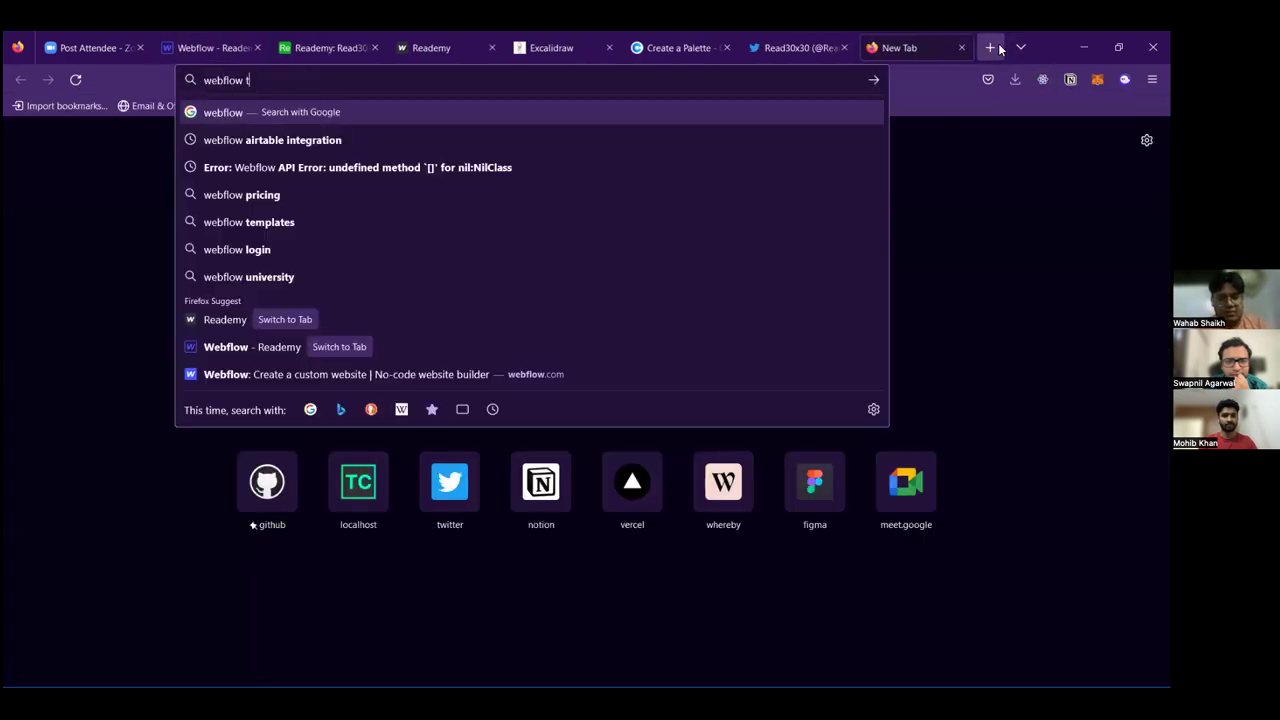
type("ap to enla")
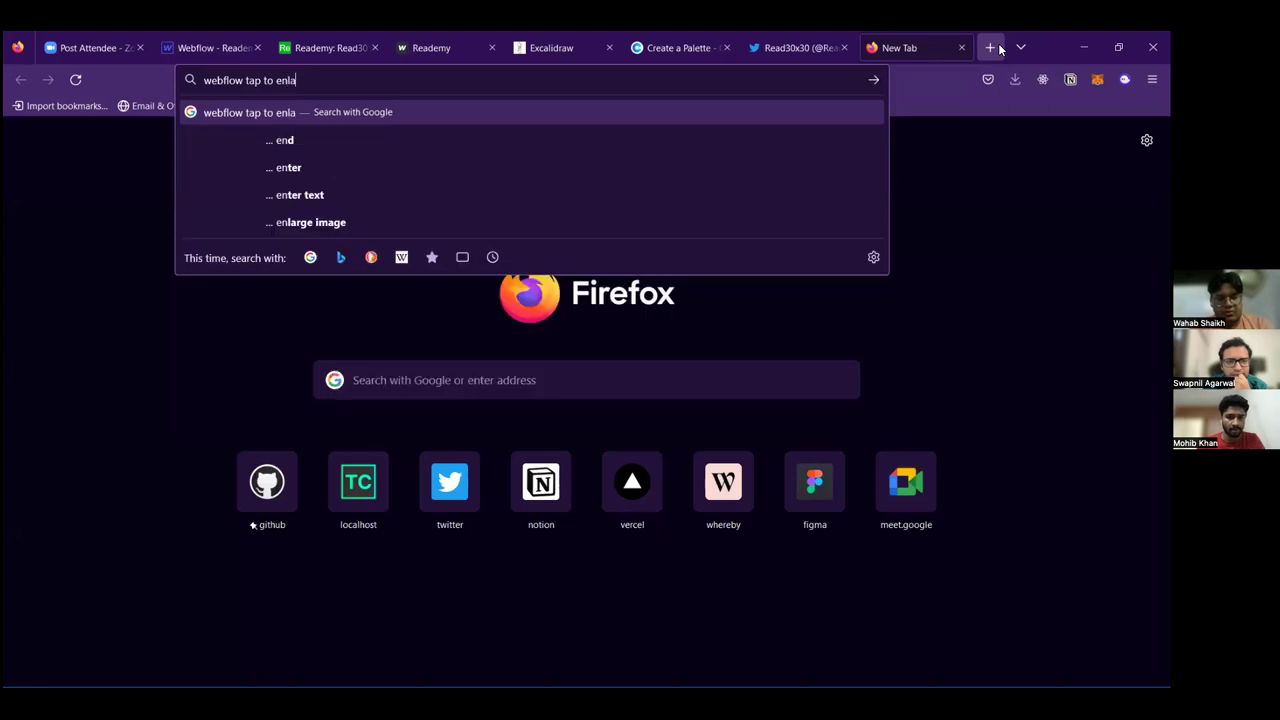
type("rge ima")
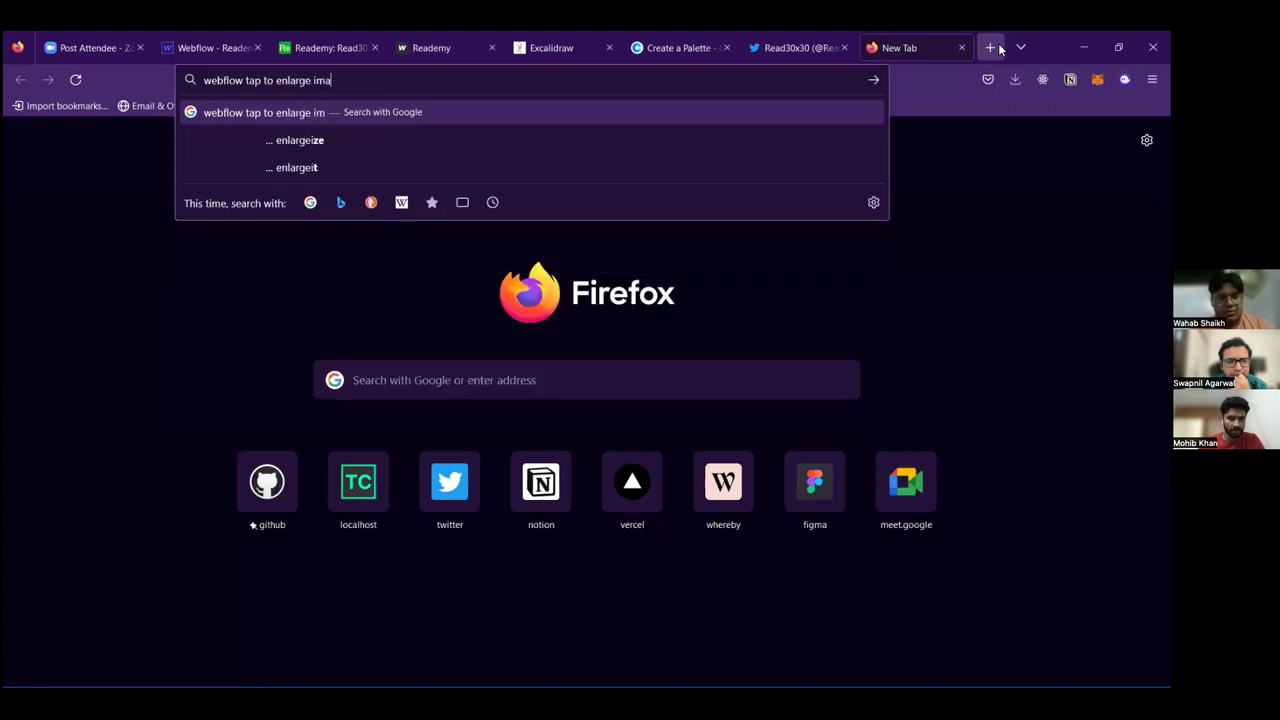
type("ge")
key("Return")
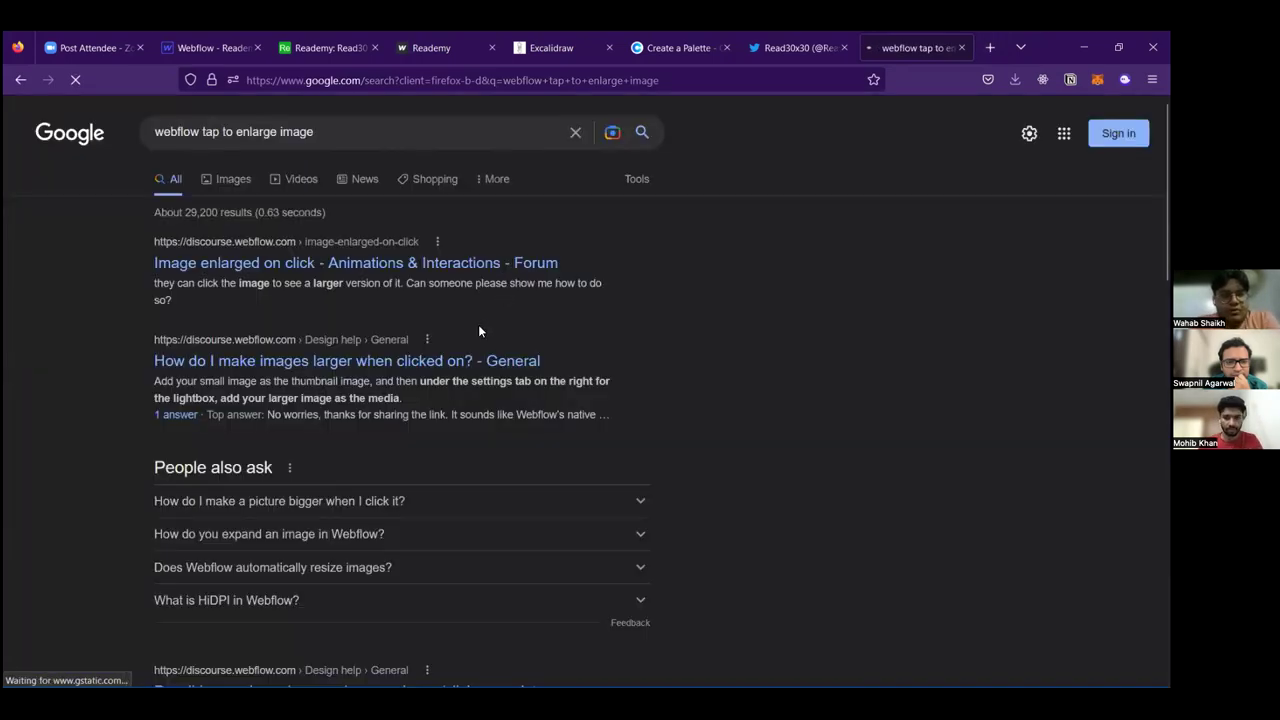
scroll(478, 331, "down", 1)
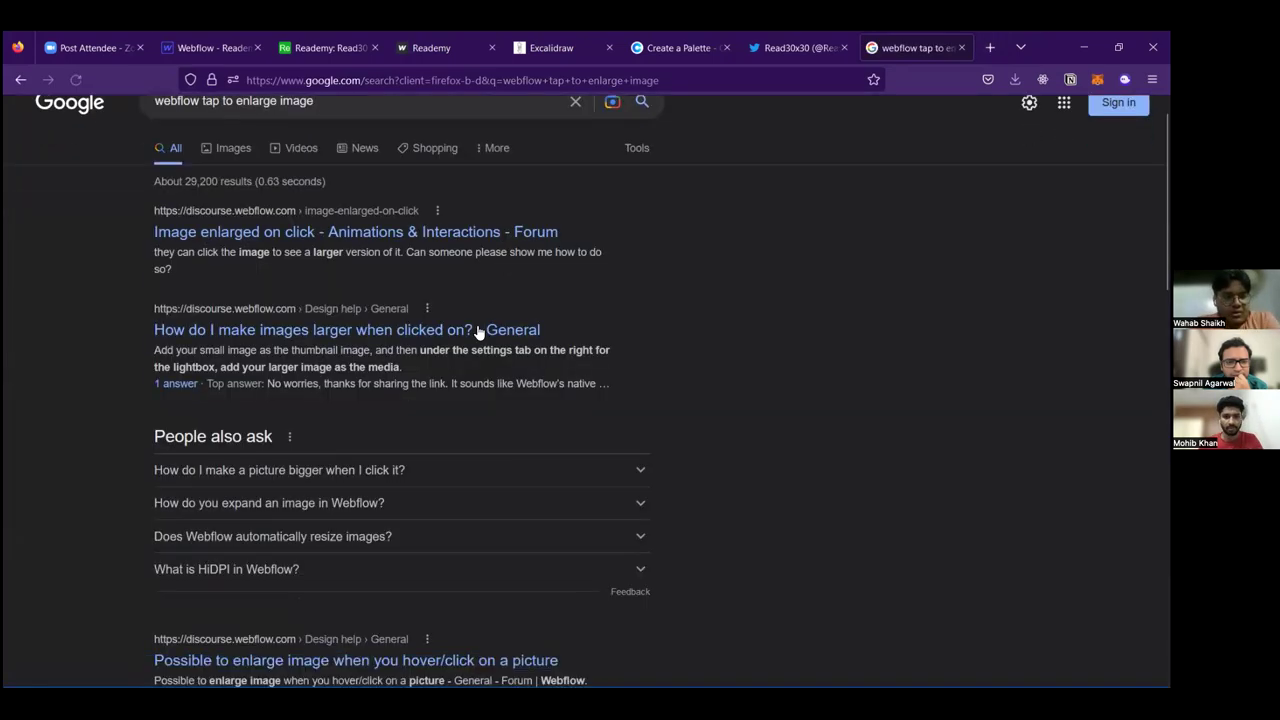
Open the forum thread about enlarging images on click and read through it.
left_click(417, 334)
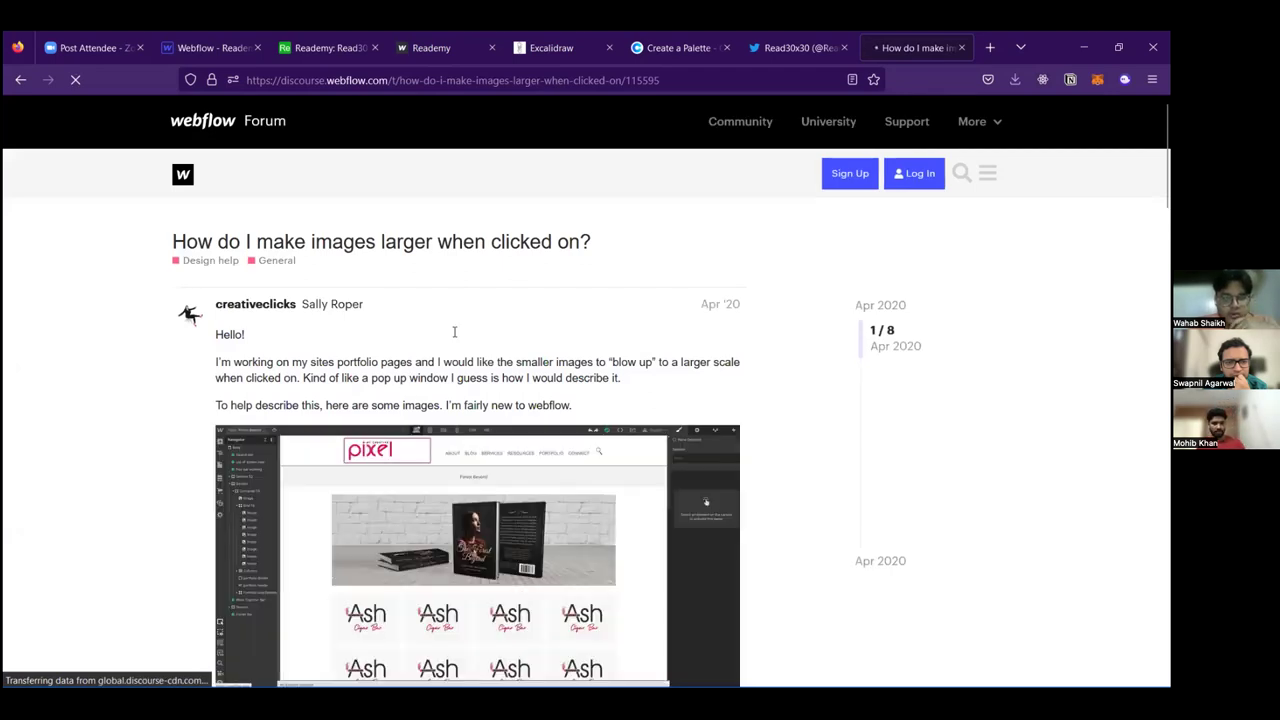
scroll(455, 338, "down", 1)
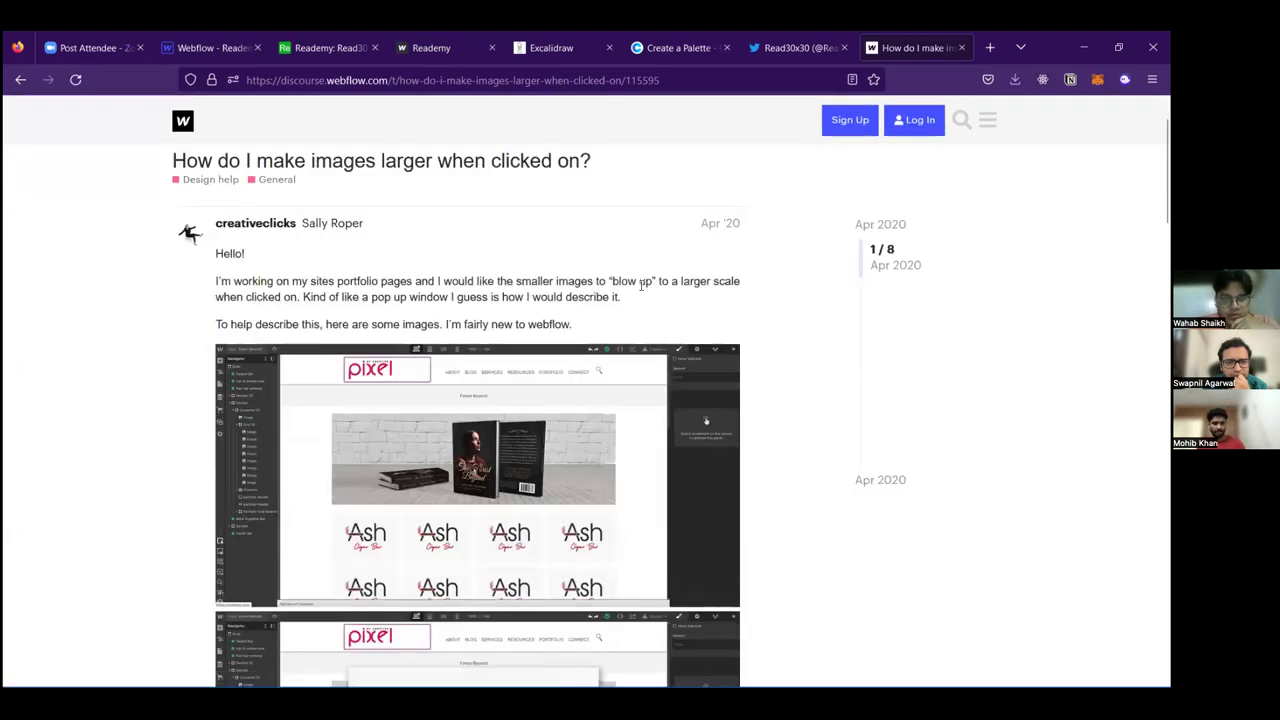
scroll(358, 316, "down", 1)
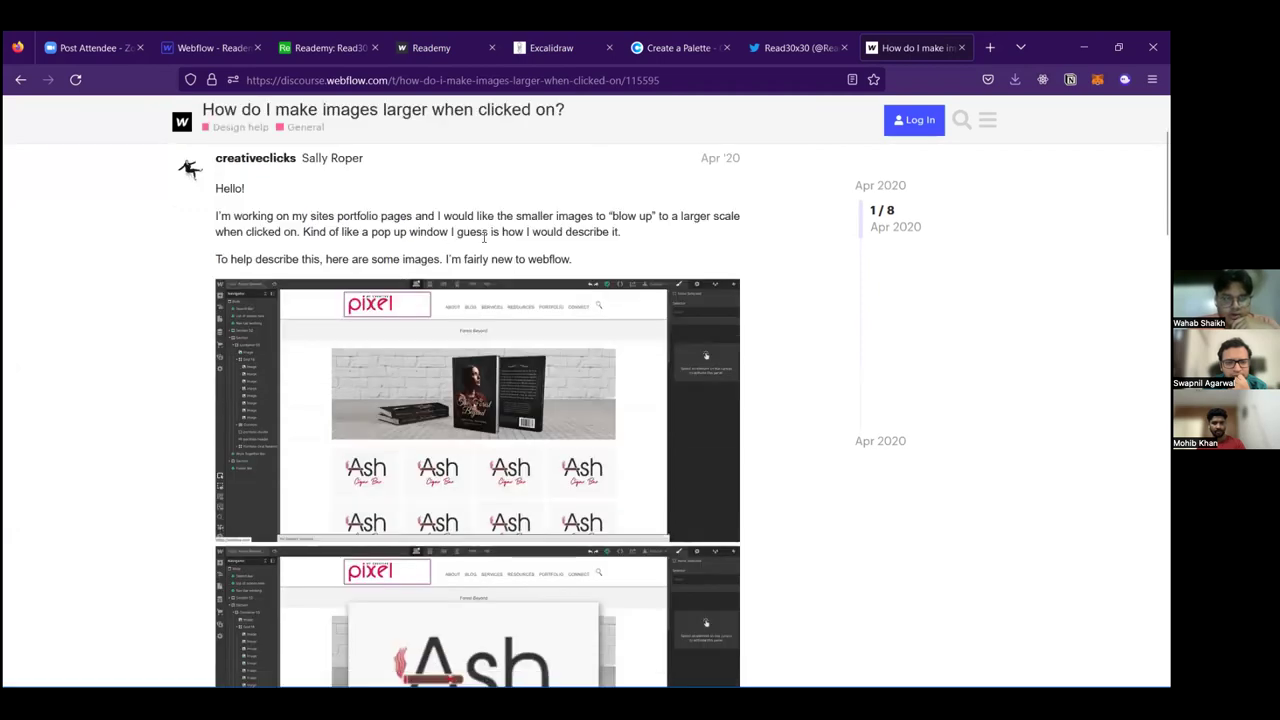
scroll(482, 243, "down", 2)
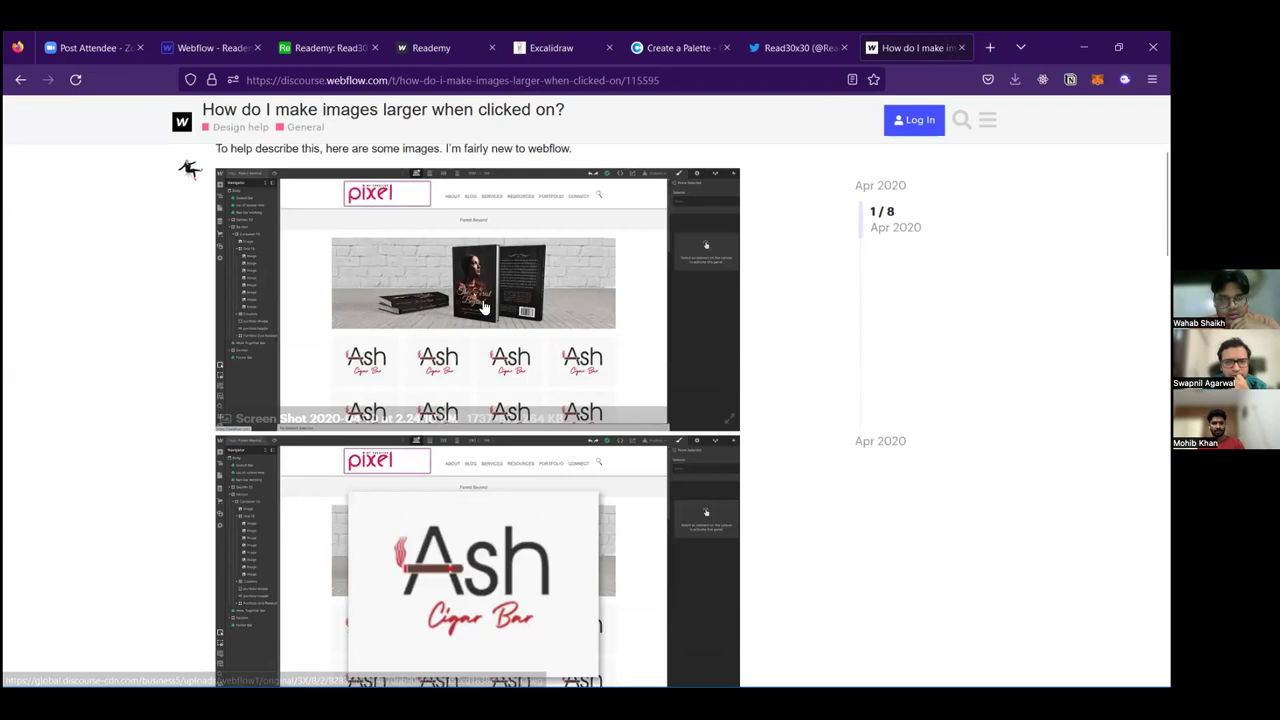
scroll(484, 307, "down", 3)
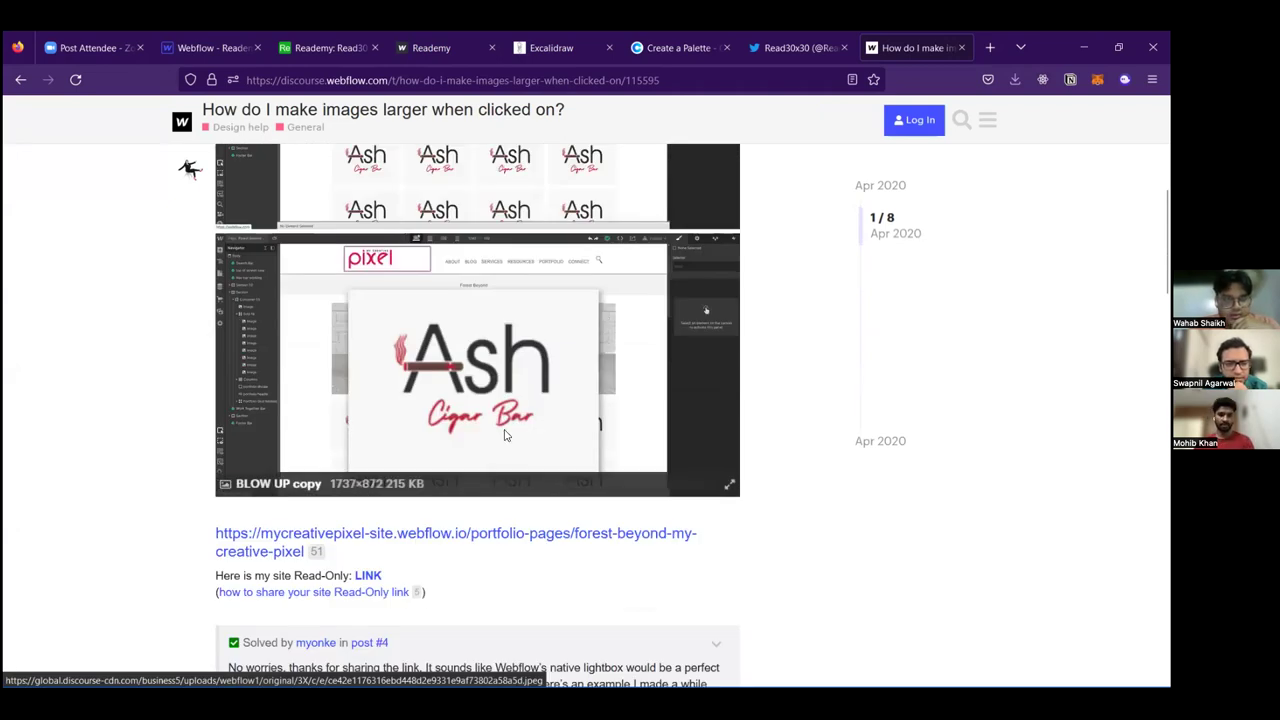
scroll(505, 435, "down", 3)
scroll(343, 519, "down", 1)
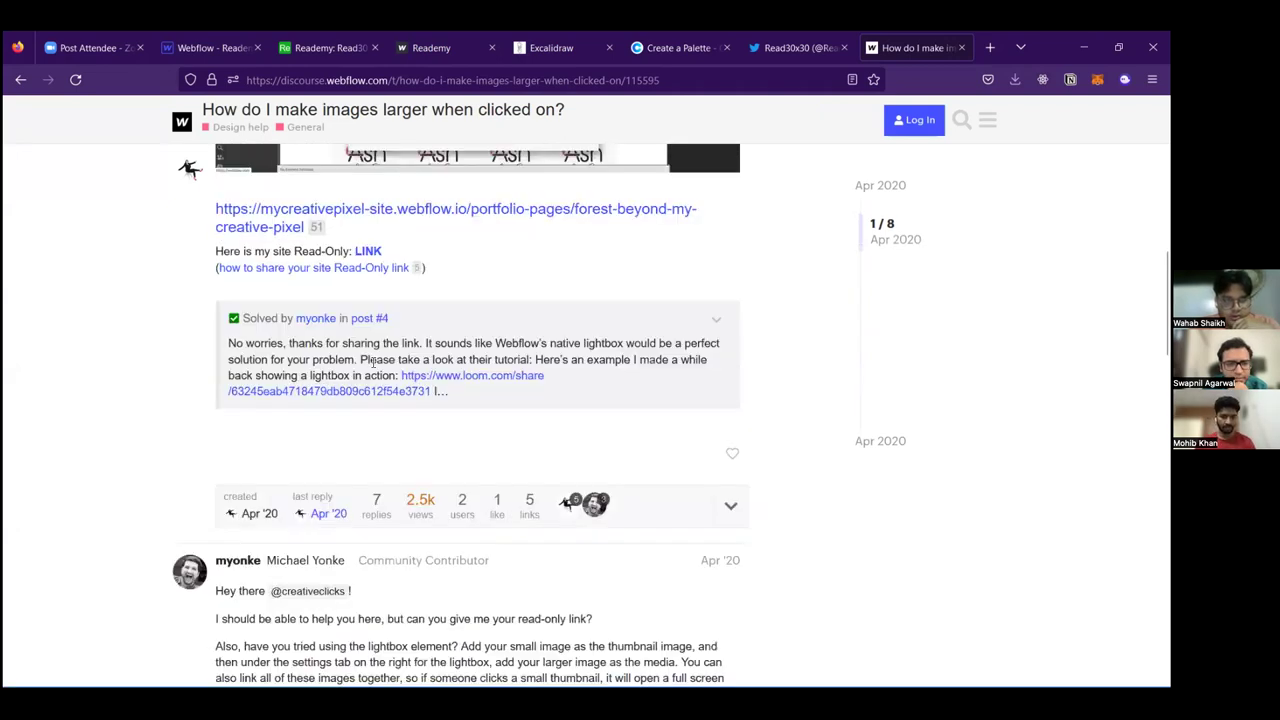
scroll(555, 375, "down", 3)
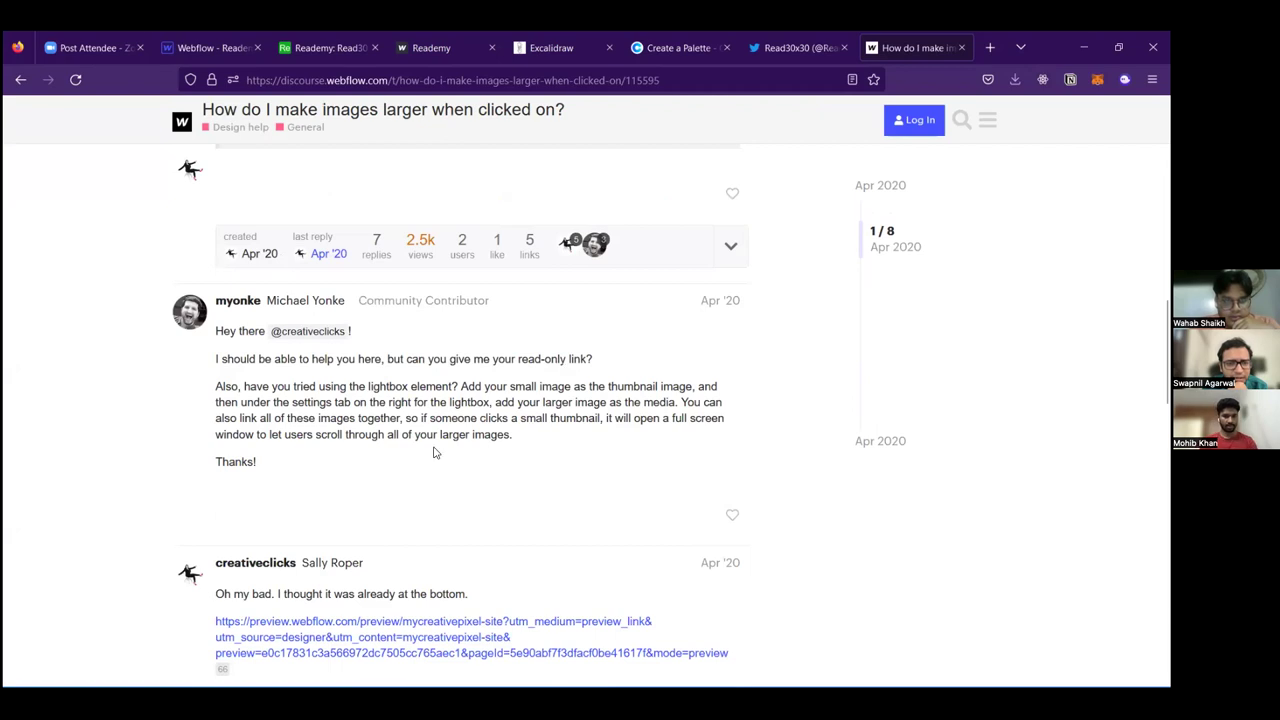
scroll(486, 366, "down", 2)
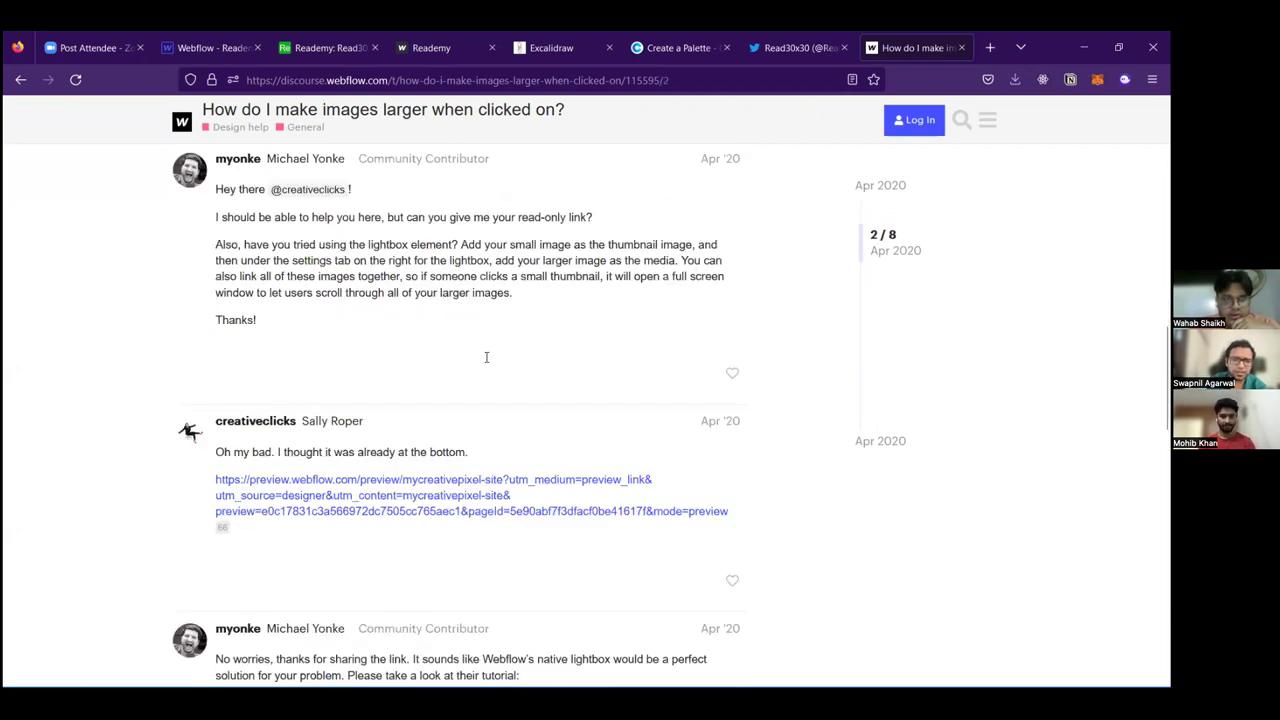
scroll(486, 357, "up", 2)
scroll(487, 362, "up", 5)
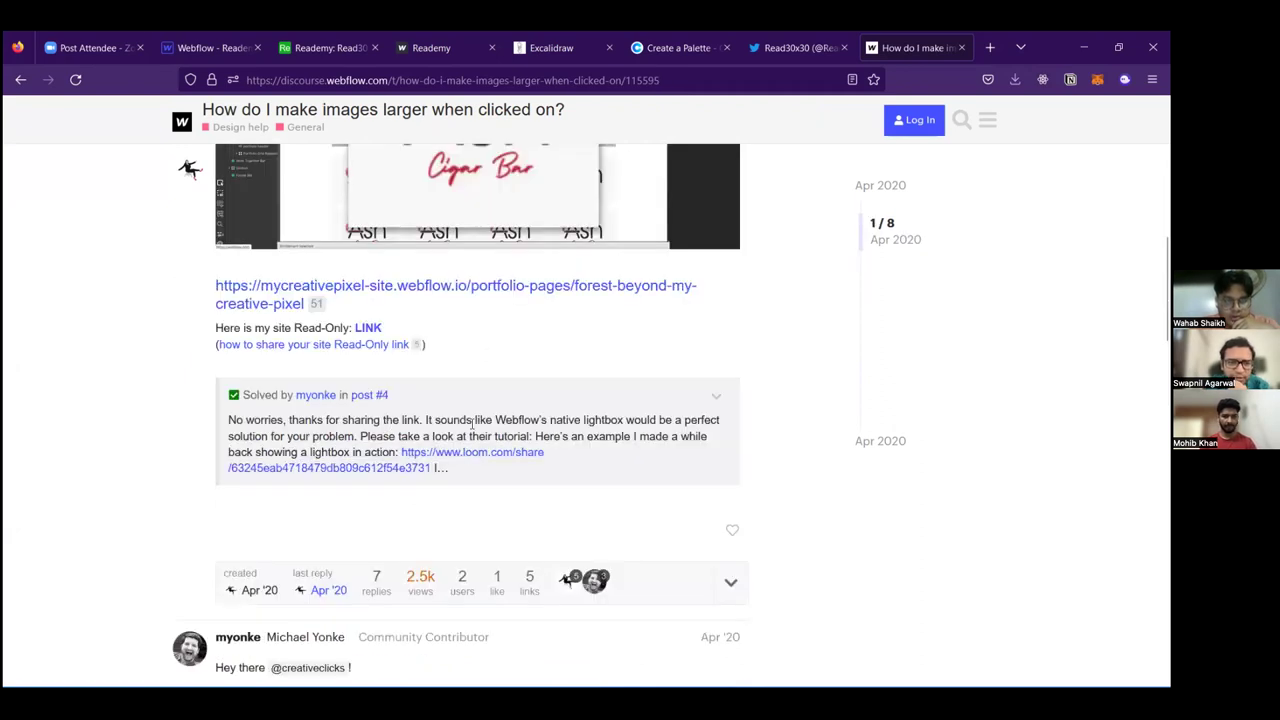
scroll(510, 433, "up", 1)
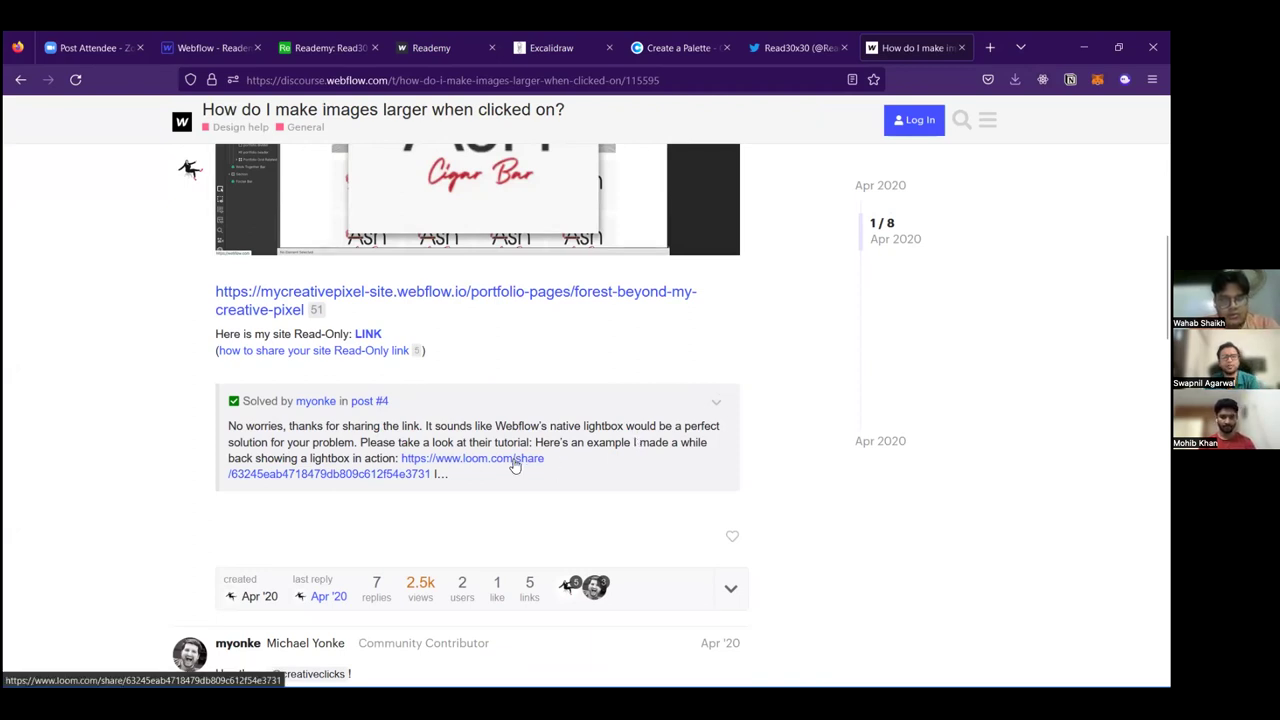
Check the thread's Loom example link in a new tab, then close the broken page.
middle_click(515, 466)
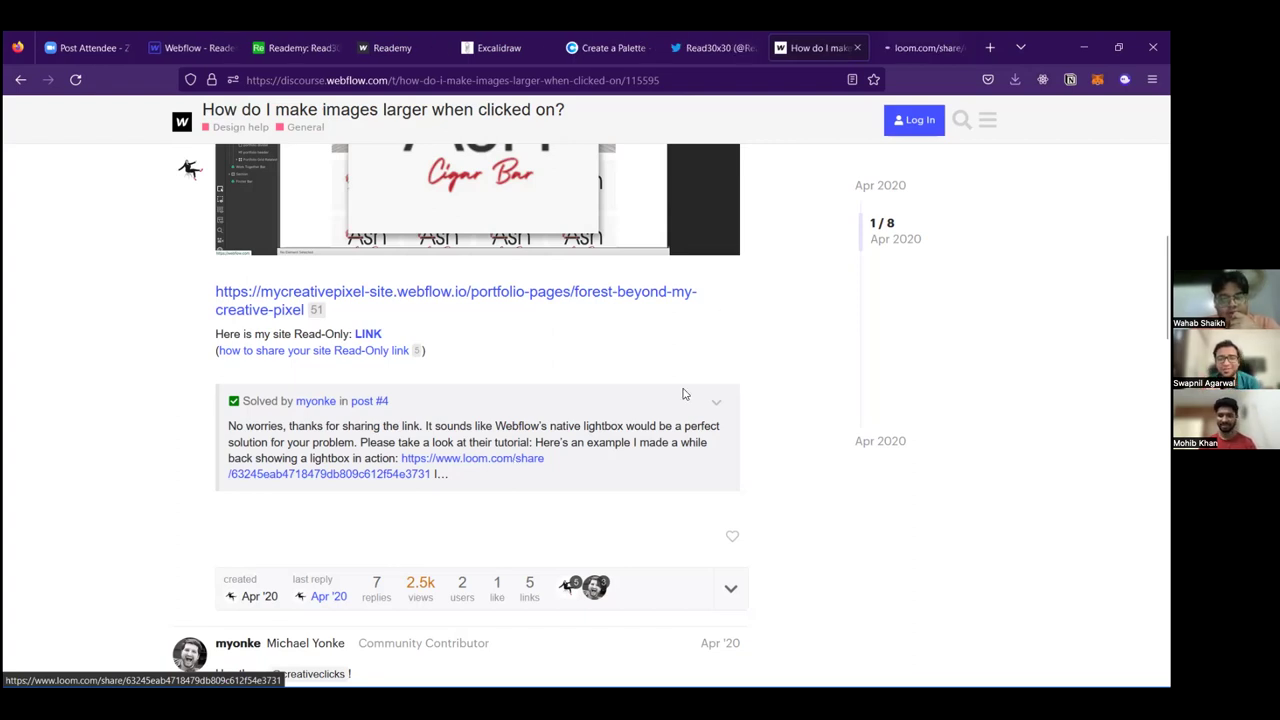
key("ctrl+Tab")
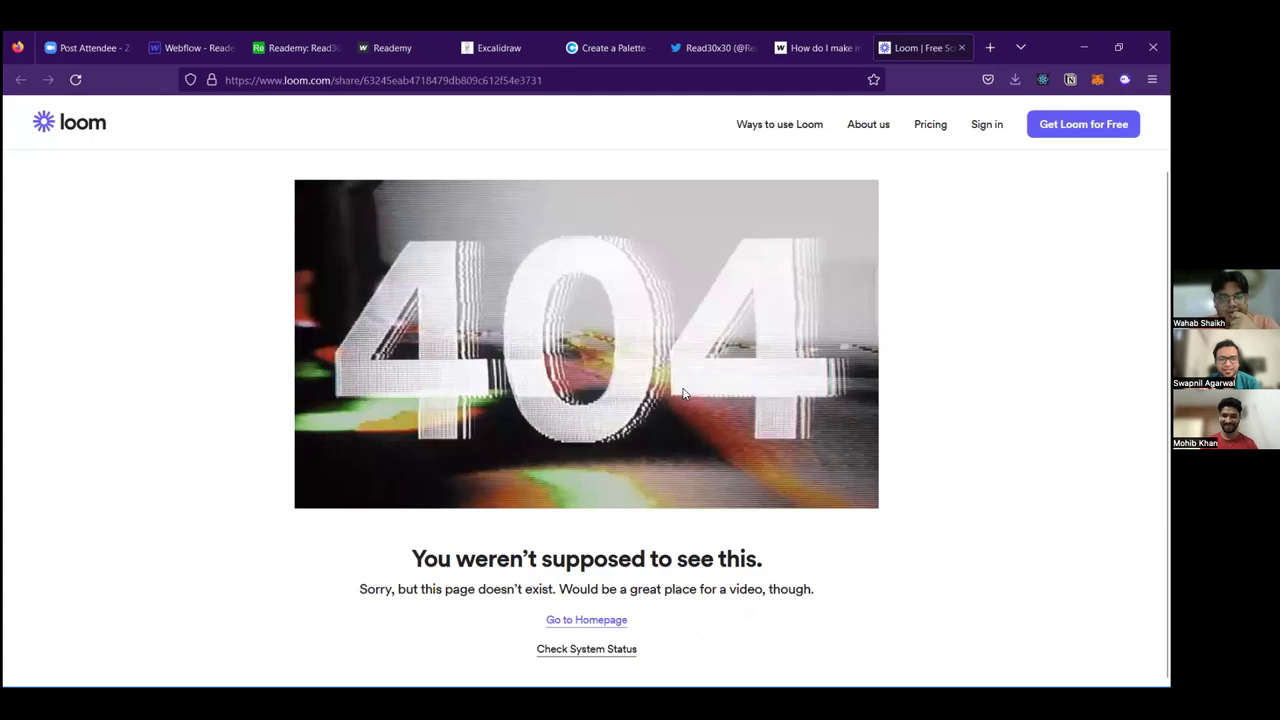
left_click(961, 48)
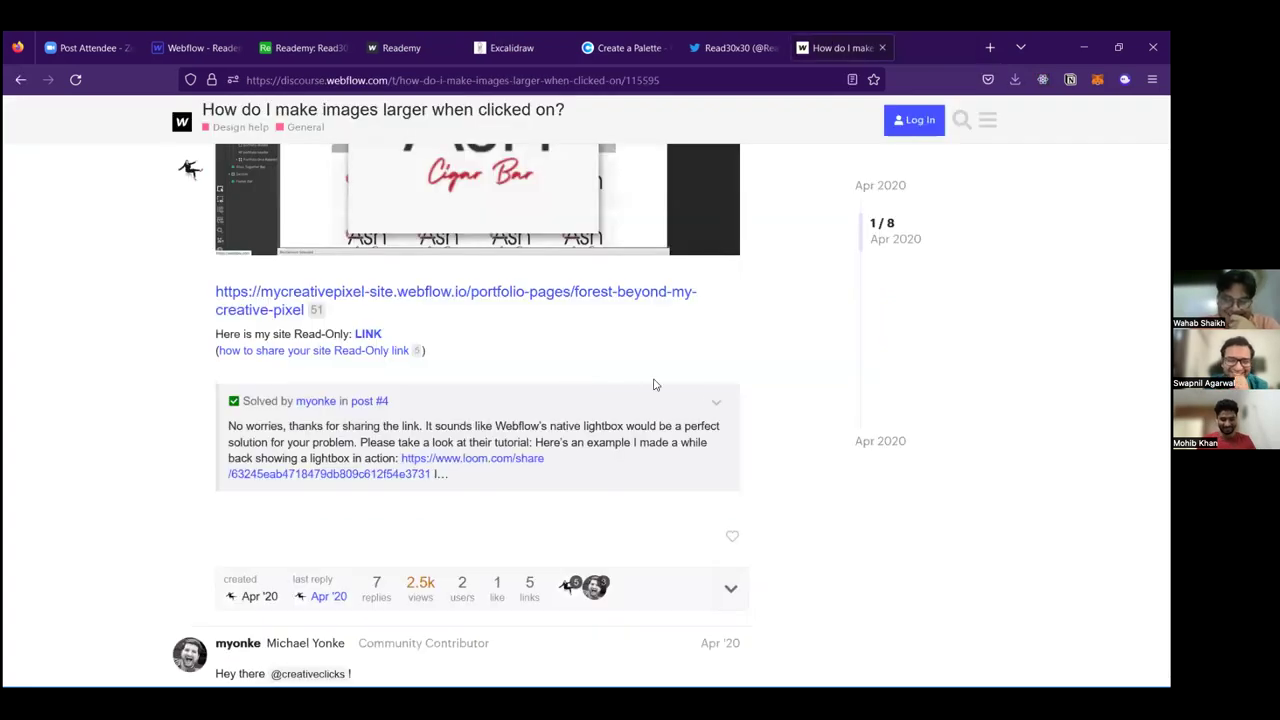
Expand the accepted solution and follow its Lightbox | Webflow University link.
left_click(713, 400)
scroll(713, 397, "down", 2)
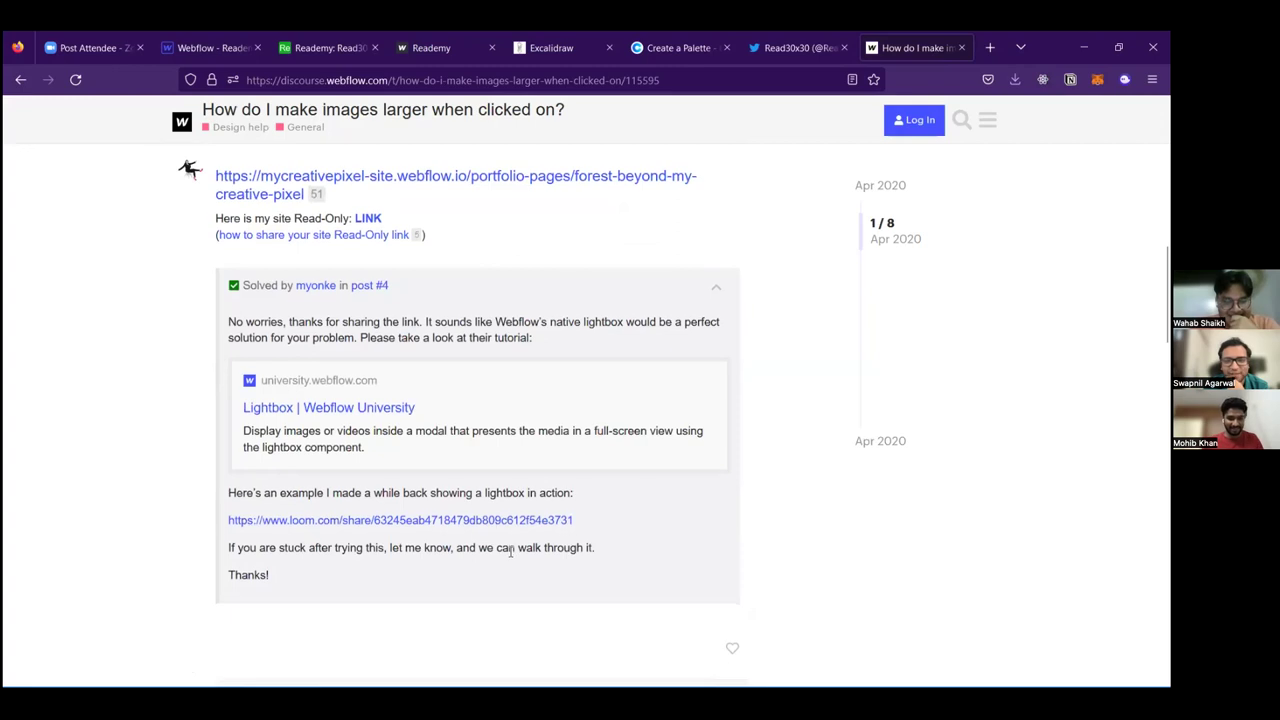
left_click(372, 407)
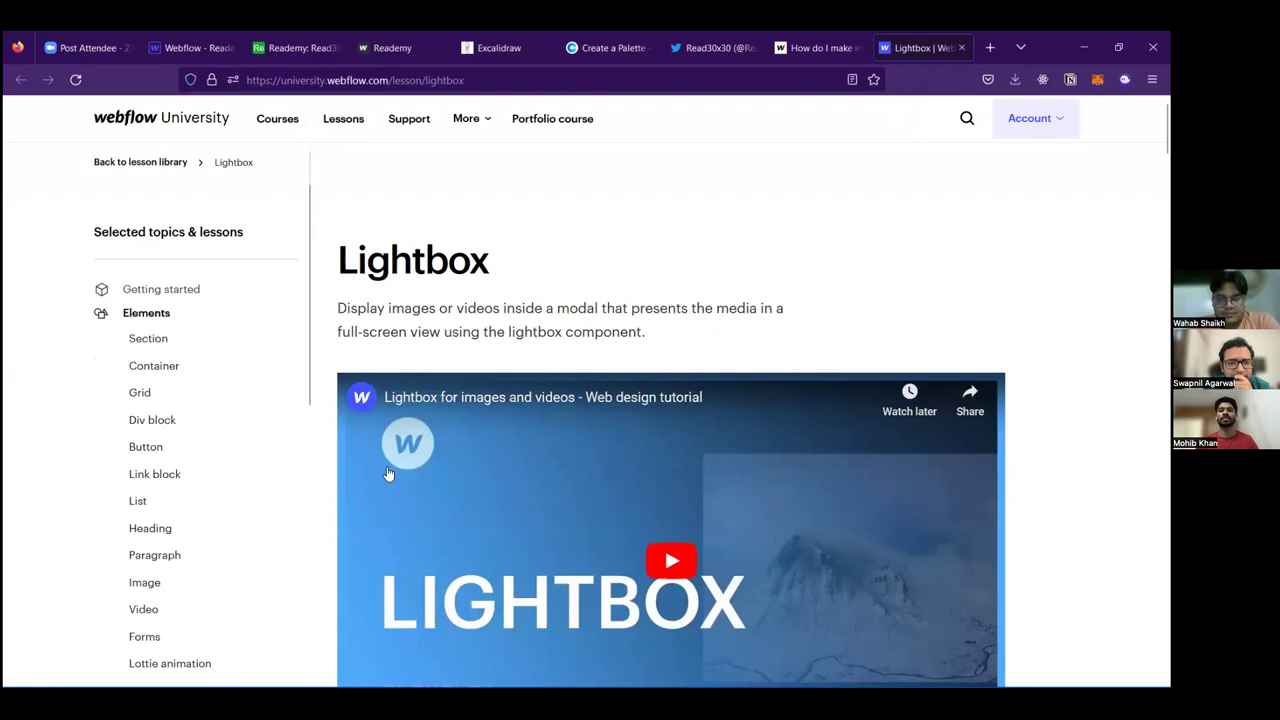
scroll(632, 494, "down", 1)
Play the 3:45 Lightbox tutorial video, pause it, try full screen, then resume playback.
left_click(893, 594)
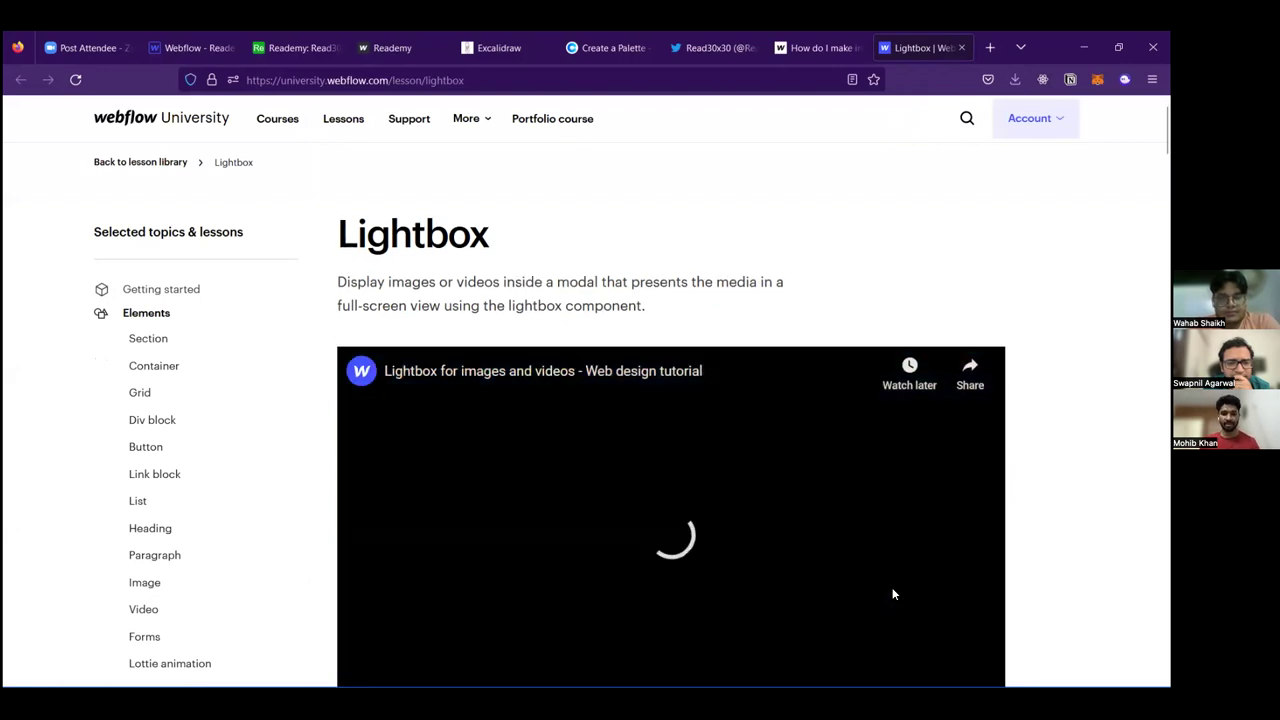
scroll(1030, 403, "down", 2)
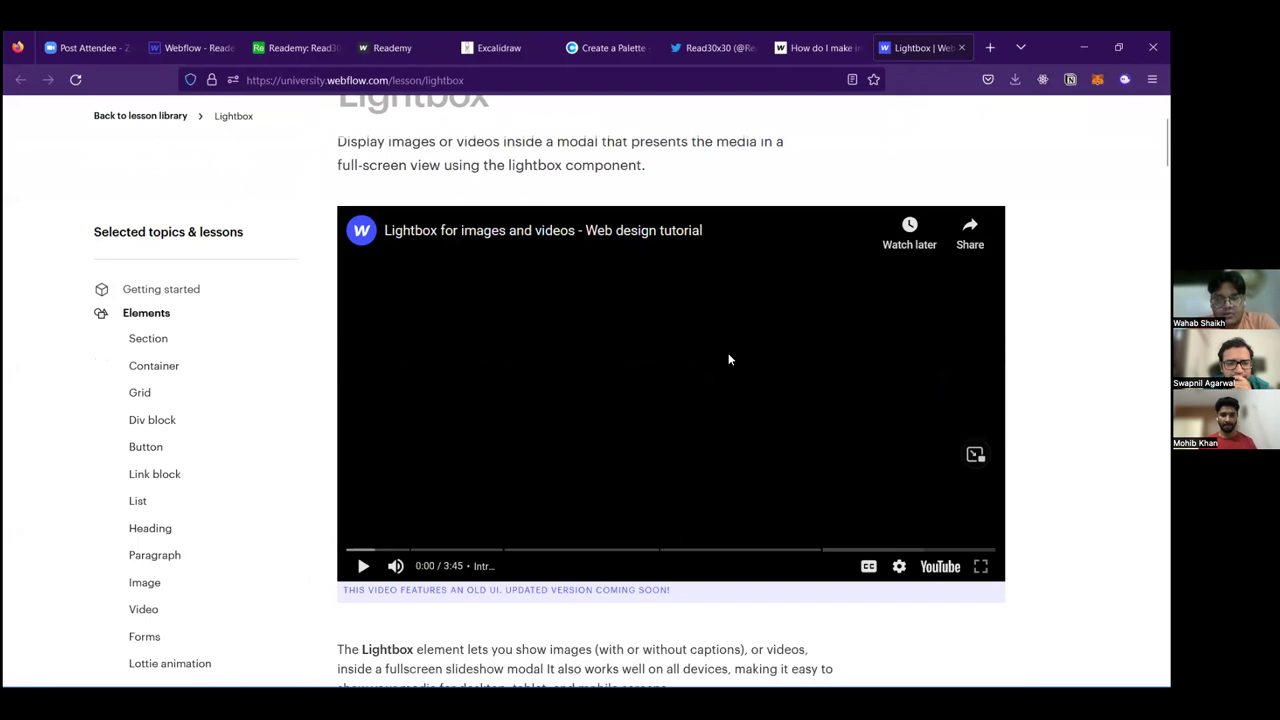
scroll(749, 246, "down", 1)
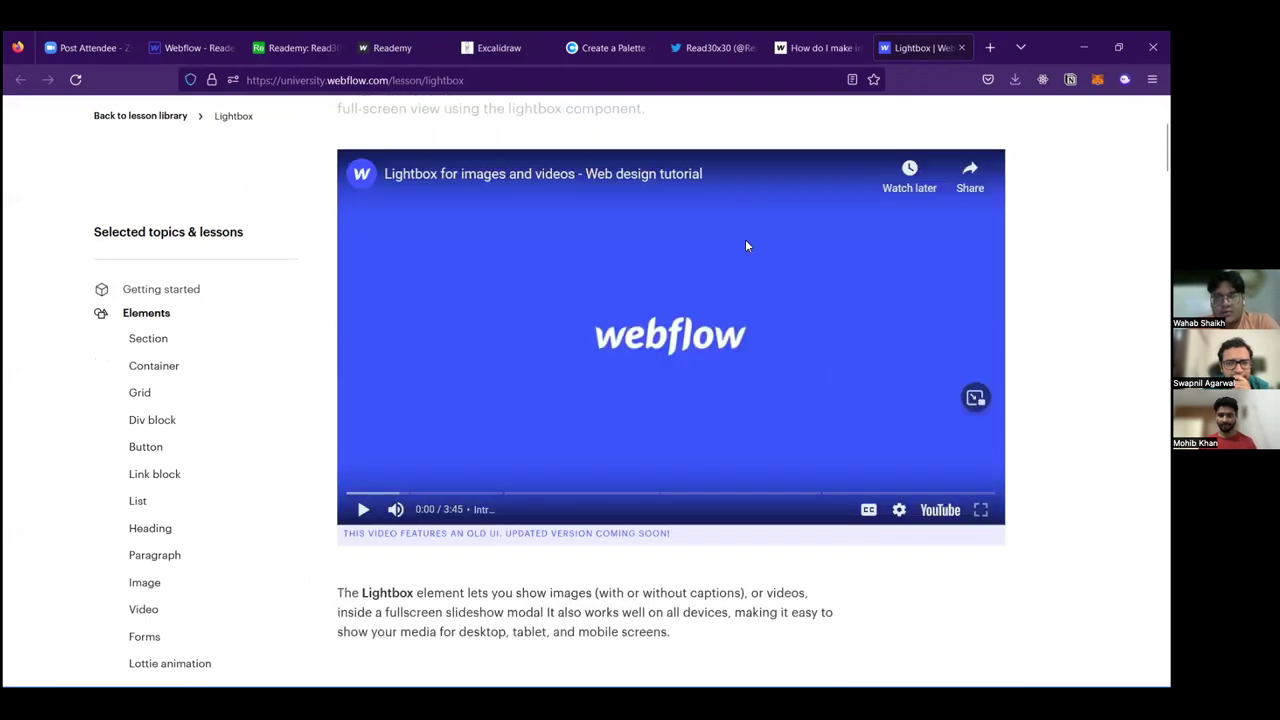
left_click(630, 282)
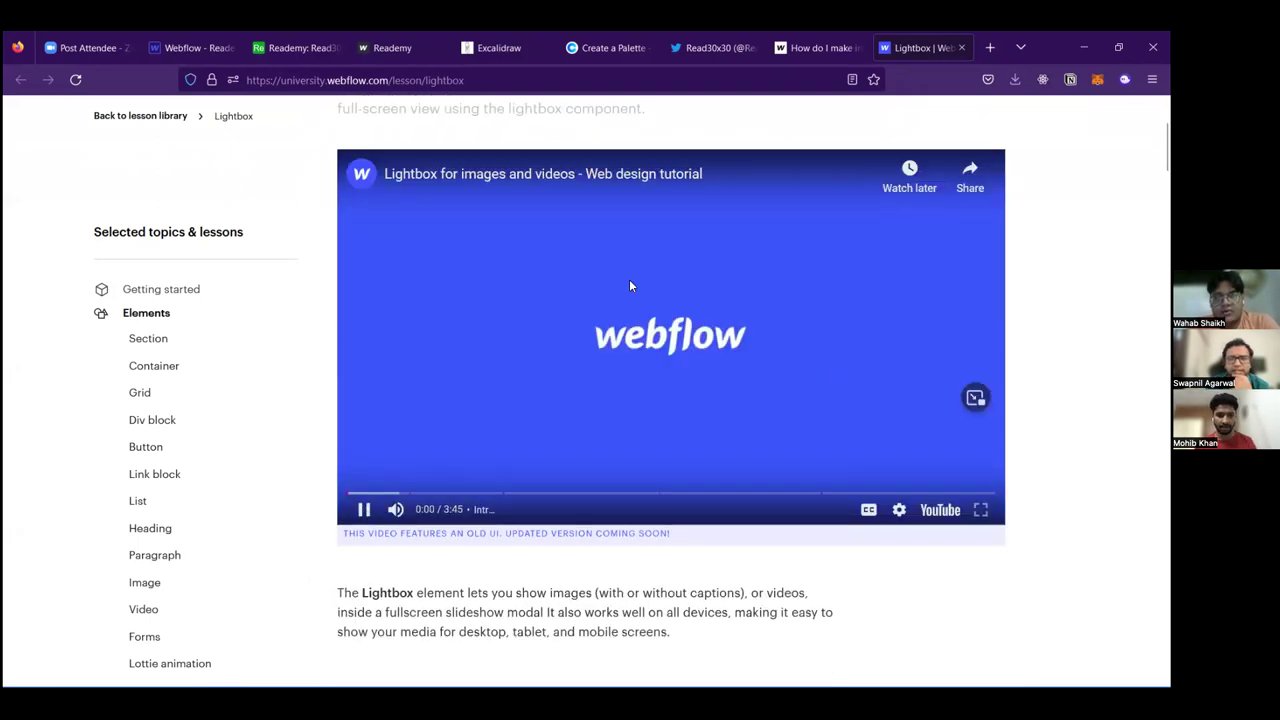
left_click(572, 258)
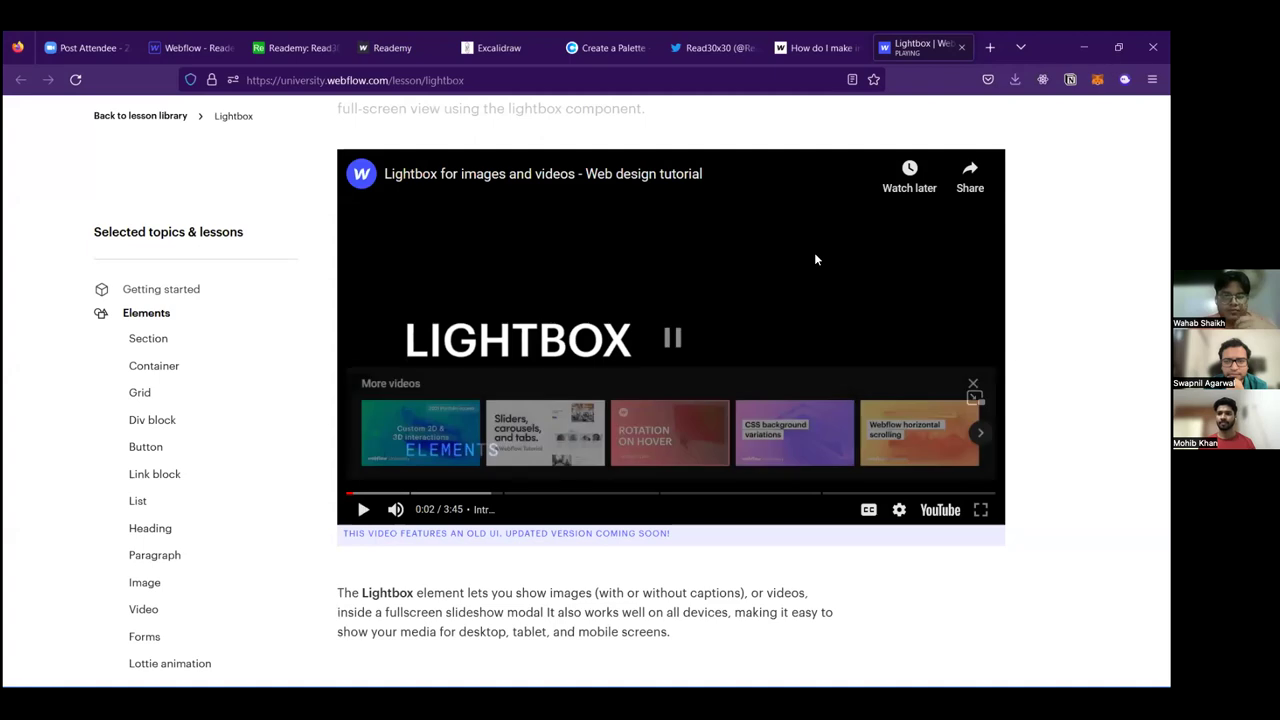
left_click(980, 511)
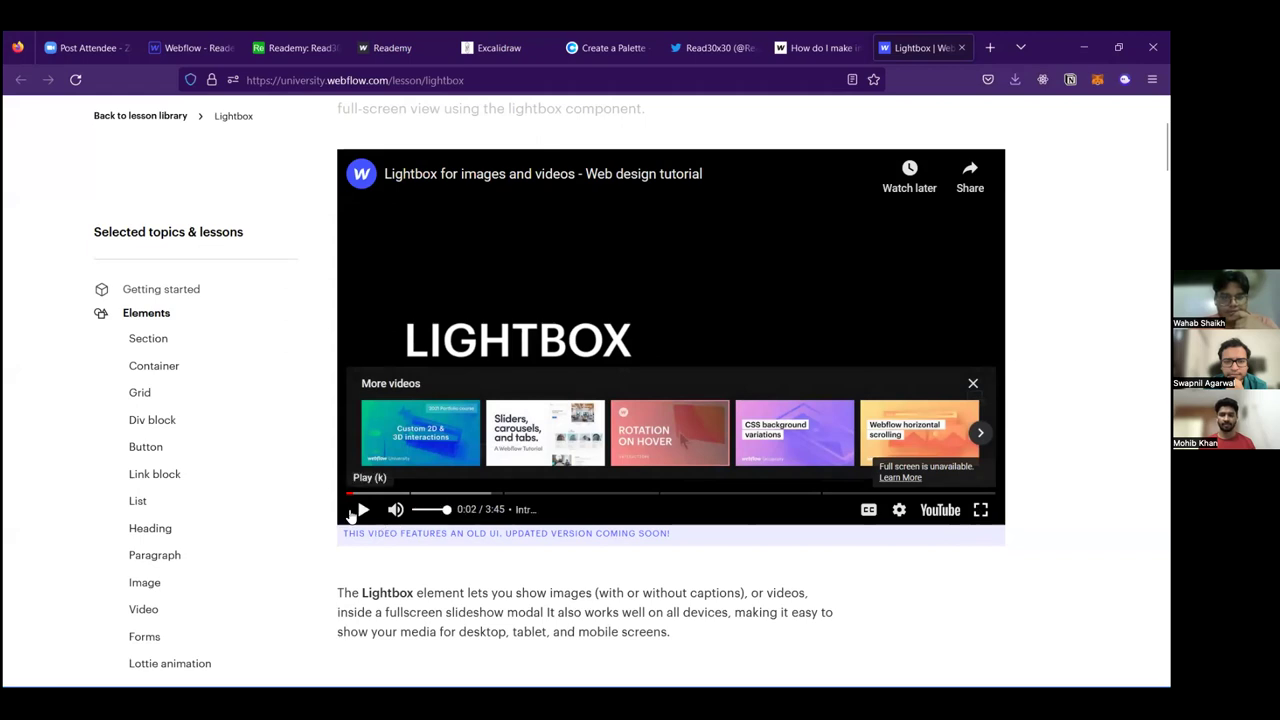
left_click(352, 512)
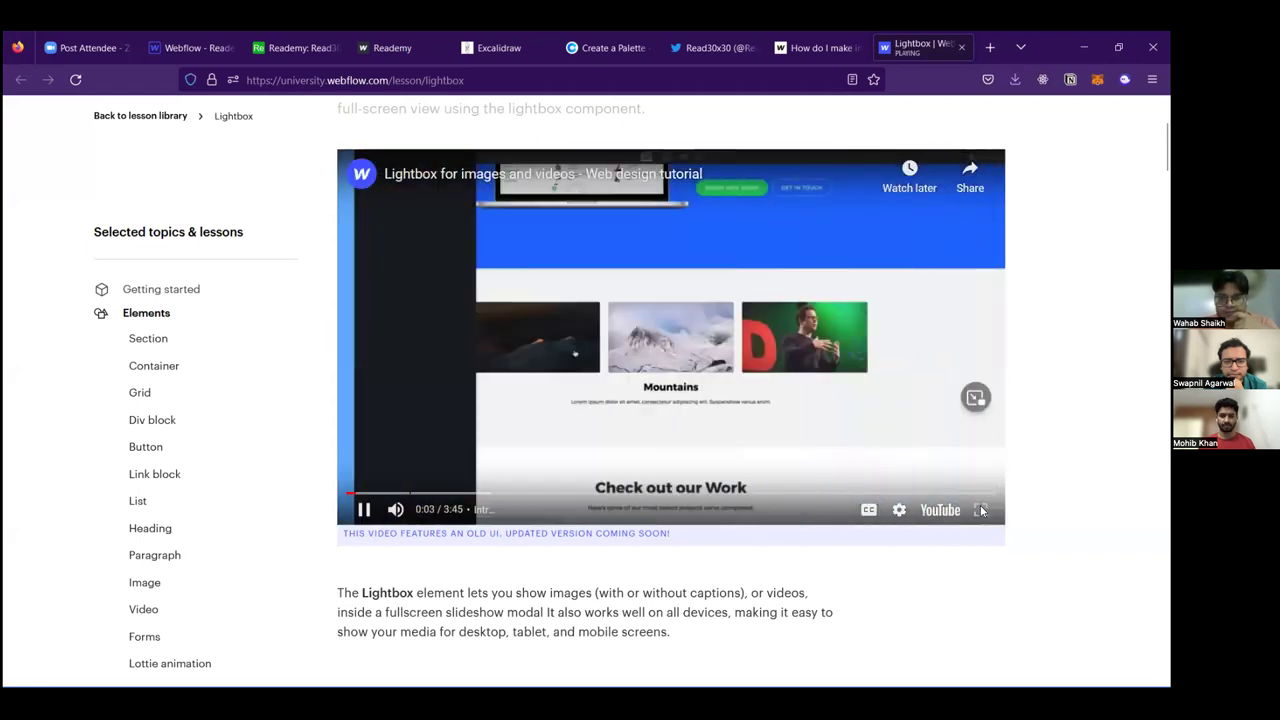
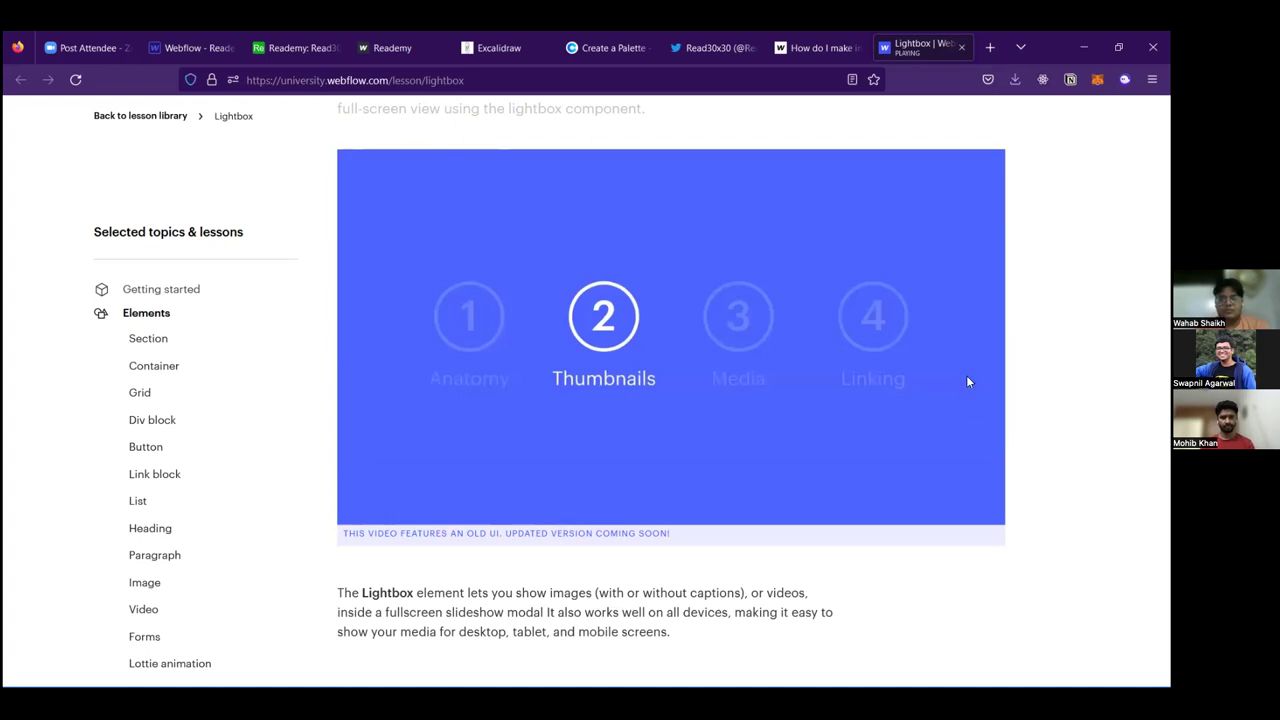
Pause the Lightbox lesson video after the thumbnails demo and return to the Reademy project.
mouse_move(966, 375)
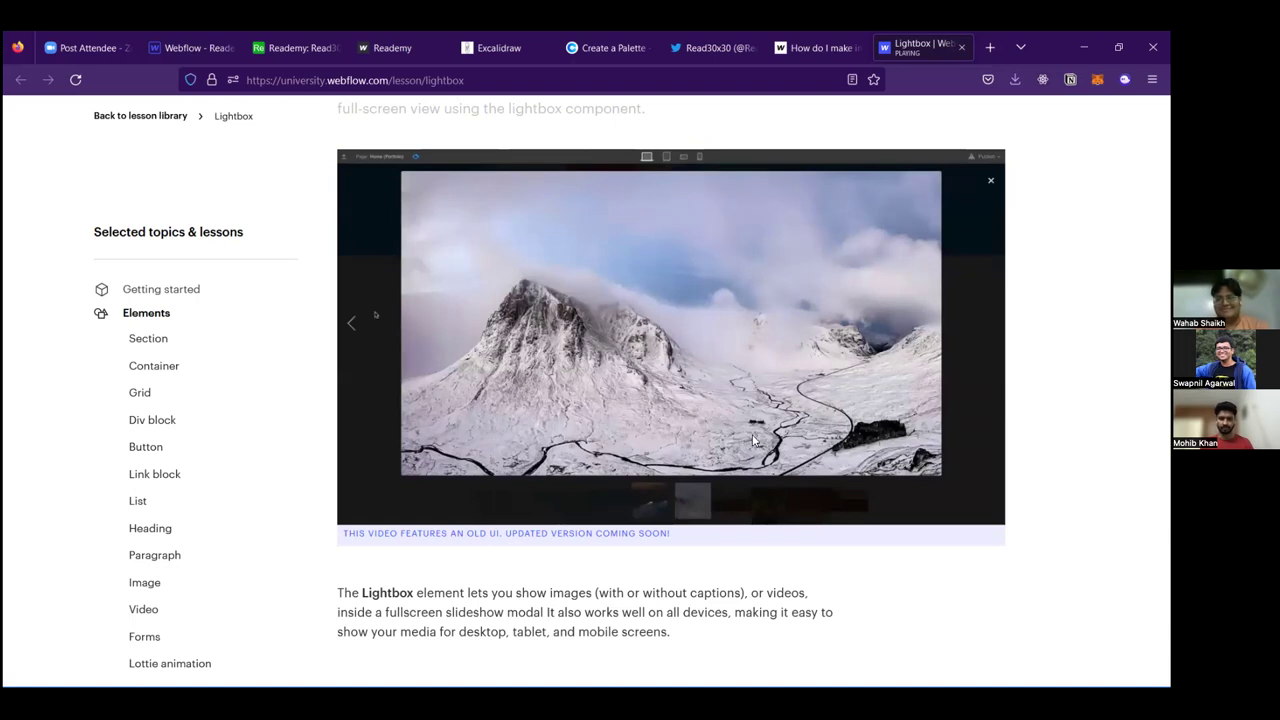
mouse_move(754, 438)
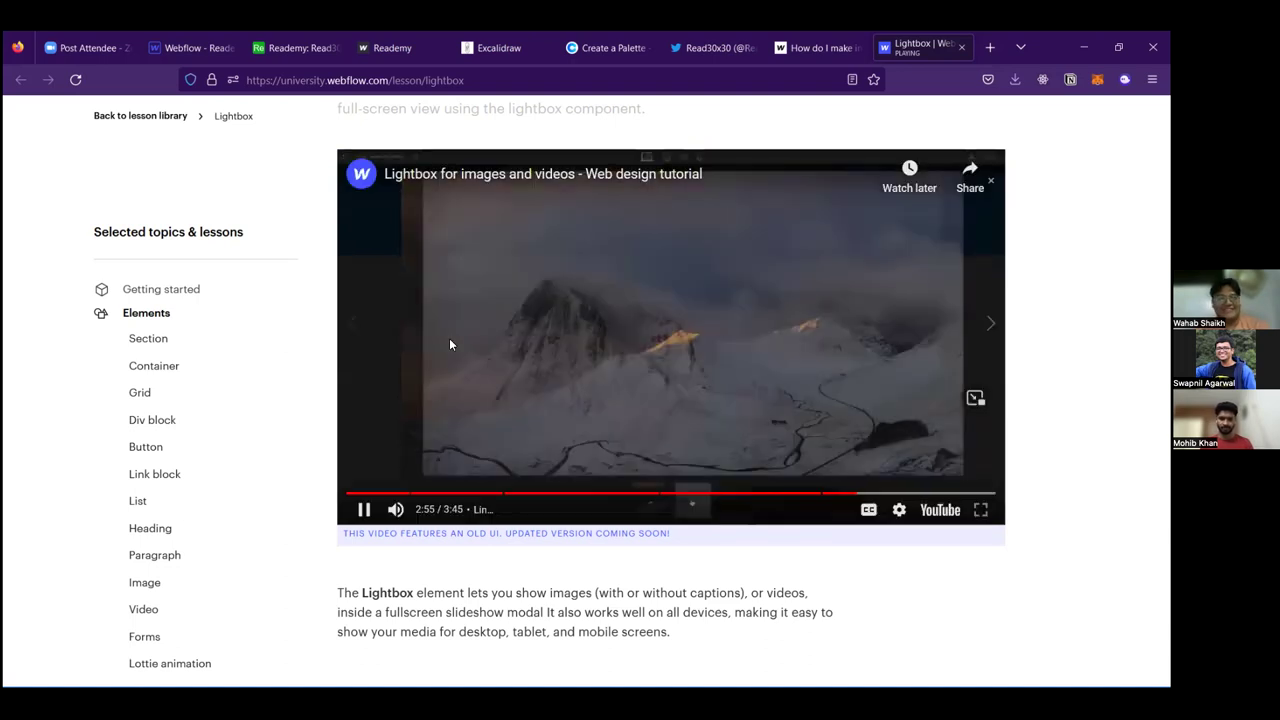
left_click(752, 441)
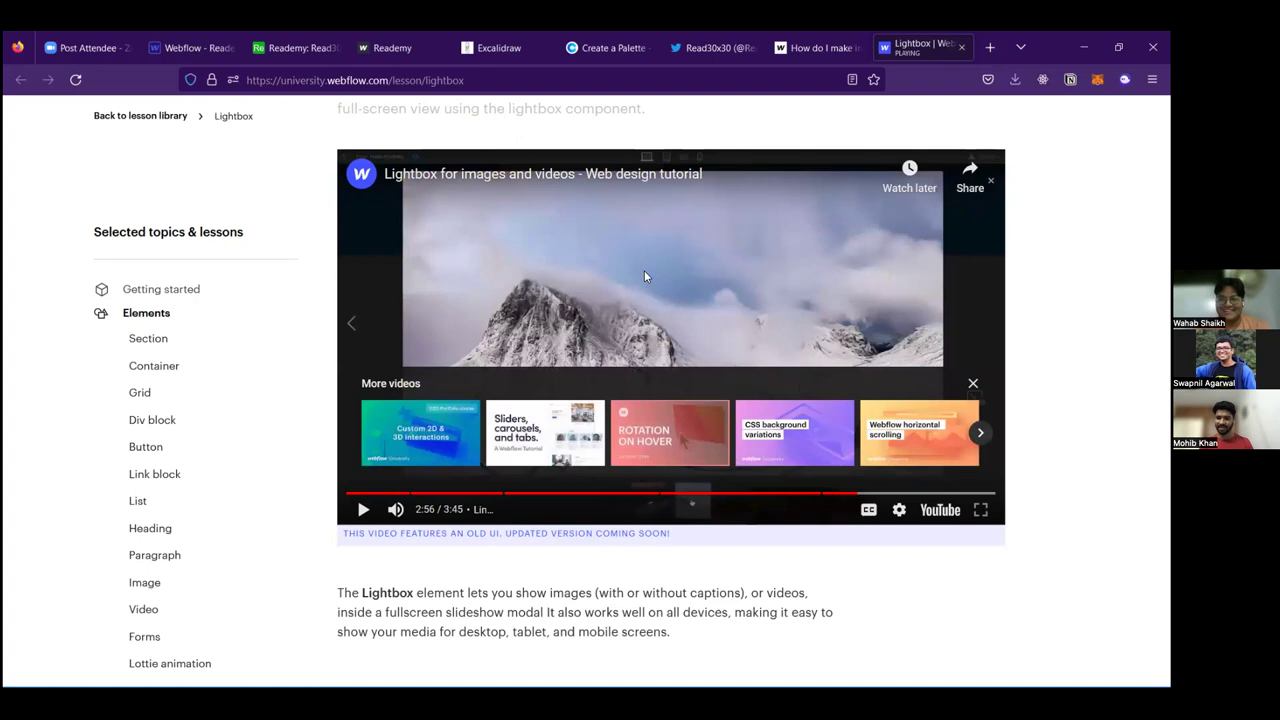
left_click(195, 46)
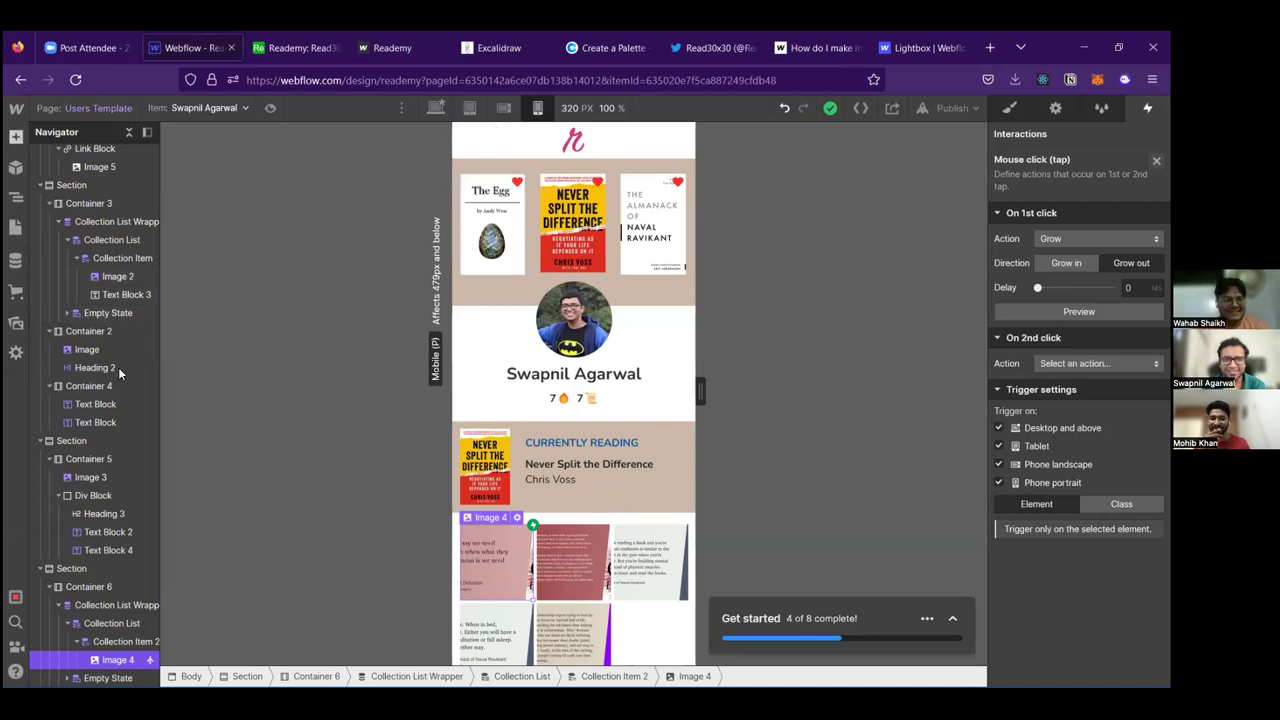
Drag a Lightbox component from the Add panel into Collection Item 2 of the excerpt list.
key("a")
scroll(165, 566, "down", 3)
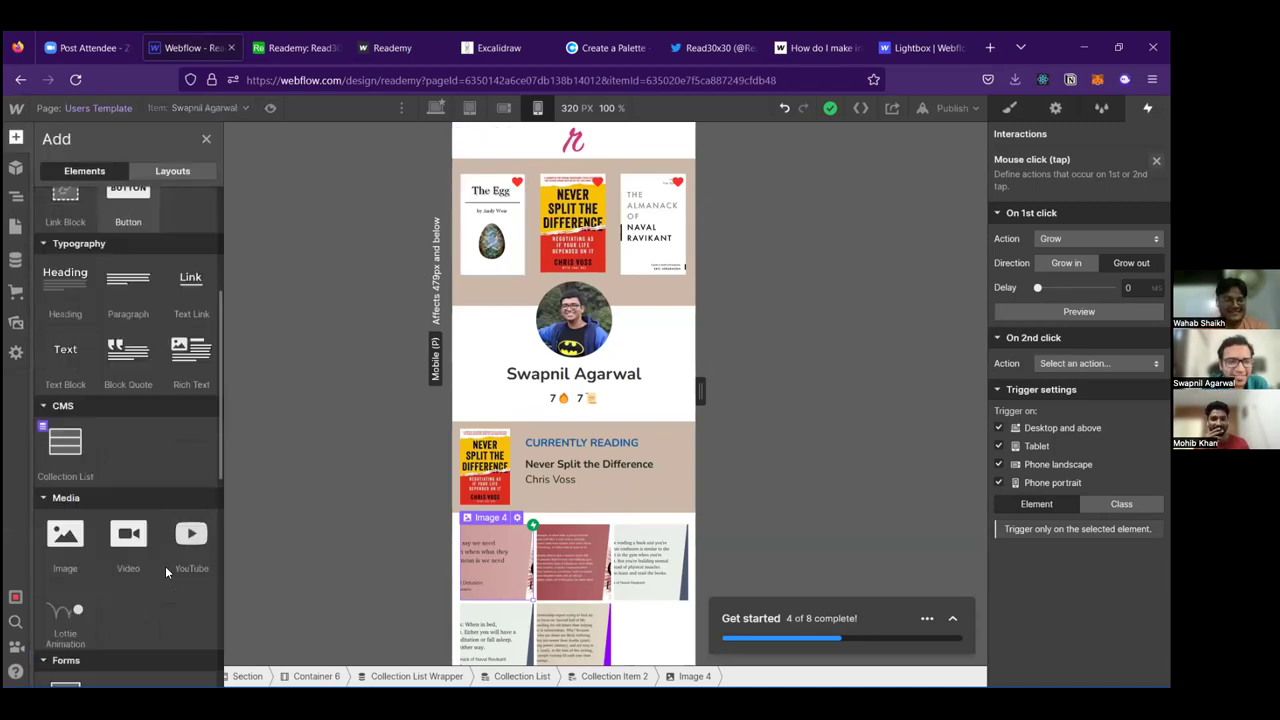
scroll(167, 571, "down", 3)
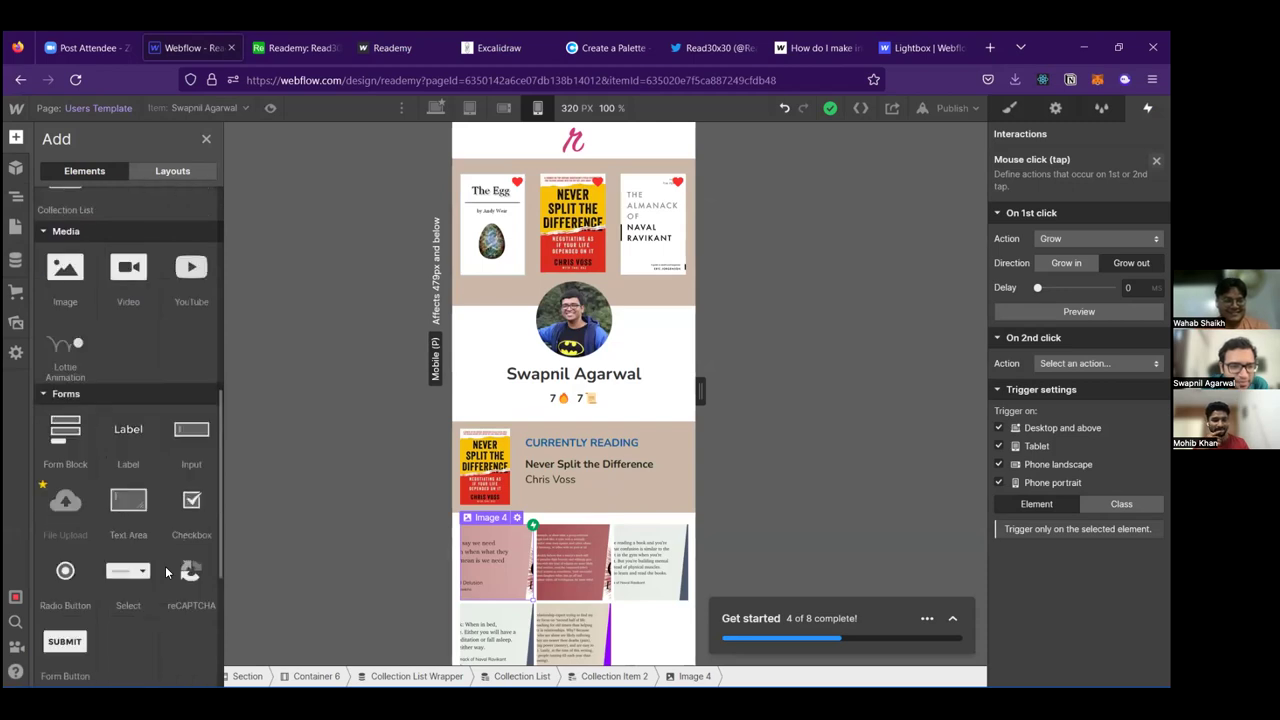
scroll(166, 572, "down", 1)
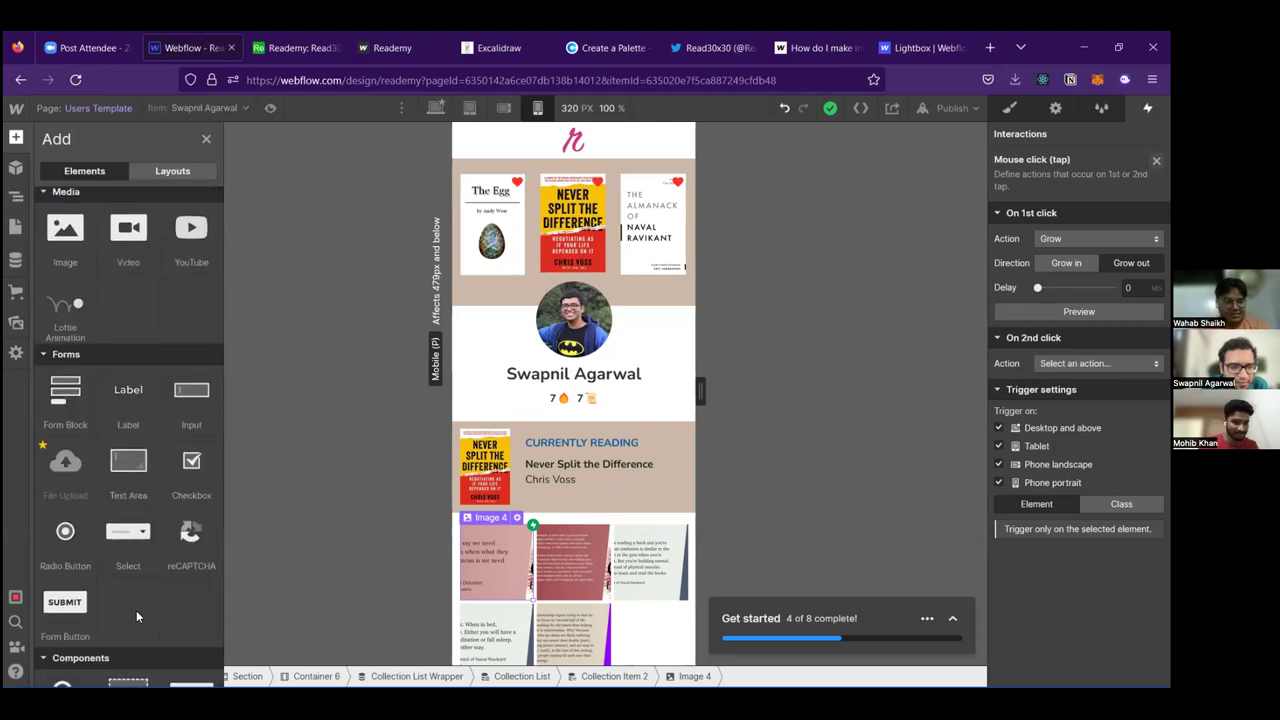
scroll(137, 616, "down", 3)
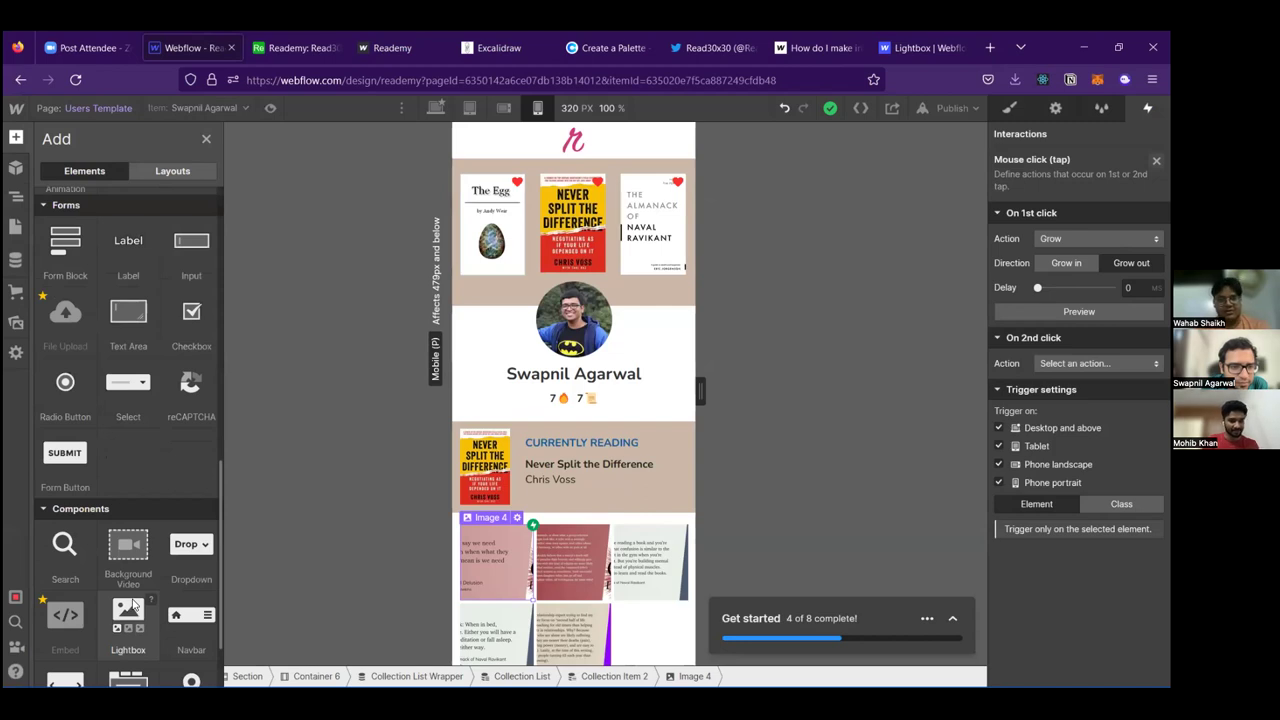
scroll(134, 604, "down", 1)
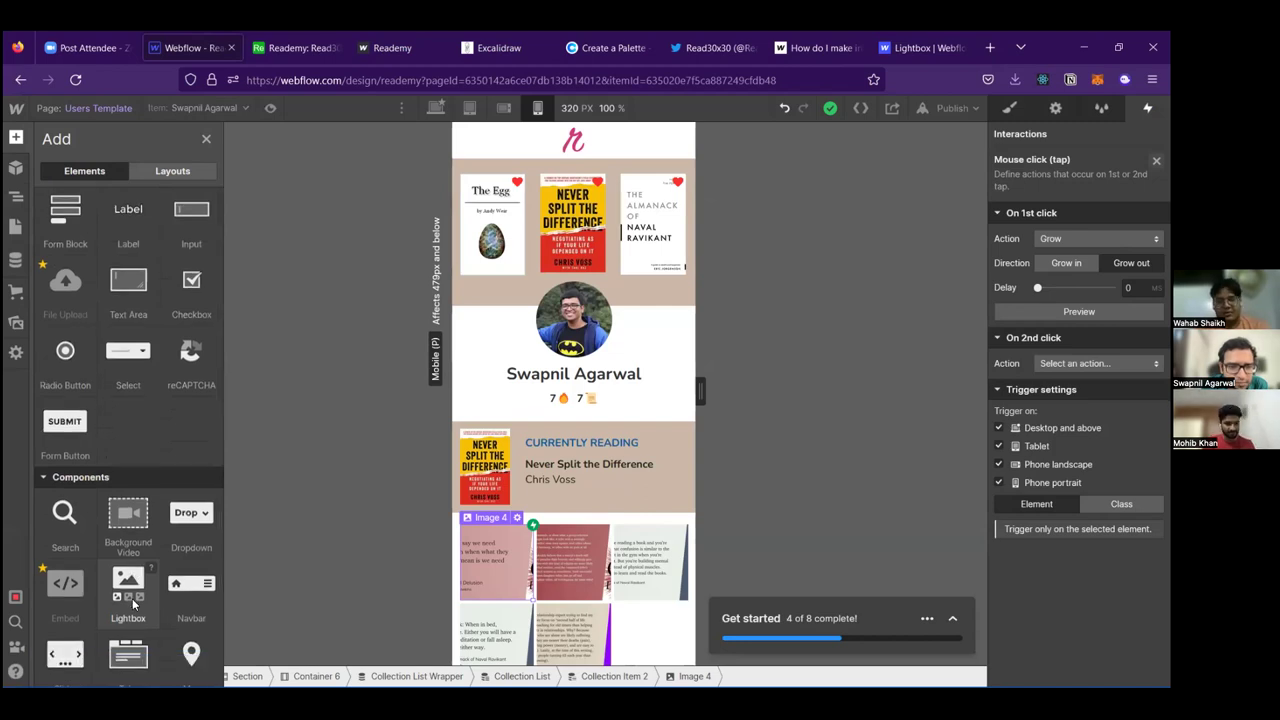
left_click_drag(133, 603, 482, 578)
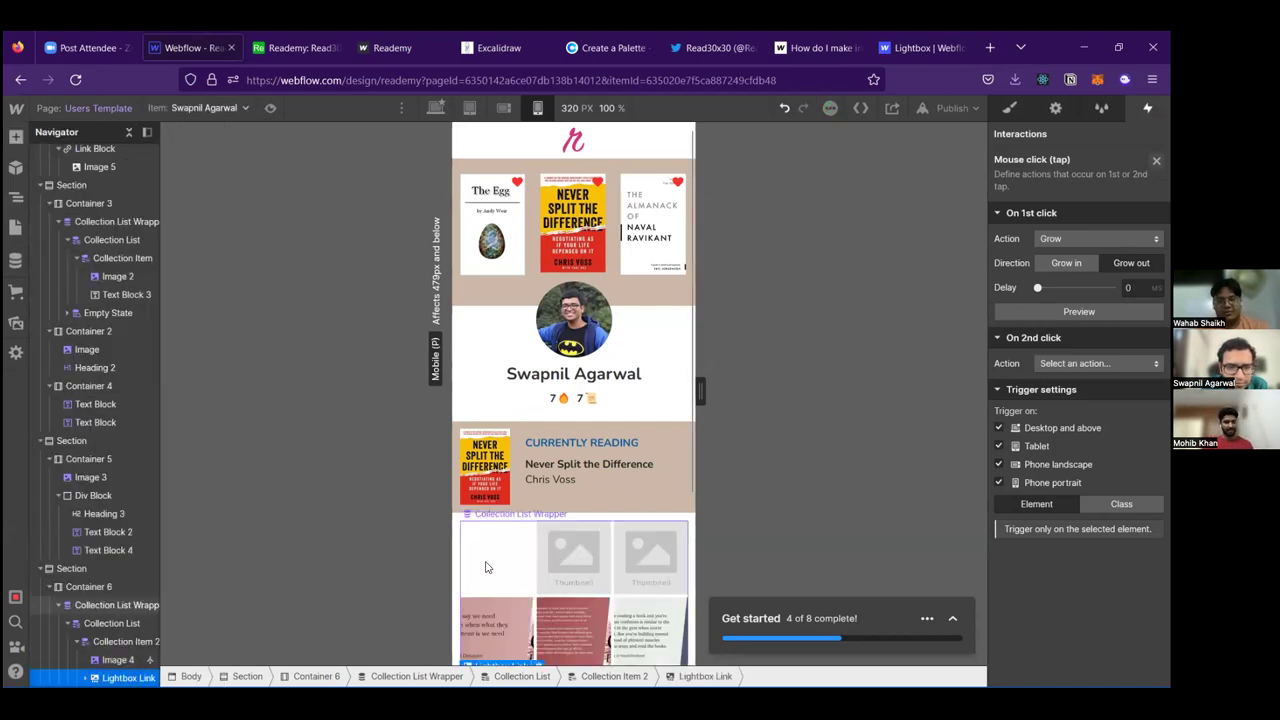
Inspect the placeholder thumbnail image's settings and image picker without choosing a picture.
left_click(577, 571)
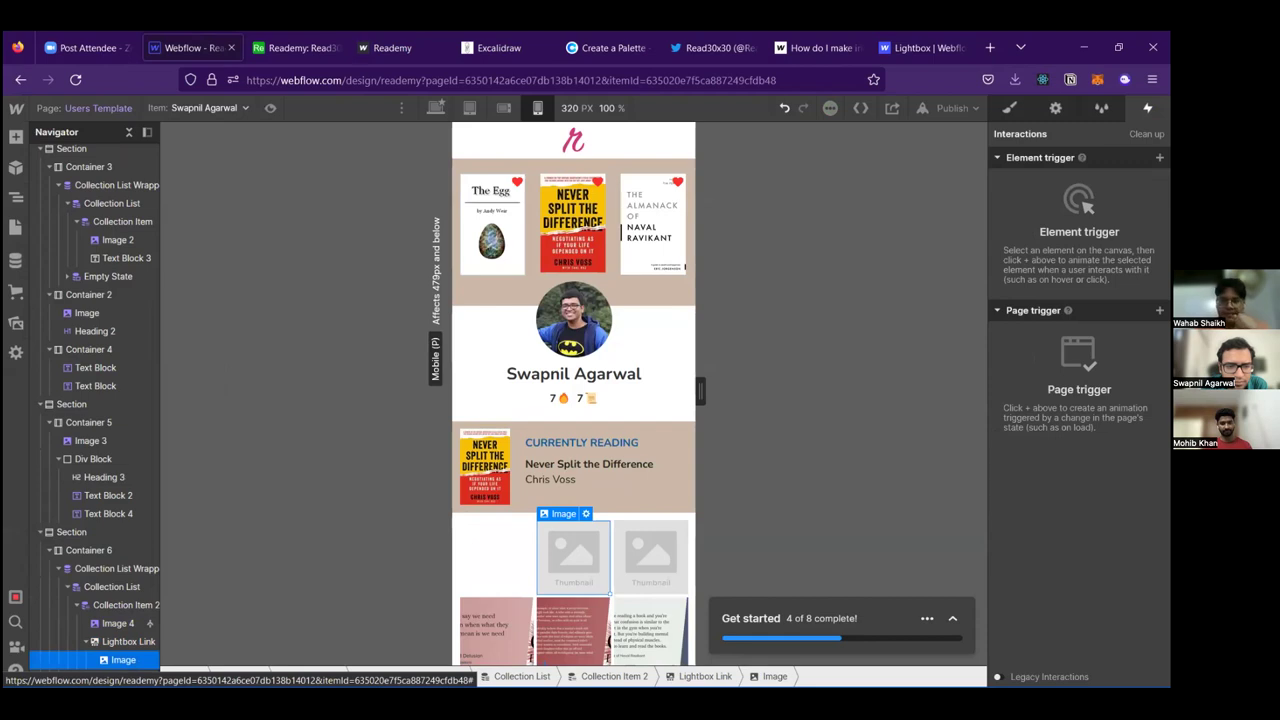
key("Return")
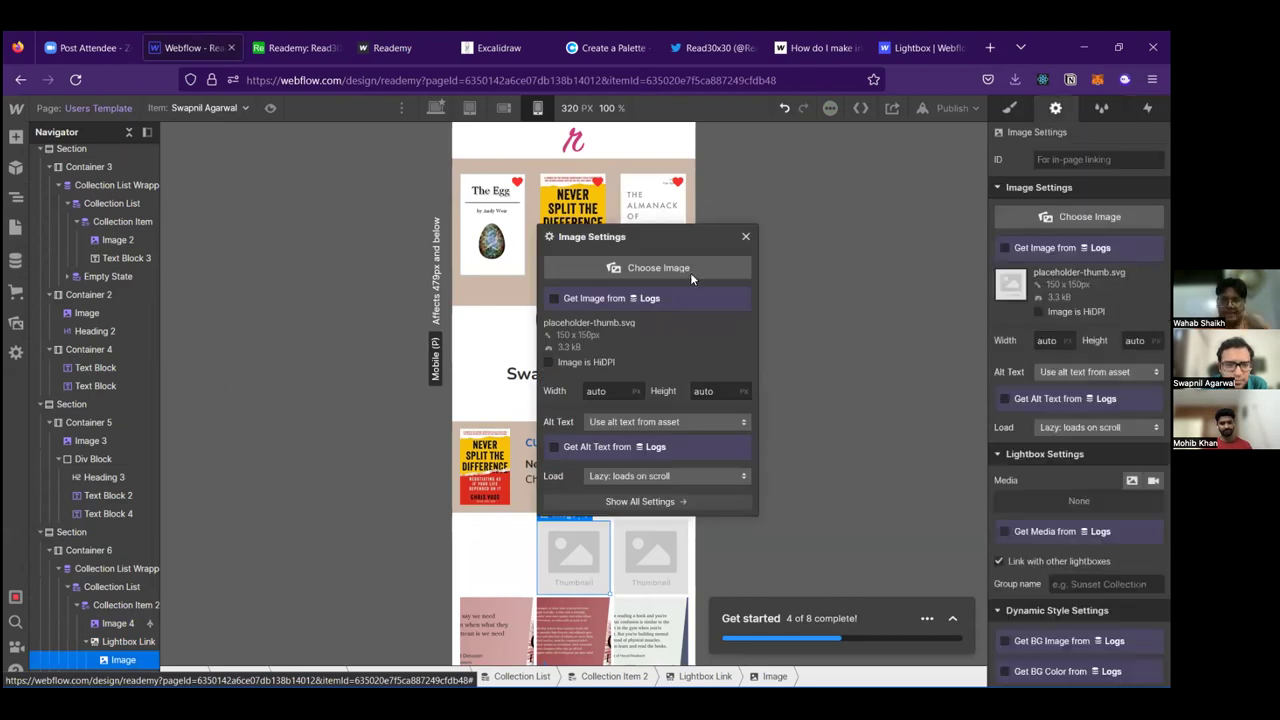
left_click(690, 270)
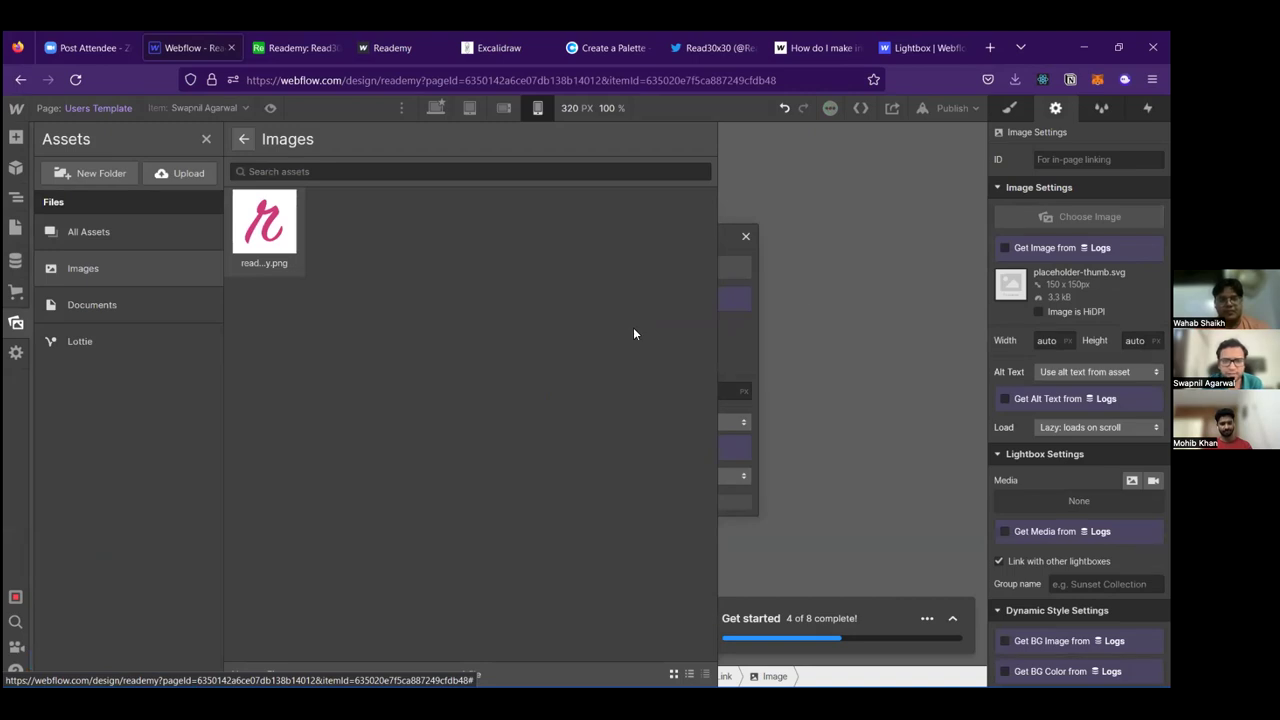
key("Escape")
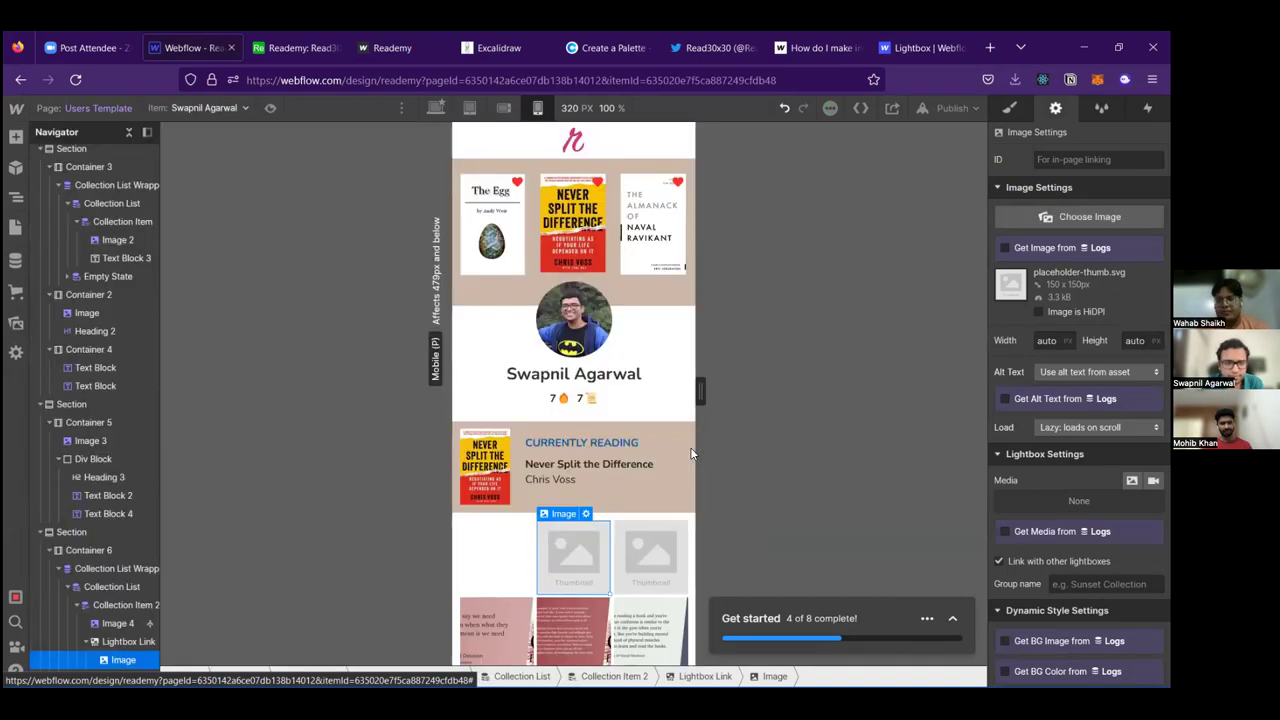
scroll(690, 454, "down", 1)
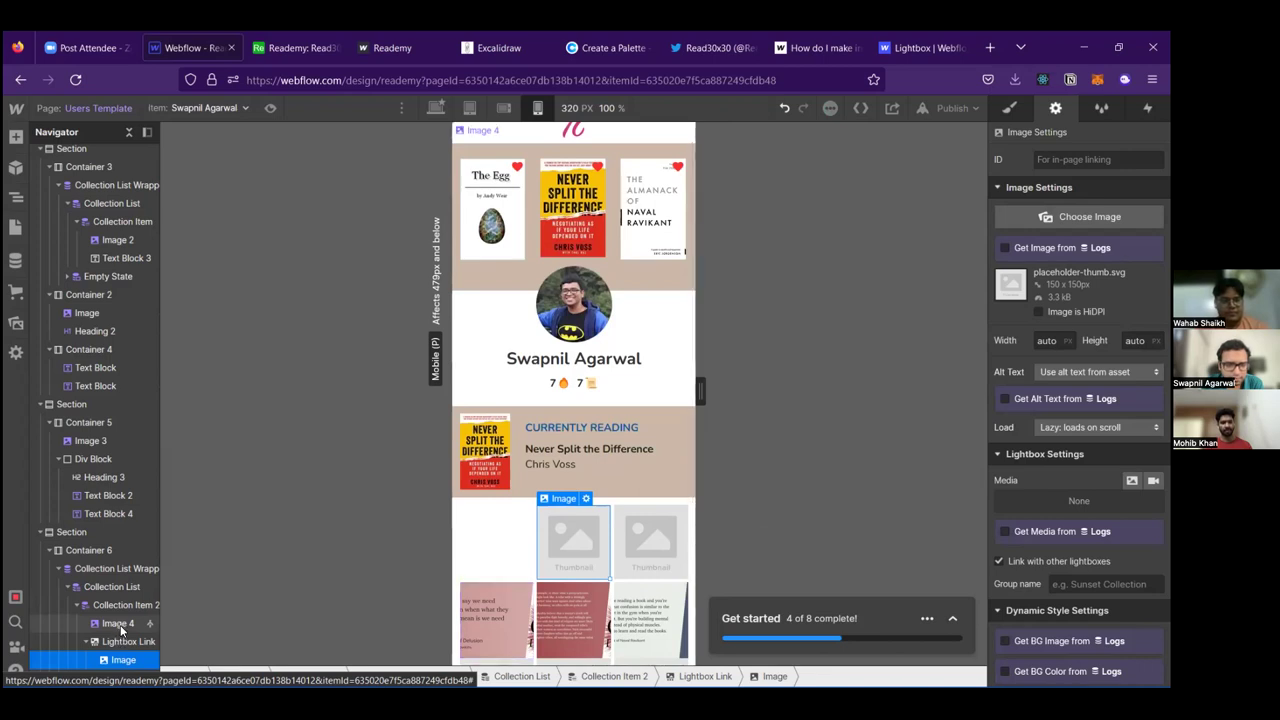
Move Image 4 into the Lightbox Link in place of the placeholder Image, then select the Lightbox Link.
left_click_drag(125, 643, 126, 652)
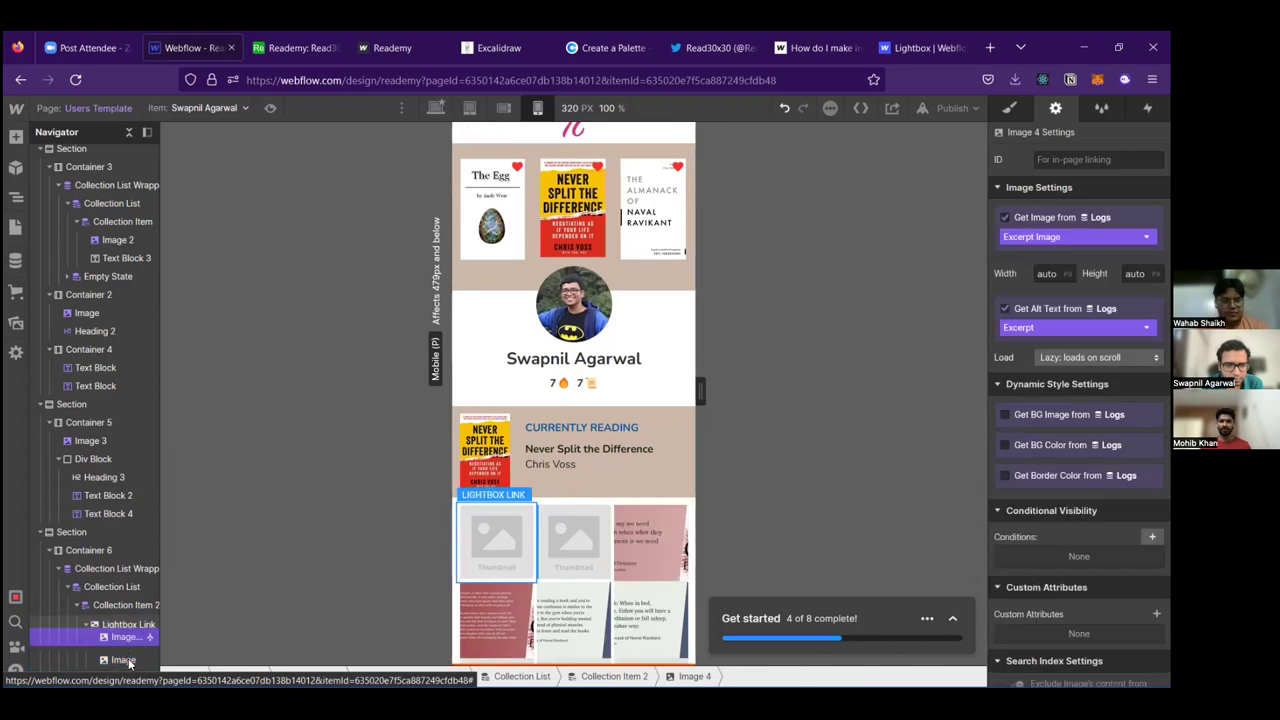
left_click(125, 660)
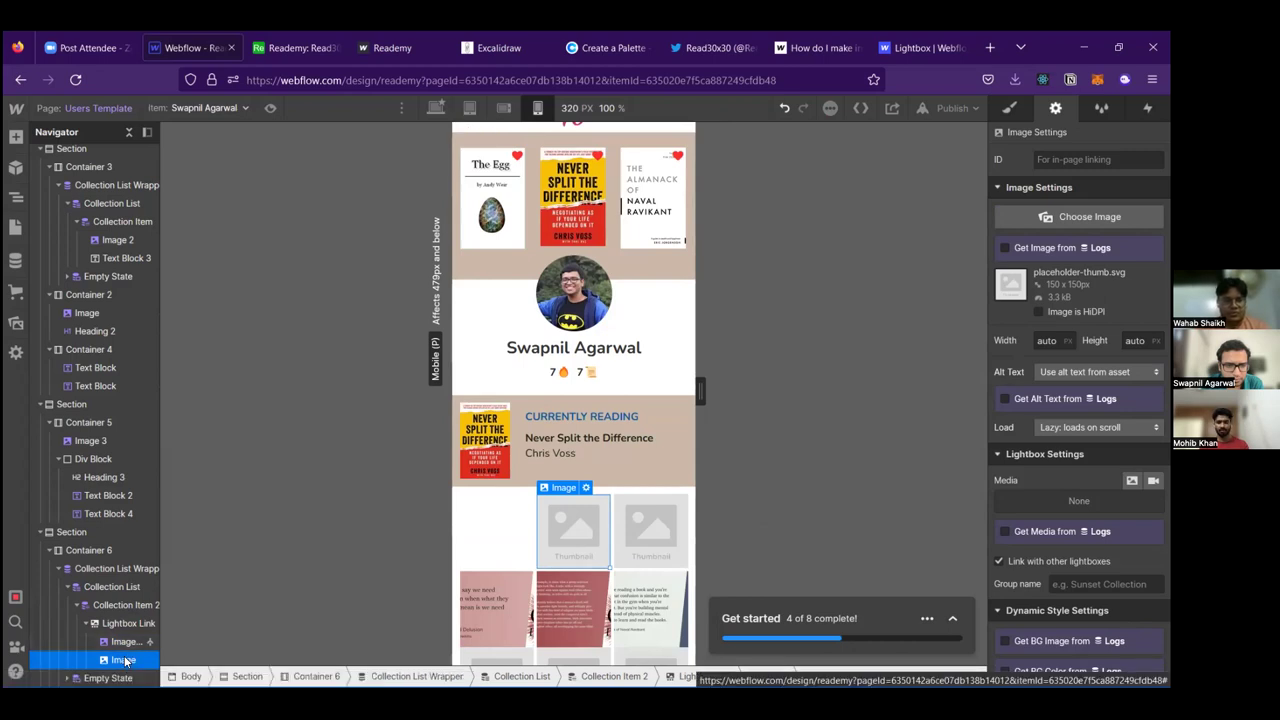
left_click(150, 640)
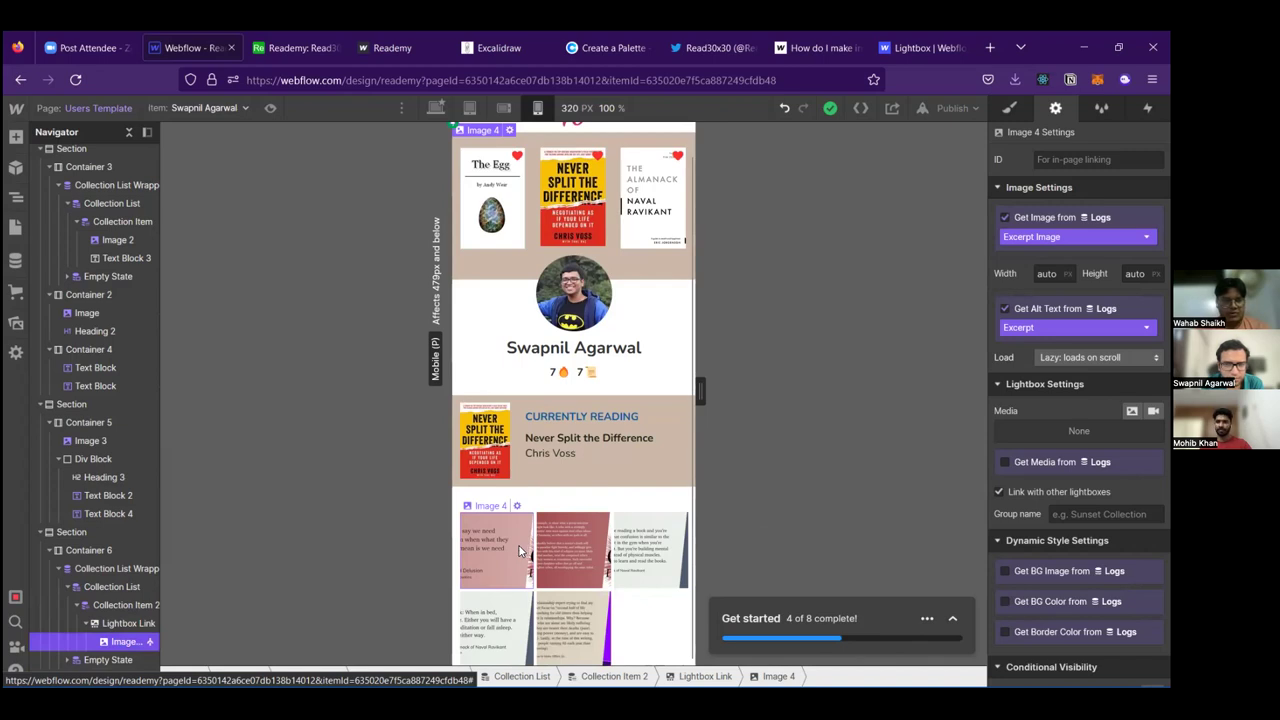
left_click(124, 624)
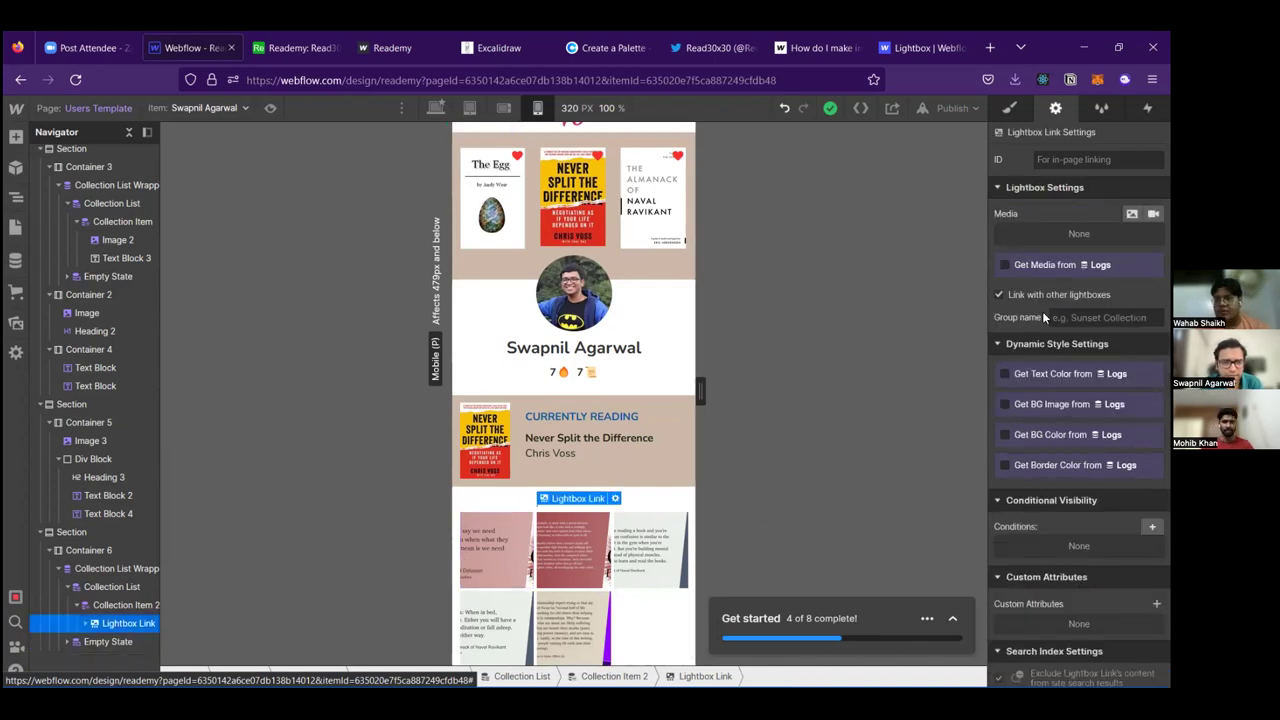
scroll(1042, 311, "down", 1)
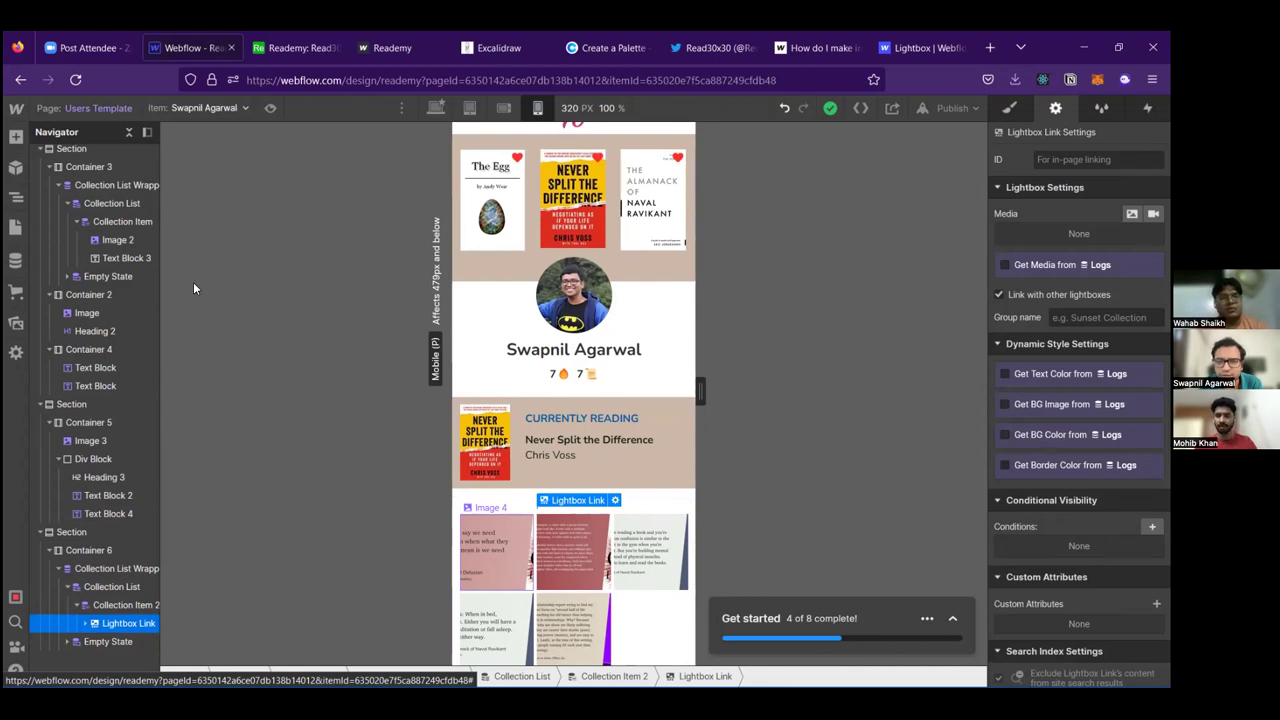
left_click(270, 109)
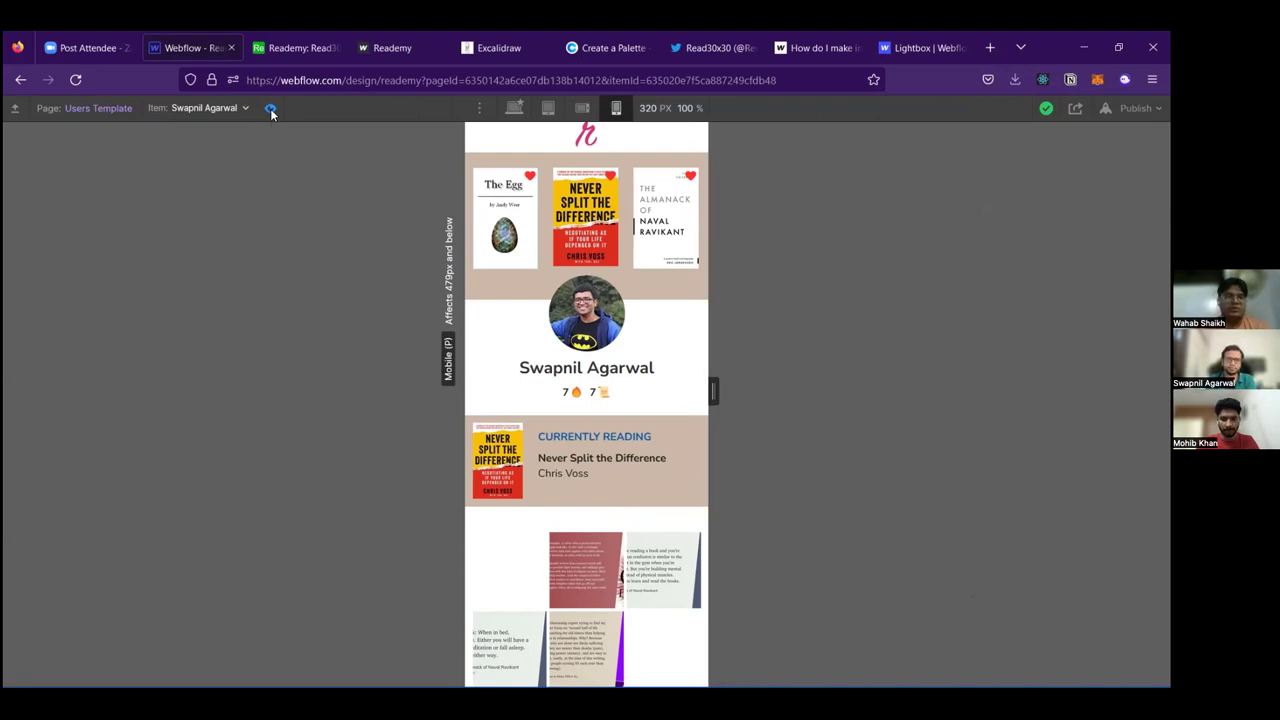
key("ctrl+shift+p")
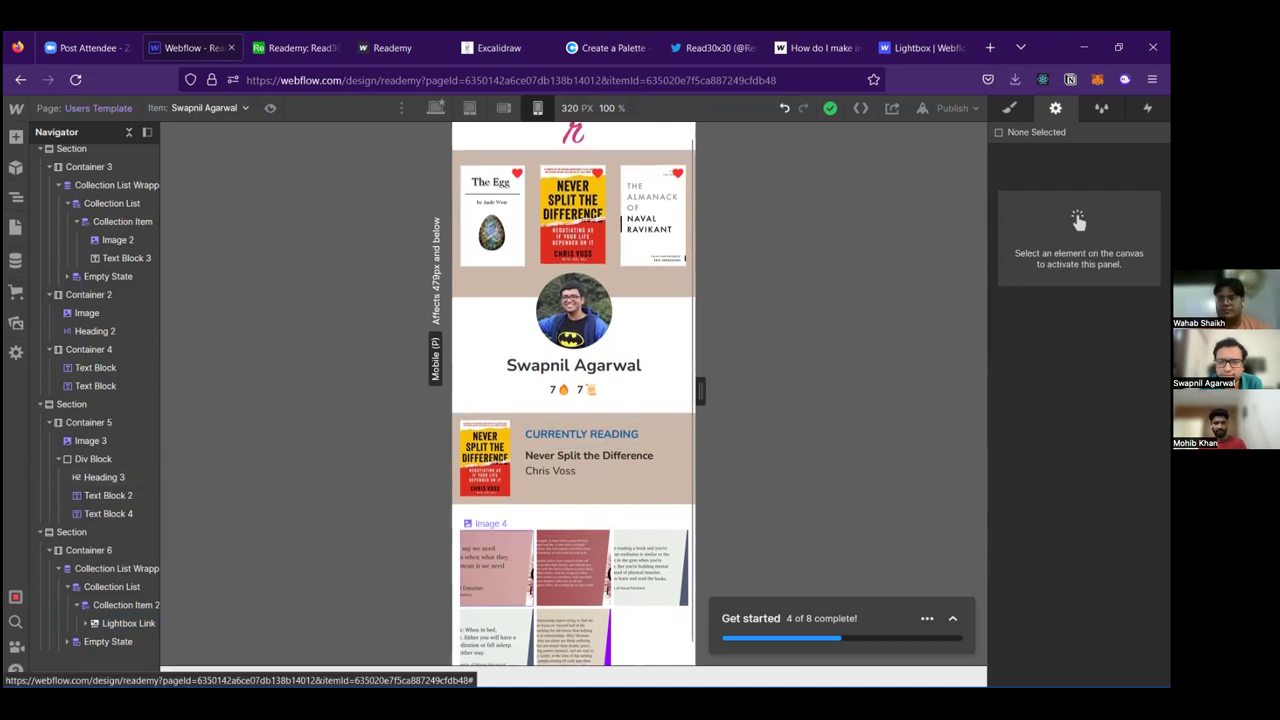
left_click(507, 558)
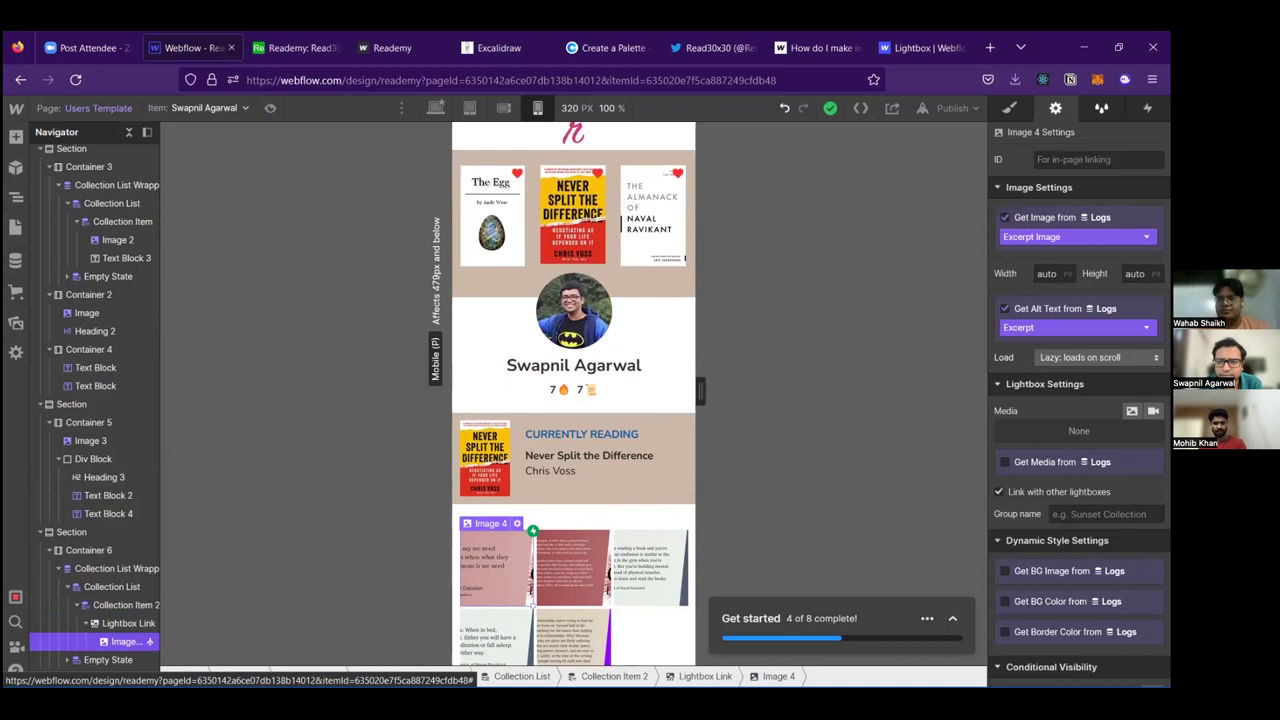
Remove the mouse click interaction from Image 4.
left_click(1101, 107)
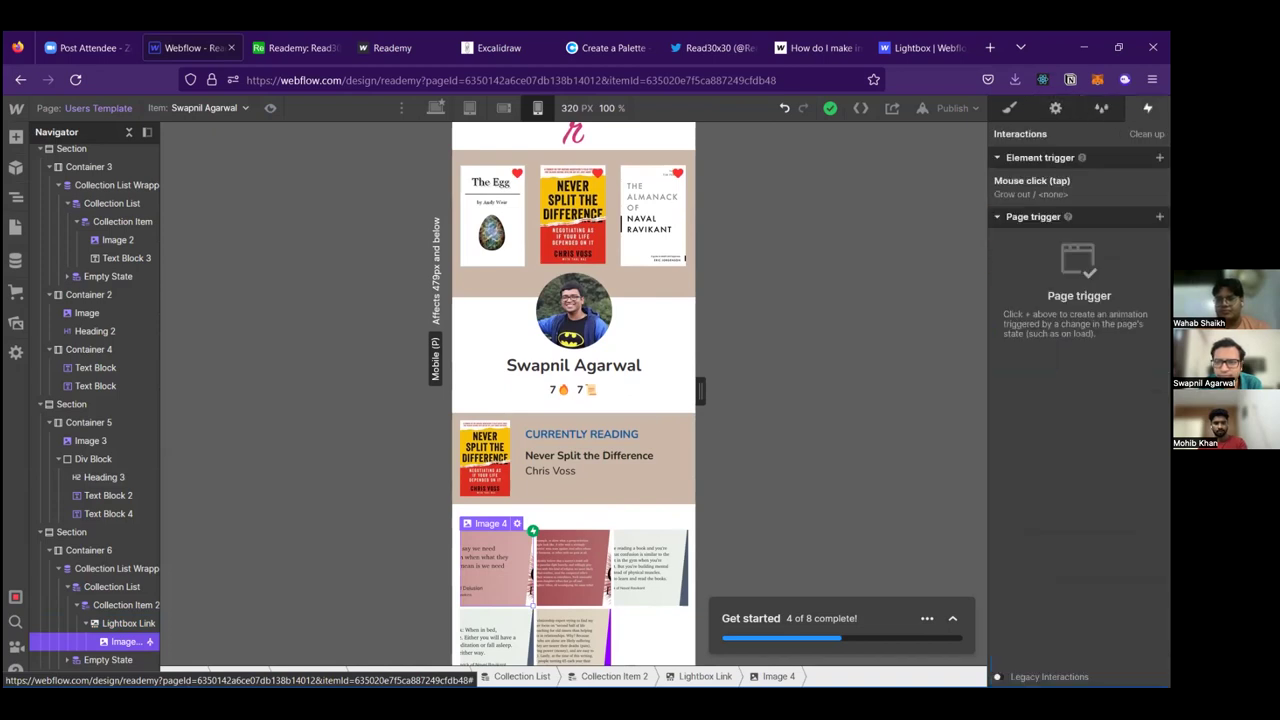
left_click(1159, 180)
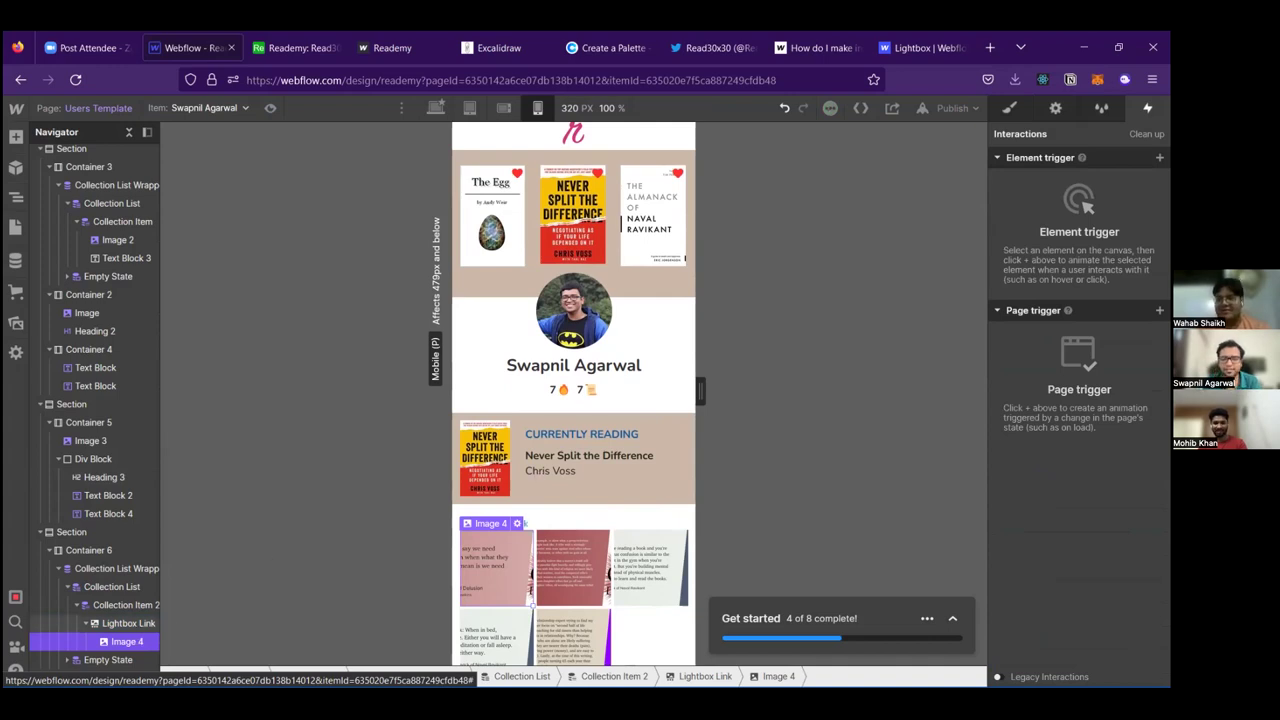
key("d")
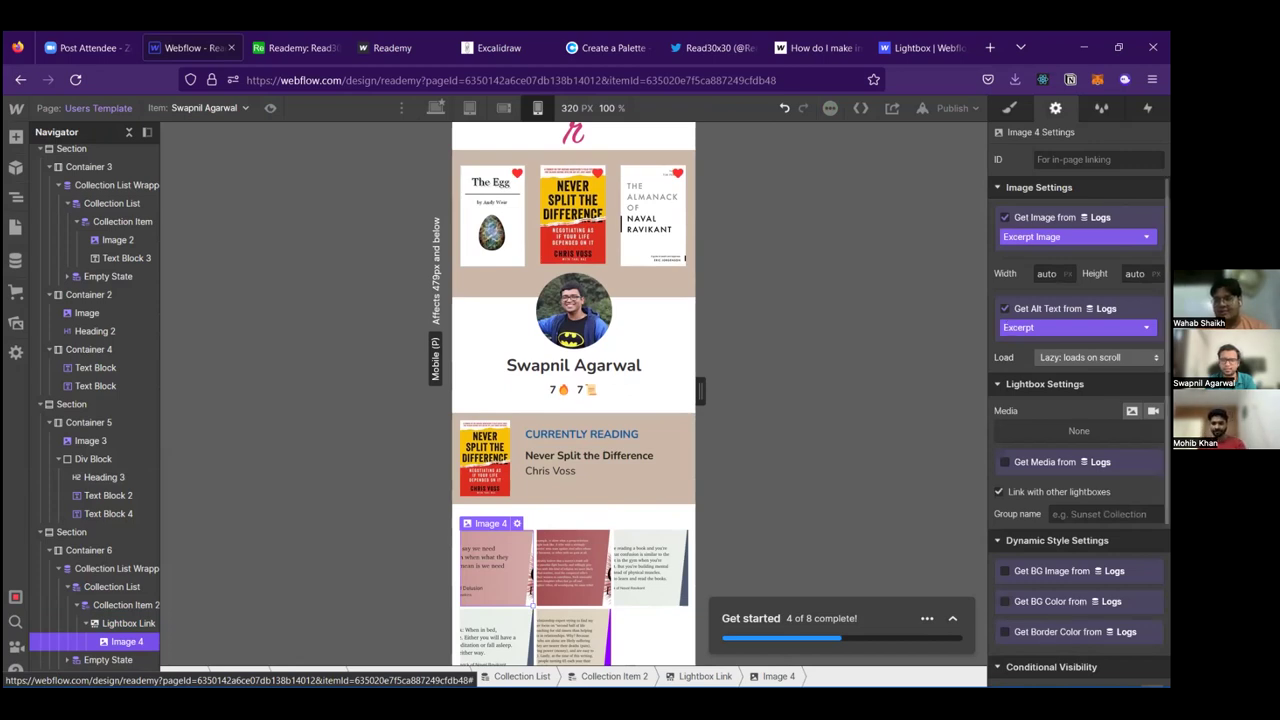
Set Image 4's lightbox media to the Logs collection's Excerpt Image field.
scroll(1078, 420, "down", 2)
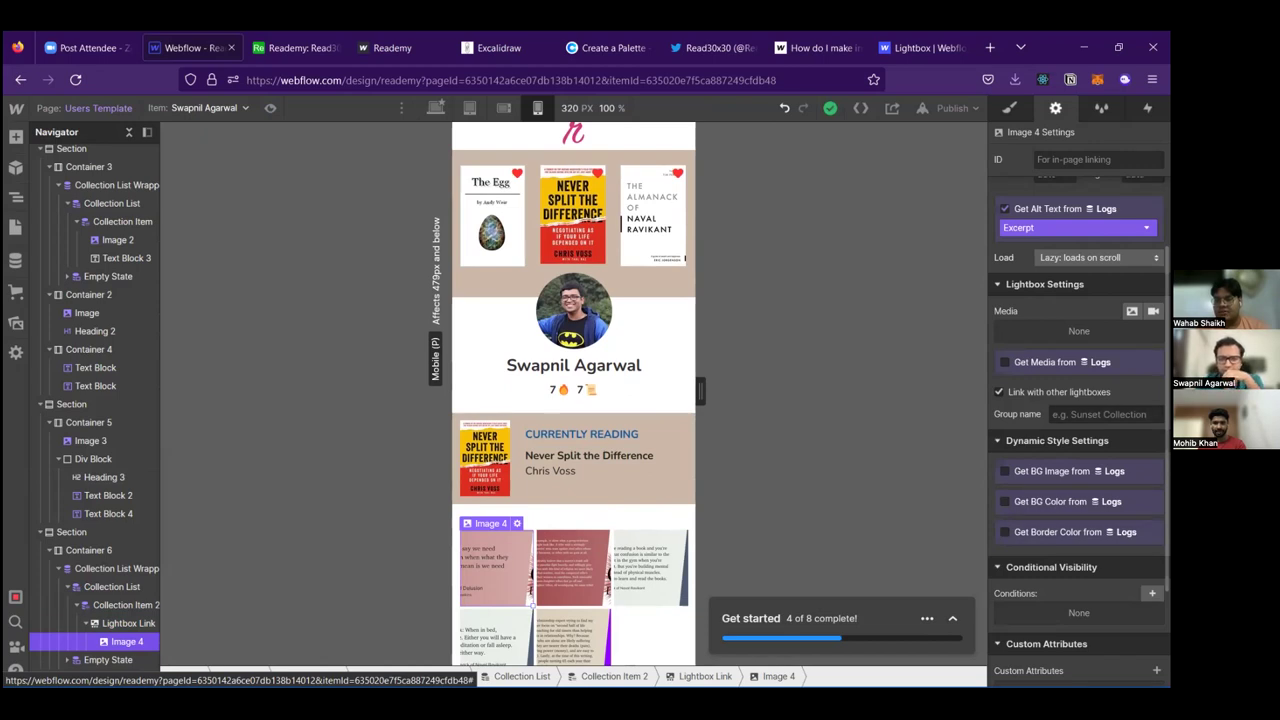
left_click(1005, 362)
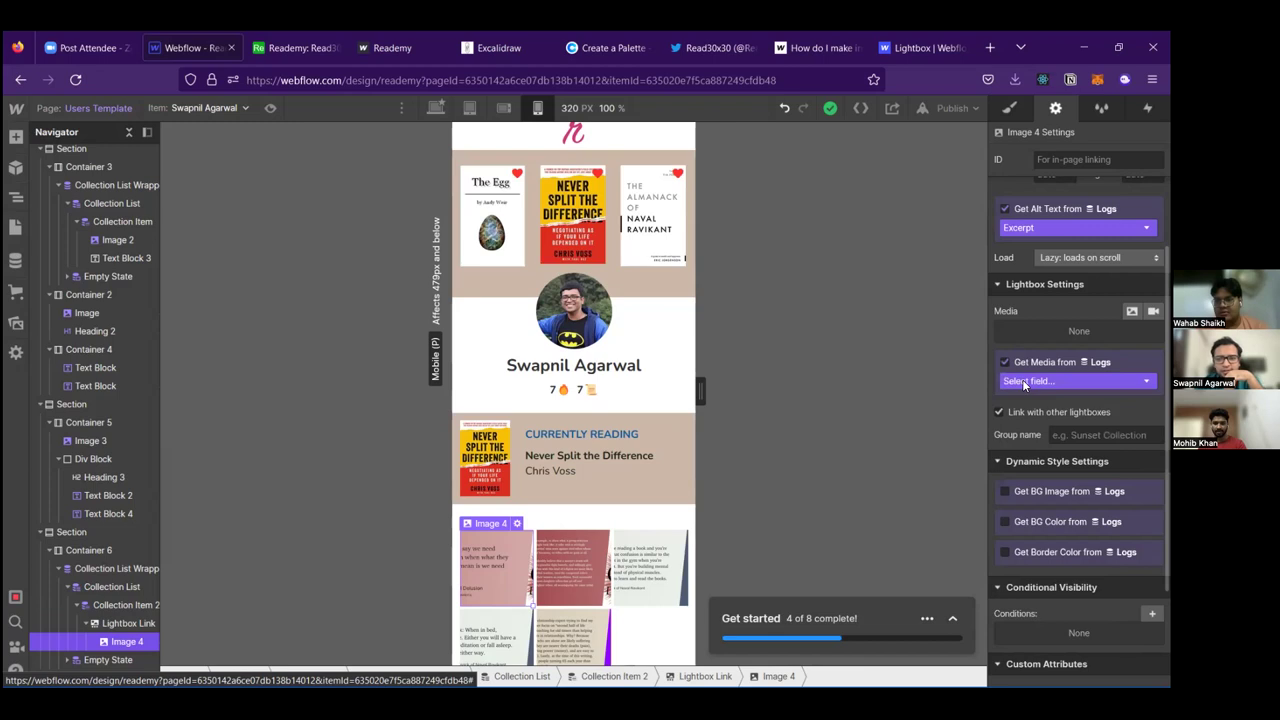
left_click(1024, 382)
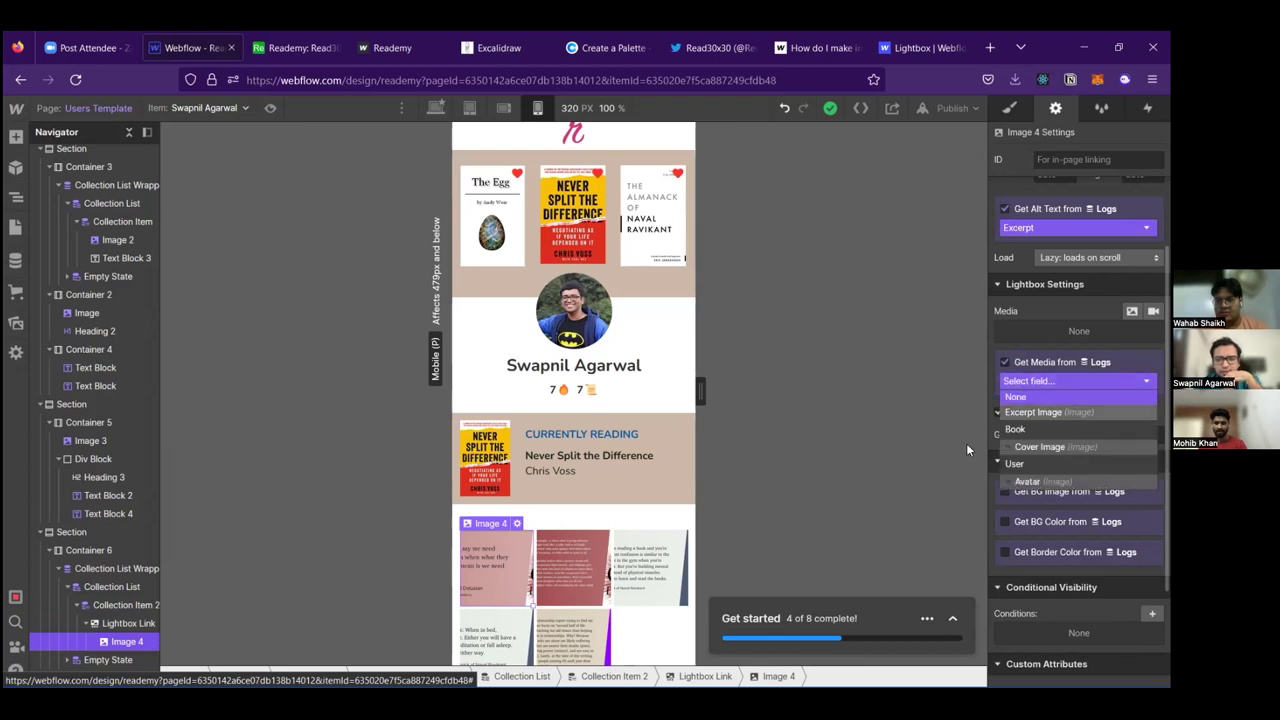
key("Return")
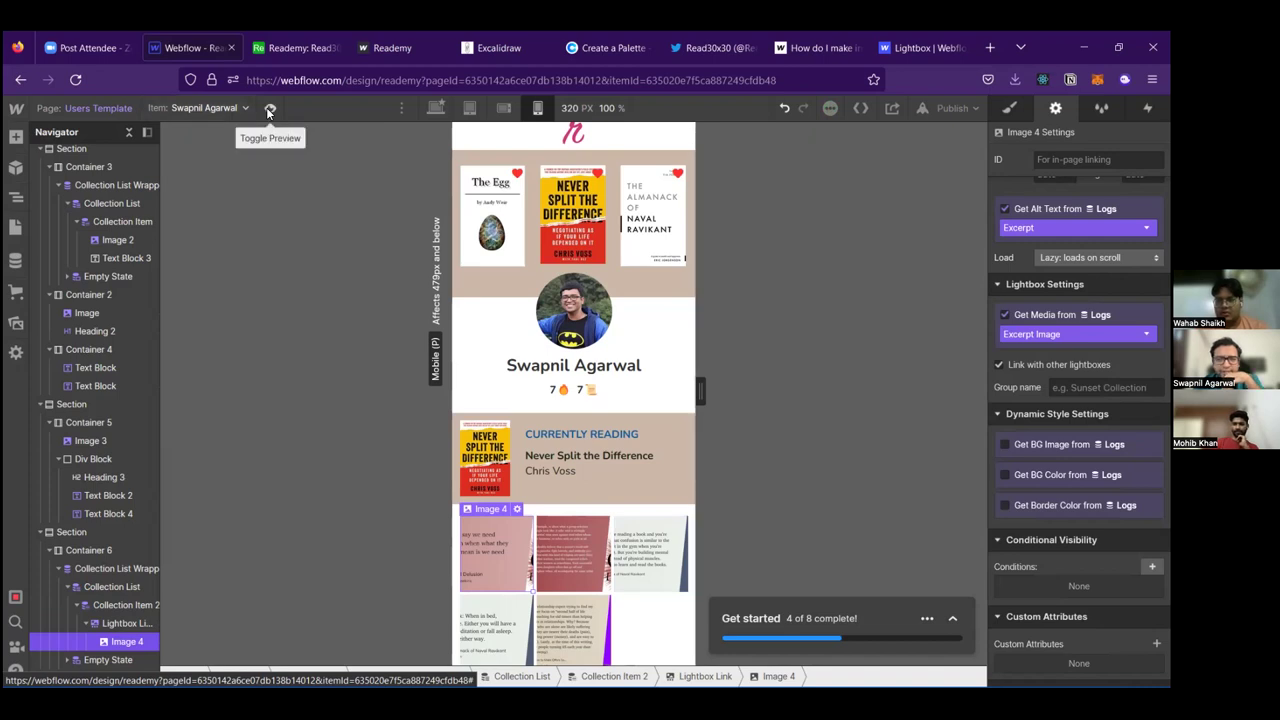
left_click(269, 110)
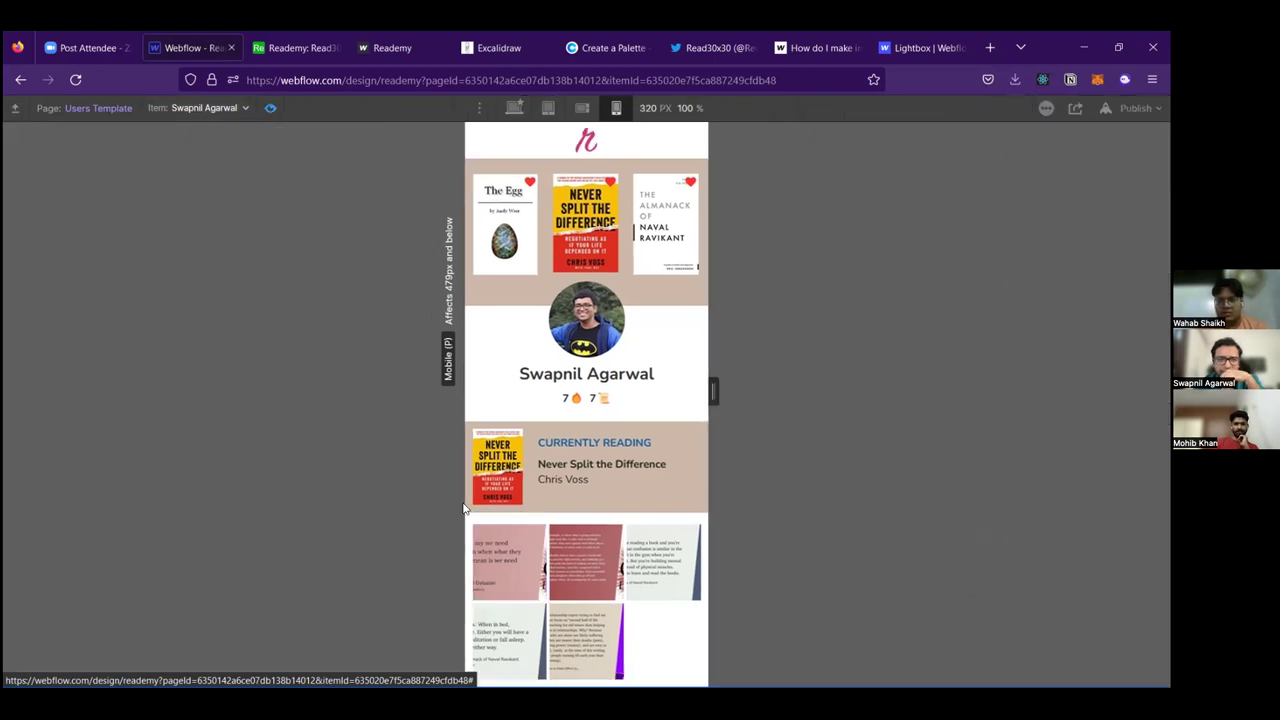
Open the God Delusion excerpt thumbnail in the preview lightbox, then close it.
left_click(493, 563)
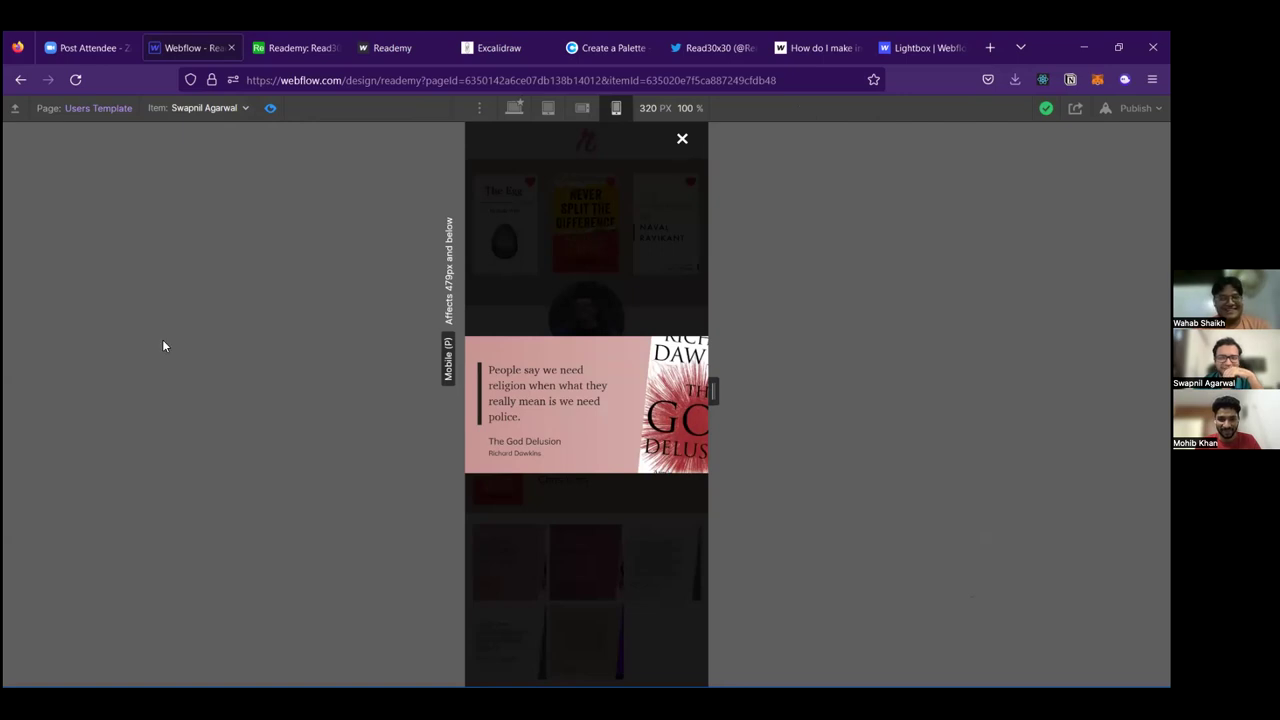
key("Escape")
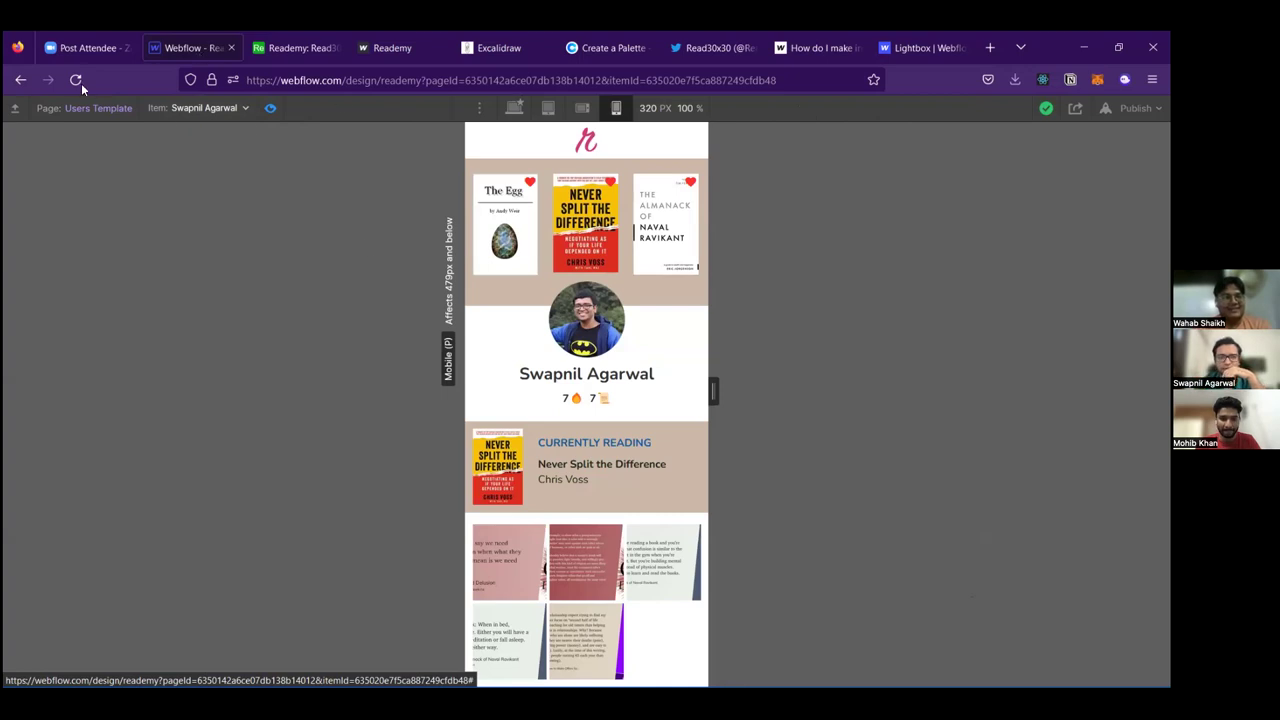
Leave preview and review Image 4's lightbox settings.
left_click(269, 110)
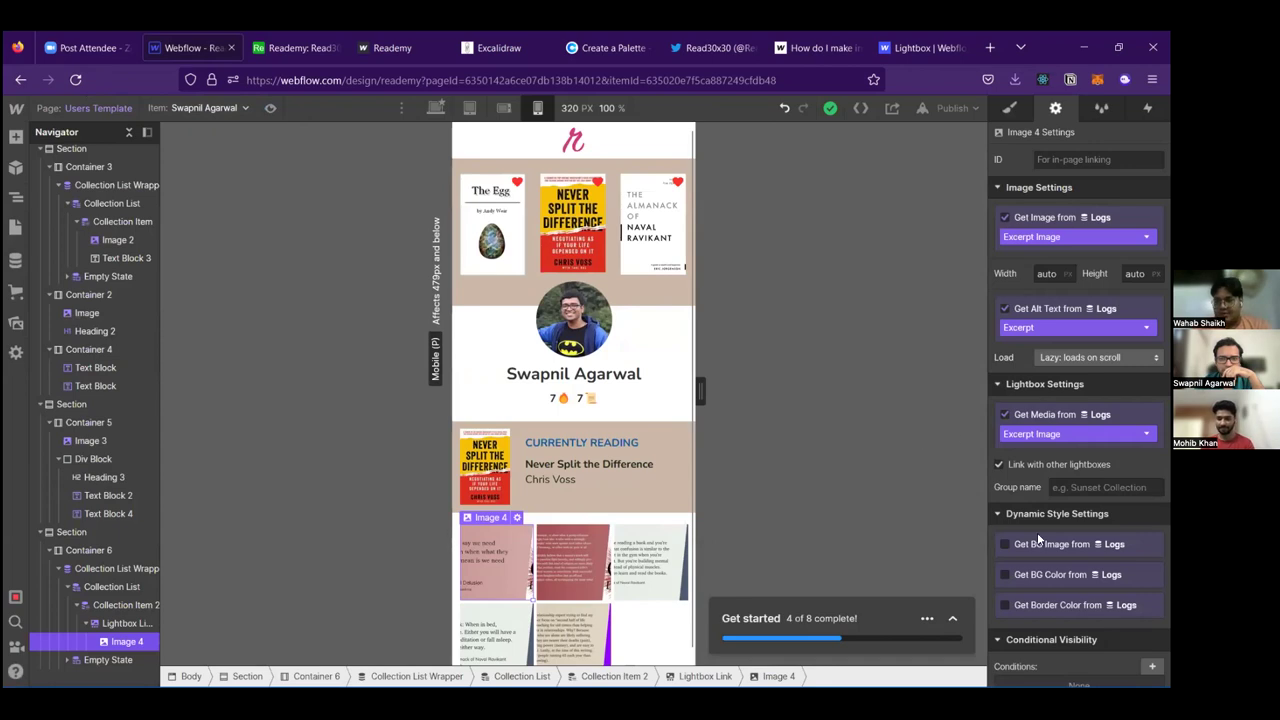
scroll(1037, 532, "down", 3)
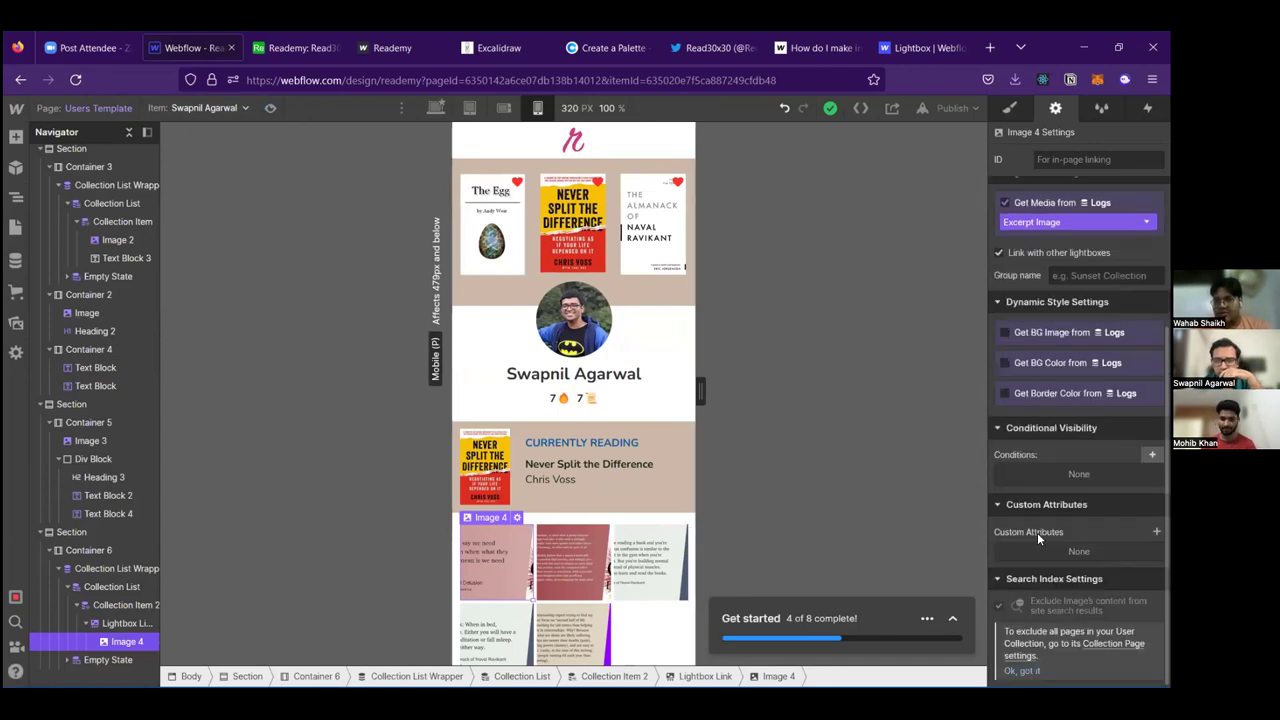
scroll(1037, 532, "up", 3)
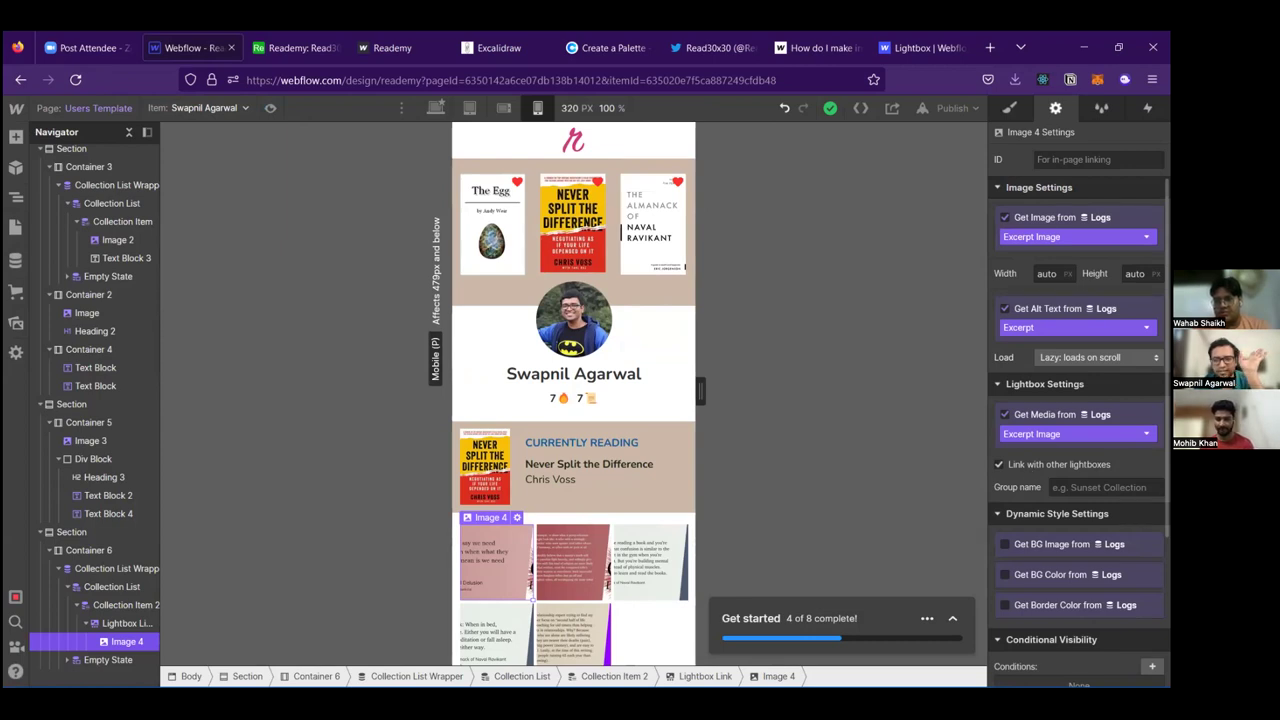
scroll(1079, 432, "down", 1)
scroll(1079, 432, "down", 1)
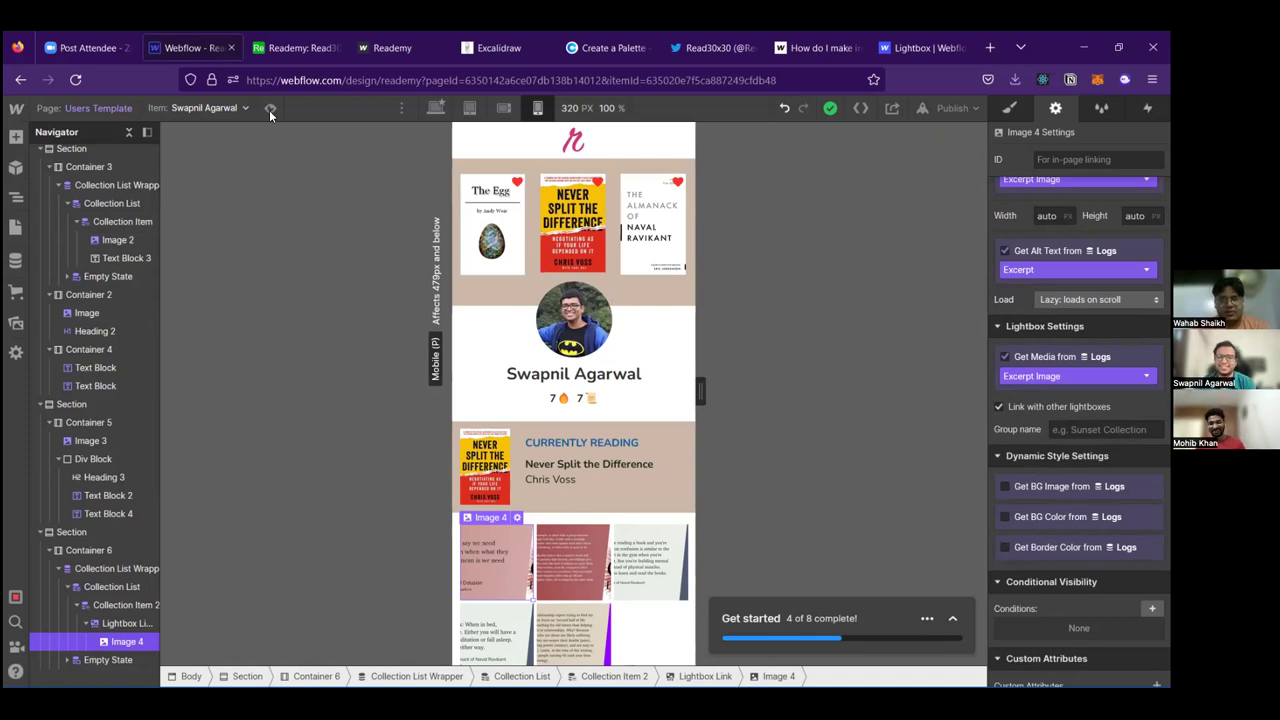
Preview again, open the first excerpt in the lightbox, and go to the Lightbox lesson.
key("ctrl+shift+p")
left_click(517, 564)
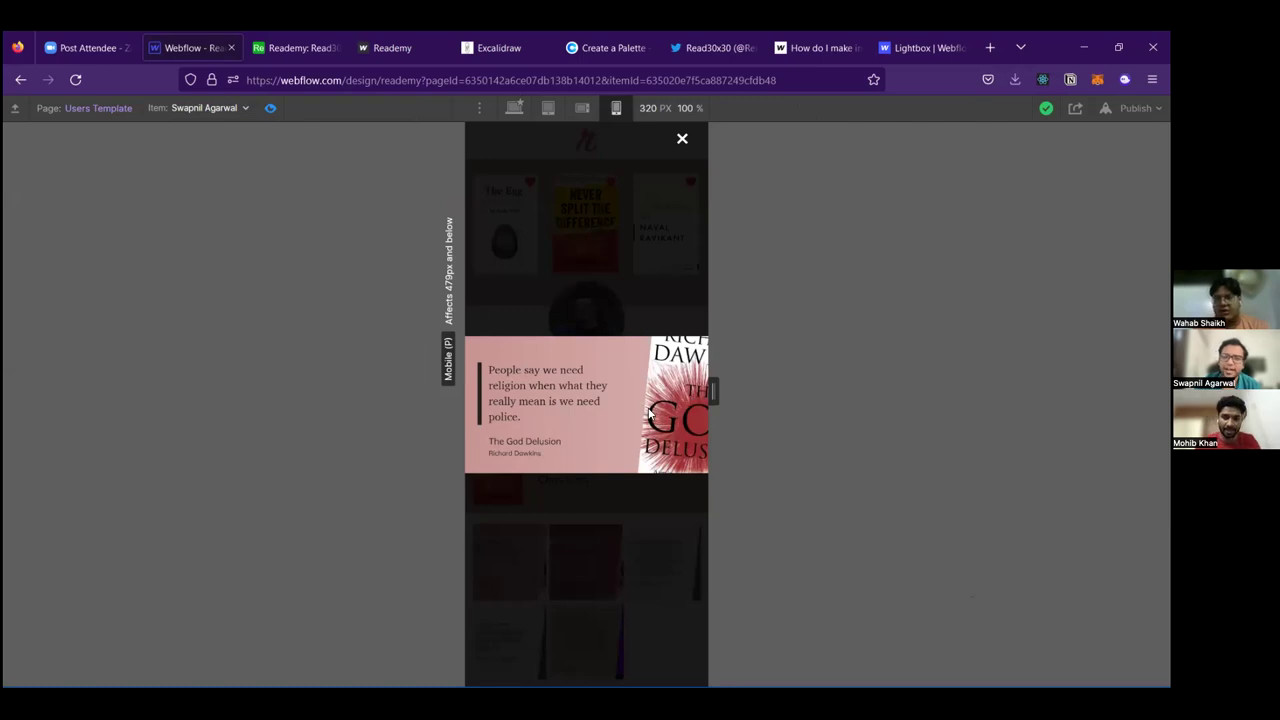
key("ctrl+9")
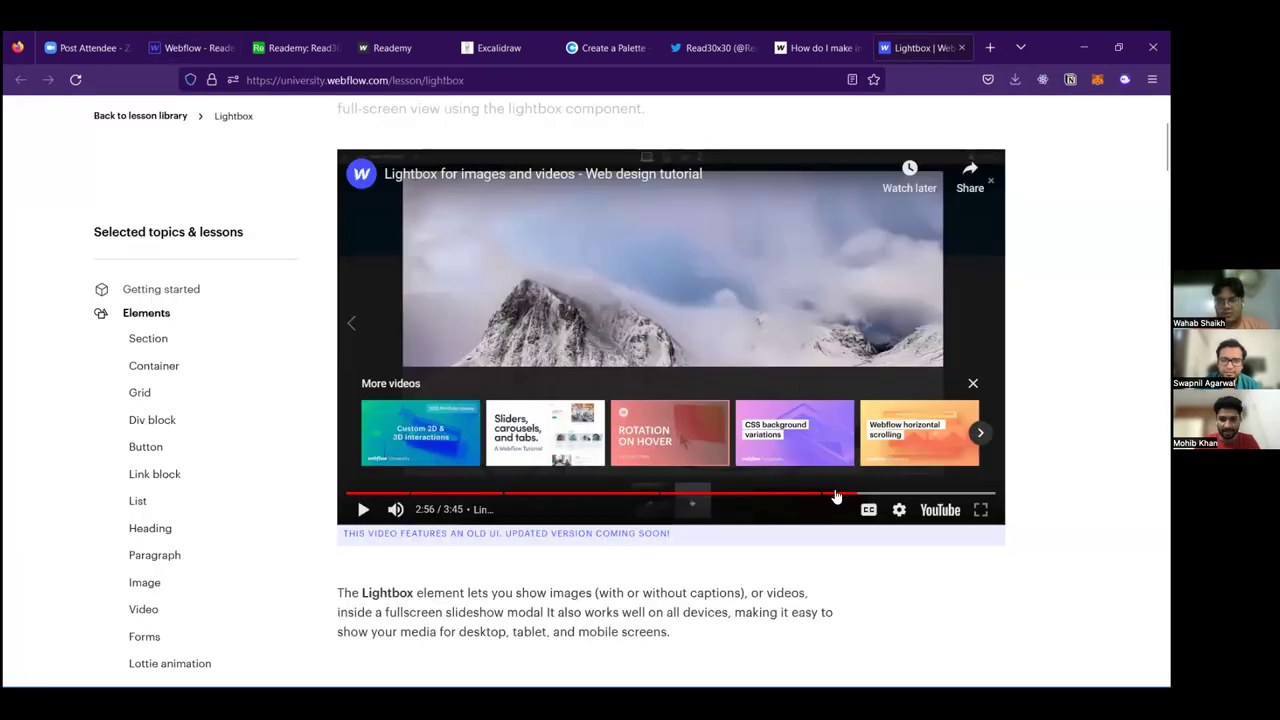
Rewind the Lightbox tutorial to 2:47 and replay its Linking section.
left_click(831, 494)
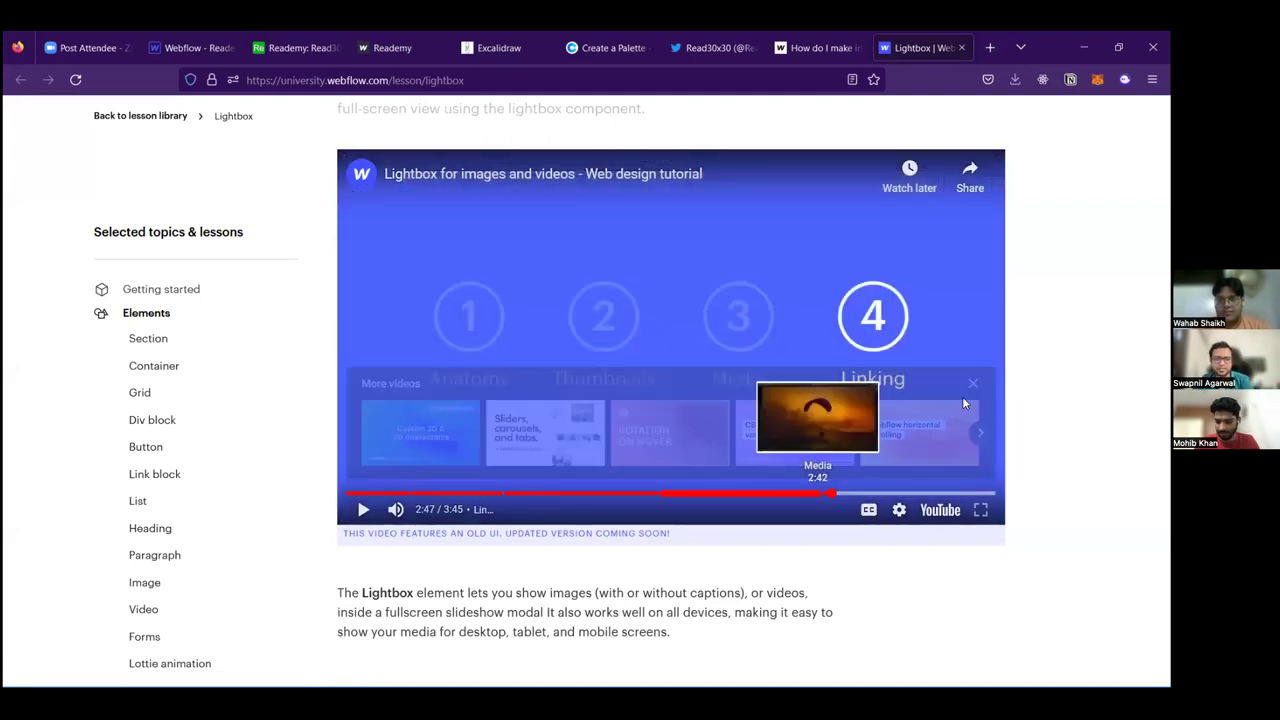
left_click(972, 383)
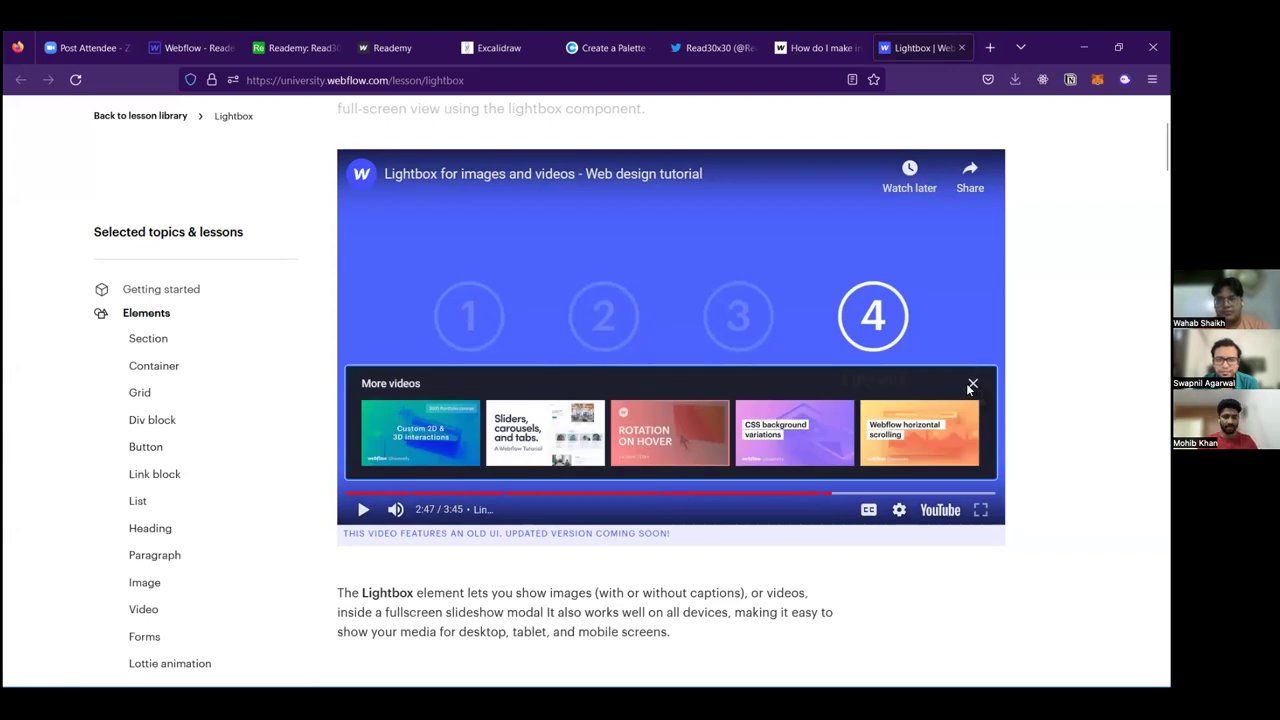
left_click(971, 385)
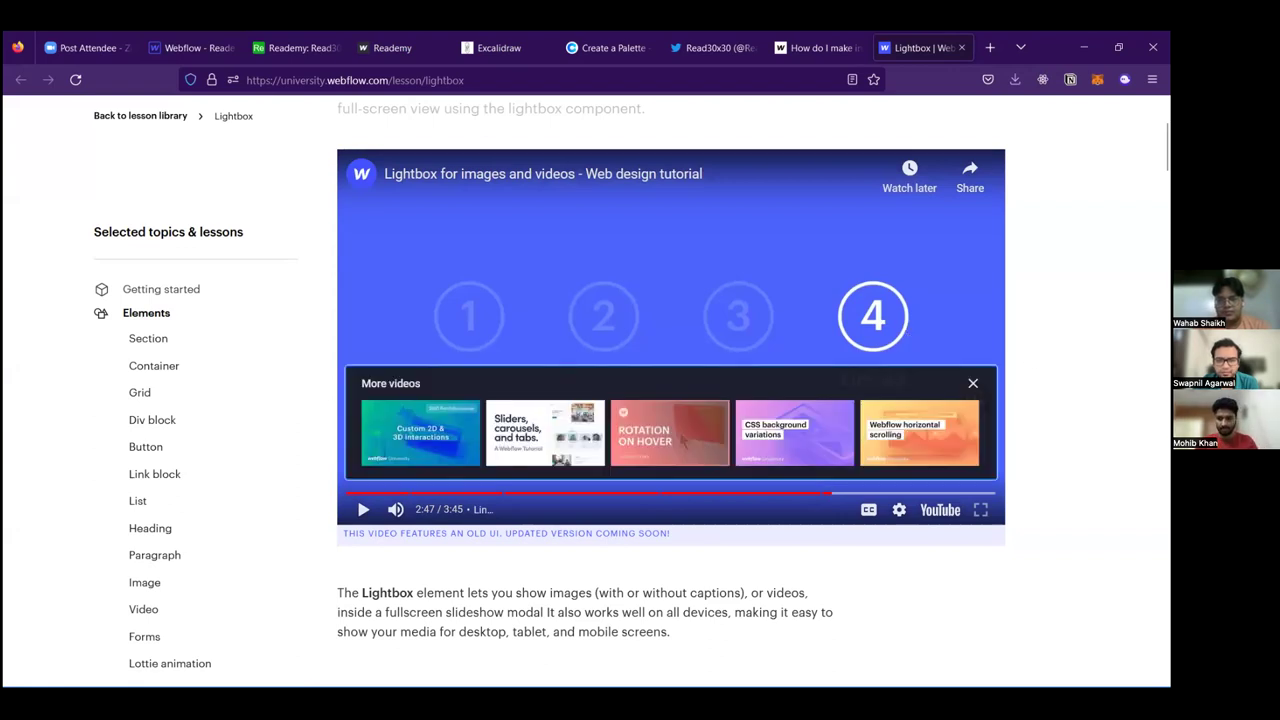
key("space")
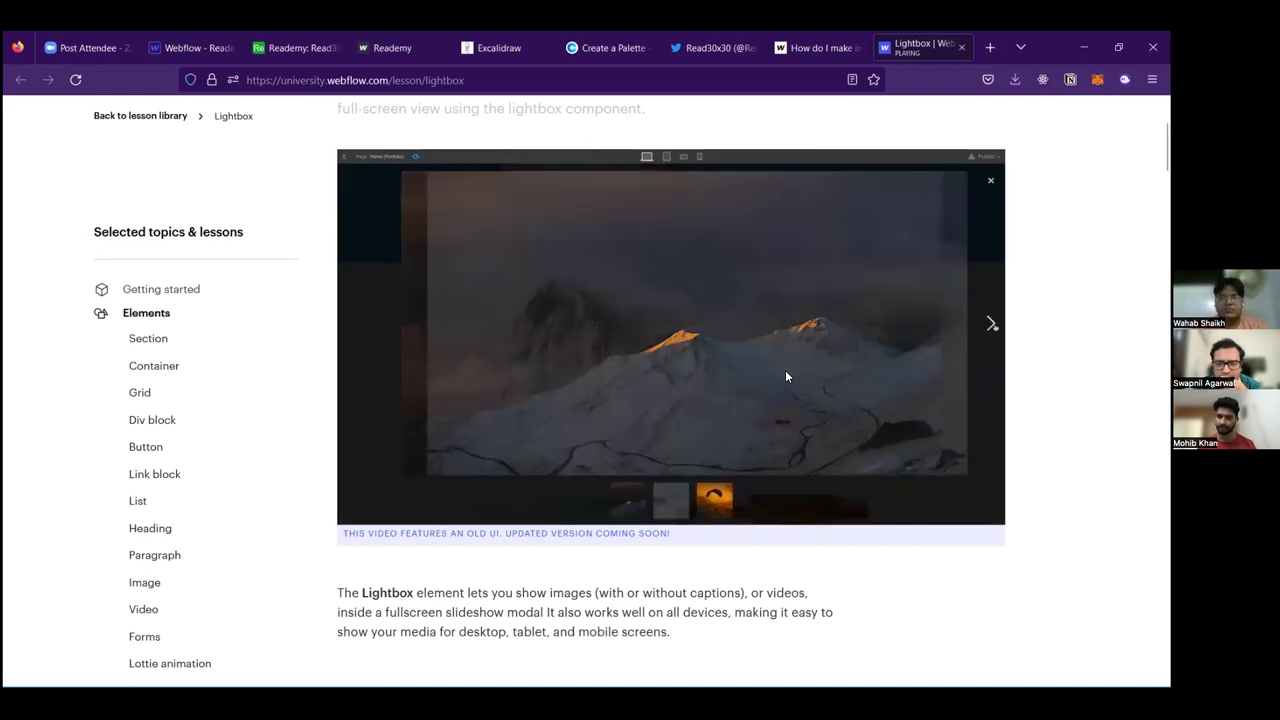
left_click(785, 371)
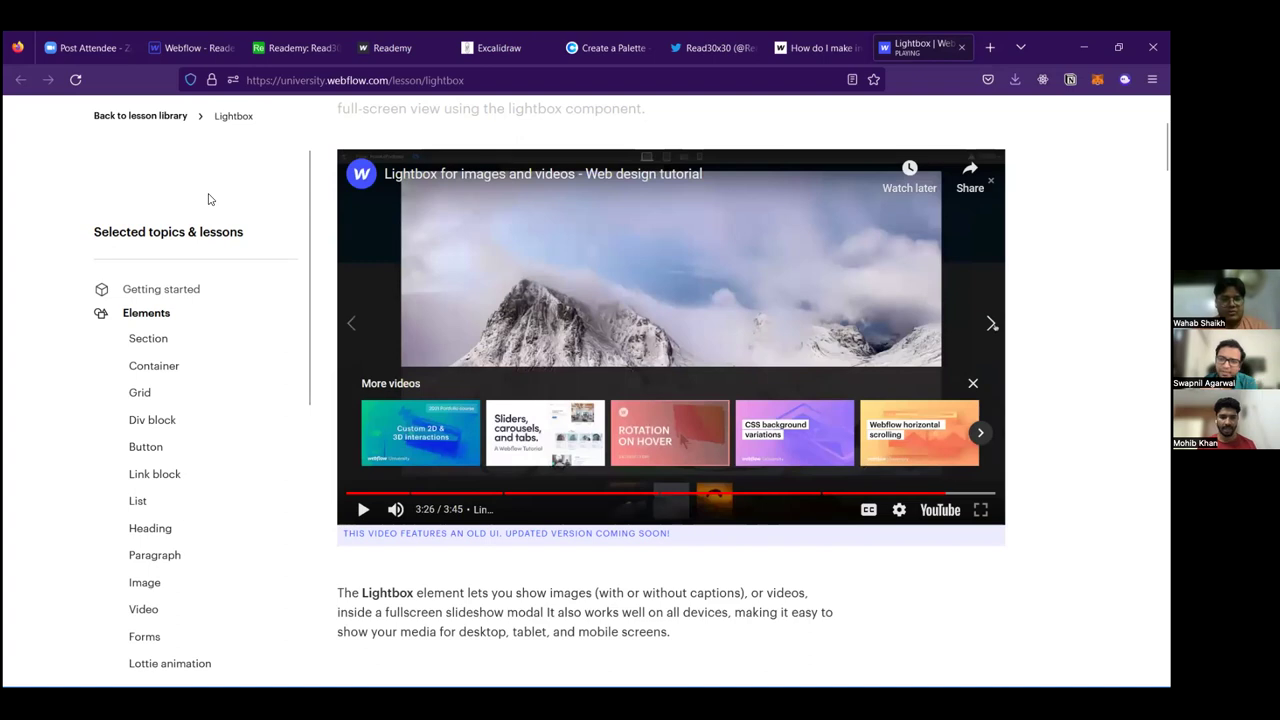
Pause the tutorial near 3:43 and return to the Reademy designer.
left_click(186, 46)
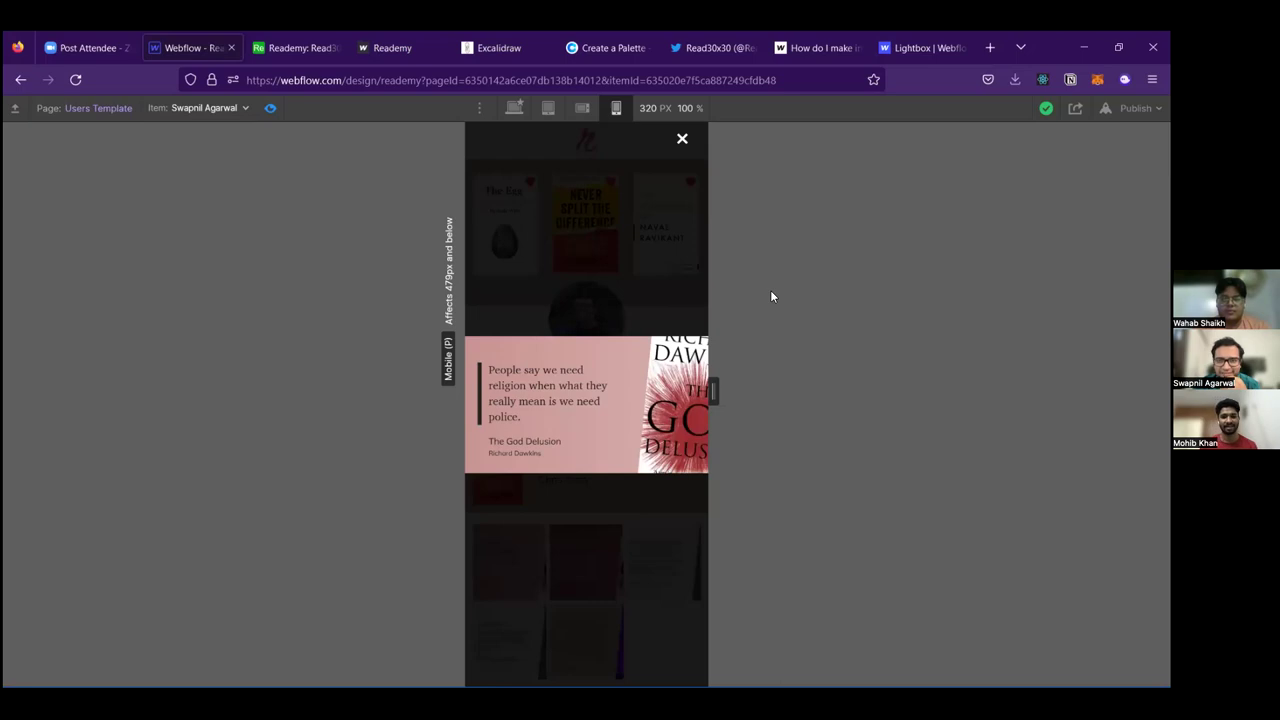
key("ctrl+Tab")
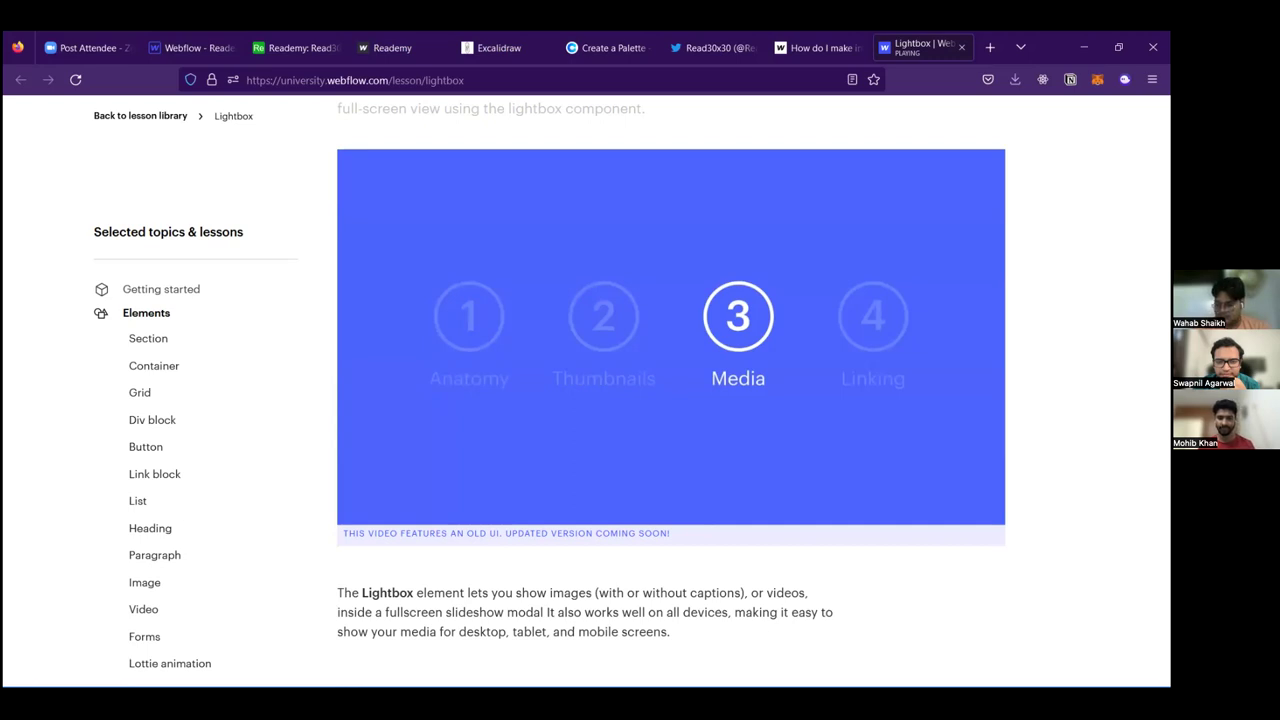
left_click(624, 395)
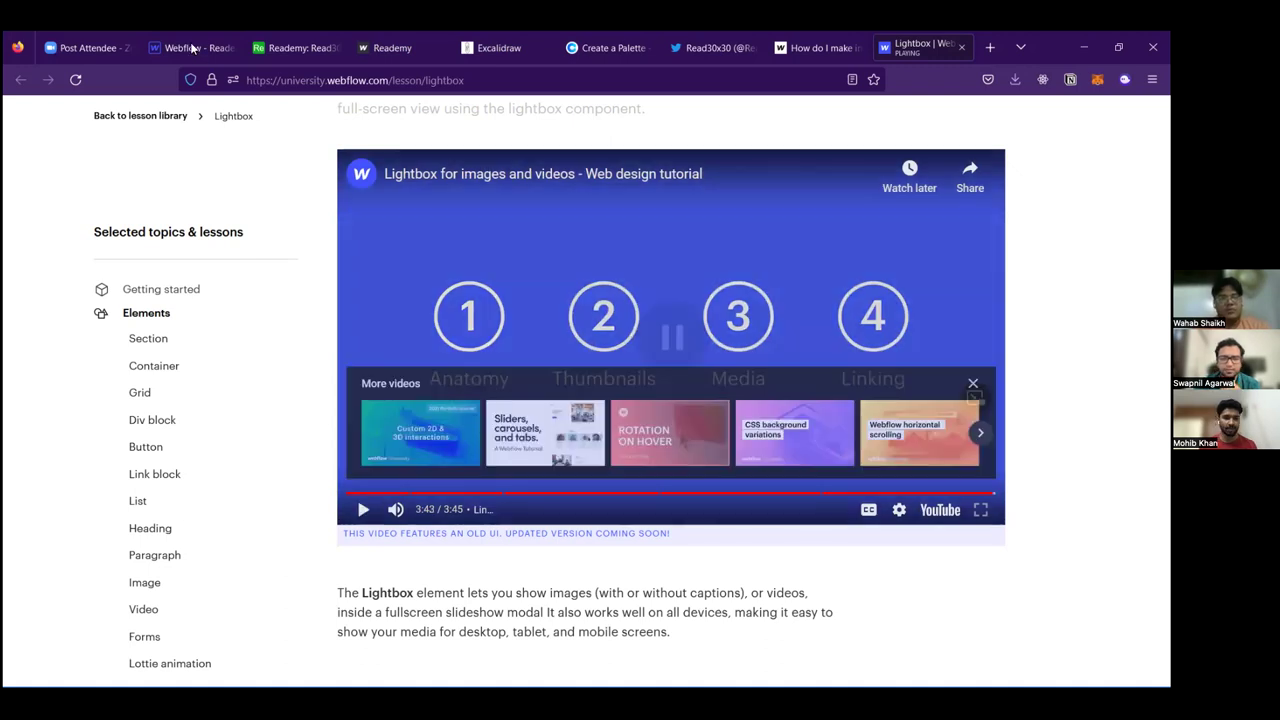
left_click(199, 52)
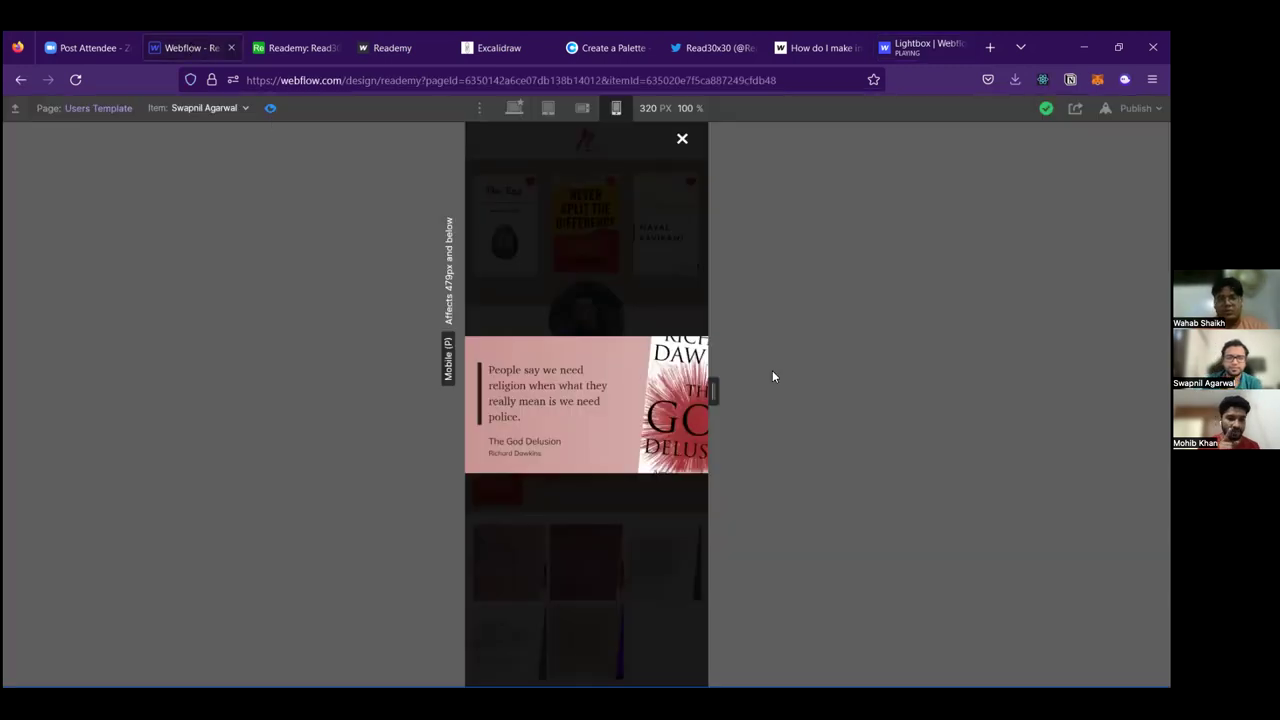
Open and close the God Delusion and Almanack excerpt lightboxes in preview, then exit preview.
left_click(683, 141)
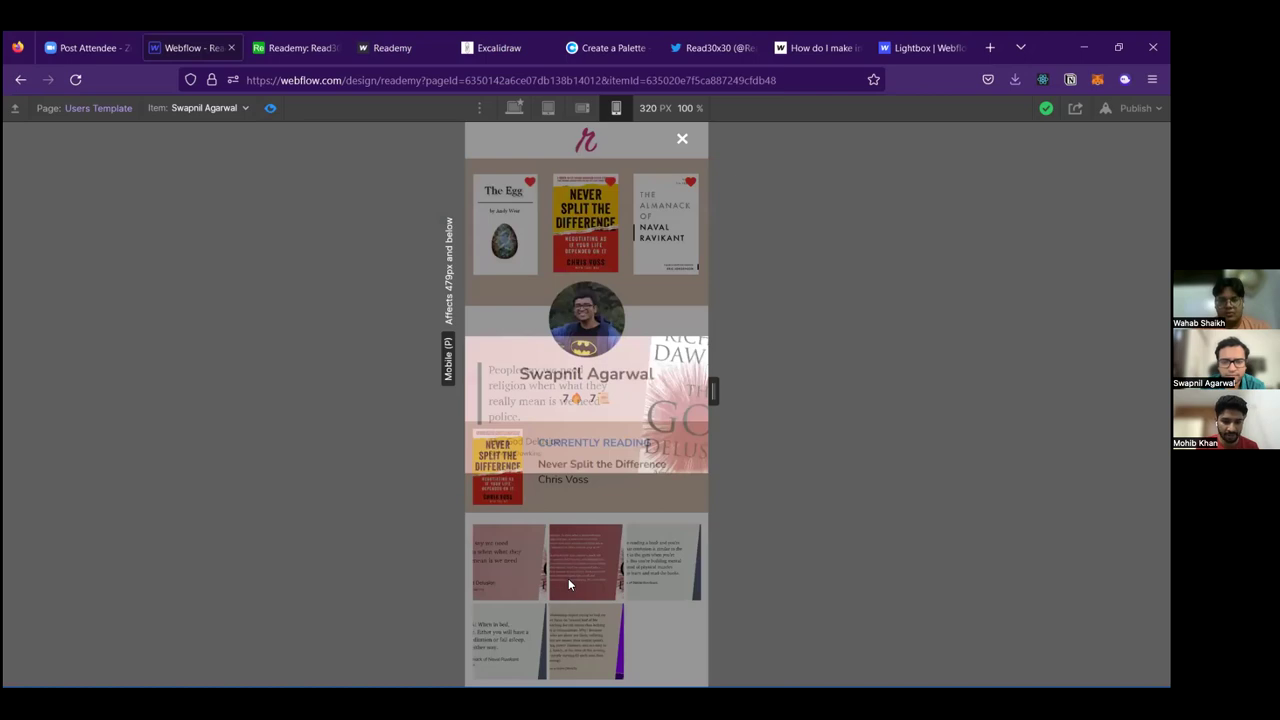
left_click(568, 585)
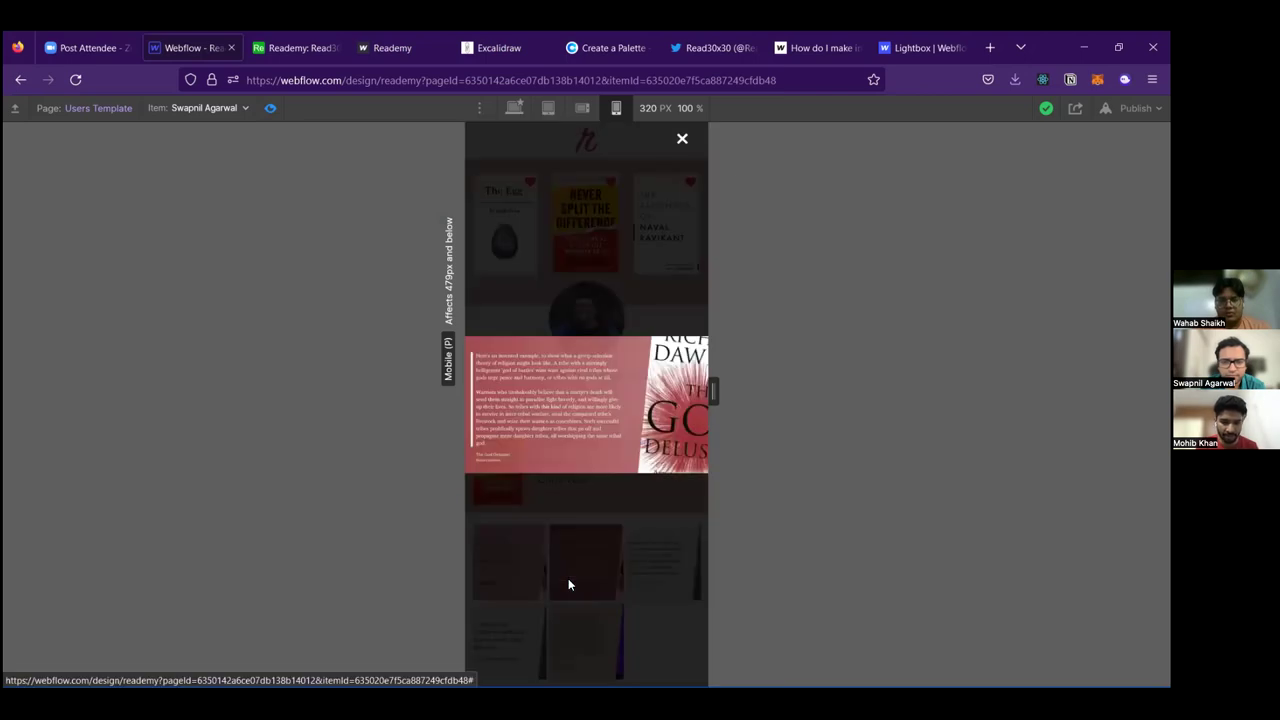
left_click(683, 138)
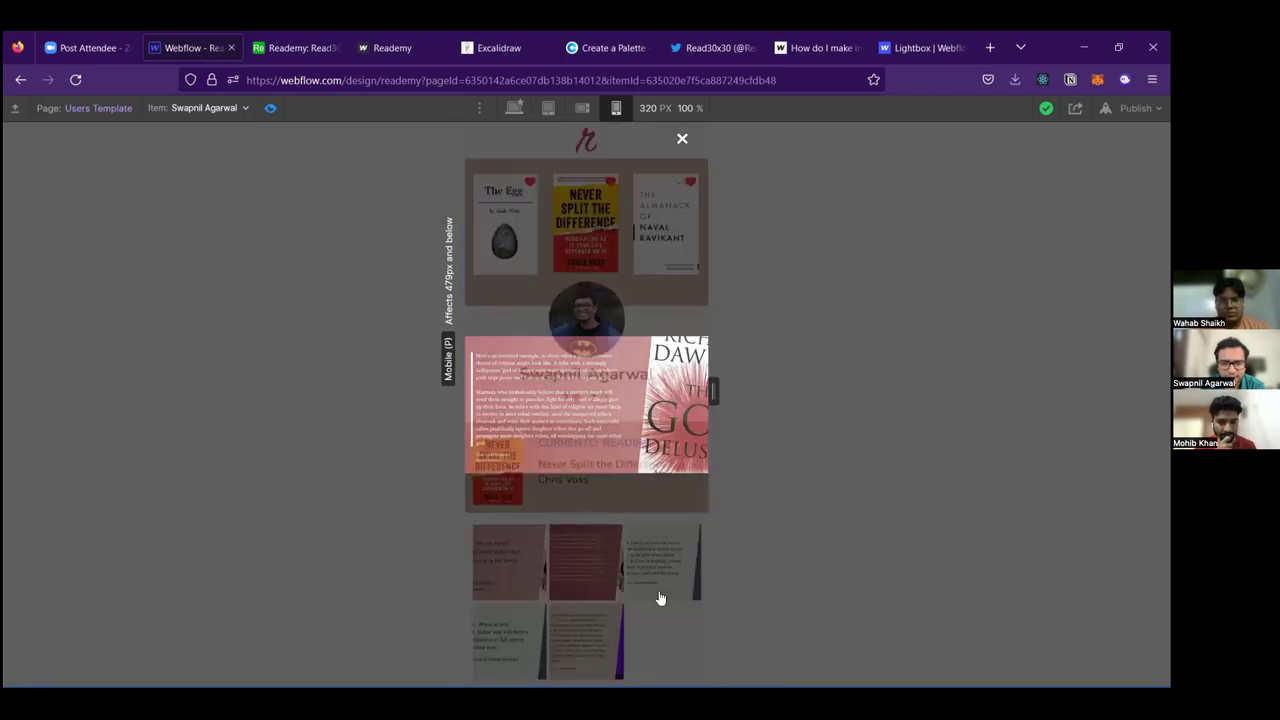
left_click(697, 208)
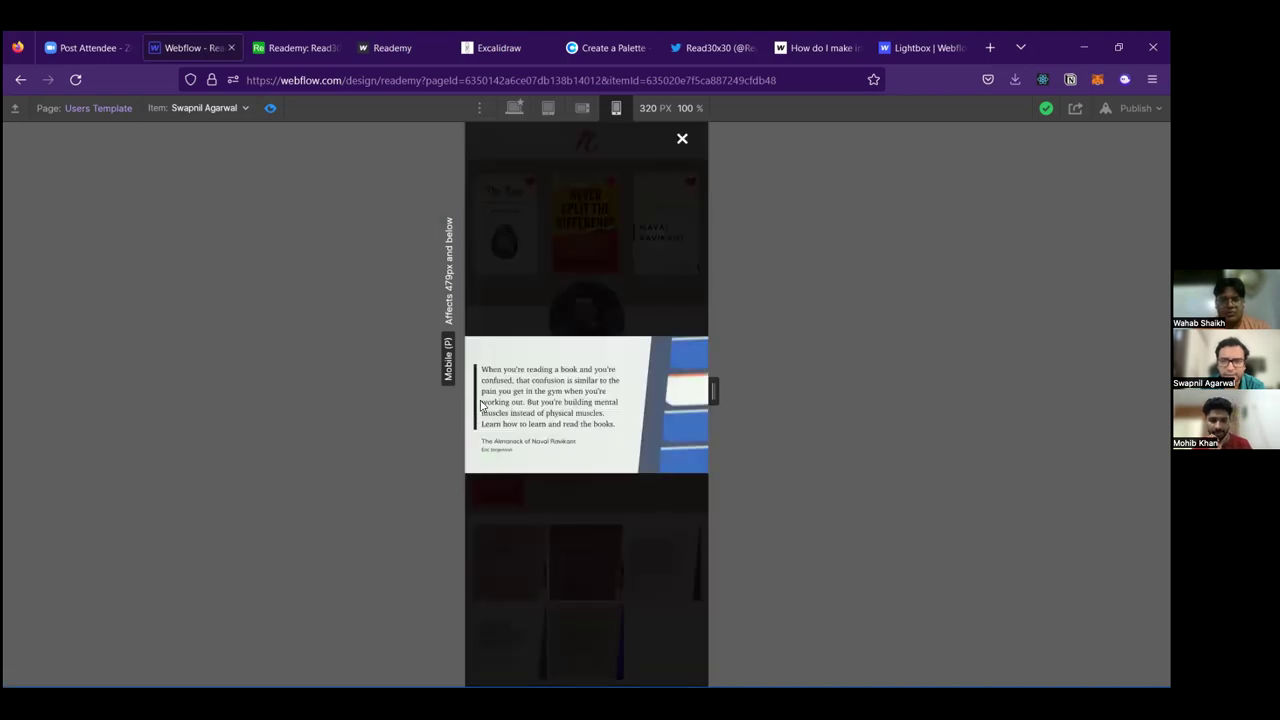
left_click(683, 138)
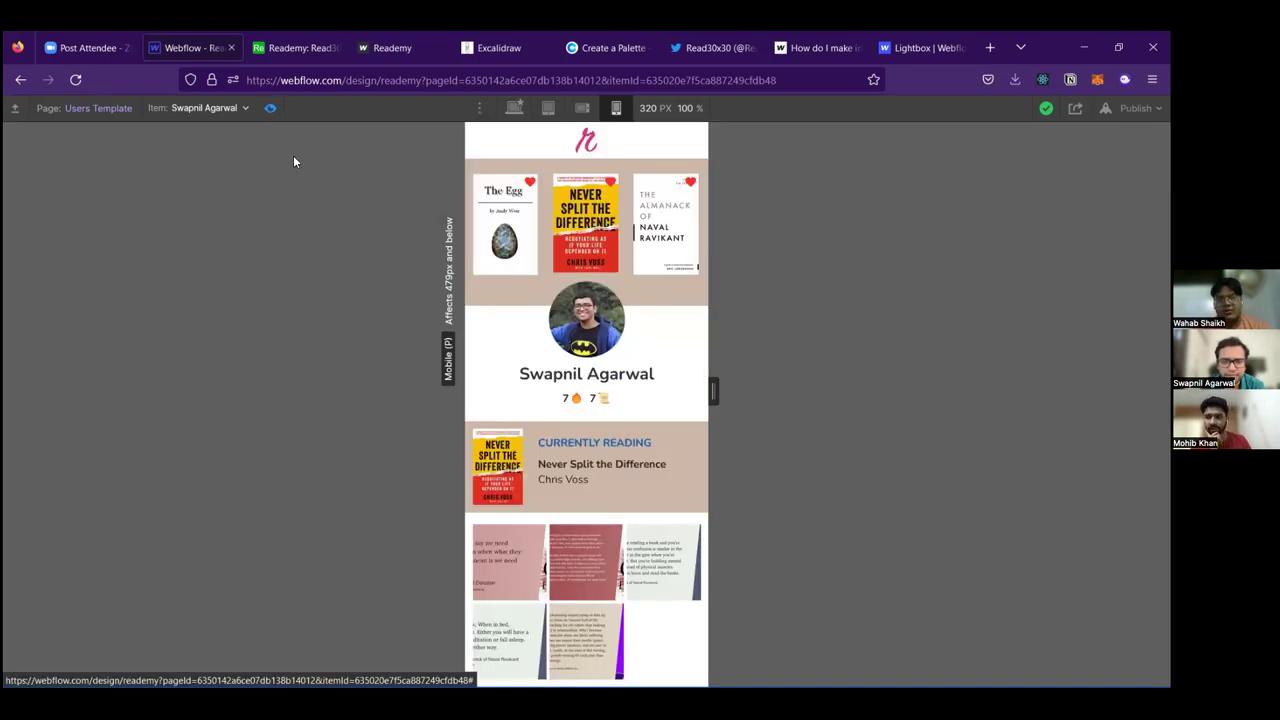
key("ctrl+shift+p")
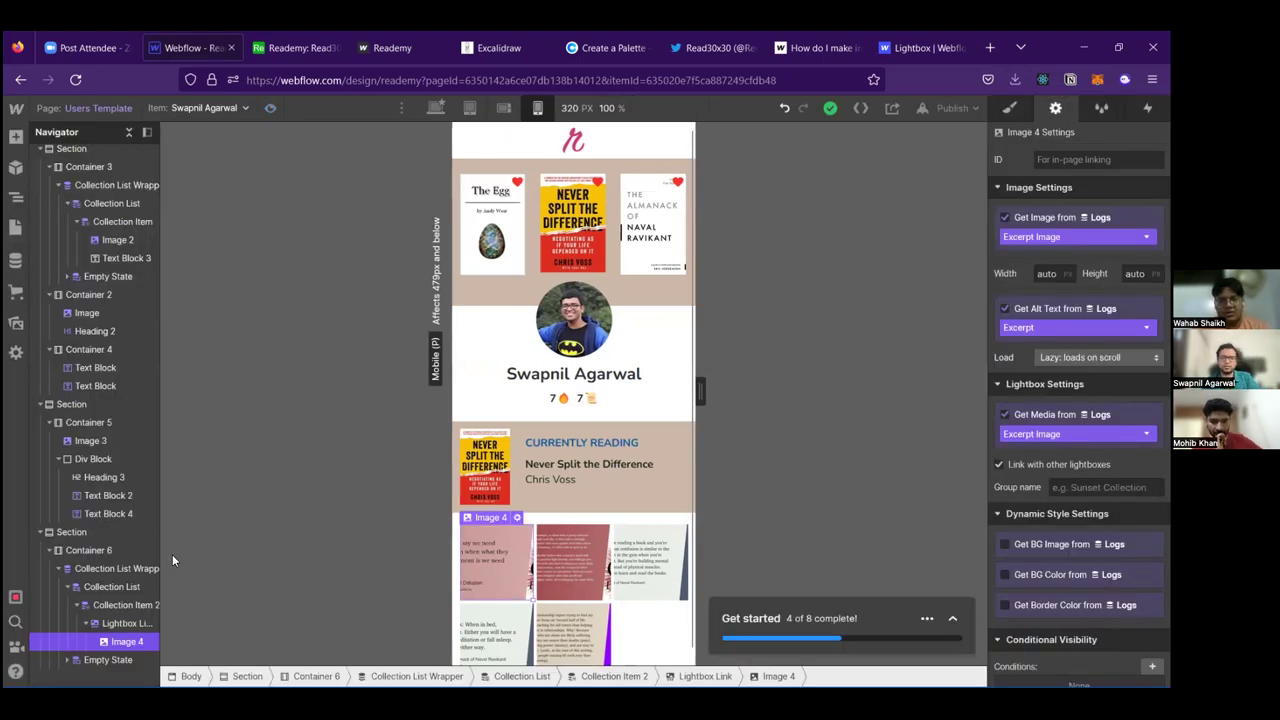
Select the Lightbox Link and its excerpt Image 4, then publish to reademy.webflow.io.
left_click(130, 622)
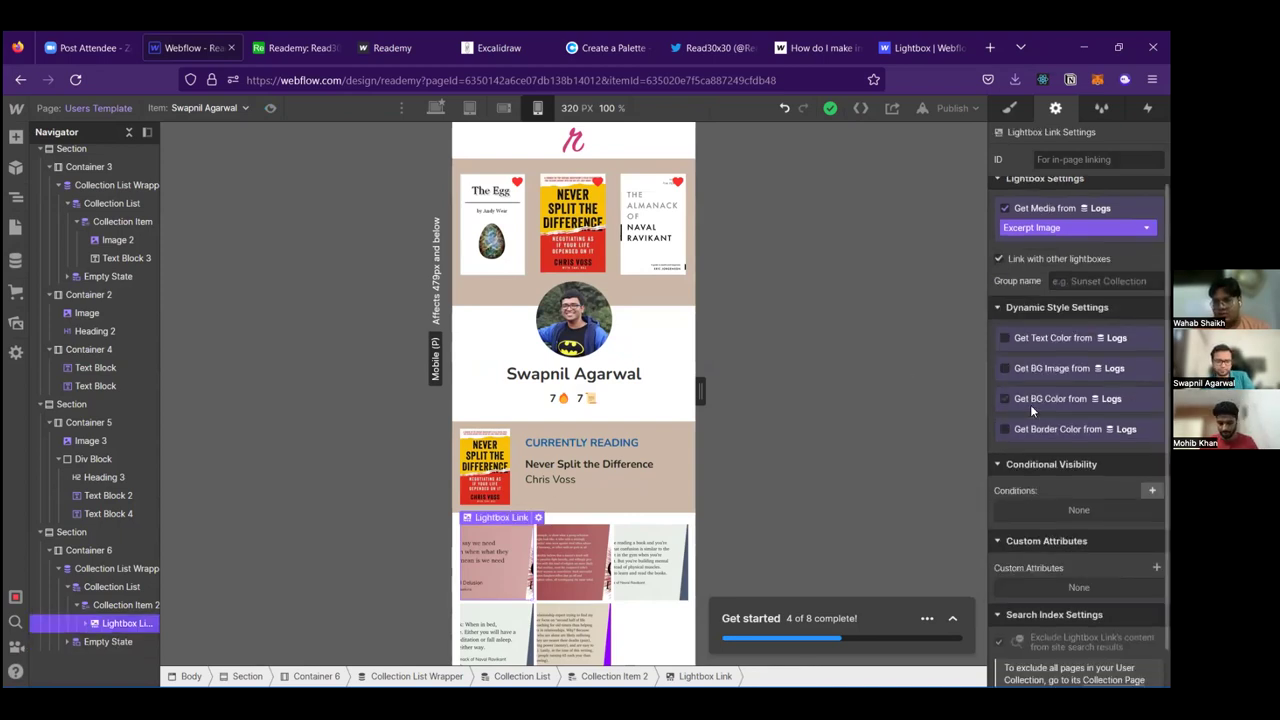
scroll(1033, 410, "down", 1)
scroll(1030, 404, "up", 1)
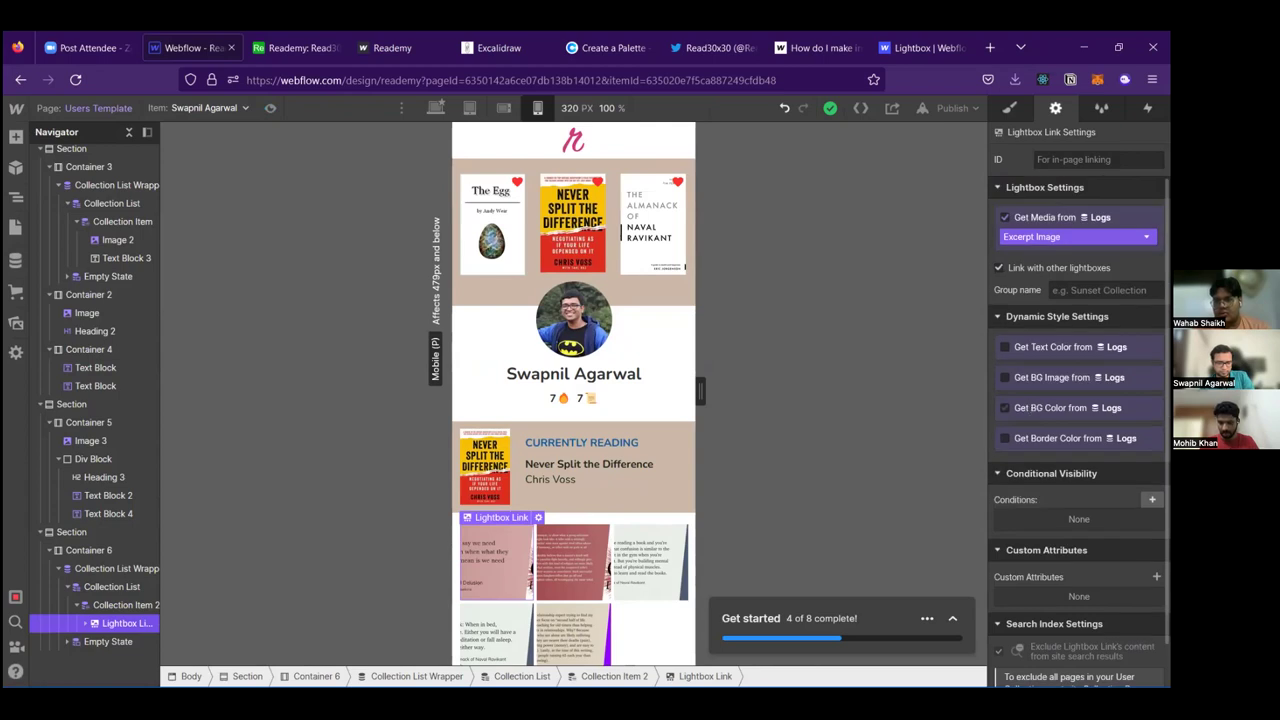
left_click(561, 560)
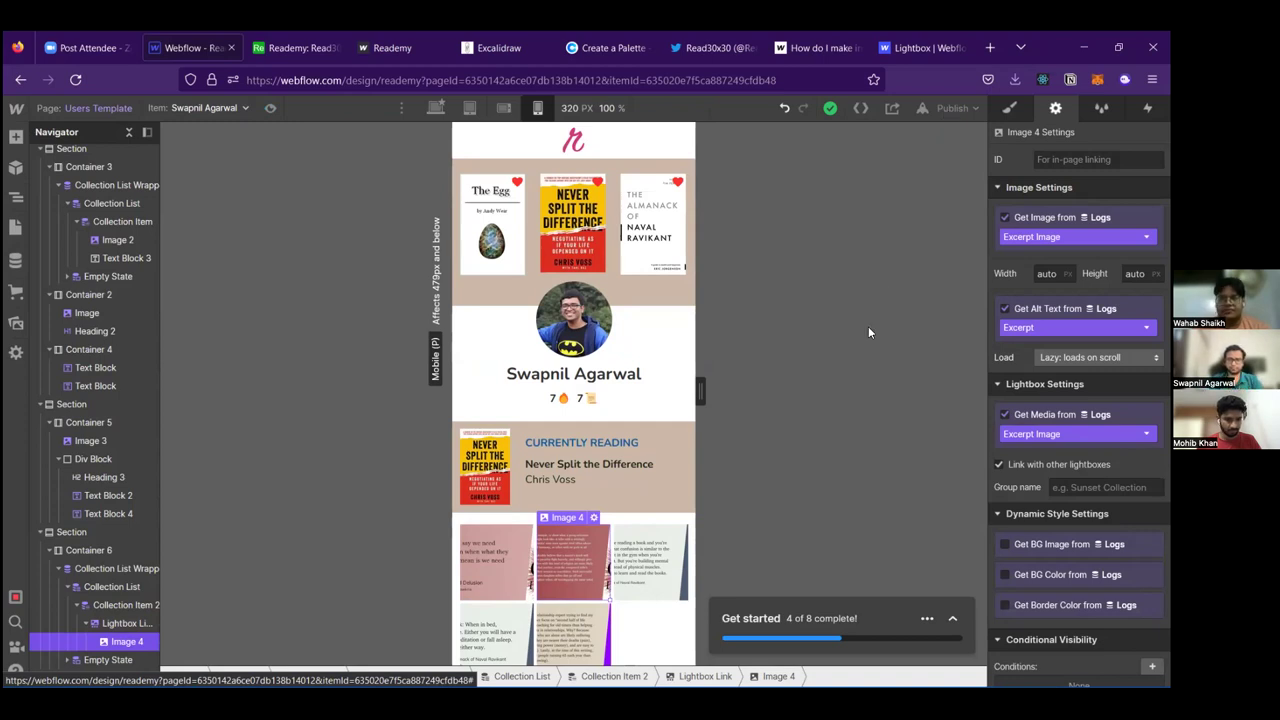
key("shift+p")
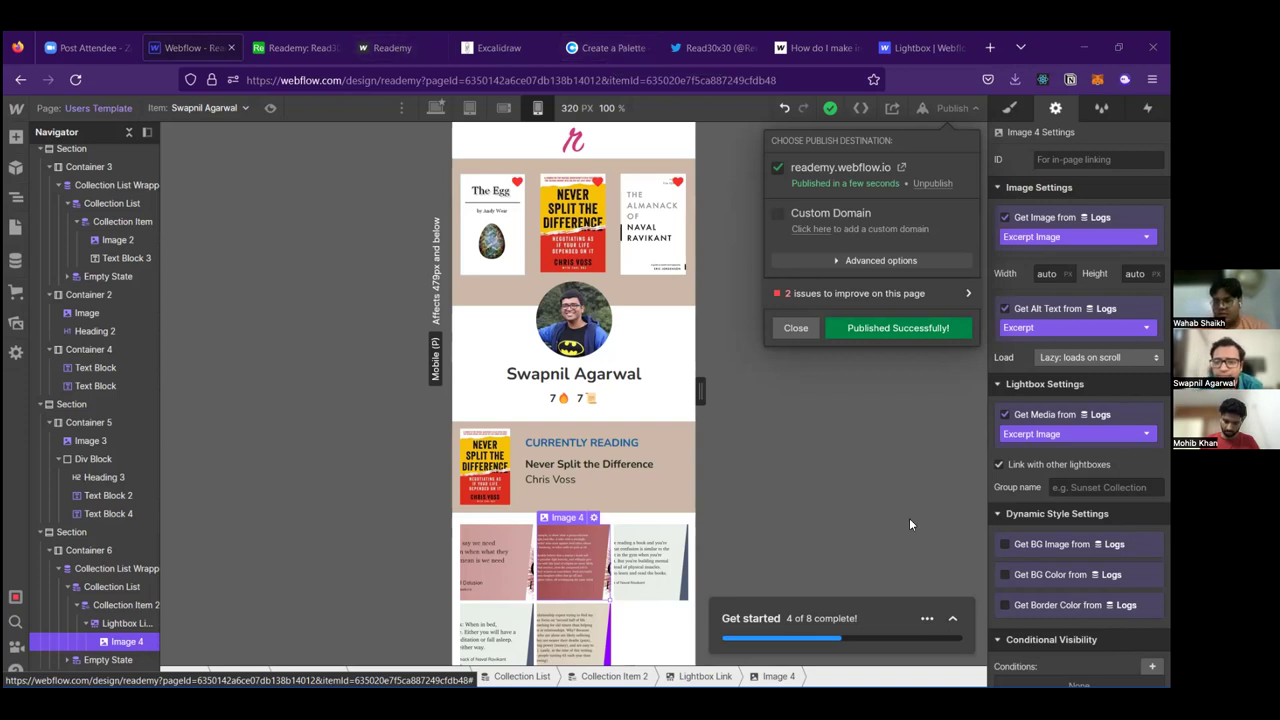
Dismiss the publish confirmation and set the lightbox group name to 'excerpts'.
key("Escape")
left_click(1105, 487)
type("excerpts")
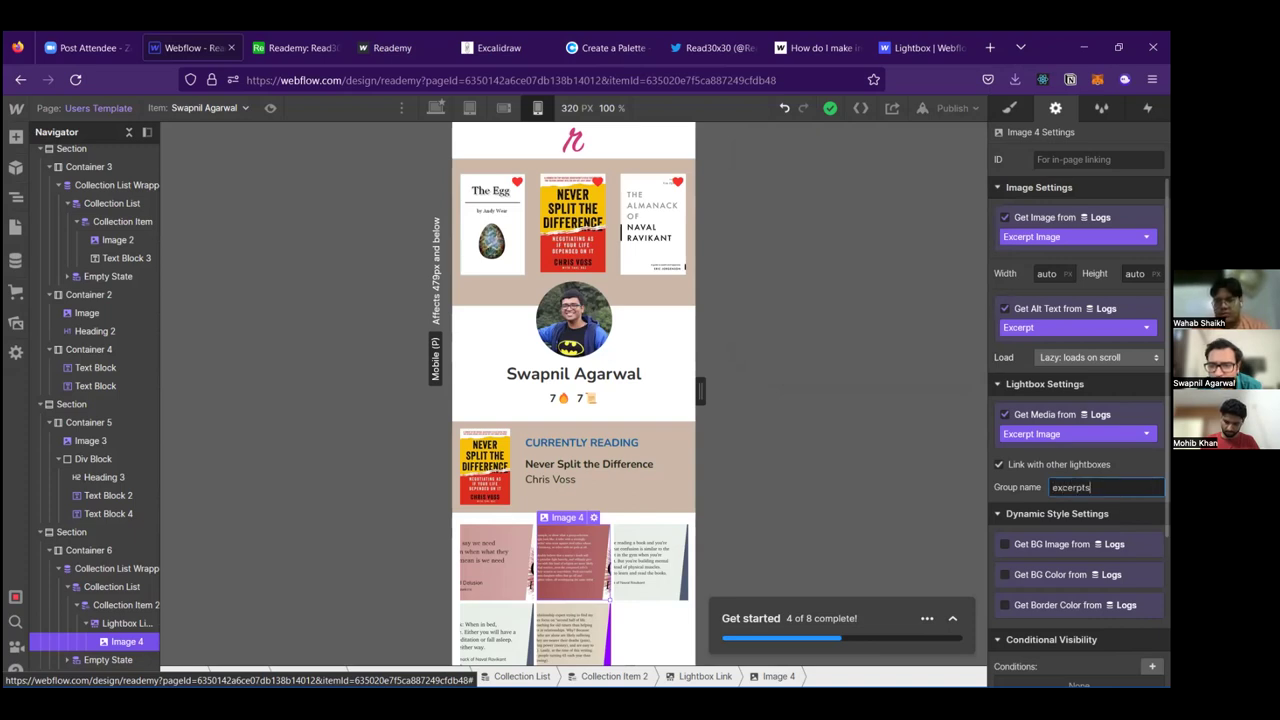
key("ctrl+a")
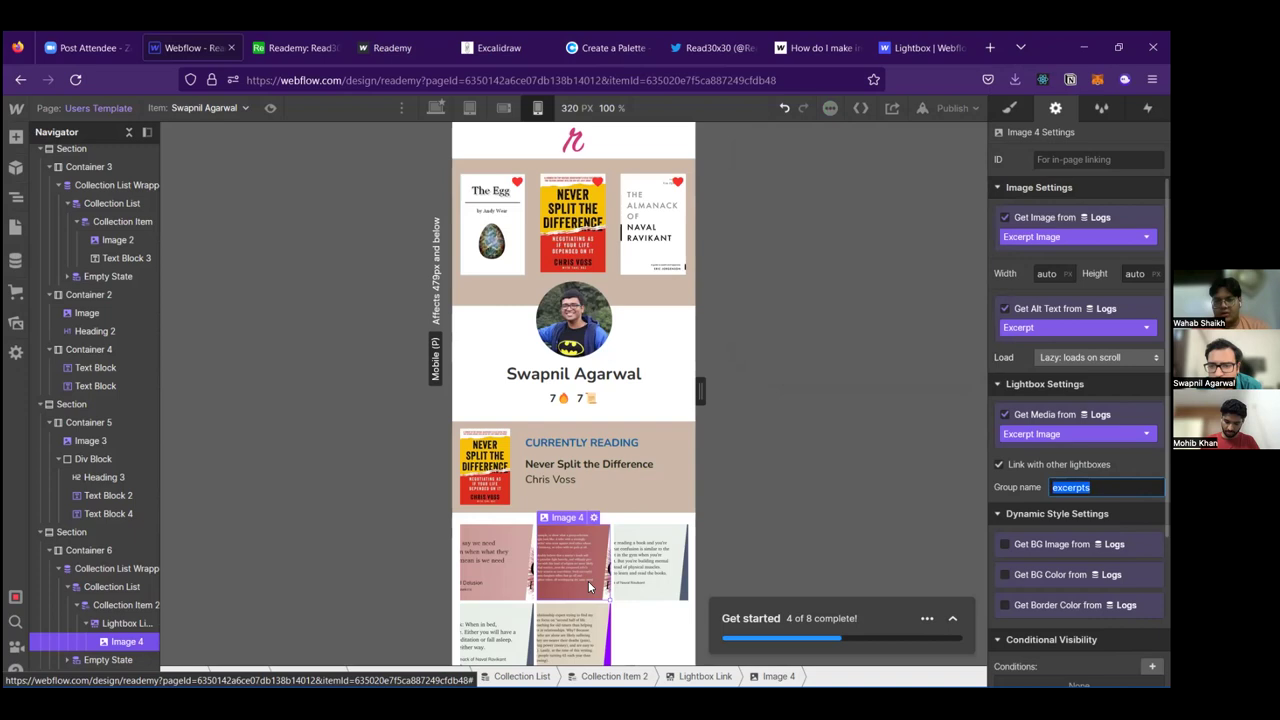
Check the three excerpt images' lightbox settings, then preview and open the first excerpt.
left_click(488, 566)
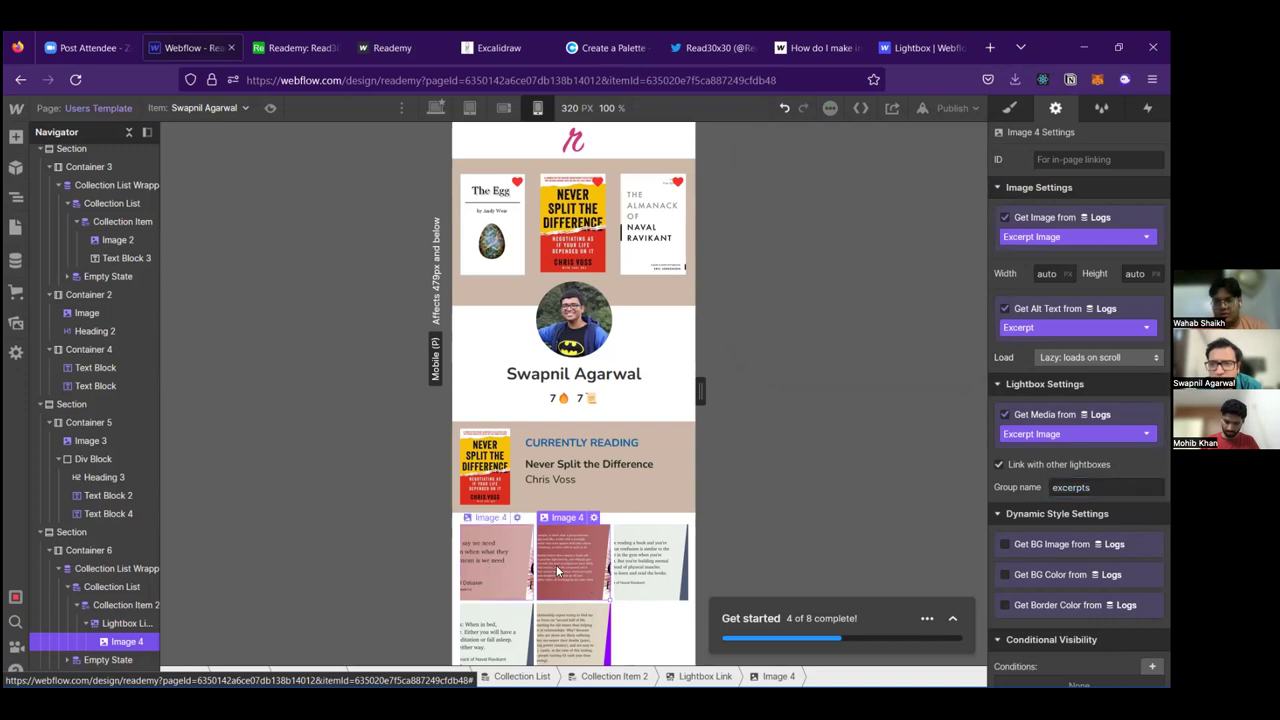
left_click(556, 565)
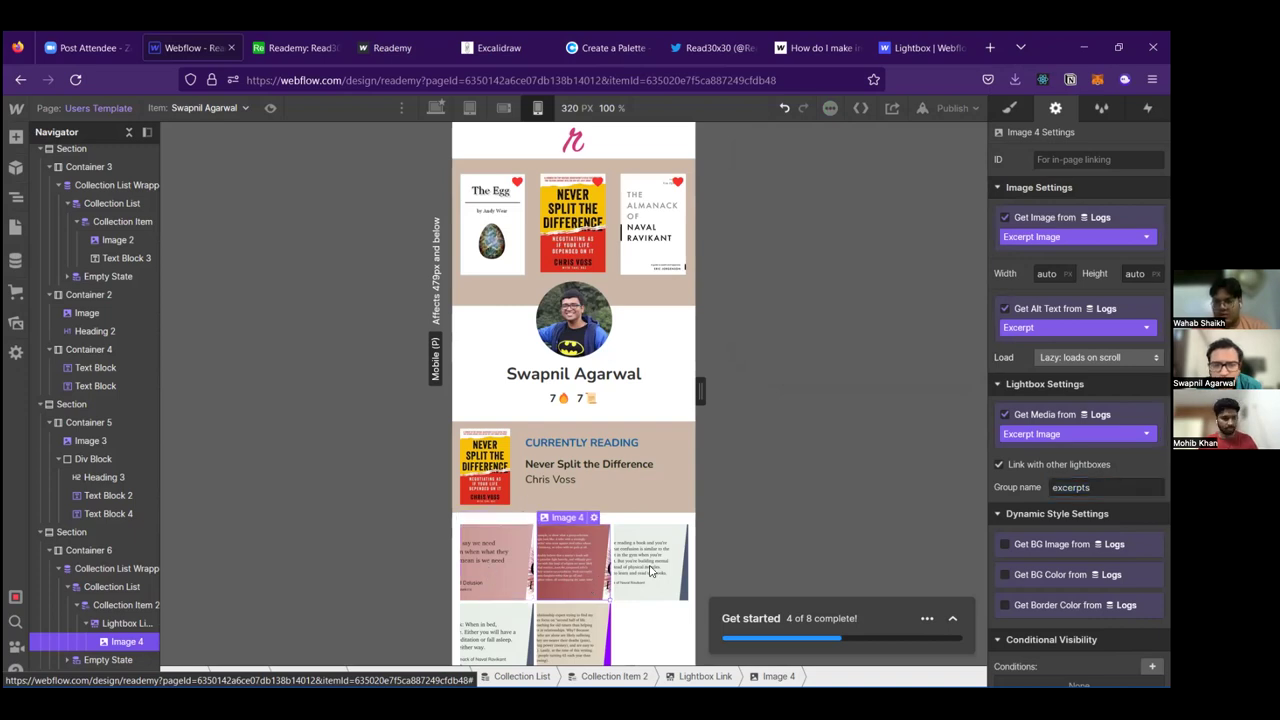
left_click(650, 570)
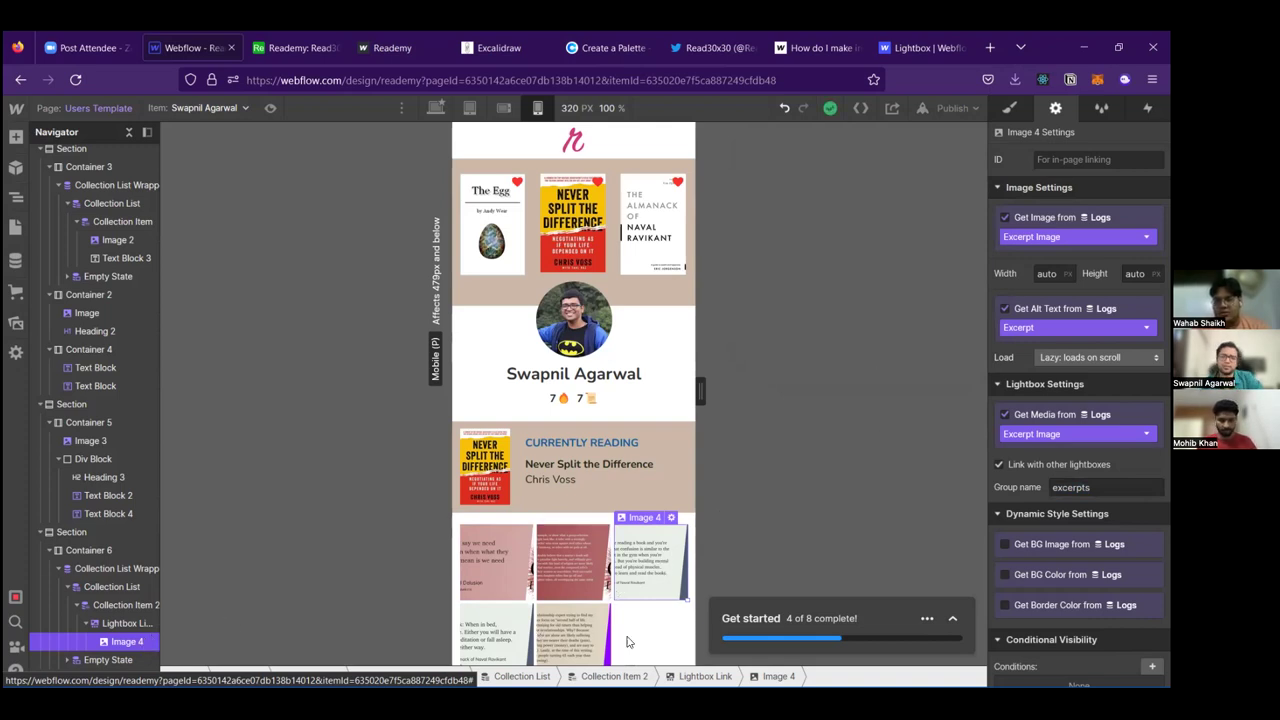
left_click(274, 108)
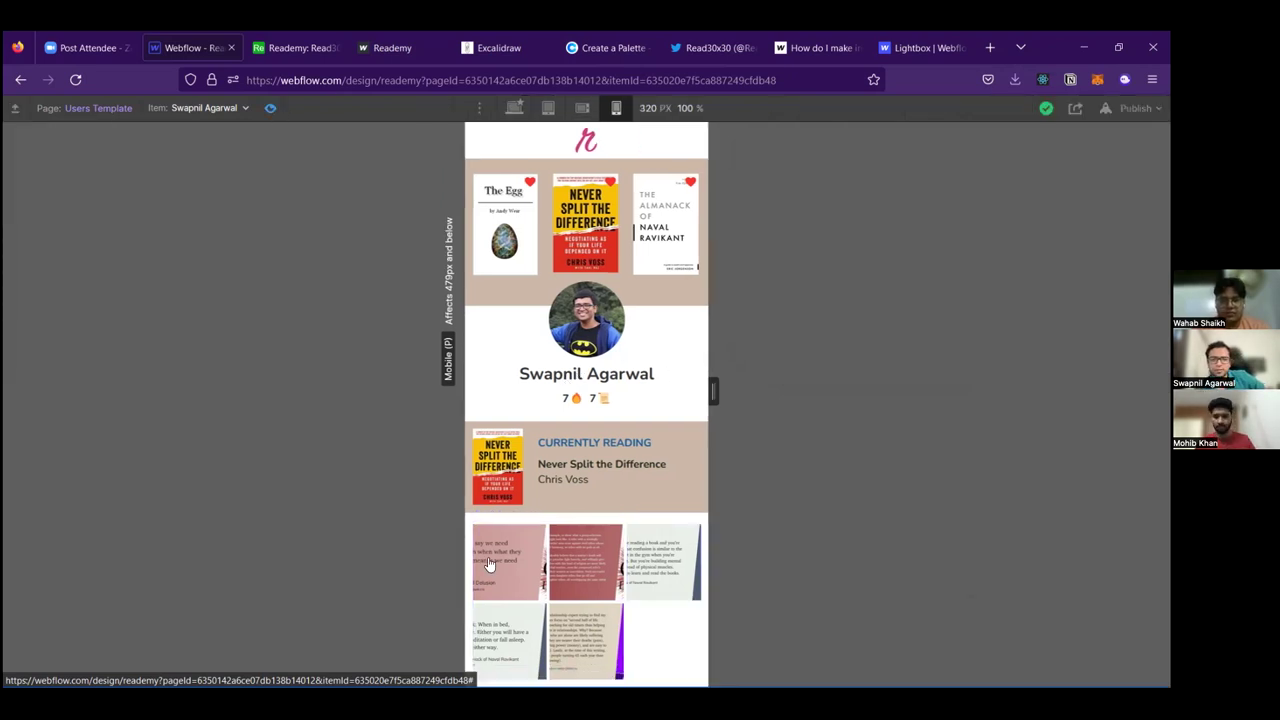
left_click(489, 565)
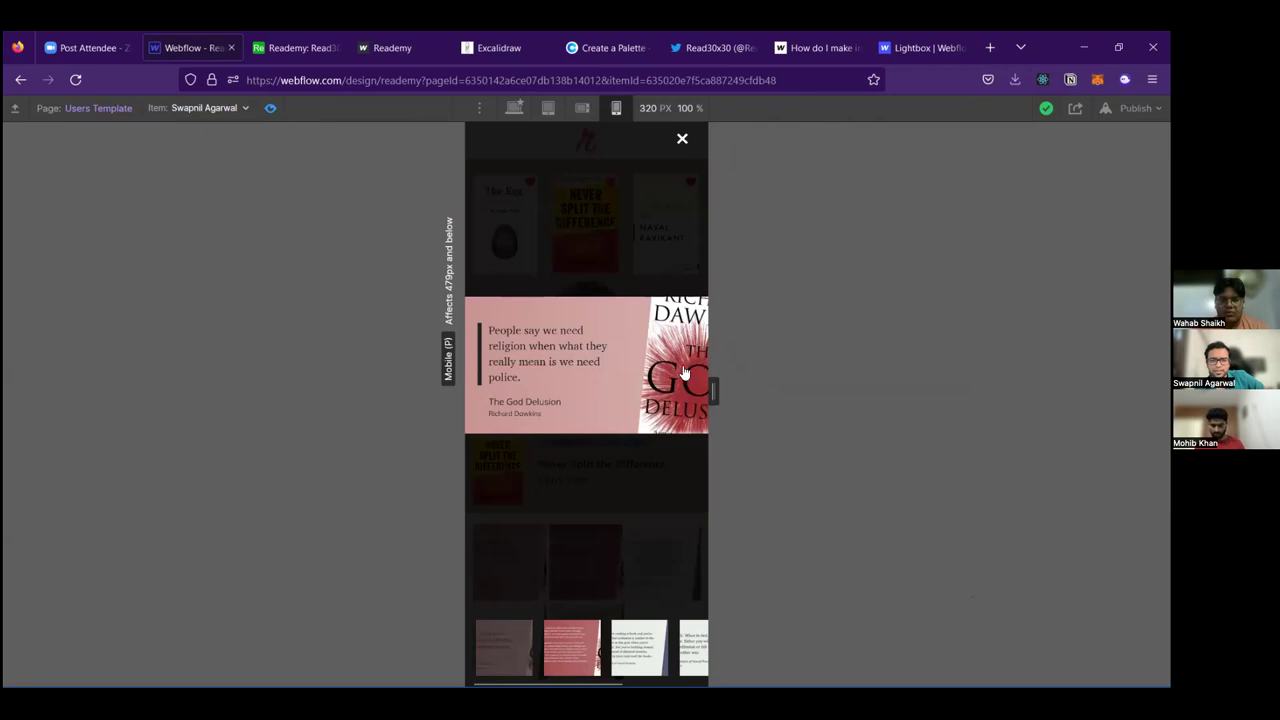
Cycle through the excerpt slides in the preview lightbox with the arrow keys.
key("Right")
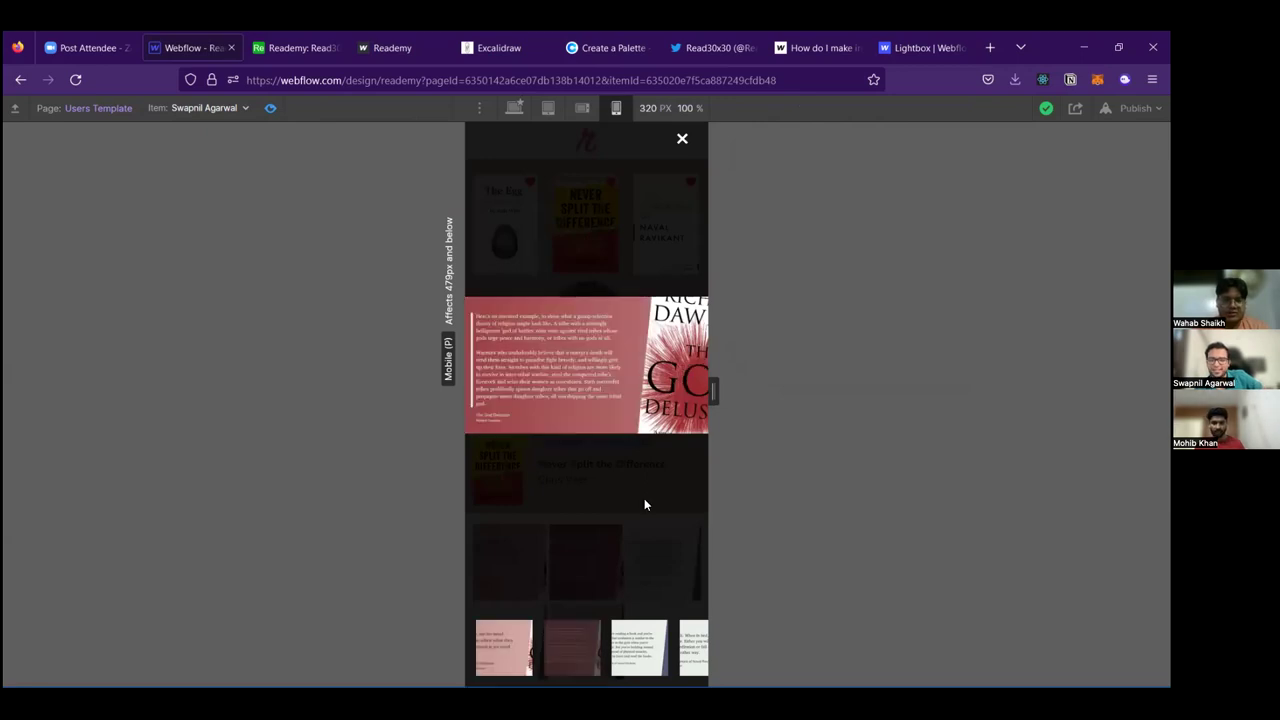
key("Right")
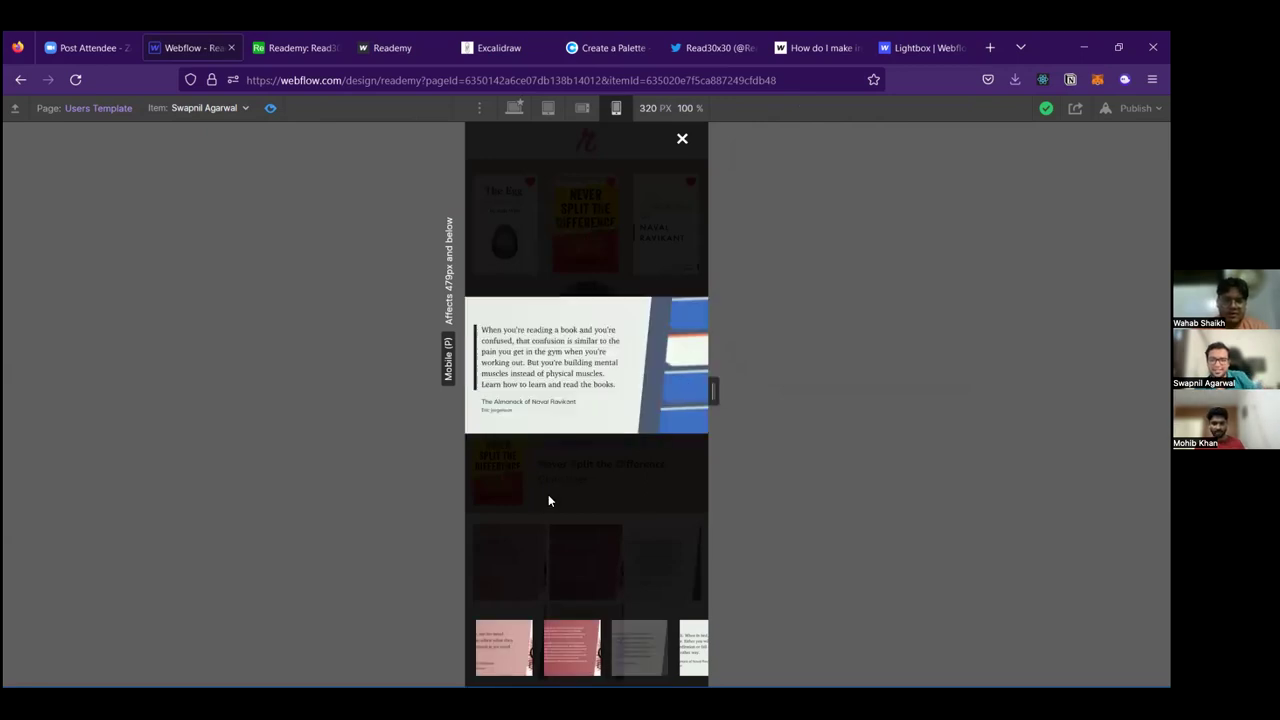
key("Right")
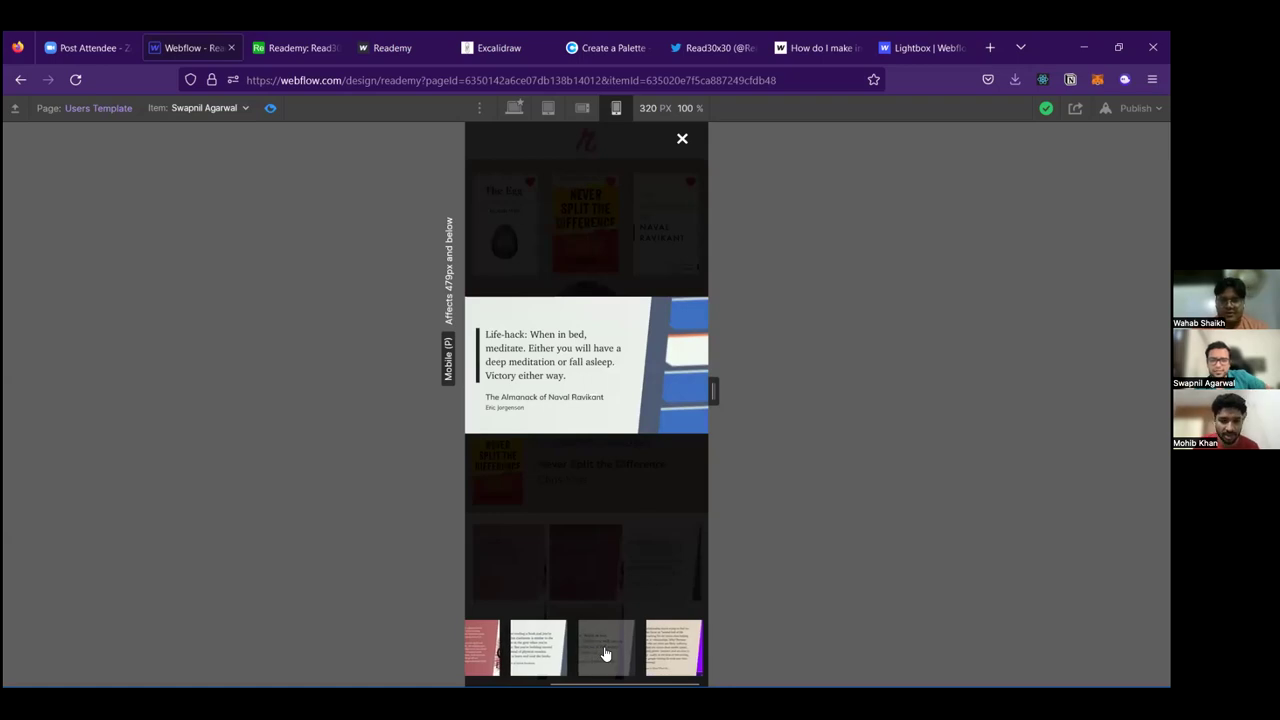
scroll(605, 654, "left", 2)
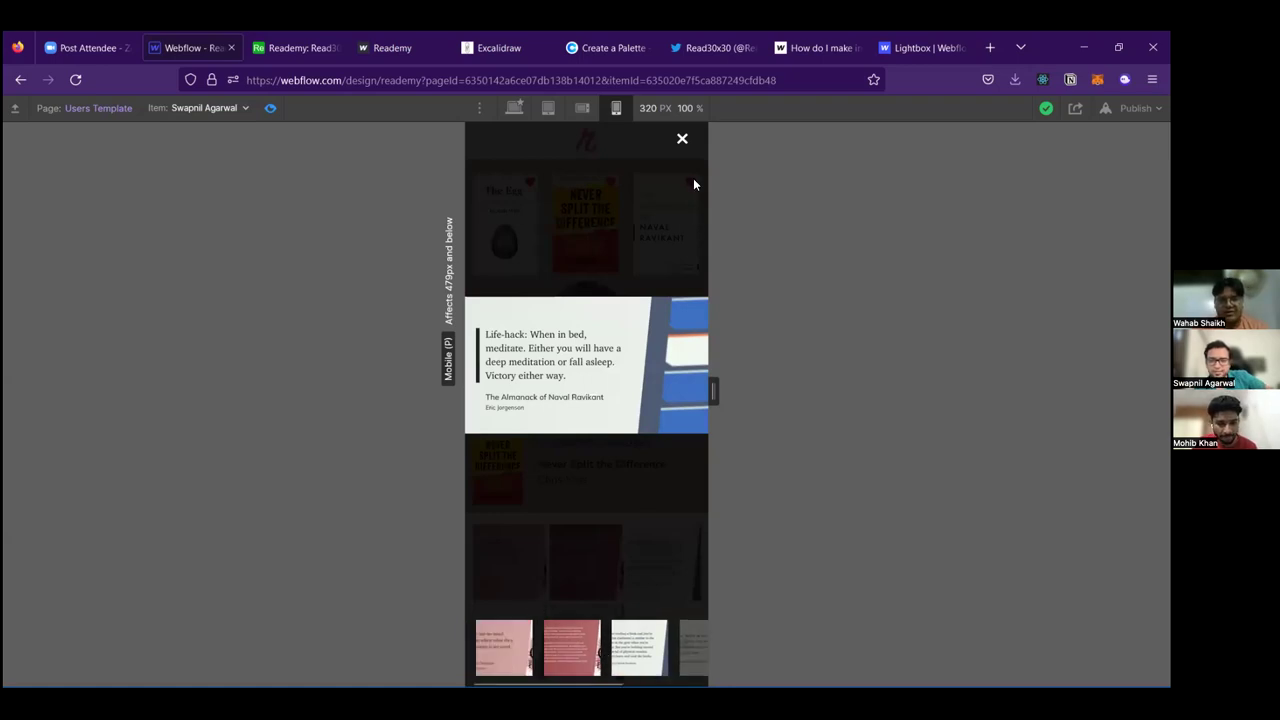
key("Left")
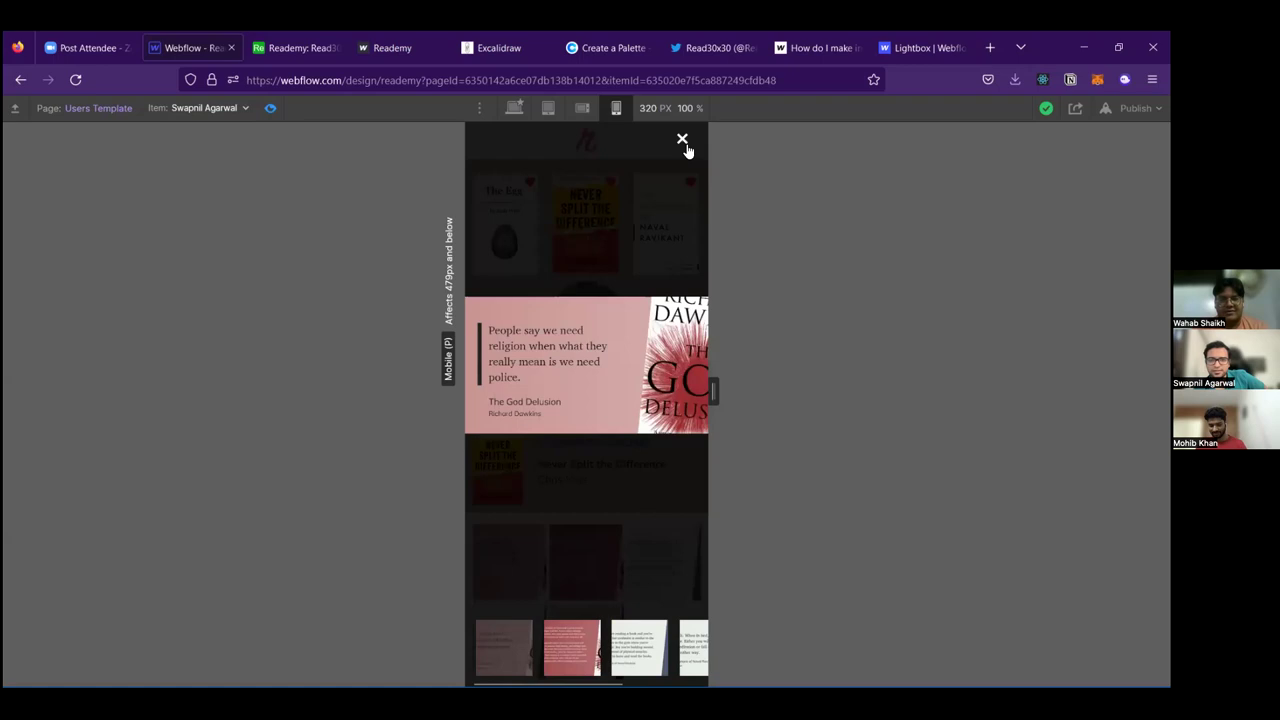
Close the lightbox and exit preview to edit the Users Template page again.
left_click(683, 142)
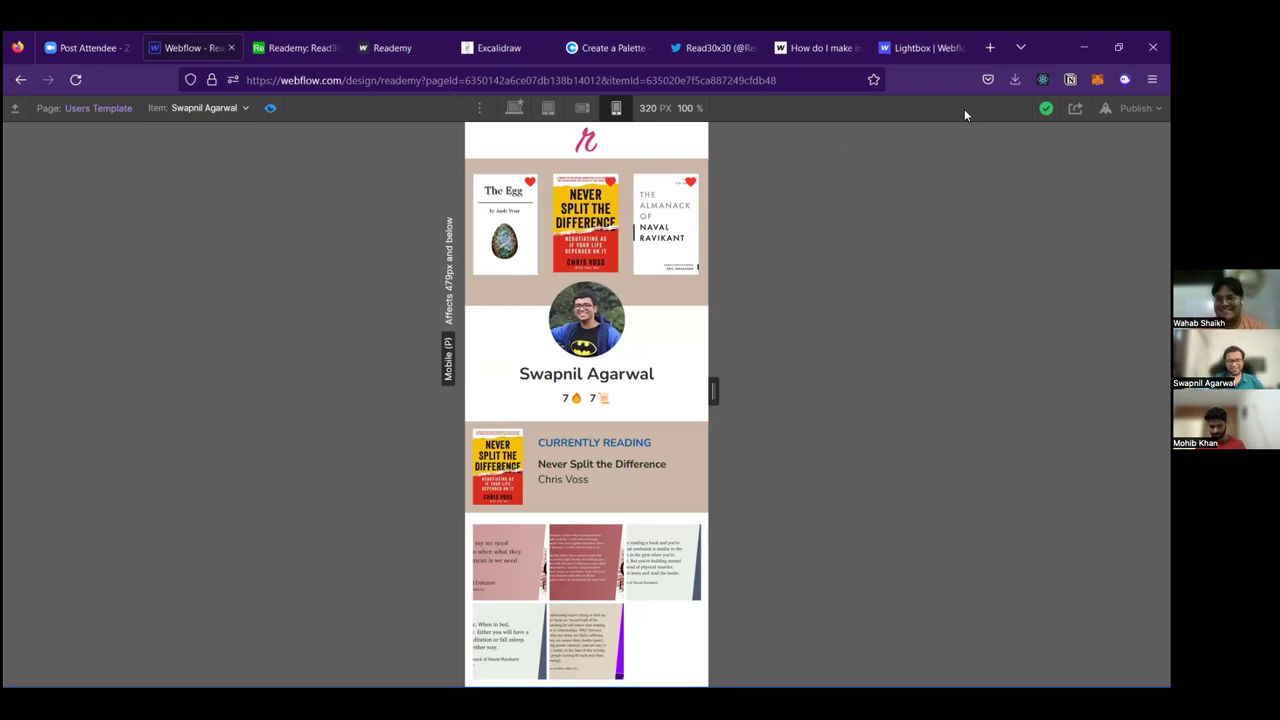
key("ctrl+shift+p")
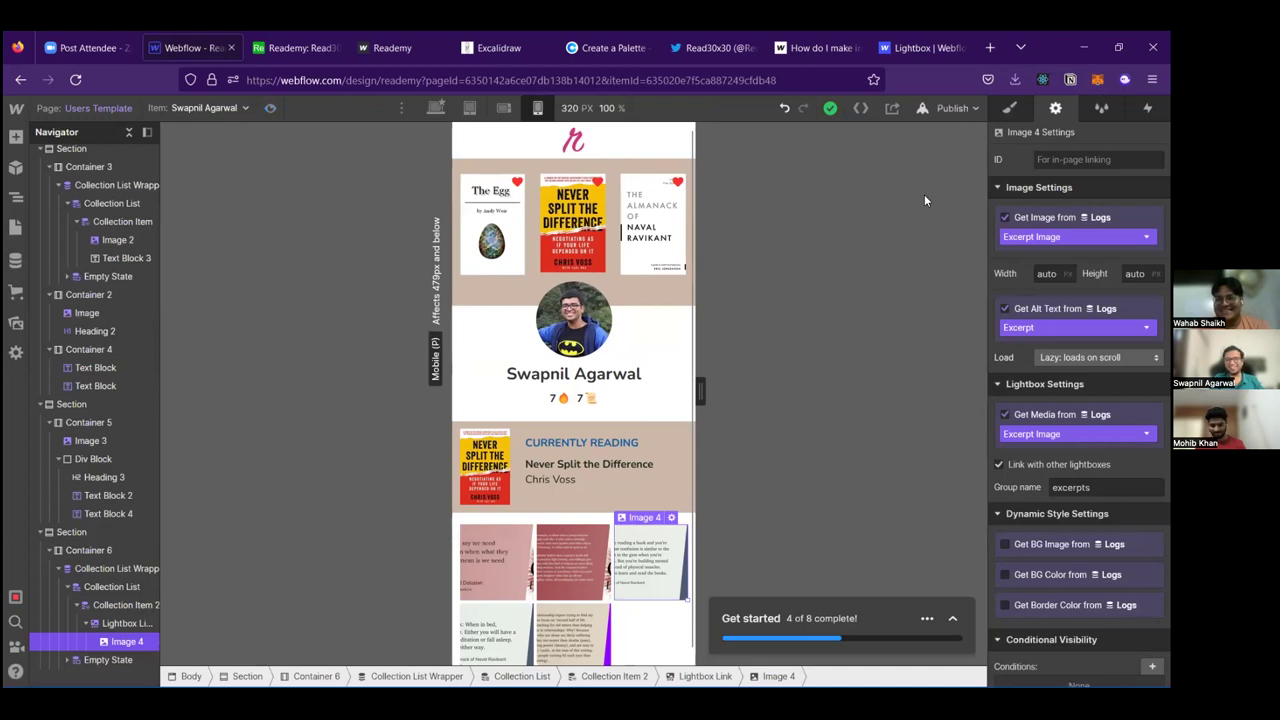
key("shift+p")
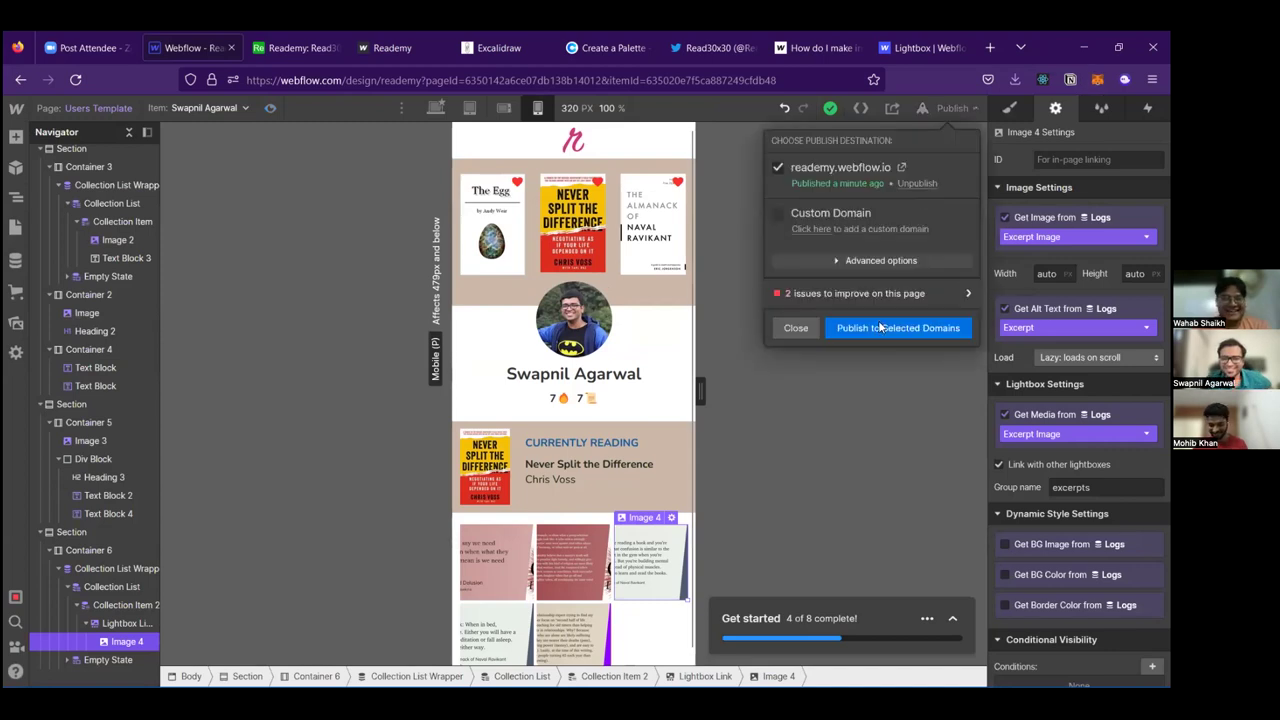
Publish the site to reademy.webflow.io and reload the live profile page in its tab.
left_click(879, 324)
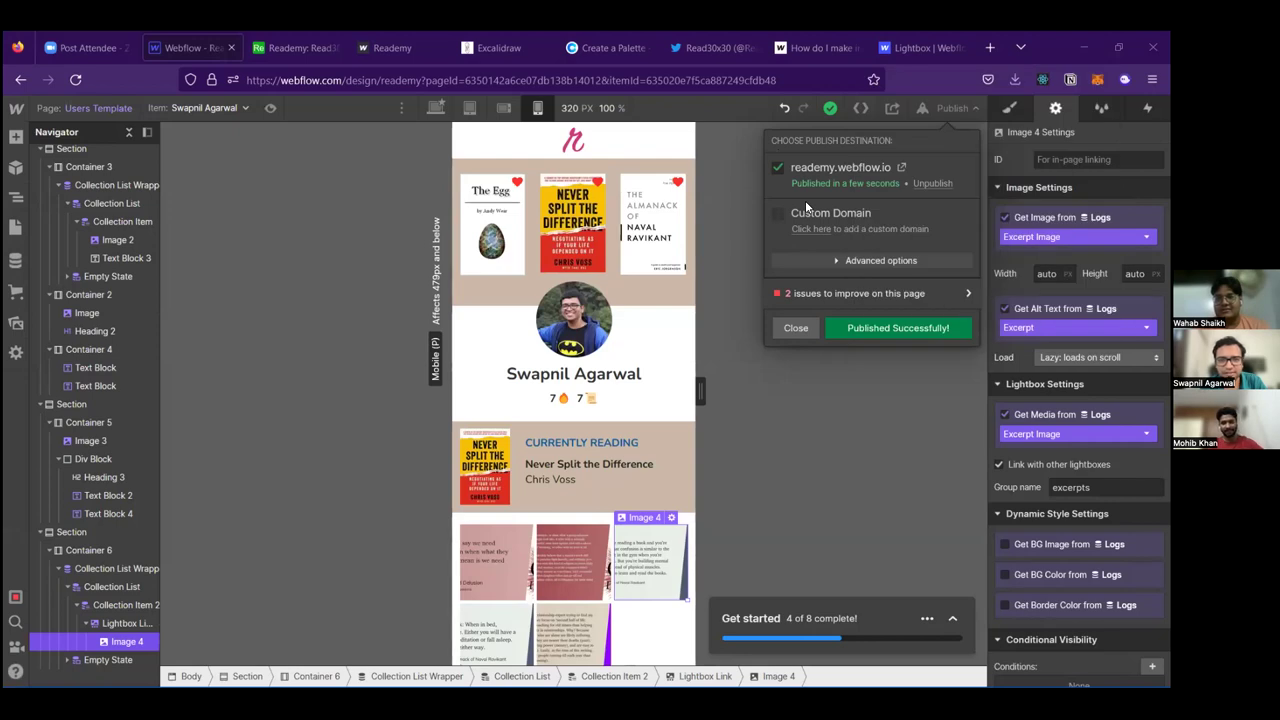
left_click(405, 45)
left_click(490, 80)
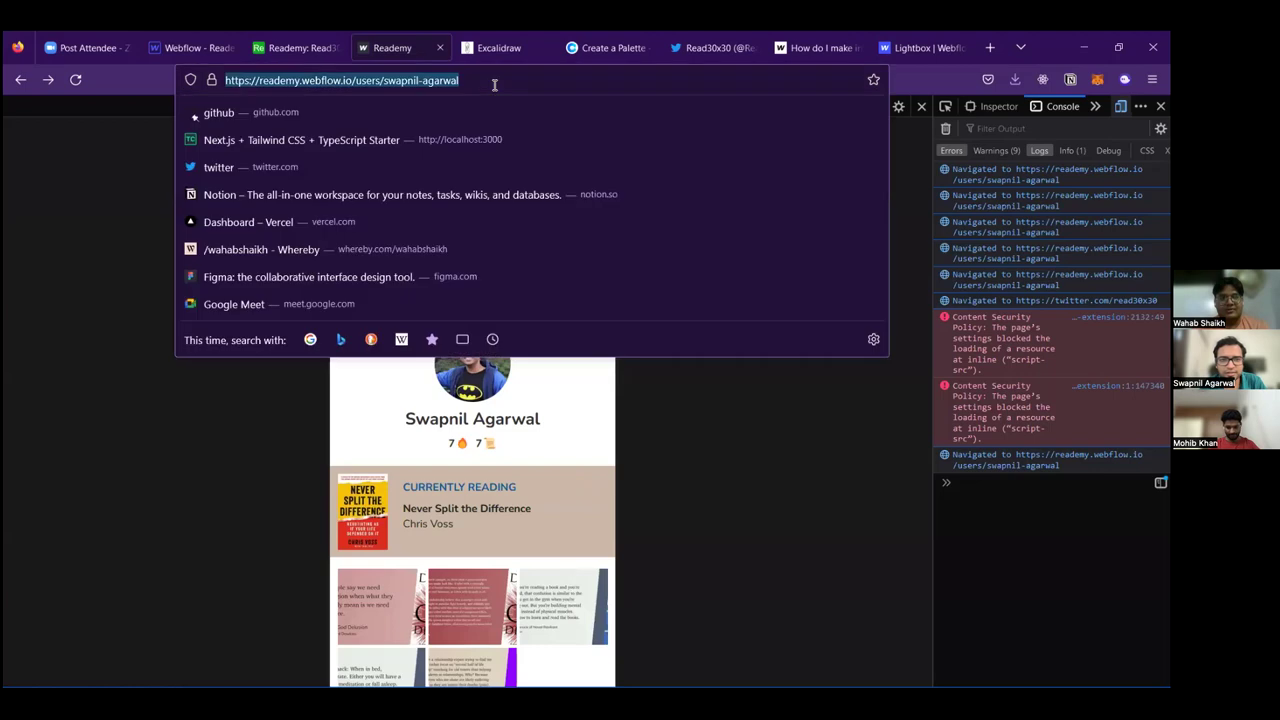
key("Return")
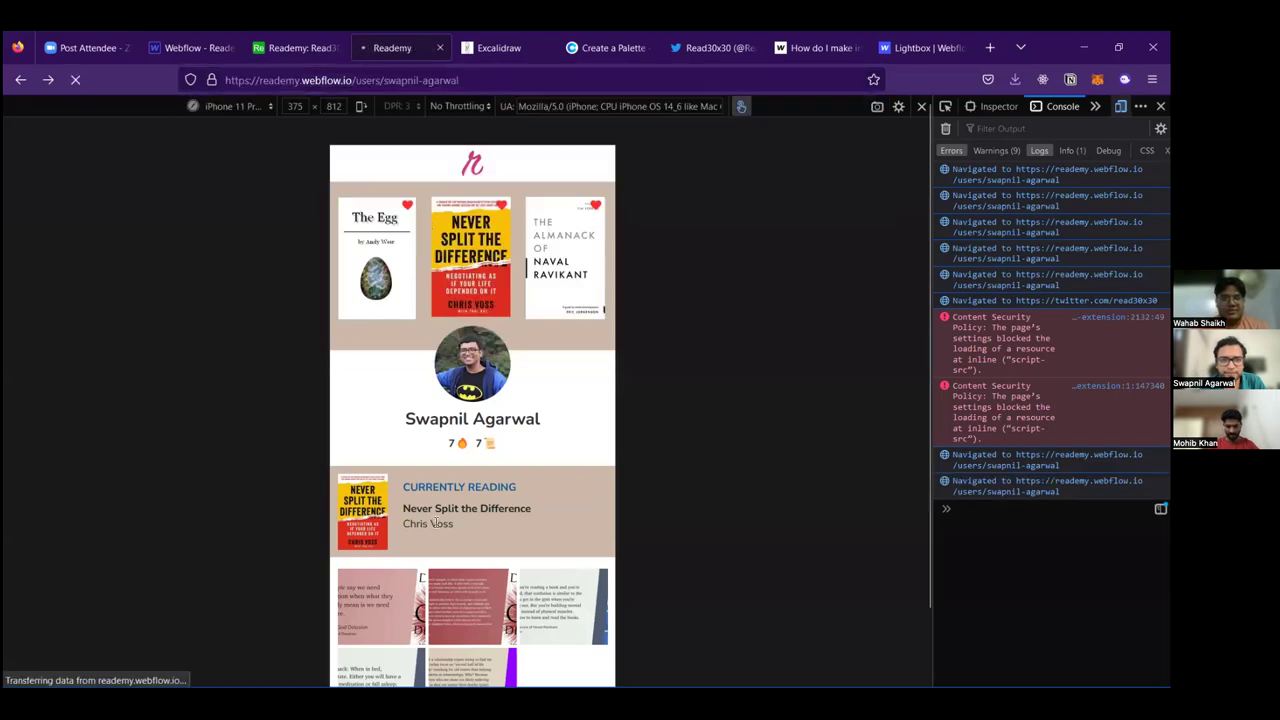
Open the first live excerpt, step through three lightbox slides, then close it.
left_click(389, 612)
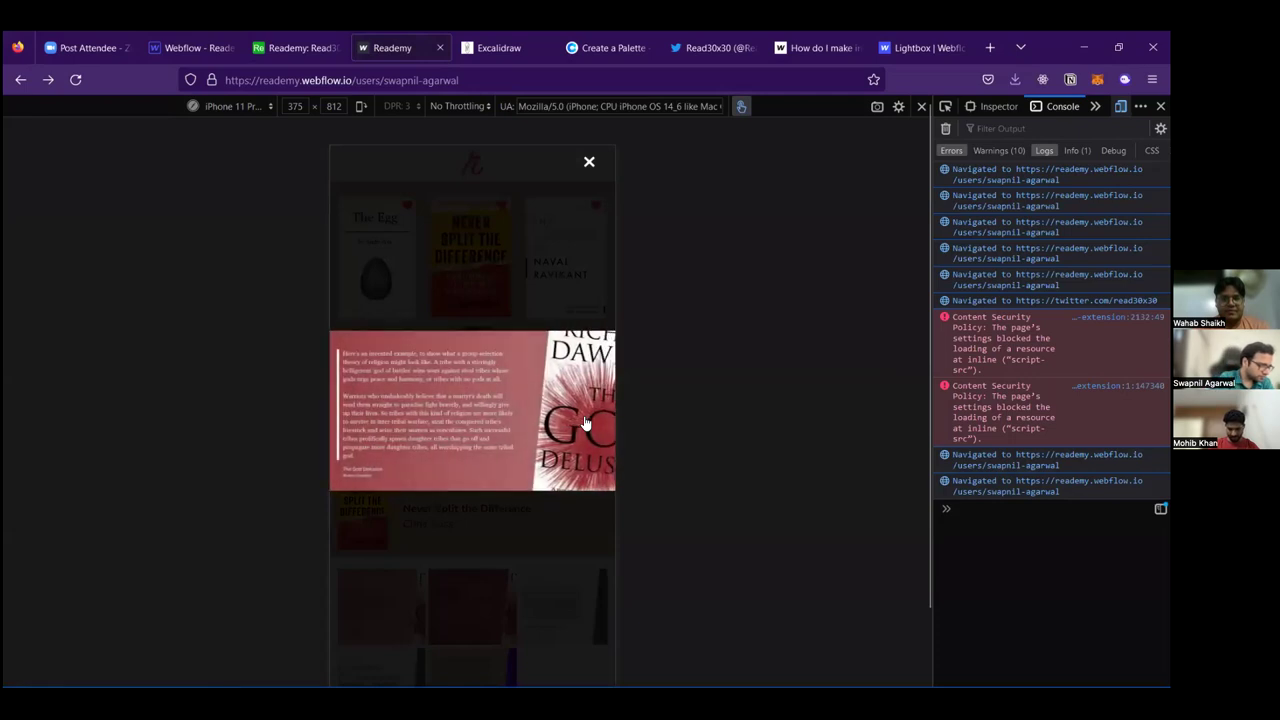
scroll(584, 415, "down", 2)
left_click(577, 355)
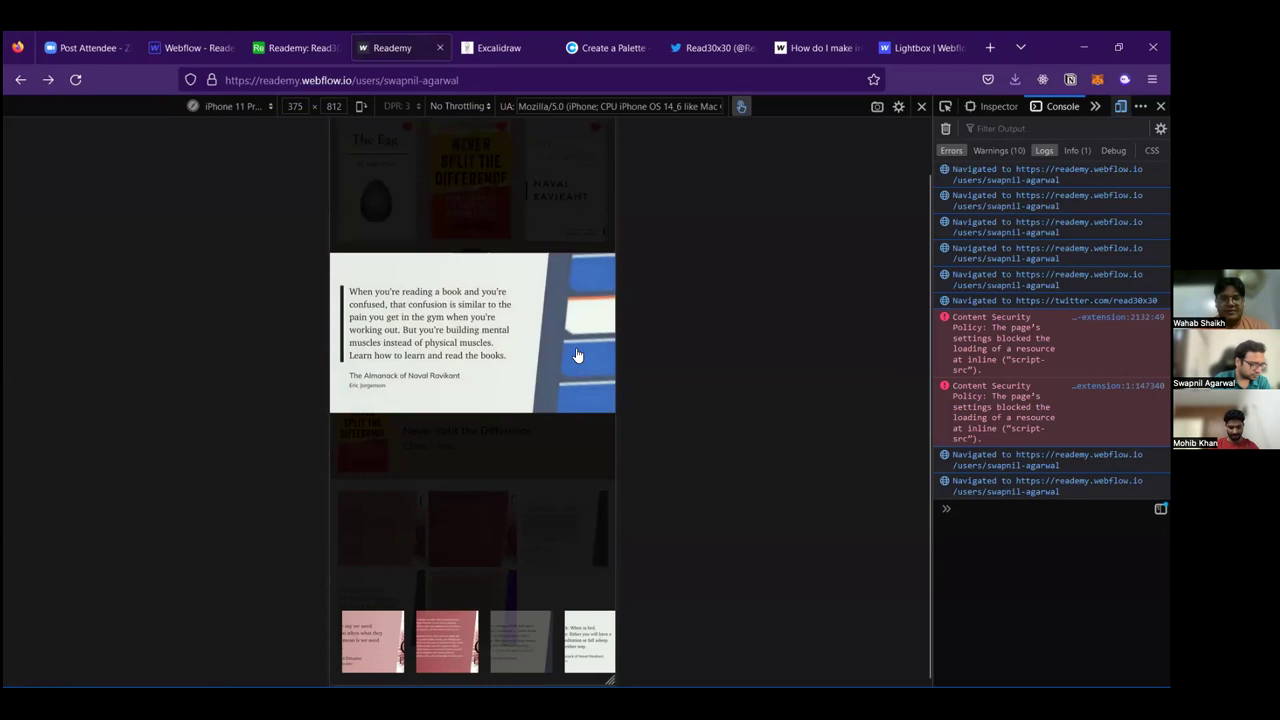
left_click(577, 355)
left_click(577, 355)
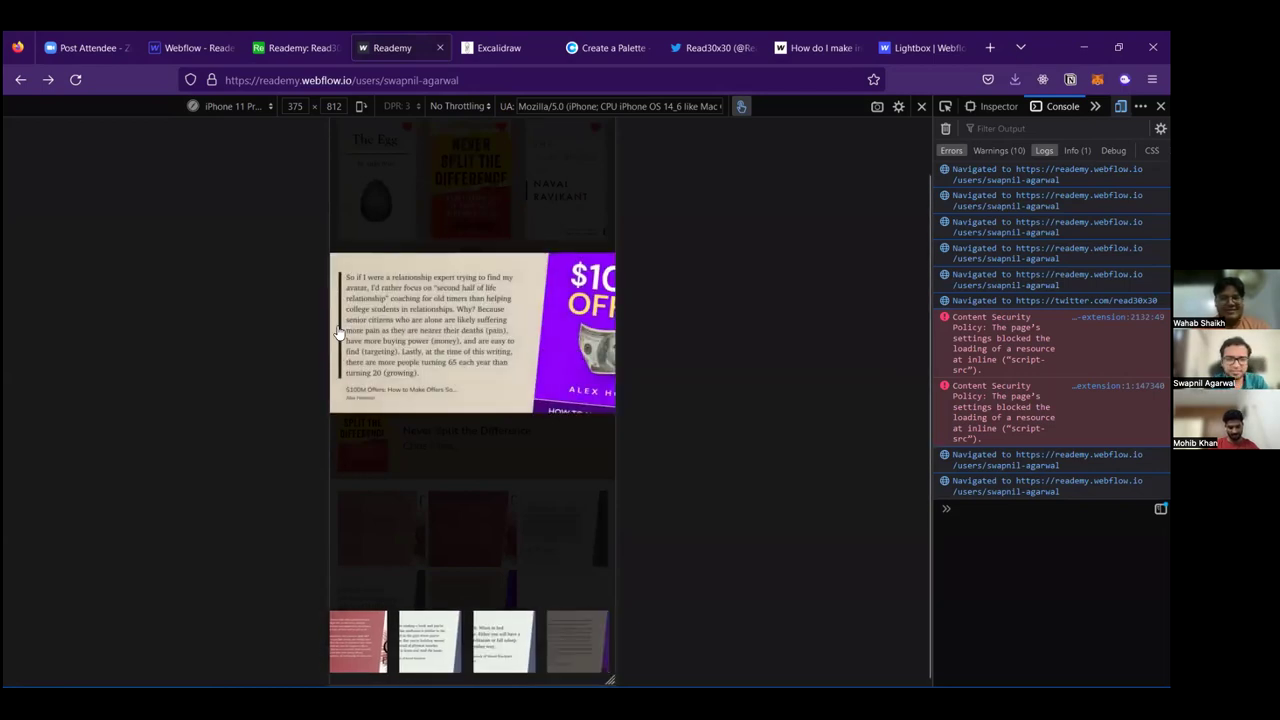
key("alt+Home")
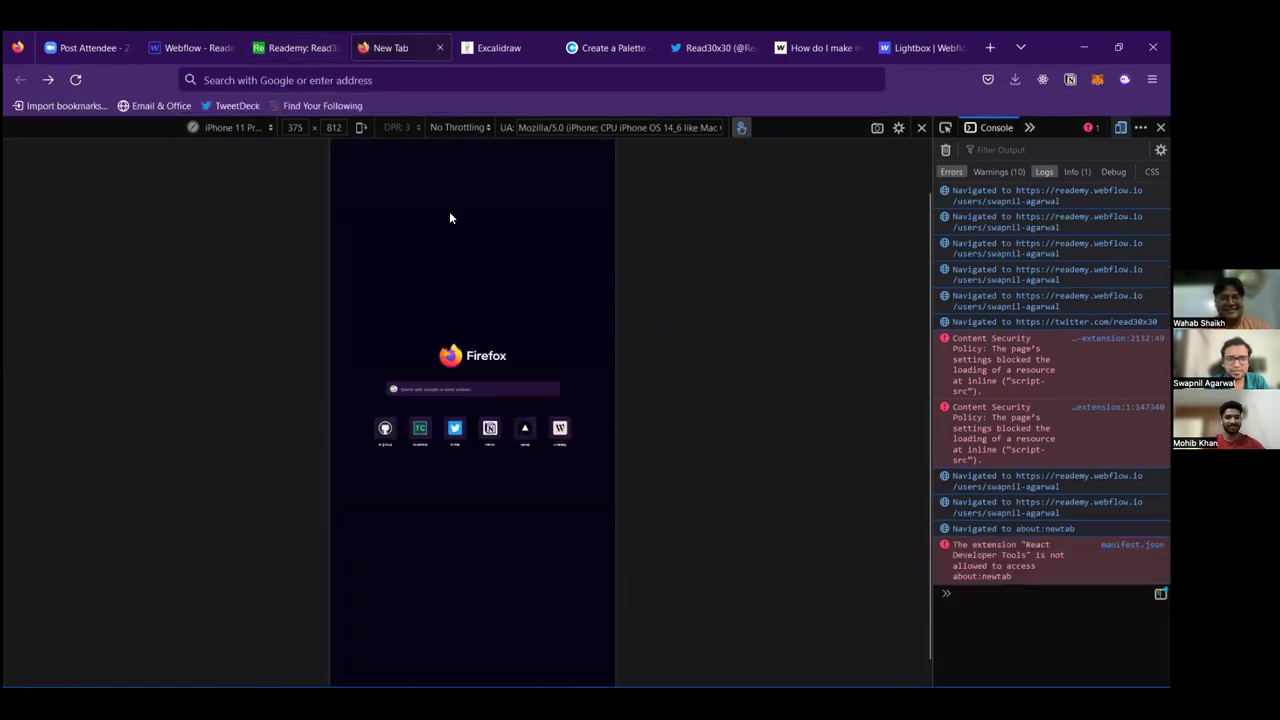
key("alt+Left")
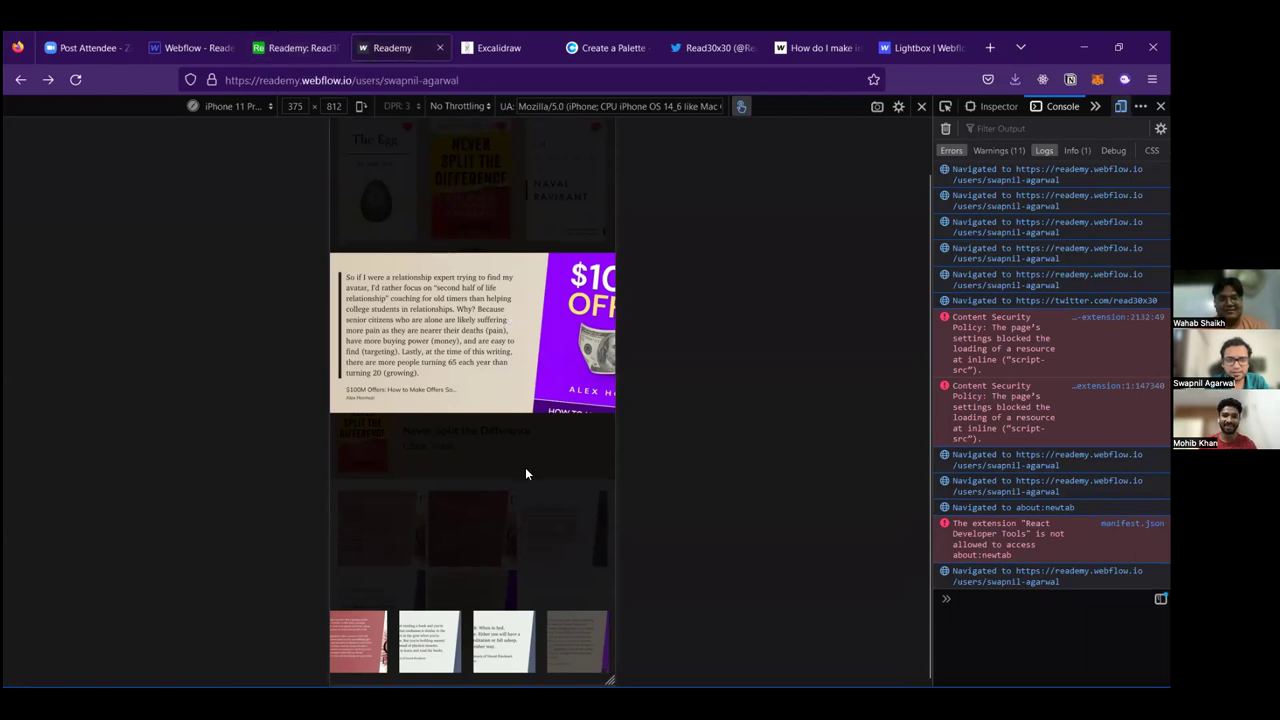
left_click(577, 314)
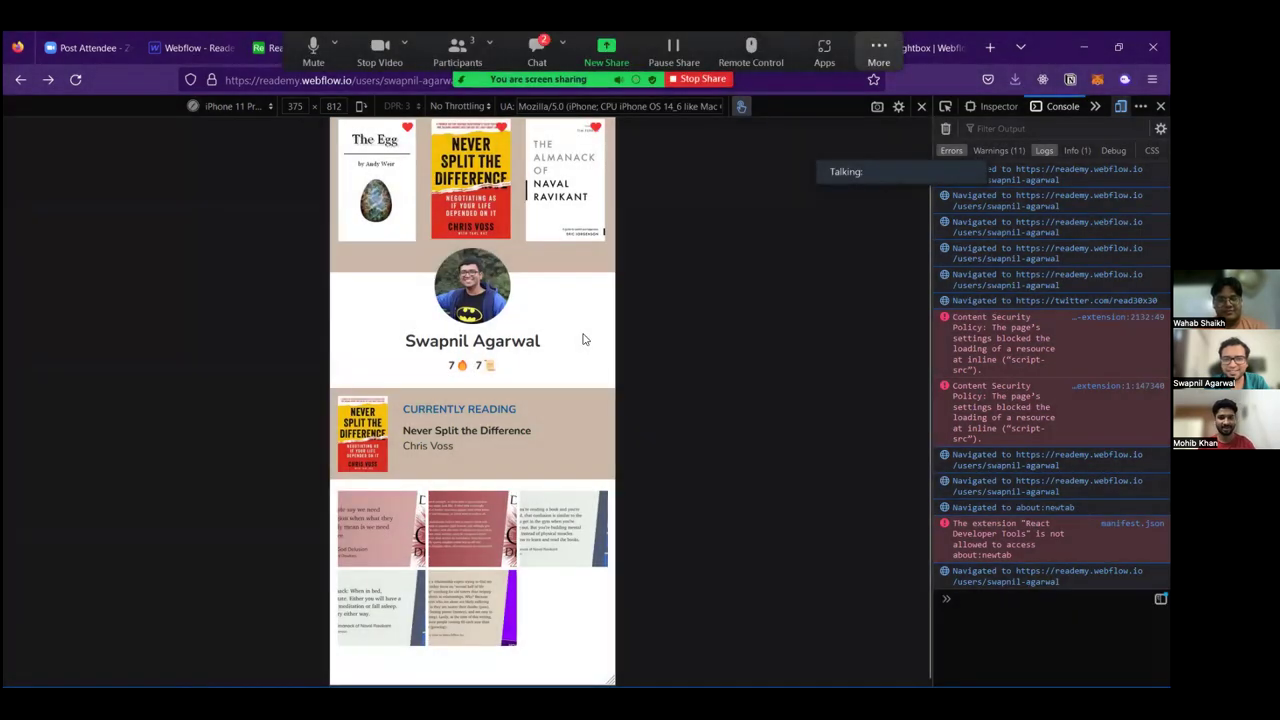
Take and download a full-page Firefox screenshot of the profile page.
key("ctrl+shift+s")
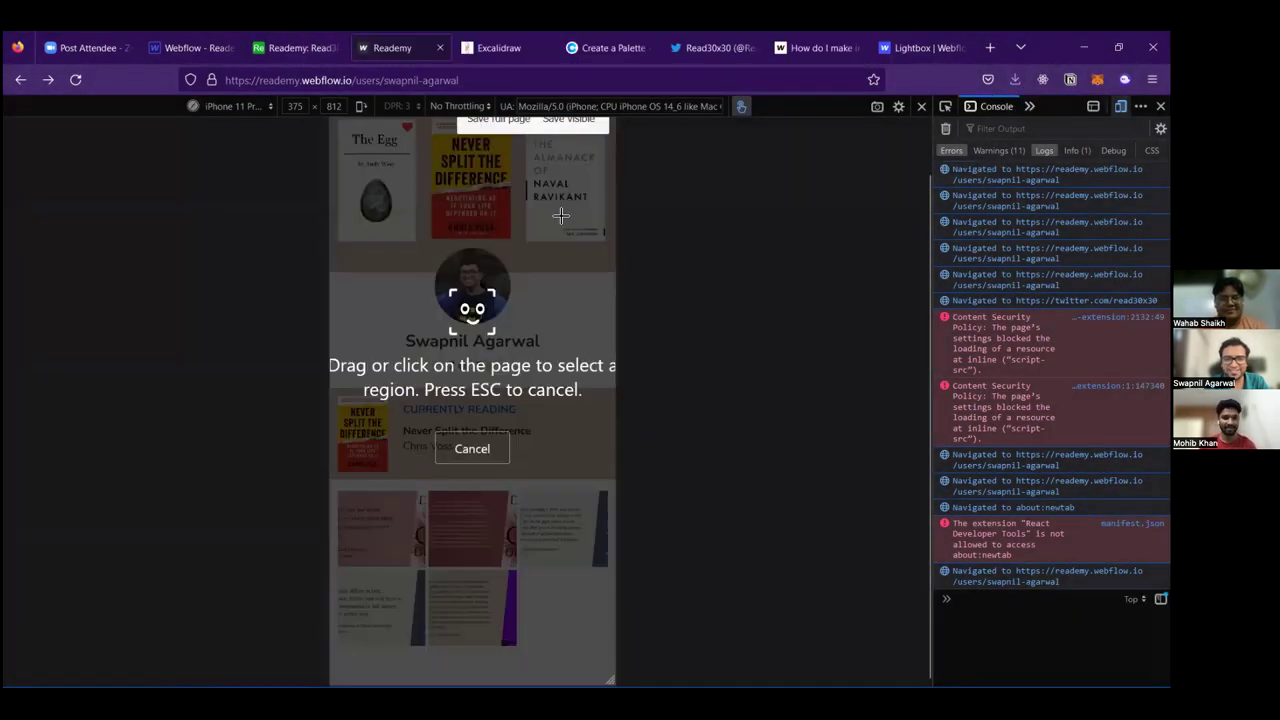
scroll(527, 247, "up", 1)
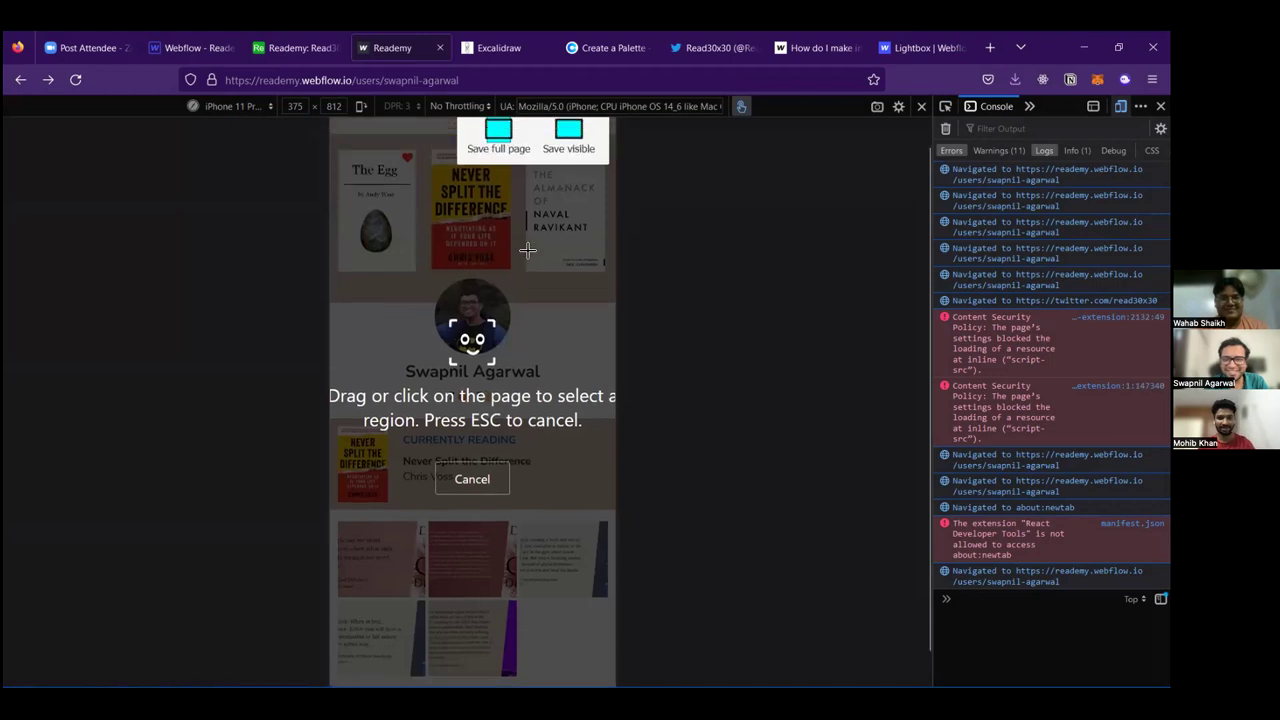
left_click(519, 149)
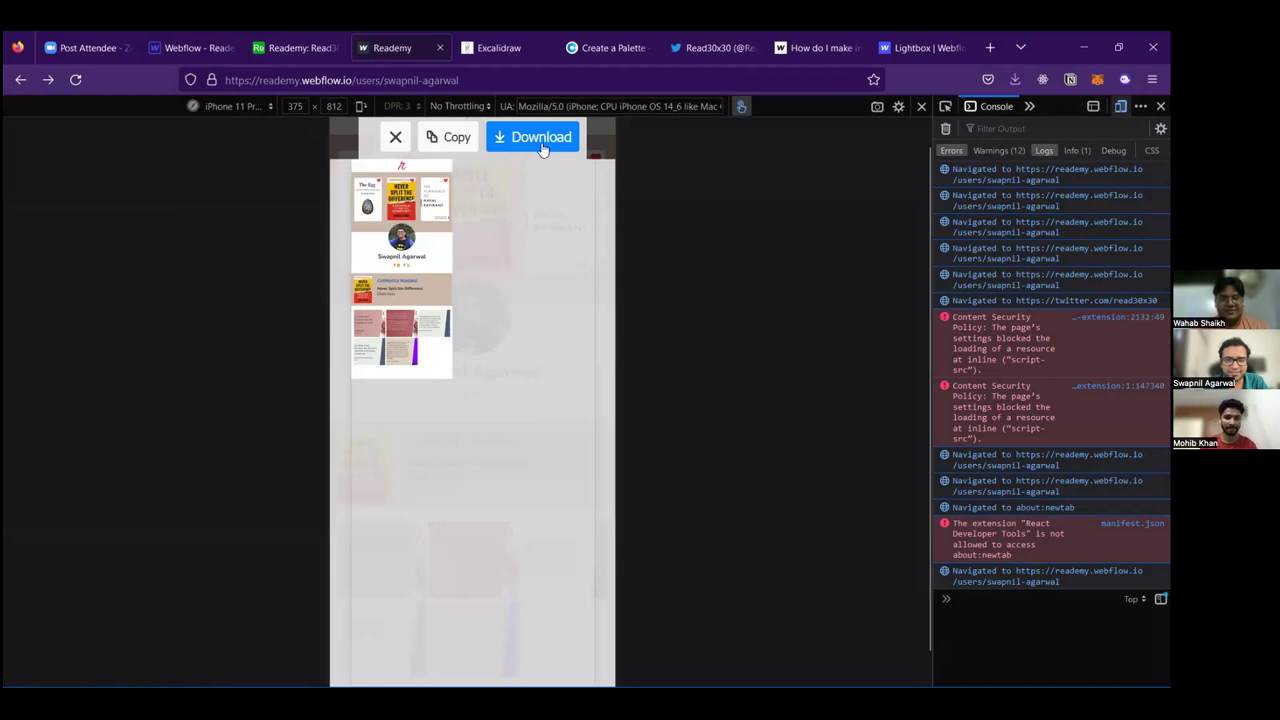
left_click(546, 149)
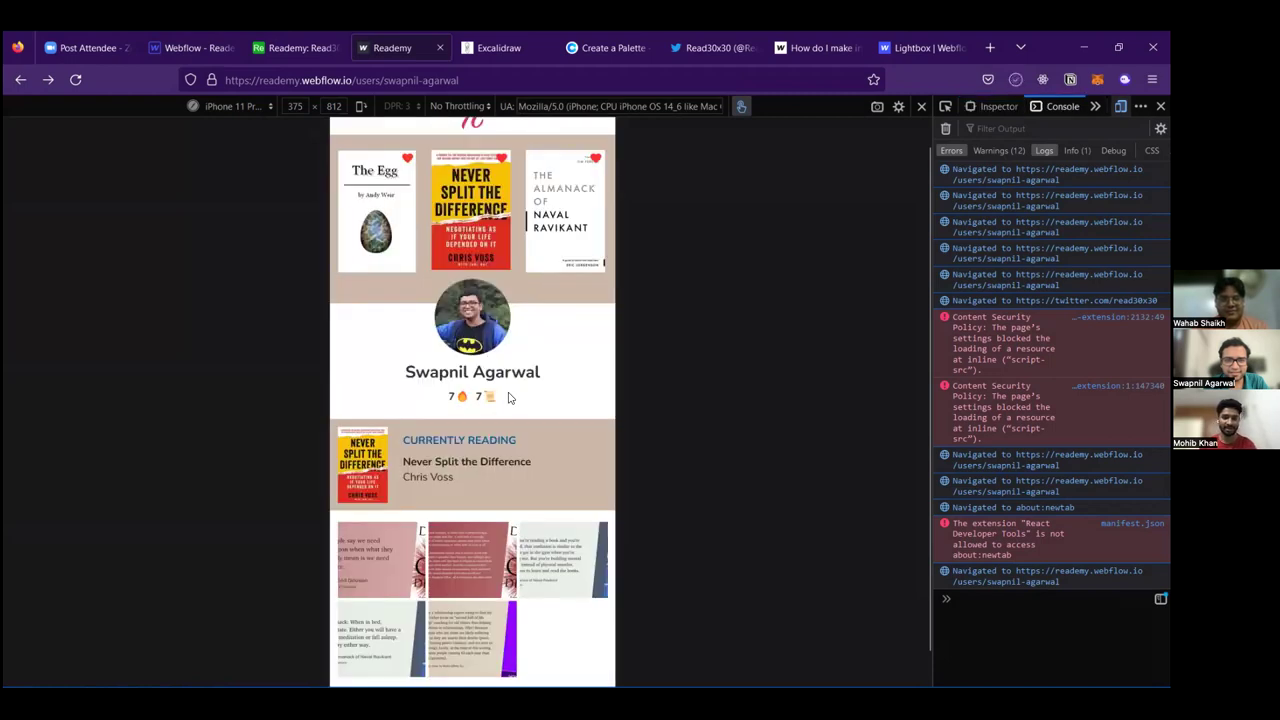
scroll(508, 395, "down", 1)
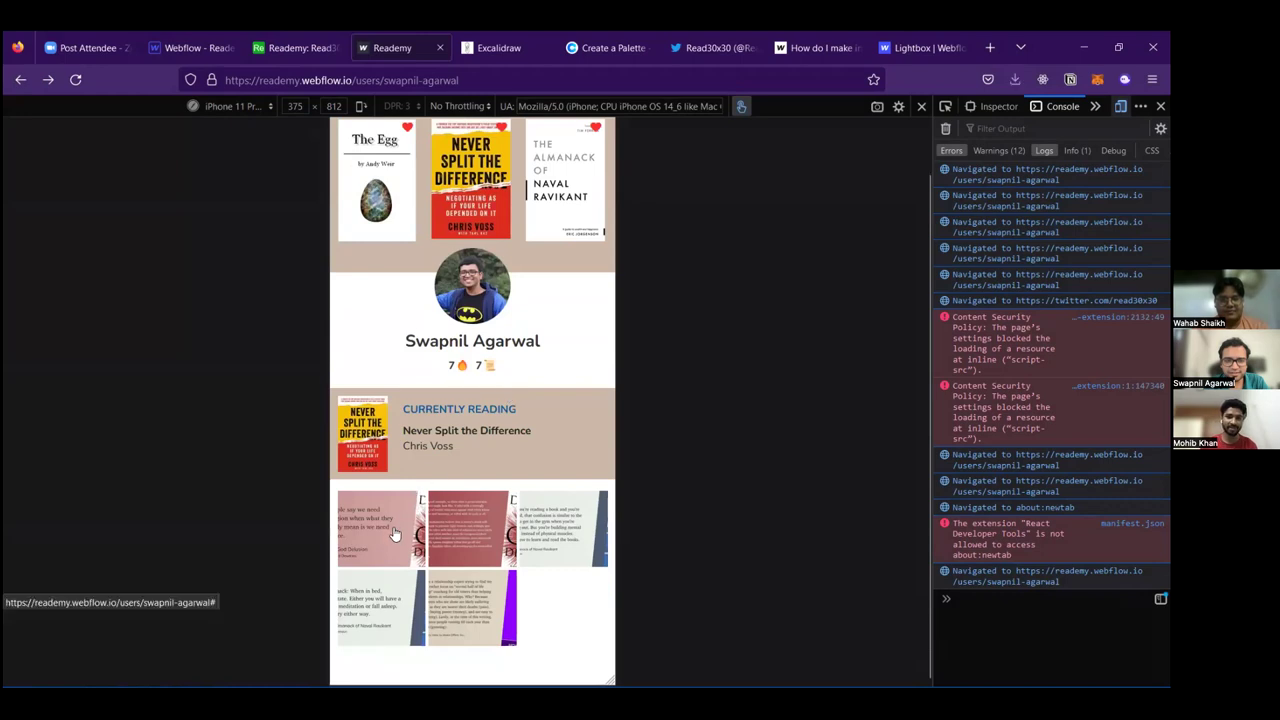
Capture a full-page screenshot with the first excerpt lightbox open.
left_click(395, 535)
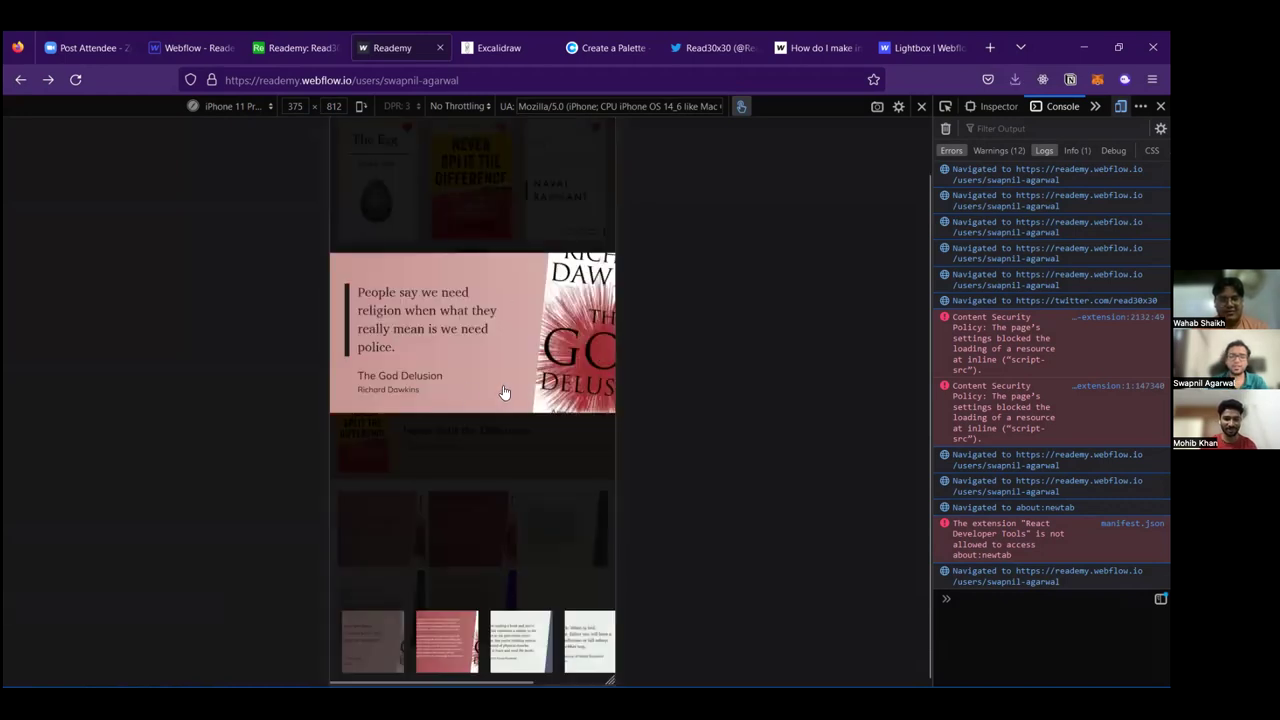
key("ctrl+shift+s")
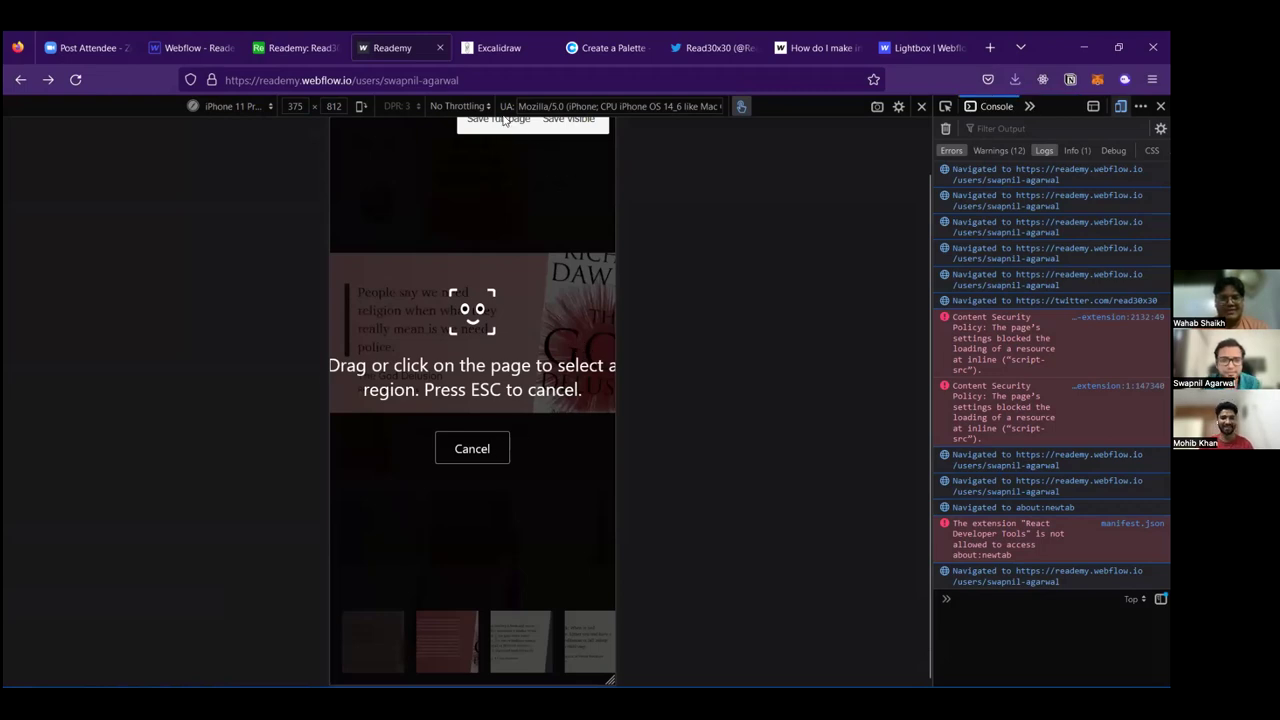
left_click(496, 121)
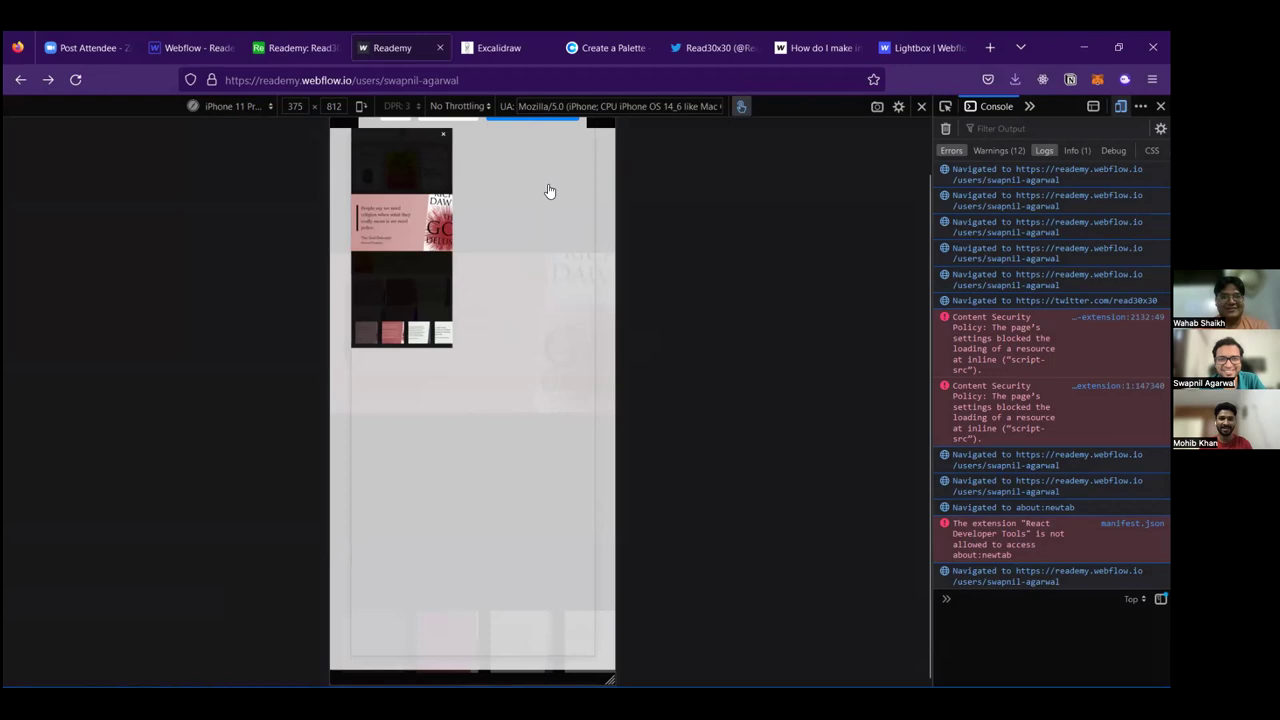
key("Escape")
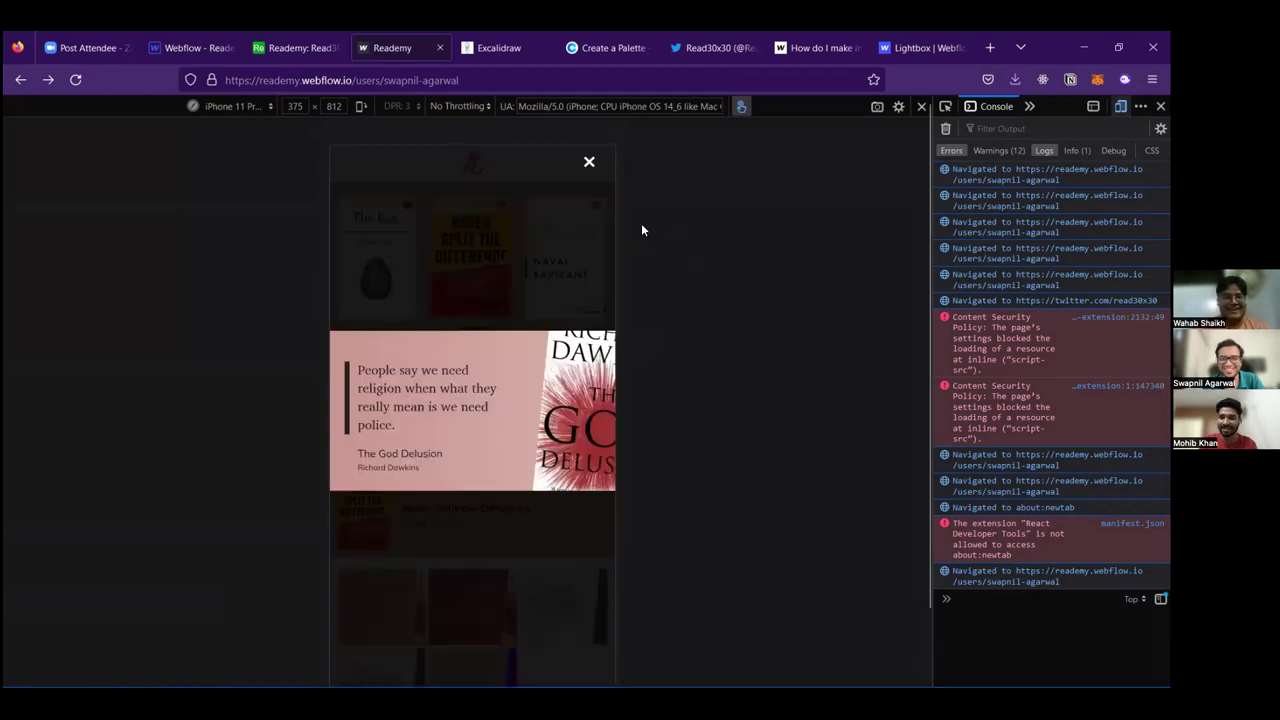
Close the lightbox and DevTools, then open the latest screenshot from Downloads.
left_click(592, 164)
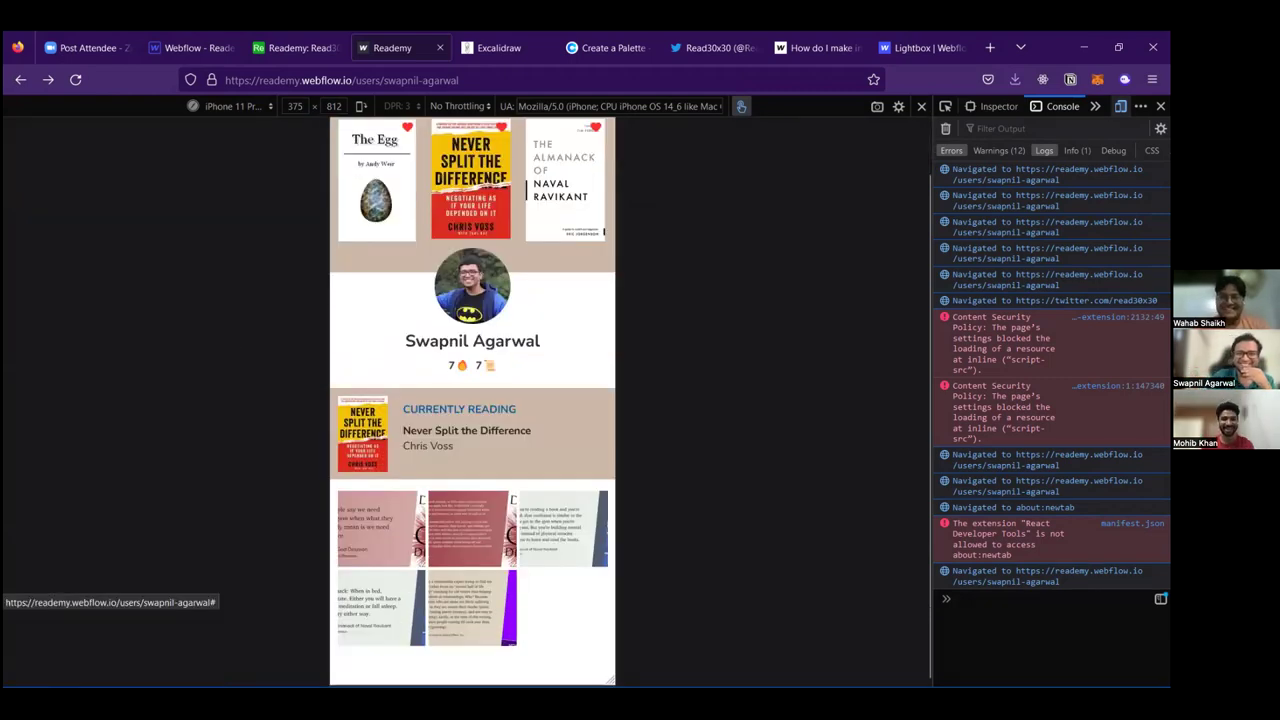
key("F12")
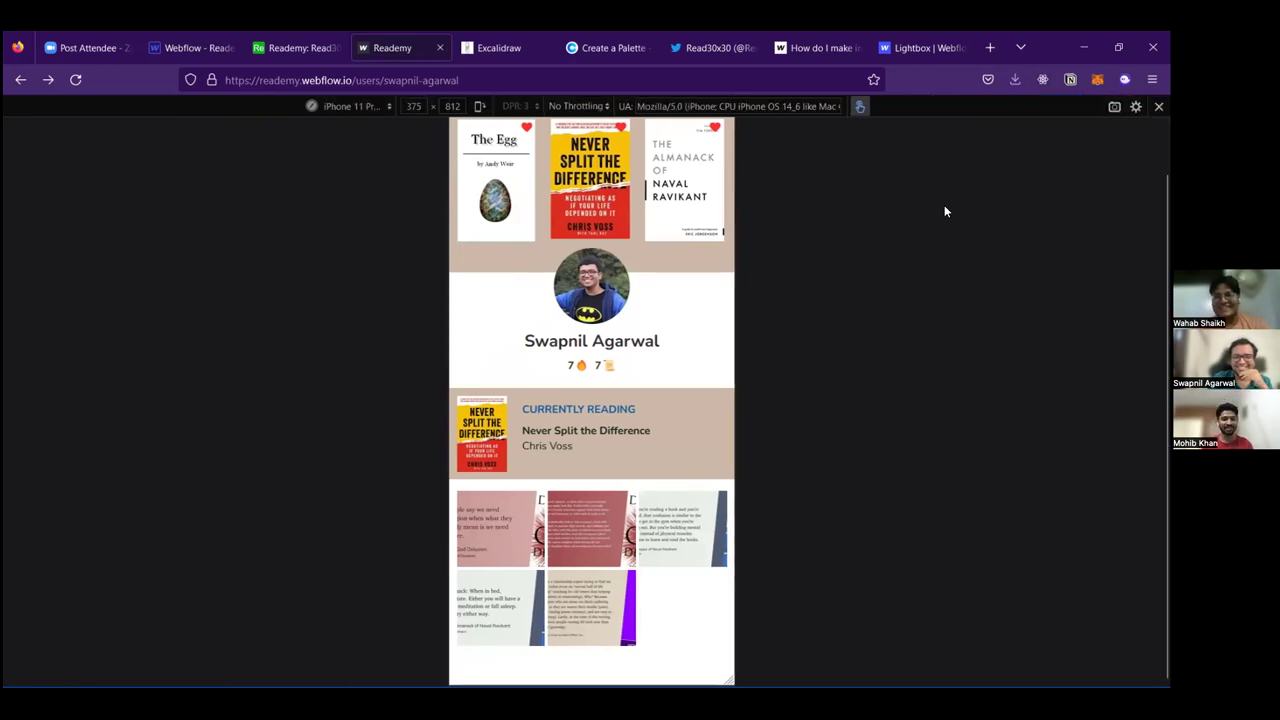
left_click(1018, 84)
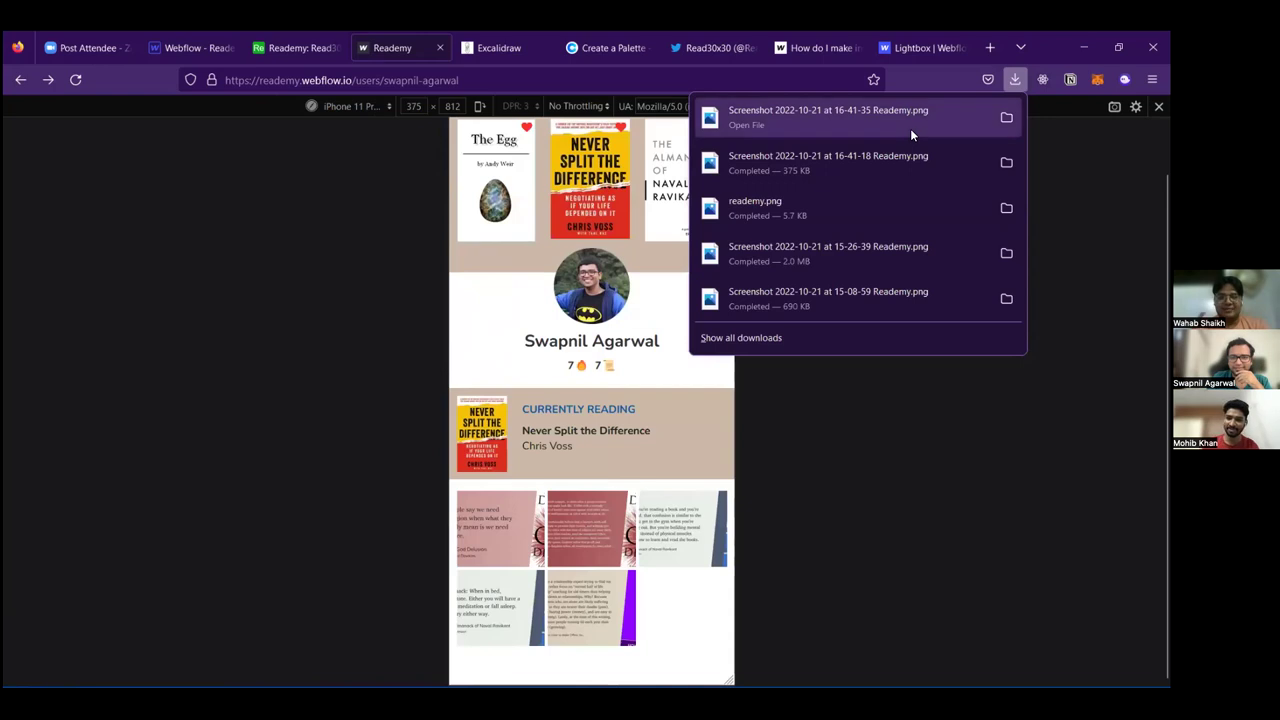
left_click(910, 128)
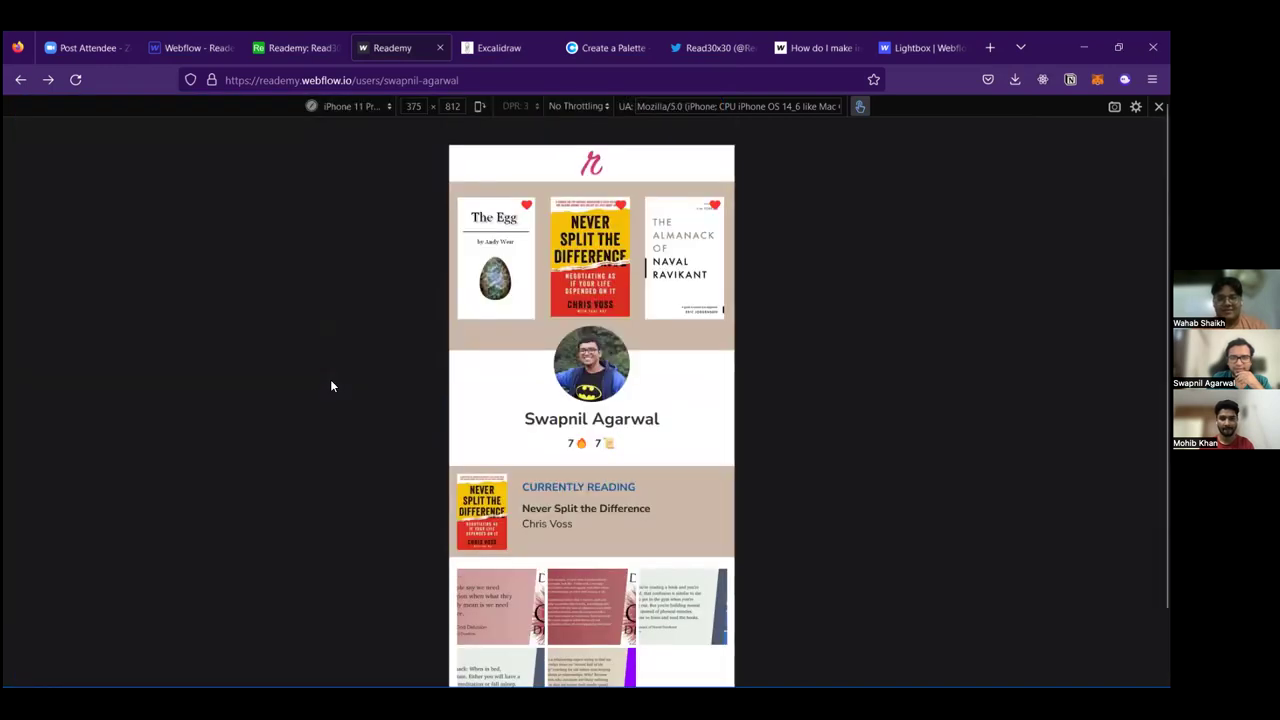
scroll(332, 386, "down", 2)
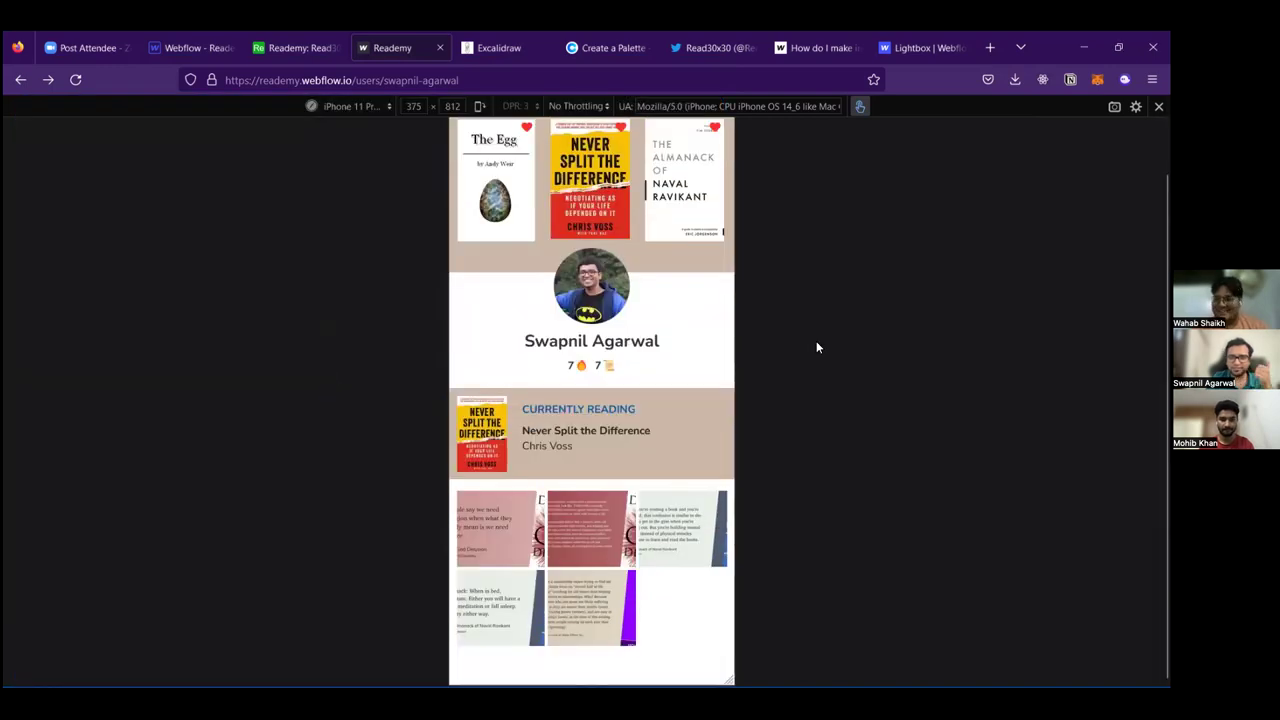
Scroll through the live Reademy profile page to review it.
scroll(816, 347, "up", 2)
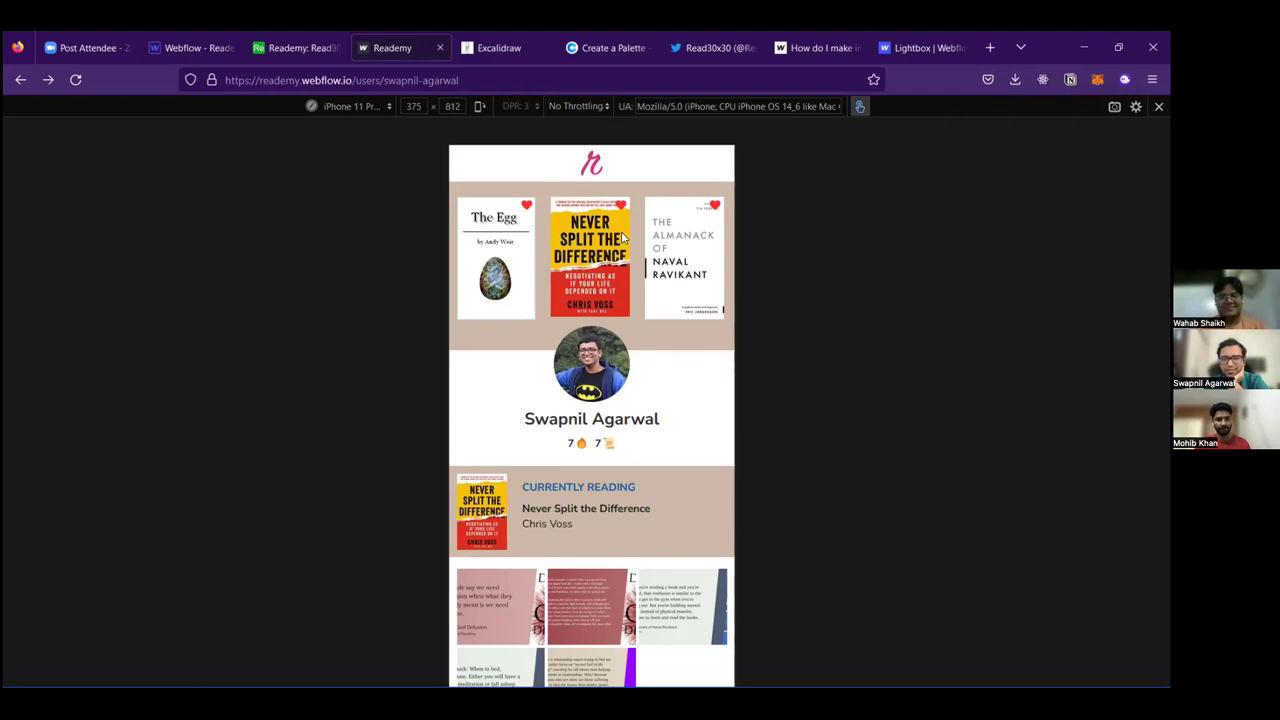
scroll(621, 237, "down", 1)
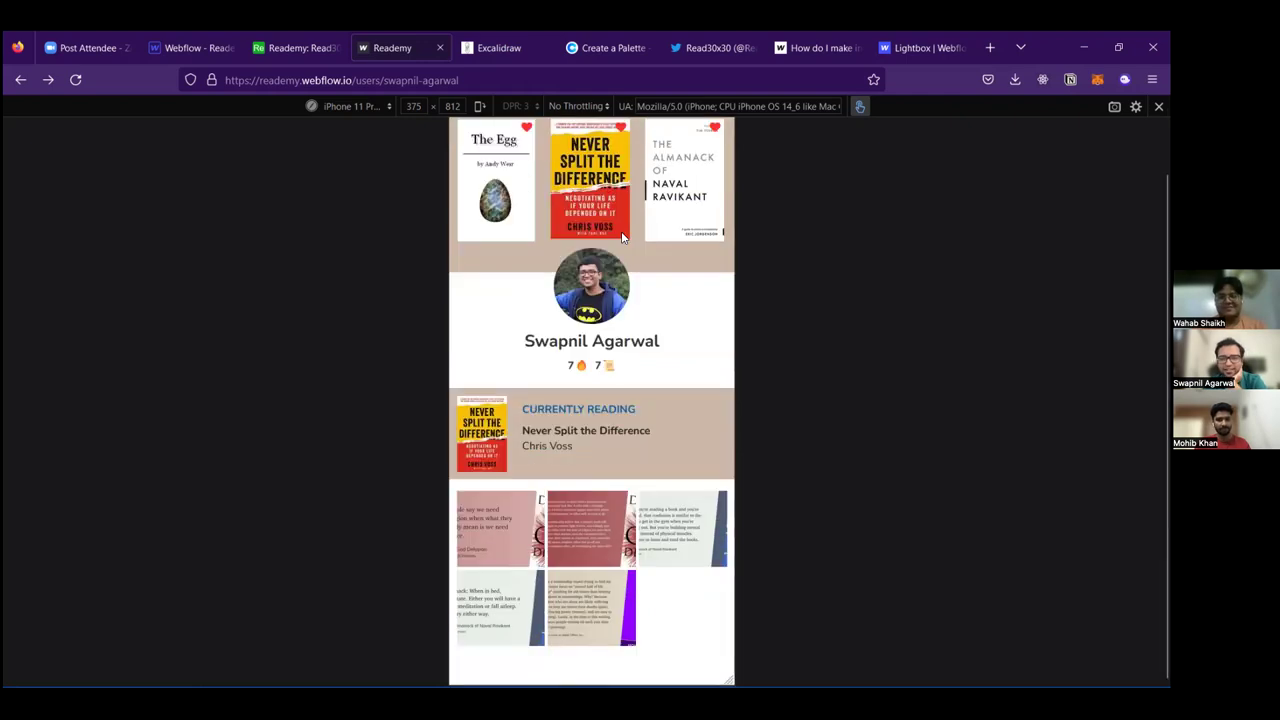
scroll(621, 231, "up", 1)
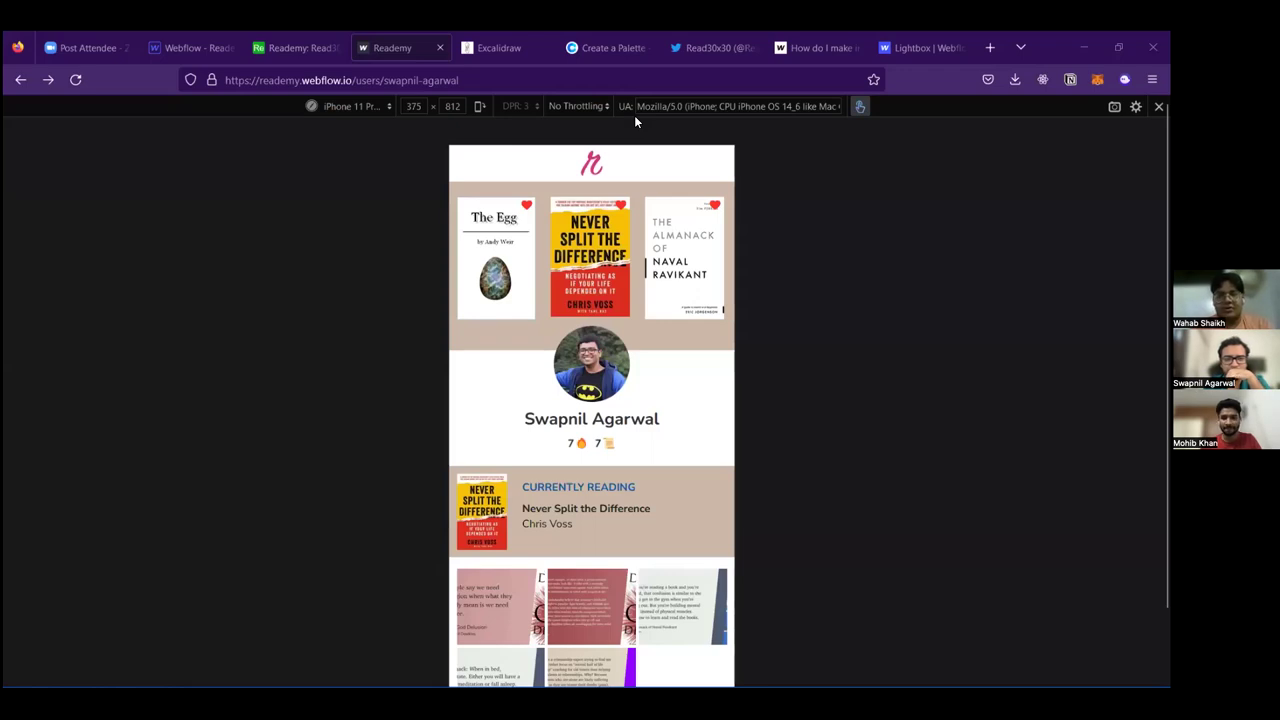
Look over the Airtable Read30 Log table of excerpts, then start a new browser tab.
left_click(296, 45)
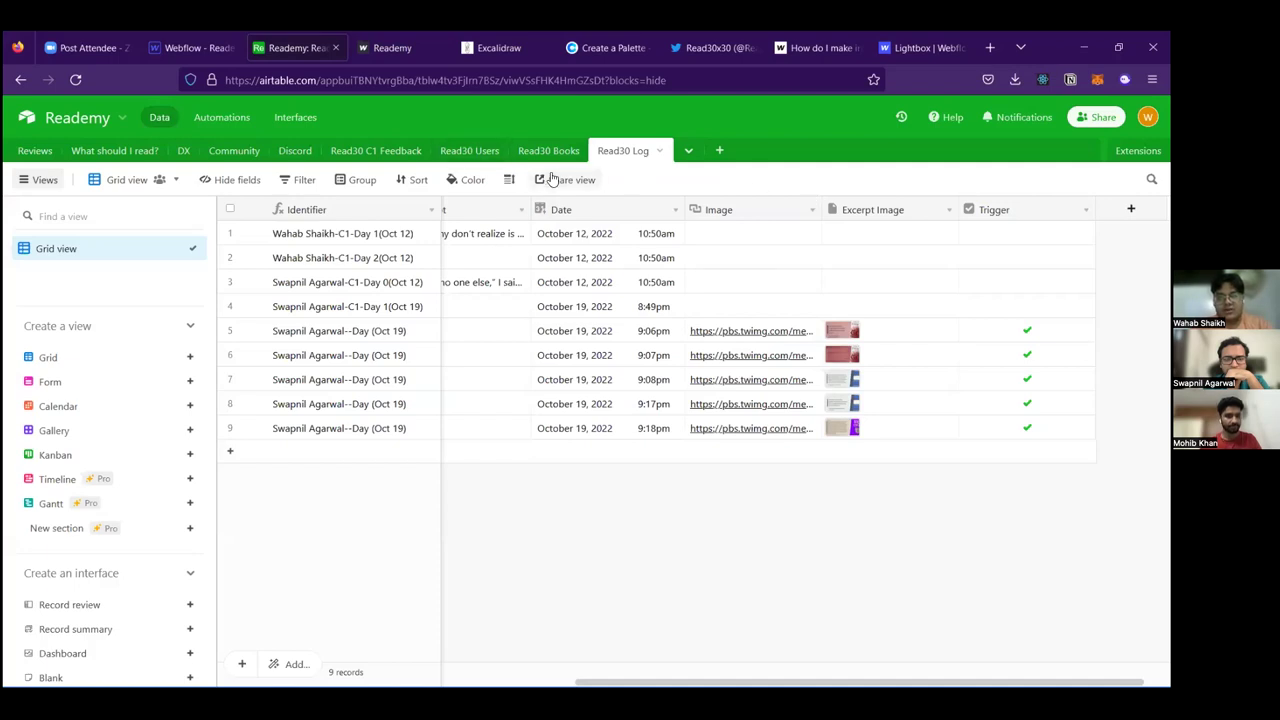
scroll(490, 238, "left", 5)
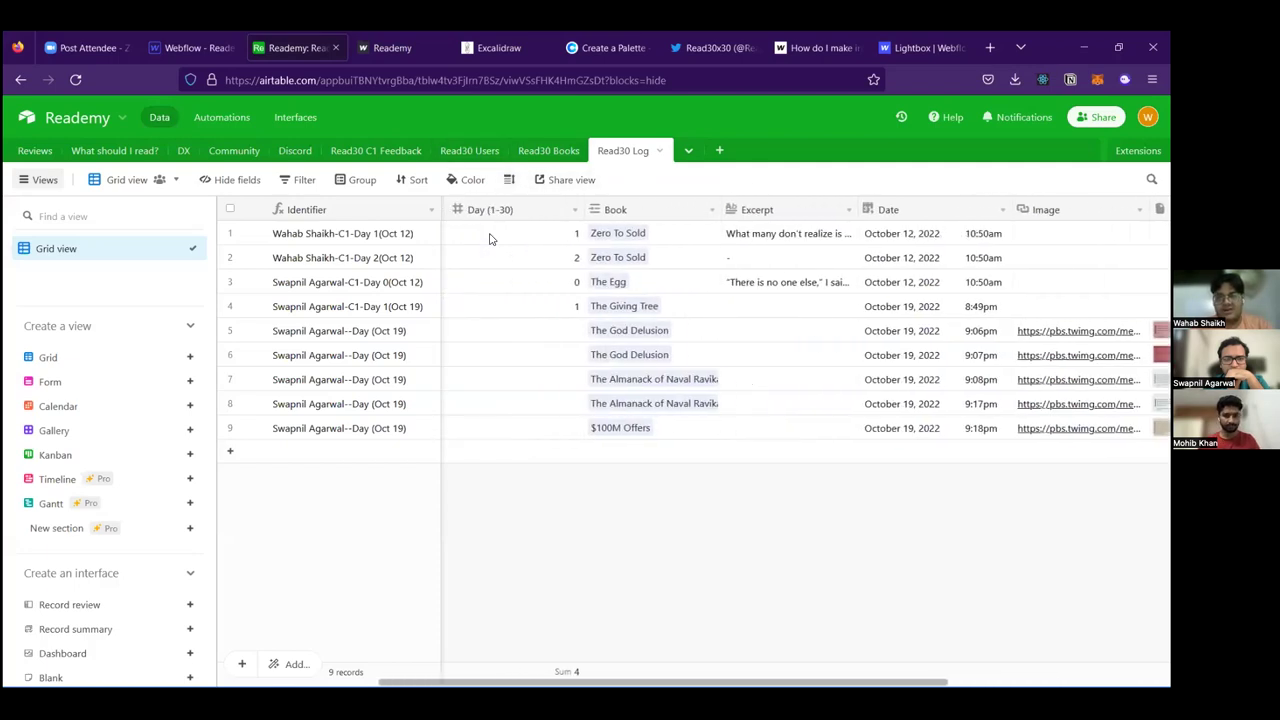
scroll(490, 238, "right", 1)
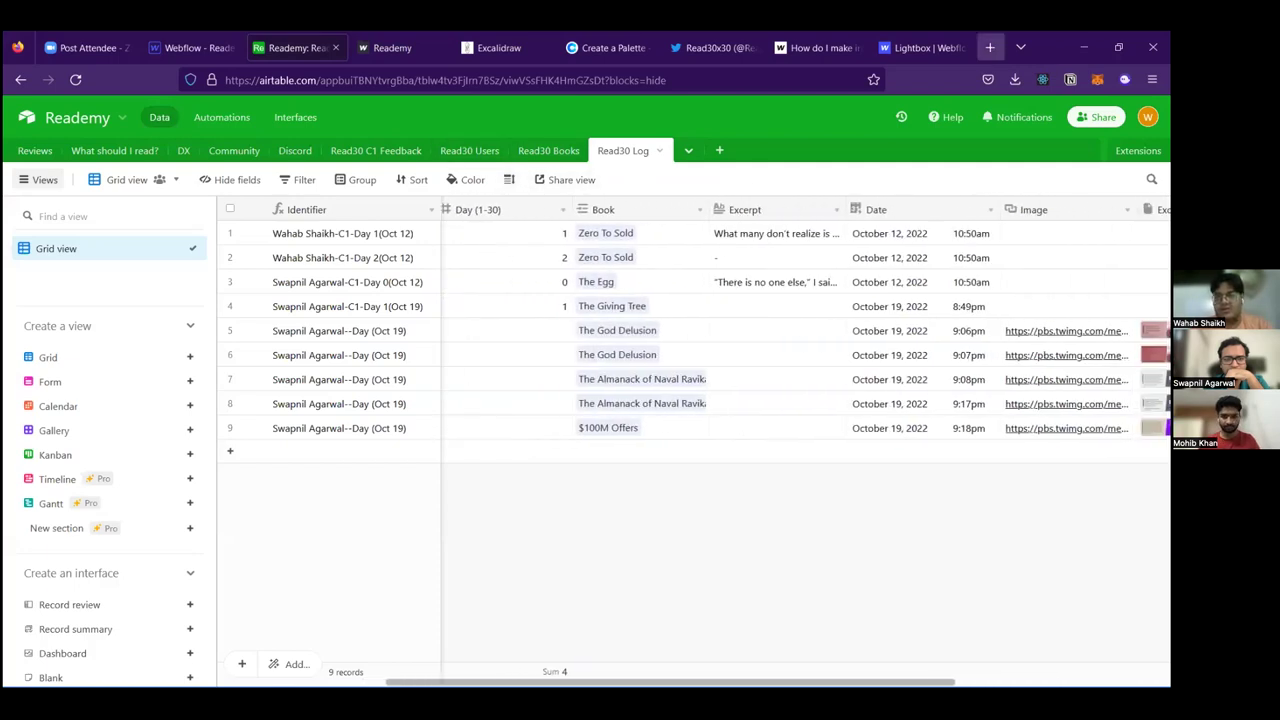
left_click(992, 42)
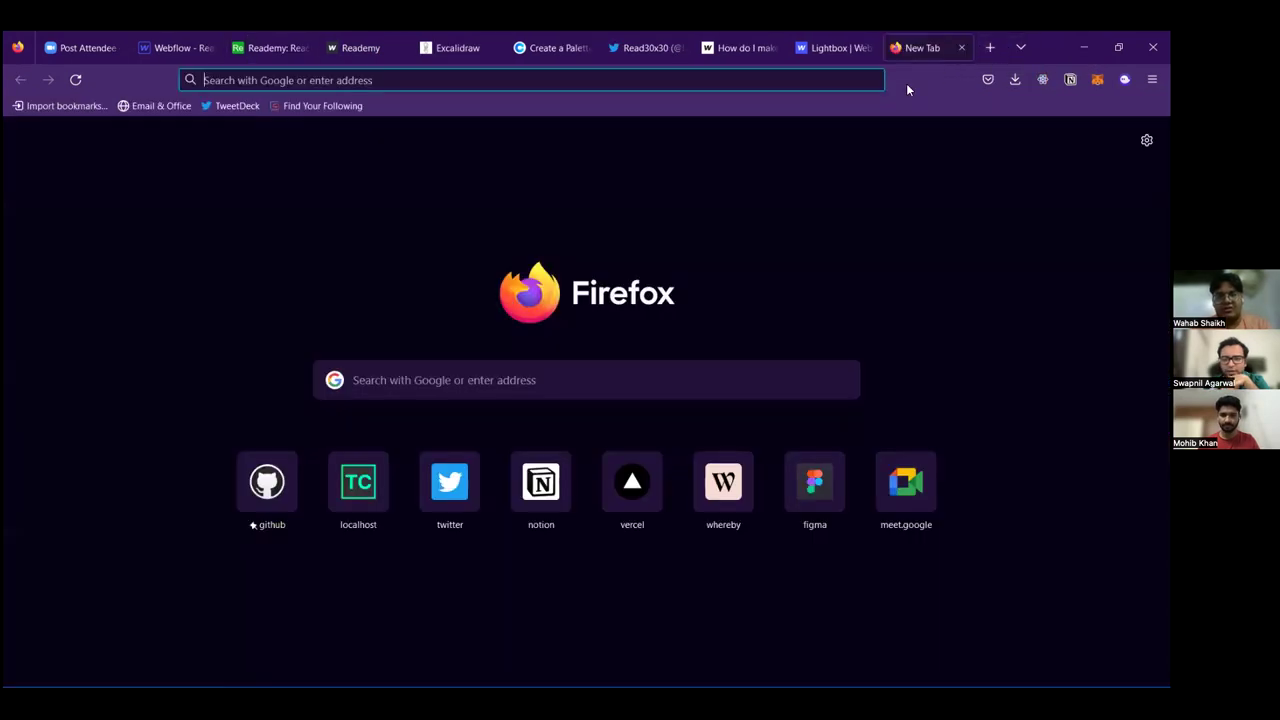
Load app.powerimporter.com from the 'power' suggestion, then go back to the Reademy Airtable tab.
left_click(718, 80)
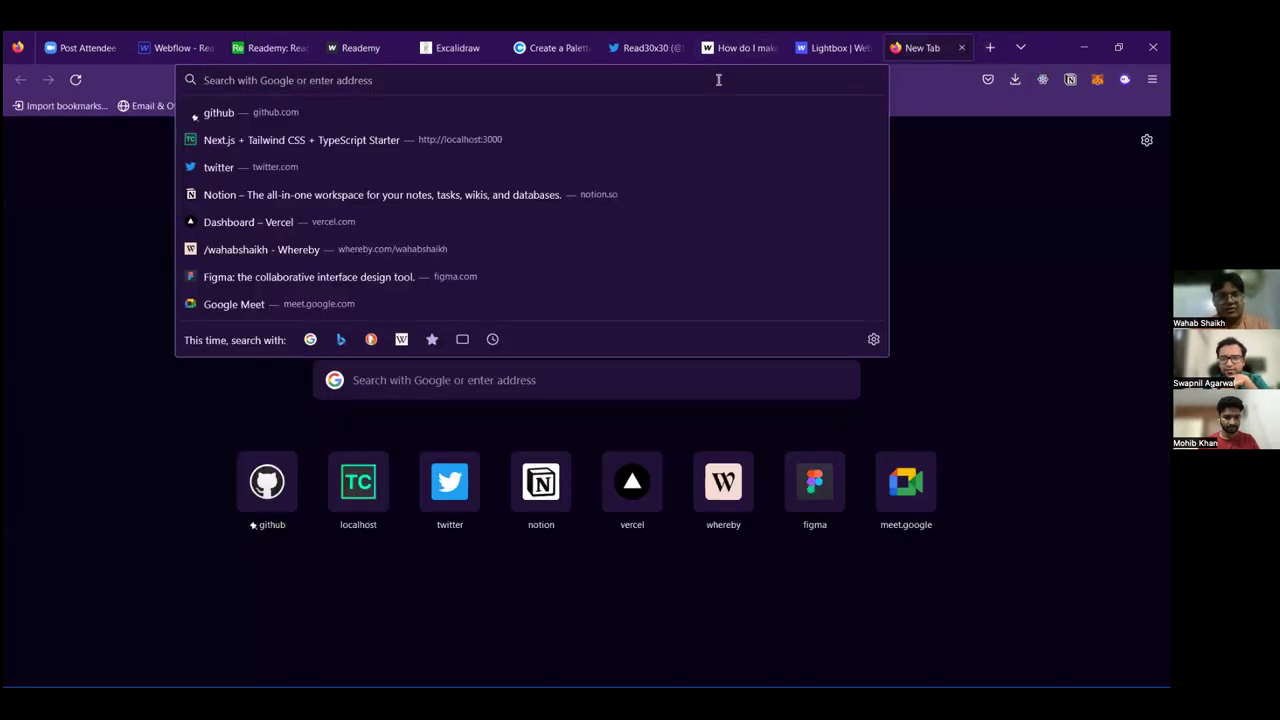
type("power")
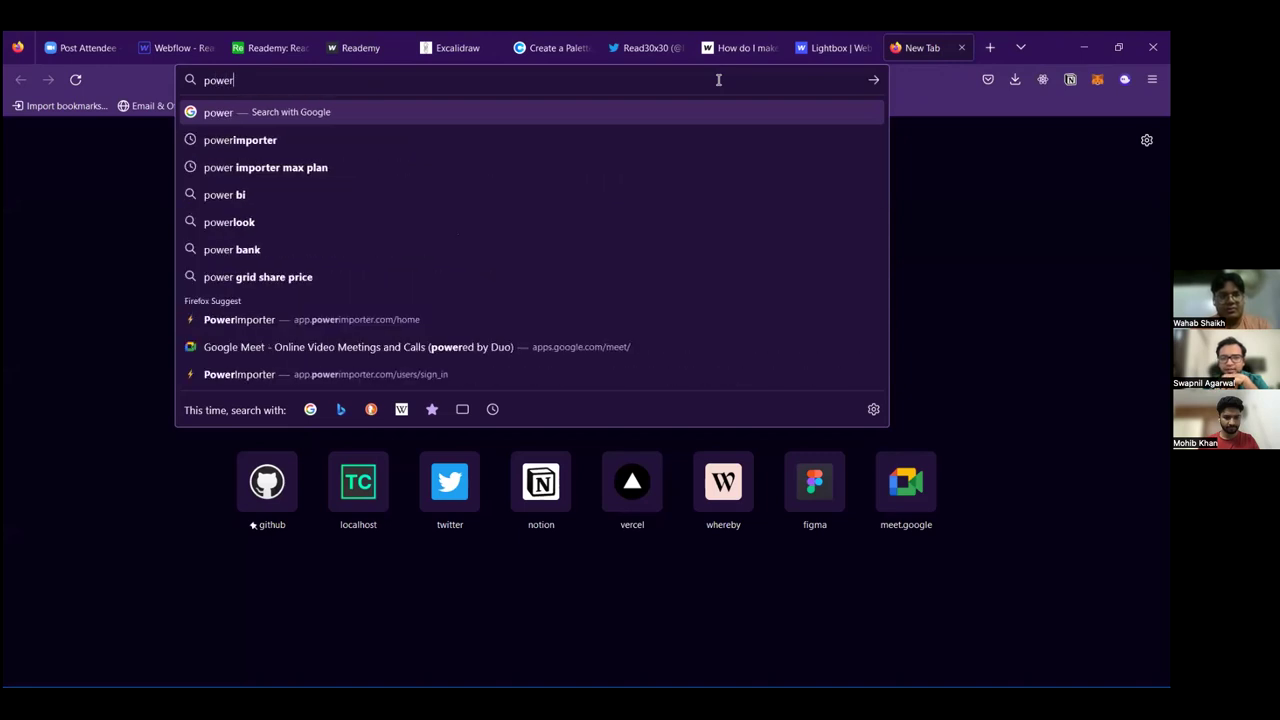
key("Down")
key("Down")
key("Down")
key("Down")
key("Down")
key("Down")
key("Down")
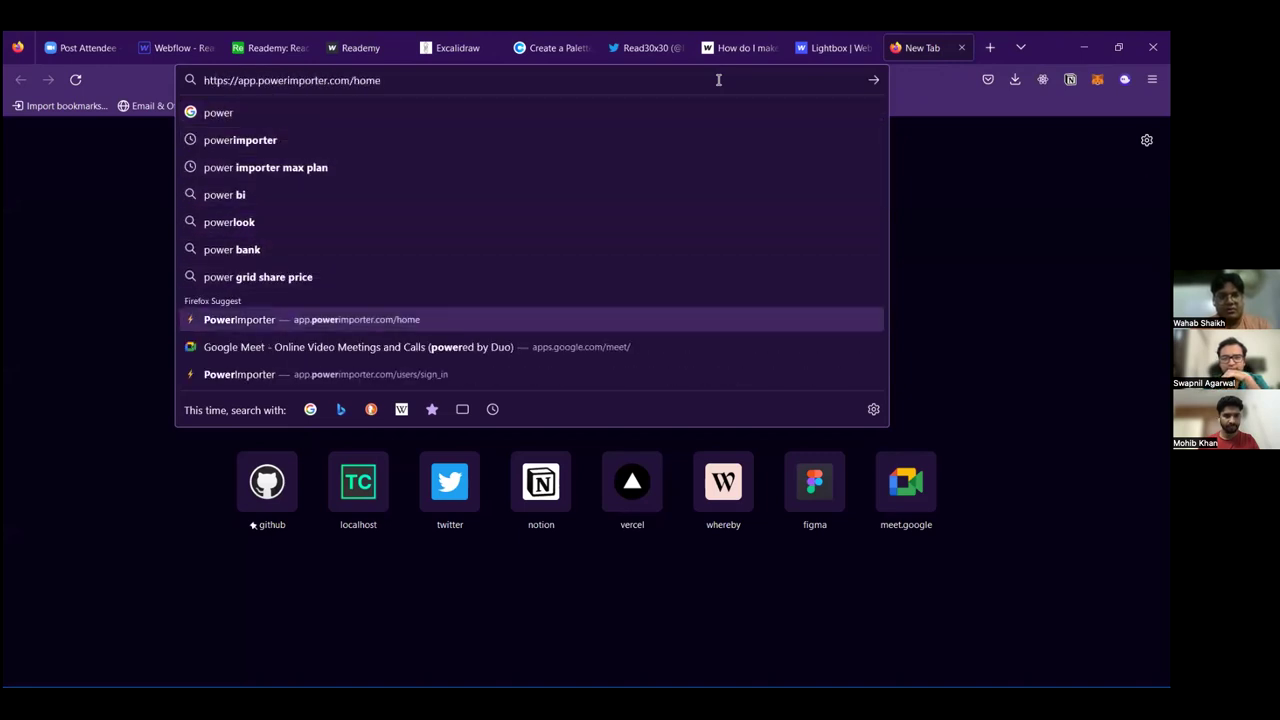
key("Return")
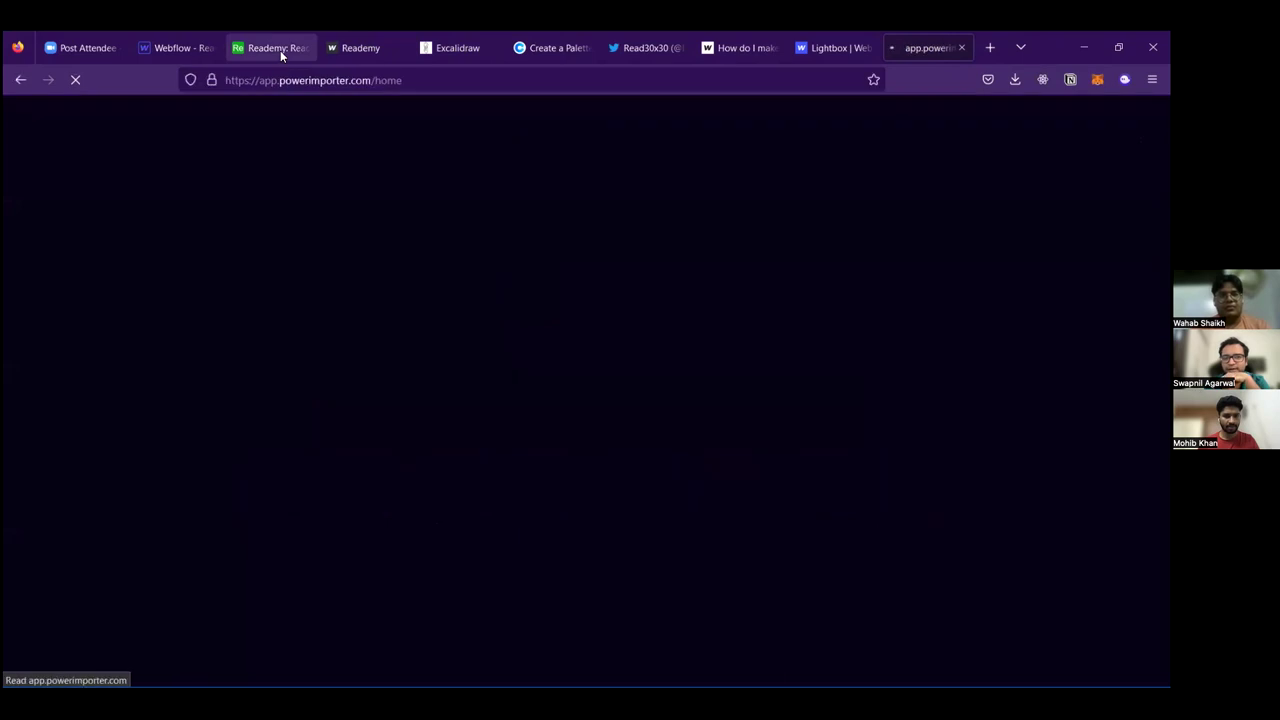
left_click(280, 50)
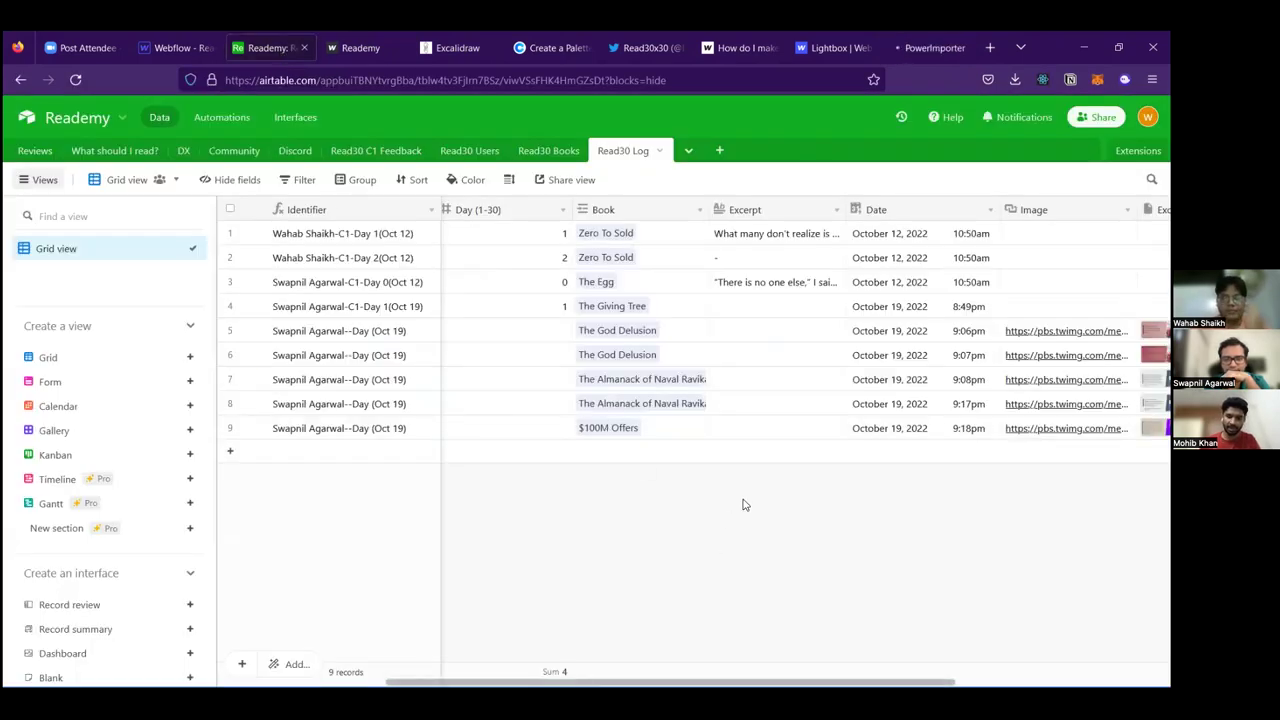
scroll(760, 472, "left", 5)
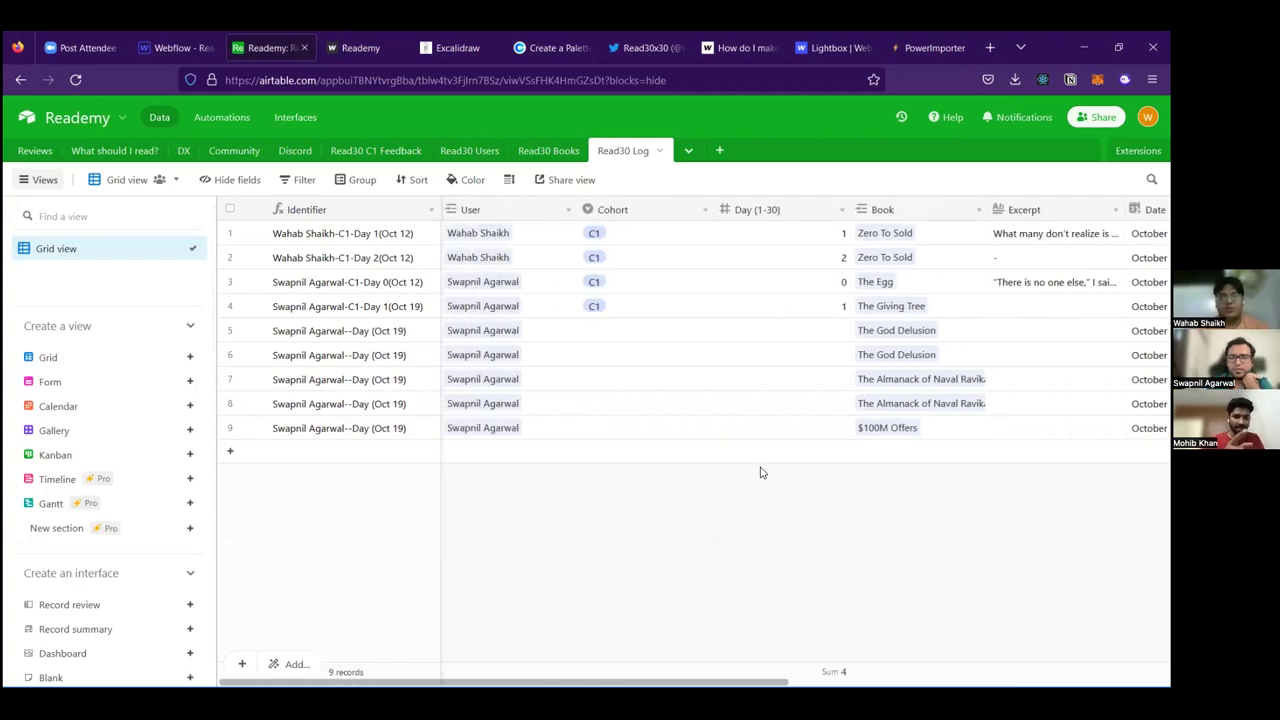
left_click(472, 156)
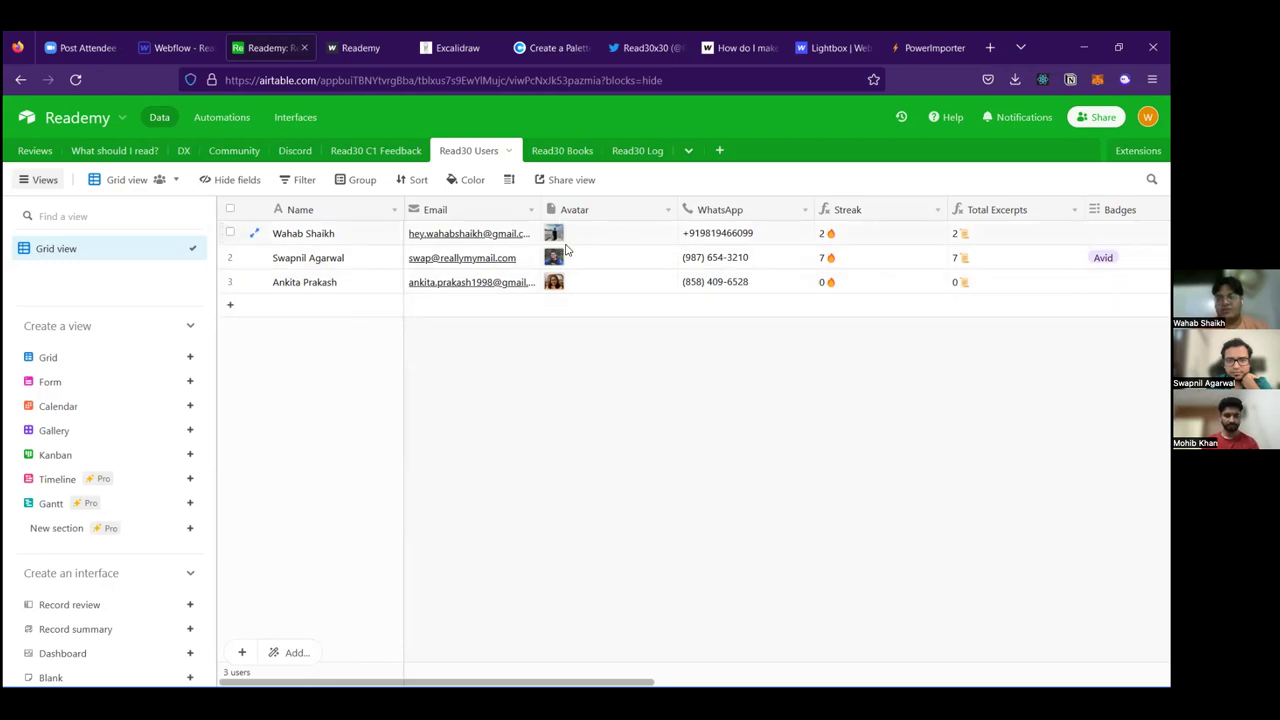
scroll(565, 250, "right", 3)
scroll(565, 250, "right", 6)
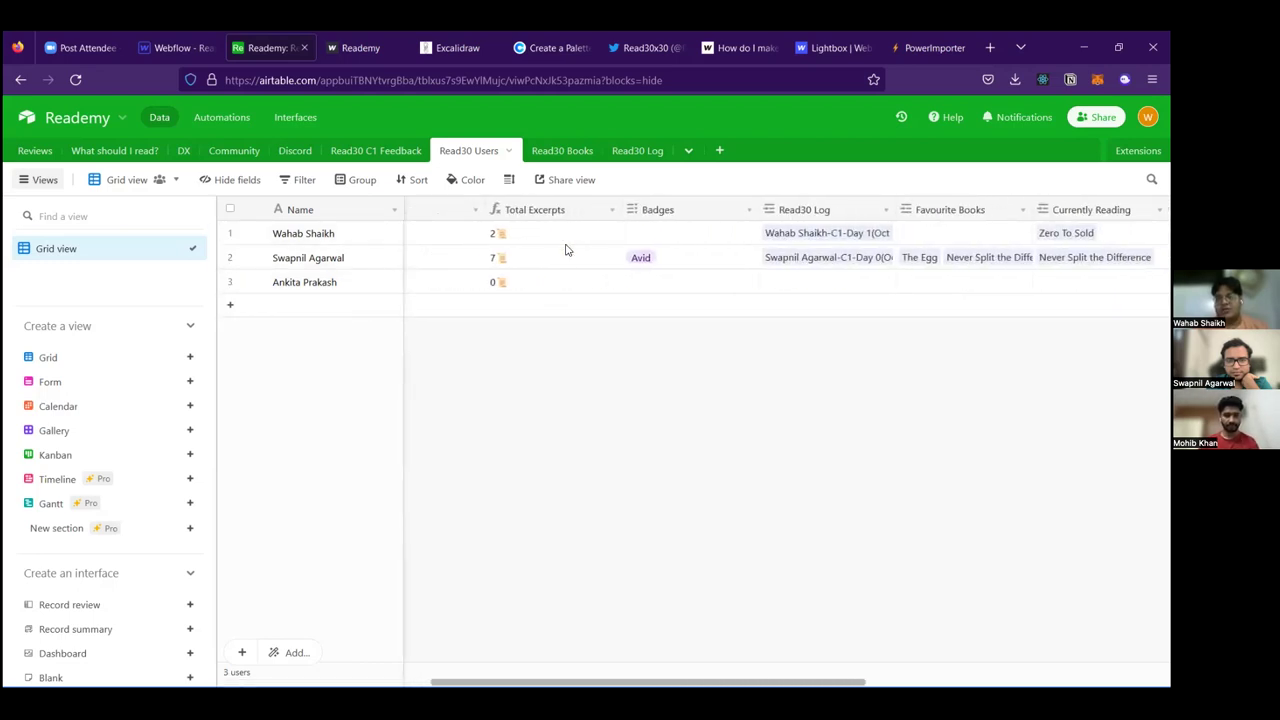
scroll(597, 200, "right", 1)
left_click(645, 150)
left_click(660, 152)
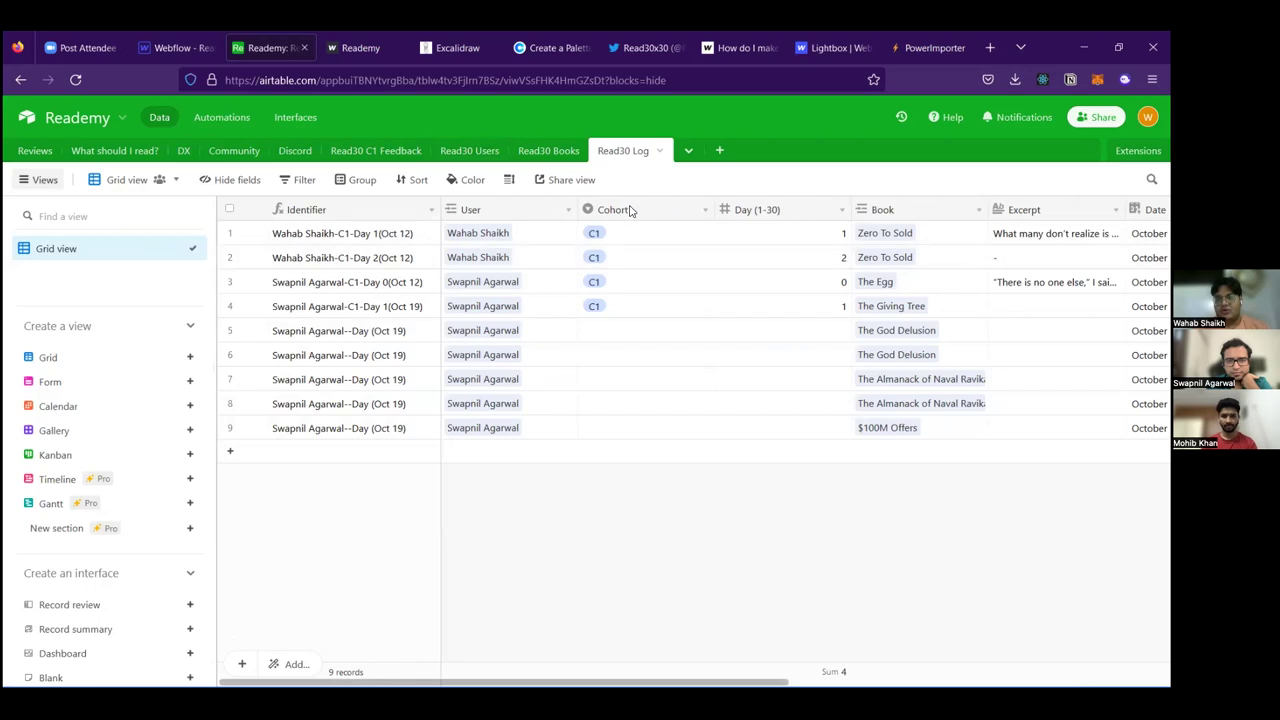
scroll(634, 343, "right", 5)
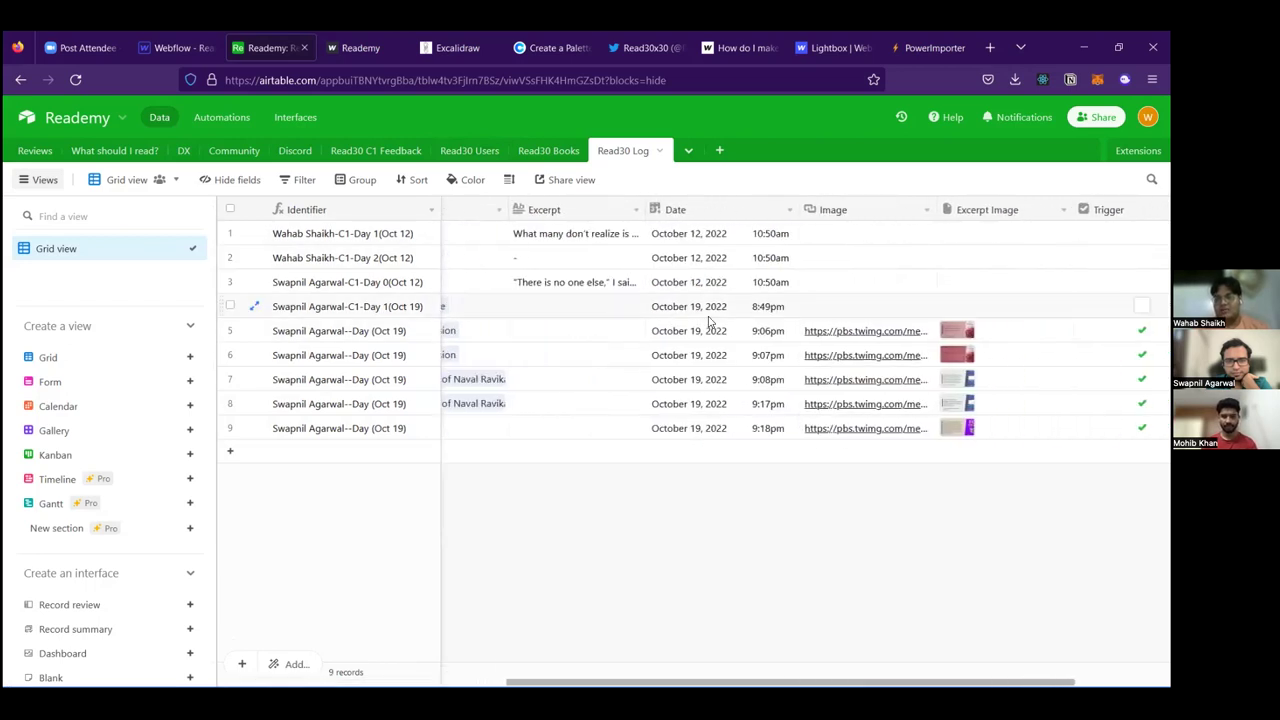
scroll(707, 320, "right", 3)
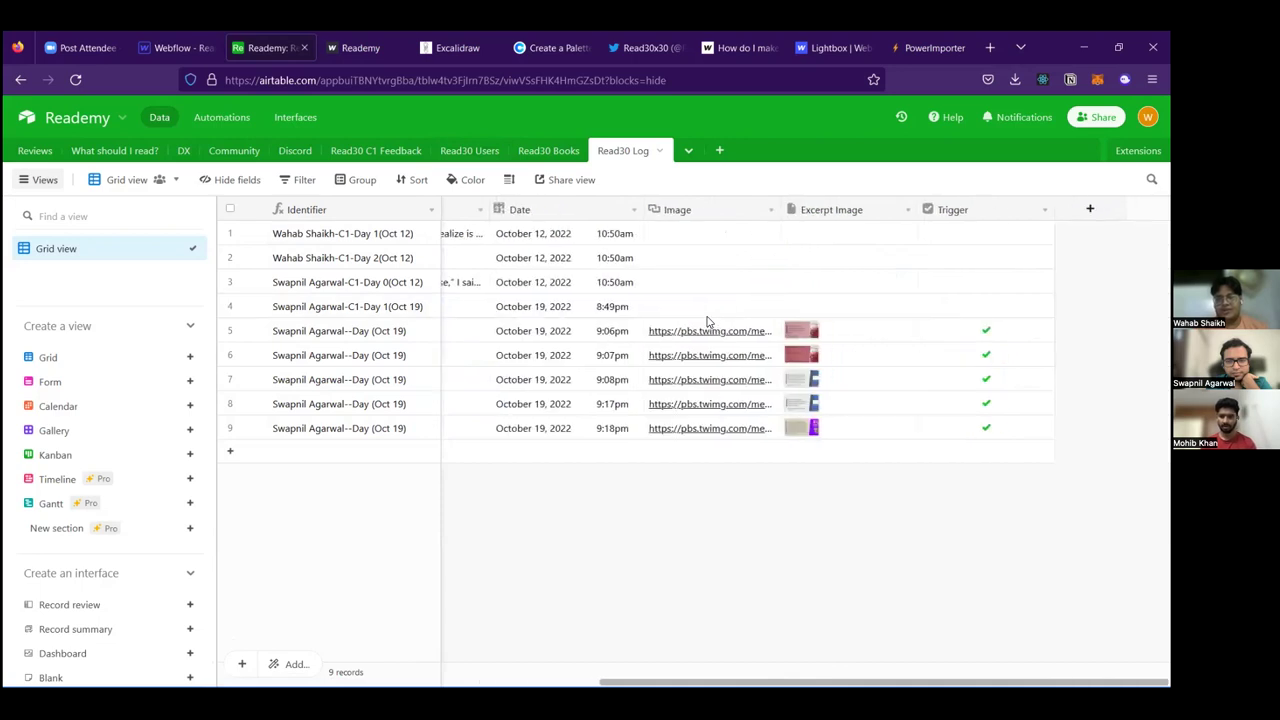
scroll(707, 320, "left", 1)
scroll(707, 320, "left", 5)
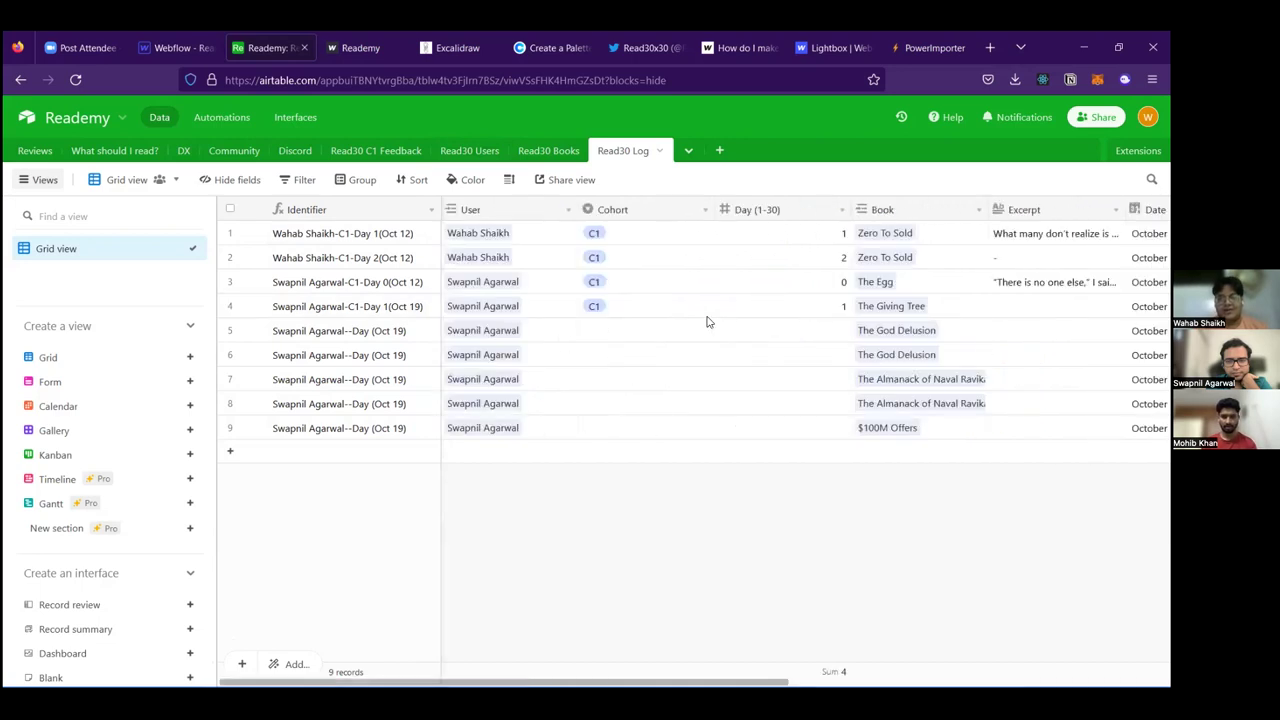
scroll(707, 321, "right", 4)
scroll(707, 320, "right", 2)
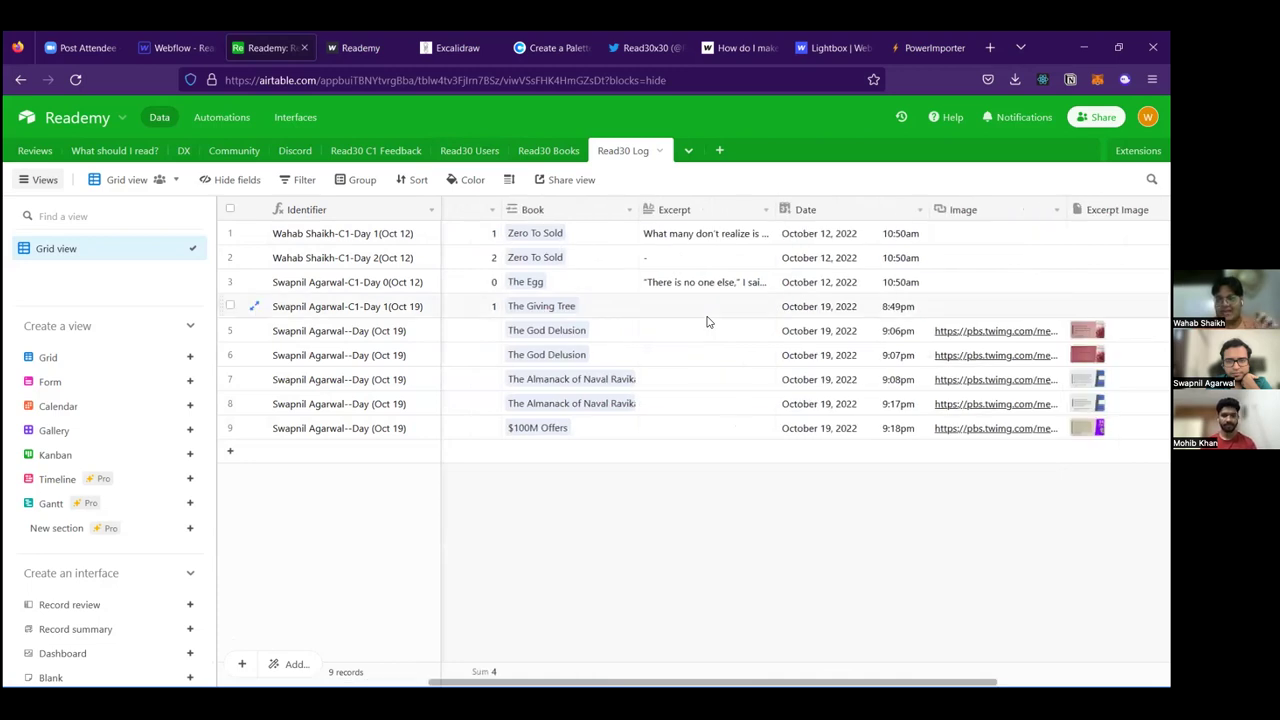
scroll(707, 321, "left", 1)
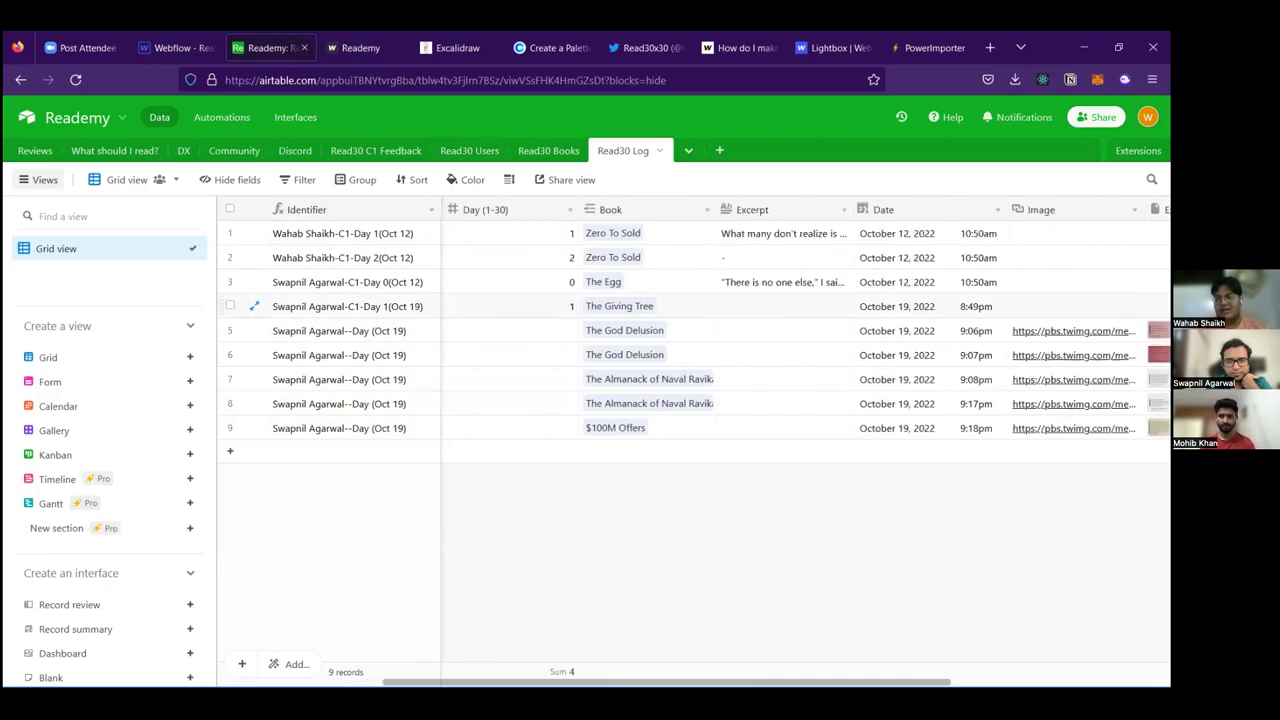
scroll(707, 321, "right", 1)
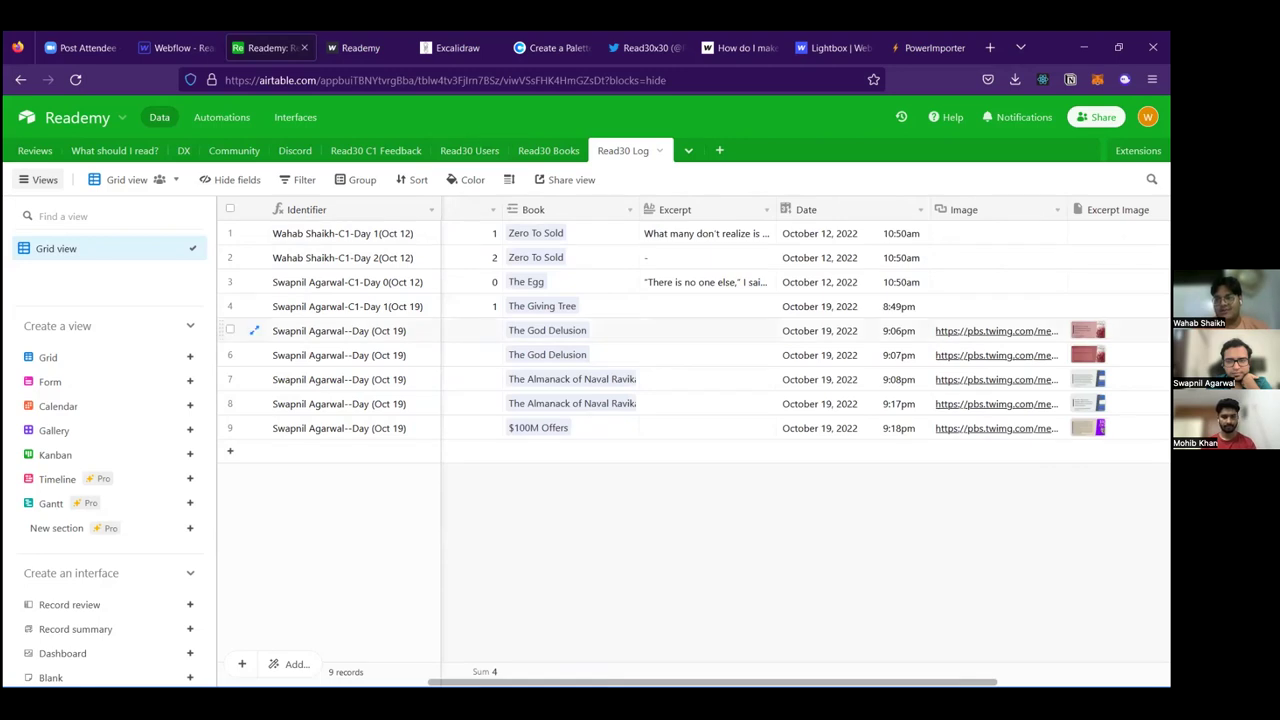
scroll(707, 321, "left", 2)
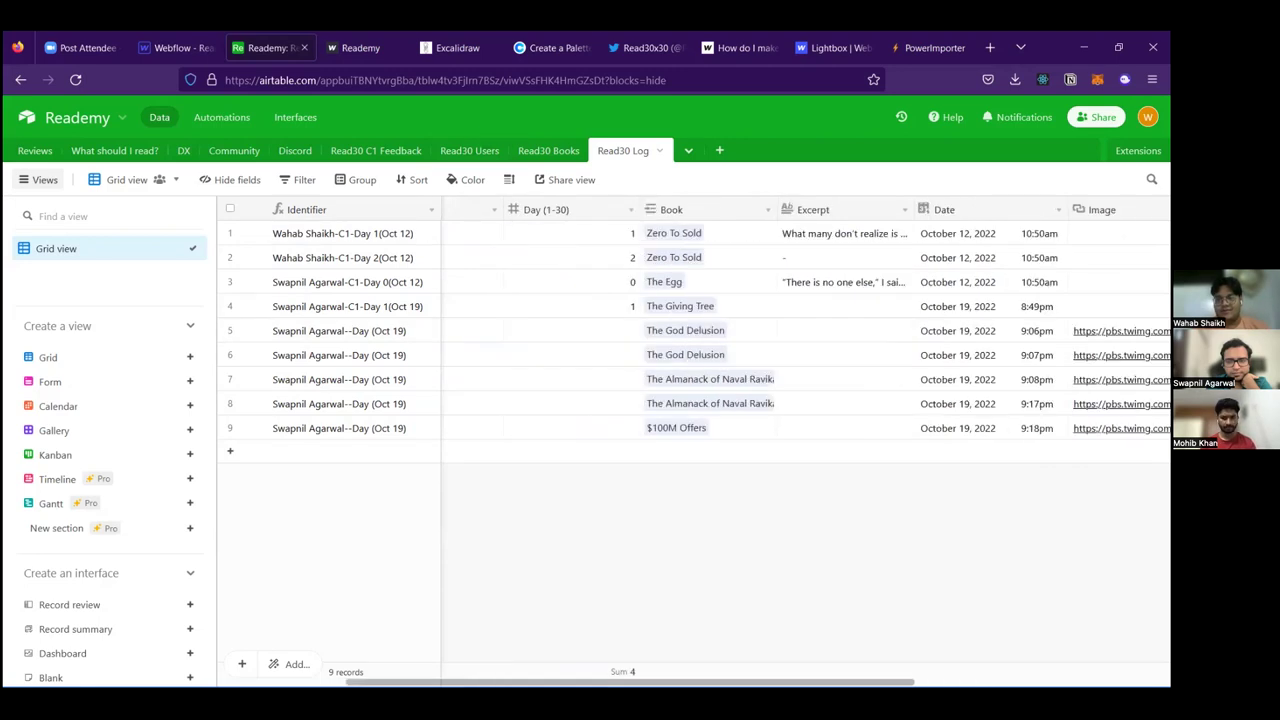
scroll(707, 321, "left", 3)
scroll(805, 330, "right", 2)
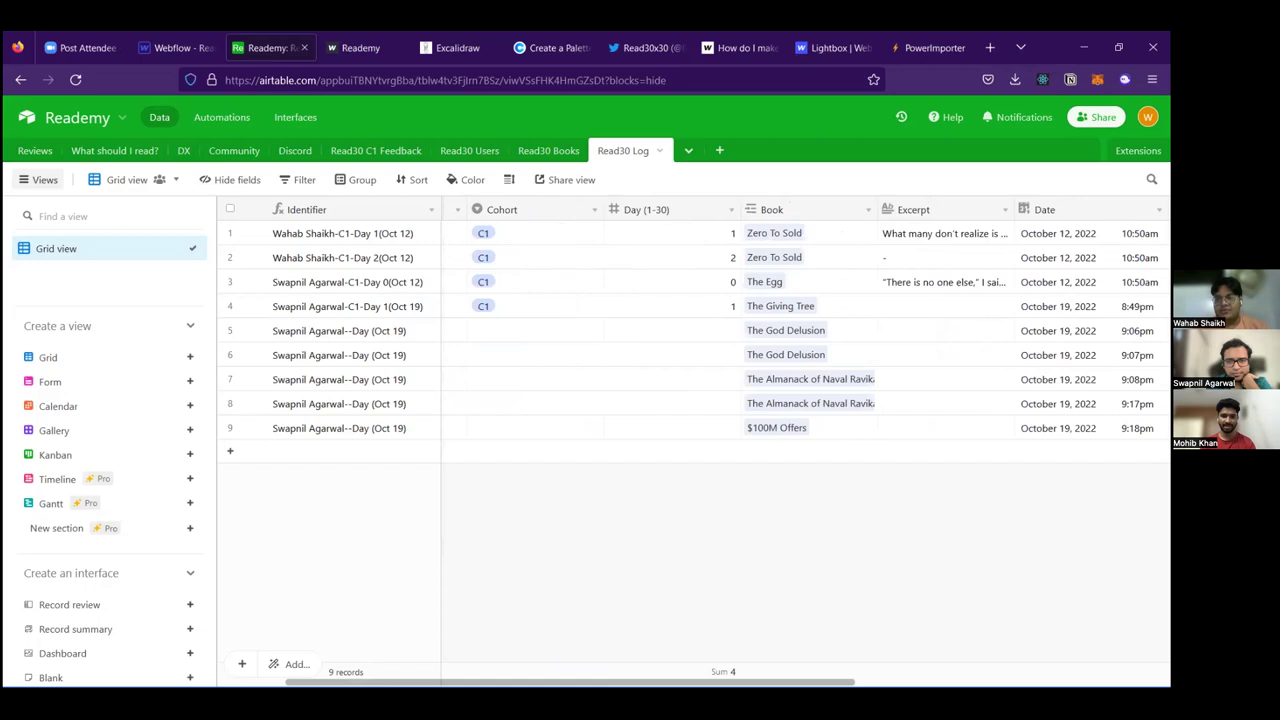
scroll(805, 330, "right", 2)
scroll(805, 330, "right", 4)
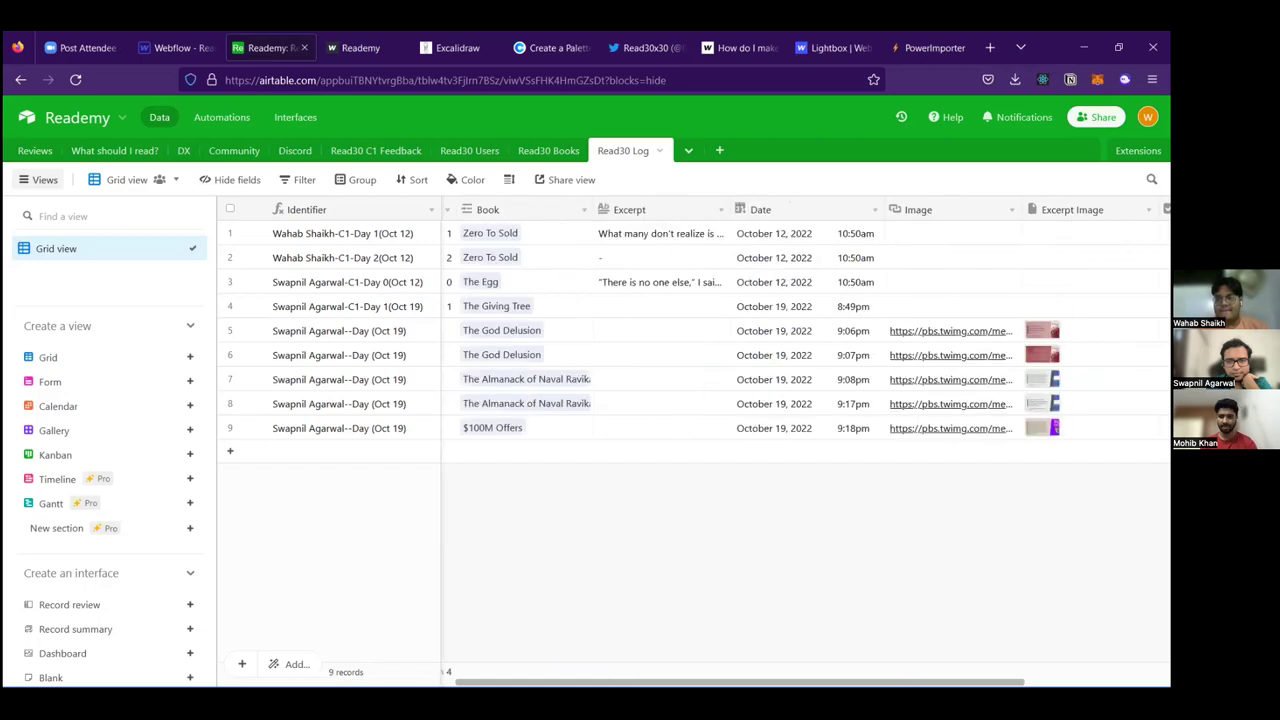
scroll(805, 330, "right", 2)
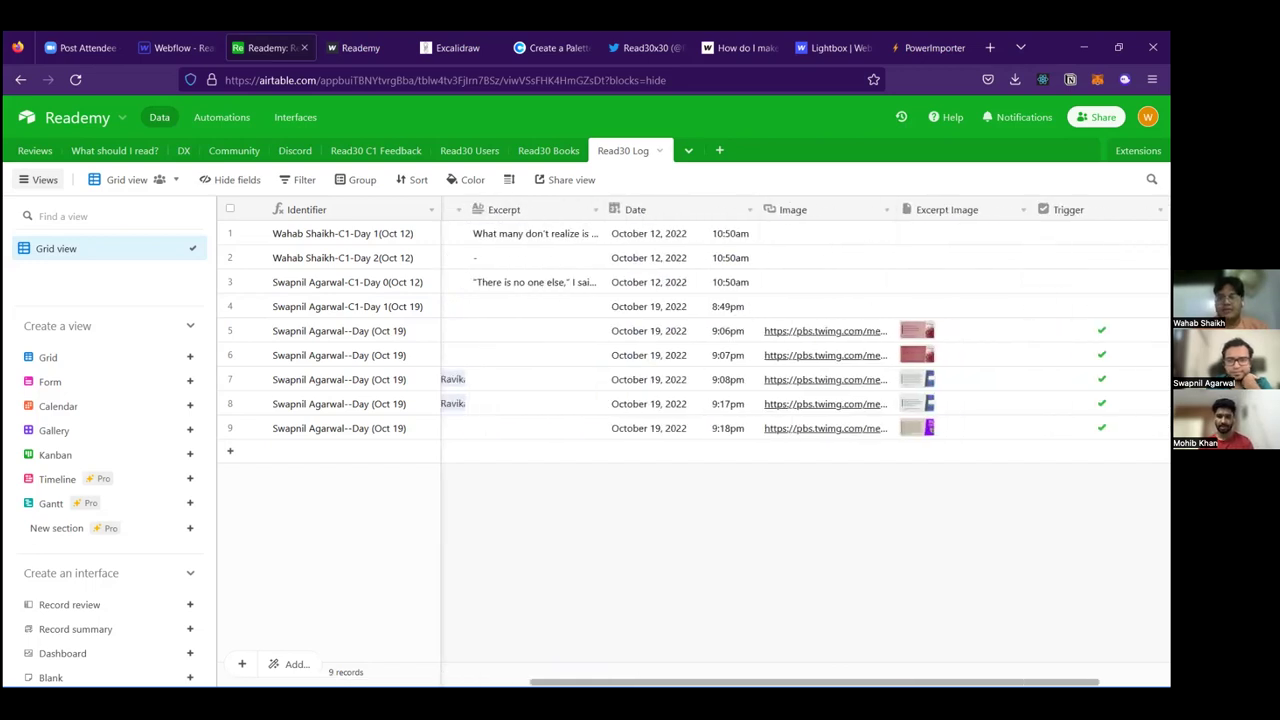
scroll(872, 342, "left", 1)
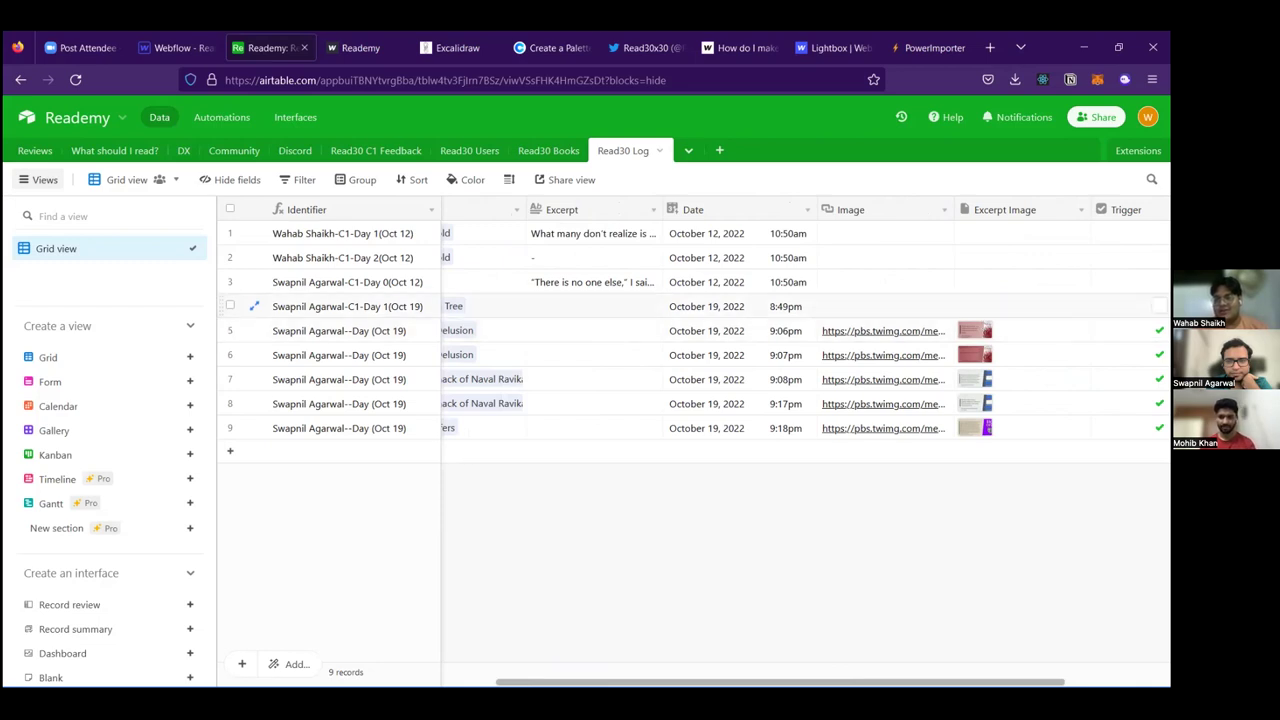
scroll(800, 330, "right", 2)
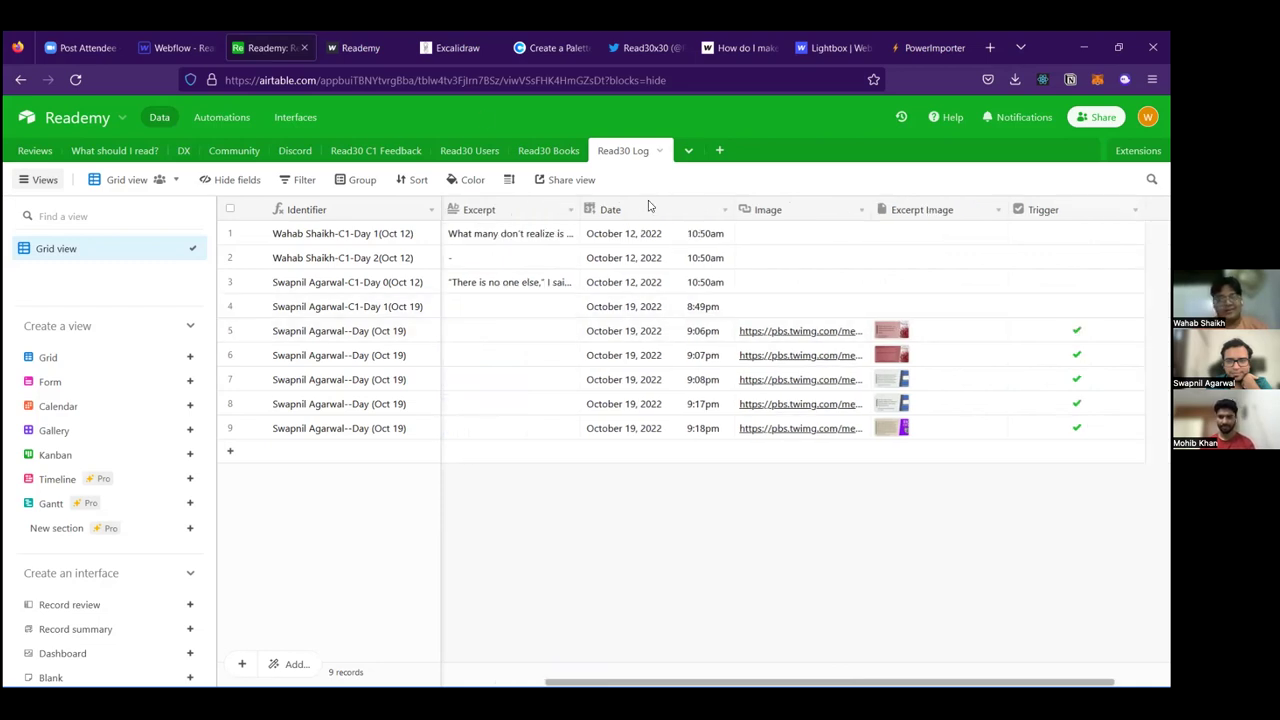
left_click(196, 119)
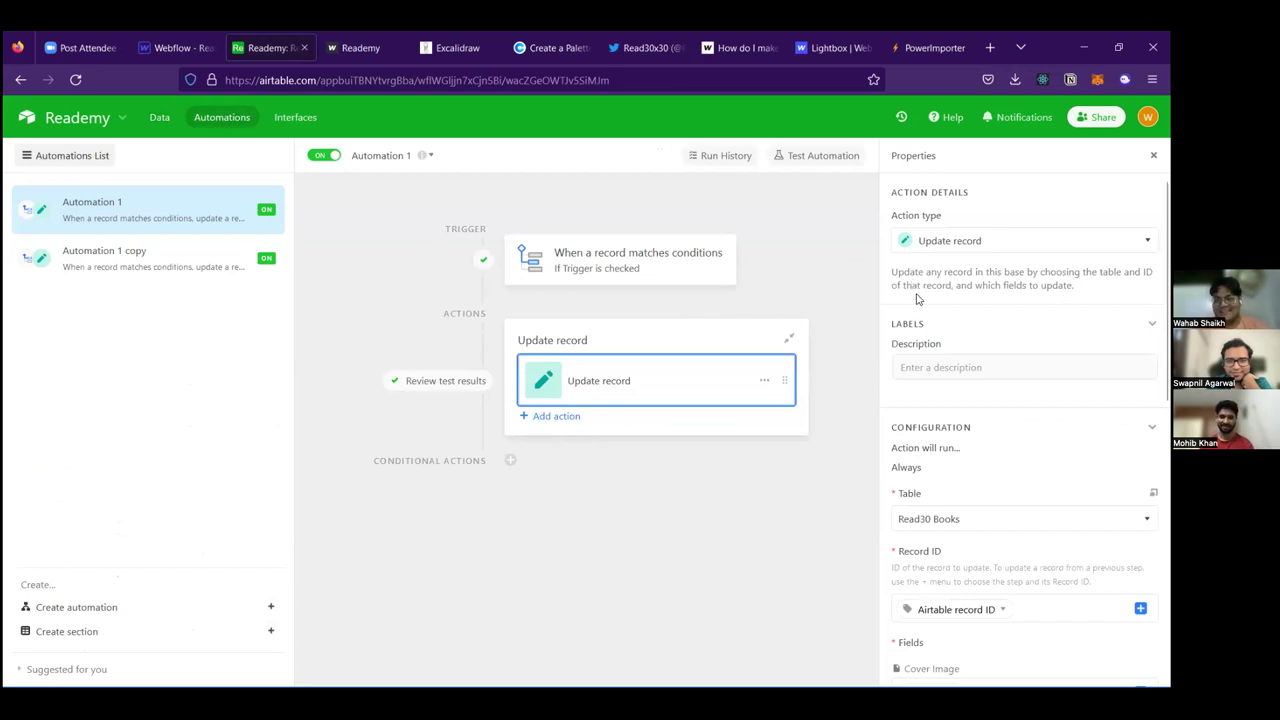
scroll(916, 300, "down", 3)
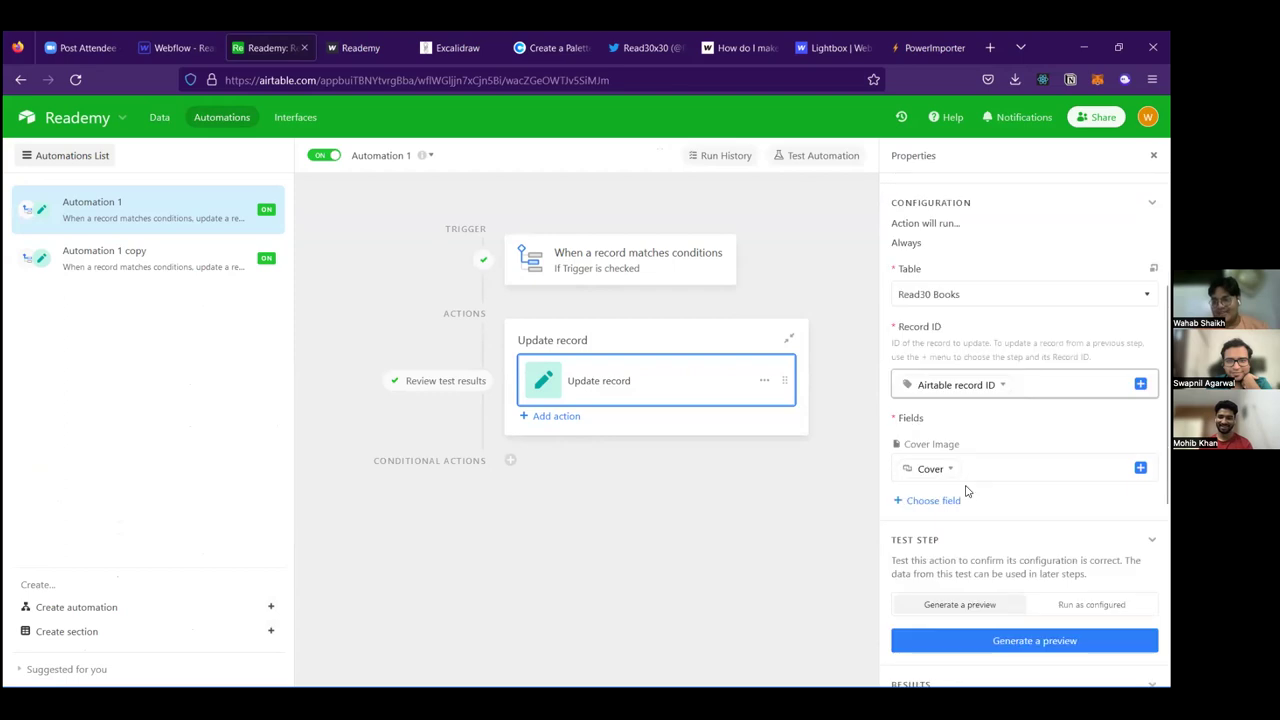
scroll(983, 466, "down", 1)
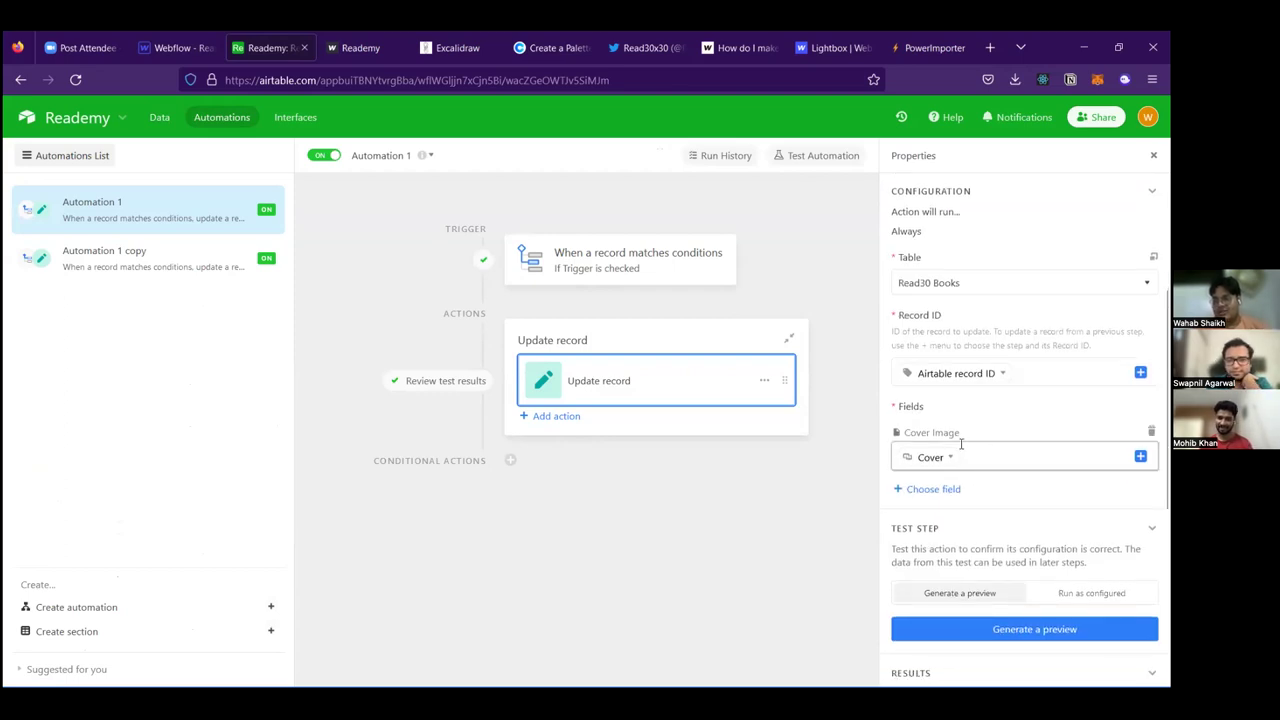
scroll(961, 443, "down", 1)
scroll(906, 430, "down", 1)
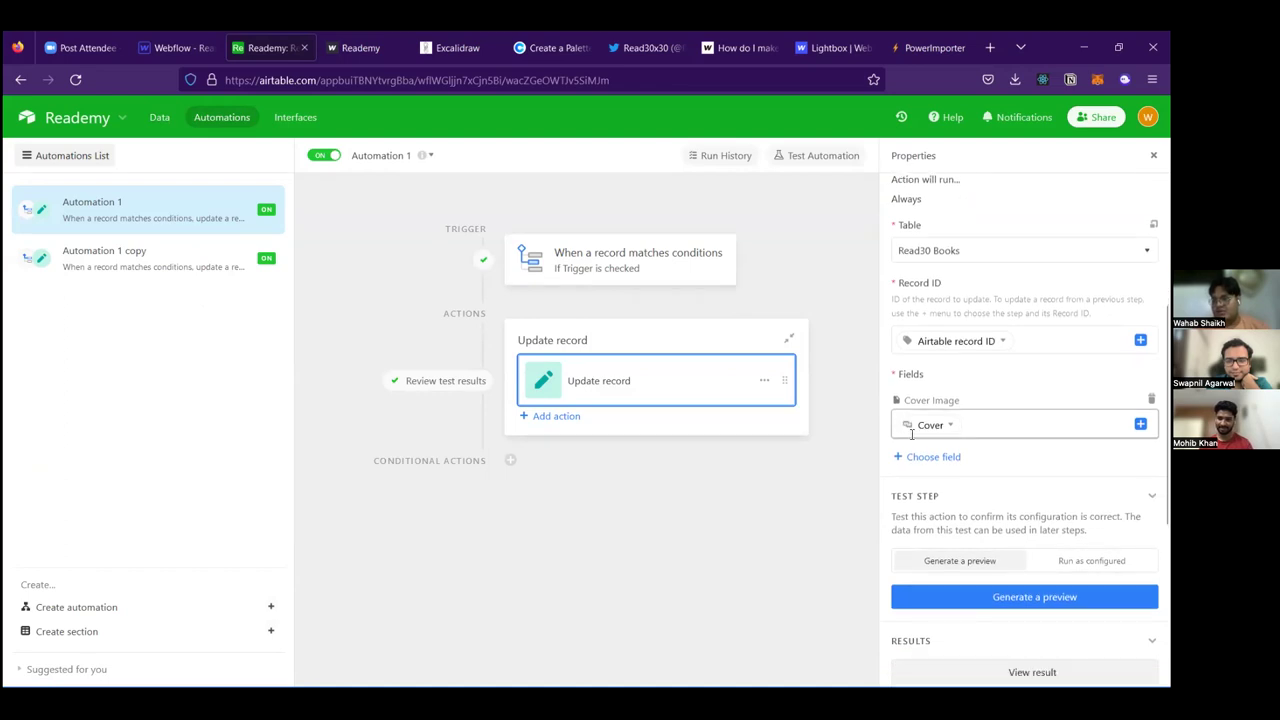
mouse_move(906, 428)
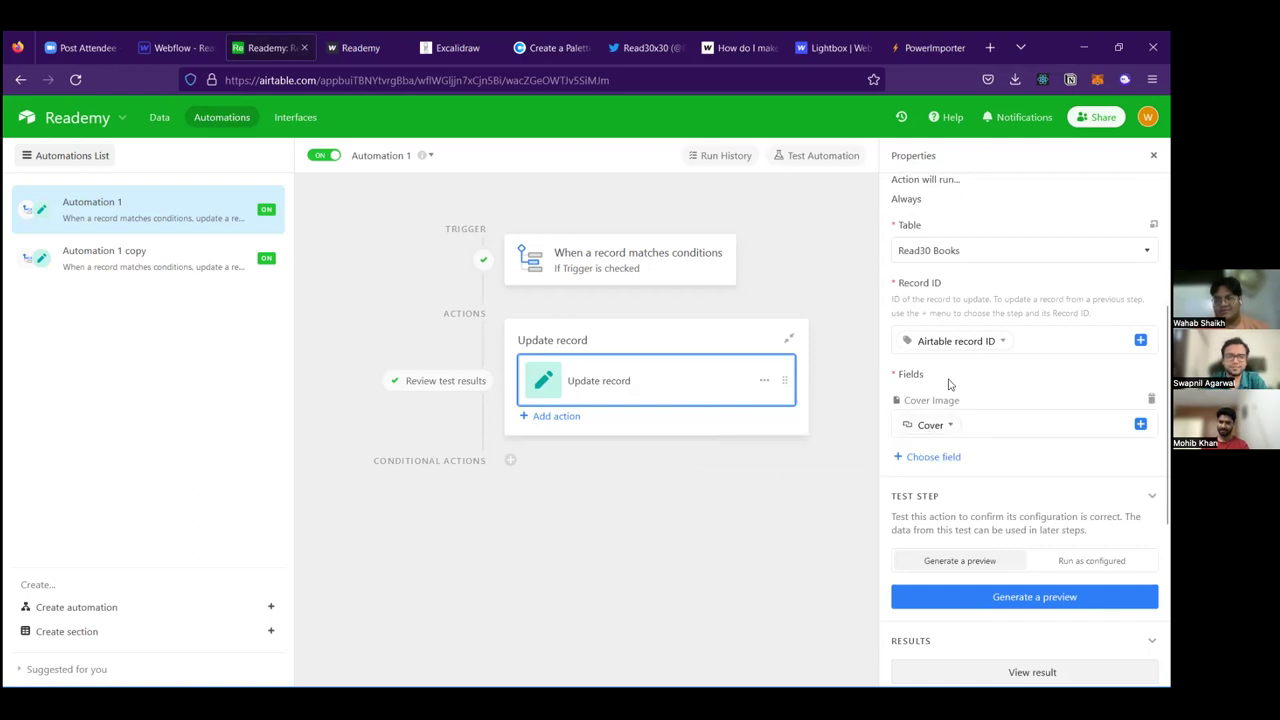
left_click(159, 119)
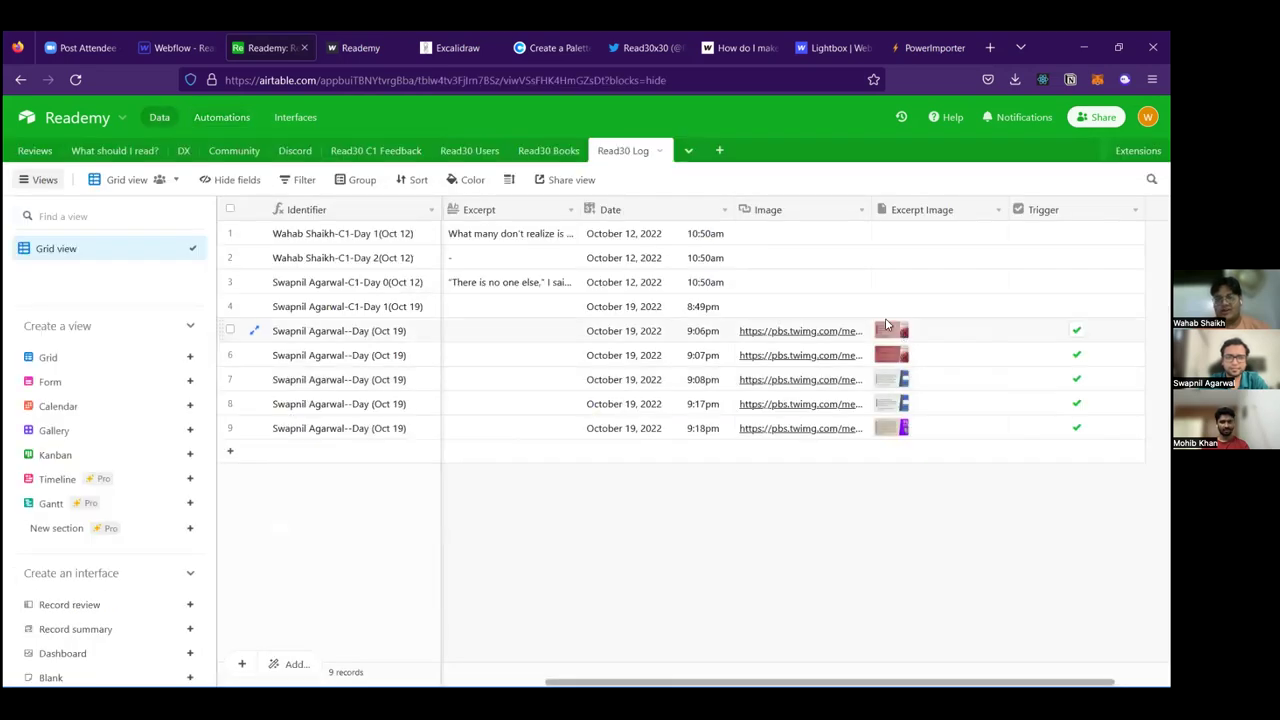
Scroll across the Read30 Books table's columns, then switch back to Webflow Designer.
left_click(543, 152)
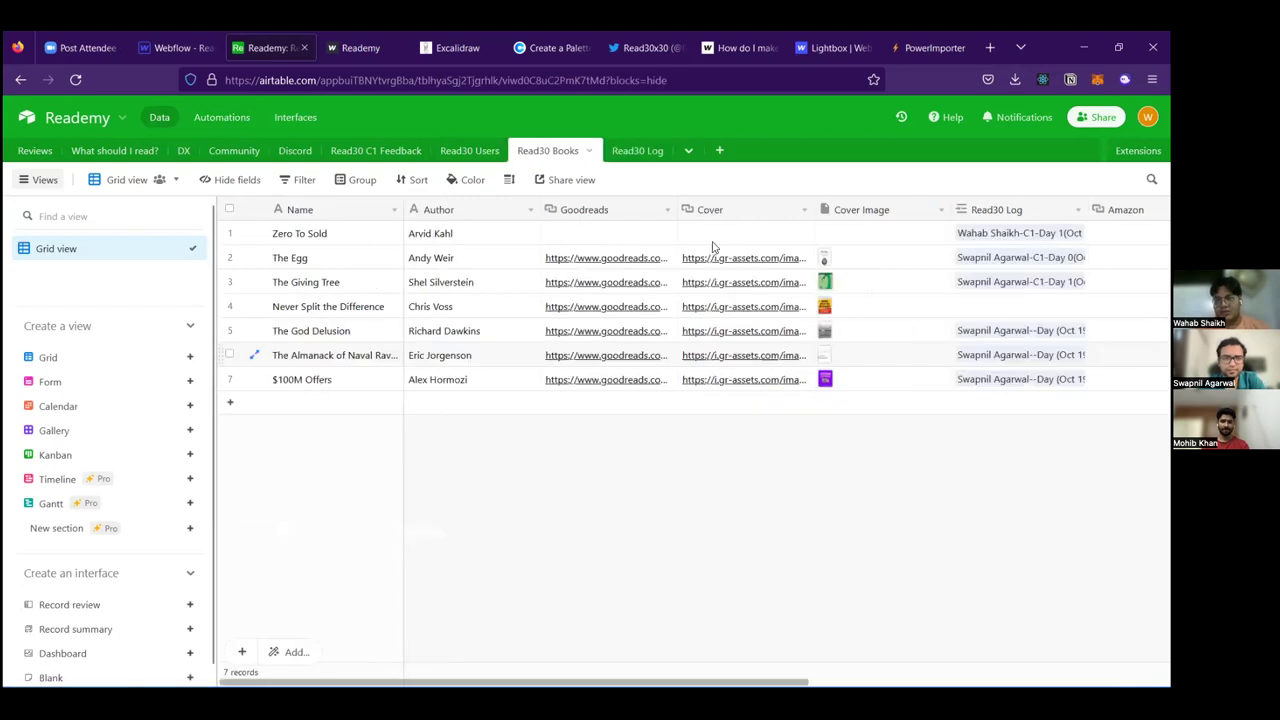
scroll(730, 276, "right", 1)
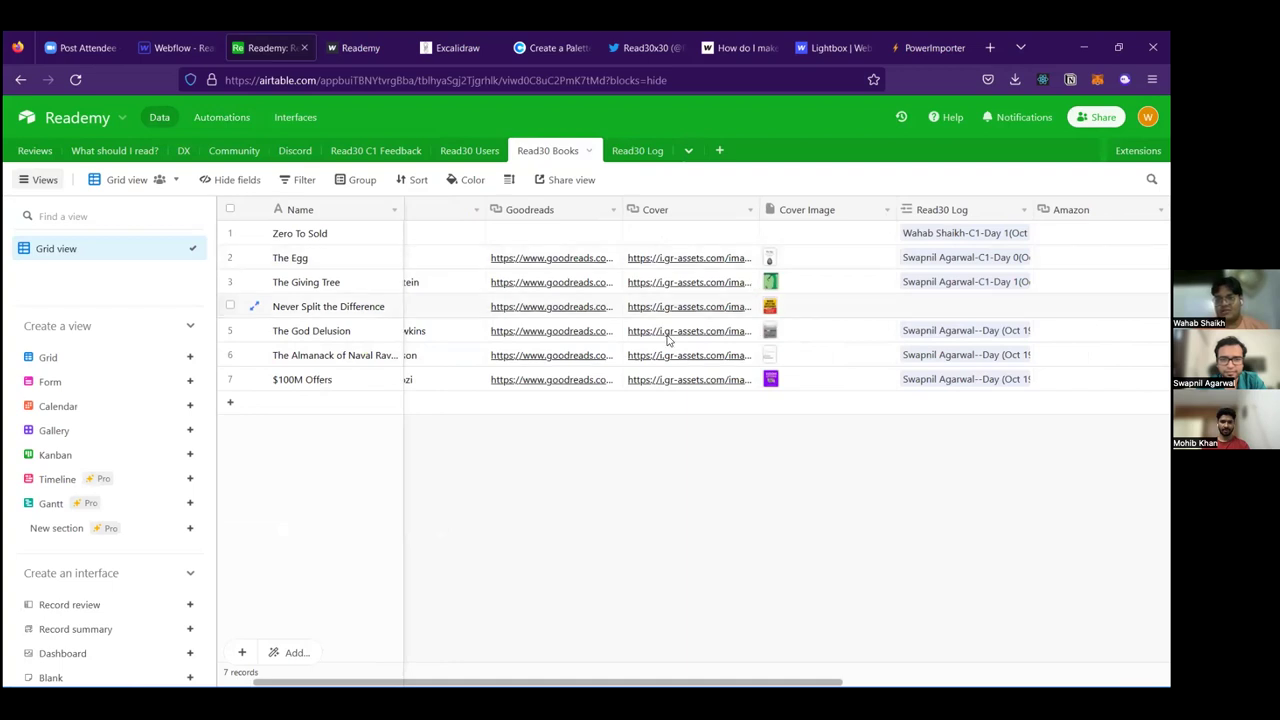
scroll(667, 338, "left", 1)
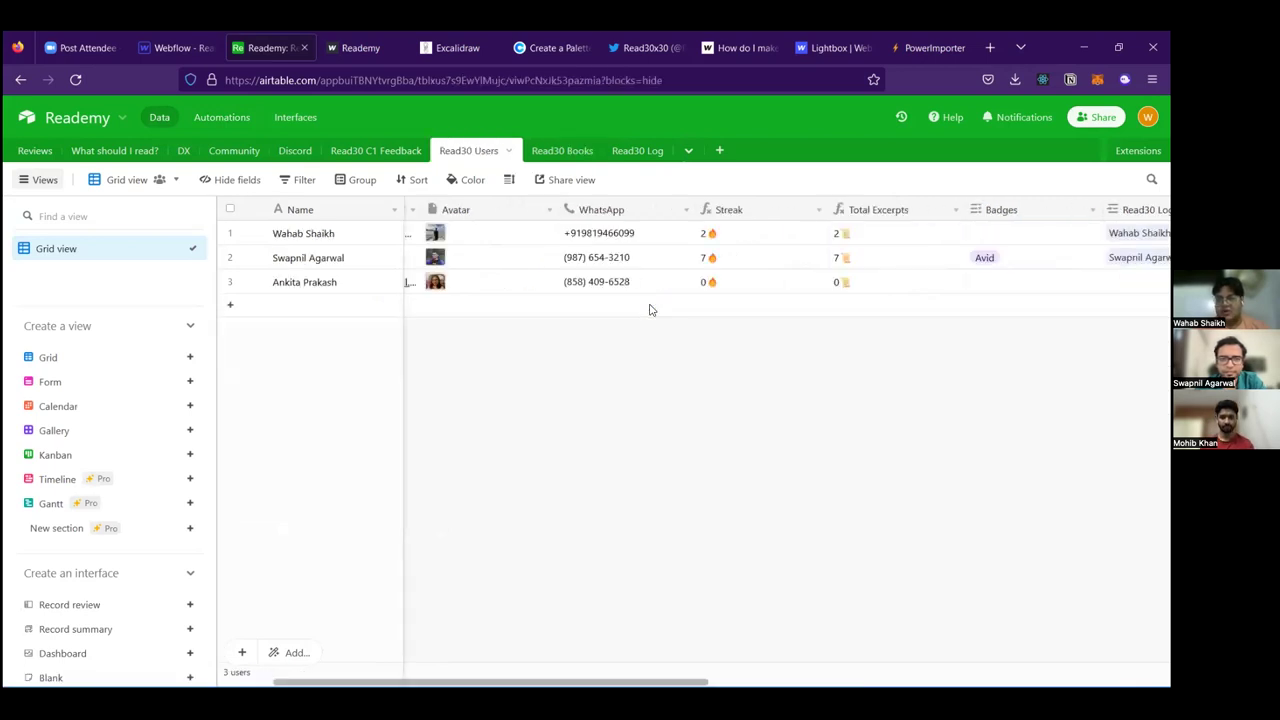
scroll(800, 210, "right", 1)
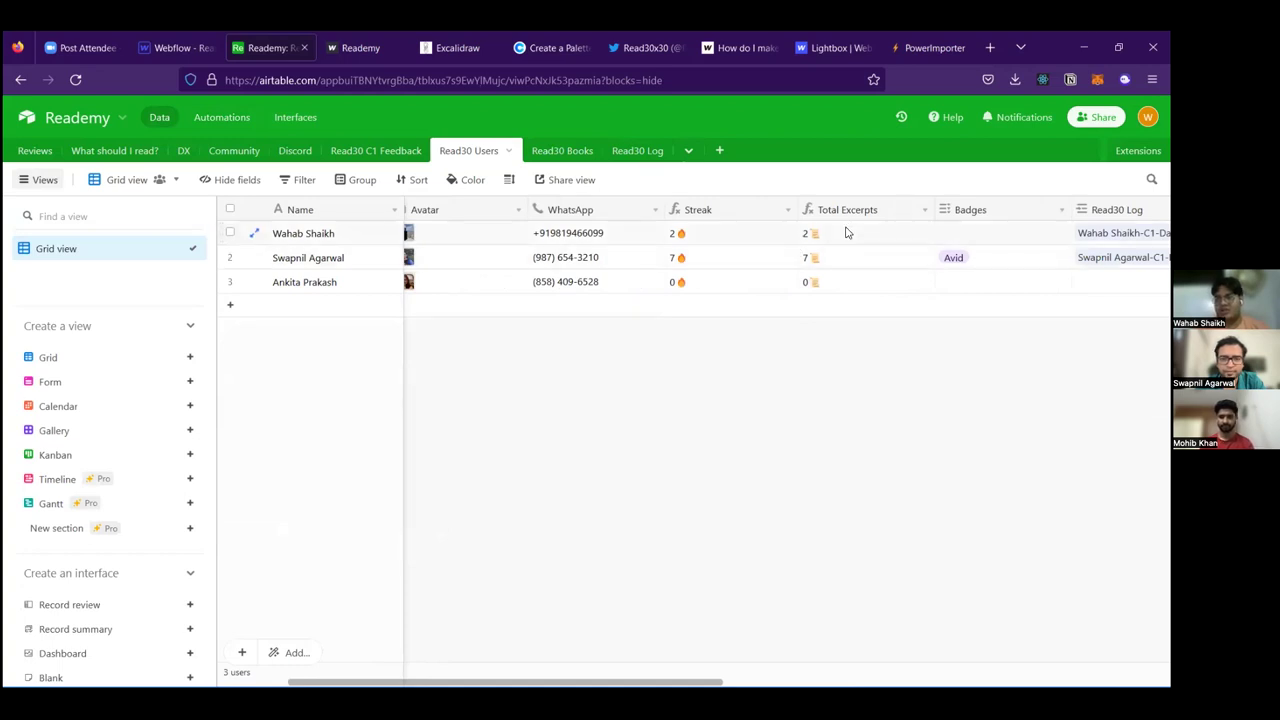
scroll(791, 251, "right", 4)
scroll(990, 250, "right", 1)
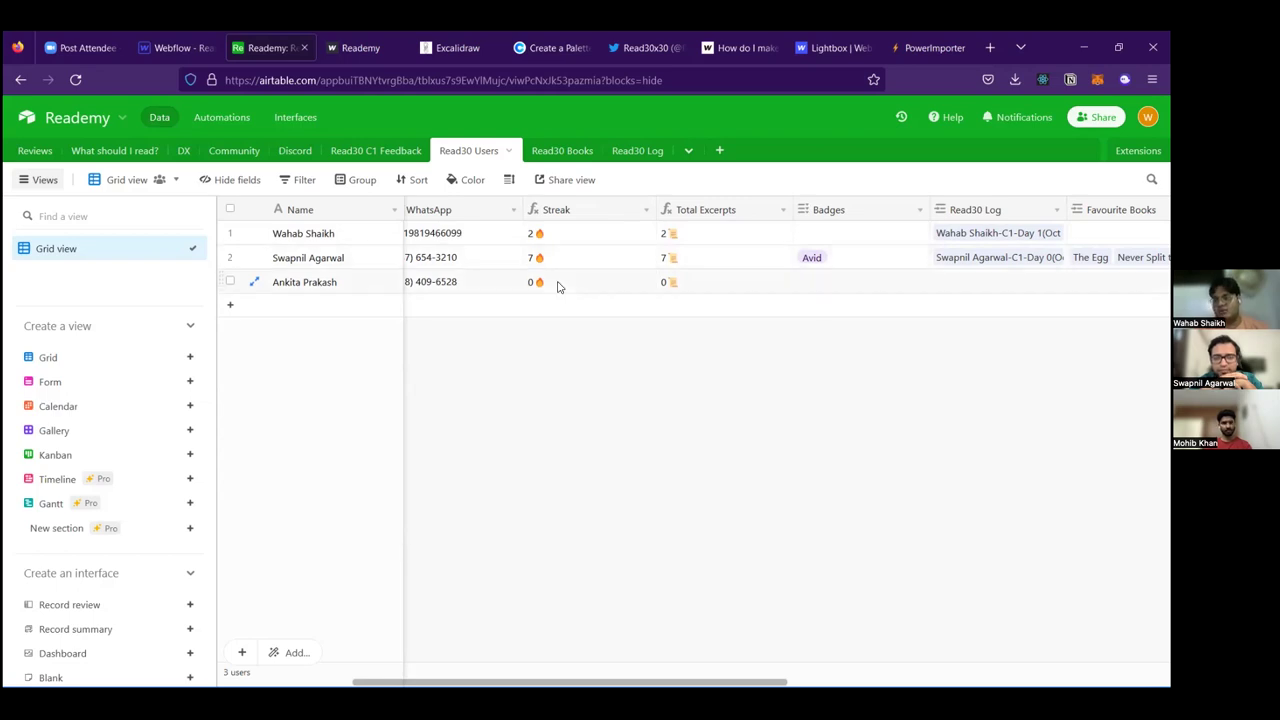
scroll(557, 284, "left", 2)
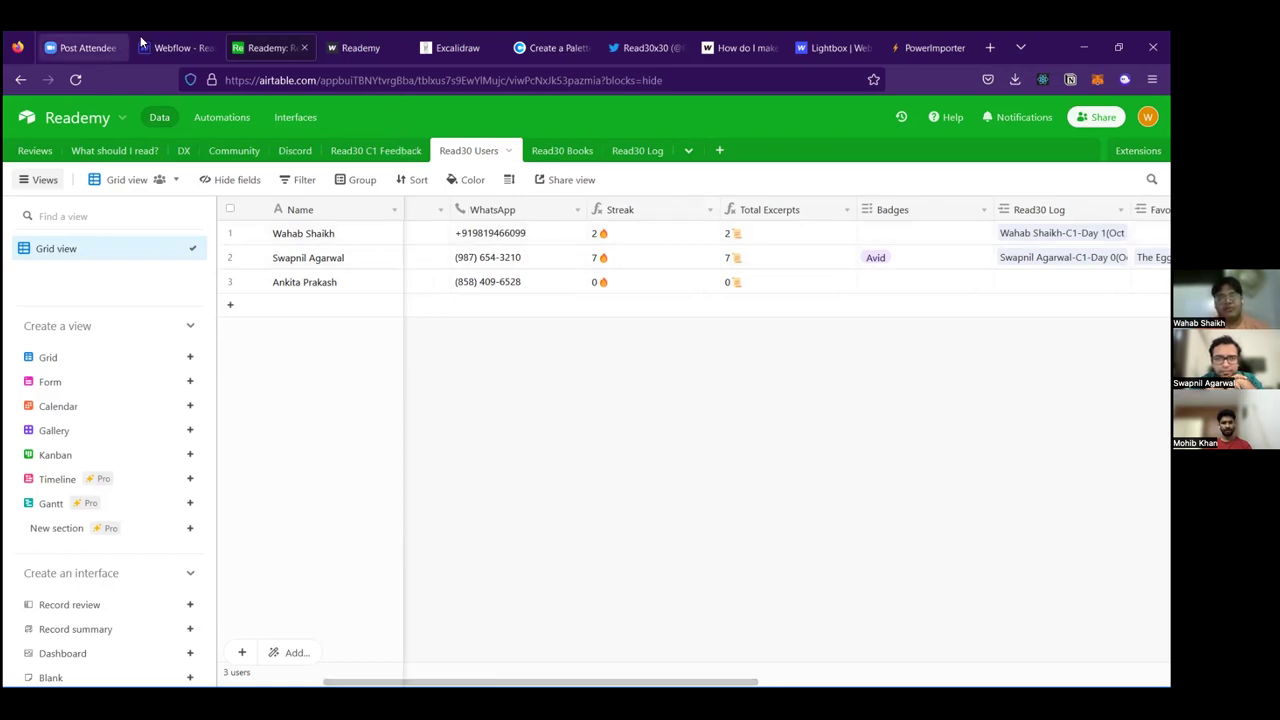
key("ctrl+shift+Tab")
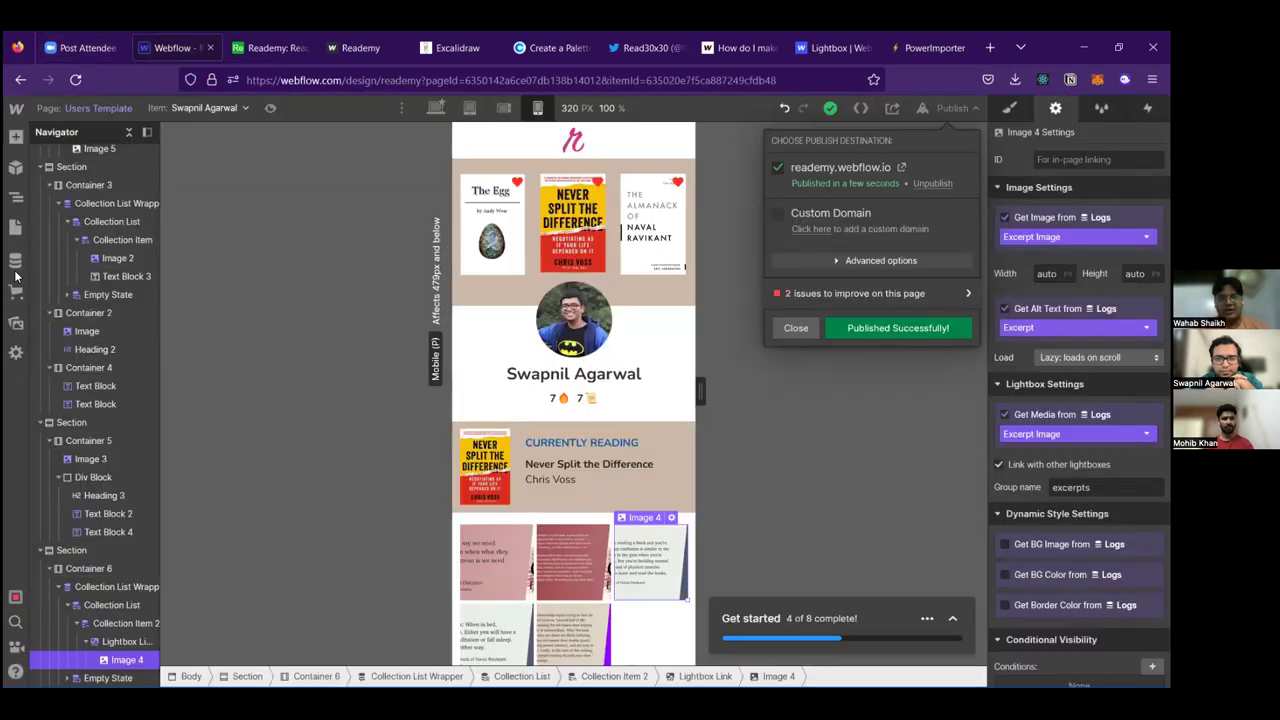
Dismiss the publish popup and show the CMS collections list.
key("Escape")
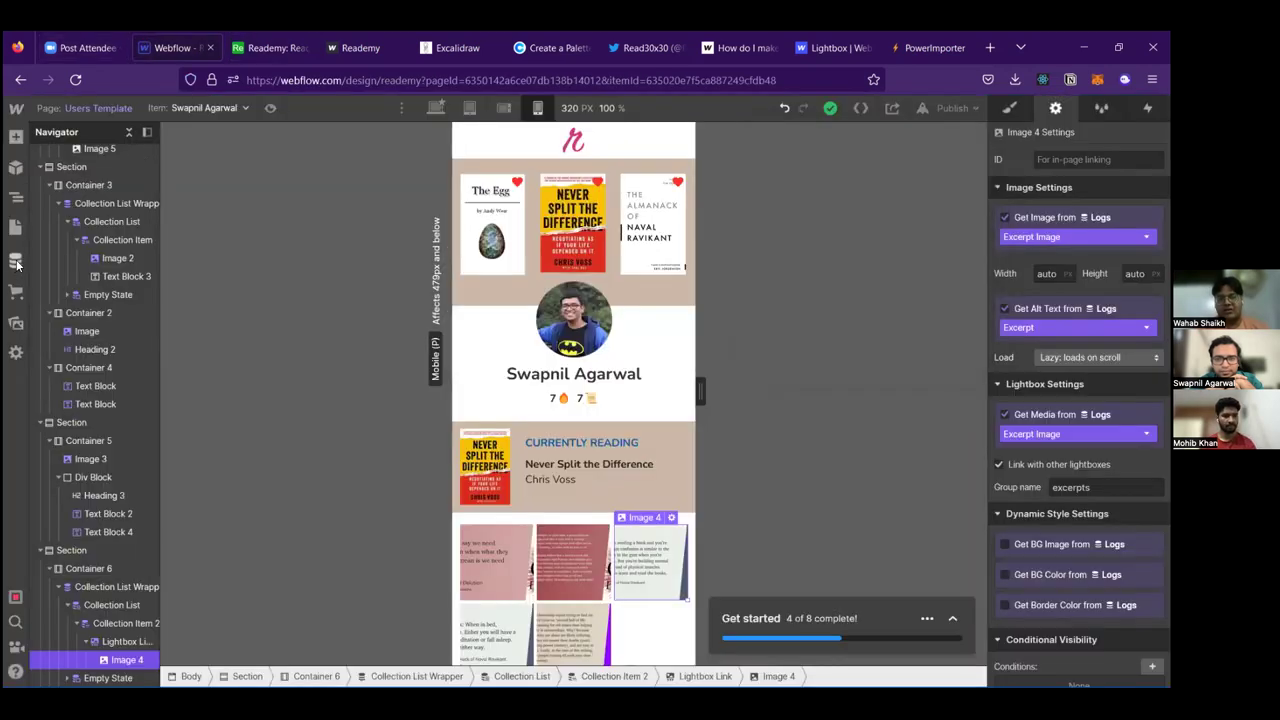
left_click(16, 261)
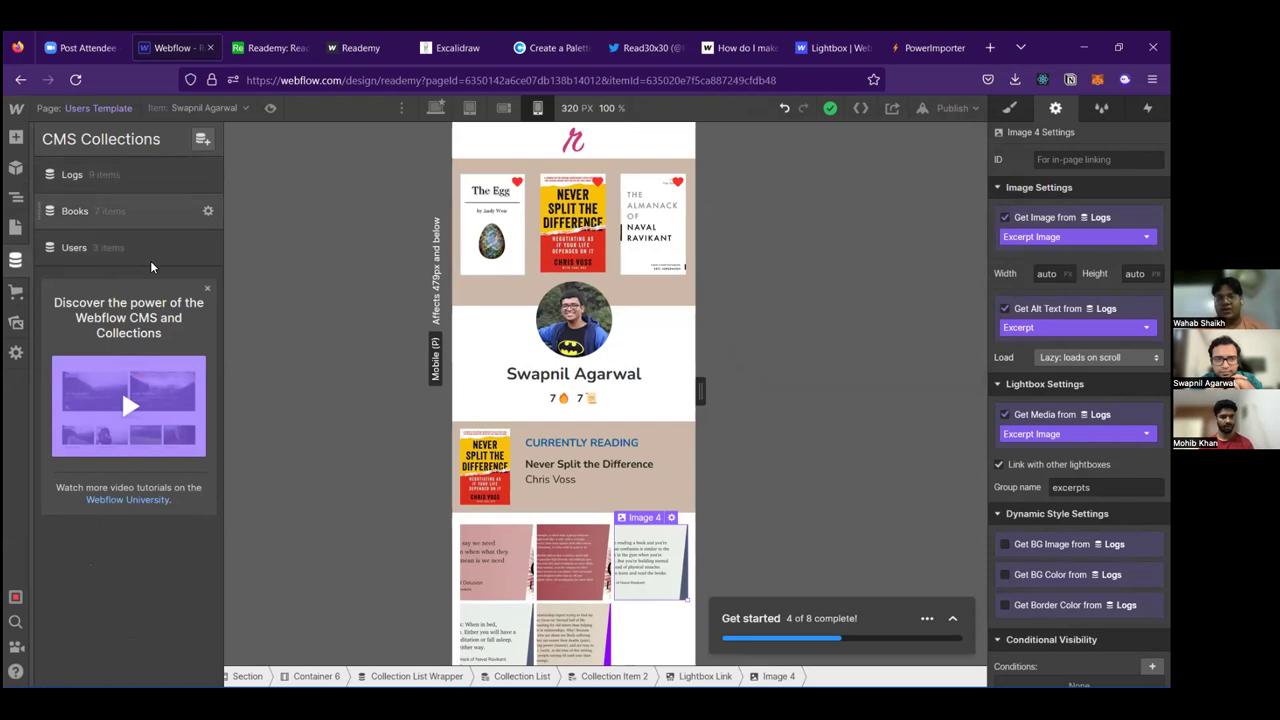
left_click(285, 49)
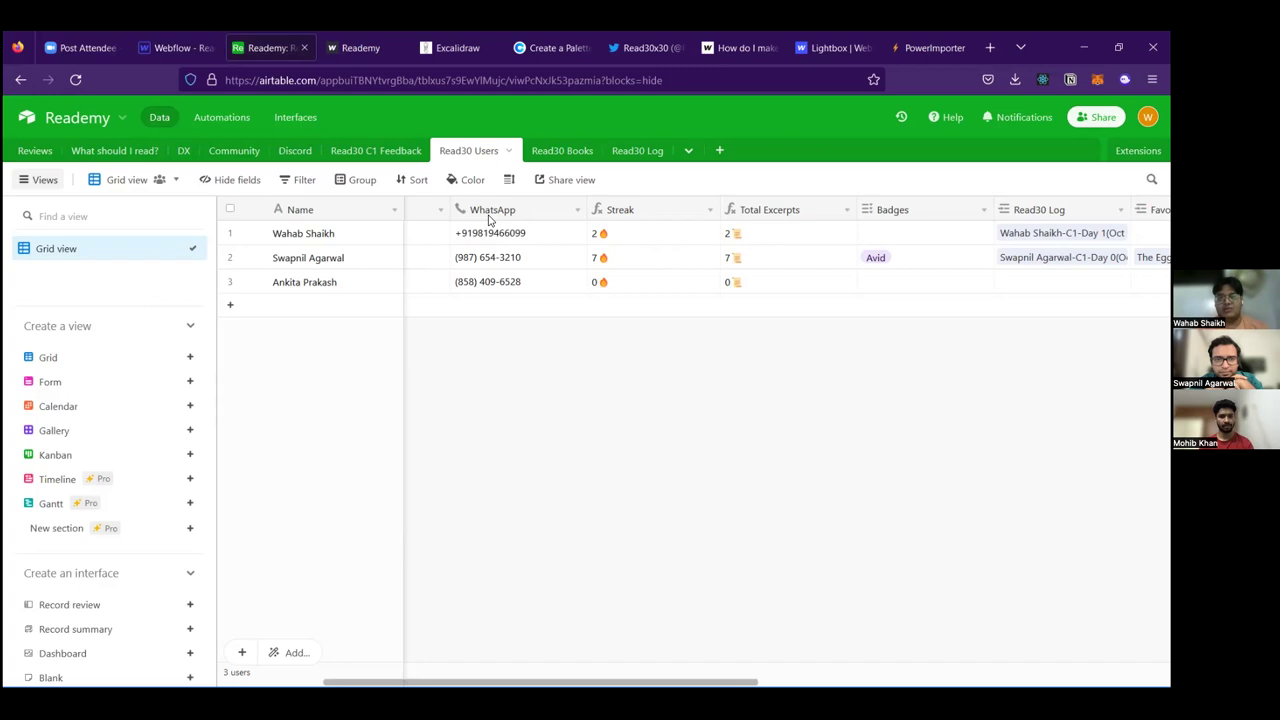
left_click(165, 47)
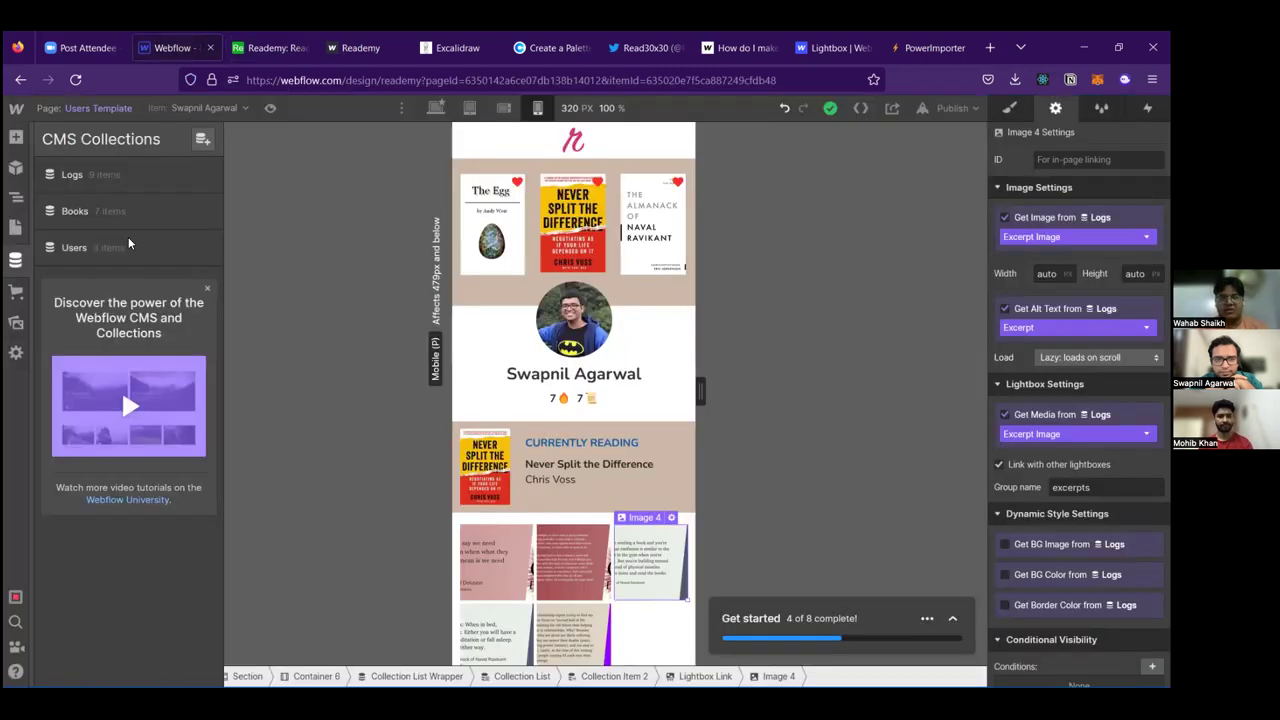
Open the Users collection items and compare them against the Airtable users table.
left_click(123, 252)
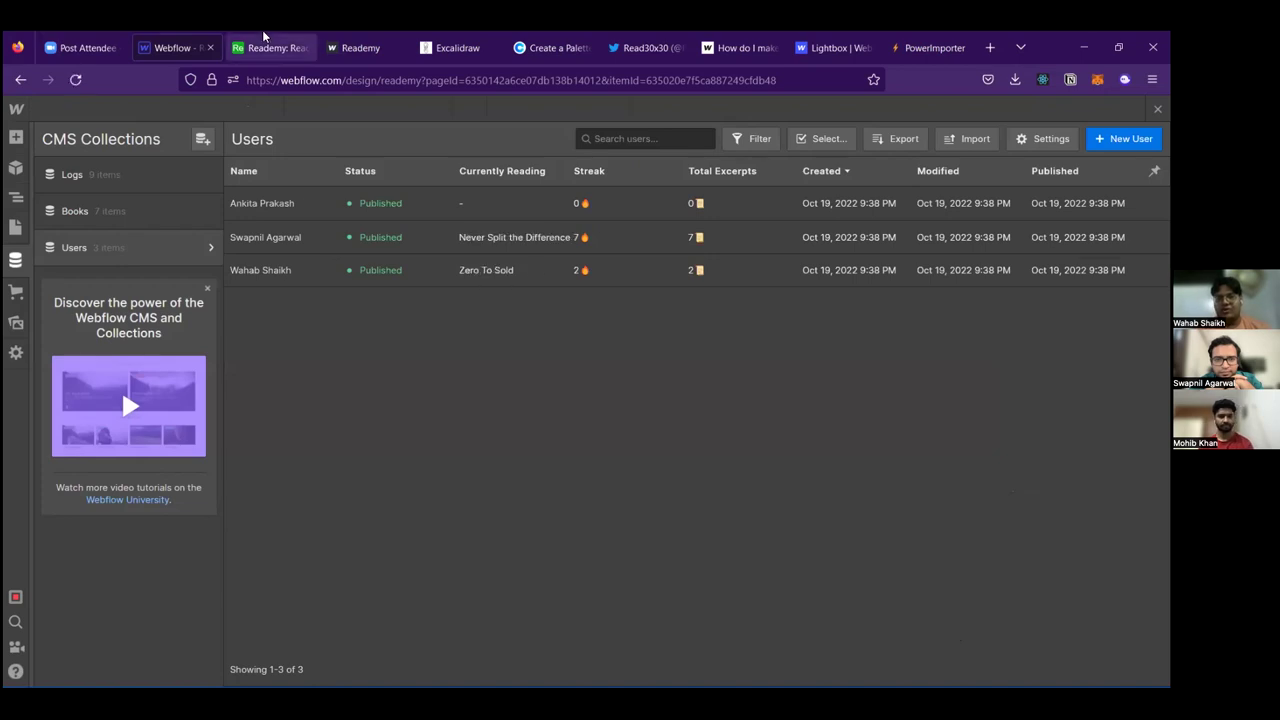
key("ctrl+Tab")
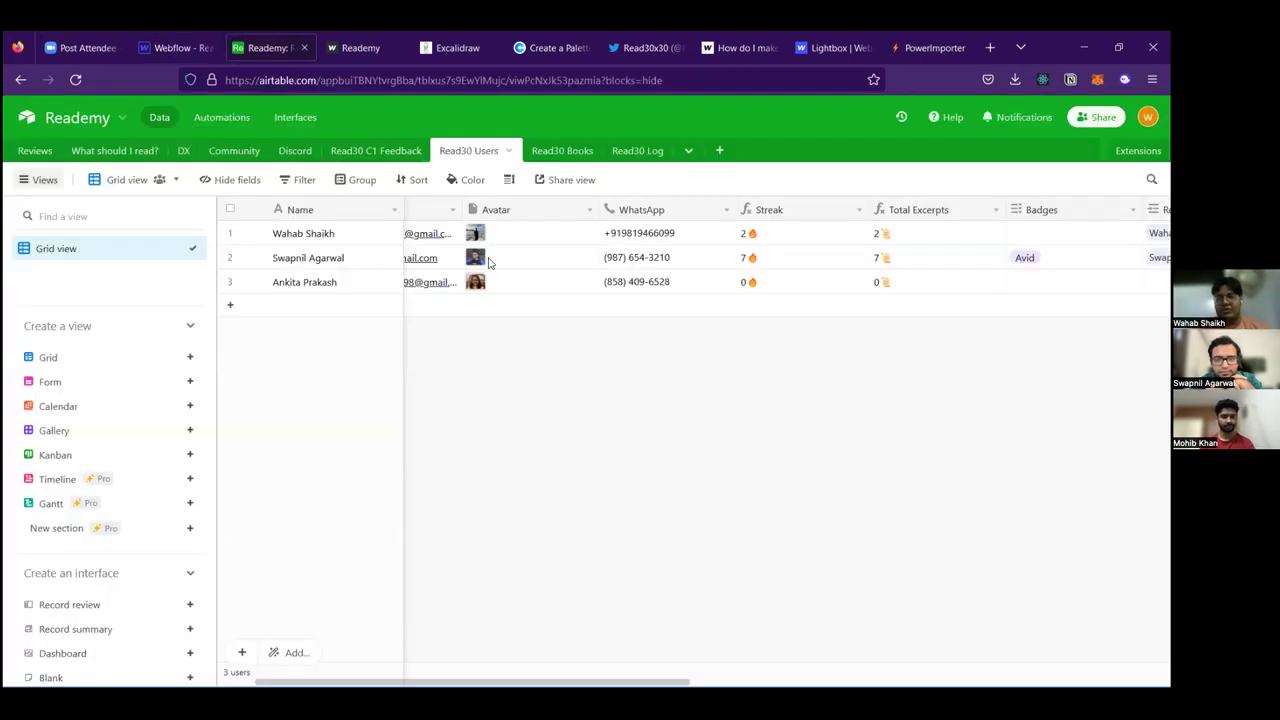
key("ctrl+shift+Tab")
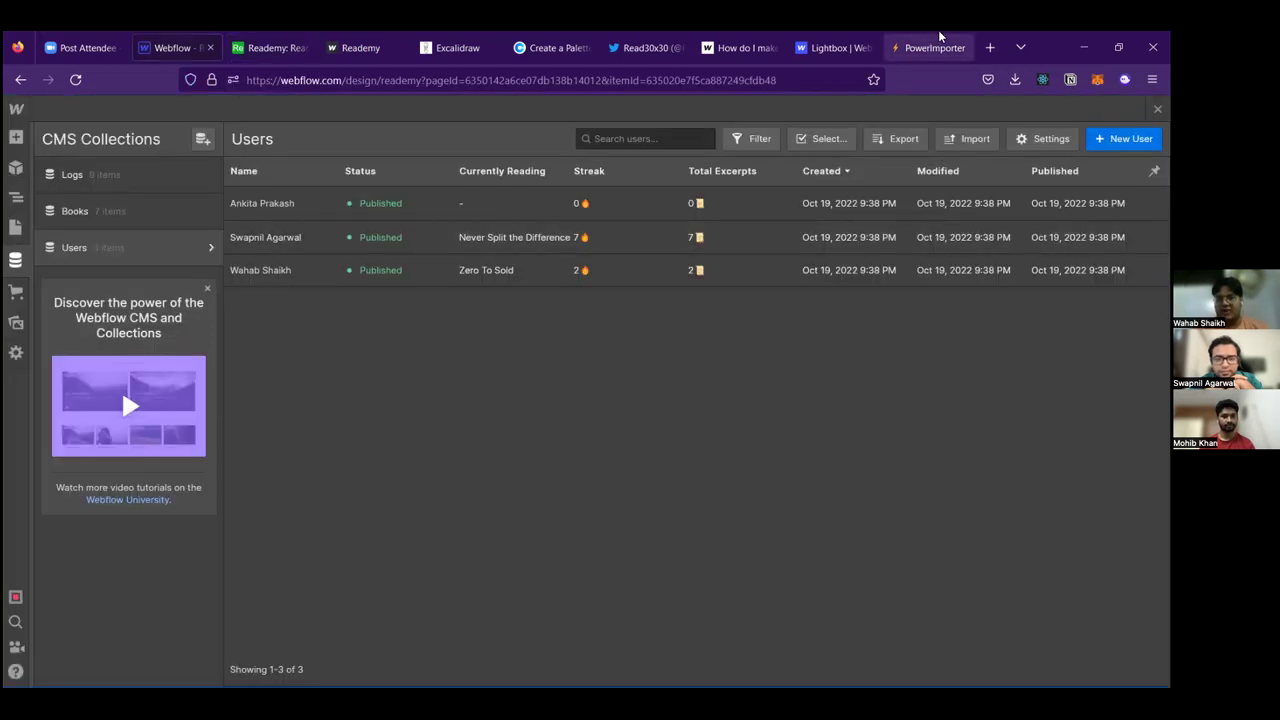
key("ctrl+9")
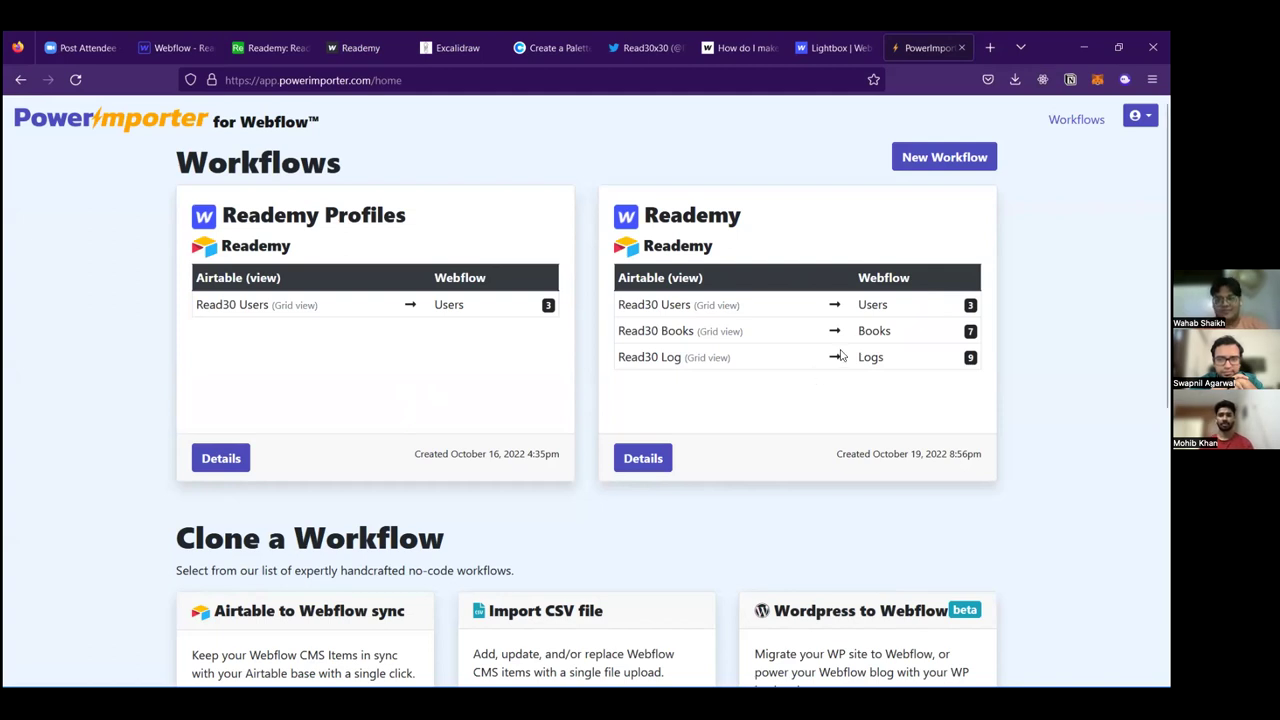
Scroll through the PowerImporter Workflows page listing the Reademy Profiles and Reademy workflows.
scroll(705, 459, "down", 1)
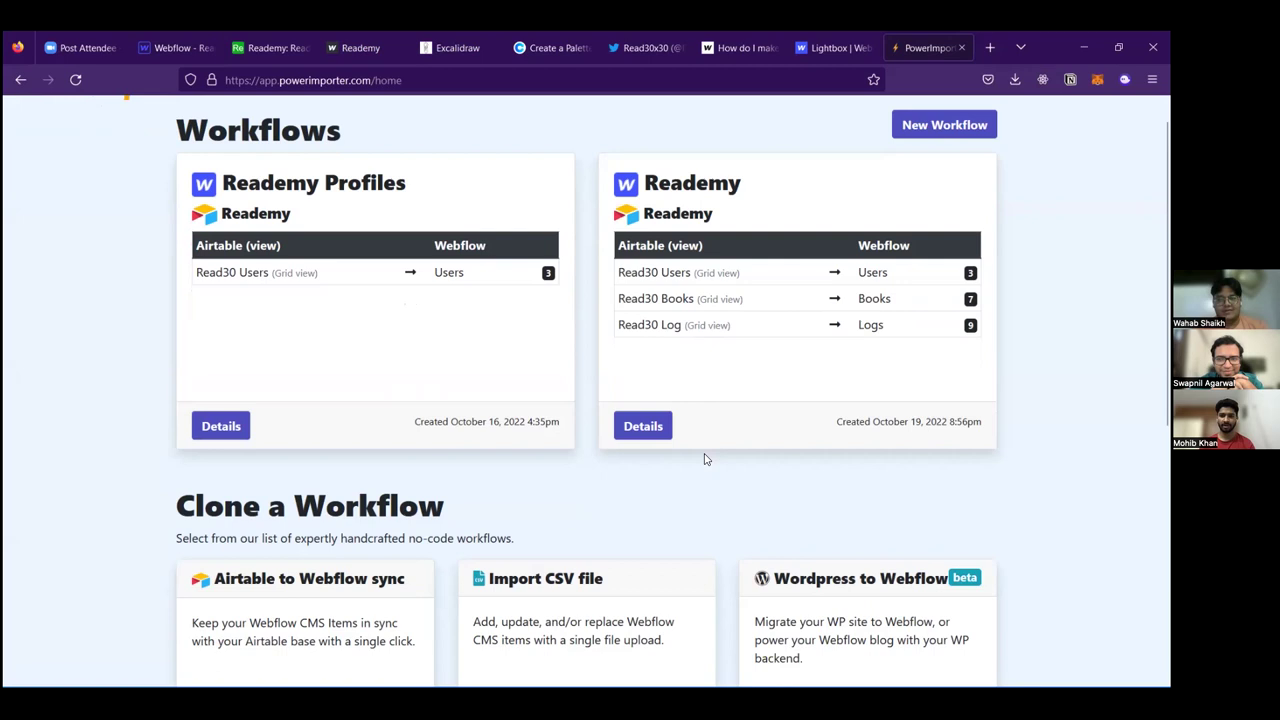
scroll(705, 459, "up", 1)
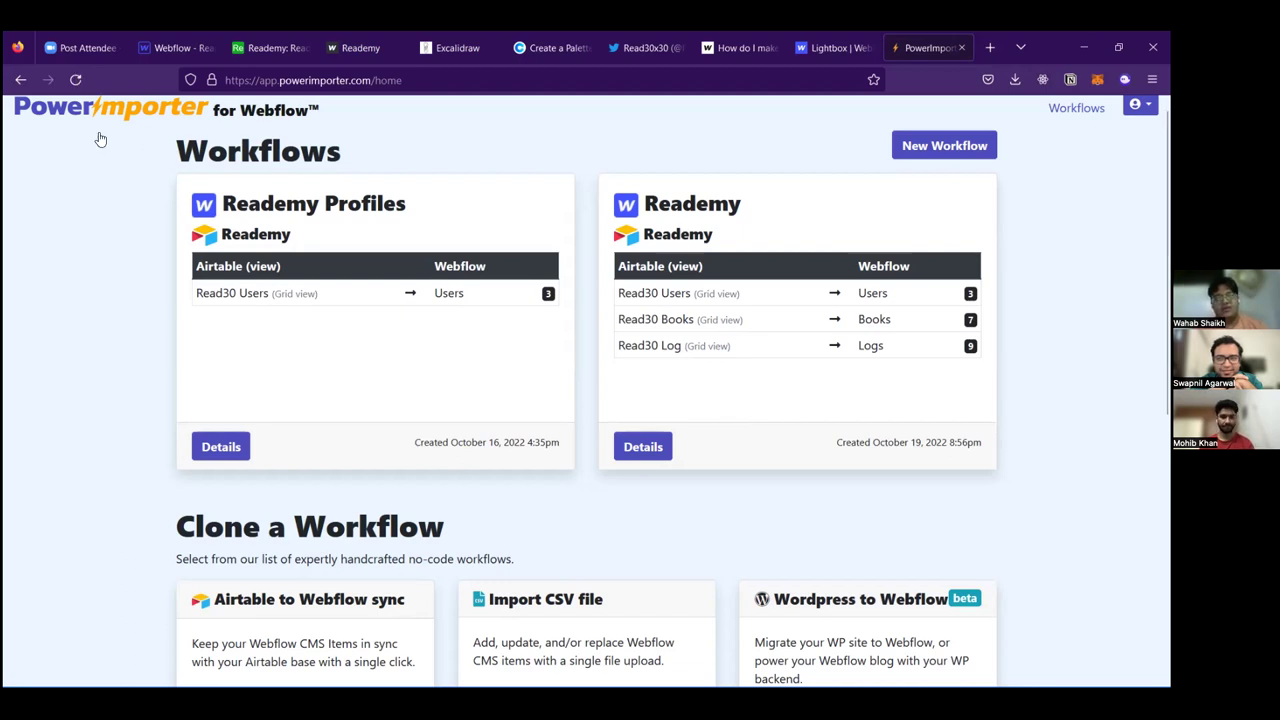
scroll(100, 139, "up", 1)
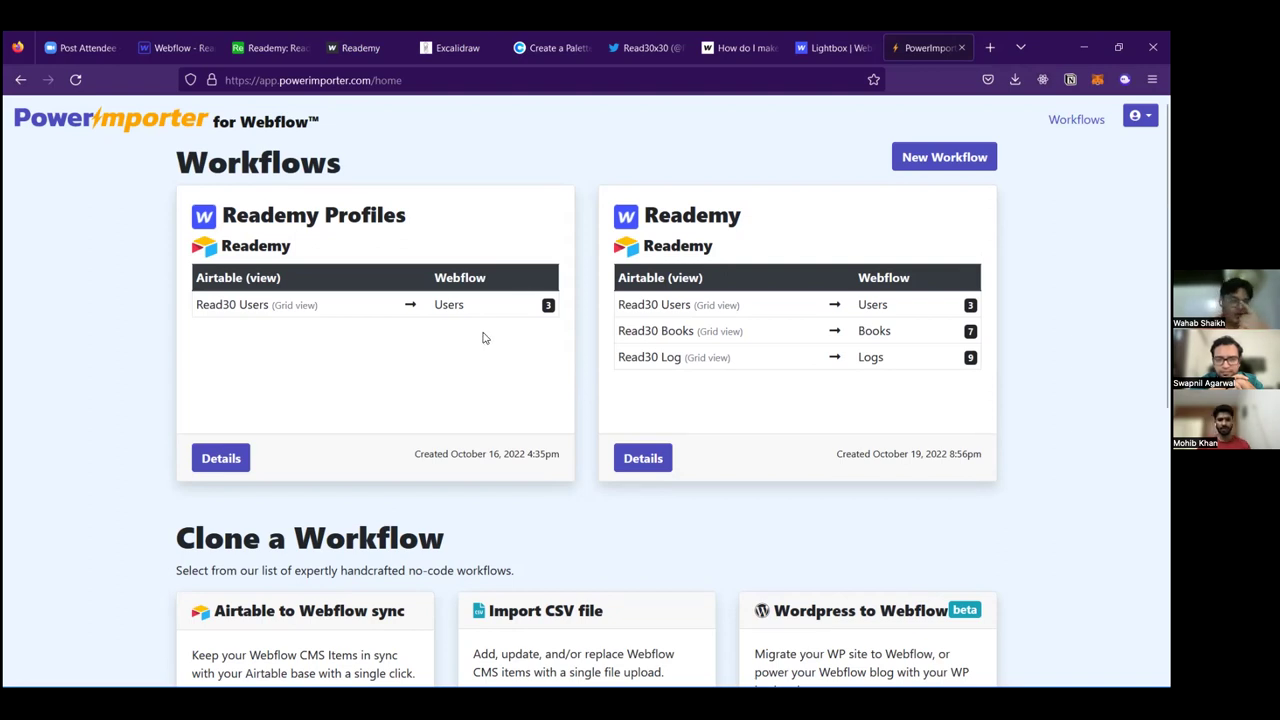
scroll(483, 338, "down", 1)
scroll(483, 338, "up", 1)
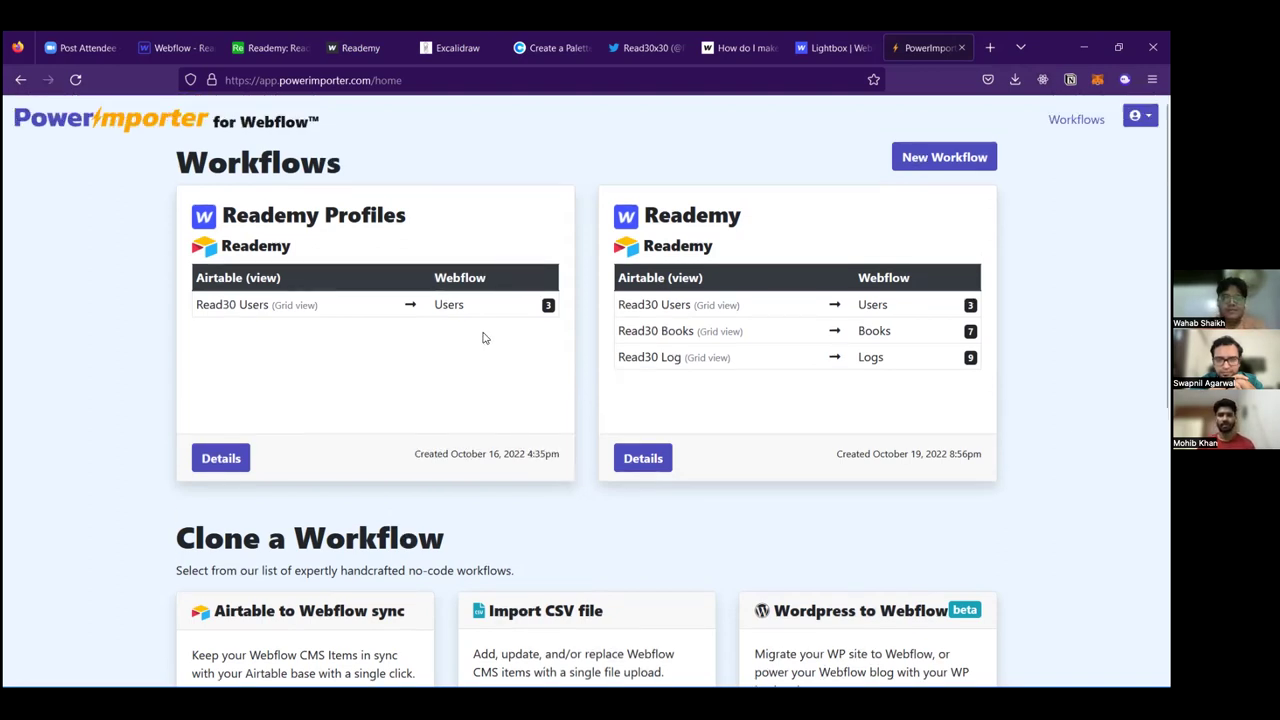